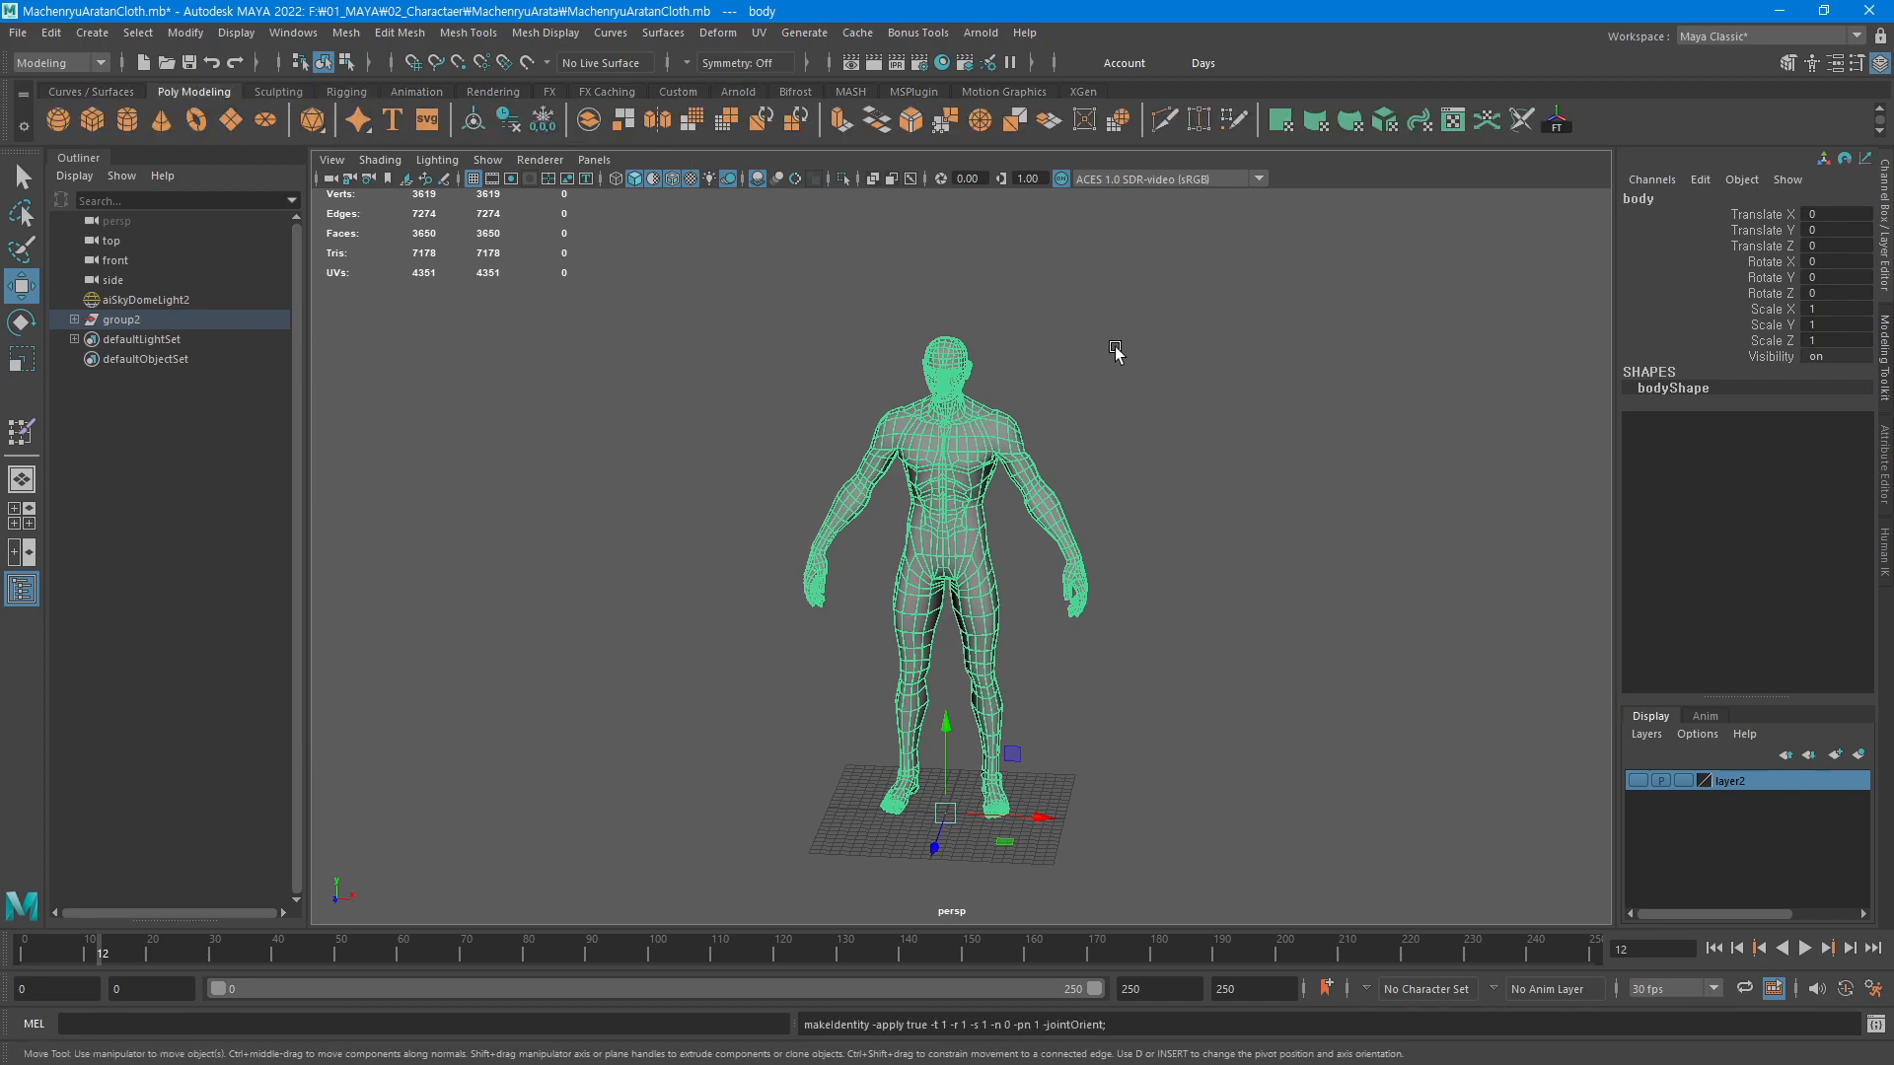
Show layer2 with the clothing and weapons, and freeze the translate, rotate and scale transformations of all the character's meshes
{"action": "left_click", "coordinate": [1127, 752]}
{"action": "left_click_drag", "start_coordinate": [1027, 535], "coordinate": [1144, 634], "text": "alt"}
{"action": "left_click", "coordinate": [917, 554]}
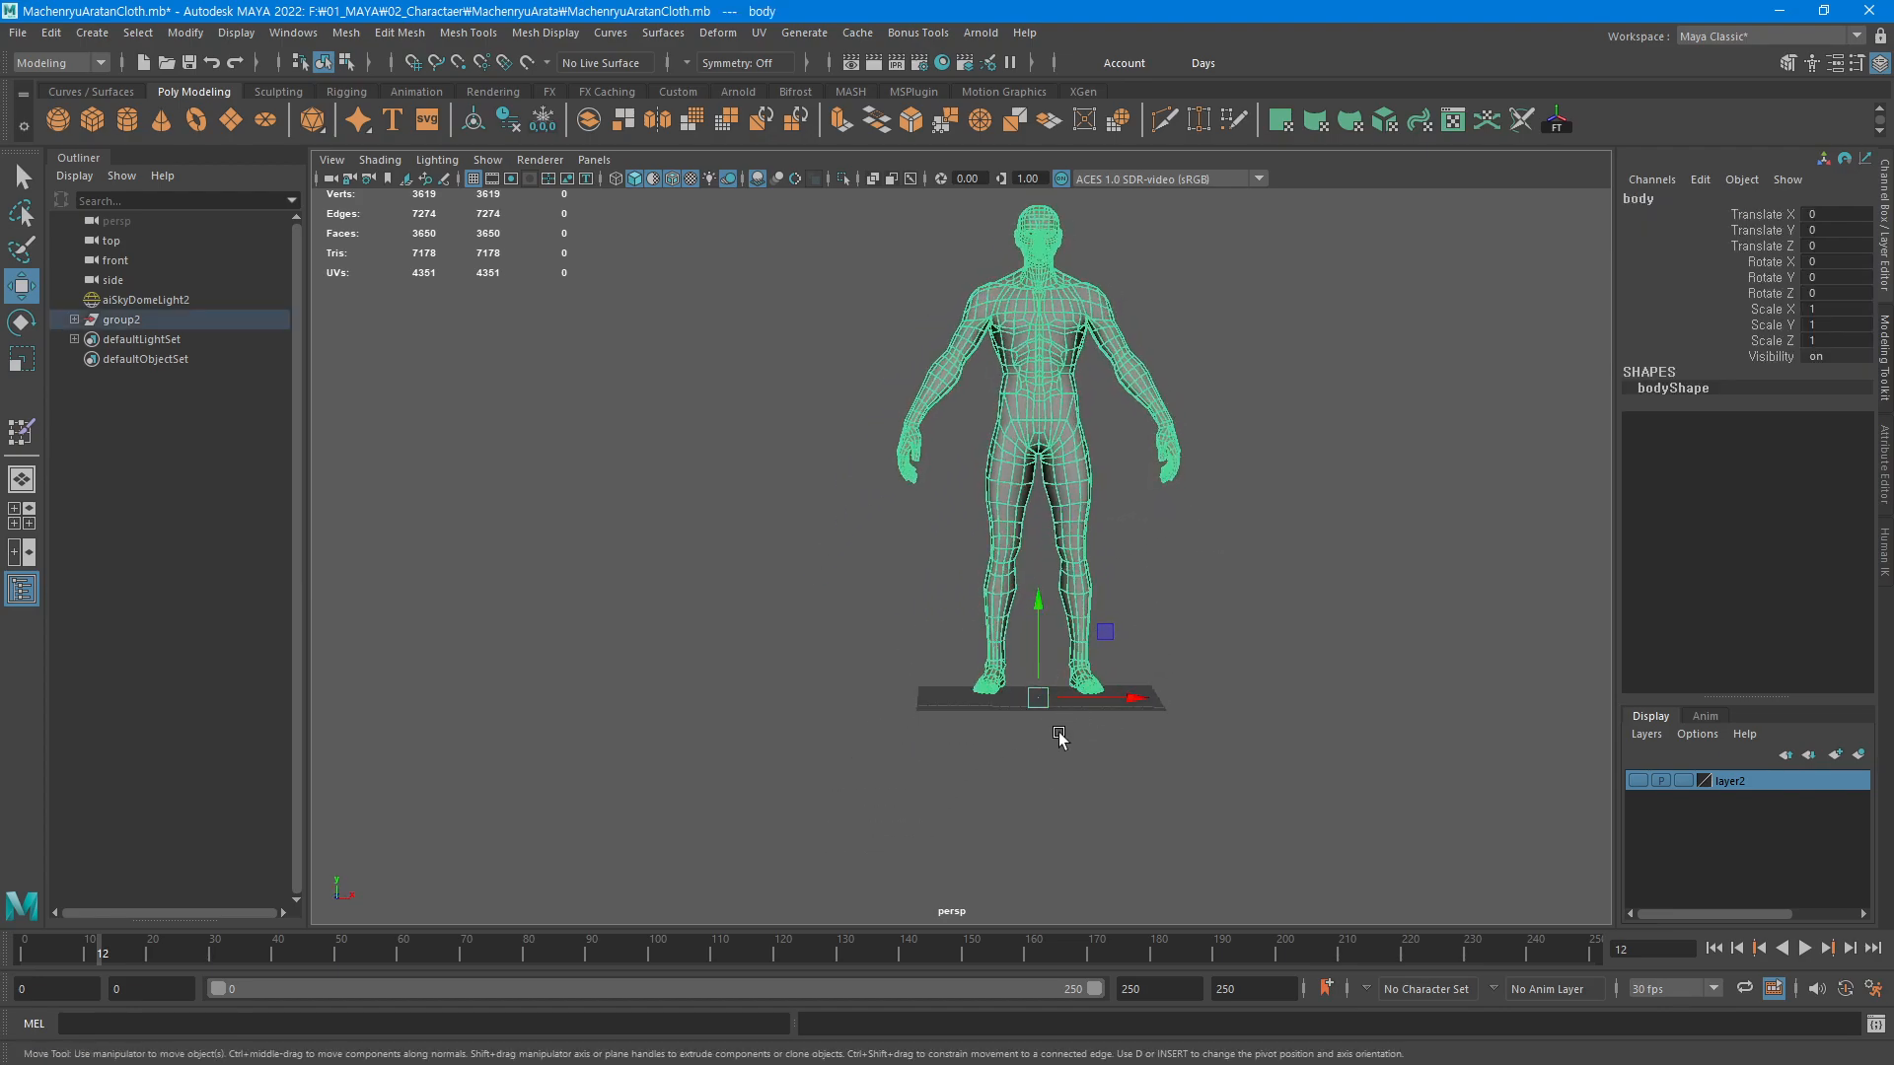
{"action": "left_click_drag", "start_coordinate": [1056, 744], "coordinate": [1167, 701], "text": "alt"}
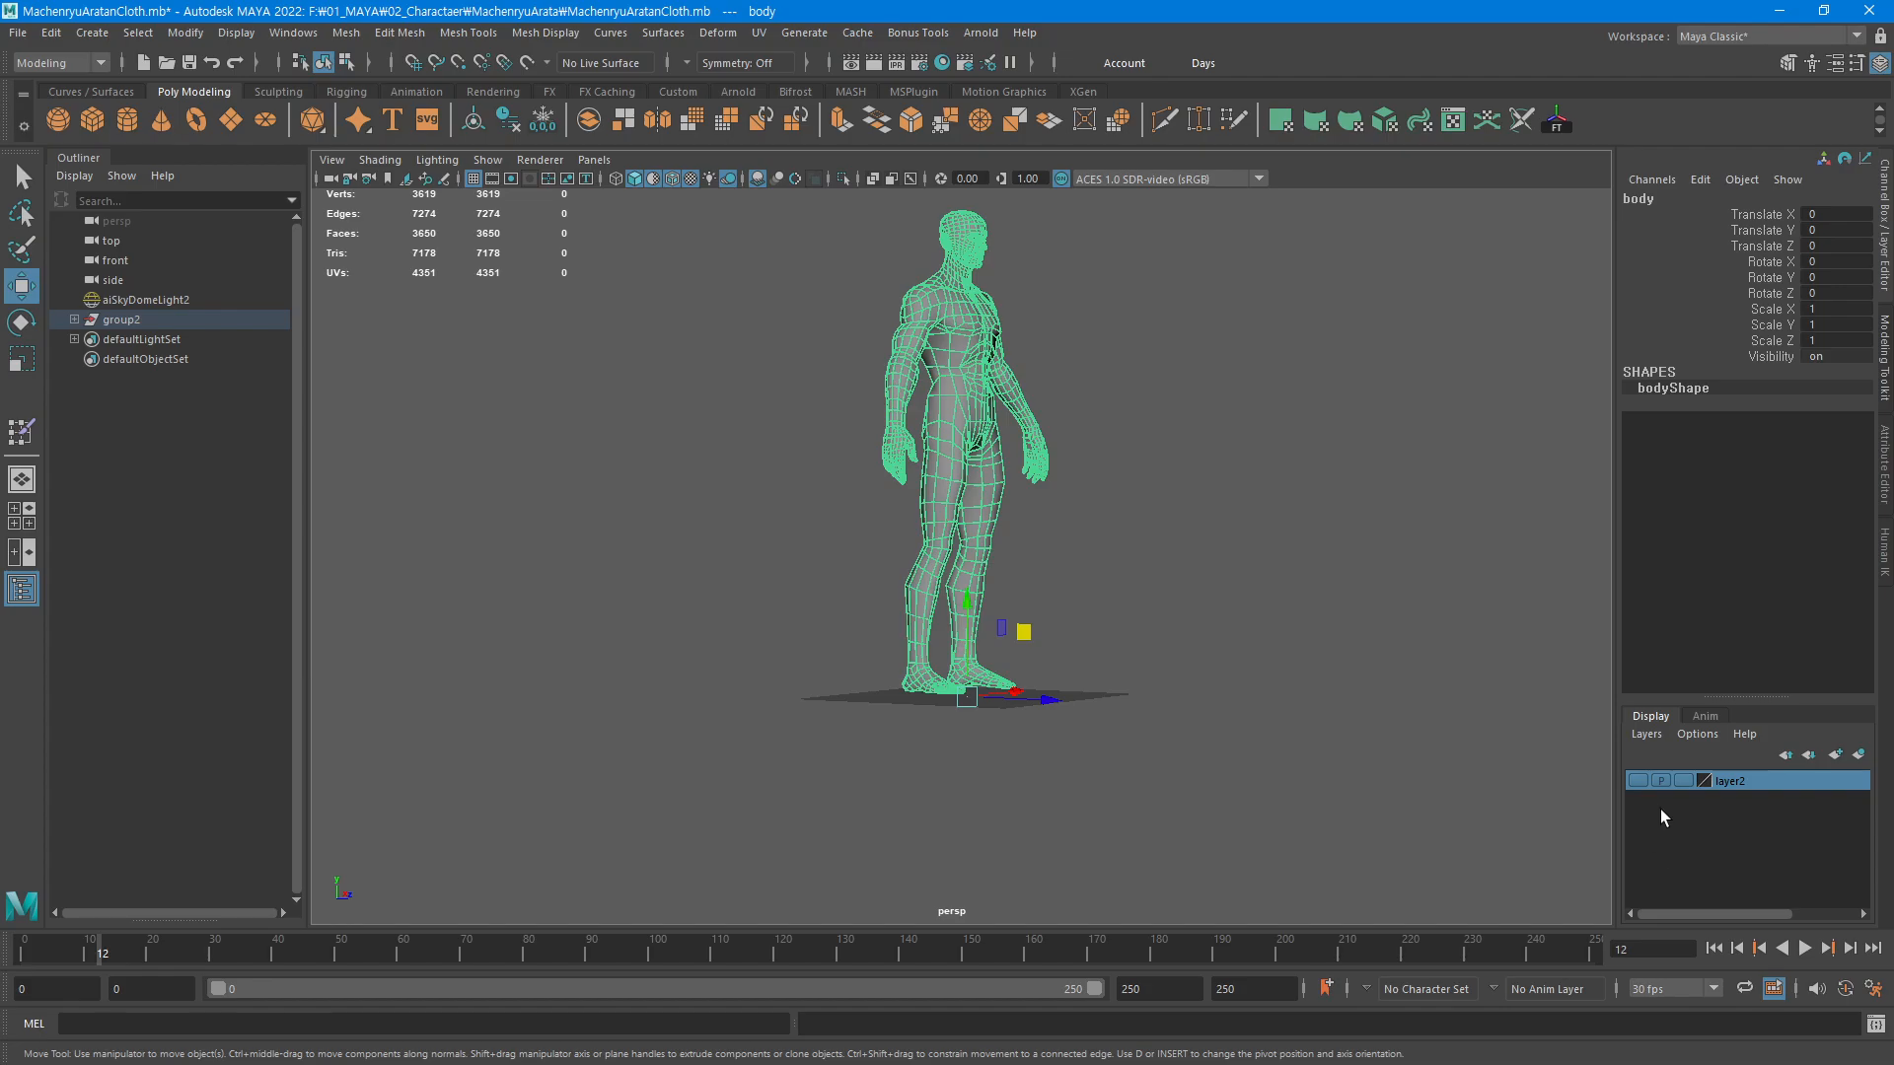
{"action": "left_click", "coordinate": [1639, 780]}
{"action": "middle_click_drag", "start_coordinate": [871, 743], "coordinate": [850, 678], "text": "alt"}
{"action": "right_click_drag", "start_coordinate": [851, 679], "coordinate": [1121, 537], "text": "alt"}
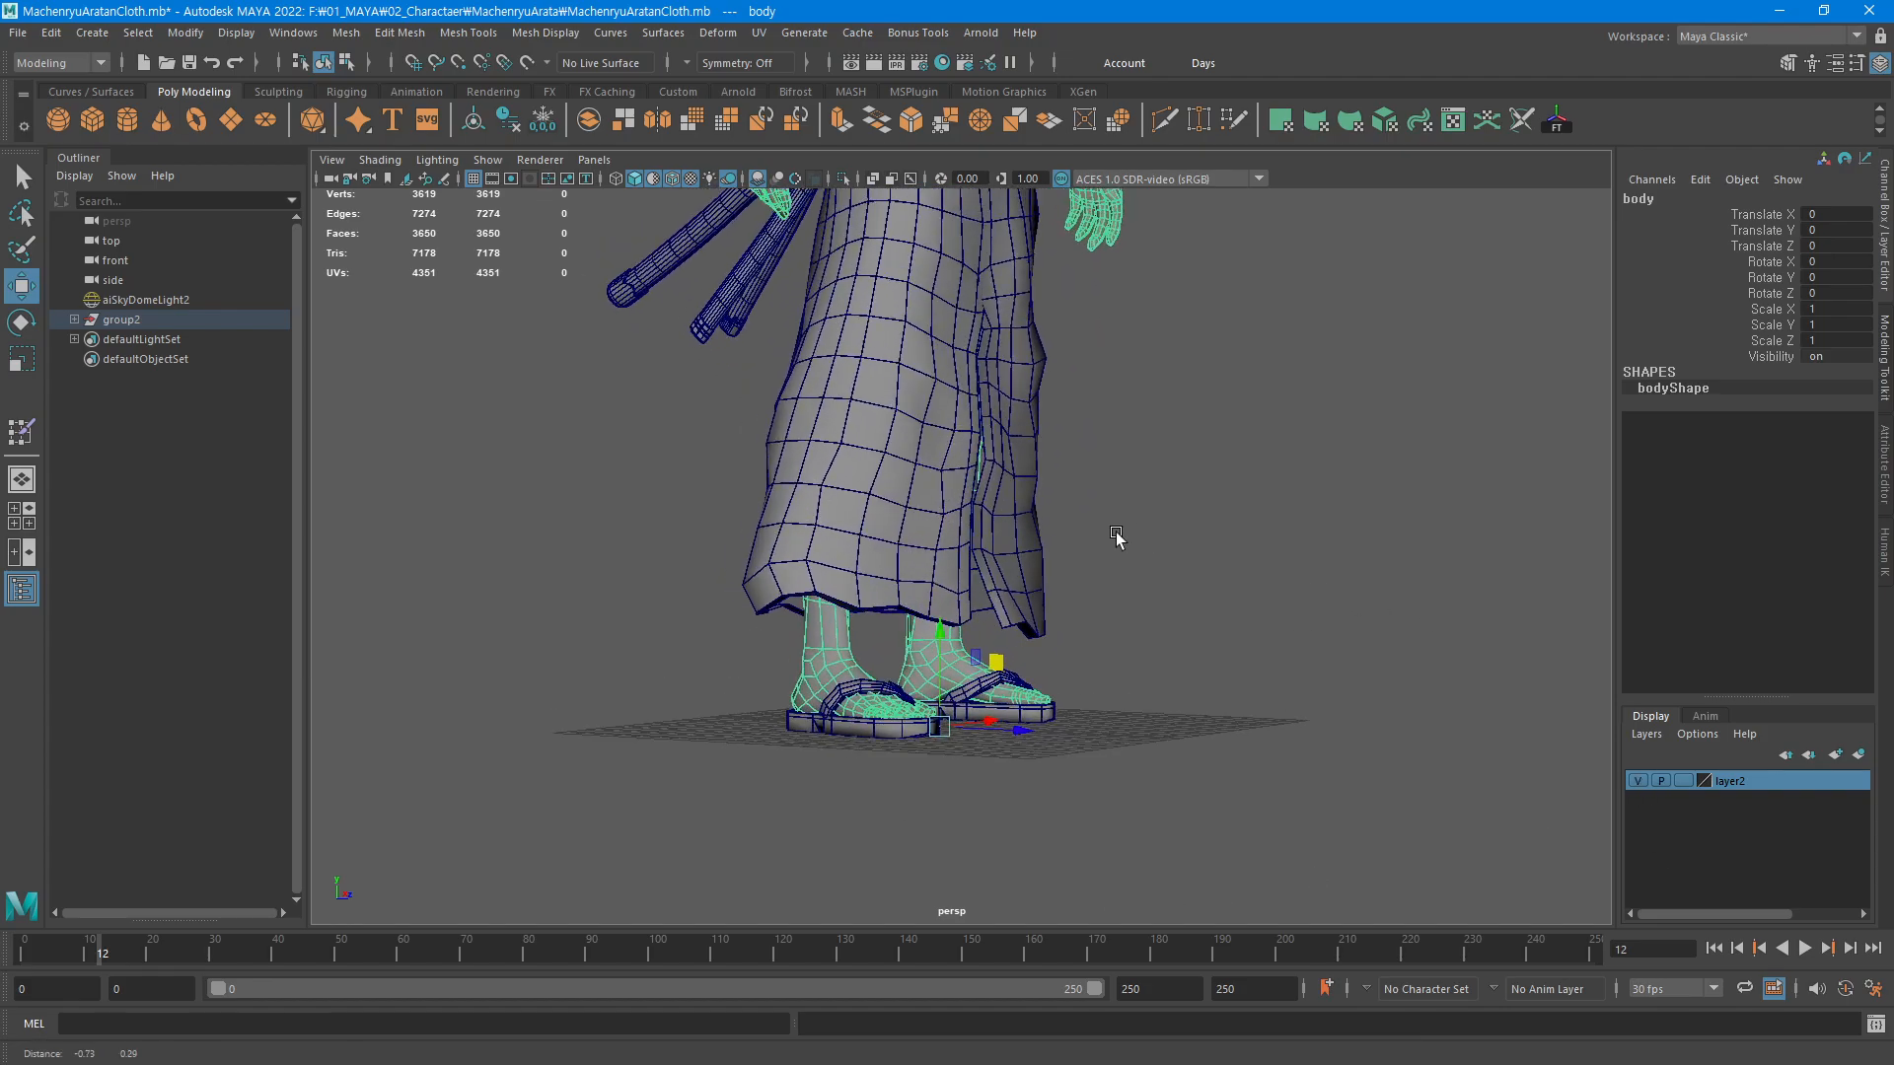
{"action": "middle_click_drag", "start_coordinate": [1121, 537], "coordinate": [1194, 771], "text": "alt"}
{"action": "right_click_drag", "start_coordinate": [1193, 773], "coordinate": [712, 770], "text": "alt"}
{"action": "left_click_drag", "start_coordinate": [1003, 731], "coordinate": [860, 800], "text": "alt"}
{"action": "middle_click_drag", "start_coordinate": [860, 806], "coordinate": [813, 840], "text": "alt"}
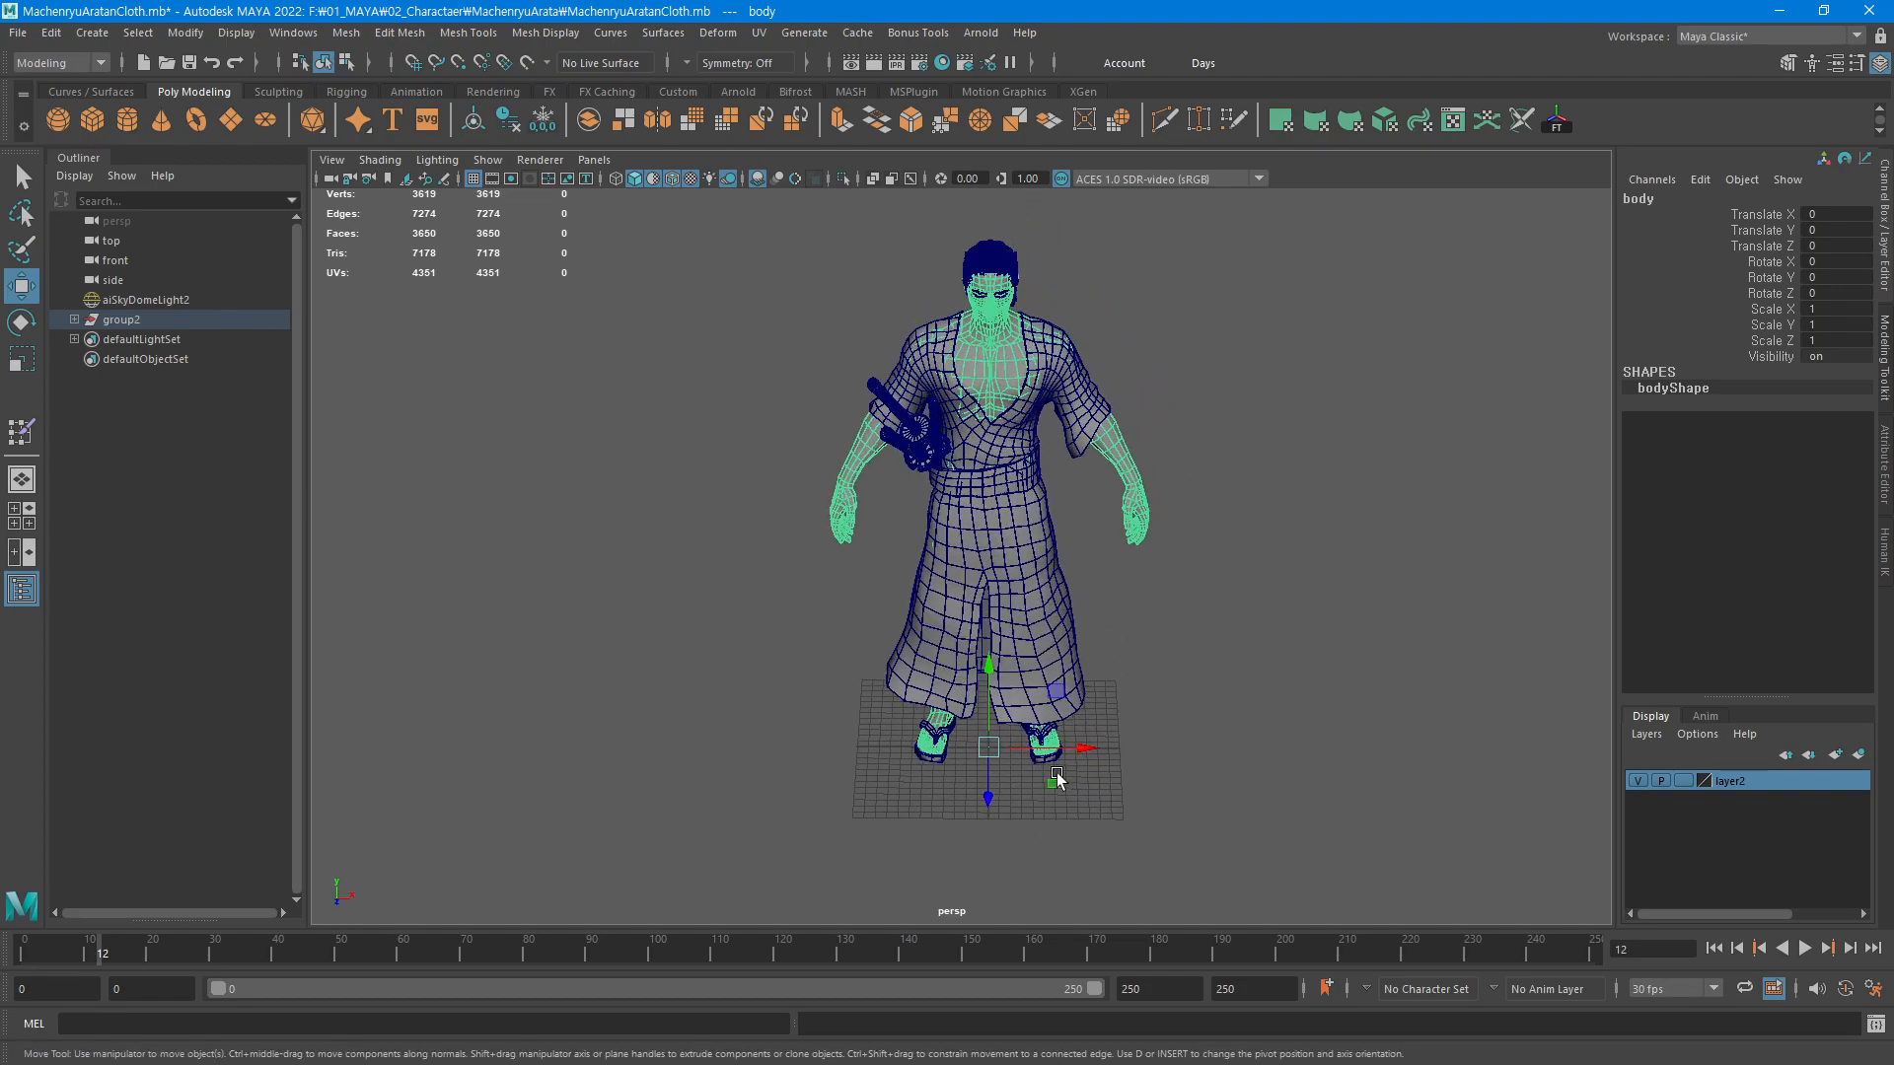
{"action": "left_click_drag", "start_coordinate": [1213, 221], "coordinate": [710, 881]}
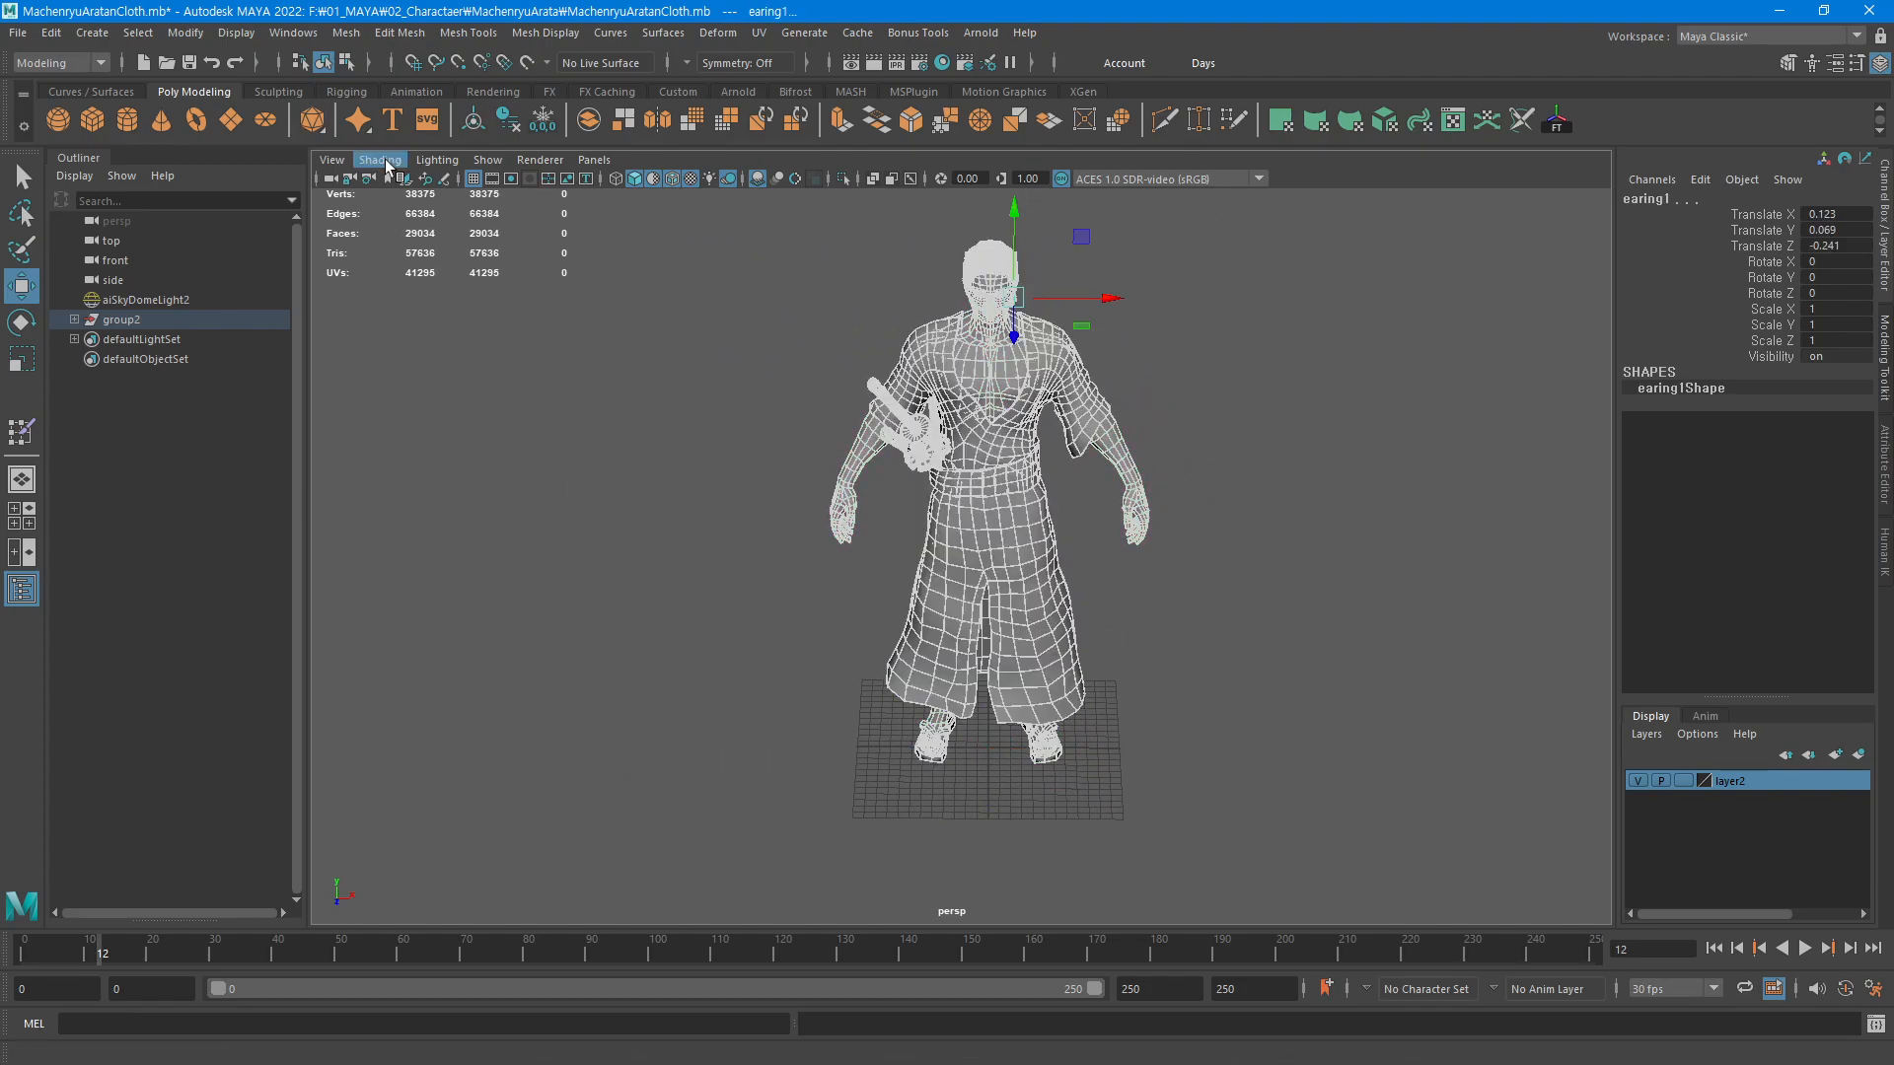
{"action": "left_click", "coordinate": [542, 119]}
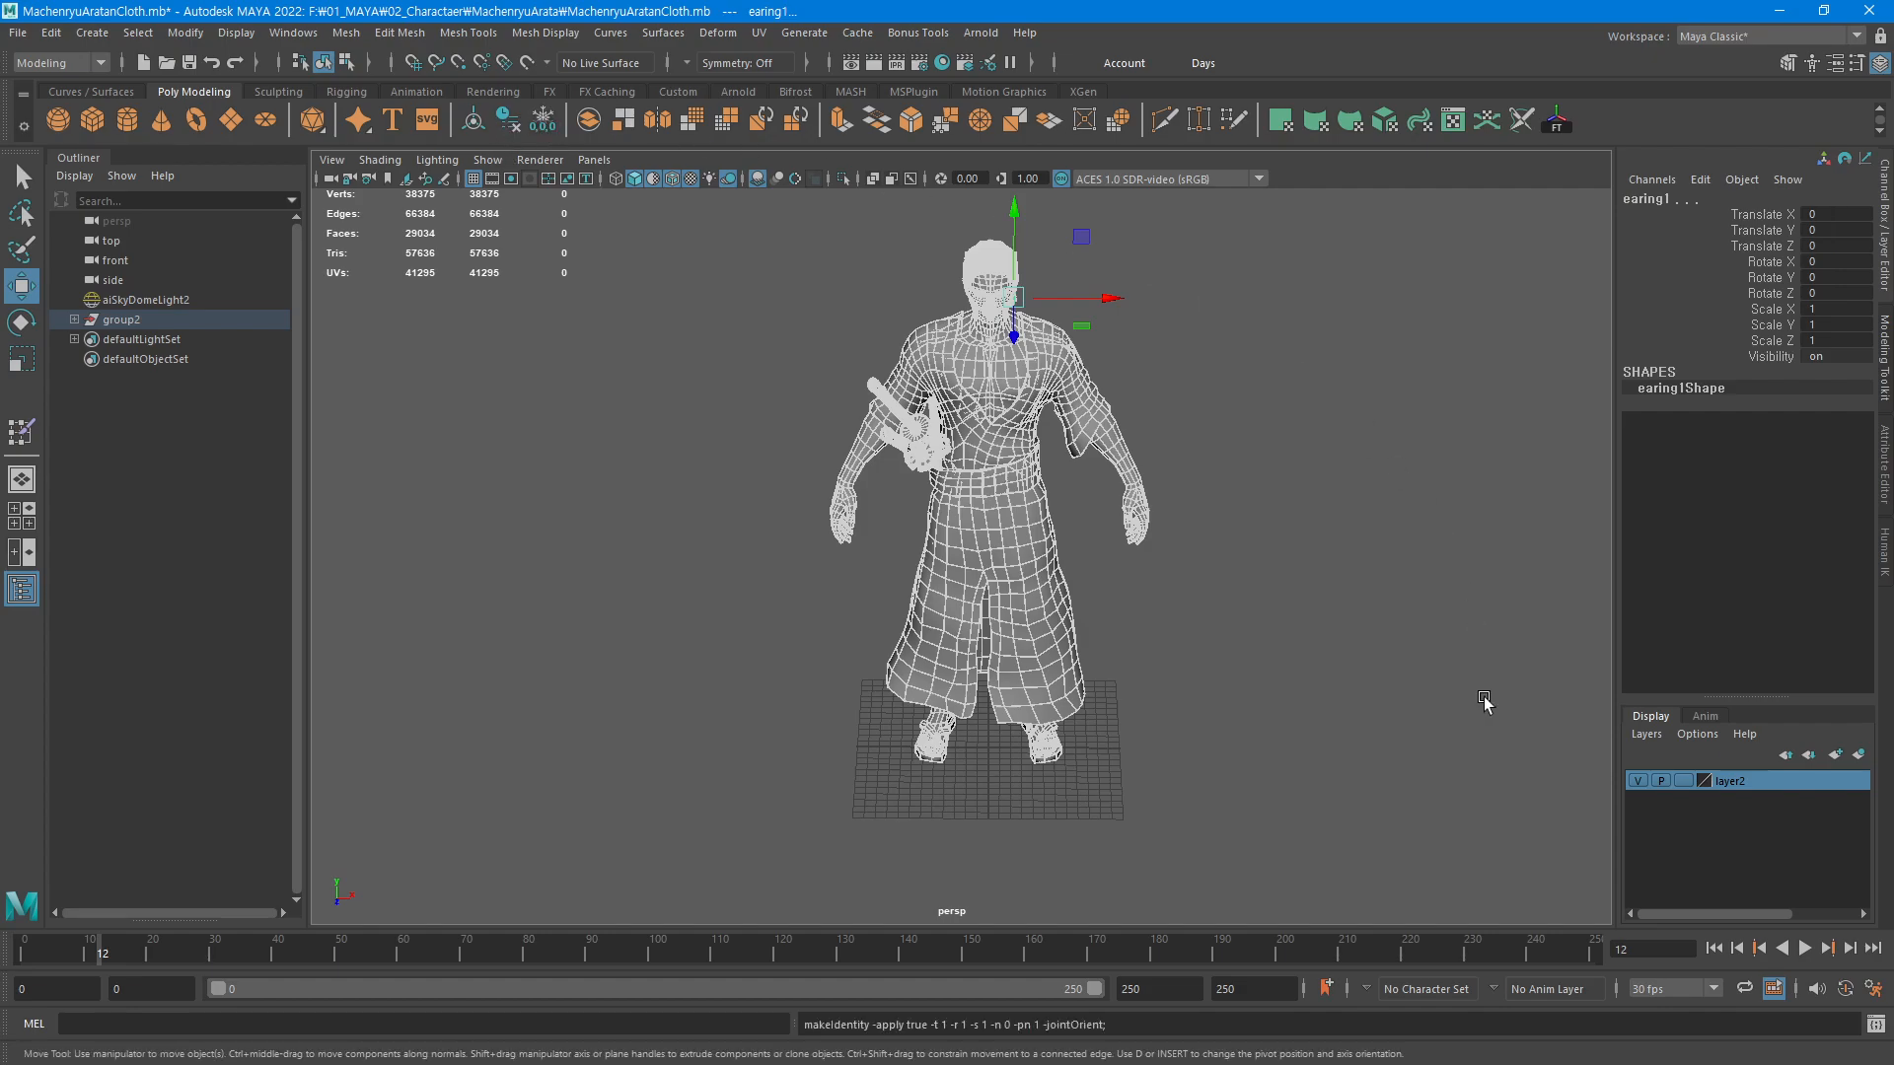
Hide layer2 and select only the body mesh
{"action": "left_click", "coordinate": [1639, 780]}
{"action": "left_click", "coordinate": [1217, 553]}
{"action": "left_click_drag", "start_coordinate": [1200, 372], "coordinate": [934, 535]}
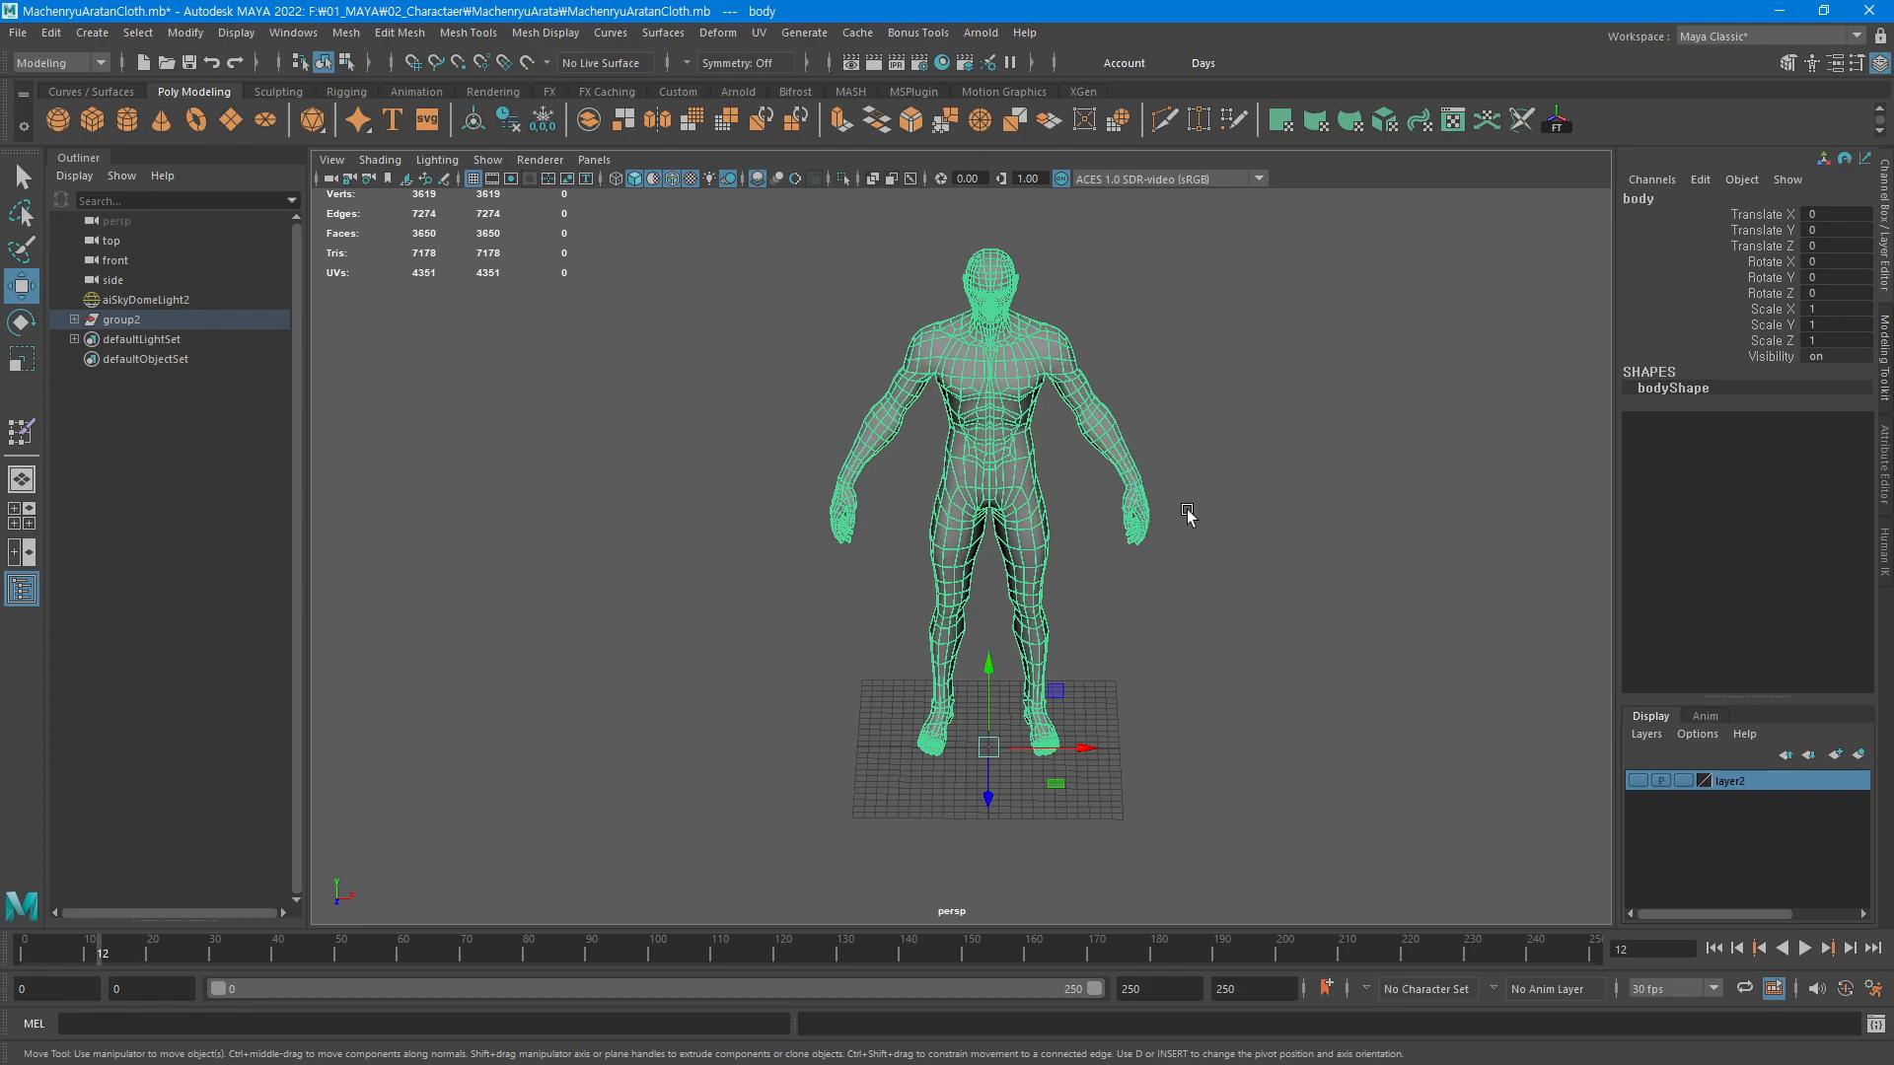
{"action": "middle_click_drag", "start_coordinate": [1182, 506], "coordinate": [1144, 542], "text": "alt"}
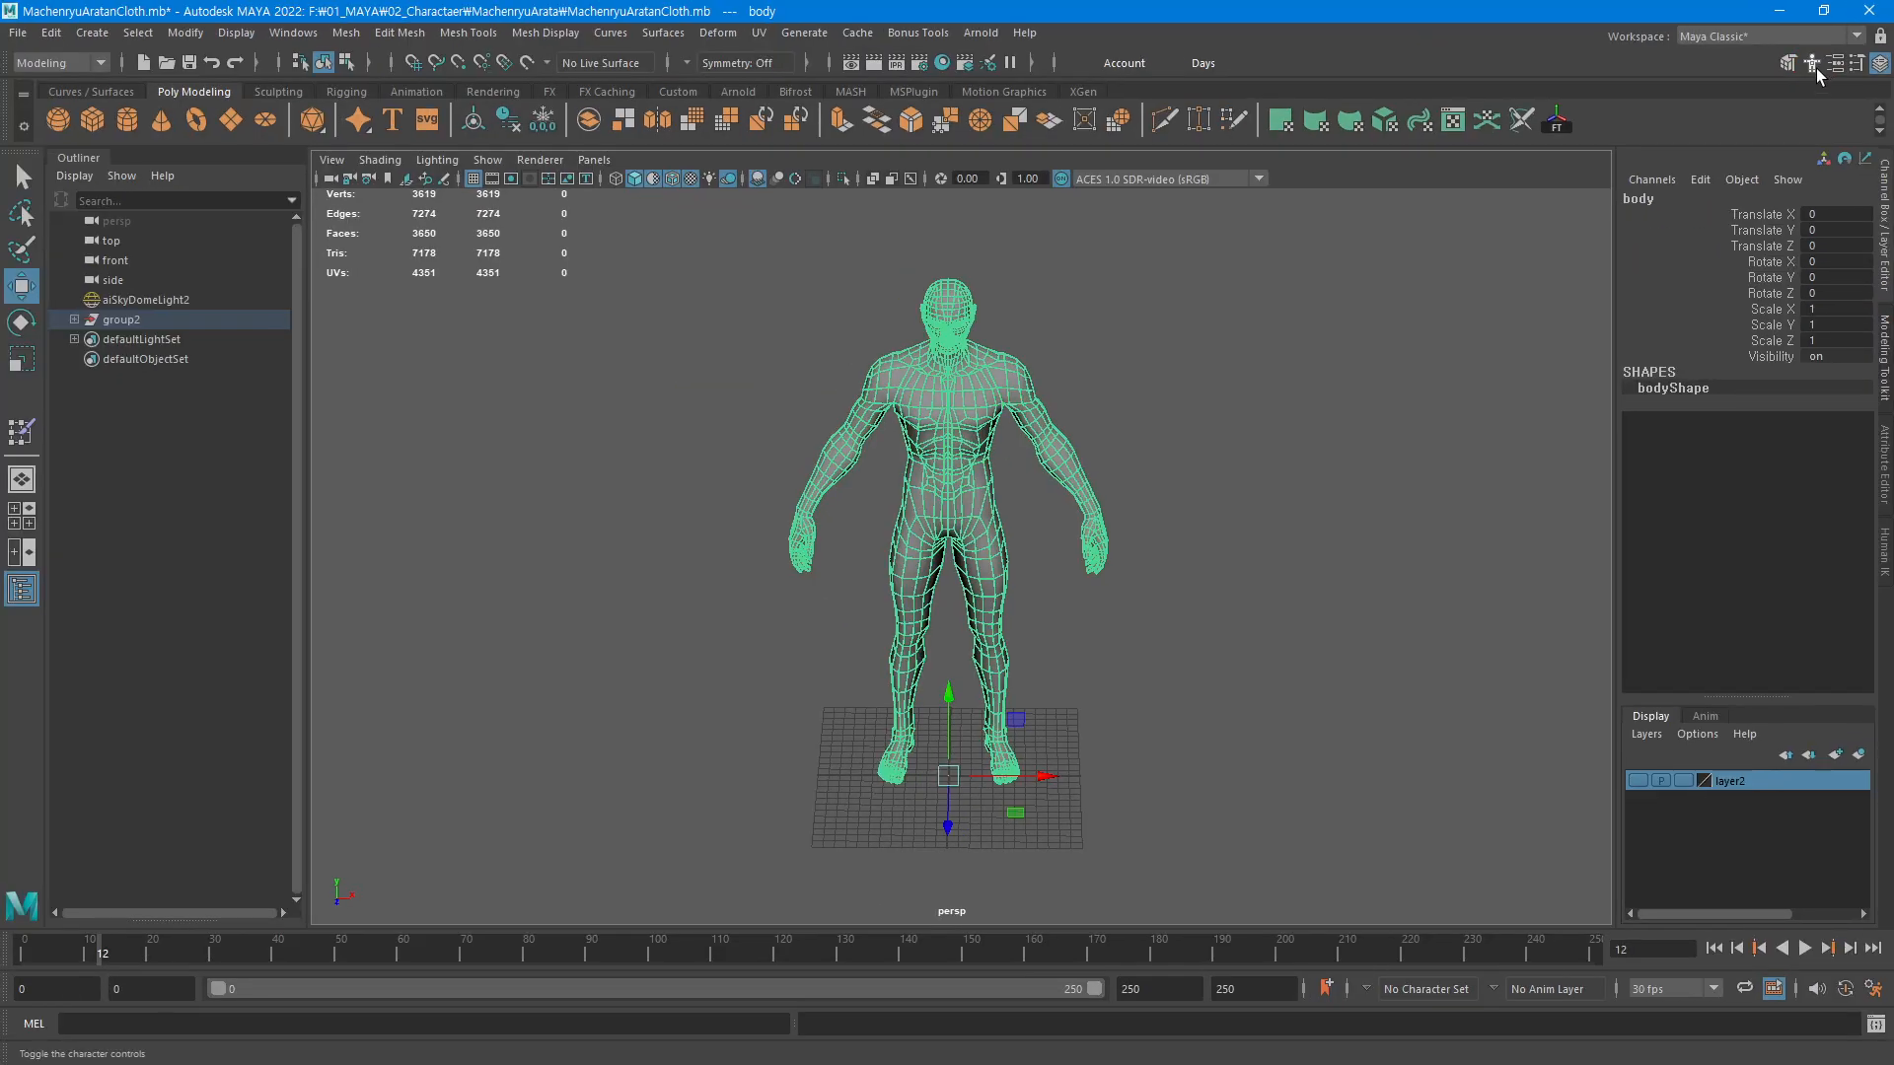
Bring up the HumanIK character controls and delete the existing Character1 skeleton definition
{"action": "left_click", "coordinate": [1733, 86]}
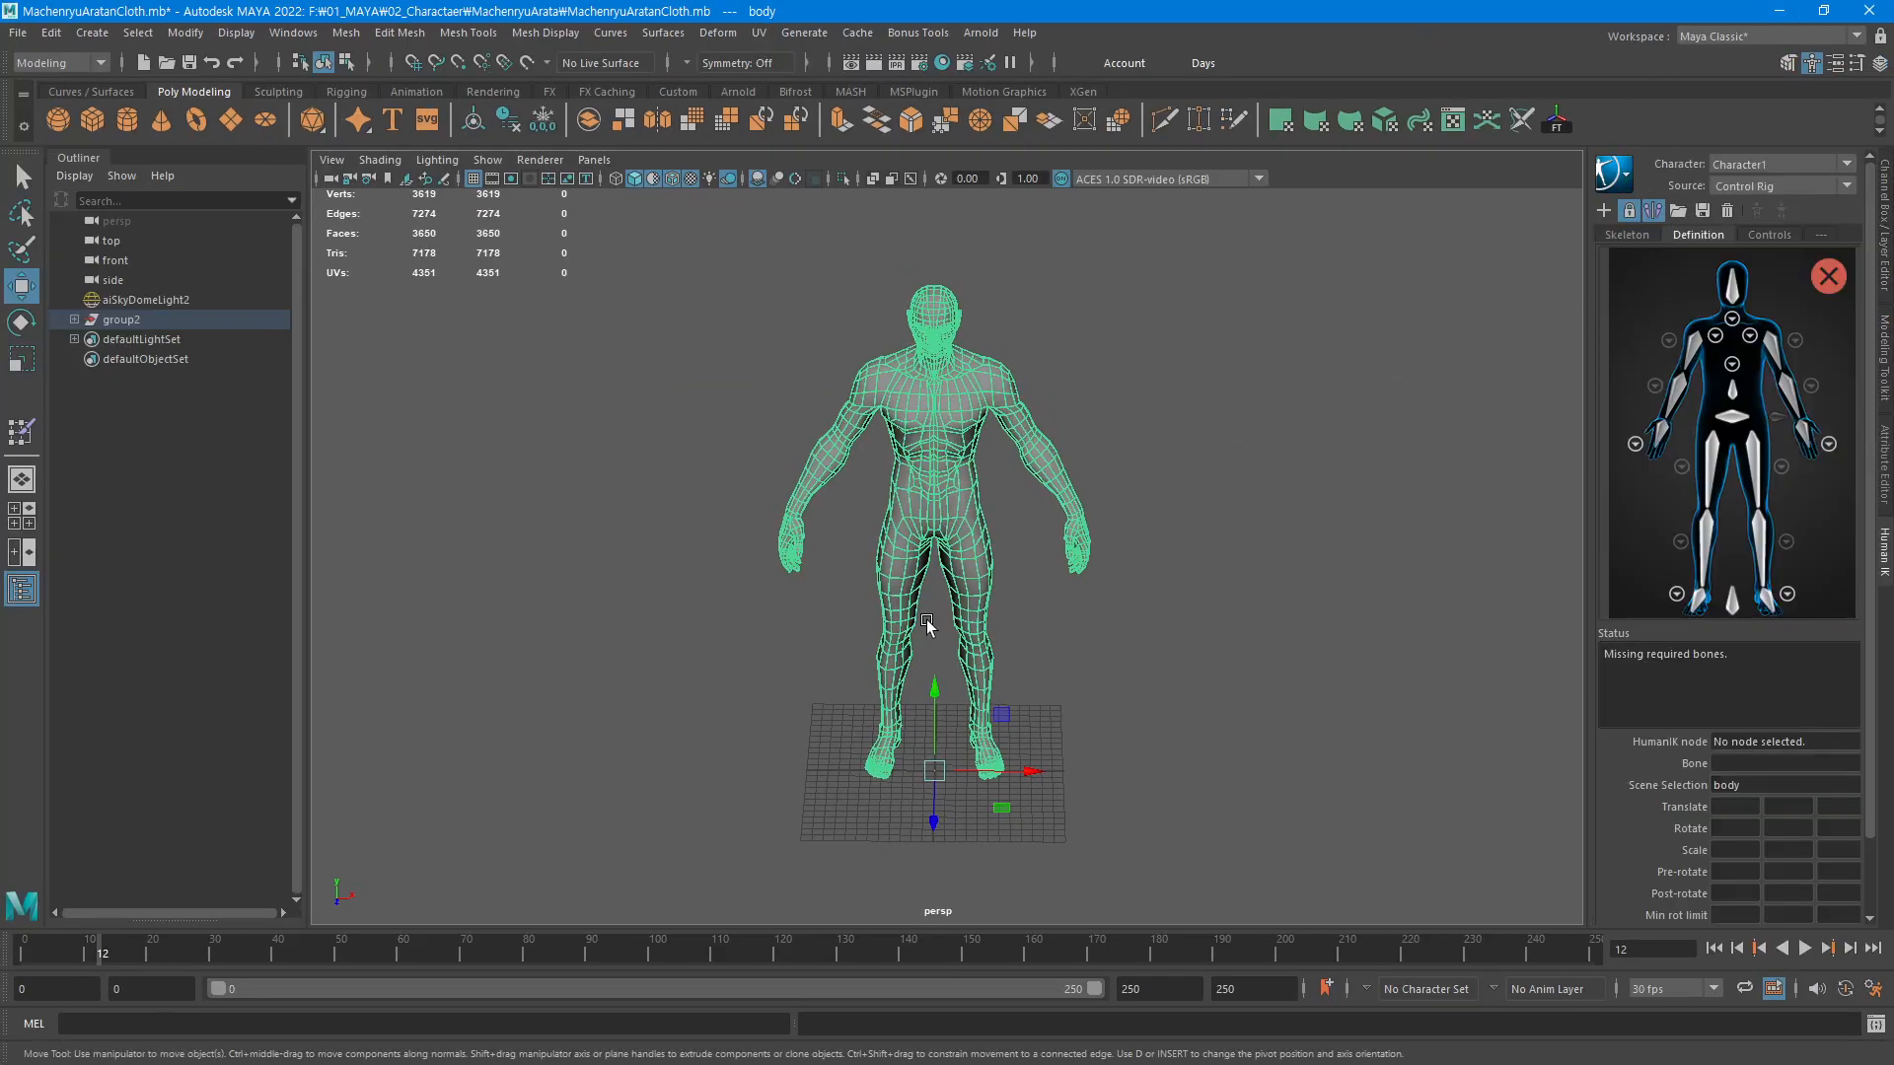
{"action": "middle_click_drag", "start_coordinate": [875, 643], "coordinate": [858, 642], "text": "alt"}
{"action": "right_click_drag", "start_coordinate": [1036, 642], "coordinate": [1219, 607], "text": "alt"}
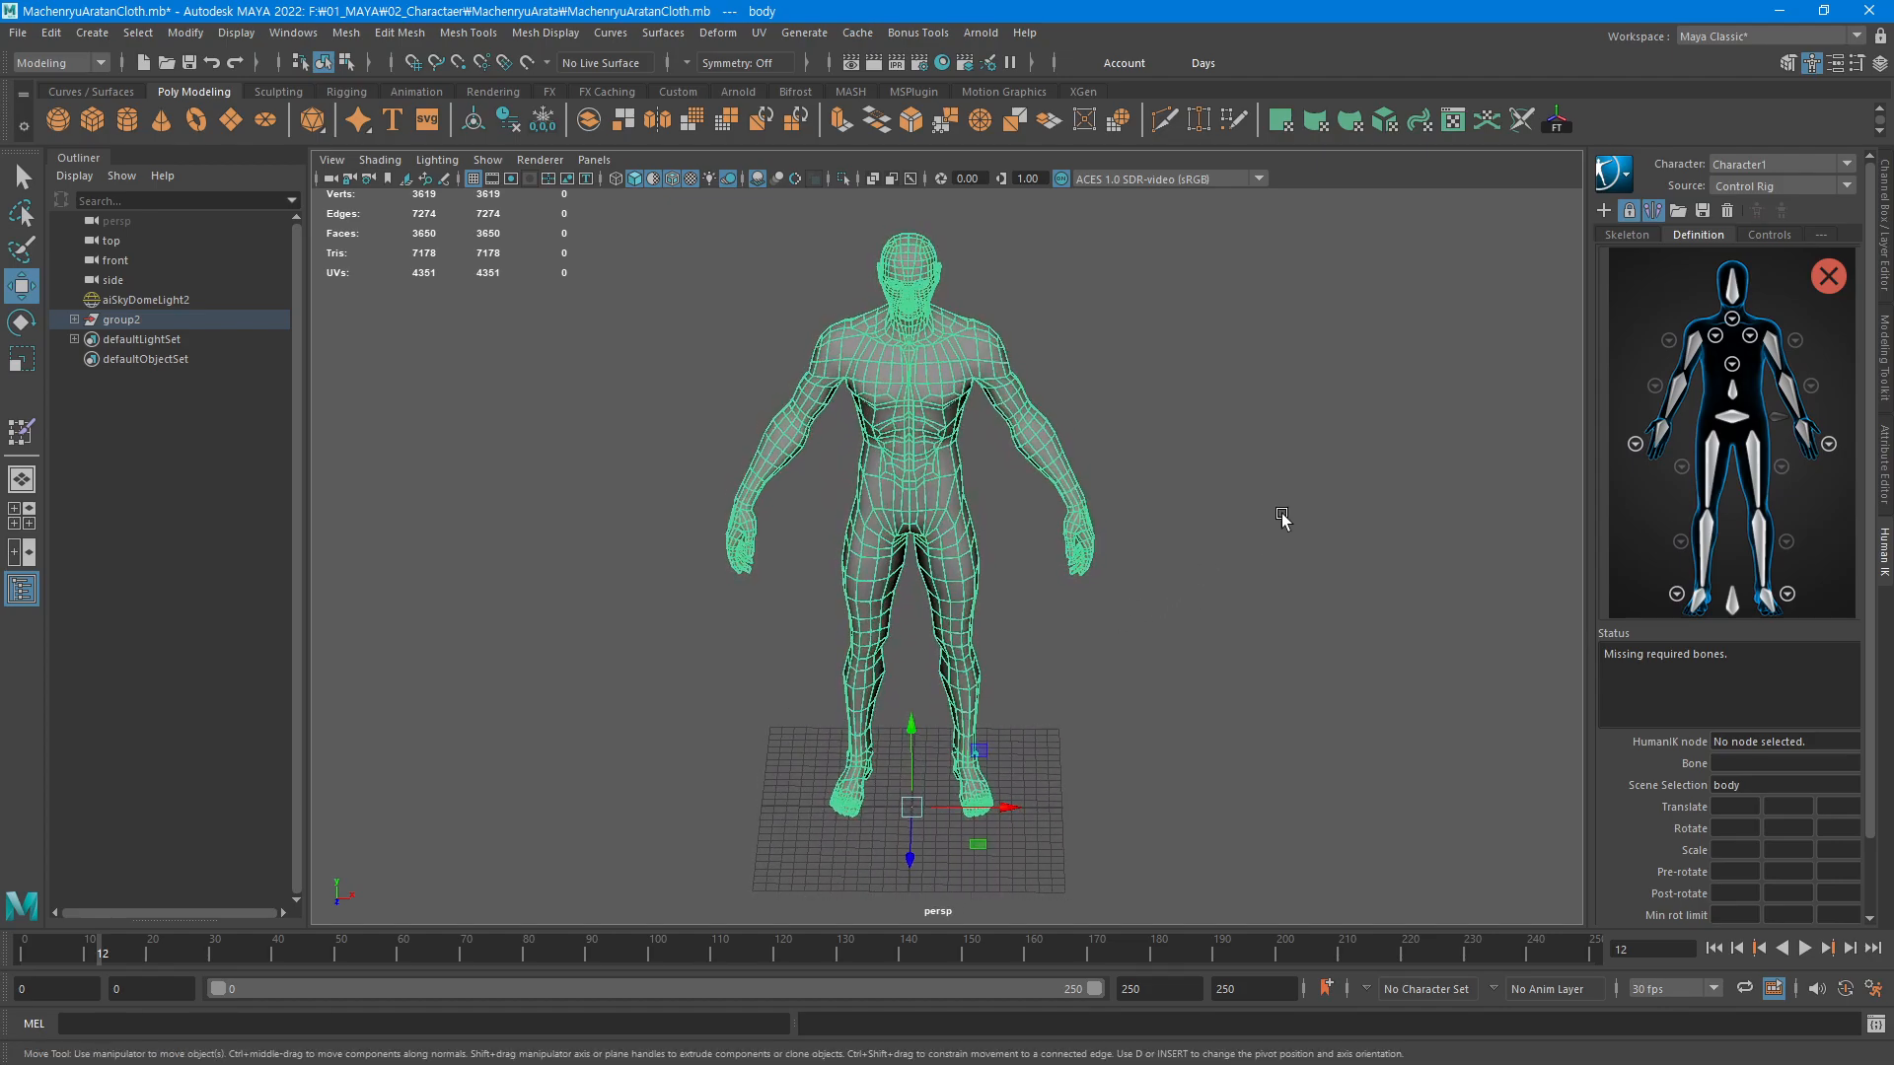
{"action": "left_click", "coordinate": [1727, 210]}
{"action": "left_click", "coordinate": [1694, 621]}
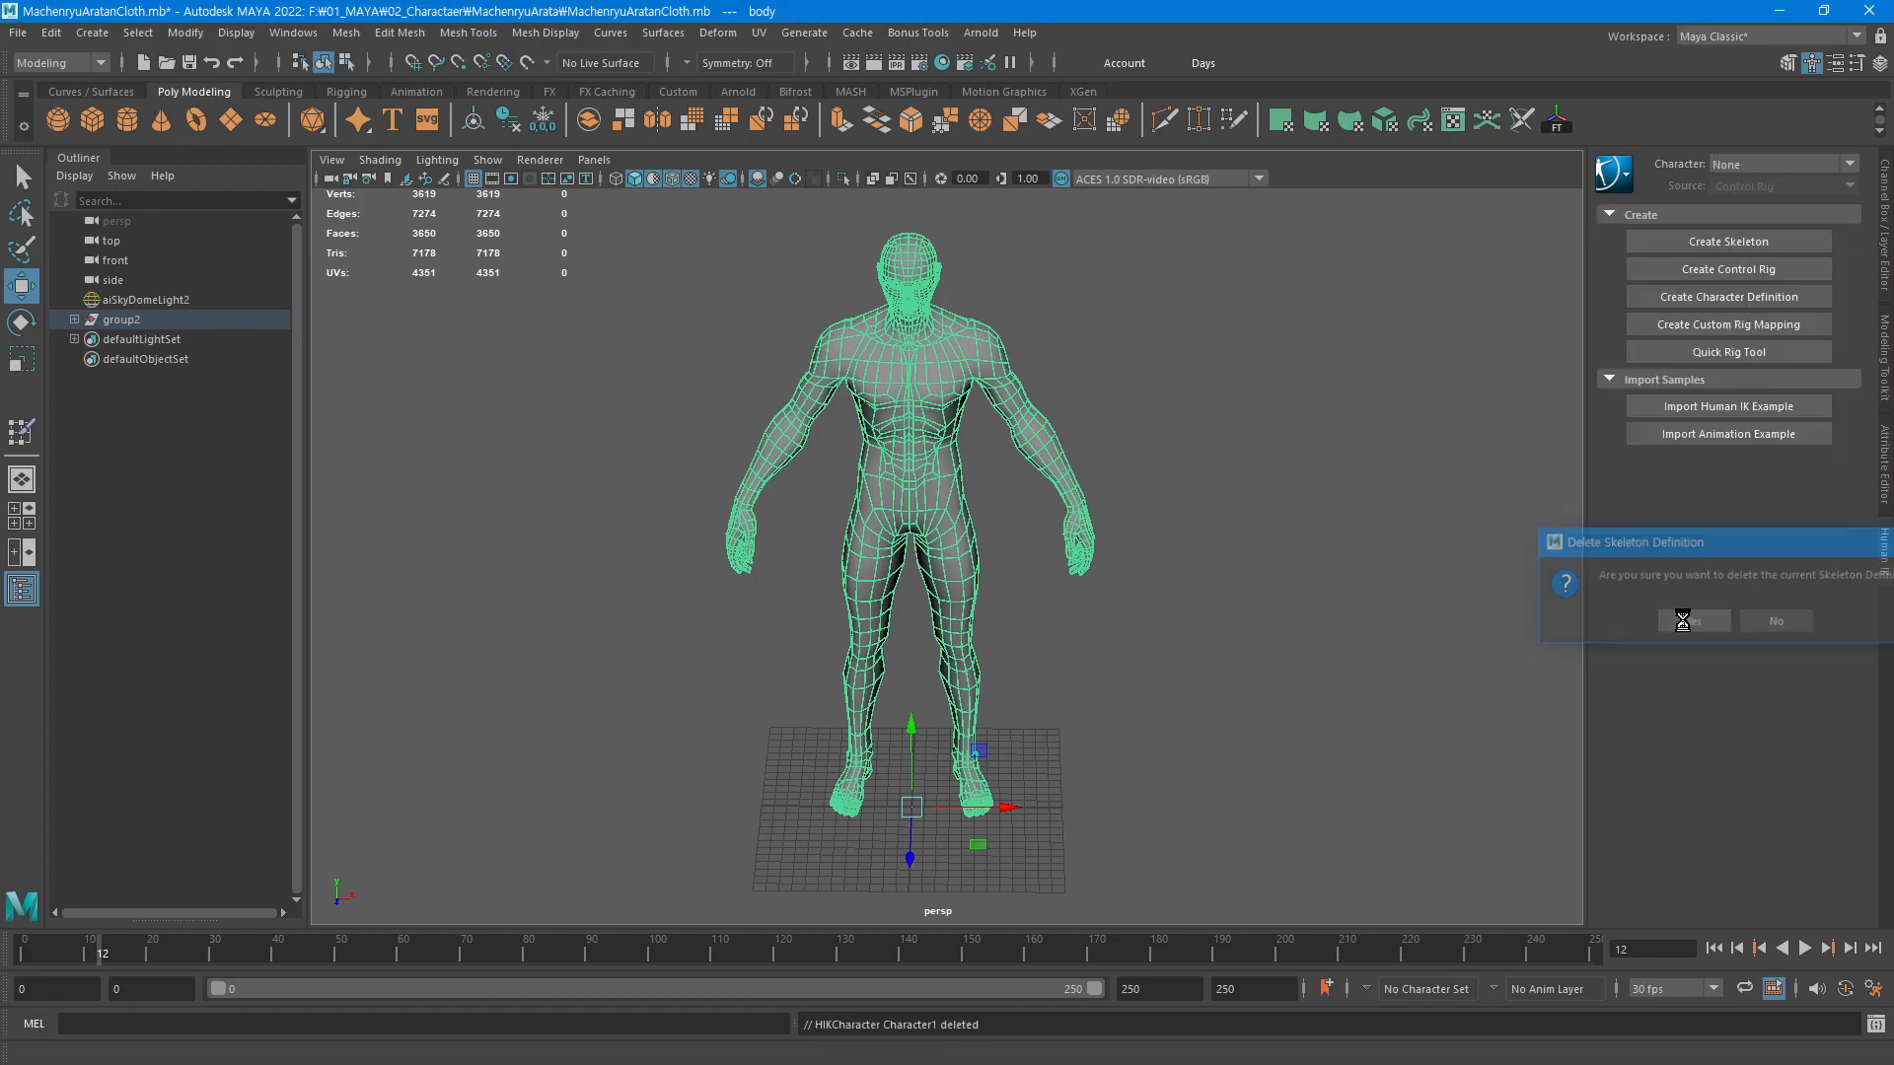
{"action": "mouse_move", "coordinate": [1122, 538]}
{"action": "middle_mouse_down", "text": "alt"}
{"action": "mouse_move", "coordinate": [1147, 542]}
{"action": "mouse_move", "coordinate": [1138, 556]}
{"action": "middle_mouse_up", "text": "alt"}
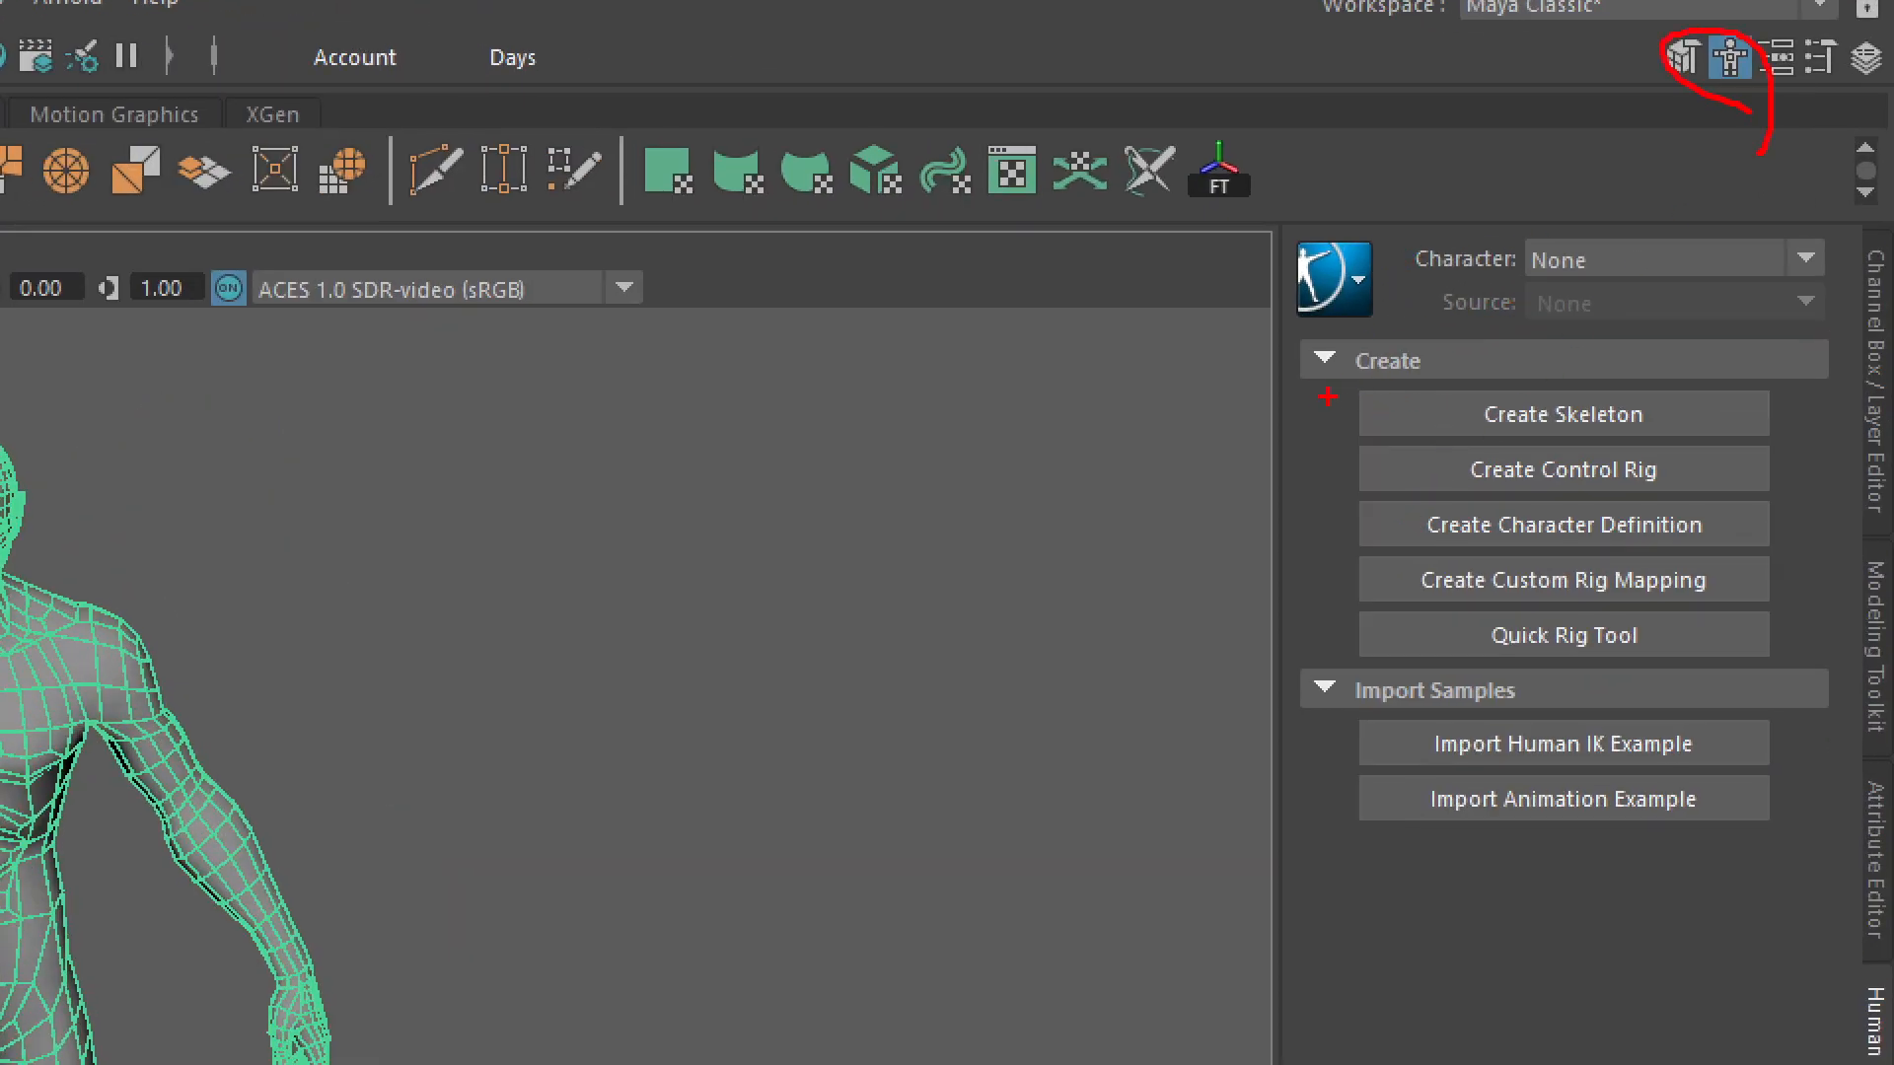
{"action": "mouse_move", "coordinate": [1309, 375]}
{"action": "left_mouse_down"}
{"action": "mouse_move", "coordinate": [1502, 430]}
{"action": "mouse_move", "coordinate": [1819, 446]}
{"action": "left_mouse_up"}
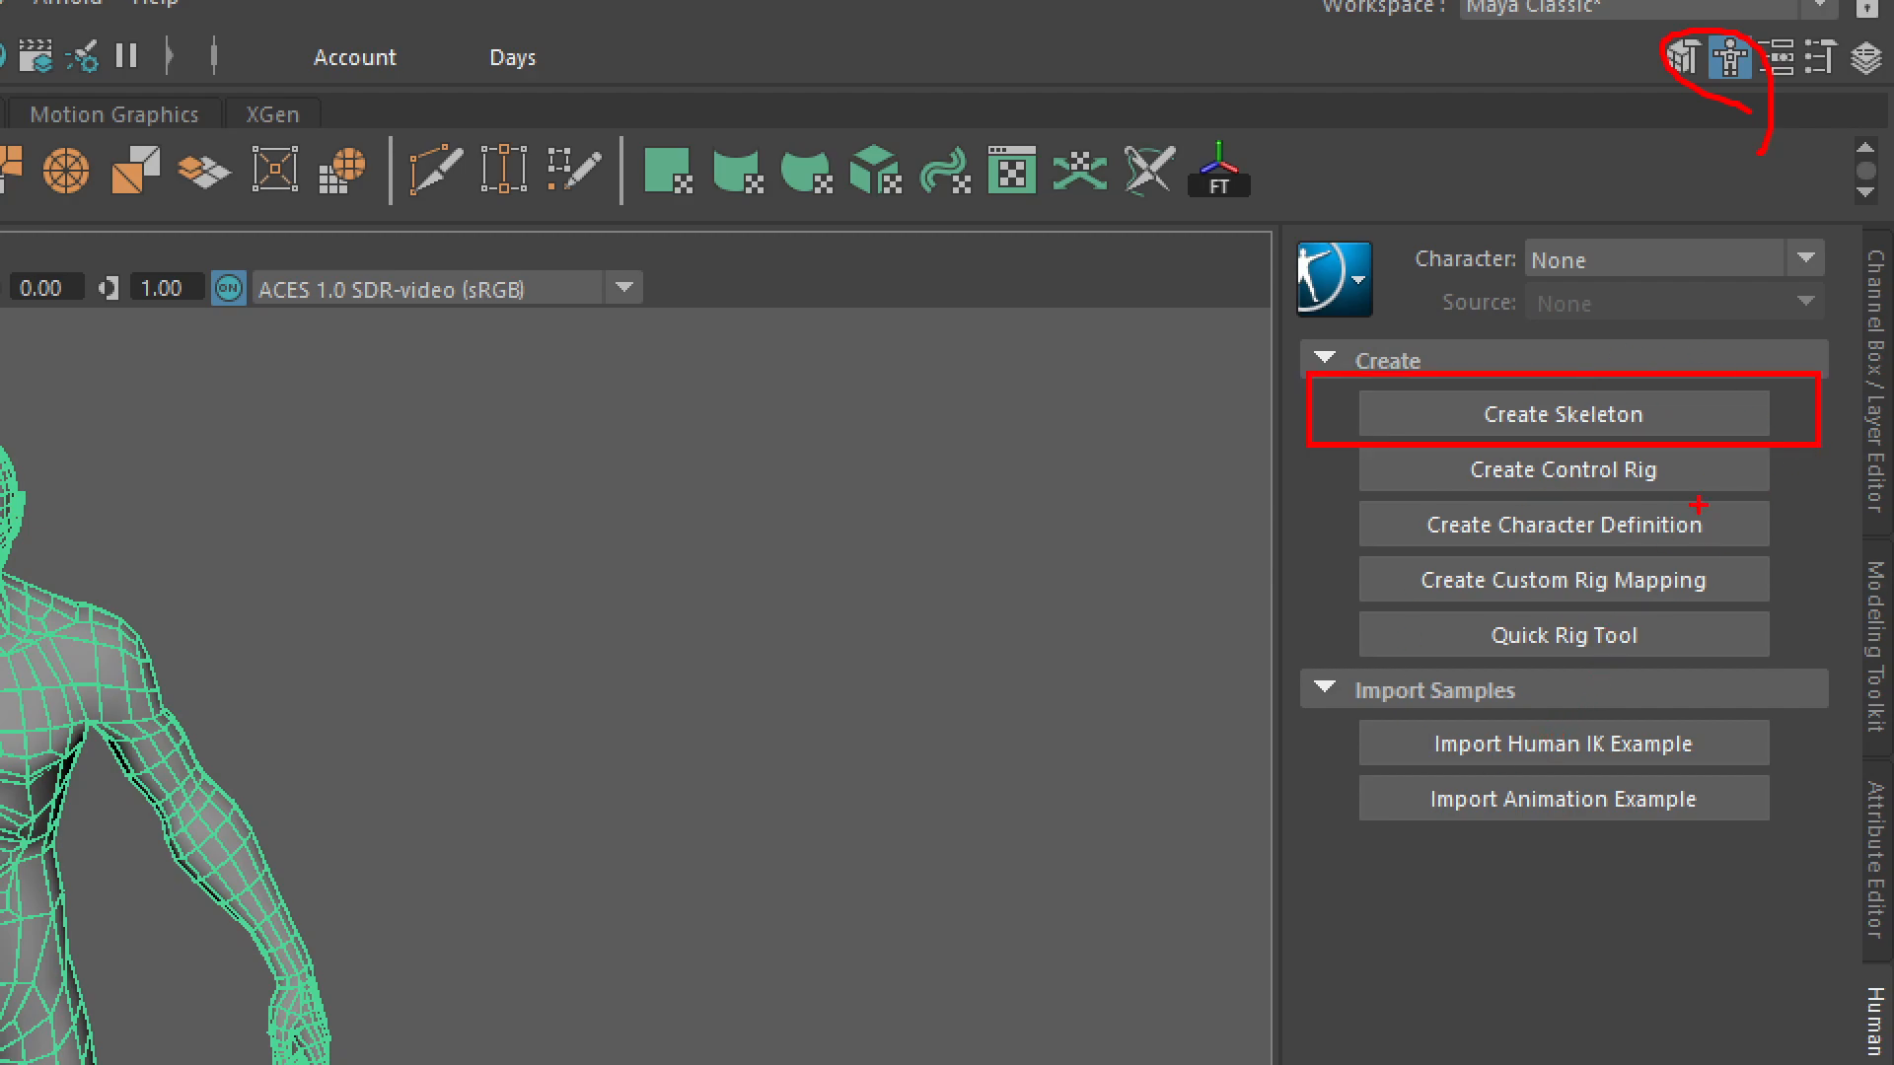
{"action": "left_click_drag", "start_coordinate": [1462, 608], "coordinate": [1668, 675]}
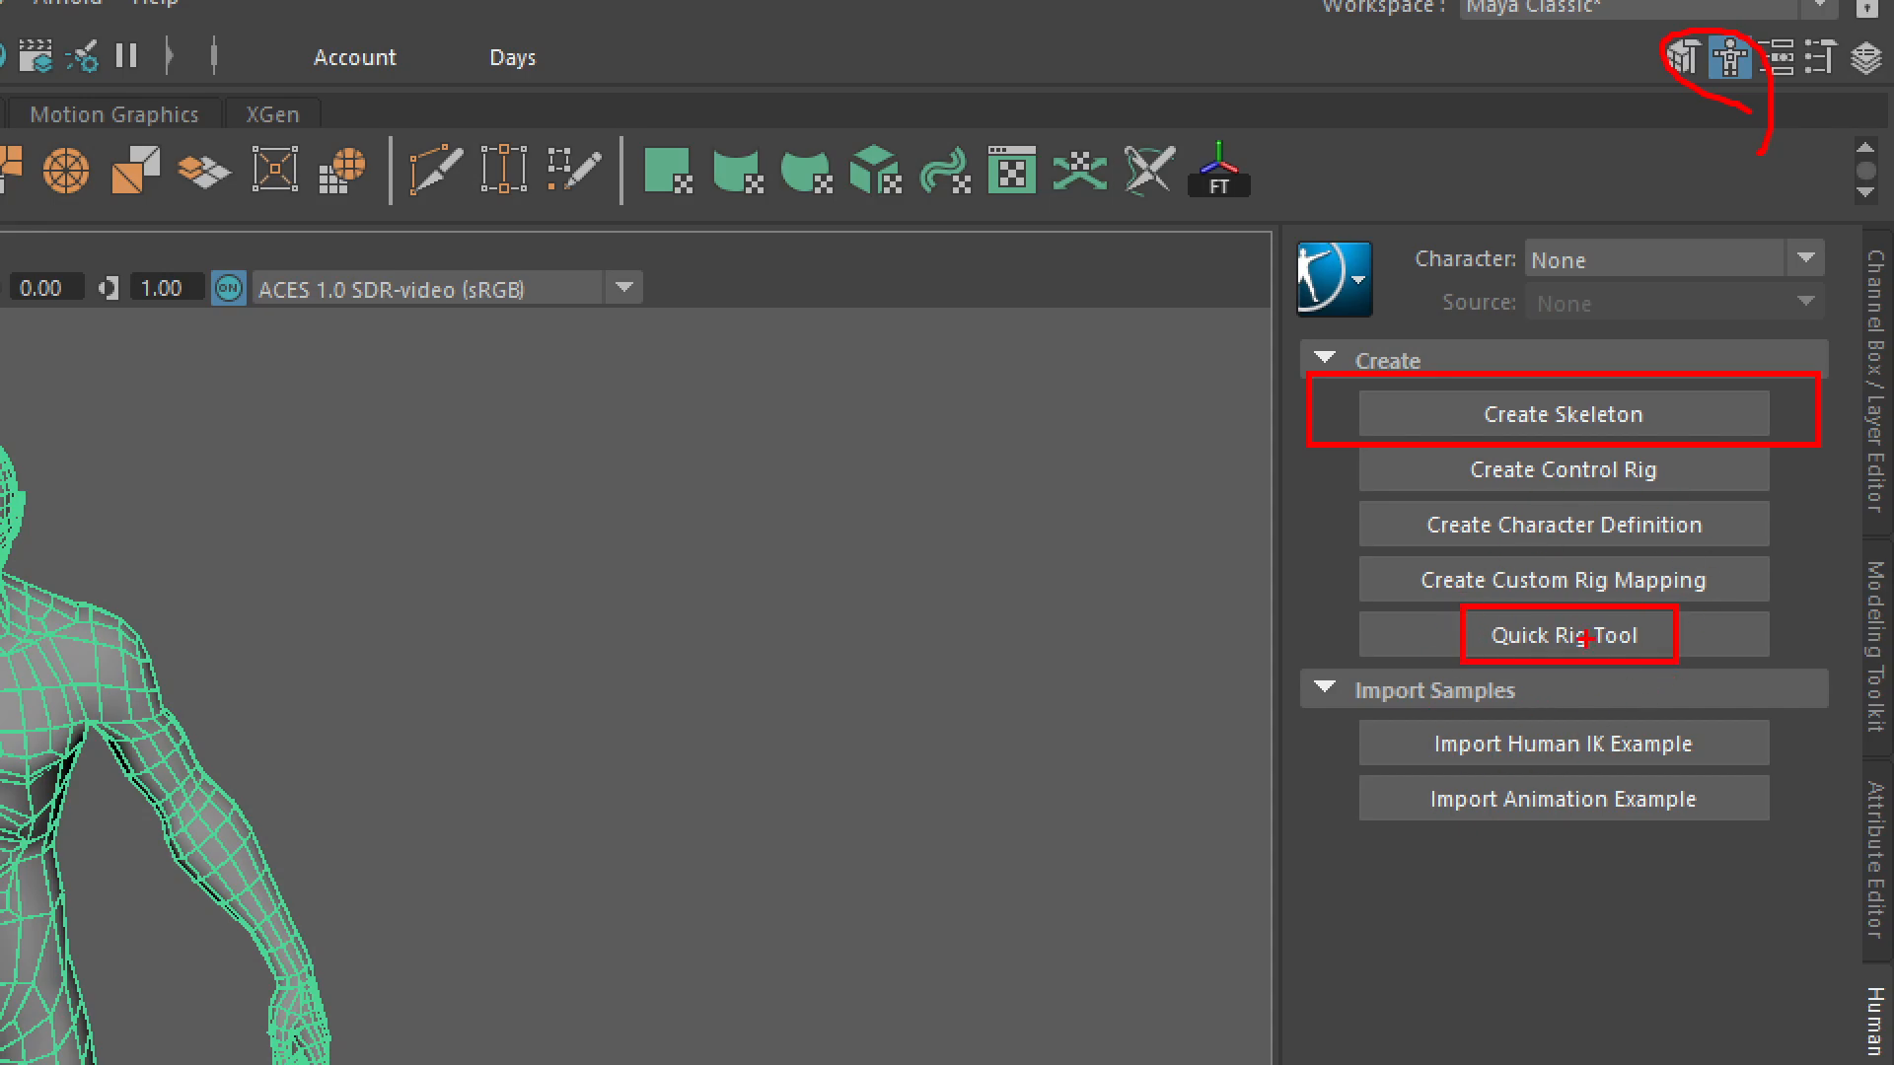
{"action": "key", "text": "Escape"}
Try to auto-rig the body mesh with the one-click Quick Rig tool and inspect the elbow and knee joint placement
{"action": "left_click_drag", "start_coordinate": [1274, 411], "coordinate": [1033, 478]}
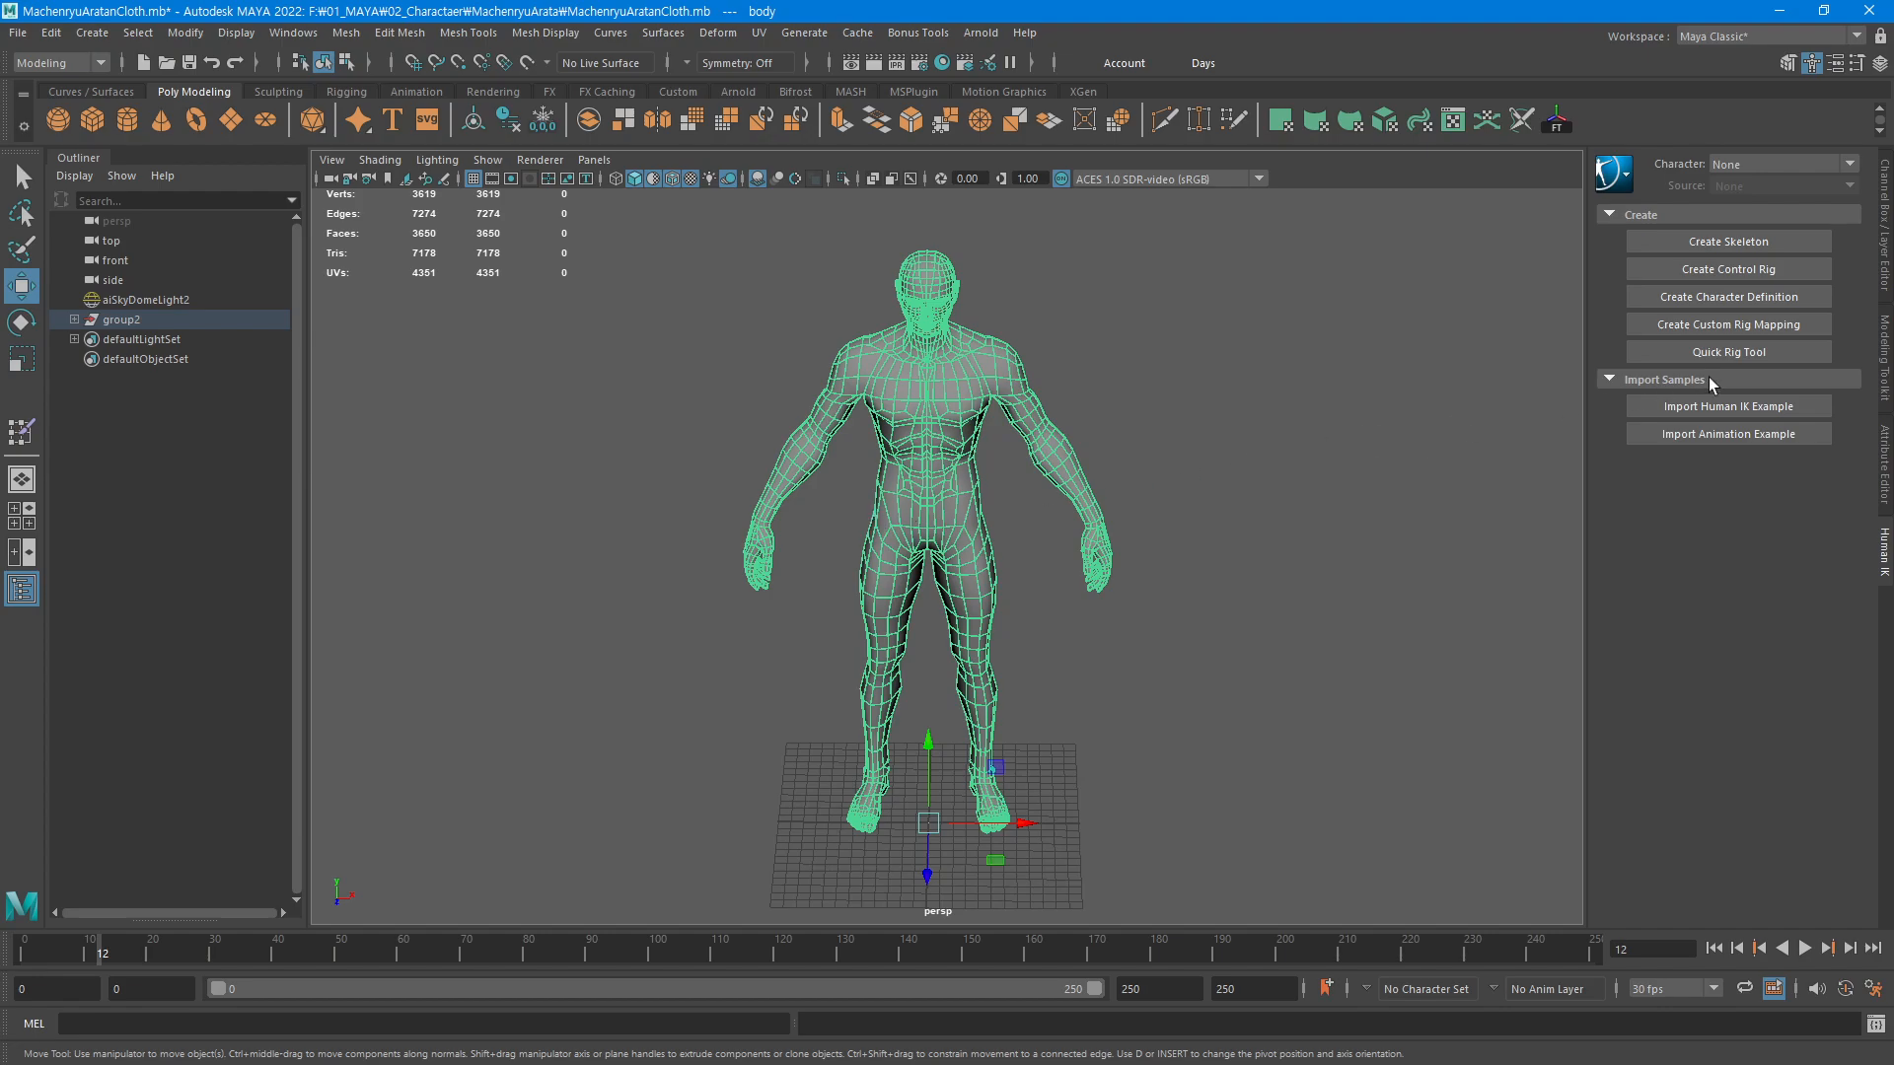
{"action": "left_click", "coordinate": [1749, 357]}
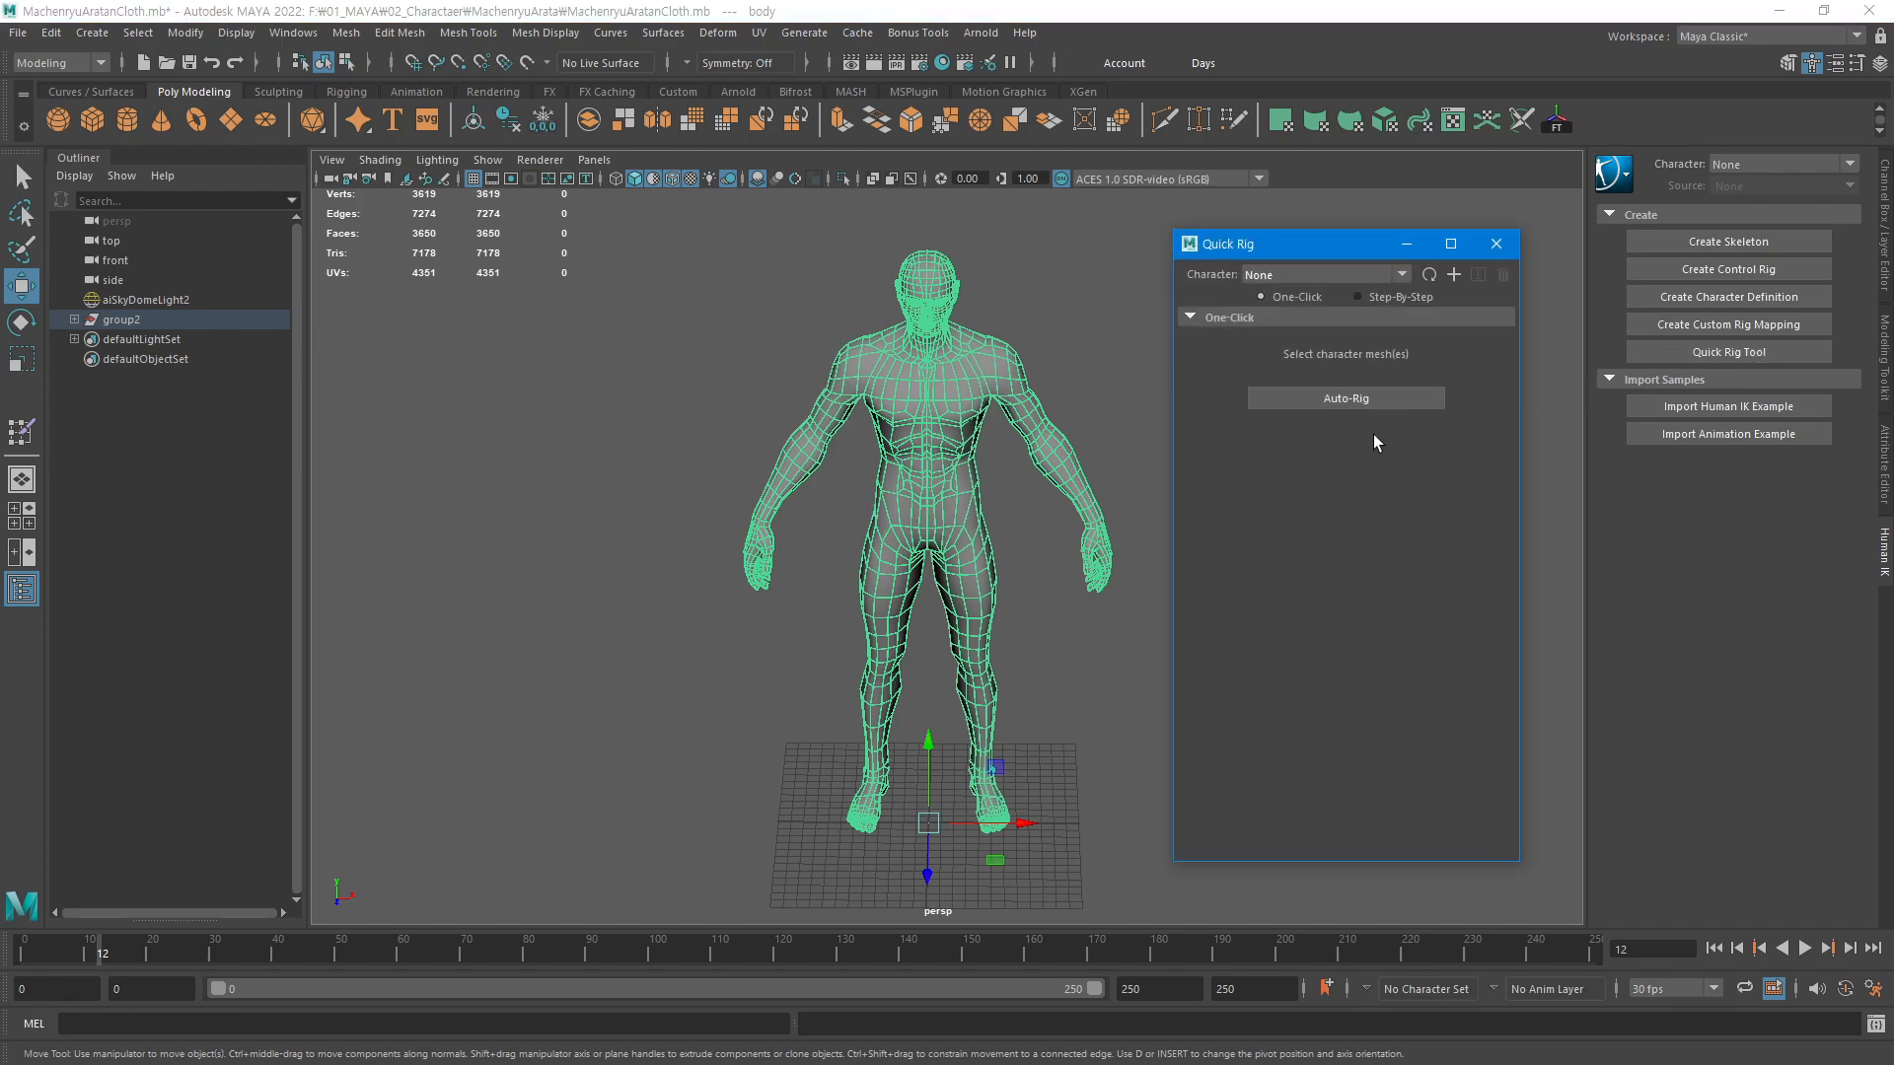
{"action": "left_click", "coordinate": [1343, 399]}
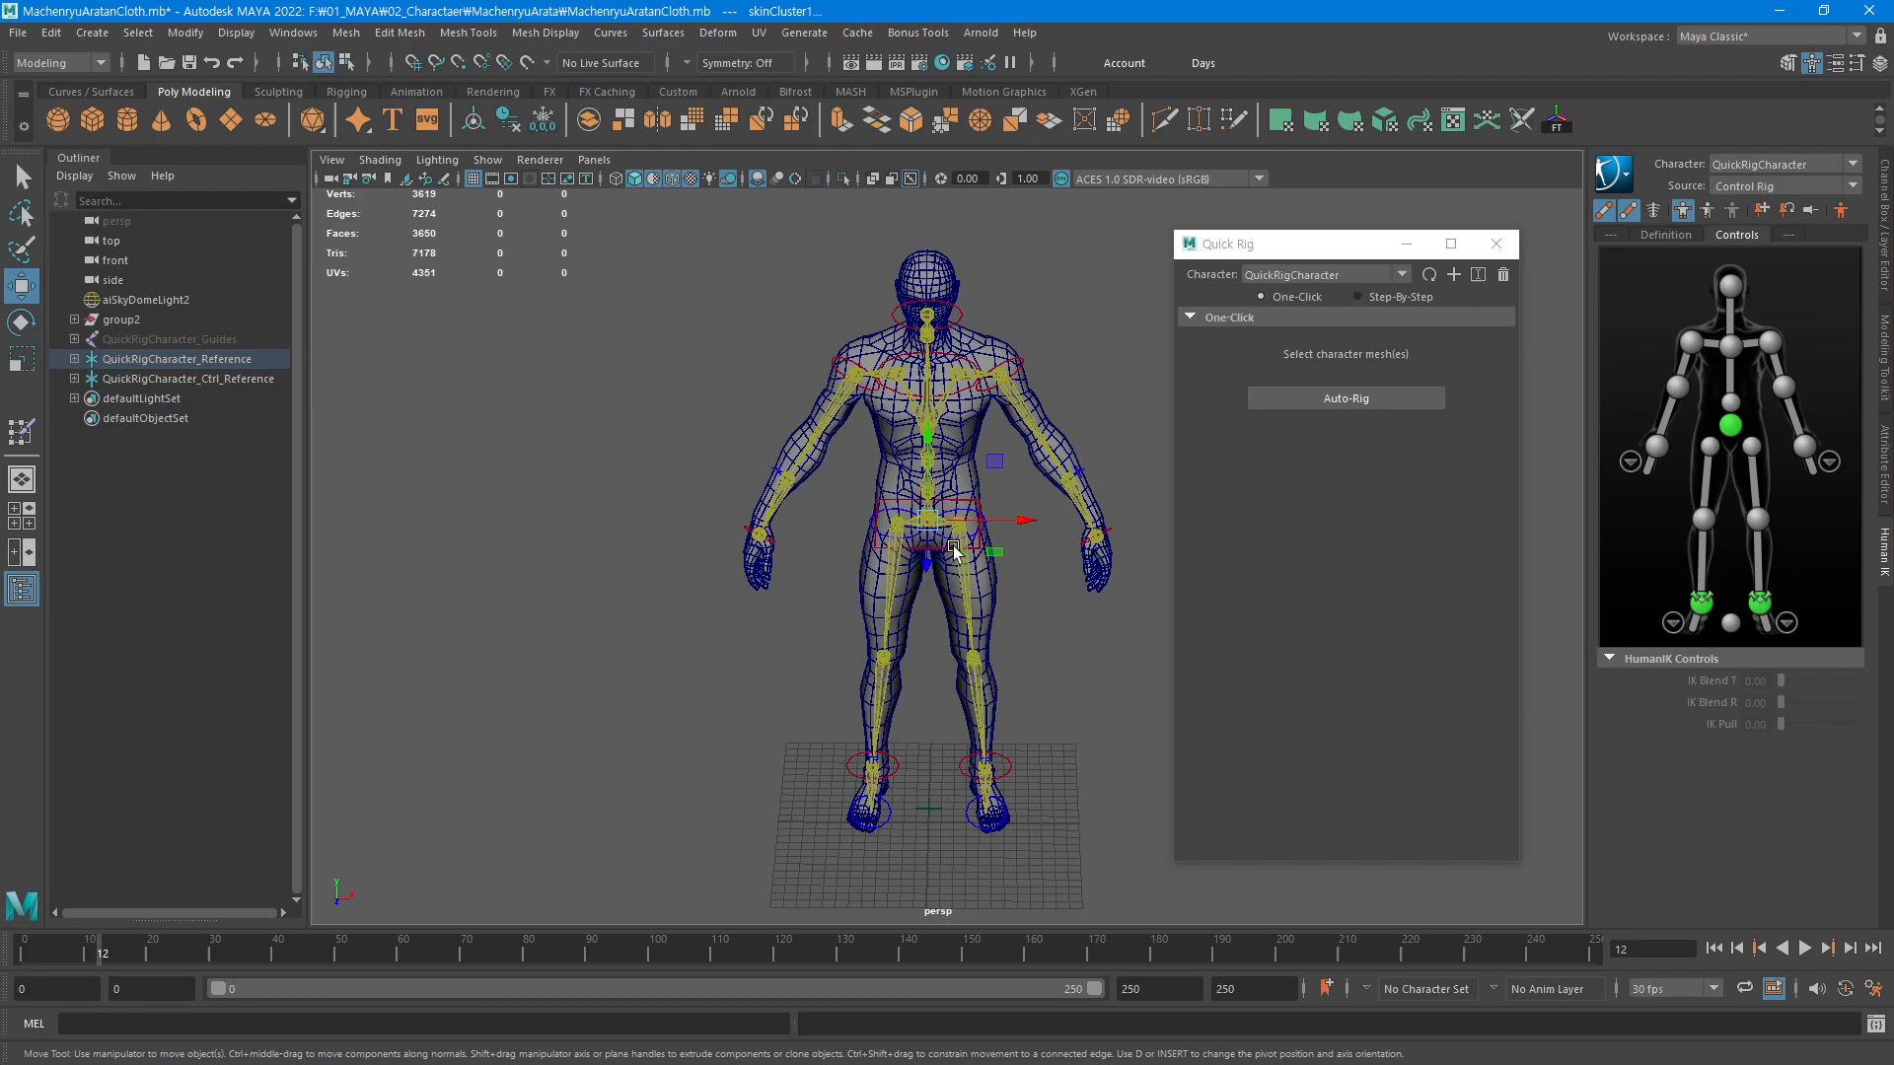
{"action": "left_click", "coordinate": [1497, 244]}
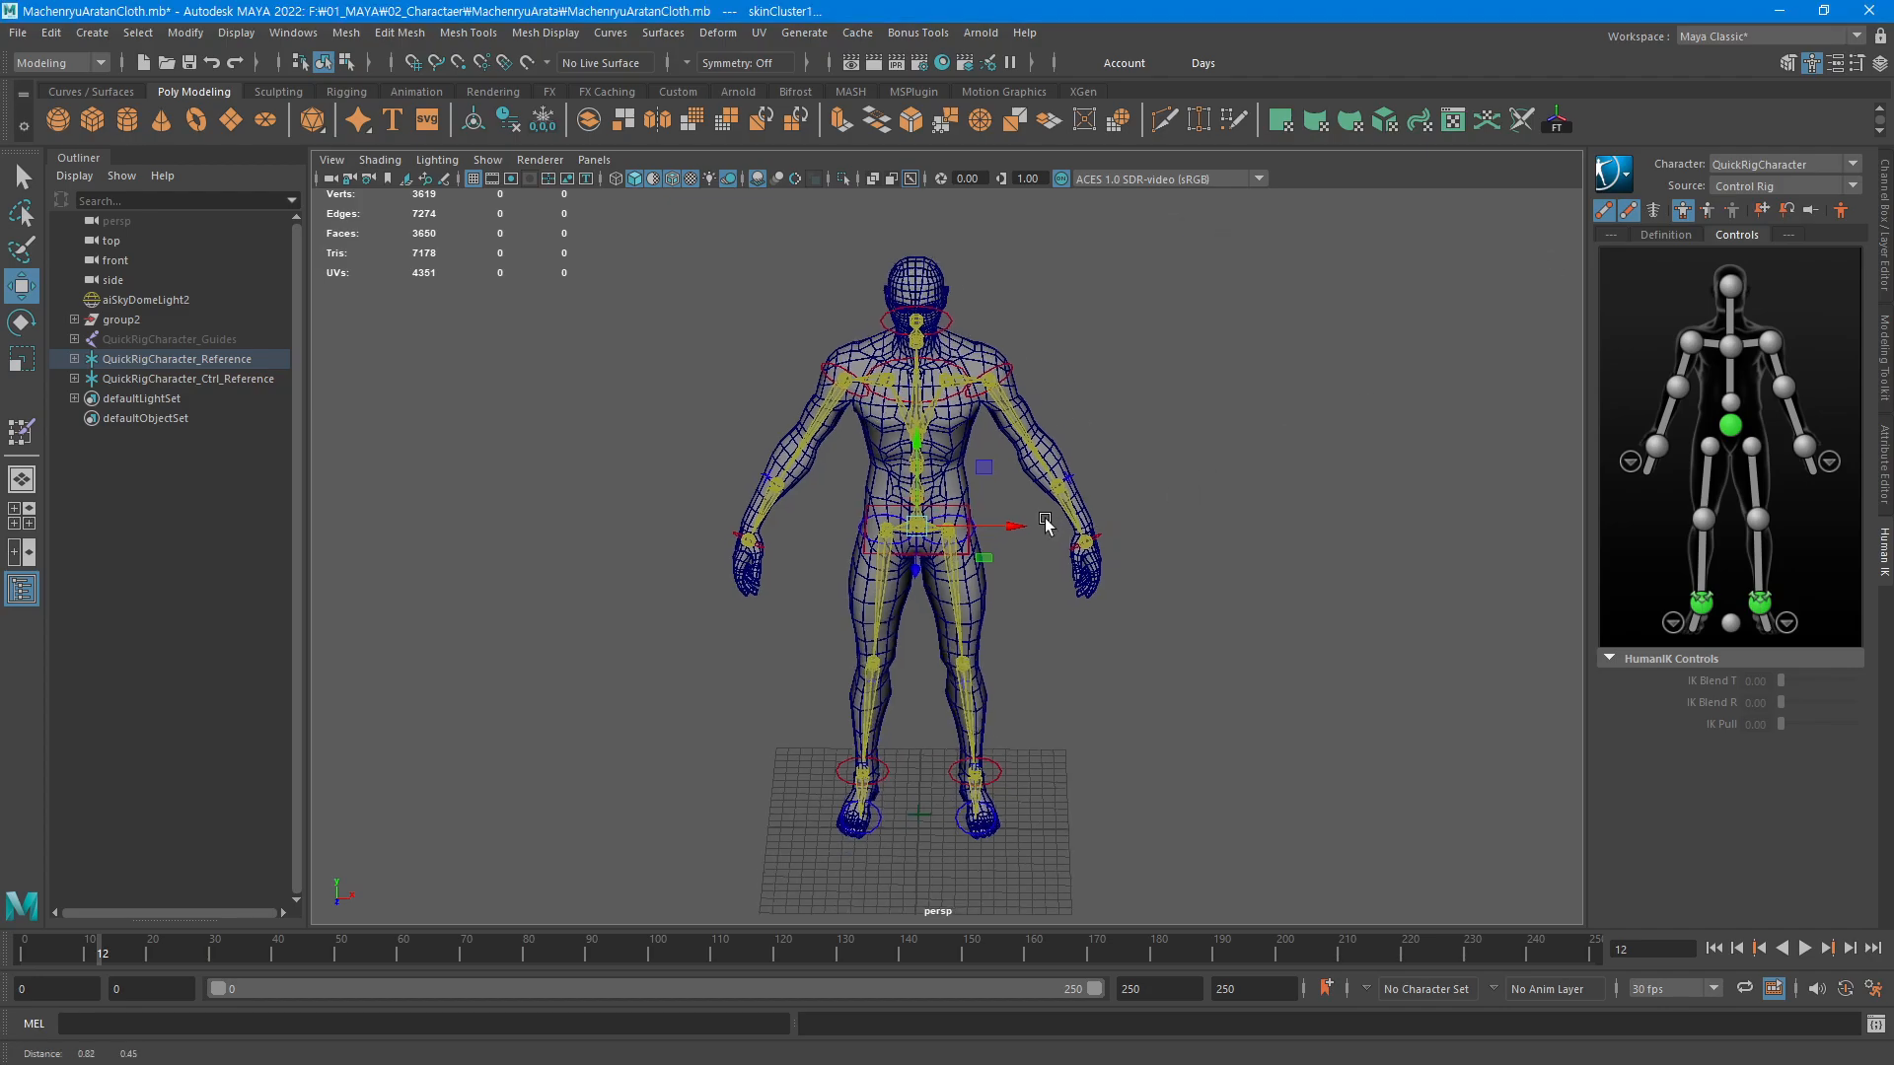
{"action": "scroll", "coordinate": [1256, 516], "scroll_direction": "up", "scroll_amount": 5}
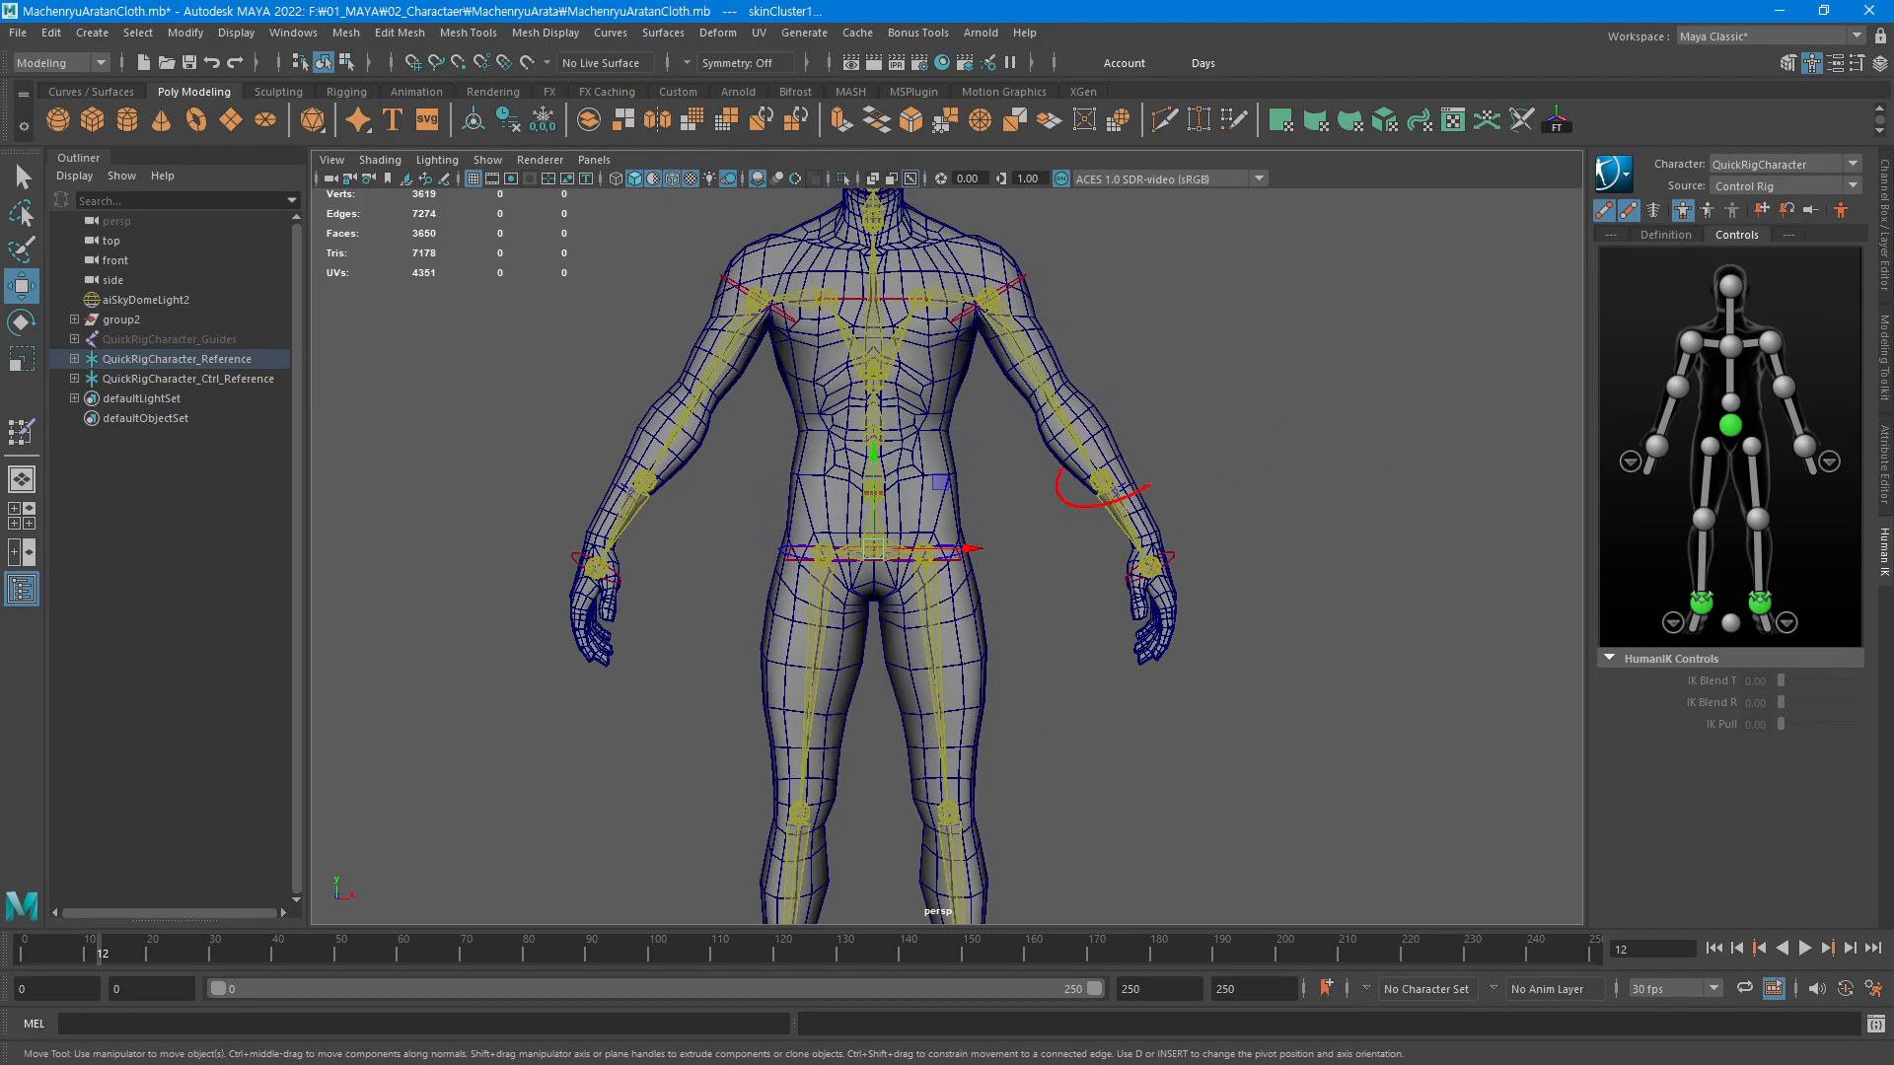
{"action": "left_click_drag", "start_coordinate": [1149, 485], "coordinate": [1112, 536]}
{"action": "mouse_move", "coordinate": [997, 773]}
{"action": "left_mouse_down", "text": "alt"}
{"action": "mouse_move", "coordinate": [1017, 467]}
{"action": "mouse_move", "coordinate": [1039, 520]}
{"action": "mouse_move", "coordinate": [1020, 561]}
{"action": "left_mouse_up", "text": "alt"}
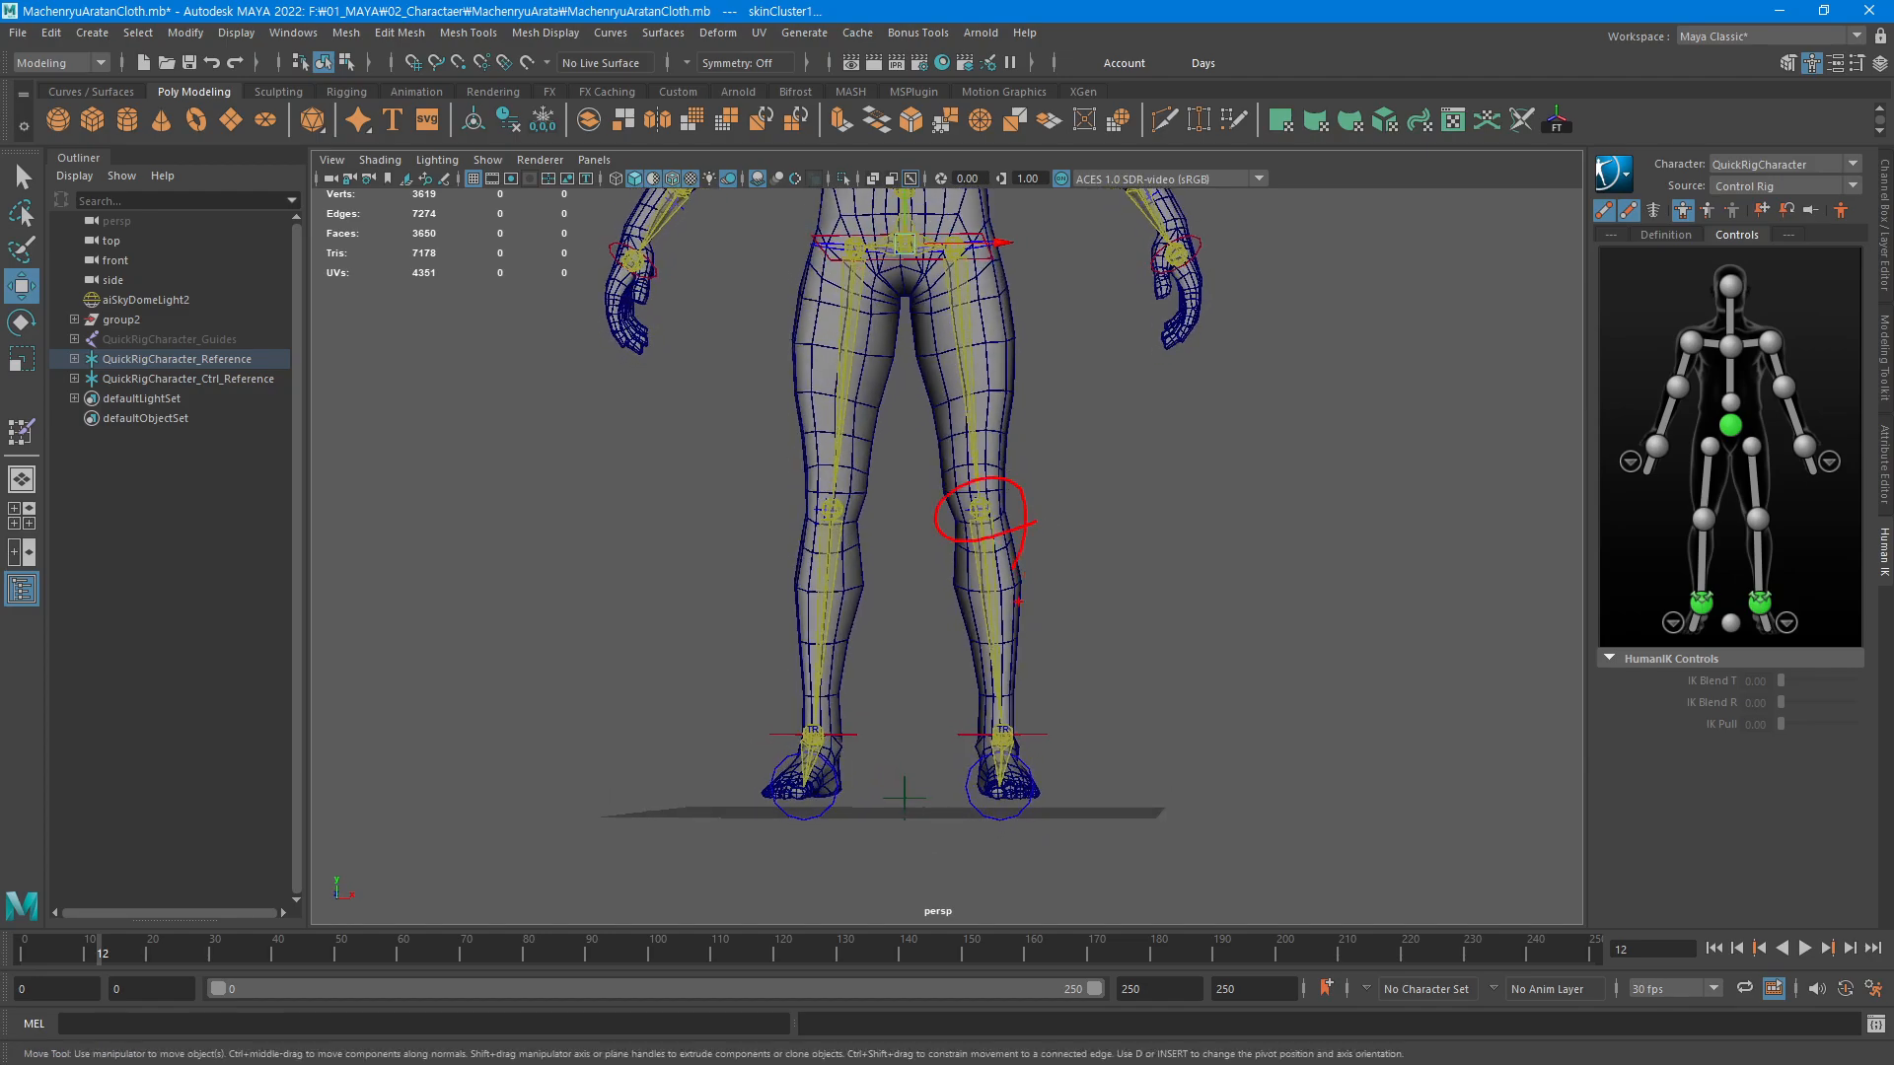
{"action": "middle_click_drag", "start_coordinate": [1099, 414], "coordinate": [1123, 703], "text": "alt"}
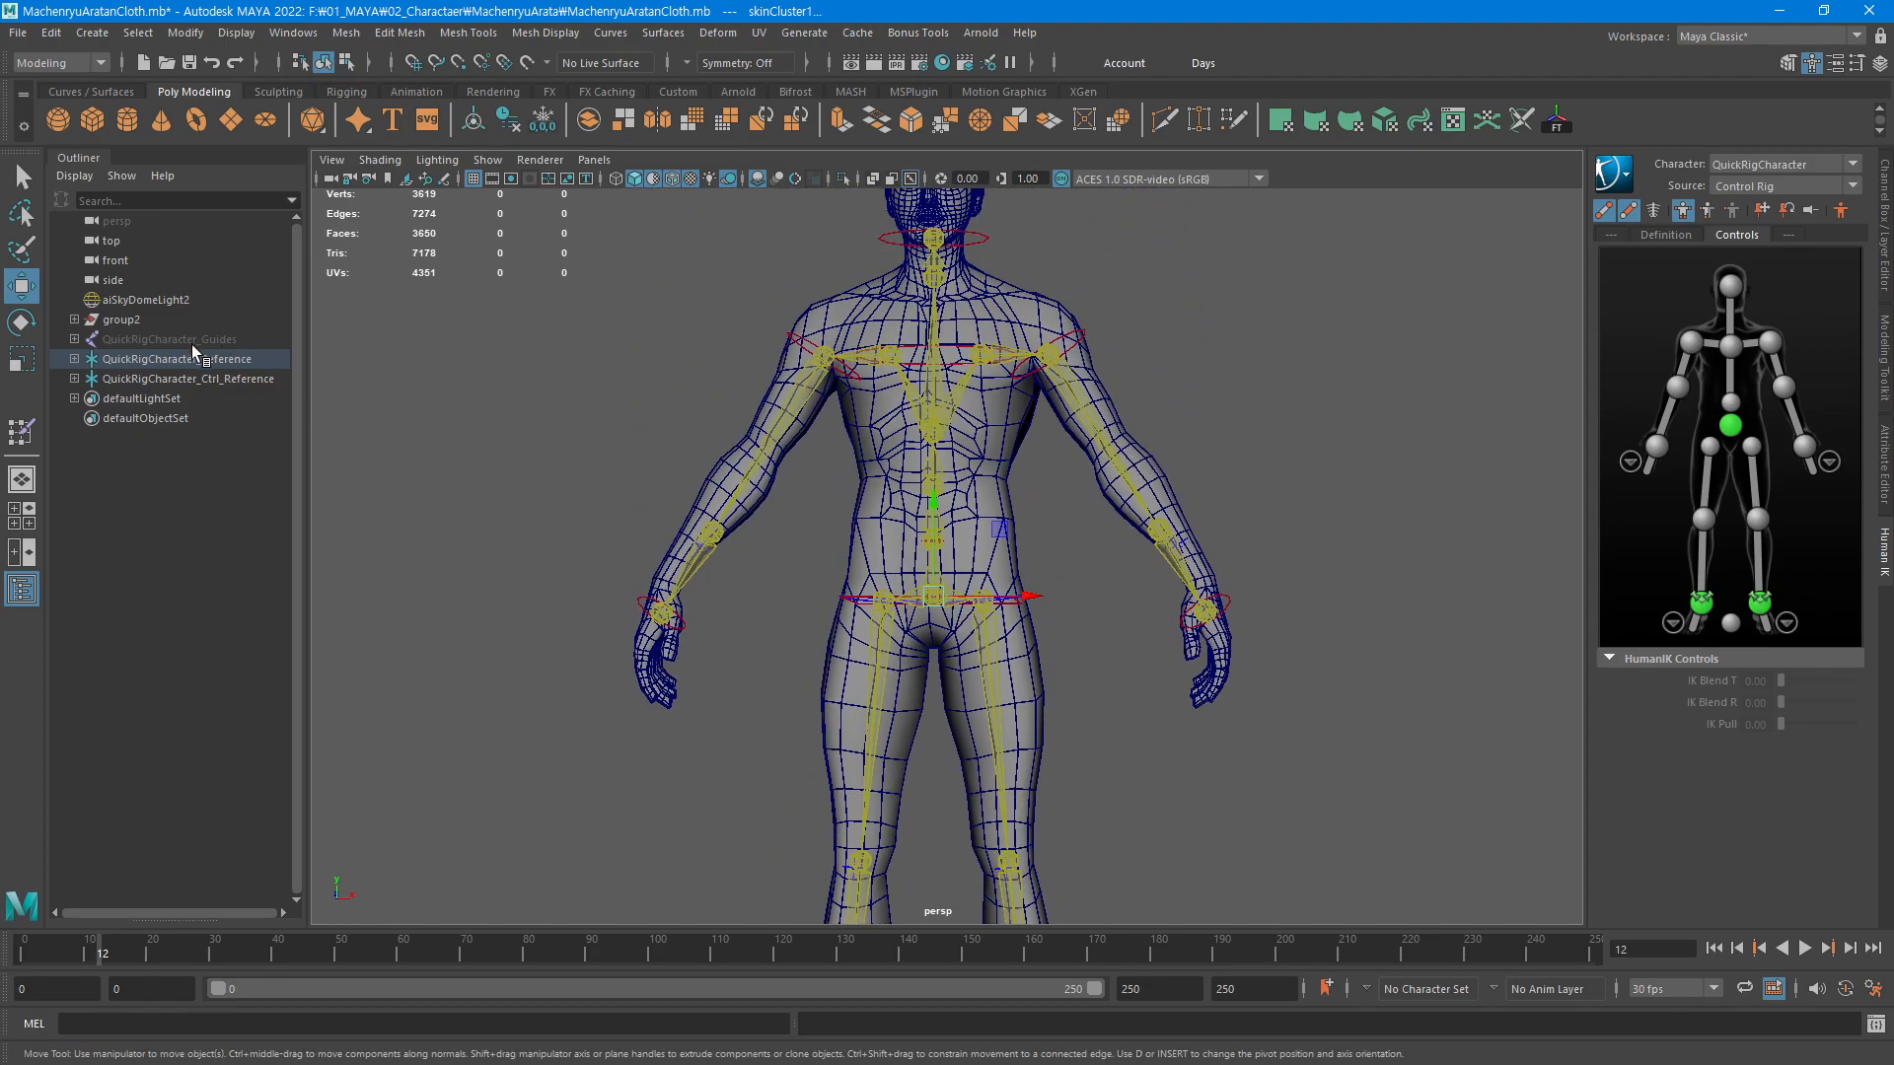
Undo the Quick Rig control rig and delete the remaining QuickRigCharacter guides, reference skeleton and character definition
{"action": "key", "text": "ctrl+z"}
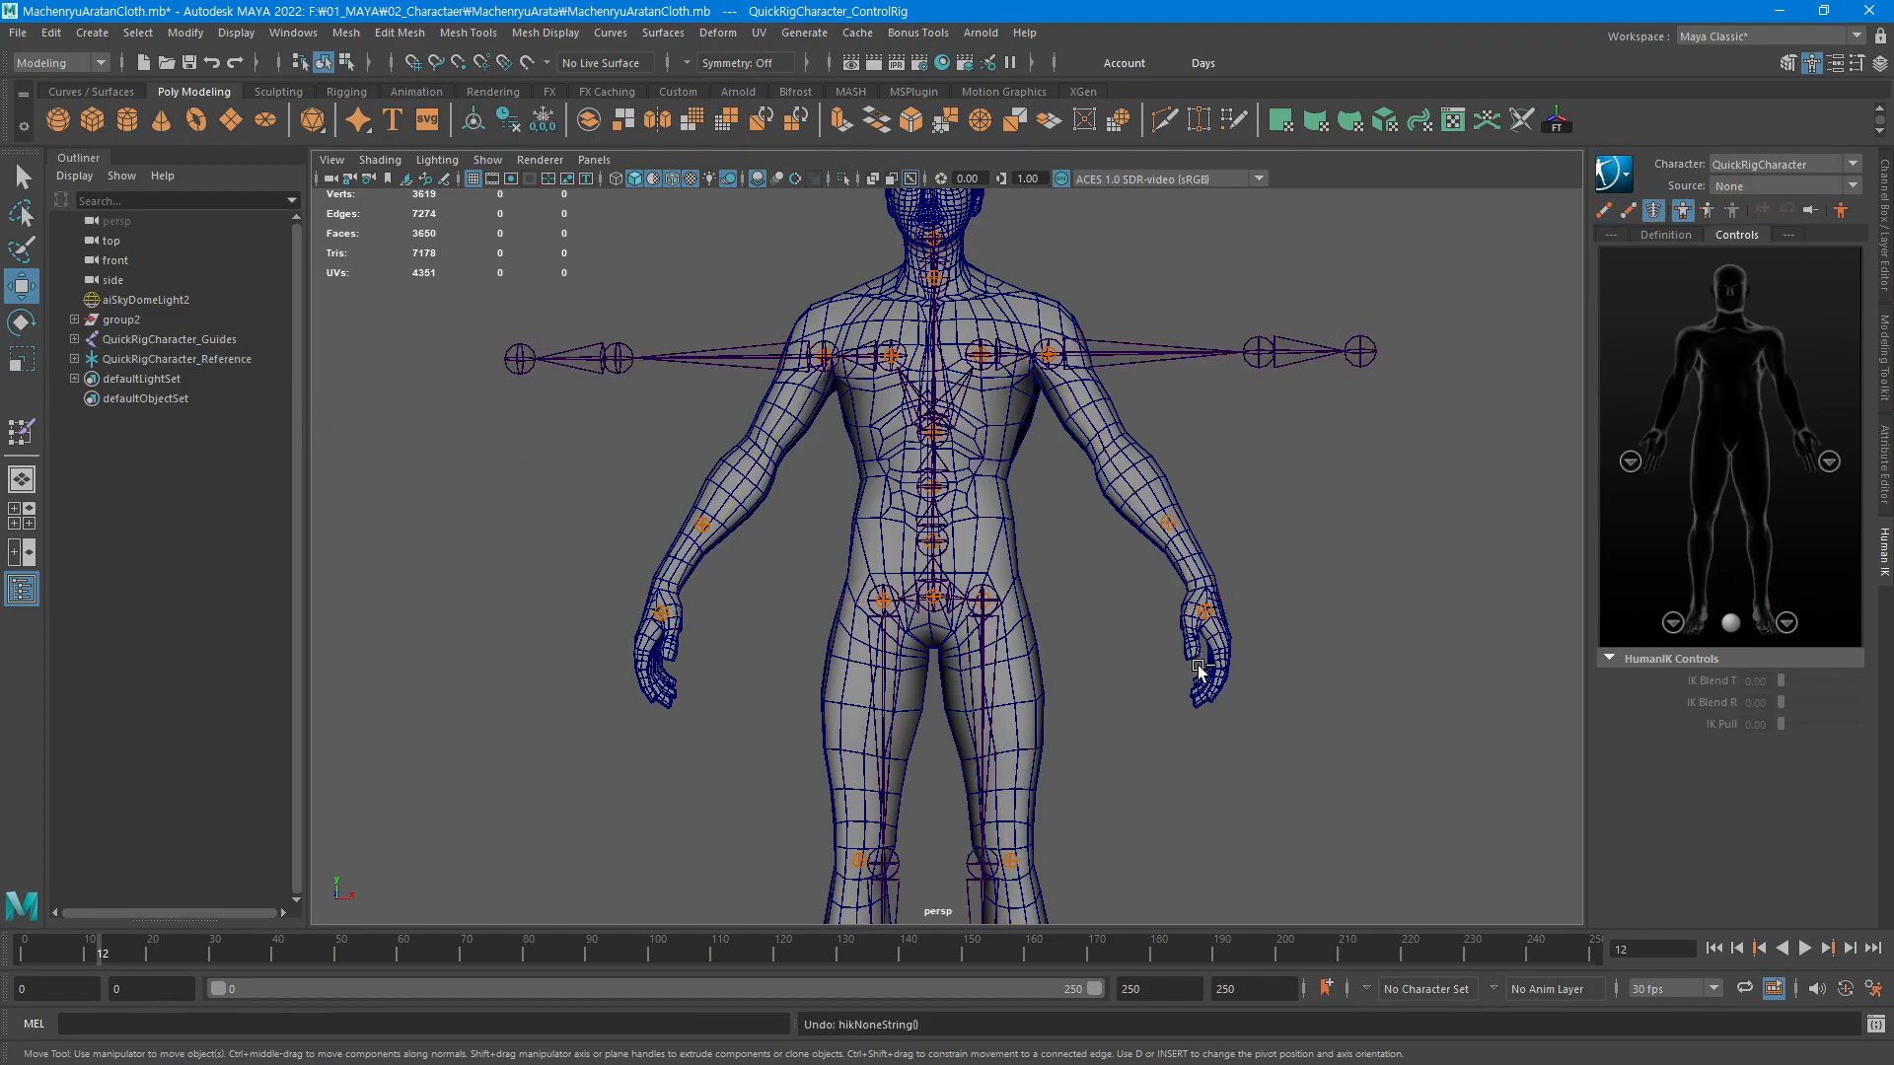
{"action": "left_click_drag", "start_coordinate": [174, 340], "coordinate": [179, 359]}
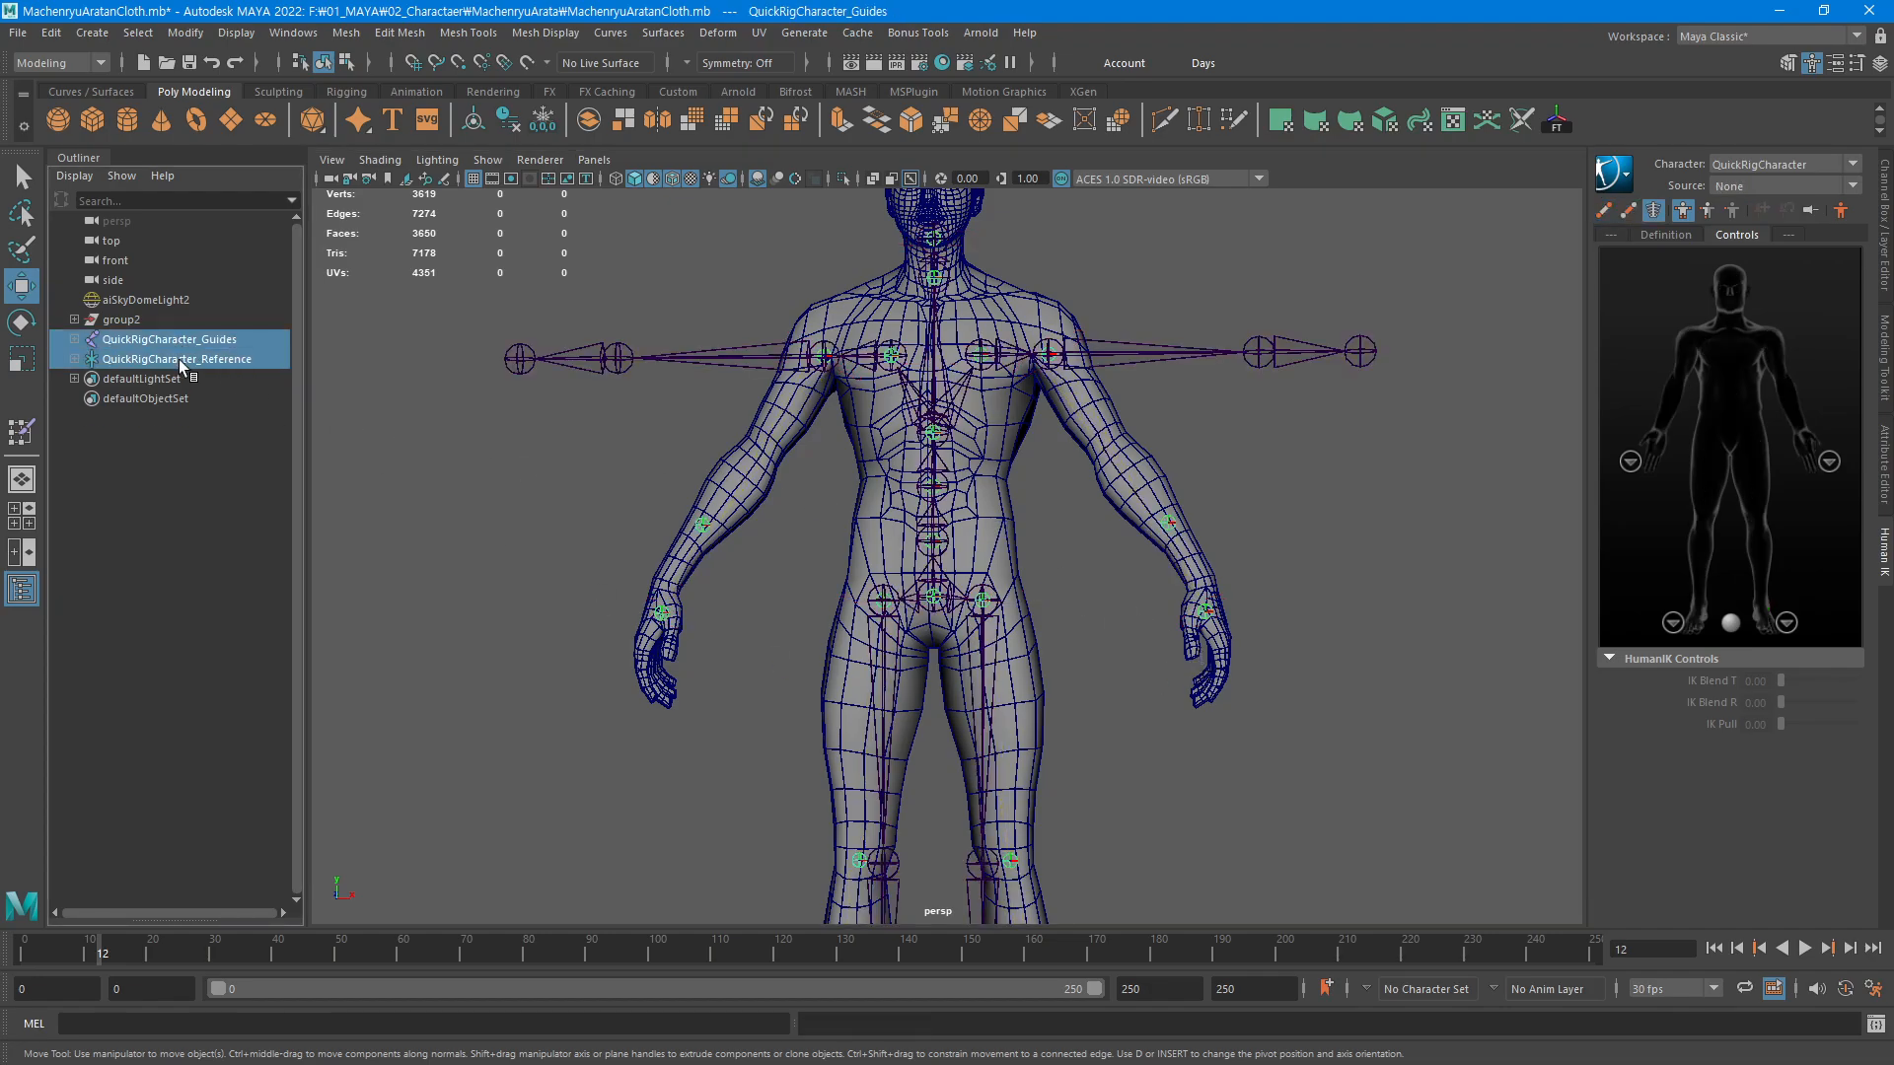
{"action": "key", "text": "Delete"}
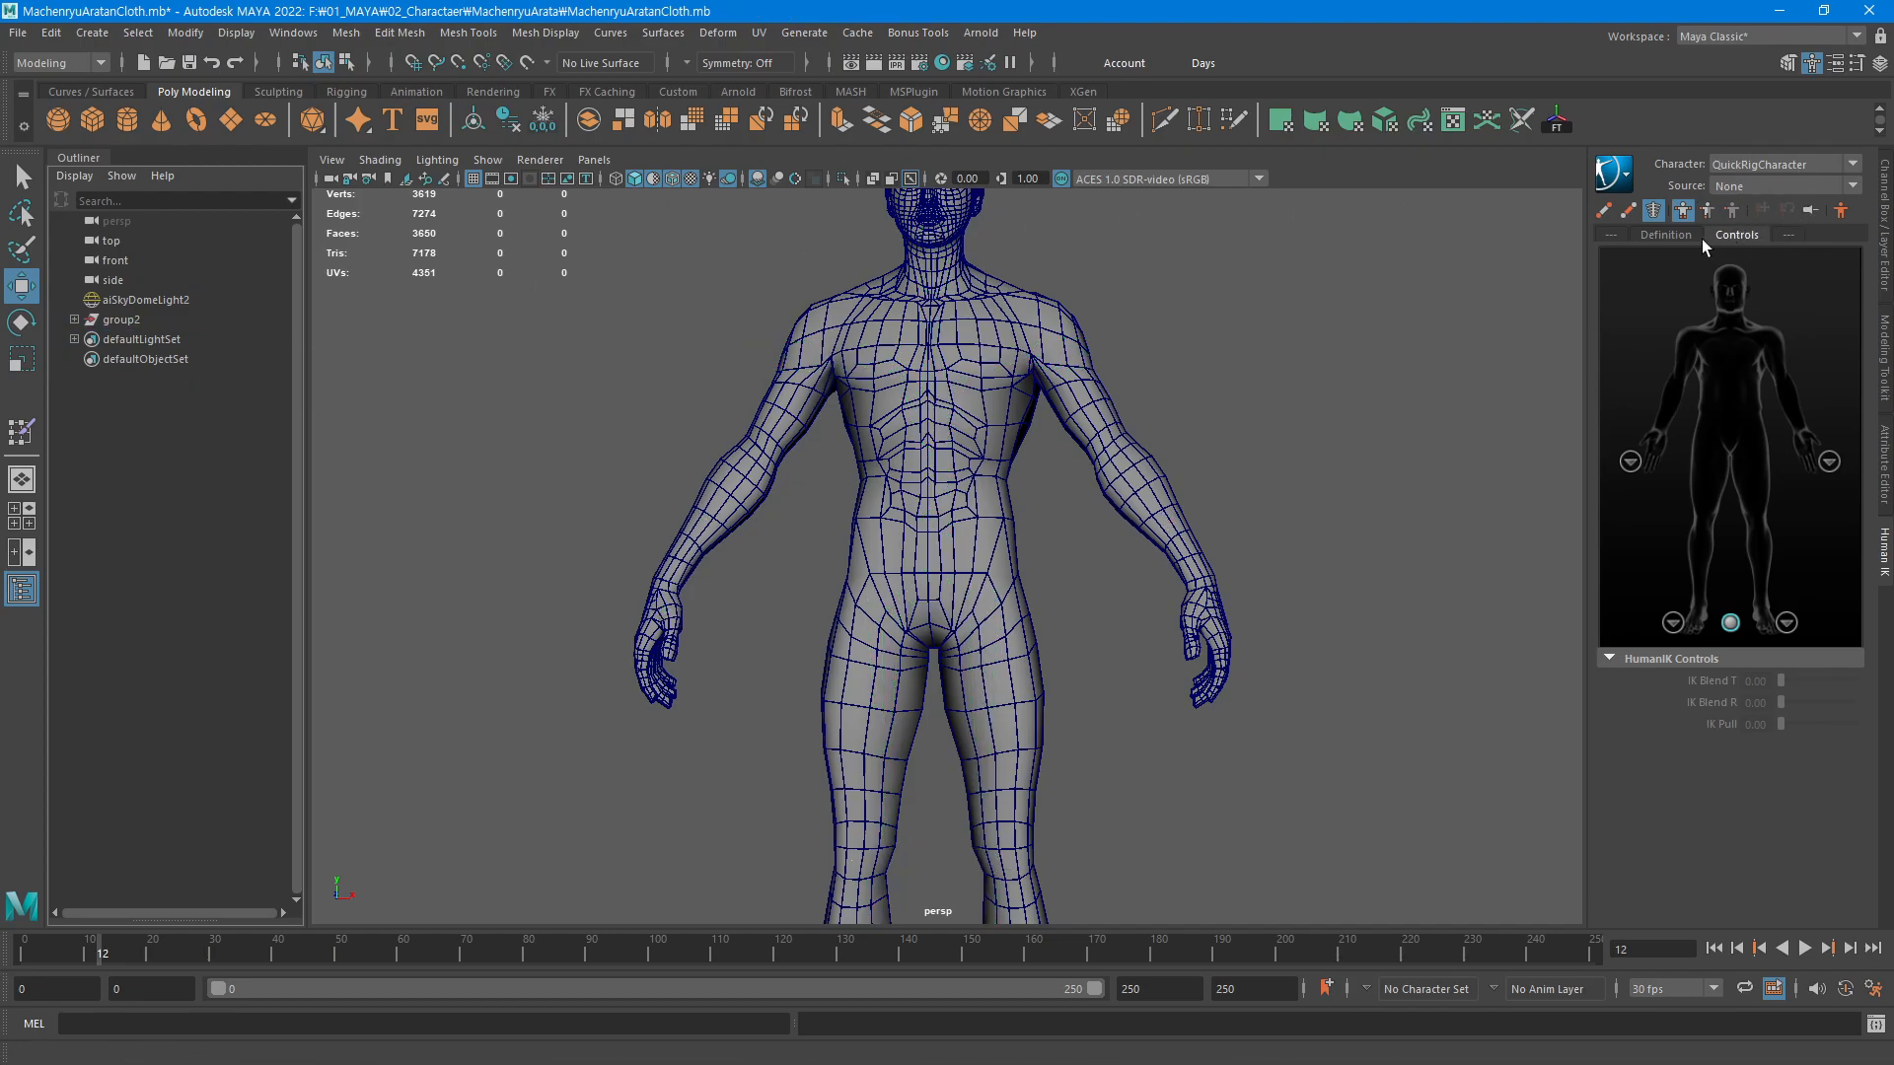
{"action": "left_click", "coordinate": [1677, 237]}
{"action": "left_click", "coordinate": [1728, 211]}
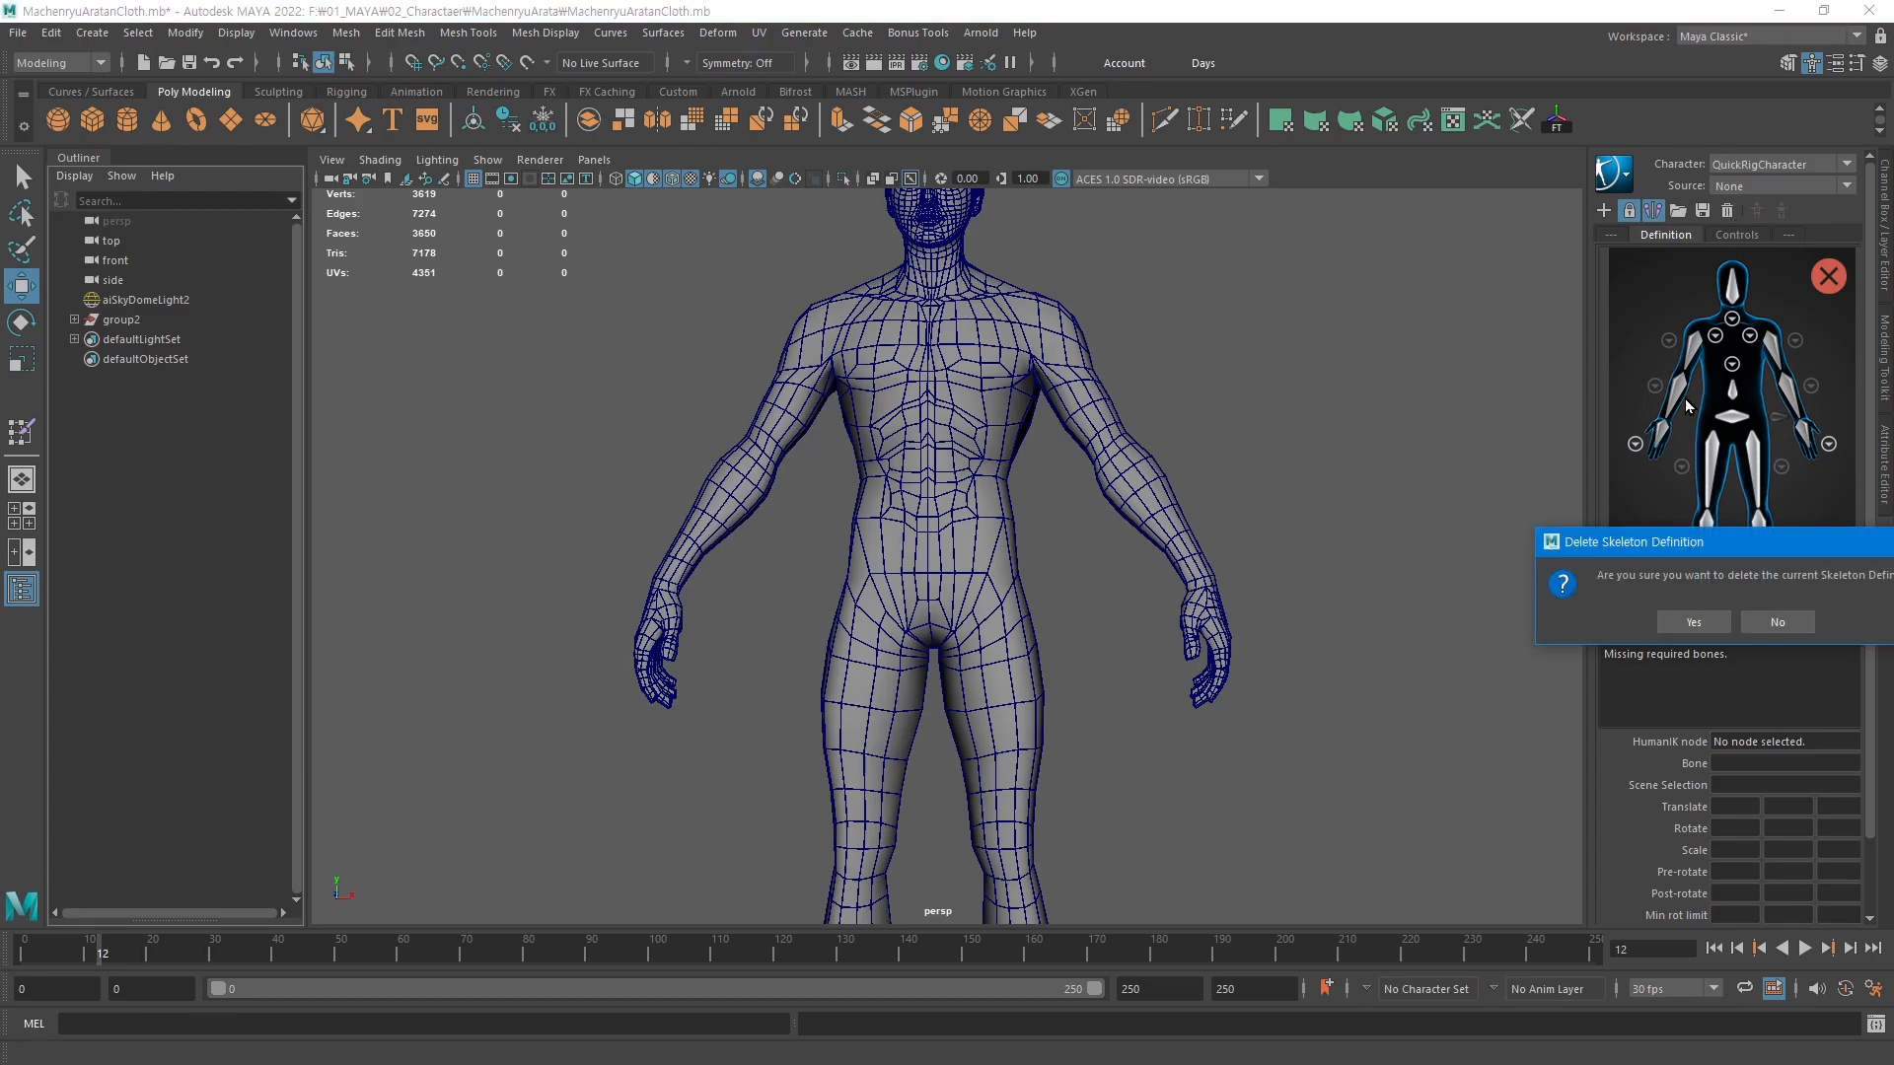
{"action": "left_click", "coordinate": [1694, 623]}
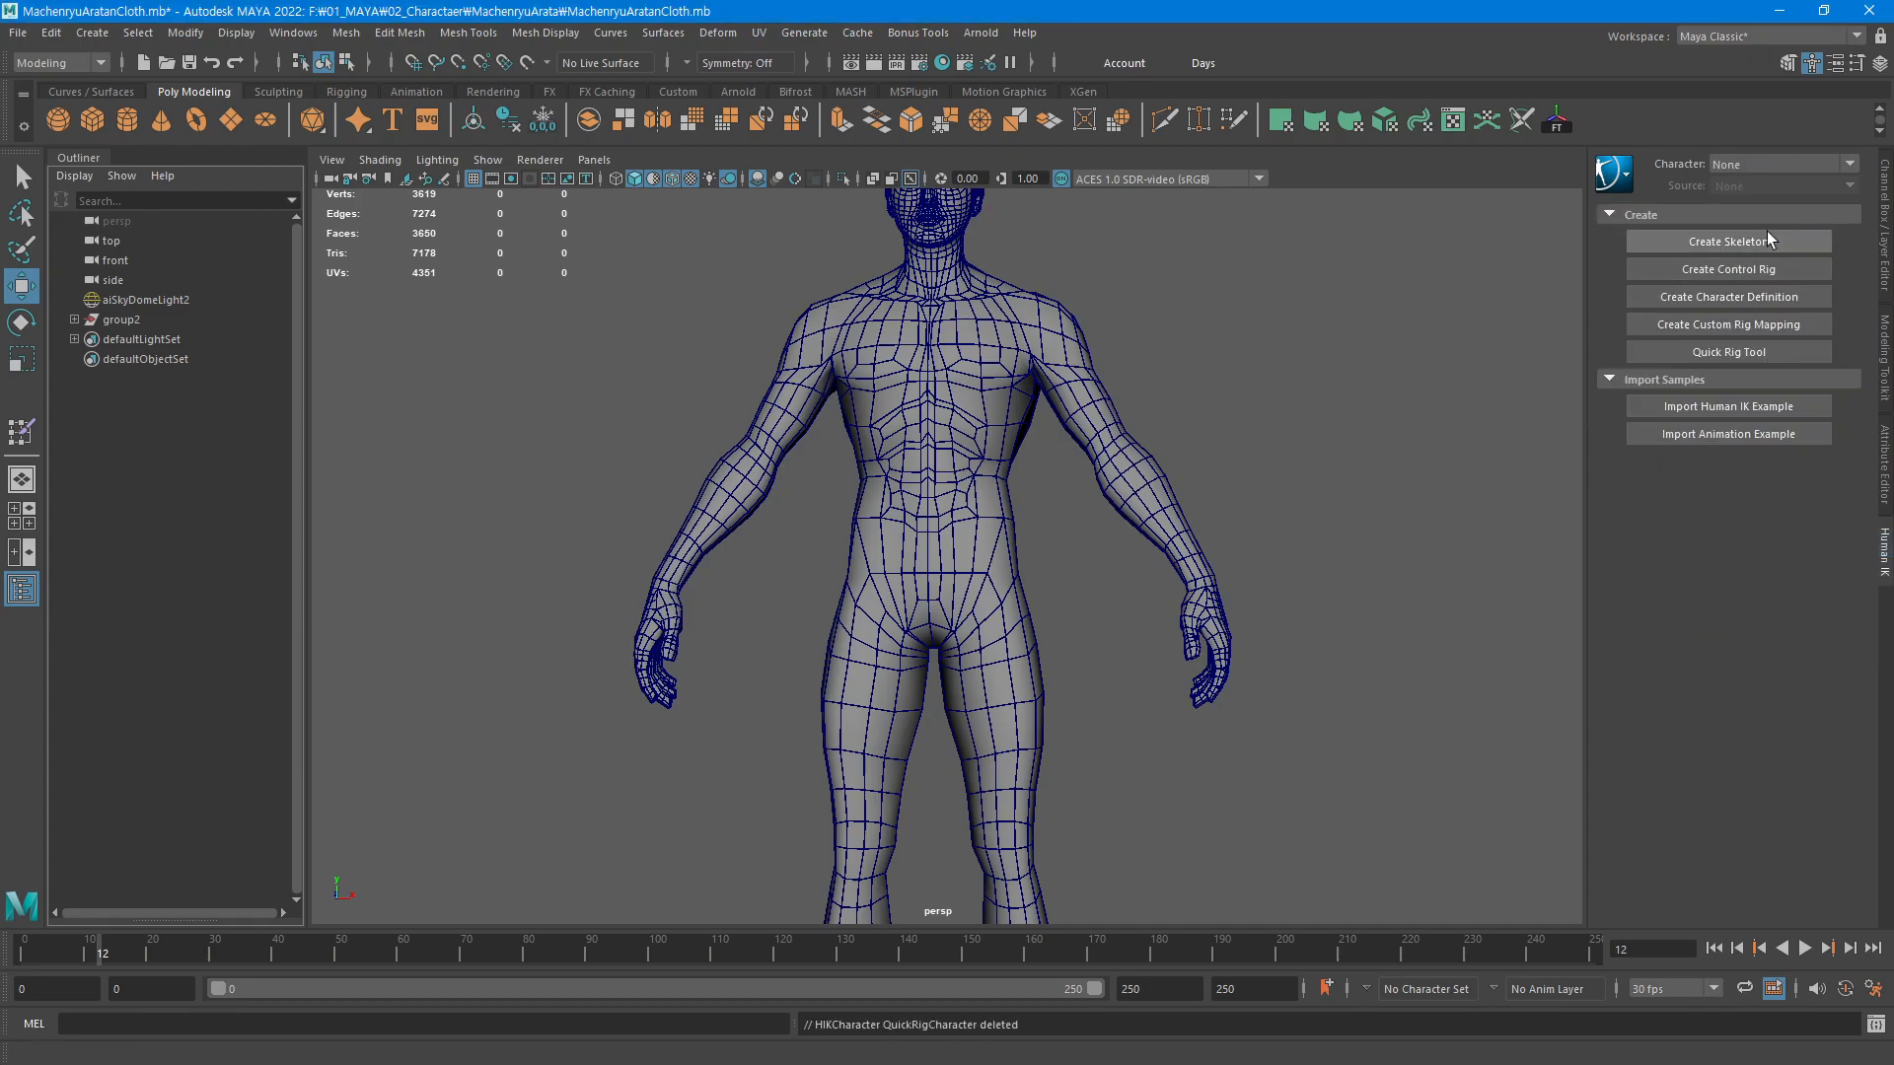
Select the body mesh and briefly switch layer2 on and off to compare the body with its clothing
{"action": "middle_click_drag", "start_coordinate": [1169, 452], "coordinate": [1127, 560], "text": "alt"}
{"action": "right_click_drag", "start_coordinate": [1127, 560], "coordinate": [857, 668], "text": "alt"}
{"action": "middle_click_drag", "start_coordinate": [900, 799], "coordinate": [917, 666], "text": "alt"}
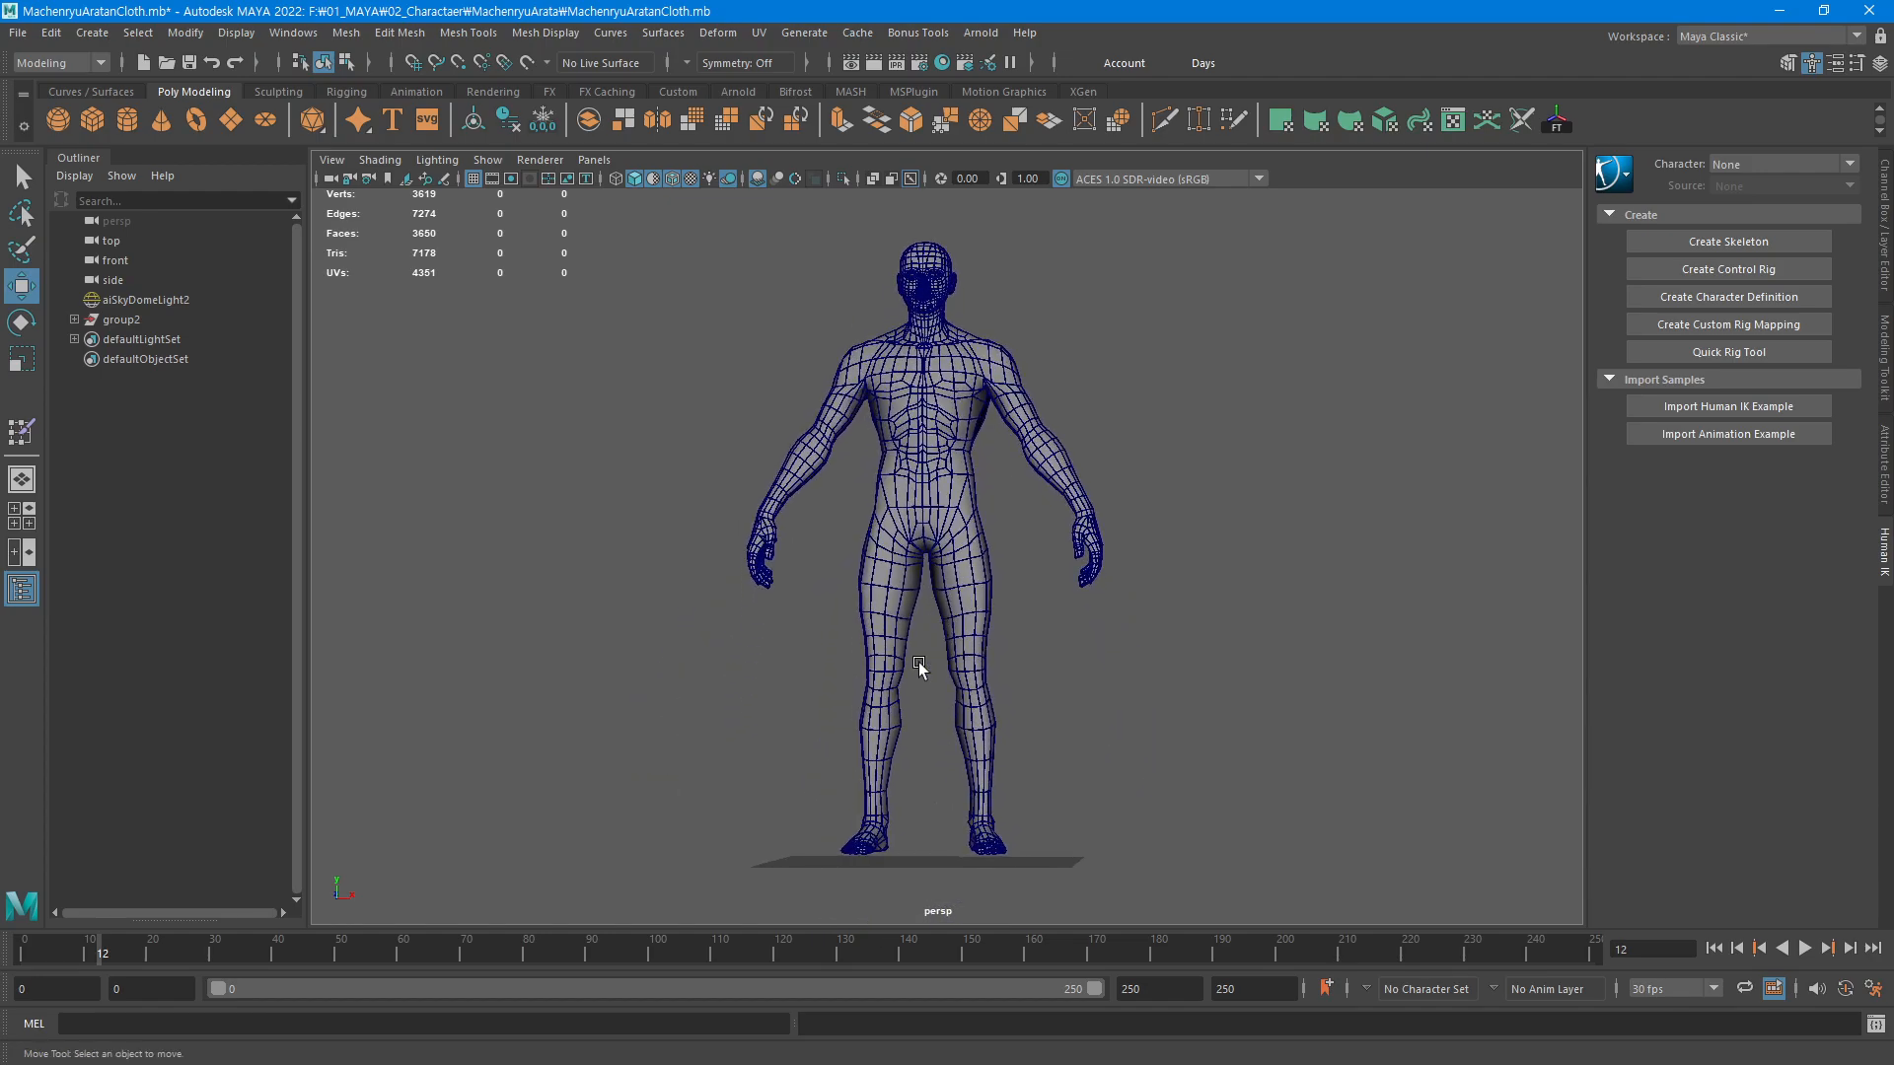
{"action": "left_click_drag", "start_coordinate": [917, 666], "coordinate": [728, 699], "text": "alt"}
{"action": "left_click_drag", "start_coordinate": [1171, 481], "coordinate": [907, 558]}
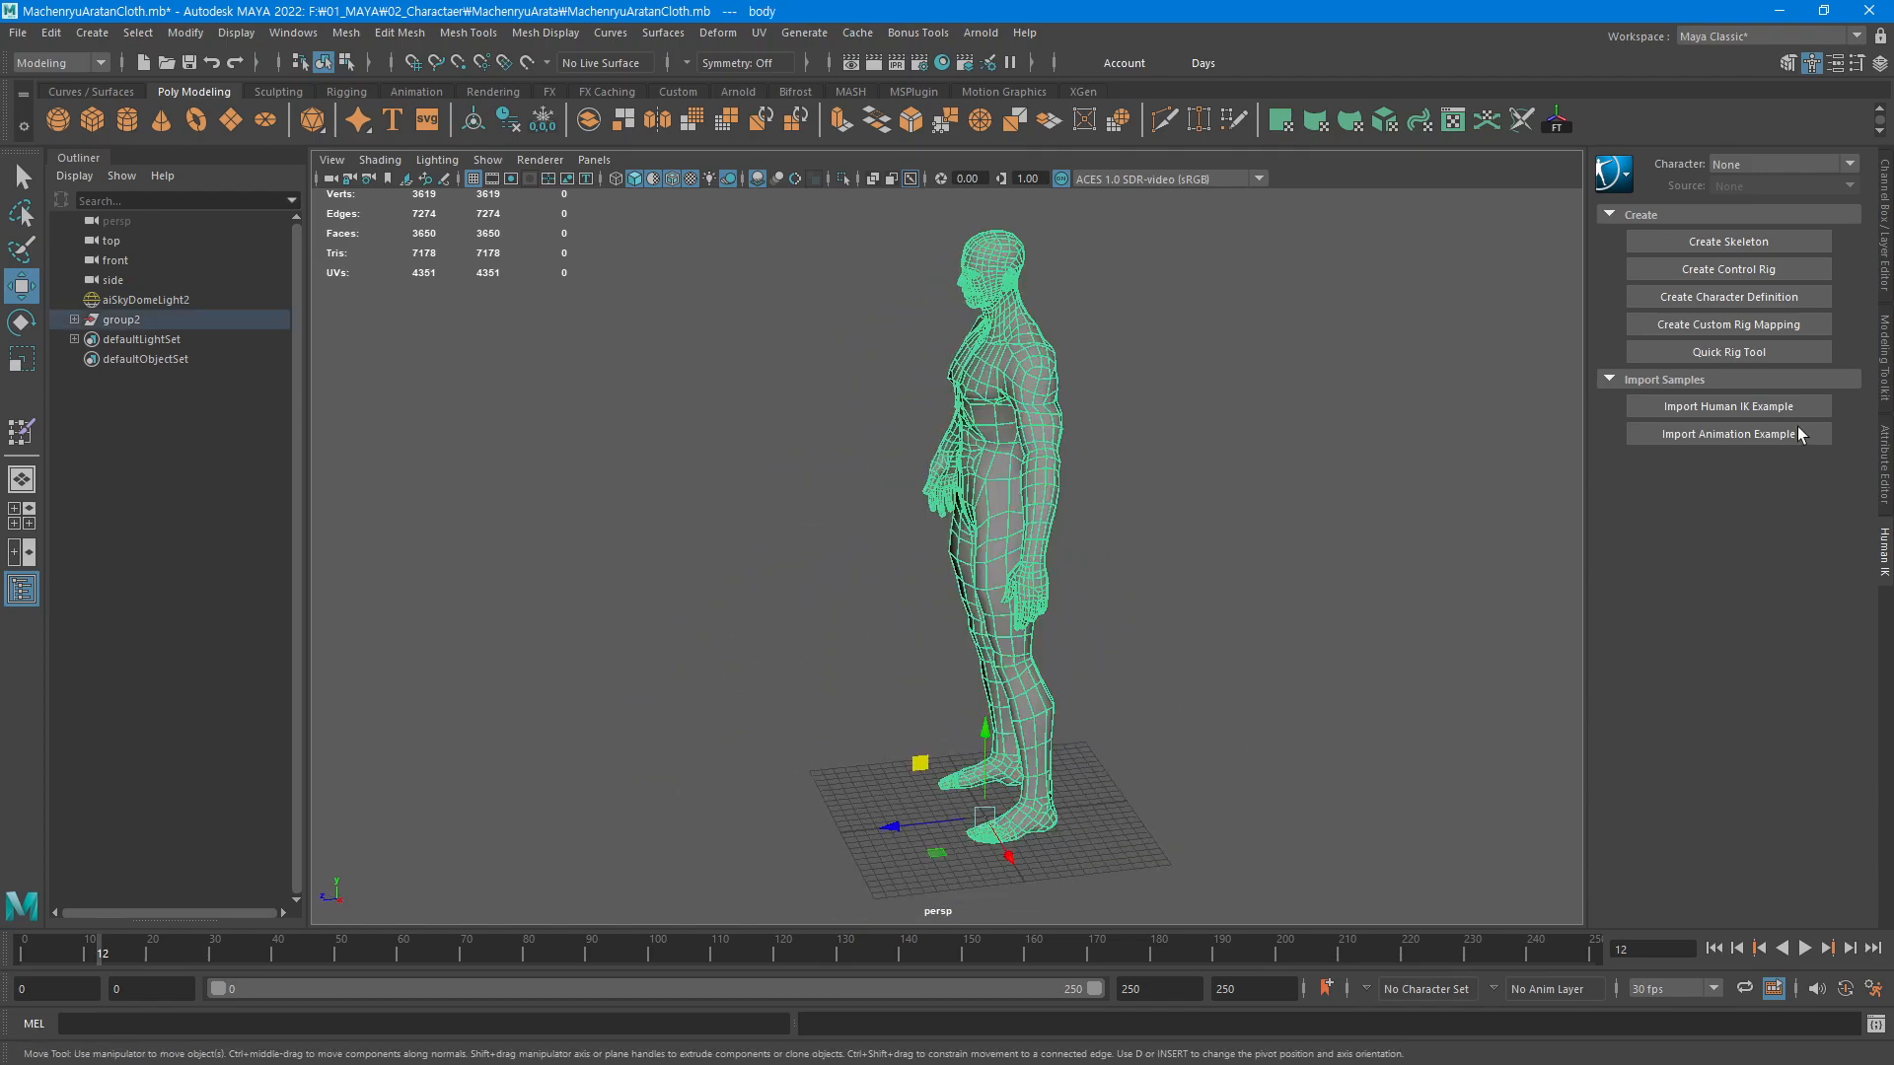
{"action": "left_click", "coordinate": [1885, 217]}
{"action": "left_click", "coordinate": [1637, 781]}
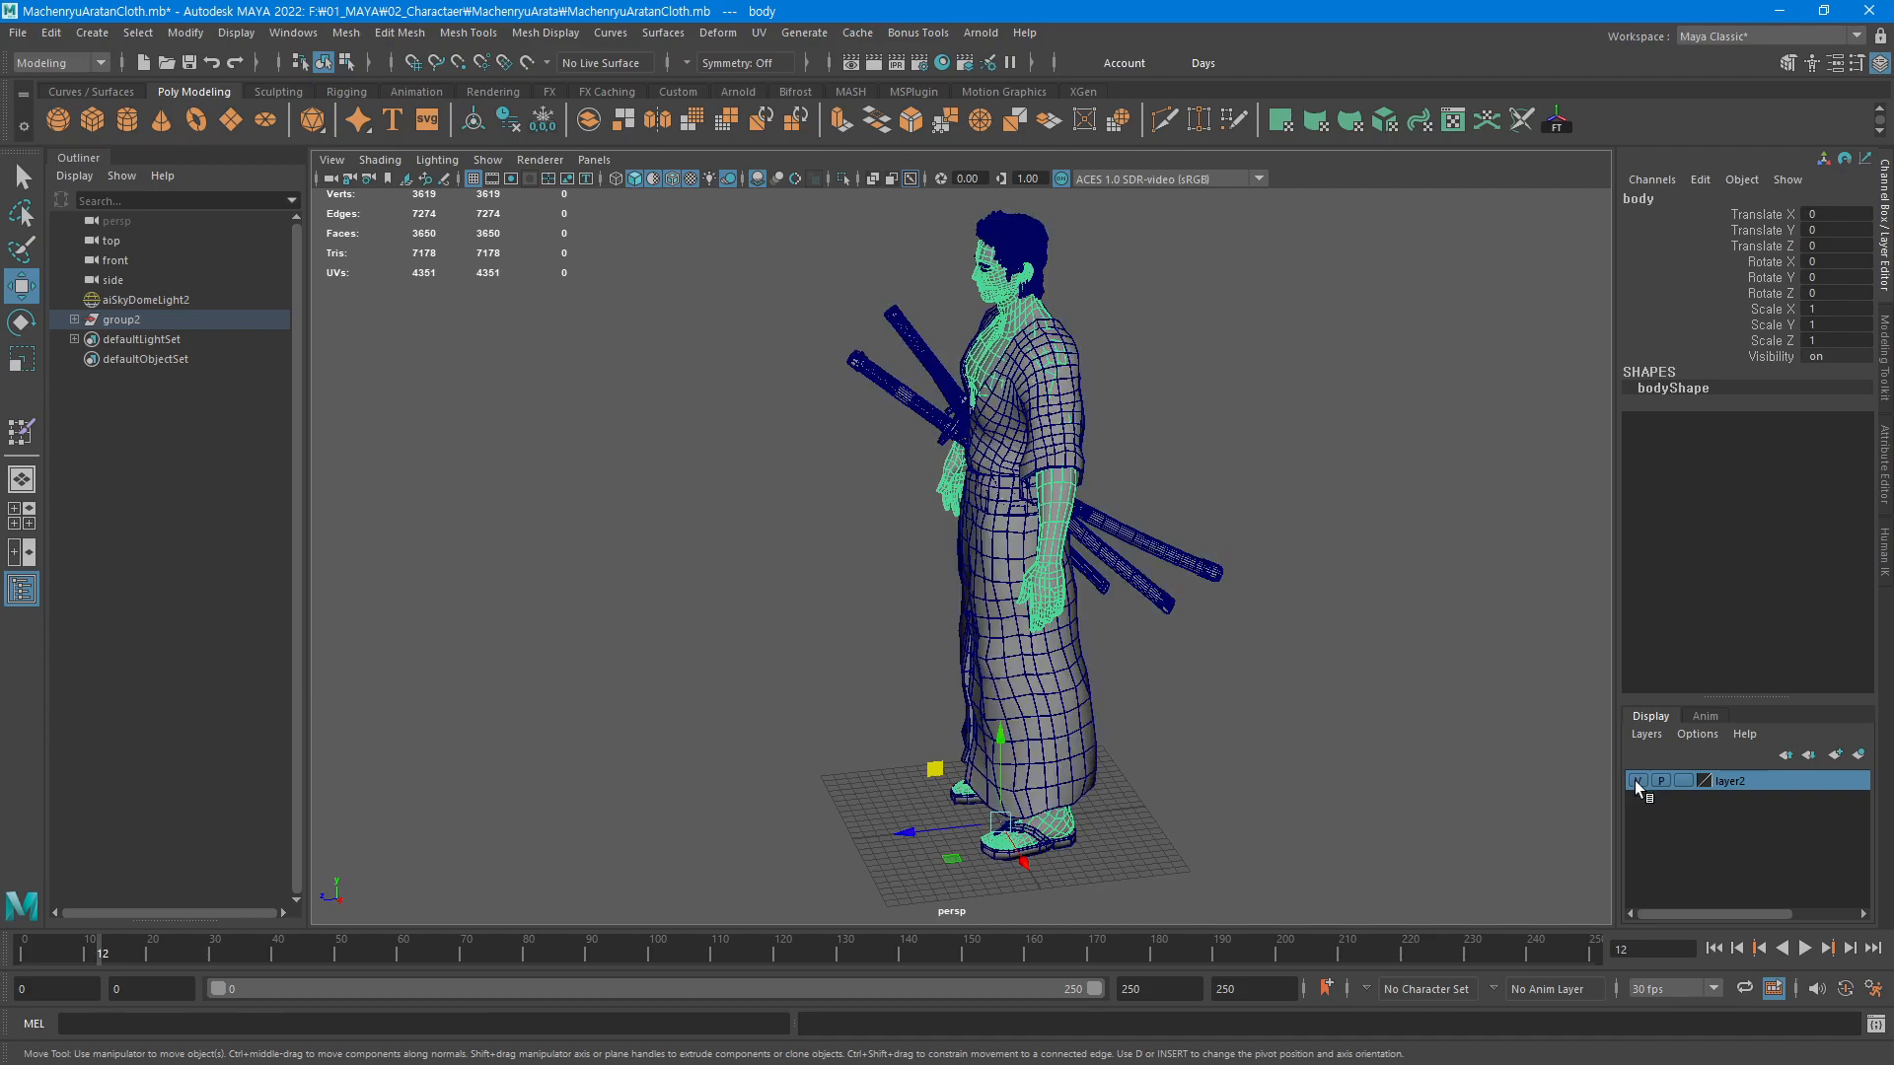
{"action": "left_click", "coordinate": [1635, 781]}
{"action": "left_click", "coordinate": [1270, 481]}
{"action": "left_click_drag", "start_coordinate": [1269, 481], "coordinate": [1135, 485]}
Create a new HumanIK skeleton for the character and bring it fully into view around the body mesh
{"action": "left_click", "coordinate": [1805, 67]}
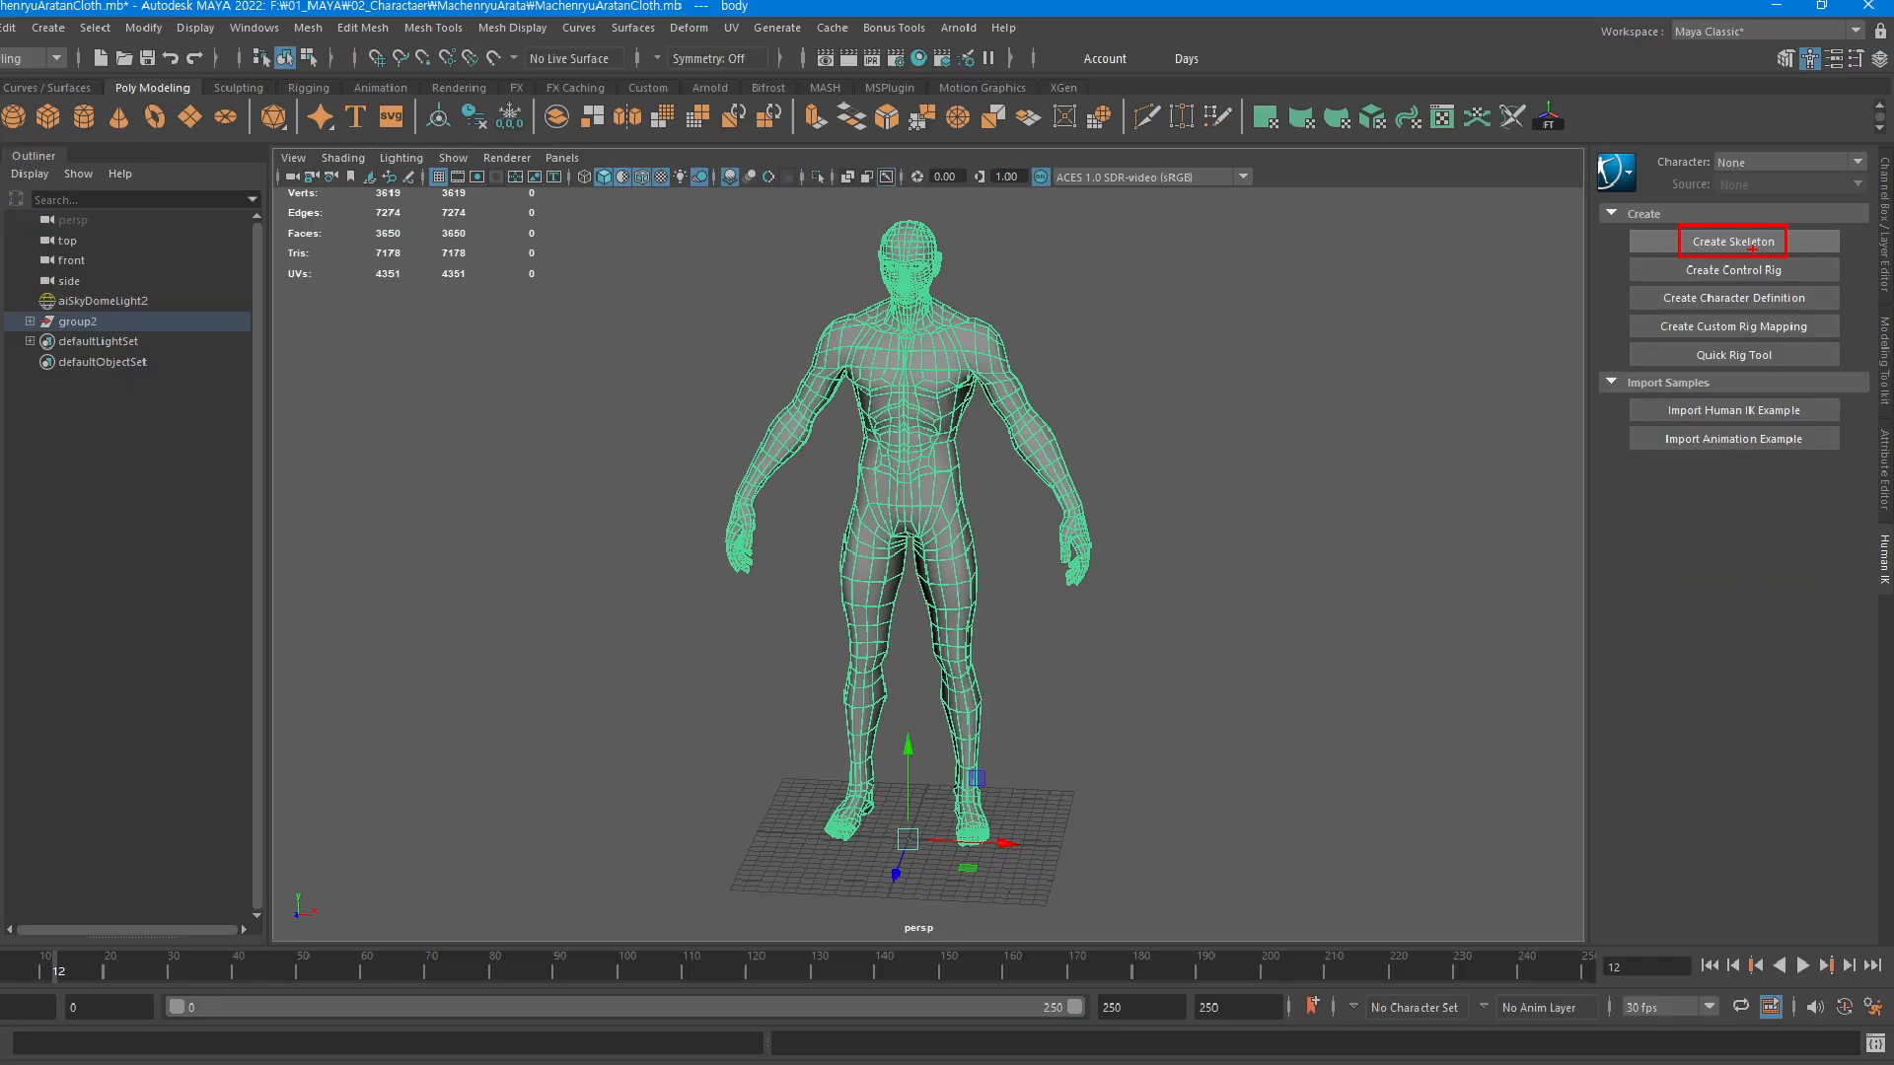
{"action": "left_click", "coordinate": [1623, 255]}
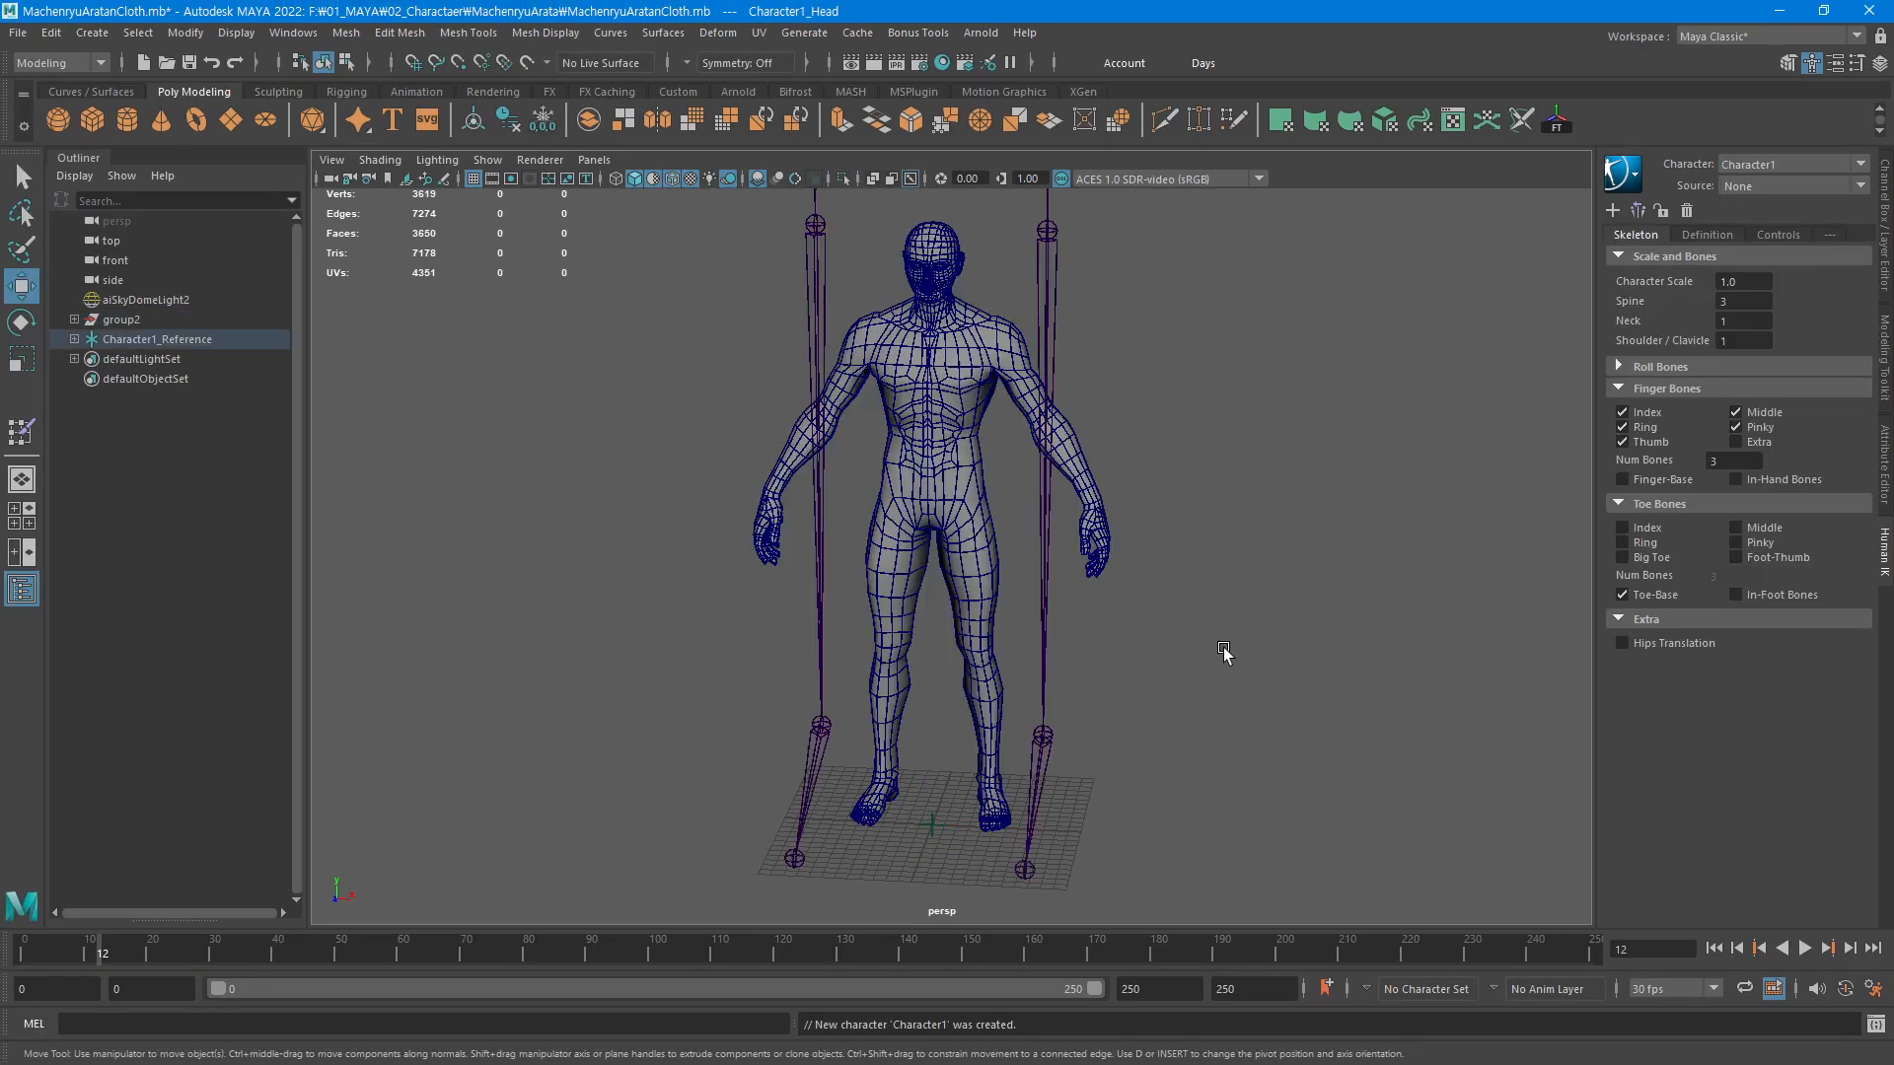
{"action": "right_click_drag", "start_coordinate": [1322, 606], "coordinate": [493, 813], "text": "alt"}
{"action": "mouse_move", "coordinate": [1332, 504]}
{"action": "right_mouse_down", "text": "alt"}
{"action": "mouse_move", "coordinate": [704, 655]}
{"action": "mouse_move", "coordinate": [1514, 494]}
{"action": "right_mouse_up", "text": "alt"}
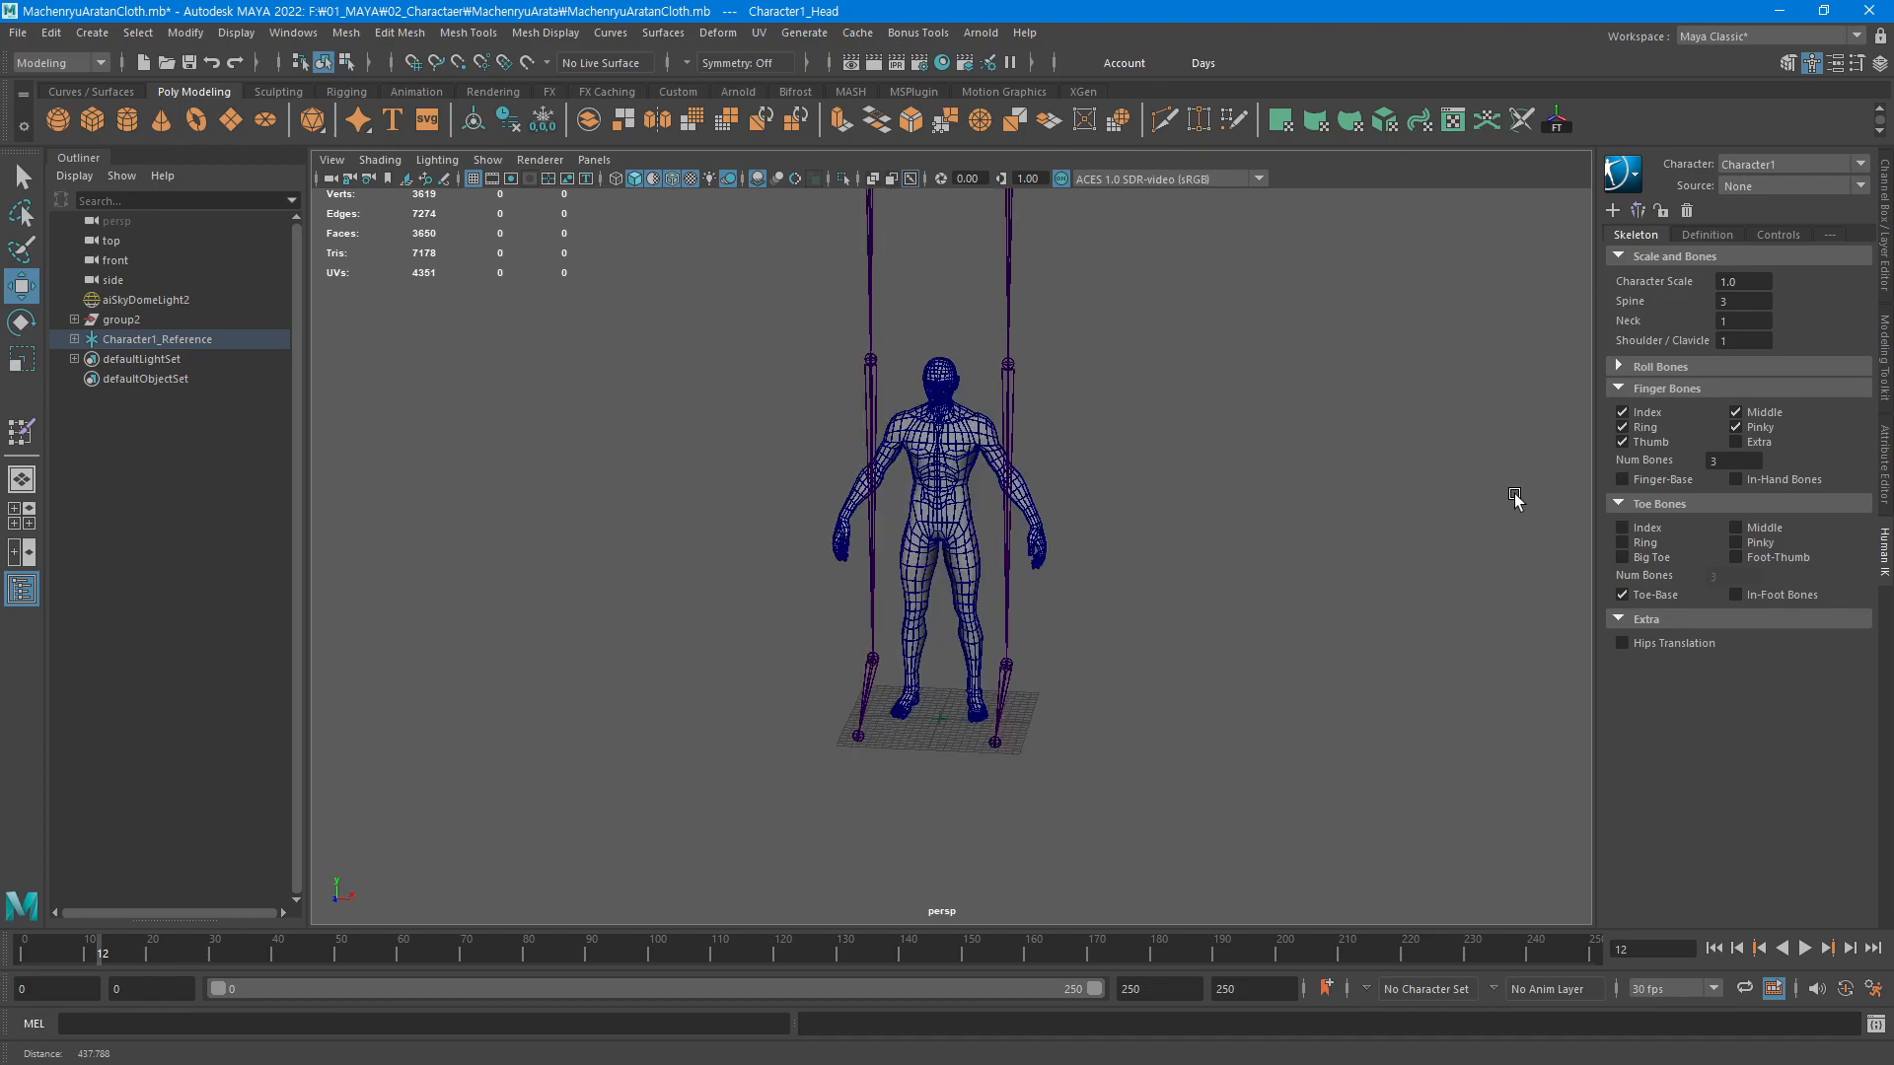
{"action": "middle_click_drag", "start_coordinate": [1150, 369], "coordinate": [1142, 533], "text": "alt"}
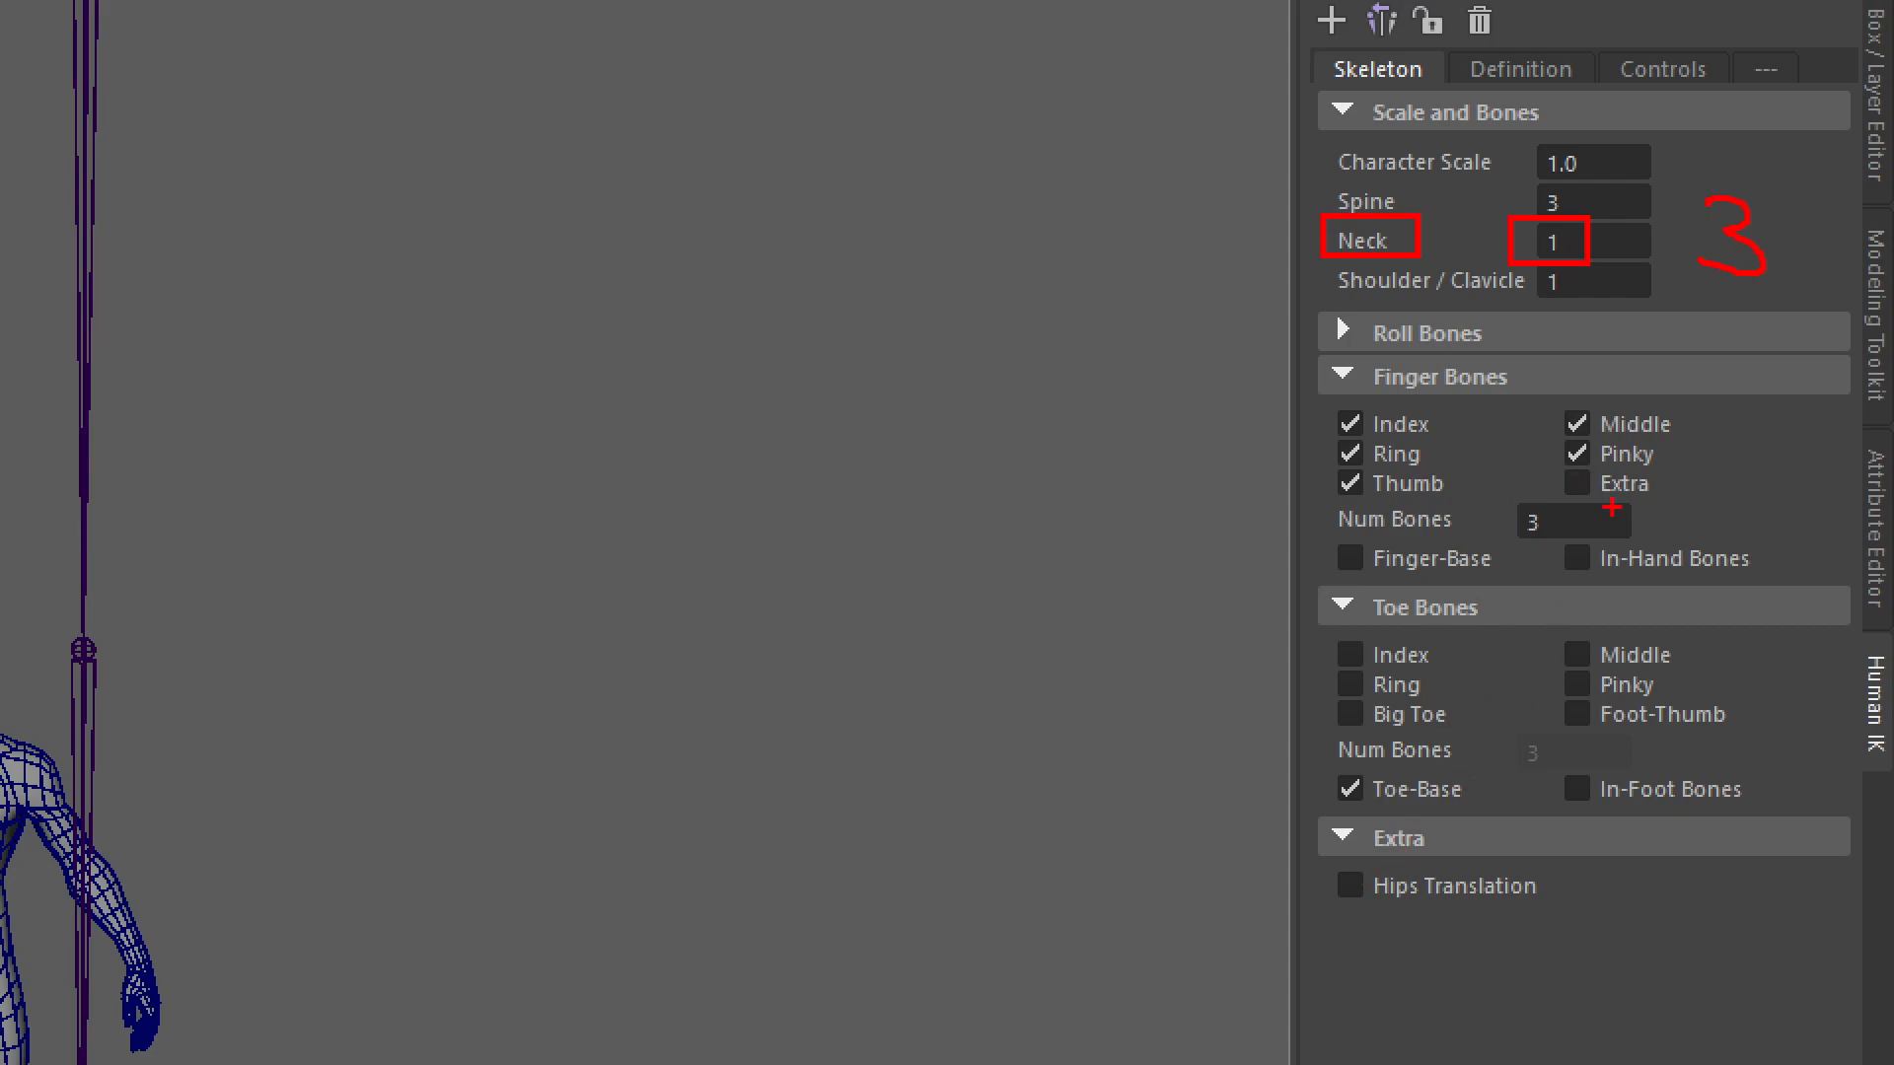
{"action": "left_click_drag", "start_coordinate": [1554, 628], "coordinate": [1692, 674]}
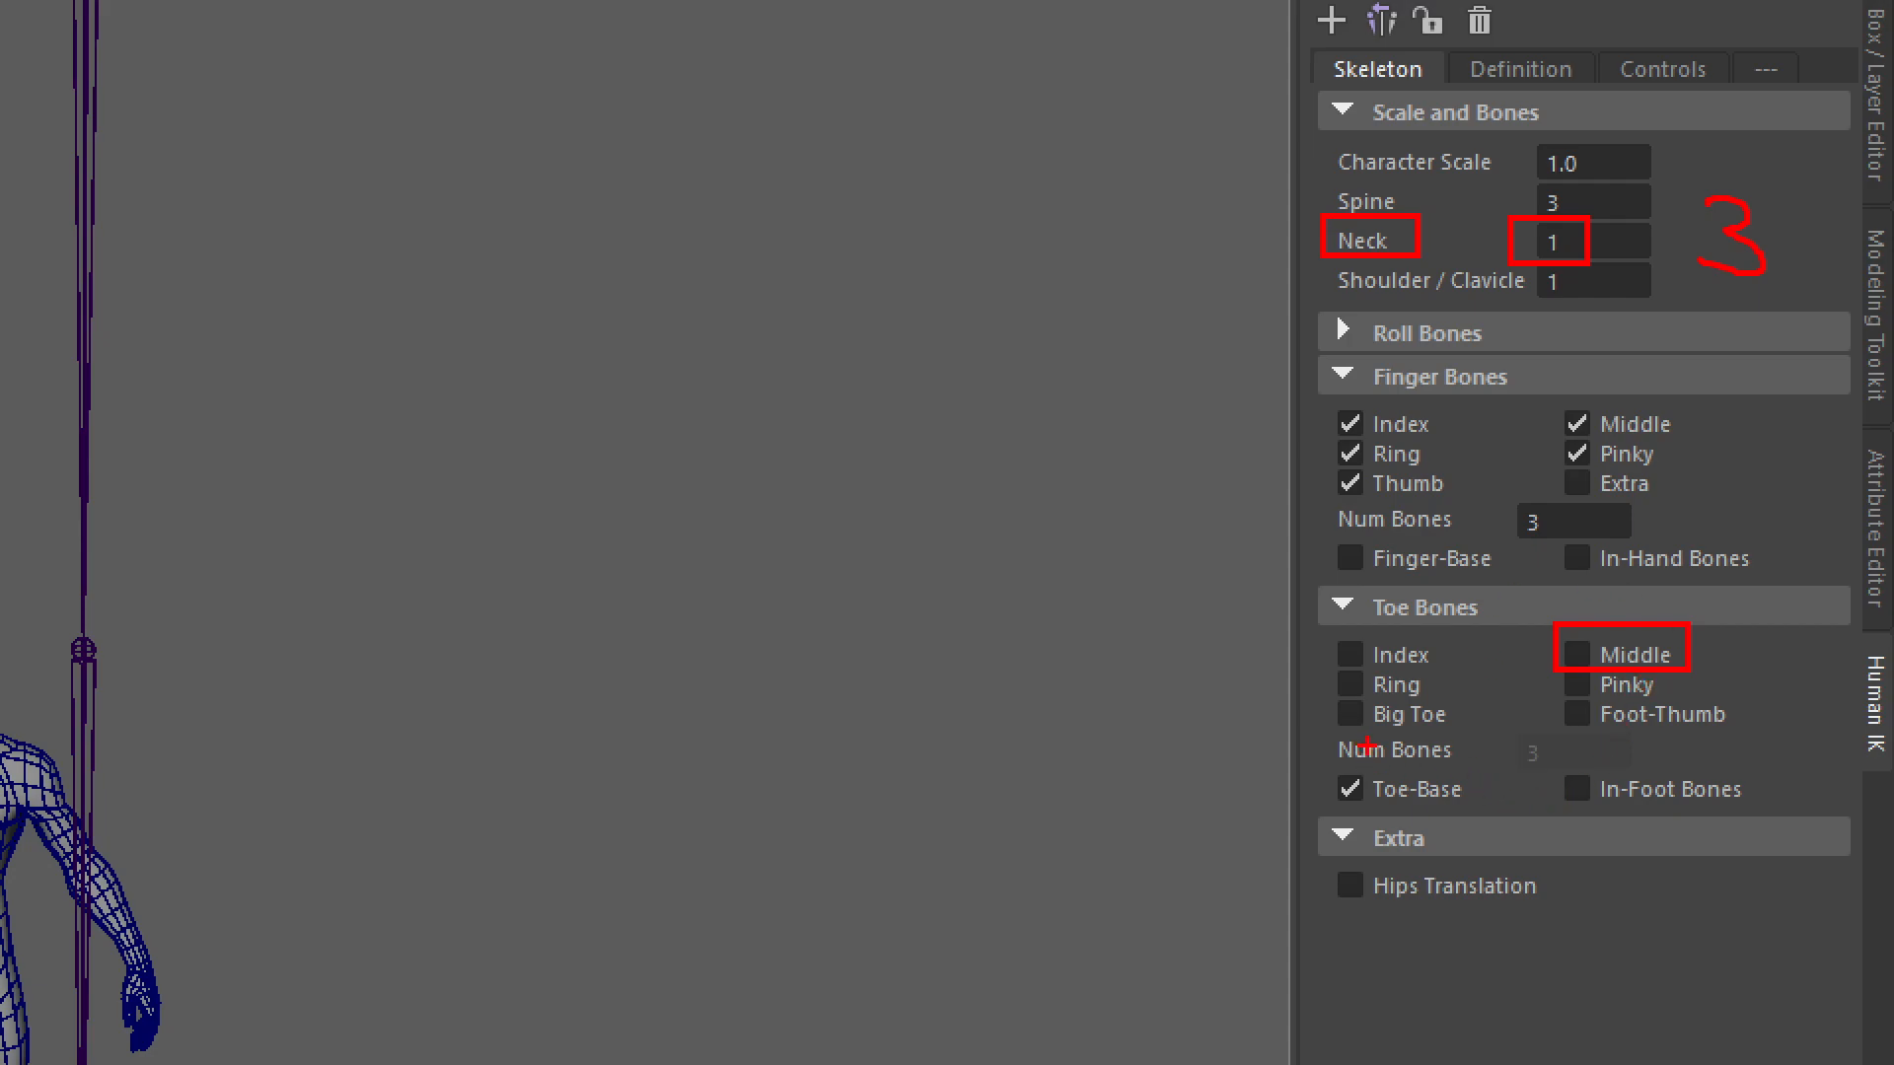
{"action": "left_click_drag", "start_coordinate": [1314, 731], "coordinate": [1620, 772]}
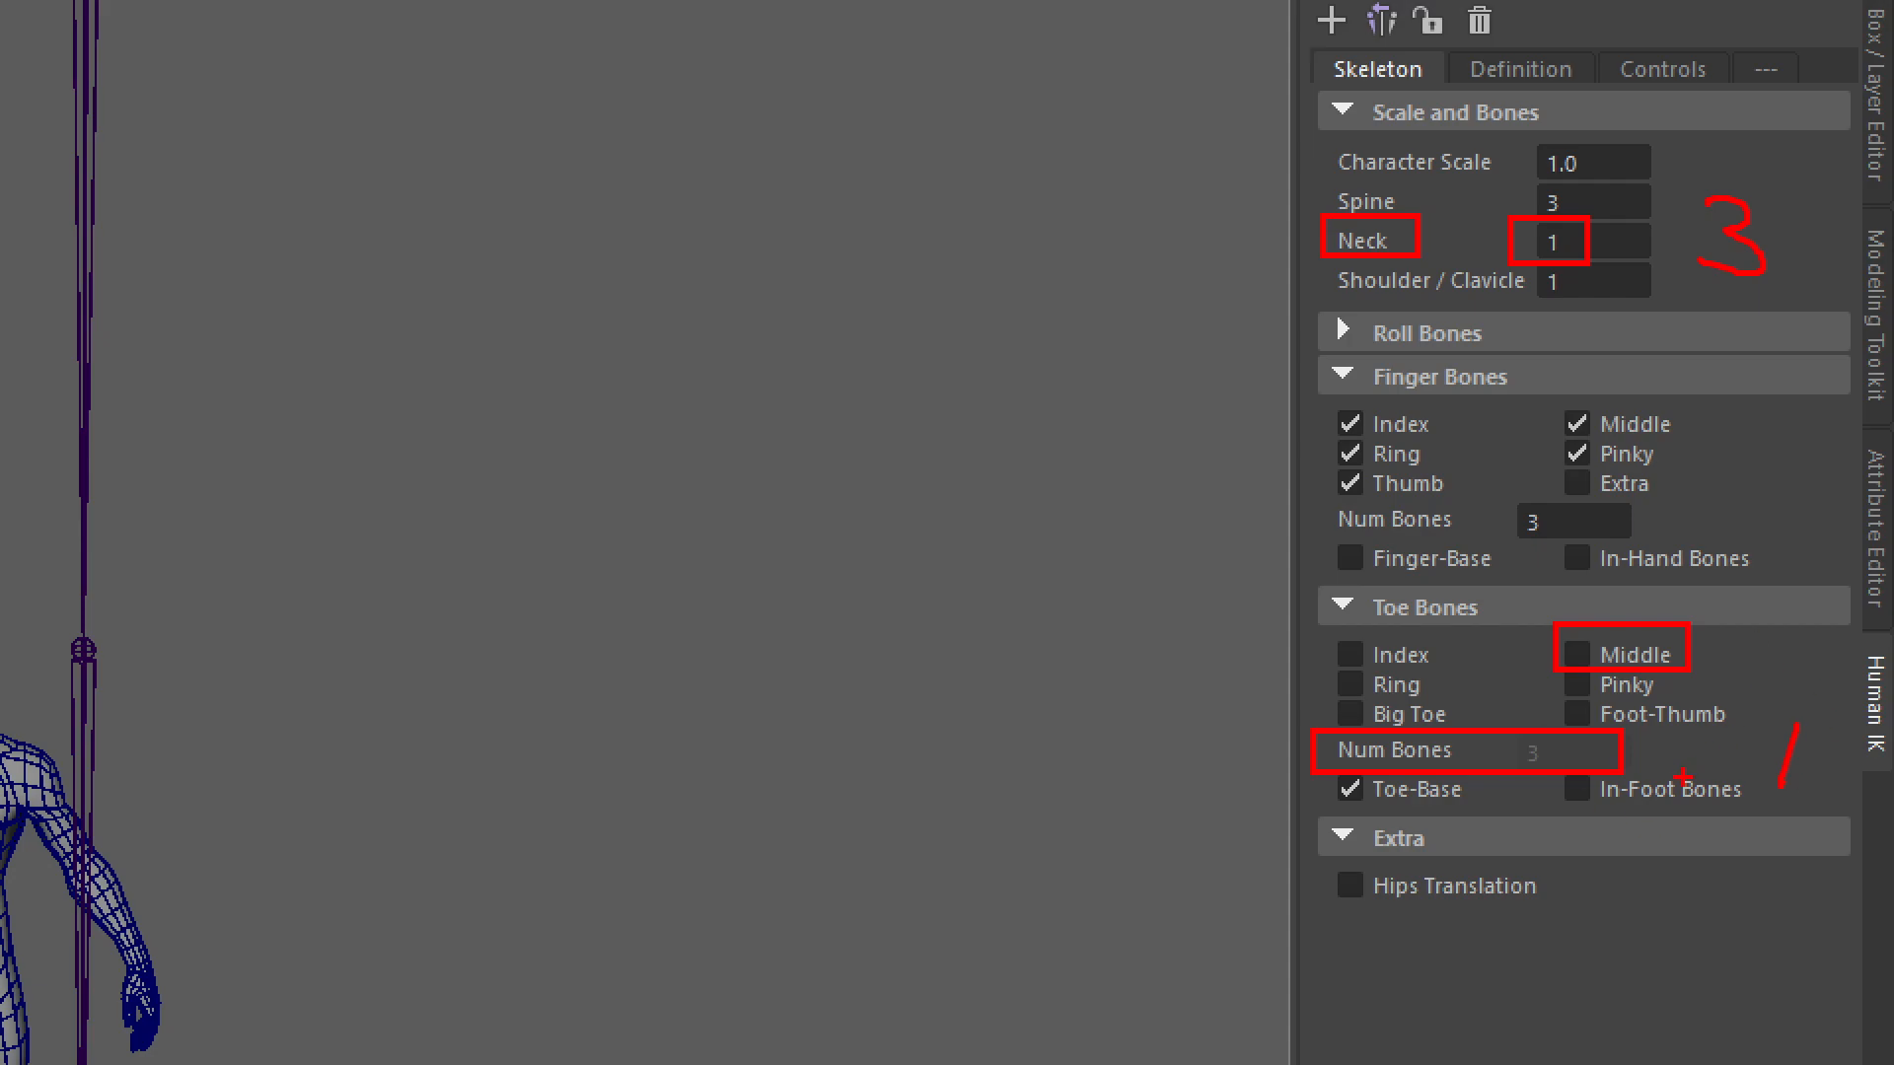
Set the skeleton's neck bones to 3 and enable middle toe bones with 1 bone each, and check the roll bone settings
{"action": "key", "text": "Escape"}
{"action": "left_click", "coordinate": [1756, 326]}
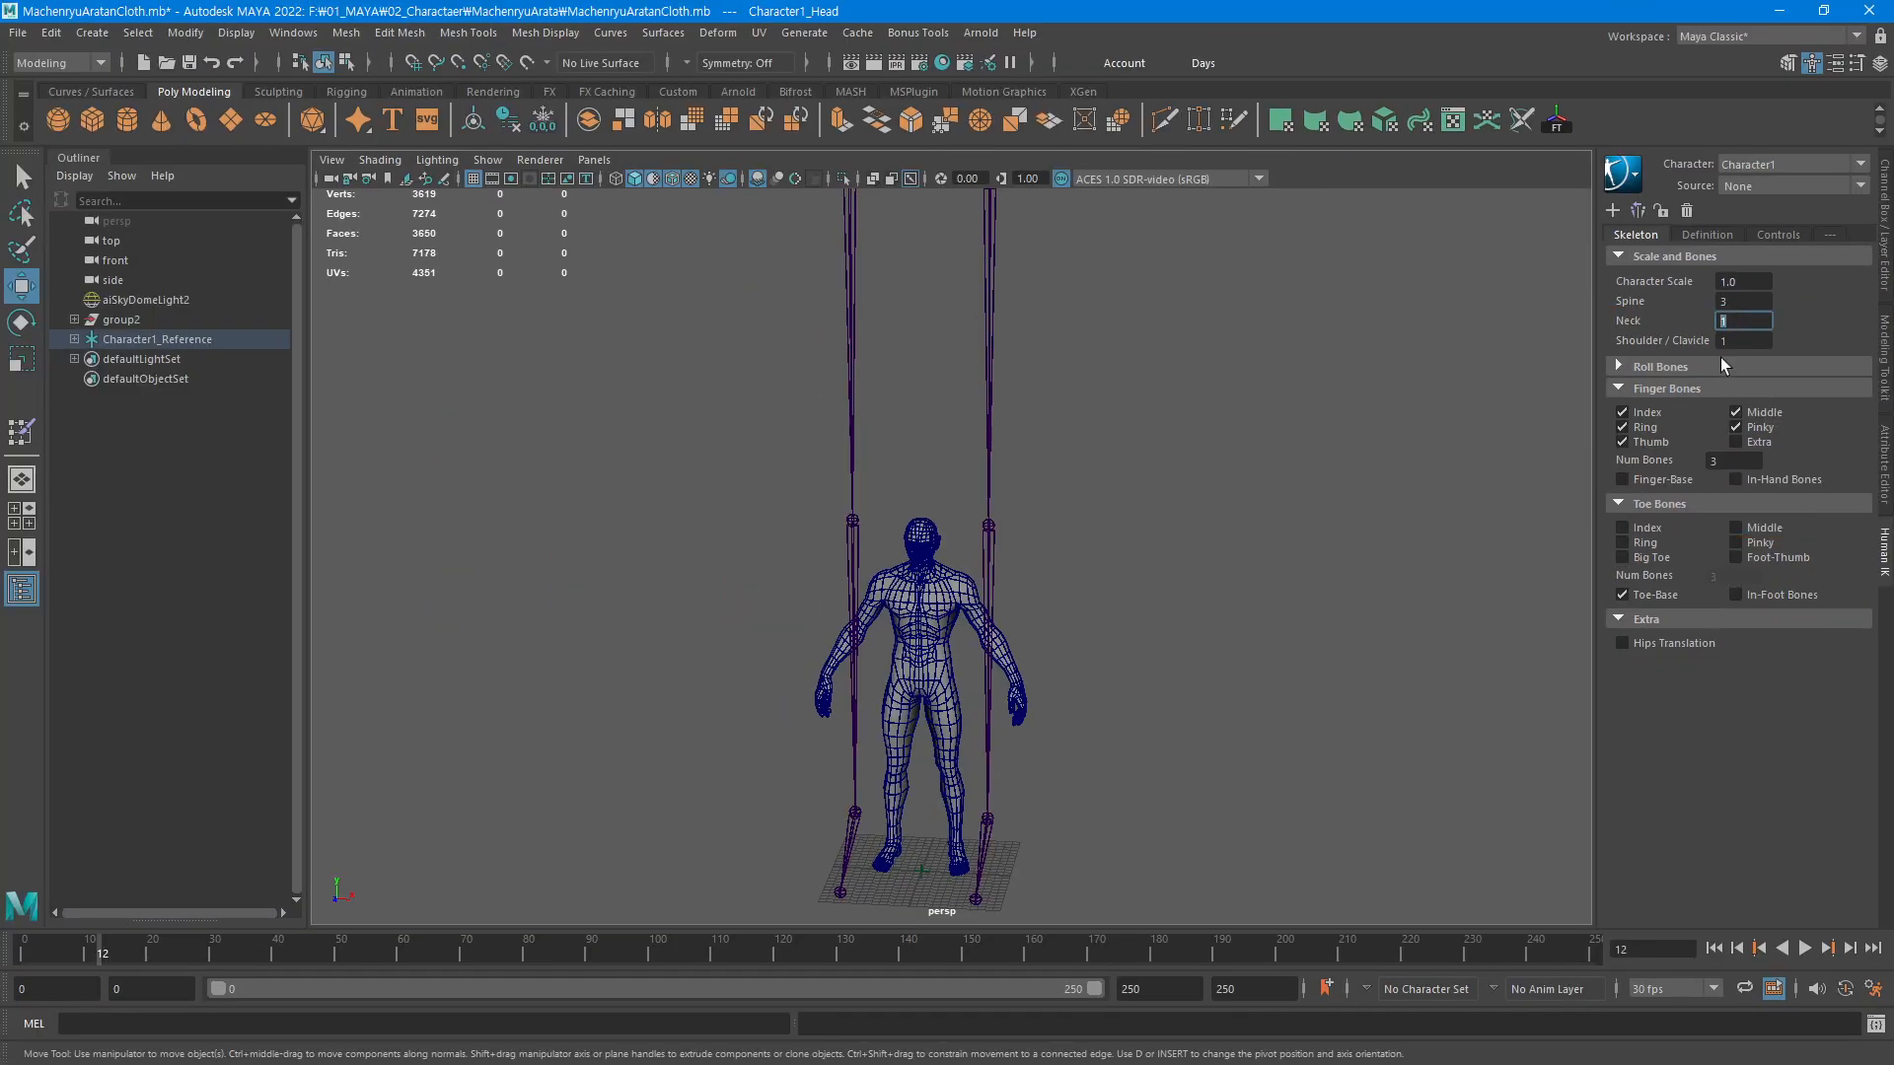
{"action": "type", "text": "3"}
{"action": "key", "text": "Return"}
{"action": "left_click", "coordinate": [1736, 529]}
{"action": "left_click", "coordinate": [1729, 578]}
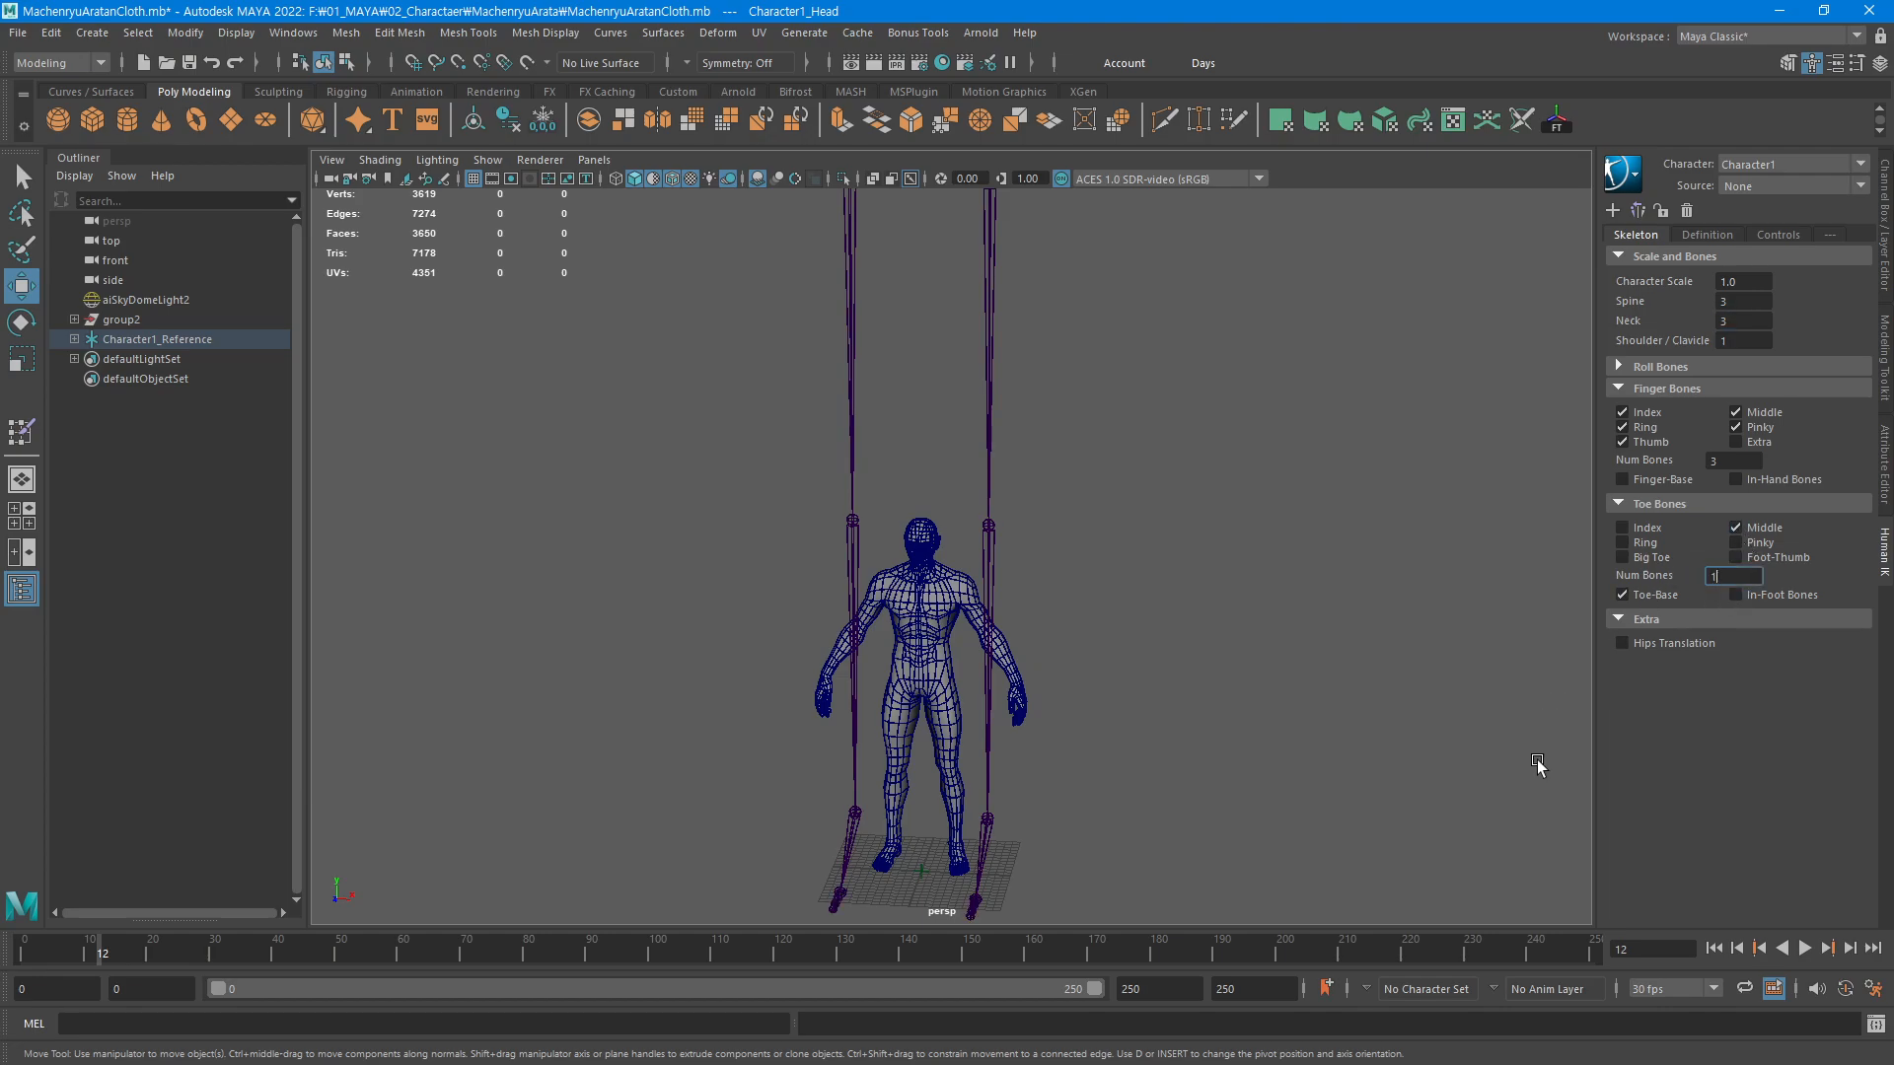
{"action": "type", "text": "1"}
{"action": "key", "text": "Return"}
{"action": "middle_click_drag", "start_coordinate": [1032, 782], "coordinate": [1051, 694], "text": "alt"}
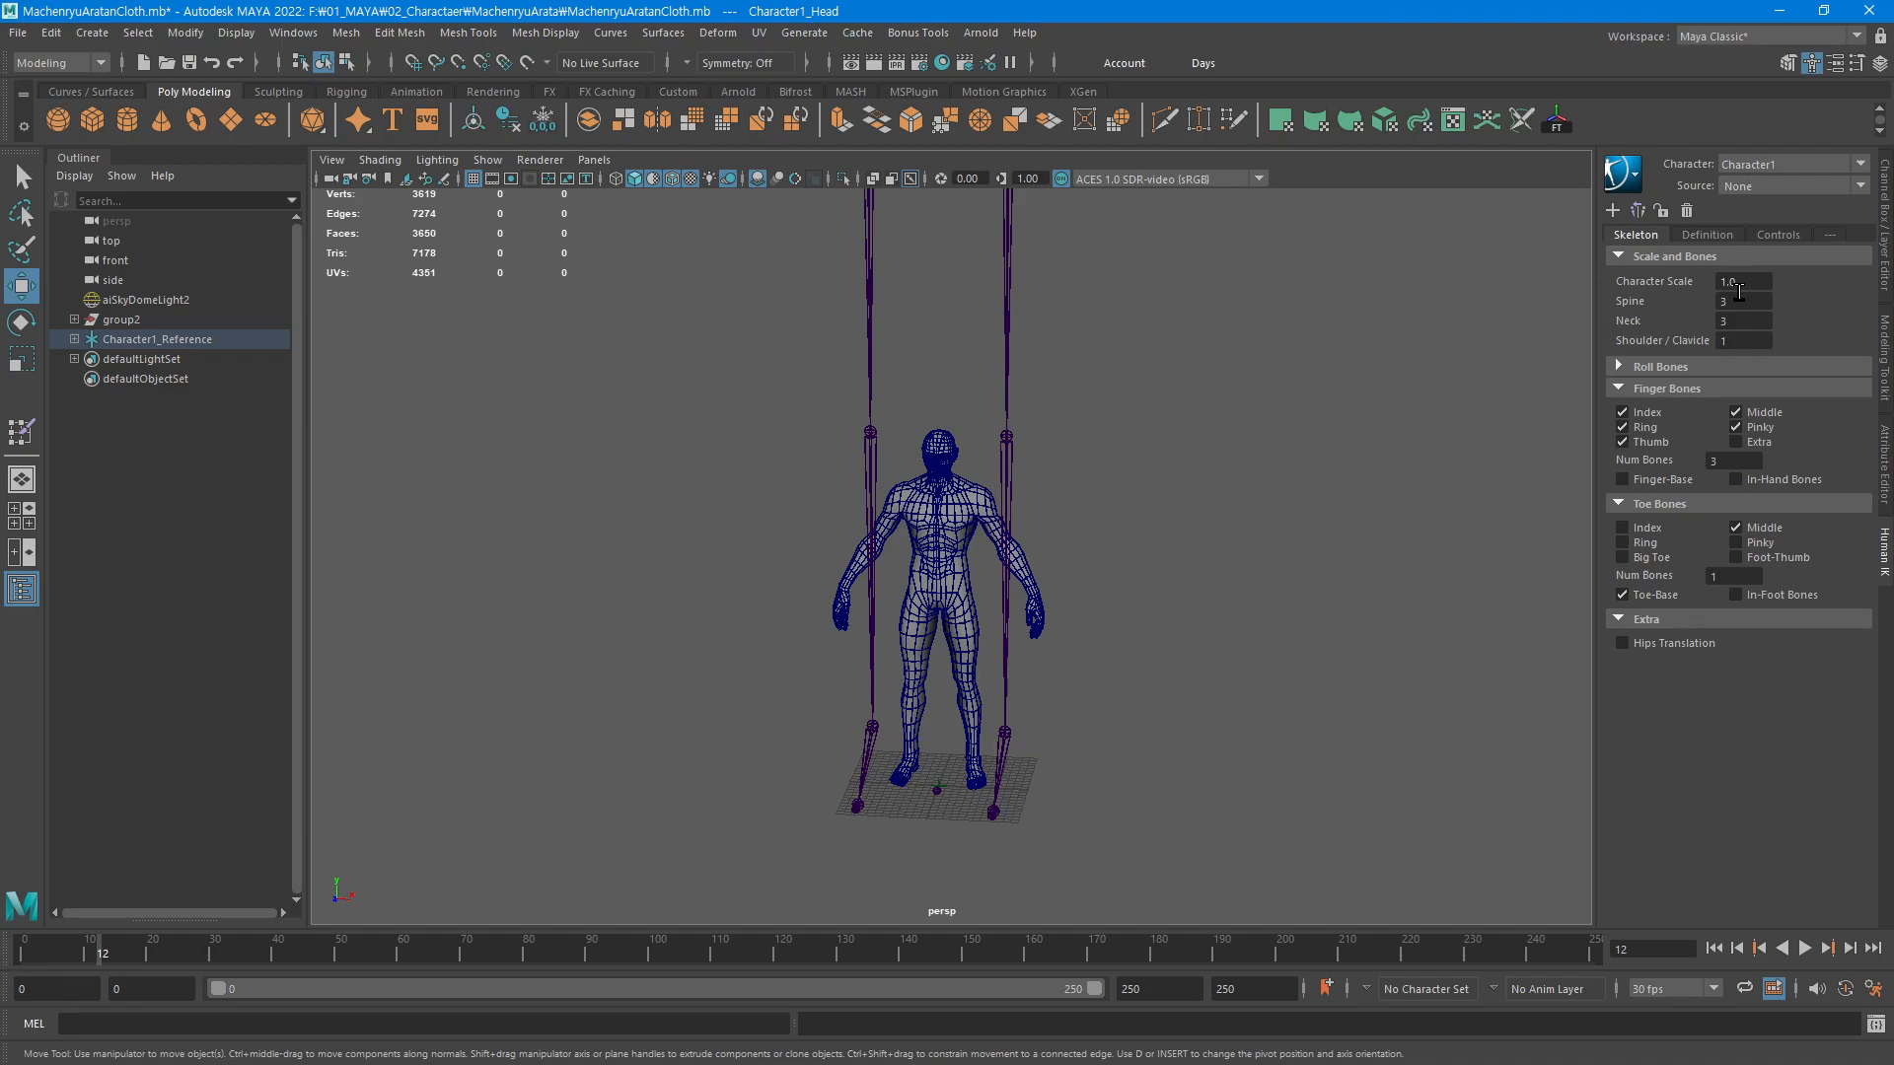
{"action": "left_click", "coordinate": [1618, 368]}
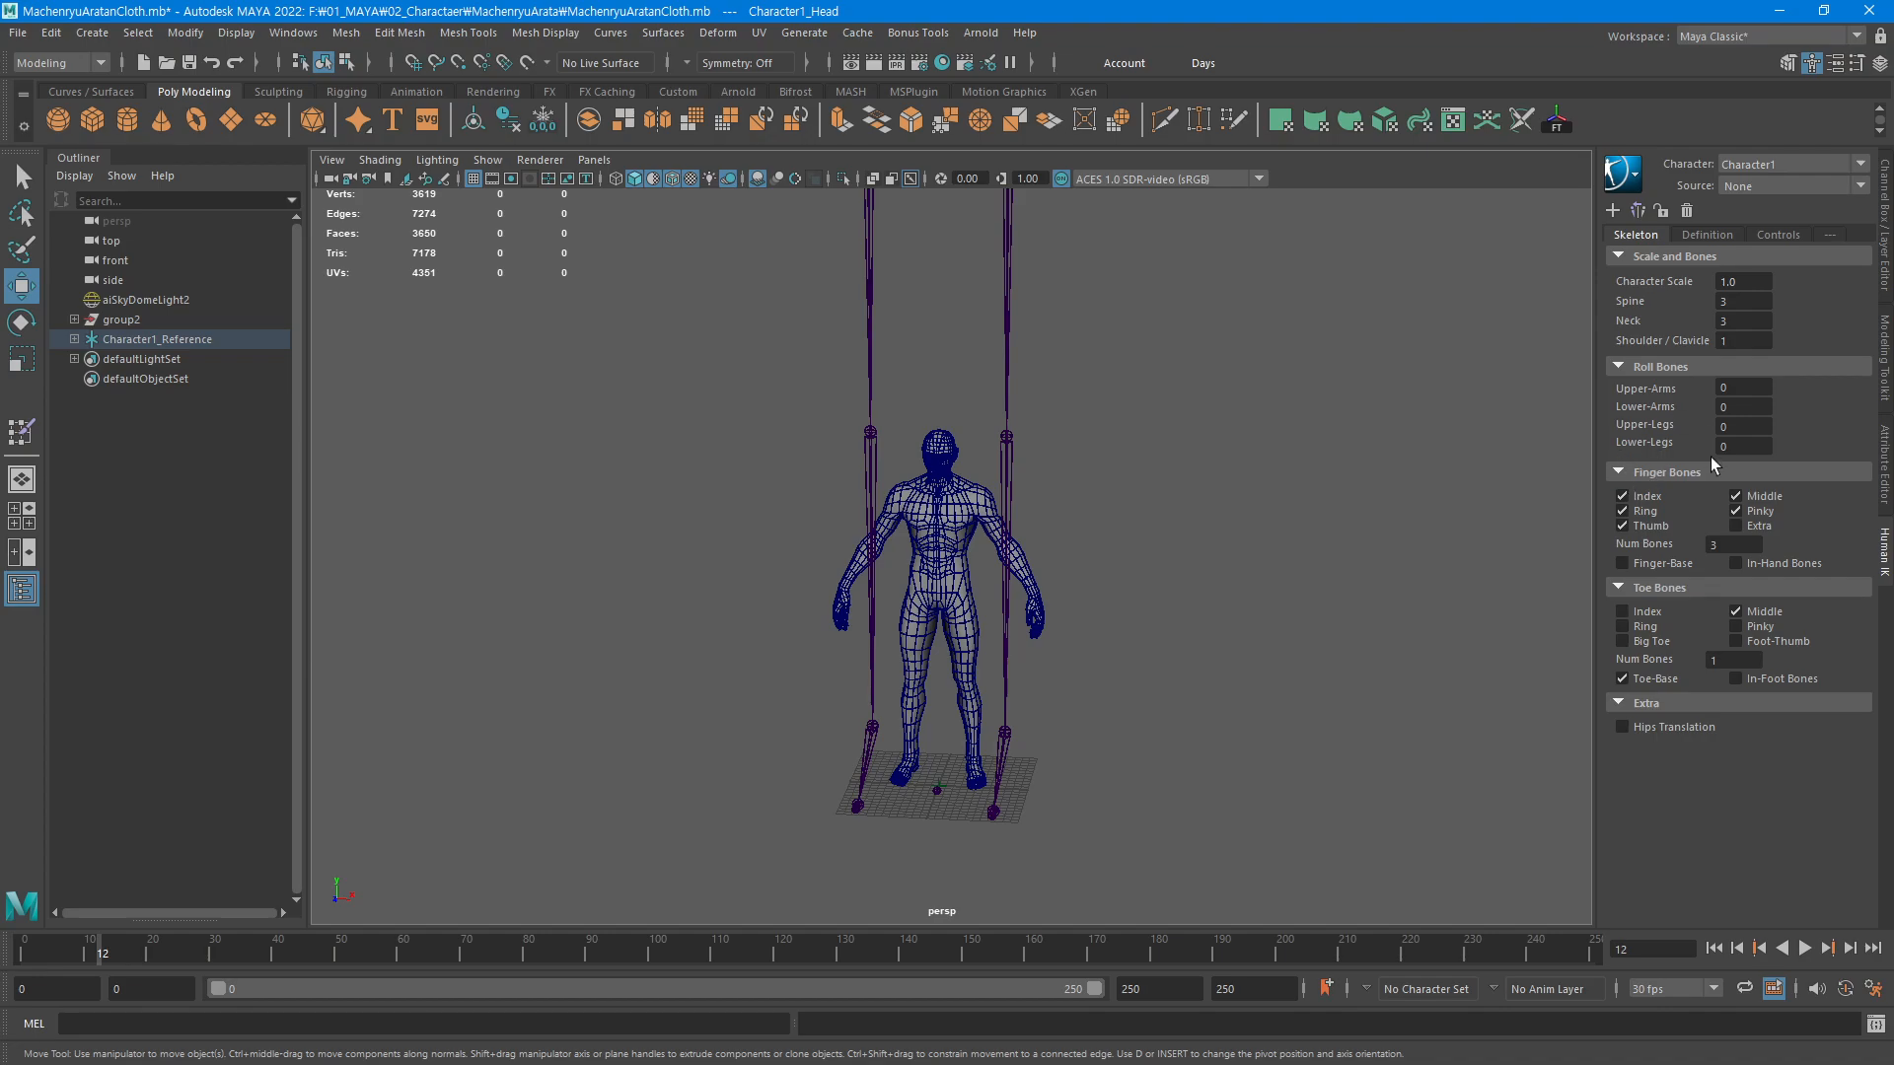
{"action": "left_click", "coordinate": [1625, 365]}
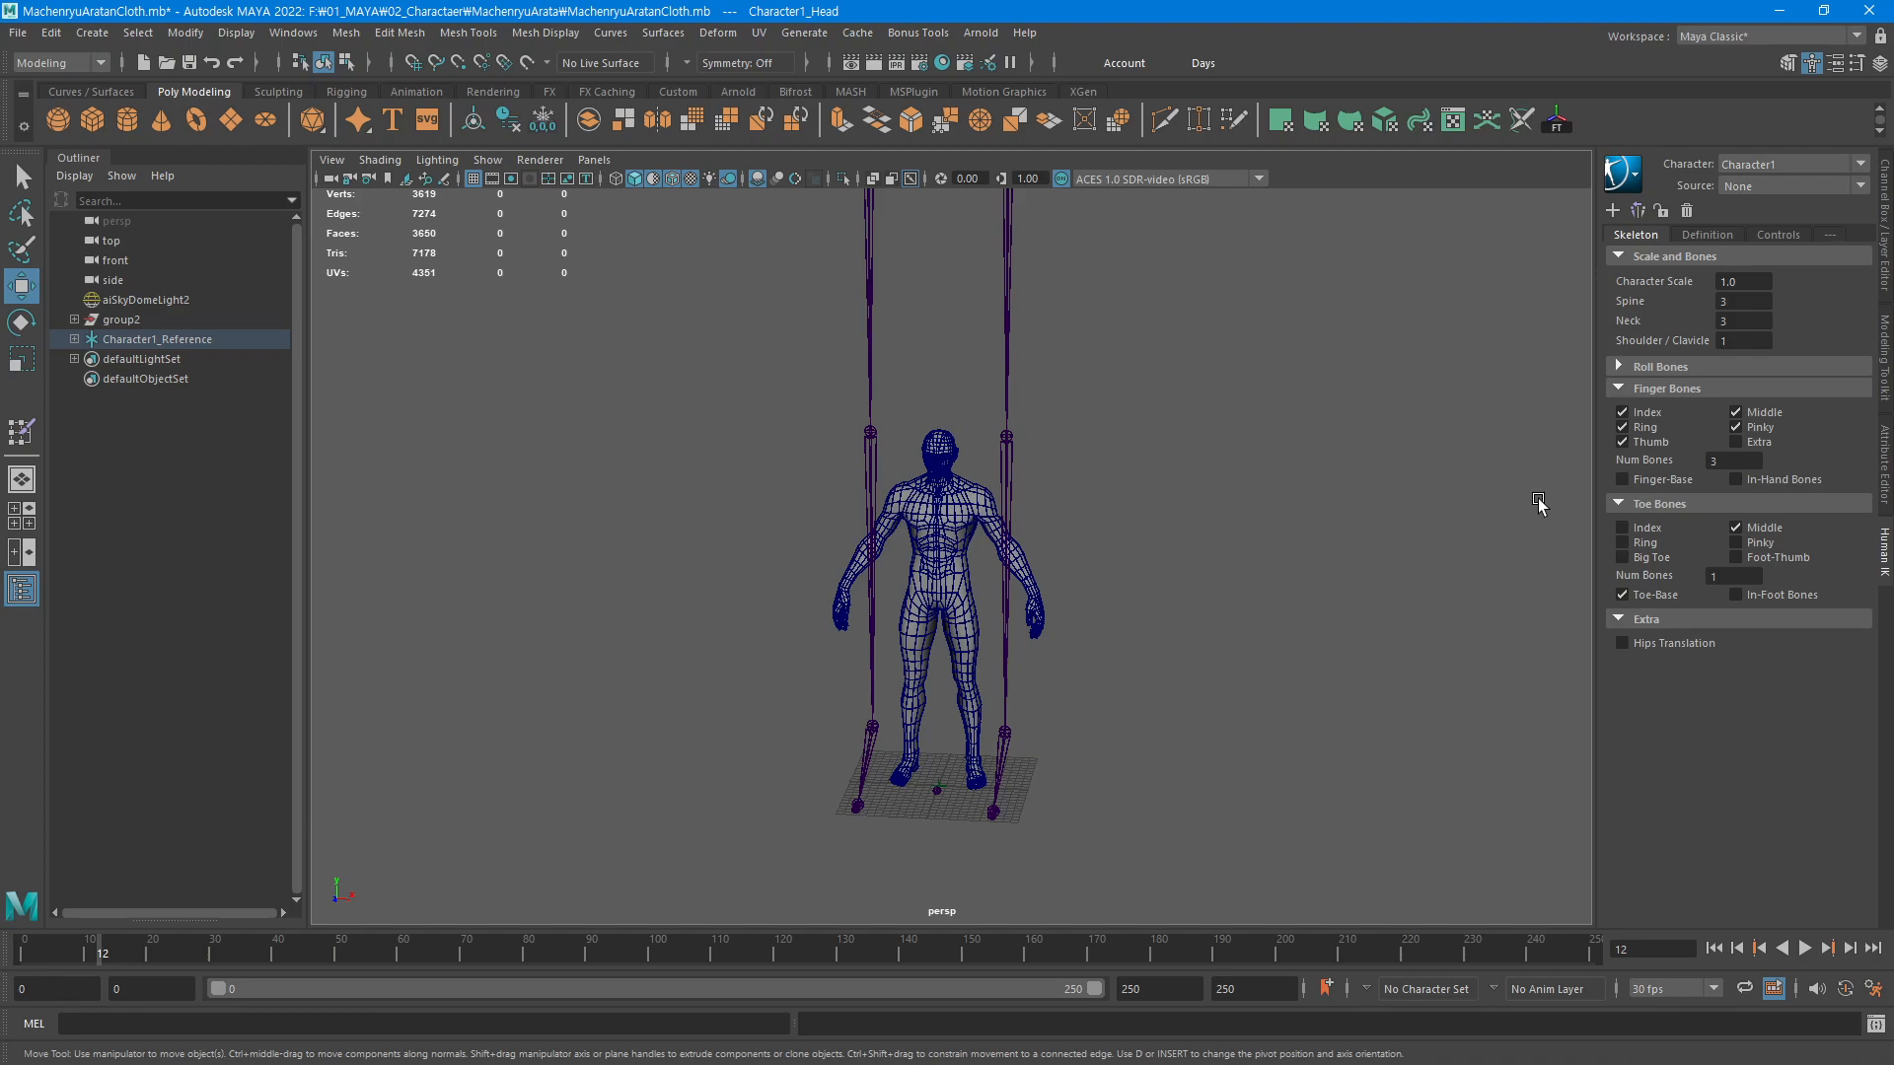
Select the whole Character1_Reference skeleton and scale it down uniformly to roughly the body mesh's height
{"action": "middle_click_drag", "start_coordinate": [1162, 481], "coordinate": [1150, 580], "text": "alt"}
{"action": "right_click_drag", "start_coordinate": [1374, 583], "coordinate": [717, 605], "text": "alt"}
{"action": "middle_click_drag", "start_coordinate": [1082, 529], "coordinate": [1095, 594], "text": "alt"}
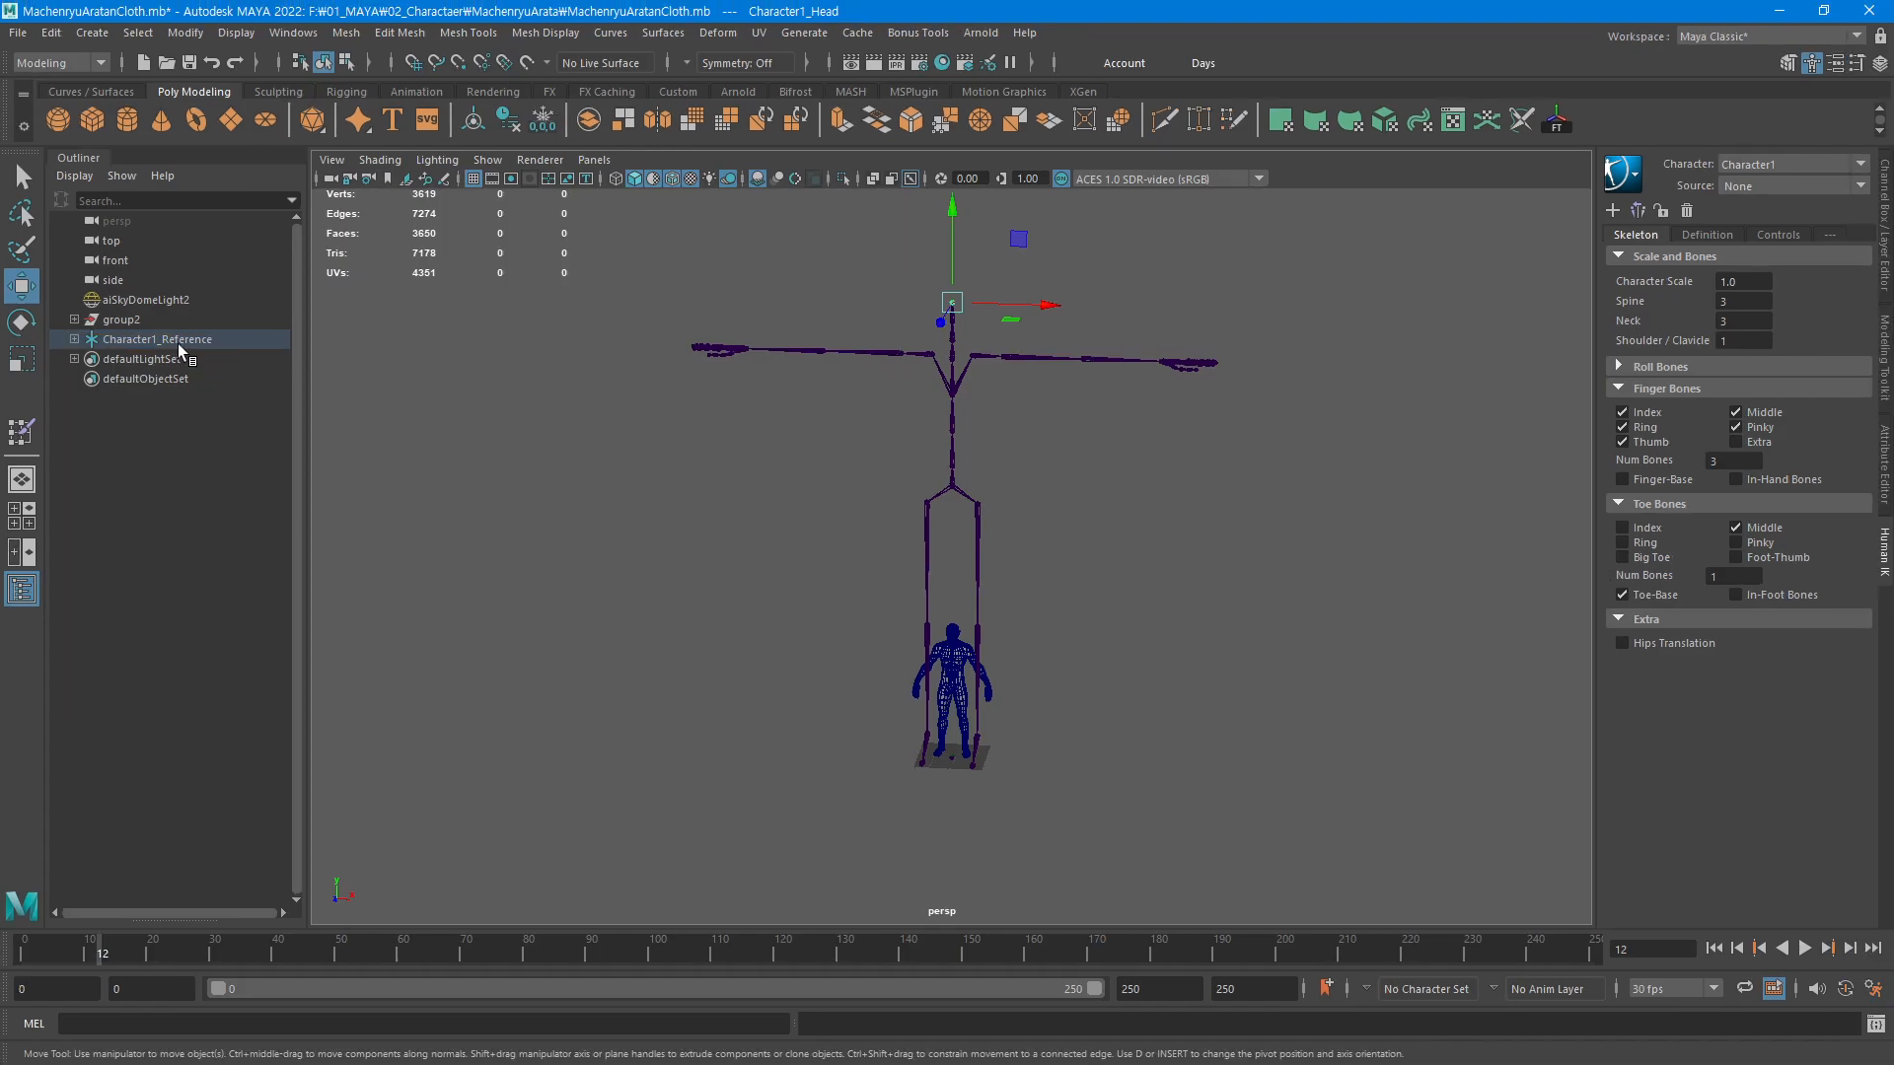
{"action": "left_click", "coordinate": [354, 378]}
{"action": "middle_click_drag", "start_coordinate": [989, 703], "coordinate": [998, 582], "text": "alt"}
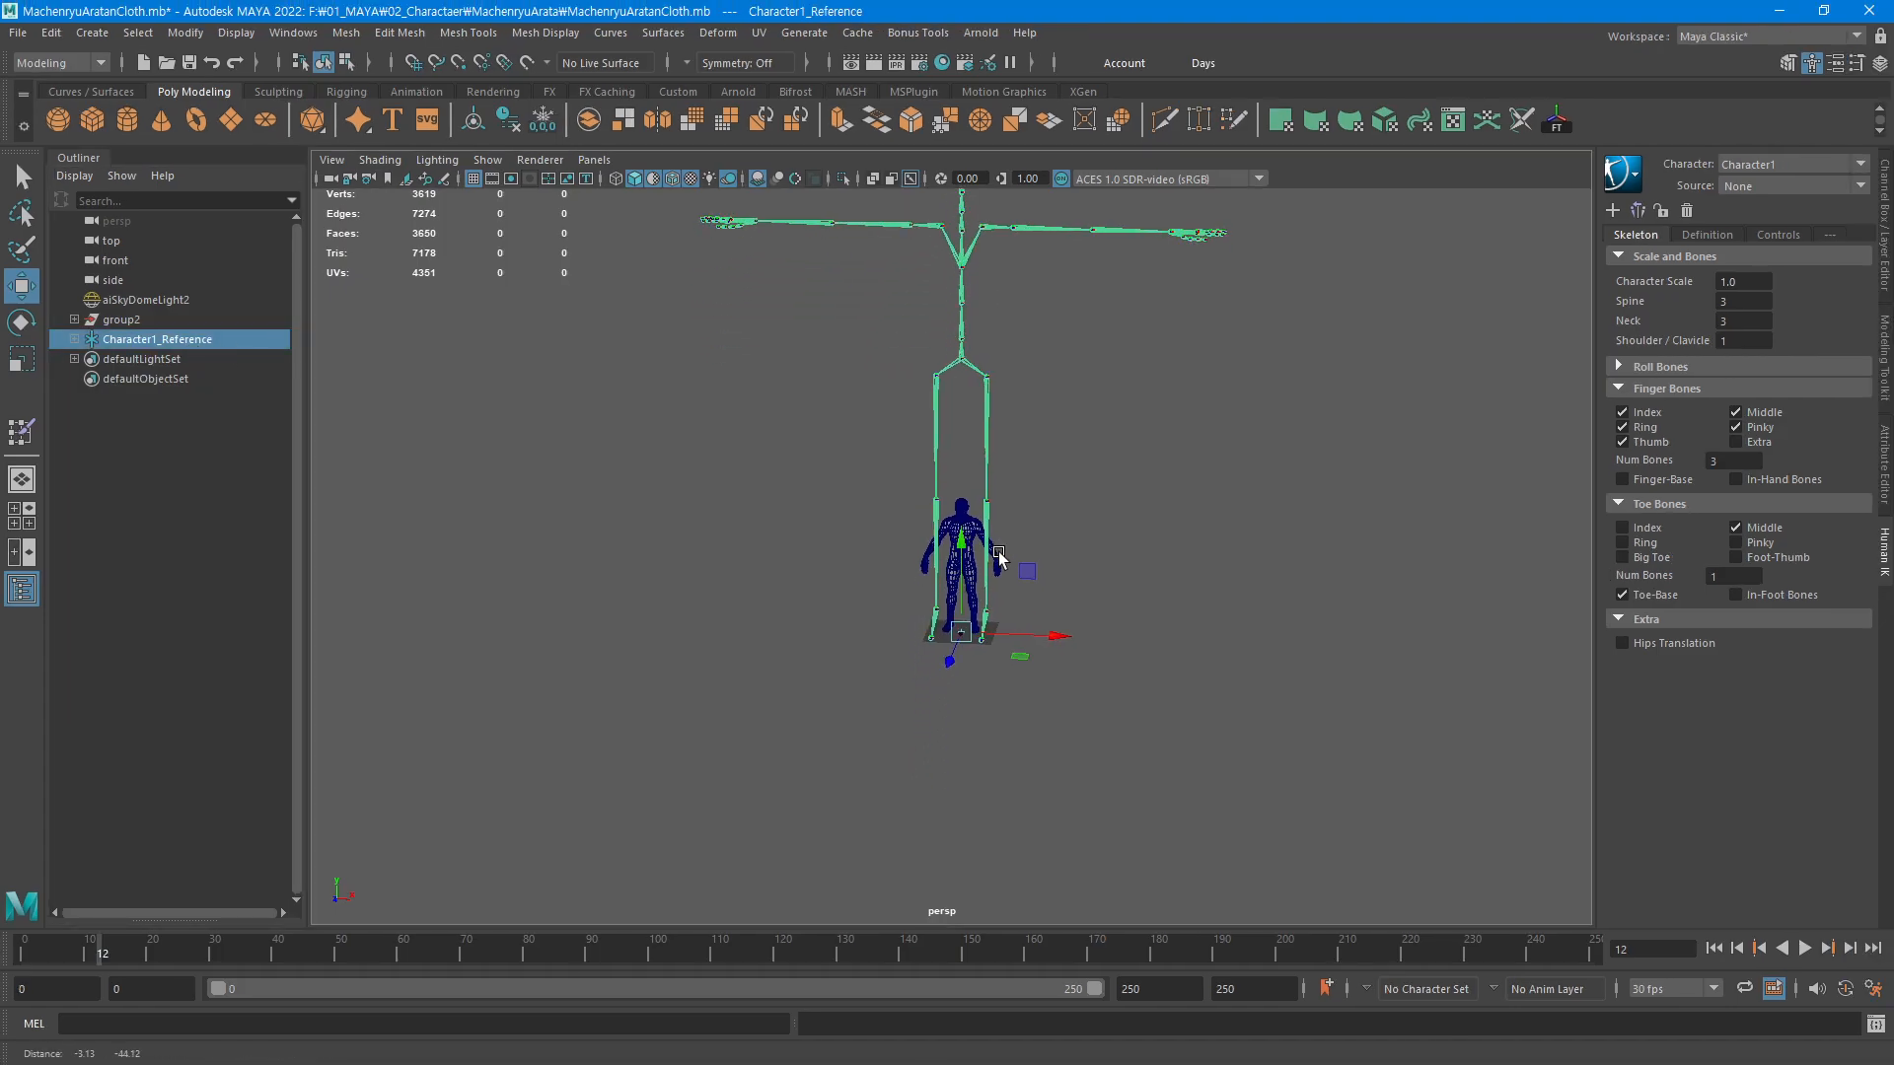
{"action": "right_click_drag", "start_coordinate": [1026, 577], "coordinate": [1460, 560], "text": "alt"}
{"action": "key", "text": "r"}
{"action": "middle_click_drag", "start_coordinate": [1433, 506], "coordinate": [1060, 651]}
In the front view, refine the skeleton's uniform scale to about 0.28 so its joints line up with the body's proportions
{"action": "key", "text": "space"}
{"action": "left_click_drag", "start_coordinate": [1000, 628], "coordinate": [1004, 680]}
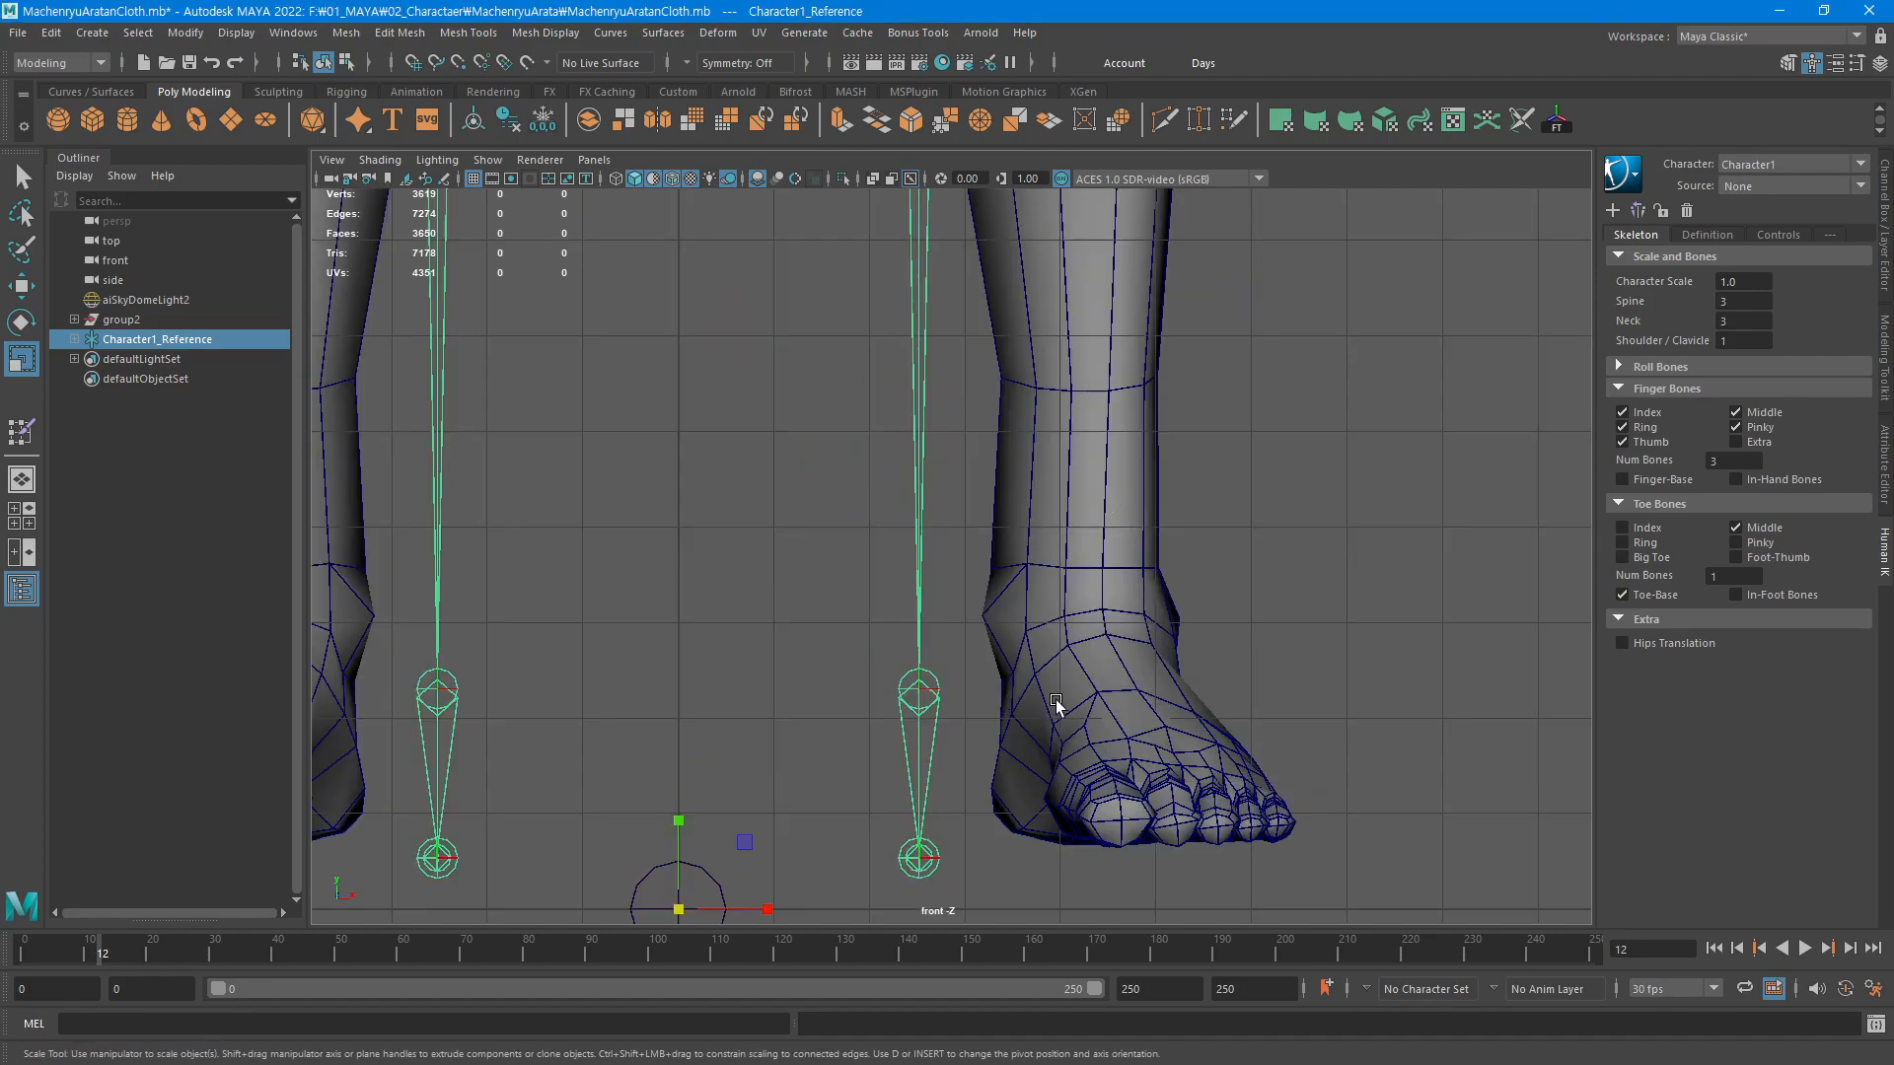
{"action": "right_click_drag", "start_coordinate": [1287, 548], "coordinate": [651, 656], "text": "alt"}
{"action": "middle_click_drag", "start_coordinate": [926, 569], "coordinate": [918, 917], "text": "alt"}
{"action": "middle_click_drag", "start_coordinate": [1025, 484], "coordinate": [1026, 880], "text": "alt"}
{"action": "middle_click_drag", "start_coordinate": [1196, 694], "coordinate": [1215, 756], "text": "alt"}
{"action": "right_click_drag", "start_coordinate": [937, 663], "coordinate": [1144, 592], "text": "alt"}
{"action": "middle_click_drag", "start_coordinate": [1051, 463], "coordinate": [1157, 363], "text": "alt"}
{"action": "right_click_drag", "start_coordinate": [1287, 548], "coordinate": [649, 778], "text": "alt"}
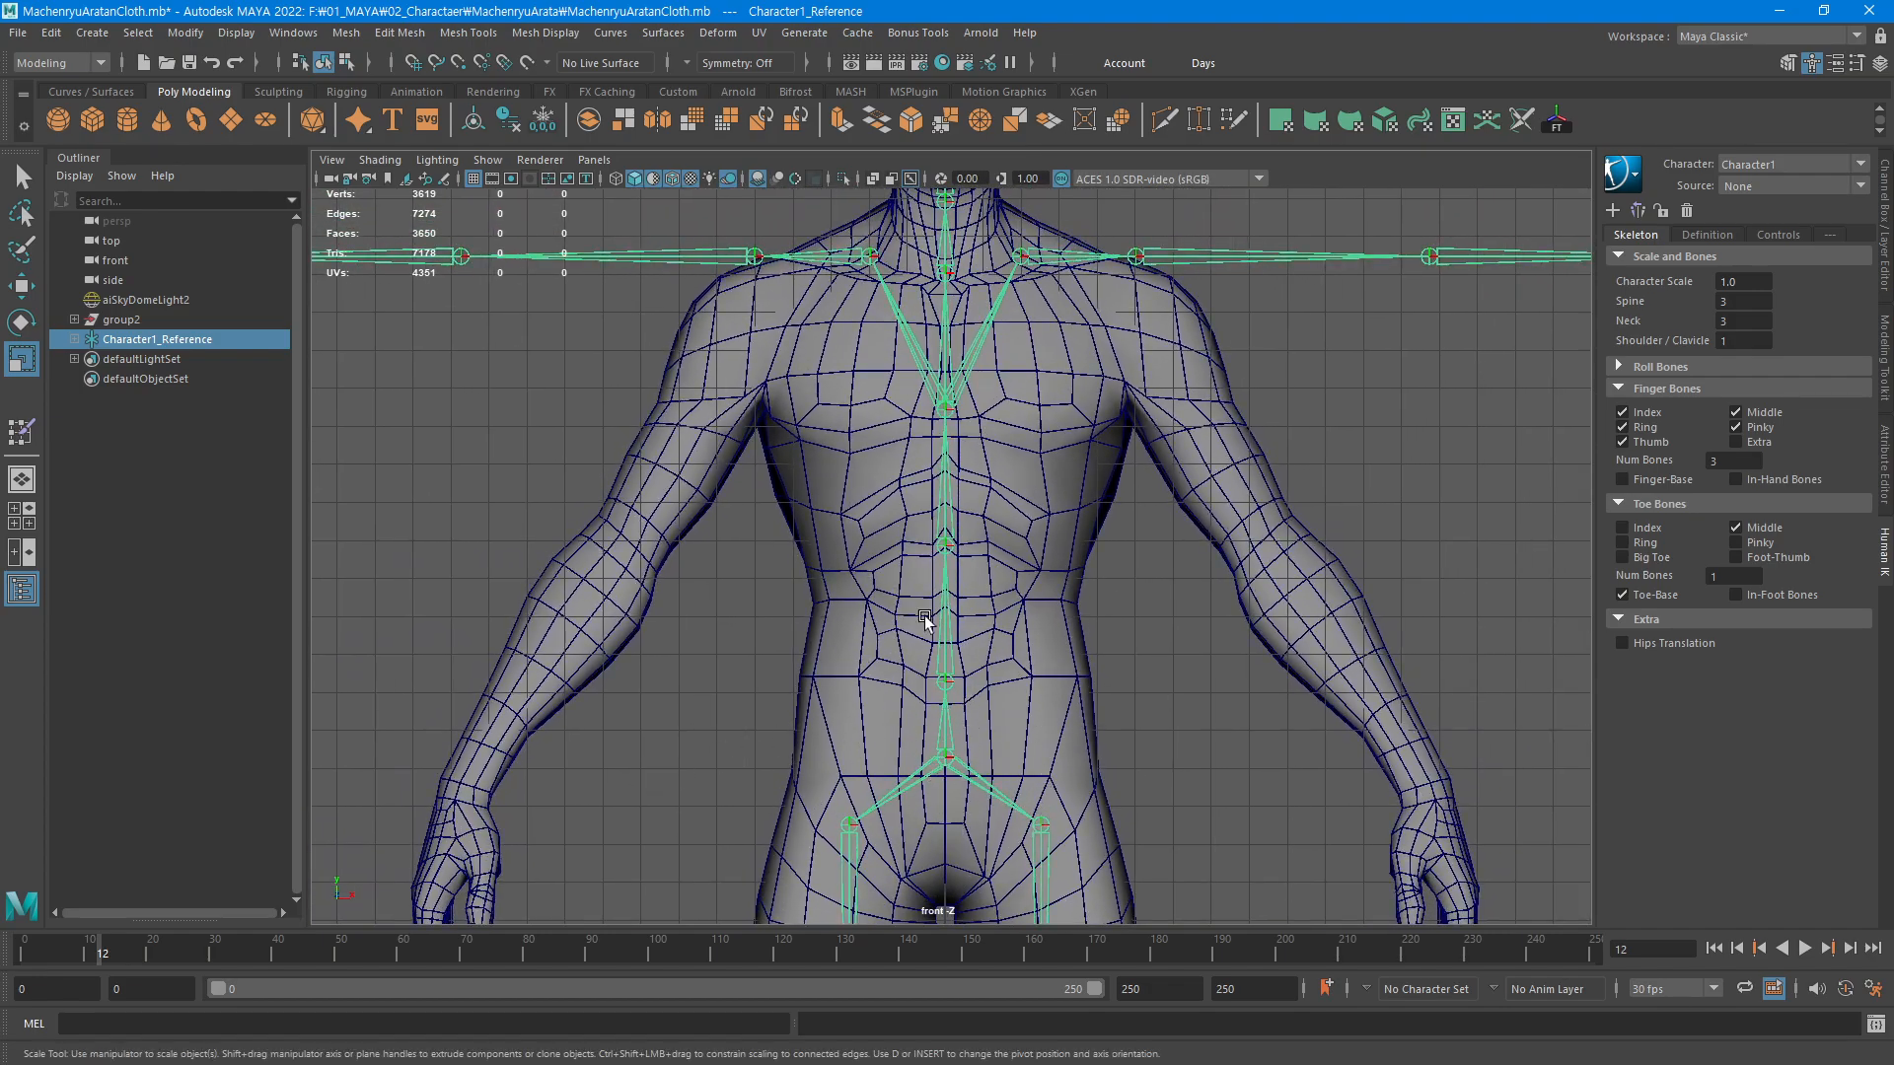
{"action": "mouse_move", "coordinate": [1169, 670]}
{"action": "middle_mouse_down"}
{"action": "mouse_move", "coordinate": [1135, 730]}
{"action": "mouse_move", "coordinate": [1280, 684]}
{"action": "mouse_move", "coordinate": [1141, 706]}
{"action": "mouse_move", "coordinate": [1198, 689]}
{"action": "middle_mouse_up"}
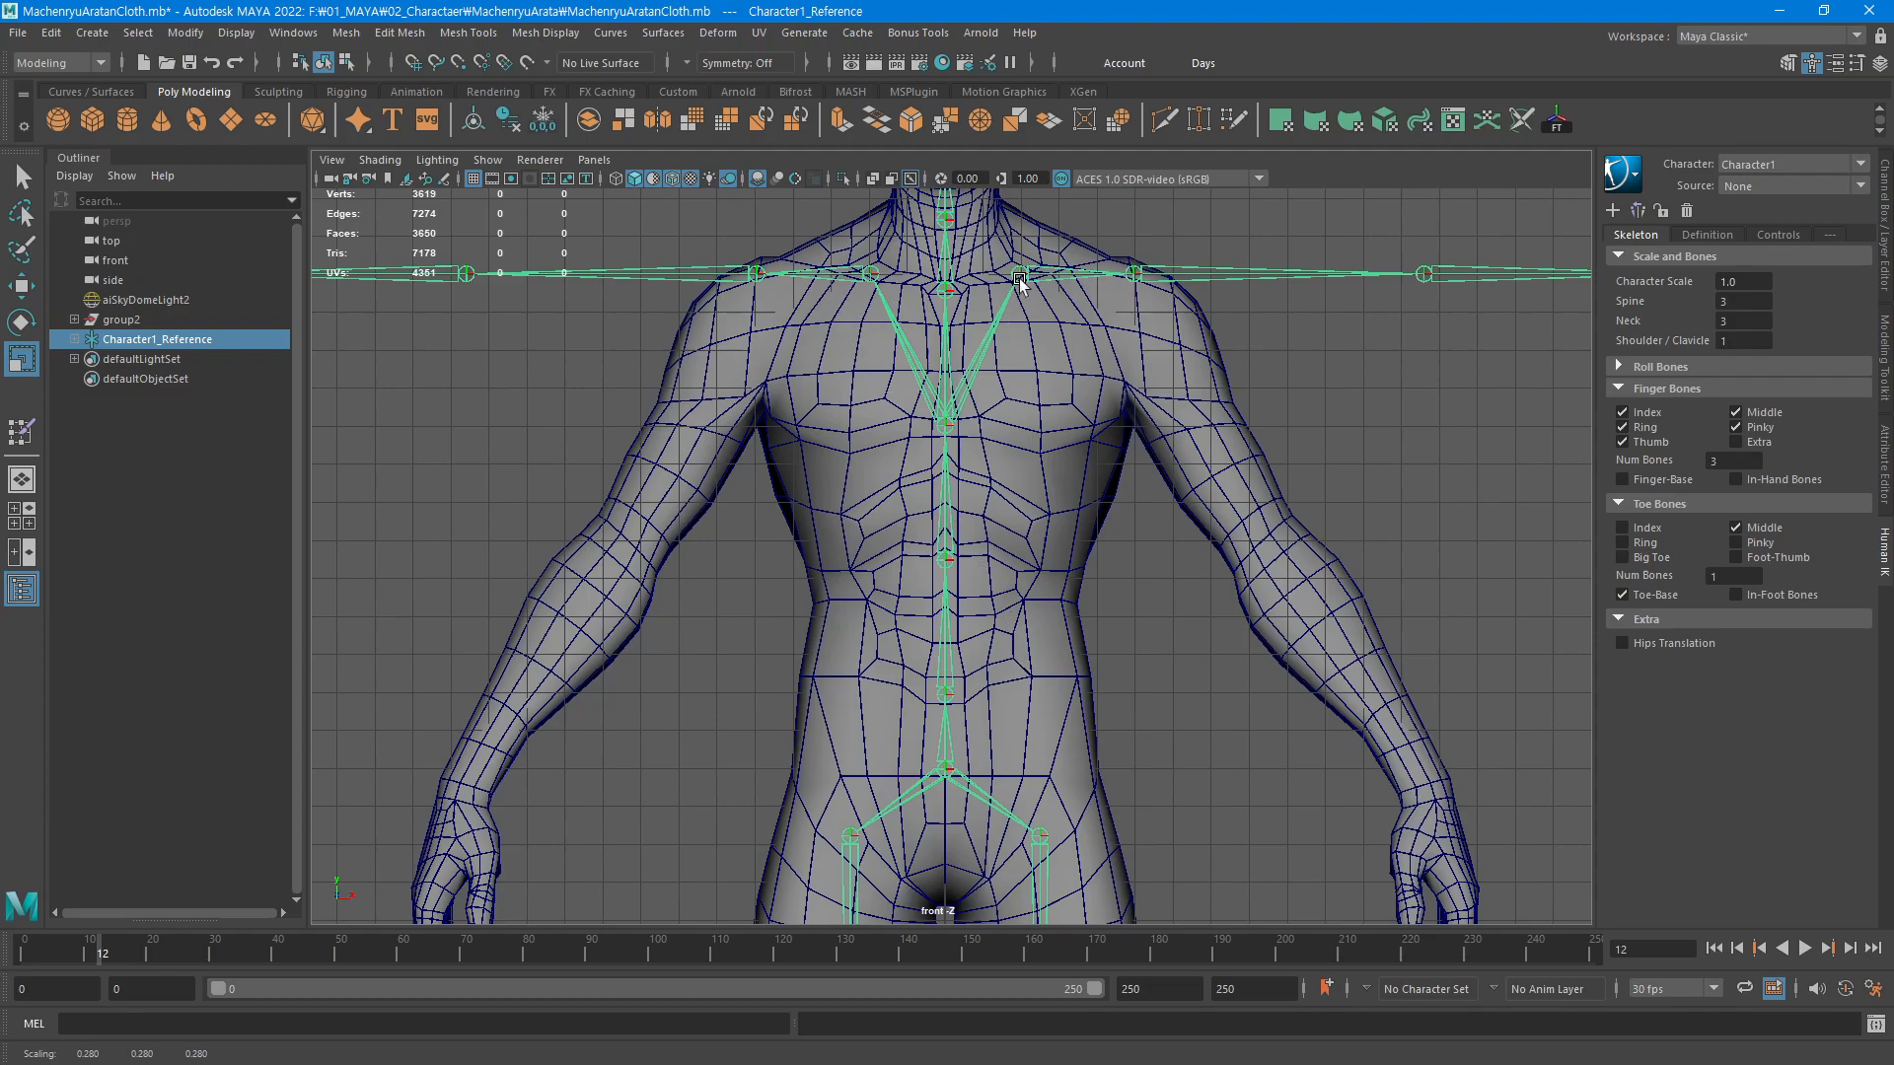
Check the clavicle and arm joints against the shoulders in the front view and show the character's HumanIK definition
{"action": "mouse_move", "coordinate": [1065, 305]}
{"action": "left_mouse_down"}
{"action": "mouse_move", "coordinate": [986, 333]}
{"action": "mouse_move", "coordinate": [1013, 334]}
{"action": "left_mouse_up"}
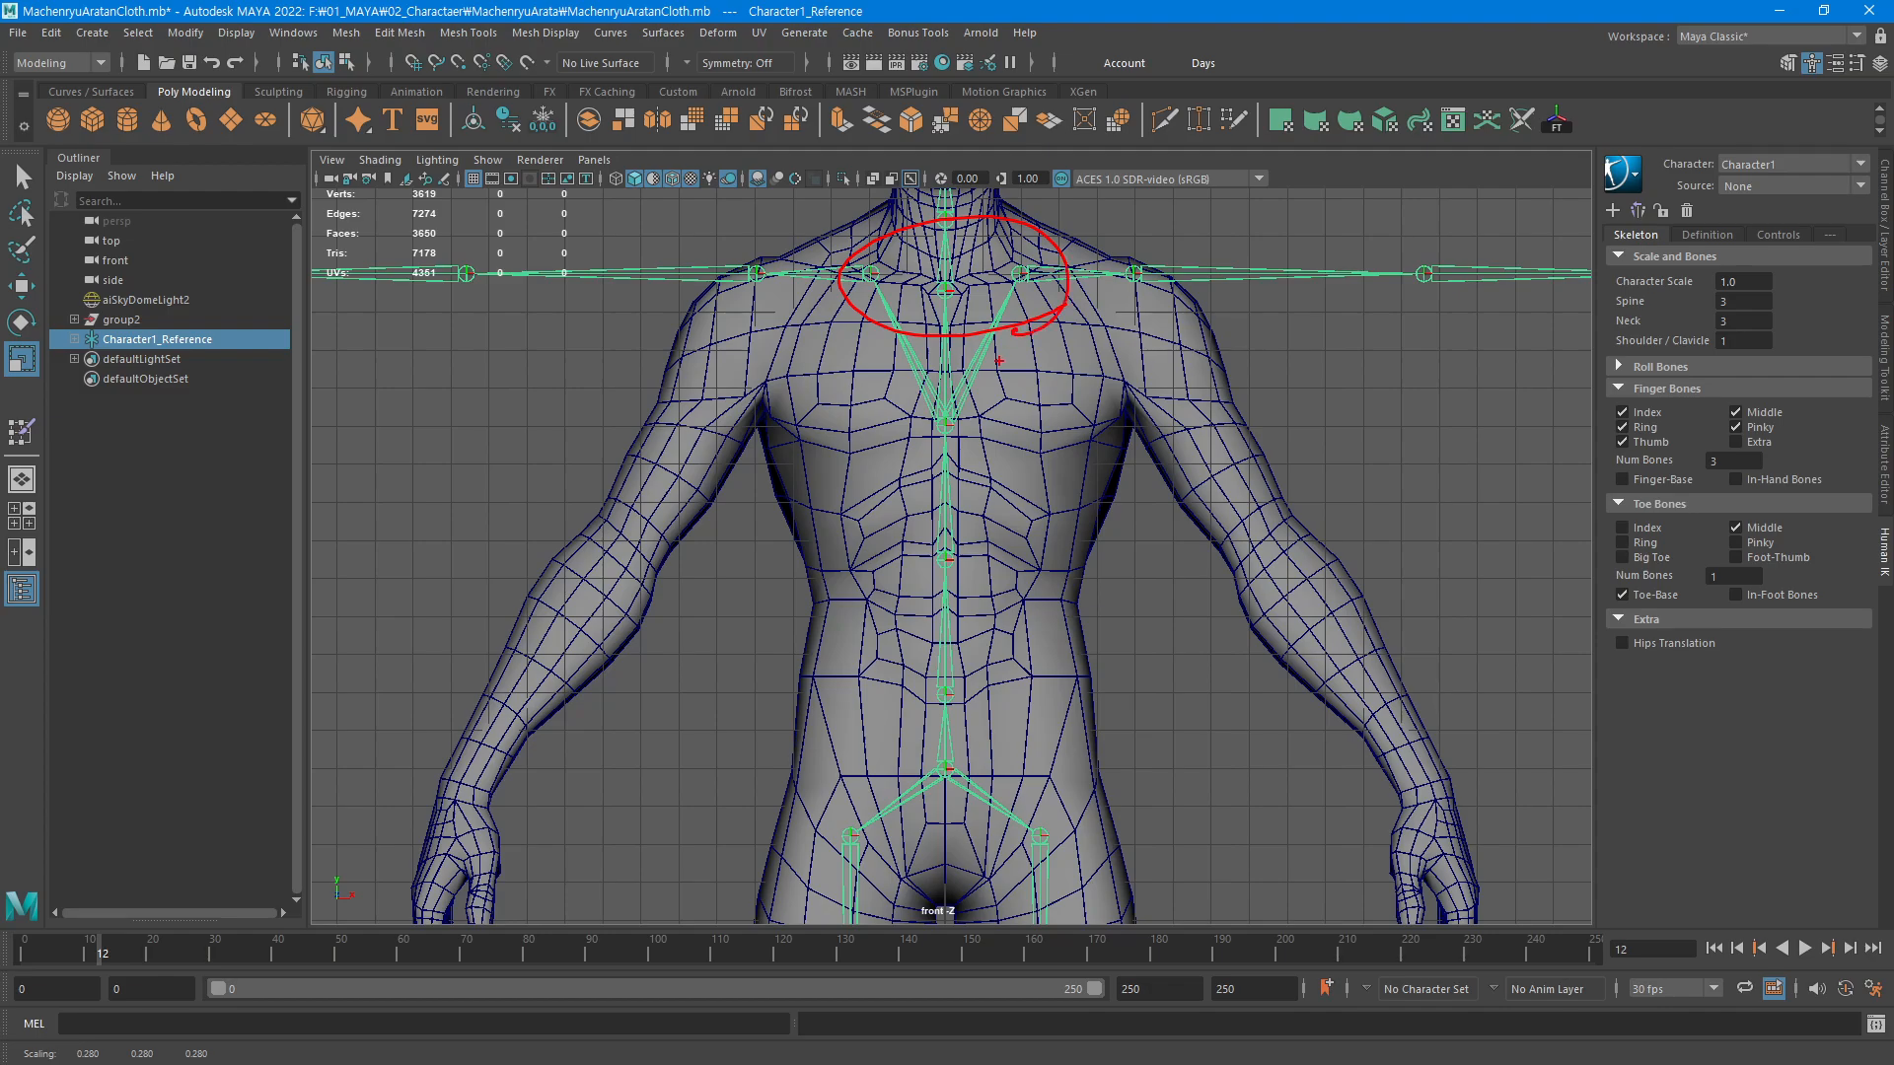
{"action": "key", "text": "Escape"}
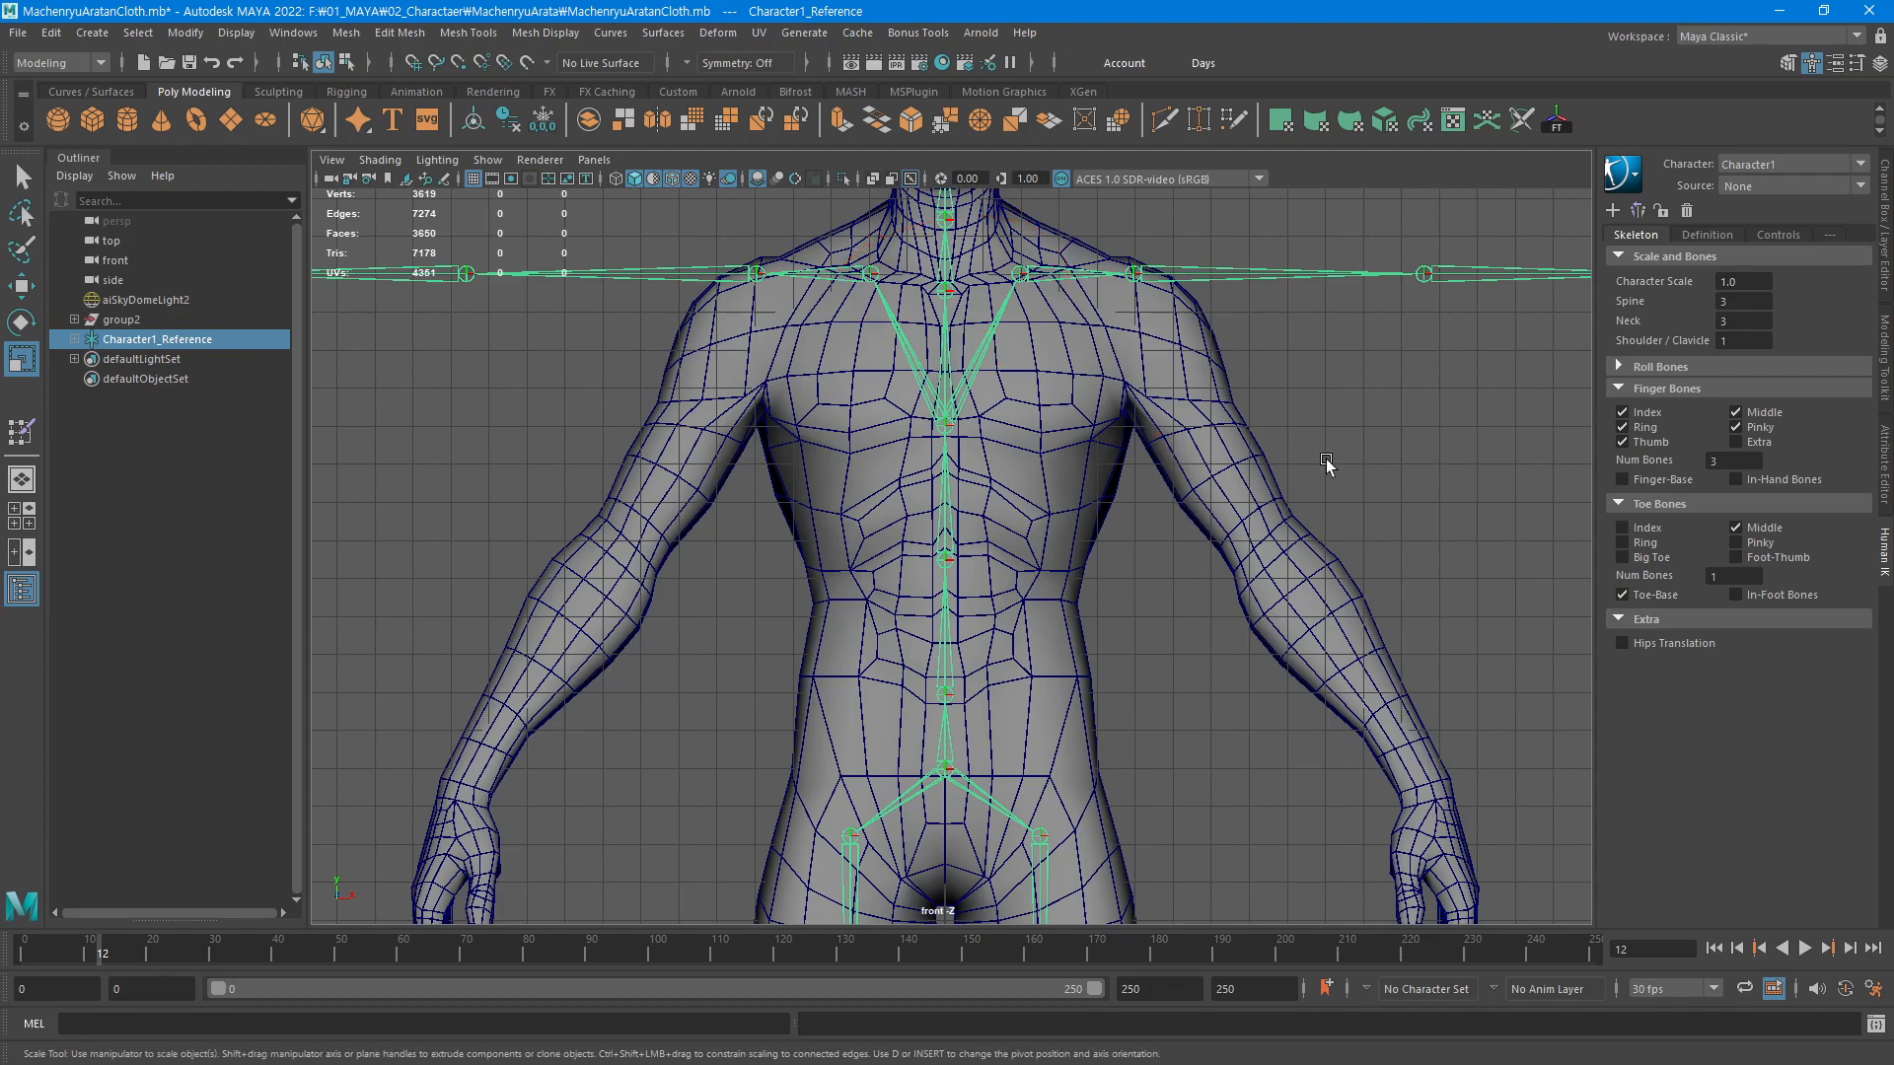
{"action": "middle_click_drag", "start_coordinate": [1348, 453], "coordinate": [1052, 524], "text": "alt"}
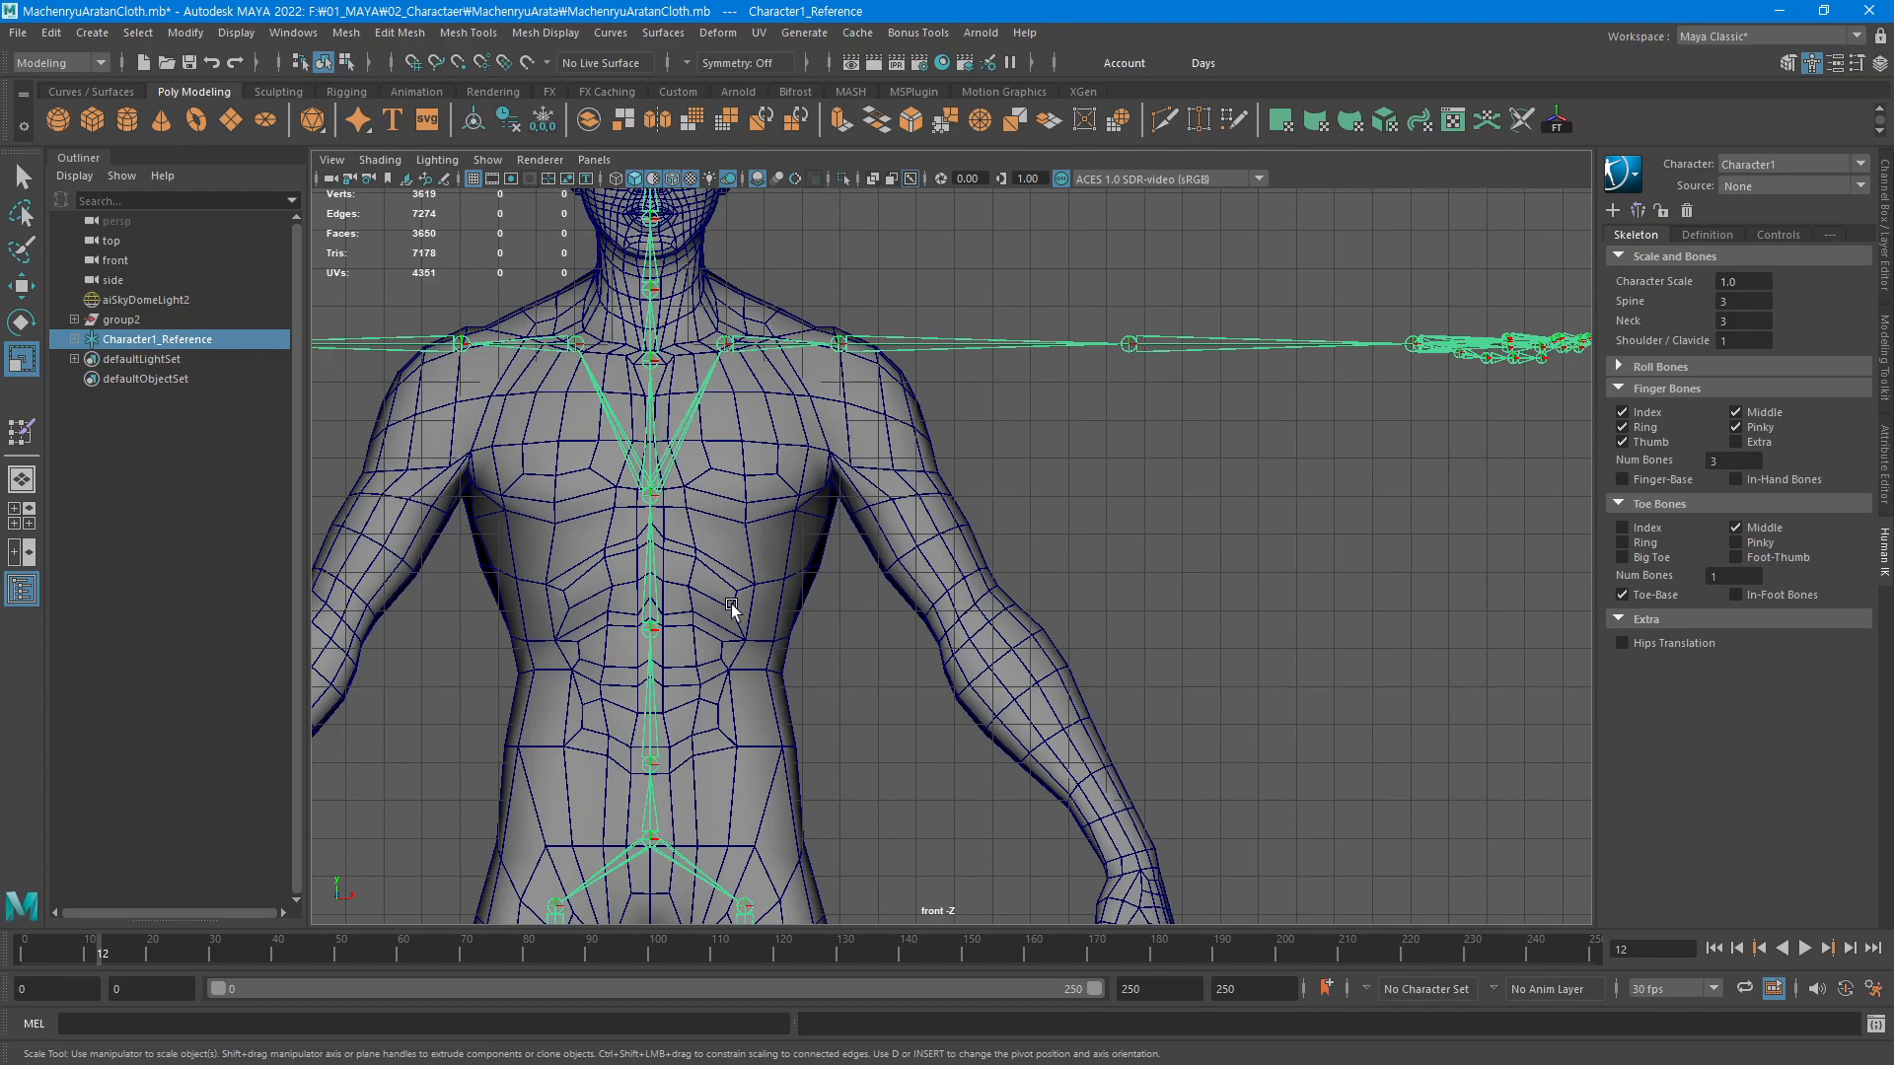
{"action": "middle_click_drag", "start_coordinate": [731, 604], "coordinate": [1193, 572], "text": "alt"}
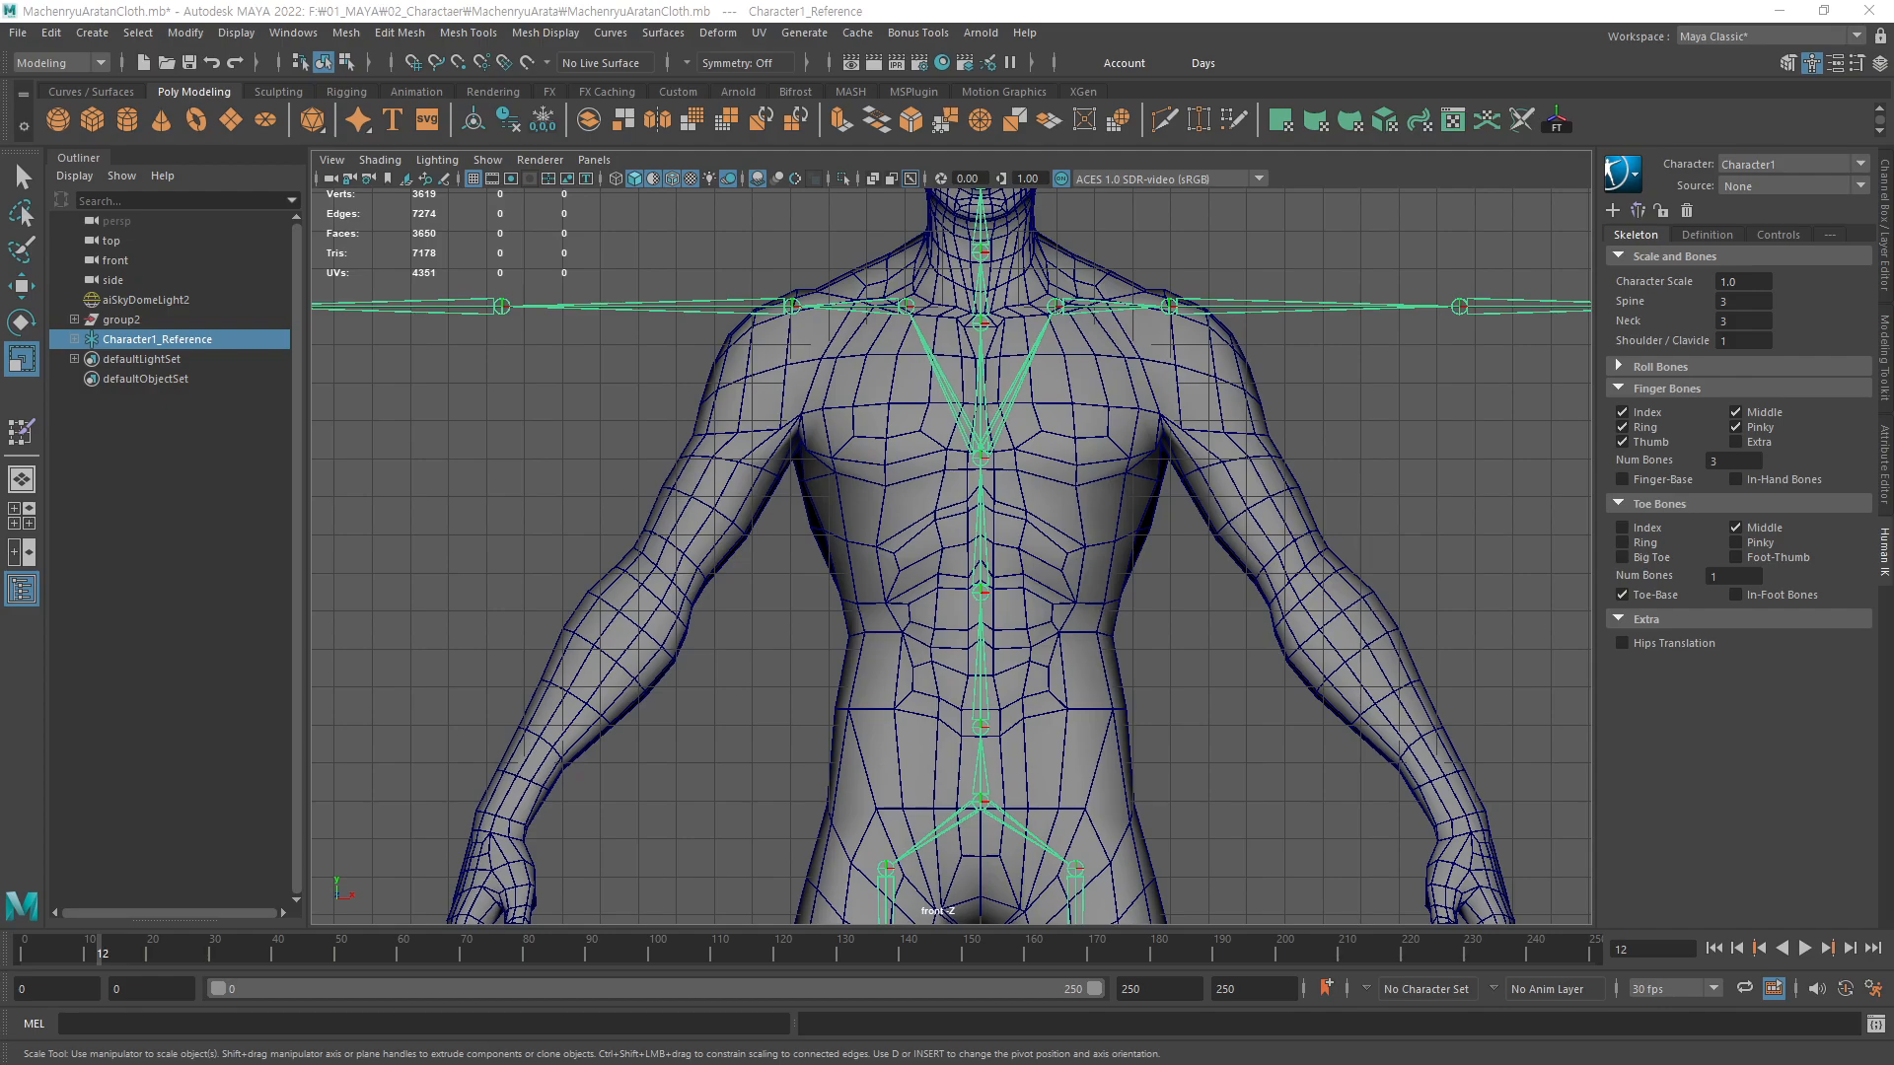
{"action": "left_click", "coordinate": [1706, 235]}
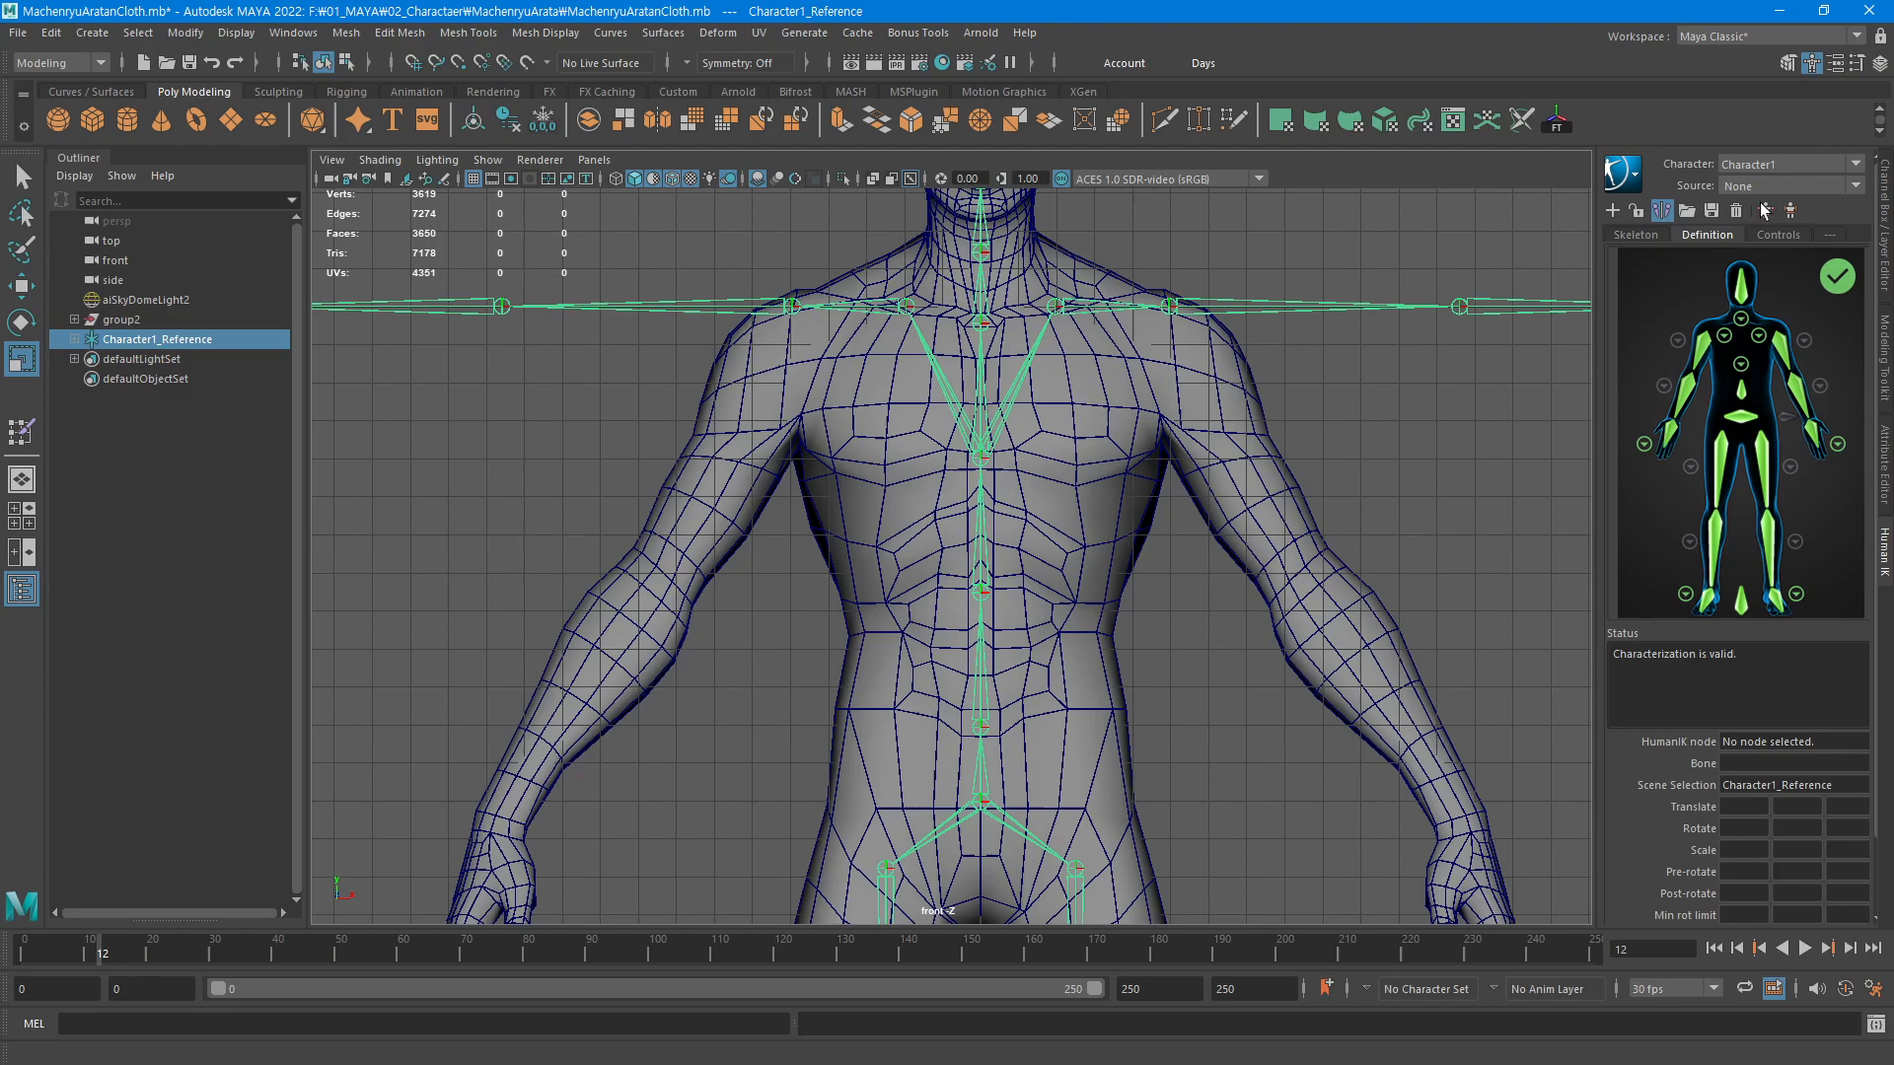
{"action": "middle_click_drag", "start_coordinate": [1158, 411], "coordinate": [1087, 461], "text": "alt"}
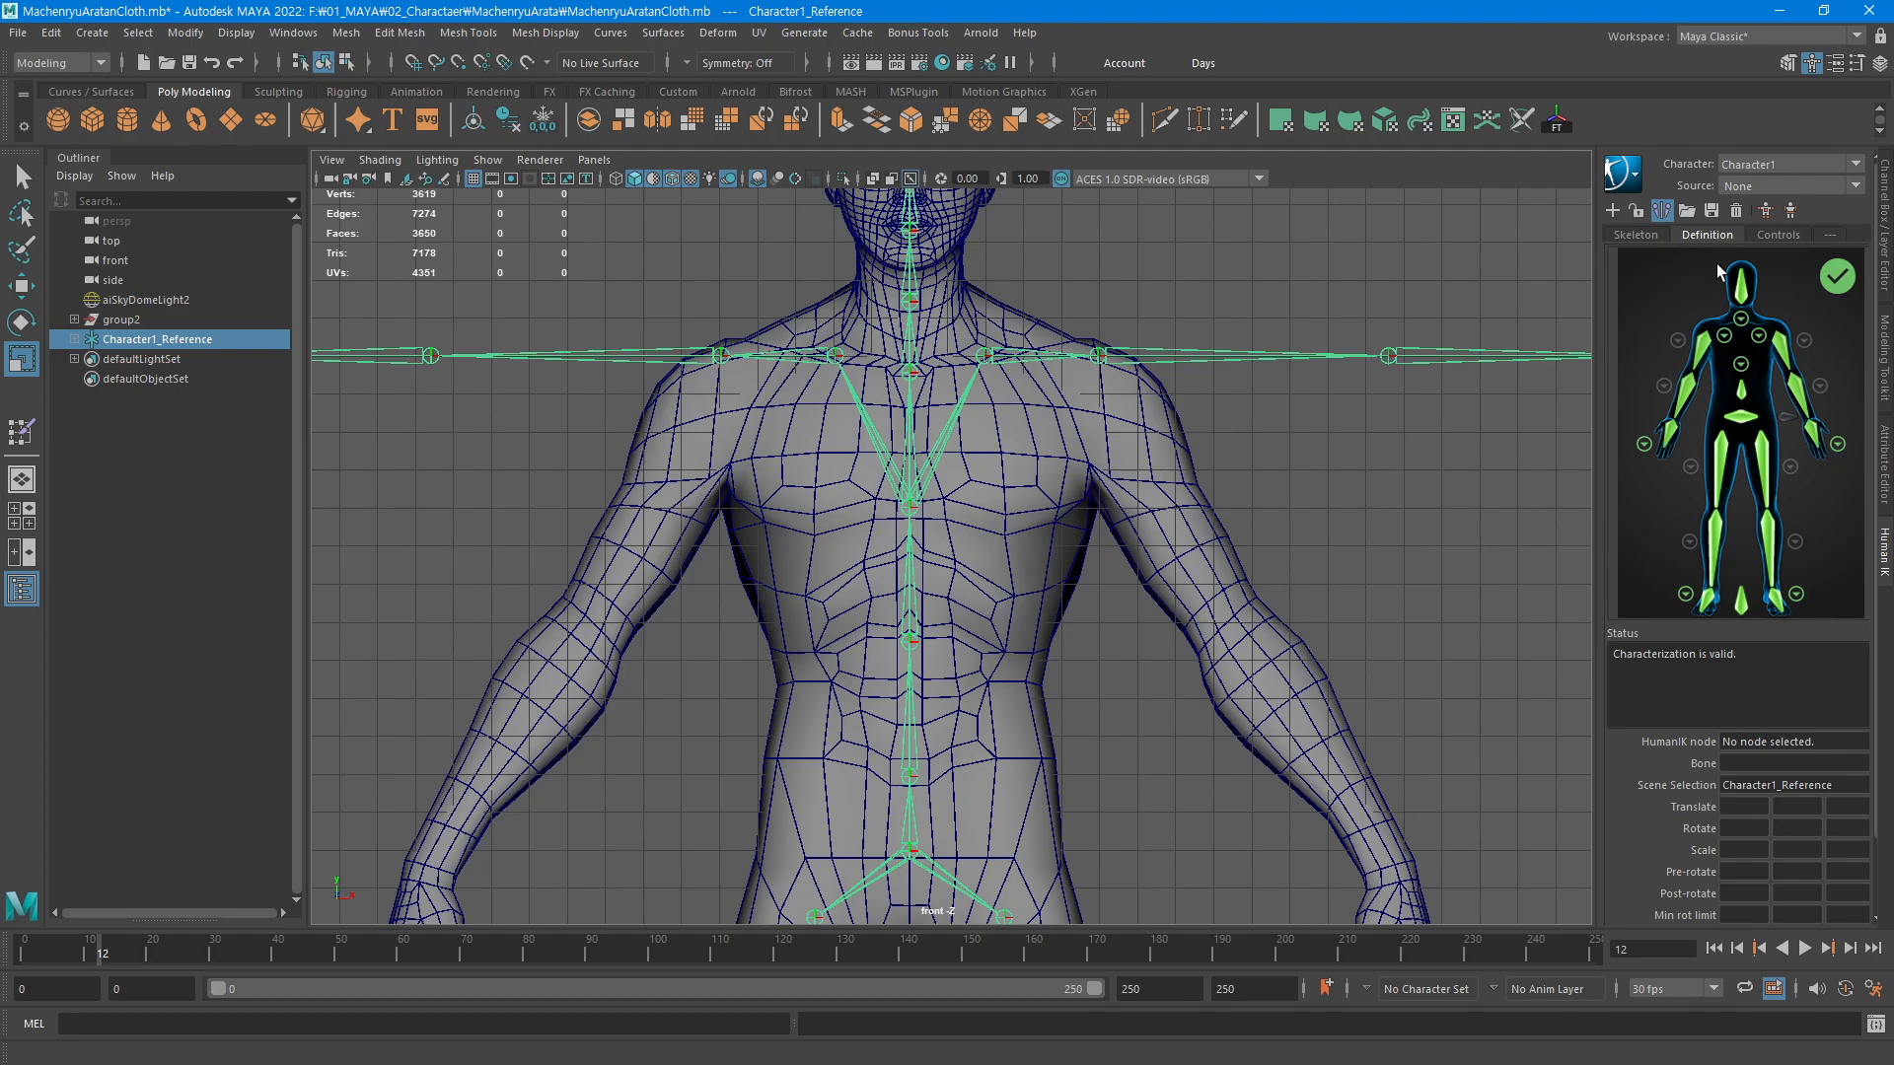
Examine how the skeleton's spine, hips, legs and feet line up with the body mesh in the front and side views
{"action": "middle_click_drag", "start_coordinate": [1081, 560], "coordinate": [1069, 488], "text": "alt"}
{"action": "middle_click_drag", "start_coordinate": [1109, 702], "coordinate": [1222, 335], "text": "alt"}
{"action": "right_click_drag", "start_coordinate": [1222, 335], "coordinate": [1365, 348], "text": "alt"}
{"action": "middle_click_drag", "start_coordinate": [1366, 349], "coordinate": [1411, 582], "text": "alt"}
{"action": "middle_click_drag", "start_coordinate": [1321, 535], "coordinate": [1288, 513], "text": "alt"}
{"action": "key", "text": "space"}
{"action": "left_click_drag", "start_coordinate": [1270, 564], "coordinate": [1376, 560]}
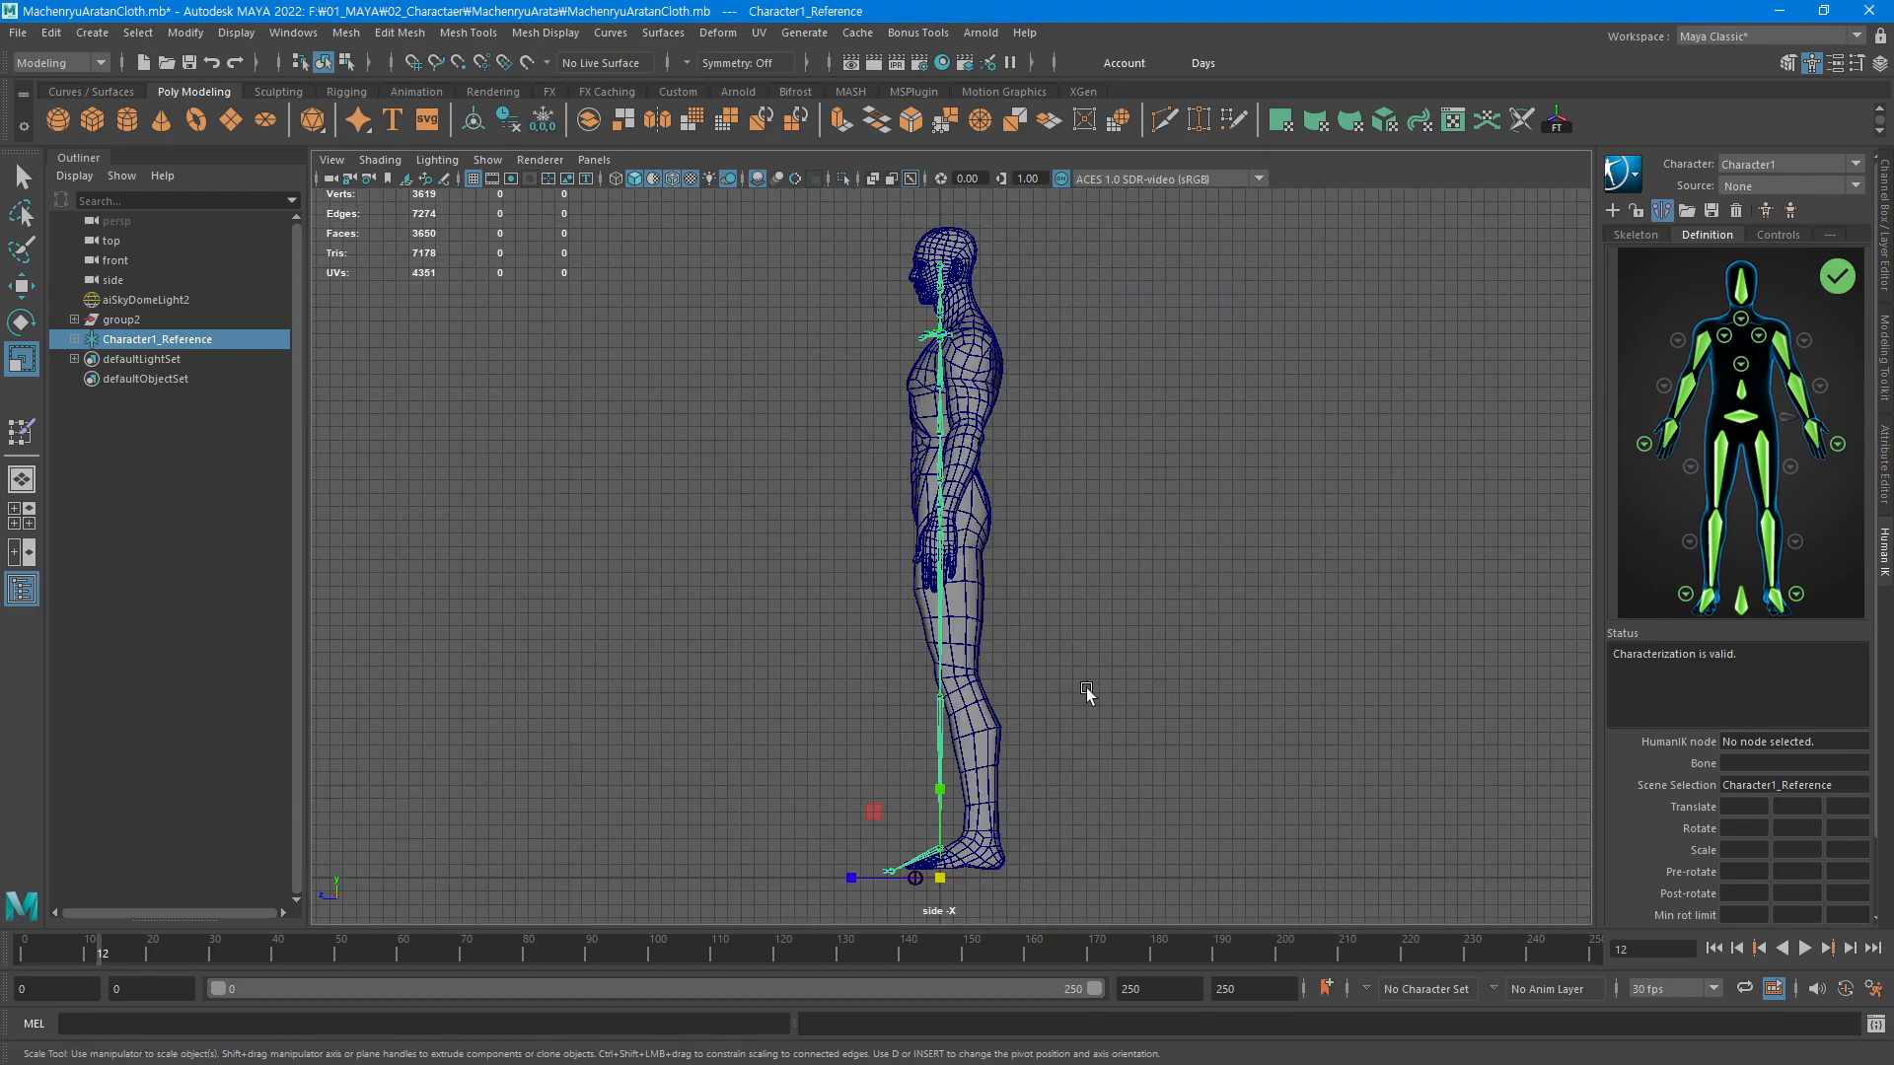
{"action": "right_click_drag", "start_coordinate": [1086, 689], "coordinate": [1756, 459], "text": "alt"}
{"action": "middle_click_drag", "start_coordinate": [878, 406], "coordinate": [953, 646], "text": "alt"}
{"action": "right_click_drag", "start_coordinate": [953, 646], "coordinate": [1293, 542], "text": "alt"}
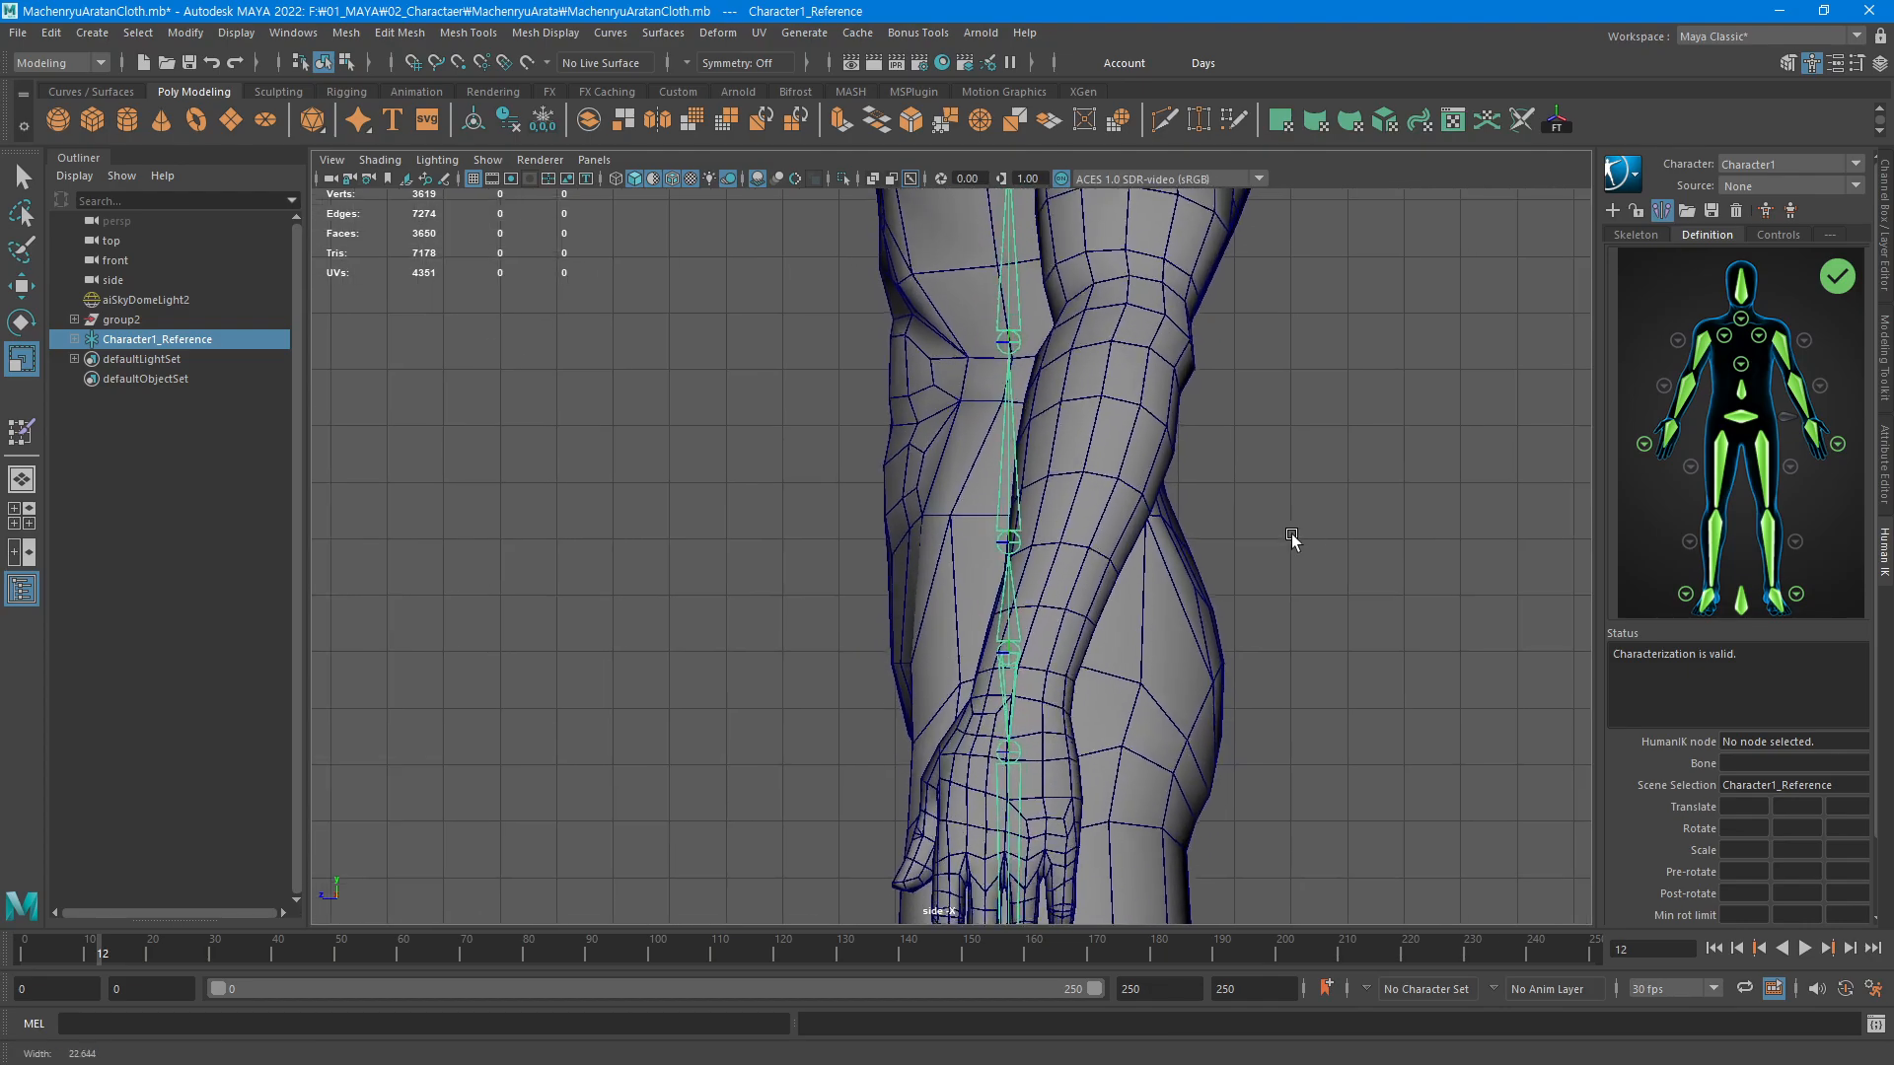
{"action": "middle_click_drag", "start_coordinate": [1150, 677], "coordinate": [1108, 482], "text": "alt"}
{"action": "right_click_drag", "start_coordinate": [1107, 482], "coordinate": [501, 699], "text": "alt"}
{"action": "right_click_drag", "start_coordinate": [1184, 681], "coordinate": [641, 730], "text": "alt"}
{"action": "middle_click_drag", "start_coordinate": [1263, 779], "coordinate": [1258, 326], "text": "alt"}
{"action": "middle_click_drag", "start_coordinate": [1117, 566], "coordinate": [1113, 566], "text": "alt"}
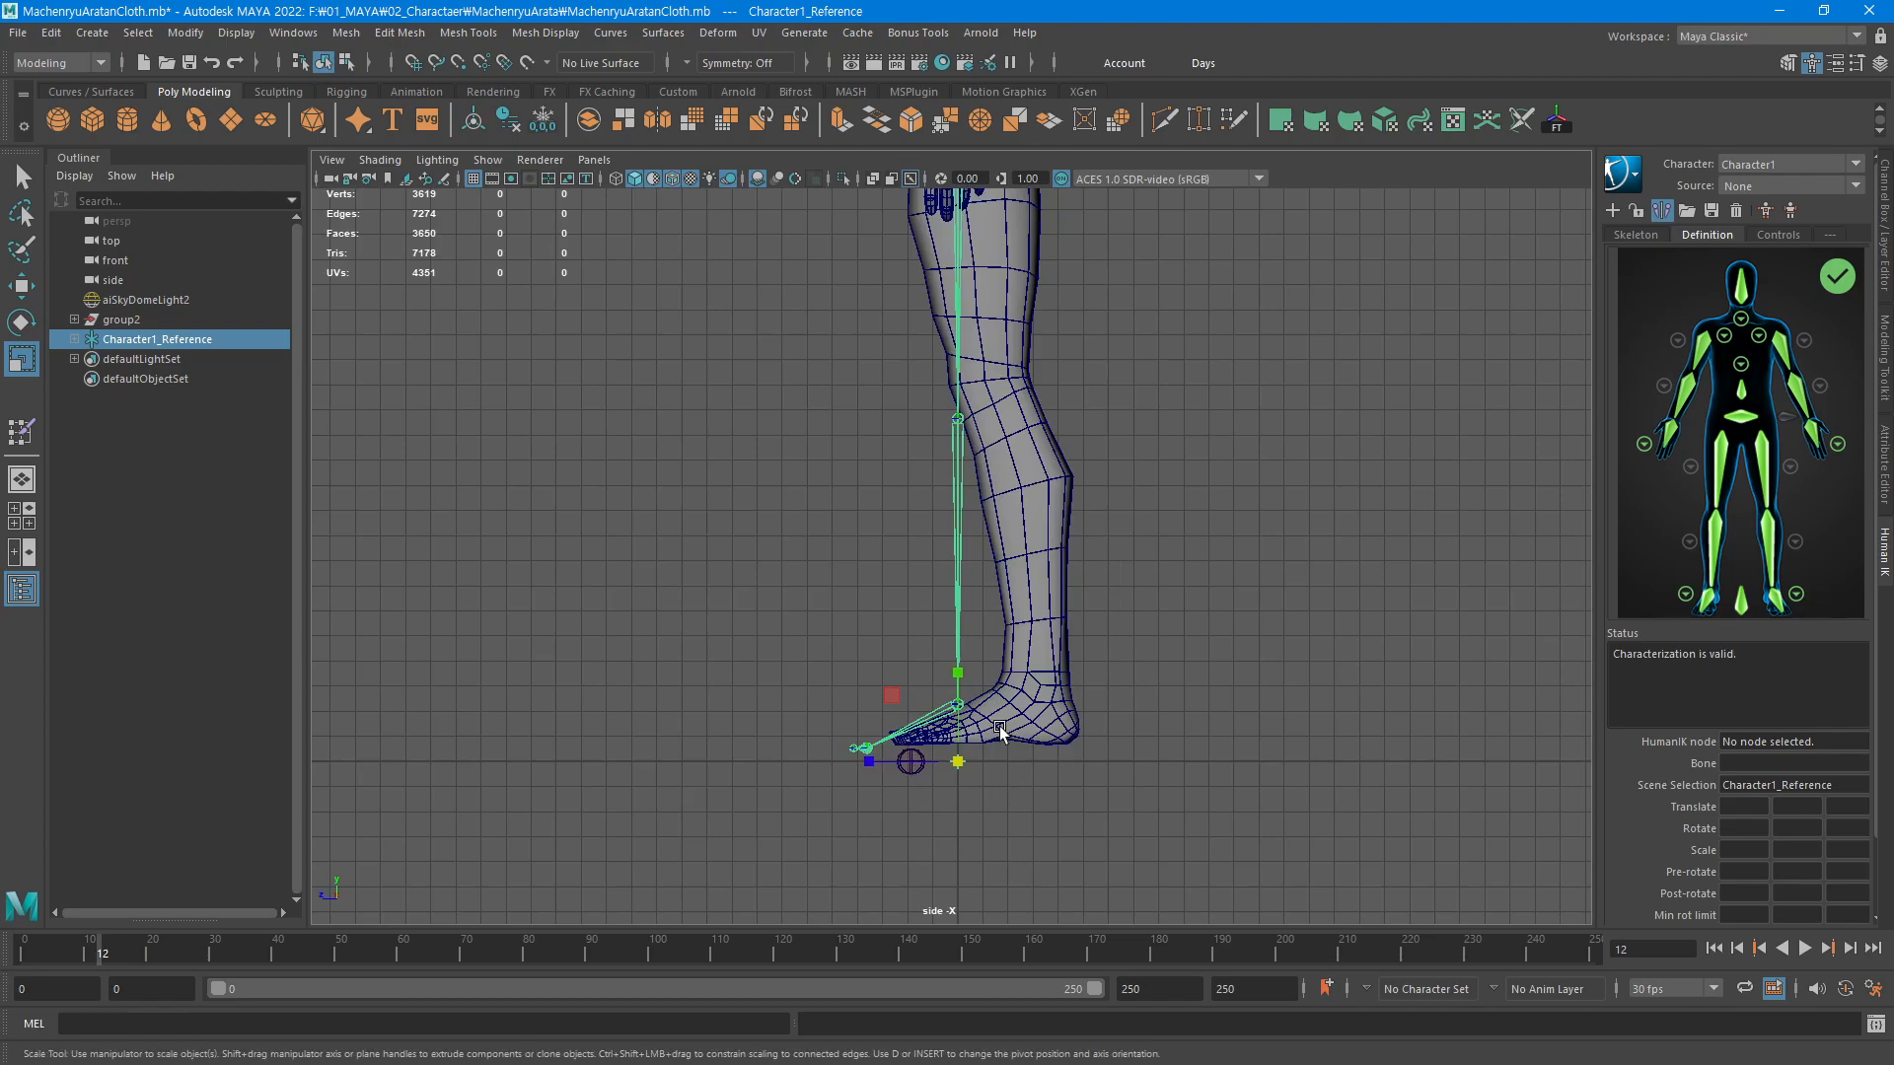
Try moving the whole skeleton backward in the side view to align it with the feet, and undo the move
{"action": "key", "text": "w"}
{"action": "left_click_drag", "start_coordinate": [927, 766], "coordinate": [1162, 768]}
{"action": "key", "text": "ctrl+z"}
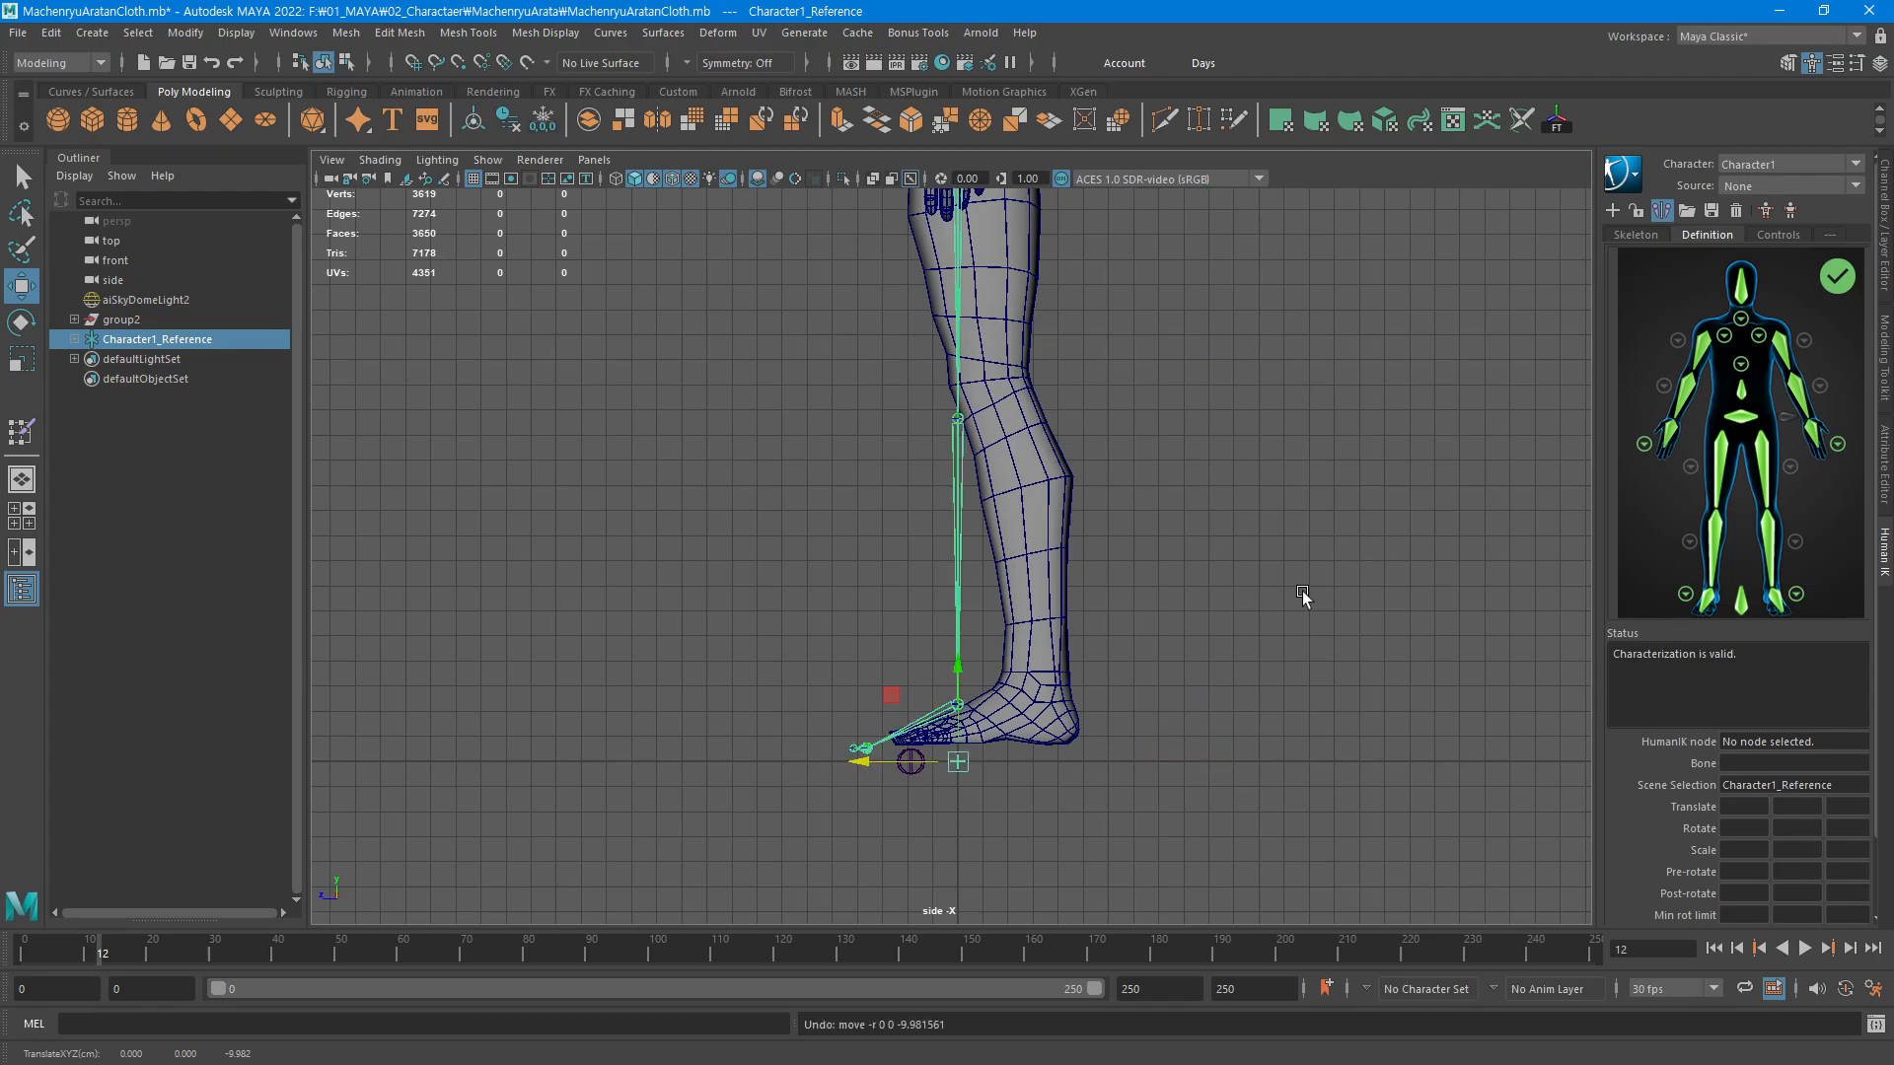
In the side view, move the hips joint back into the pelvis and shift the Spine joint slightly forward
{"action": "middle_click_drag", "start_coordinate": [1061, 411], "coordinate": [1065, 878], "text": "alt"}
{"action": "right_click_drag", "start_coordinate": [1253, 484], "coordinate": [1568, 461], "text": "alt"}
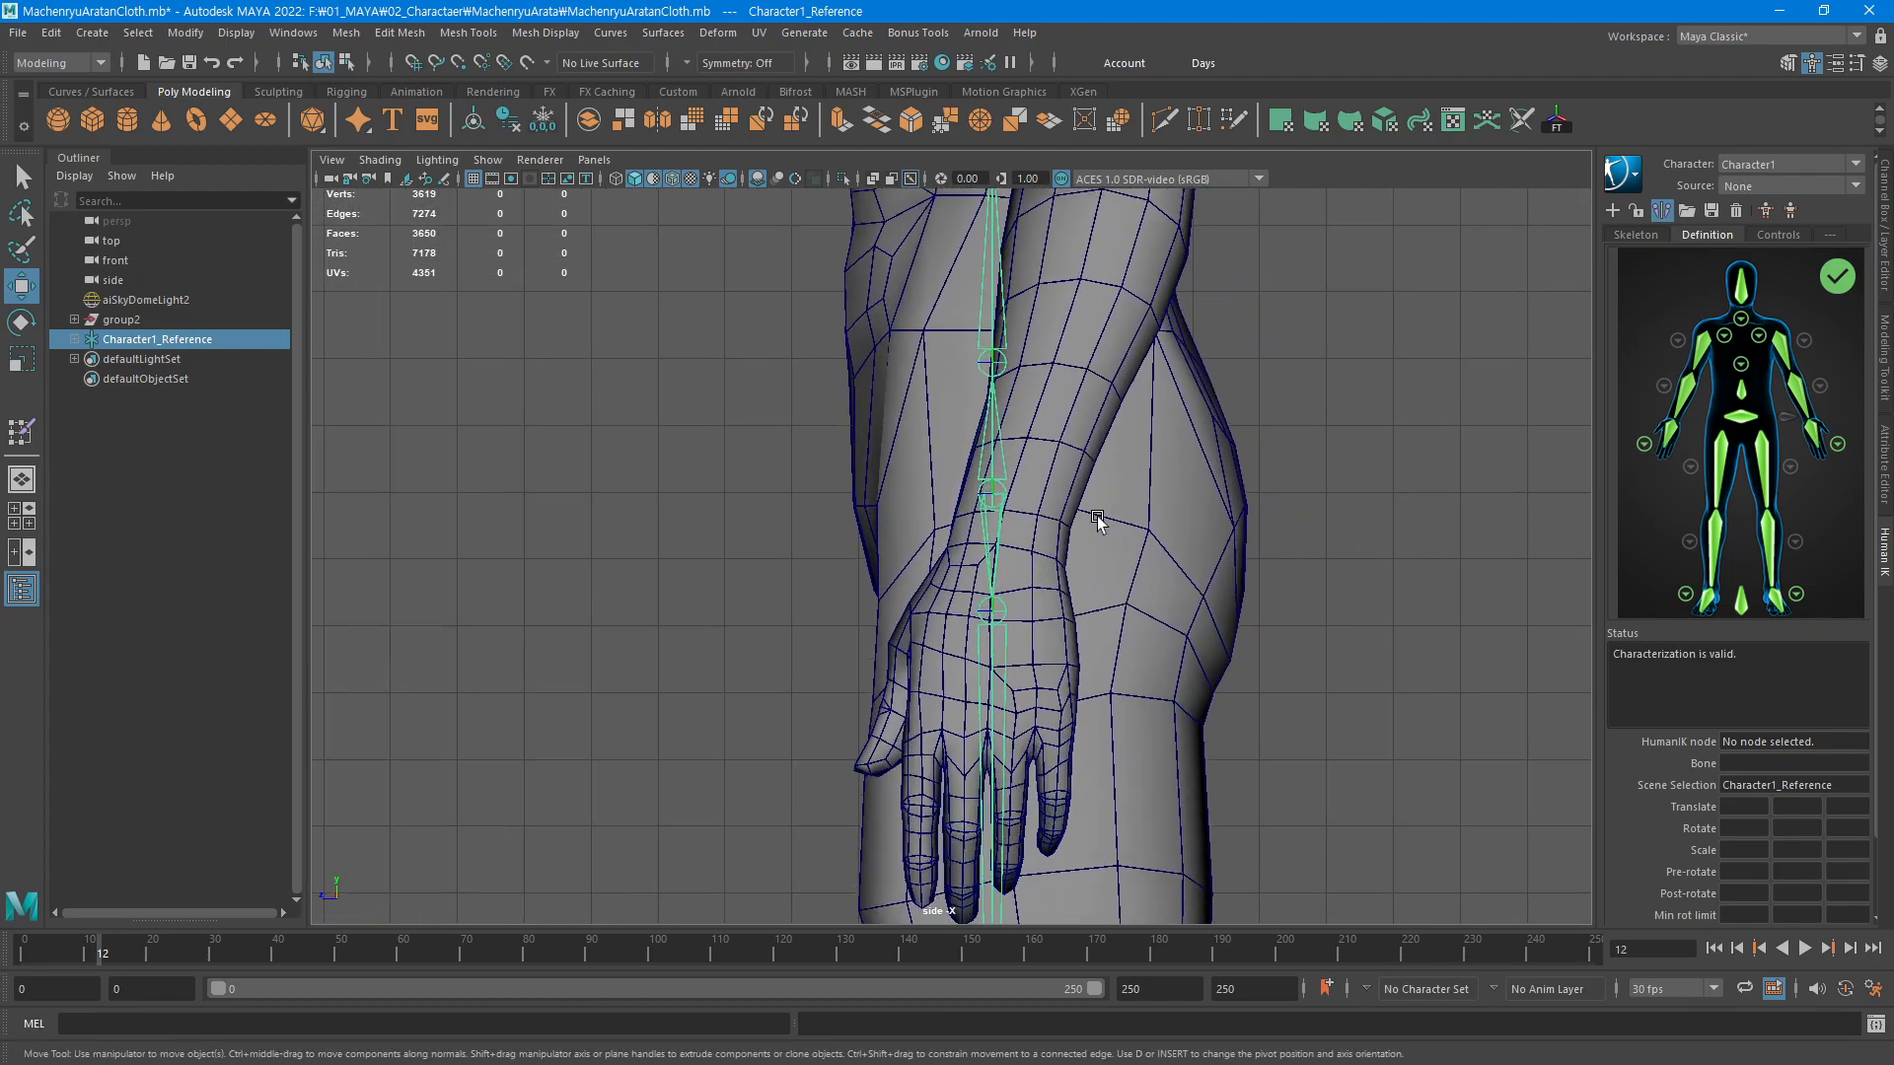
{"action": "middle_click_drag", "start_coordinate": [1097, 517], "coordinate": [1083, 548], "text": "alt"}
{"action": "left_click", "coordinate": [976, 525]}
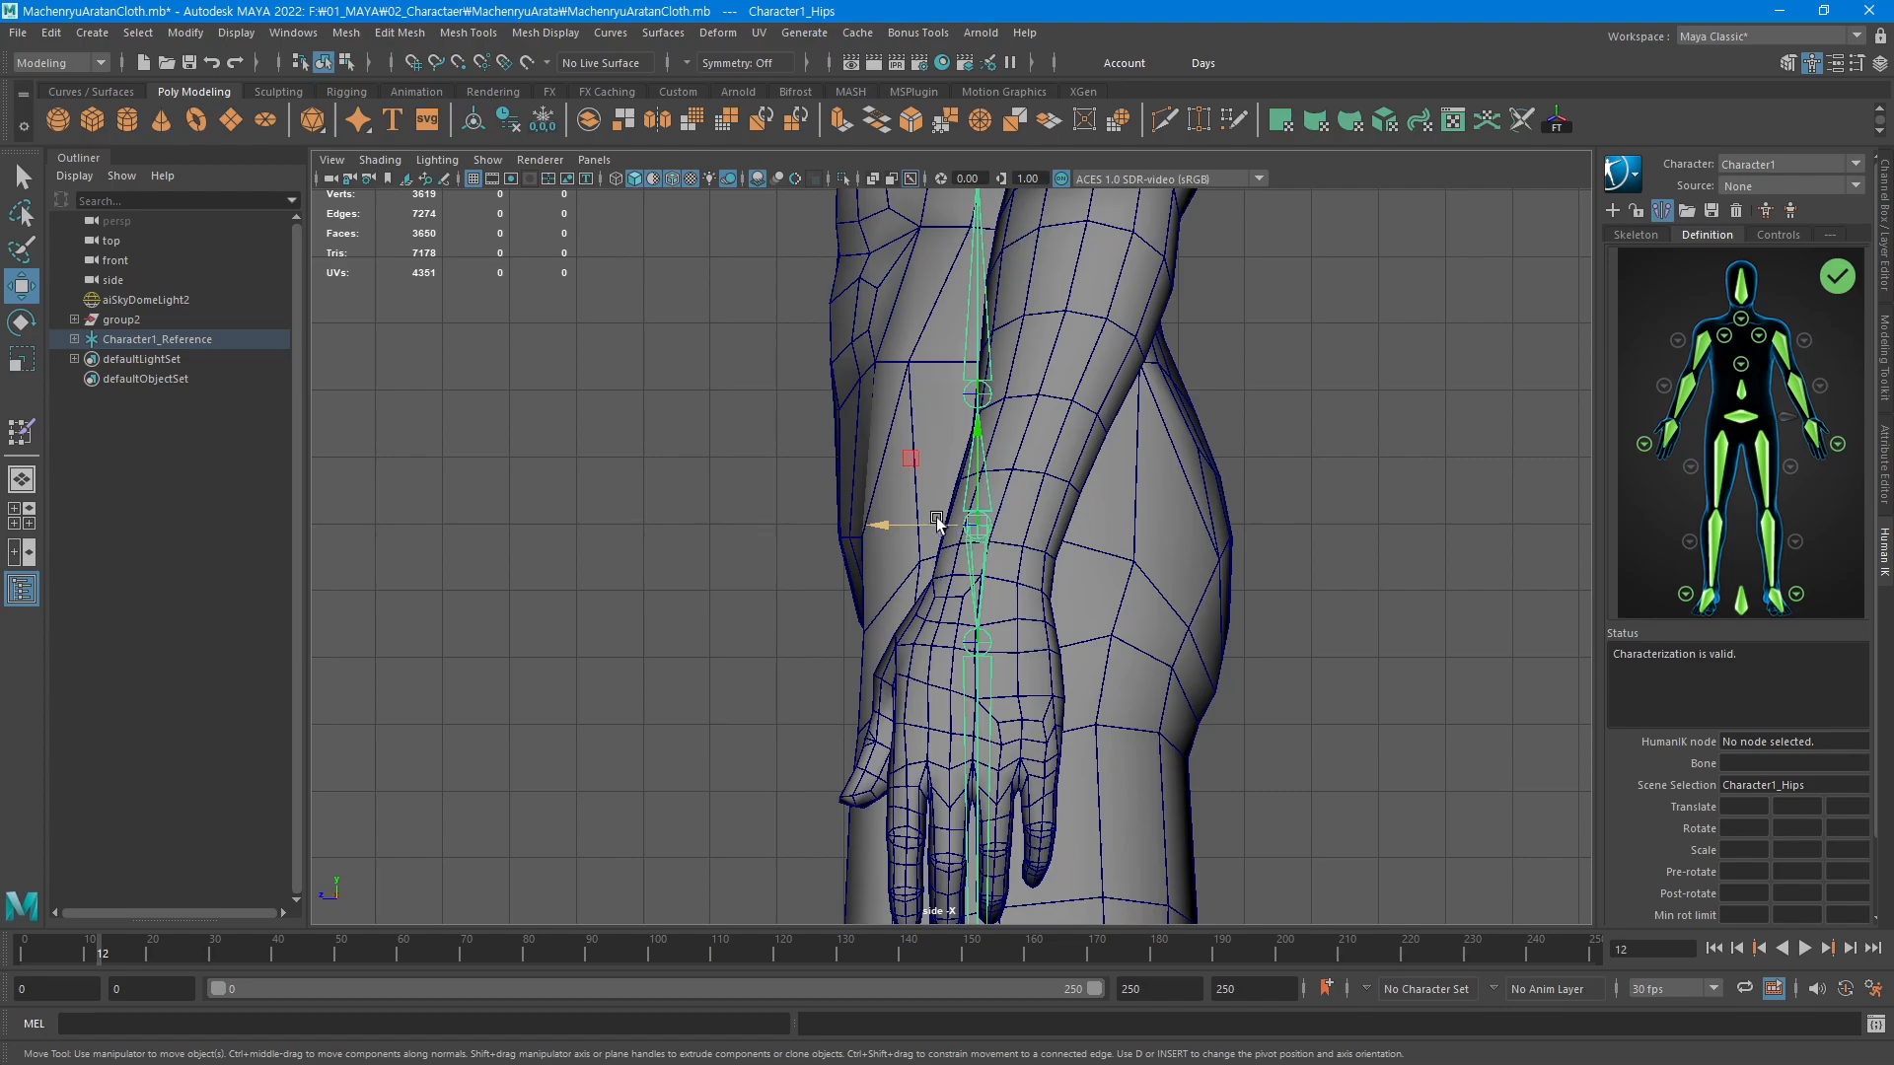
{"action": "left_click_drag", "start_coordinate": [937, 517], "coordinate": [1049, 568]}
{"action": "middle_click_drag", "start_coordinate": [1271, 405], "coordinate": [1264, 642], "text": "alt"}
{"action": "left_click_drag", "start_coordinate": [1121, 554], "coordinate": [1049, 574]}
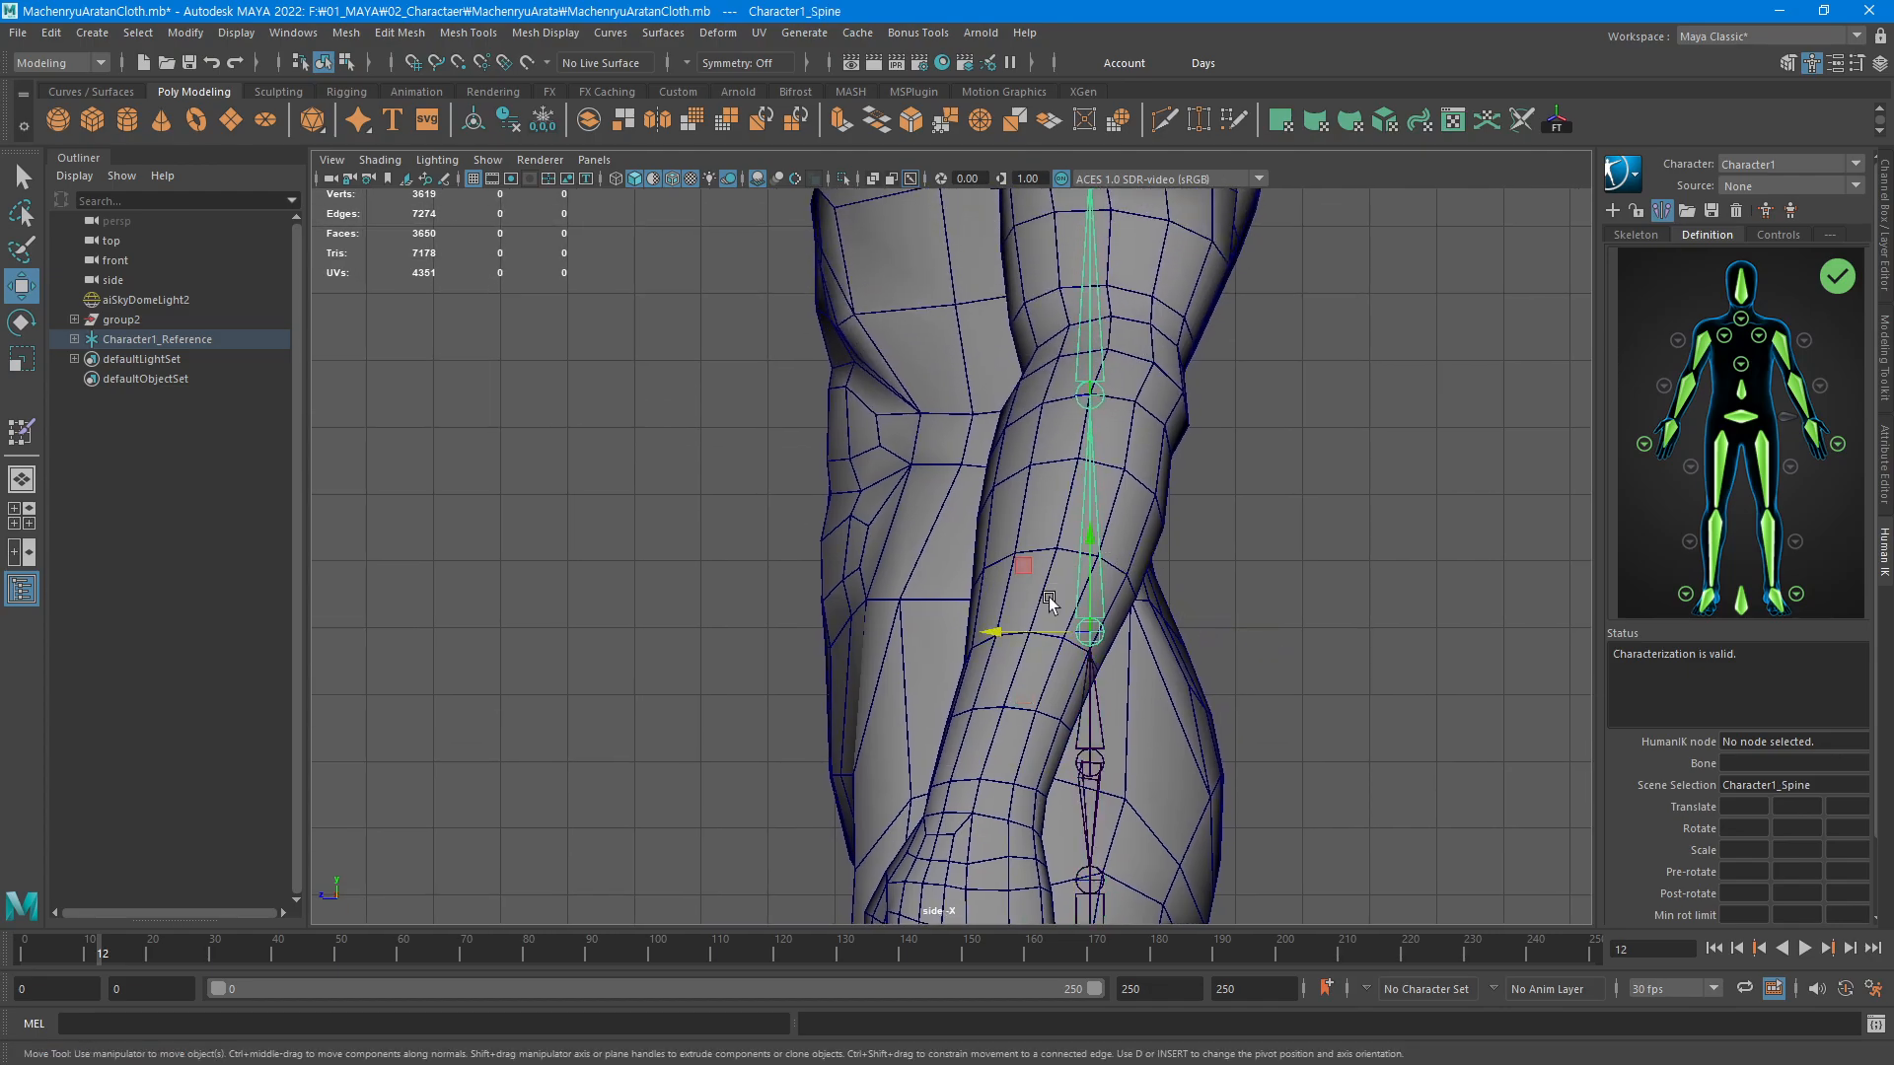
{"action": "mouse_move", "coordinate": [995, 651]}
{"action": "left_mouse_down"}
{"action": "mouse_move", "coordinate": [942, 645]}
{"action": "mouse_move", "coordinate": [963, 647]}
{"action": "left_mouse_up"}
Move the Spine1 joint back and slightly down, and adjust the Spine2 joint to follow the curve of the back
{"action": "middle_click_drag", "start_coordinate": [1134, 345], "coordinate": [1103, 600], "text": "alt"}
{"action": "left_click_drag", "start_coordinate": [1092, 539], "coordinate": [994, 603]}
{"action": "middle_click_drag", "start_coordinate": [1127, 629], "coordinate": [1131, 421], "text": "alt"}
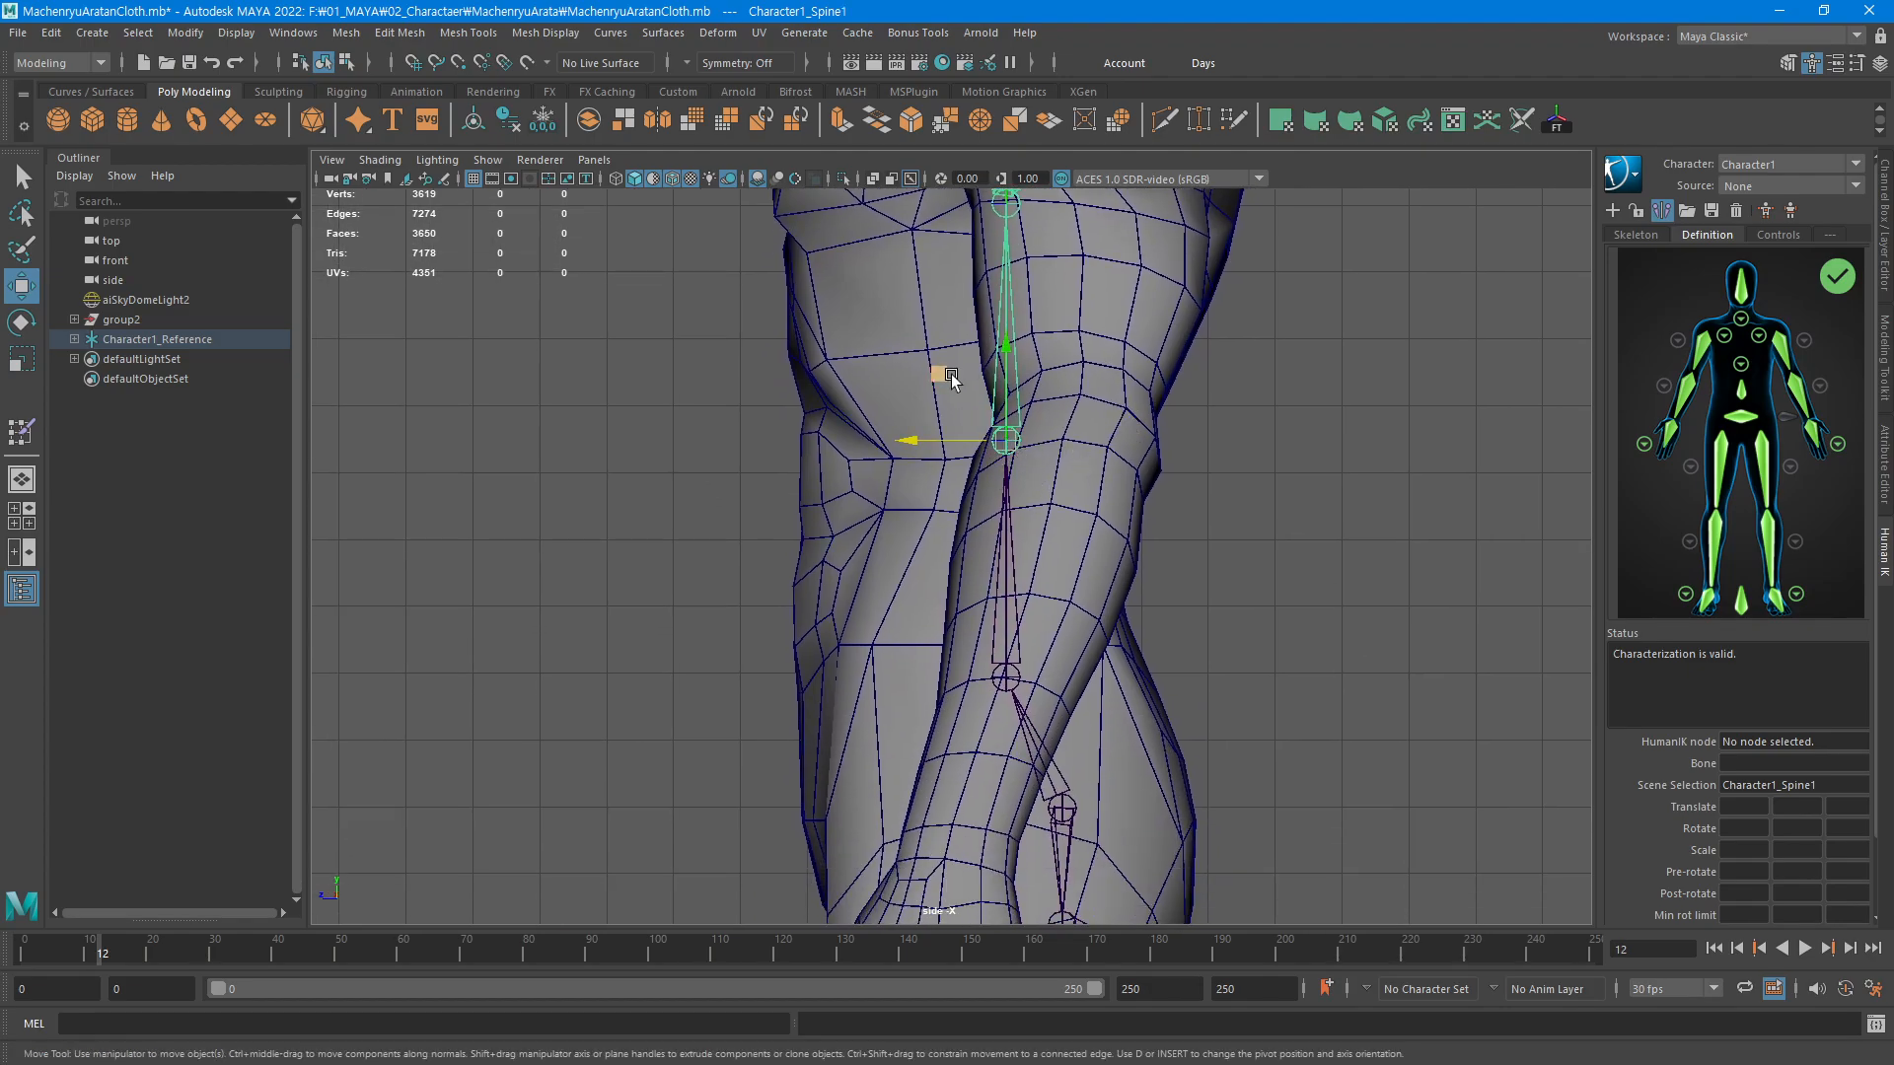
{"action": "middle_click_drag", "start_coordinate": [951, 377], "coordinate": [996, 410]}
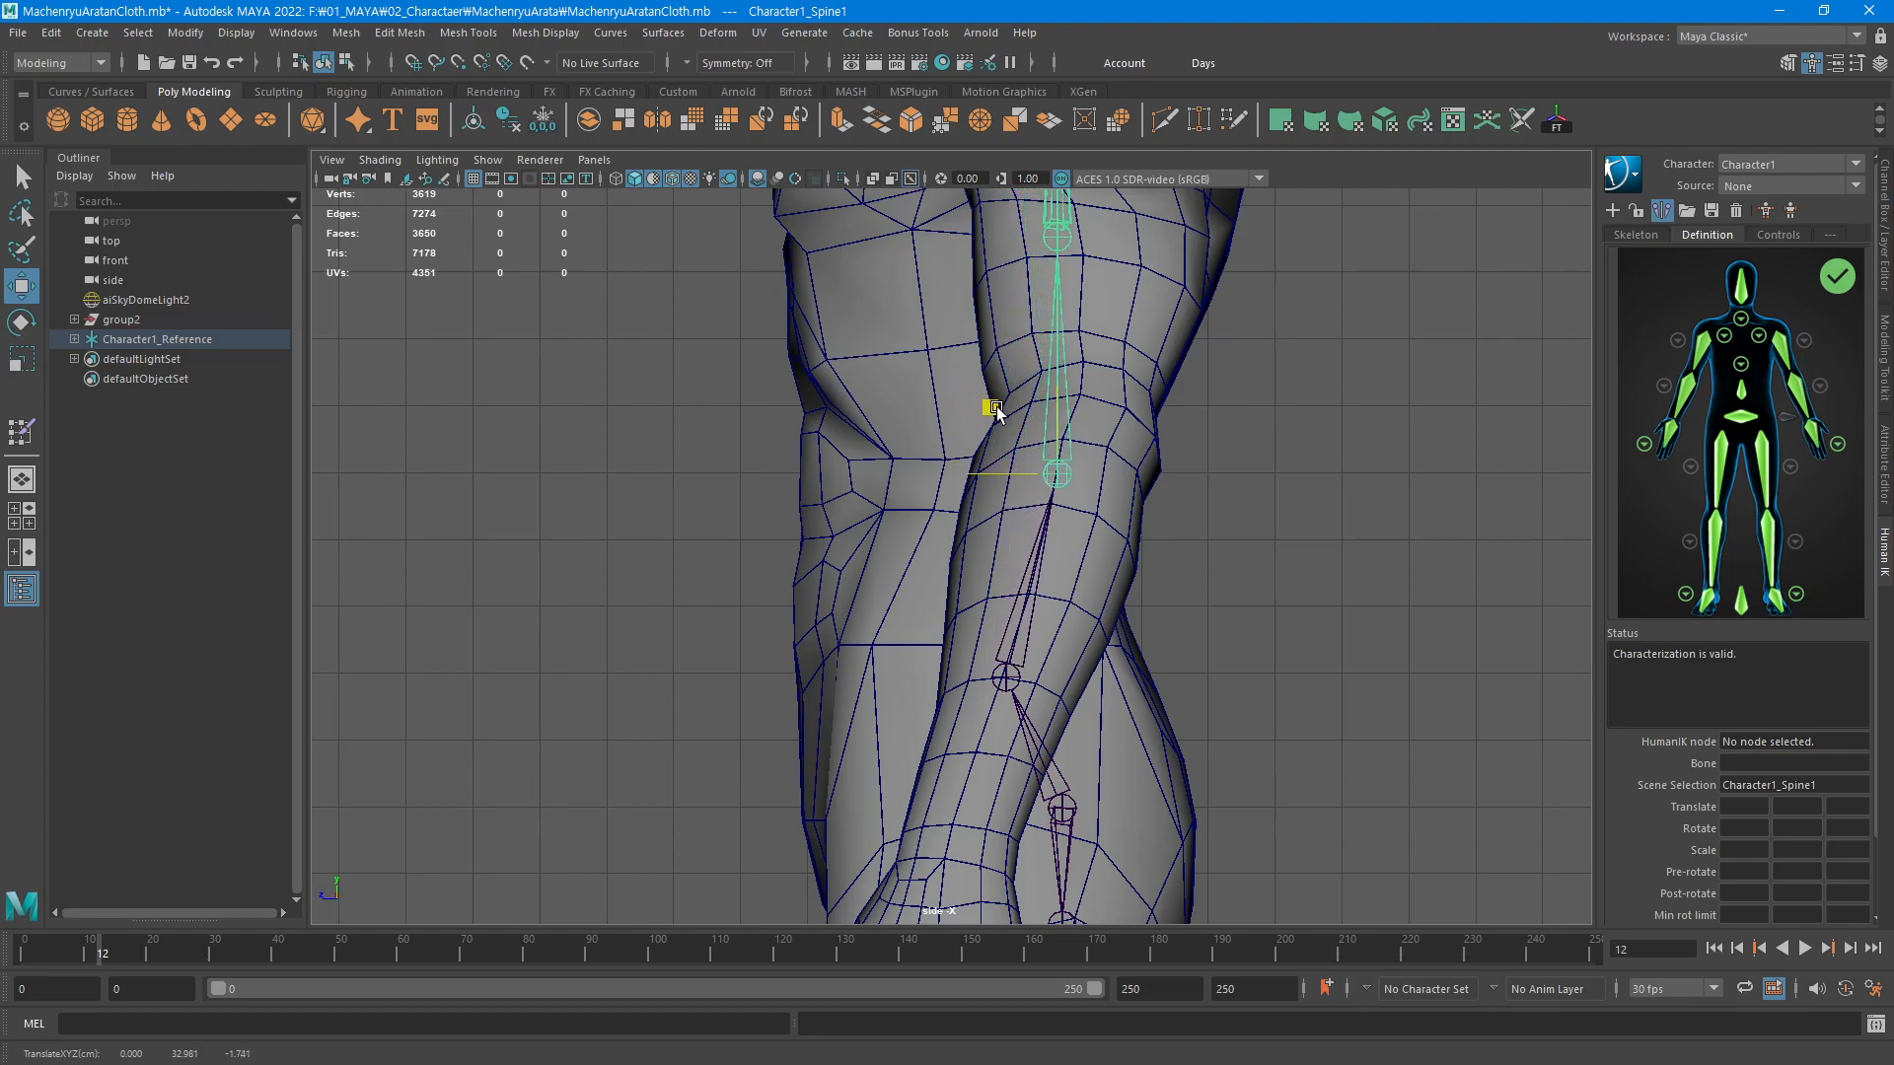
{"action": "left_click_drag", "start_coordinate": [997, 410], "coordinate": [996, 410]}
{"action": "middle_click_drag", "start_coordinate": [1183, 392], "coordinate": [1123, 609], "text": "alt"}
{"action": "left_click_drag", "start_coordinate": [1039, 415], "coordinate": [951, 462]}
Raise the Neck joint to the base of the neck and fine-tune its position near the back of the neck
{"action": "middle_click_drag", "start_coordinate": [1114, 335], "coordinate": [1153, 602], "text": "alt"}
{"action": "left_click", "coordinate": [1040, 550]}
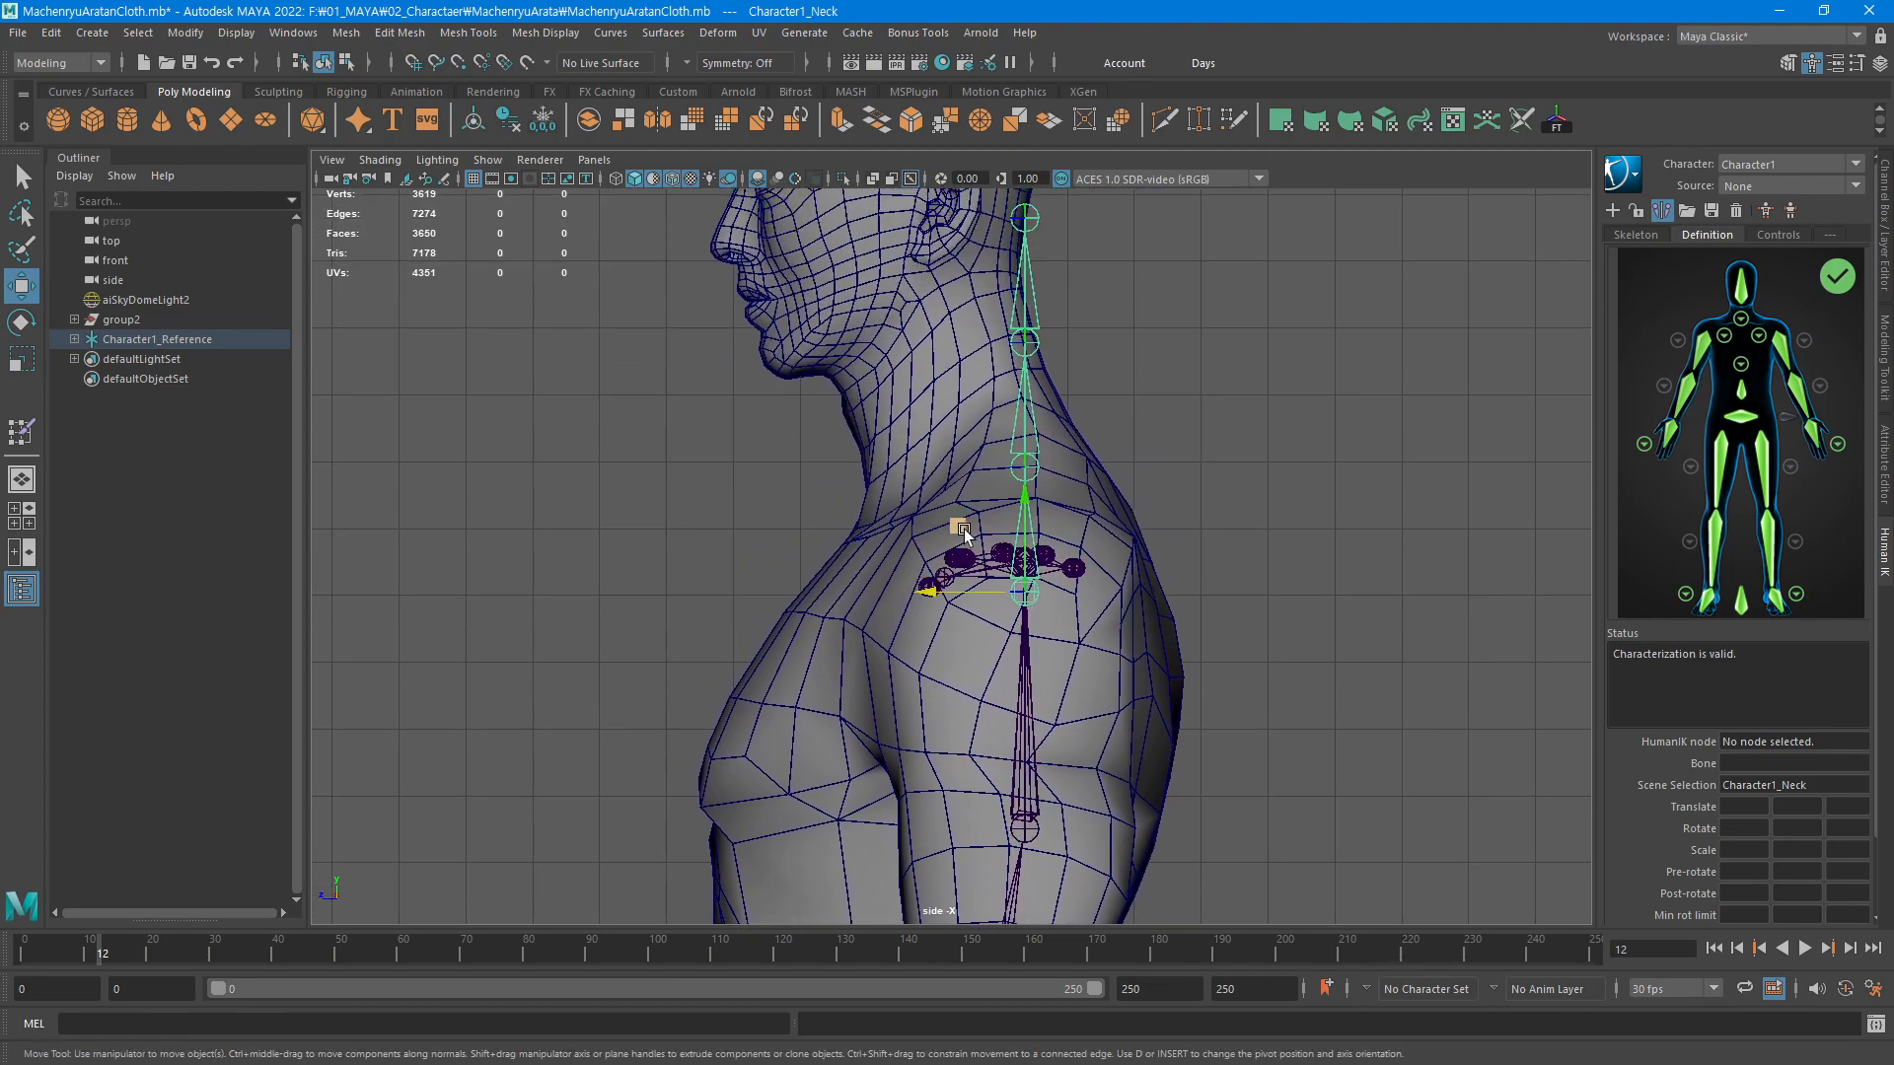
{"action": "left_click_drag", "start_coordinate": [957, 523], "coordinate": [931, 351]}
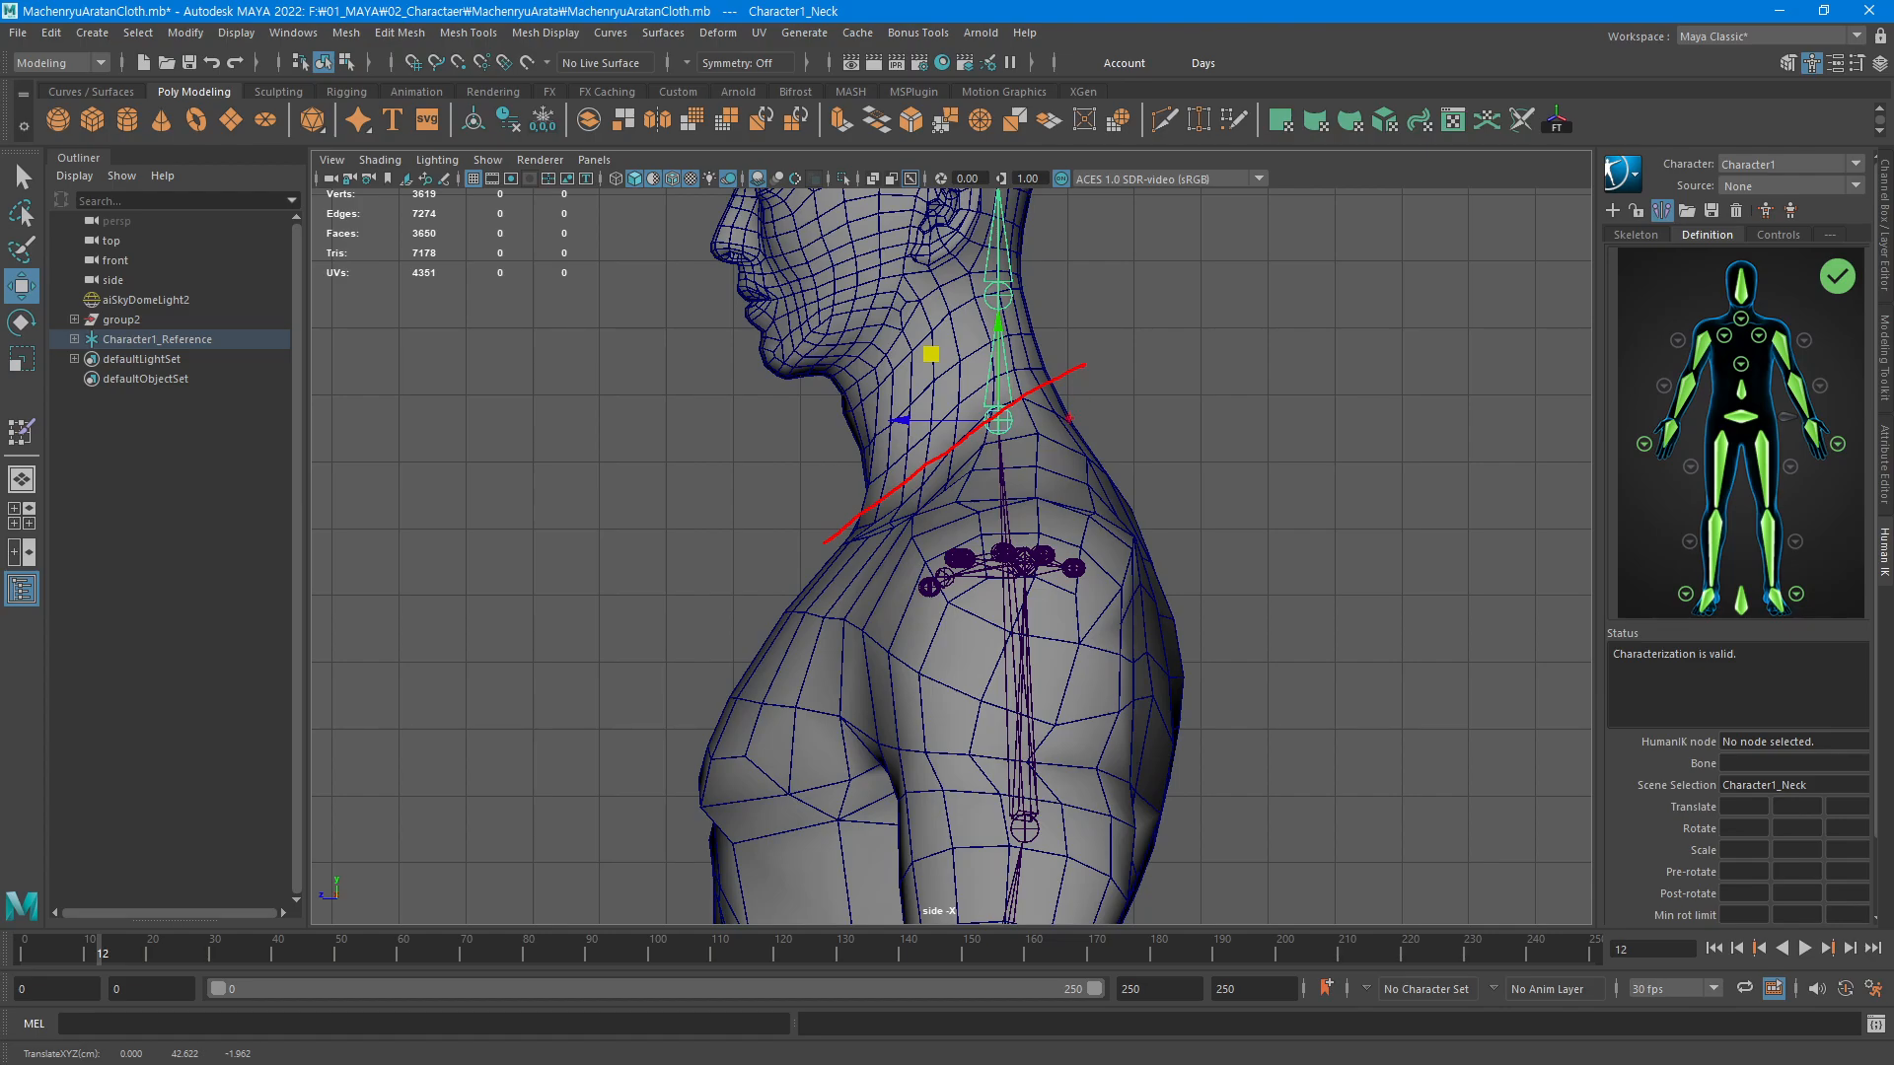
{"action": "middle_click_drag", "start_coordinate": [1082, 410], "coordinate": [1091, 473], "text": "alt"}
{"action": "left_click_drag", "start_coordinate": [943, 398], "coordinate": [956, 400]}
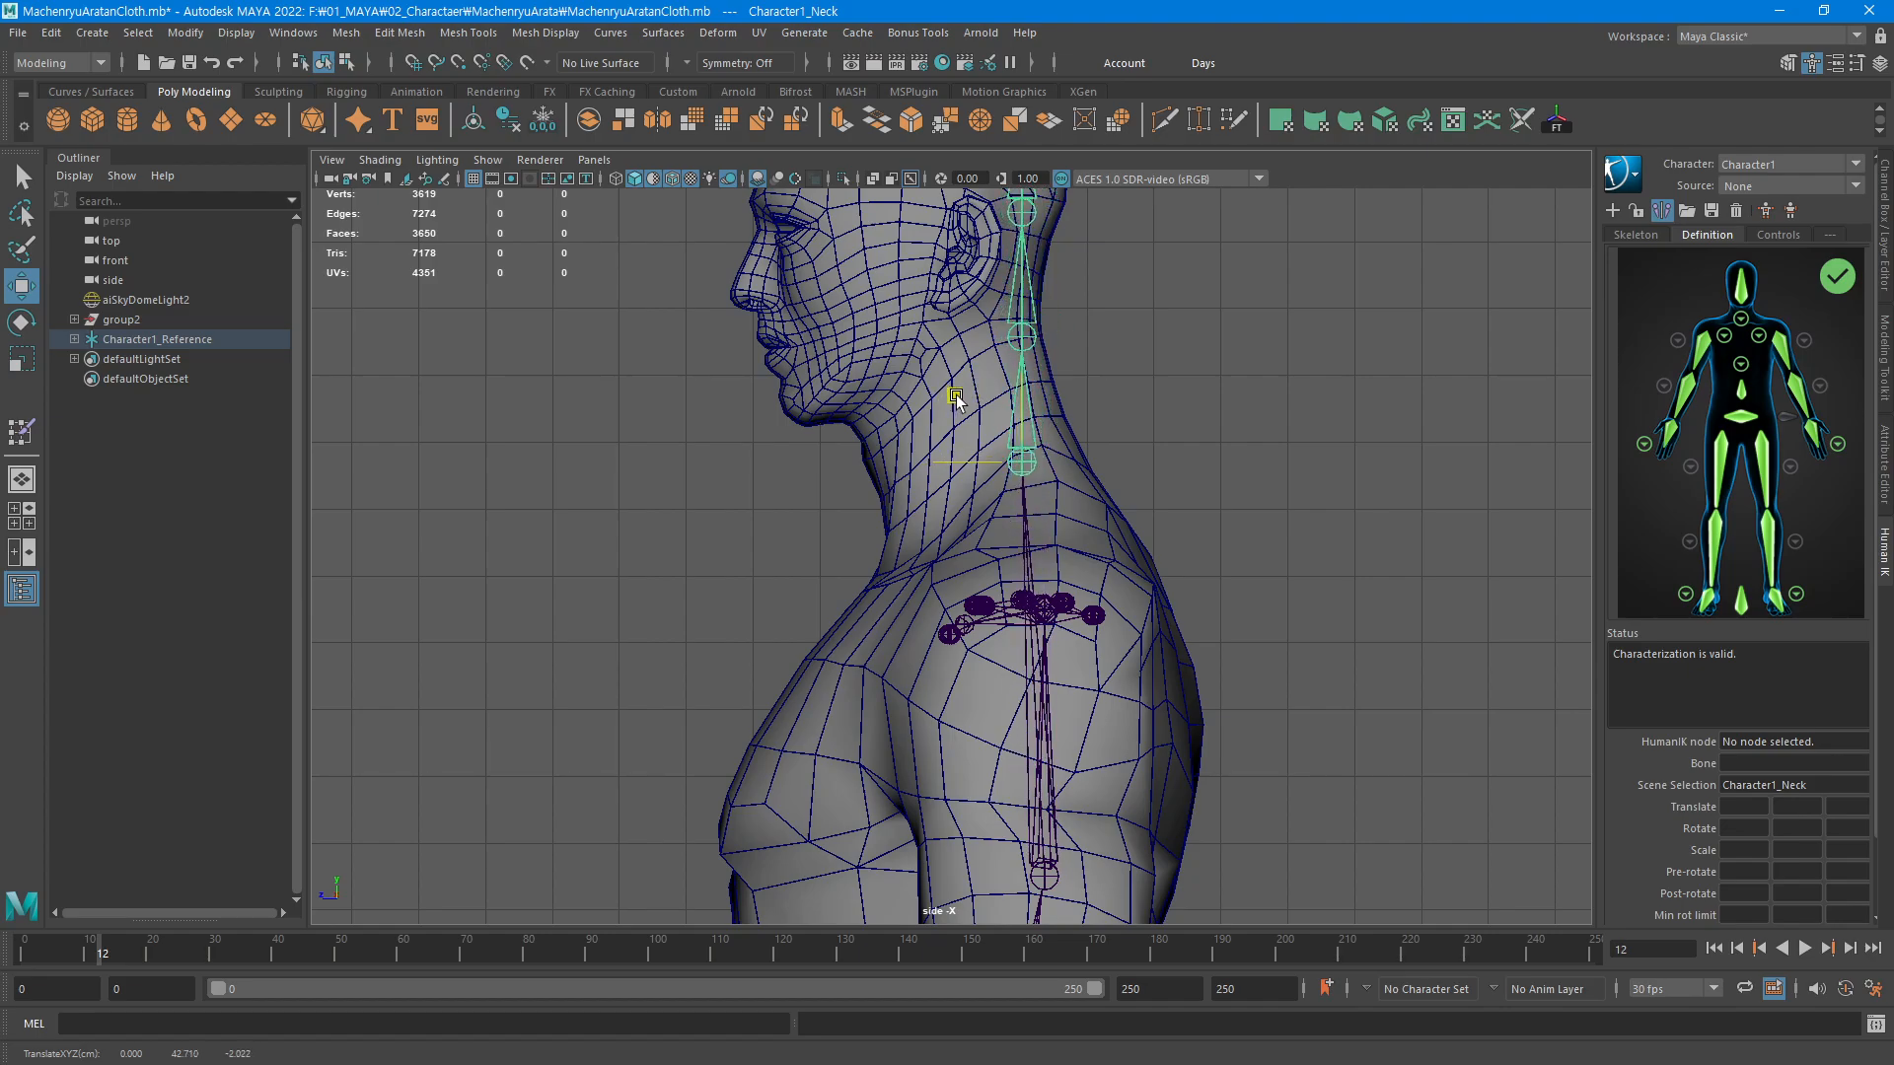
Move the Neck1 joint forward below the ear and lower the Neck2 joint slightly beside the ear
{"action": "left_click", "coordinate": [1022, 333]}
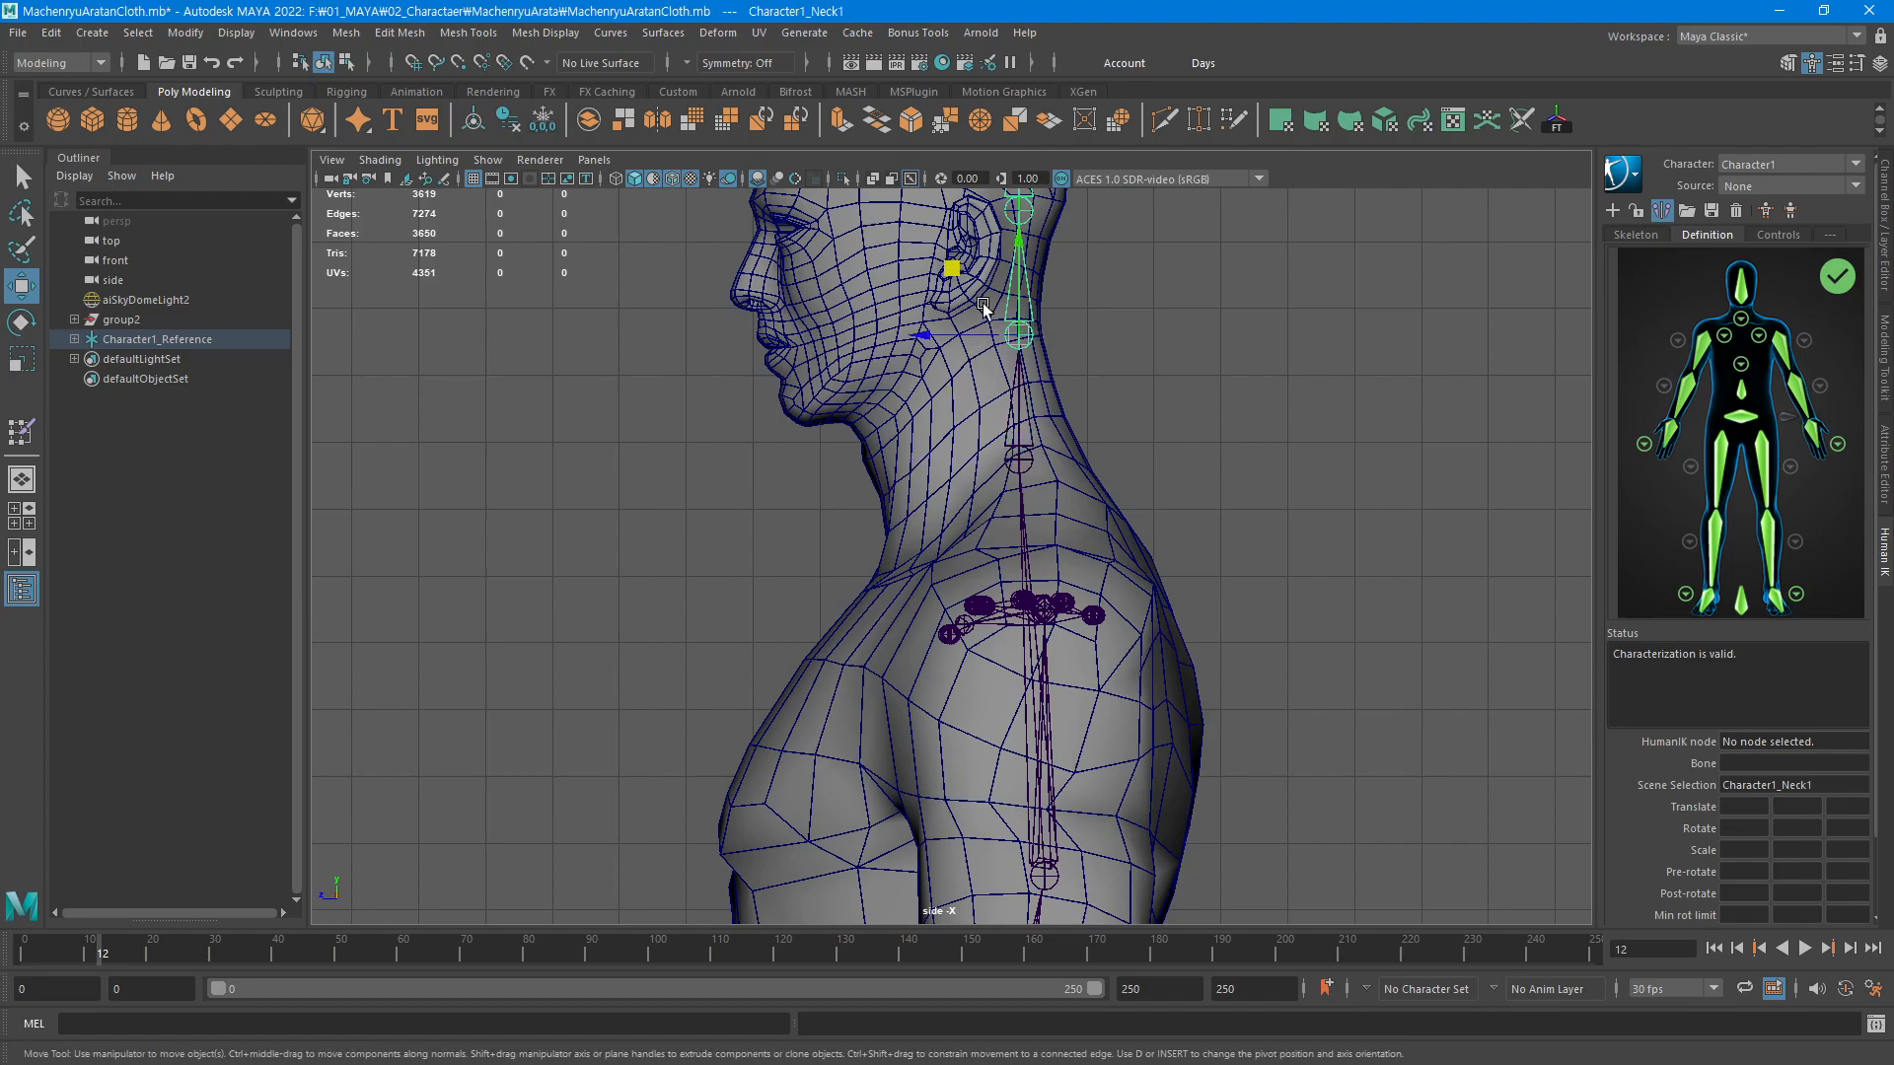
{"action": "left_click_drag", "start_coordinate": [953, 270], "coordinate": [865, 279]}
{"action": "middle_click_drag", "start_coordinate": [1019, 308], "coordinate": [1197, 478], "text": "alt"}
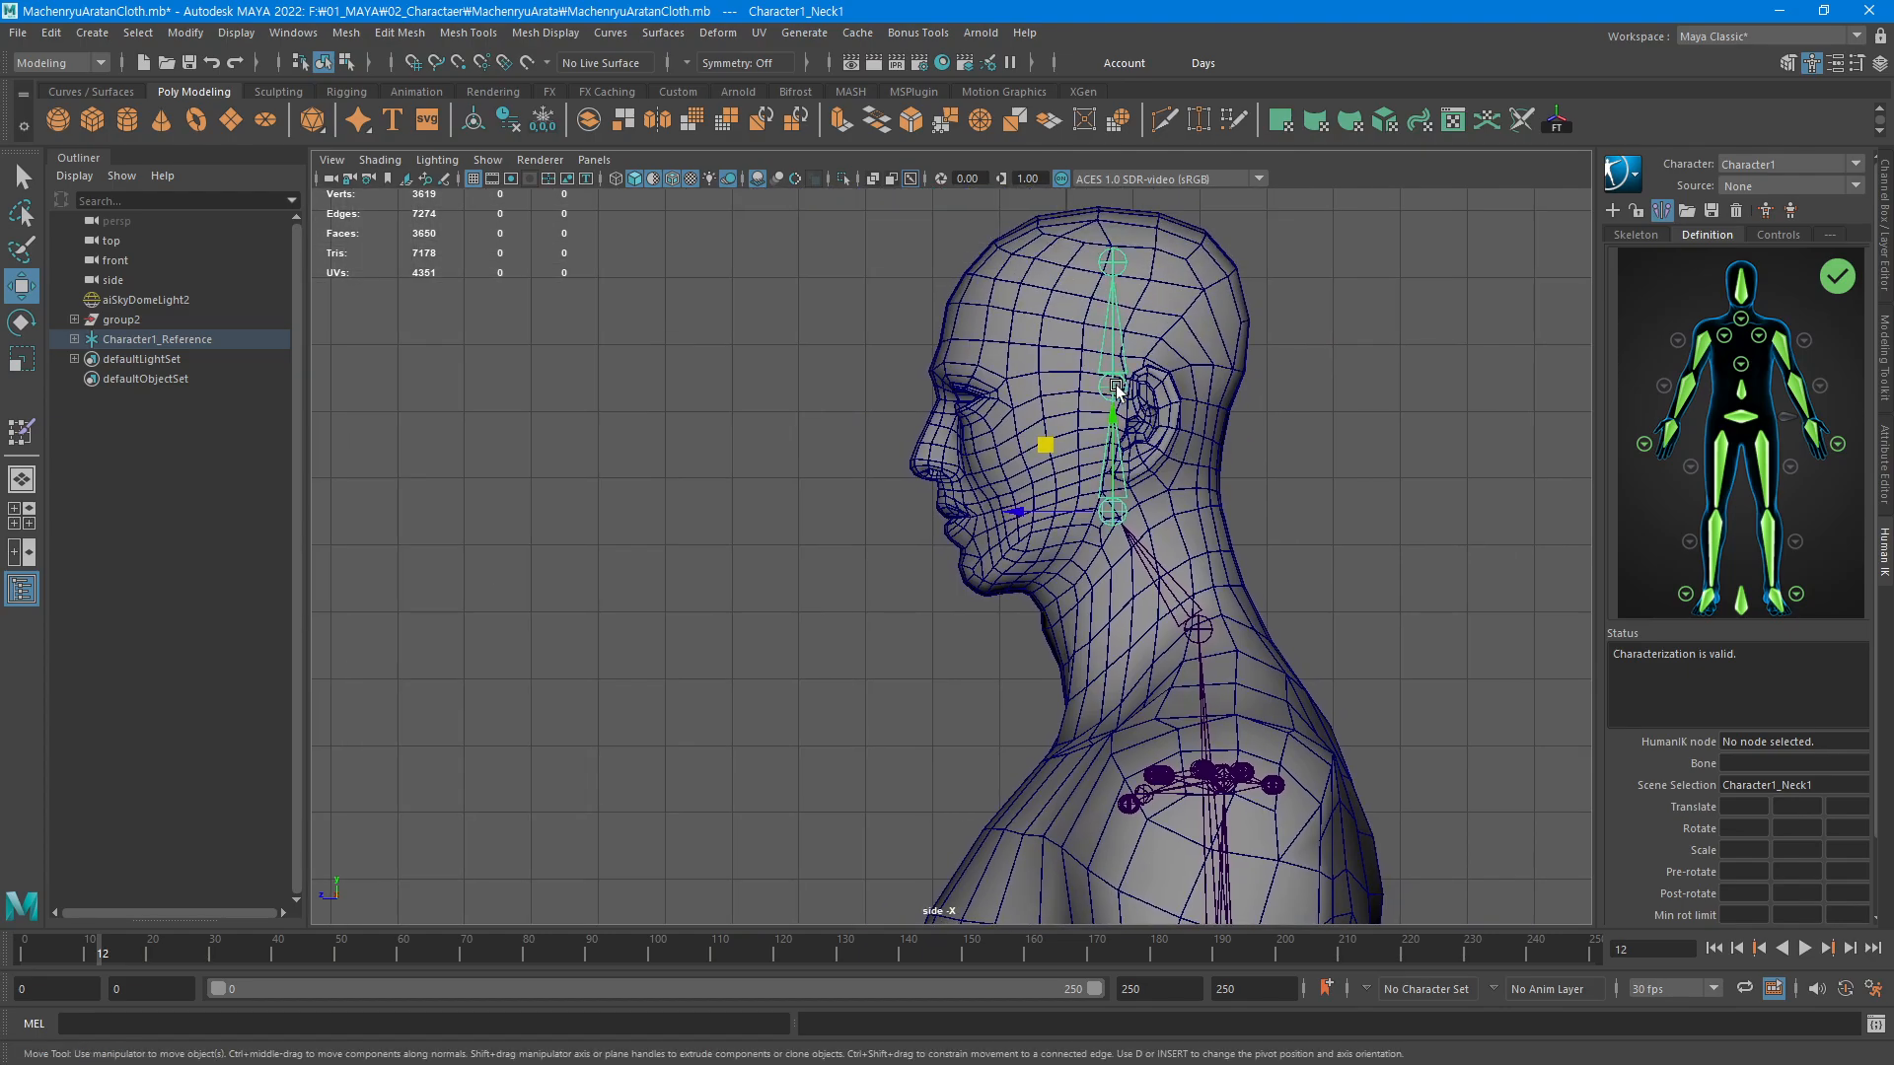
{"action": "left_click", "coordinate": [1116, 387]}
{"action": "left_click_drag", "start_coordinate": [1048, 329], "coordinate": [1114, 306]}
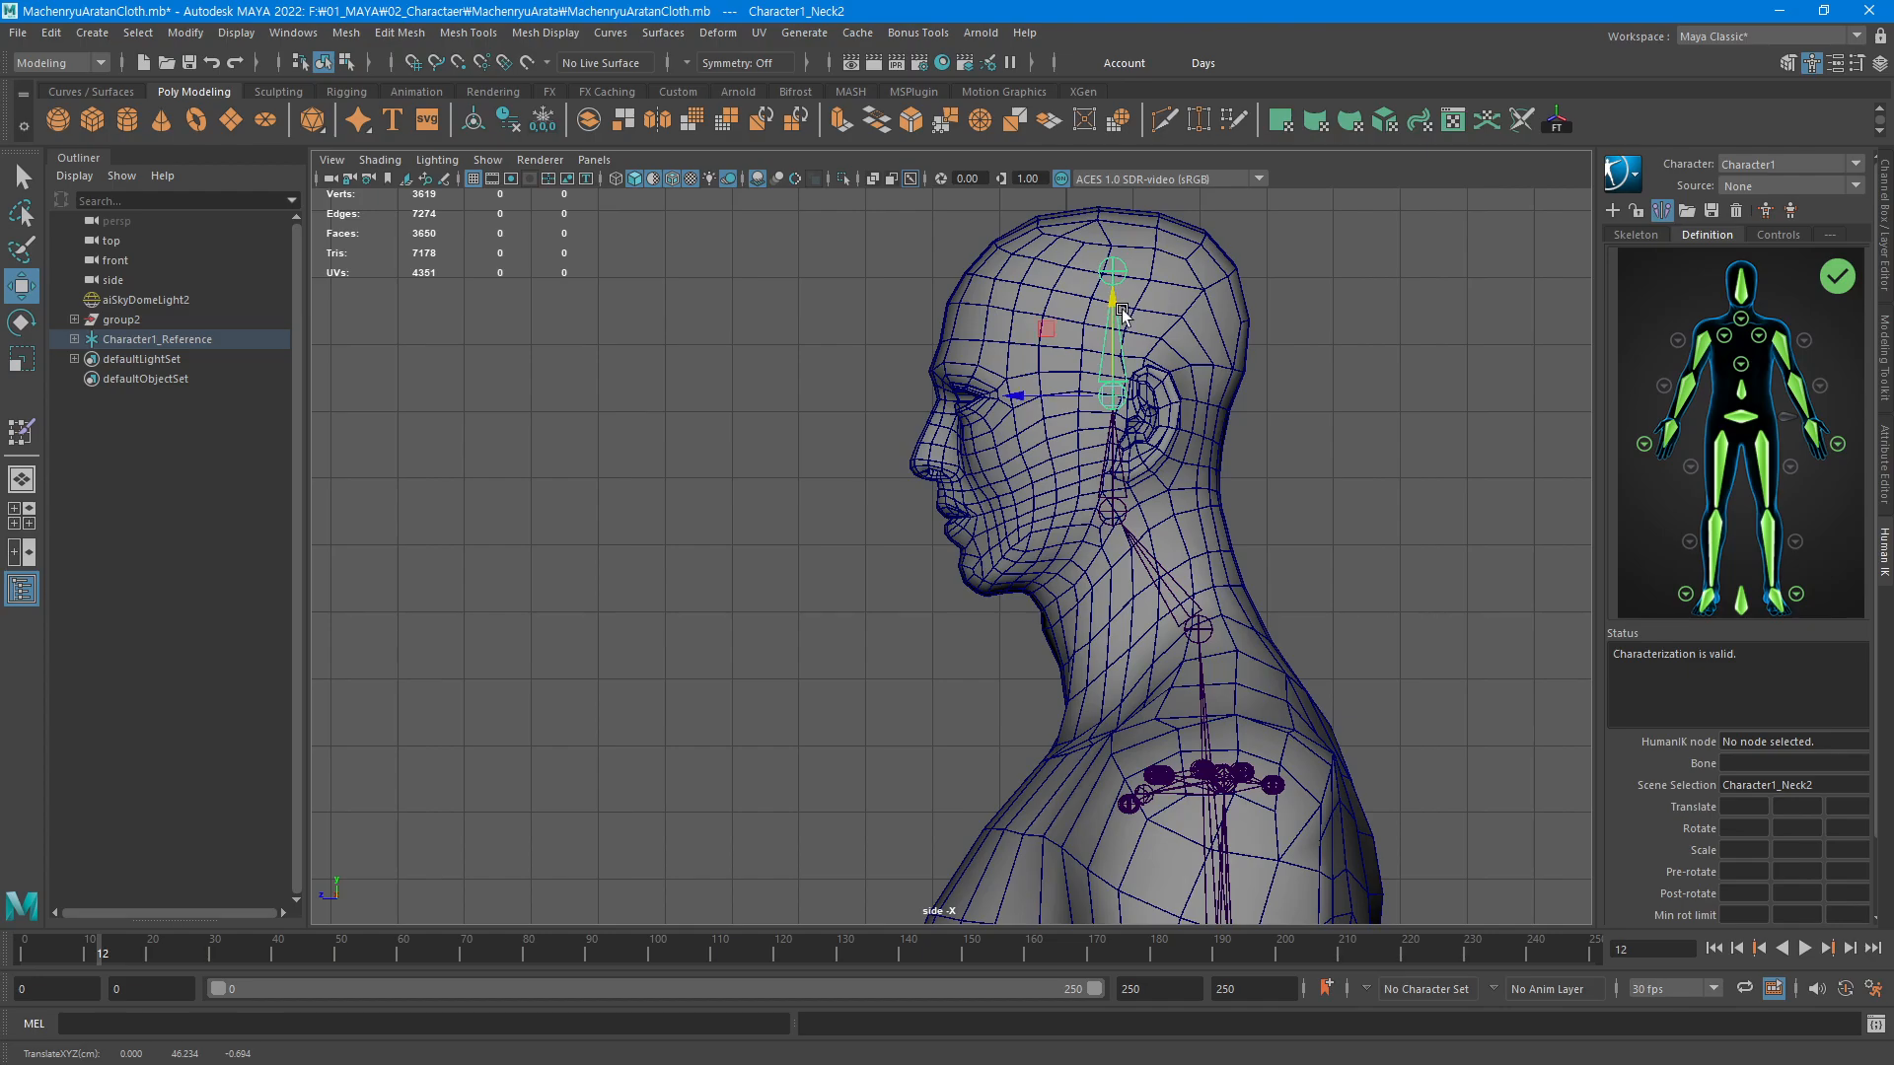
Raise the Head joint straight up to the crown of the head
{"action": "left_click", "coordinate": [1113, 259]}
{"action": "middle_click_drag", "start_coordinate": [1113, 259], "coordinate": [1109, 353], "text": "alt"}
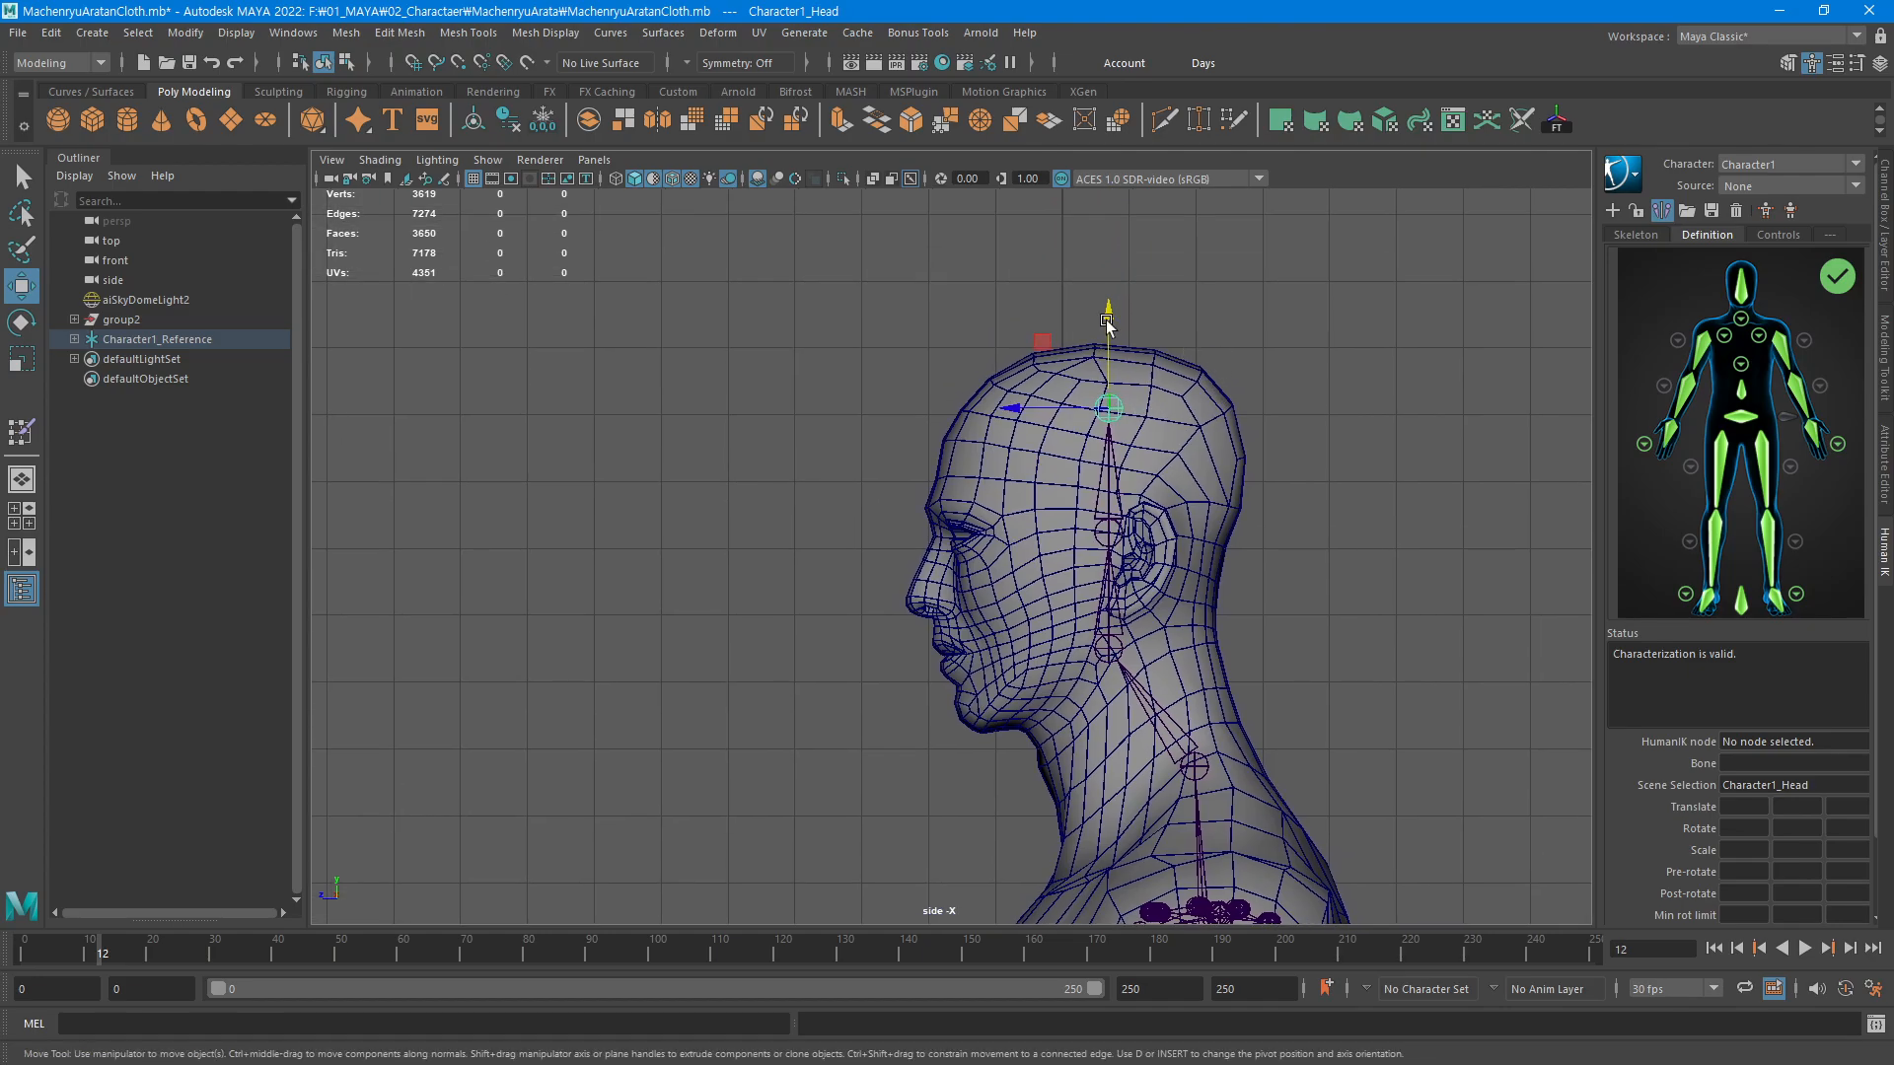
{"action": "left_click_drag", "start_coordinate": [1109, 353], "coordinate": [1116, 289]}
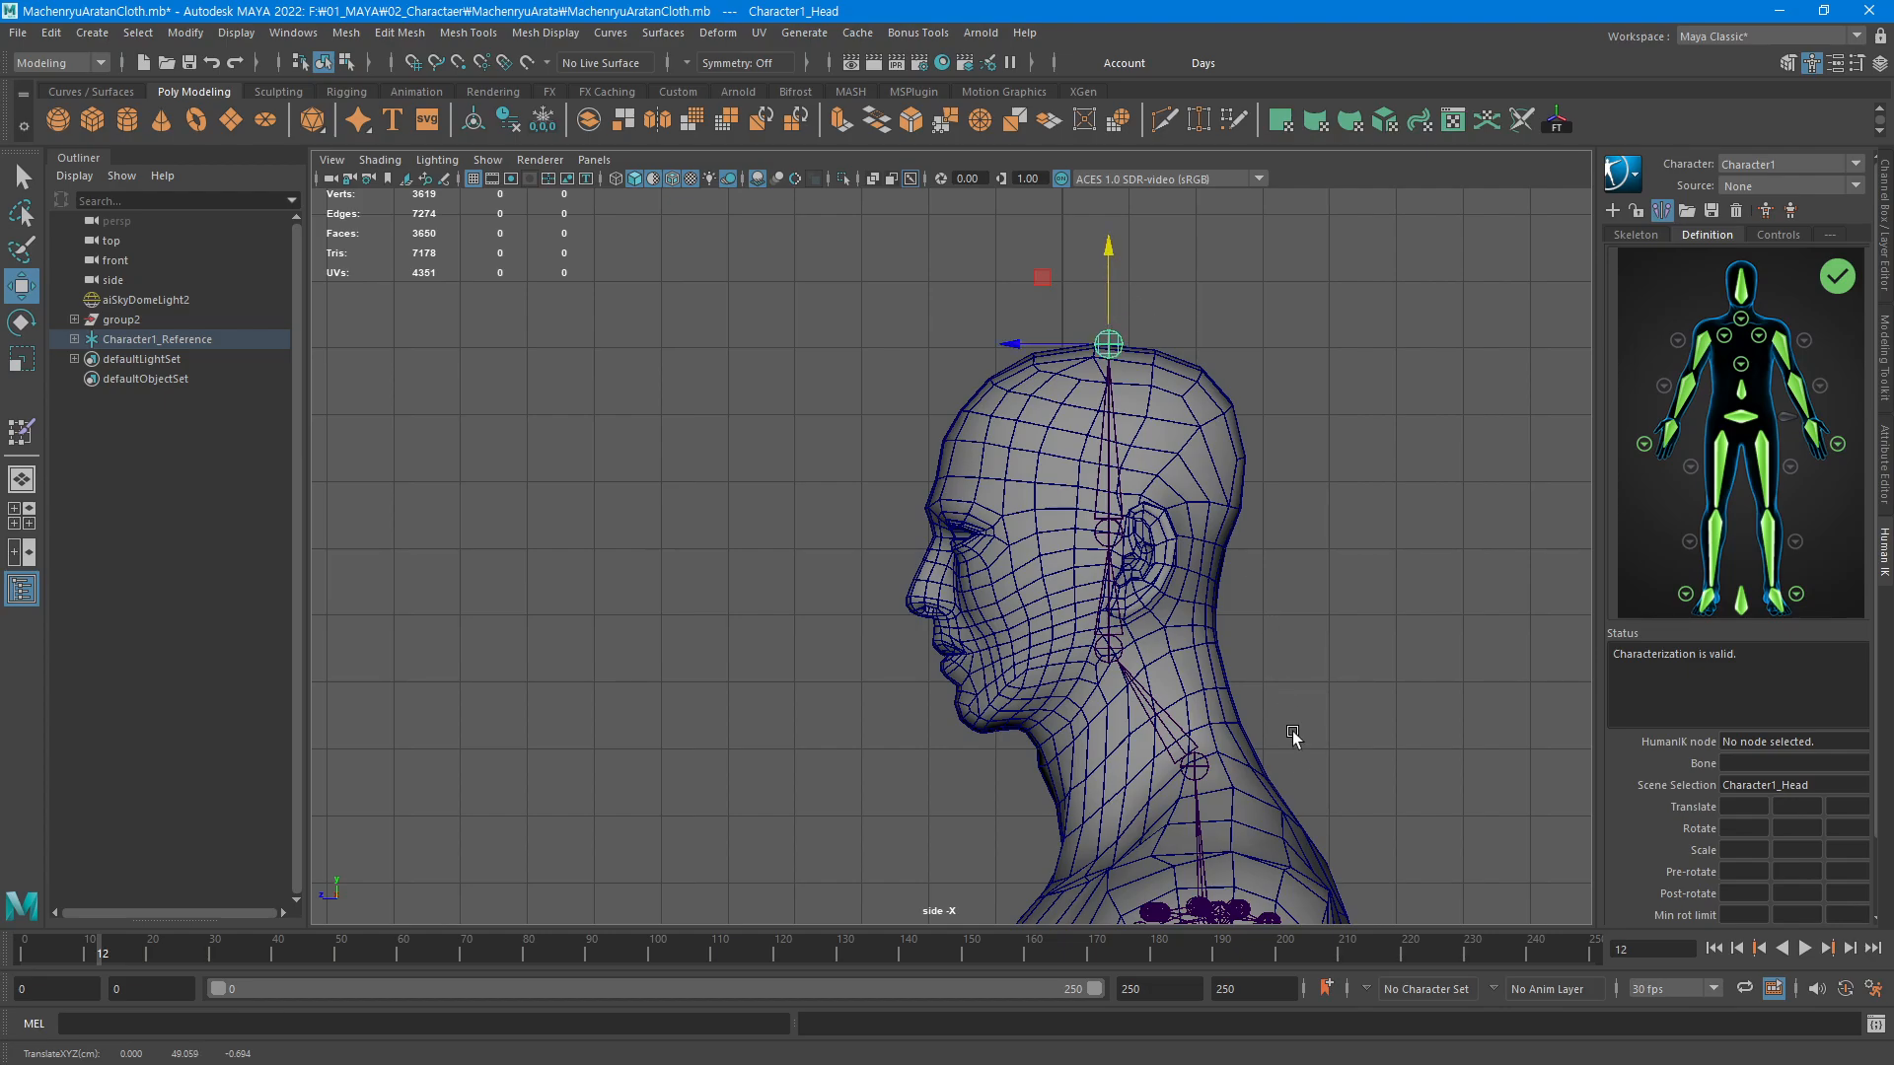
Select the hips joint and compare the spine joints' curve with the body's back profile in the side view
{"action": "middle_click_drag", "start_coordinate": [1292, 736], "coordinate": [1145, 175], "text": "alt"}
{"action": "scroll", "coordinate": [992, 556], "scroll_direction": "down", "scroll_amount": 3}
{"action": "right_click_drag", "start_coordinate": [990, 552], "coordinate": [1011, 631], "text": "alt"}
{"action": "middle_click_drag", "start_coordinate": [1064, 777], "coordinate": [1008, 406], "text": "alt"}
{"action": "left_click", "coordinate": [955, 662]}
{"action": "middle_click_drag", "start_coordinate": [955, 666], "coordinate": [903, 869], "text": "alt"}
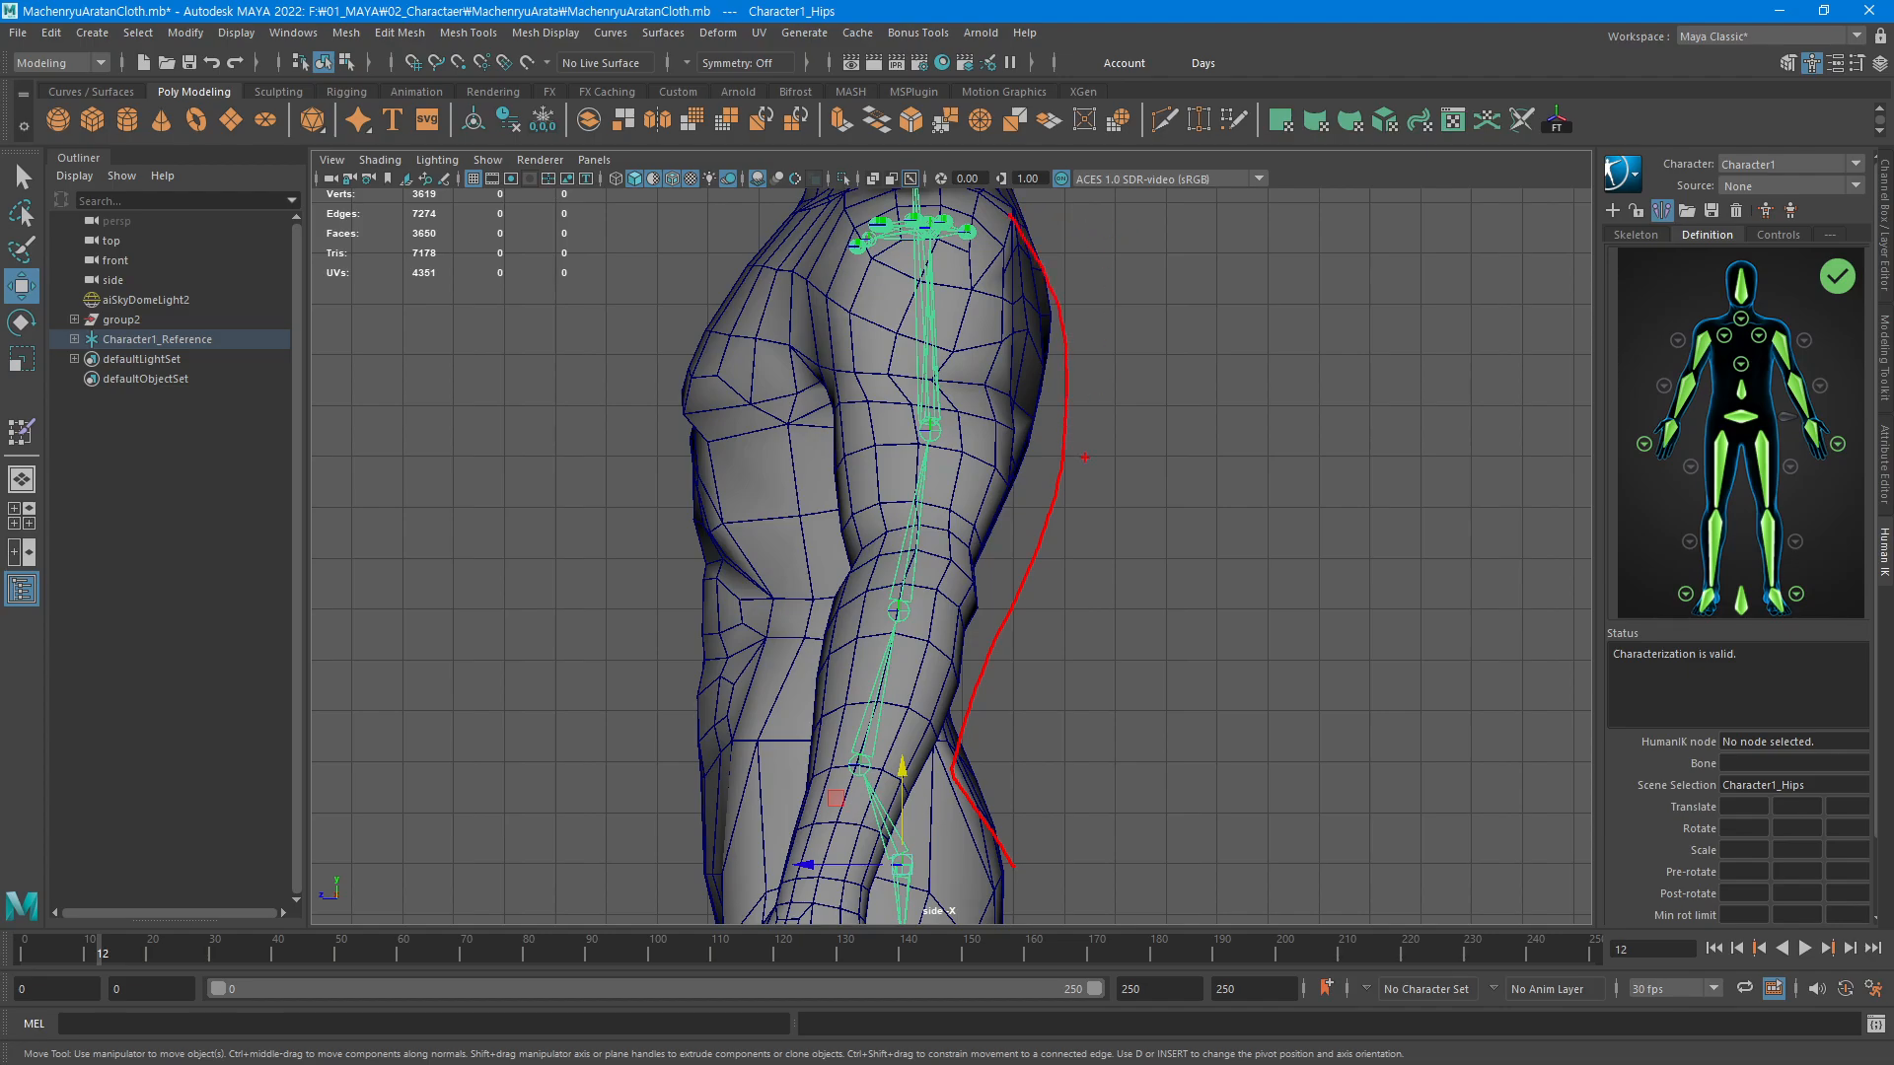
{"action": "left_click_drag", "start_coordinate": [1128, 216], "coordinate": [821, 508]}
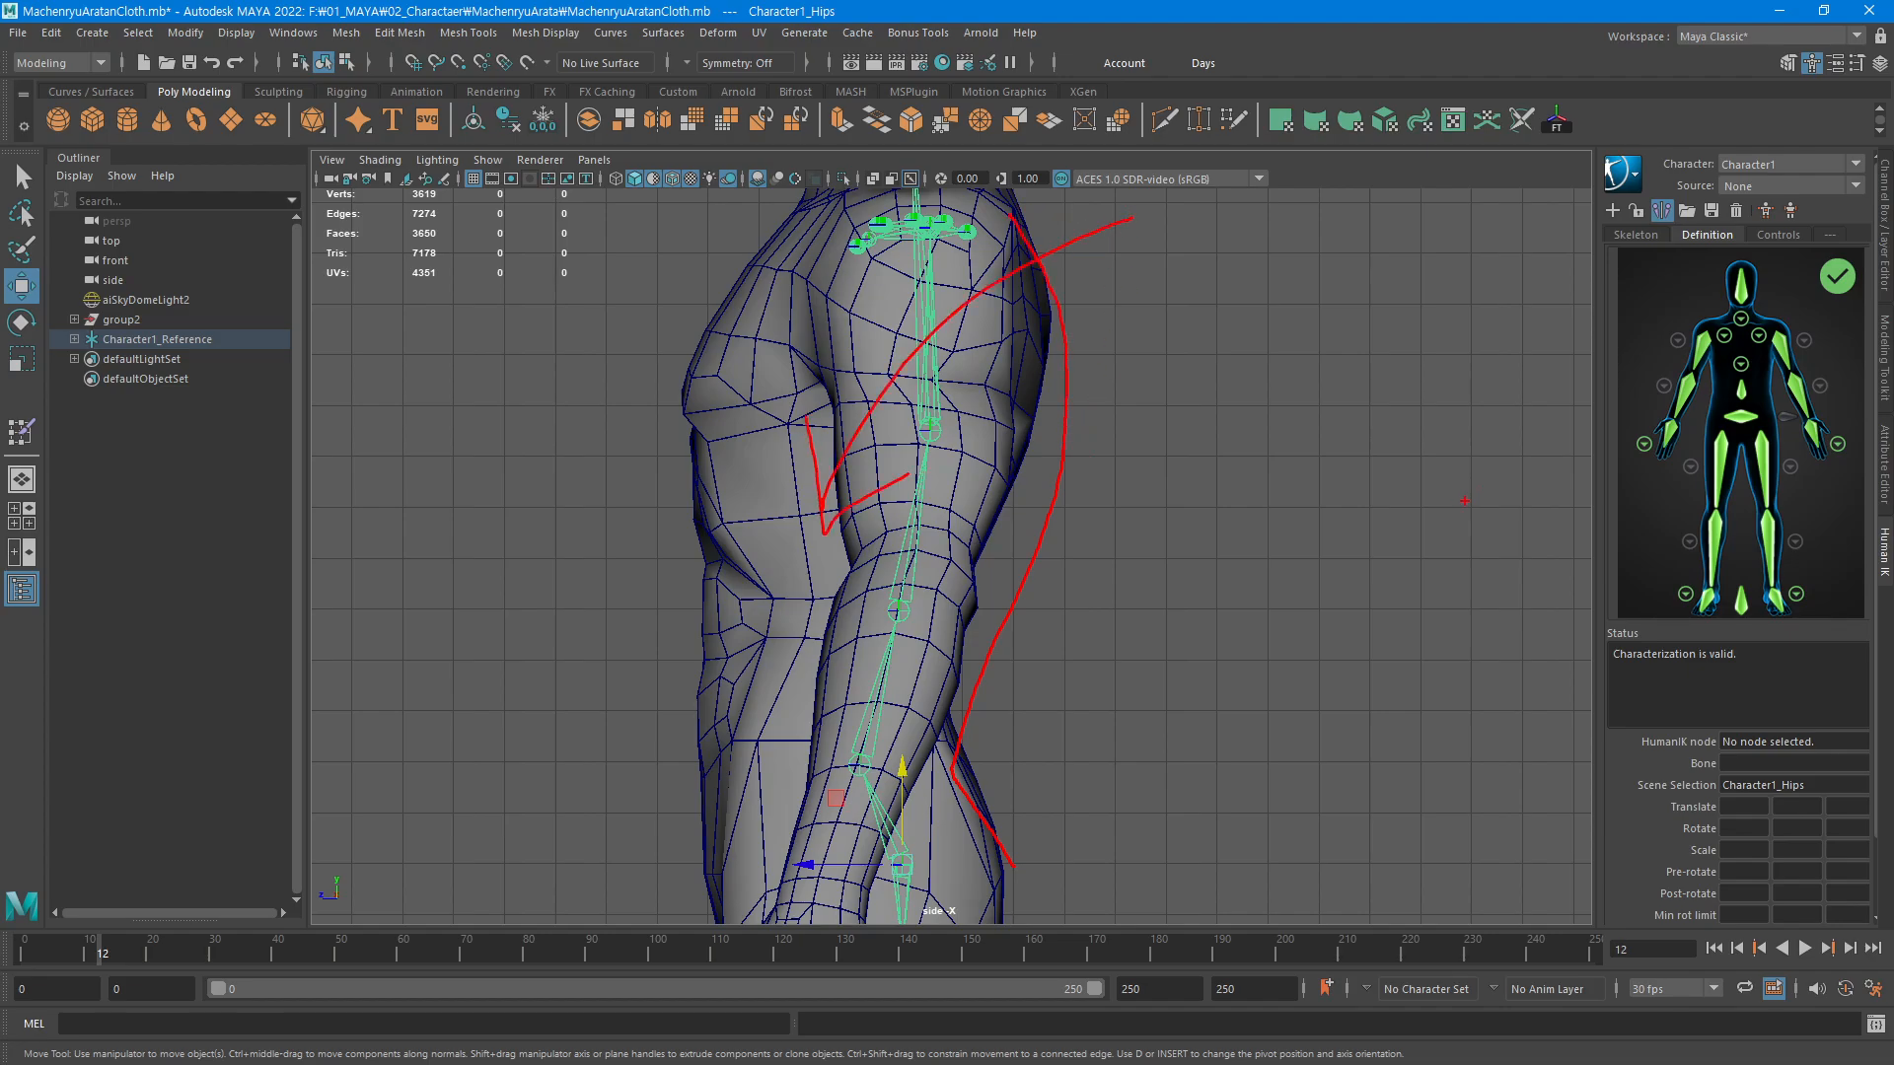
Examine the spine, neck, head and shoulder joints against the body mesh from the side and in the perspective view
{"action": "key", "text": "Escape"}
{"action": "middle_click_drag", "start_coordinate": [1085, 461], "coordinate": [1112, 790], "text": "alt"}
{"action": "scroll", "coordinate": [1171, 592], "scroll_direction": "down", "scroll_amount": 3}
{"action": "scroll", "coordinate": [933, 577], "scroll_direction": "up", "scroll_amount": 2}
{"action": "middle_click_drag", "start_coordinate": [932, 577], "coordinate": [896, 609], "text": "alt"}
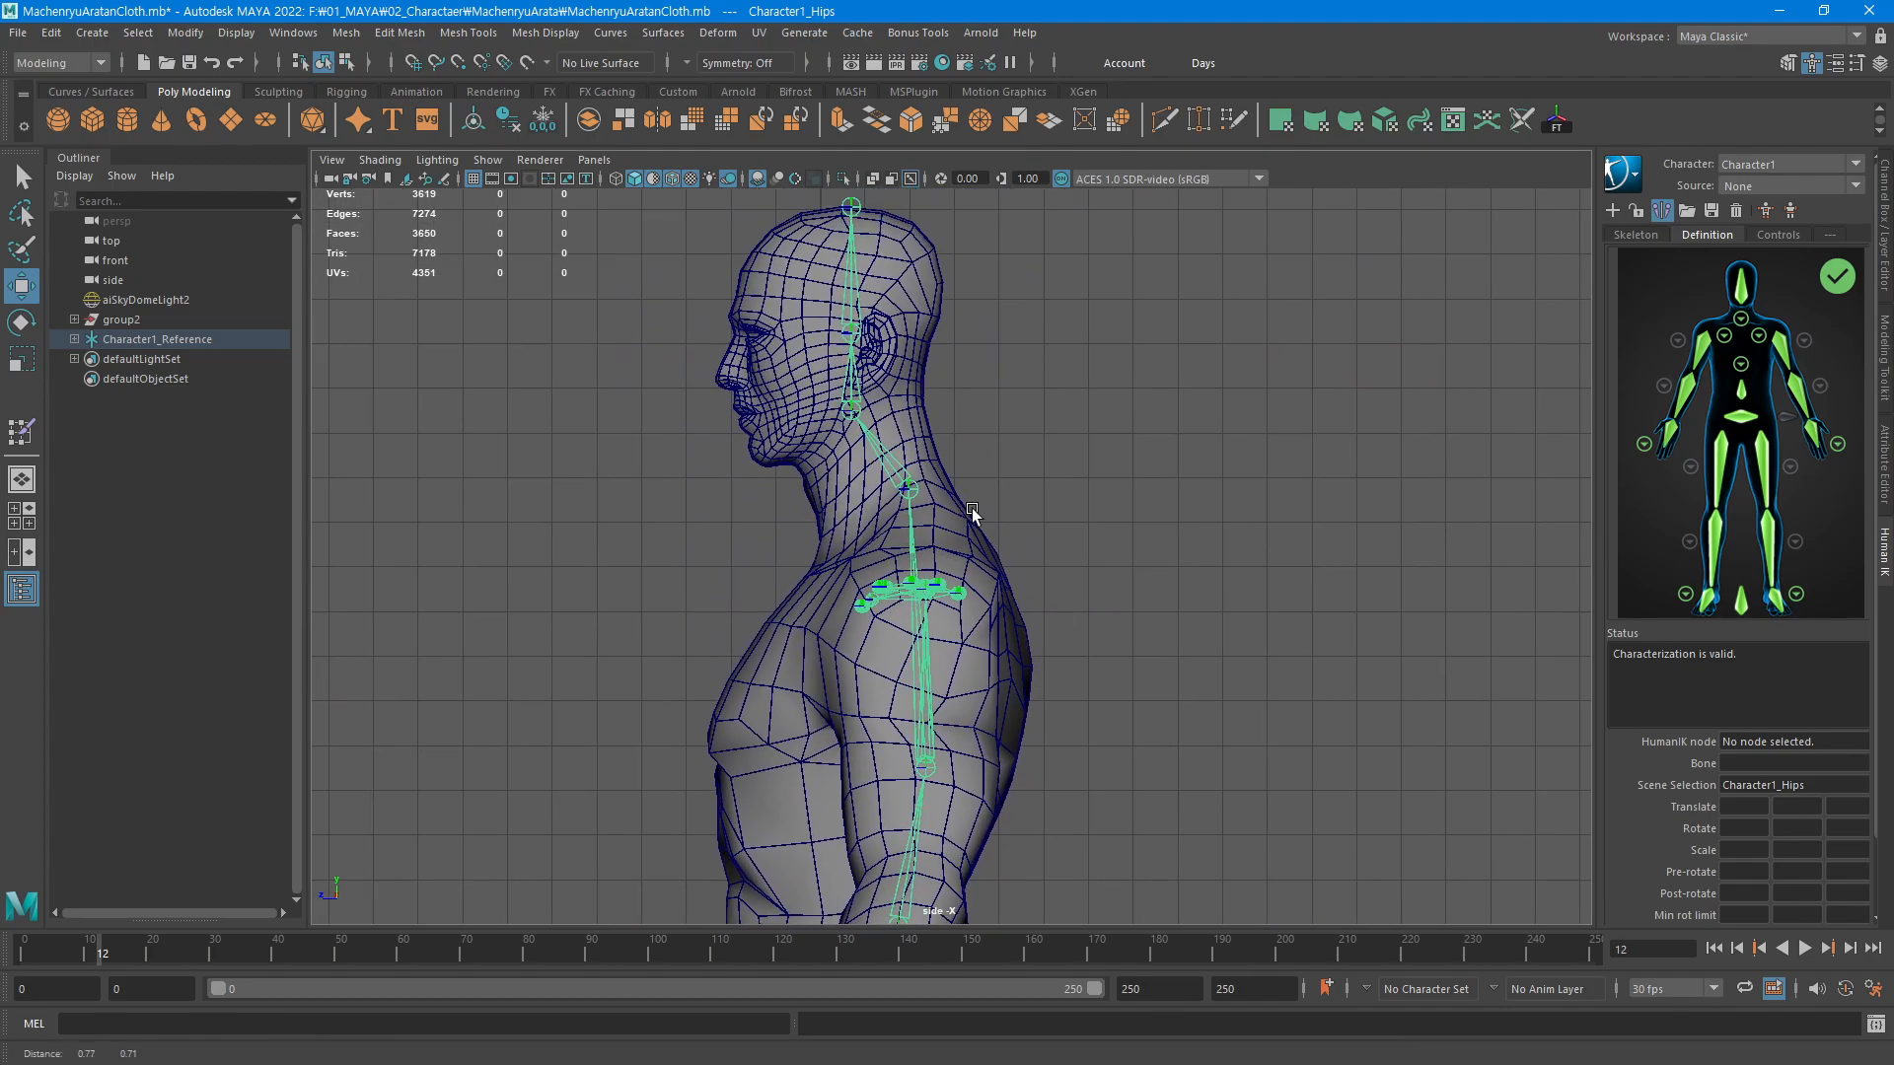
{"action": "key", "text": "space"}
{"action": "left_click_drag", "start_coordinate": [1081, 552], "coordinate": [1093, 507]}
{"action": "right_click_drag", "start_coordinate": [961, 632], "coordinate": [1213, 503], "text": "alt"}
{"action": "left_click_drag", "start_coordinate": [1213, 503], "coordinate": [1097, 605], "text": "alt"}
{"action": "middle_click_drag", "start_coordinate": [1097, 606], "coordinate": [959, 533], "text": "alt"}
{"action": "right_click_drag", "start_coordinate": [960, 534], "coordinate": [1006, 507], "text": "alt"}
{"action": "left_click_drag", "start_coordinate": [1006, 507], "coordinate": [1178, 551], "text": "alt"}
In the front view, lower the LeftArm joint into the shoulder and move the LeftForeArm joint to the left elbow
{"action": "left_click", "coordinate": [937, 589]}
{"action": "left_click_drag", "start_coordinate": [937, 589], "coordinate": [1061, 636], "text": "alt"}
{"action": "left_click", "coordinate": [995, 600]}
{"action": "left_click", "coordinate": [1105, 555]}
{"action": "key", "text": "space"}
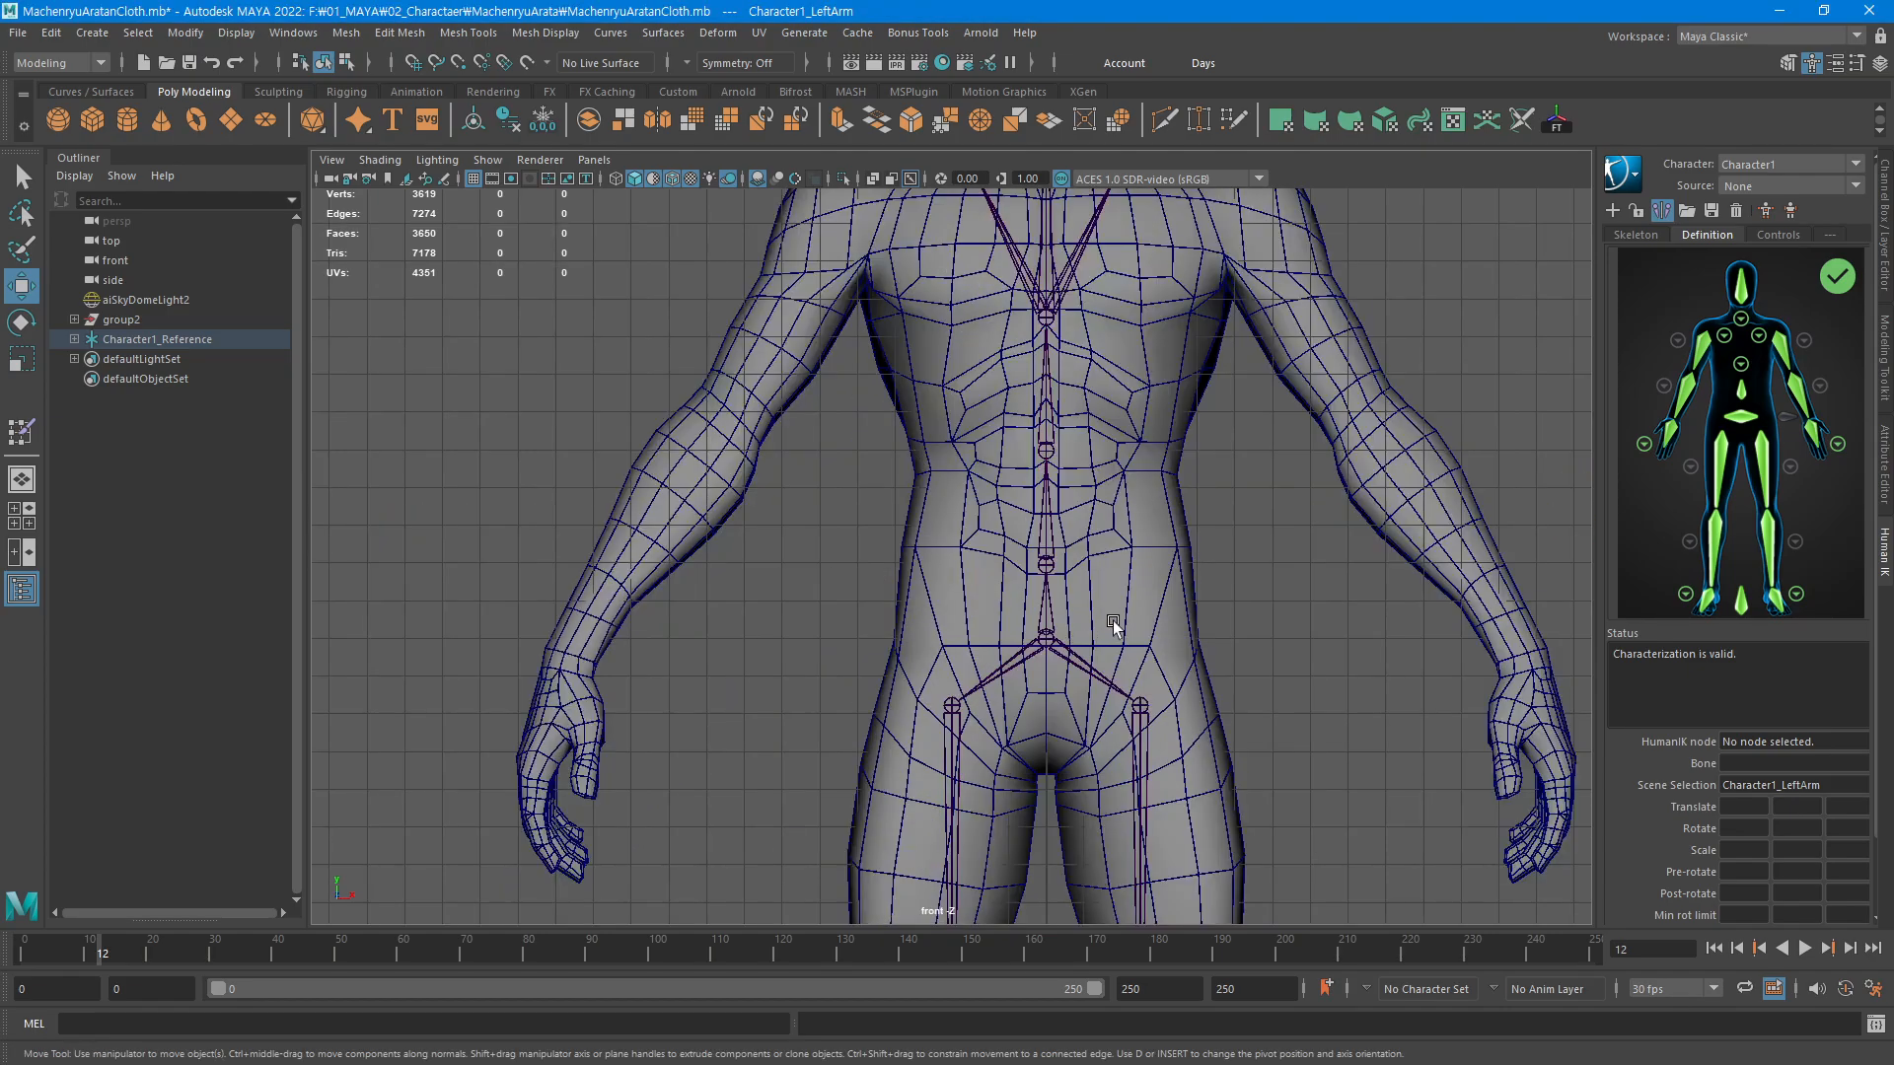
{"action": "middle_click_drag", "start_coordinate": [1217, 394], "coordinate": [899, 637], "text": "alt"}
{"action": "middle_click_drag", "start_coordinate": [1001, 540], "coordinate": [1024, 469], "text": "alt"}
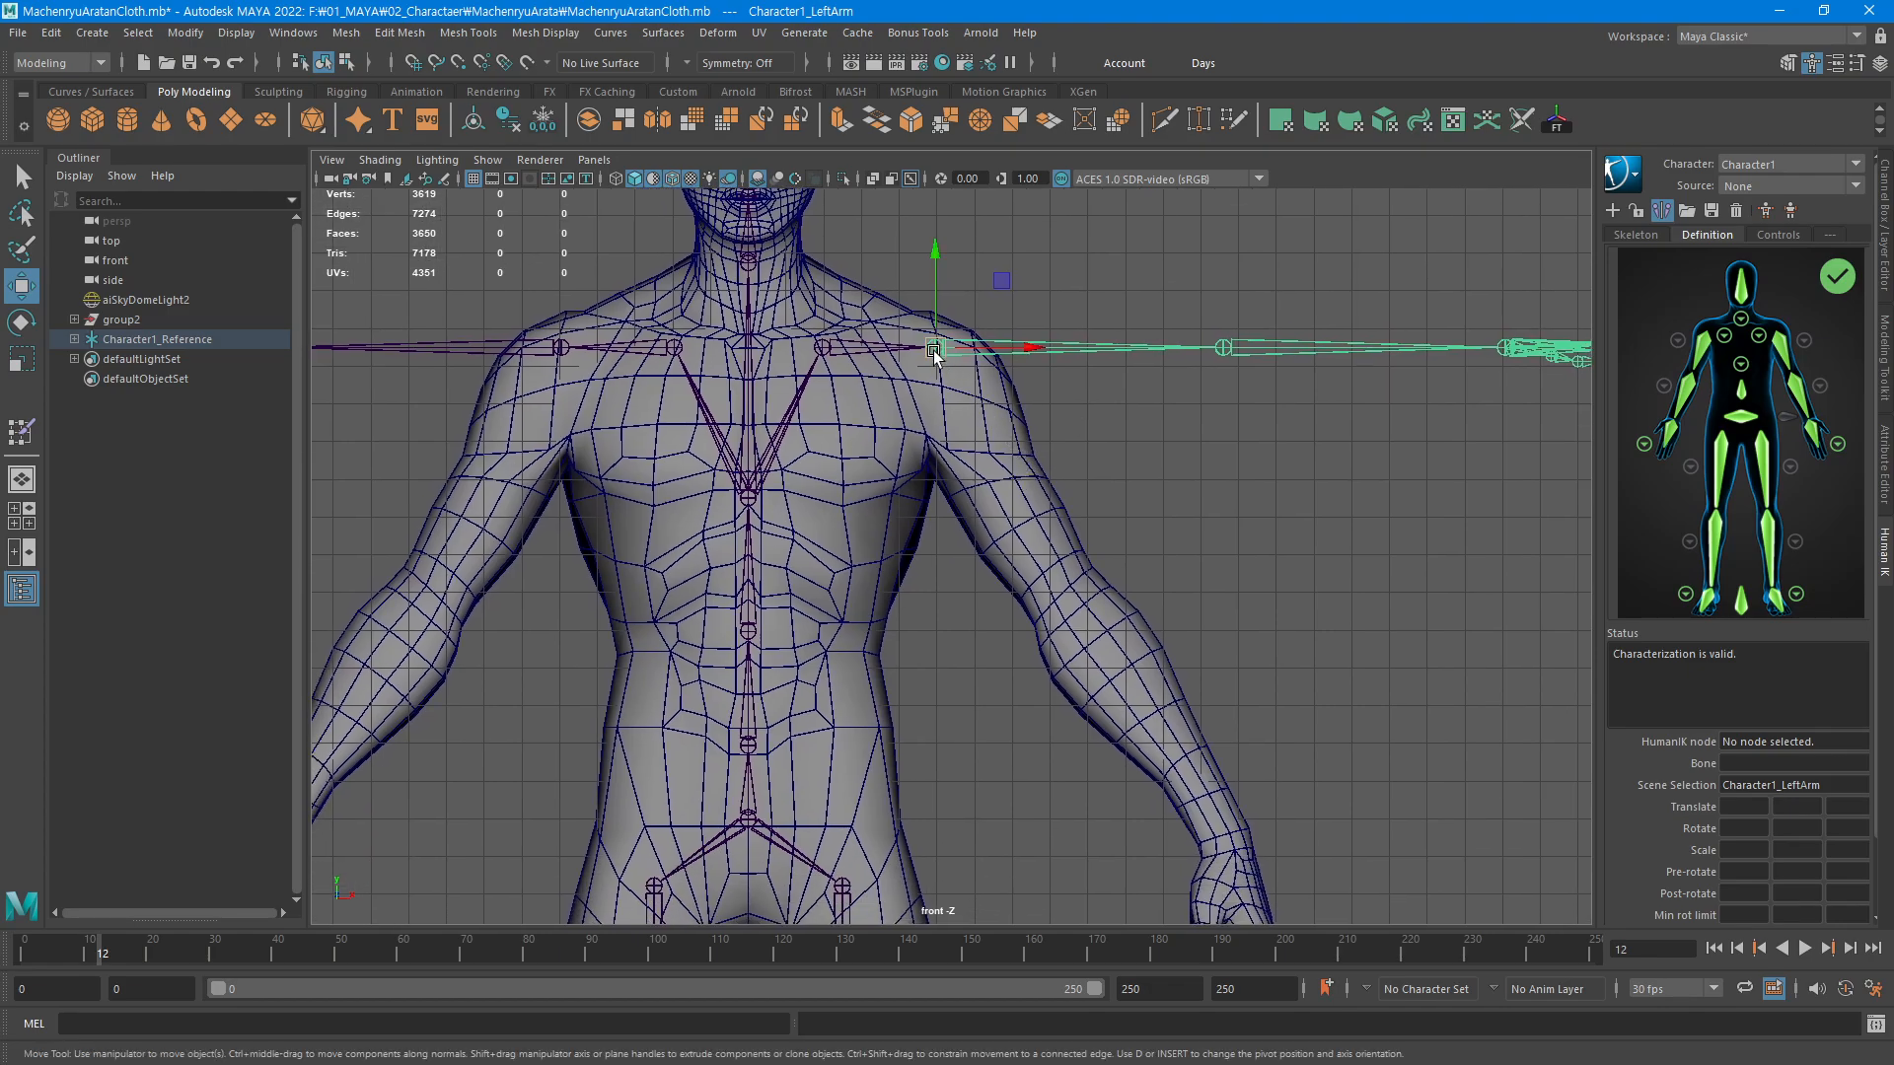
{"action": "left_click_drag", "start_coordinate": [938, 352], "coordinate": [928, 392]}
{"action": "middle_click_drag", "start_coordinate": [1303, 540], "coordinate": [1181, 444], "text": "alt"}
{"action": "left_click_drag", "start_coordinate": [807, 294], "coordinate": [805, 274]}
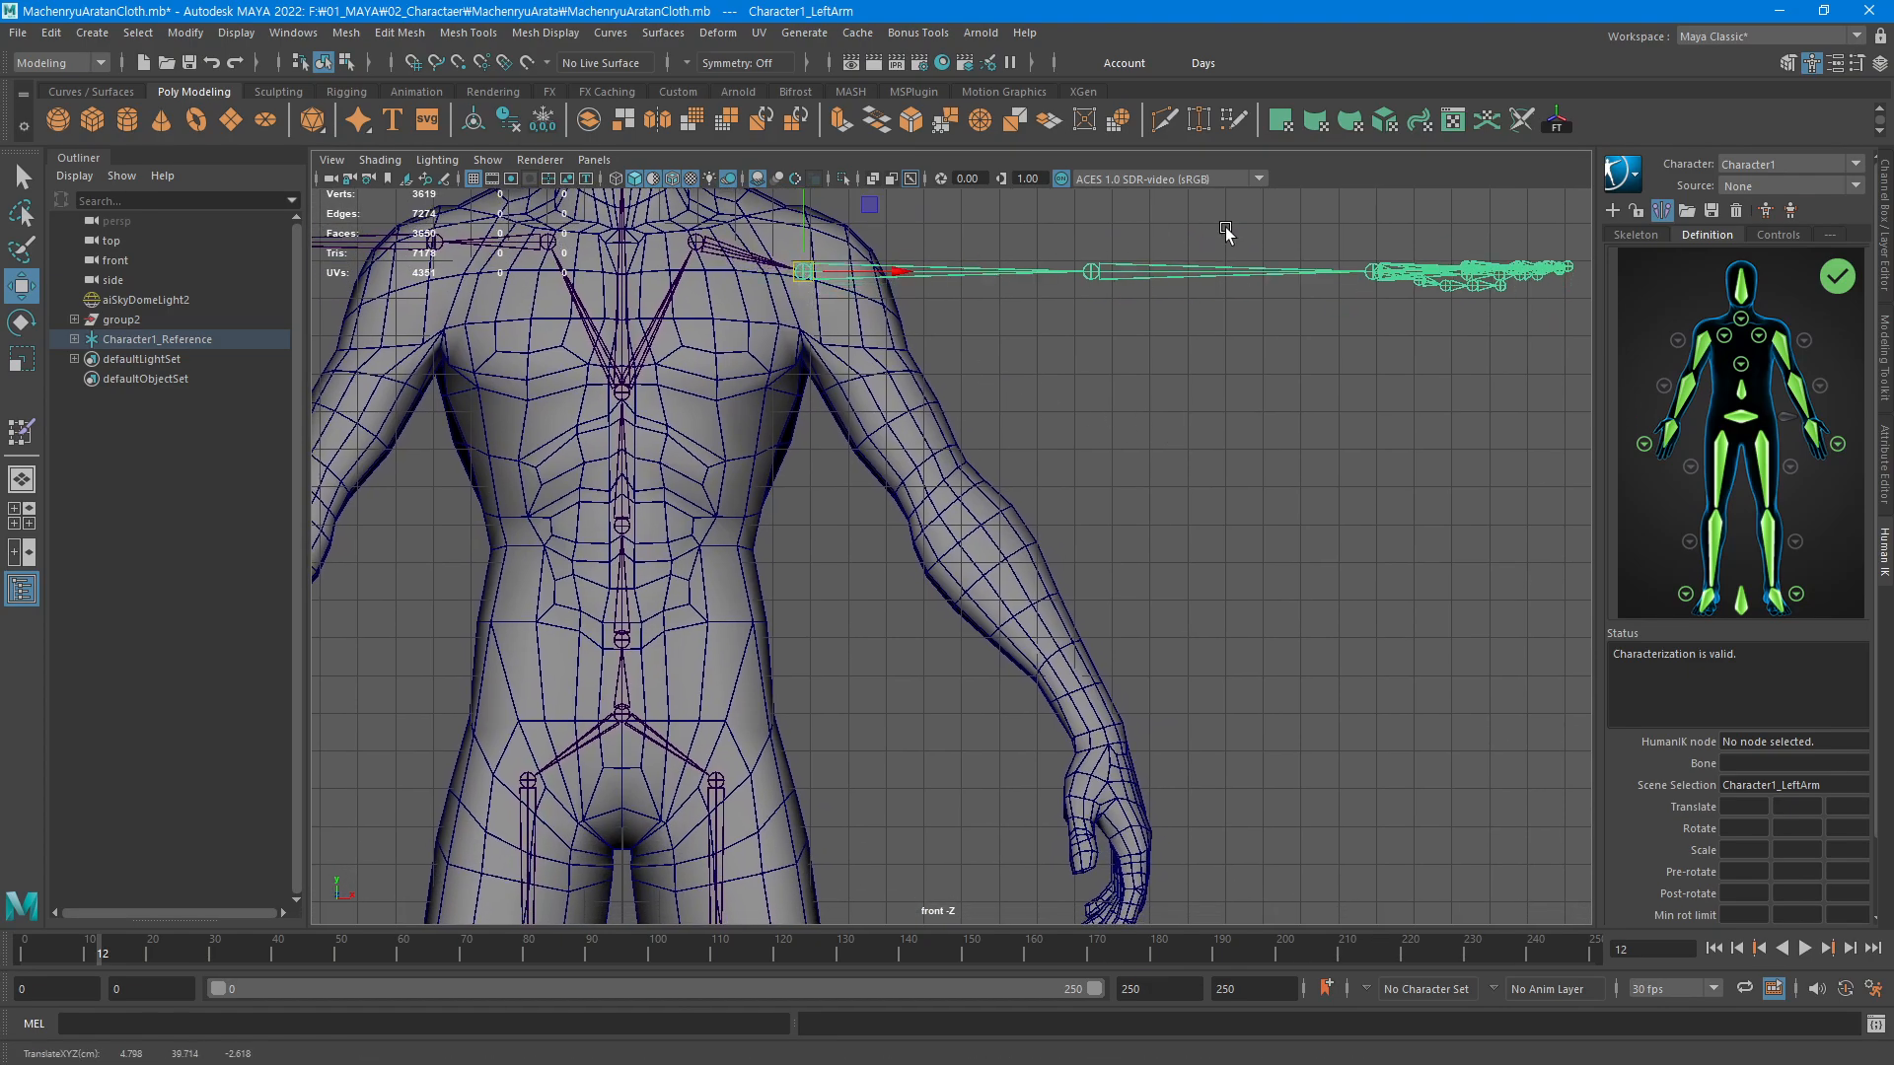
{"action": "key", "text": "Down"}
{"action": "left_click_drag", "start_coordinate": [1105, 278], "coordinate": [945, 496]}
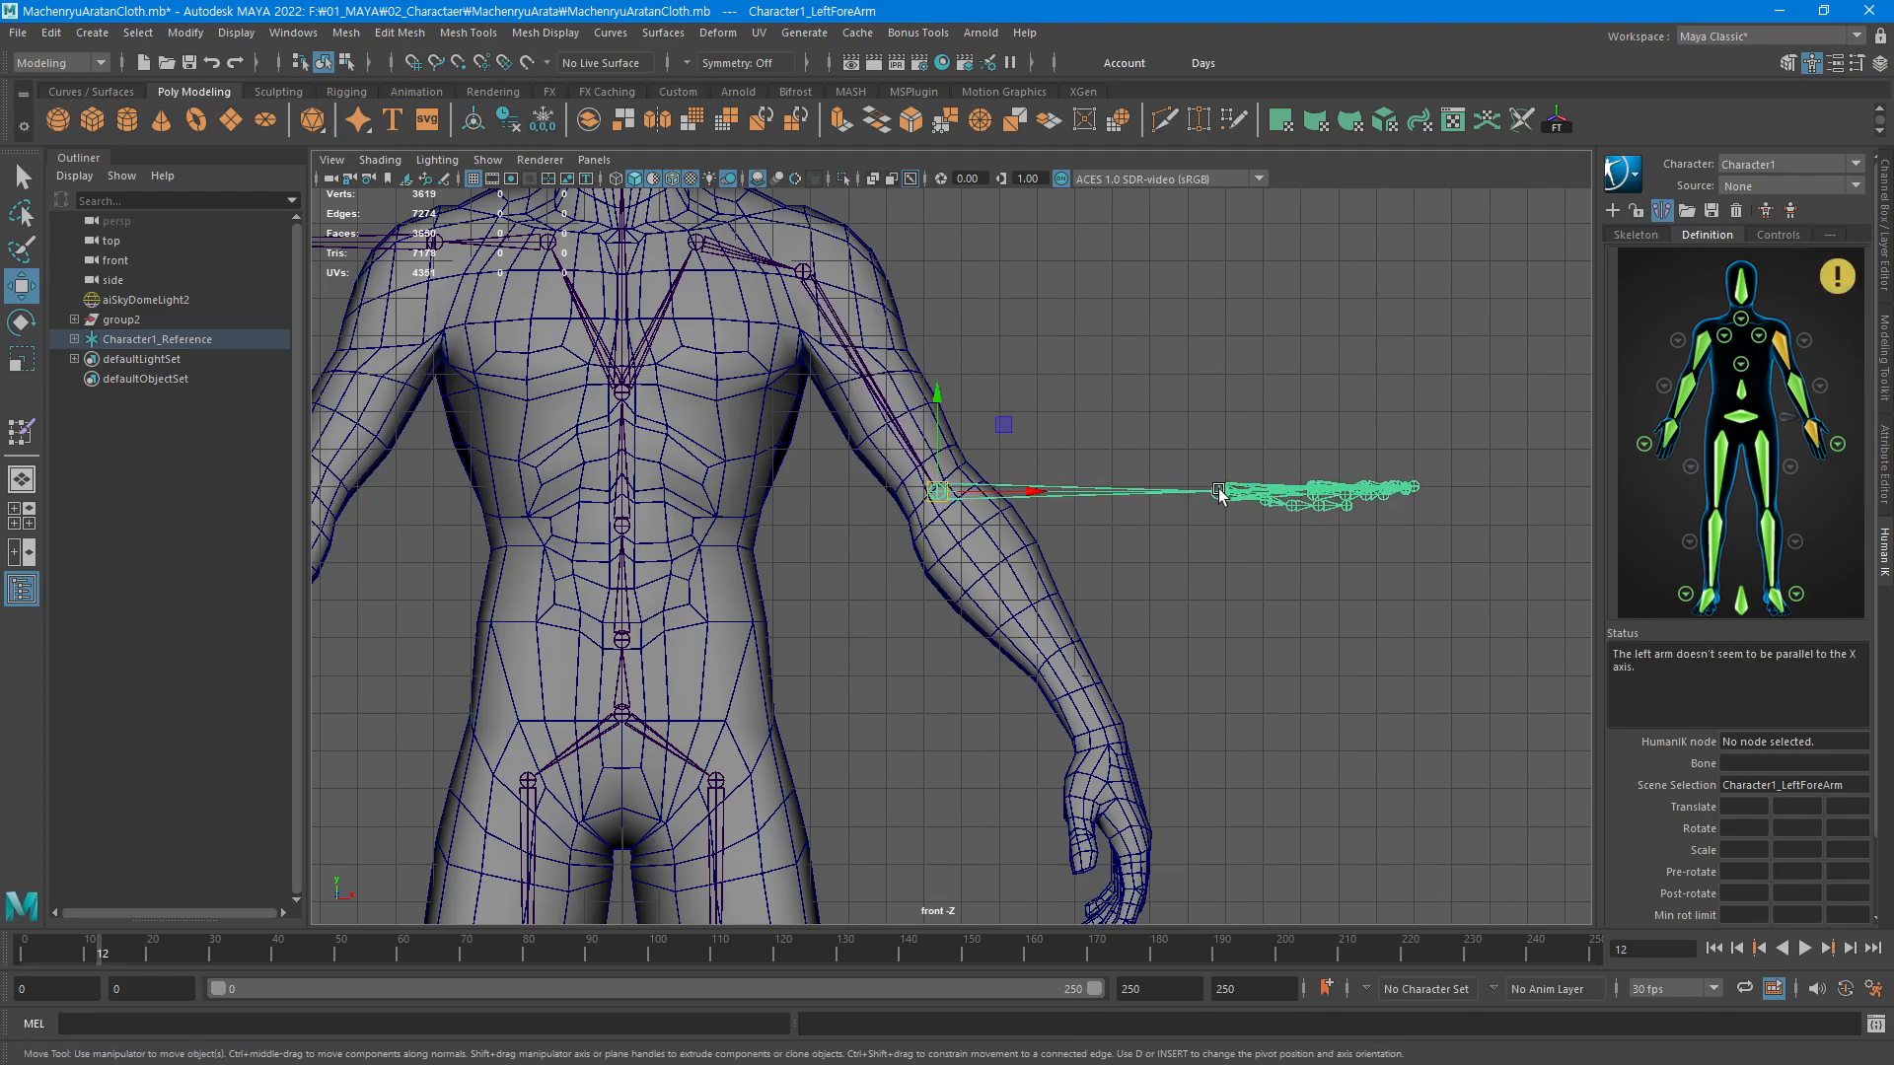
Move the LeftHand joint to the left wrist and rotate it about -77 degrees around Z along the mesh hand
{"action": "left_click", "coordinate": [1220, 492]}
{"action": "middle_click_drag", "start_coordinate": [1229, 659], "coordinate": [1273, 456], "text": "alt"}
{"action": "left_click_drag", "start_coordinate": [1260, 284], "coordinate": [1393, 525]}
{"action": "key", "text": "e"}
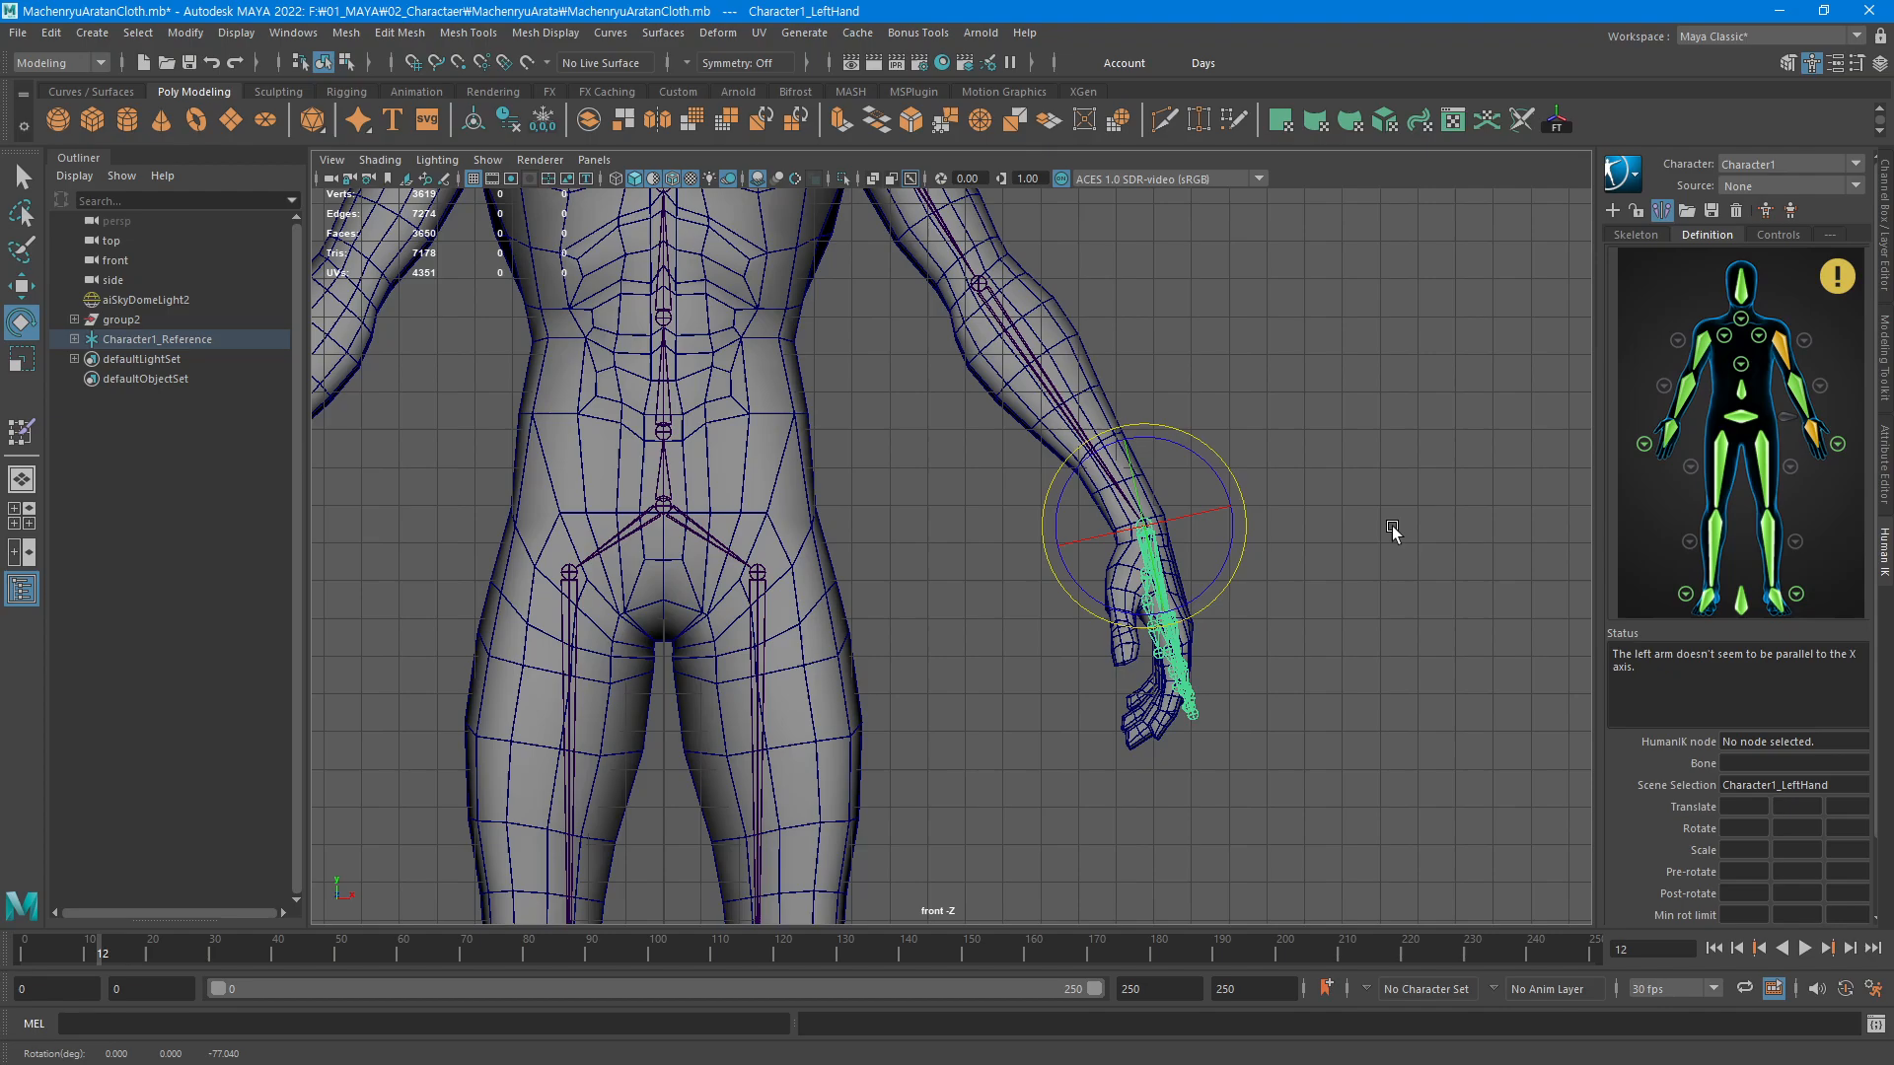
{"action": "middle_click_drag", "start_coordinate": [955, 383], "coordinate": [1091, 577], "text": "alt"}
{"action": "right_click_drag", "start_coordinate": [1091, 577], "coordinate": [957, 495], "text": "alt"}
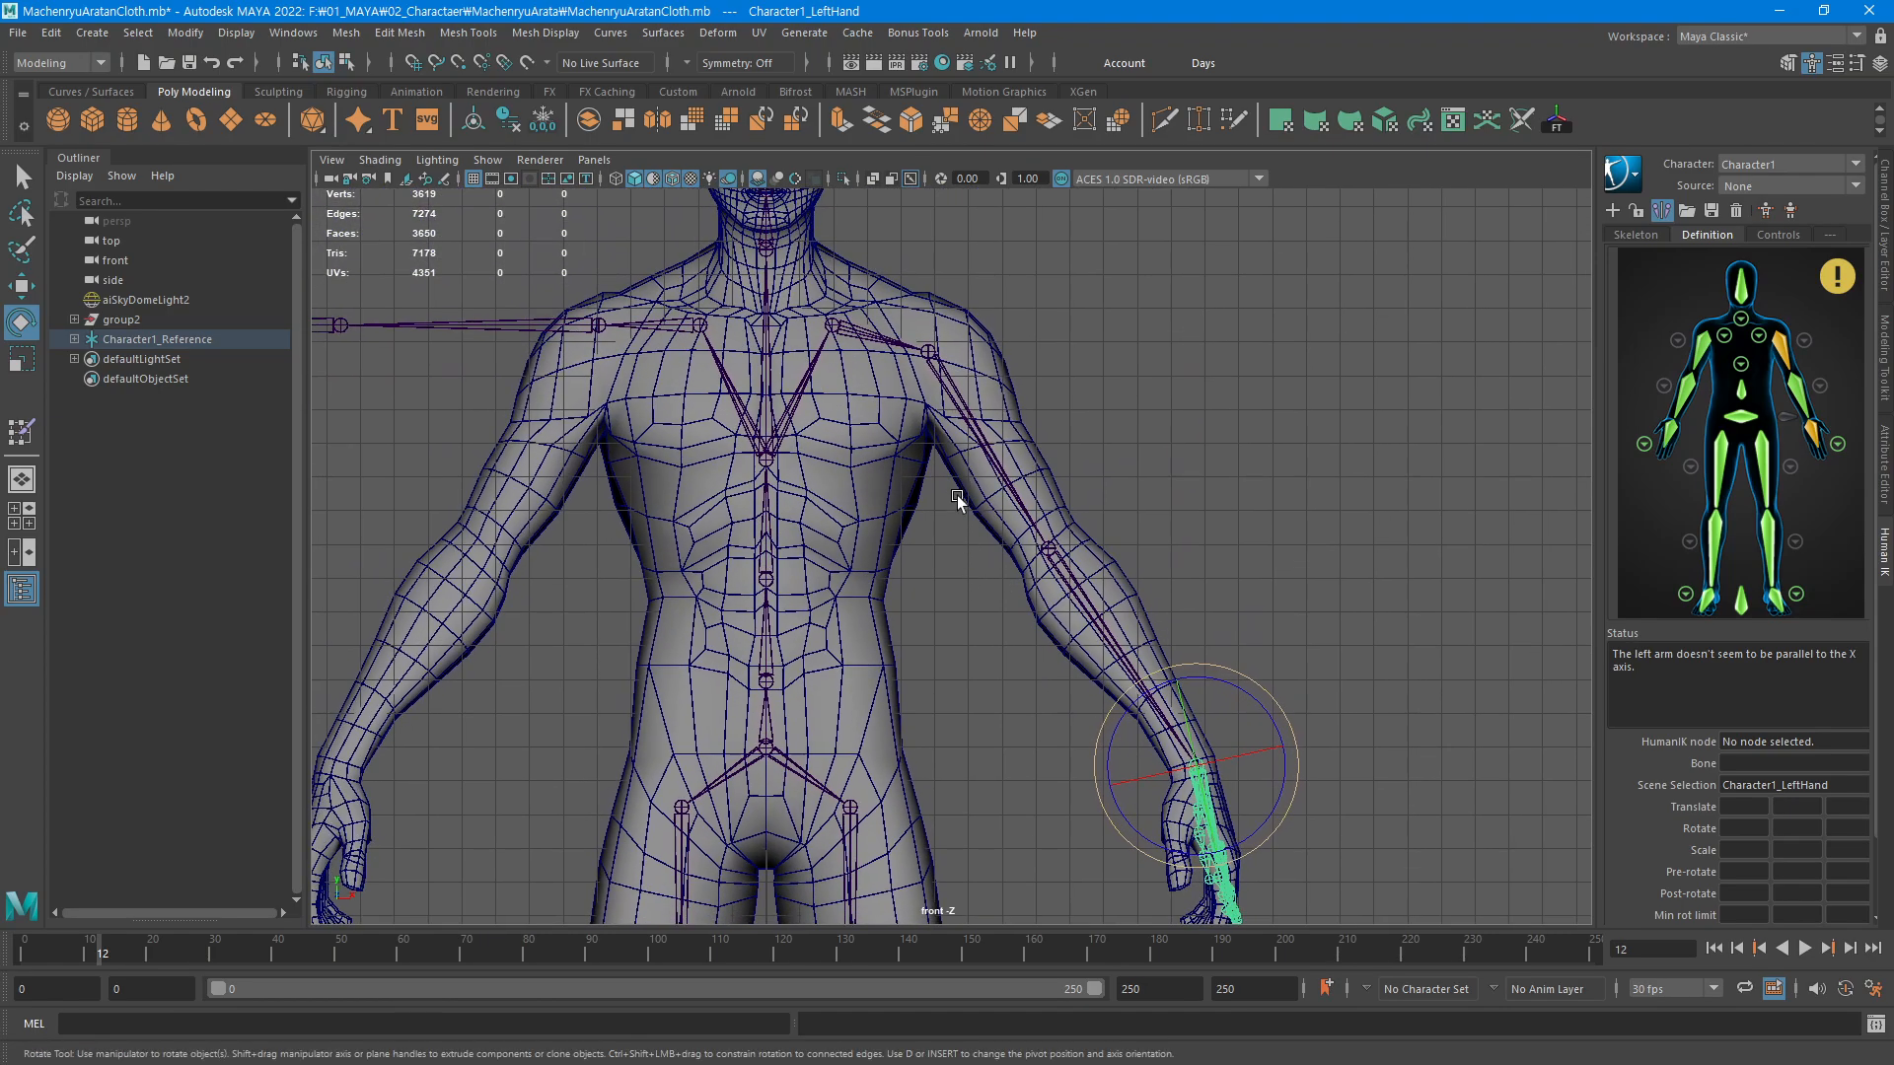
In the side view, nudge the LeftForeArm joint slightly forward within the elbow
{"action": "key", "text": "space"}
{"action": "left_click_drag", "start_coordinate": [961, 497], "coordinate": [1024, 503]}
{"action": "middle_click_drag", "start_coordinate": [898, 784], "coordinate": [945, 647], "text": "alt"}
{"action": "left_click", "coordinate": [908, 570]}
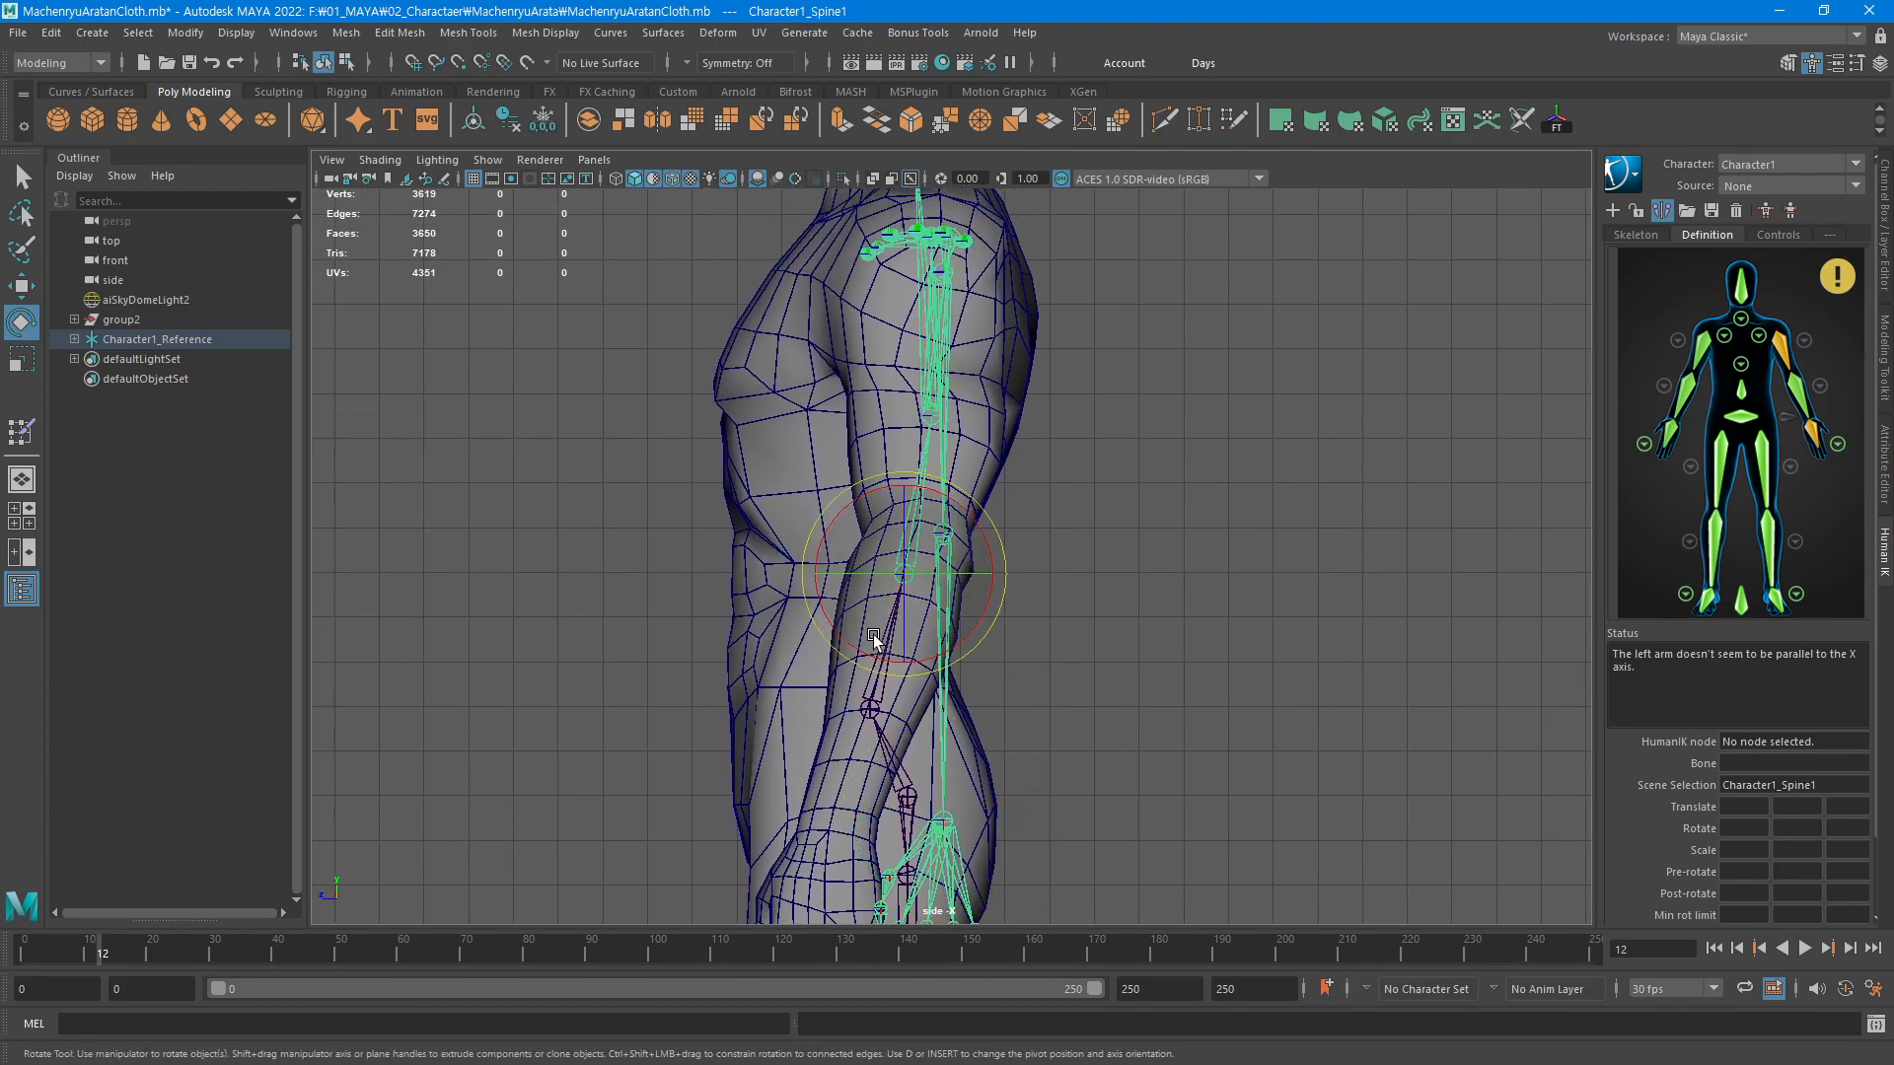
{"action": "key", "text": "w"}
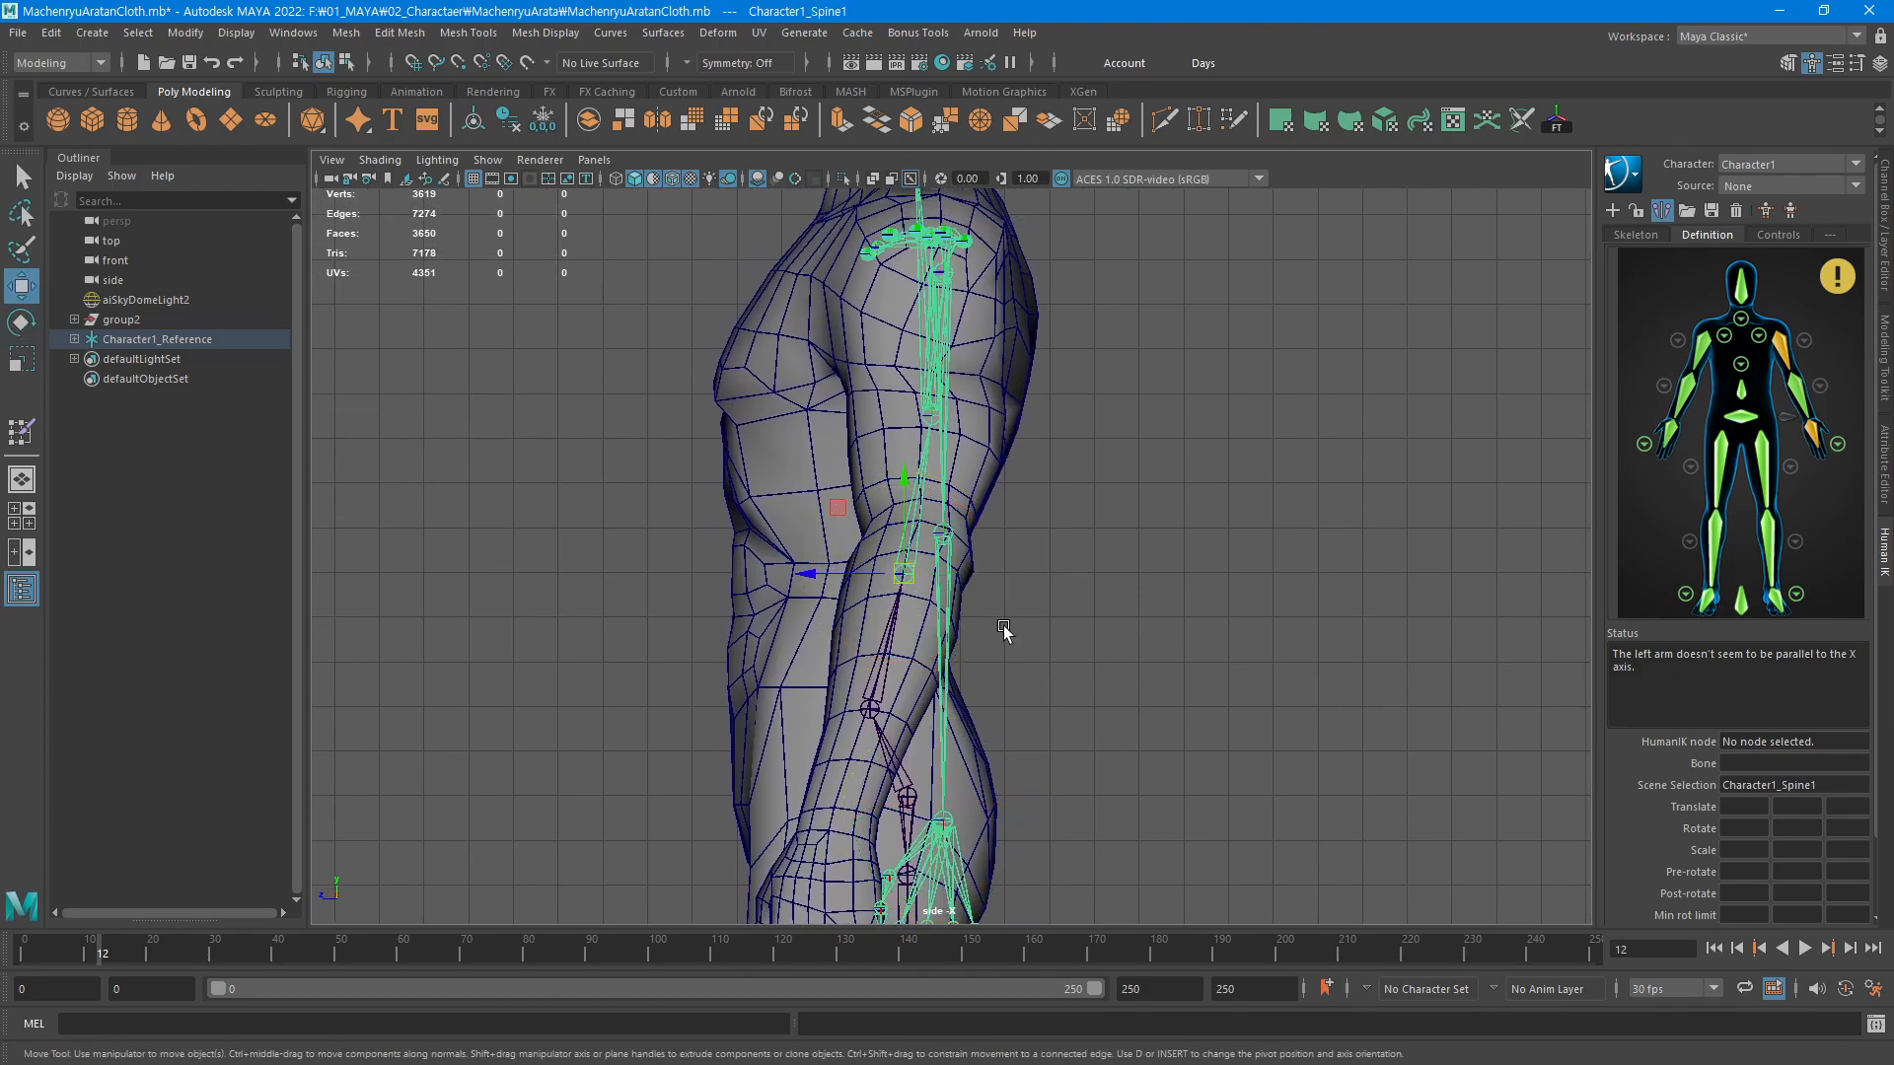
{"action": "middle_click_drag", "start_coordinate": [1006, 635], "coordinate": [1036, 575], "text": "alt"}
{"action": "left_click", "coordinate": [971, 487]}
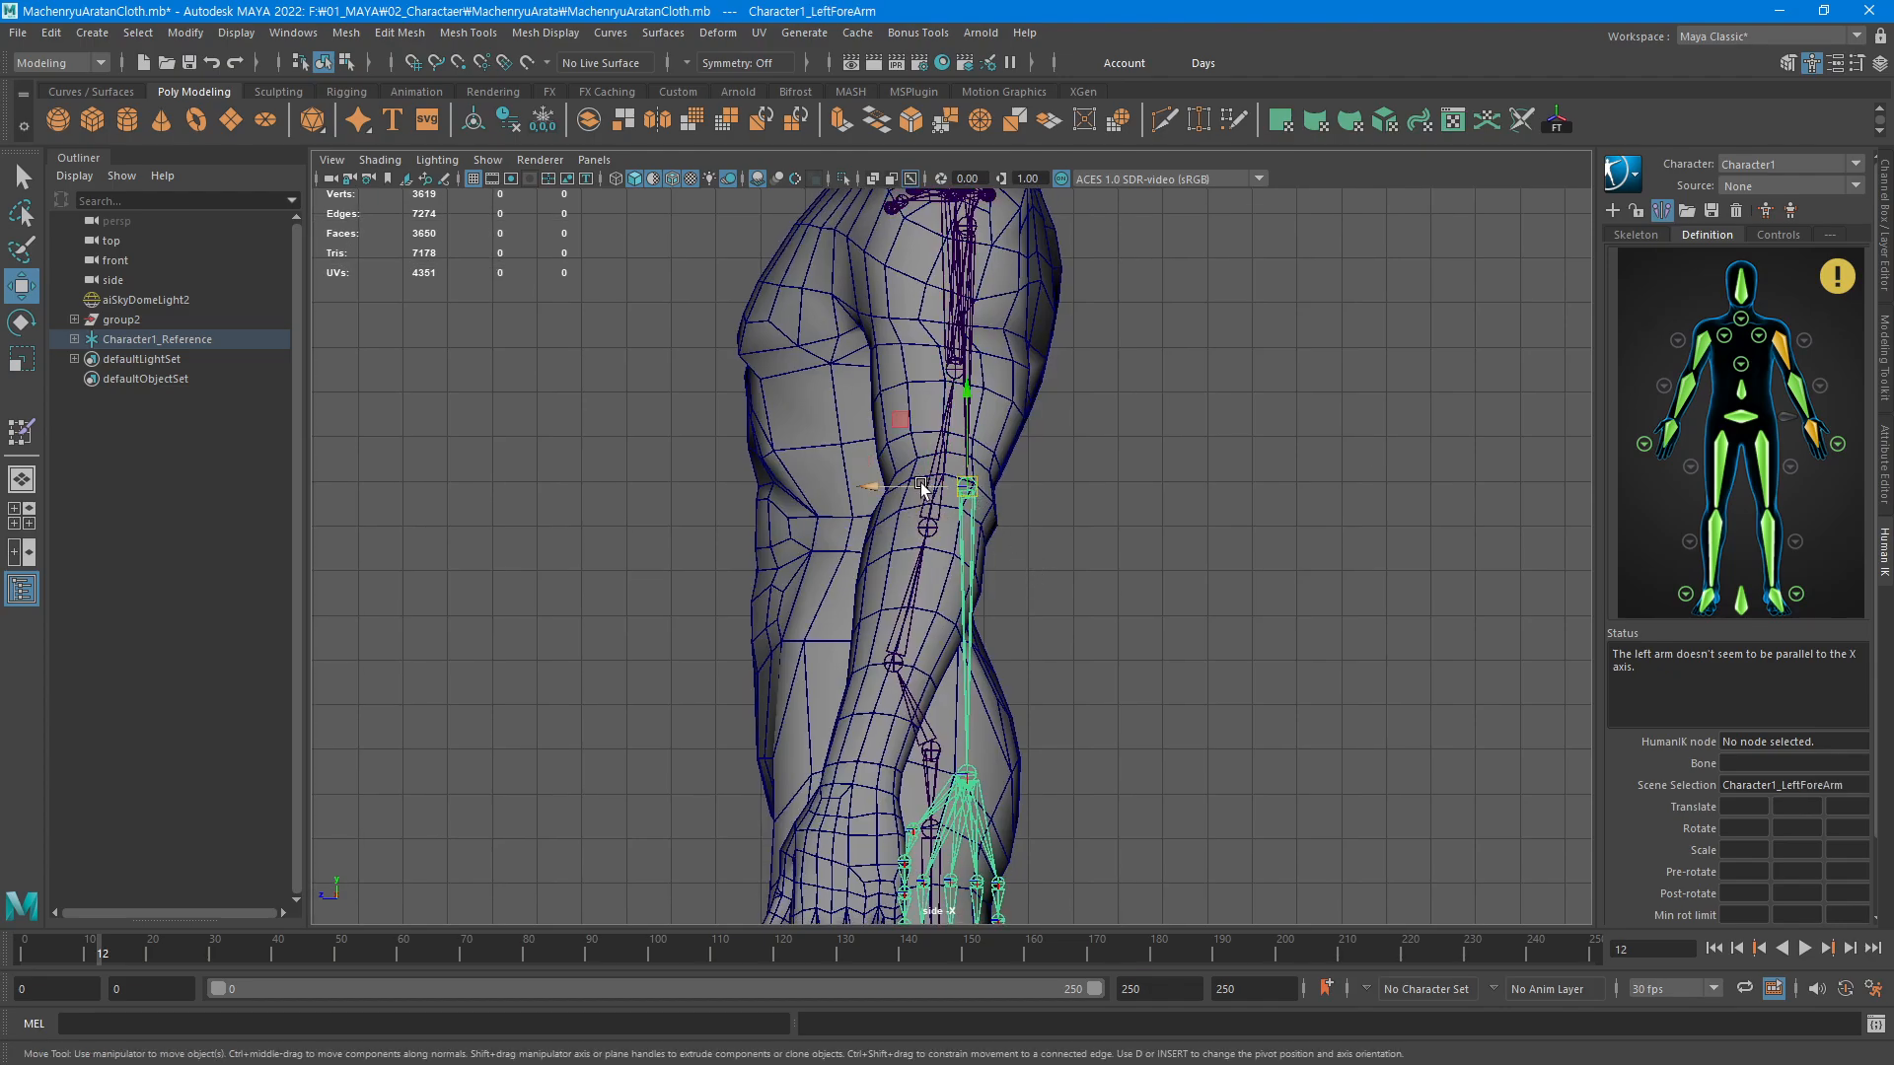
{"action": "left_click_drag", "start_coordinate": [923, 487], "coordinate": [917, 487]}
Move the LeftHand joint forward in the side view to the centre of the mesh wrist
{"action": "middle_click_drag", "start_coordinate": [1015, 721], "coordinate": [1060, 490], "text": "alt"}
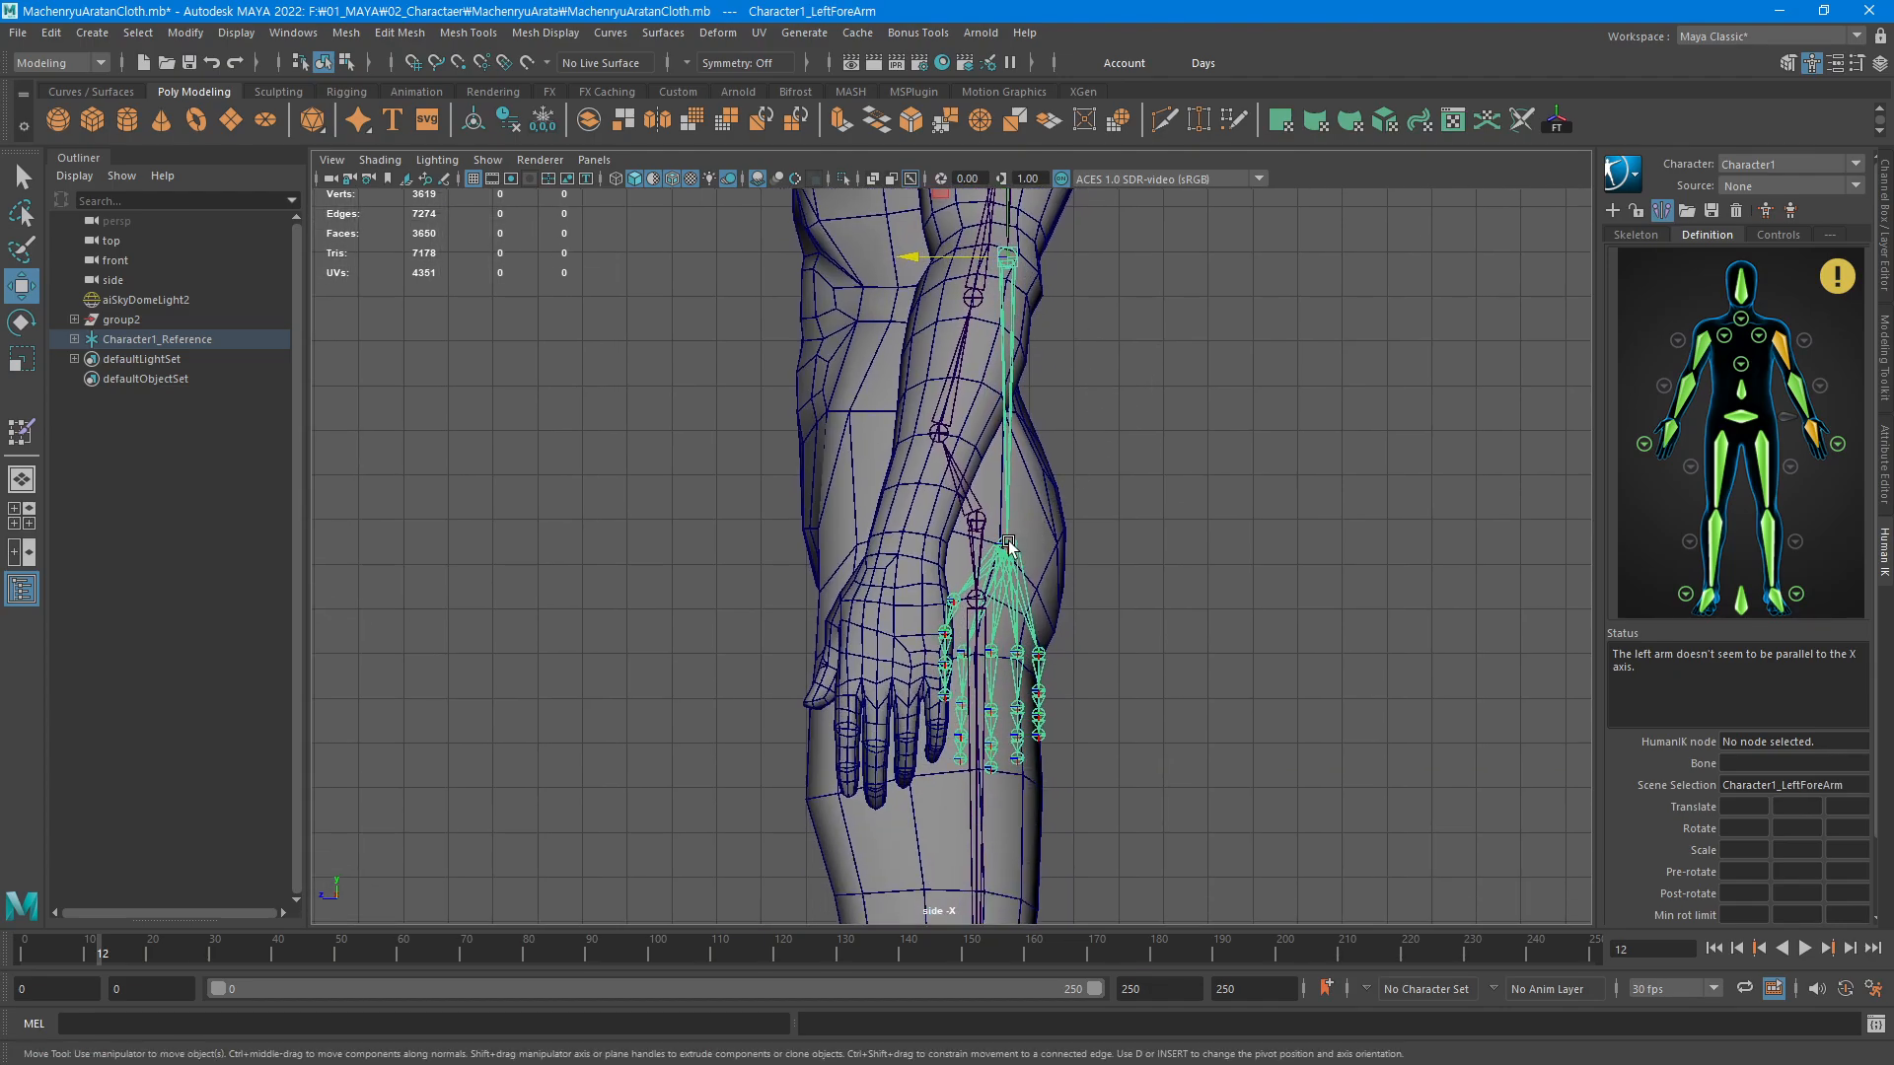
{"action": "left_click", "coordinate": [1016, 592]}
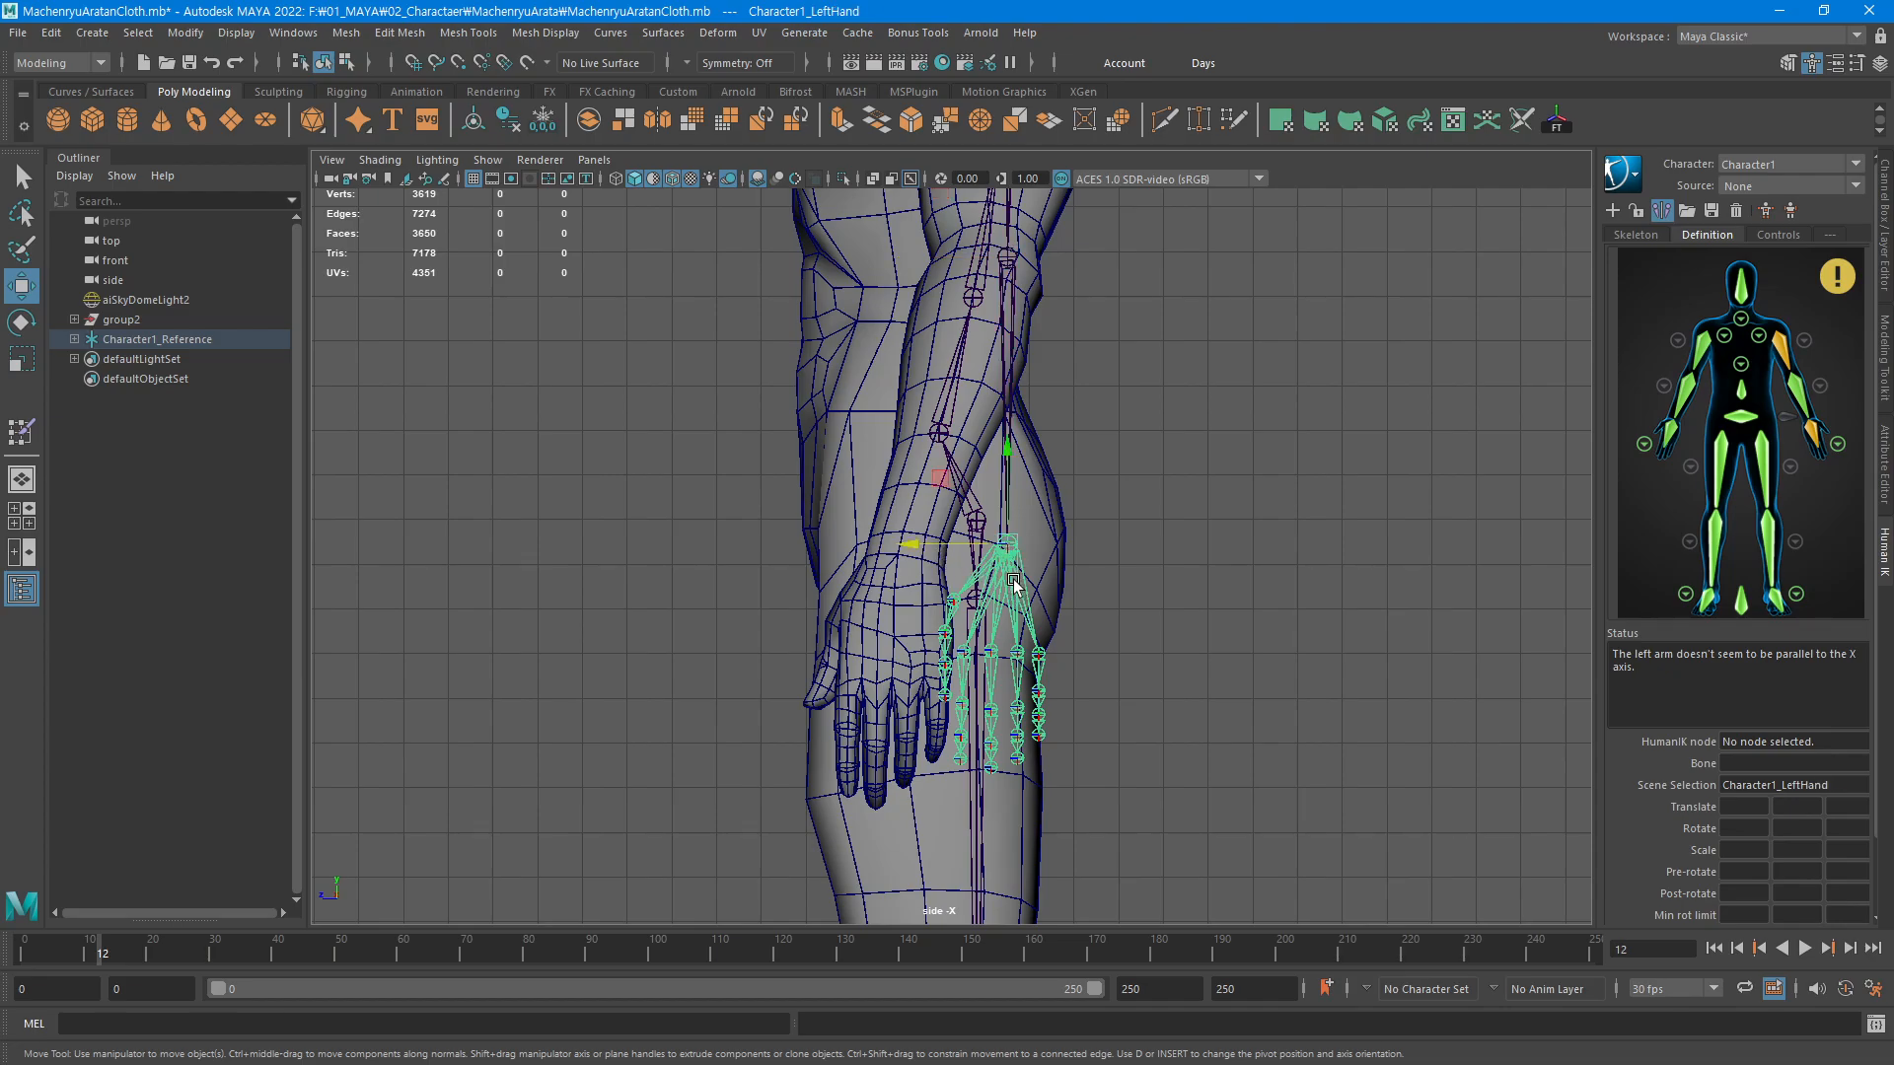
{"action": "left_click_drag", "start_coordinate": [940, 543], "coordinate": [840, 545]}
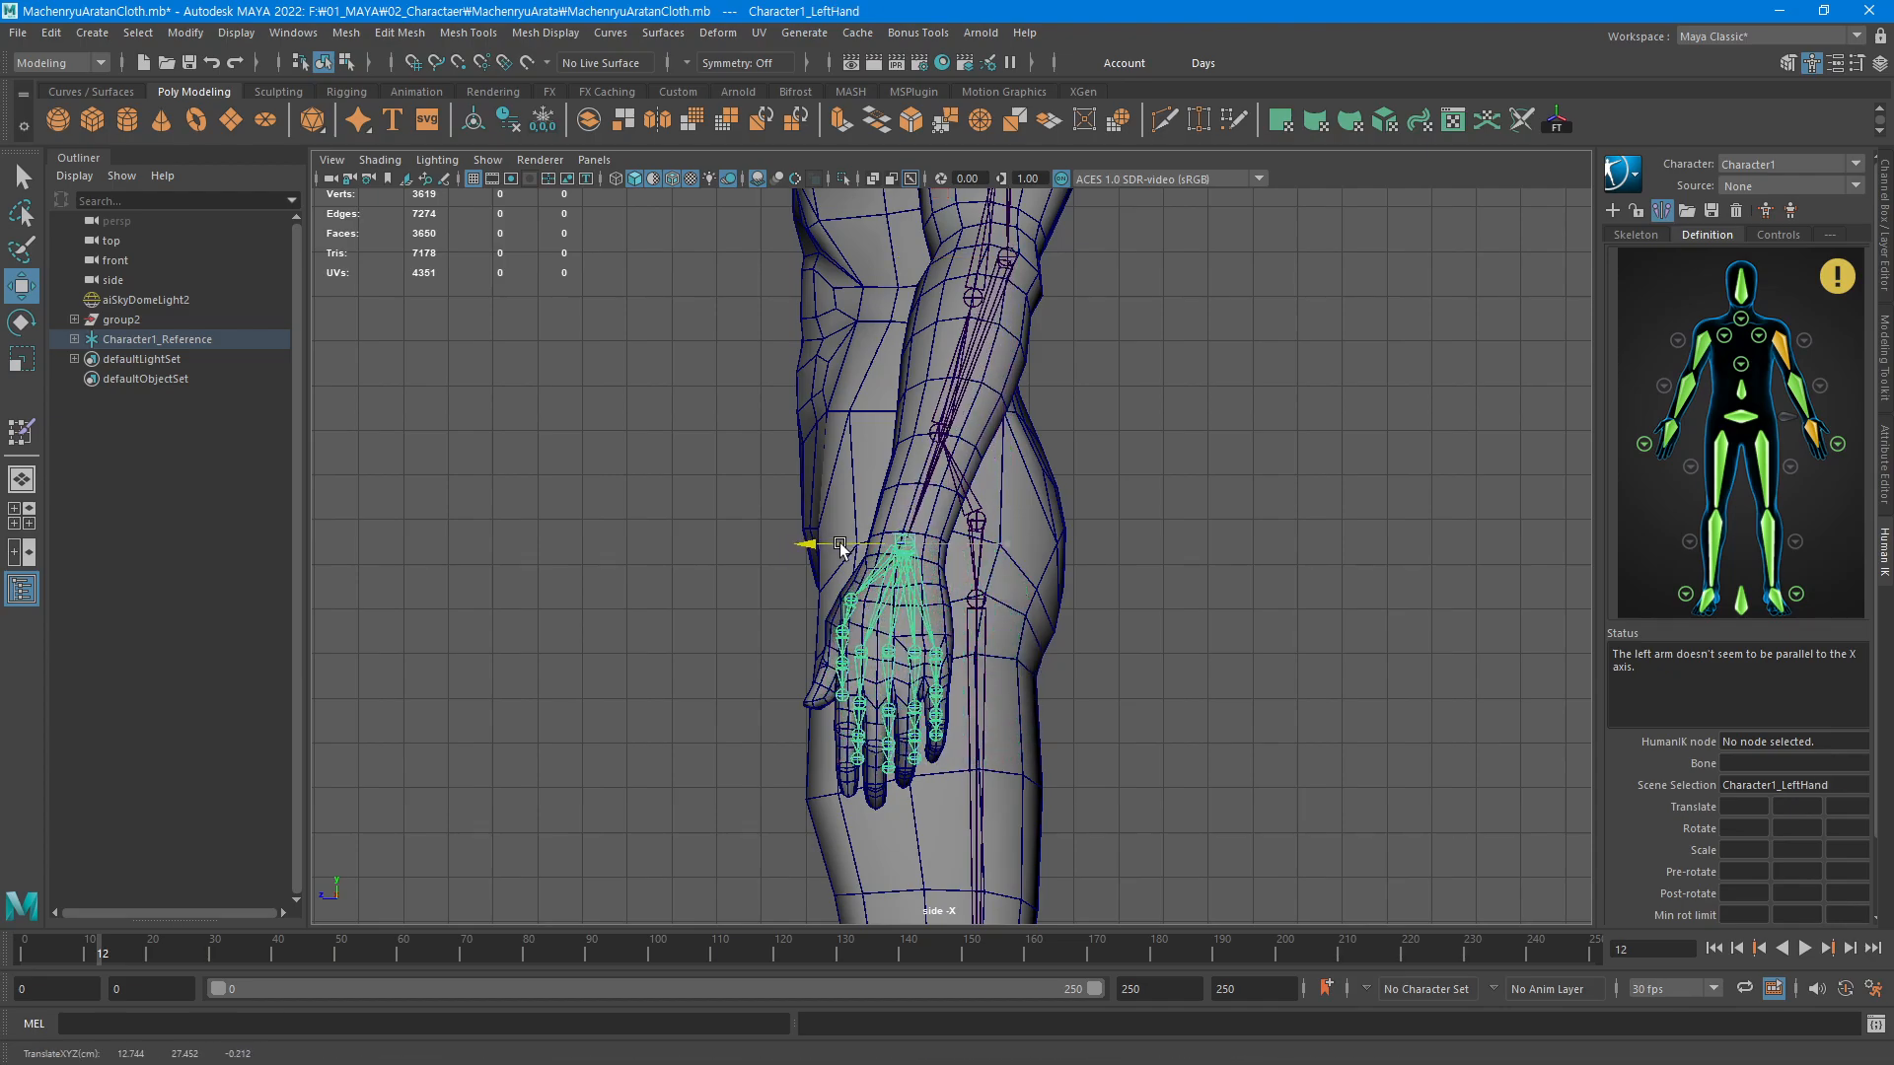
{"action": "middle_click_drag", "start_coordinate": [878, 703], "coordinate": [1017, 579], "text": "alt"}
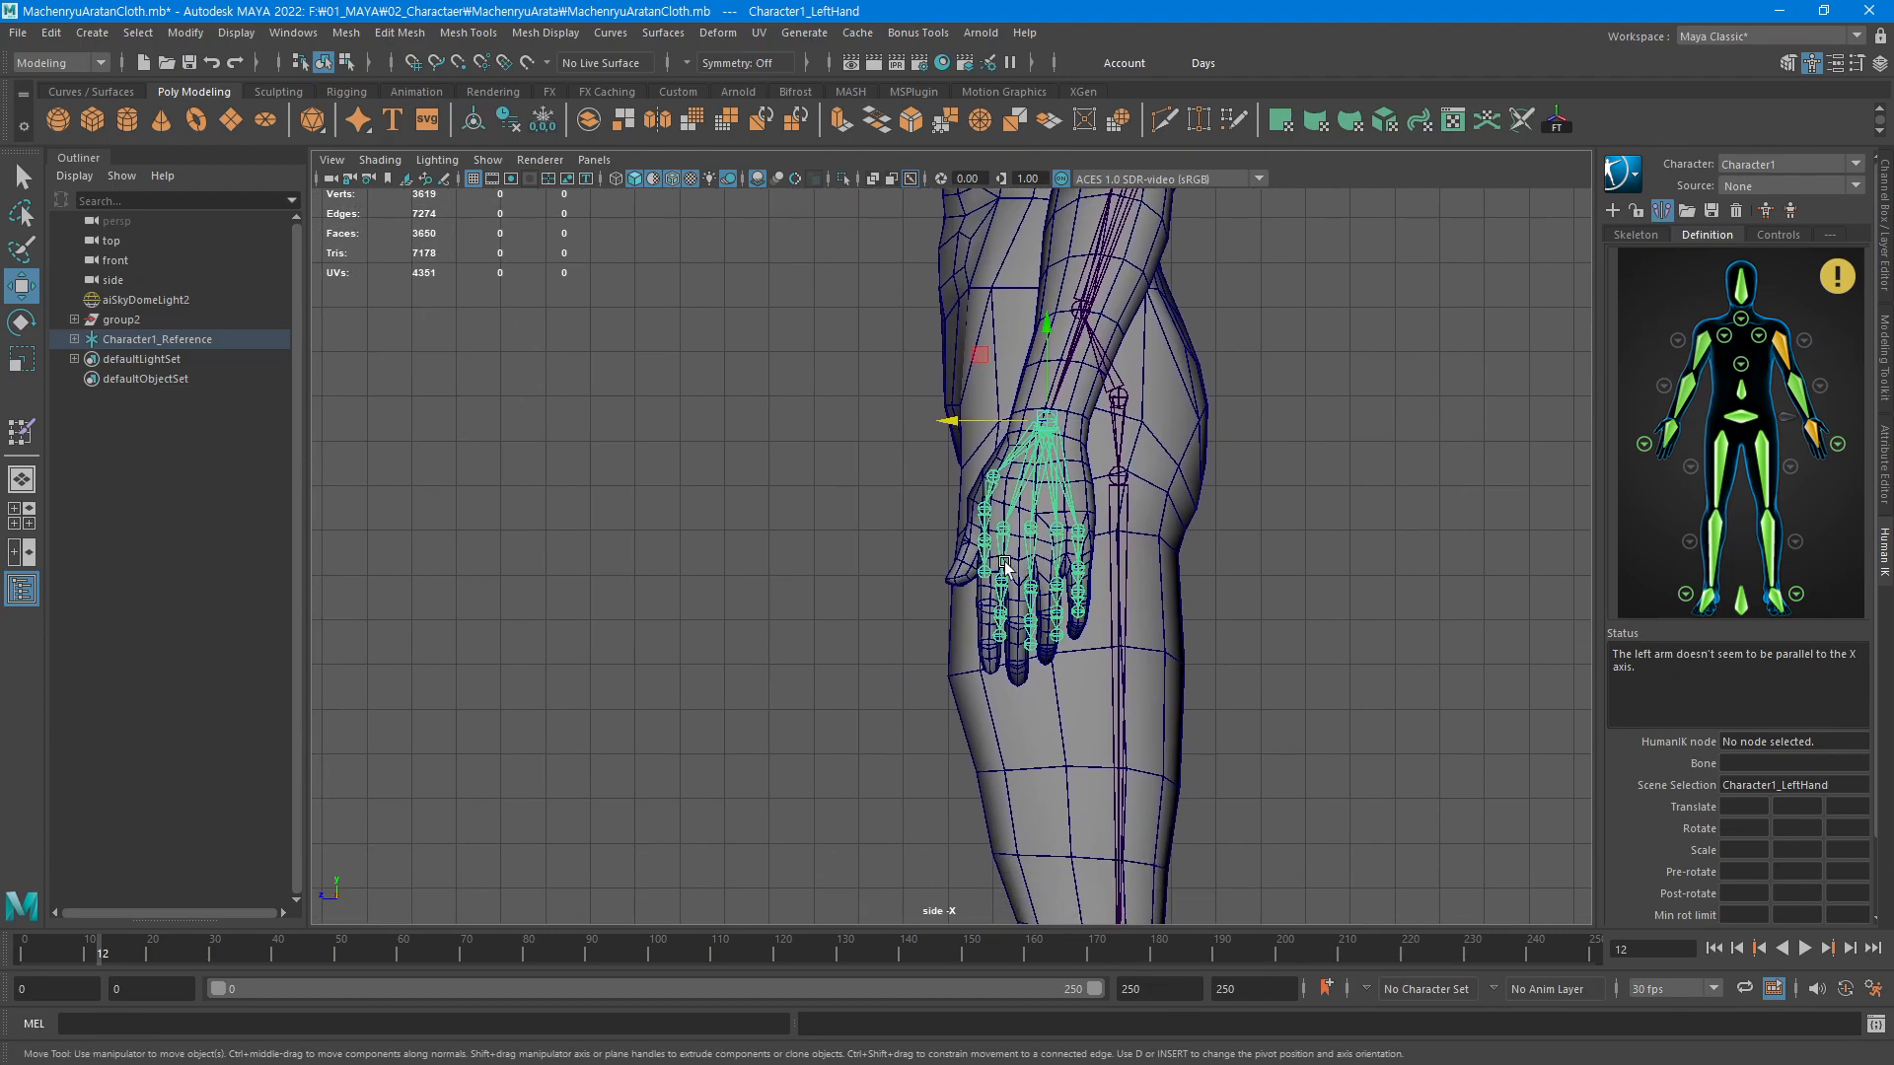
{"action": "right_click_drag", "start_coordinate": [1017, 579], "coordinate": [1560, 494], "text": "alt"}
{"action": "middle_click_drag", "start_coordinate": [1151, 364], "coordinate": [1032, 400], "text": "alt"}
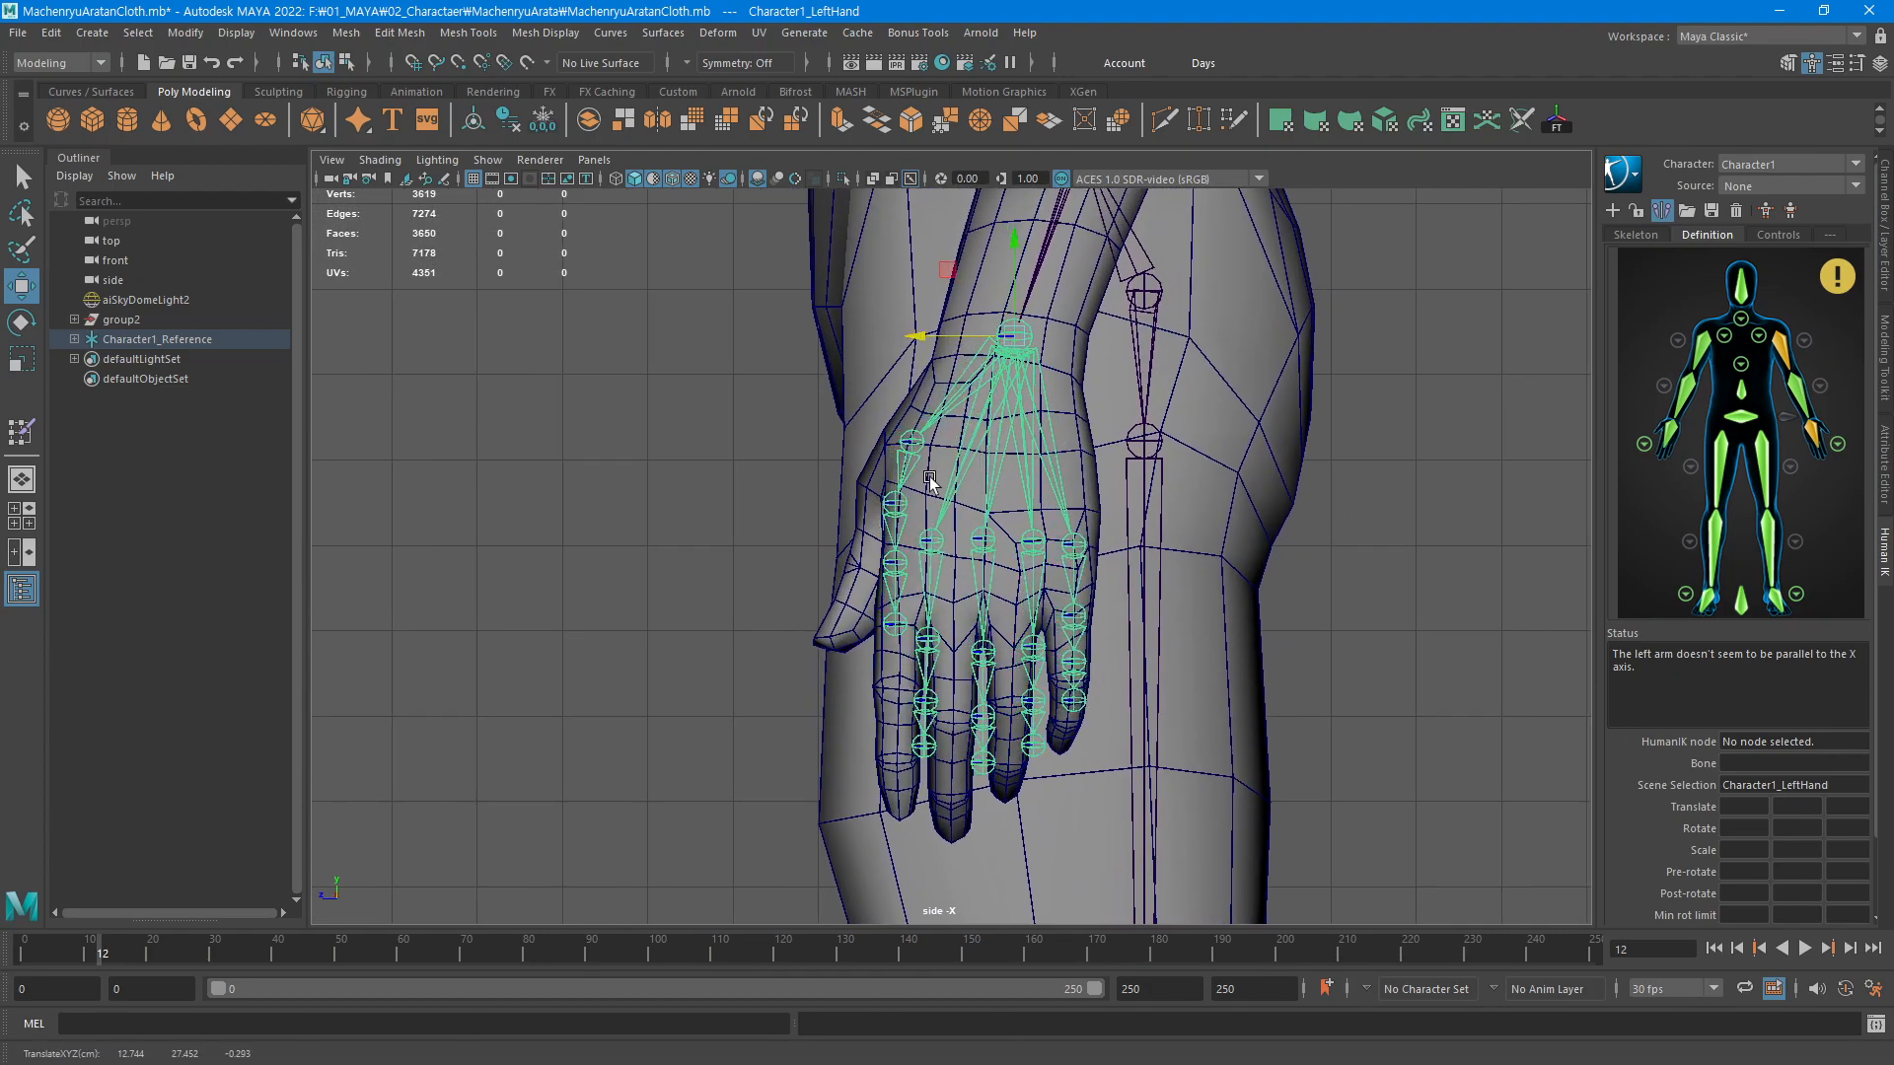
Position the LeftHandThumb1 to LeftHandThumb4 joints along the mesh thumb in the side view, ending at its tip
{"action": "right_click_drag", "start_coordinate": [1033, 402], "coordinate": [1104, 479], "text": "alt"}
{"action": "left_click", "coordinate": [909, 423]}
{"action": "left_click_drag", "start_coordinate": [909, 429], "coordinate": [894, 429]}
{"action": "left_click", "coordinate": [873, 506]}
{"action": "left_click_drag", "start_coordinate": [873, 506], "coordinate": [842, 574]}
{"action": "left_click", "coordinate": [861, 570]}
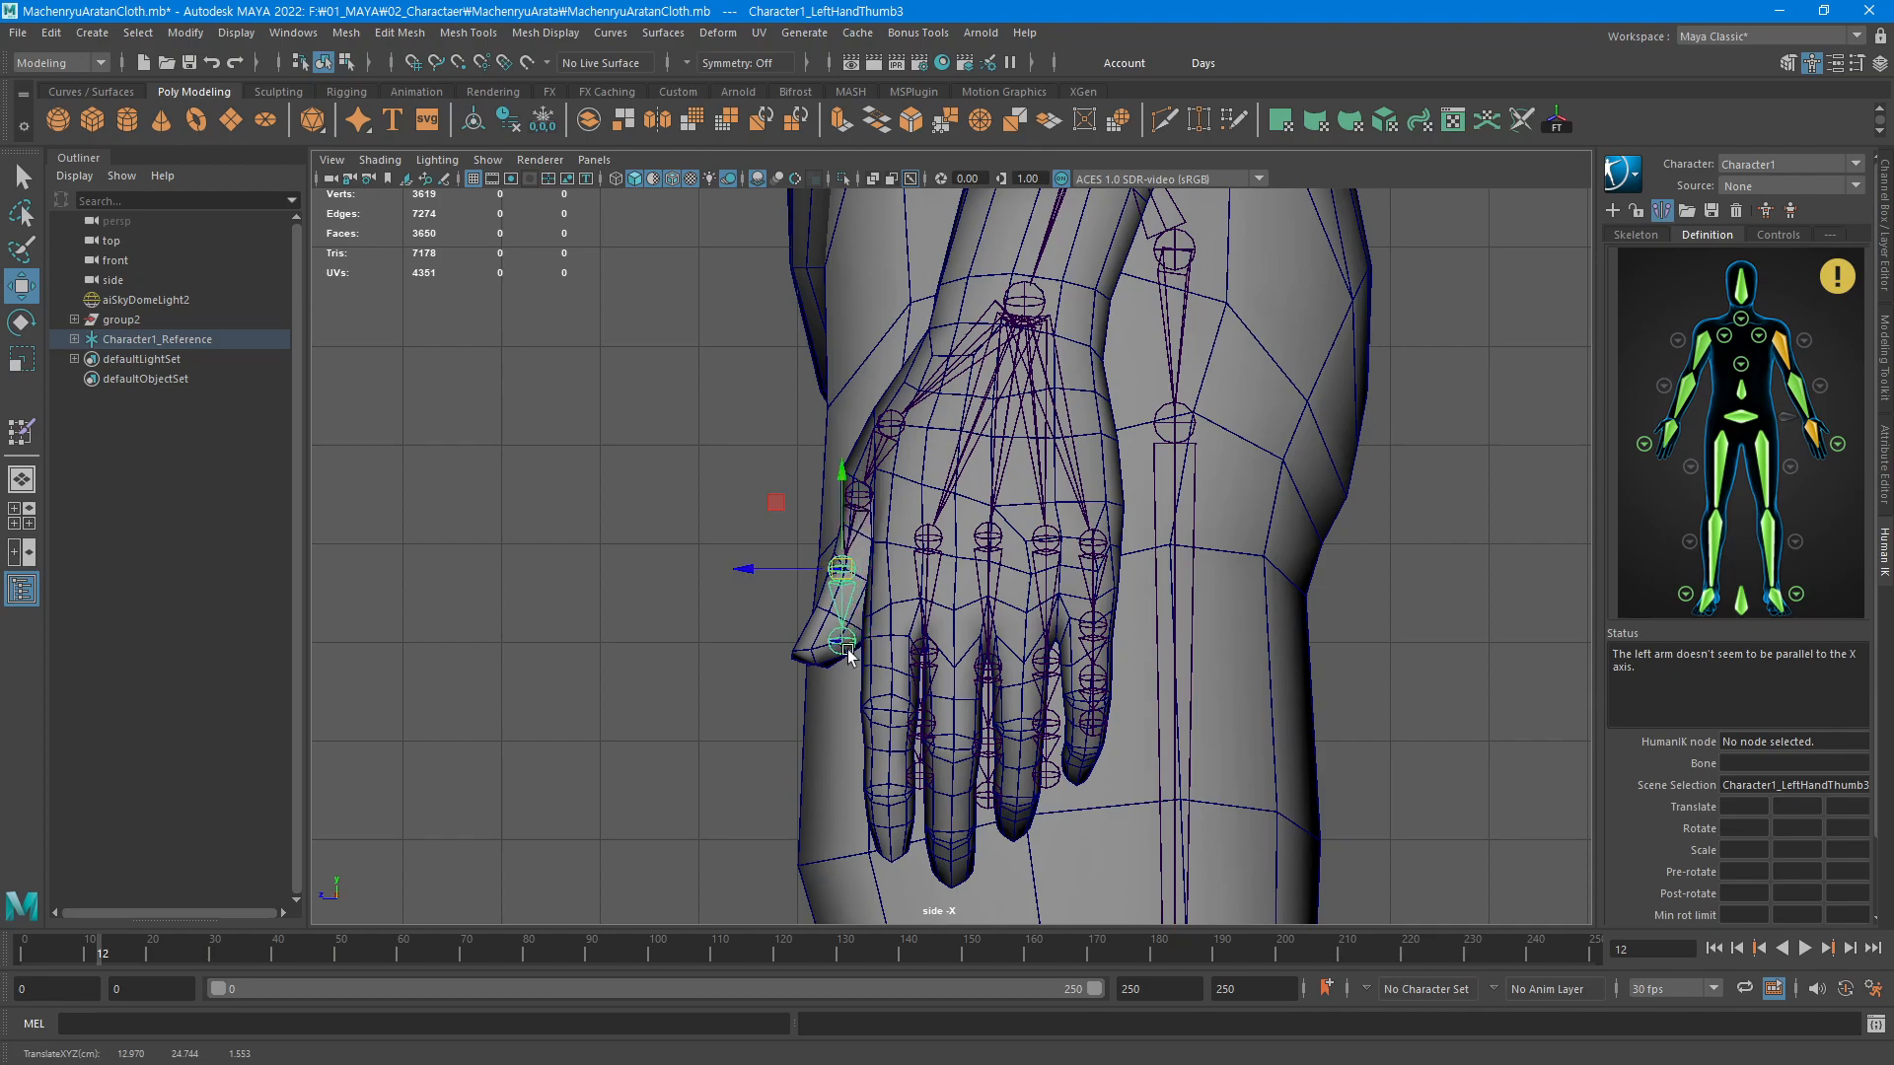
{"action": "left_click", "coordinate": [843, 649]}
{"action": "left_click_drag", "start_coordinate": [843, 650], "coordinate": [823, 677]}
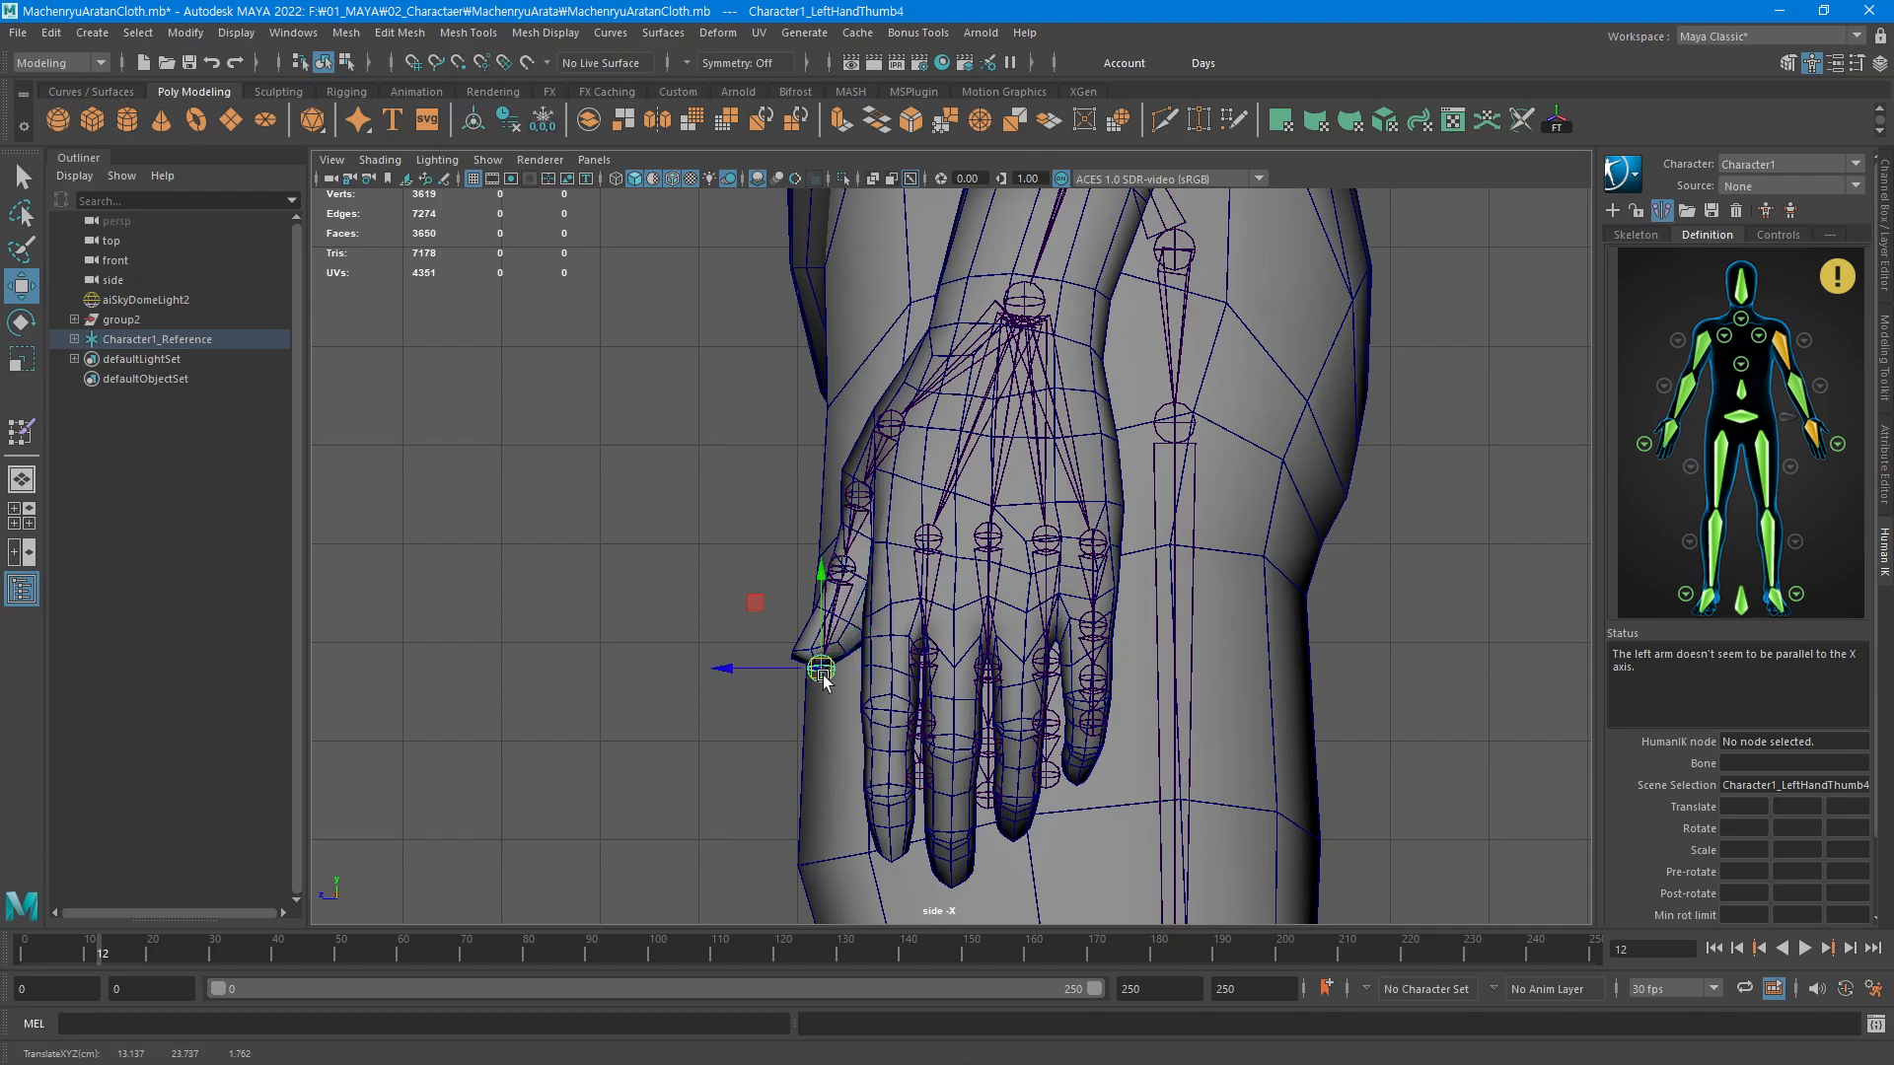
Place the LeftHandIndex1 joint at the index knuckle and align the remaining index joints down to the fingertip
{"action": "middle_click_drag", "start_coordinate": [987, 615], "coordinate": [1029, 490], "text": "alt"}
{"action": "left_click", "coordinate": [975, 413]}
{"action": "left_click_drag", "start_coordinate": [976, 414], "coordinate": [939, 480]}
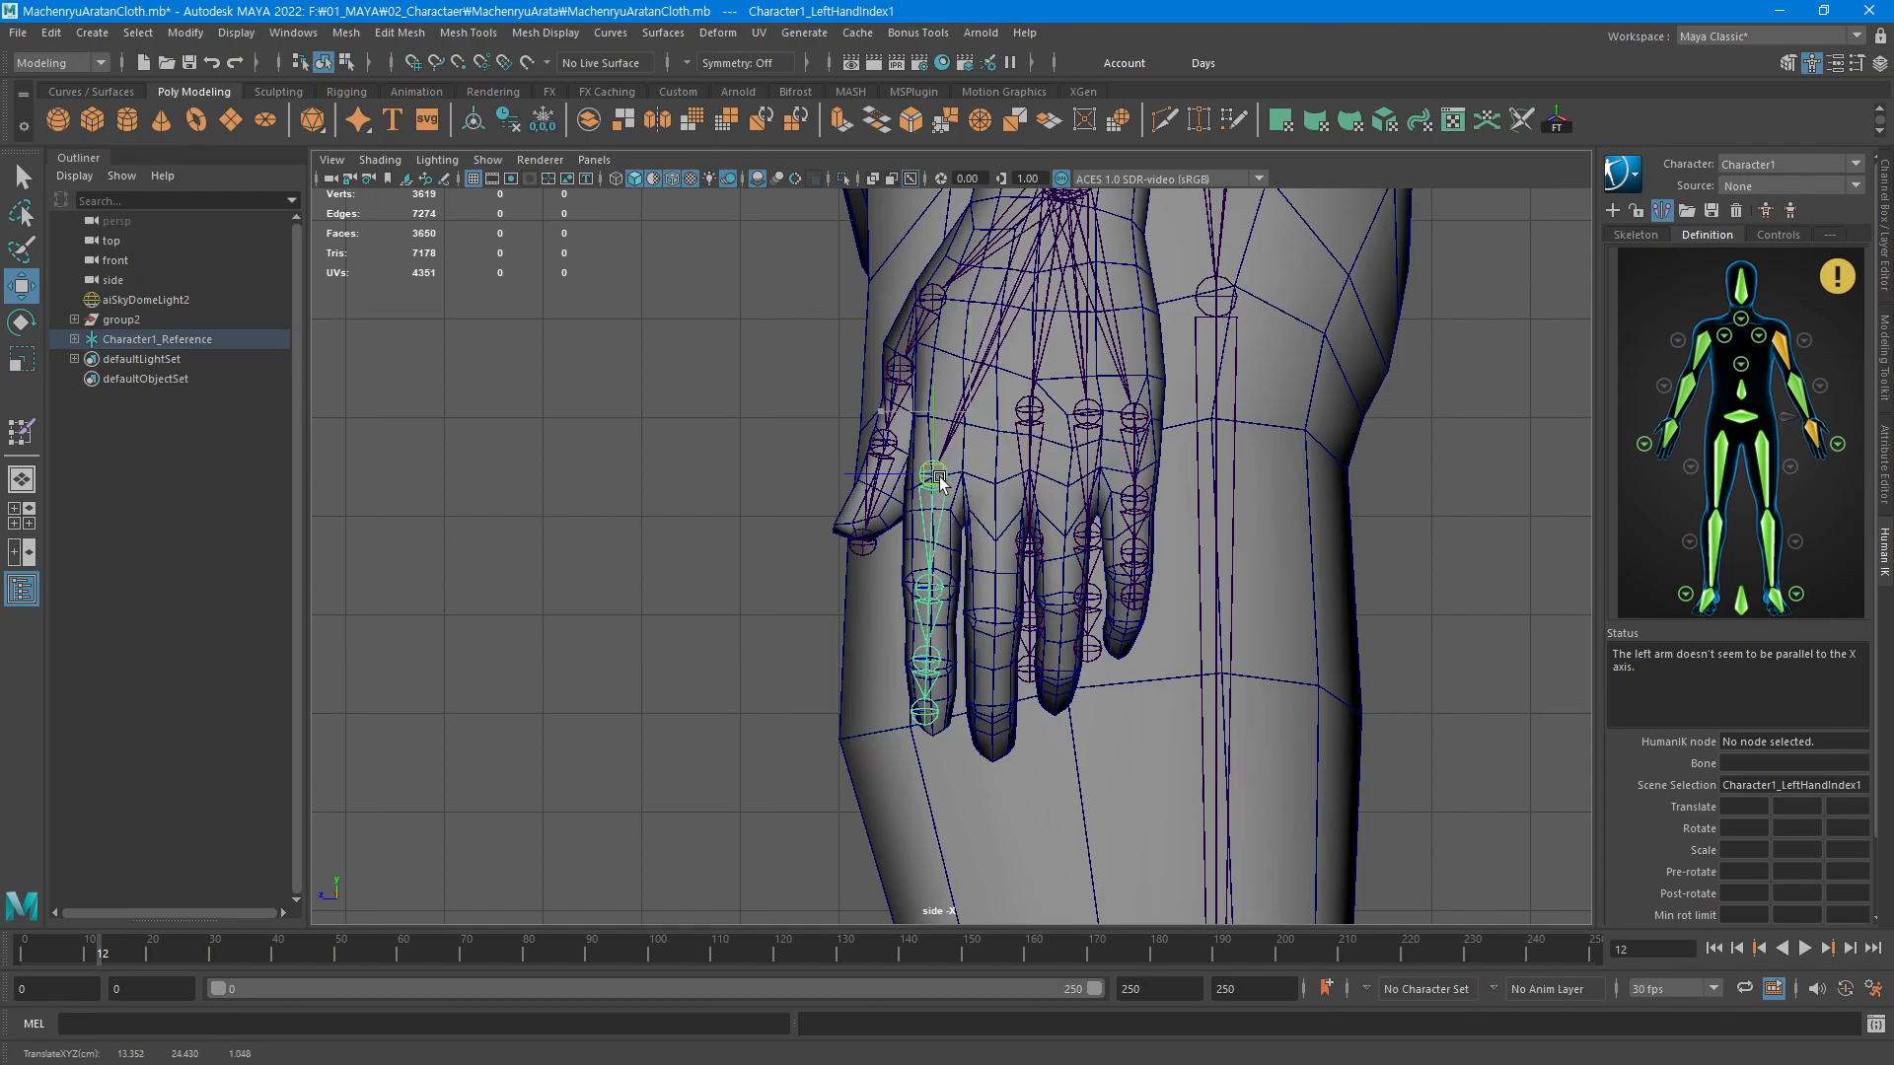
{"action": "left_click", "coordinate": [924, 594]}
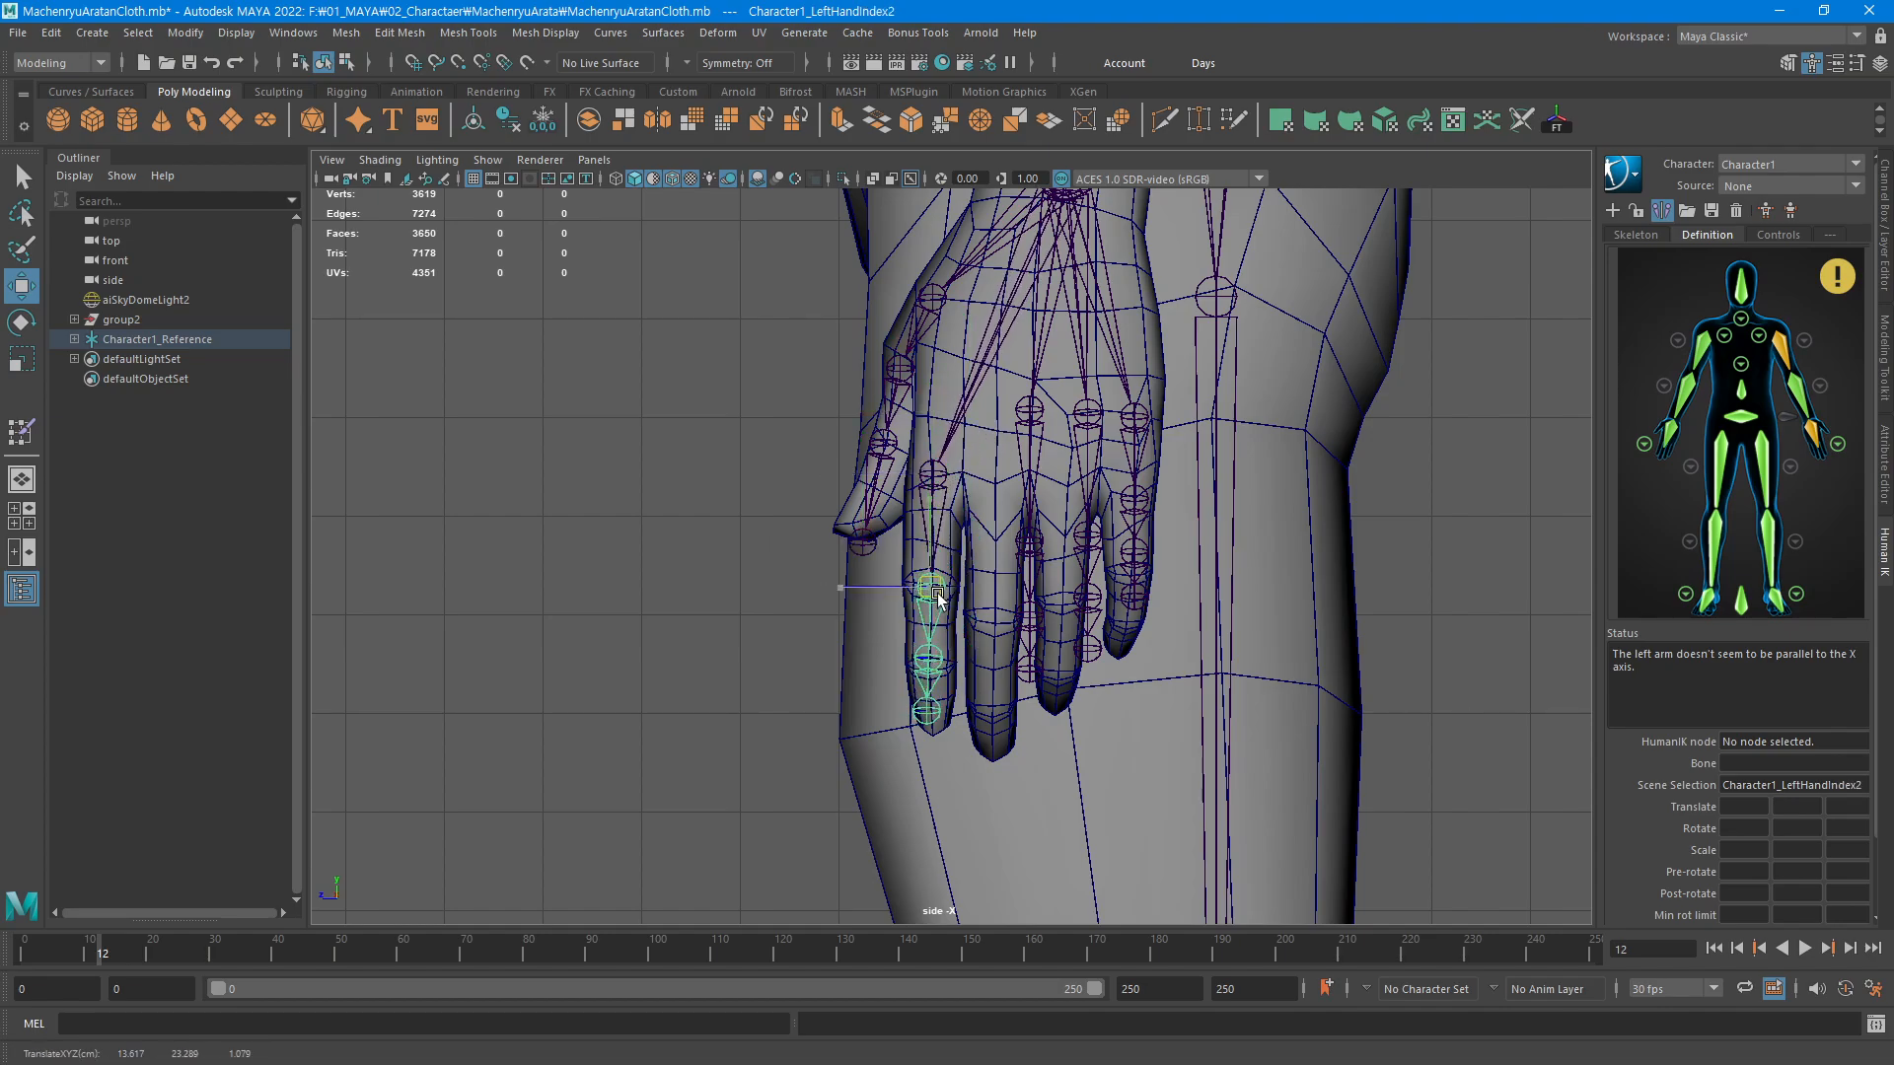
{"action": "left_click", "coordinate": [928, 659]}
{"action": "left_click_drag", "start_coordinate": [930, 659], "coordinate": [930, 672]}
{"action": "left_click", "coordinate": [932, 742]}
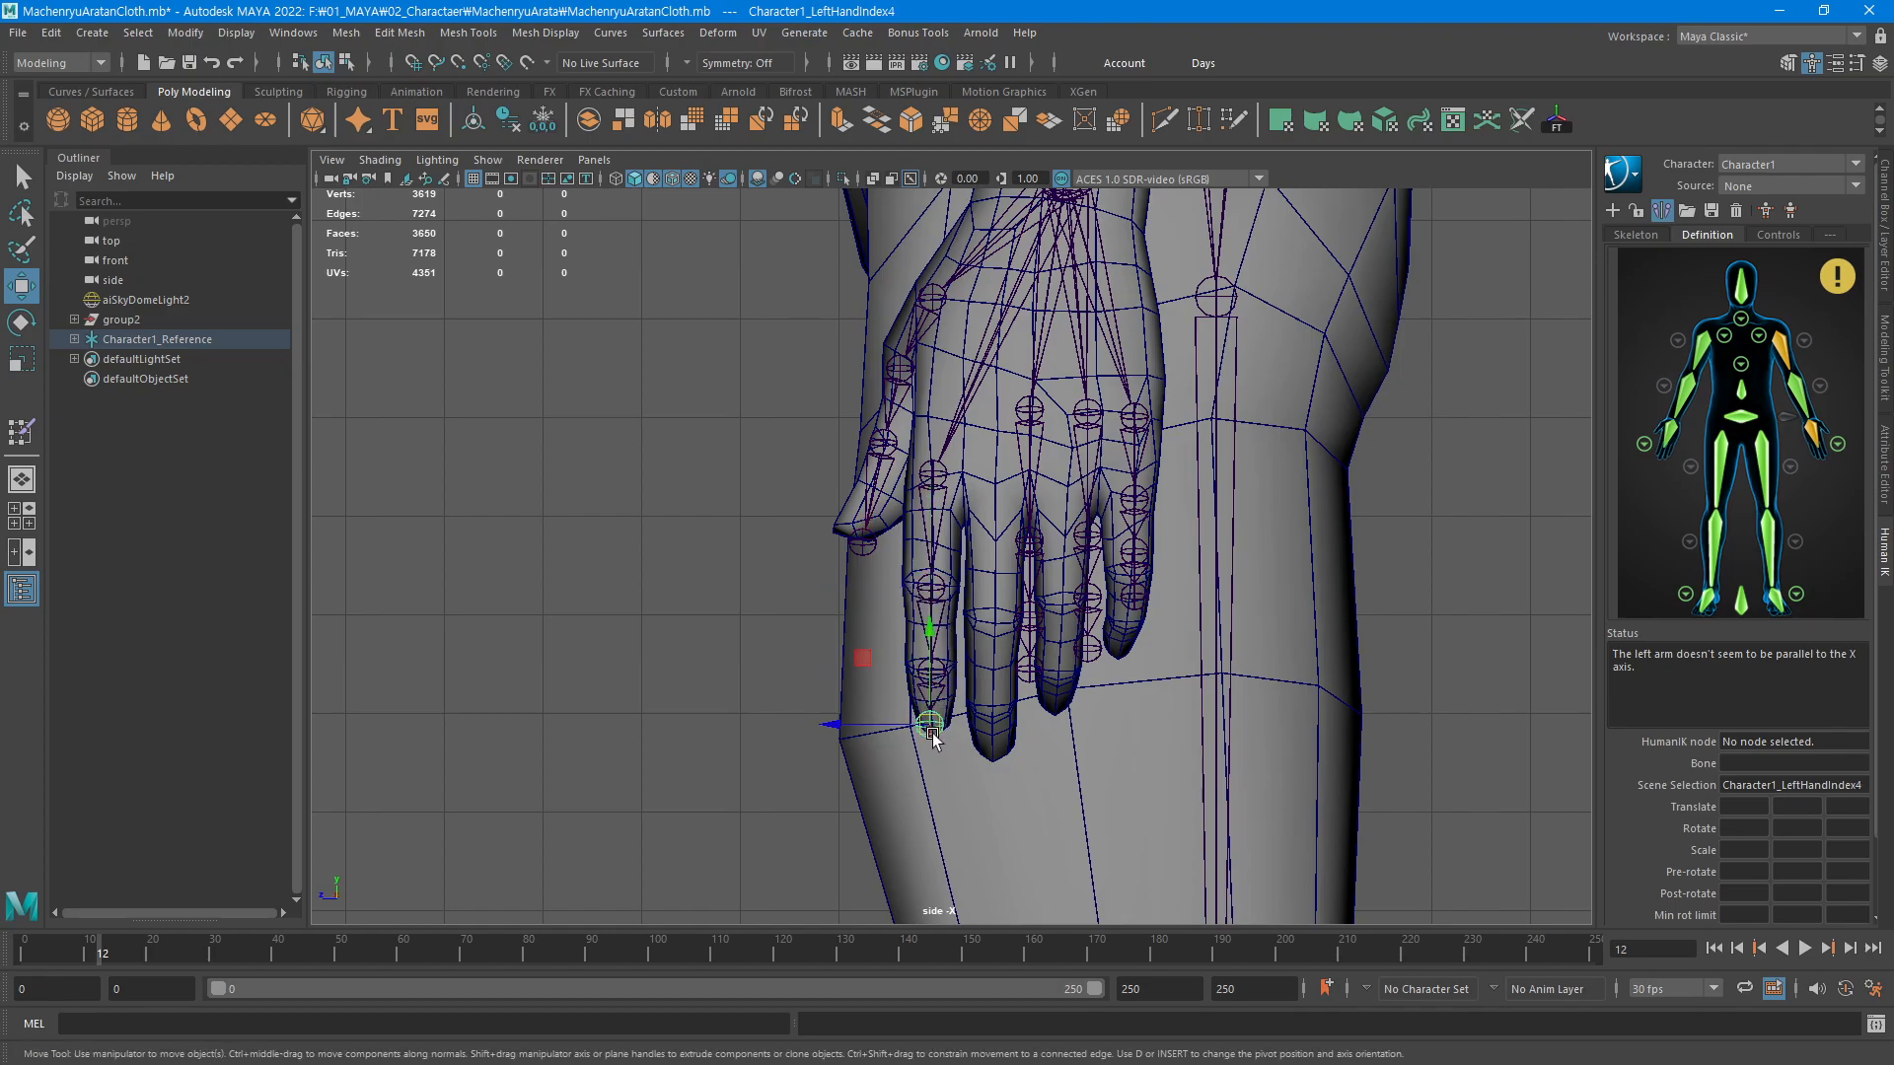
Place the LeftHandMiddle1 joint at the middle knuckle and align the remaining middle finger joints down to the fingertip
{"action": "left_click_drag", "start_coordinate": [1028, 414], "coordinate": [996, 485]}
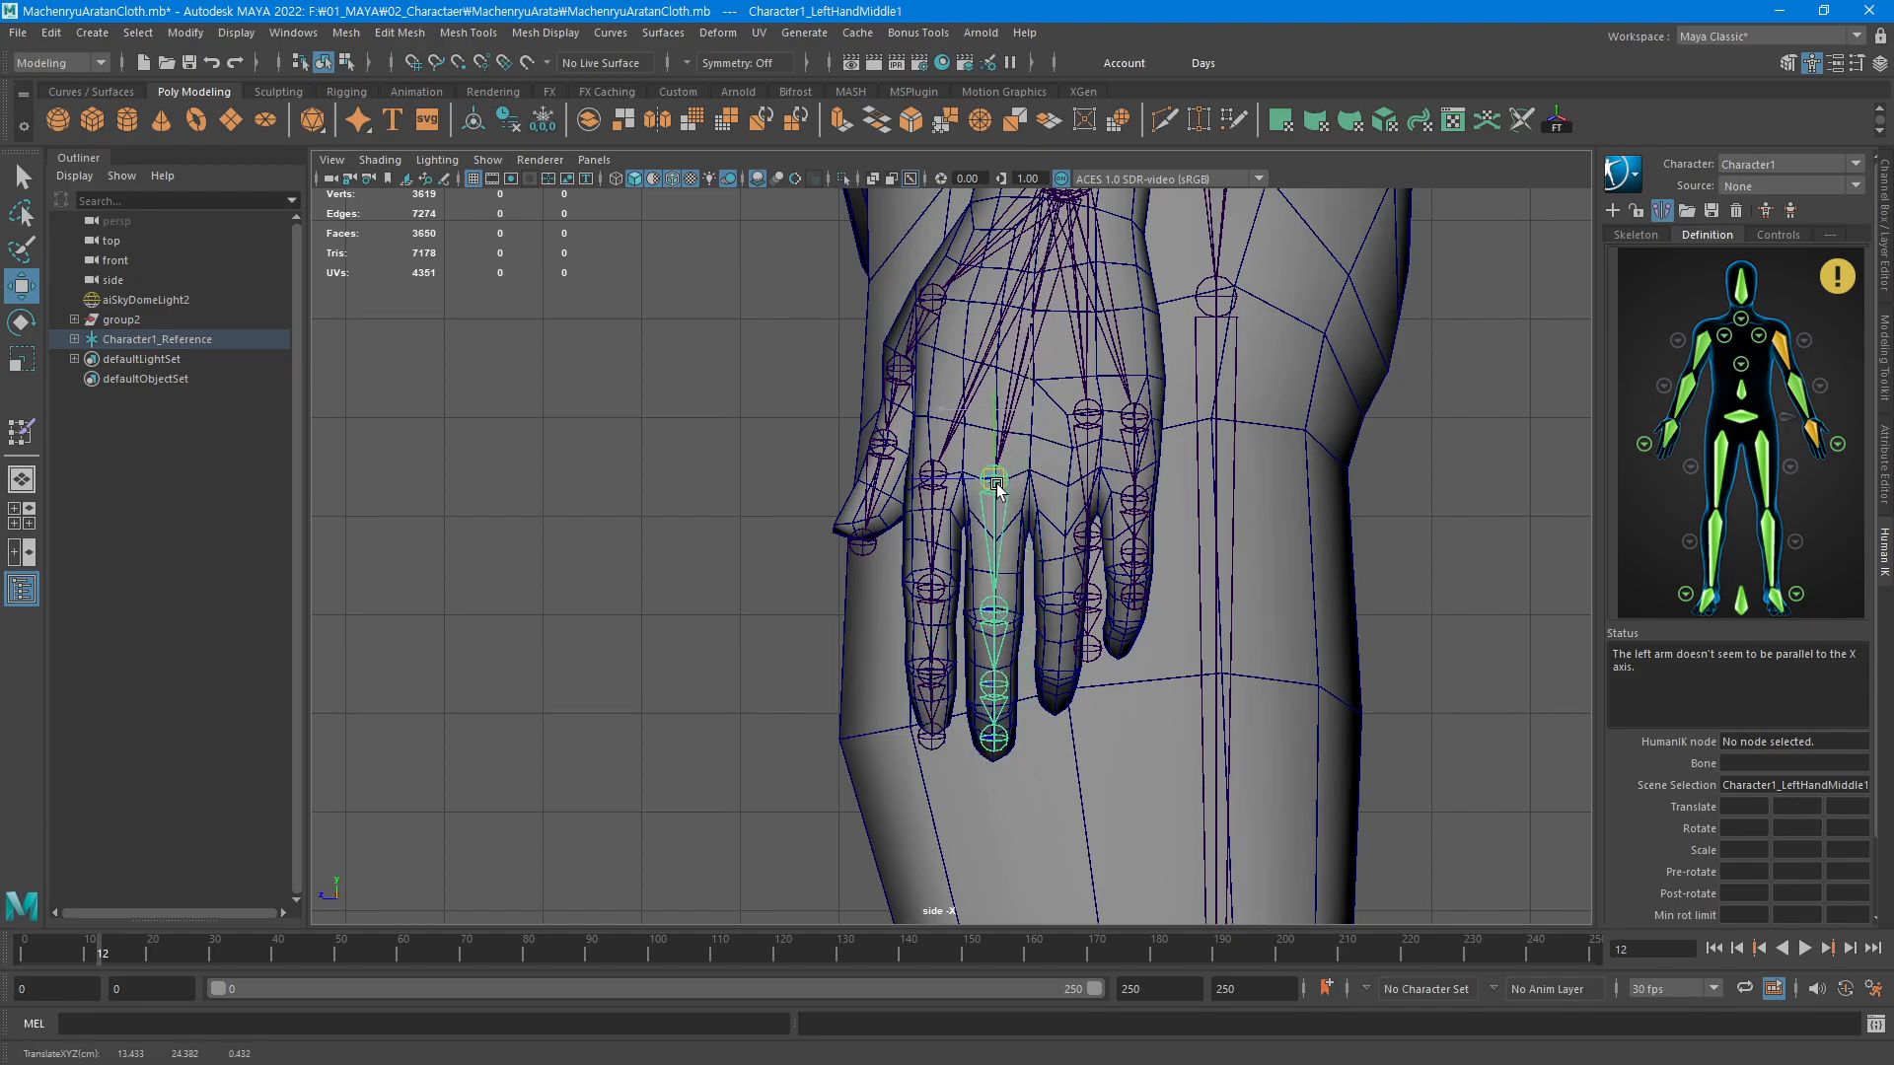
{"action": "left_click", "coordinate": [996, 612]}
{"action": "left_click_drag", "start_coordinate": [998, 621], "coordinate": [998, 637]}
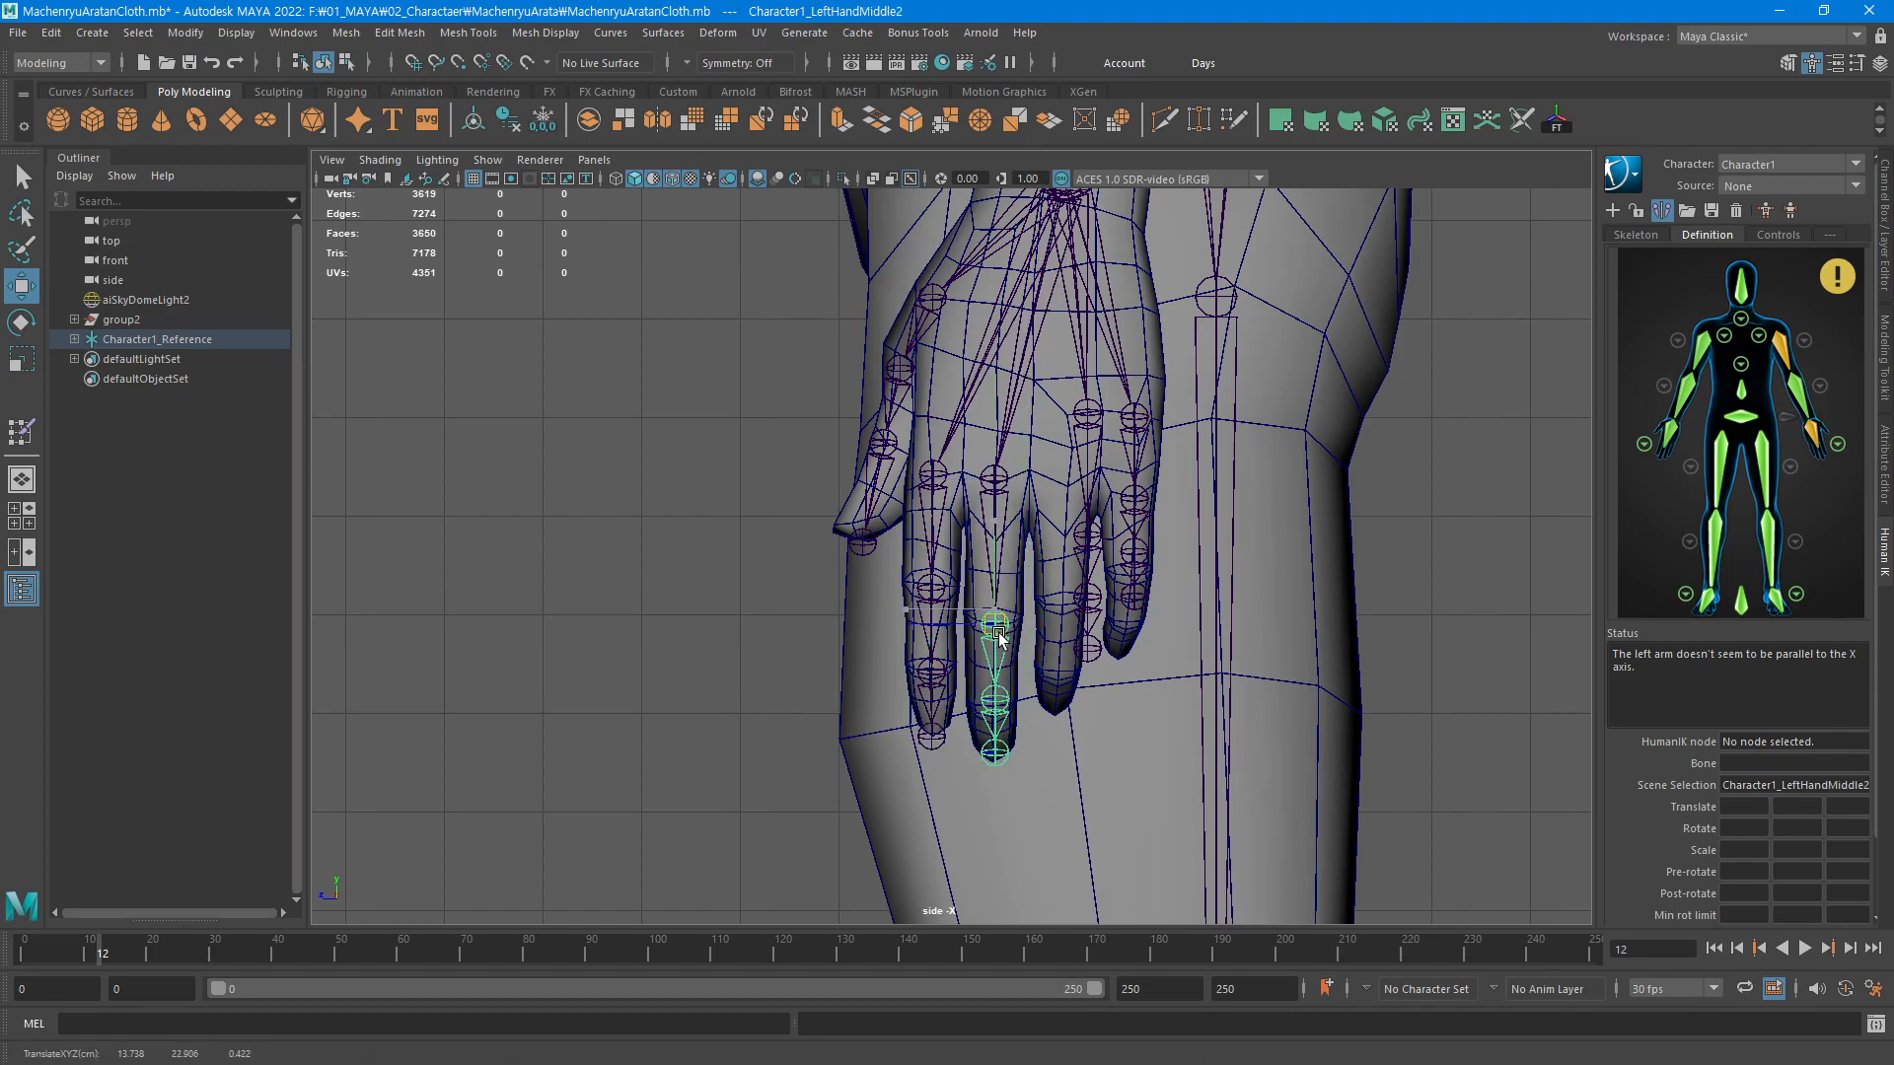
{"action": "left_click", "coordinate": [998, 698]}
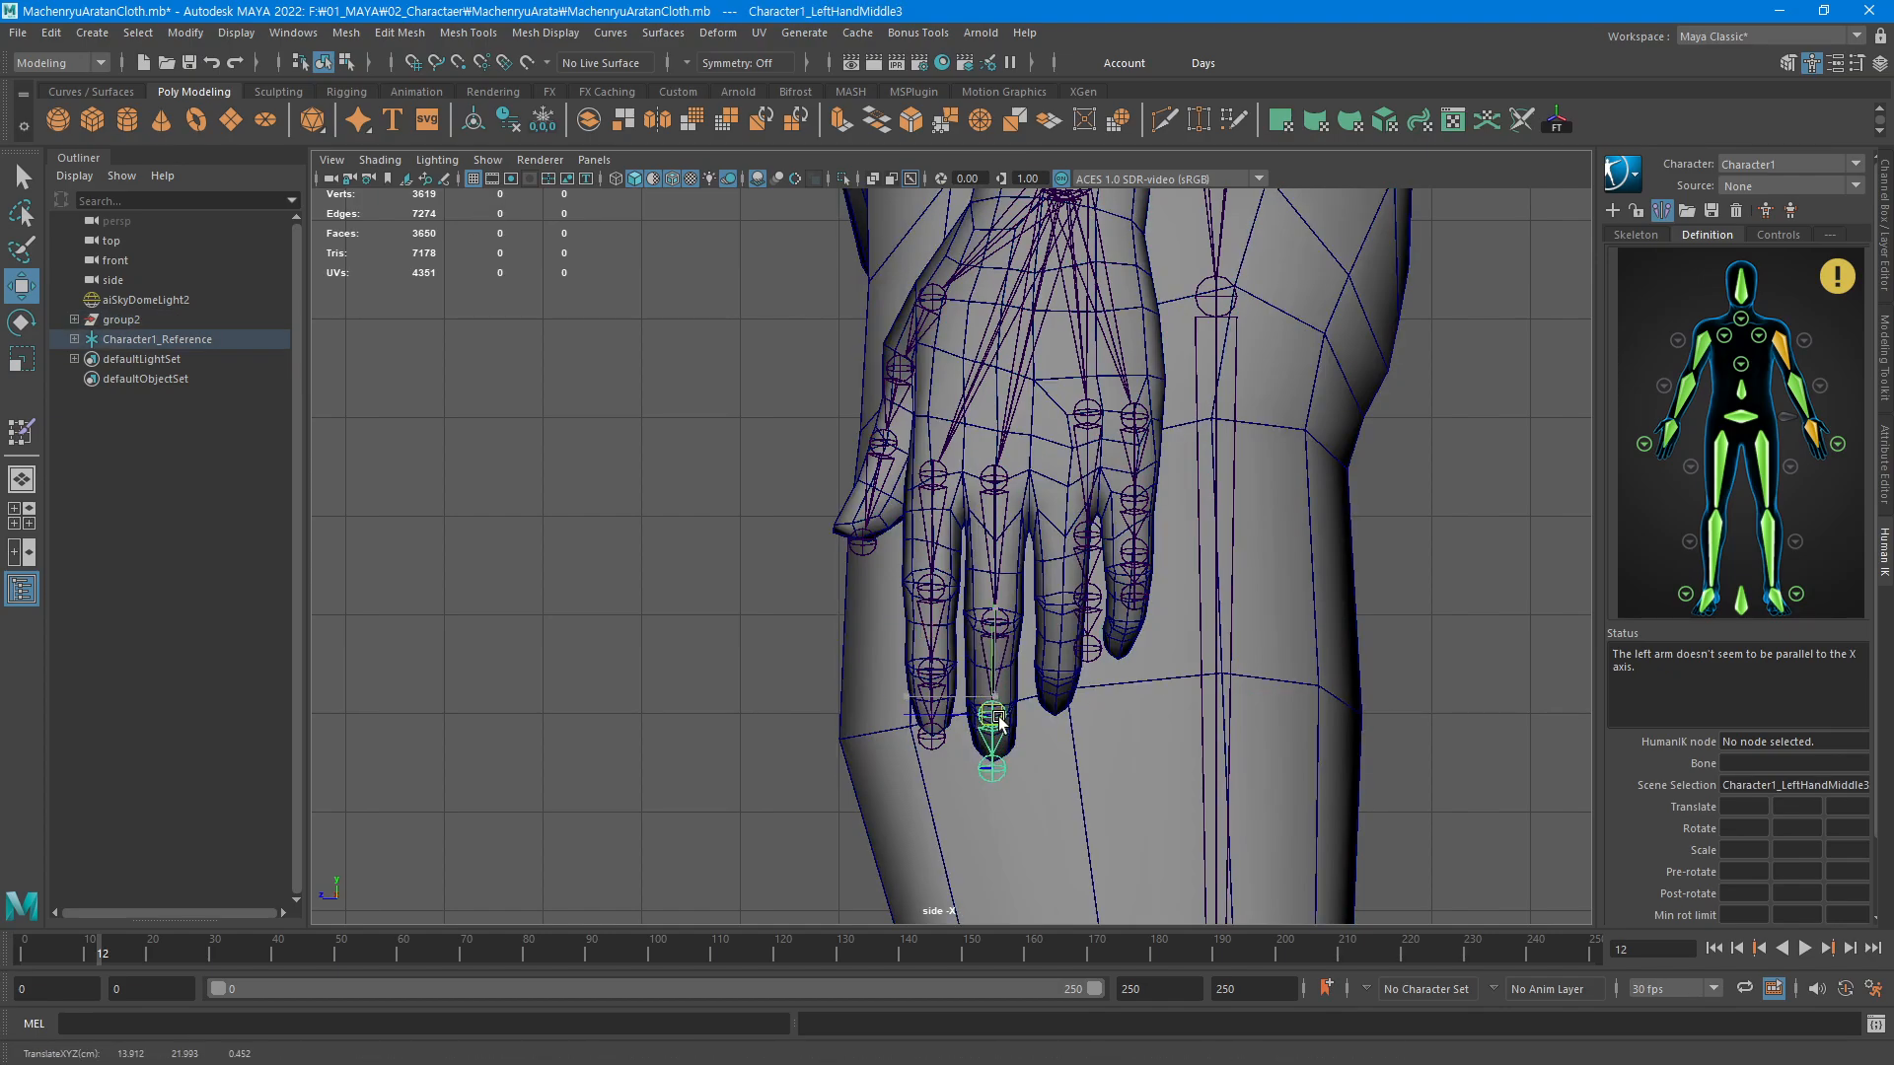
{"action": "left_click", "coordinate": [995, 770]}
{"action": "left_click_drag", "start_coordinate": [995, 775], "coordinate": [996, 773]}
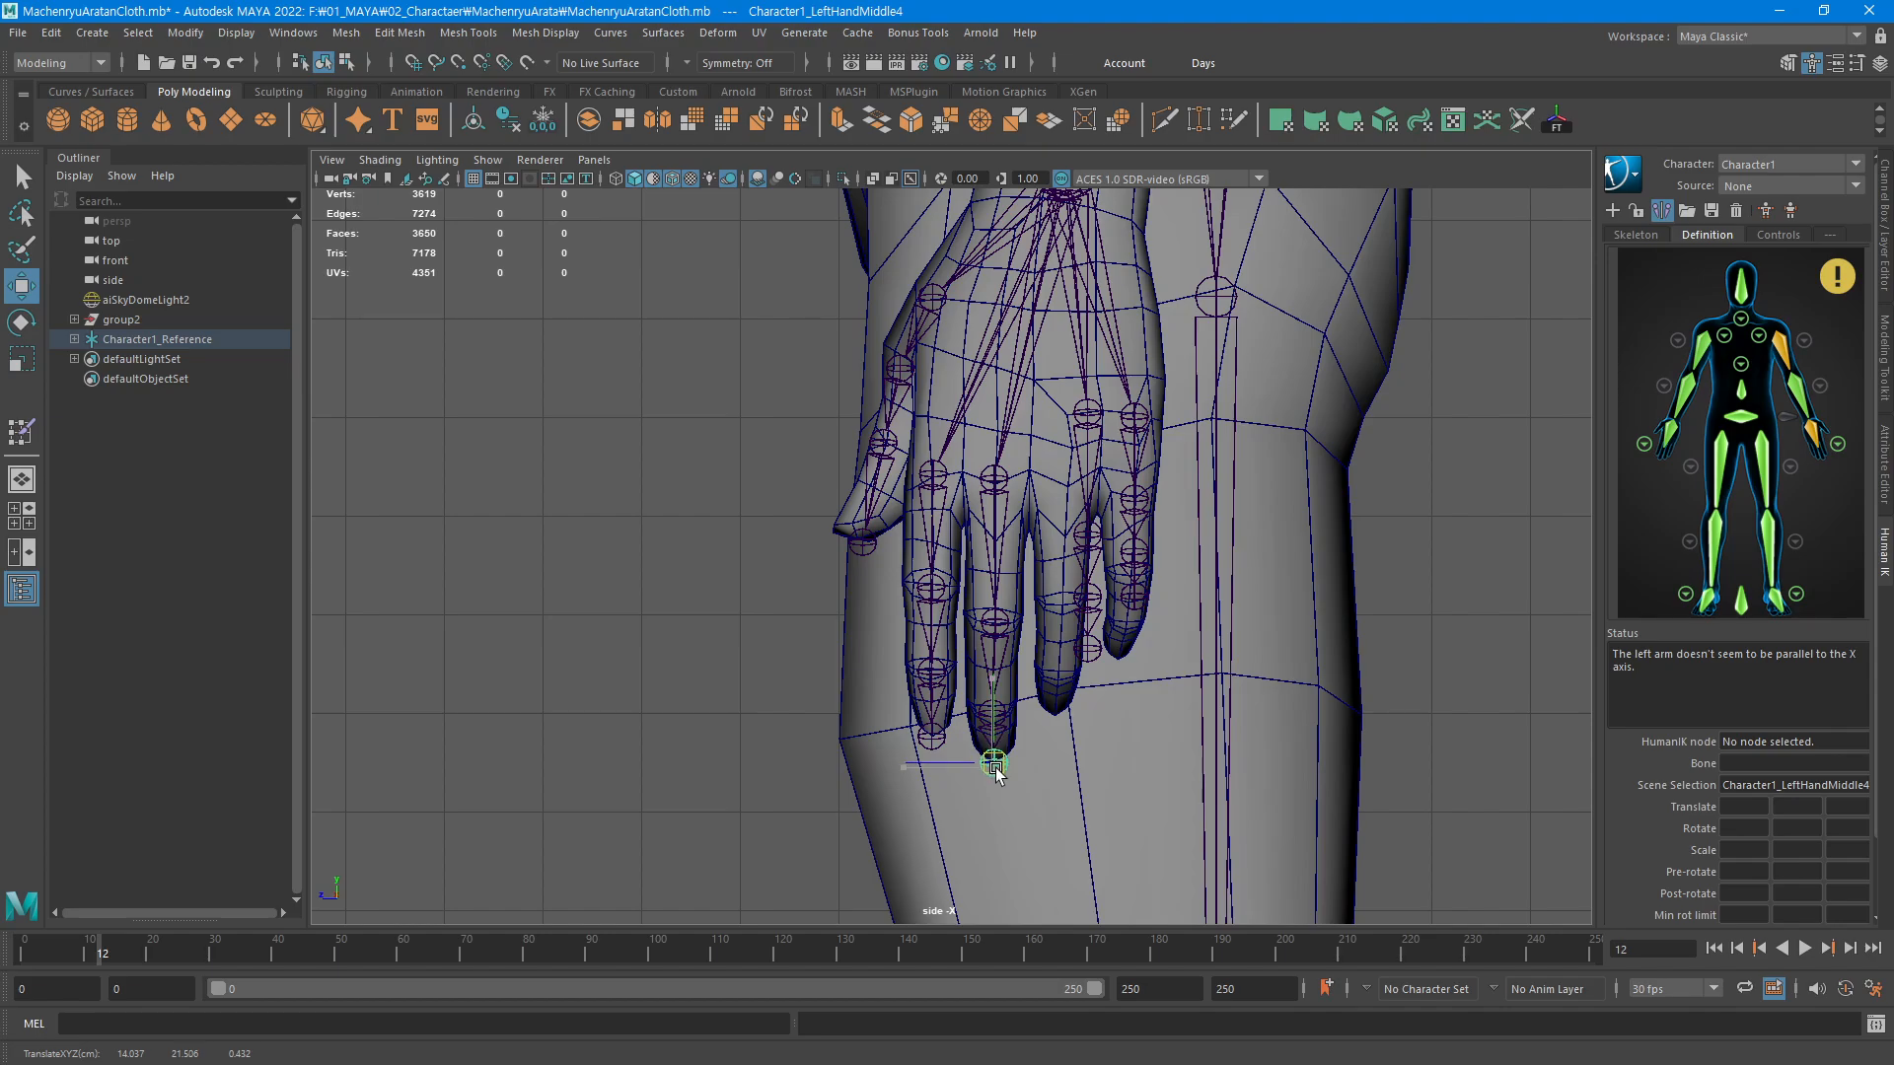
Place the LeftHandRing1 joint at the ring knuckle and align the remaining ring finger joints, ending just past the fingertip
{"action": "left_click", "coordinate": [1085, 414]}
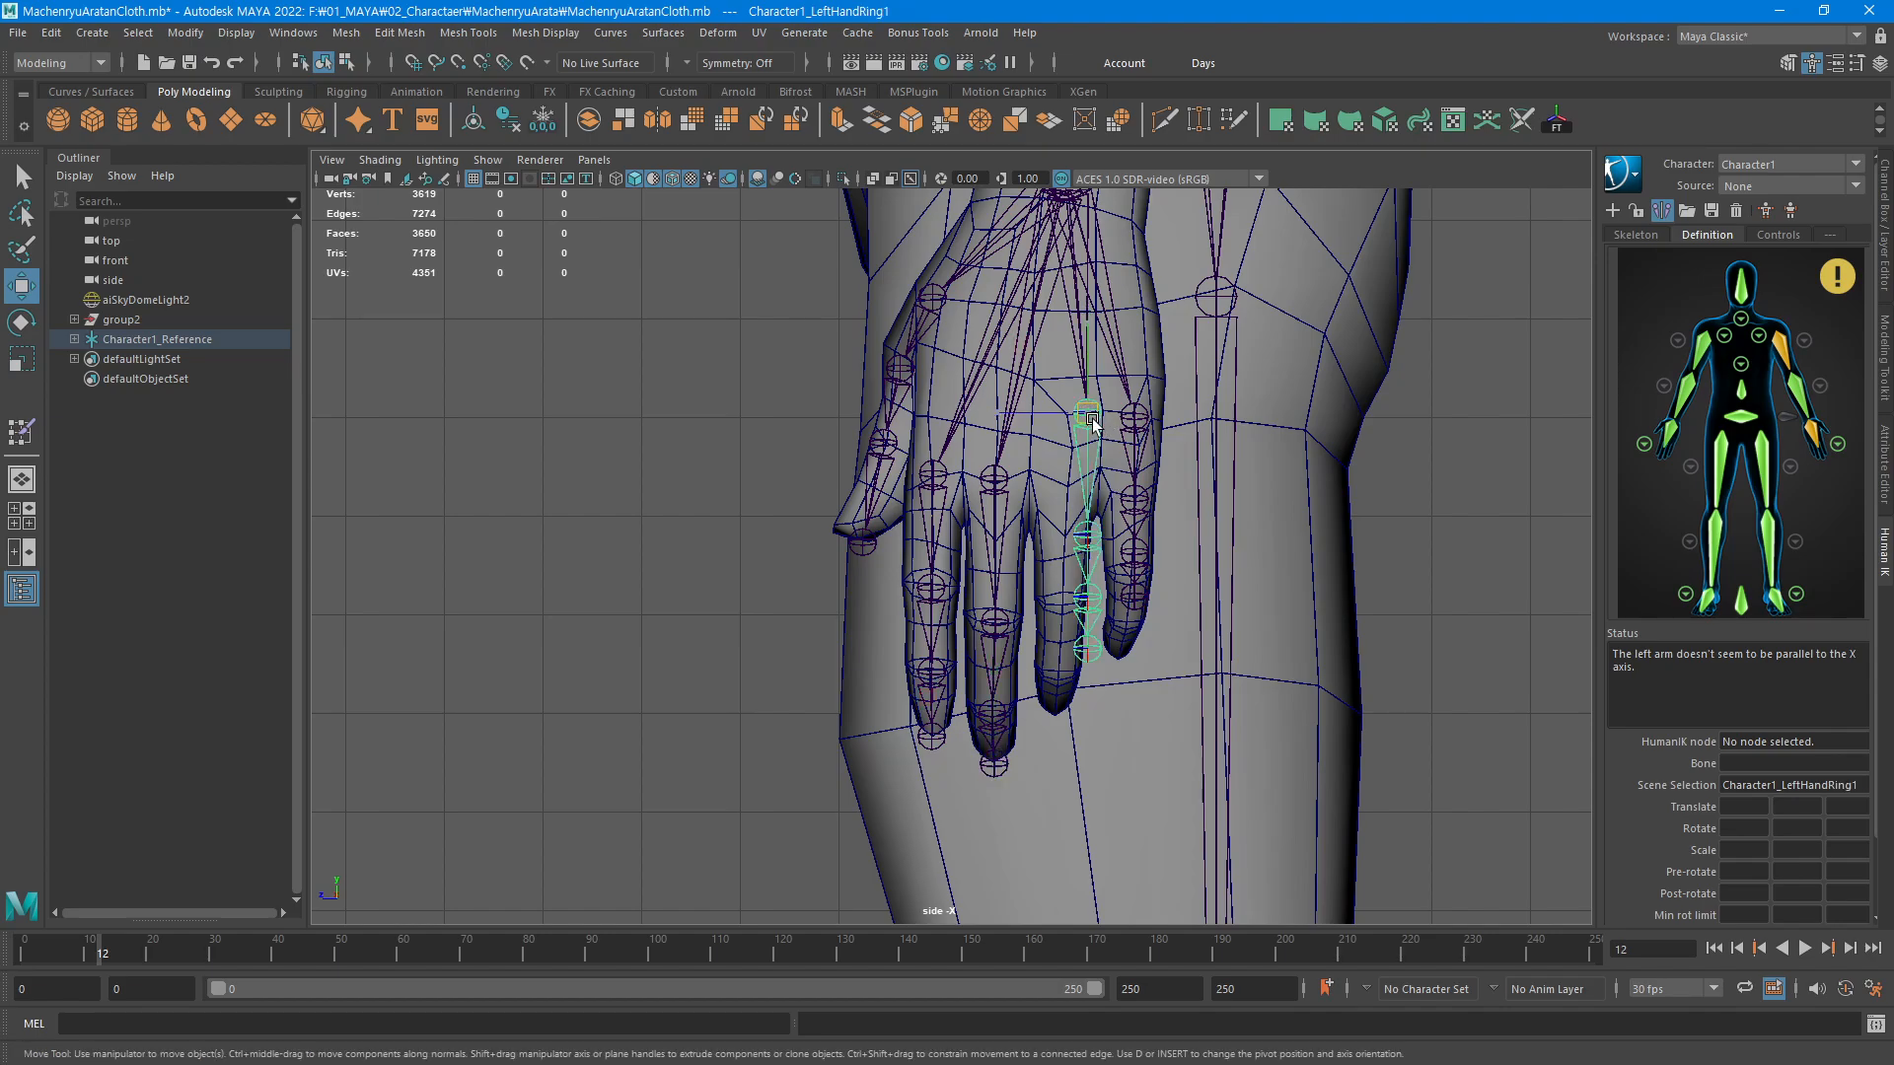
{"action": "left_click_drag", "start_coordinate": [1085, 422], "coordinate": [1070, 492]}
{"action": "left_click", "coordinate": [1065, 604]}
{"action": "left_click_drag", "start_coordinate": [1066, 604], "coordinate": [1061, 745]}
{"action": "left_click", "coordinate": [1065, 670]}
{"action": "left_click", "coordinate": [1057, 733]}
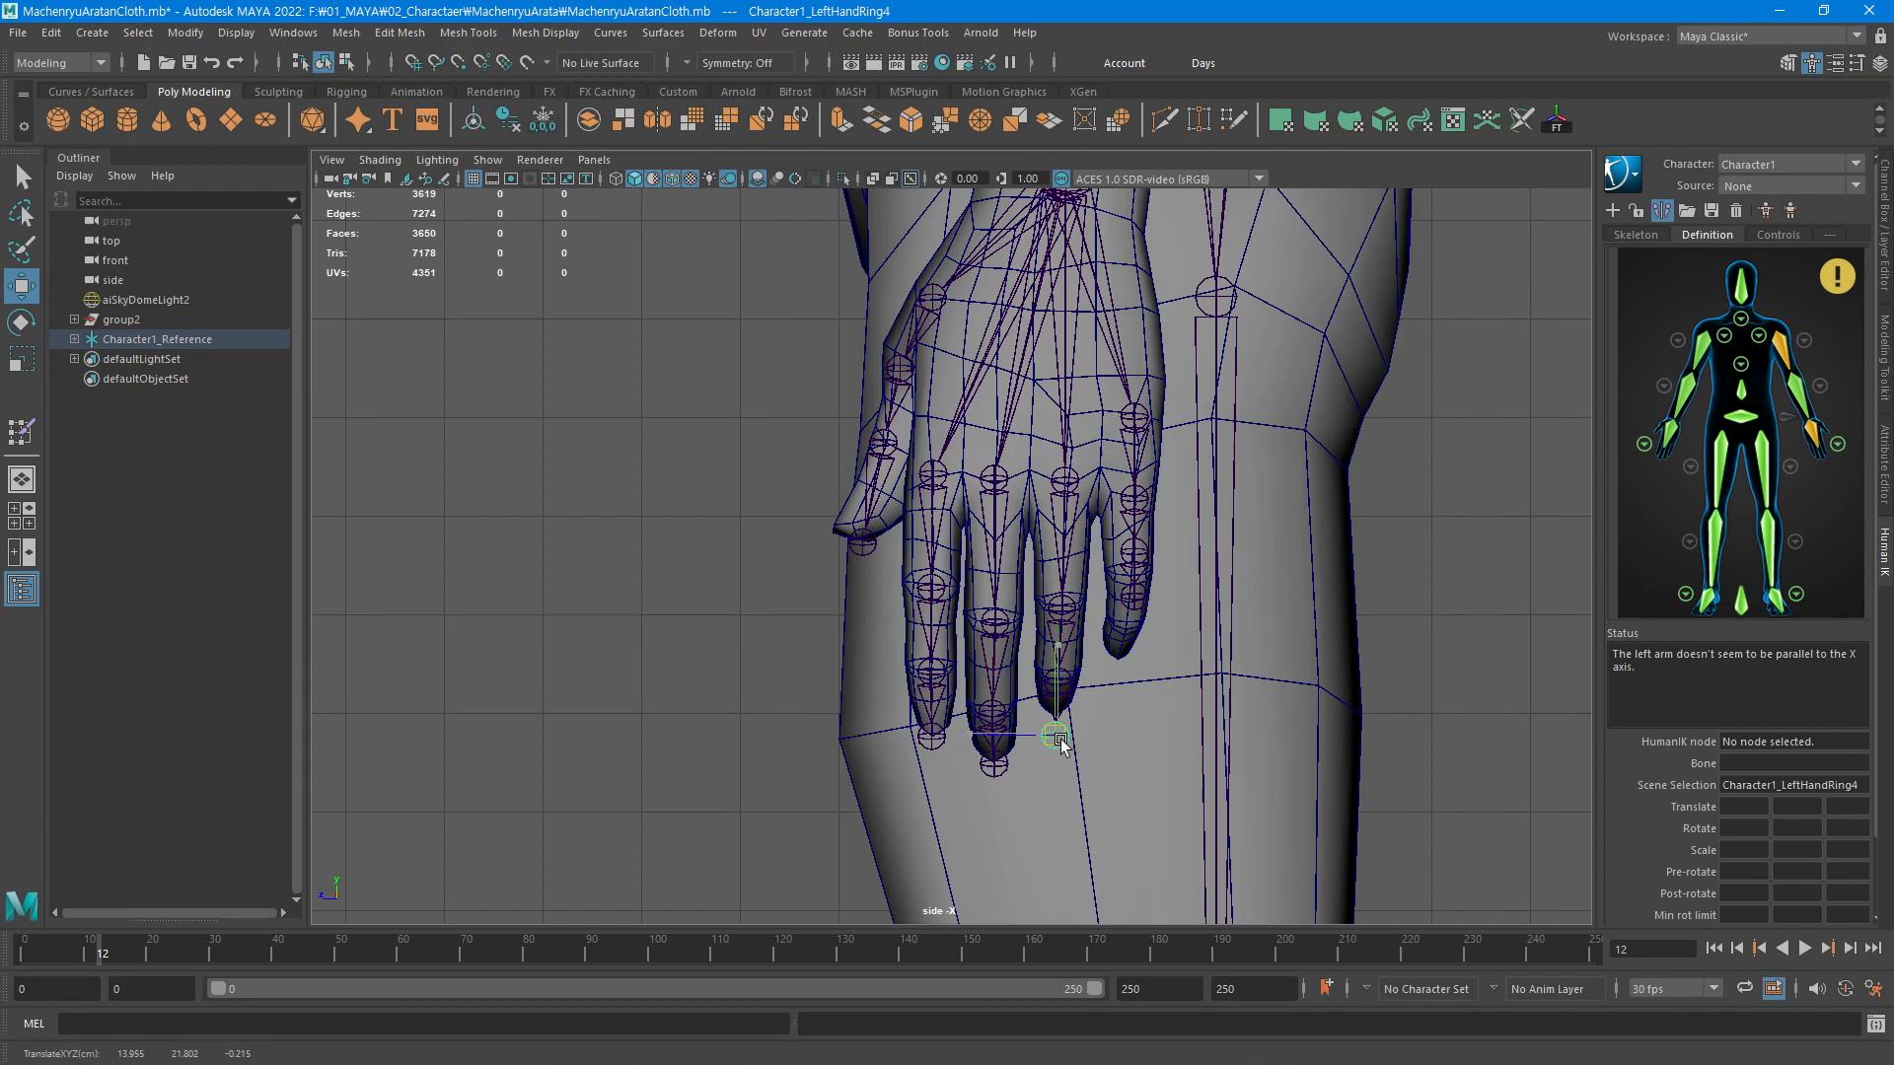
Place the LeftHandPinky1 joint at the little finger's knuckle and align the remaining pinky joints down to the fingertip
{"action": "left_click", "coordinate": [1136, 420]}
{"action": "left_click_drag", "start_coordinate": [1137, 419], "coordinate": [1140, 480]}
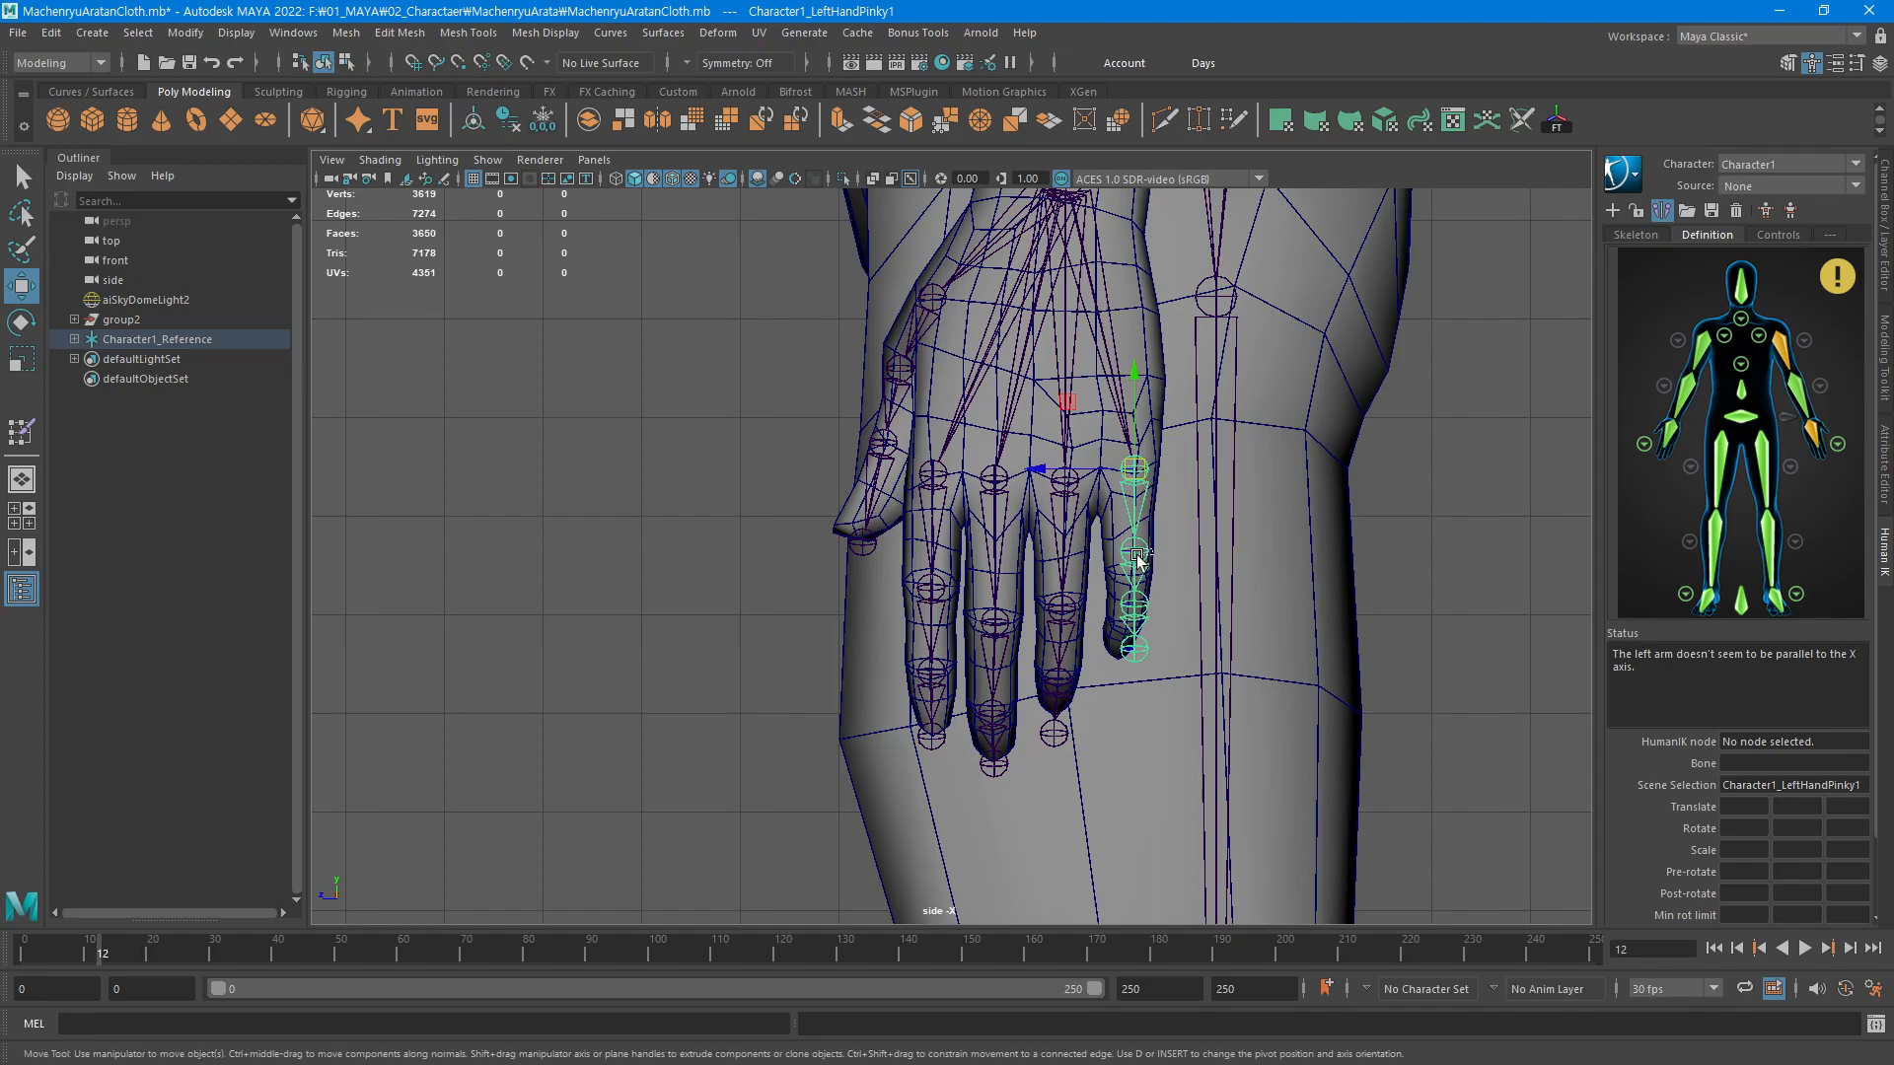
{"action": "left_click_drag", "start_coordinate": [1141, 563], "coordinate": [1128, 683]}
{"action": "left_click", "coordinate": [1135, 631]}
{"action": "left_click", "coordinate": [1126, 675]}
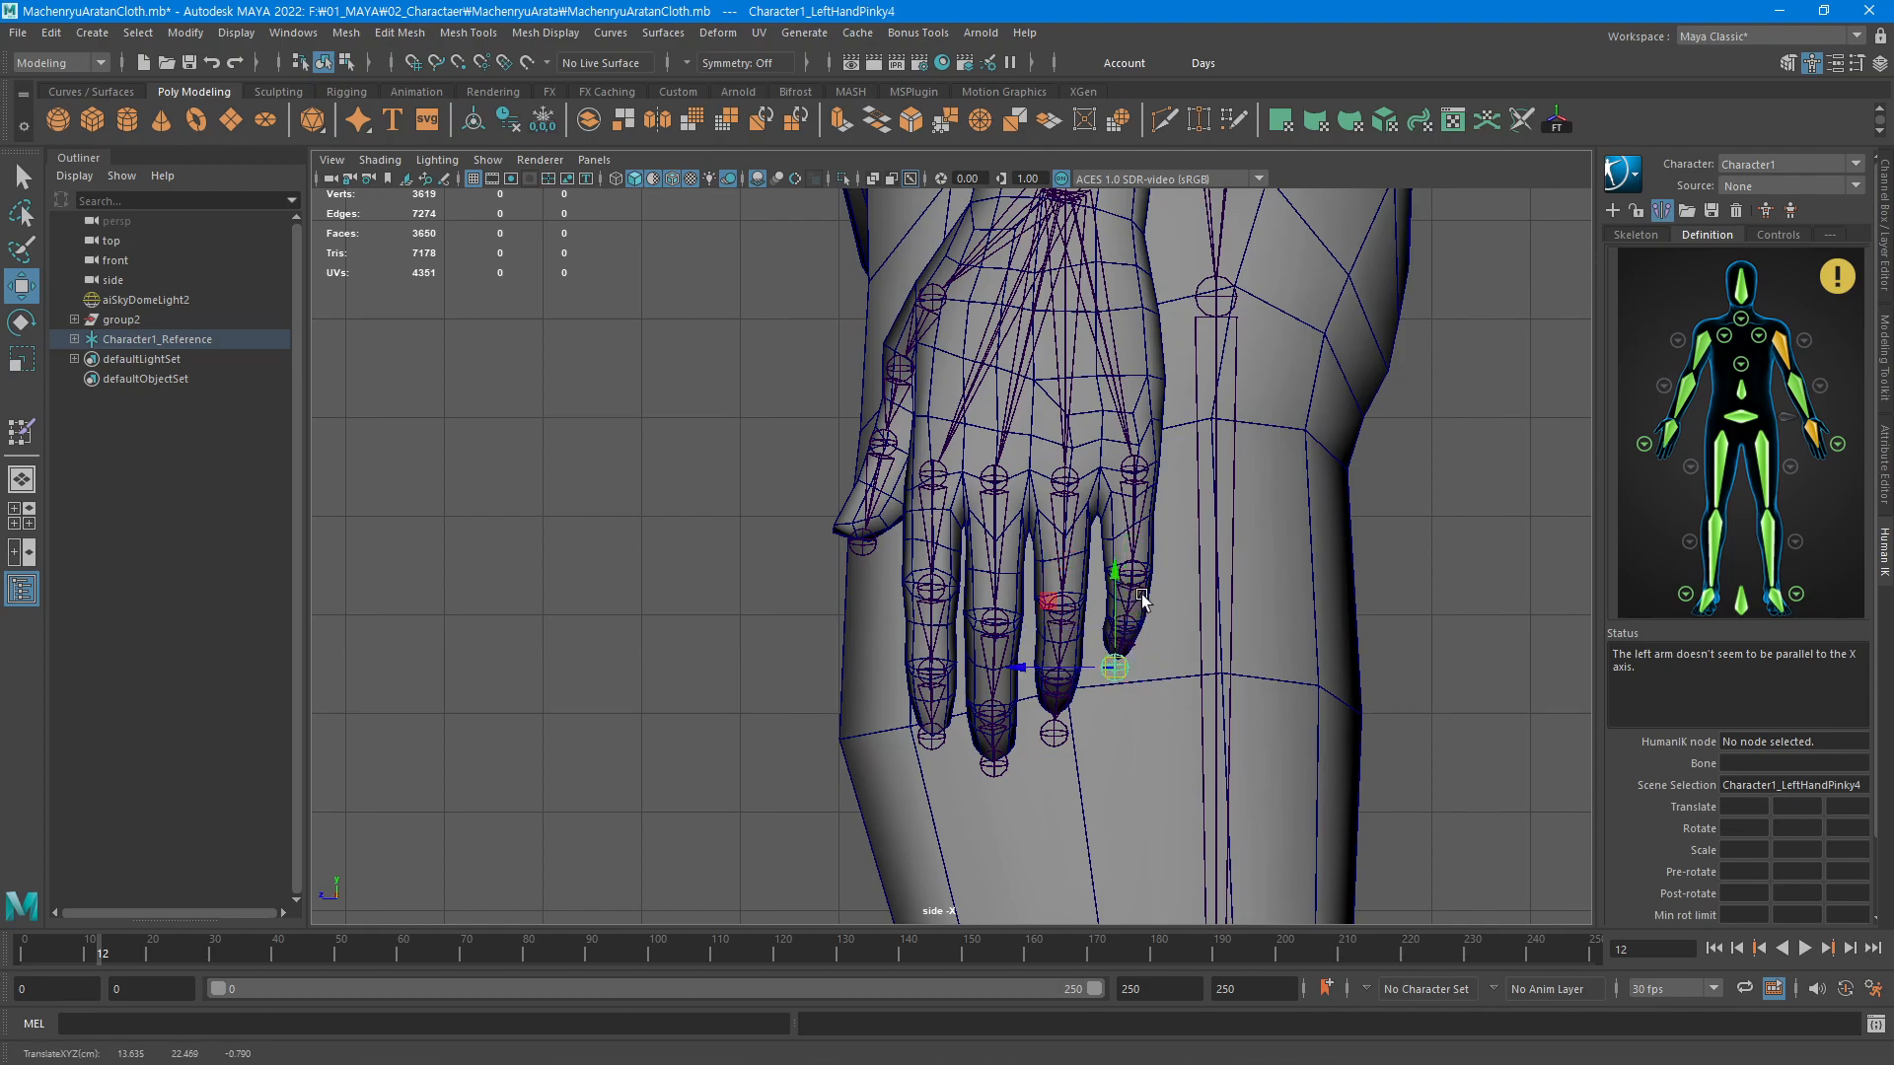
In the perspective view, shift the LeftHandThumb1 joint sideways along X to fit inside the base of the thumb
{"action": "scroll", "coordinate": [1141, 599], "scroll_direction": "down", "scroll_amount": 3}
{"action": "scroll", "coordinate": [1085, 513], "scroll_direction": "up", "scroll_amount": 2}
{"action": "middle_click_drag", "start_coordinate": [1085, 513], "coordinate": [1045, 414], "text": "alt"}
{"action": "key", "text": "space"}
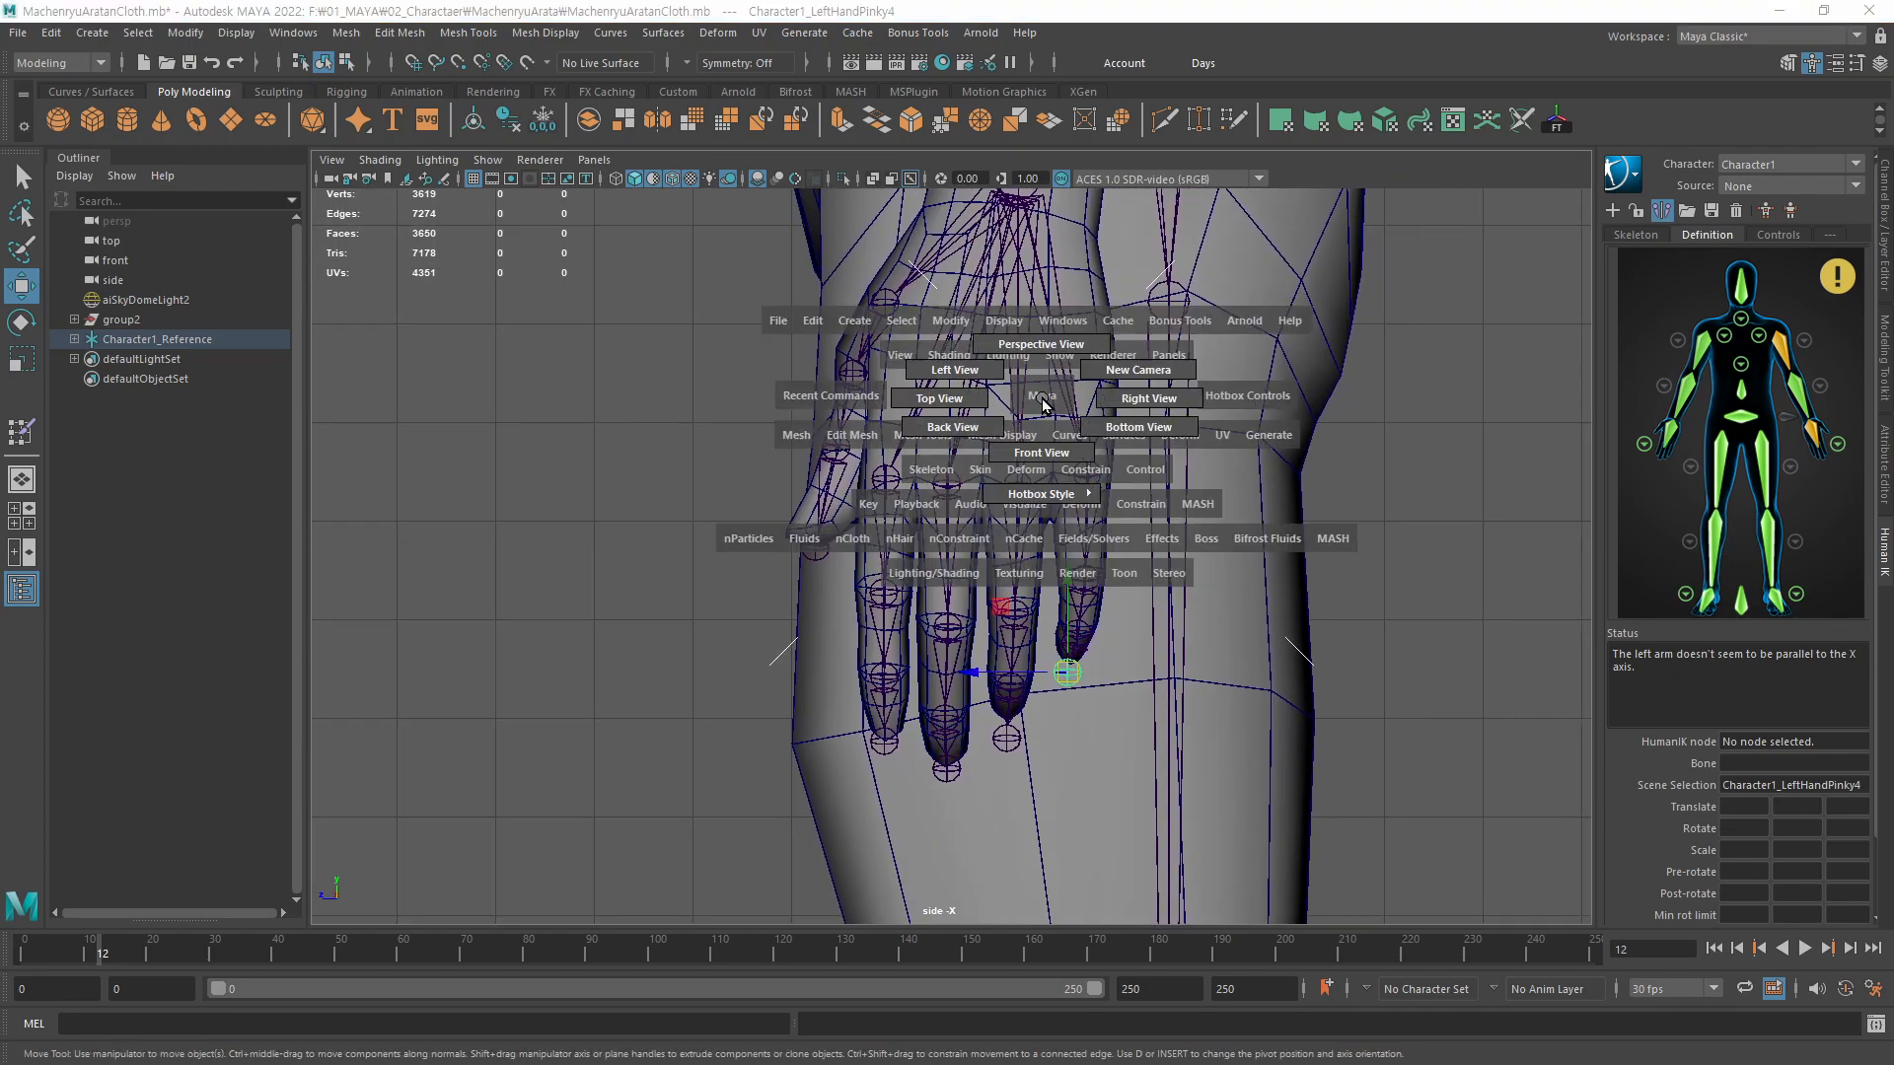
{"action": "left_click", "coordinate": [1051, 351]}
{"action": "scroll", "coordinate": [1032, 797], "scroll_direction": "down", "scroll_amount": 3}
{"action": "scroll", "coordinate": [919, 488], "scroll_direction": "up", "scroll_amount": 3}
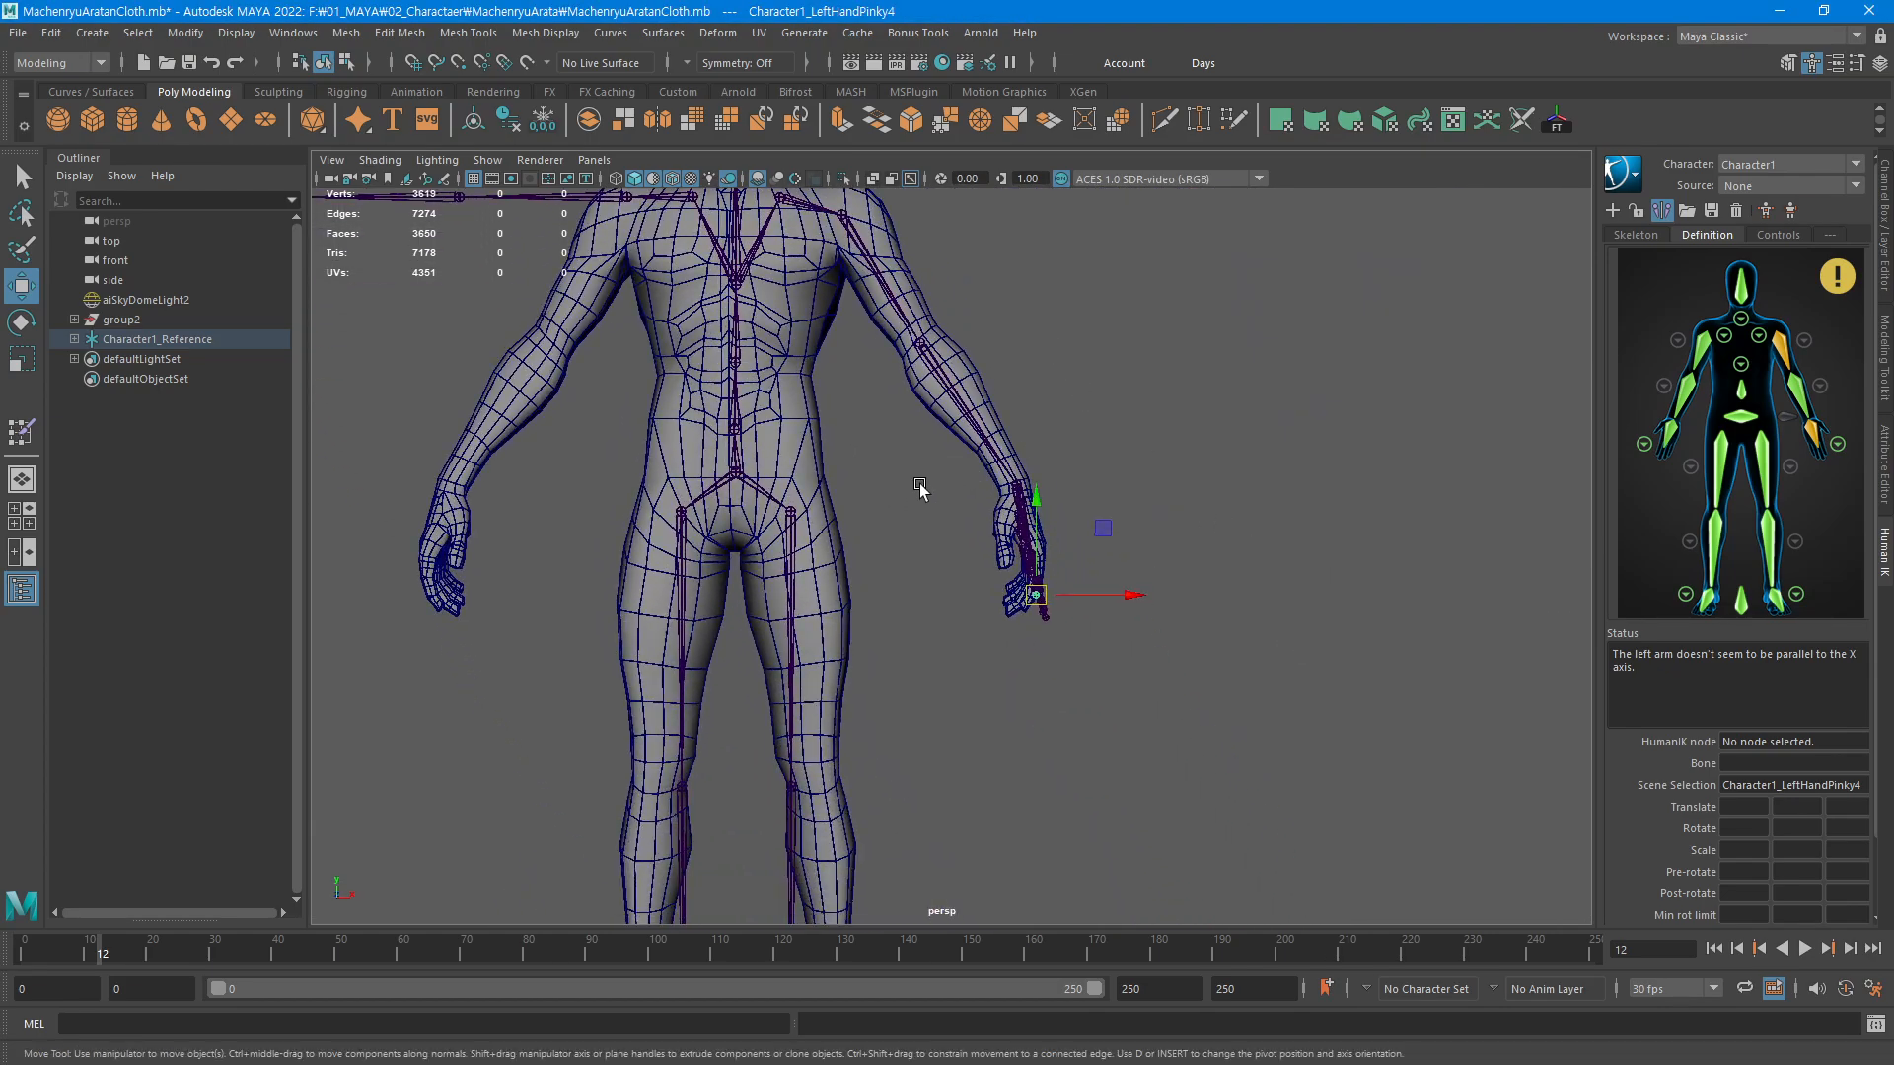
{"action": "scroll", "coordinate": [1239, 560], "scroll_direction": "up", "scroll_amount": 5}
{"action": "left_click_drag", "start_coordinate": [1135, 513], "coordinate": [969, 515], "text": "alt"}
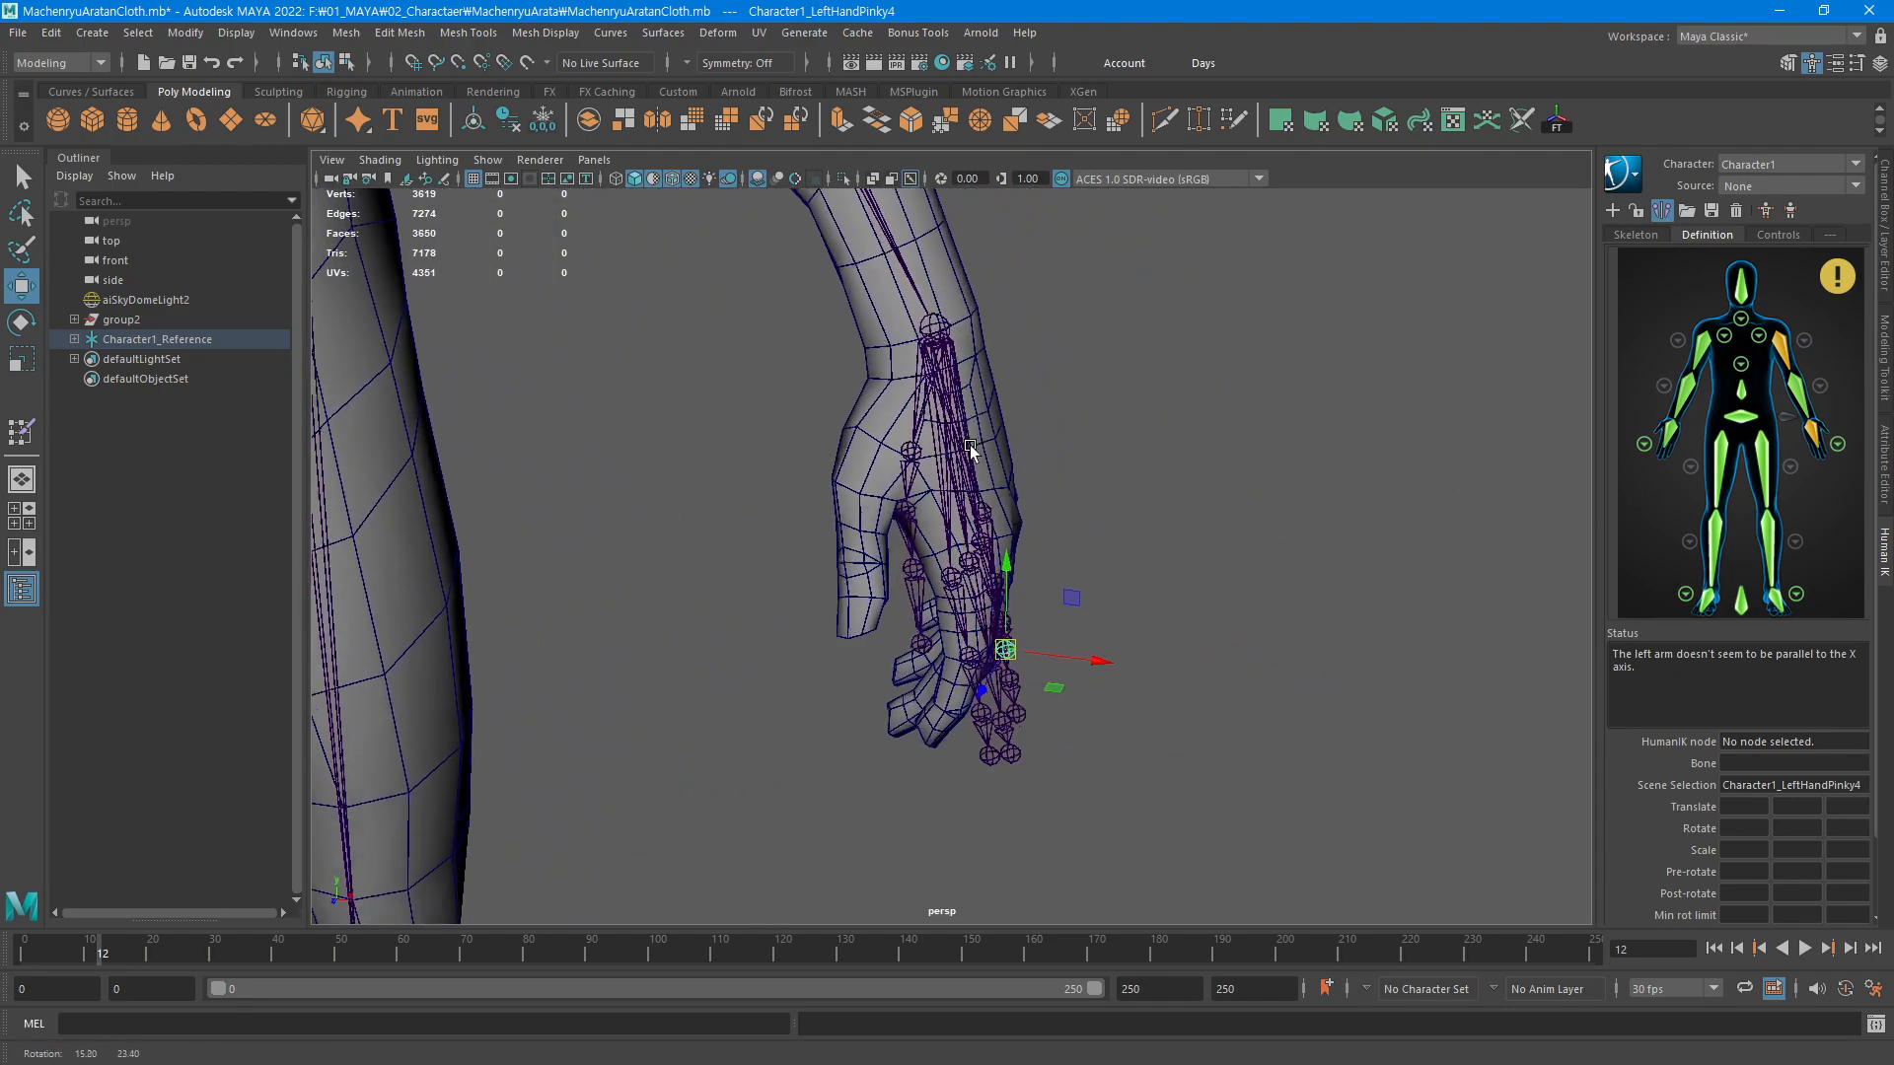
{"action": "left_click", "coordinate": [927, 610]}
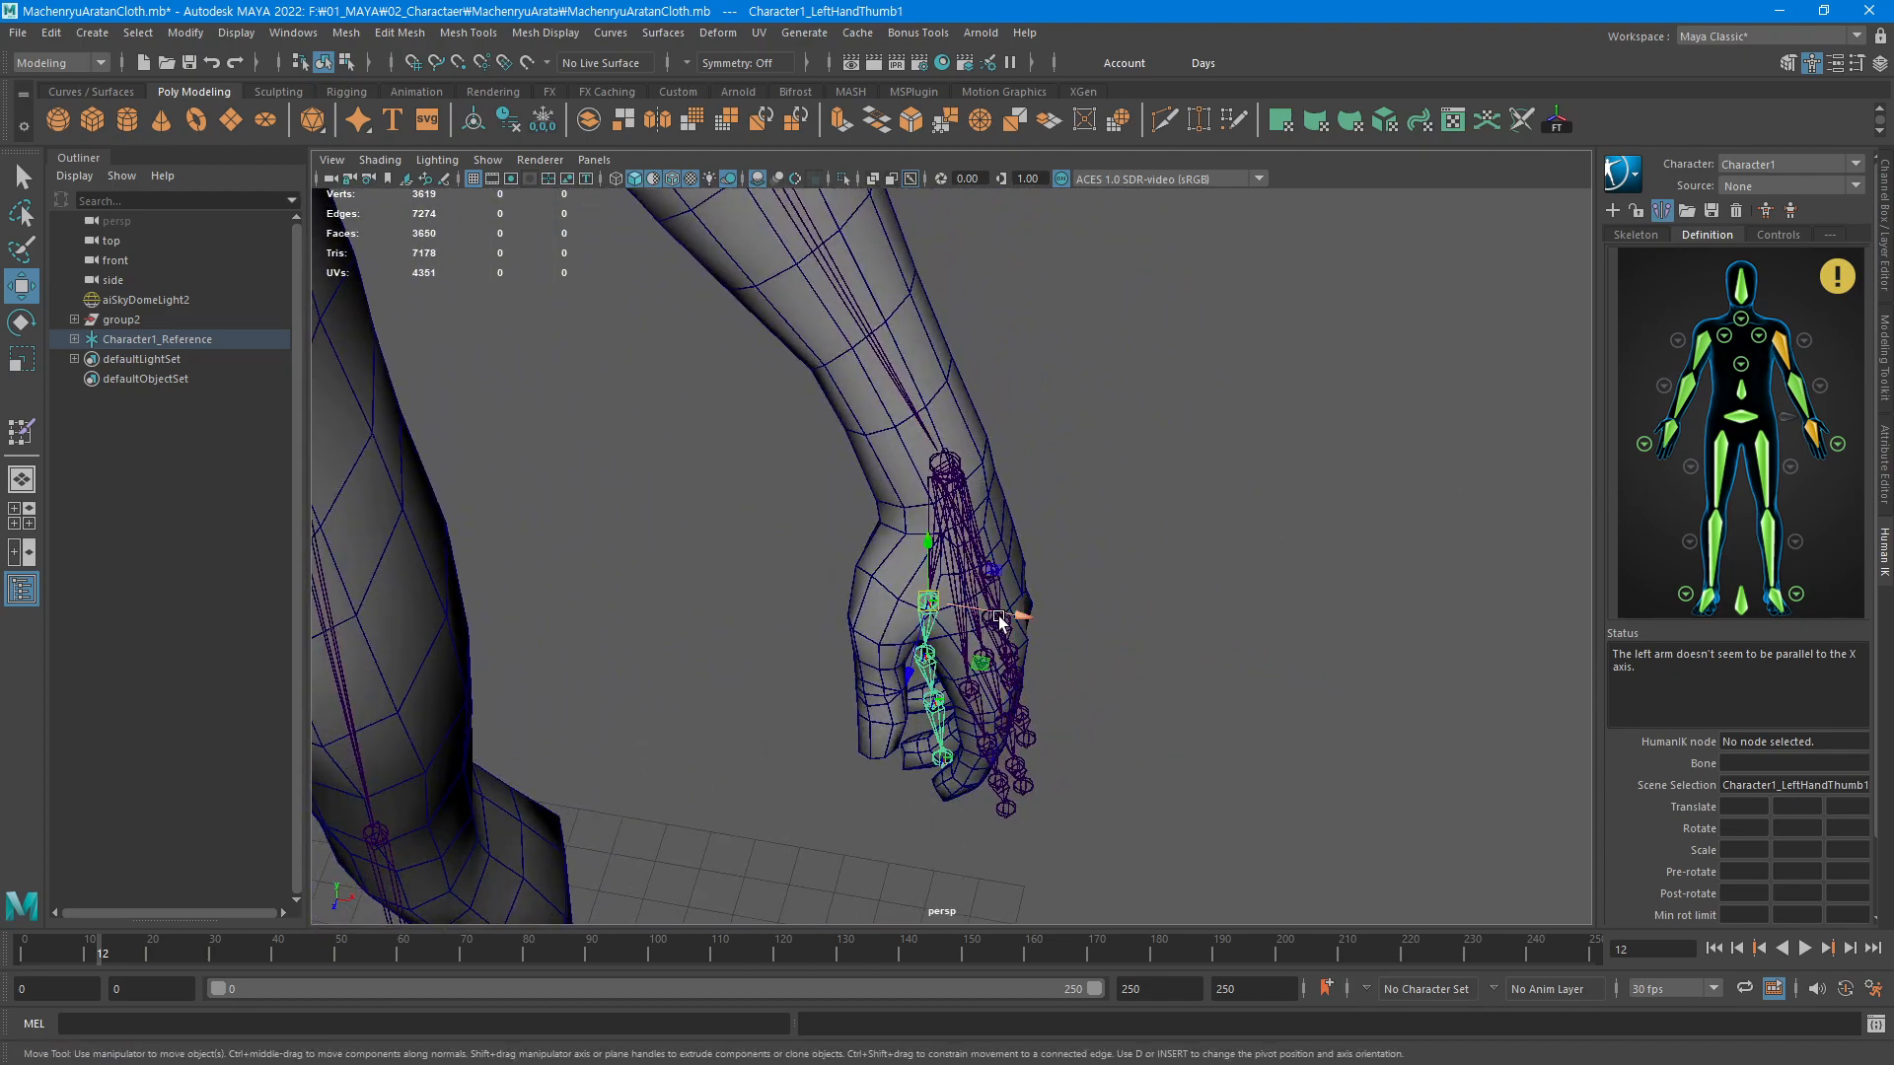
{"action": "left_click_drag", "start_coordinate": [977, 619], "coordinate": [1054, 619], "text": "alt"}
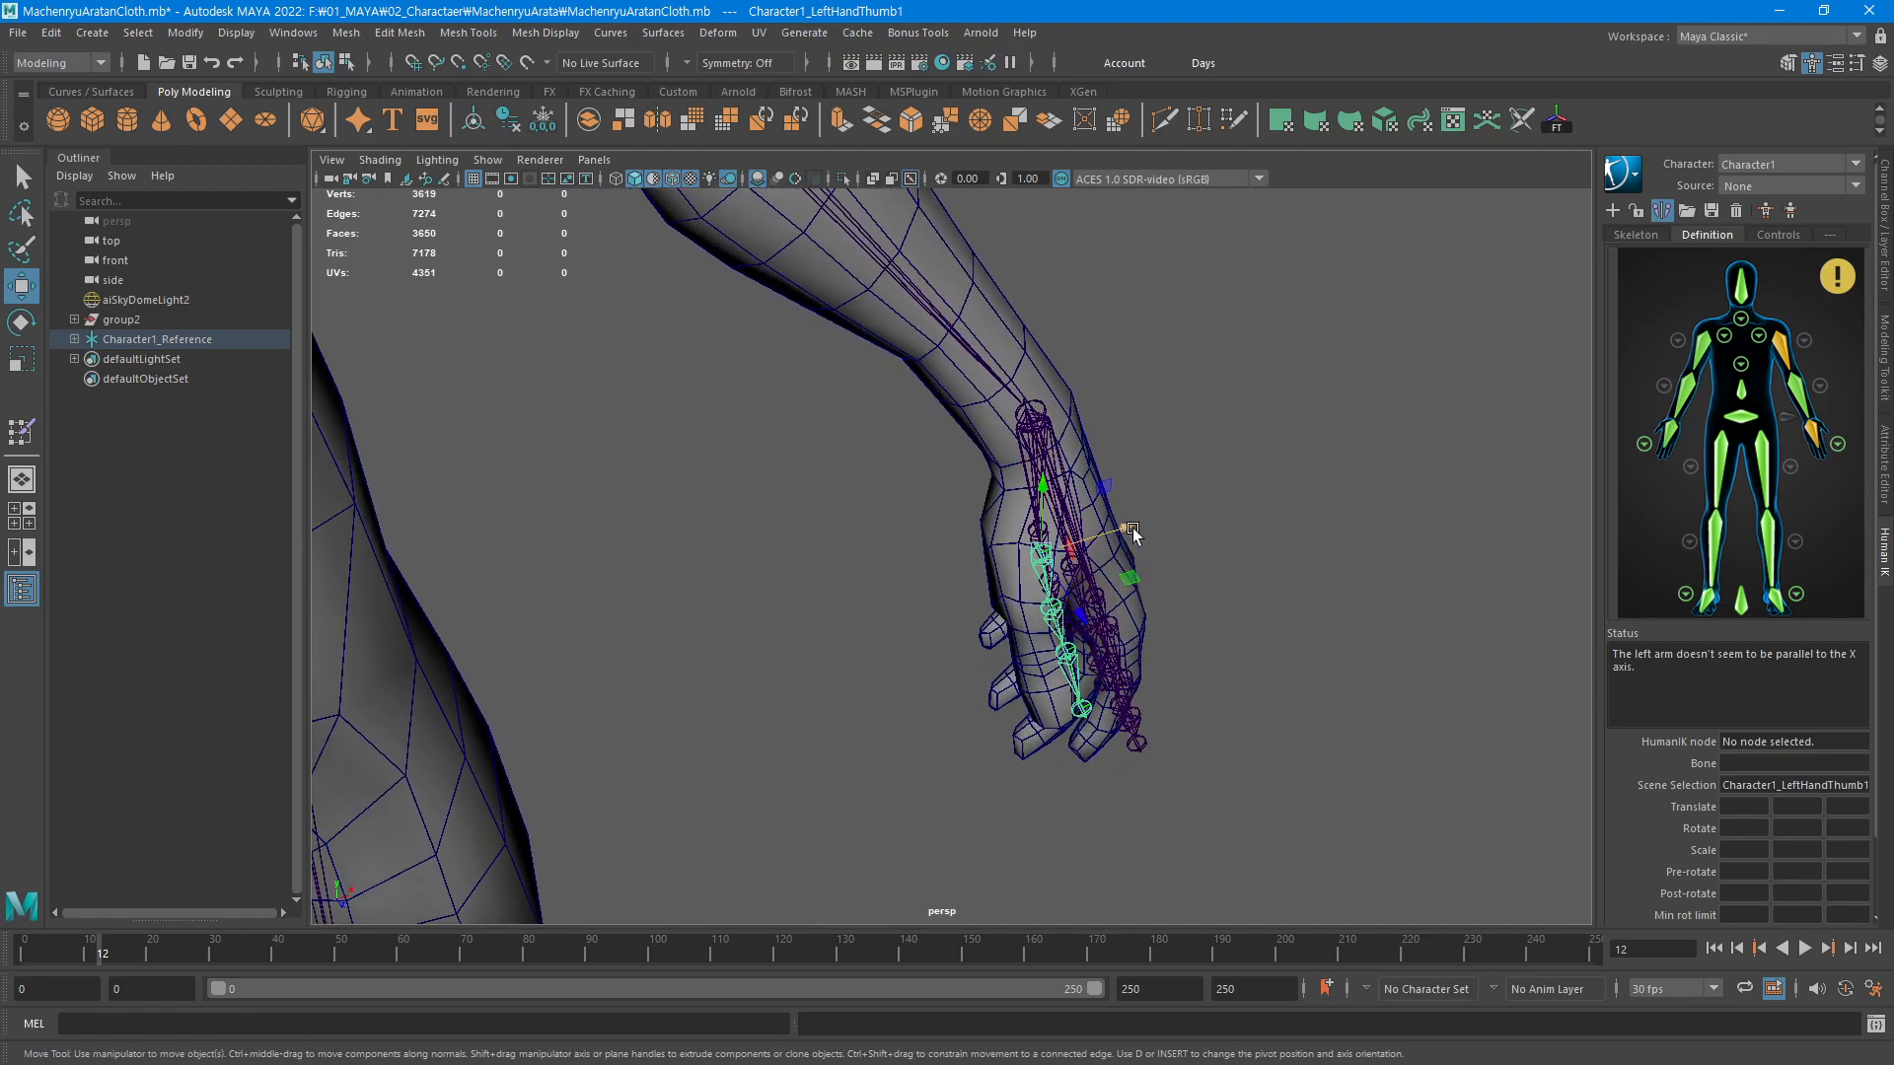
{"action": "left_click_drag", "start_coordinate": [1127, 530], "coordinate": [1117, 535]}
Shift the LeftHandThumb2, LeftHandThumb3 and LeftHandThumb4 joints along X so they run through the middle of the thumb
{"action": "left_click_drag", "start_coordinate": [1121, 608], "coordinate": [1107, 565], "text": "alt"}
{"action": "scroll", "coordinate": [1107, 565], "scroll_direction": "up", "scroll_amount": 5}
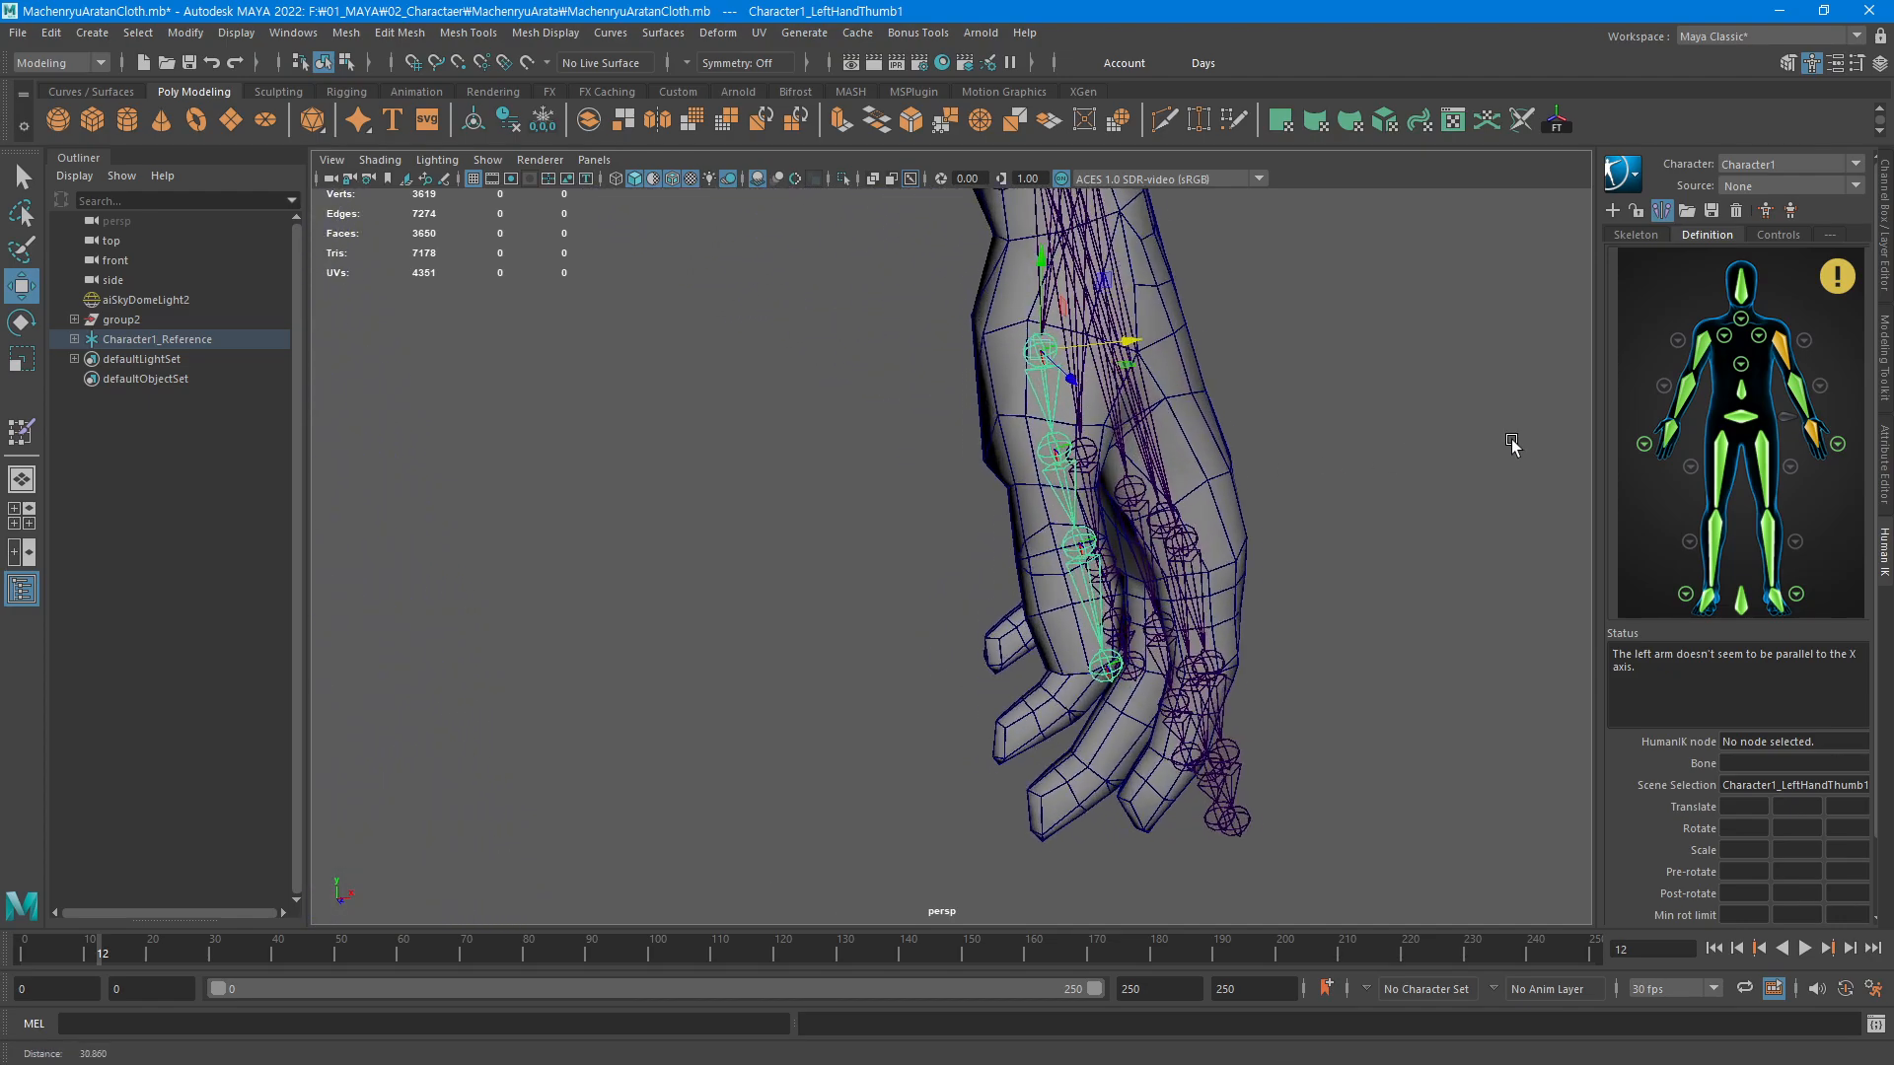
{"action": "left_click_drag", "start_coordinate": [1120, 481], "coordinate": [1107, 422], "text": "alt"}
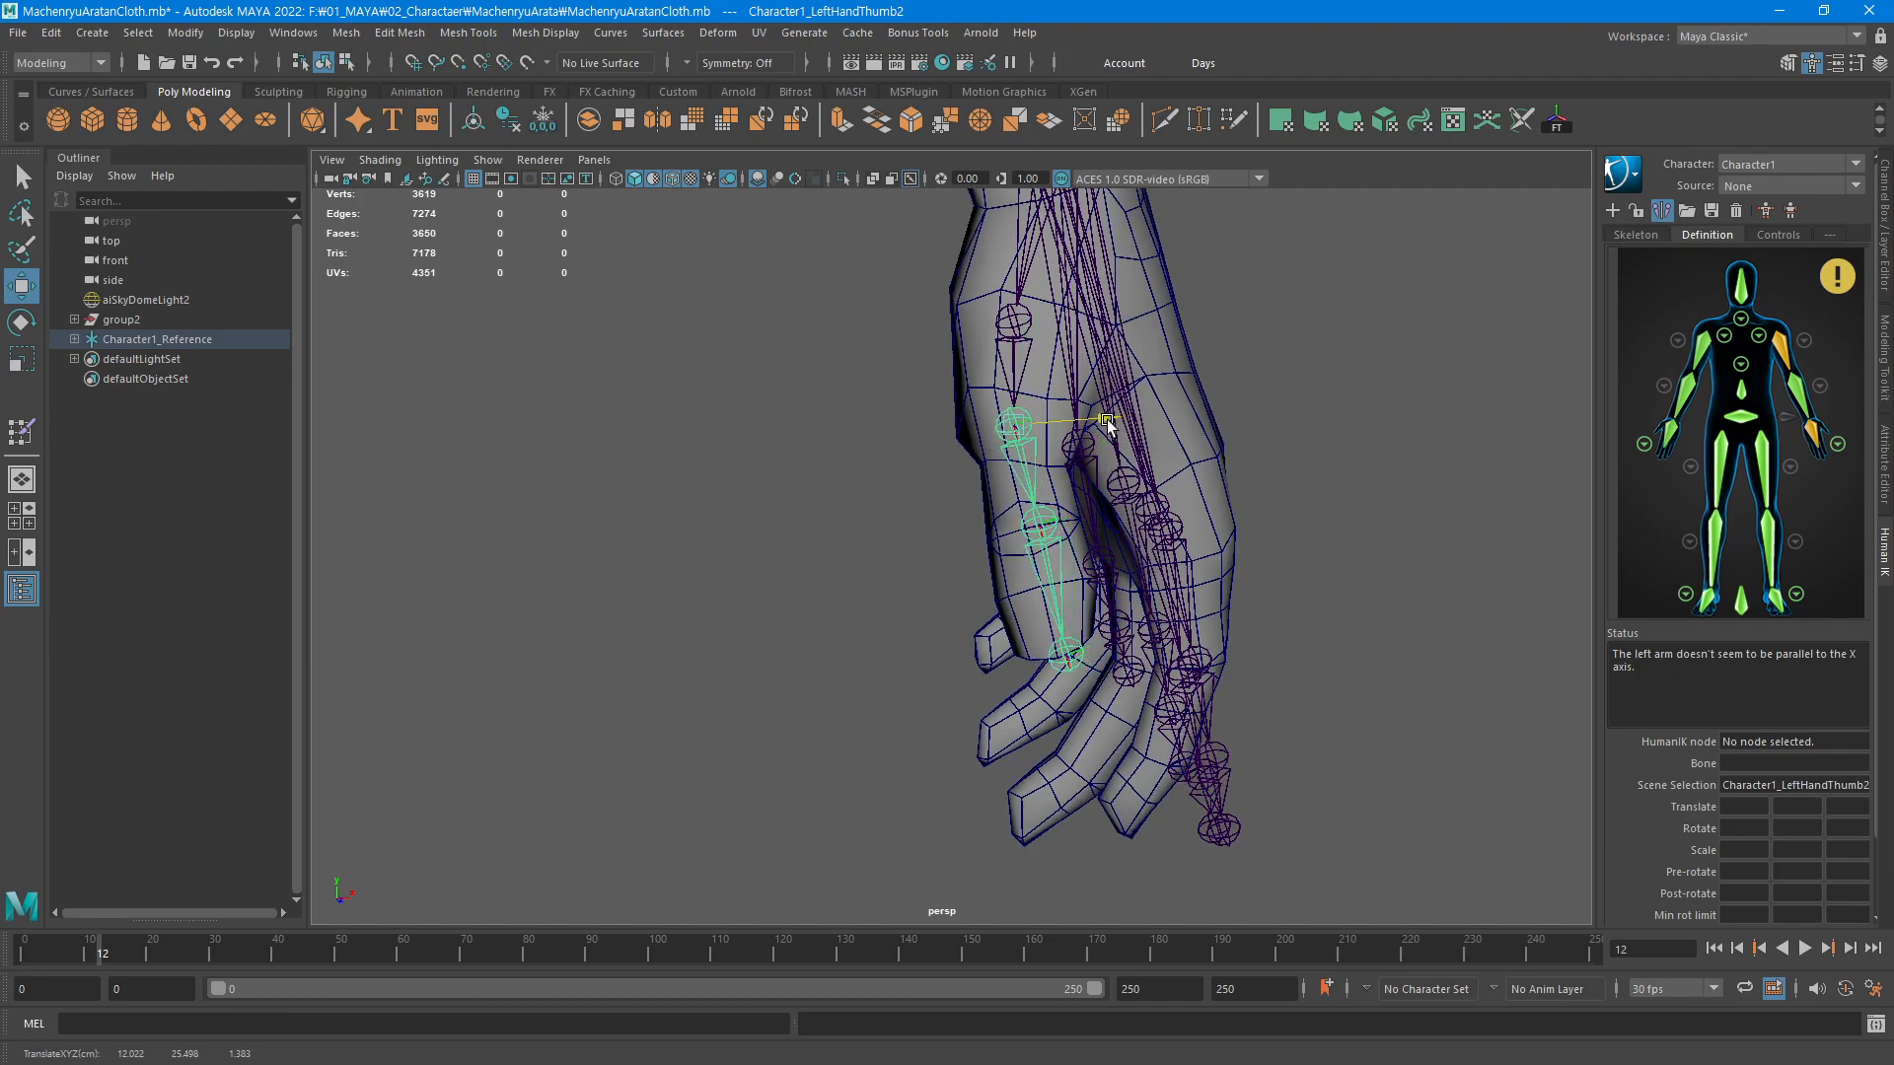
{"action": "left_click", "coordinate": [1106, 514]}
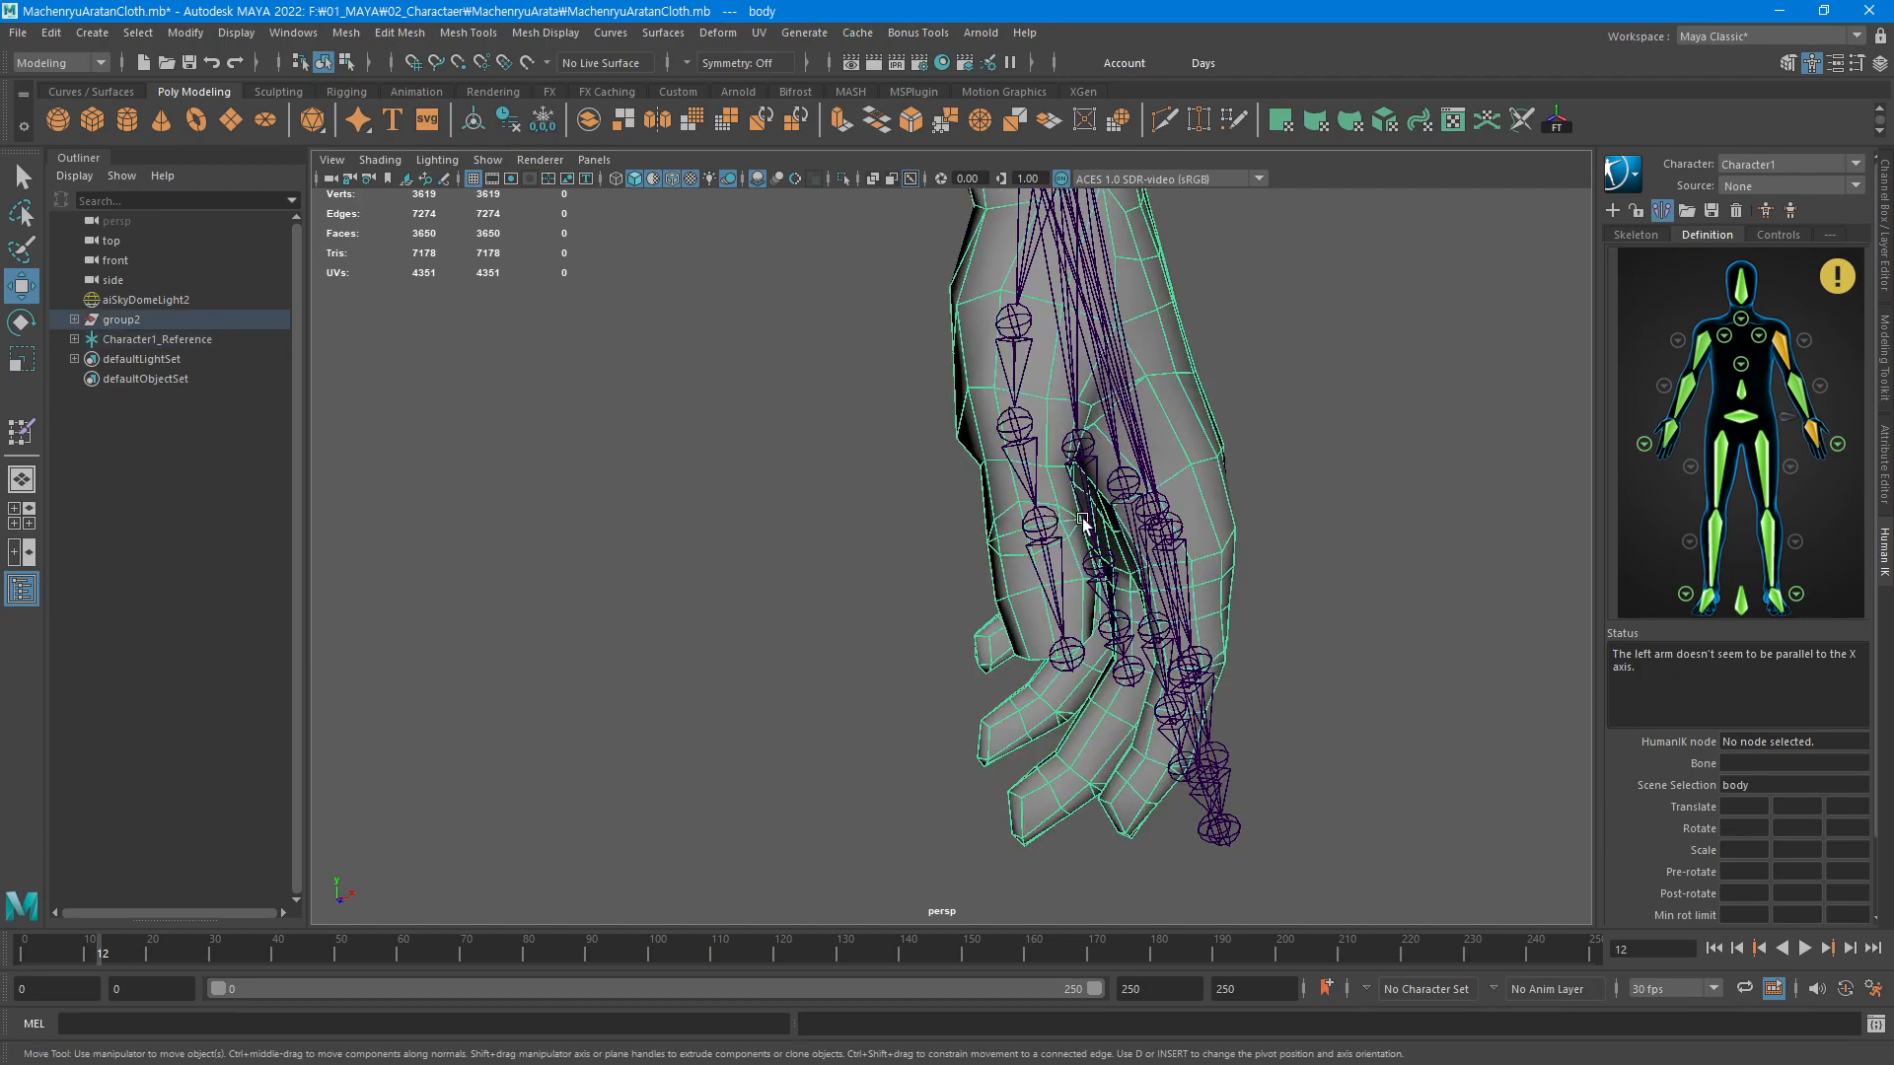
{"action": "left_click", "coordinate": [1043, 530]}
{"action": "left_click_drag", "start_coordinate": [1120, 516], "coordinate": [1109, 518]}
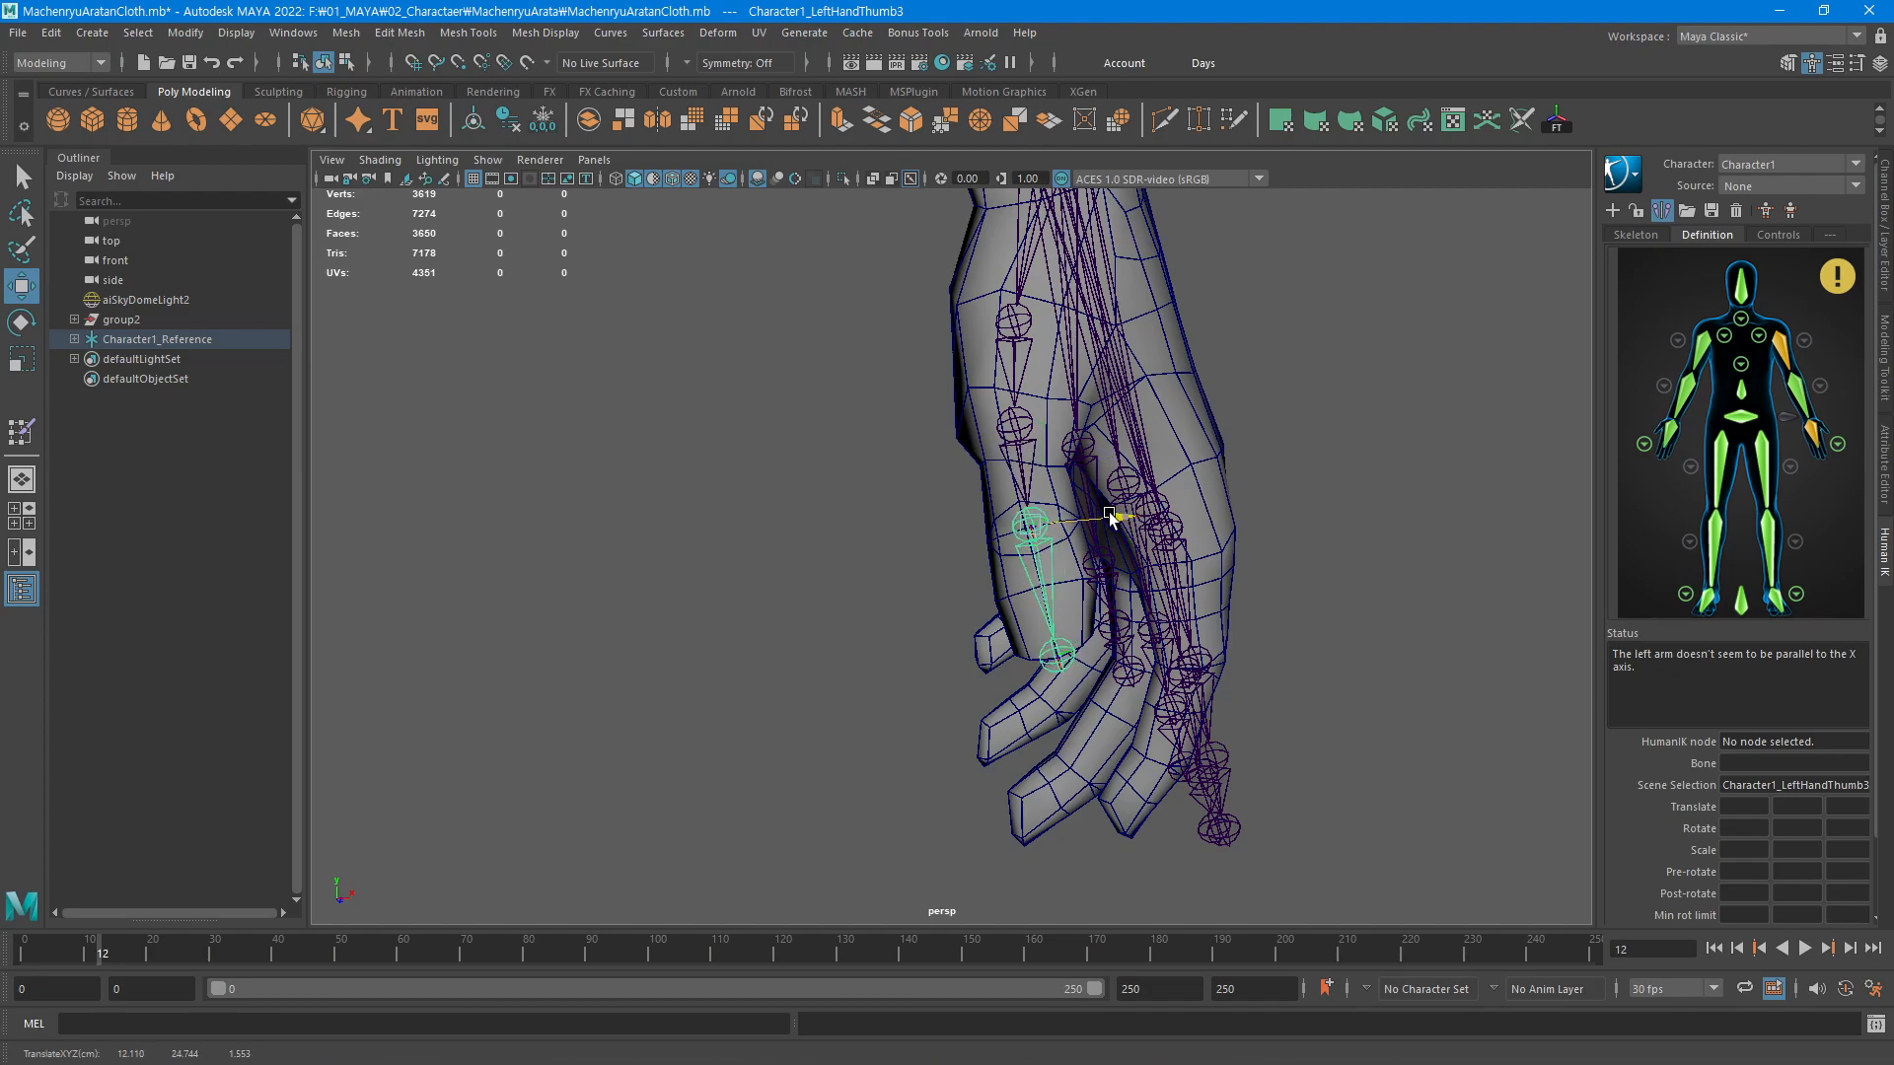
{"action": "left_click", "coordinate": [1065, 654]}
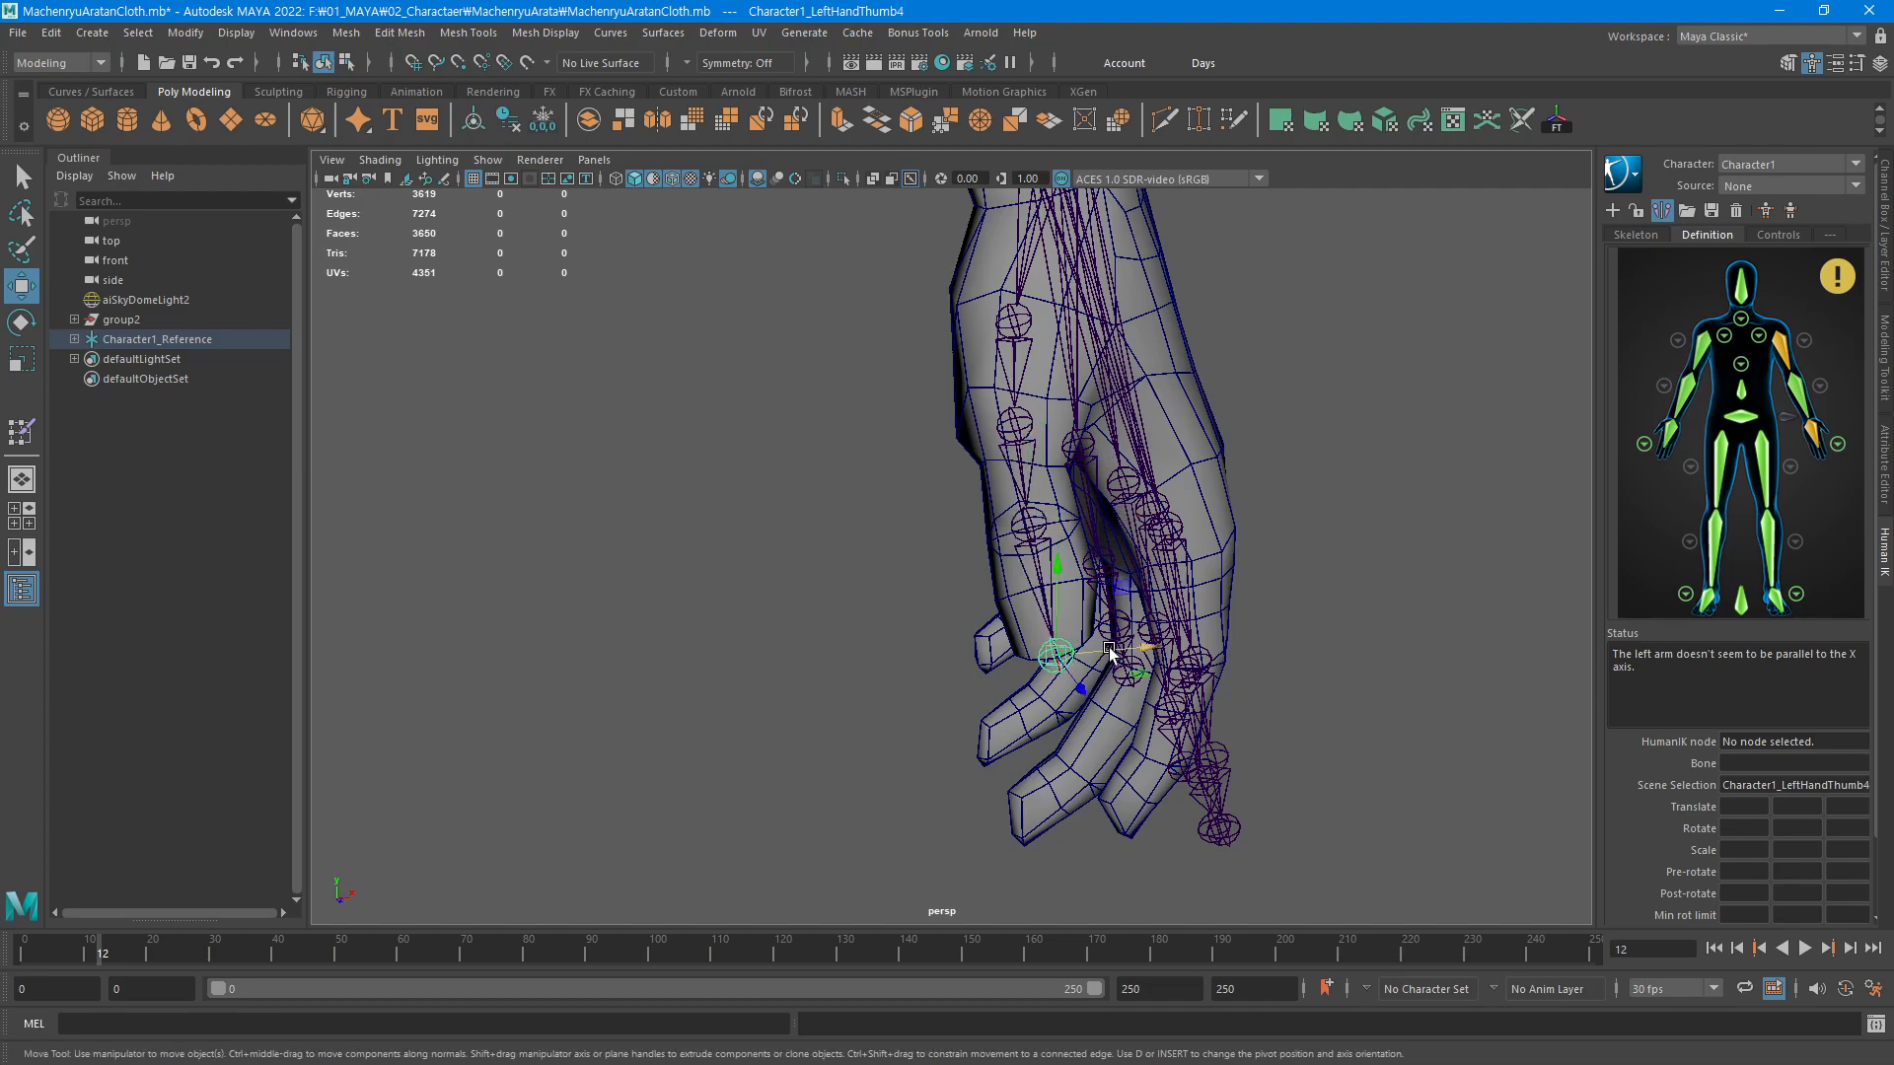
Move the LeftHandIndex2, LeftHandIndex3 and LeftHandIndex4 joints to follow the curled index finger down to its tip
{"action": "left_click_drag", "start_coordinate": [1196, 469], "coordinate": [1026, 414], "text": "alt"}
{"action": "left_click", "coordinate": [927, 367]}
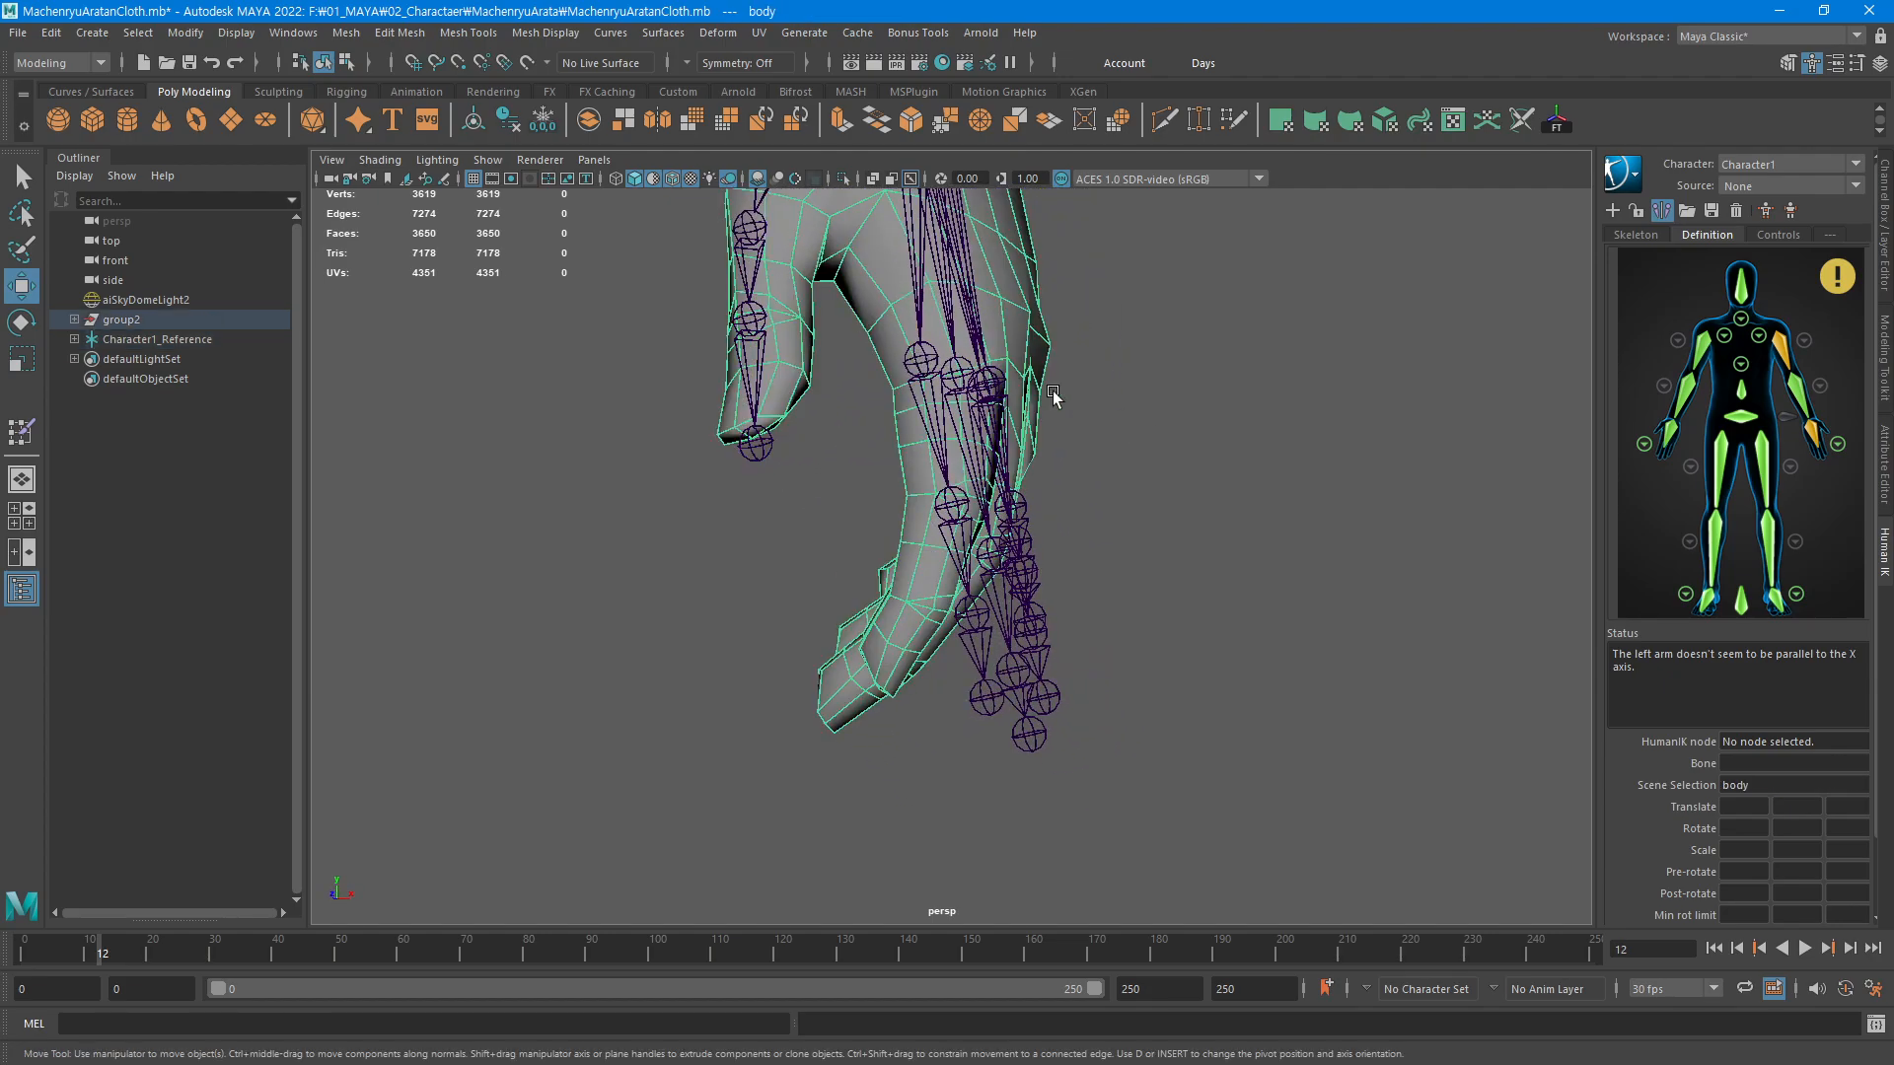
{"action": "left_click", "coordinate": [930, 365]}
{"action": "left_click_drag", "start_coordinate": [930, 367], "coordinate": [1082, 566], "text": "alt"}
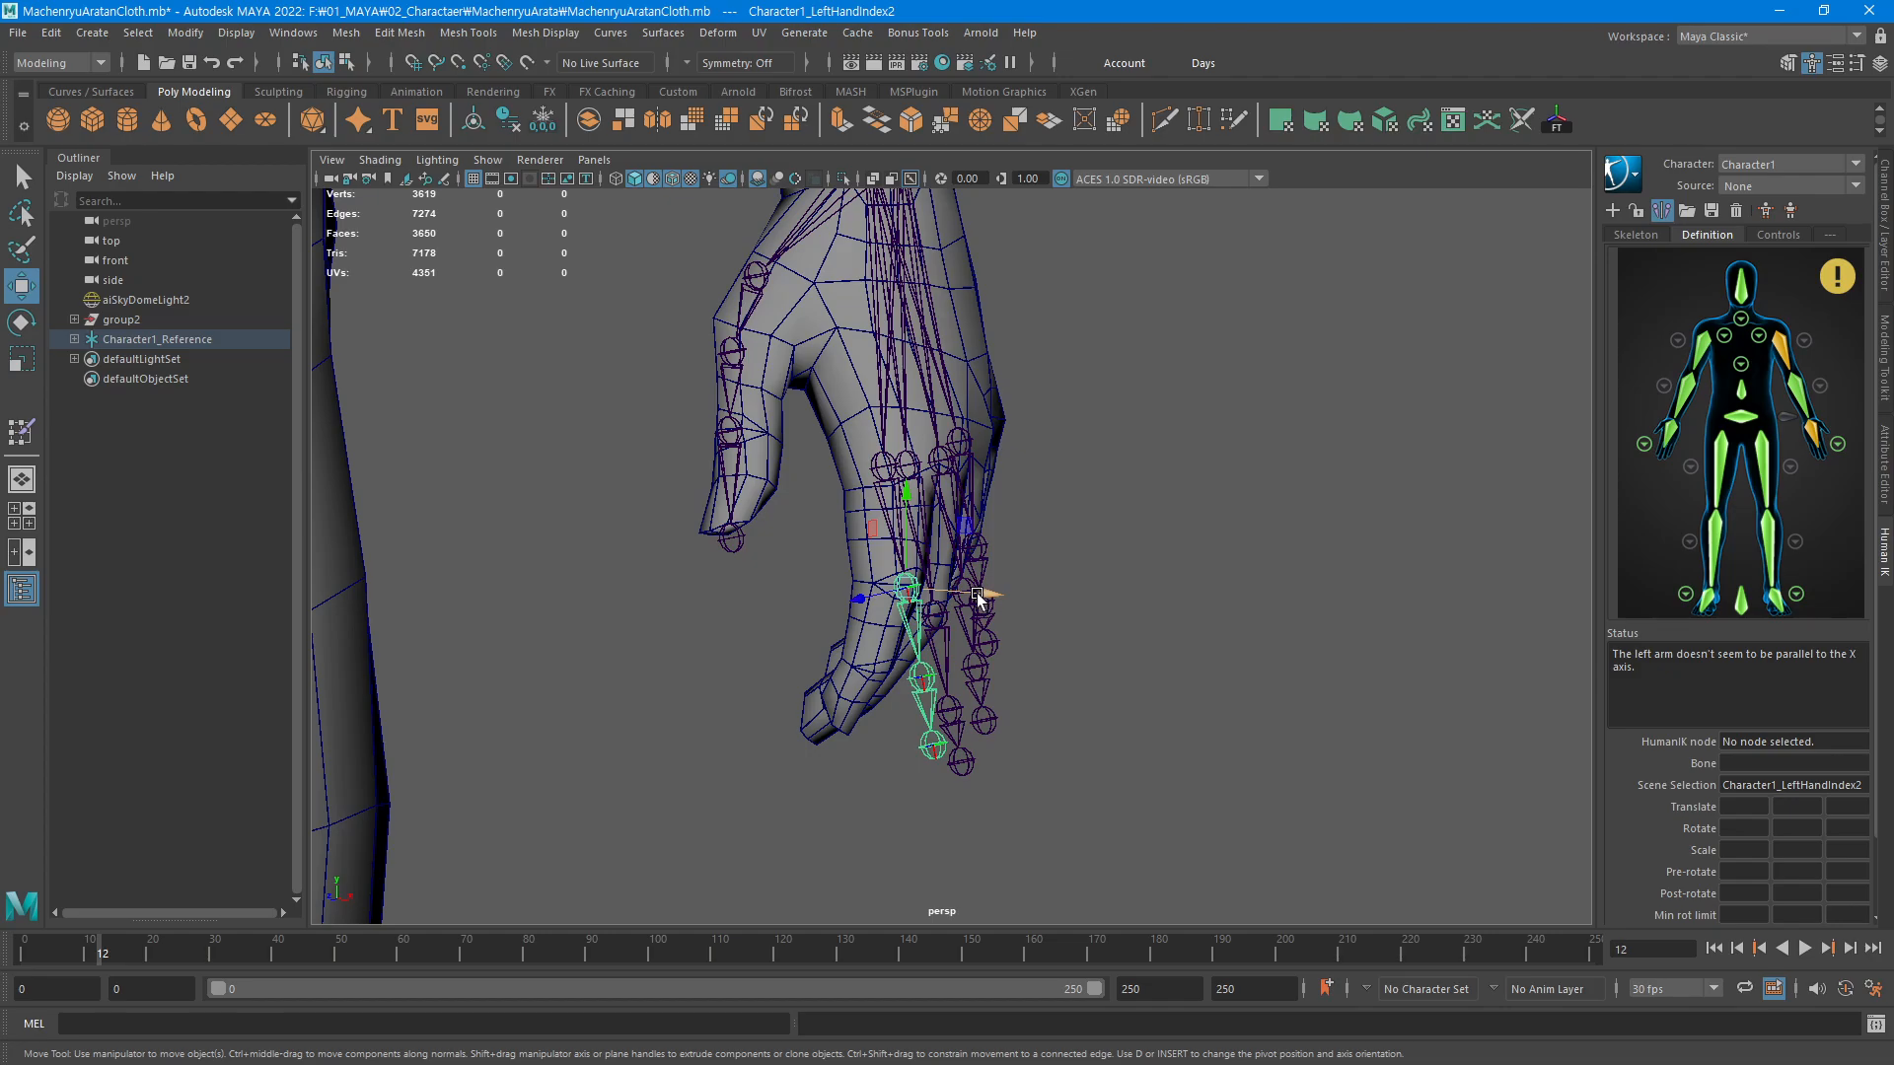
{"action": "left_click_drag", "start_coordinate": [905, 597], "coordinate": [1057, 570], "text": "alt"}
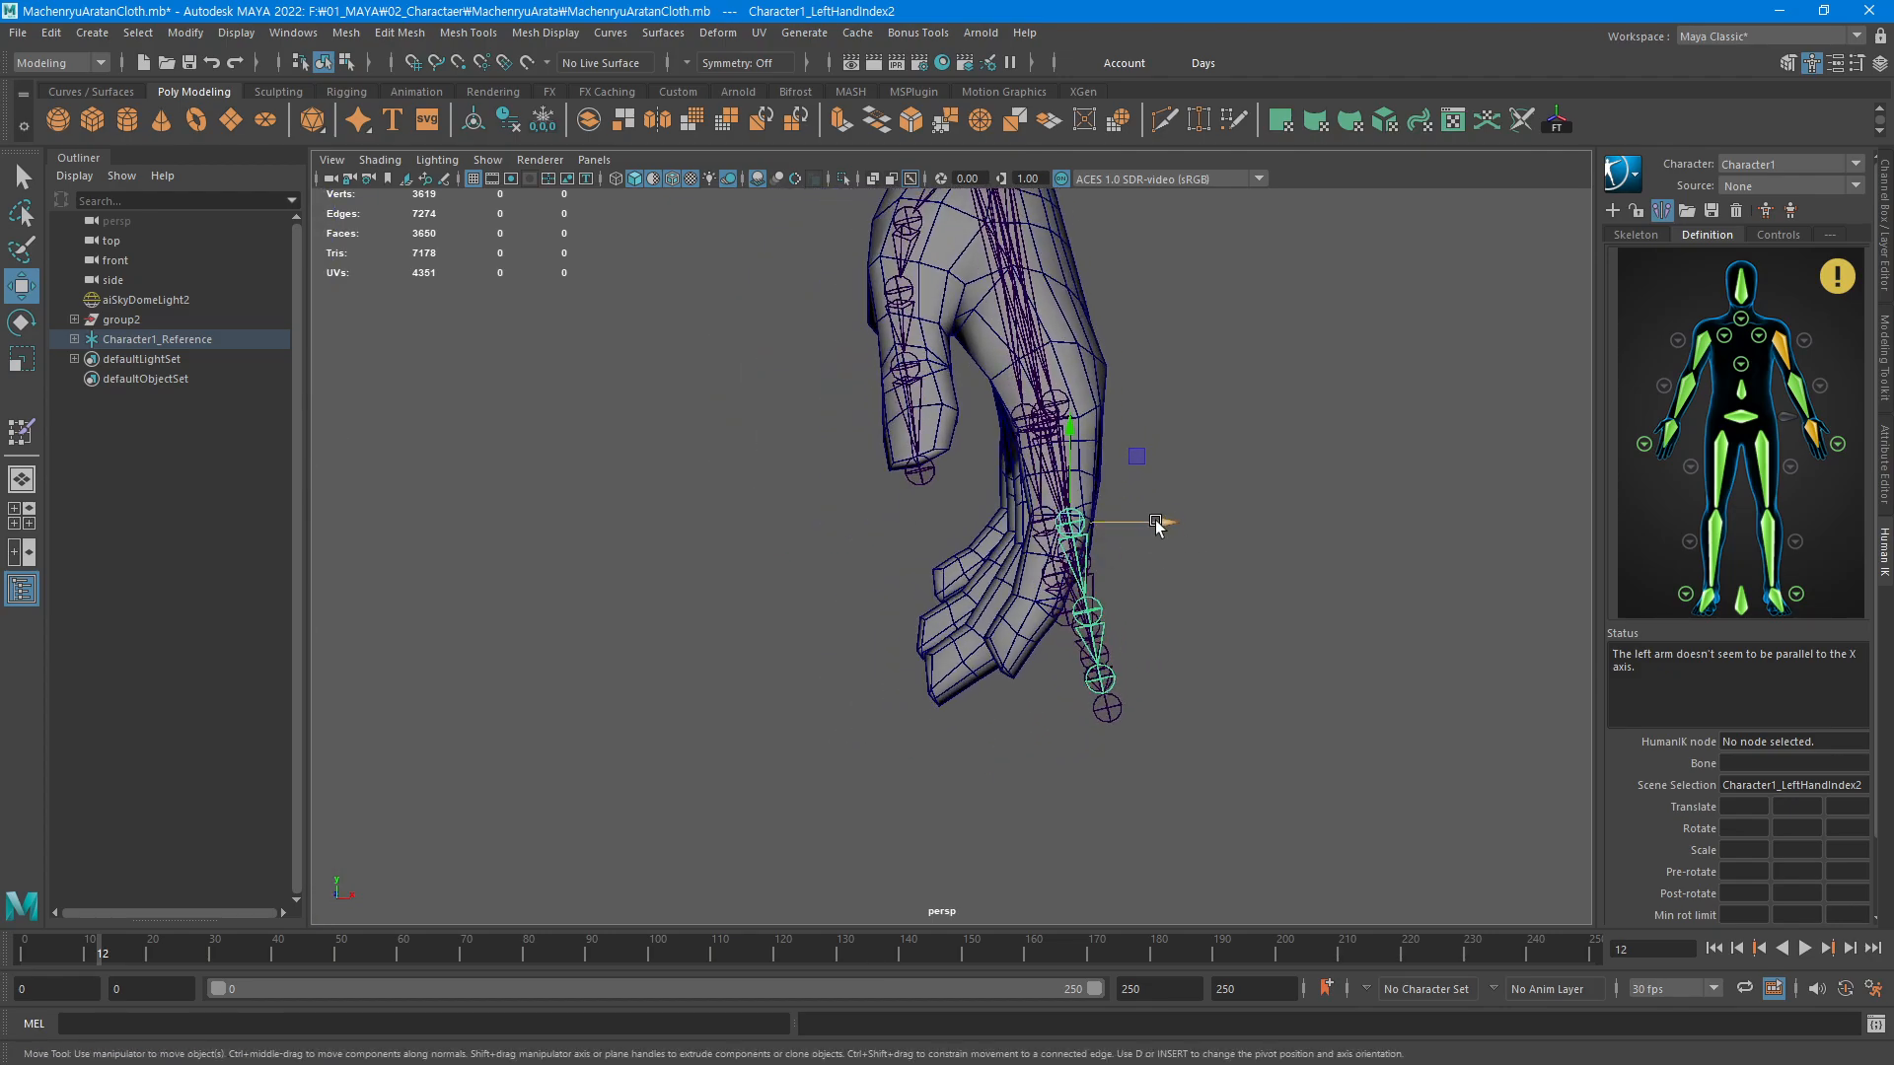
{"action": "left_click_drag", "start_coordinate": [1157, 523], "coordinate": [1151, 526]}
{"action": "left_click_drag", "start_coordinate": [1138, 592], "coordinate": [1174, 616], "text": "alt"}
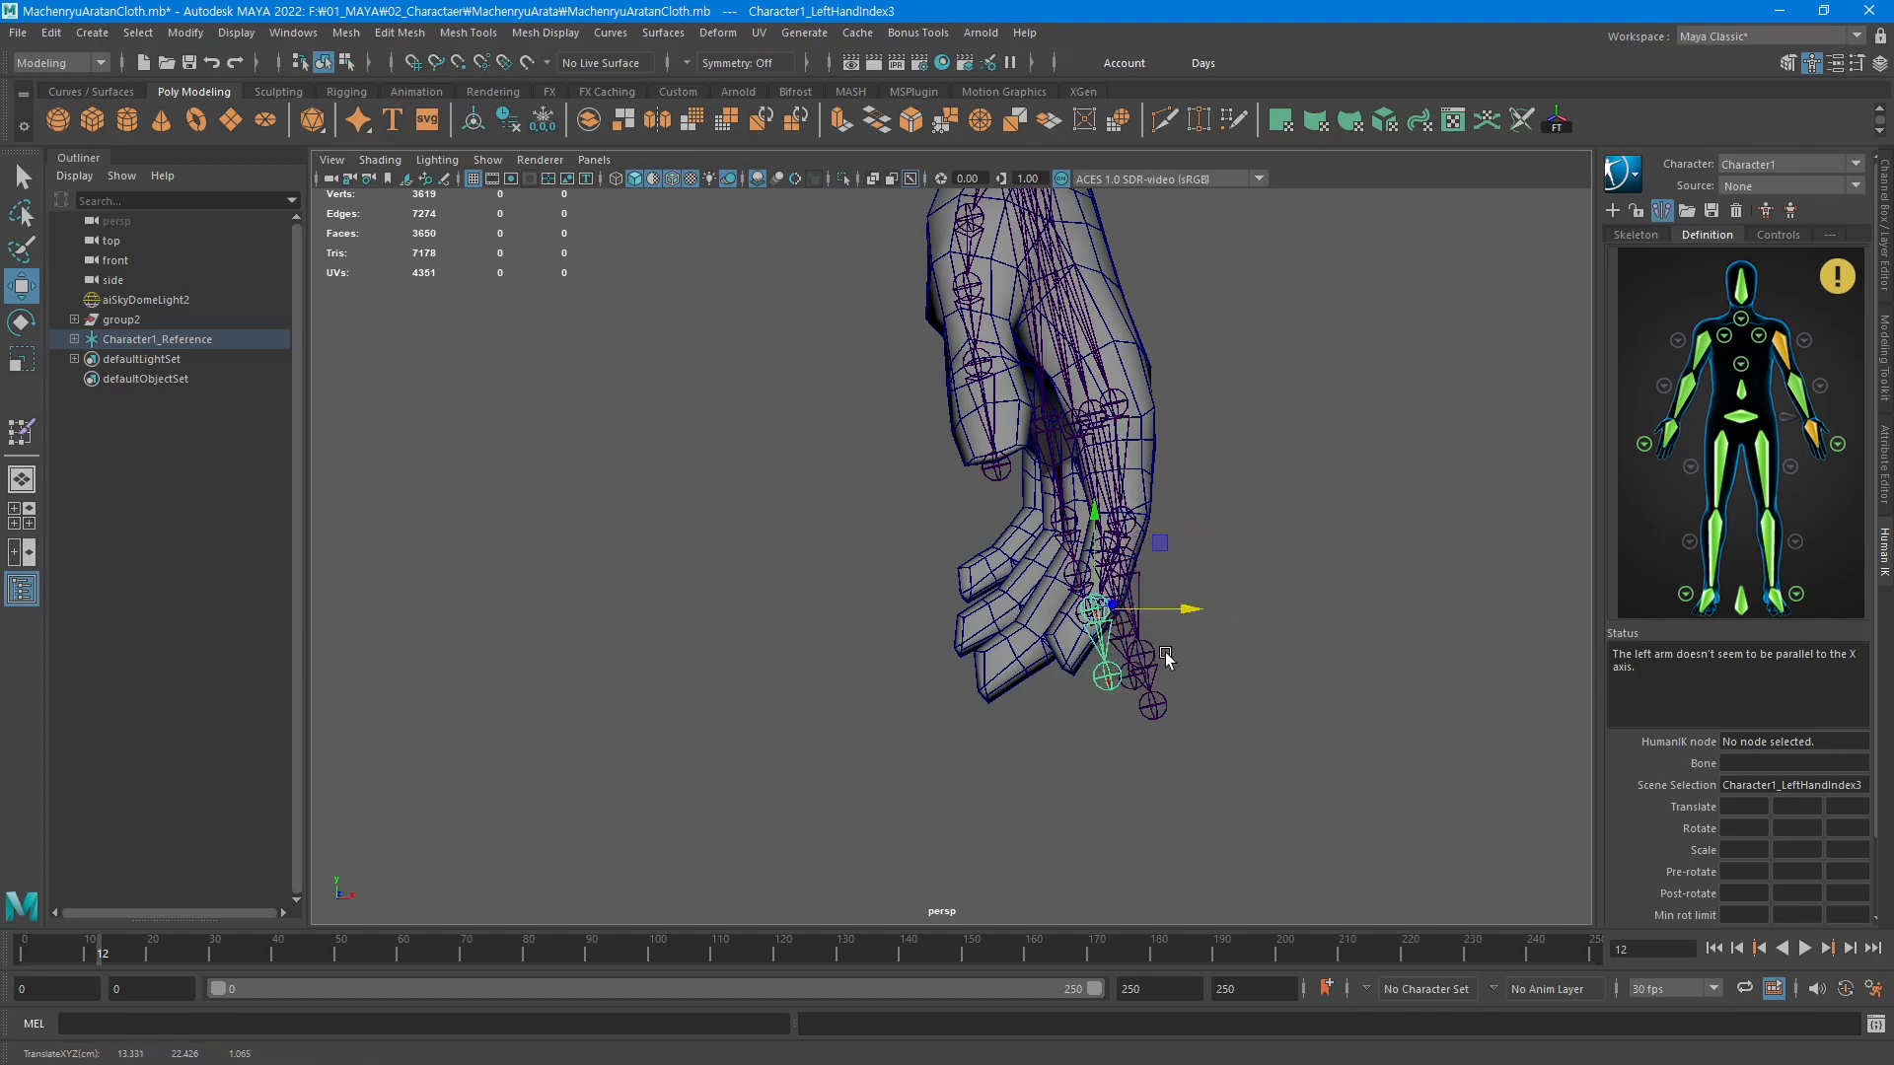
{"action": "left_click", "coordinate": [1108, 676]}
{"action": "left_click_drag", "start_coordinate": [1135, 703], "coordinate": [1056, 597], "text": "alt"}
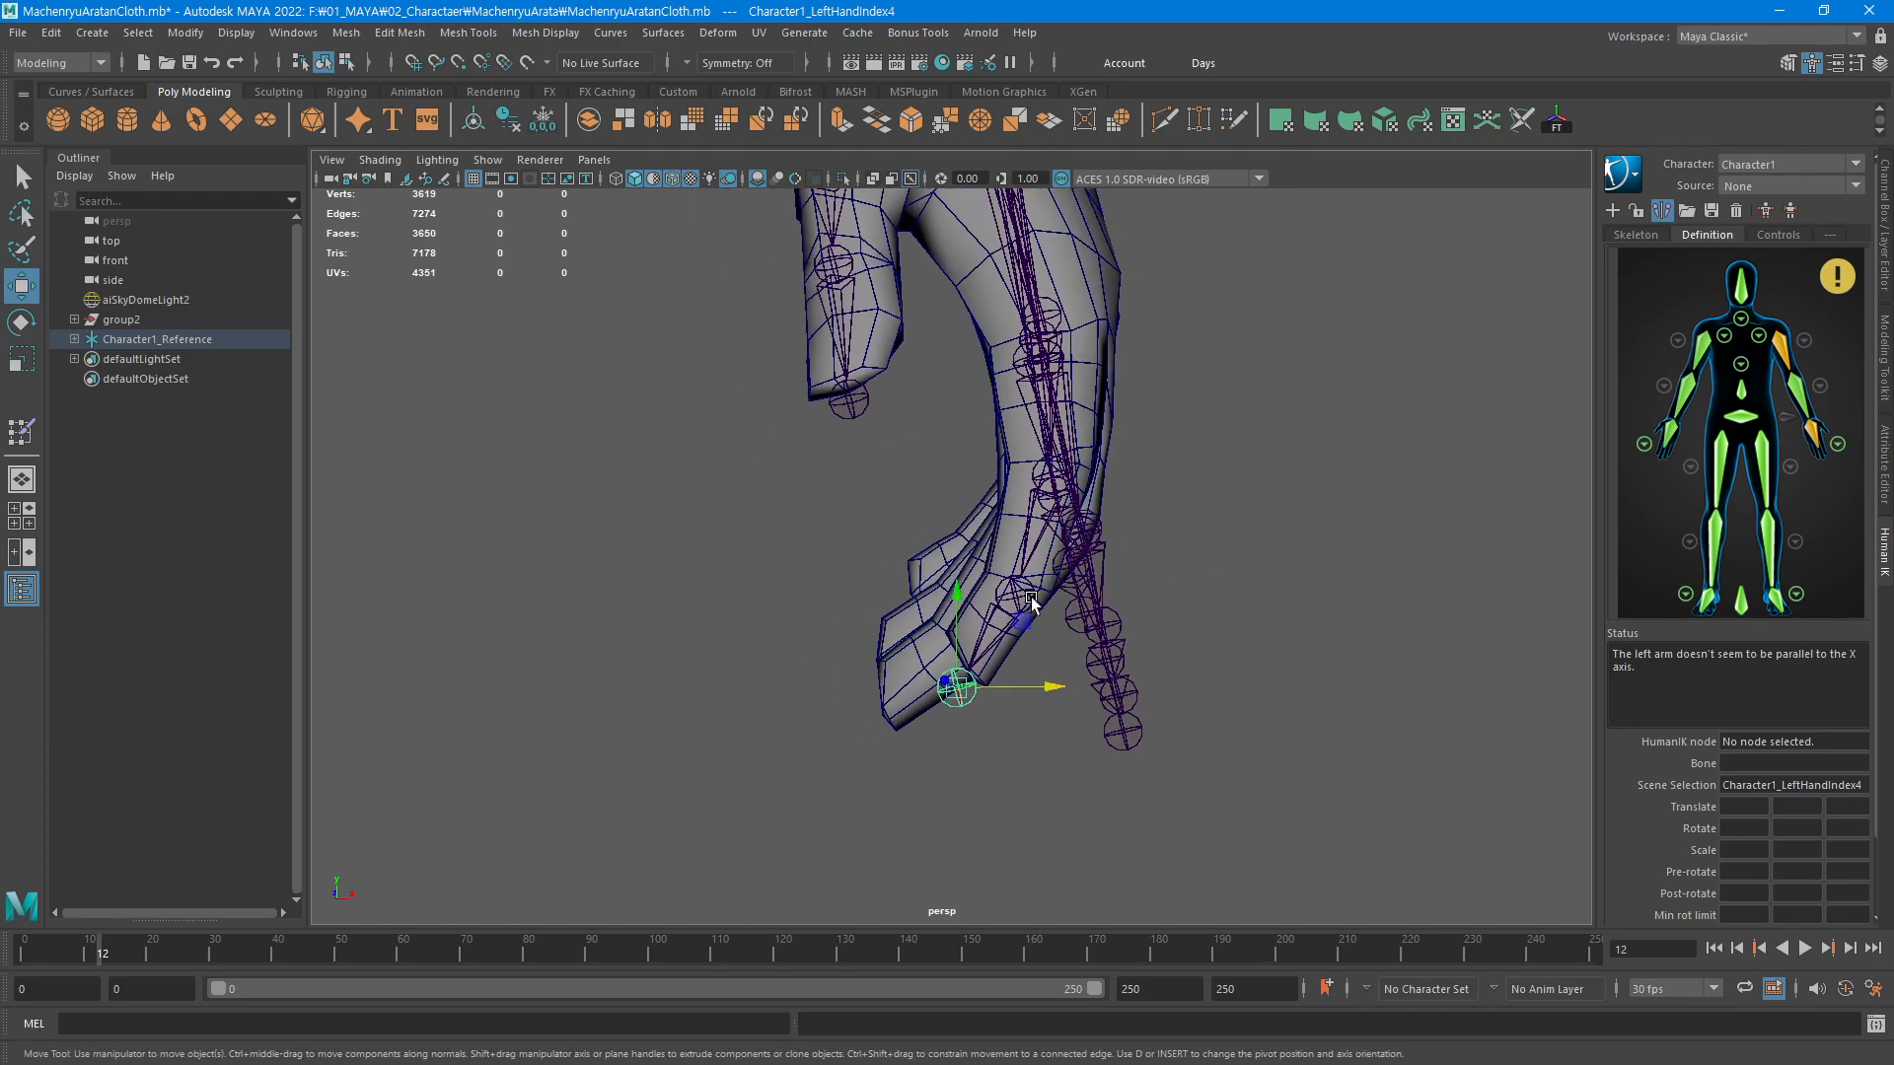
Fine-tune the LeftHandIndex3 and LeftHandIndex2 joints at the index finger's bends using pivot editing, keeping the child joints in place
{"action": "middle_click_drag", "start_coordinate": [1140, 481], "coordinate": [1157, 459], "text": "alt"}
{"action": "key", "text": "d"}
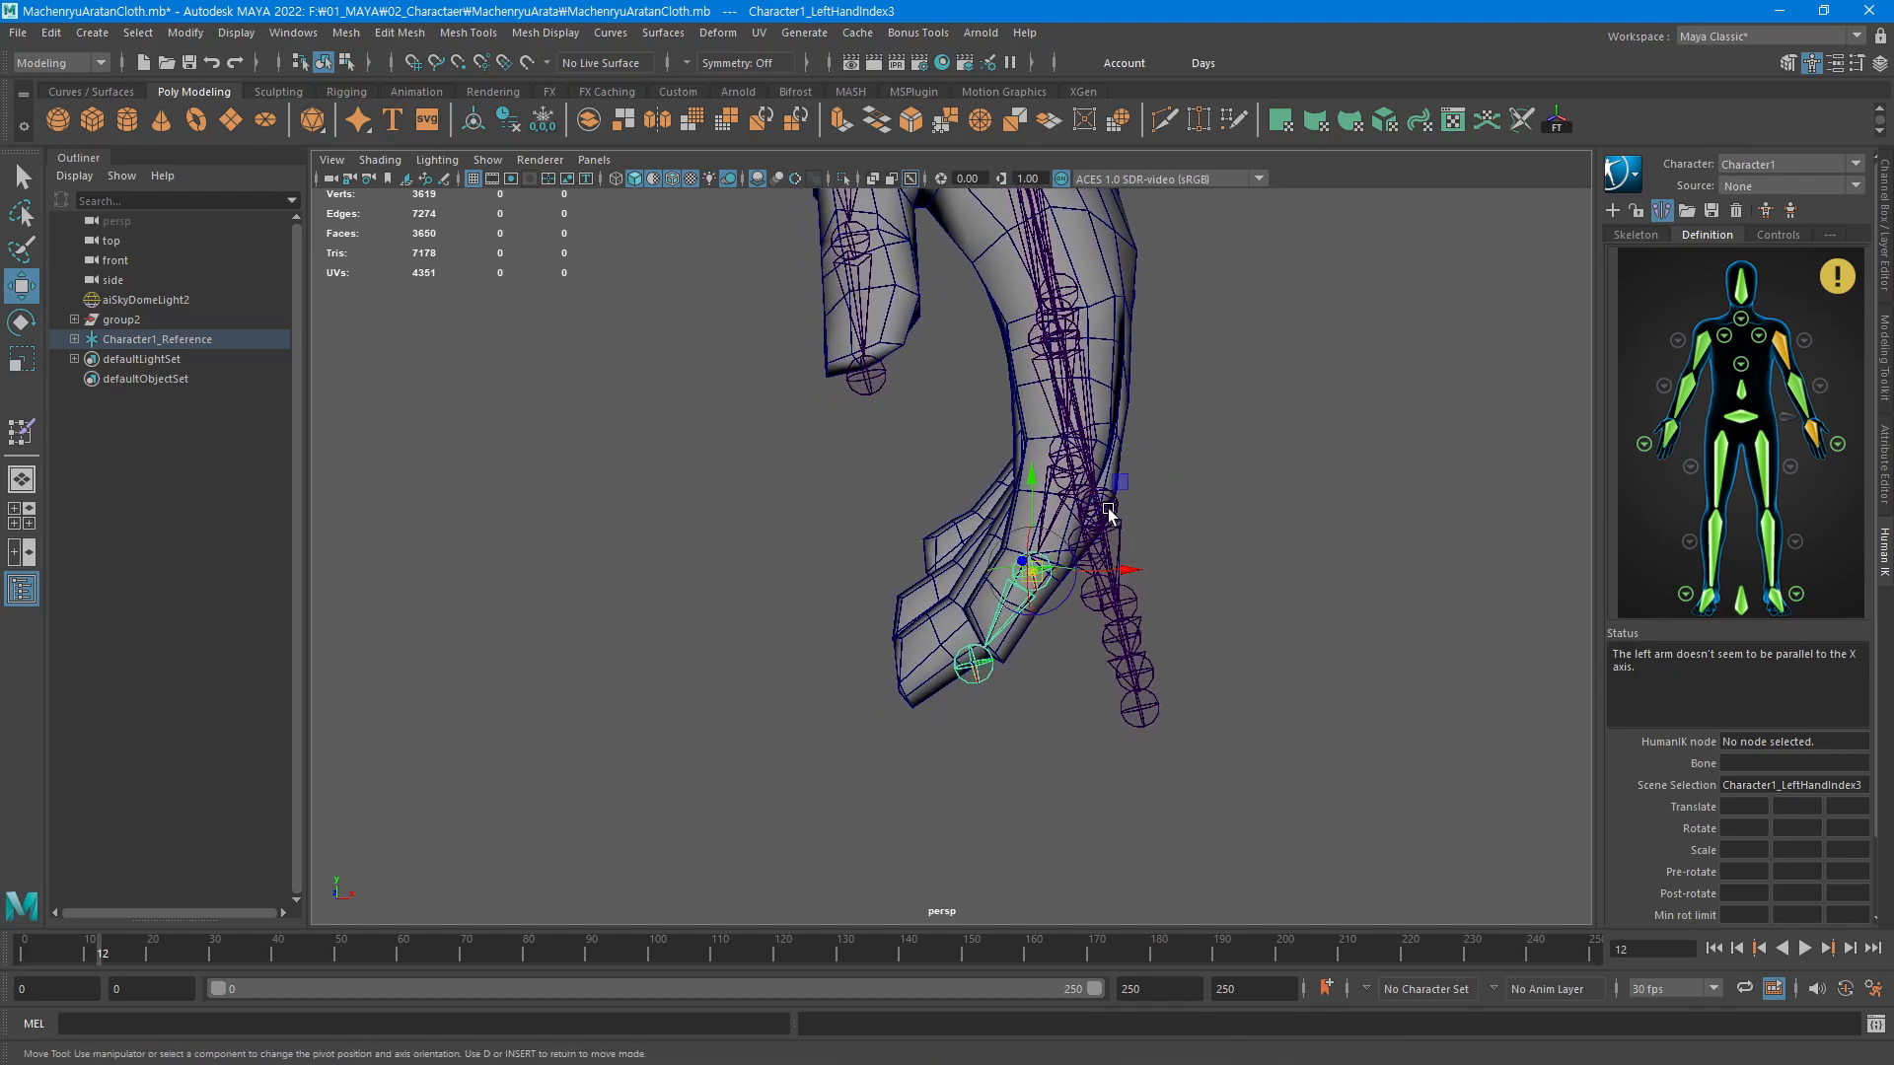
{"action": "left_click_drag", "start_coordinate": [1125, 480], "coordinate": [1171, 427]}
{"action": "left_click", "coordinate": [948, 437]}
{"action": "left_click", "coordinate": [858, 502]}
{"action": "key", "text": "d"}
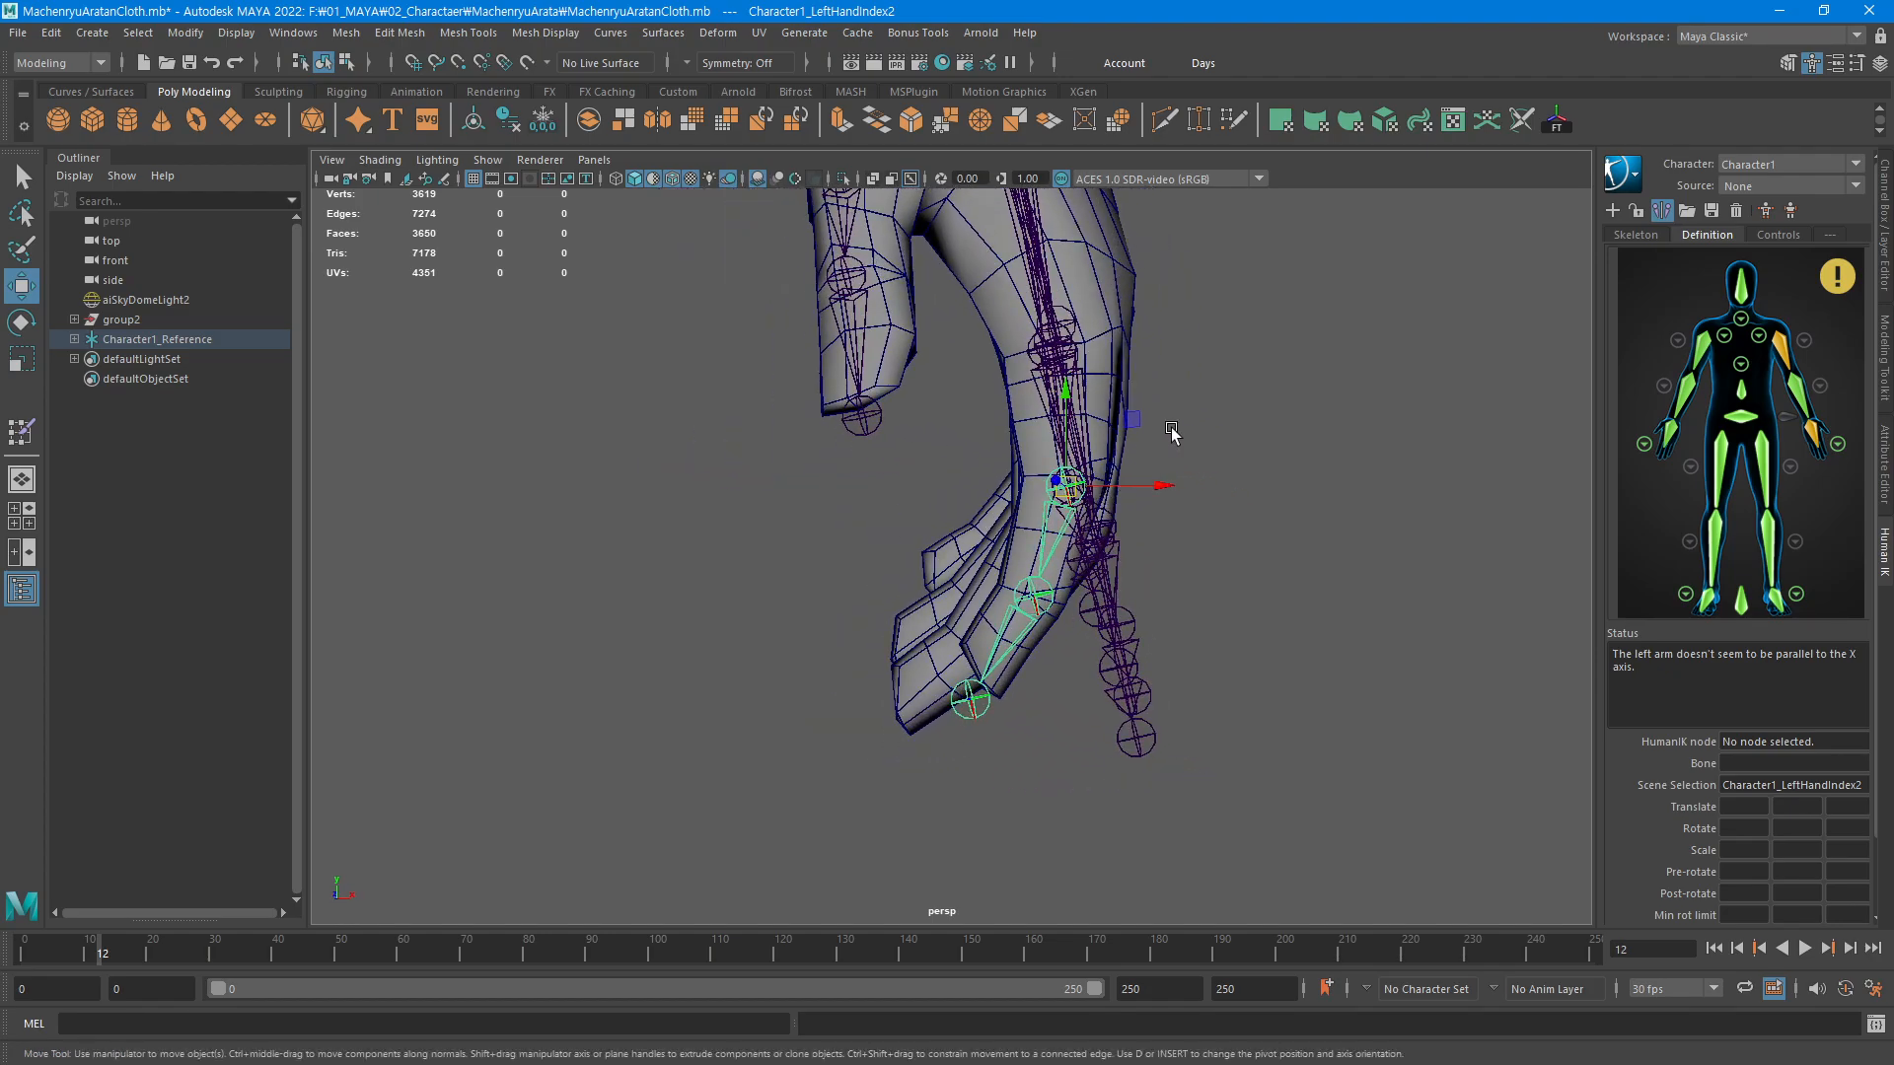
{"action": "left_click", "coordinate": [1164, 426]}
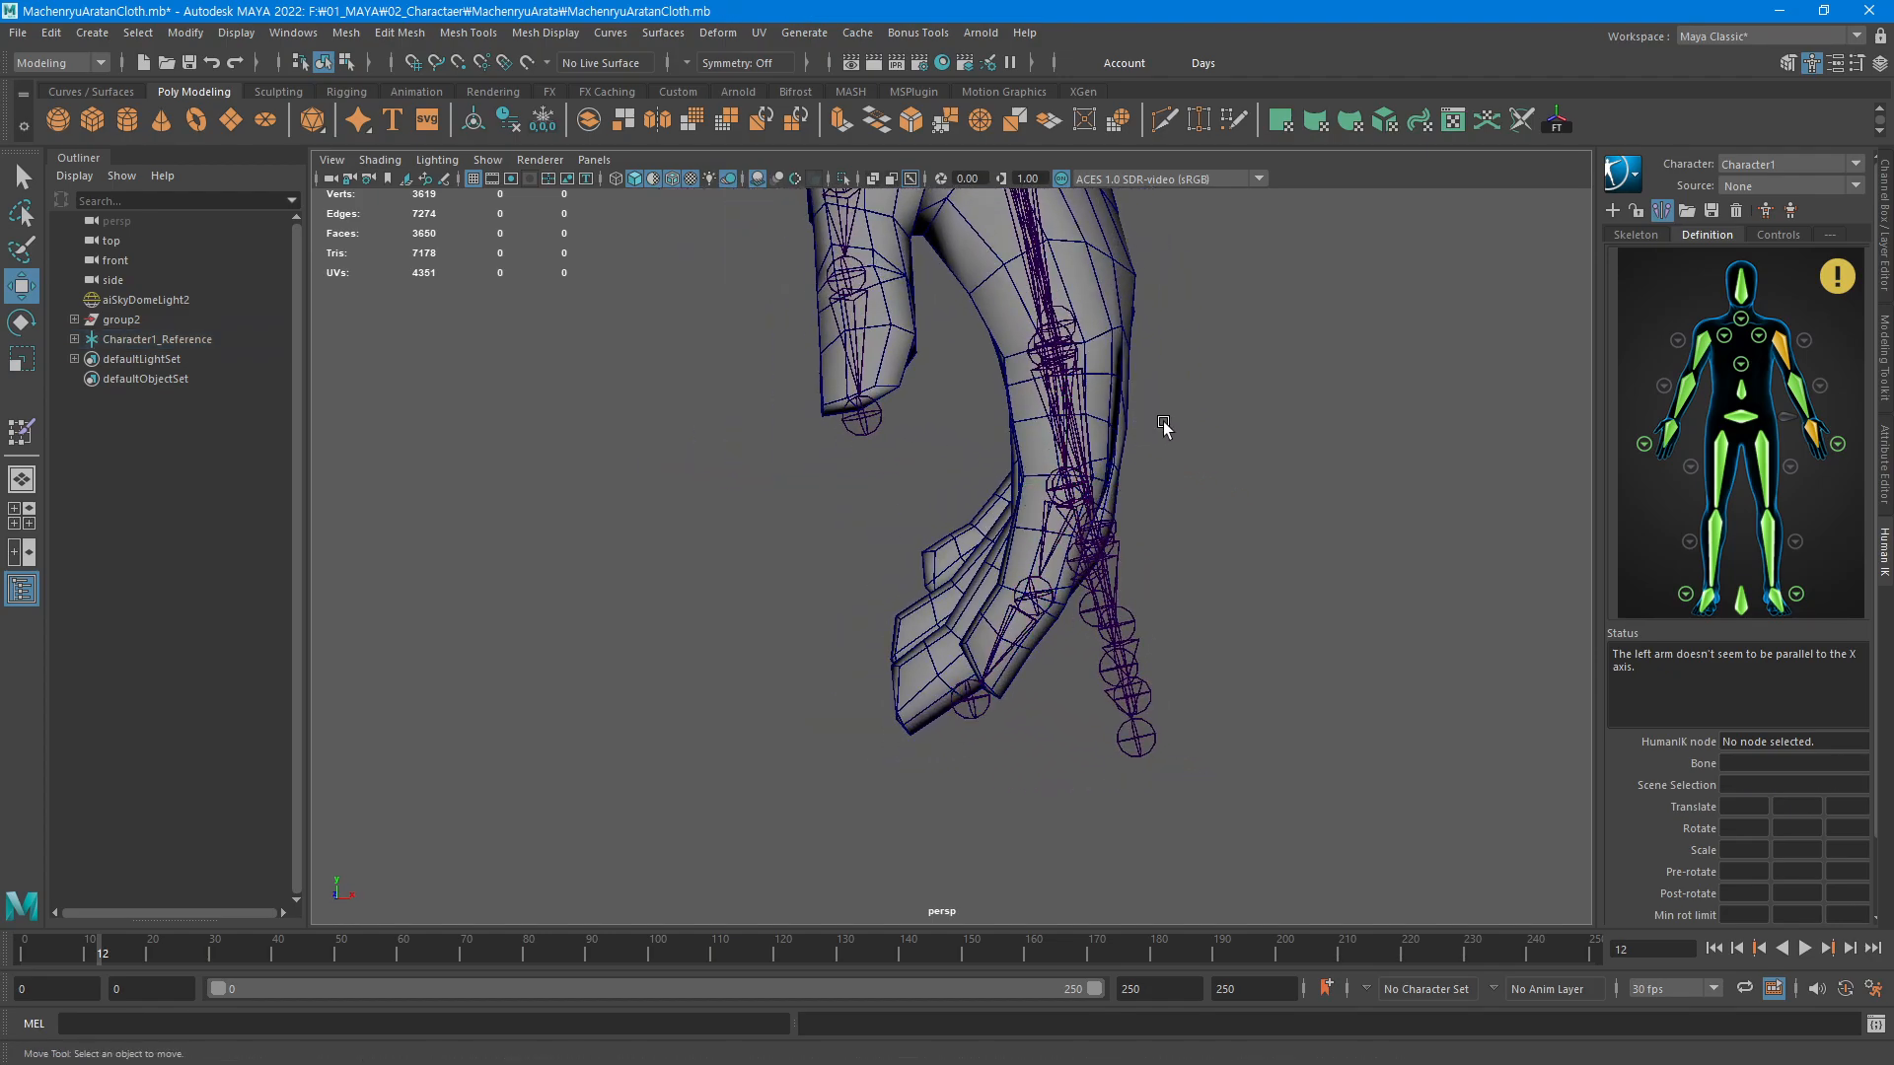
Check the index finger chain from another angle and readjust only the LeftHandIndex2 joint's position inside the finger
{"action": "left_click_drag", "start_coordinate": [1050, 493], "coordinate": [972, 531], "text": "alt"}
{"action": "left_click", "coordinate": [848, 539]}
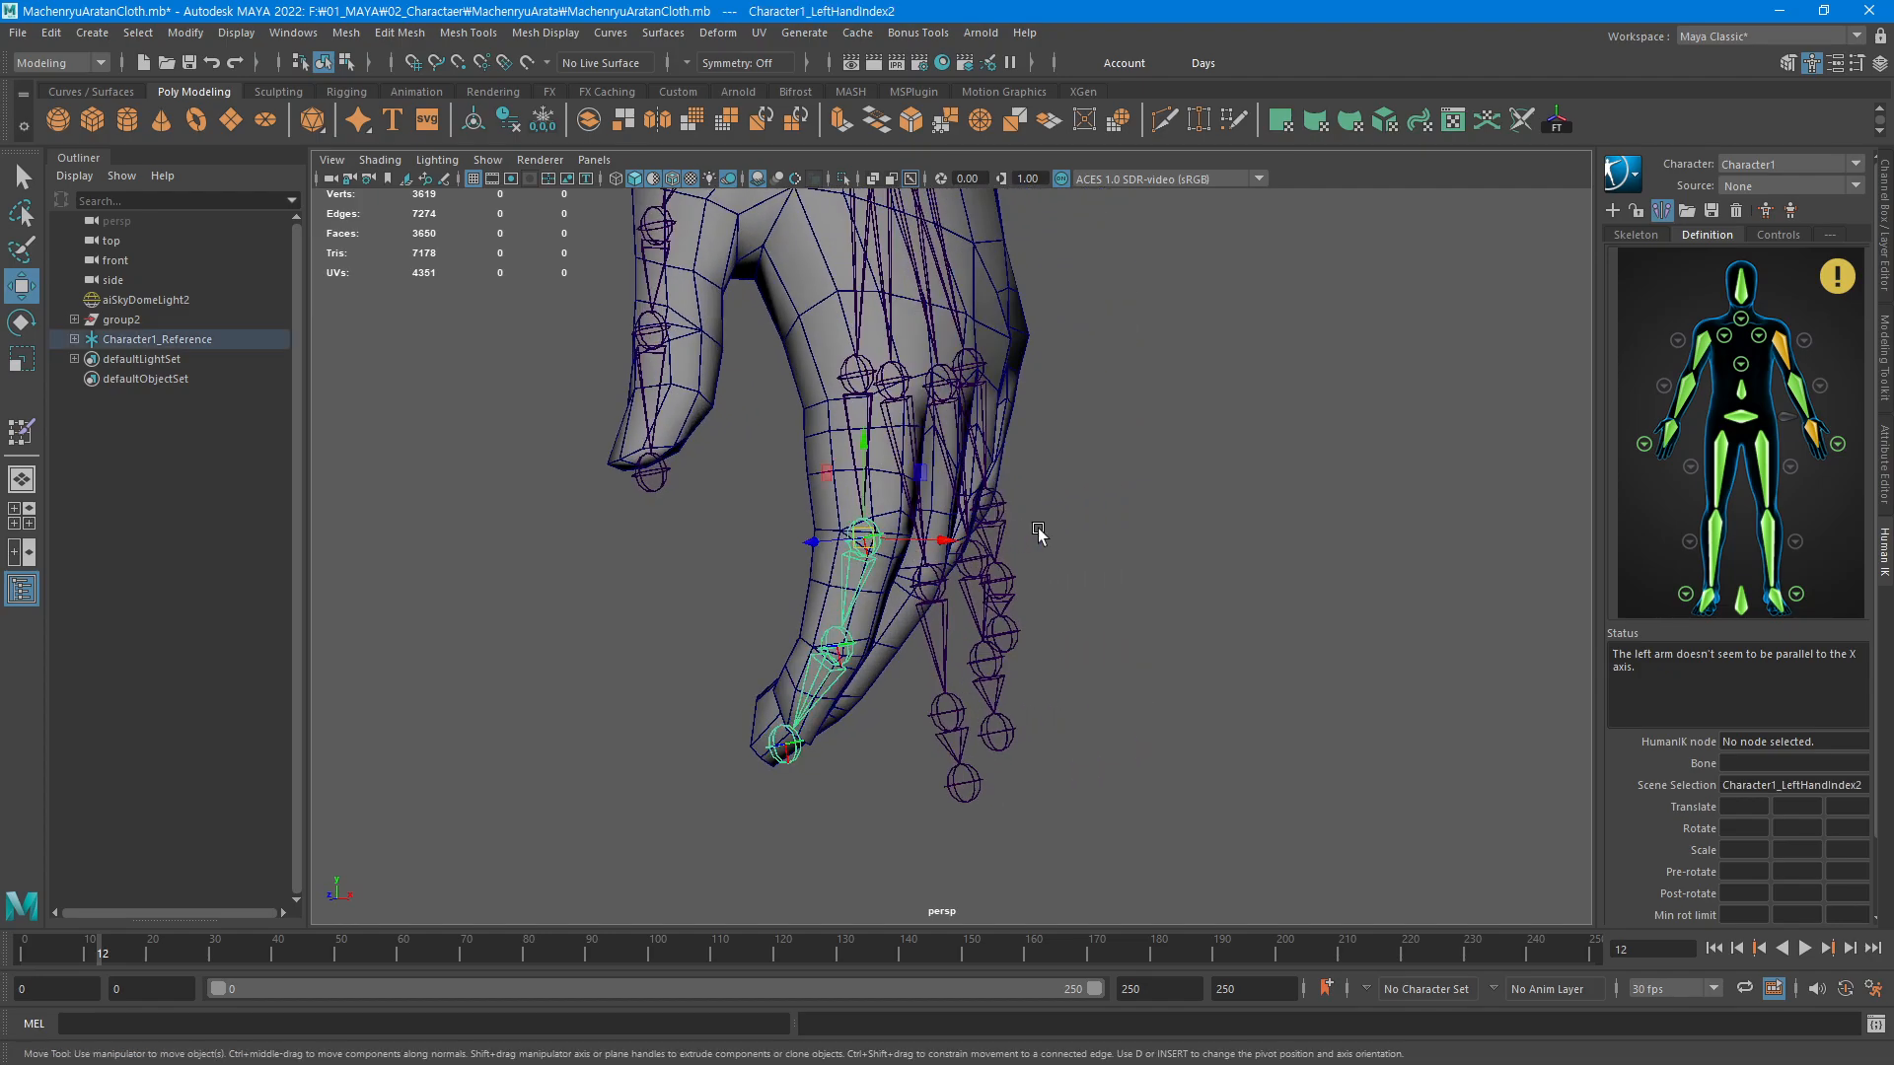
{"action": "left_click_drag", "start_coordinate": [1090, 506], "coordinate": [1276, 467], "text": "alt"}
{"action": "key", "text": "ctrl+z"}
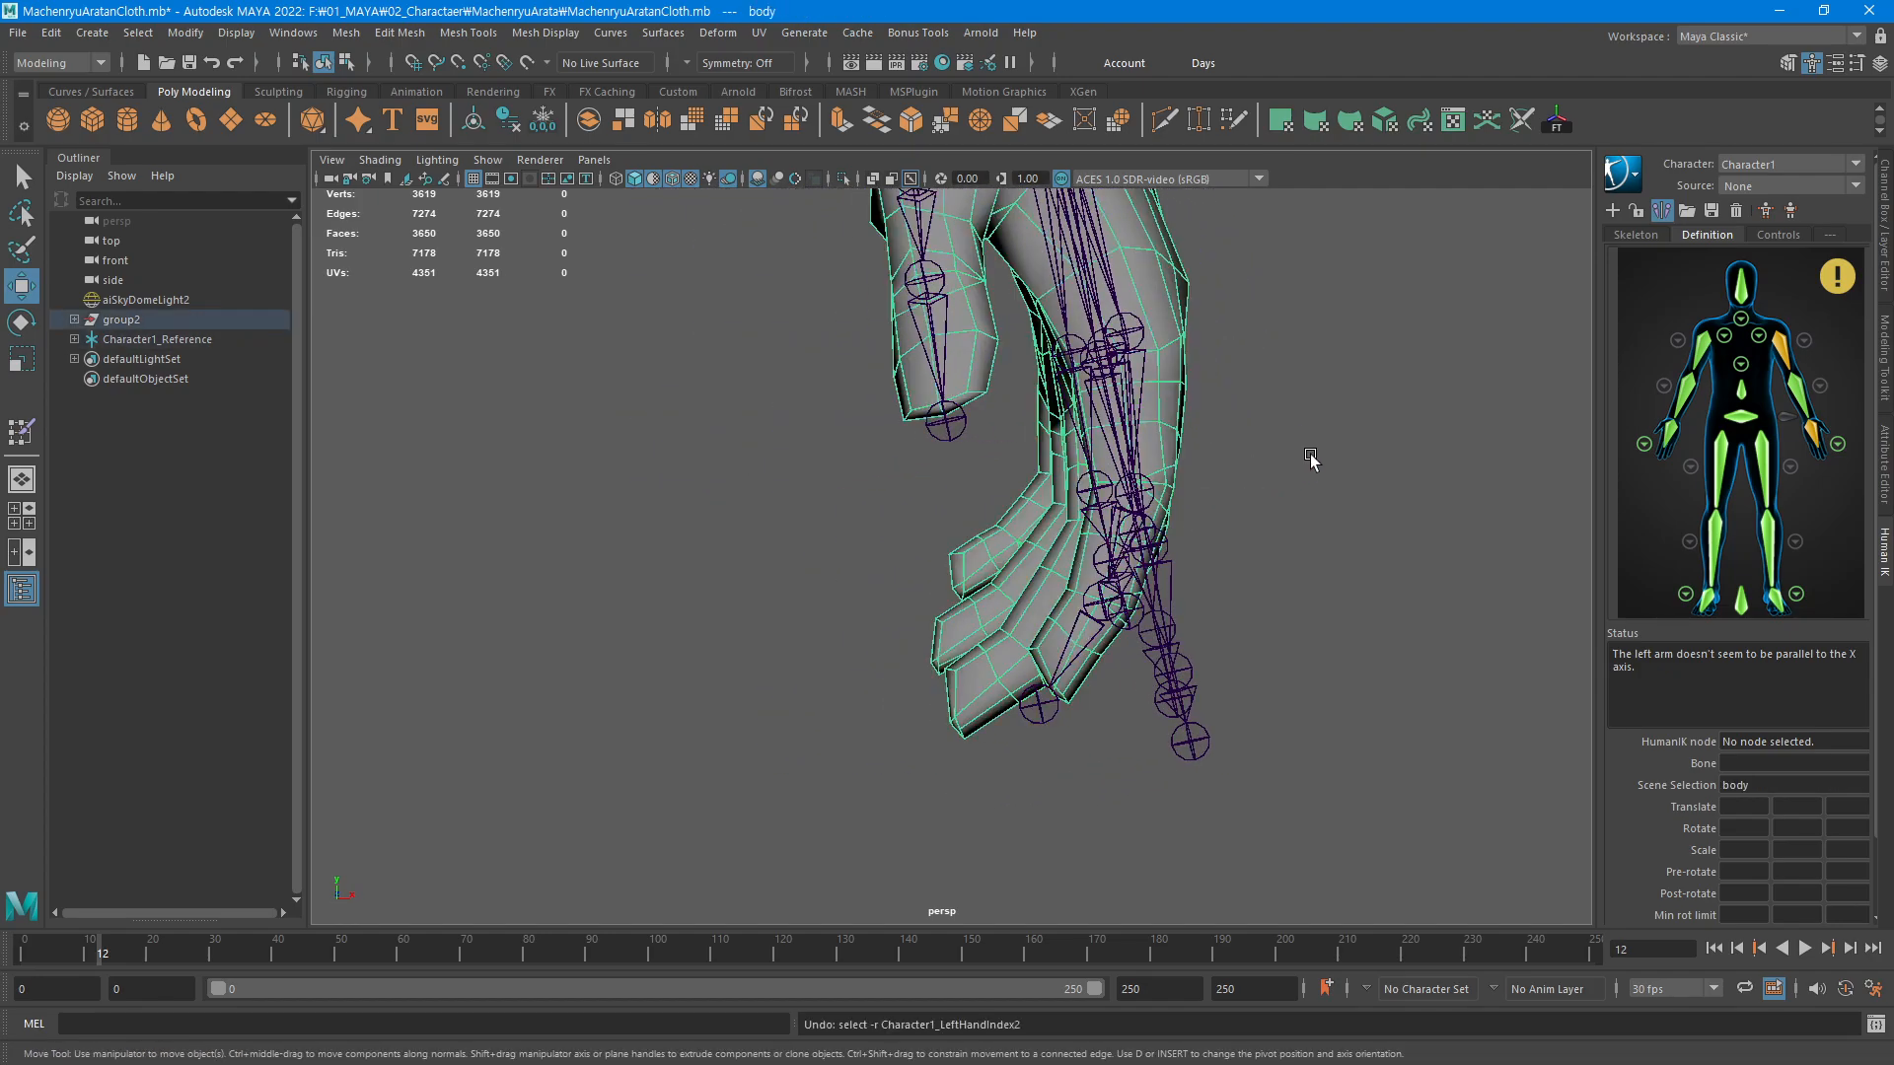
{"action": "left_click", "coordinate": [1153, 490]}
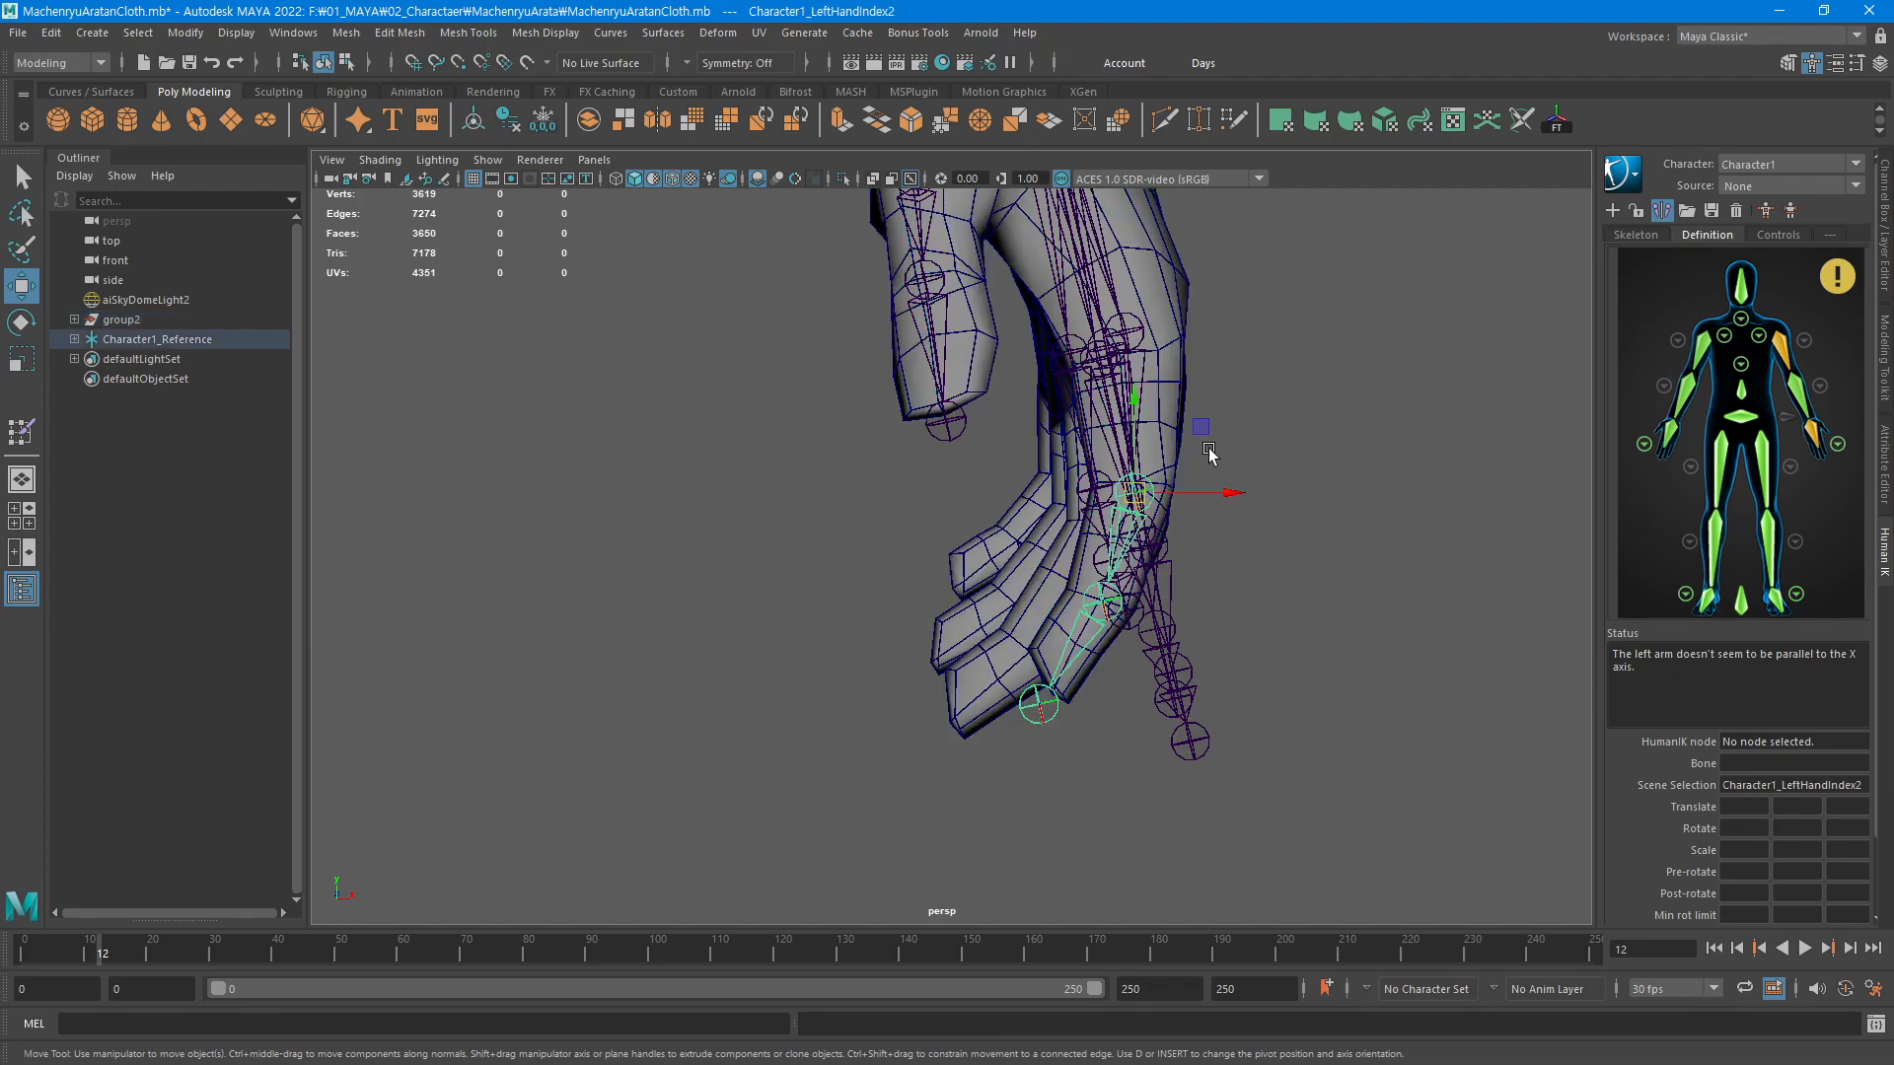
{"action": "key", "text": "d"}
{"action": "left_click_drag", "start_coordinate": [1224, 405], "coordinate": [1100, 616]}
Seen from above the hand, shift the LeftHandRing1 and LeftHandPinky1 joints along X to centre them in their knuckles
{"action": "left_click", "coordinate": [840, 411]}
{"action": "left_click", "coordinate": [867, 613]}
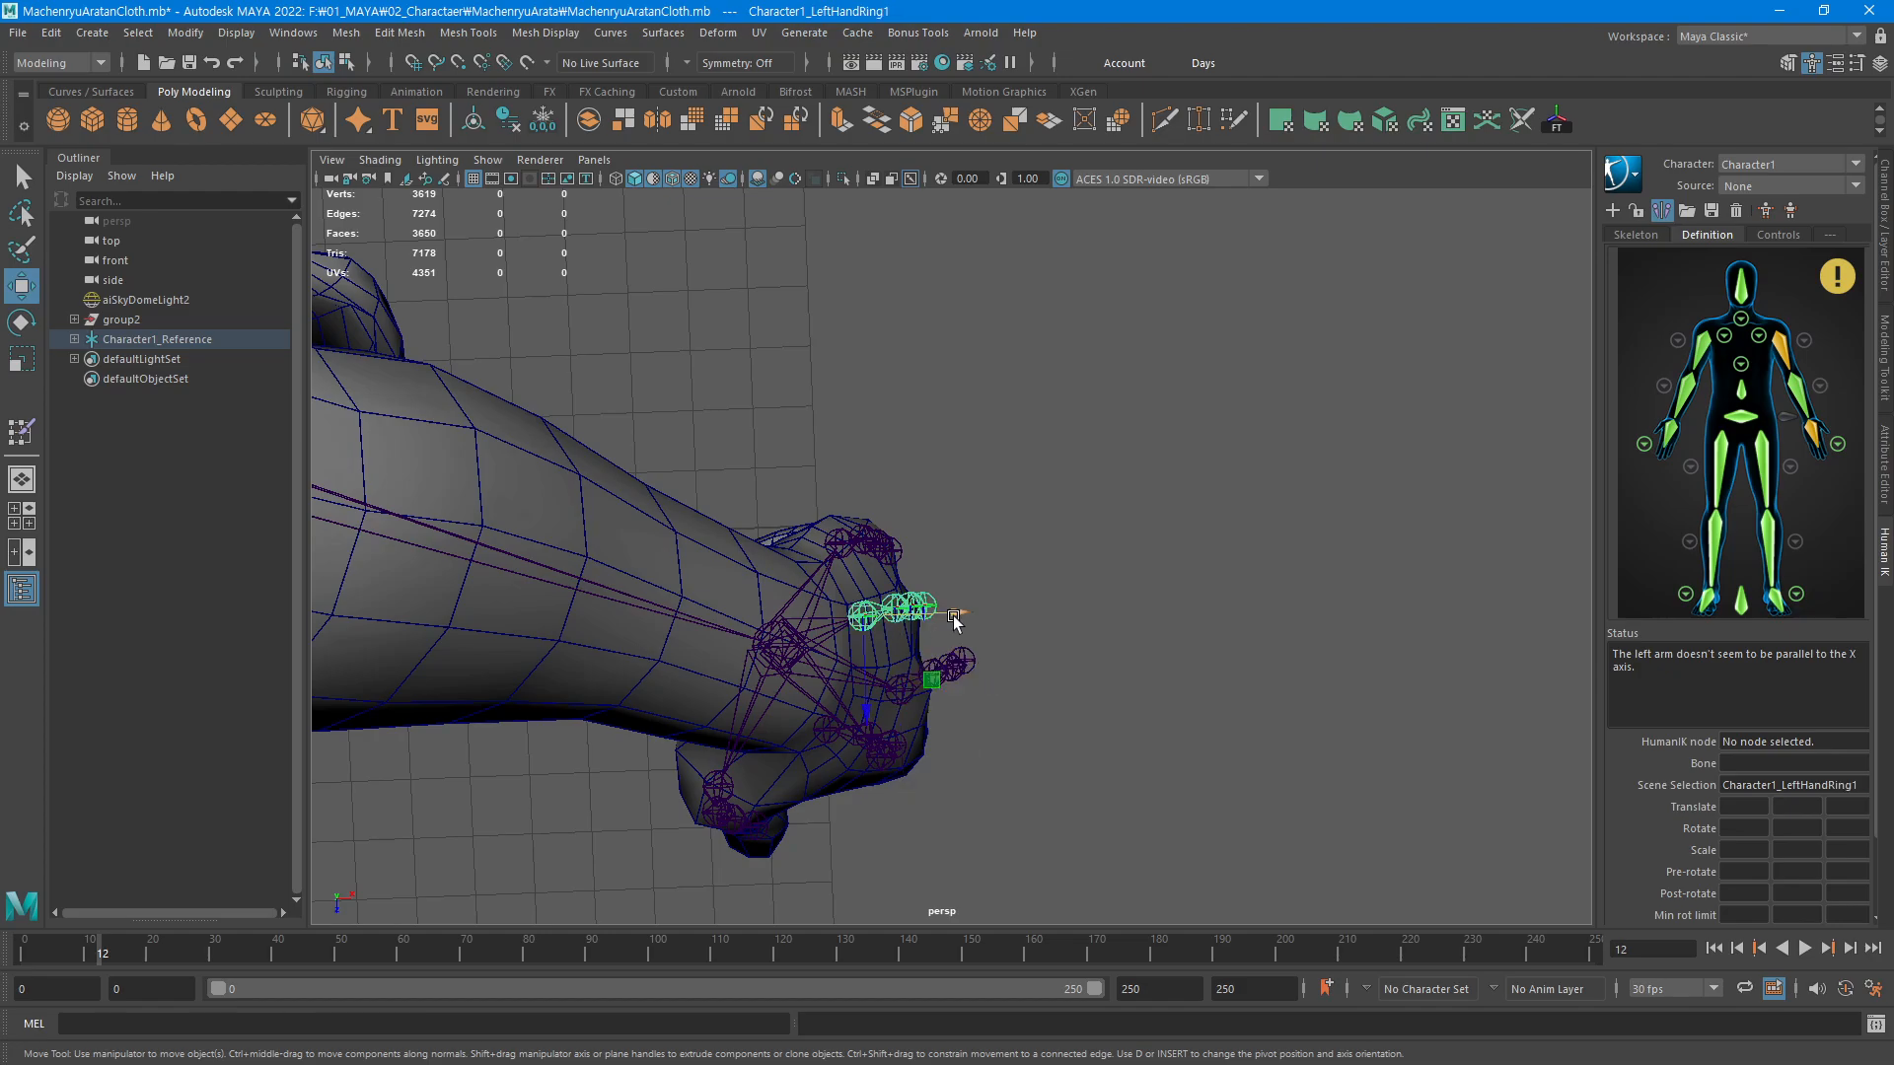
{"action": "left_click_drag", "start_coordinate": [955, 613], "coordinate": [958, 616]}
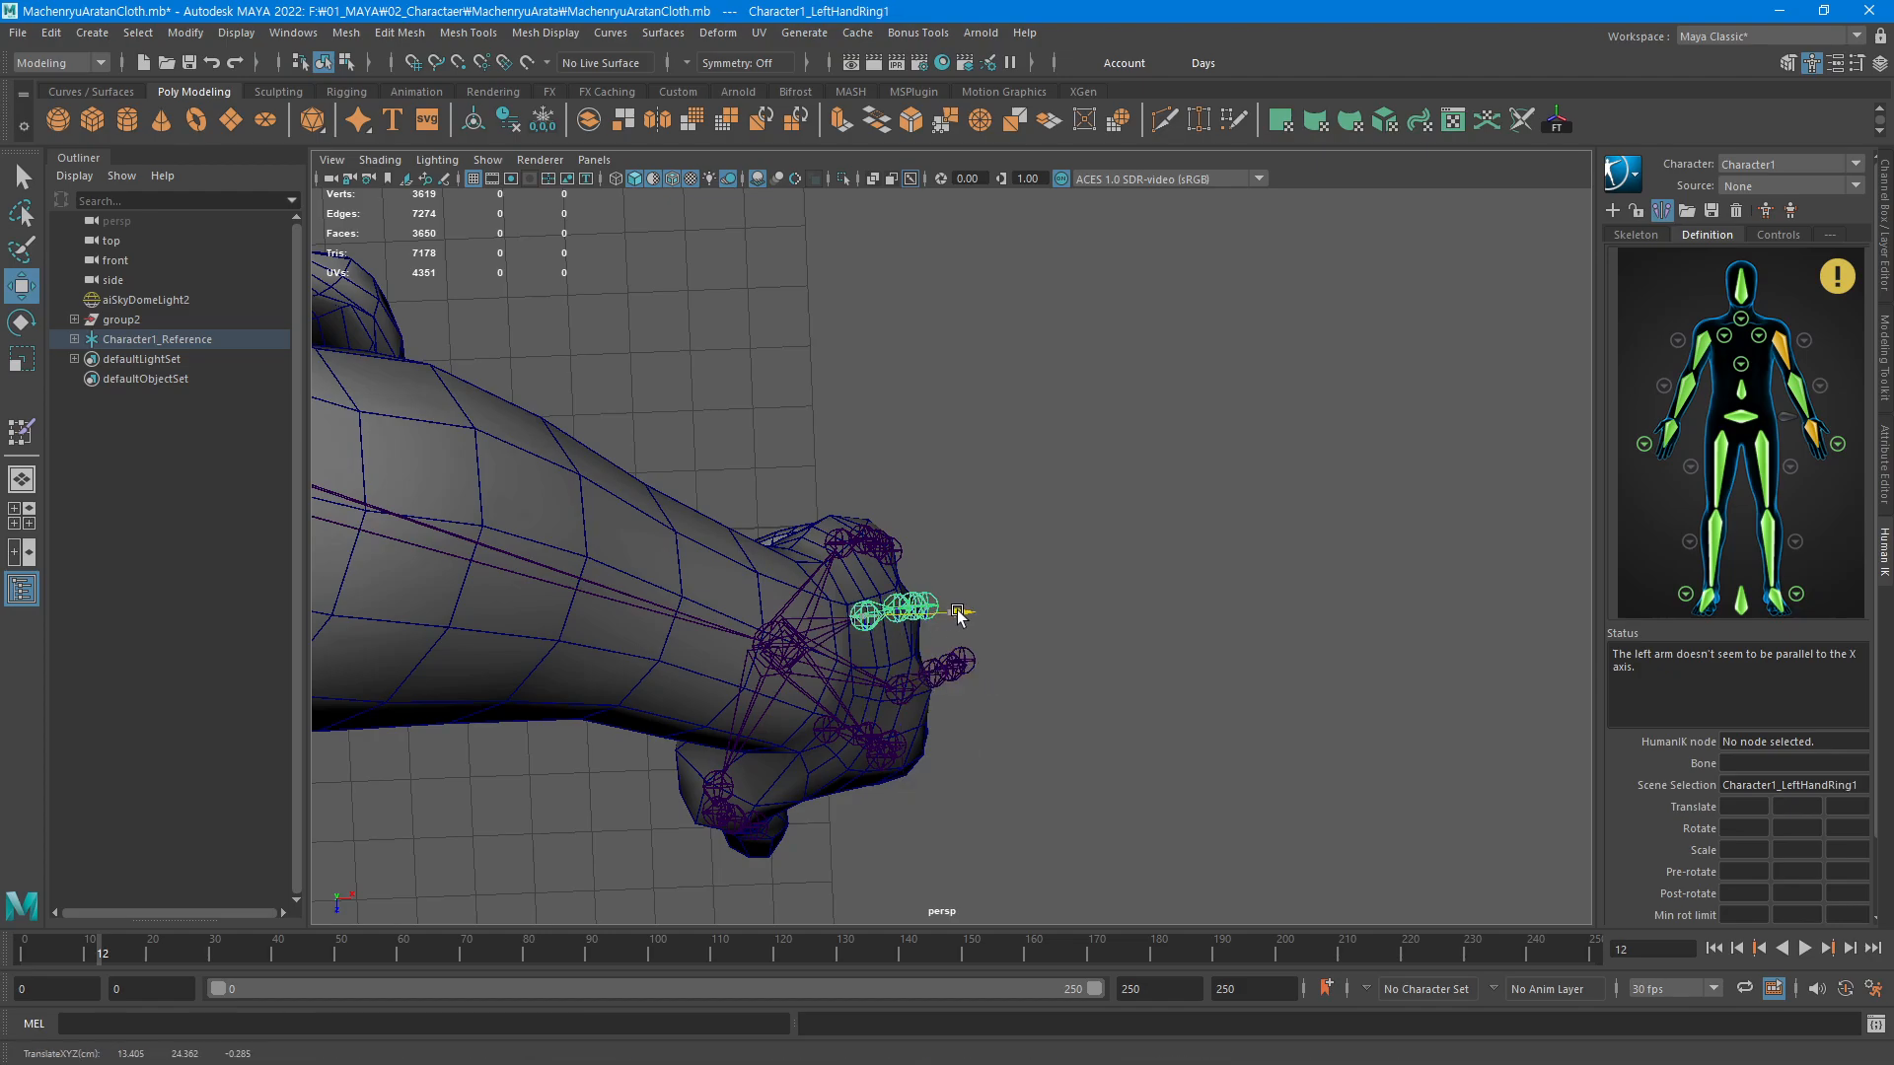
{"action": "left_click", "coordinate": [845, 543]}
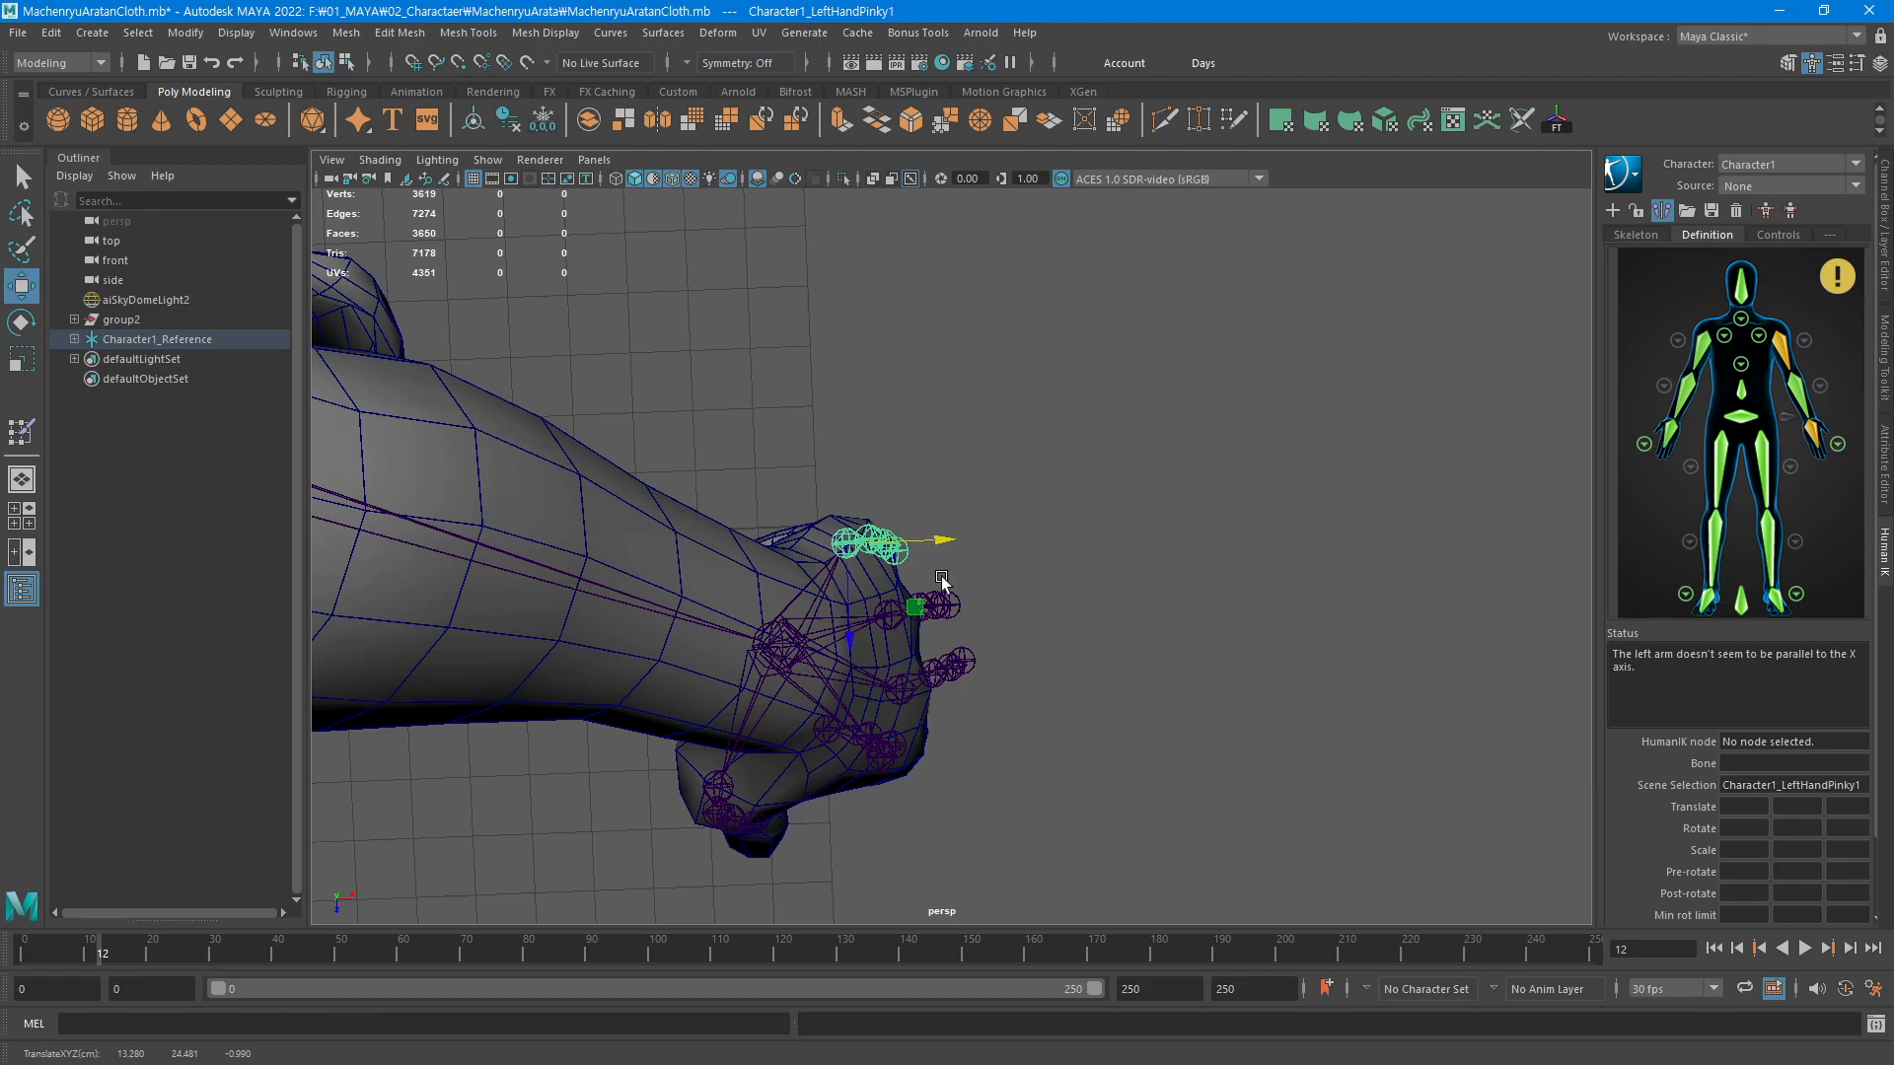
Move the LeftHandMiddle2, LeftHandMiddle3 and LeftHandMiddle4 joints to follow the curled middle finger to its tip
{"action": "left_click_drag", "start_coordinate": [941, 580], "coordinate": [825, 528], "text": "alt"}
{"action": "middle_click_drag", "start_coordinate": [824, 528], "coordinate": [801, 655], "text": "alt"}
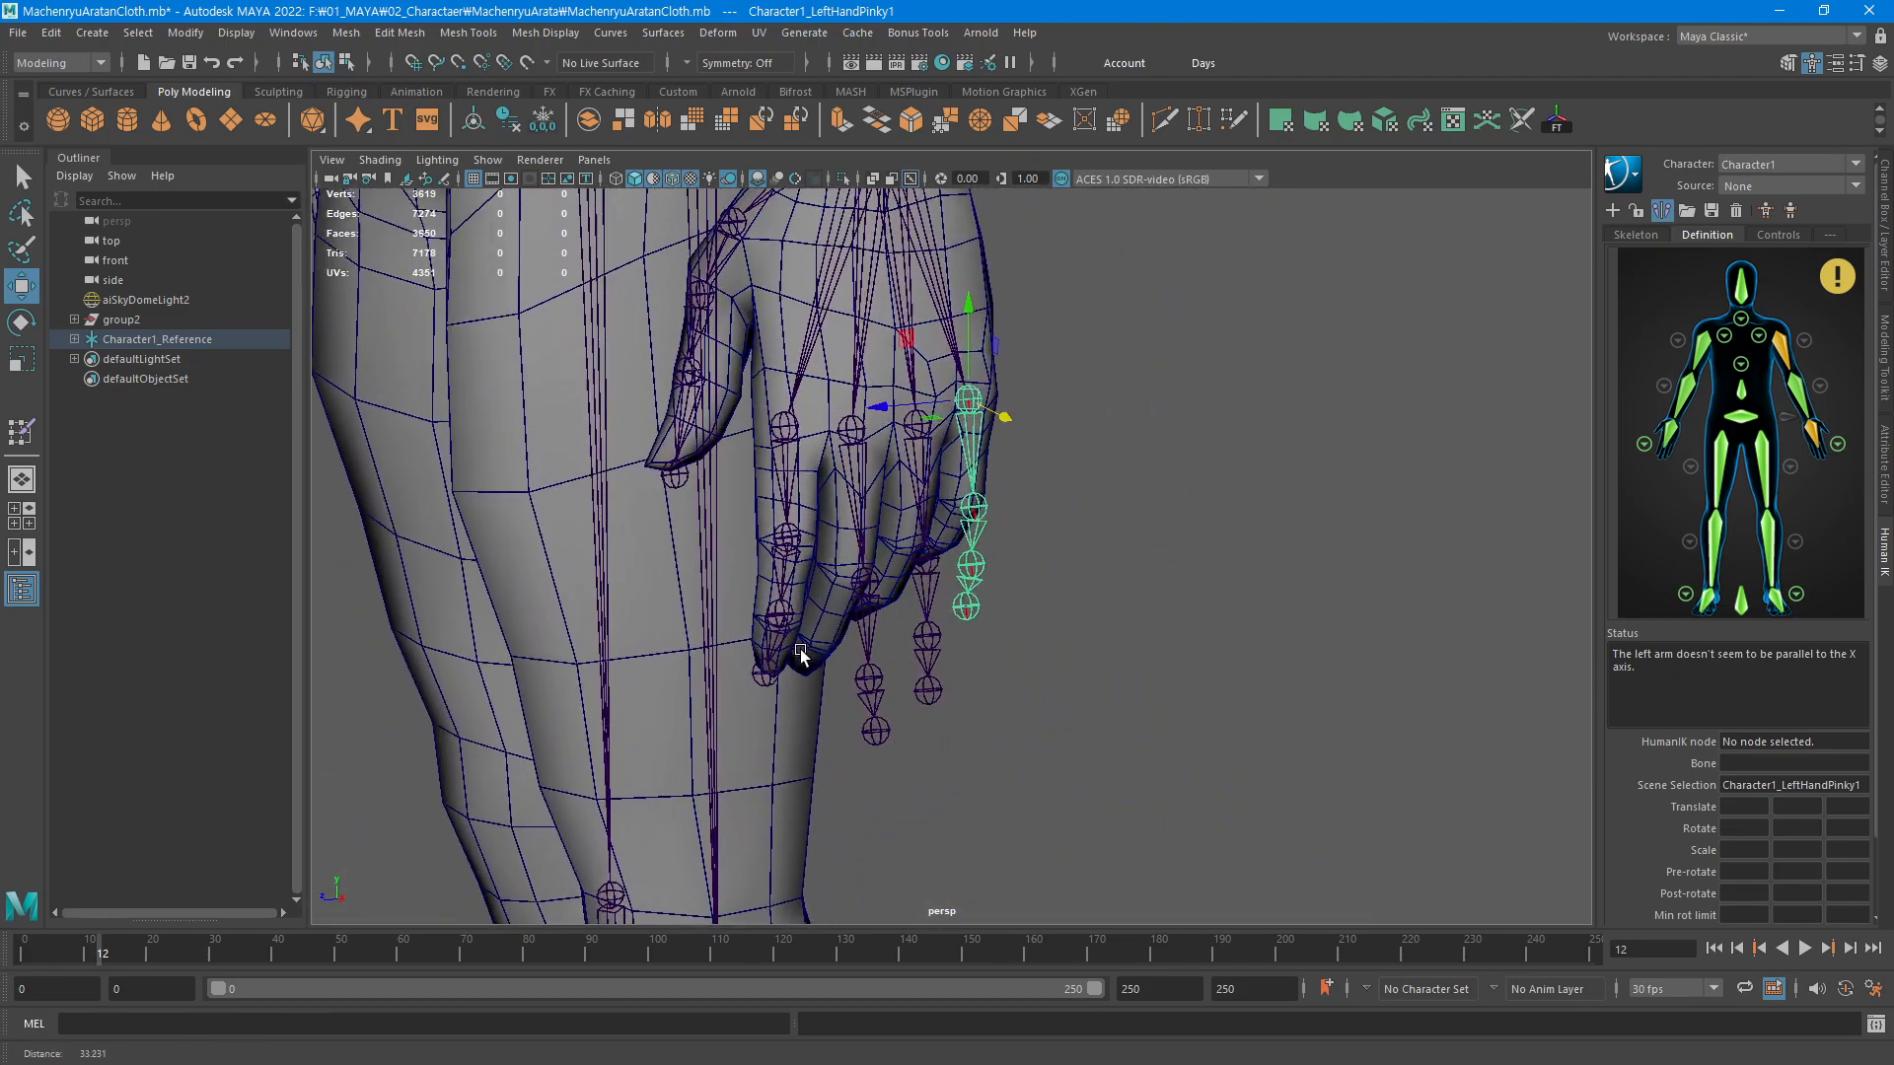
{"action": "right_click_drag", "start_coordinate": [801, 653], "coordinate": [1205, 516], "text": "alt"}
{"action": "left_click_drag", "start_coordinate": [1204, 516], "coordinate": [1022, 465], "text": "alt"}
{"action": "left_click", "coordinate": [979, 508]}
{"action": "left_click_drag", "start_coordinate": [996, 283], "coordinate": [990, 289]}
{"action": "left_click_drag", "start_coordinate": [936, 514], "coordinate": [989, 589], "text": "alt"}
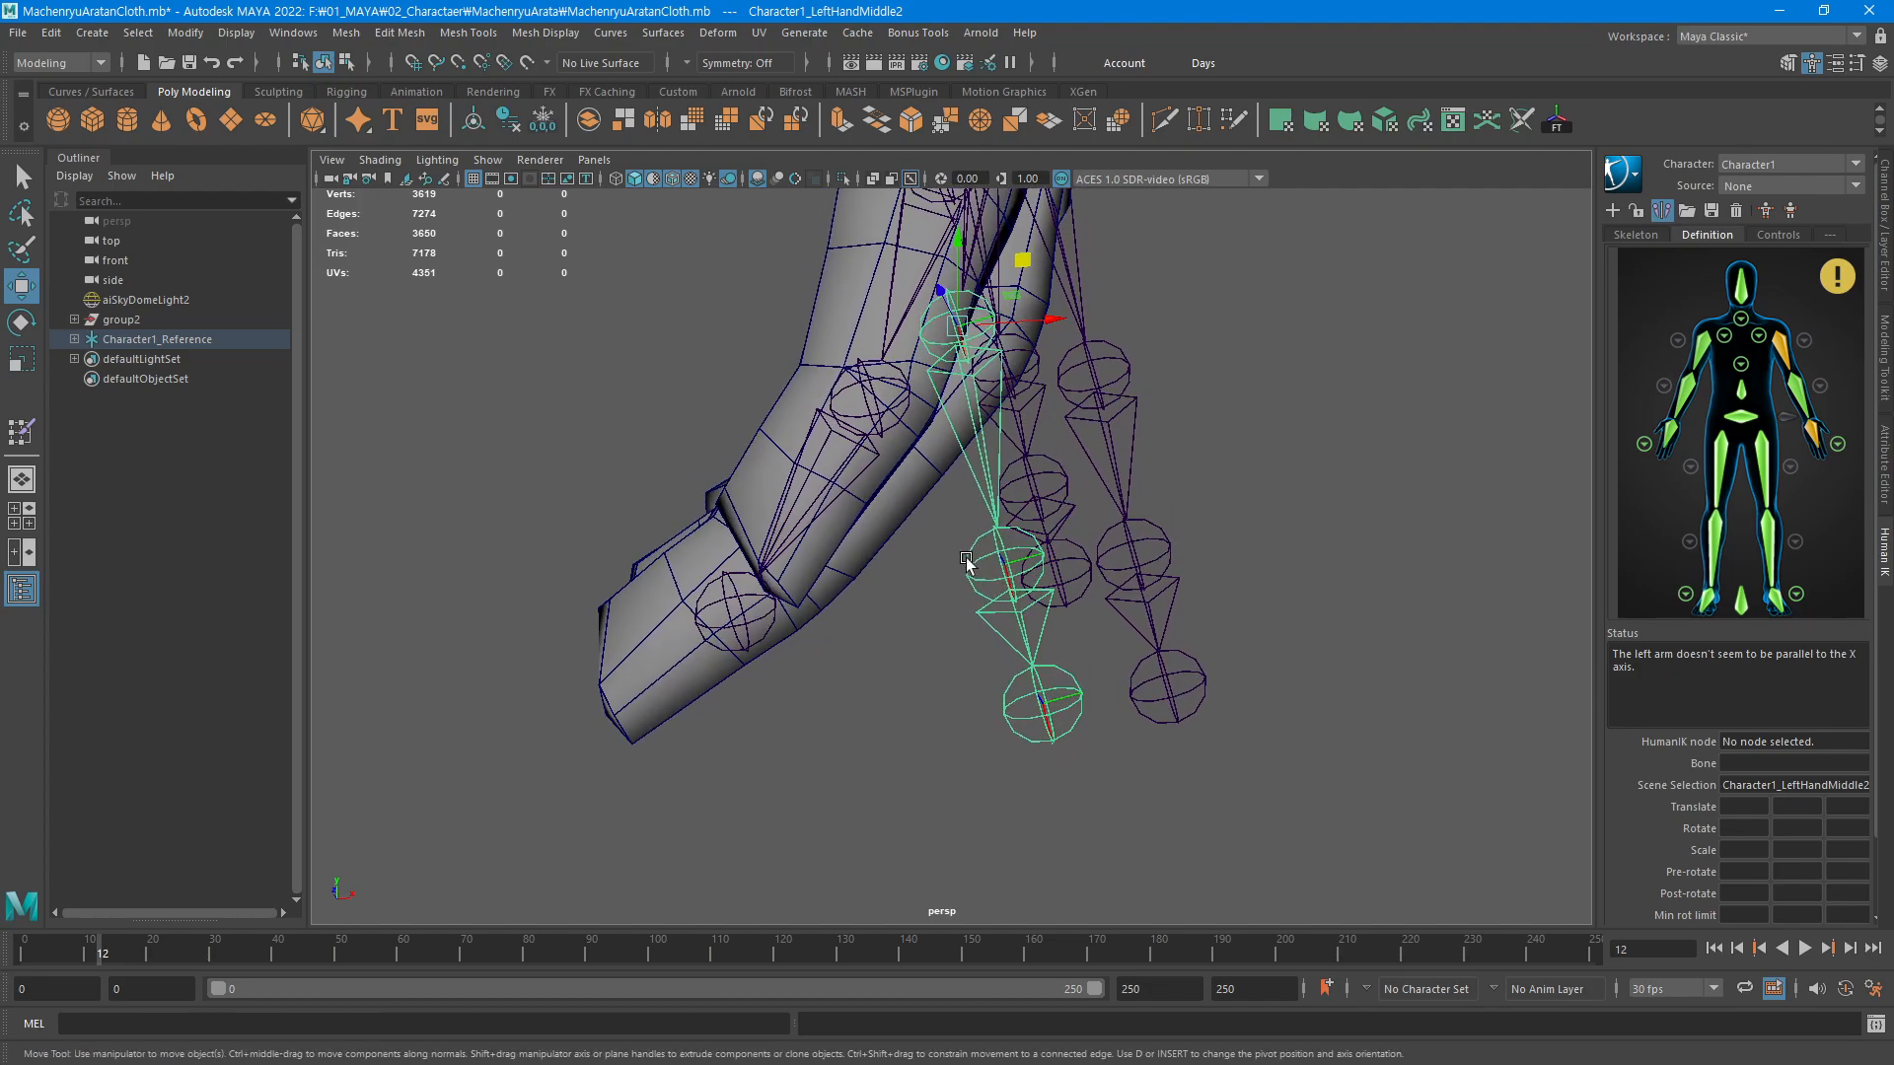
{"action": "left_click", "coordinate": [967, 563]}
{"action": "left_click_drag", "start_coordinate": [1069, 499], "coordinate": [836, 475]}
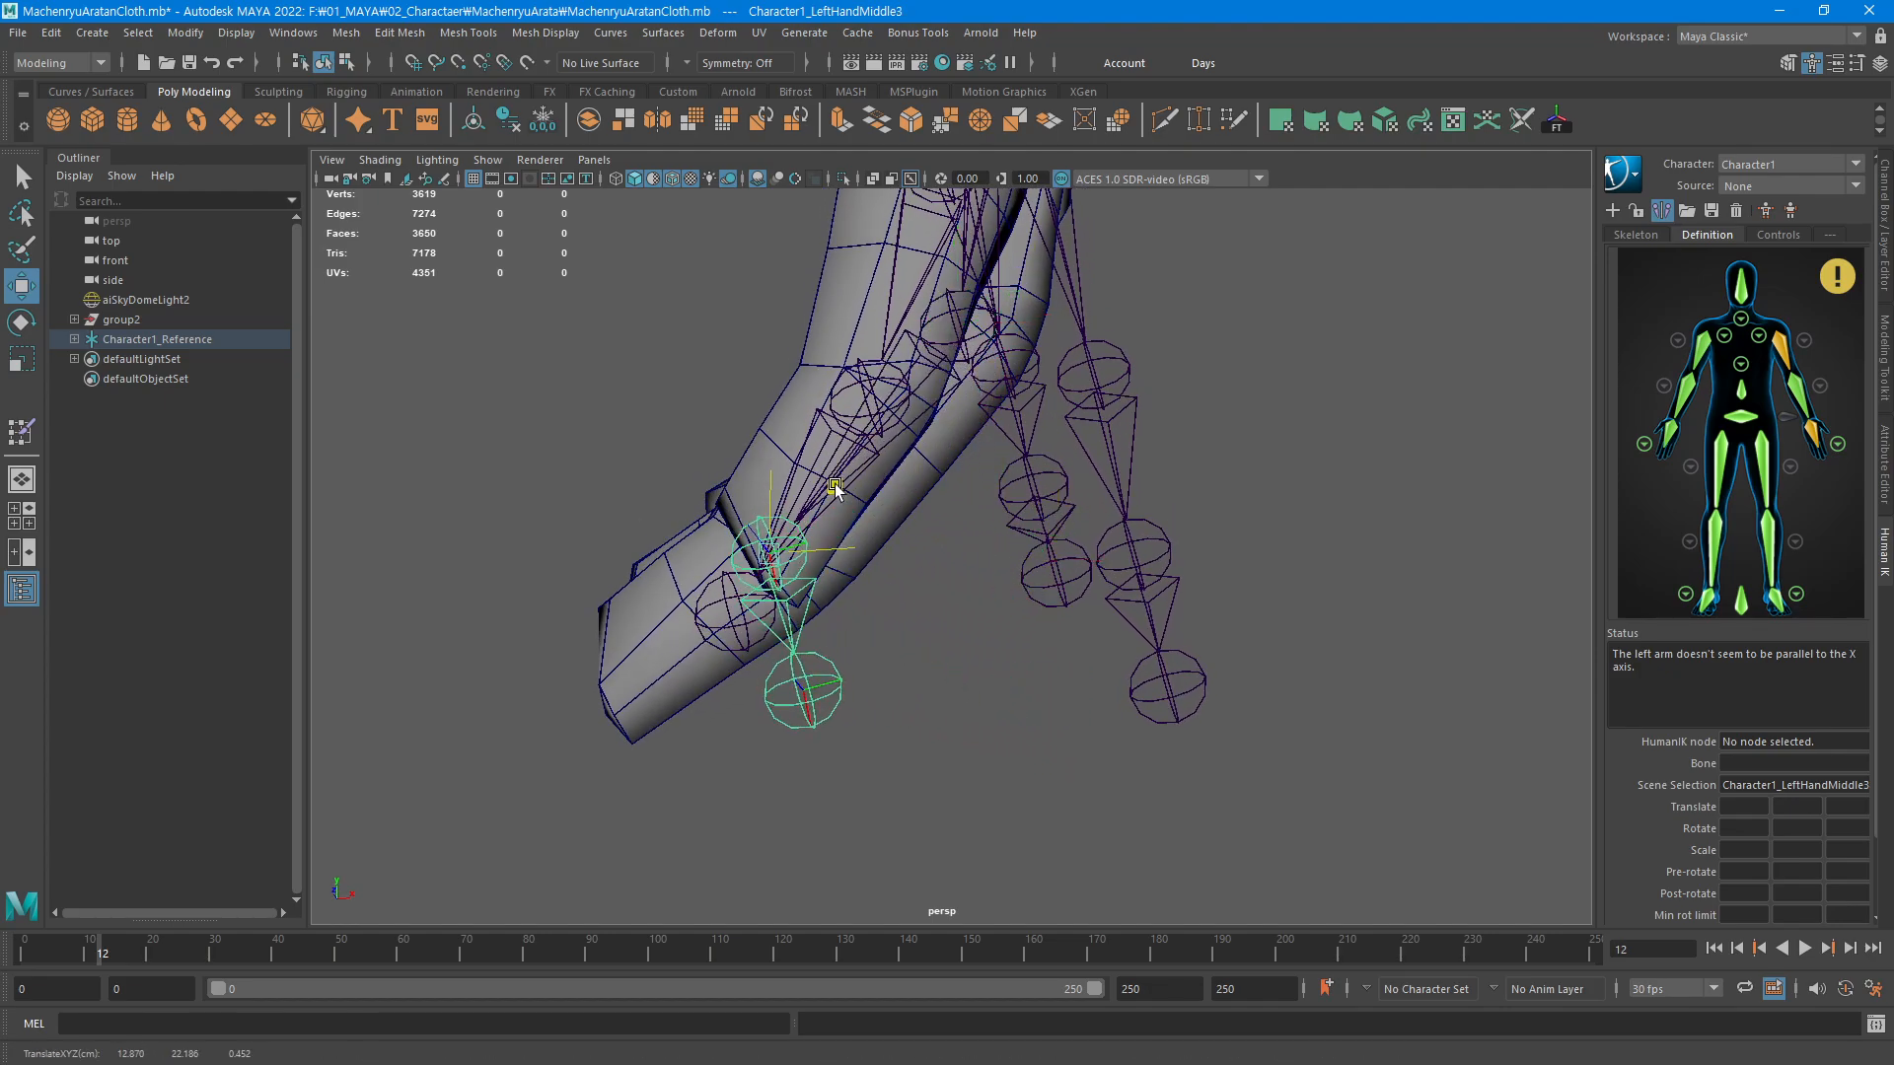
{"action": "left_click", "coordinate": [841, 688]}
{"action": "left_click_drag", "start_coordinate": [868, 623], "coordinate": [654, 632]}
Move the LeftHandRing2, LeftHandRing3 and LeftHandRing4 joints to follow the bent ring finger, with the last joint at the fingertip
{"action": "left_click_drag", "start_coordinate": [1229, 434], "coordinate": [1110, 343], "text": "alt"}
{"action": "middle_click_drag", "start_coordinate": [1109, 343], "coordinate": [1142, 316], "text": "alt"}
{"action": "left_click_drag", "start_coordinate": [1142, 315], "coordinate": [977, 311], "text": "alt"}
{"action": "middle_click_drag", "start_coordinate": [976, 311], "coordinate": [1034, 464], "text": "alt"}
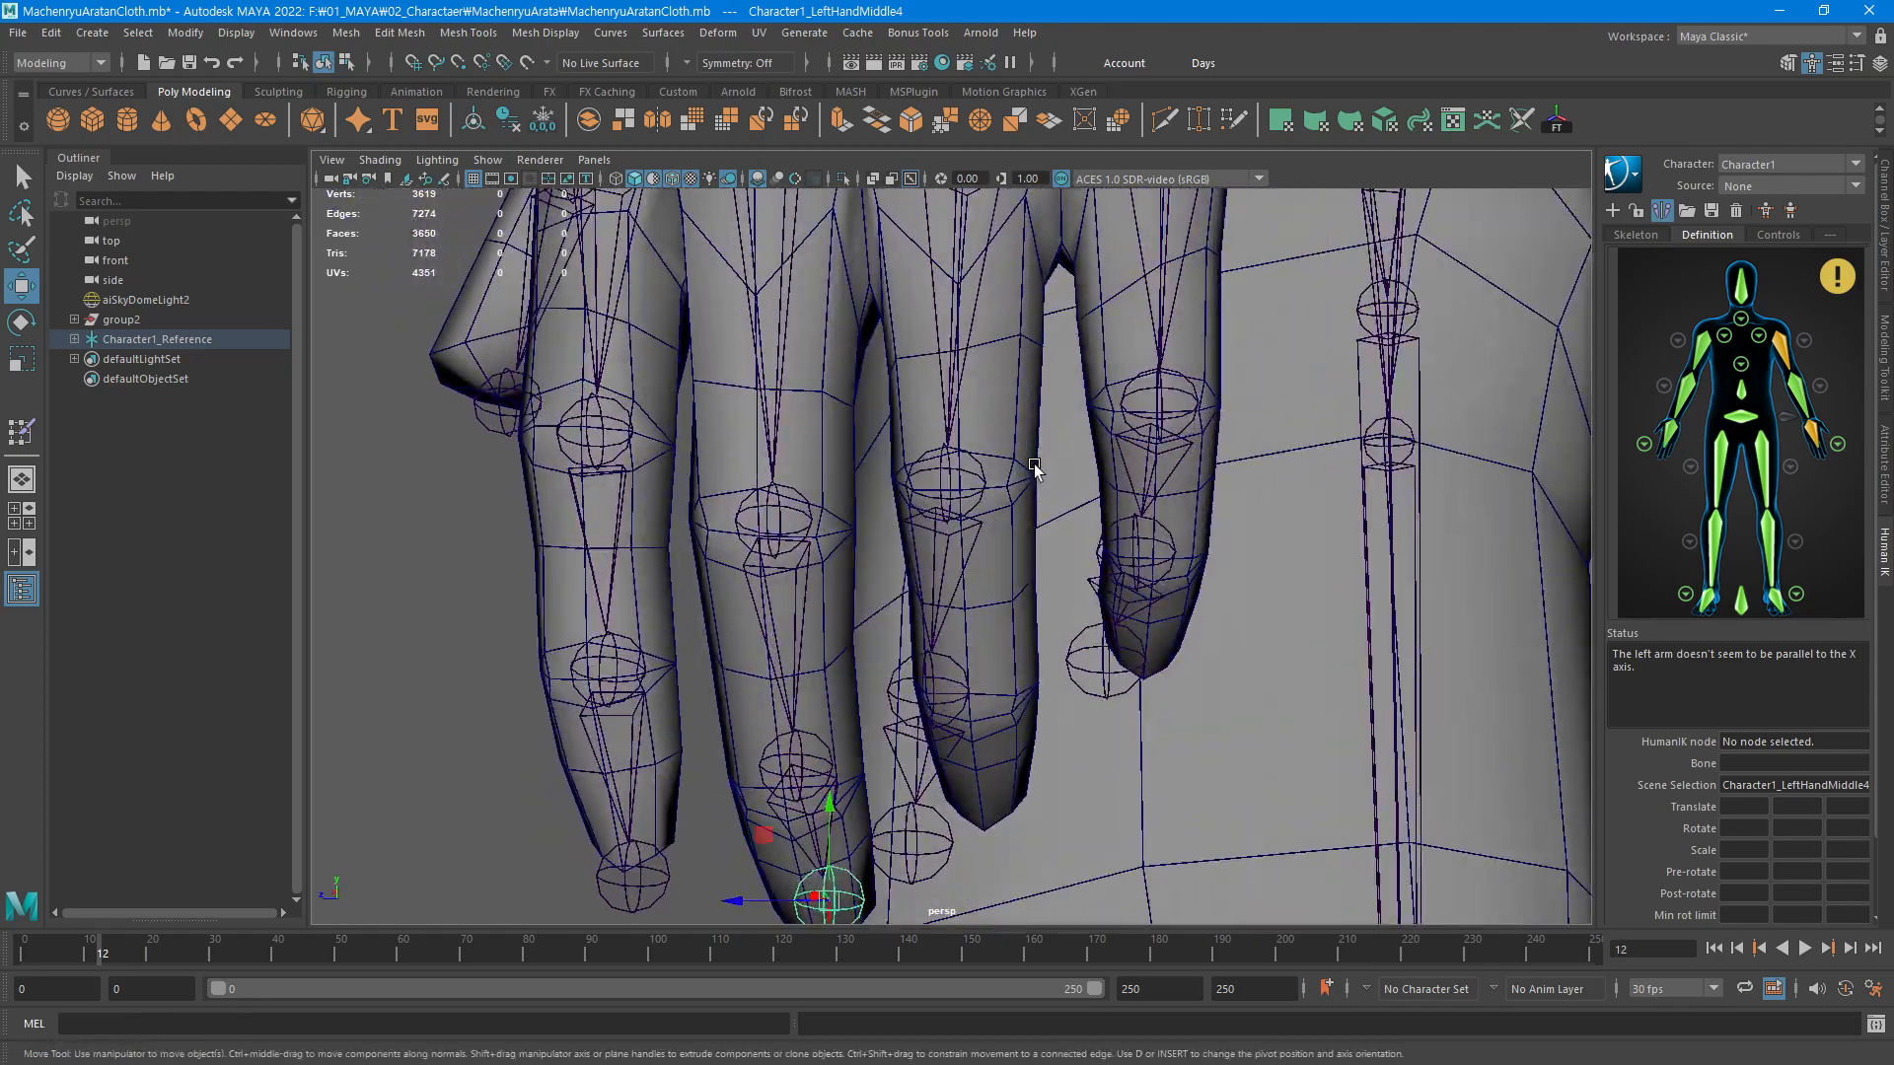
{"action": "left_click", "coordinate": [970, 462]}
{"action": "left_click", "coordinate": [980, 466]}
{"action": "left_click_drag", "start_coordinate": [1240, 485], "coordinate": [992, 503], "text": "alt"}
{"action": "middle_click_drag", "start_coordinate": [1176, 382], "coordinate": [996, 391], "text": "alt"}
{"action": "left_click_drag", "start_coordinate": [996, 391], "coordinate": [1029, 392], "text": "alt"}
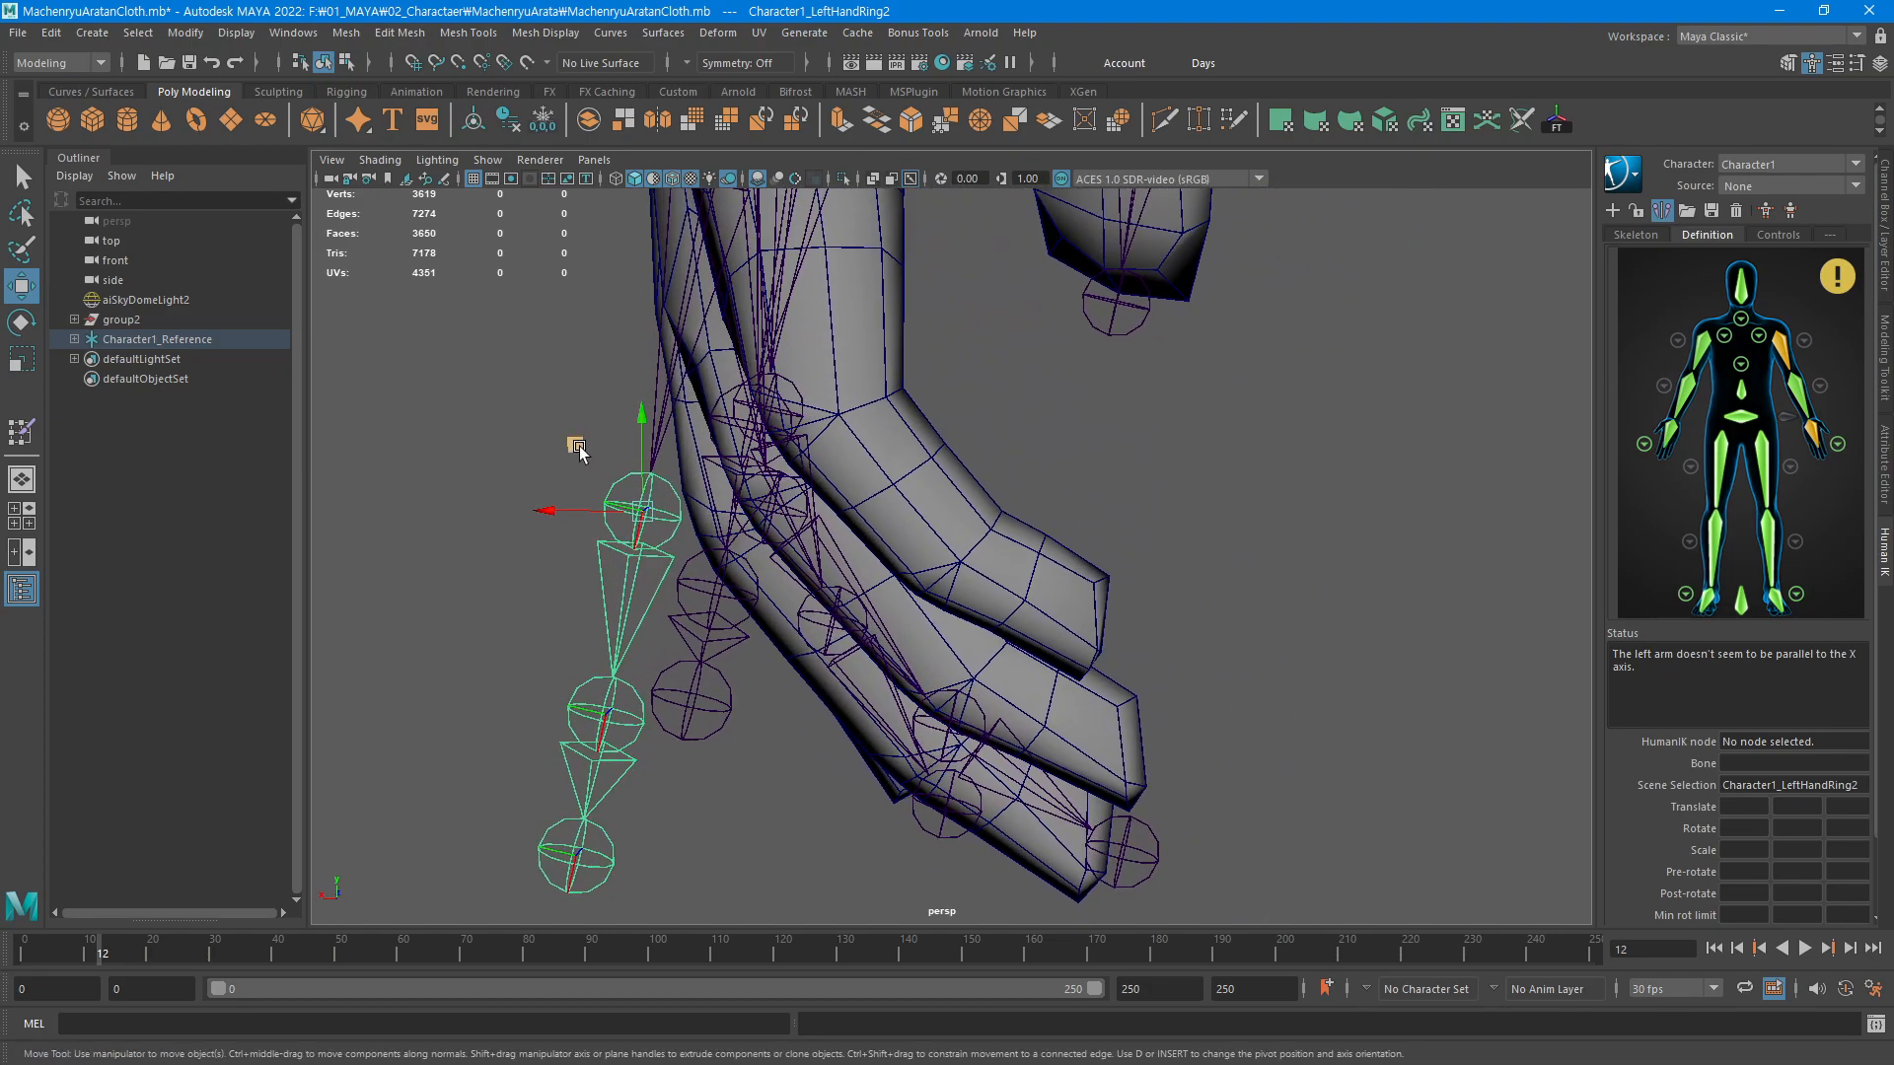
{"action": "left_click_drag", "start_coordinate": [575, 445], "coordinate": [768, 413]}
{"action": "left_click", "coordinate": [752, 680]}
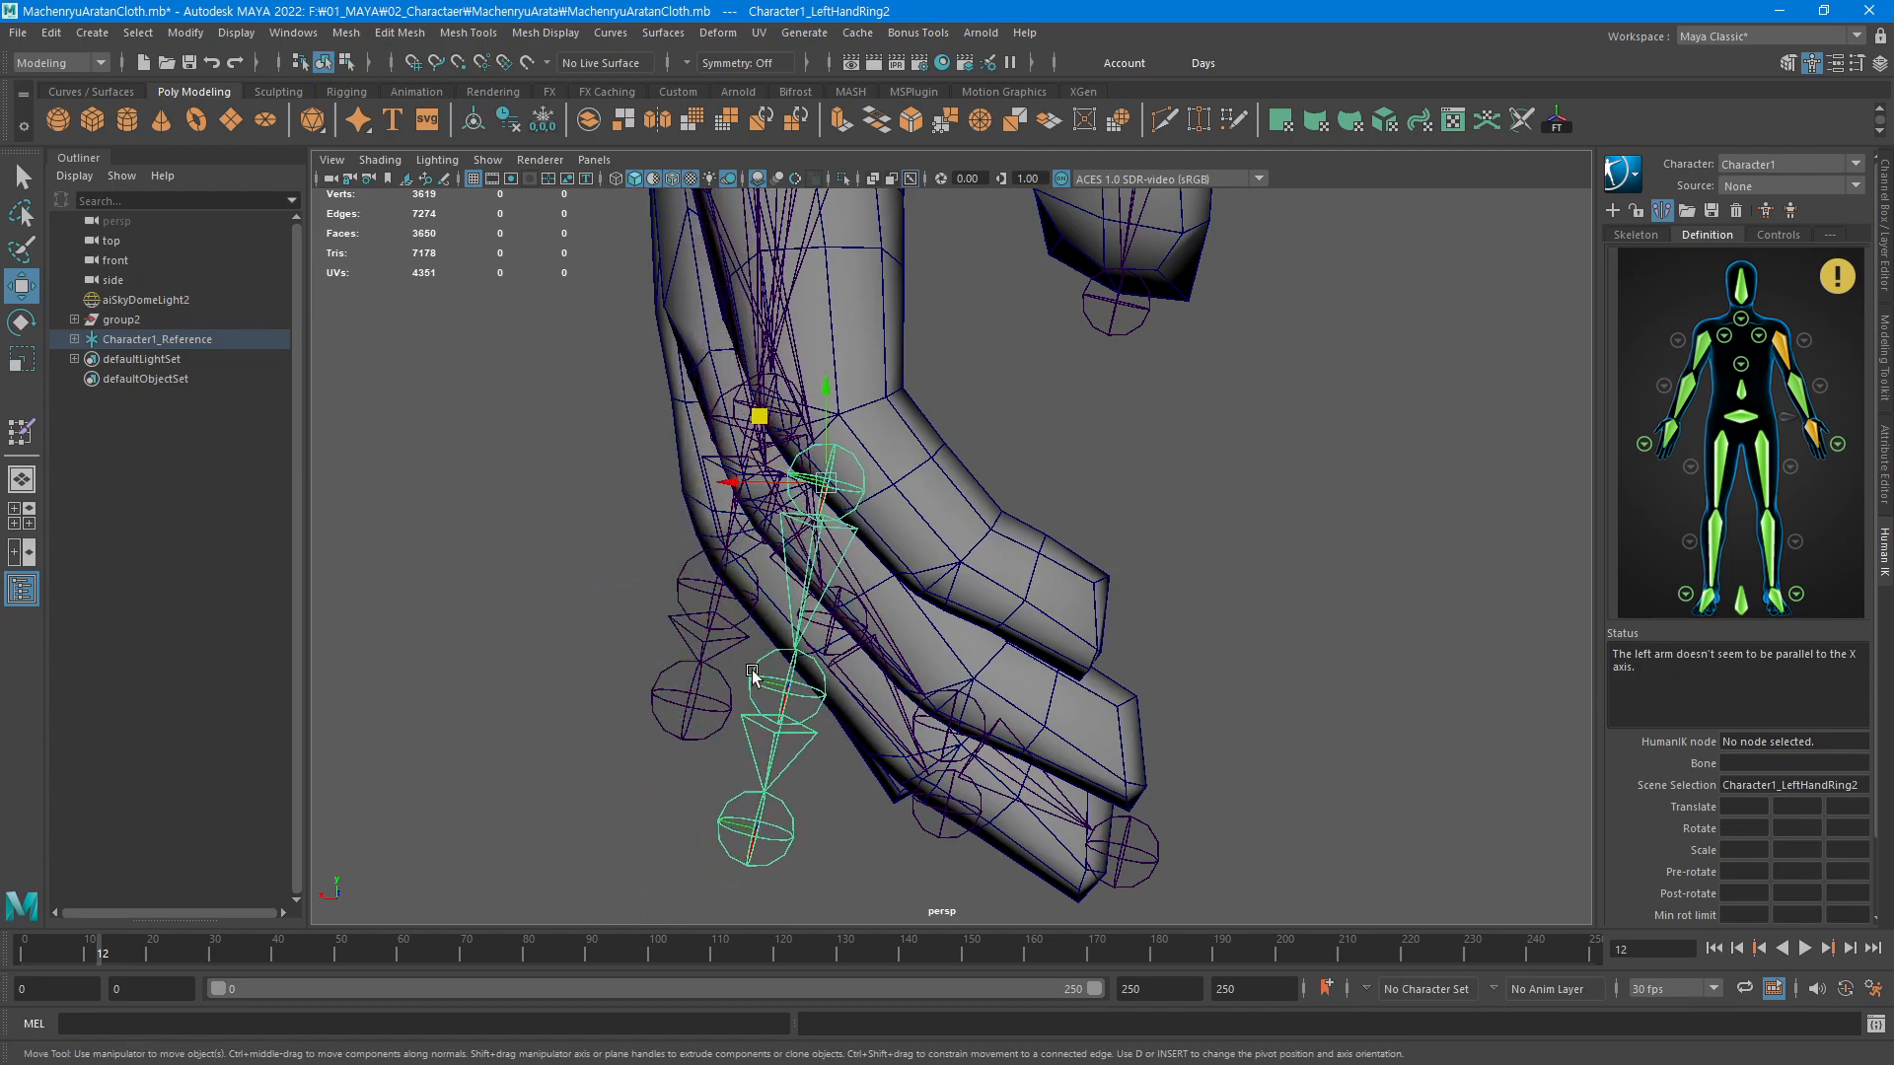
{"action": "left_click_drag", "start_coordinate": [718, 623], "coordinate": [904, 620]}
{"action": "middle_click_drag", "start_coordinate": [1072, 682], "coordinate": [885, 554], "text": "alt"}
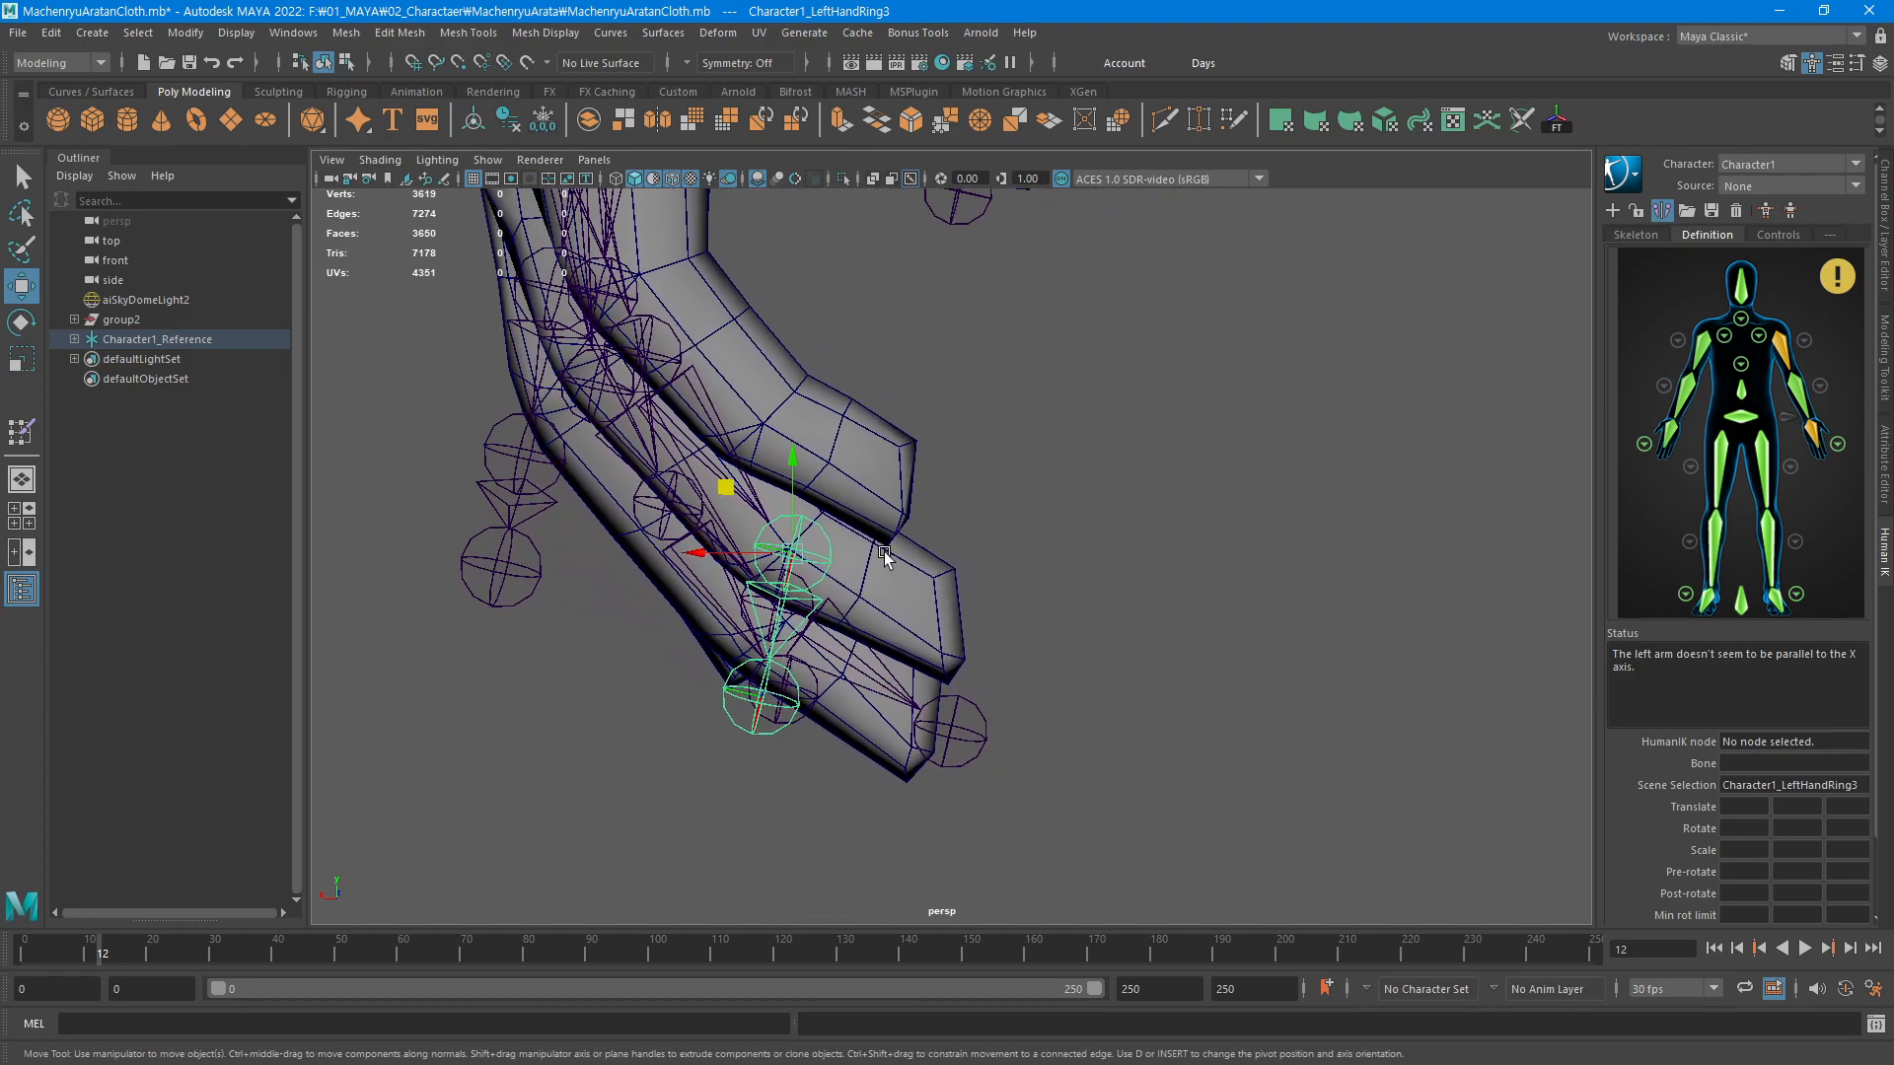
{"action": "left_click", "coordinate": [737, 717]}
{"action": "left_click_drag", "start_coordinate": [690, 632], "coordinate": [913, 598]}
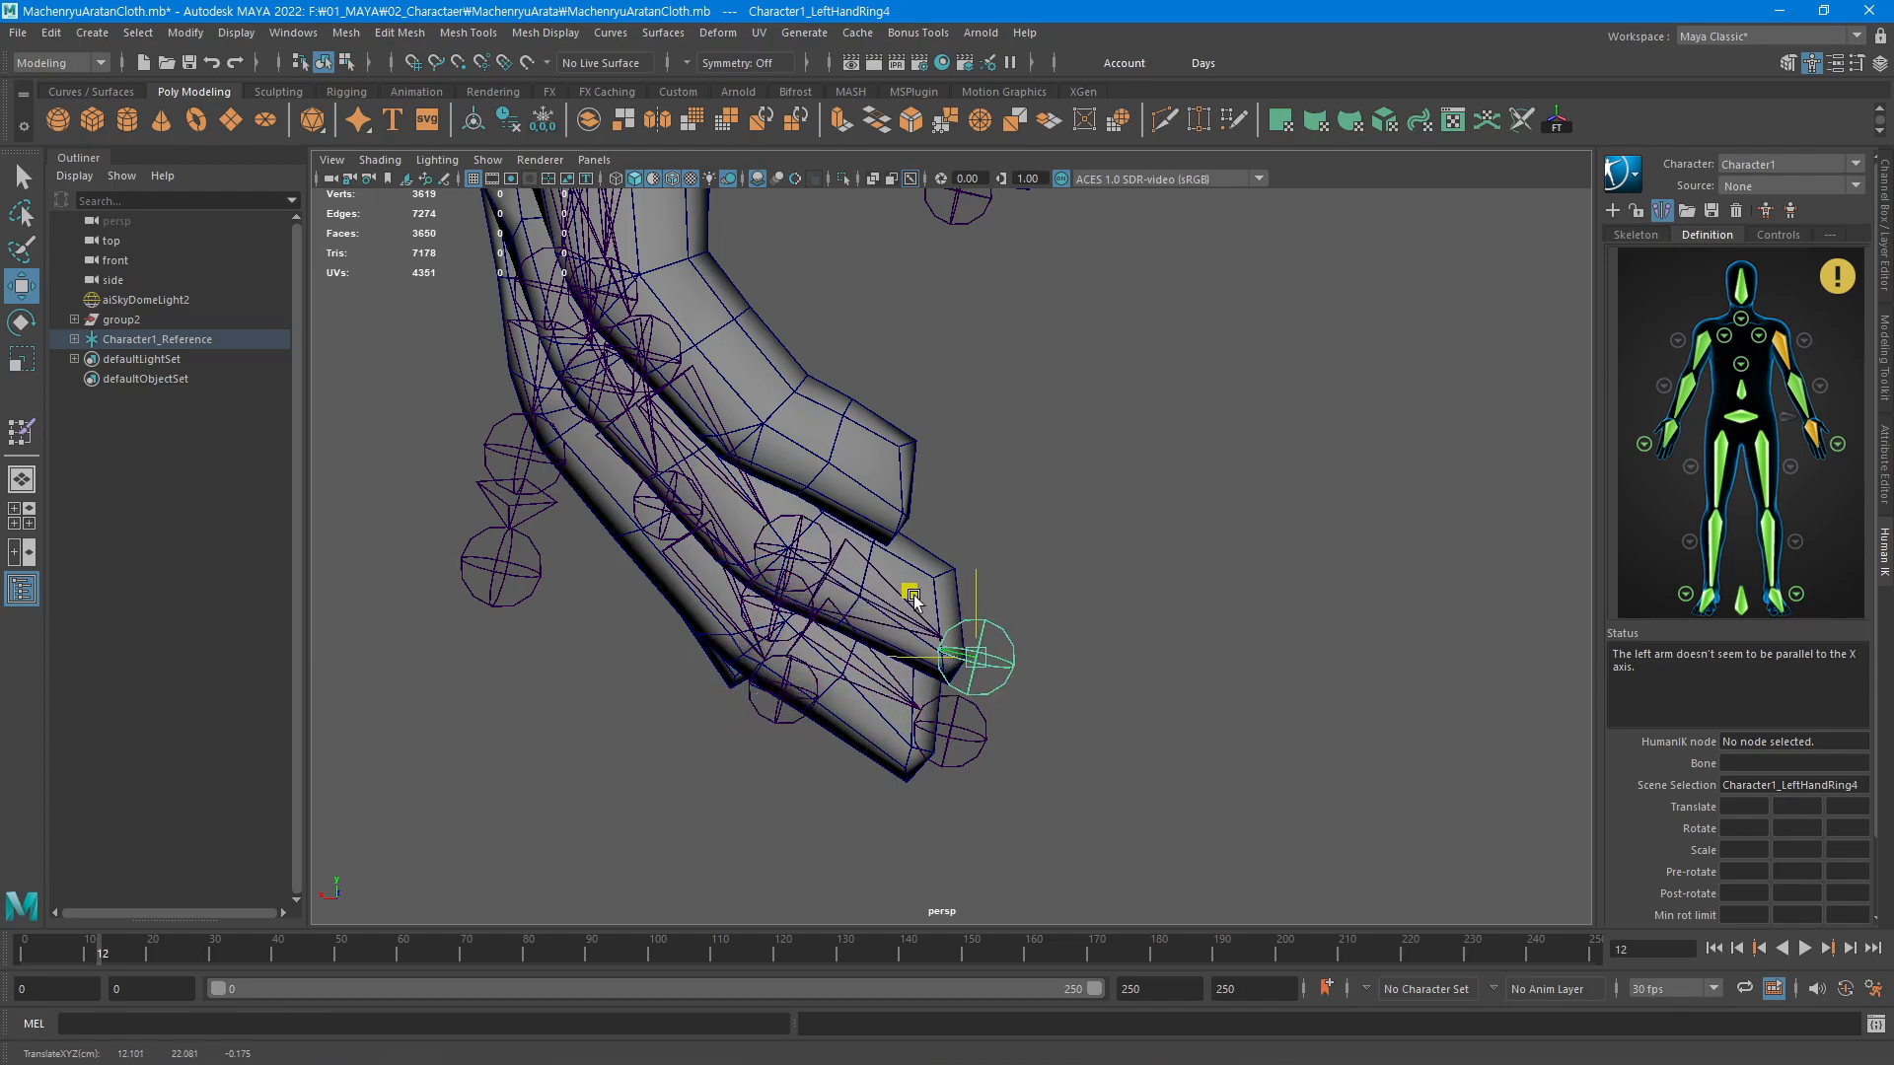
Move the LeftHandPinky2, LeftHandPinky3 and LeftHandPinky4 joints to follow the curled little finger to its tip
{"action": "right_click_drag", "start_coordinate": [913, 599], "coordinate": [888, 648], "text": "alt"}
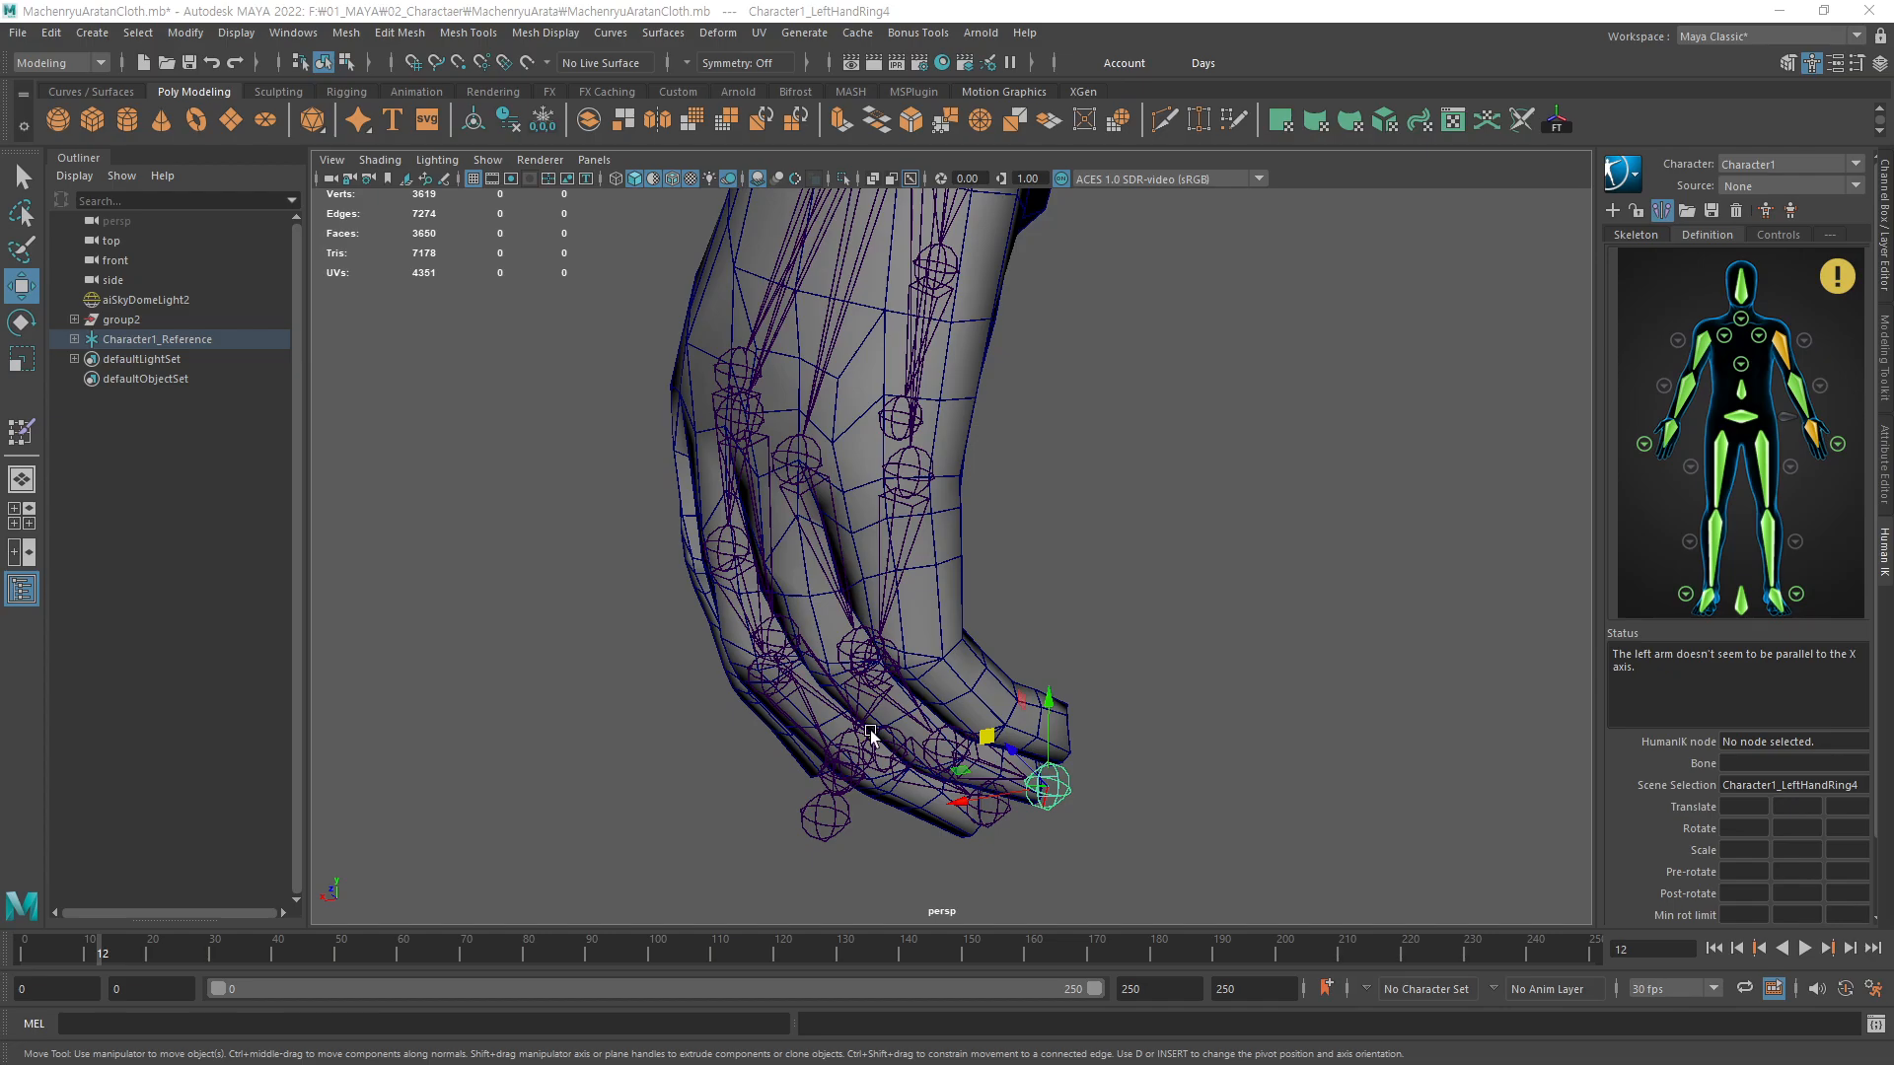
{"action": "left_click_drag", "start_coordinate": [870, 733], "coordinate": [922, 592], "text": "alt"}
{"action": "left_click", "coordinate": [1011, 573]}
{"action": "left_click_drag", "start_coordinate": [765, 501], "coordinate": [814, 478]}
{"action": "left_click", "coordinate": [847, 643]}
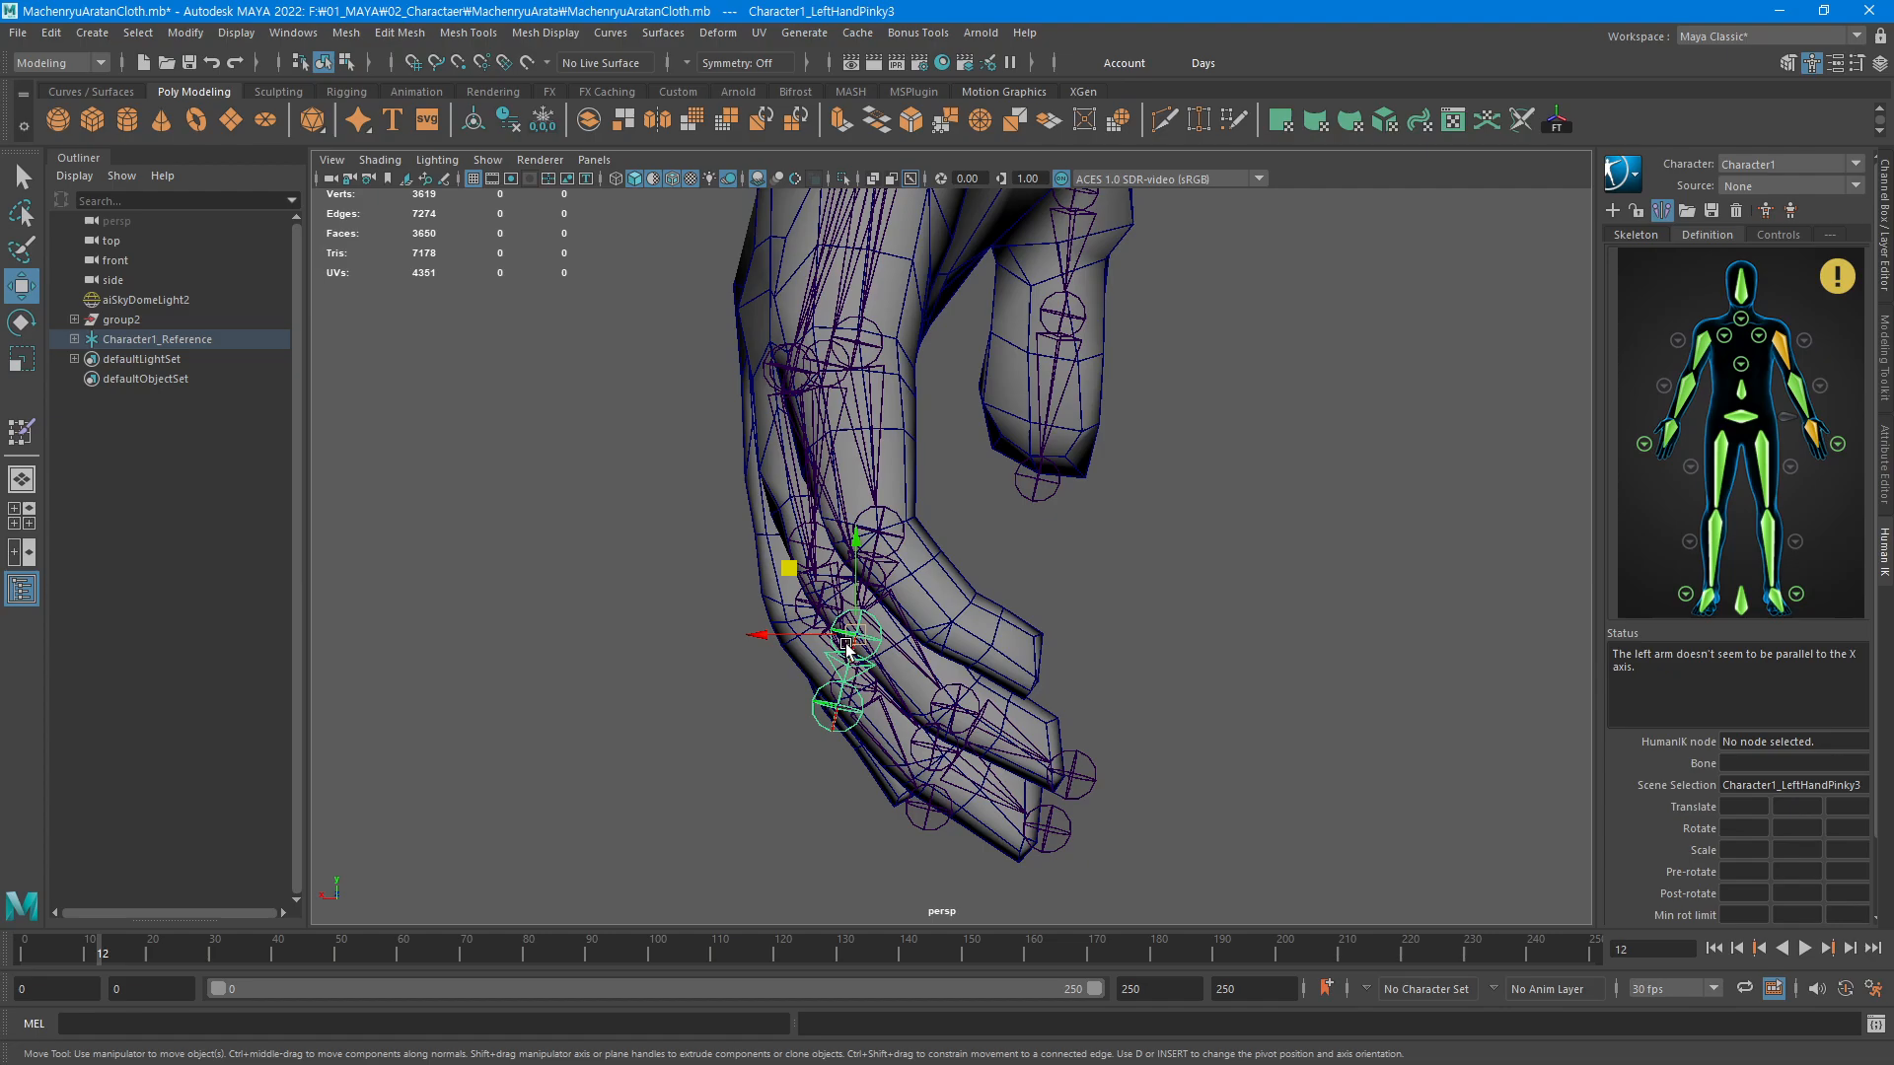
{"action": "left_click_drag", "start_coordinate": [794, 573], "coordinate": [985, 618]}
{"action": "left_click", "coordinate": [933, 692]}
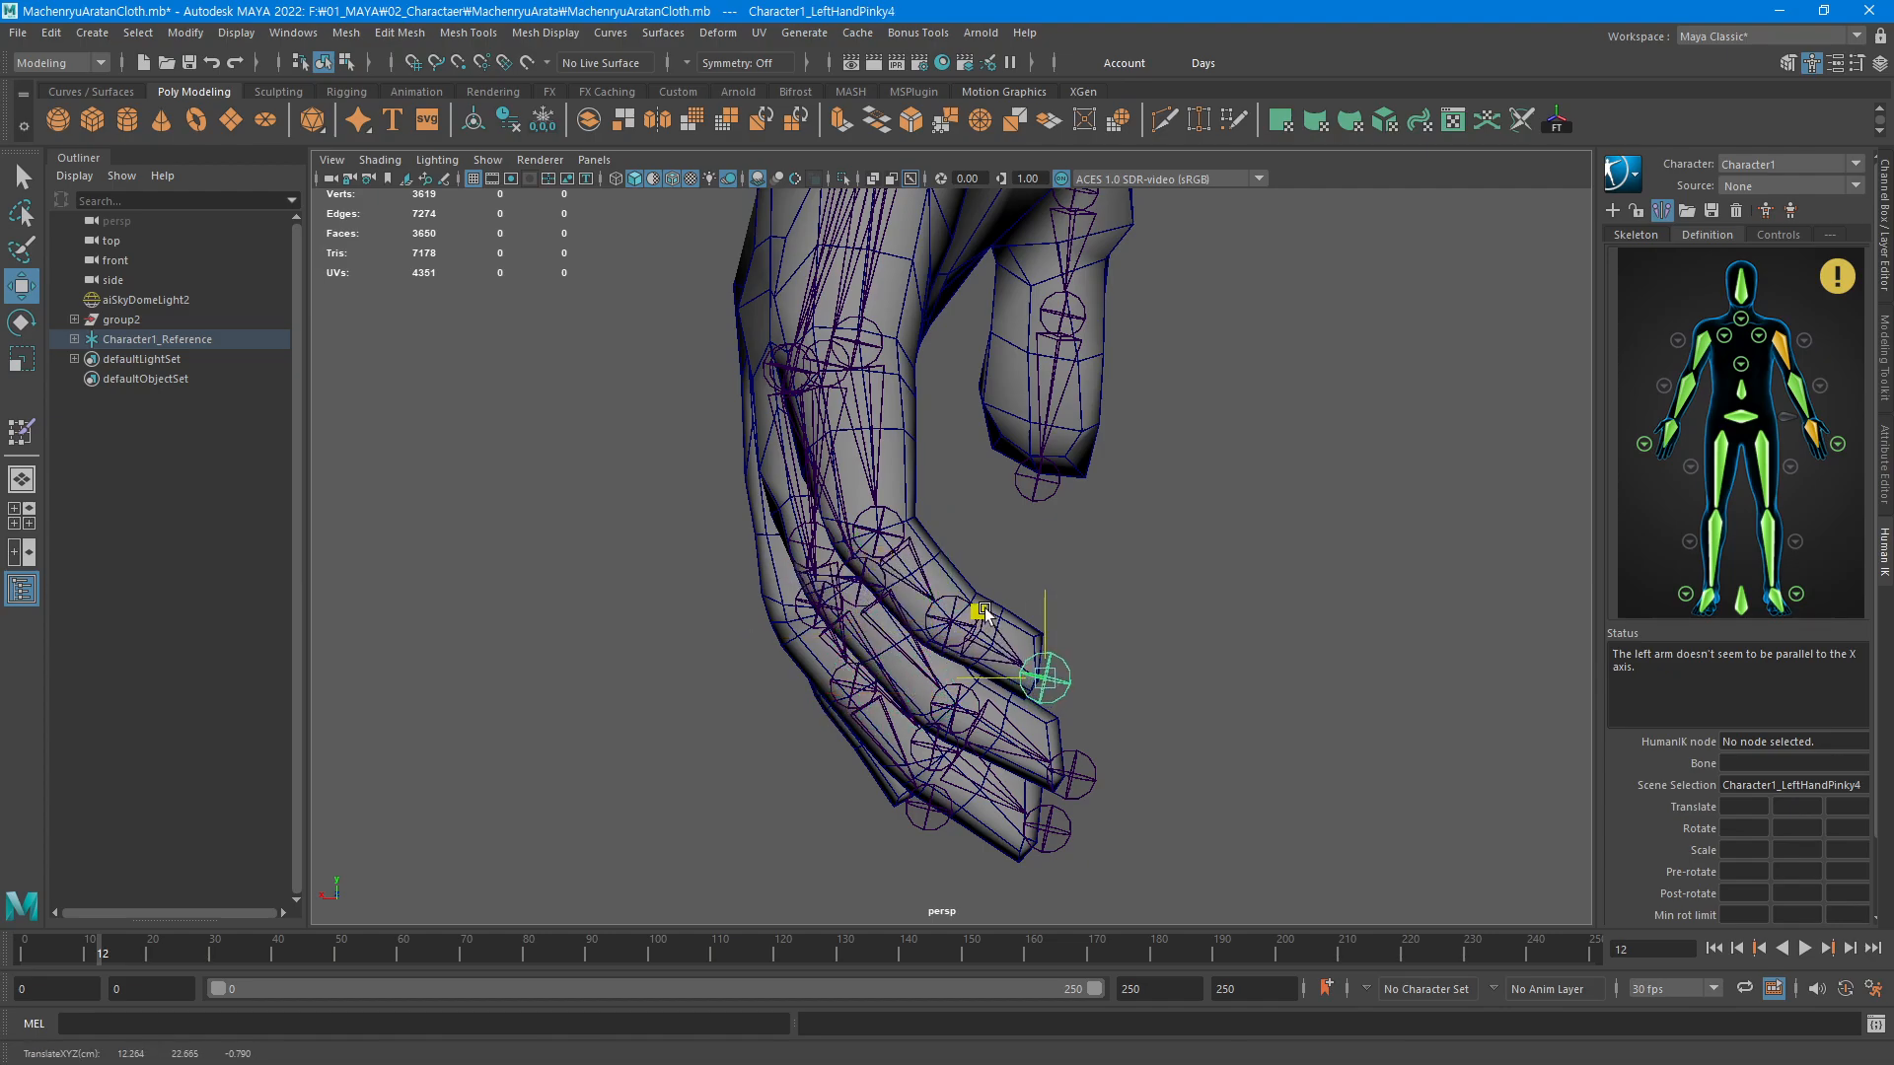
In the front view, move the LeftLeg joint up and outward into the centre of the left knee
{"action": "right_click_drag", "start_coordinate": [1034, 606], "coordinate": [760, 579], "text": "alt"}
{"action": "left_click_drag", "start_coordinate": [761, 579], "coordinate": [1217, 629], "text": "alt"}
{"action": "right_click_drag", "start_coordinate": [1218, 629], "coordinate": [617, 621], "text": "alt"}
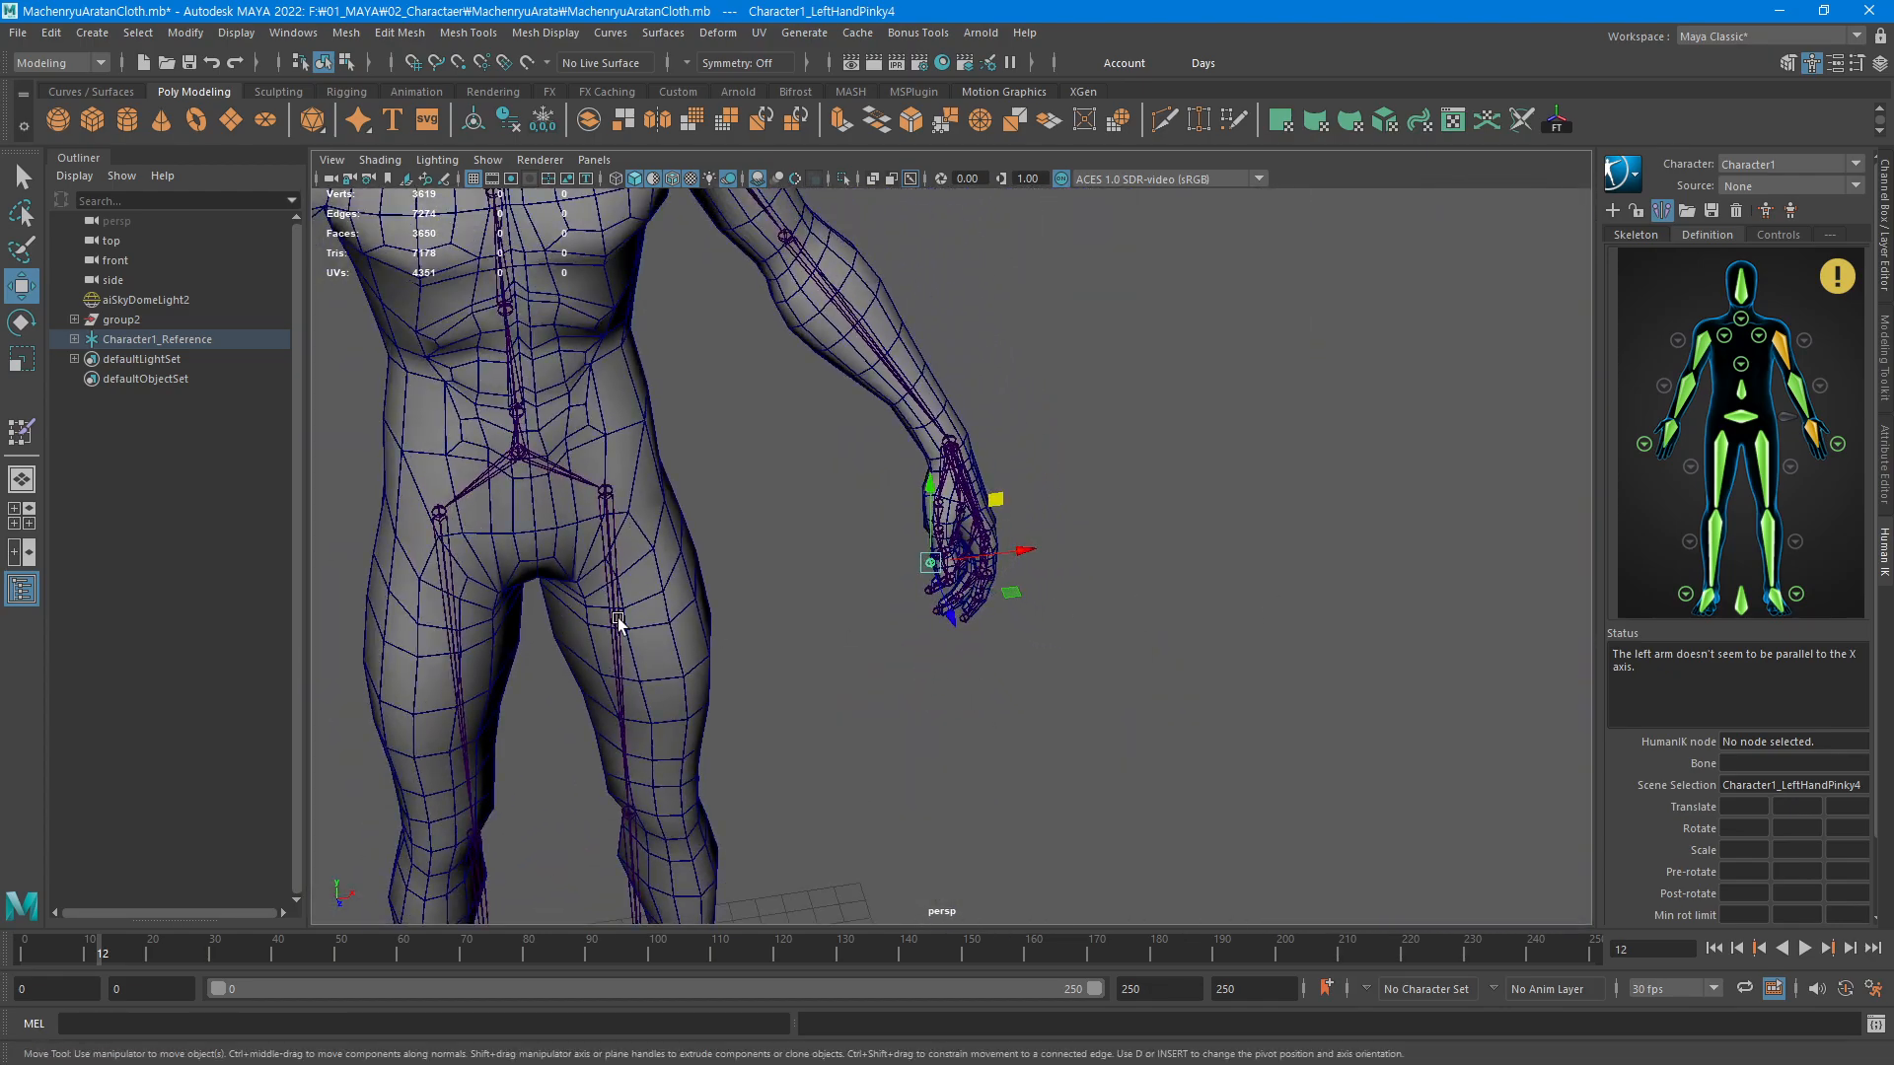
{"action": "middle_click_drag", "start_coordinate": [618, 621], "coordinate": [1121, 364], "text": "alt"}
{"action": "left_click_drag", "start_coordinate": [1120, 363], "coordinate": [1128, 529], "text": "alt"}
{"action": "middle_click_drag", "start_coordinate": [1058, 493], "coordinate": [1130, 320], "text": "alt"}
{"action": "middle_click_drag", "start_coordinate": [1184, 478], "coordinate": [1075, 257], "text": "alt"}
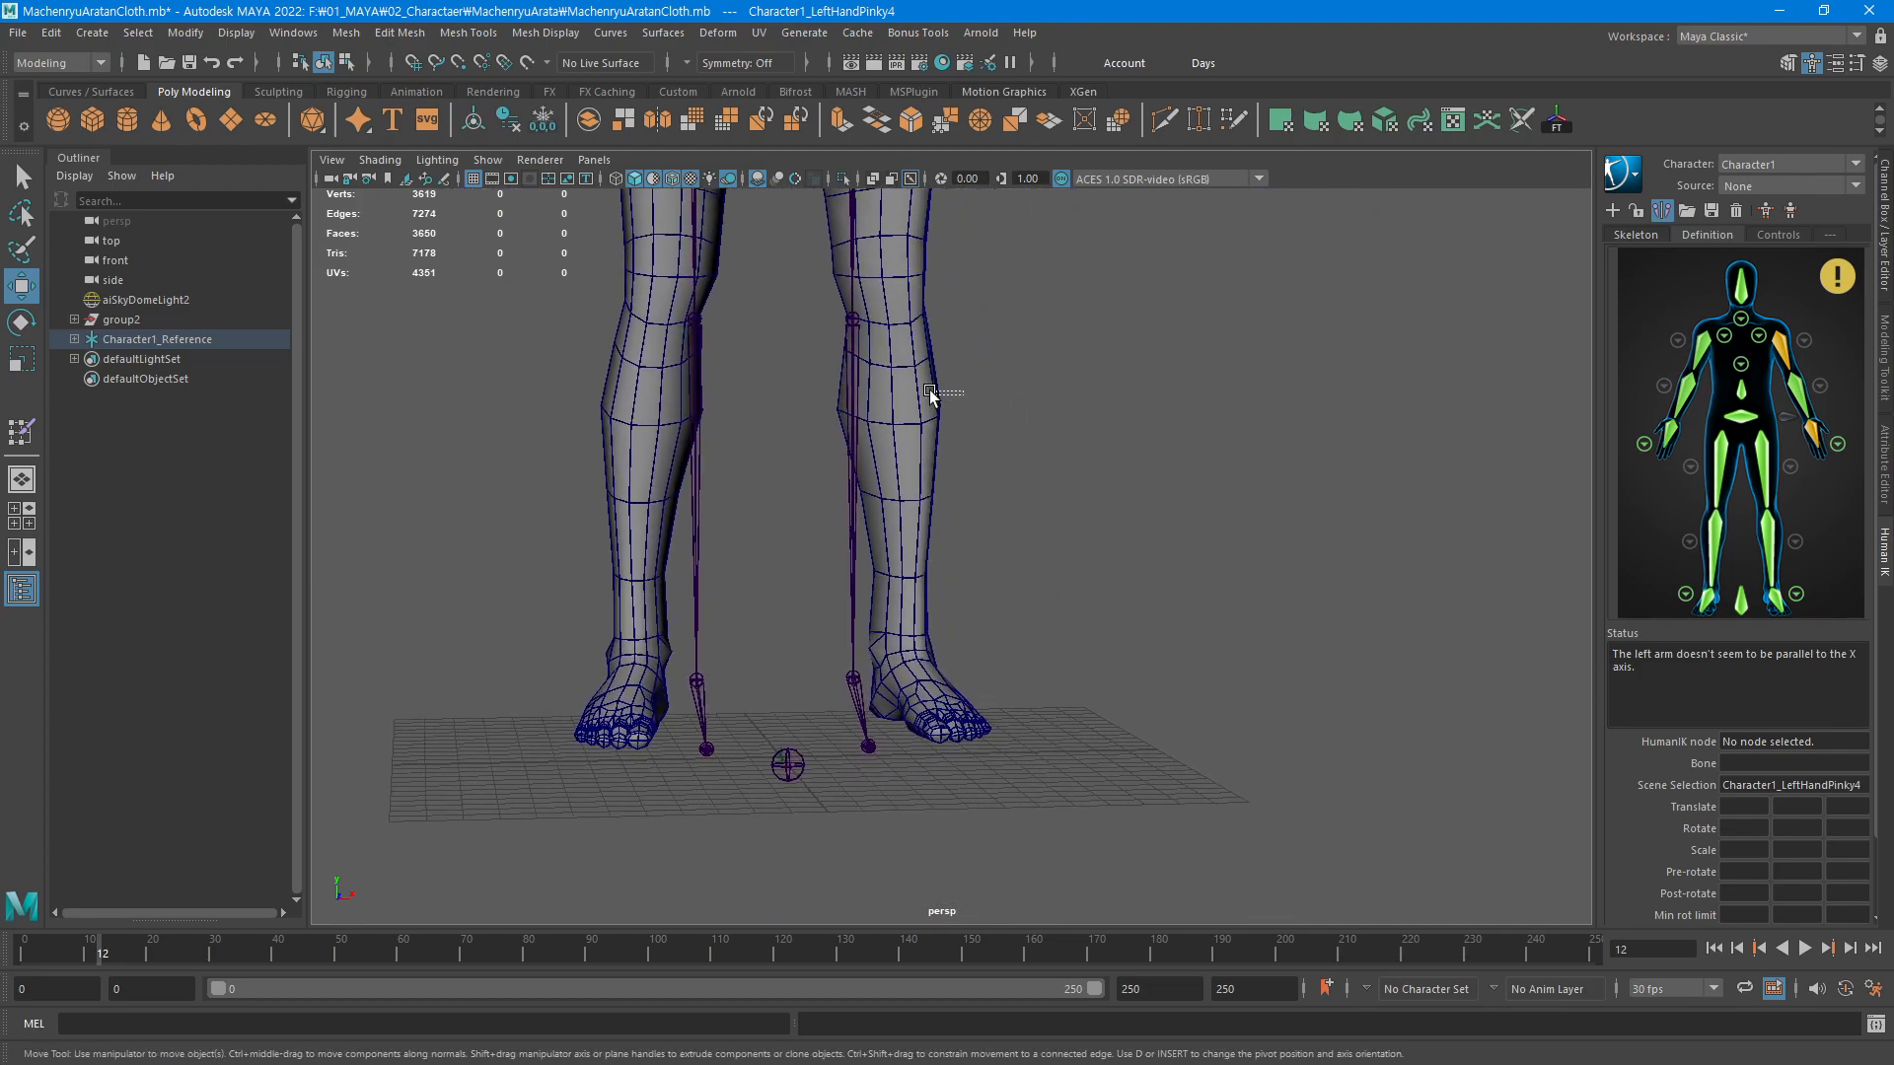
{"action": "left_click", "coordinate": [858, 388]}
{"action": "left_click_drag", "start_coordinate": [1036, 388], "coordinate": [1050, 488], "text": "alt"}
{"action": "key", "text": "space"}
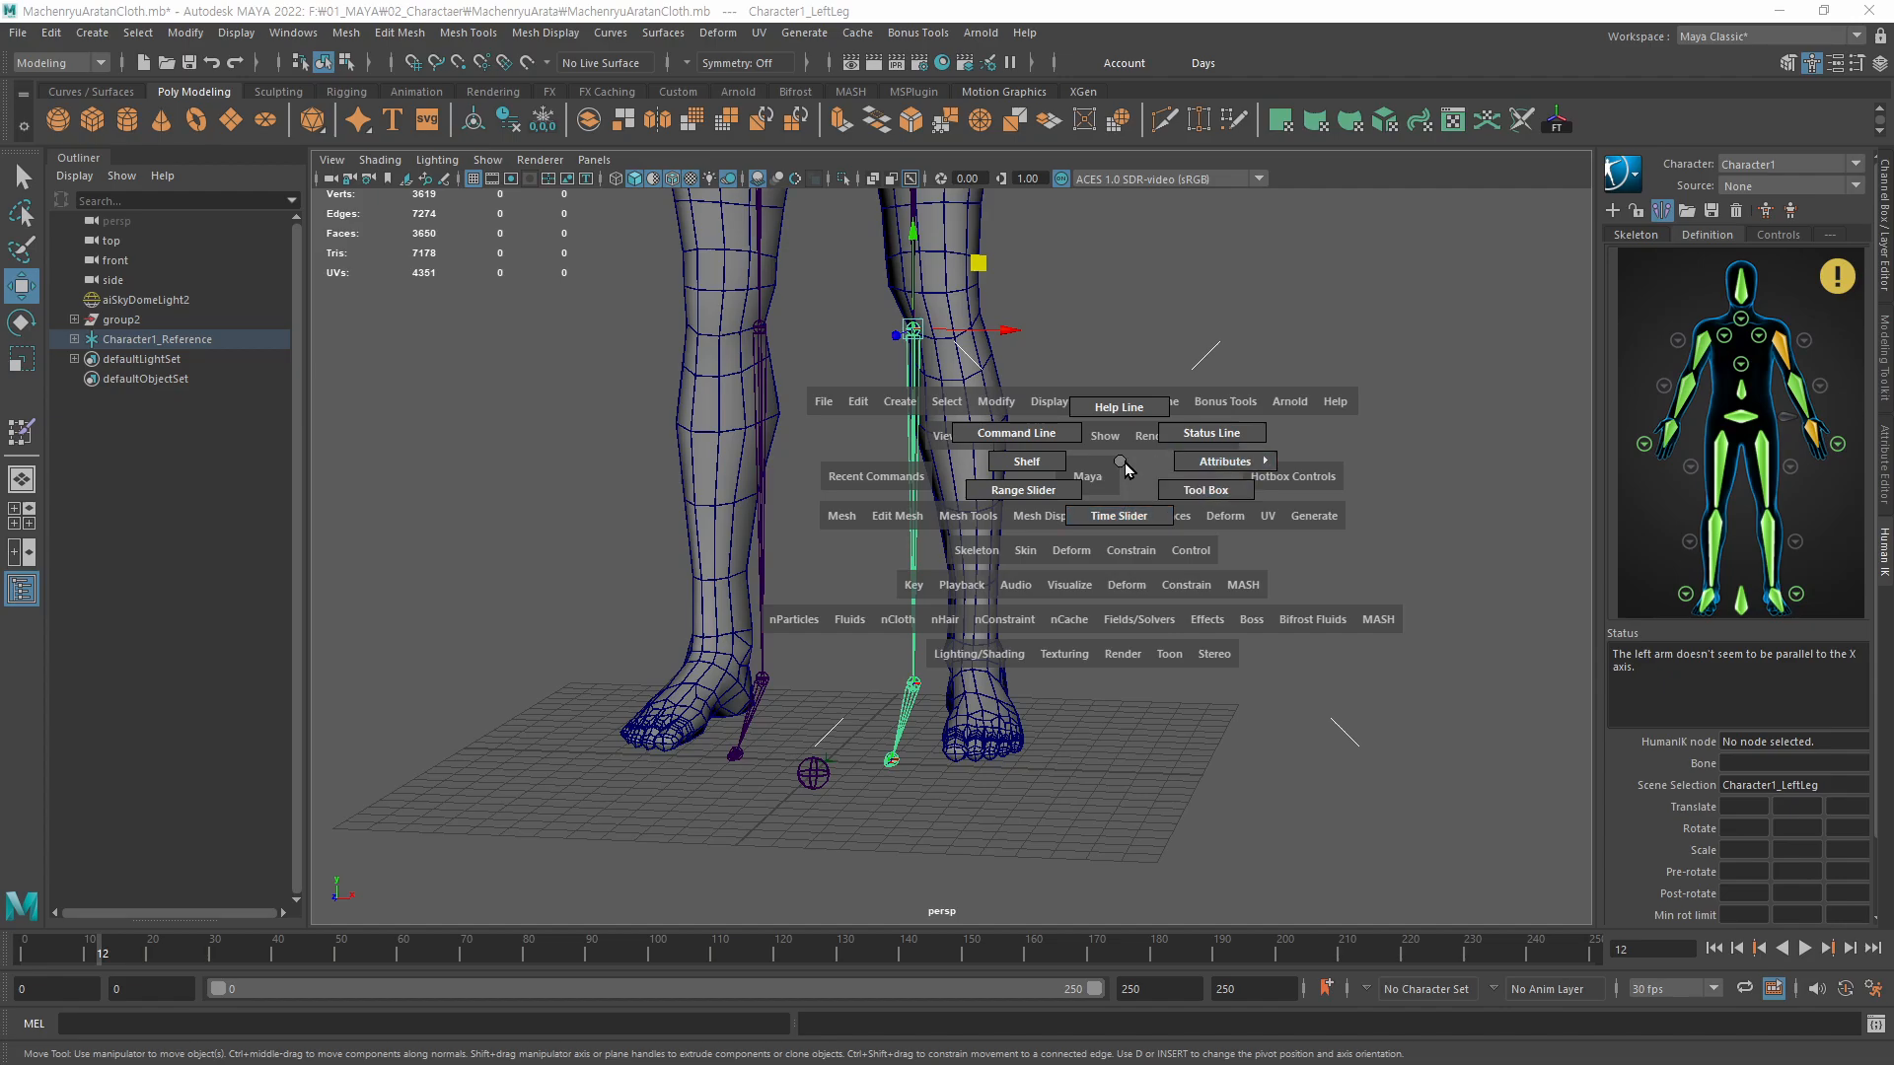
{"action": "left_click_drag", "start_coordinate": [1097, 481], "coordinate": [1098, 534]}
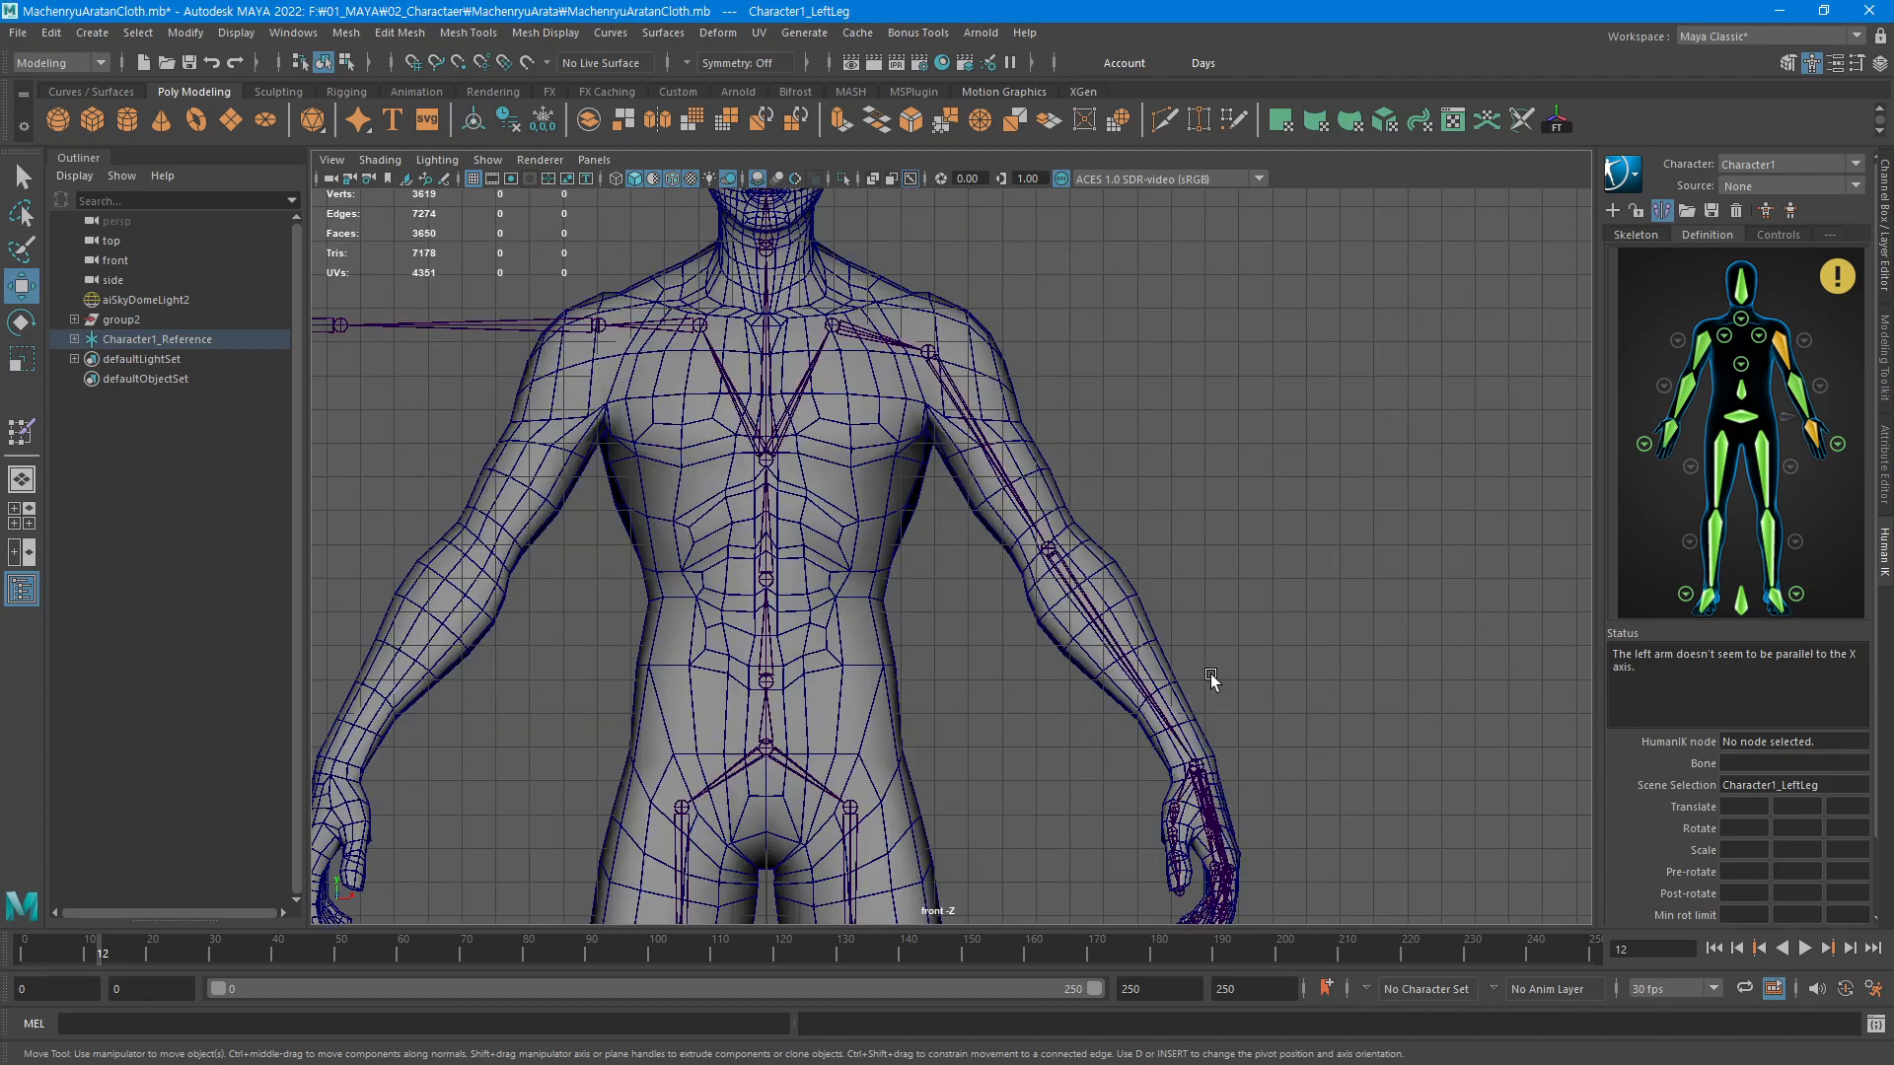
{"action": "middle_click_drag", "start_coordinate": [1211, 674], "coordinate": [1162, 160], "text": "alt"}
{"action": "middle_click_drag", "start_coordinate": [868, 693], "coordinate": [944, 440], "text": "alt"}
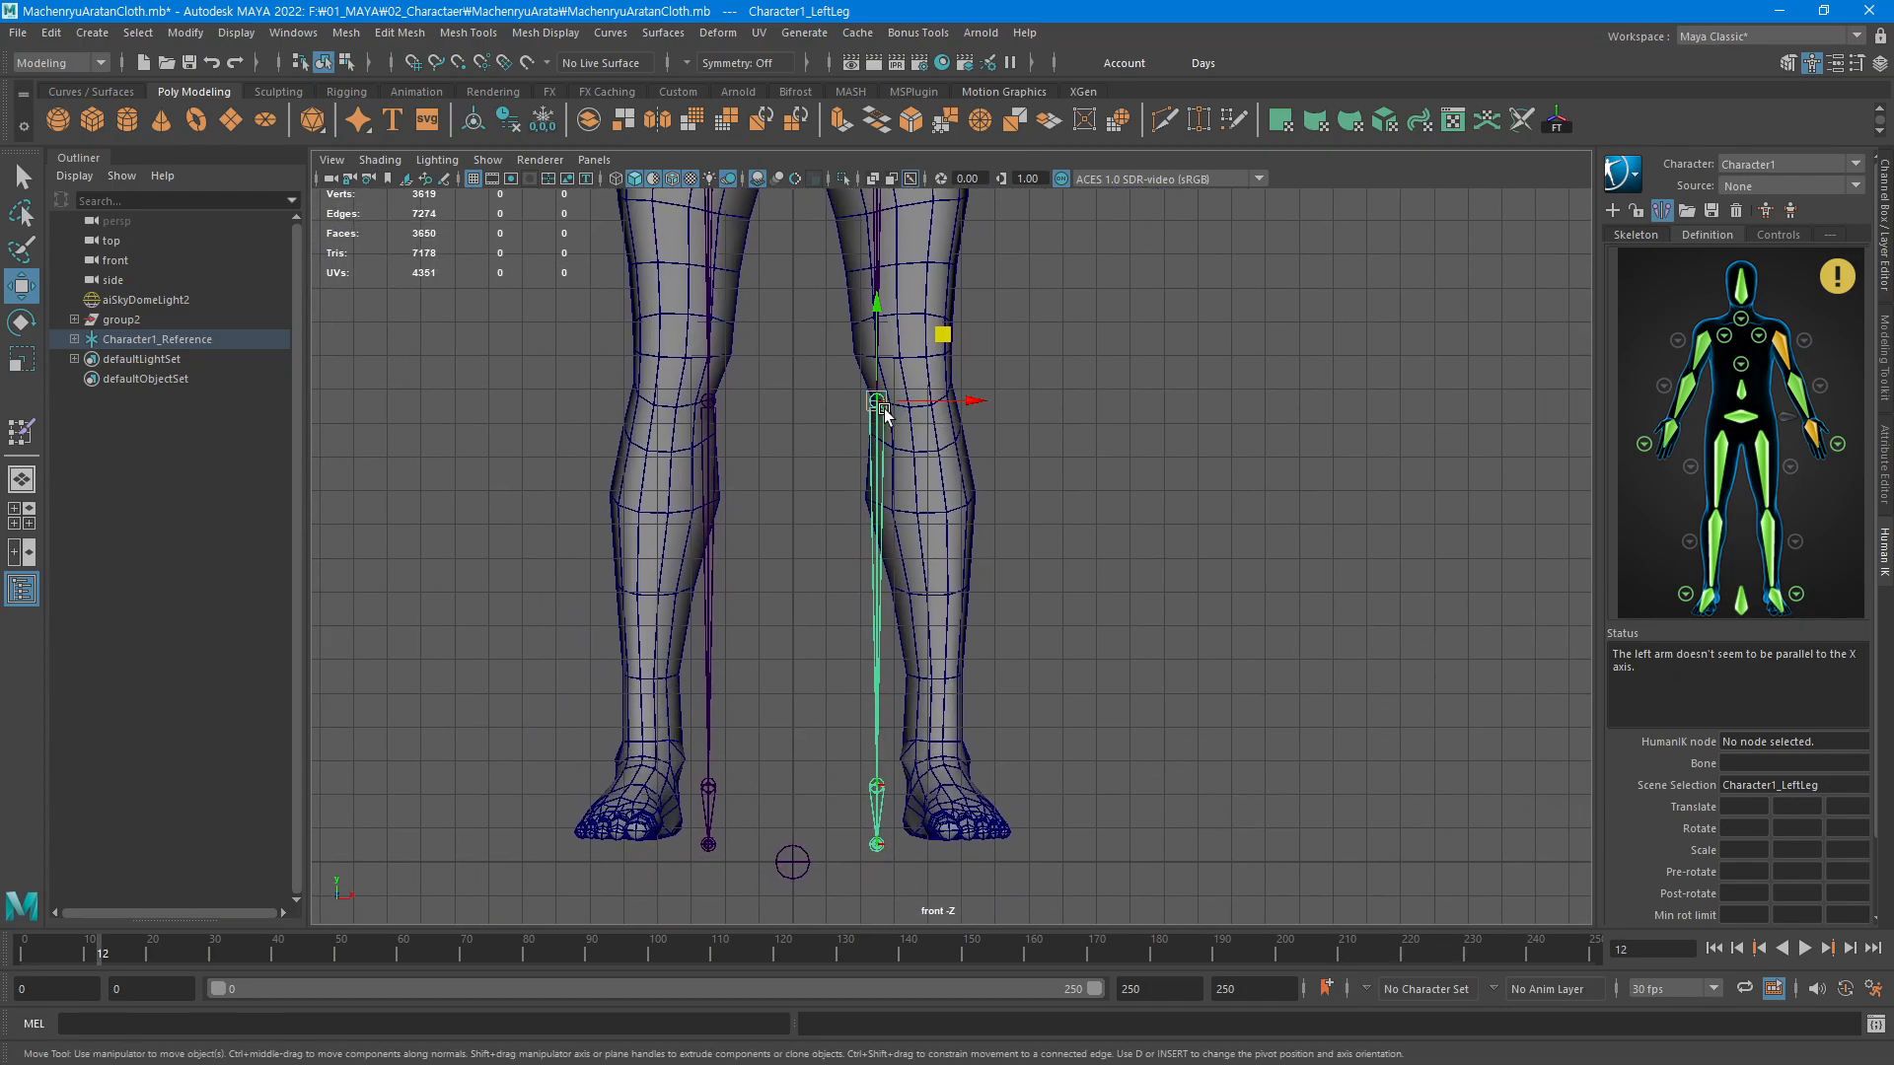
{"action": "left_click_drag", "start_coordinate": [883, 412], "coordinate": [915, 368]}
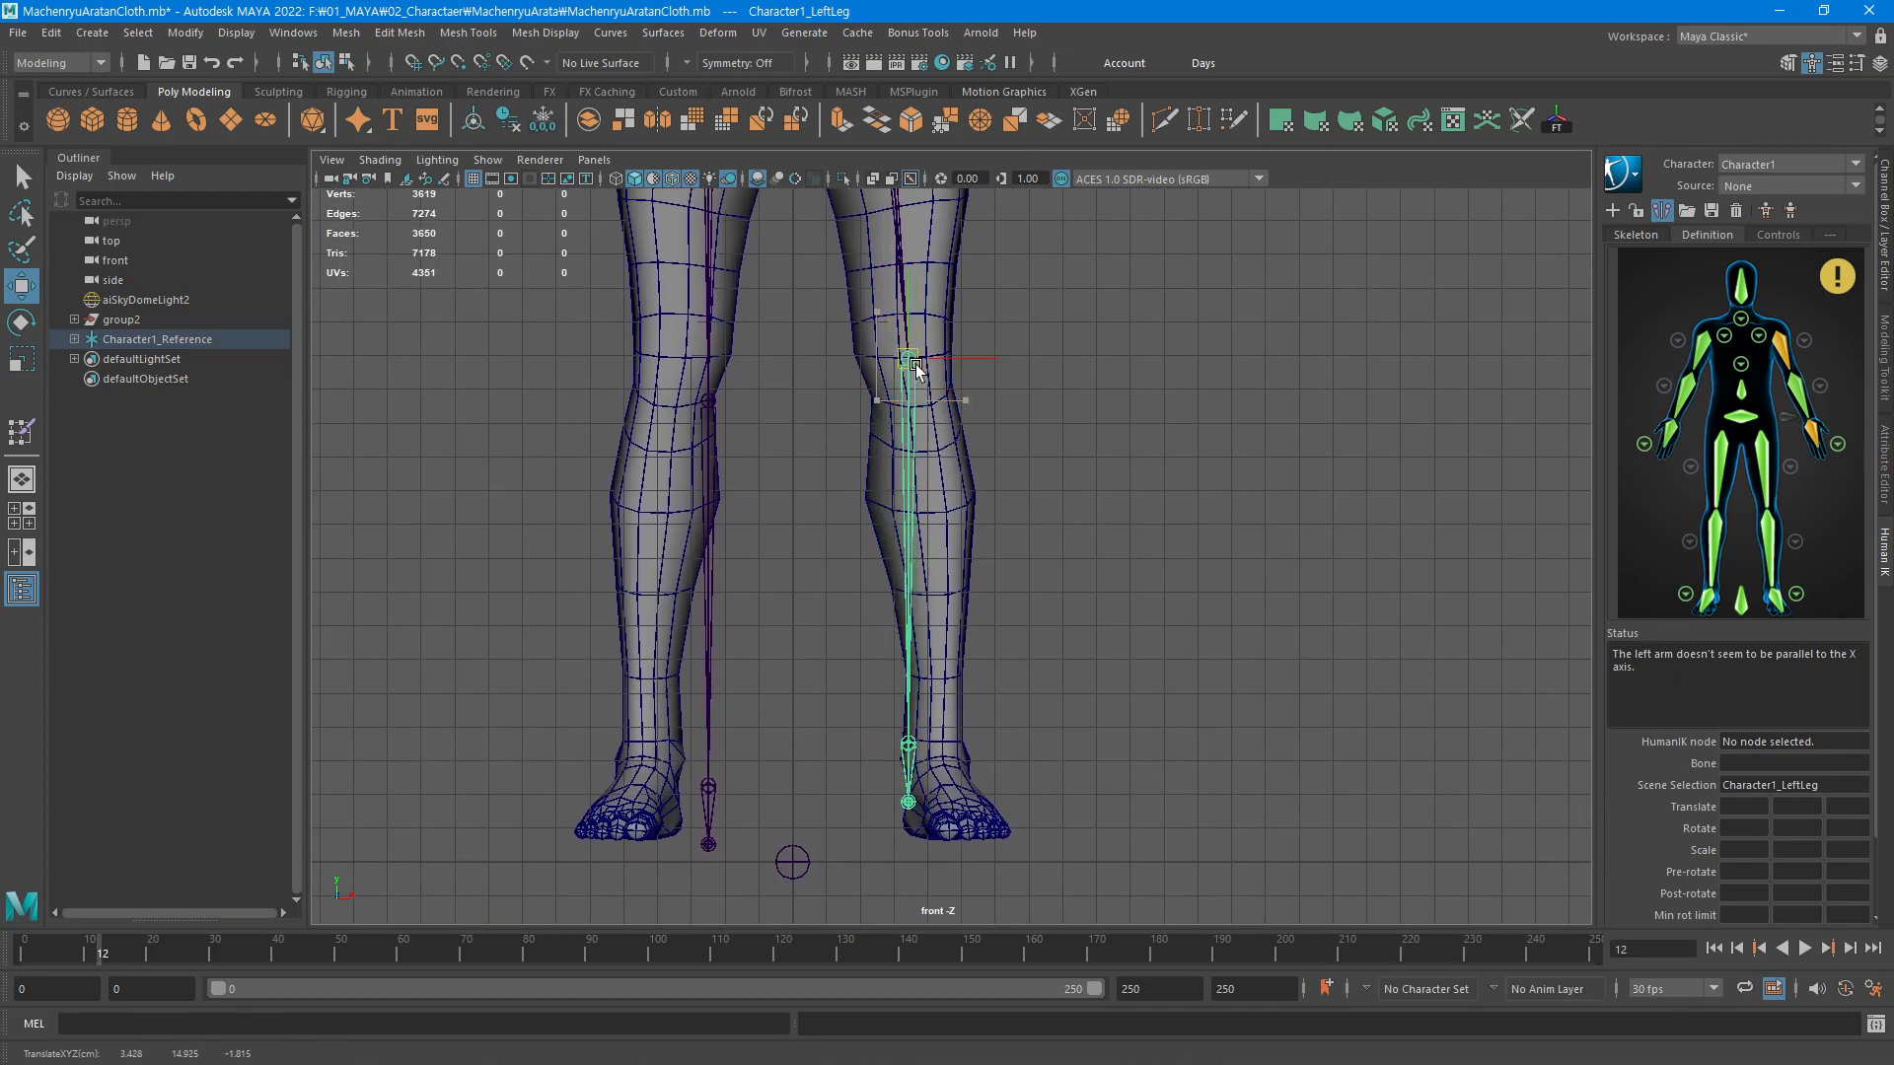
Still from the front, move the LeftFoot joint into the ankle and the LeftToeBase joint outward into the toes
{"action": "middle_click_drag", "start_coordinate": [947, 761], "coordinate": [886, 539], "text": "alt"}
{"action": "right_click_drag", "start_coordinate": [886, 538], "coordinate": [1583, 520], "text": "alt"}
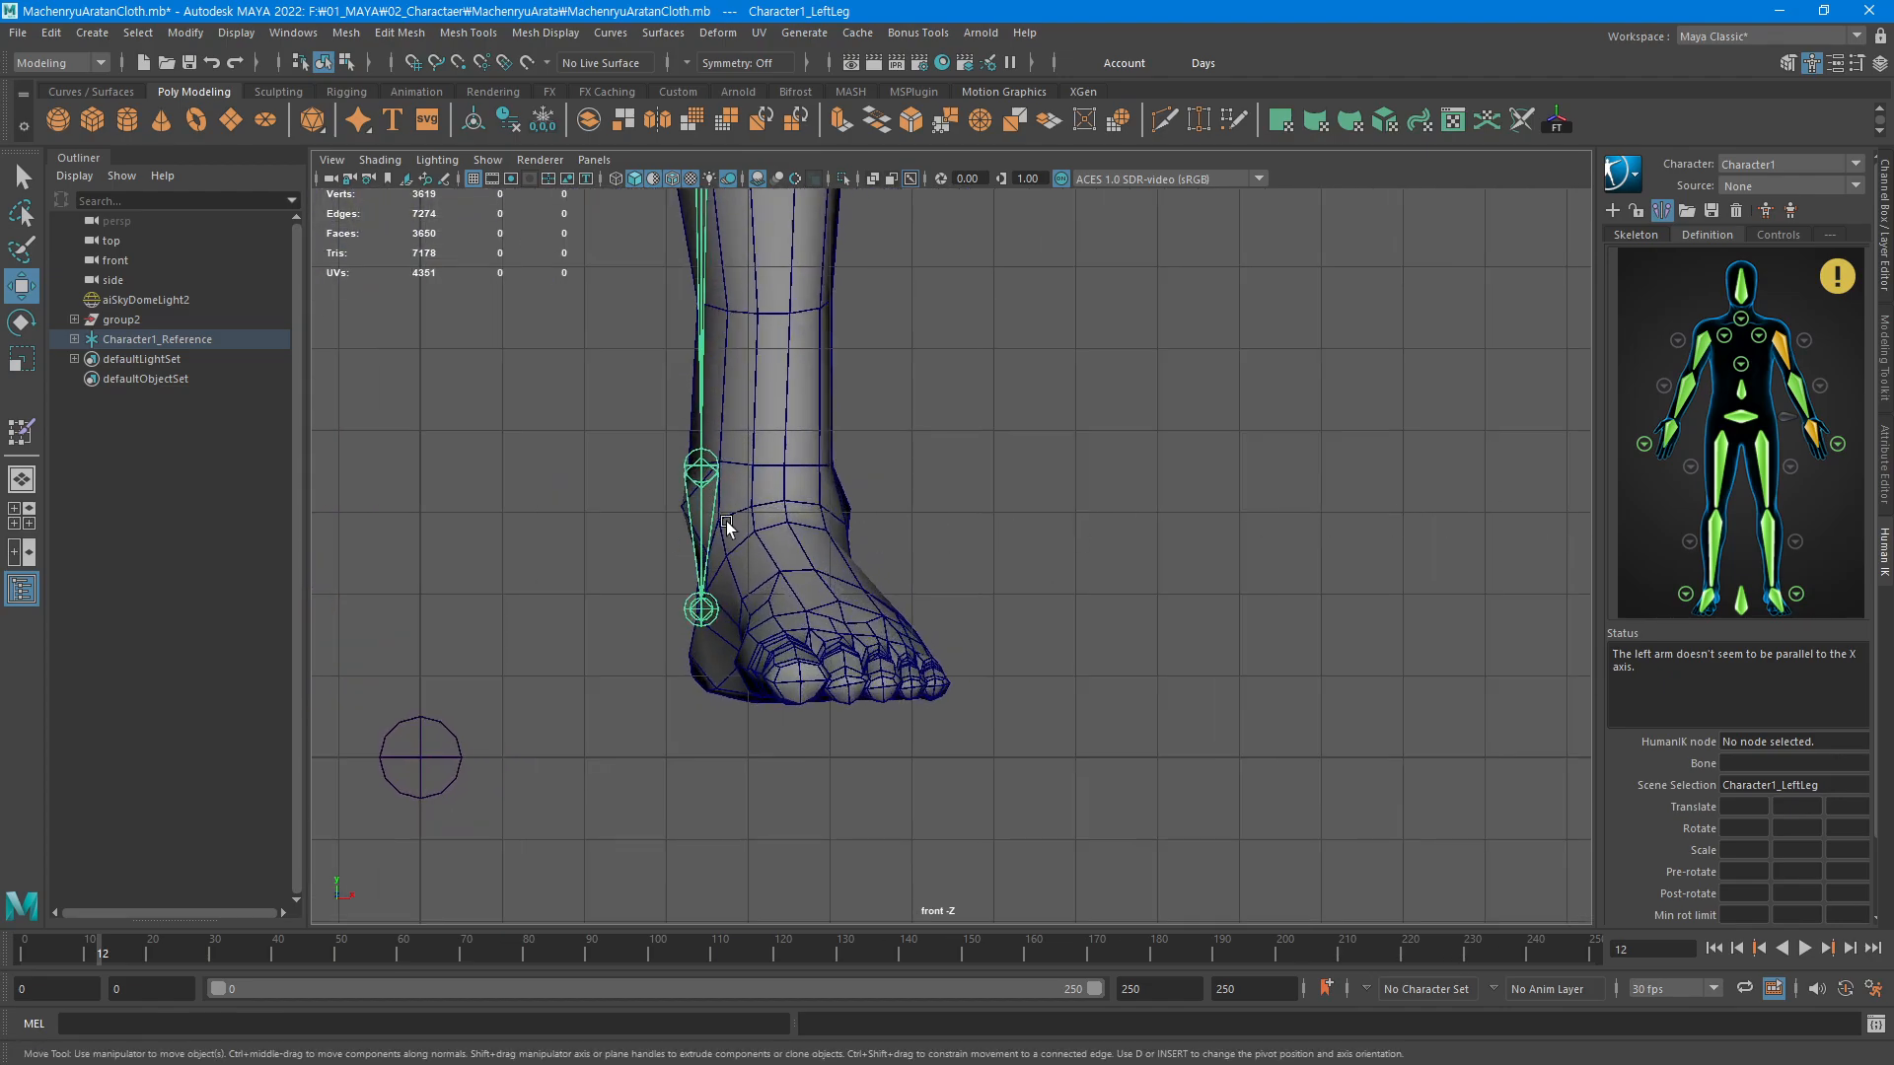
{"action": "left_click_drag", "start_coordinate": [715, 471], "coordinate": [782, 501]}
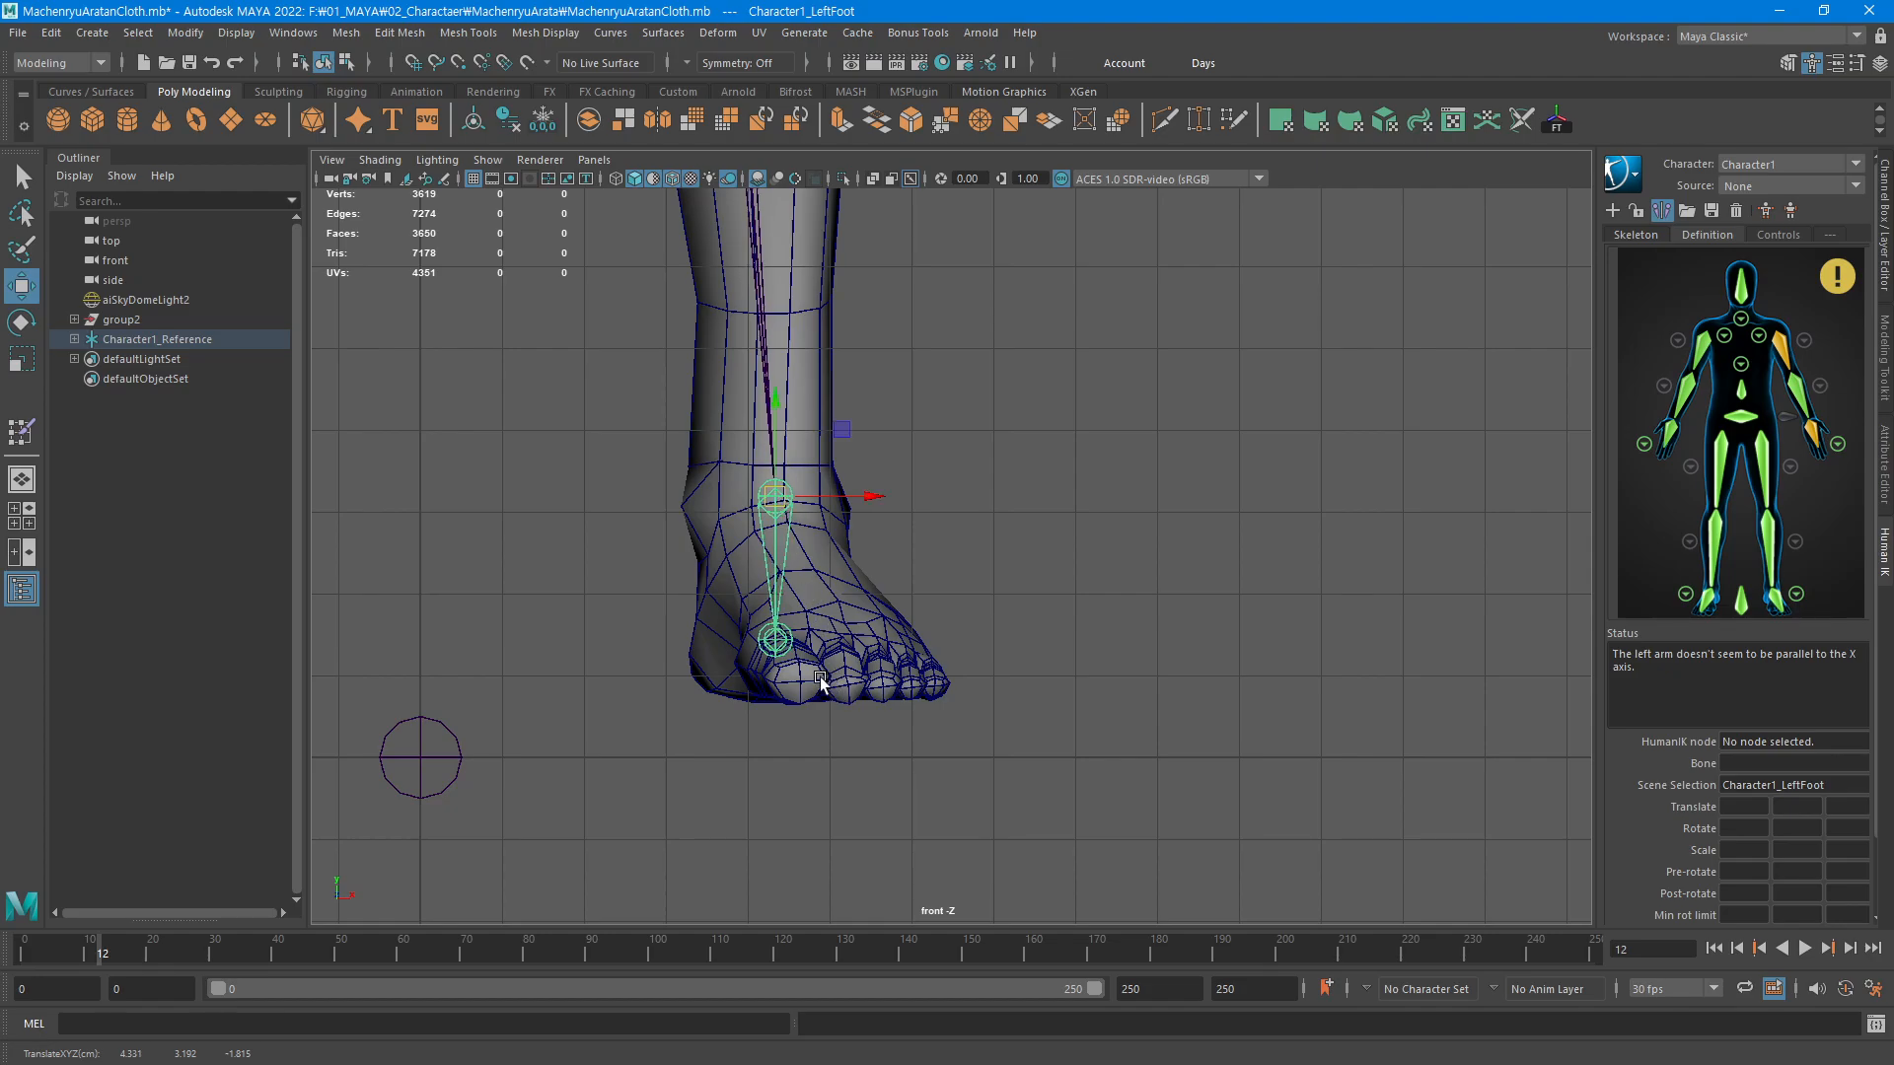
{"action": "left_click_drag", "start_coordinate": [808, 635], "coordinate": [867, 705]}
In the side view, shift the LeftUpLeg joint forward along Z to centre it in the upper thigh
{"action": "middle_click_drag", "start_coordinate": [873, 562], "coordinate": [844, 616], "text": "alt"}
{"action": "left_click_drag", "start_coordinate": [843, 614], "coordinate": [981, 592], "text": "alt"}
{"action": "key", "text": "space"}
{"action": "right_click_drag", "start_coordinate": [698, 666], "coordinate": [617, 663], "text": "alt"}
{"action": "middle_click_drag", "start_coordinate": [1075, 818], "coordinate": [955, 356], "text": "alt"}
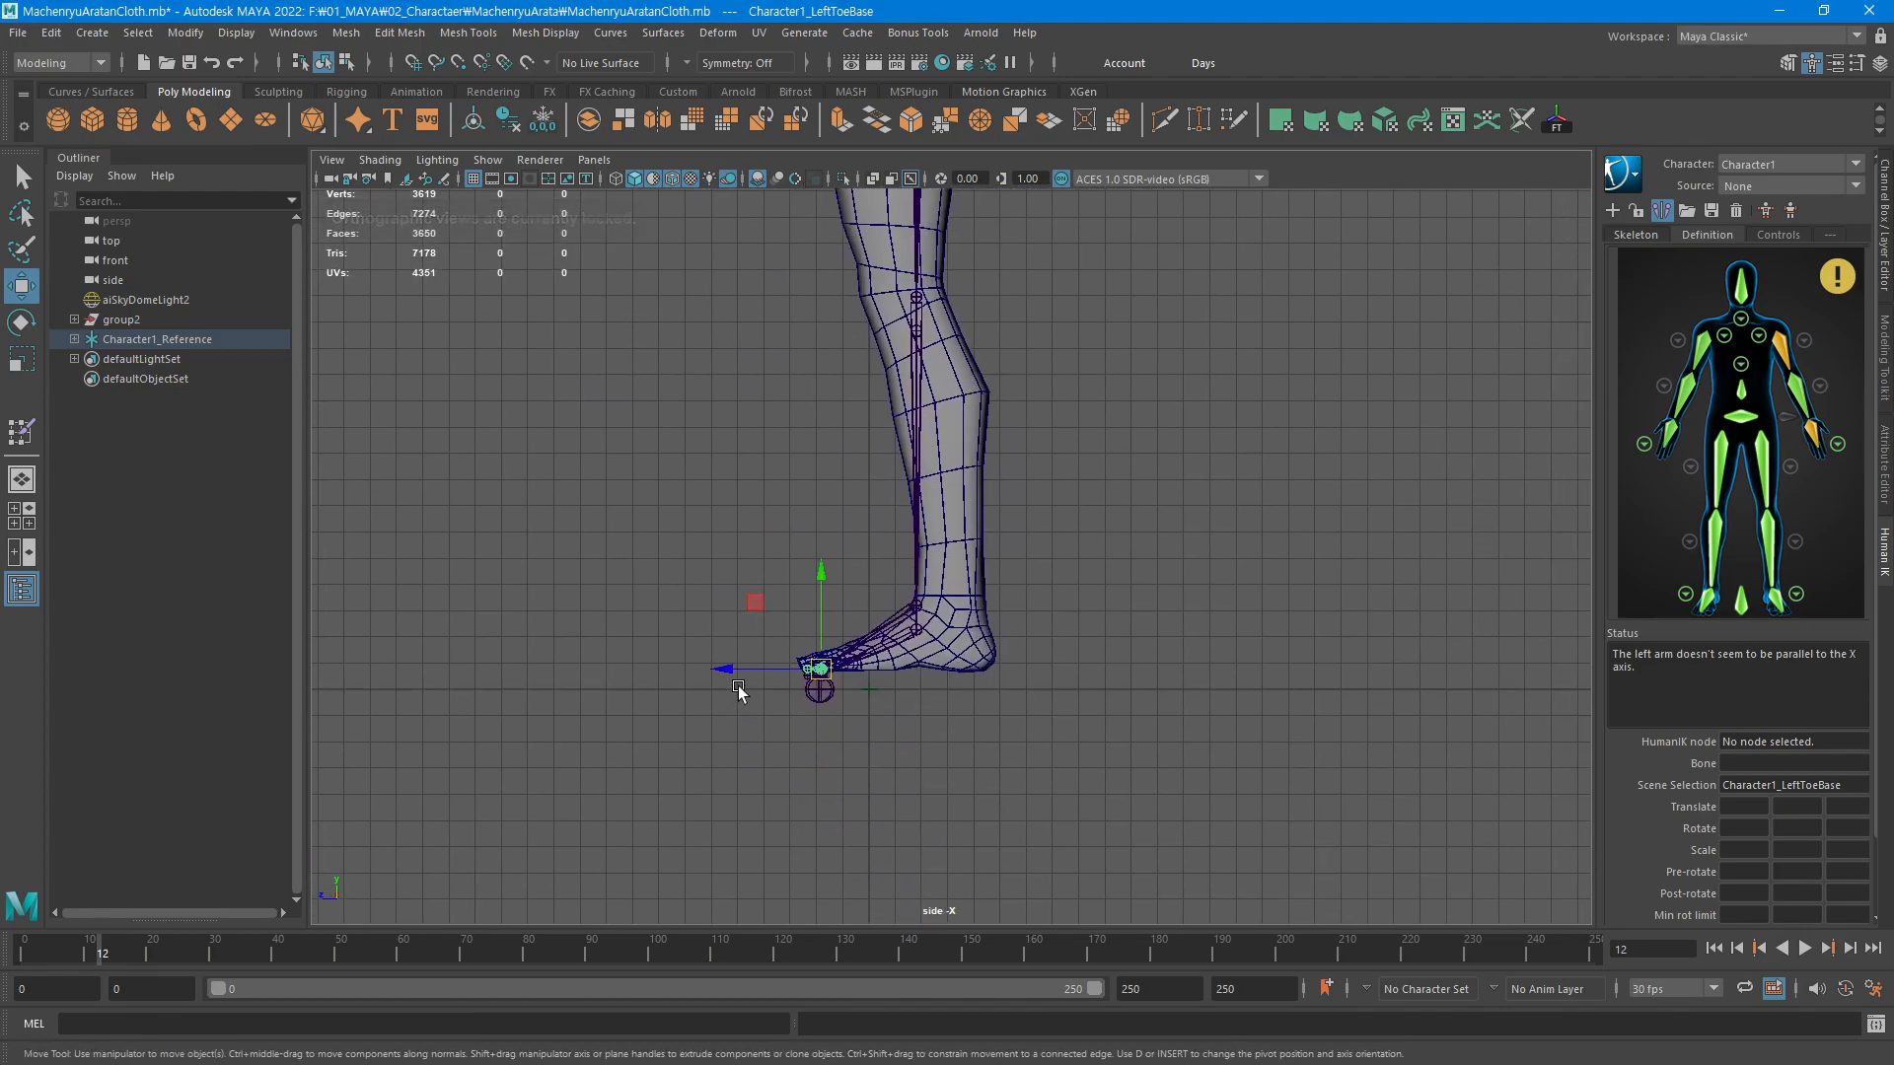
{"action": "right_click_drag", "start_coordinate": [739, 690], "coordinate": [1082, 816], "text": "alt"}
{"action": "middle_click_drag", "start_coordinate": [893, 803], "coordinate": [952, 533], "text": "alt"}
{"action": "left_click", "coordinate": [929, 460]}
{"action": "middle_click_drag", "start_coordinate": [929, 460], "coordinate": [885, 464], "text": "alt"}
{"action": "left_click", "coordinate": [869, 464]}
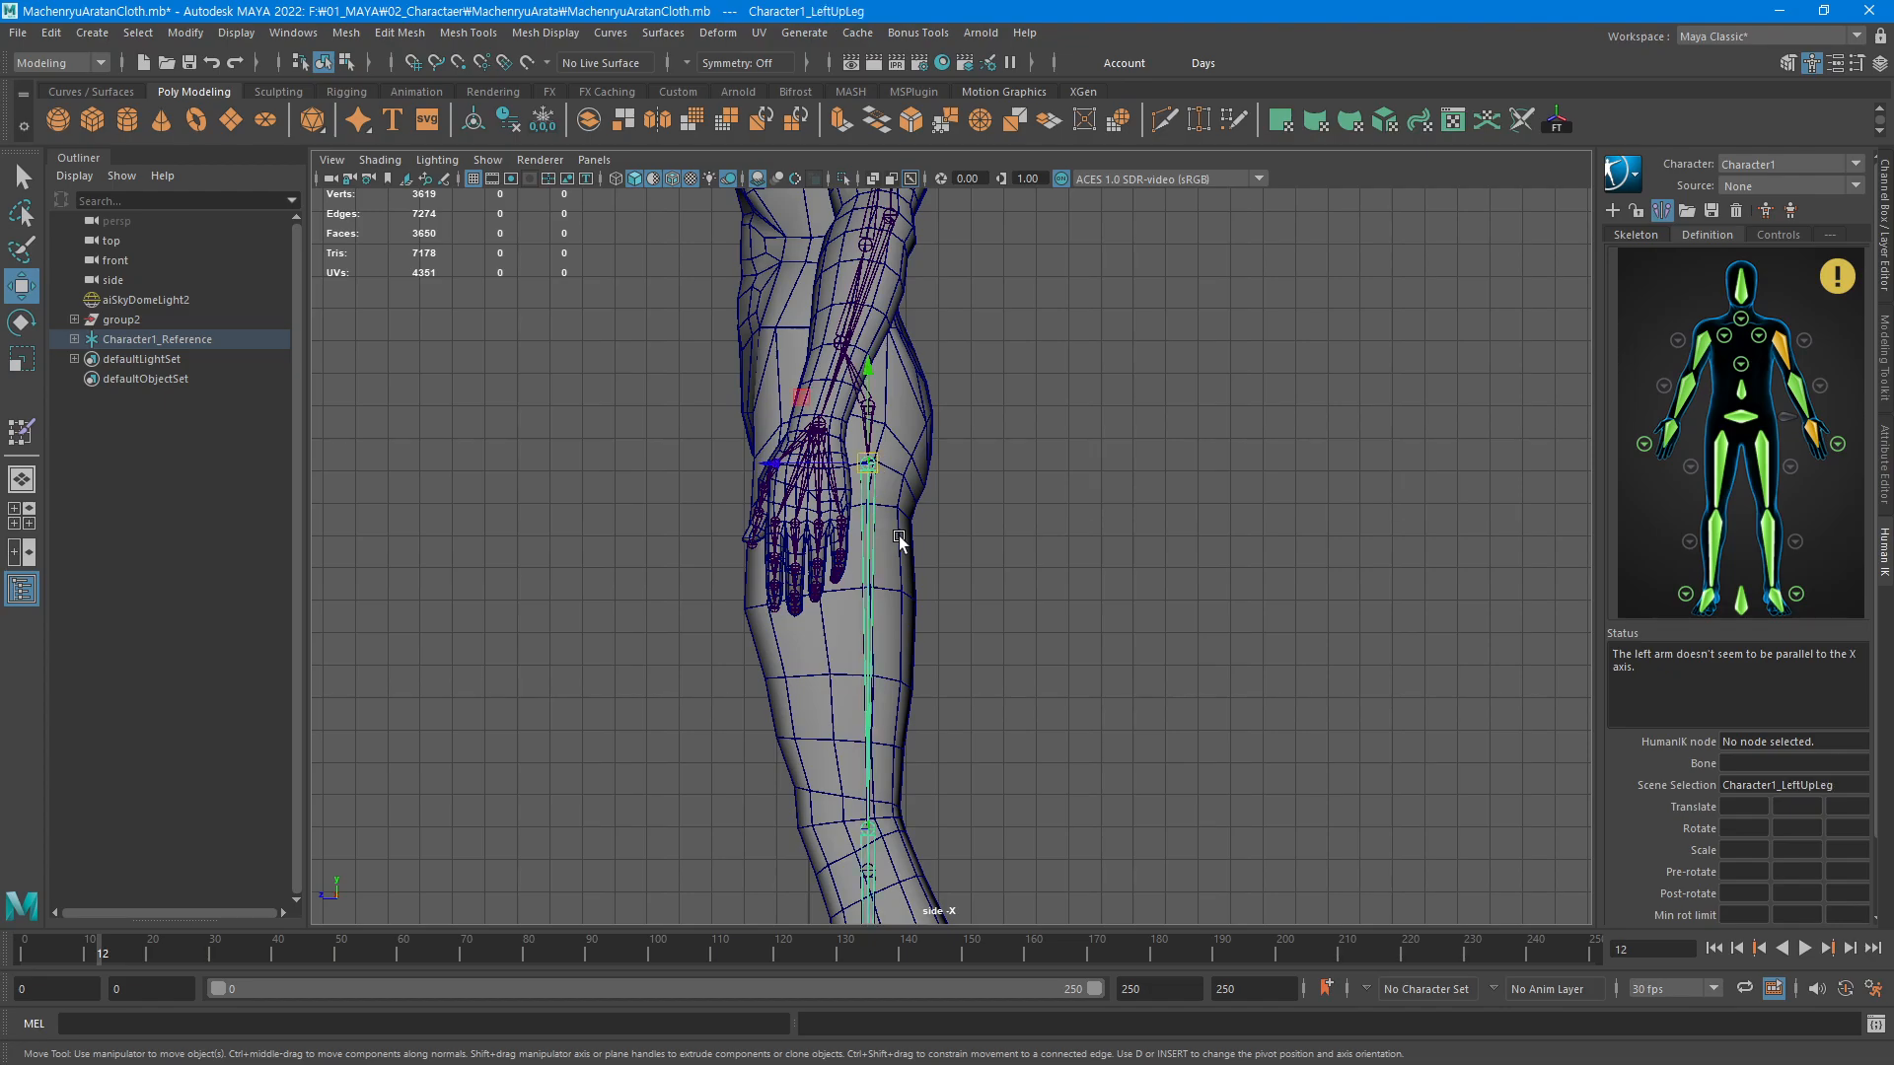
{"action": "mouse_move", "coordinate": [824, 464]}
{"action": "left_mouse_down"}
{"action": "mouse_move", "coordinate": [792, 463]}
{"action": "mouse_move", "coordinate": [802, 479]}
{"action": "left_mouse_up"}
From the side, adjust the LeftLeg joint in the knee and move the LeftFoot joint back into the centre of the ankle
{"action": "middle_click_drag", "start_coordinate": [1109, 843], "coordinate": [1079, 478], "text": "alt"}
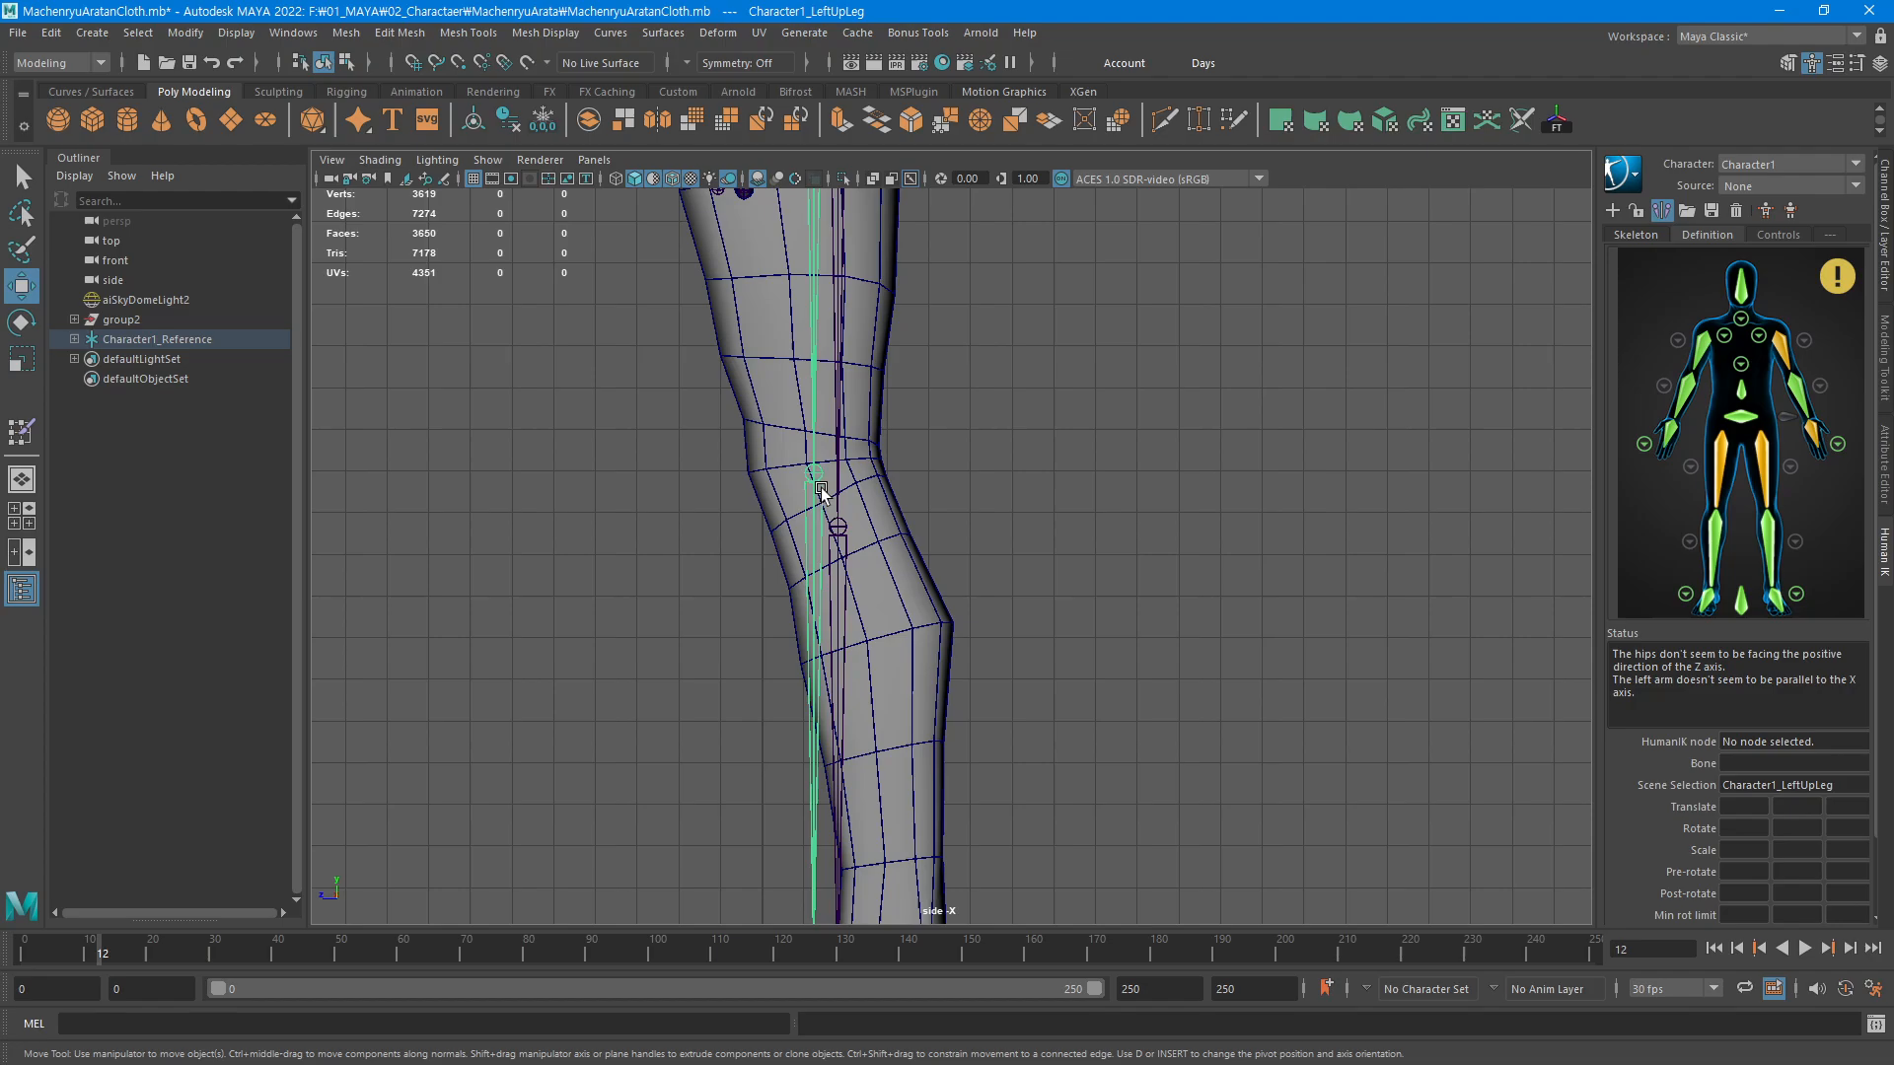
{"action": "left_click", "coordinate": [816, 472]}
{"action": "left_click_drag", "start_coordinate": [814, 473], "coordinate": [809, 471]}
{"action": "middle_click_drag", "start_coordinate": [927, 823], "coordinate": [824, 399], "text": "alt"}
{"action": "left_click", "coordinate": [812, 397]}
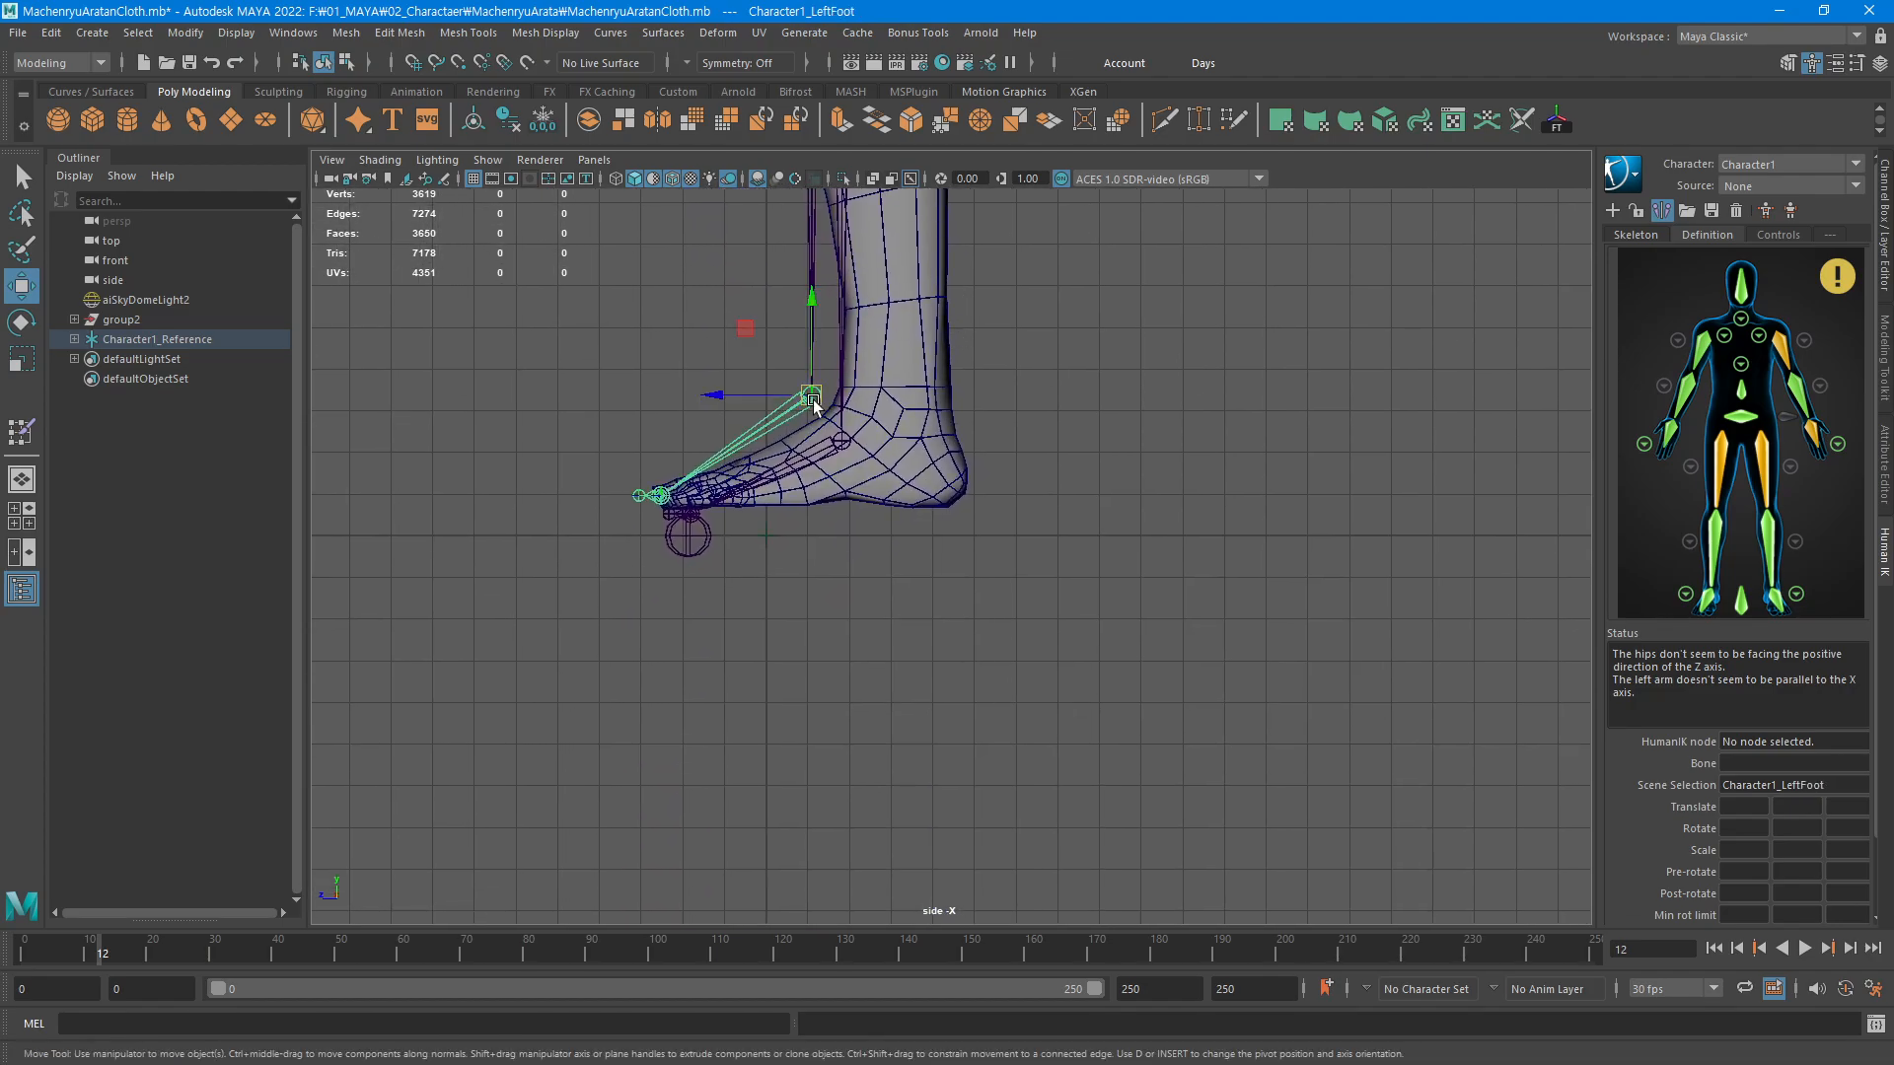
{"action": "left_click_drag", "start_coordinate": [813, 405], "coordinate": [903, 419]}
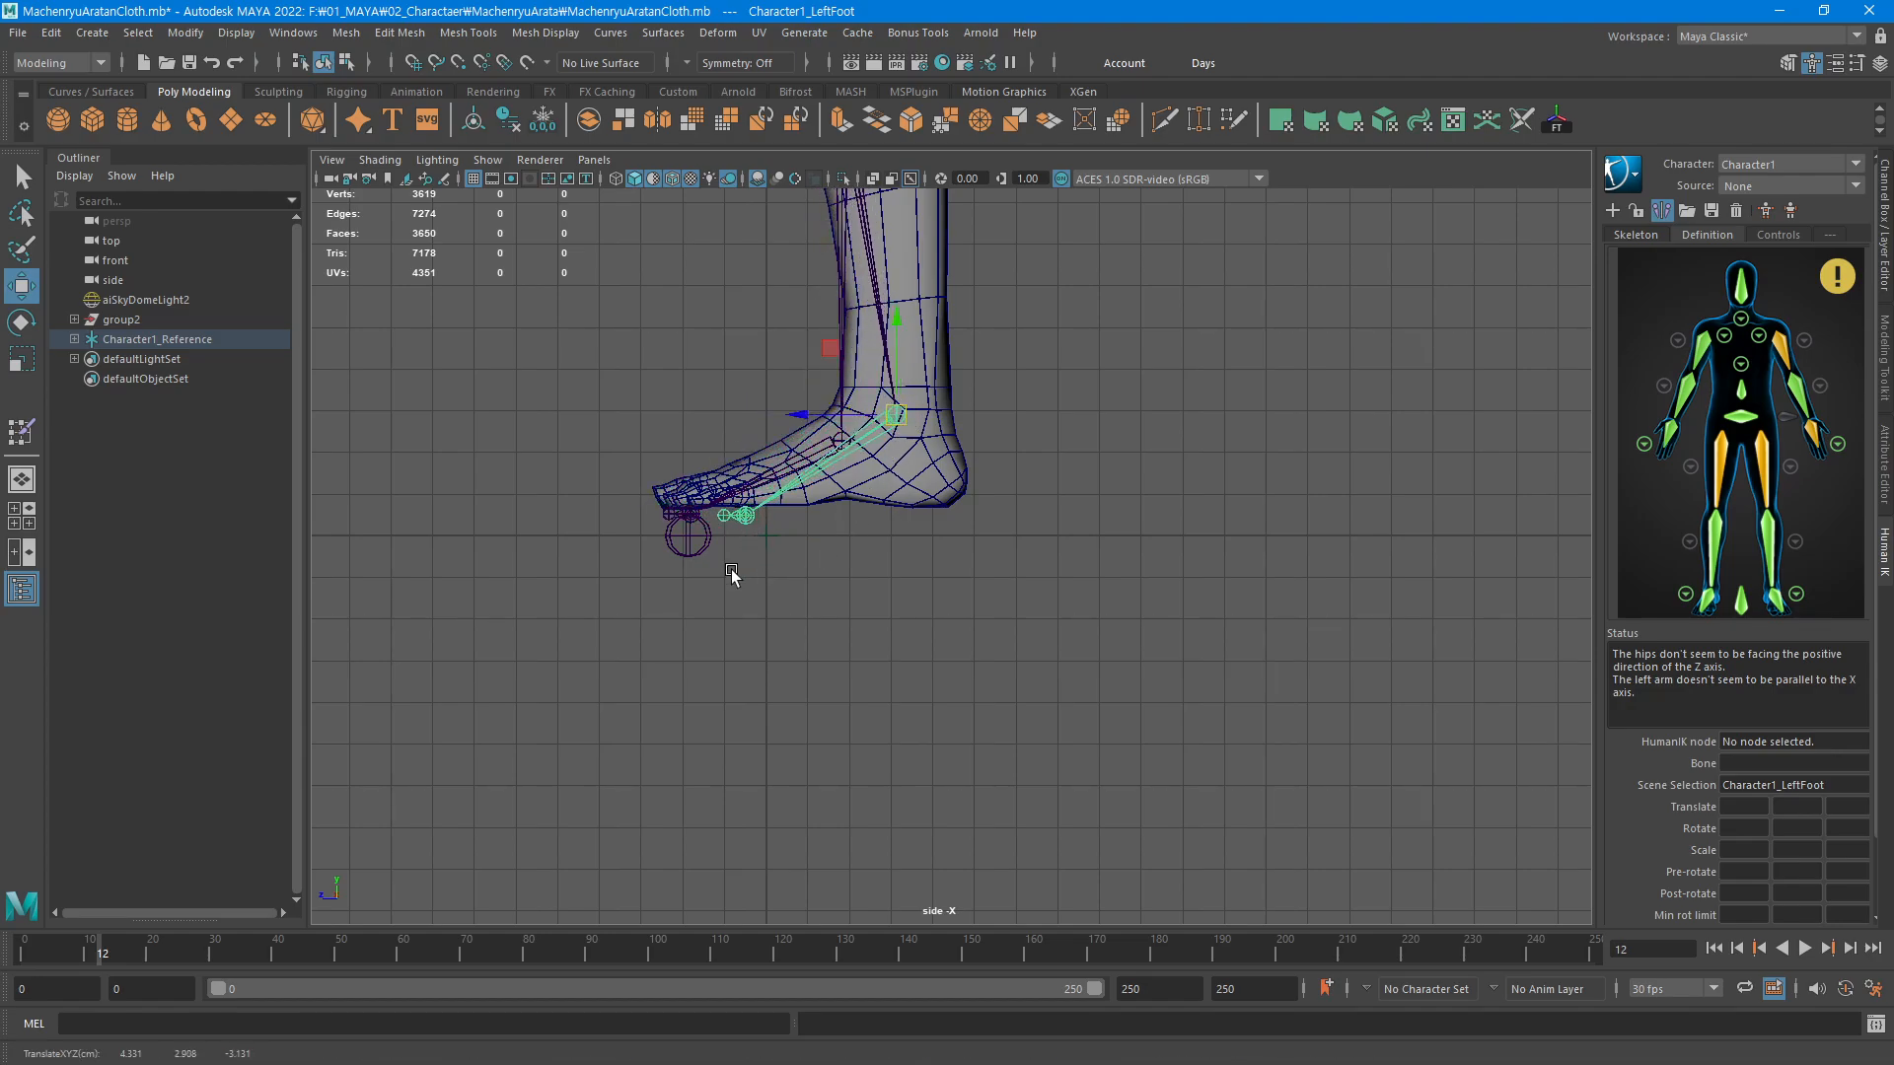
Move the LeftToeBase joint to the base of the toes and shift the LeftFootMiddle2 joint forward along Z to the toe tips
{"action": "middle_click_drag", "start_coordinate": [731, 575], "coordinate": [1004, 651], "text": "alt"}
{"action": "right_click_drag", "start_coordinate": [819, 693], "coordinate": [1682, 630], "text": "alt"}
{"action": "middle_click_drag", "start_coordinate": [1134, 710], "coordinate": [930, 570], "text": "alt"}
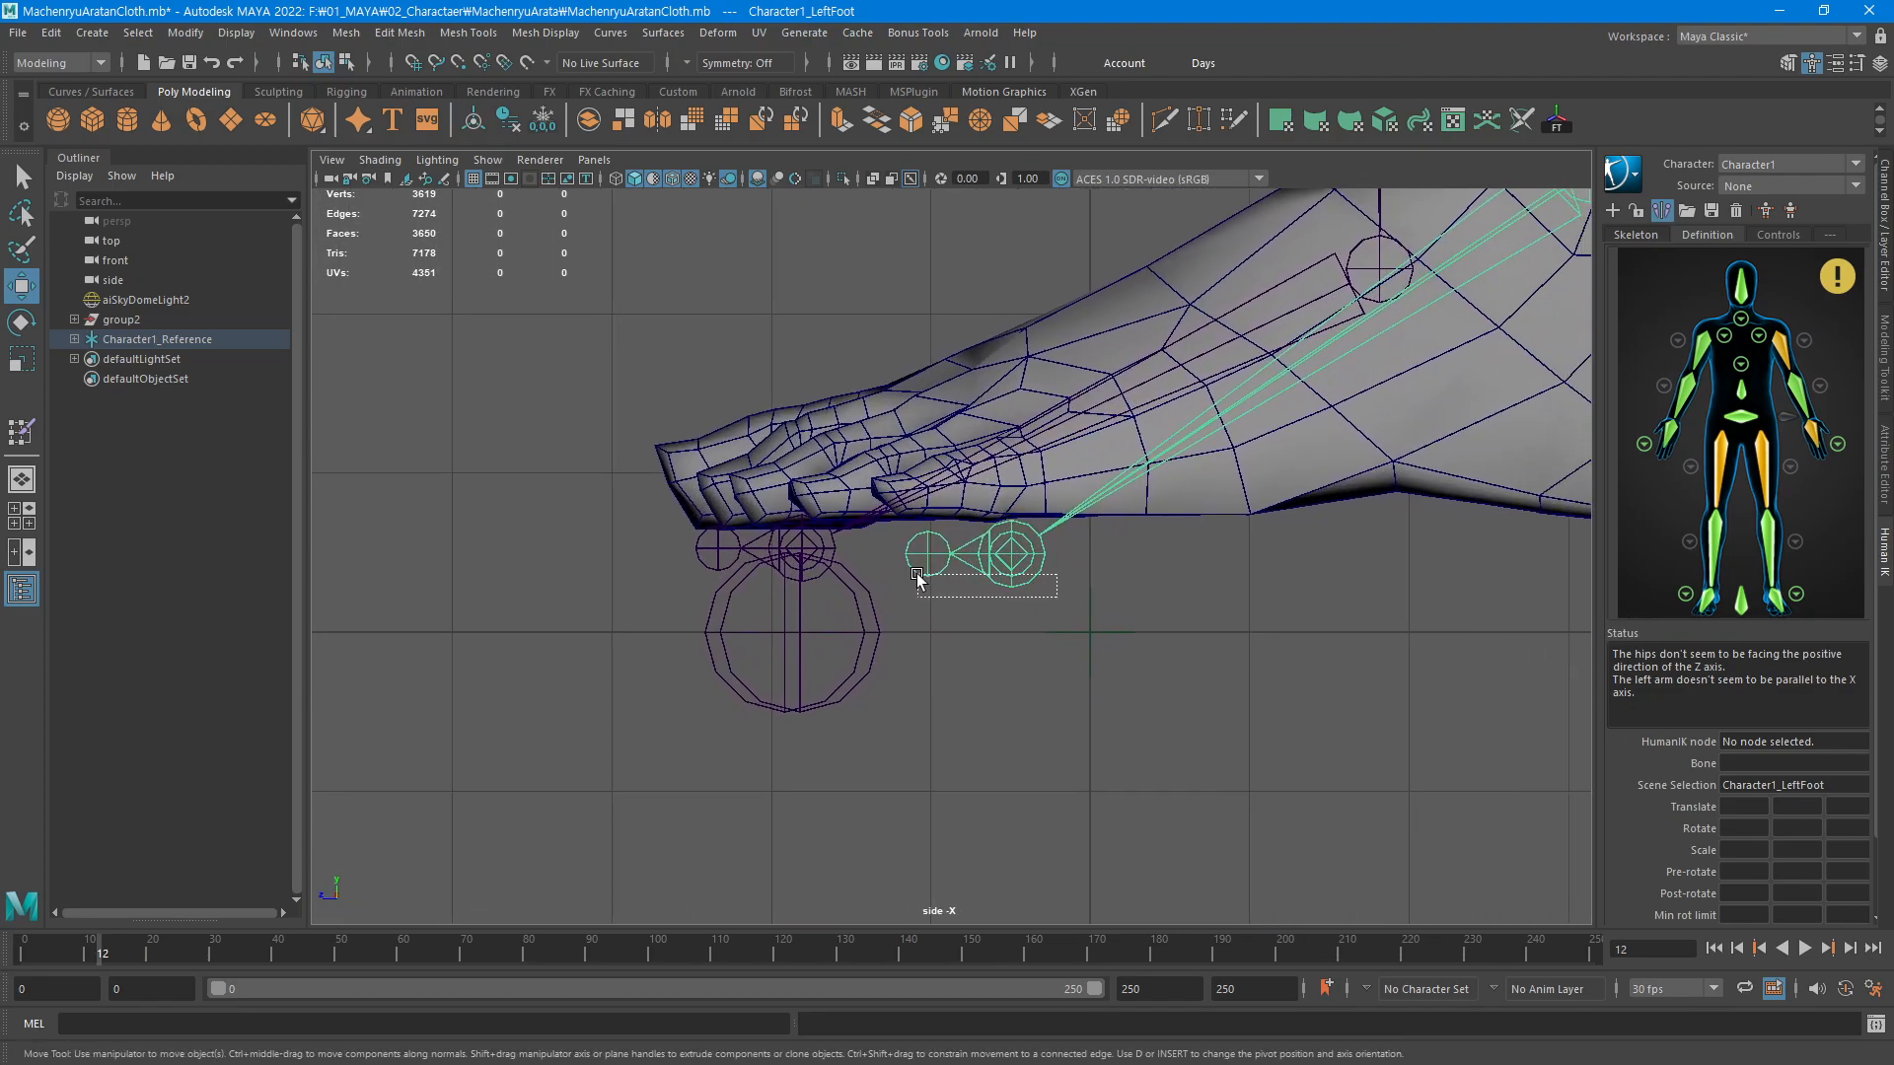
{"action": "left_click", "coordinate": [1024, 584]}
{"action": "left_click_drag", "start_coordinate": [1024, 584], "coordinate": [932, 517]}
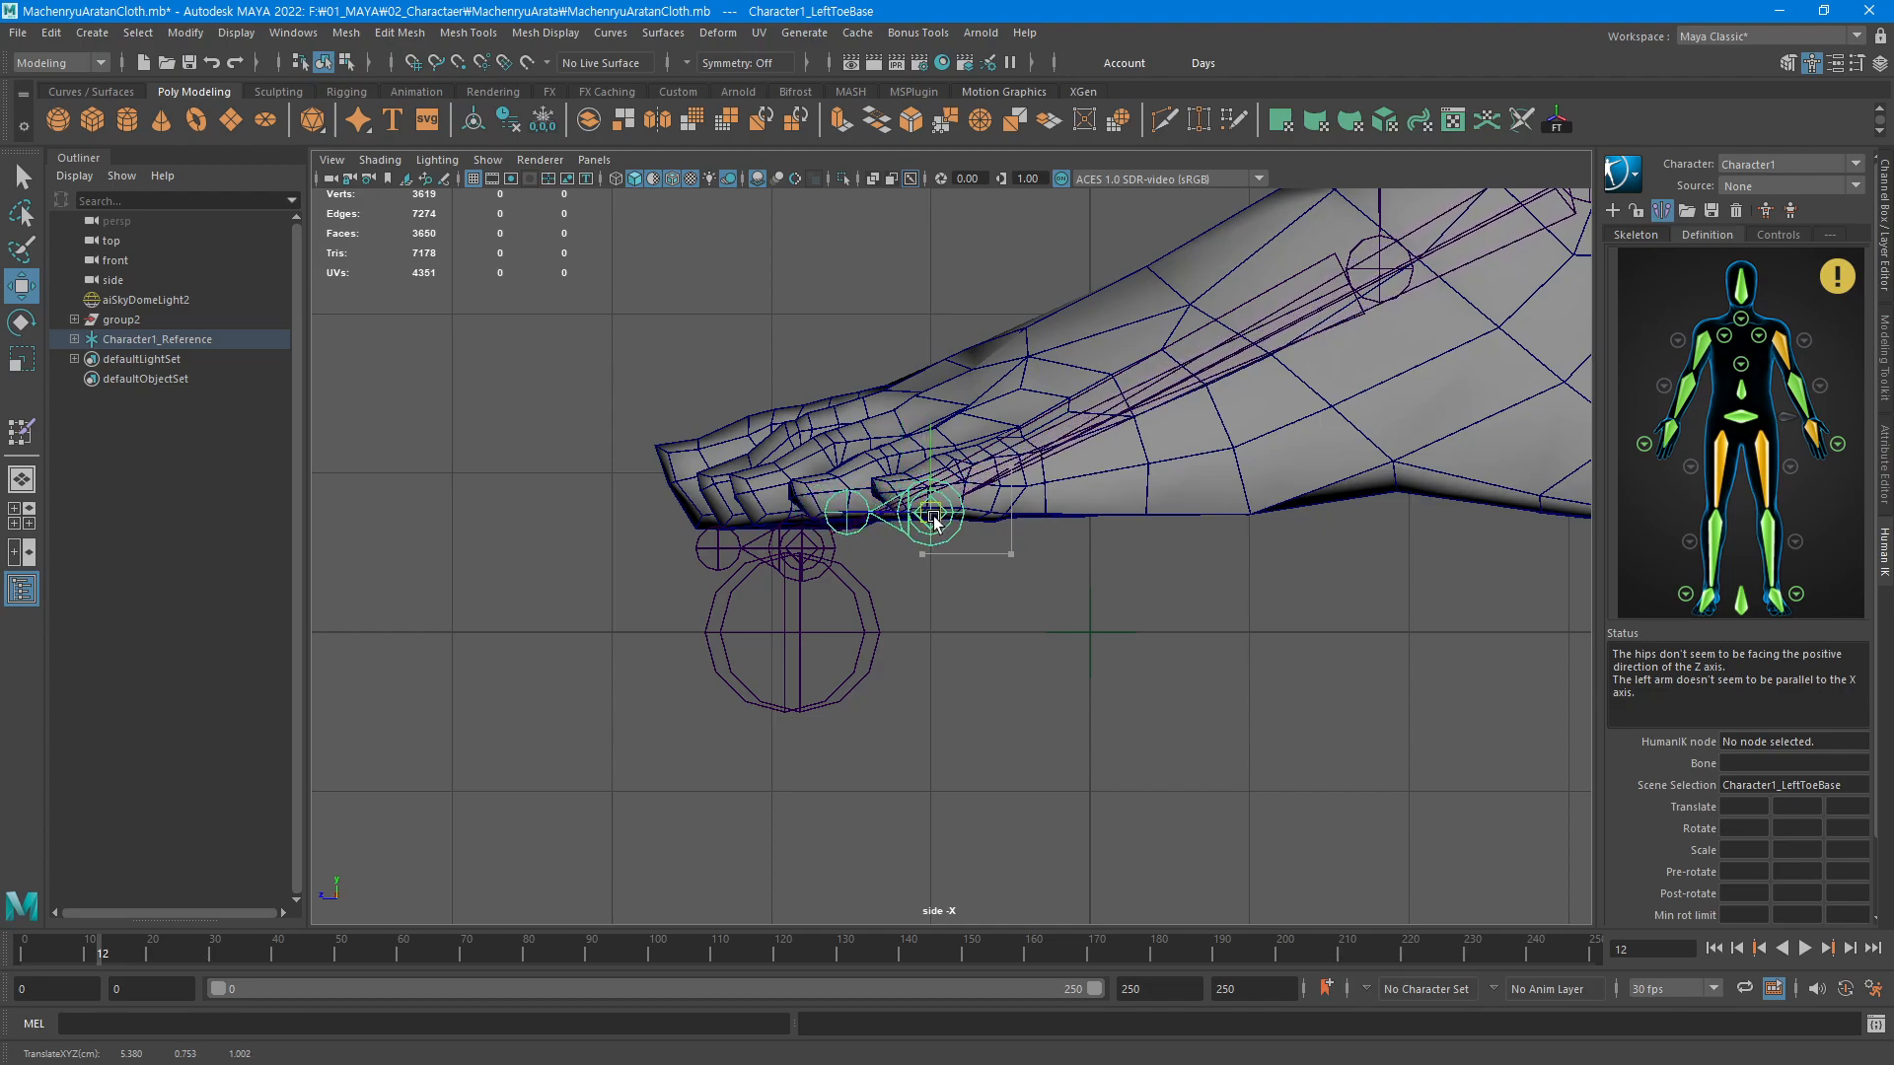
{"action": "left_click", "coordinate": [879, 523]}
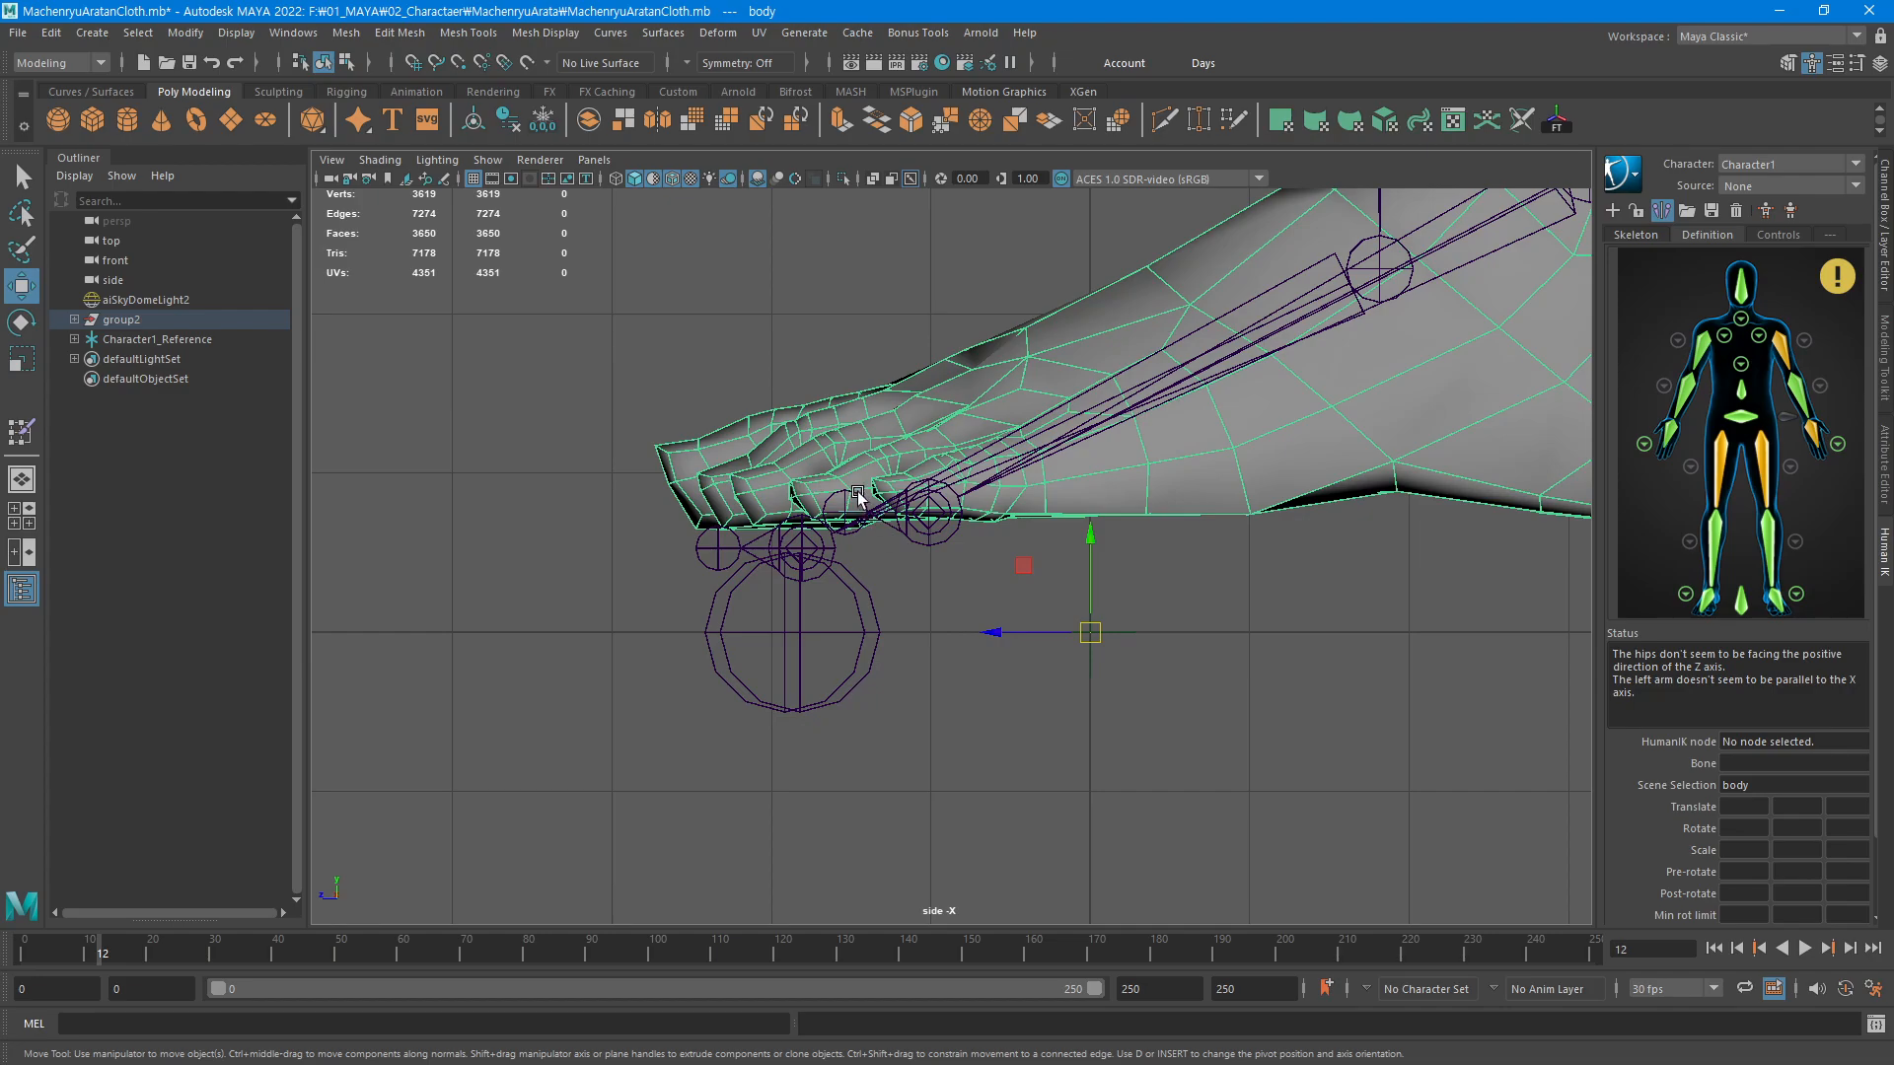
{"action": "left_click", "coordinate": [849, 505]}
{"action": "left_click_drag", "start_coordinate": [789, 513], "coordinate": [605, 514]}
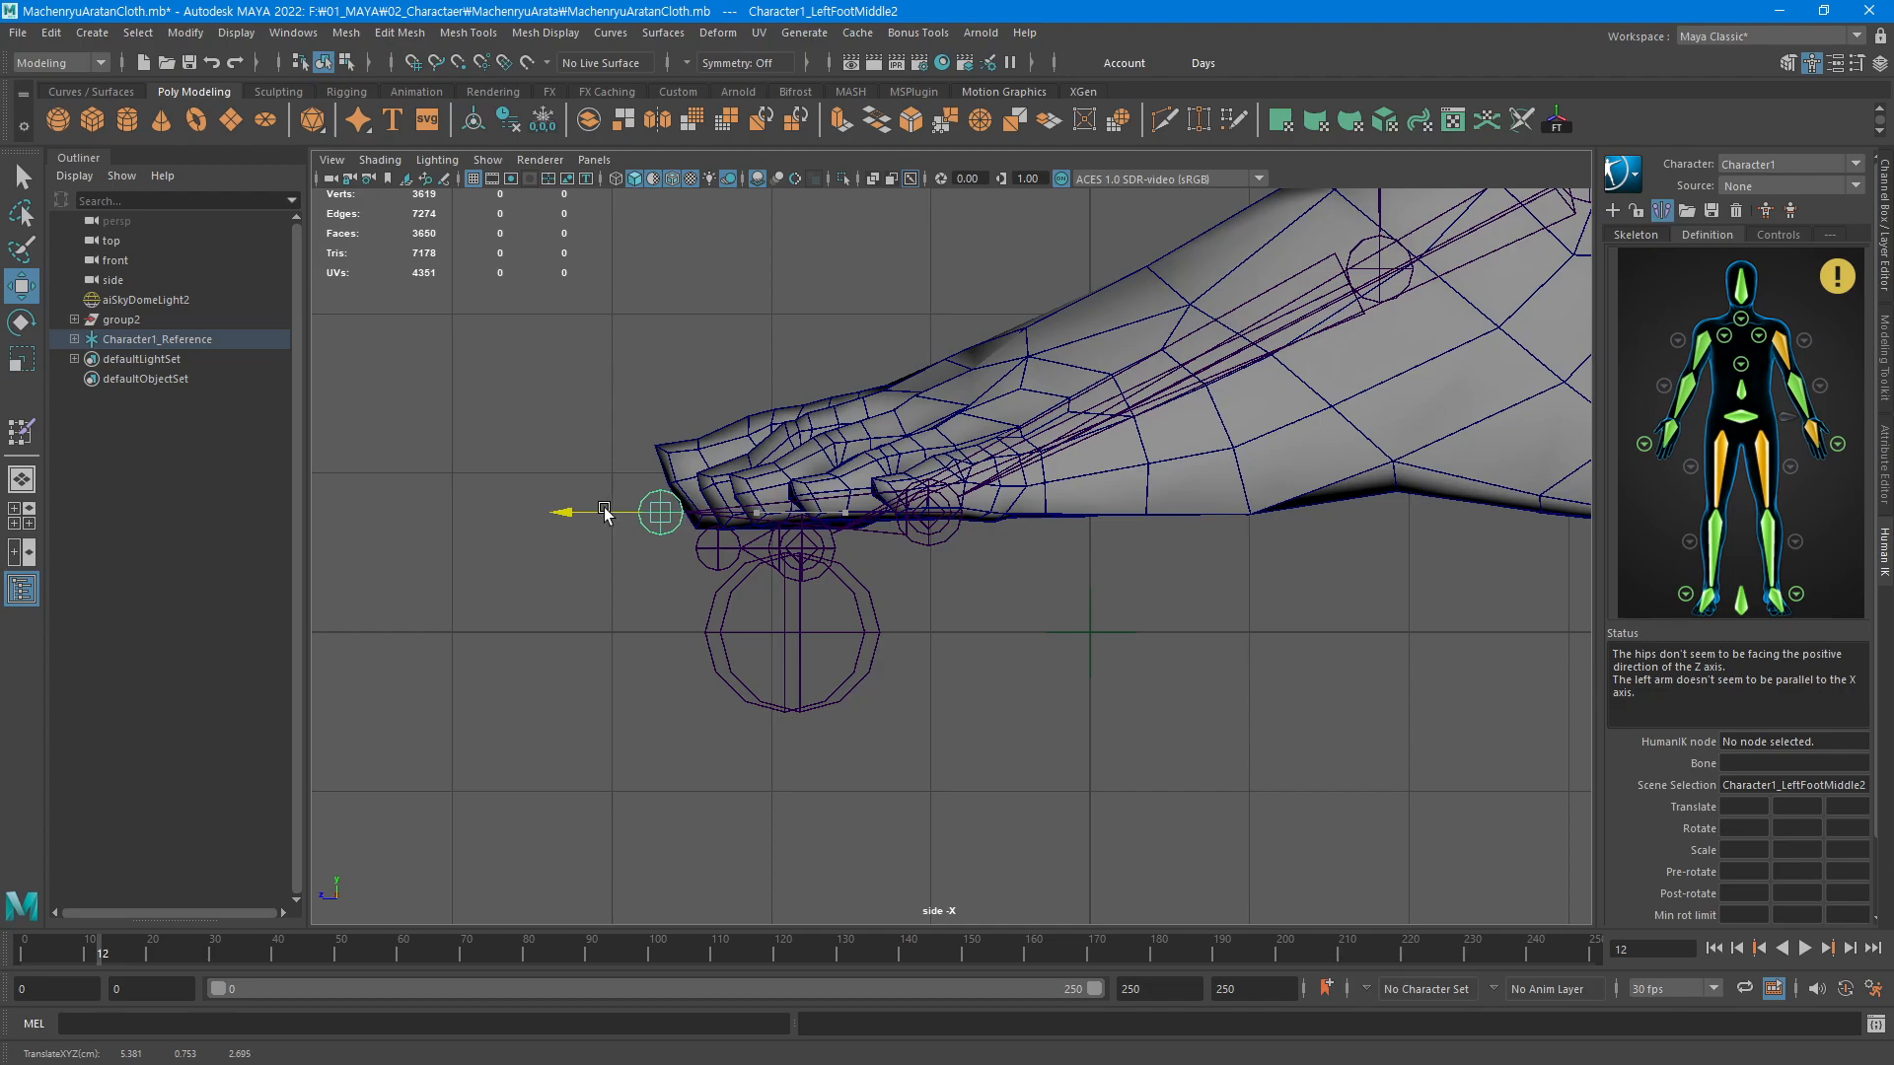
Return to the perspective view and use the HumanIK skeleton settings to mirror the fitted left-side joints to the right side
{"action": "scroll", "coordinate": [604, 514], "scroll_direction": "down", "scroll_amount": 8}
{"action": "key", "text": "space"}
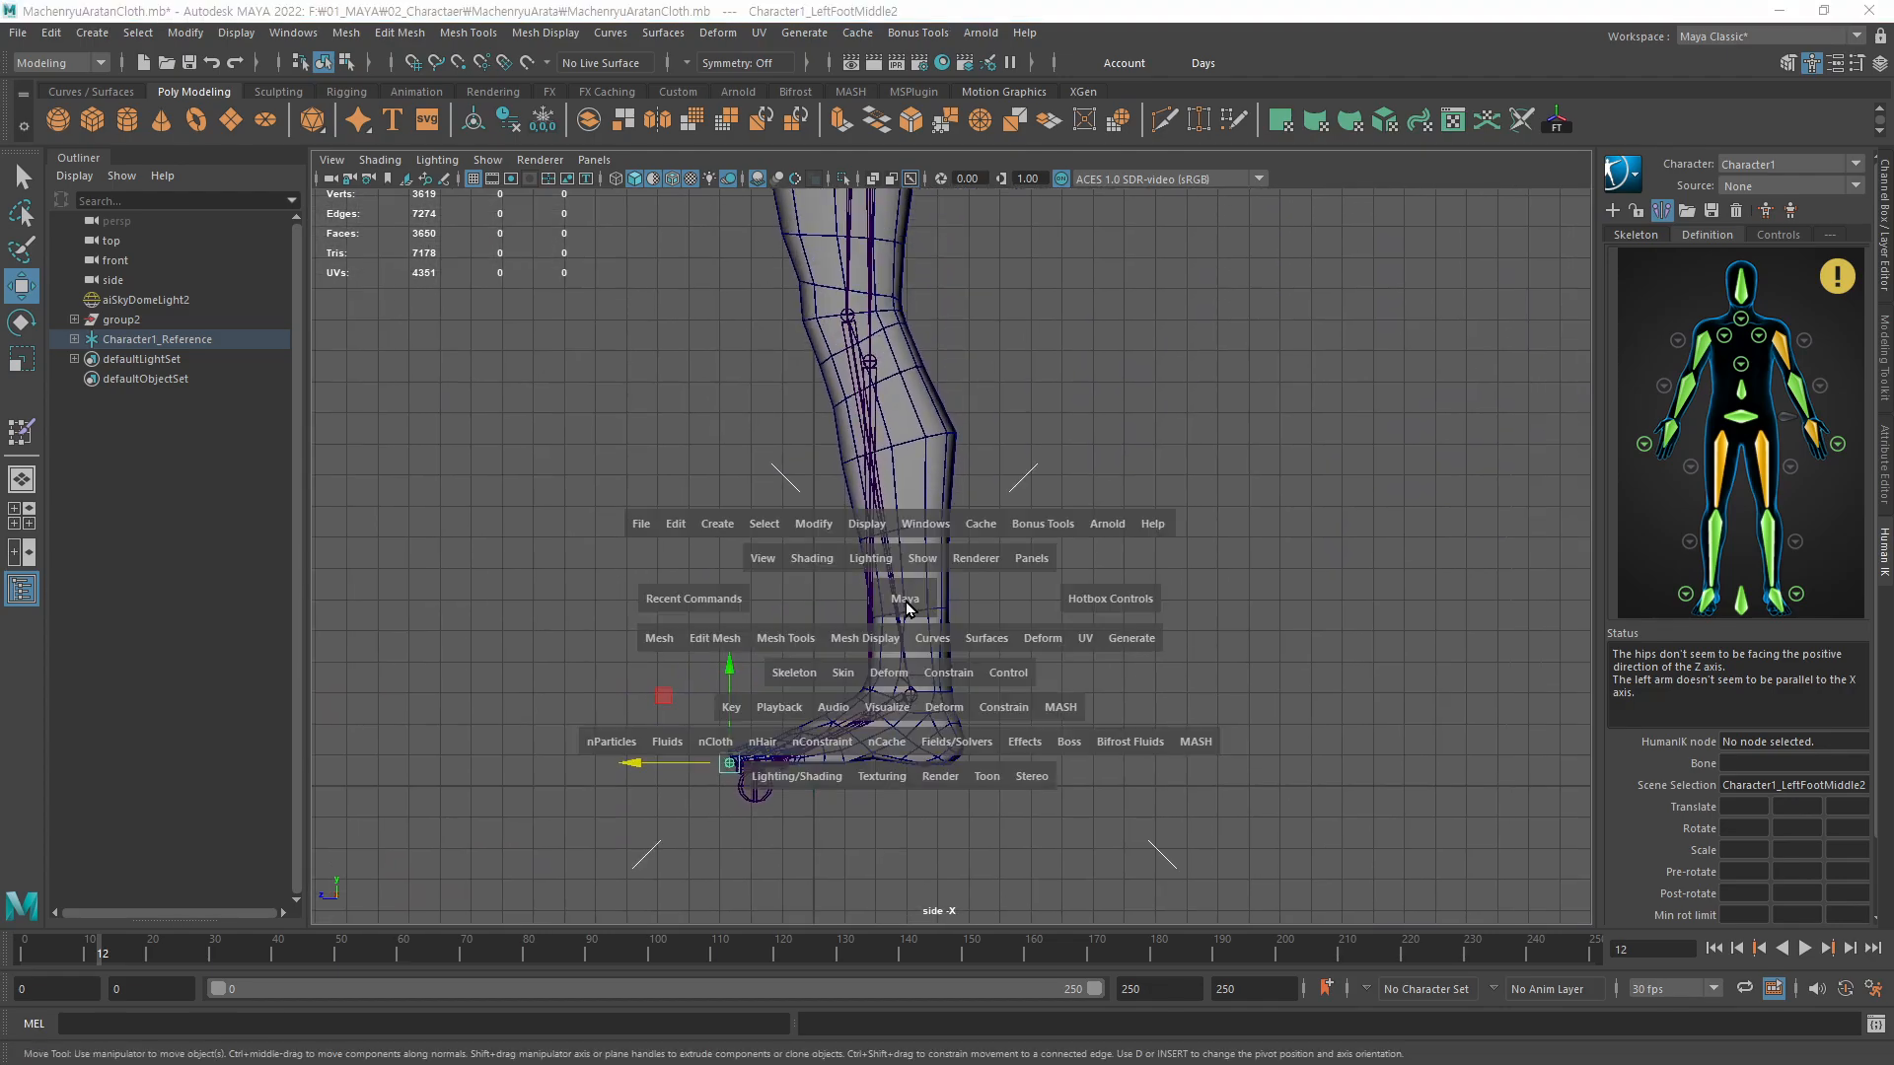
{"action": "left_click_drag", "start_coordinate": [905, 609], "coordinate": [908, 547]}
{"action": "left_click_drag", "start_coordinate": [1141, 571], "coordinate": [1025, 463], "text": "alt"}
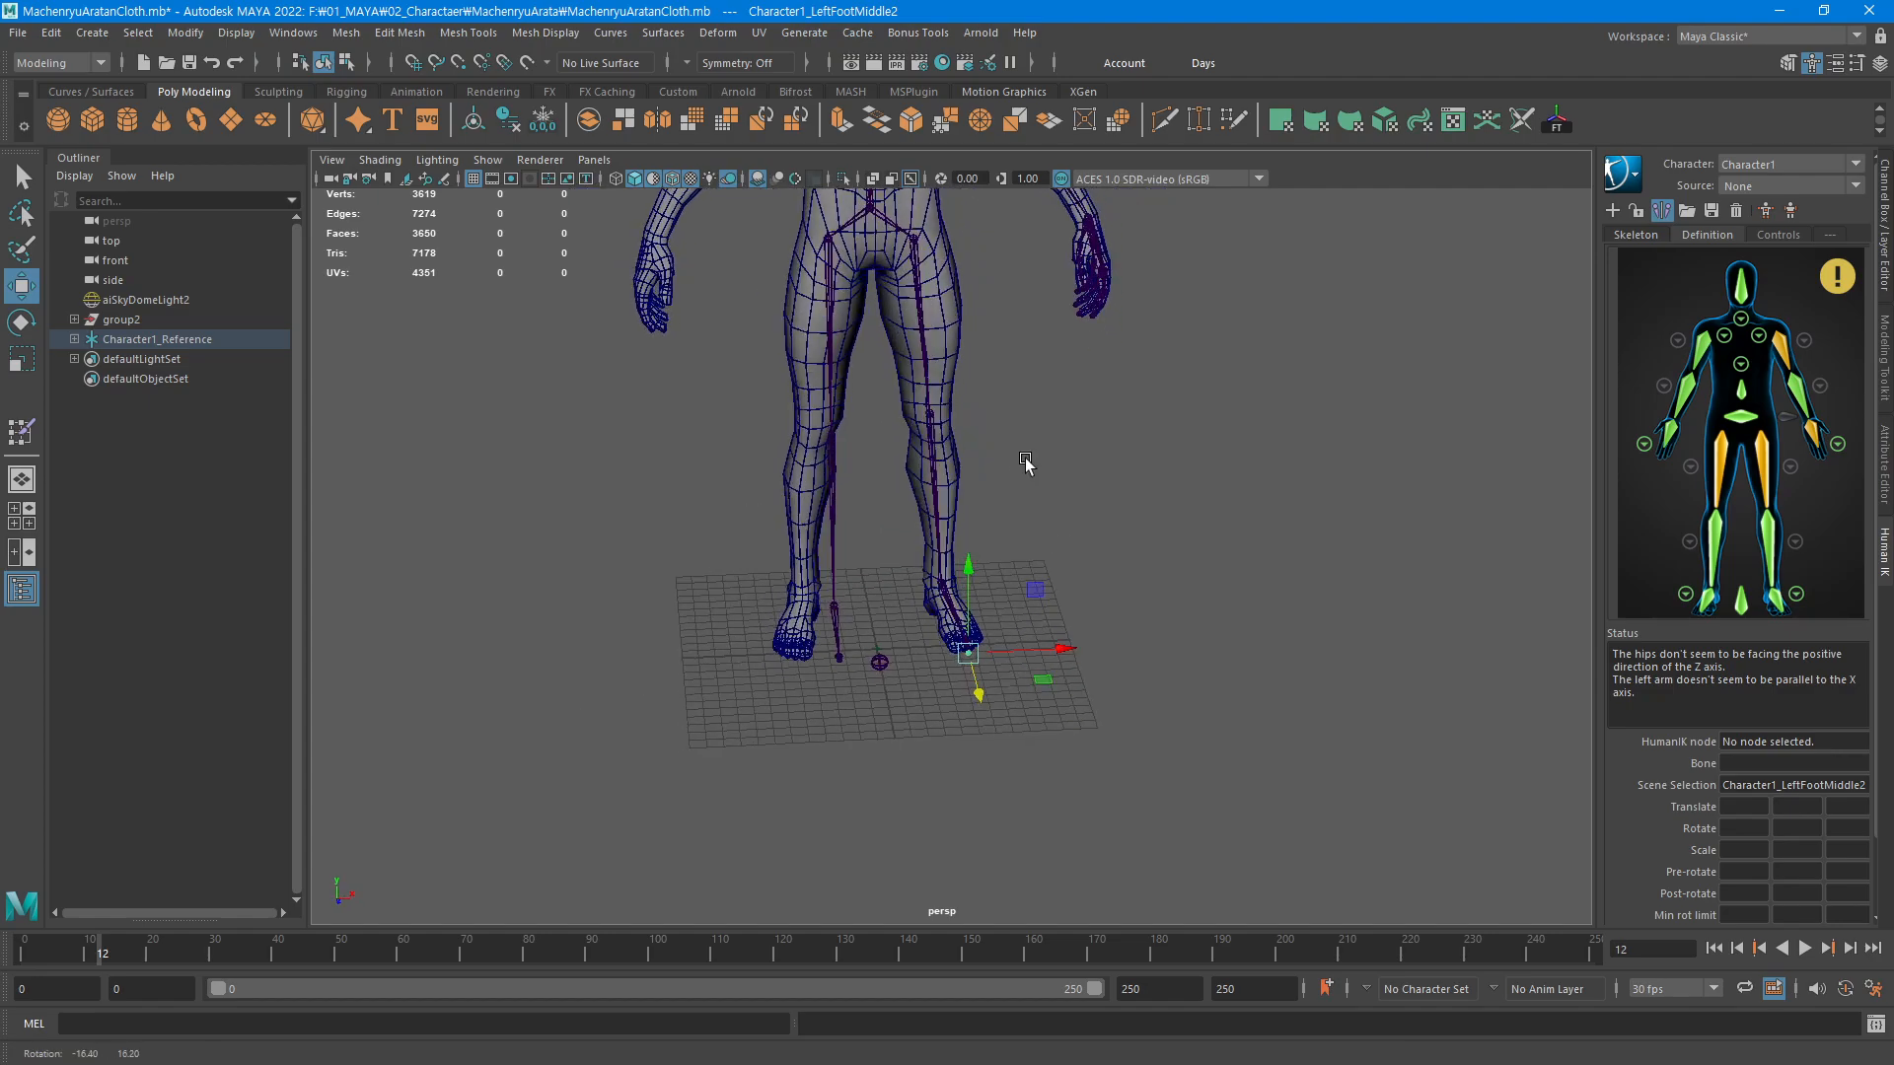
{"action": "middle_click_drag", "start_coordinate": [1085, 385], "coordinate": [1056, 664], "text": "alt"}
{"action": "scroll", "coordinate": [1056, 664], "scroll_direction": "down", "scroll_amount": 2}
{"action": "left_click_drag", "start_coordinate": [1056, 664], "coordinate": [1078, 457], "text": "alt"}
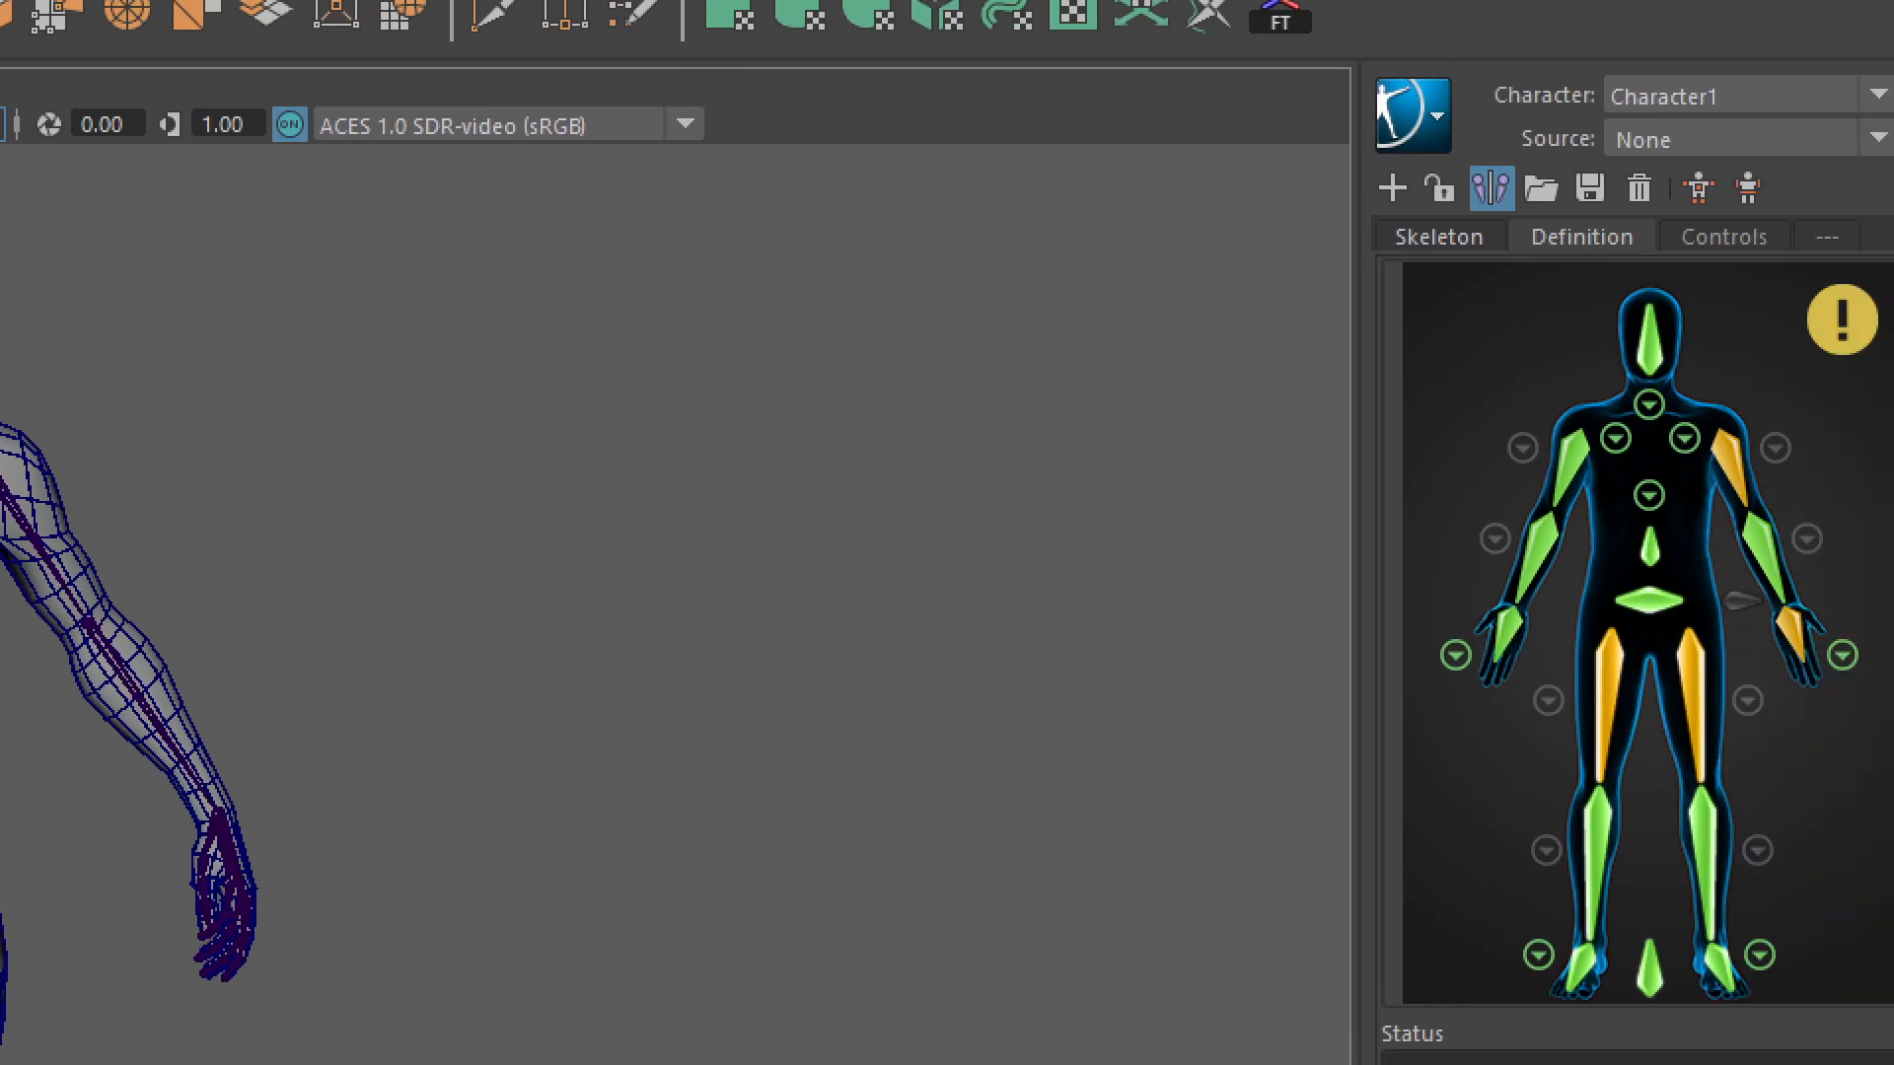
{"action": "mouse_move", "coordinate": [1480, 266]}
{"action": "left_mouse_down"}
{"action": "mouse_move", "coordinate": [1367, 246]}
{"action": "mouse_move", "coordinate": [1470, 286]}
{"action": "left_mouse_up"}
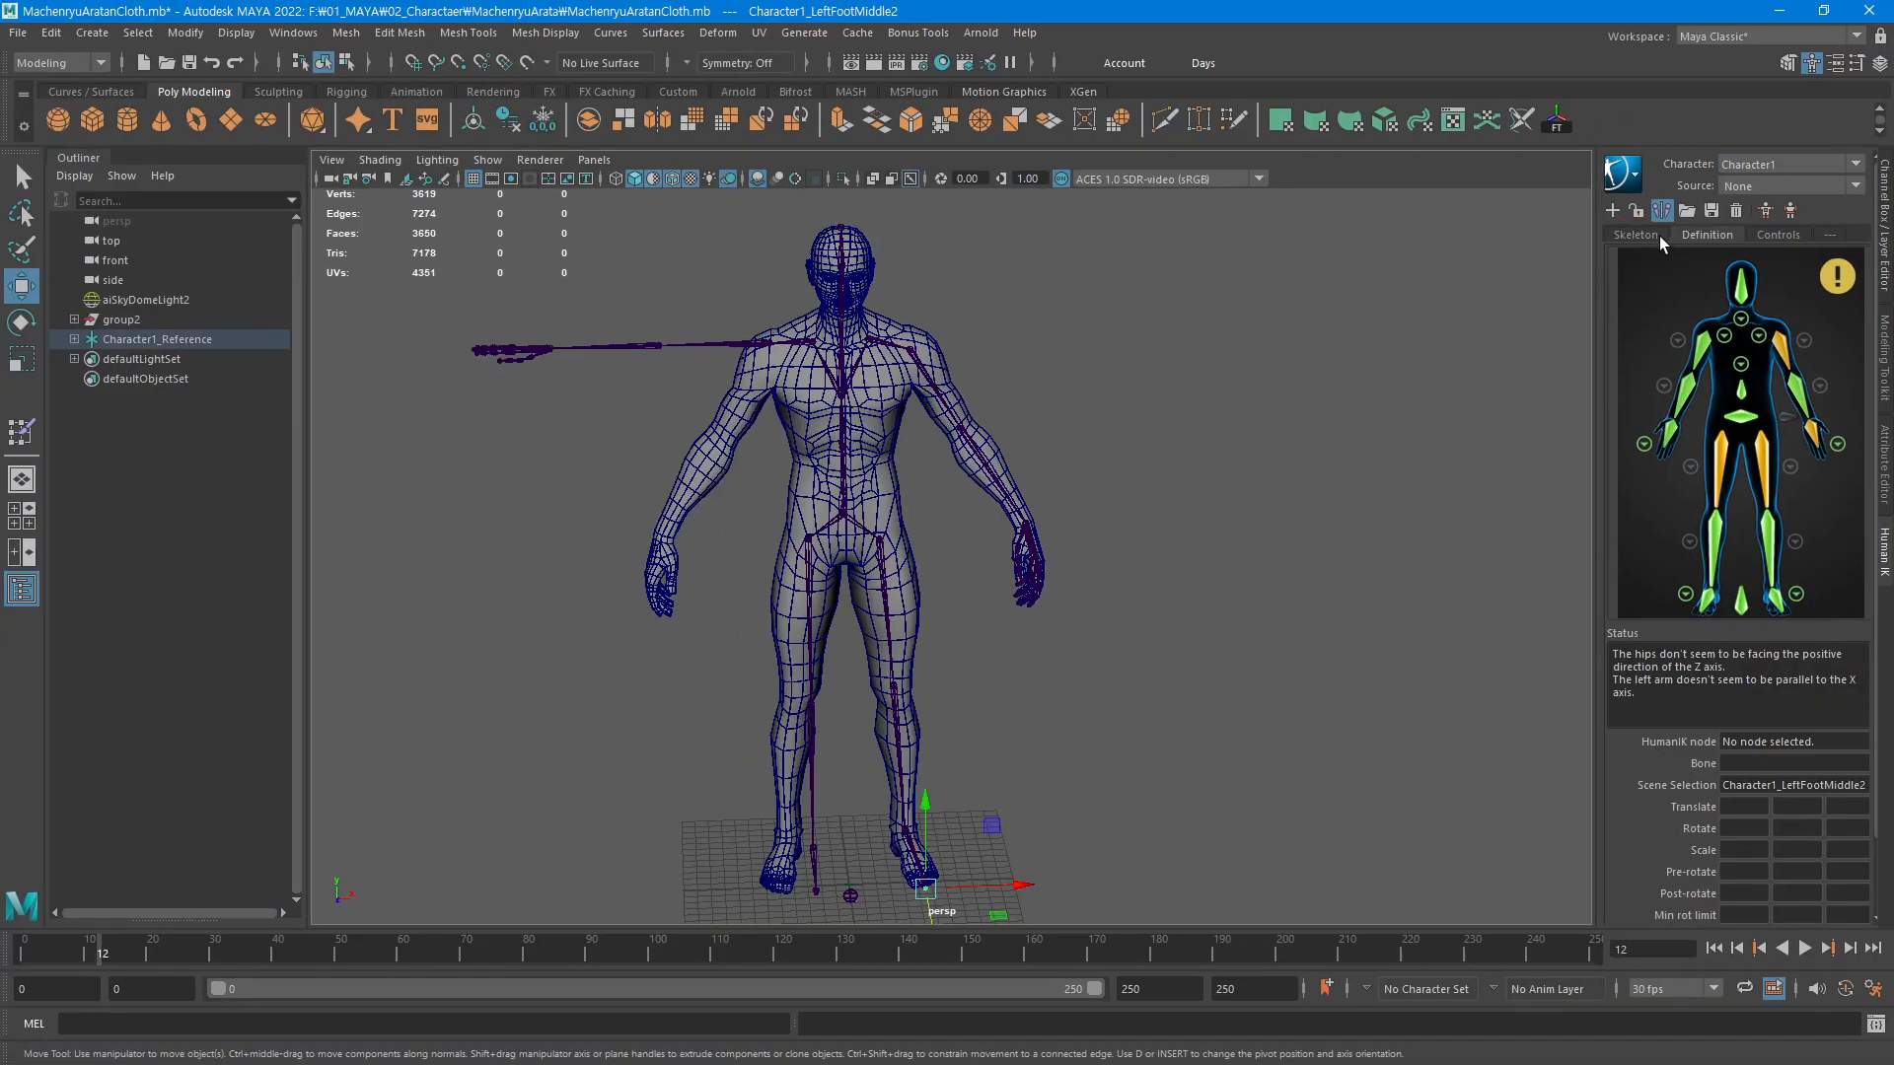
{"action": "left_click", "coordinate": [1432, 238]}
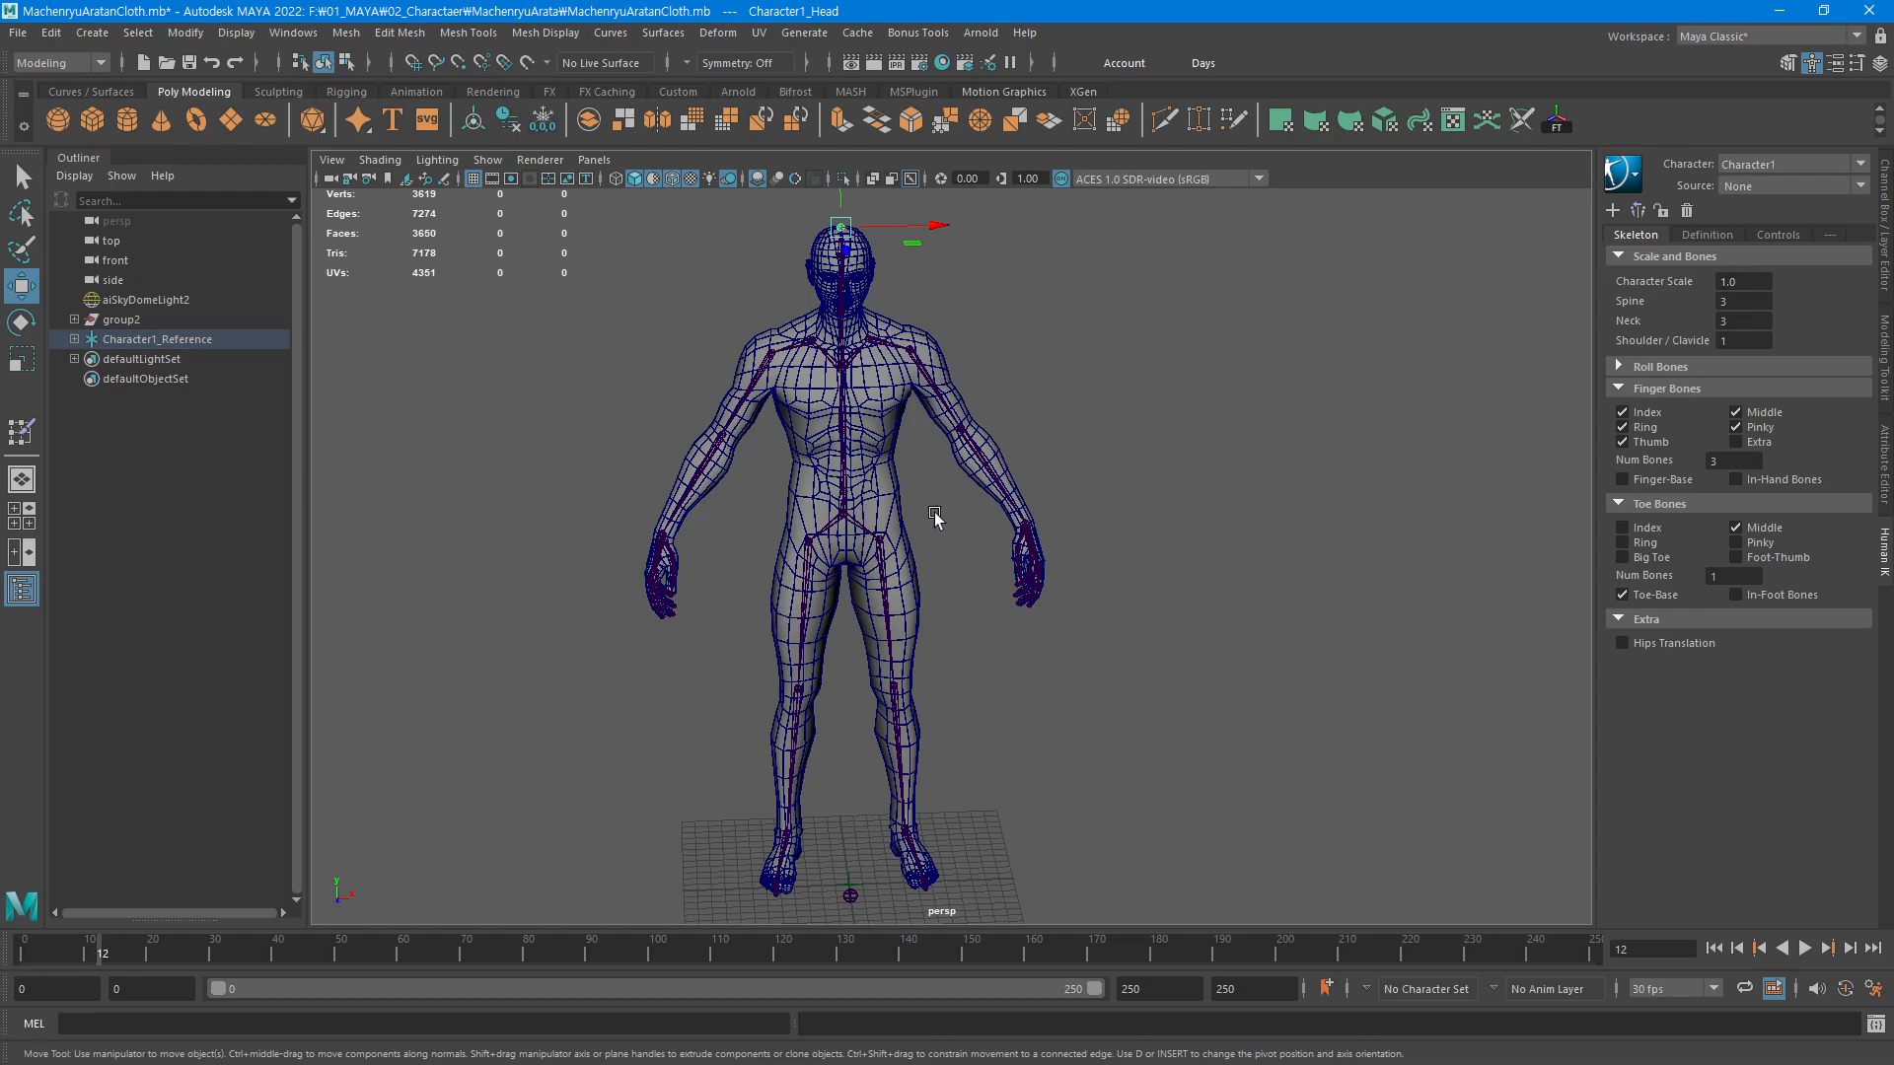
Expand the Character1_Reference and Character1_Hips nodes to show the leg and spine joints beneath them
{"action": "left_click_drag", "start_coordinate": [935, 517], "coordinate": [1064, 474], "text": "alt"}
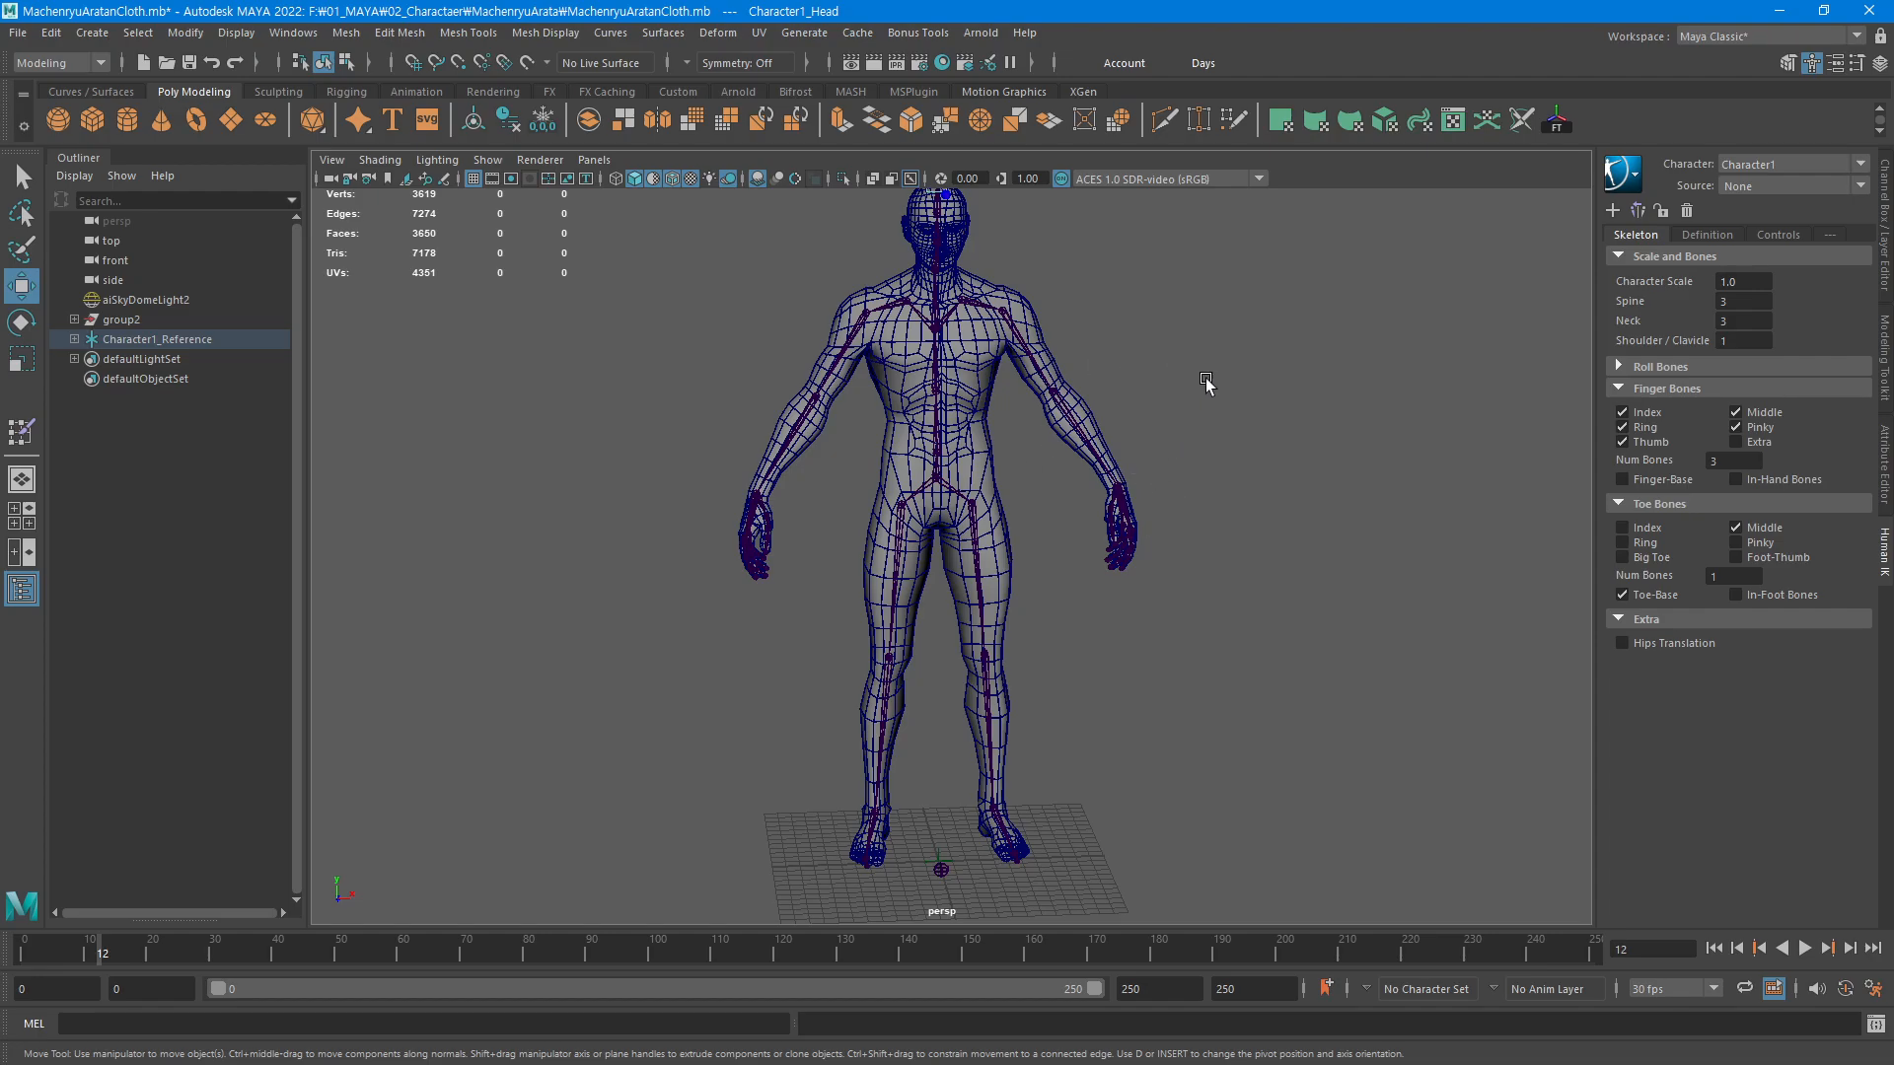
{"action": "middle_click_drag", "start_coordinate": [1095, 450], "coordinate": [1120, 491], "text": "alt"}
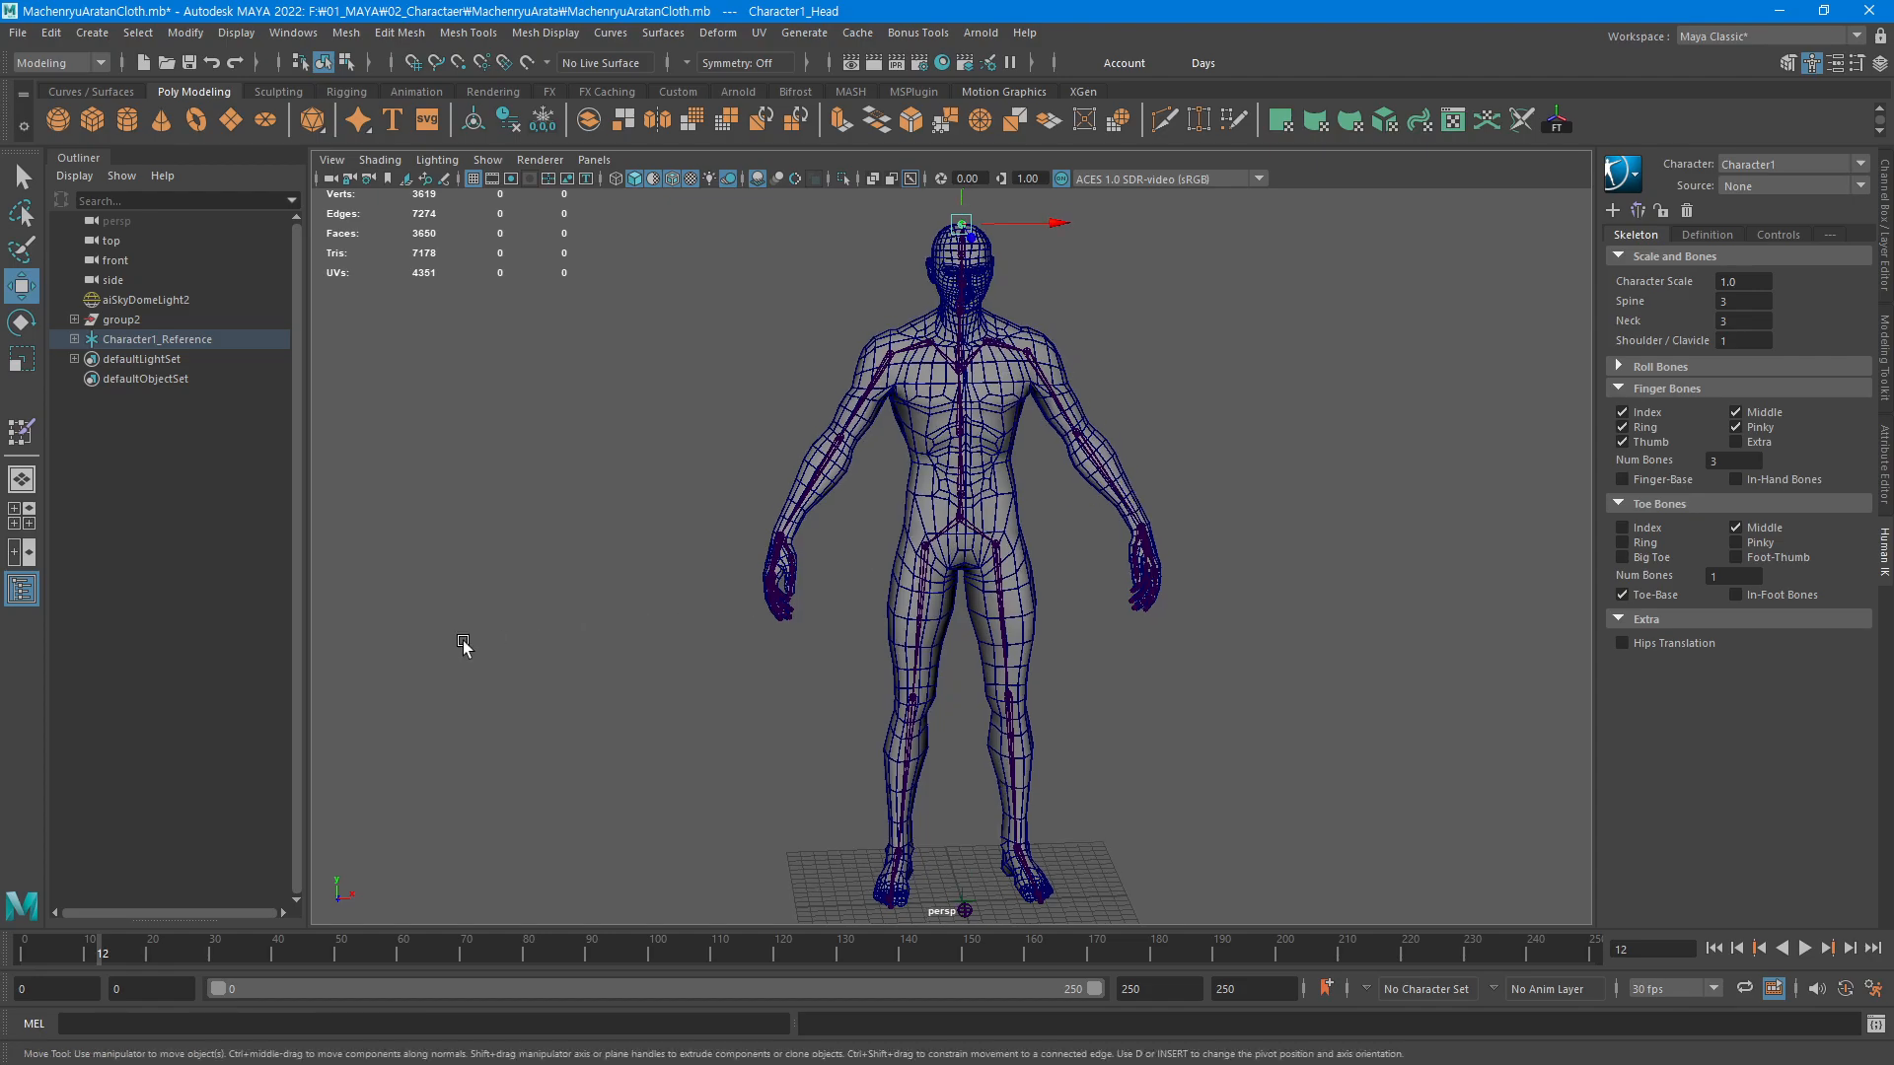
{"action": "left_click", "coordinate": [75, 339]}
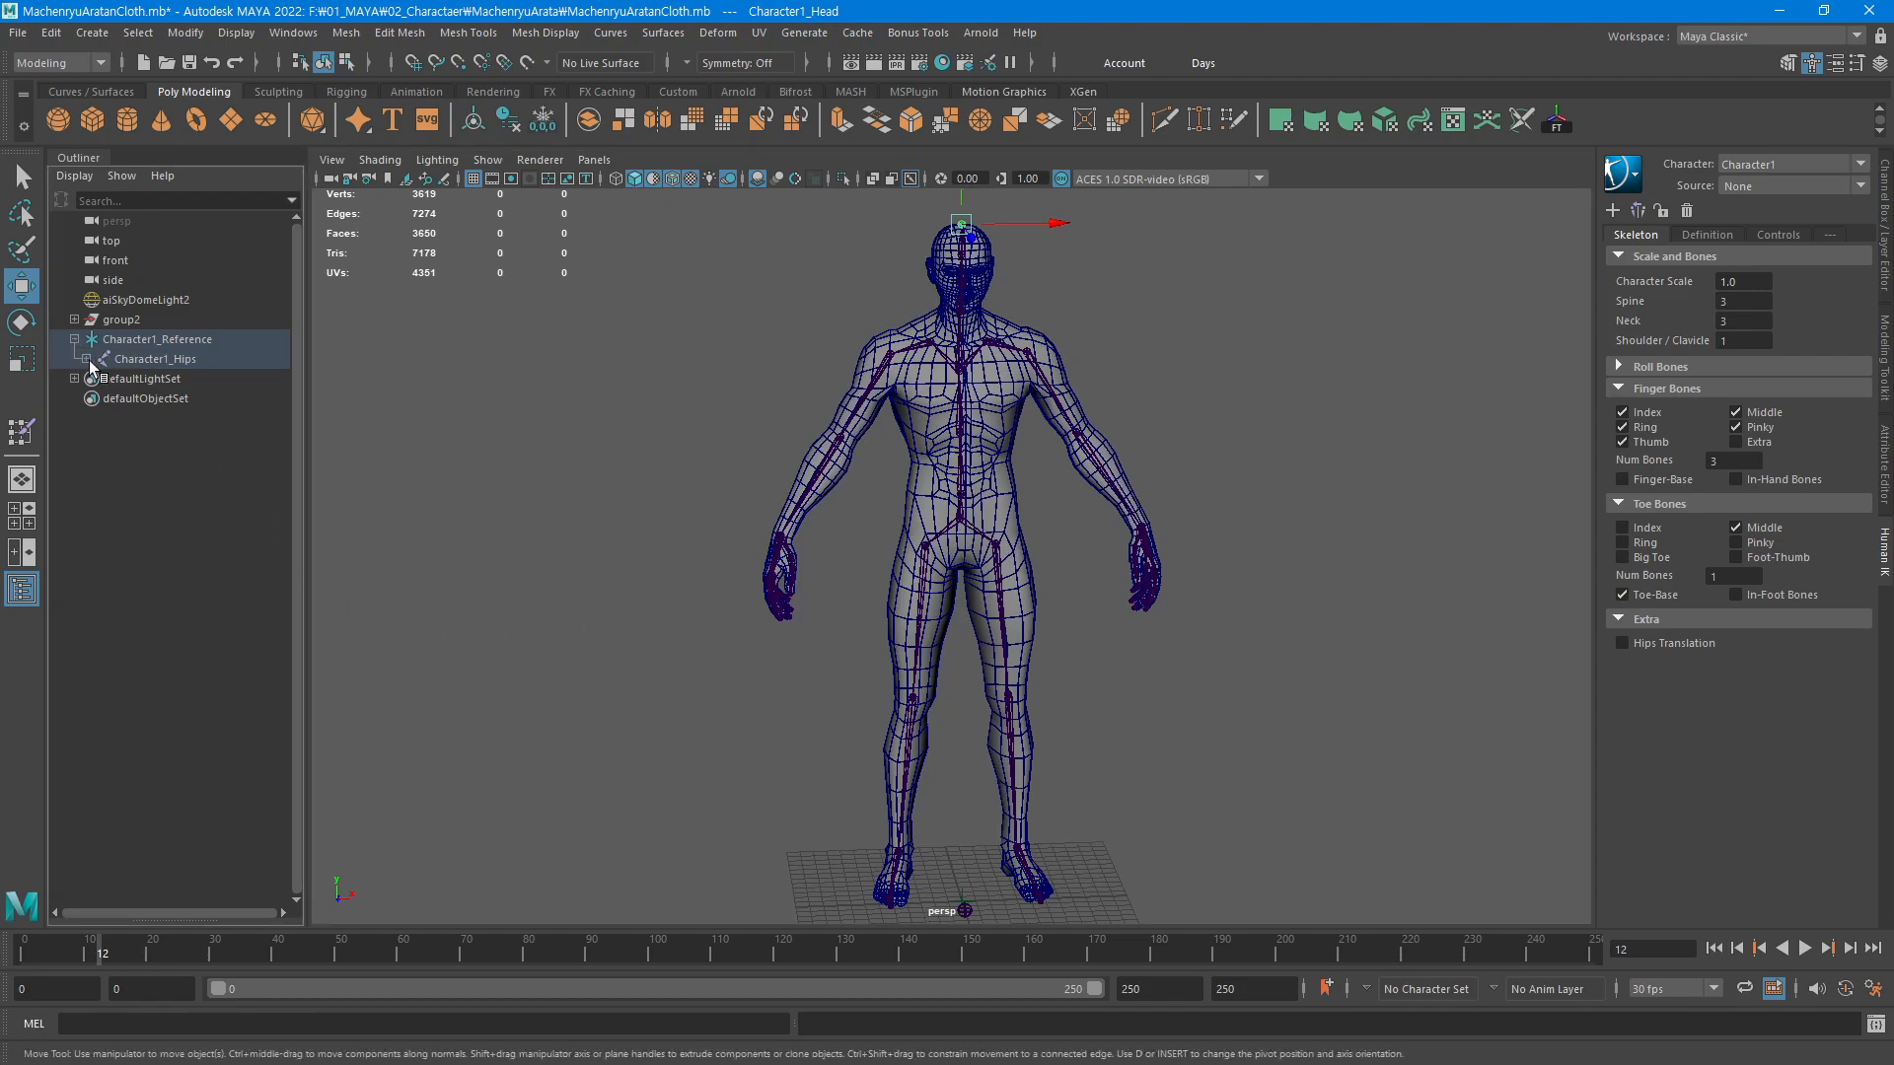
{"action": "left_click", "coordinate": [86, 358]}
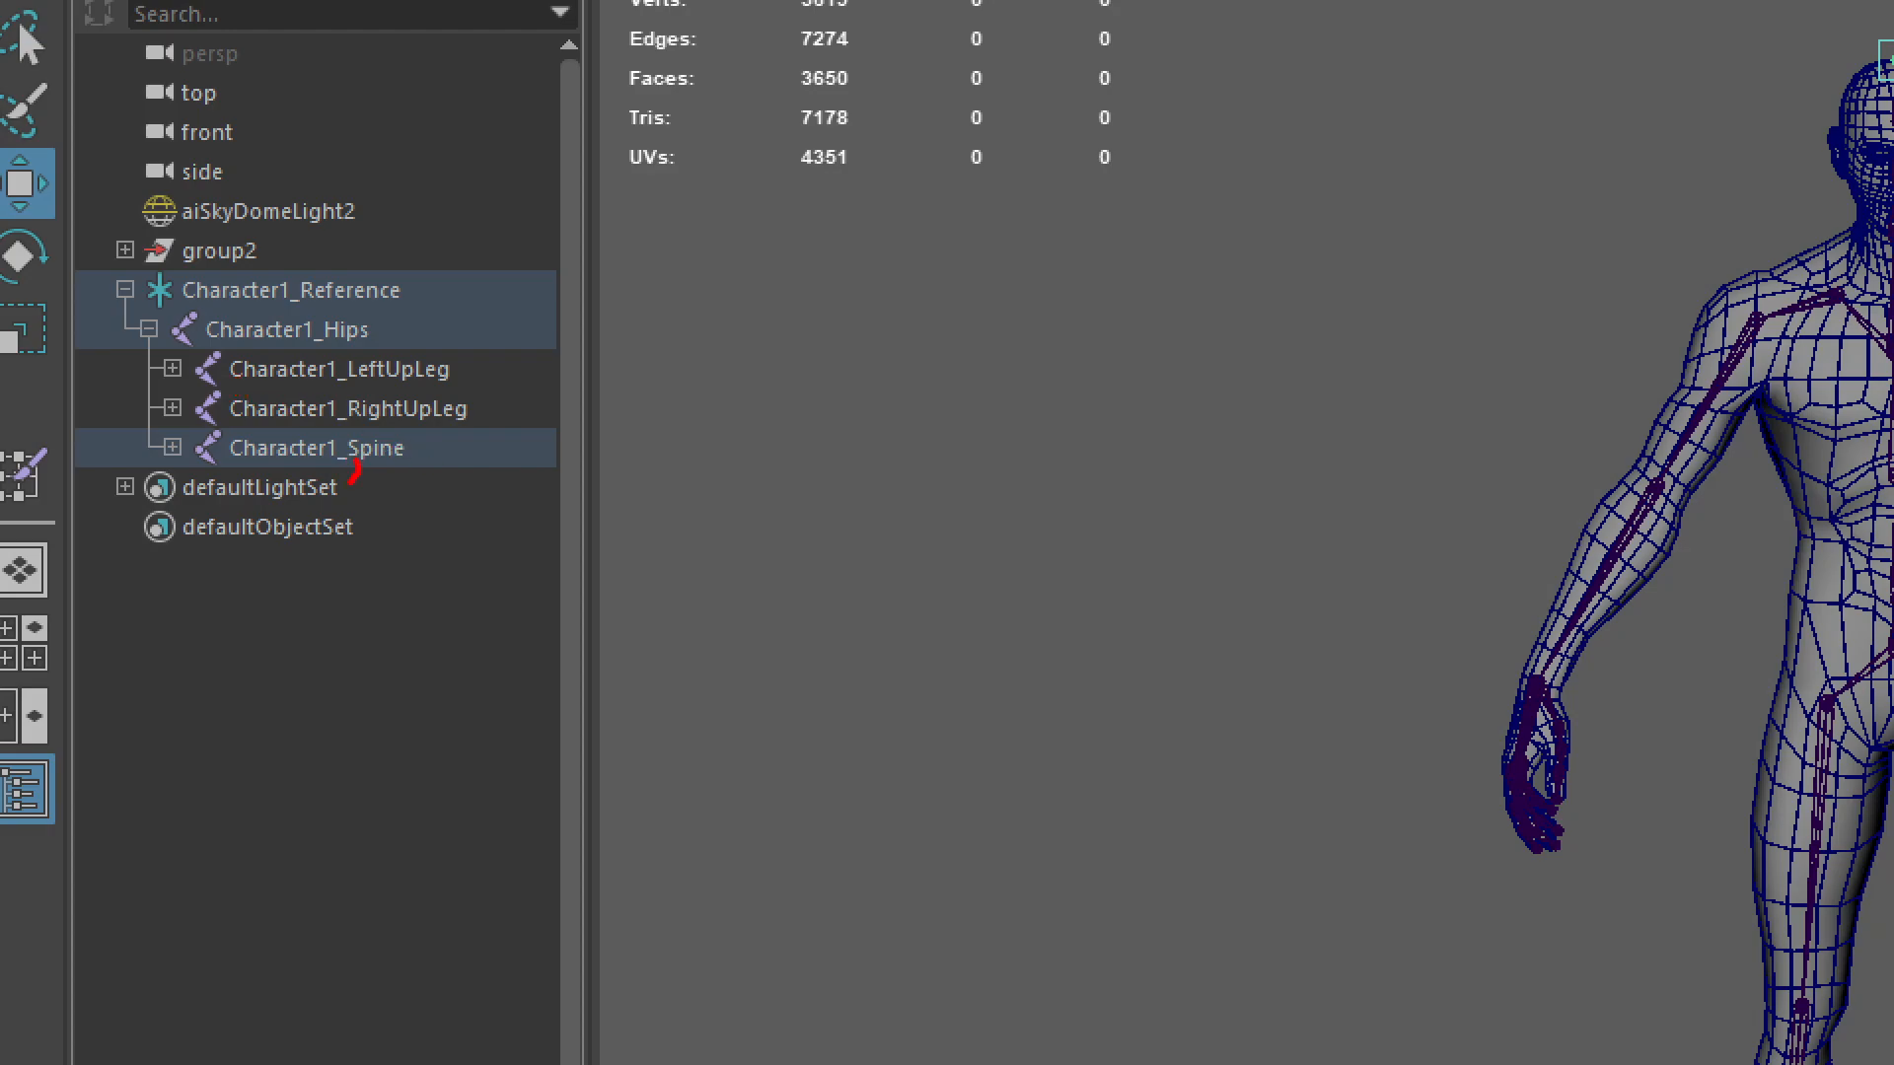
{"action": "mouse_move", "coordinate": [351, 484]}
{"action": "left_mouse_down"}
{"action": "mouse_move", "coordinate": [160, 350]}
{"action": "mouse_move", "coordinate": [351, 331]}
{"action": "left_mouse_up"}
{"action": "mouse_move", "coordinate": [518, 181]}
{"action": "left_mouse_down"}
{"action": "mouse_move", "coordinate": [571, 177]}
{"action": "mouse_move", "coordinate": [631, 258]}
{"action": "left_mouse_up"}
{"action": "left_click_drag", "start_coordinate": [659, 234], "coordinate": [674, 229]}
{"action": "mouse_move", "coordinate": [695, 192]}
{"action": "left_mouse_down"}
{"action": "mouse_move", "coordinate": [730, 218]}
{"action": "mouse_move", "coordinate": [760, 185]}
{"action": "left_mouse_up"}
{"action": "left_click_drag", "start_coordinate": [807, 148], "coordinate": [803, 176]}
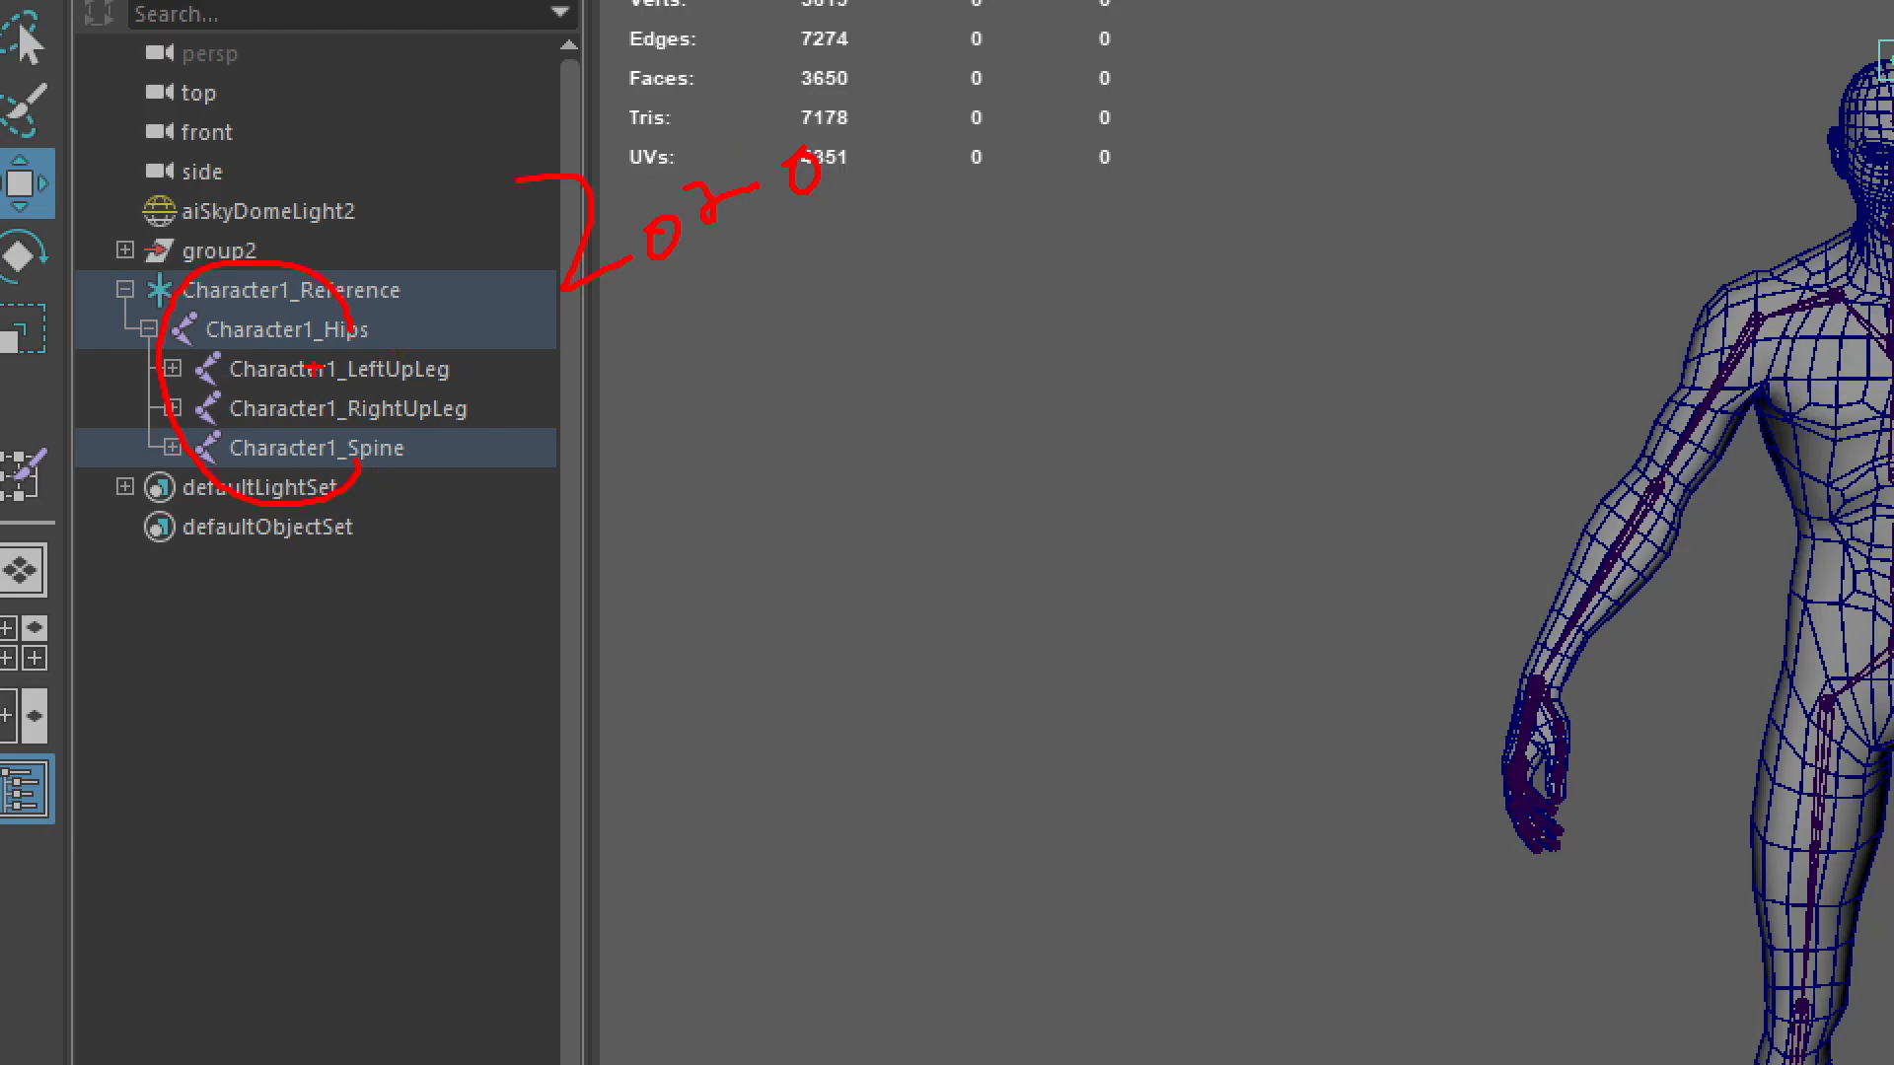
{"action": "key", "text": "Escape"}
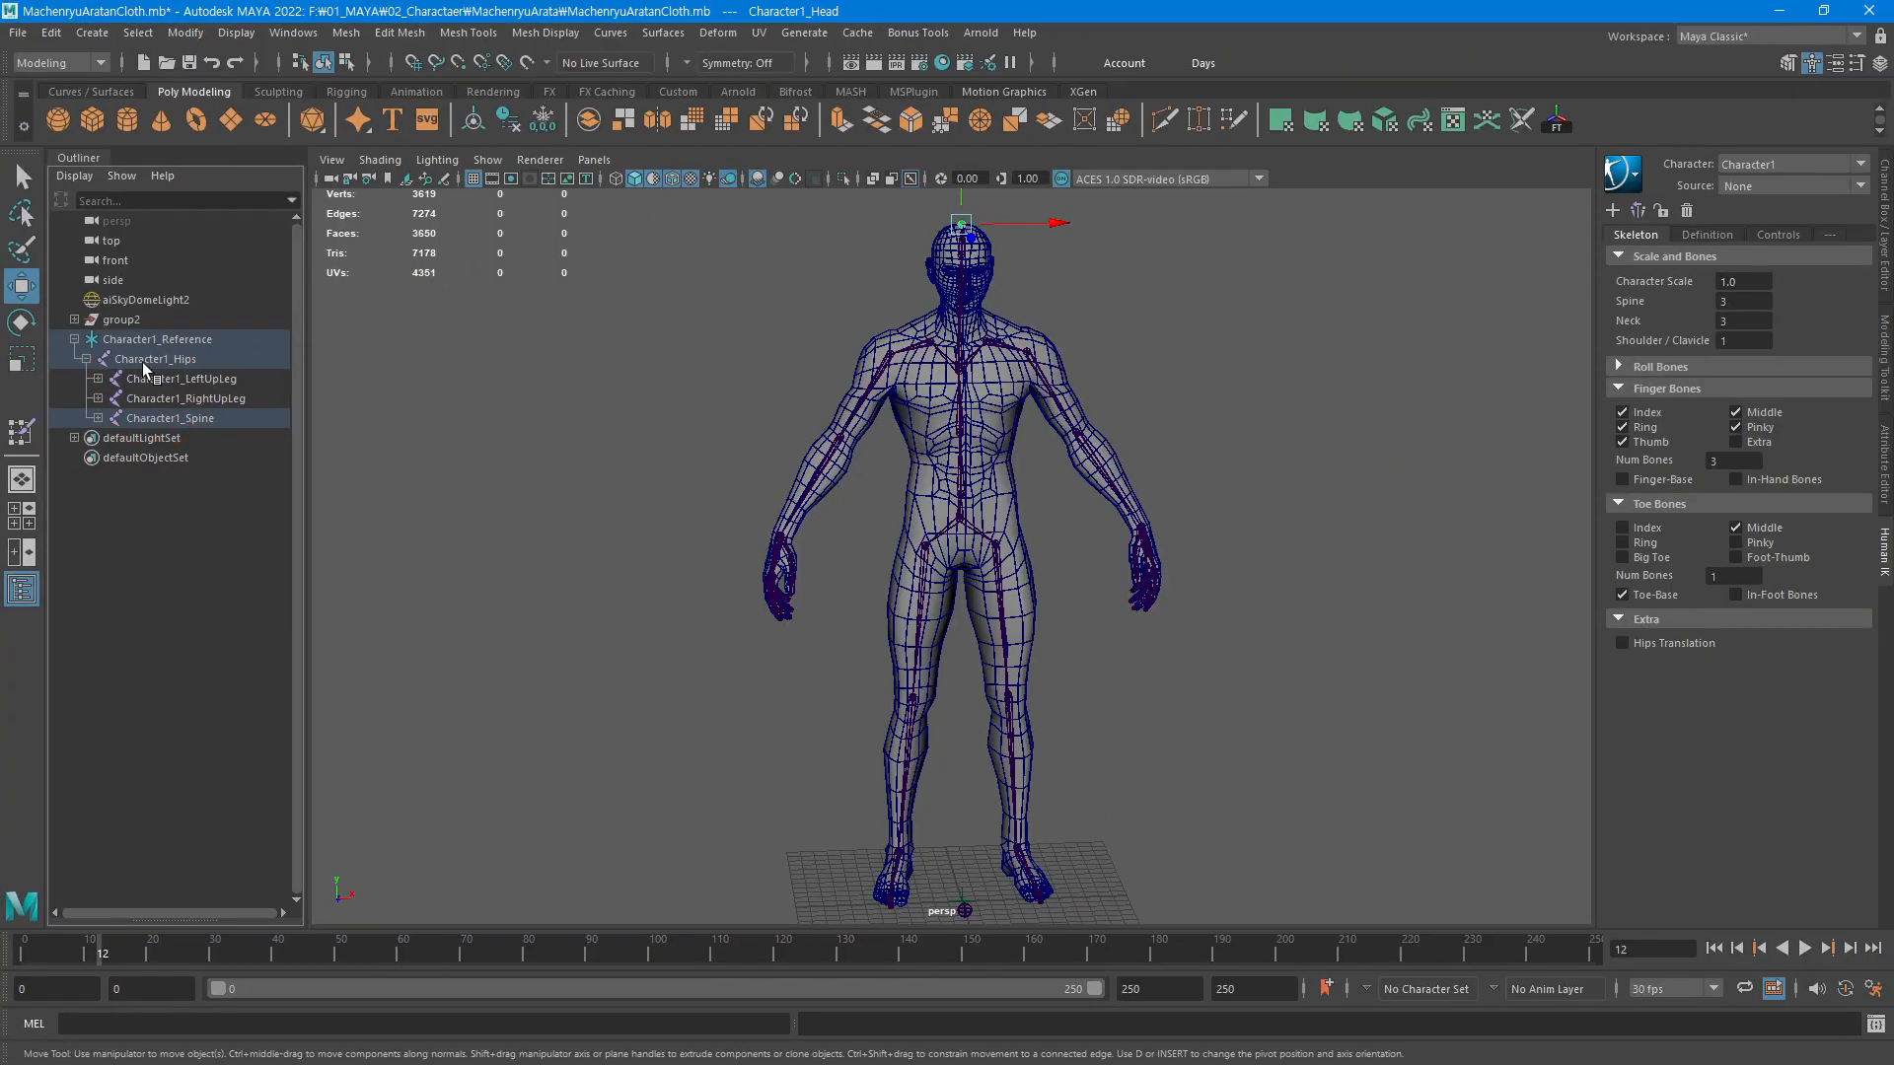
Select Character1_Reference and use Search and Replace Names to replace "Character1" with "Zoro" throughout its hierarchy
{"action": "left_click", "coordinate": [141, 345]}
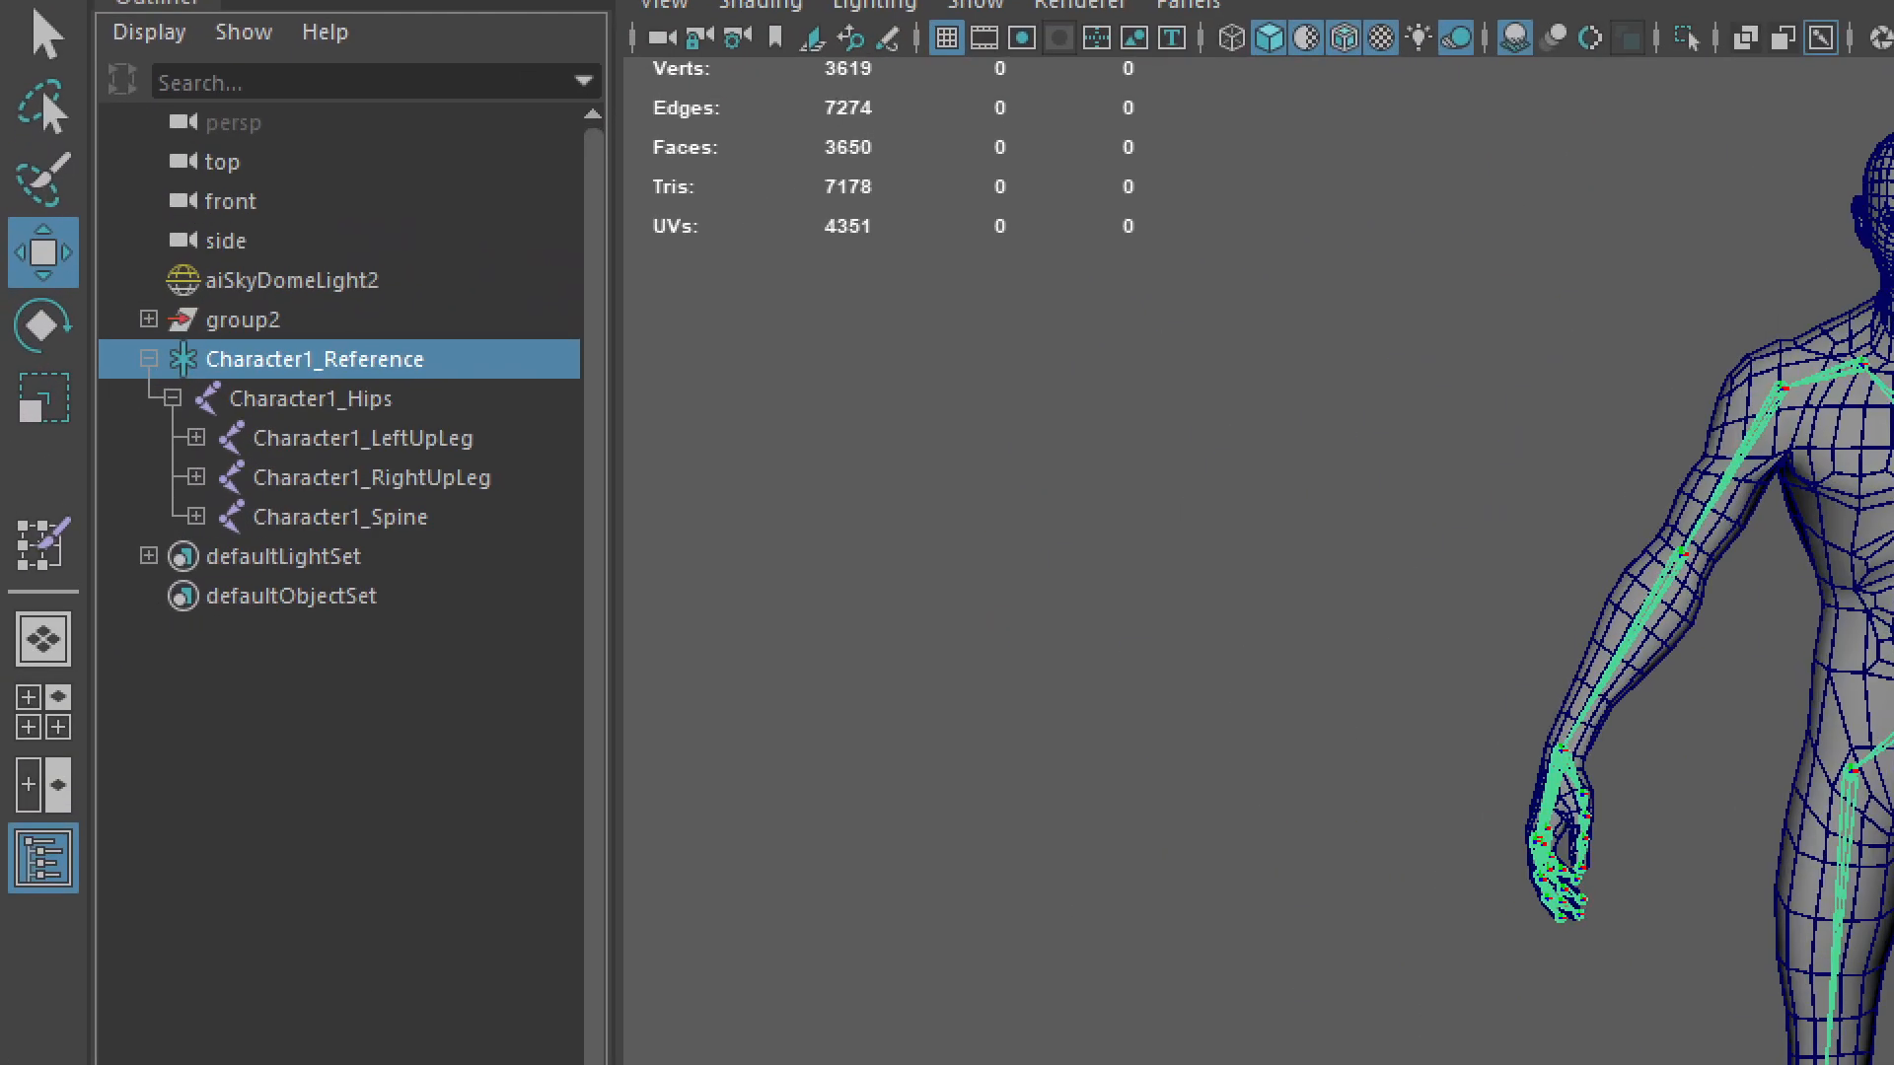
{"action": "mouse_move", "coordinate": [197, 335]}
{"action": "left_mouse_down", "text": "ctrl"}
{"action": "mouse_move", "coordinate": [406, 358]}
{"action": "mouse_move", "coordinate": [457, 387]}
{"action": "left_mouse_up", "text": "ctrl"}
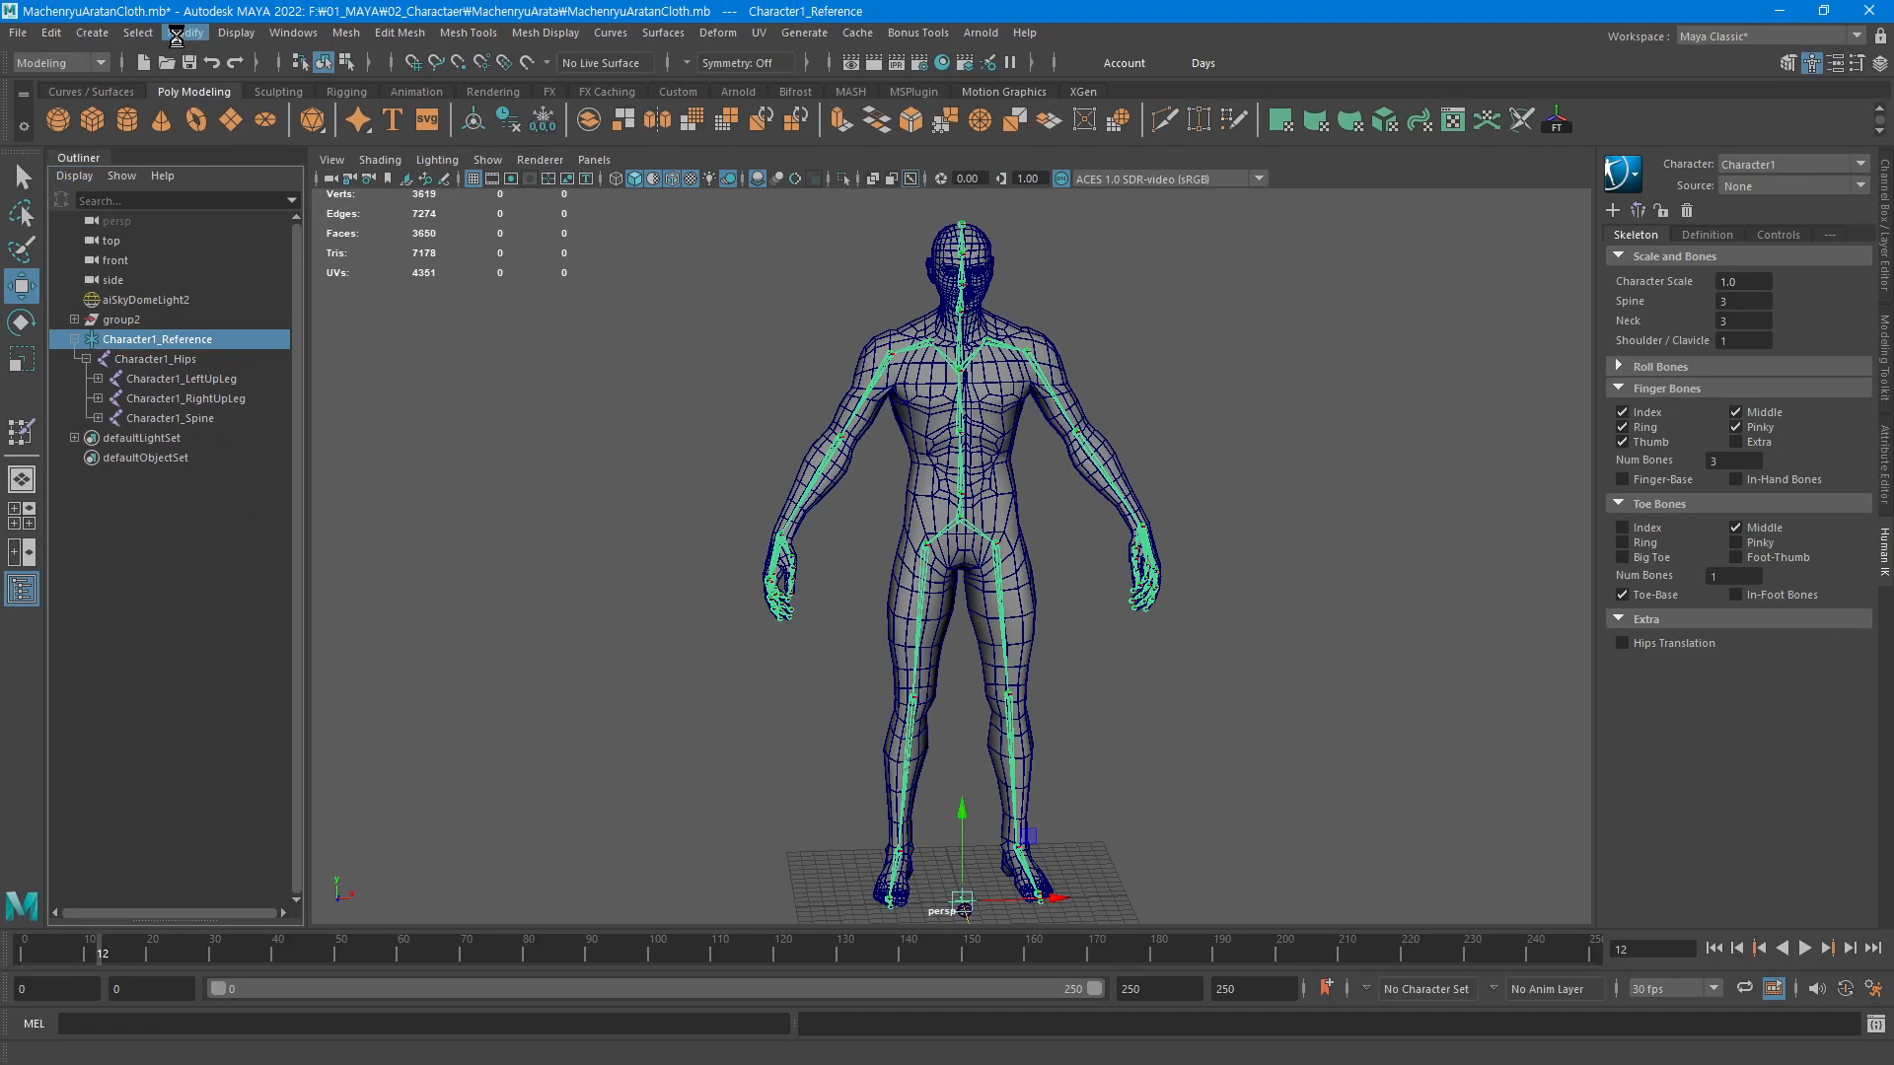
{"action": "left_click", "coordinate": [178, 36]}
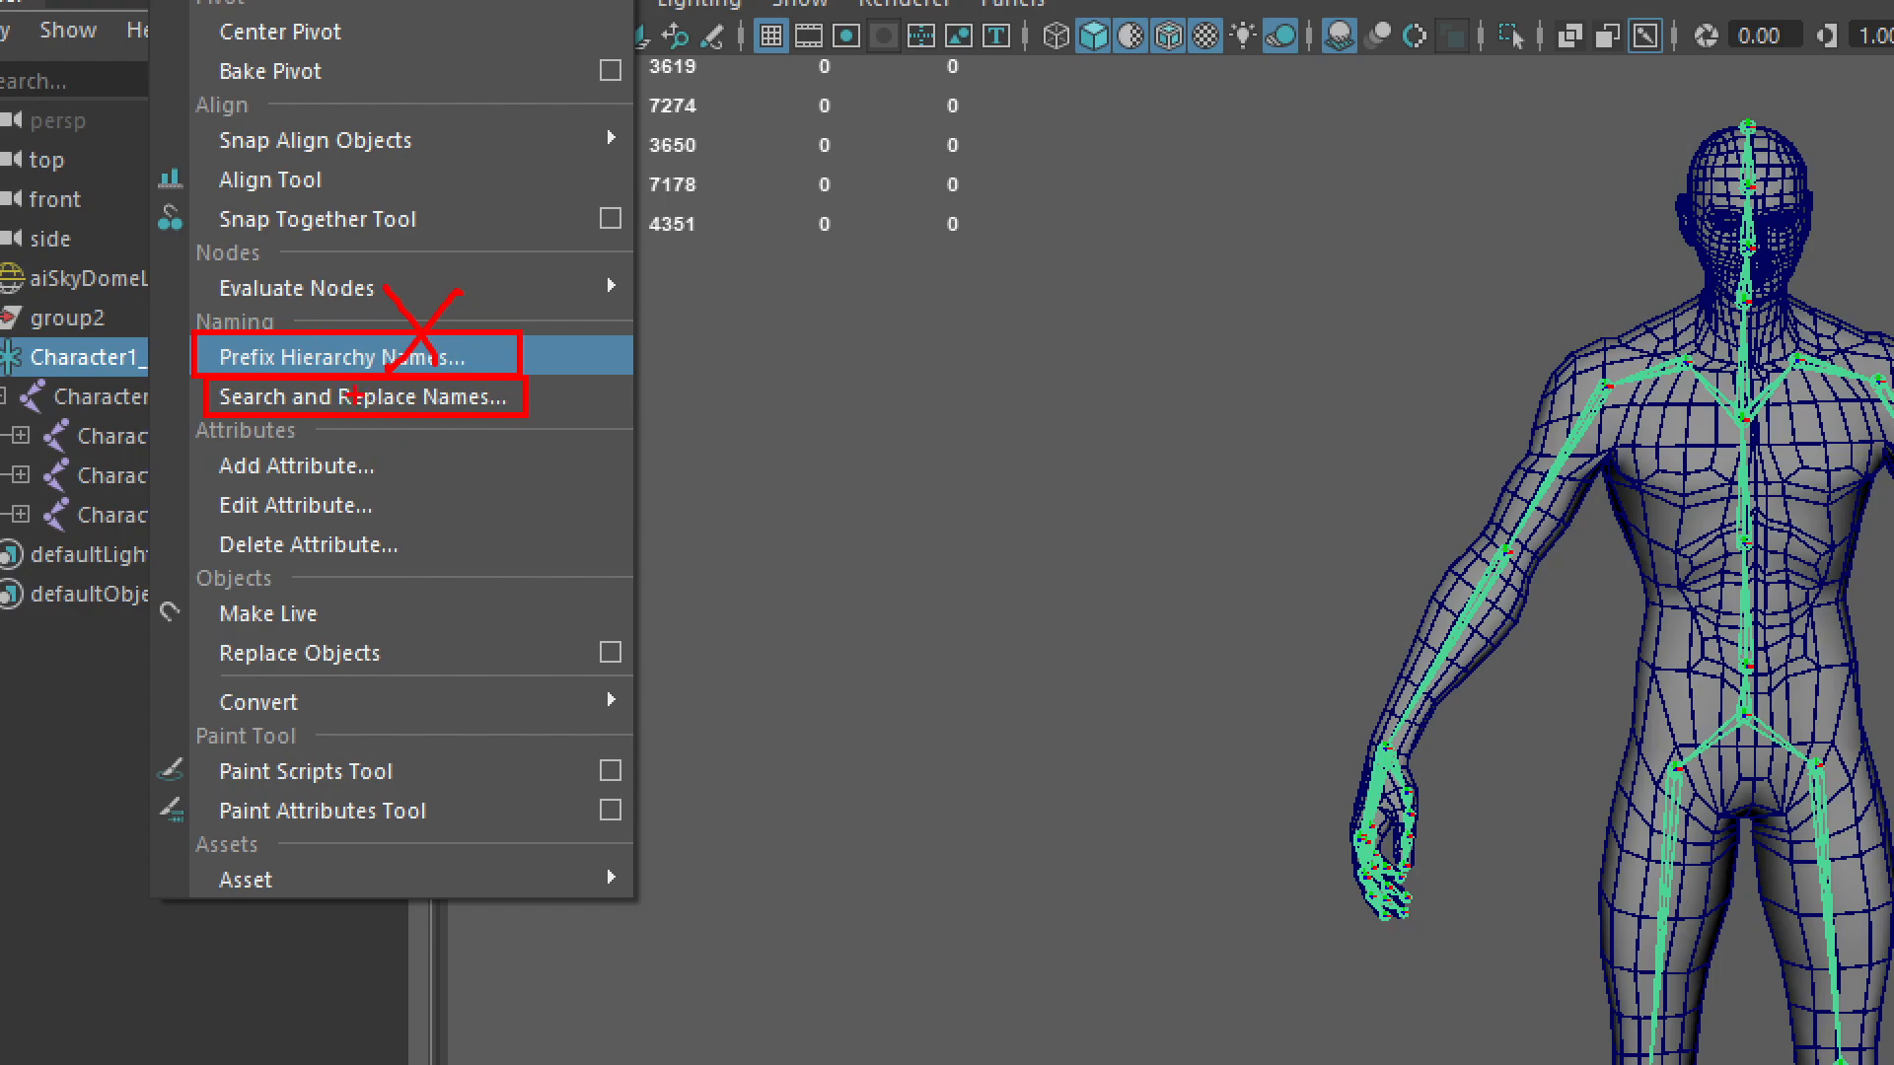
{"action": "key", "text": "Escape"}
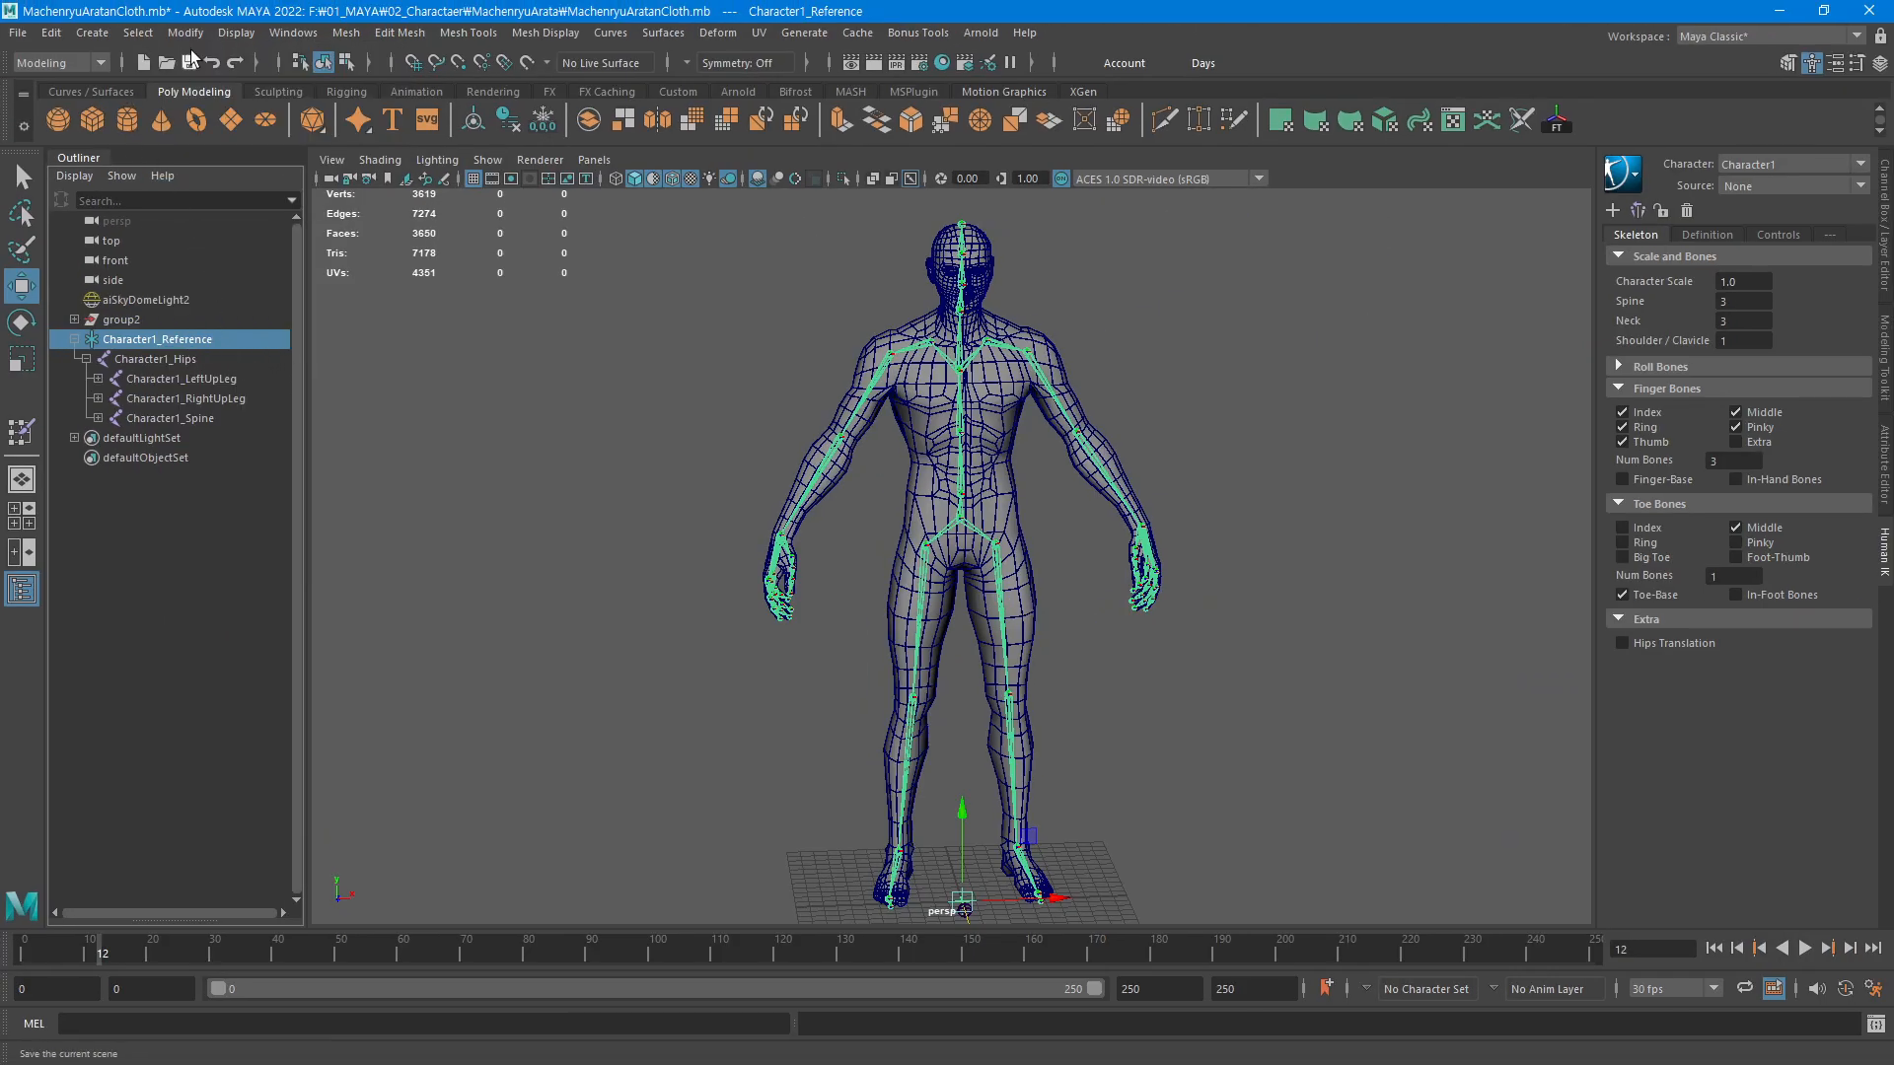
{"action": "left_click", "coordinate": [233, 32]}
{"action": "mouse_move", "coordinate": [328, 323]}
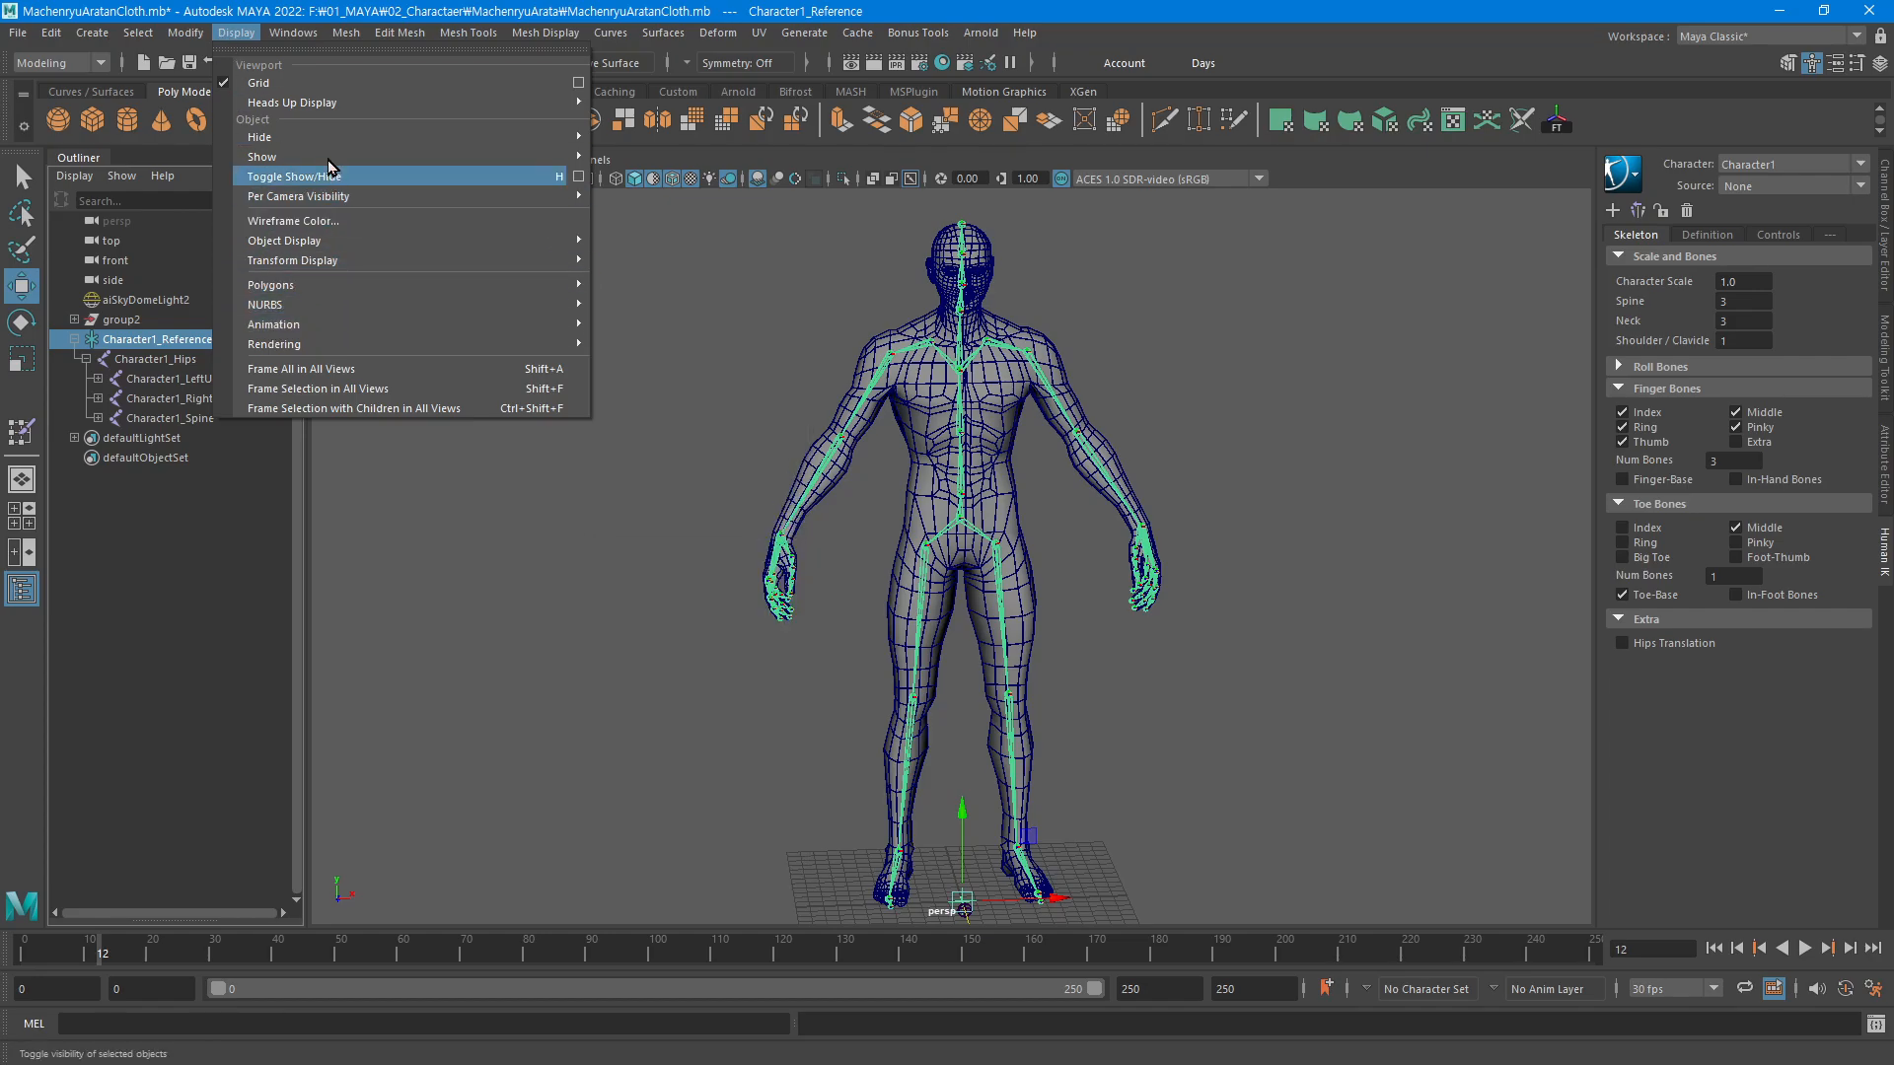
{"action": "mouse_move", "coordinate": [186, 33]}
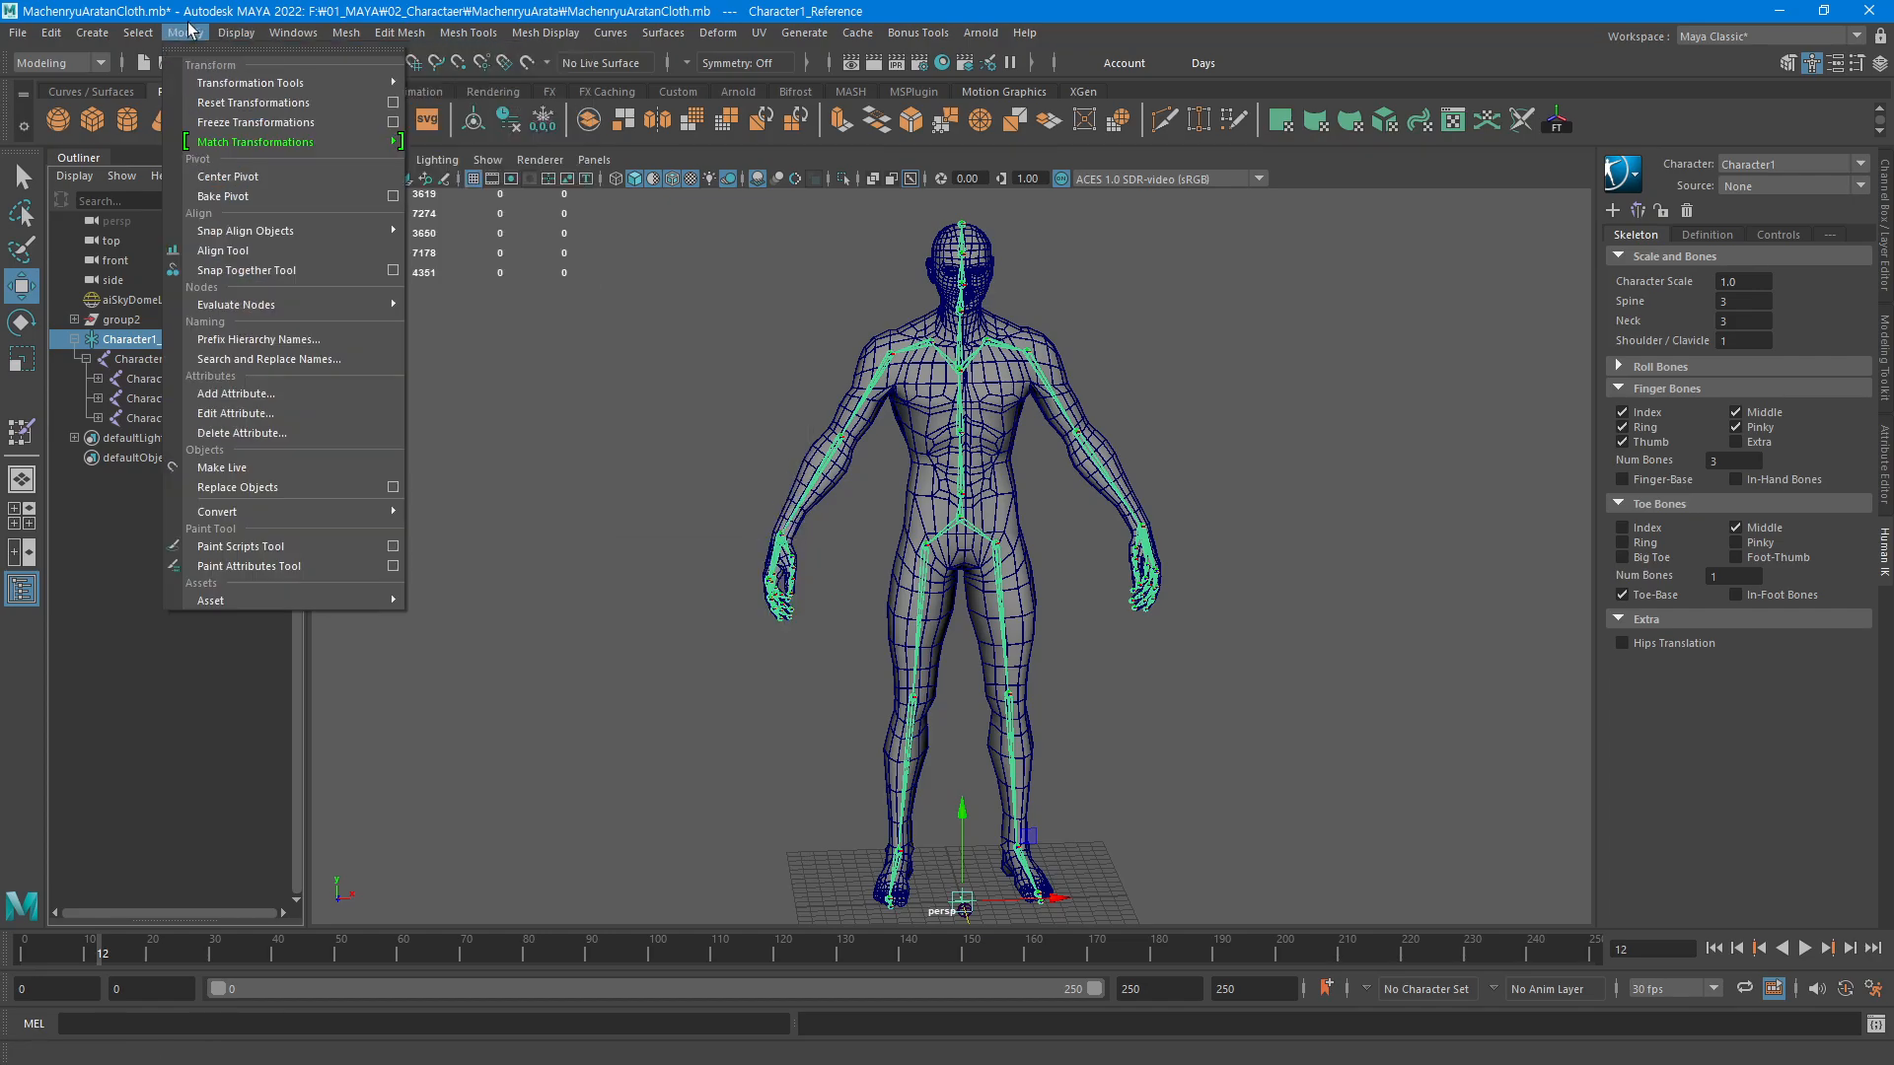
{"action": "left_click", "coordinate": [268, 359]}
{"action": "left_click_drag", "start_coordinate": [801, 387], "coordinate": [523, 367]}
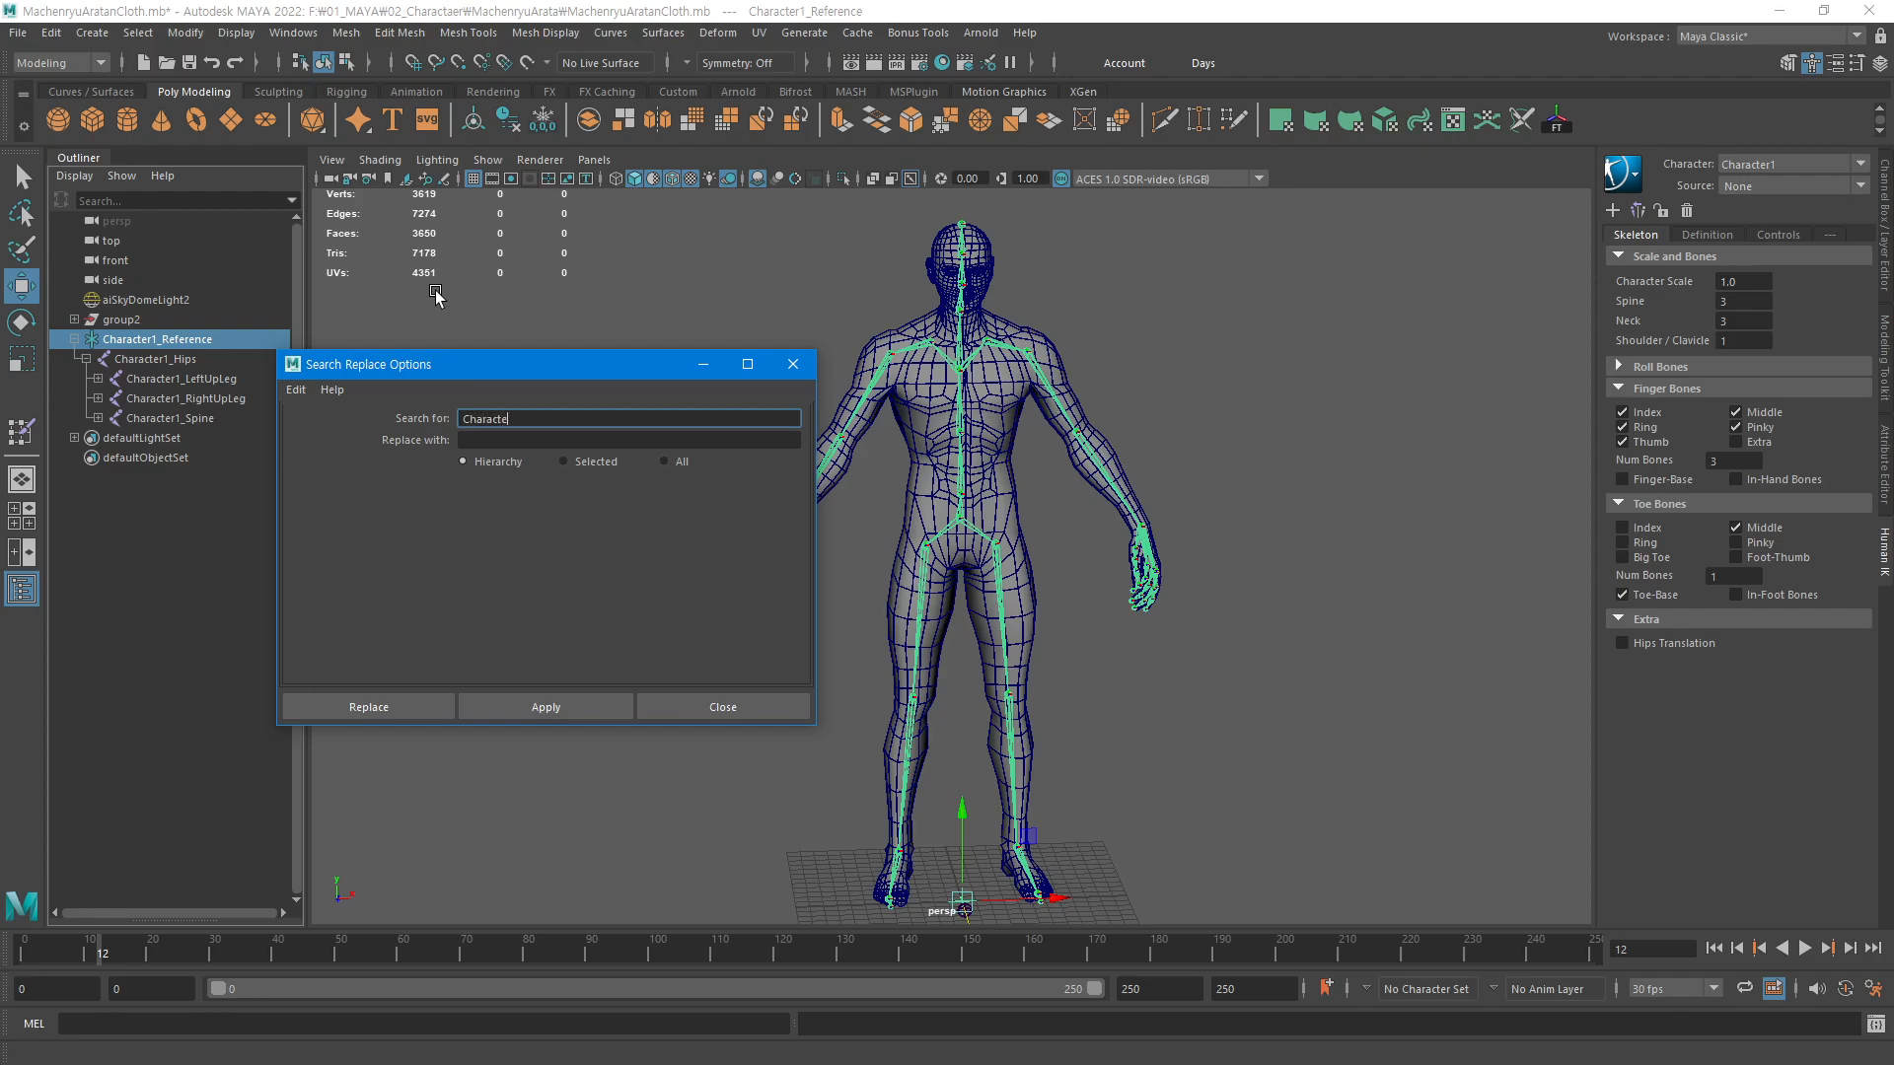
{"action": "key", "text": "Tab"}
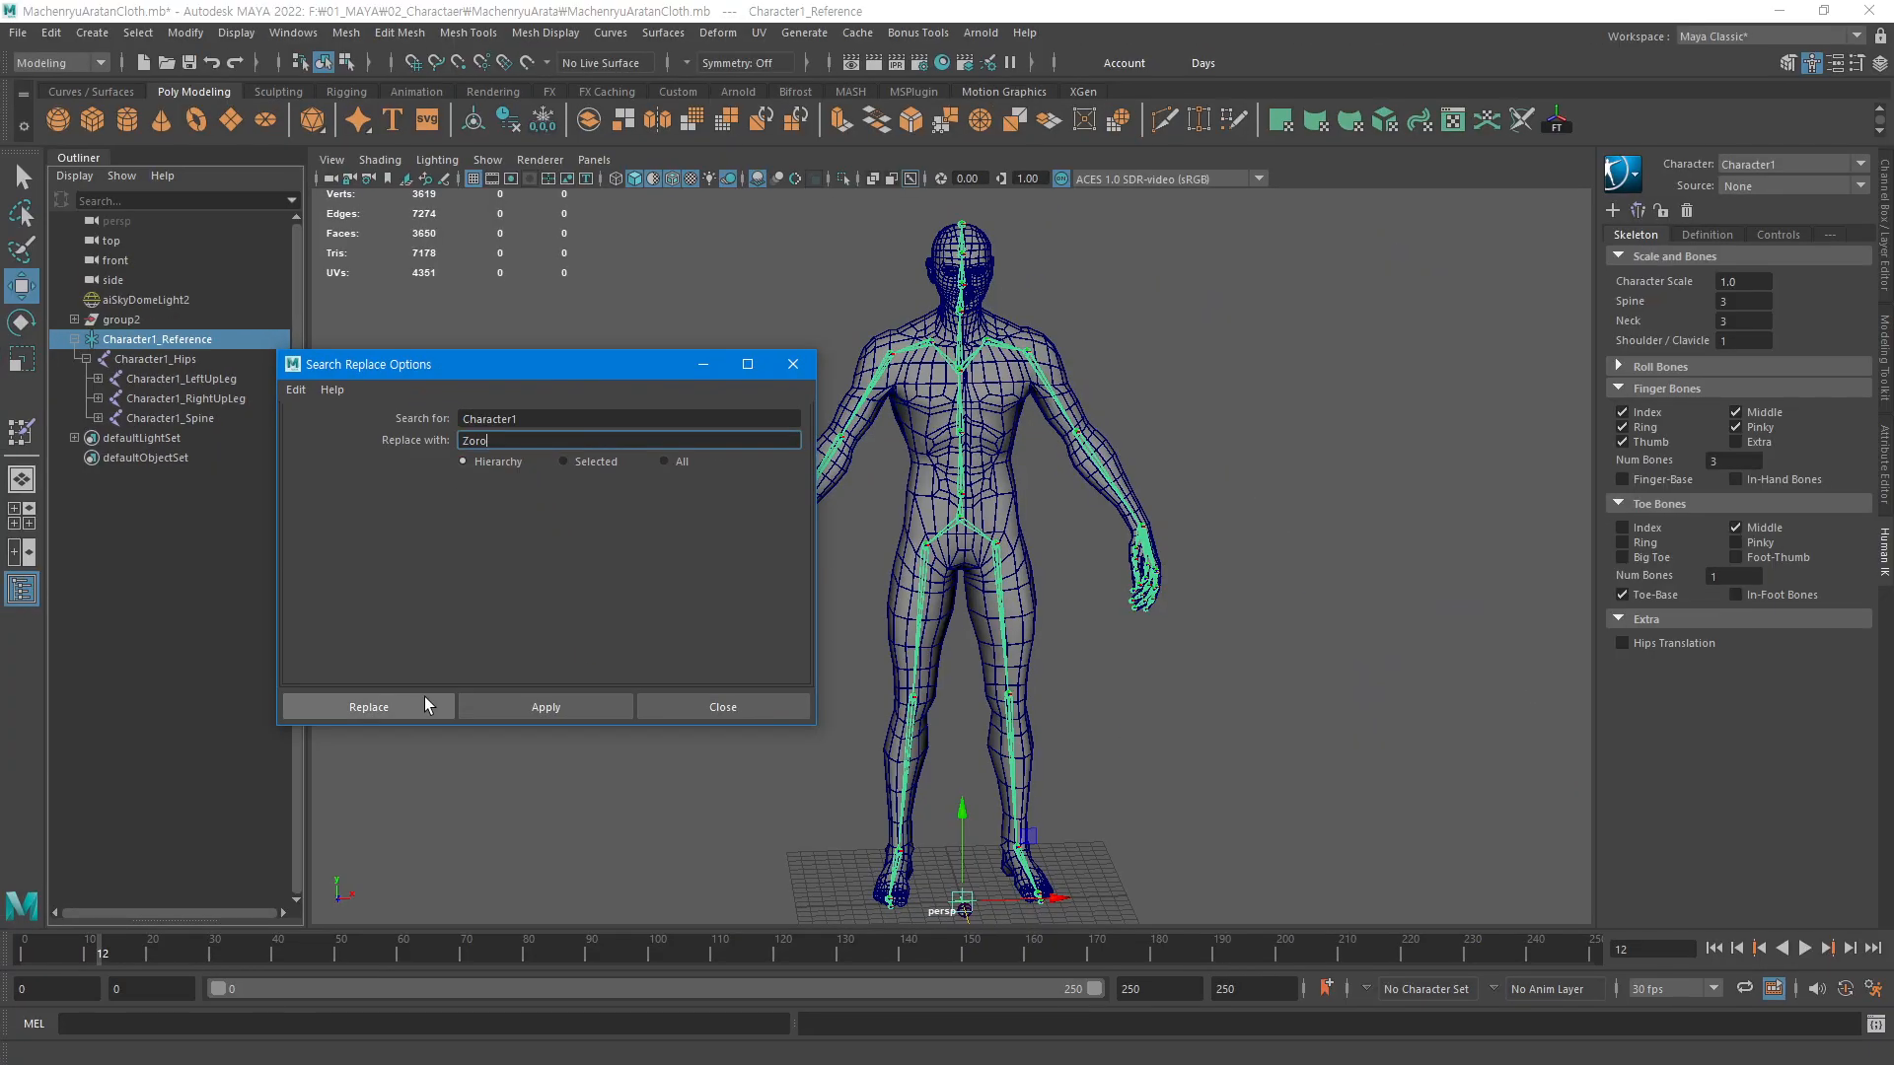
{"action": "left_click", "coordinate": [381, 711]}
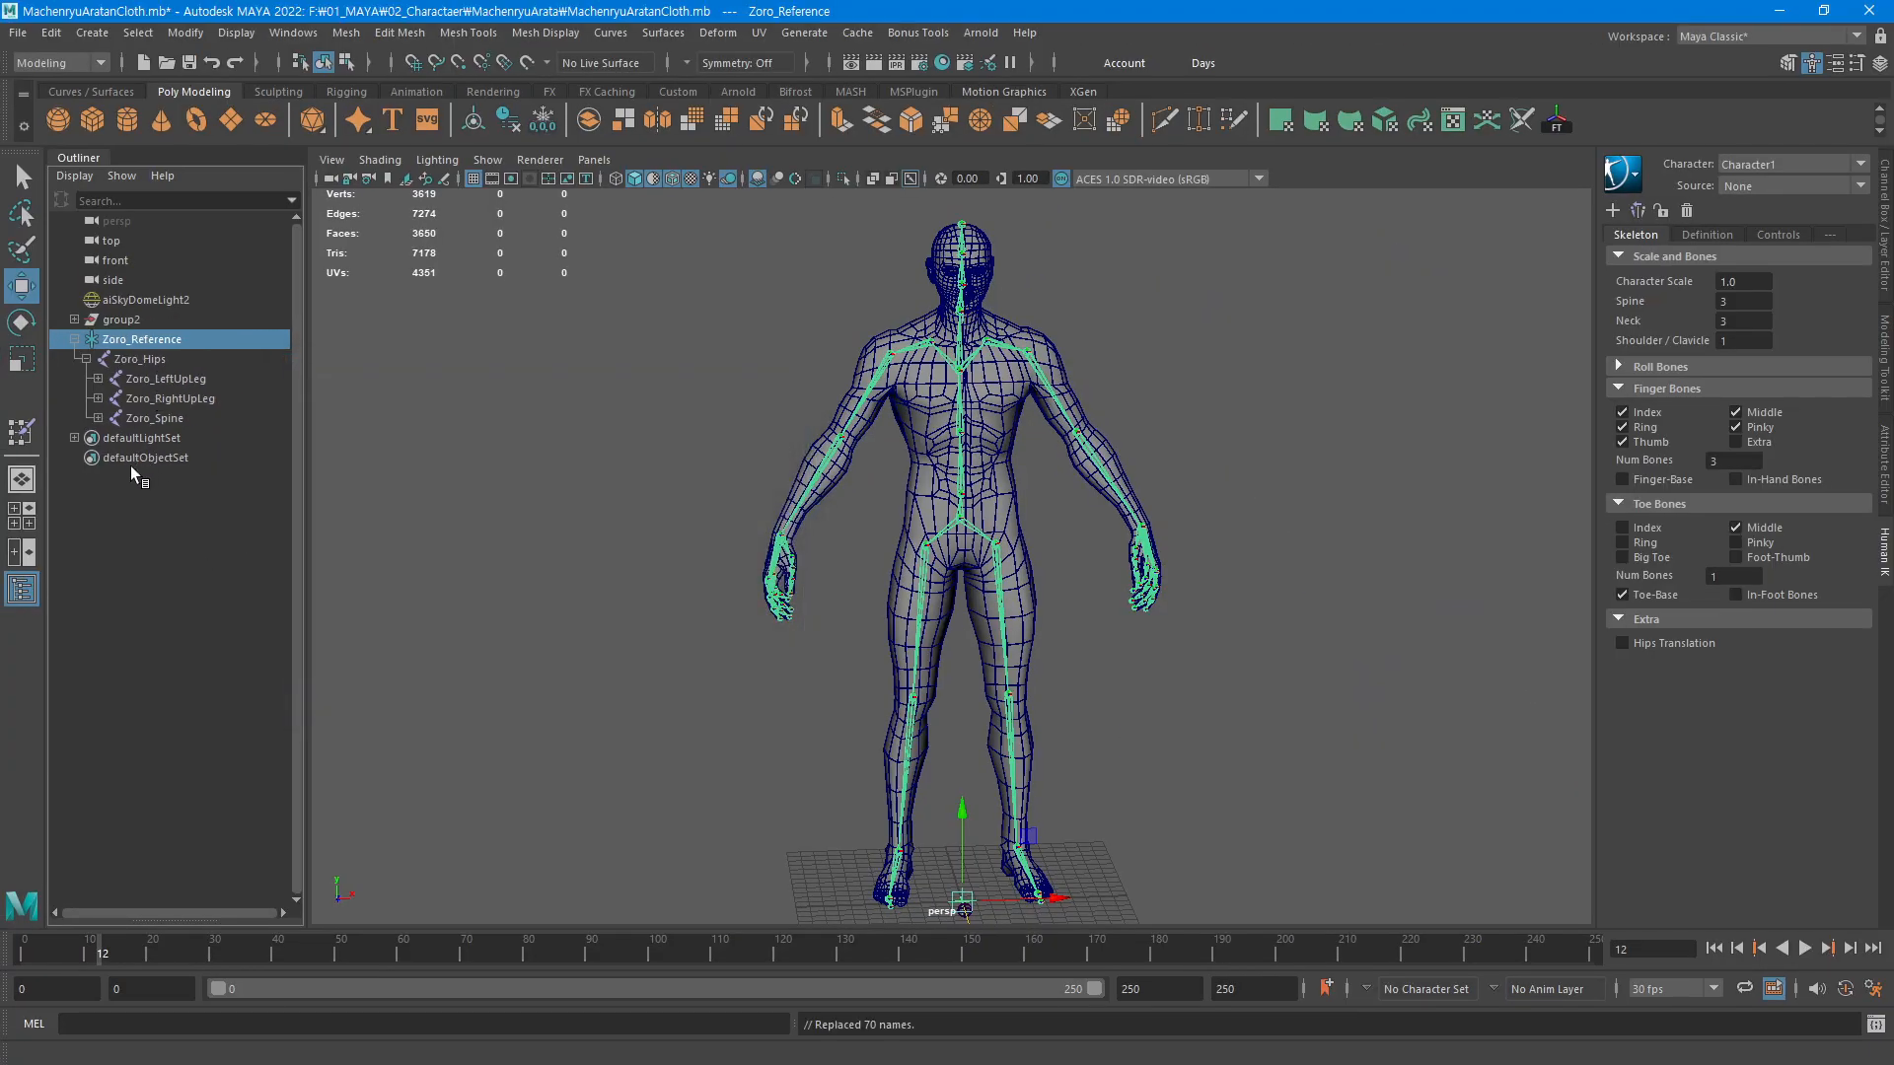
Expand the entire Zoro_Reference hierarchy to check the renamed joints, and collapse it again
{"action": "left_click", "coordinate": [75, 339]}
{"action": "left_click", "coordinate": [75, 340], "text": "shift"}
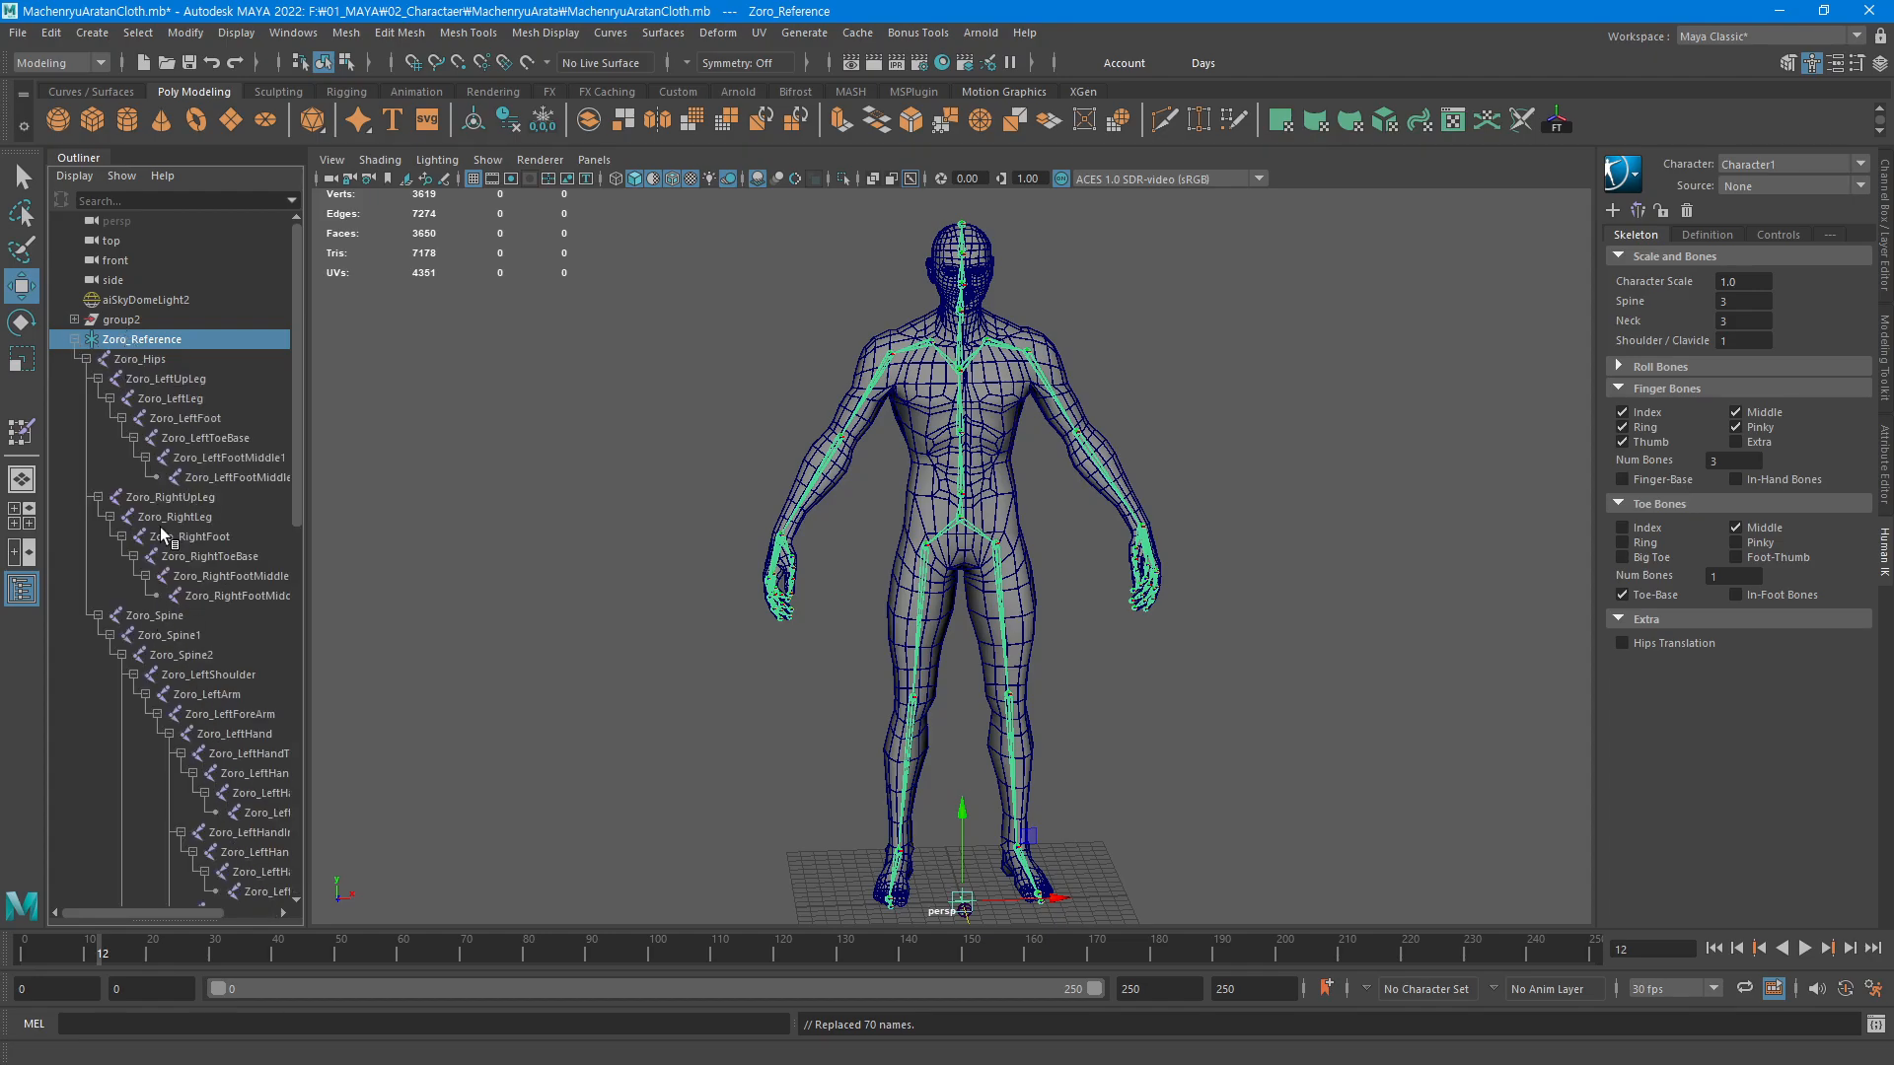
{"action": "left_click", "coordinate": [75, 340]}
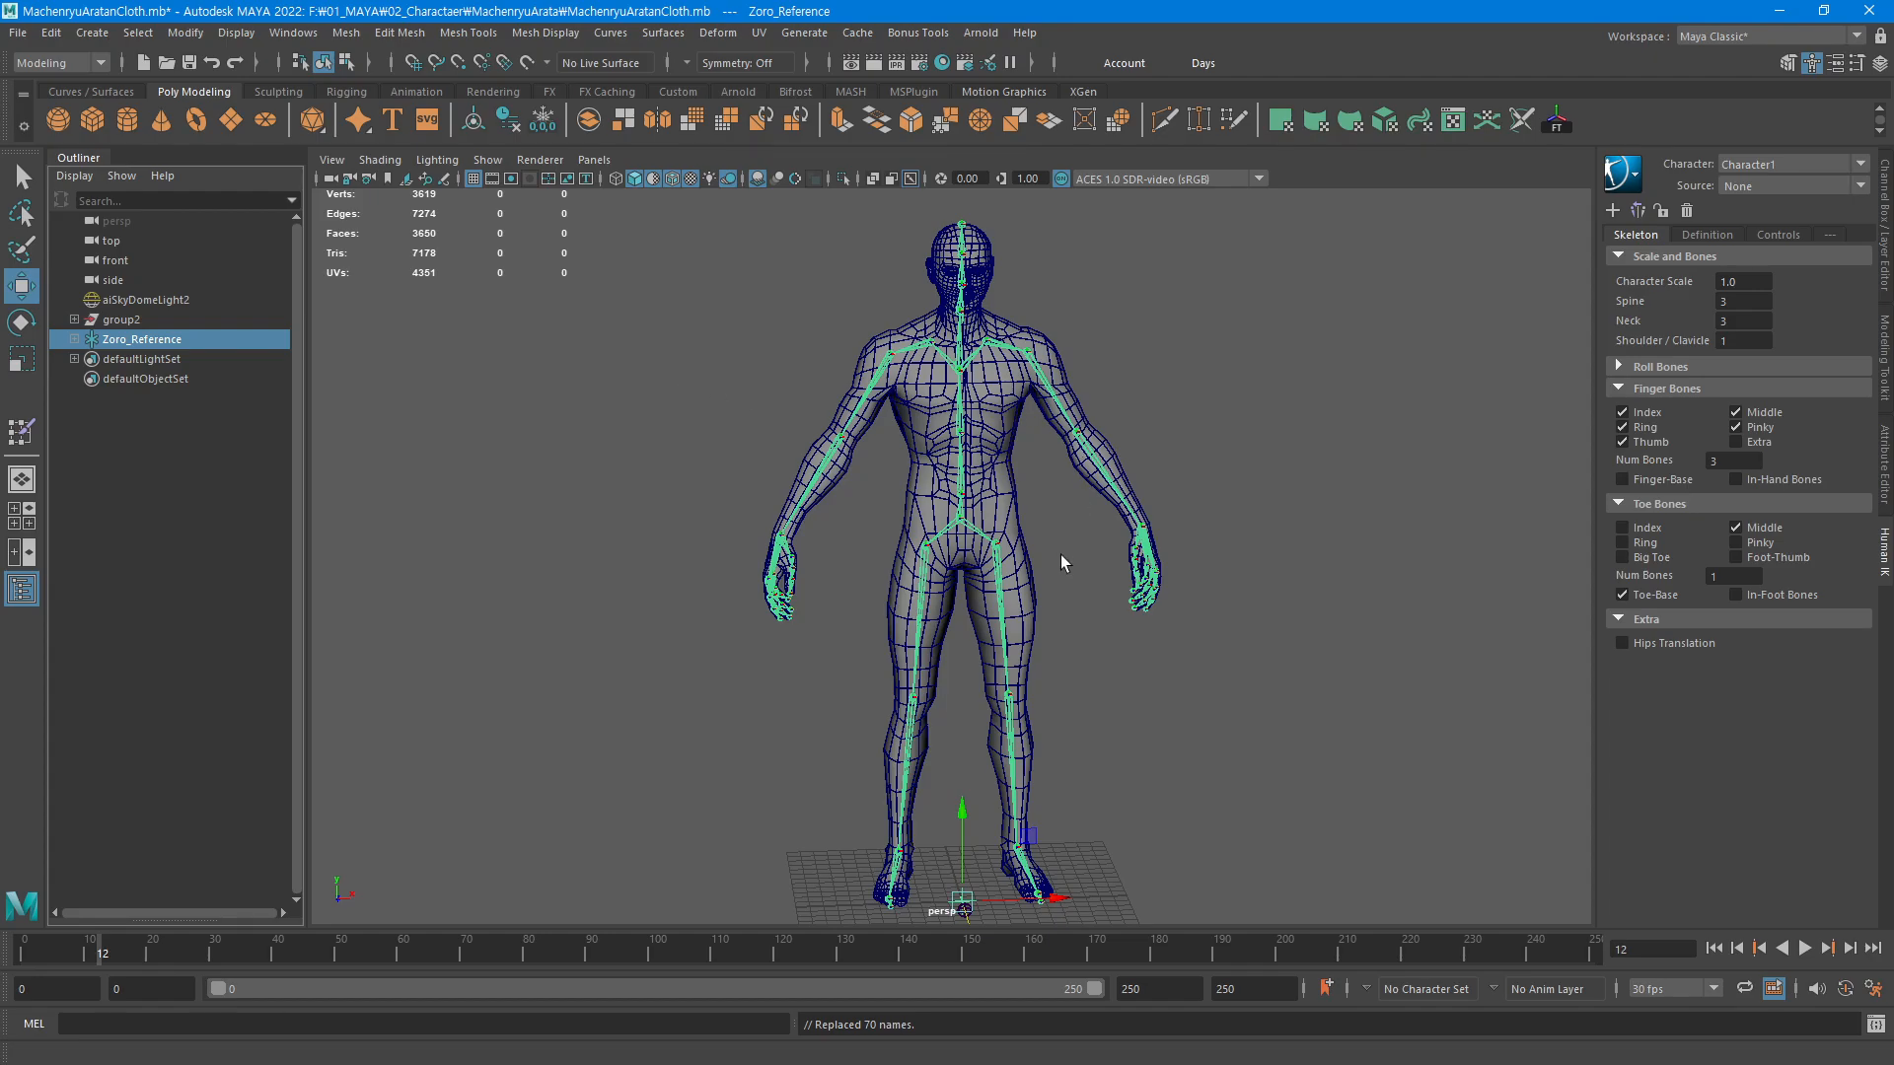
Select the skeleton's hips joint and display the HumanIK definition of Character1 to check its joint assignments
{"action": "middle_click_drag", "start_coordinate": [1092, 641], "coordinate": [999, 539], "text": "alt"}
{"action": "left_click", "coordinate": [1140, 653]}
{"action": "right_click_drag", "start_coordinate": [1140, 653], "coordinate": [995, 578], "text": "alt"}
{"action": "middle_click_drag", "start_coordinate": [996, 578], "coordinate": [1051, 666], "text": "alt"}
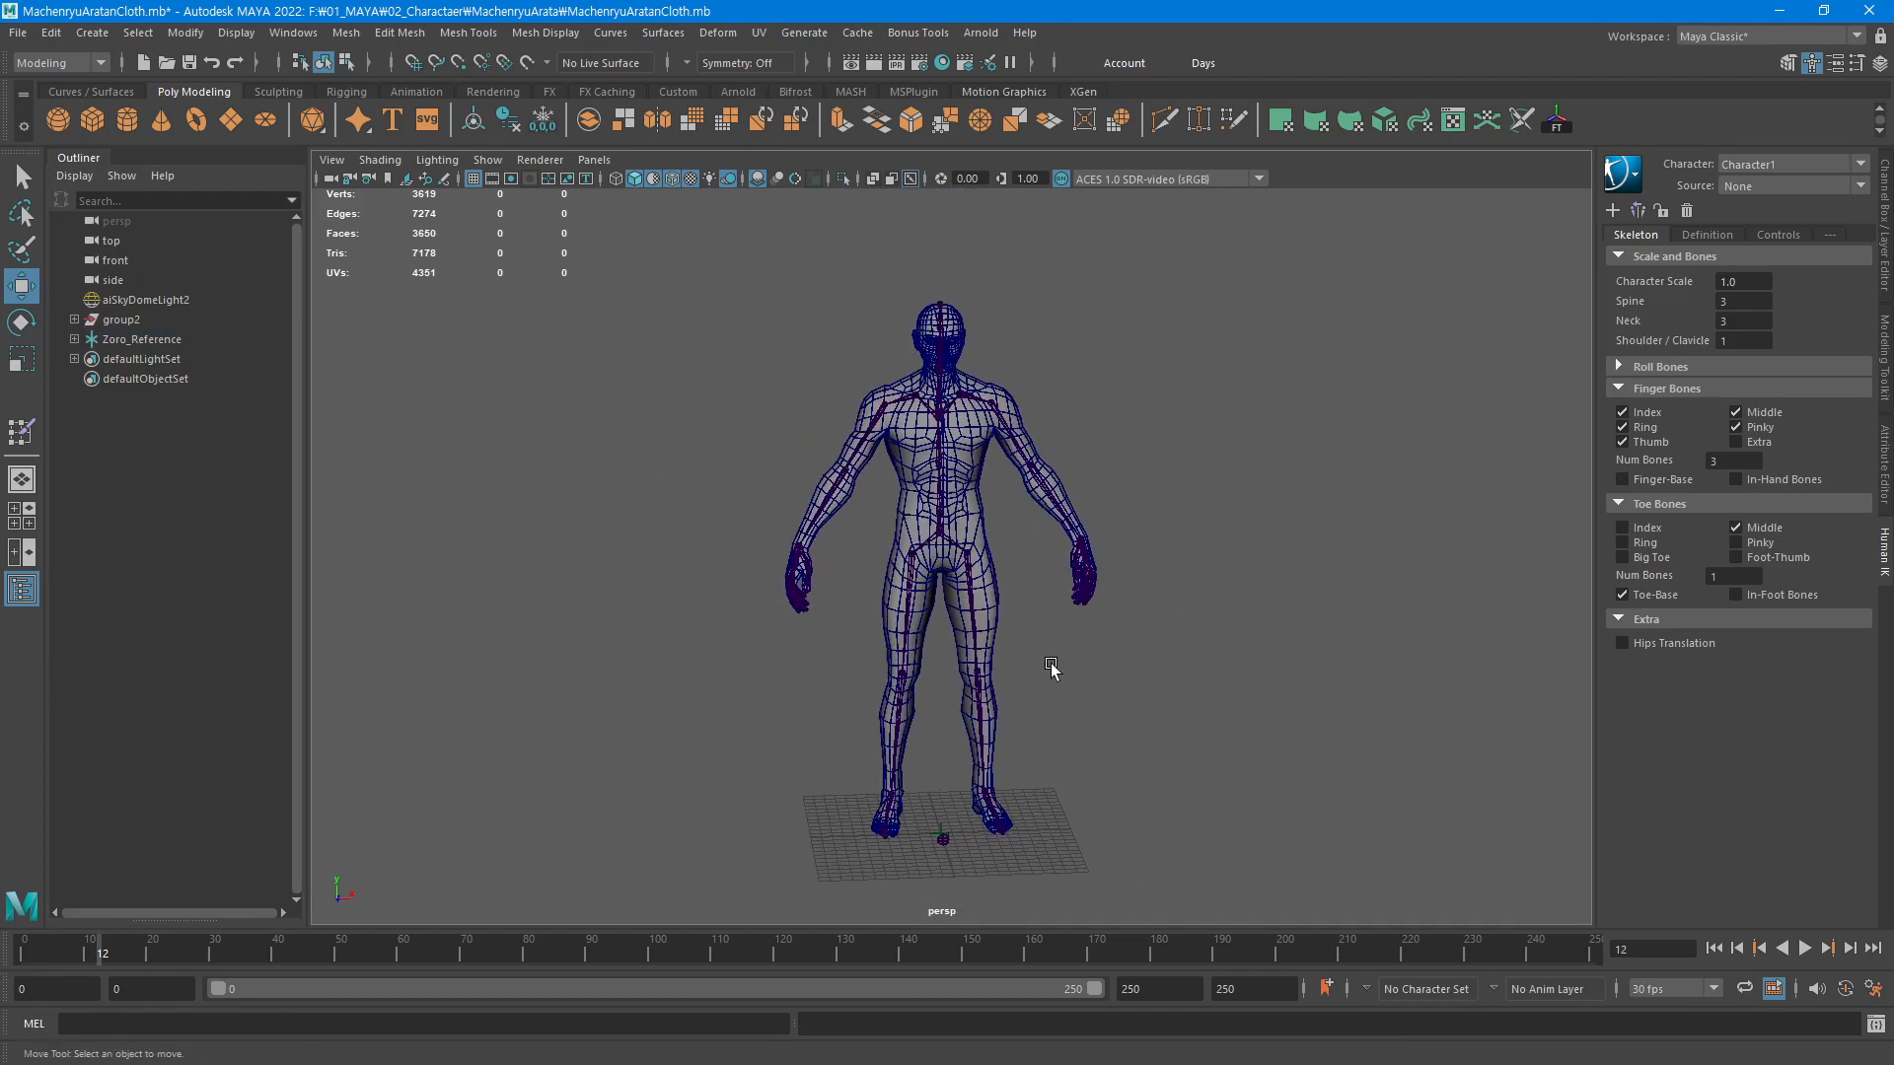
{"action": "left_click_drag", "start_coordinate": [1051, 667], "coordinate": [1028, 671], "text": "alt"}
{"action": "left_click_drag", "start_coordinate": [989, 521], "coordinate": [884, 574]}
{"action": "right_click_drag", "start_coordinate": [874, 602], "coordinate": [1298, 526], "text": "alt"}
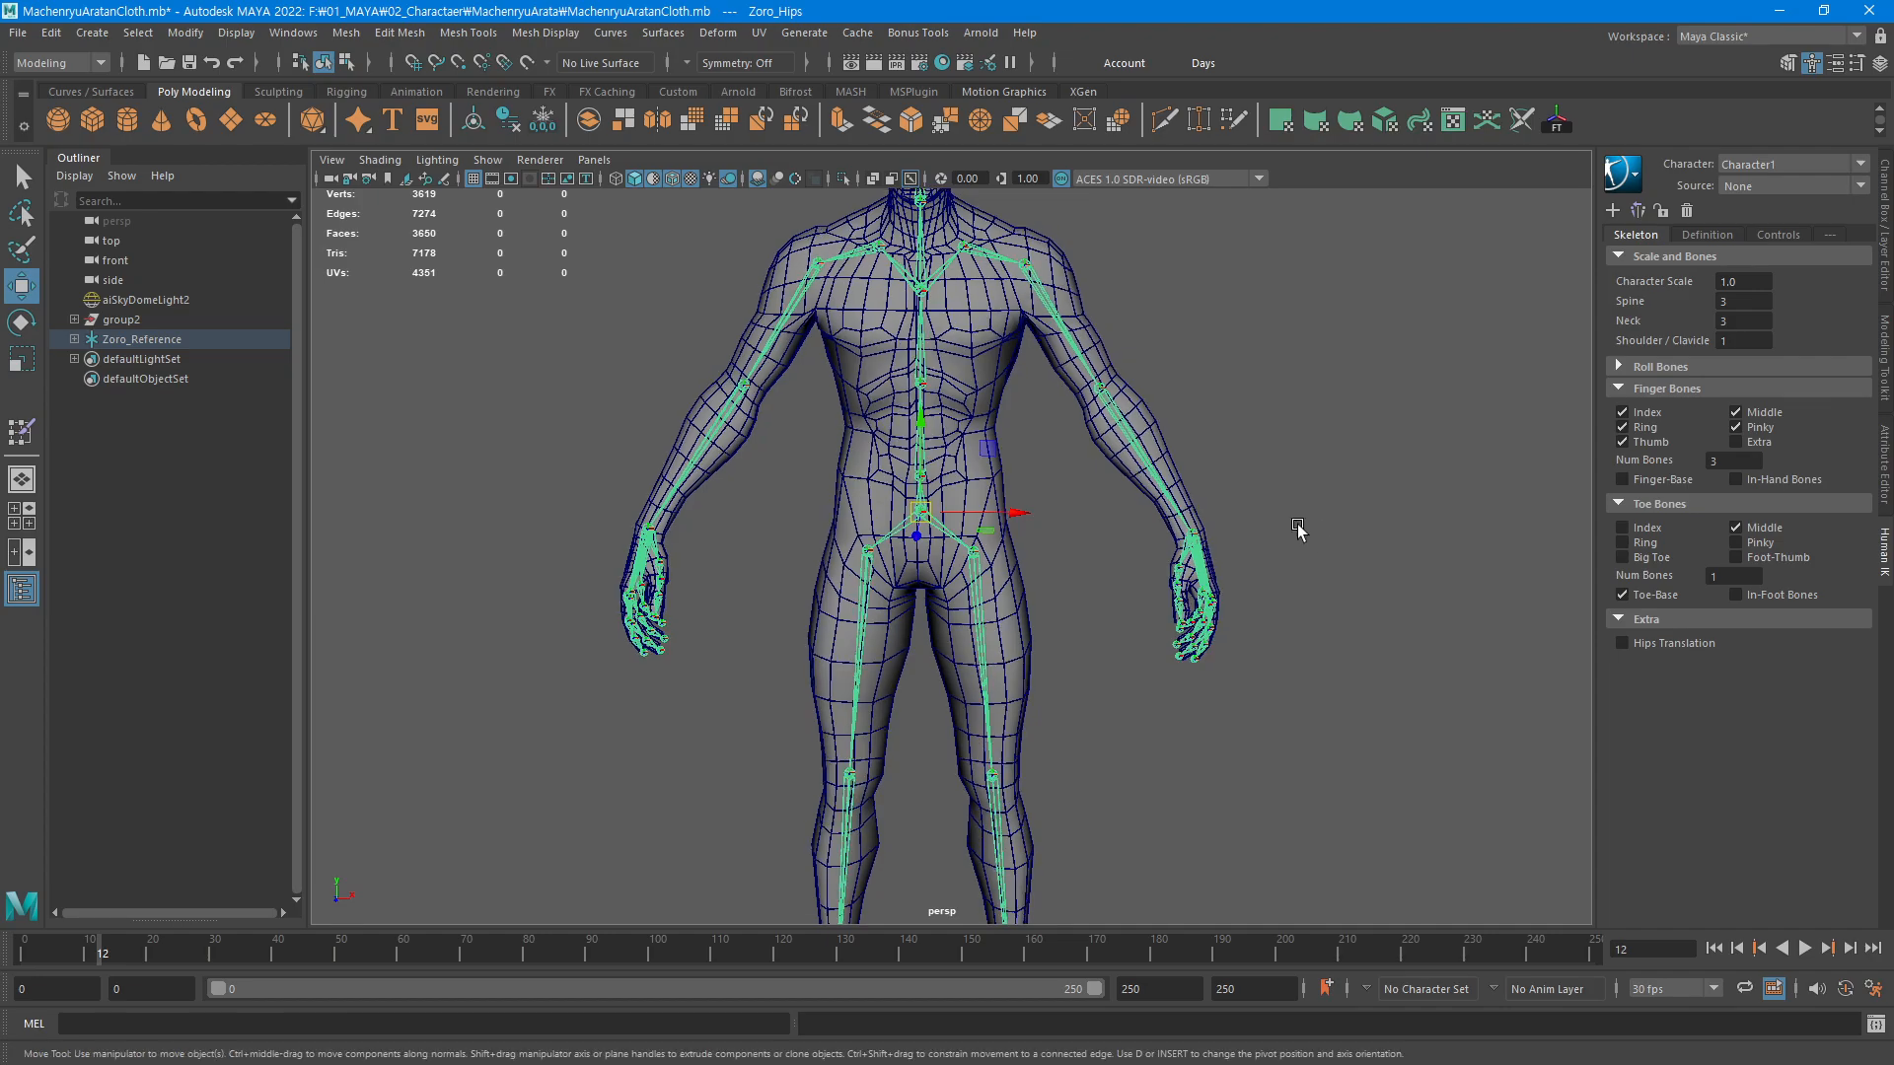
{"action": "left_click", "coordinate": [1707, 235]}
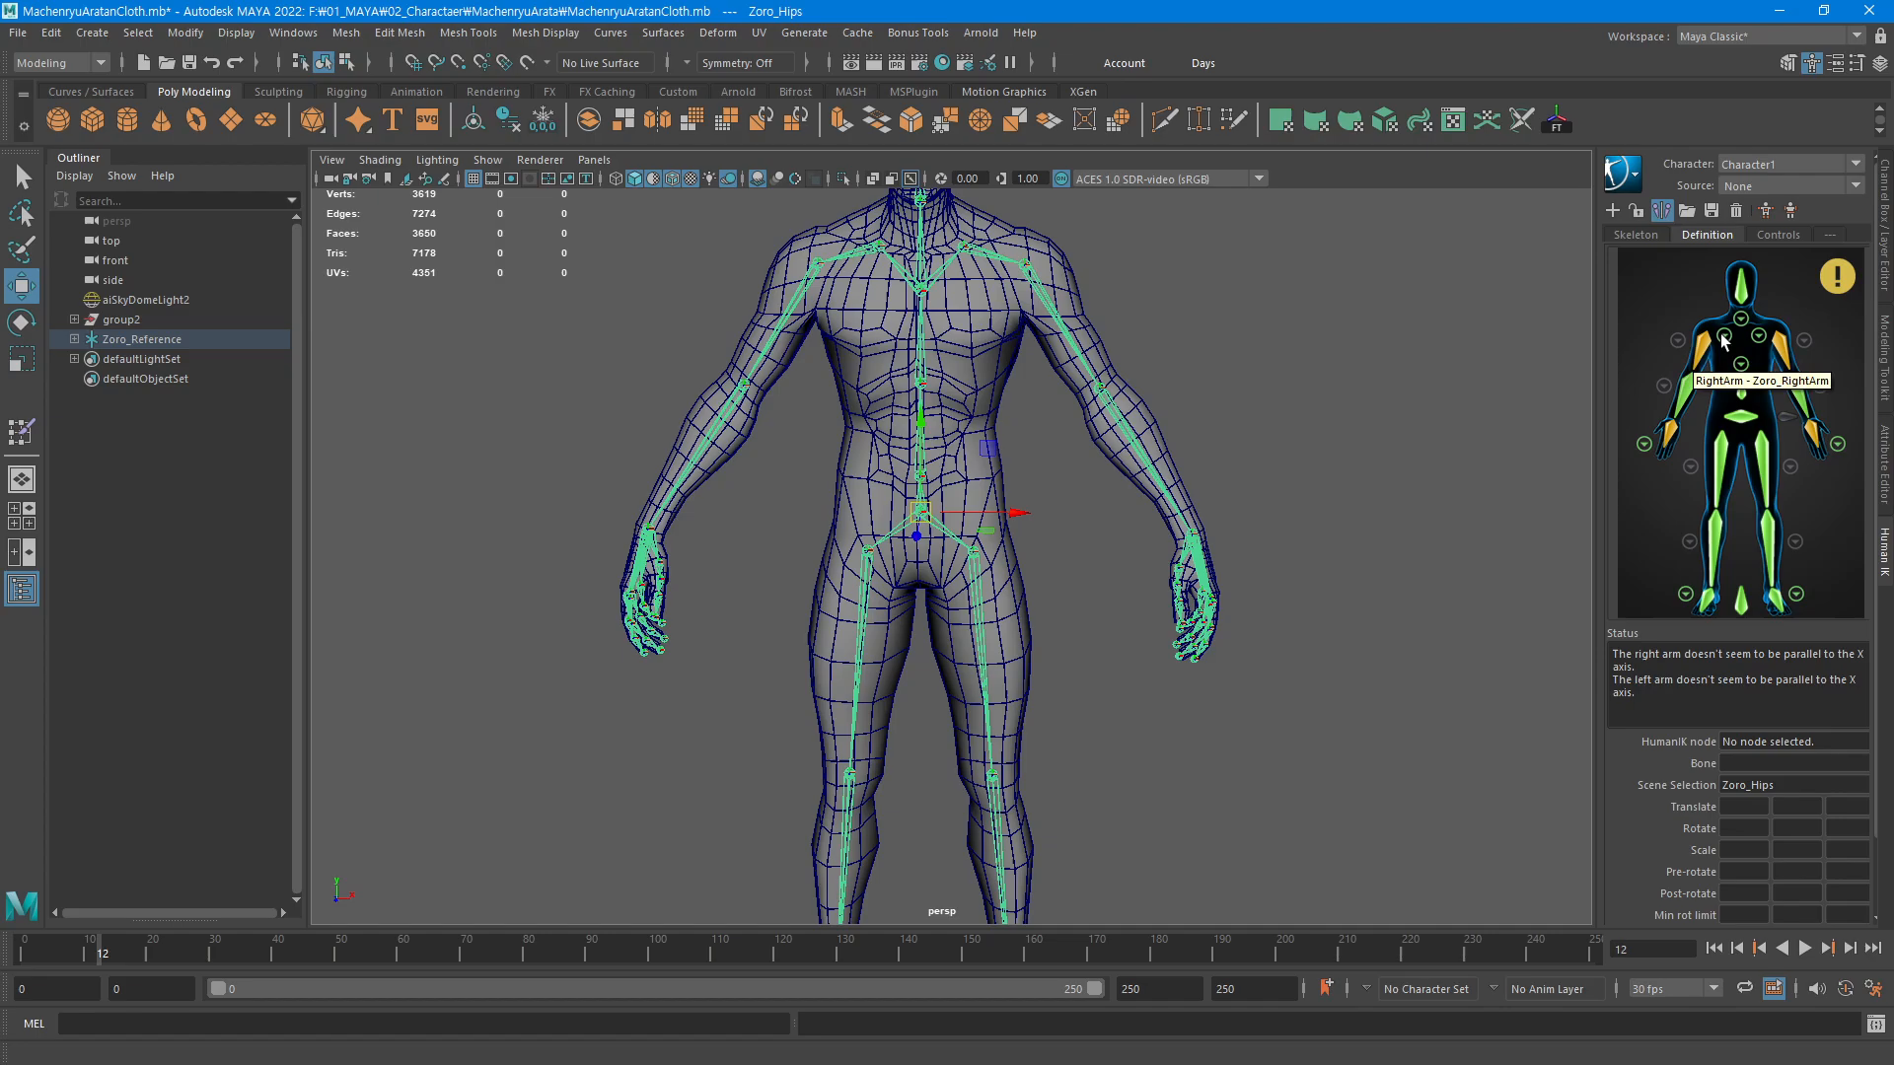
{"action": "mouse_move", "coordinate": [1839, 296]}
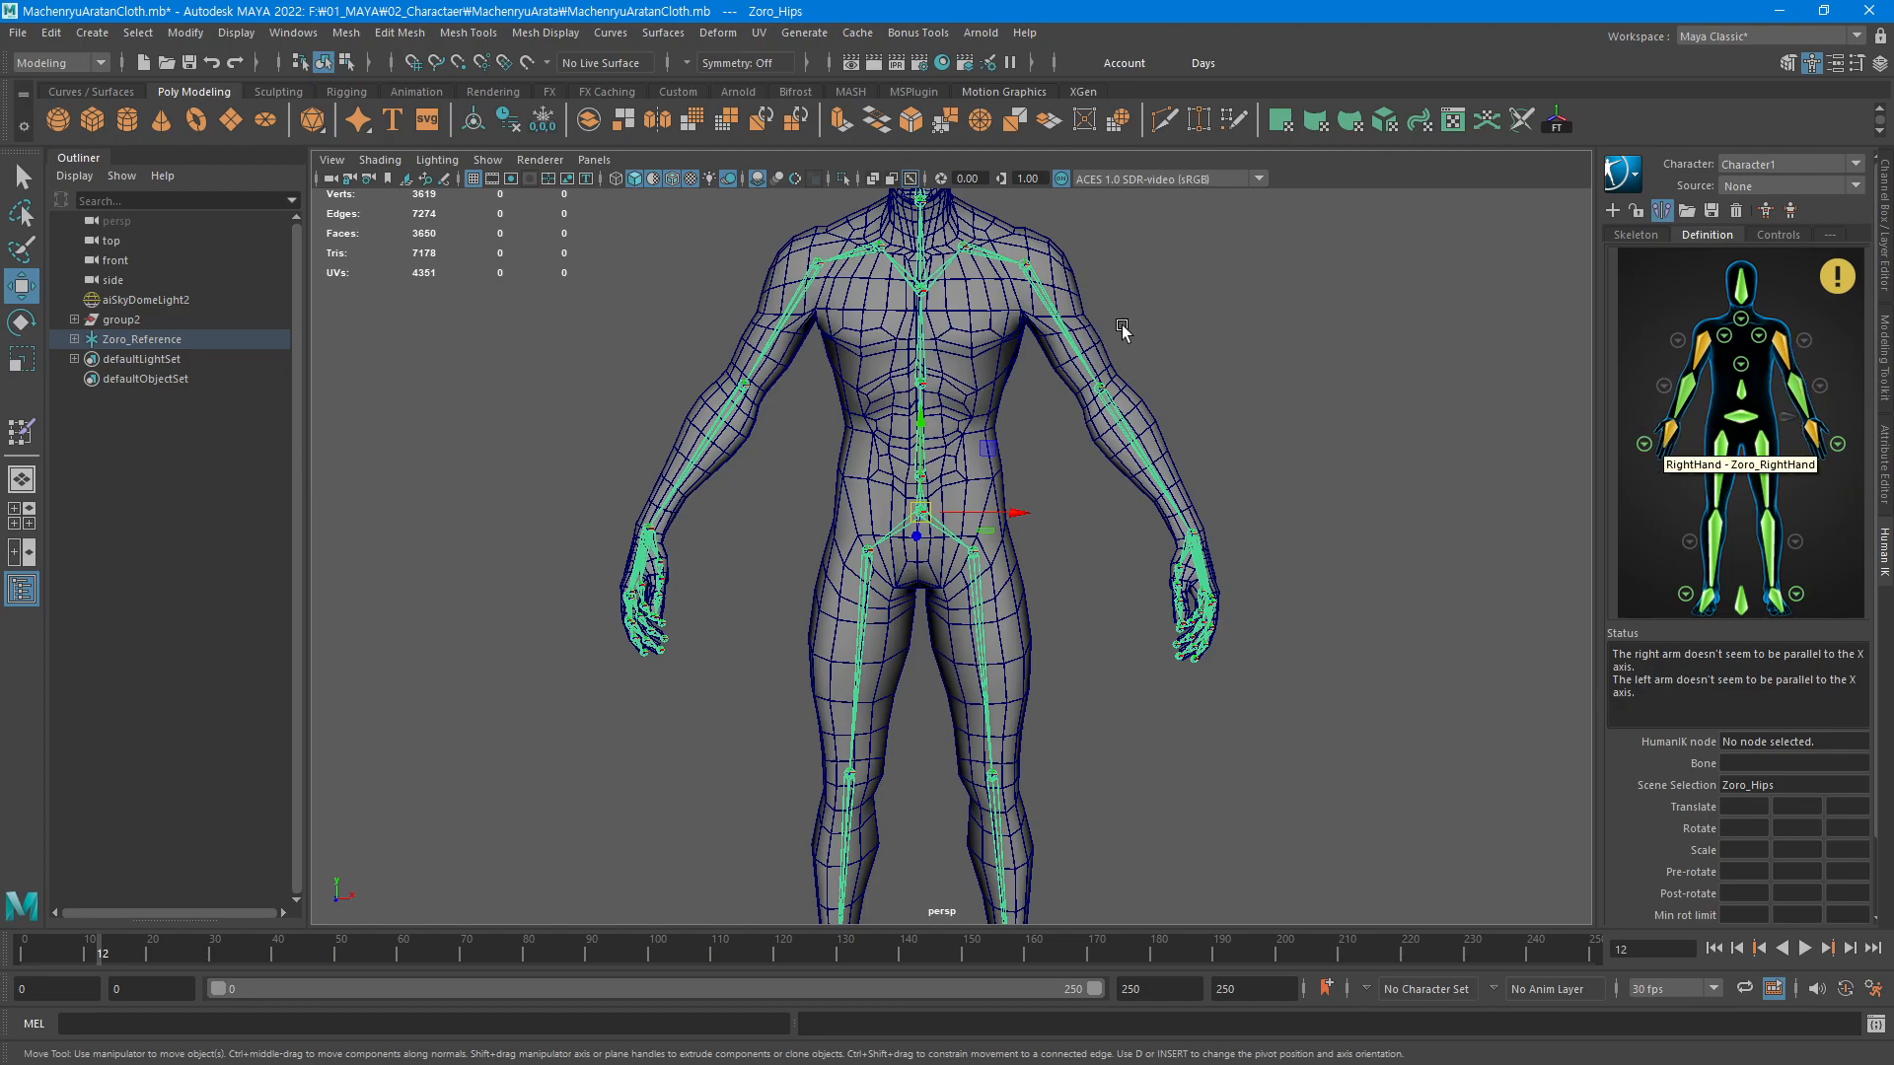
Examine the flagged LeftArm and RightArm bones in the HumanIK definition, comparing their transform values
{"action": "left_click", "coordinate": [1055, 296]}
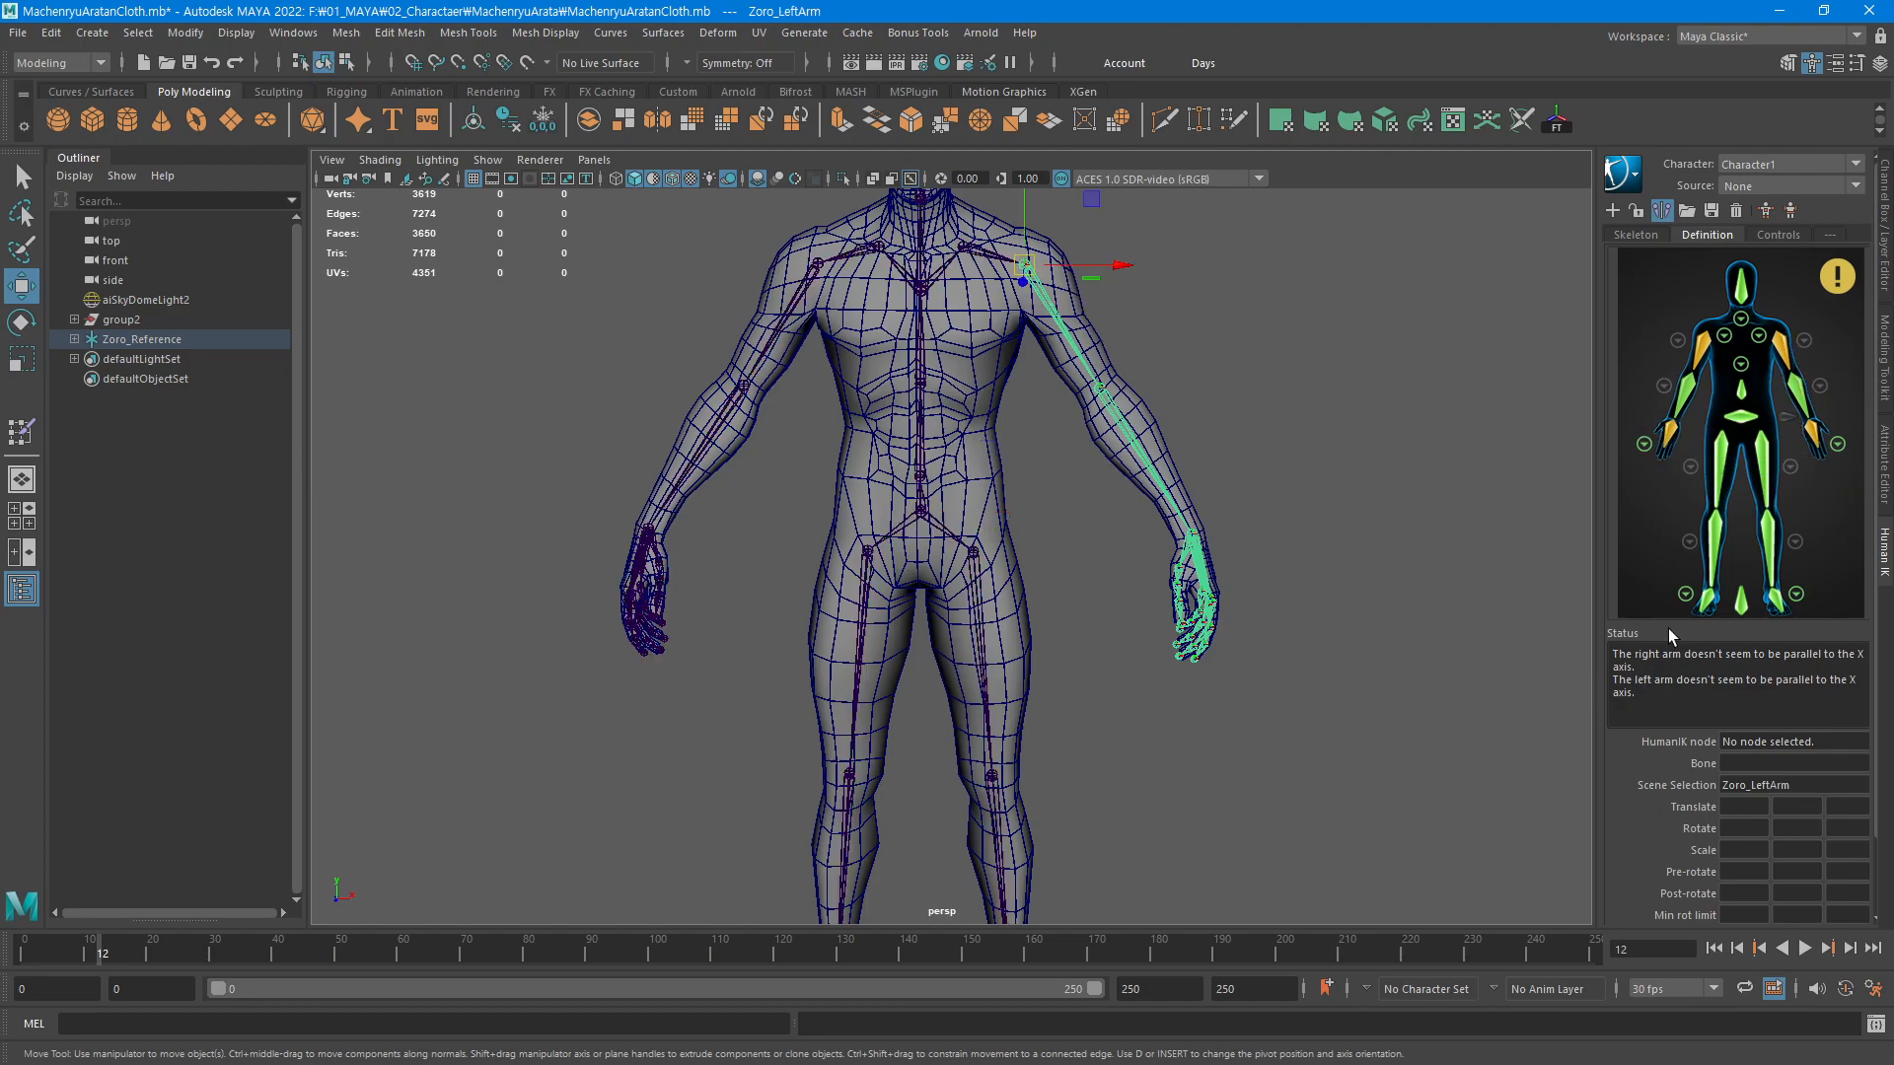
{"action": "middle_click_drag", "start_coordinate": [1213, 388], "coordinate": [1172, 461], "text": "alt"}
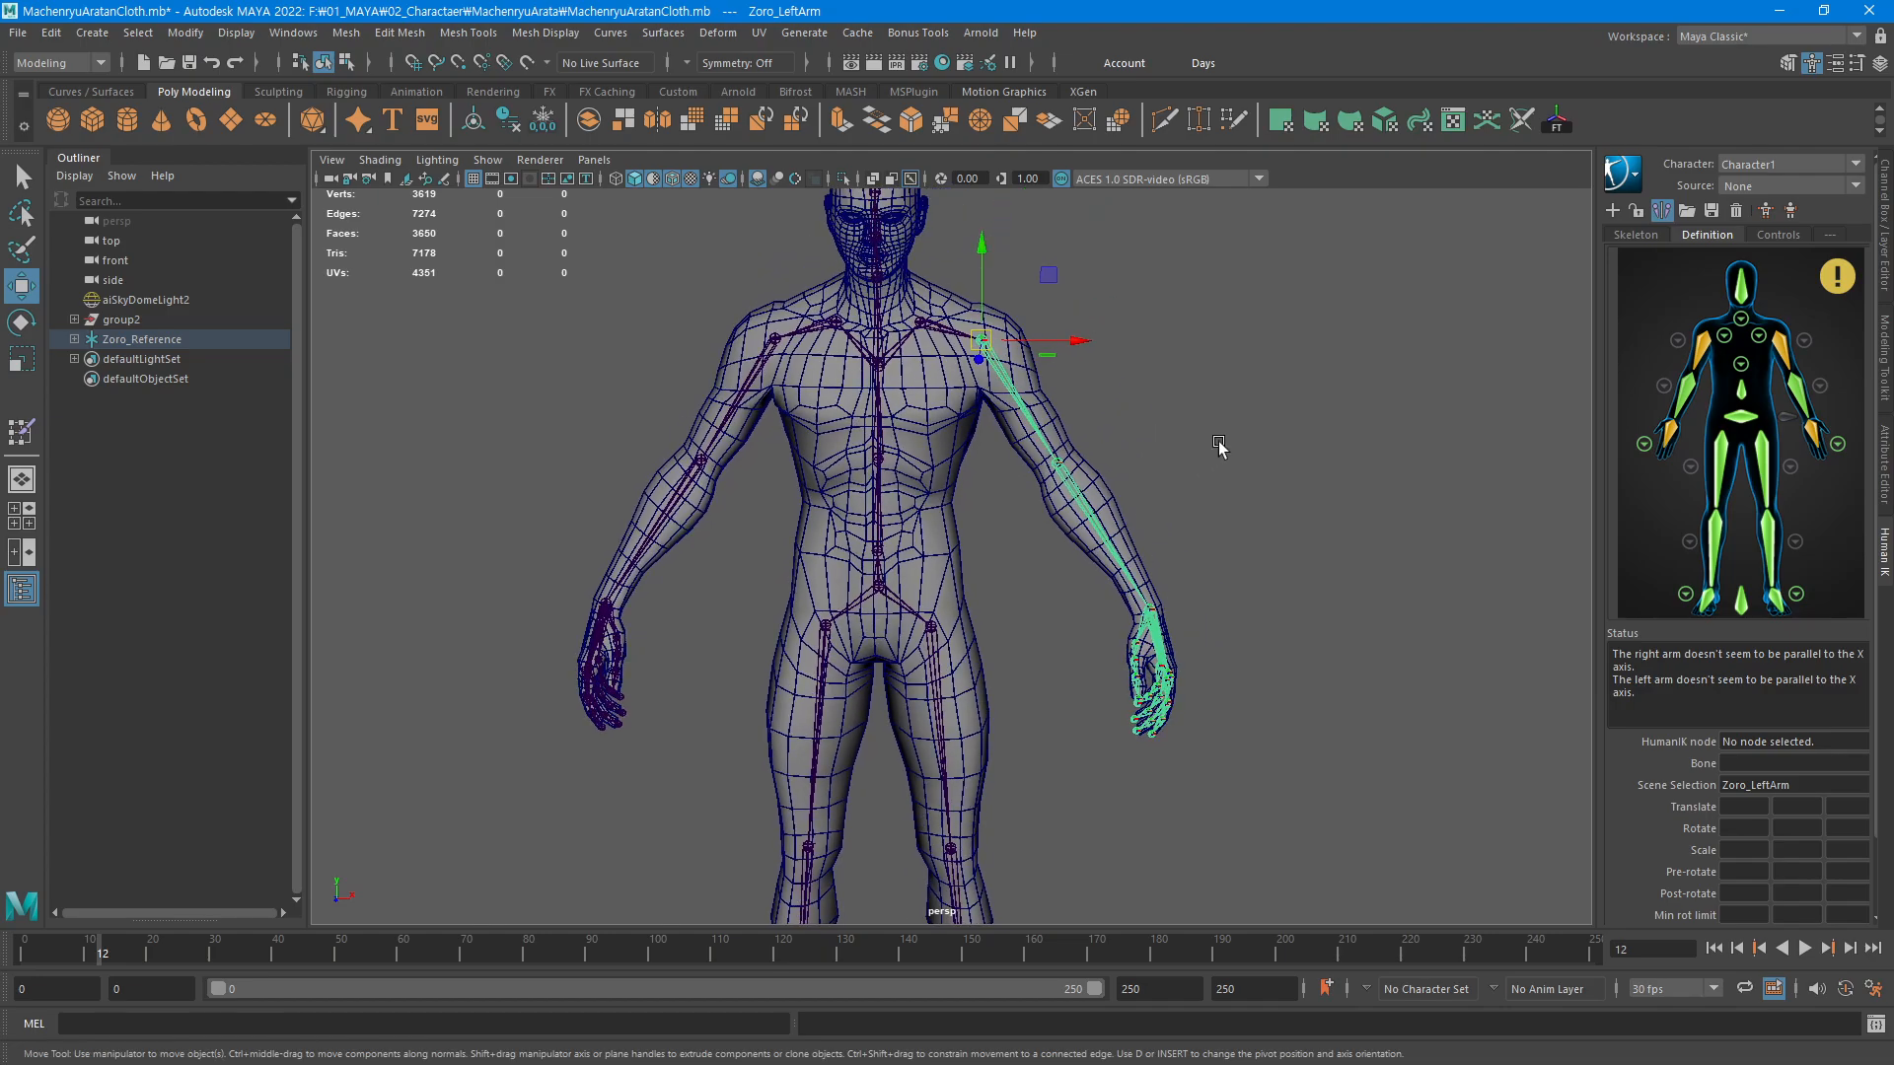
{"action": "left_click", "coordinate": [1783, 360]}
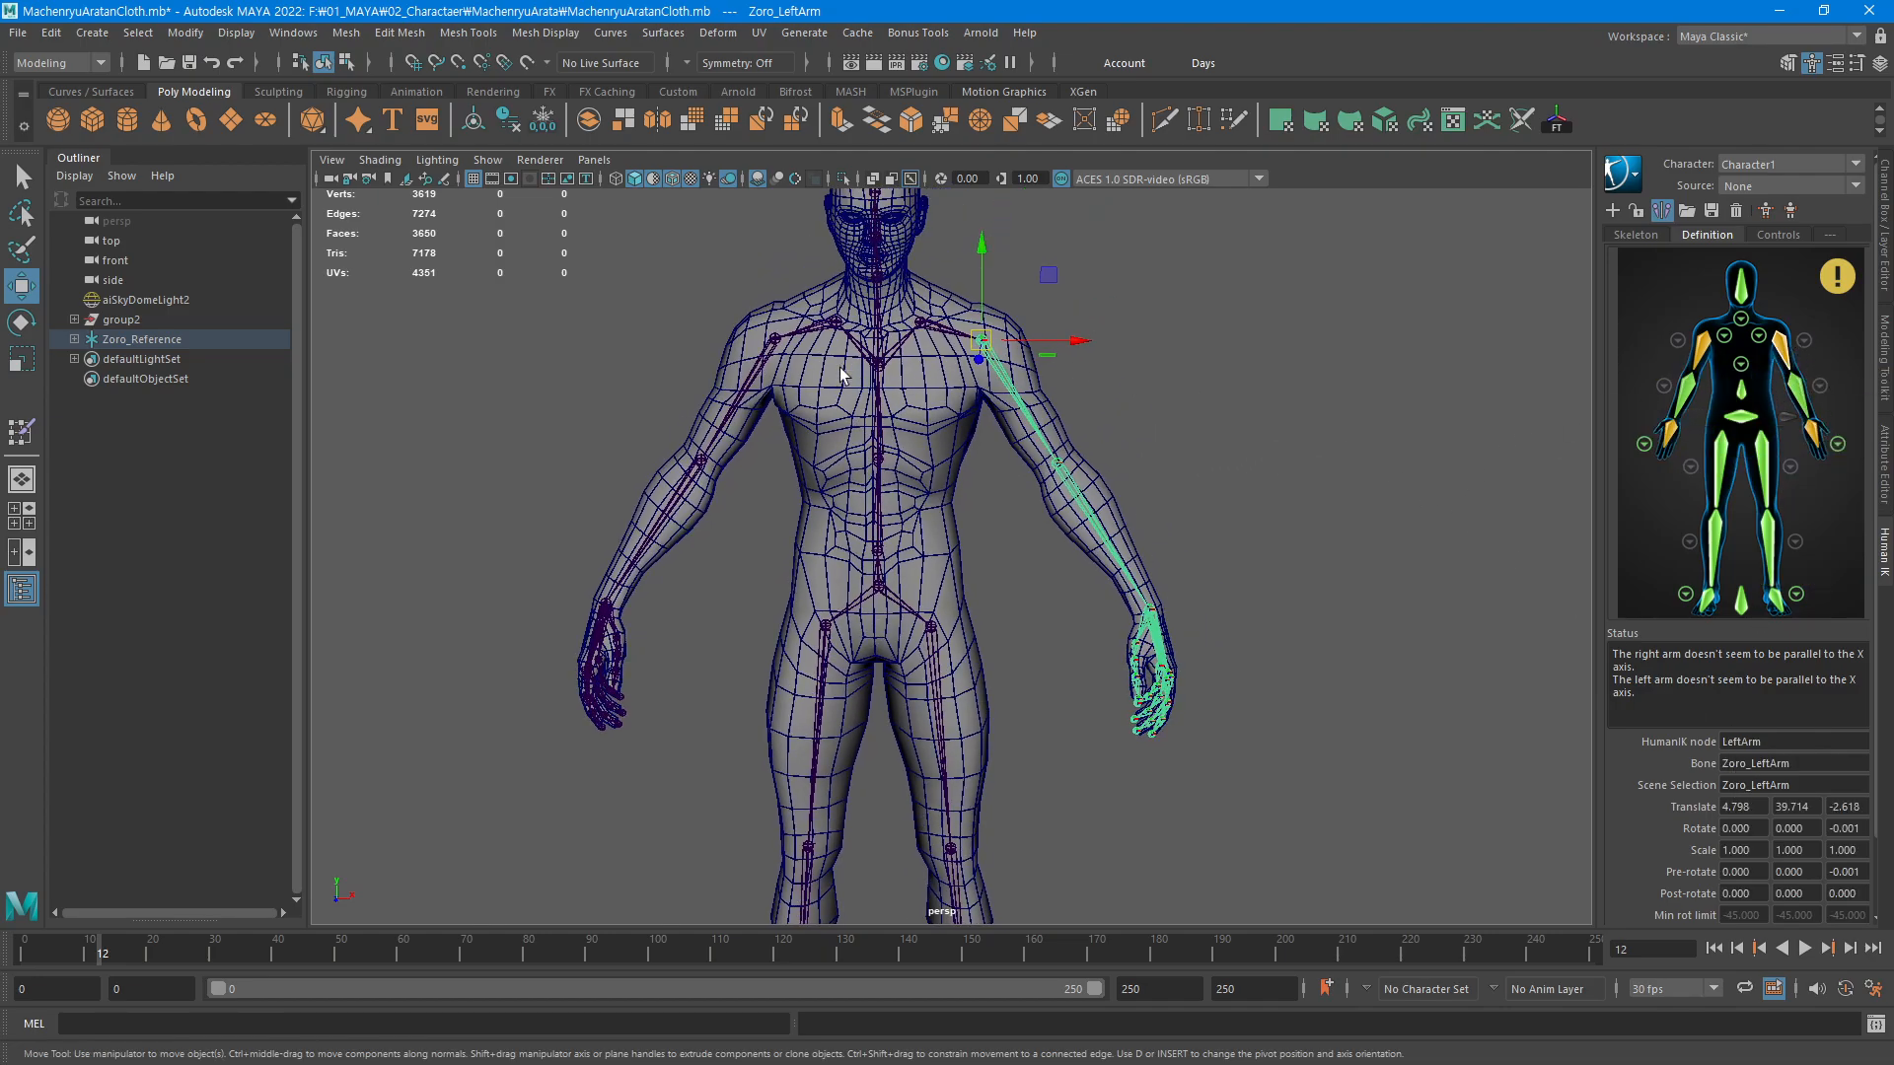
{"action": "left_click", "coordinate": [1700, 345]}
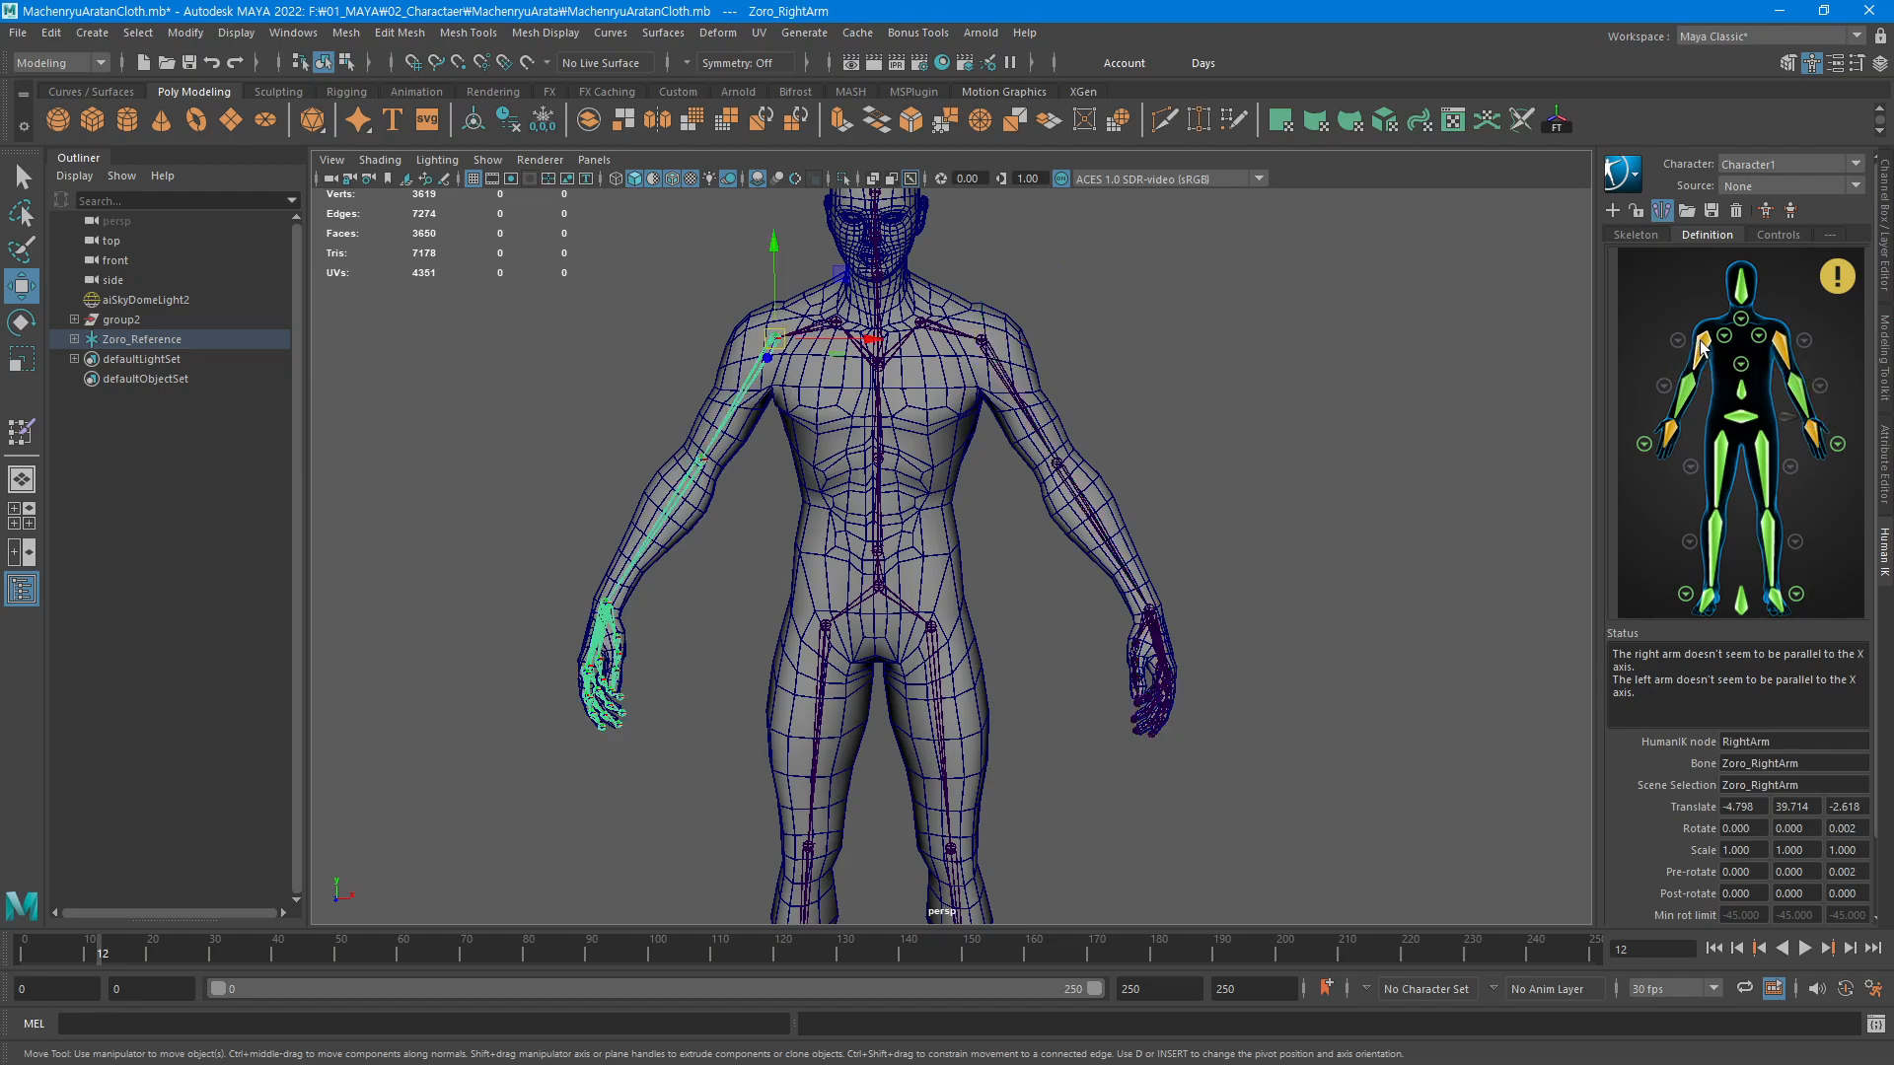
{"action": "left_click", "coordinate": [1780, 349]}
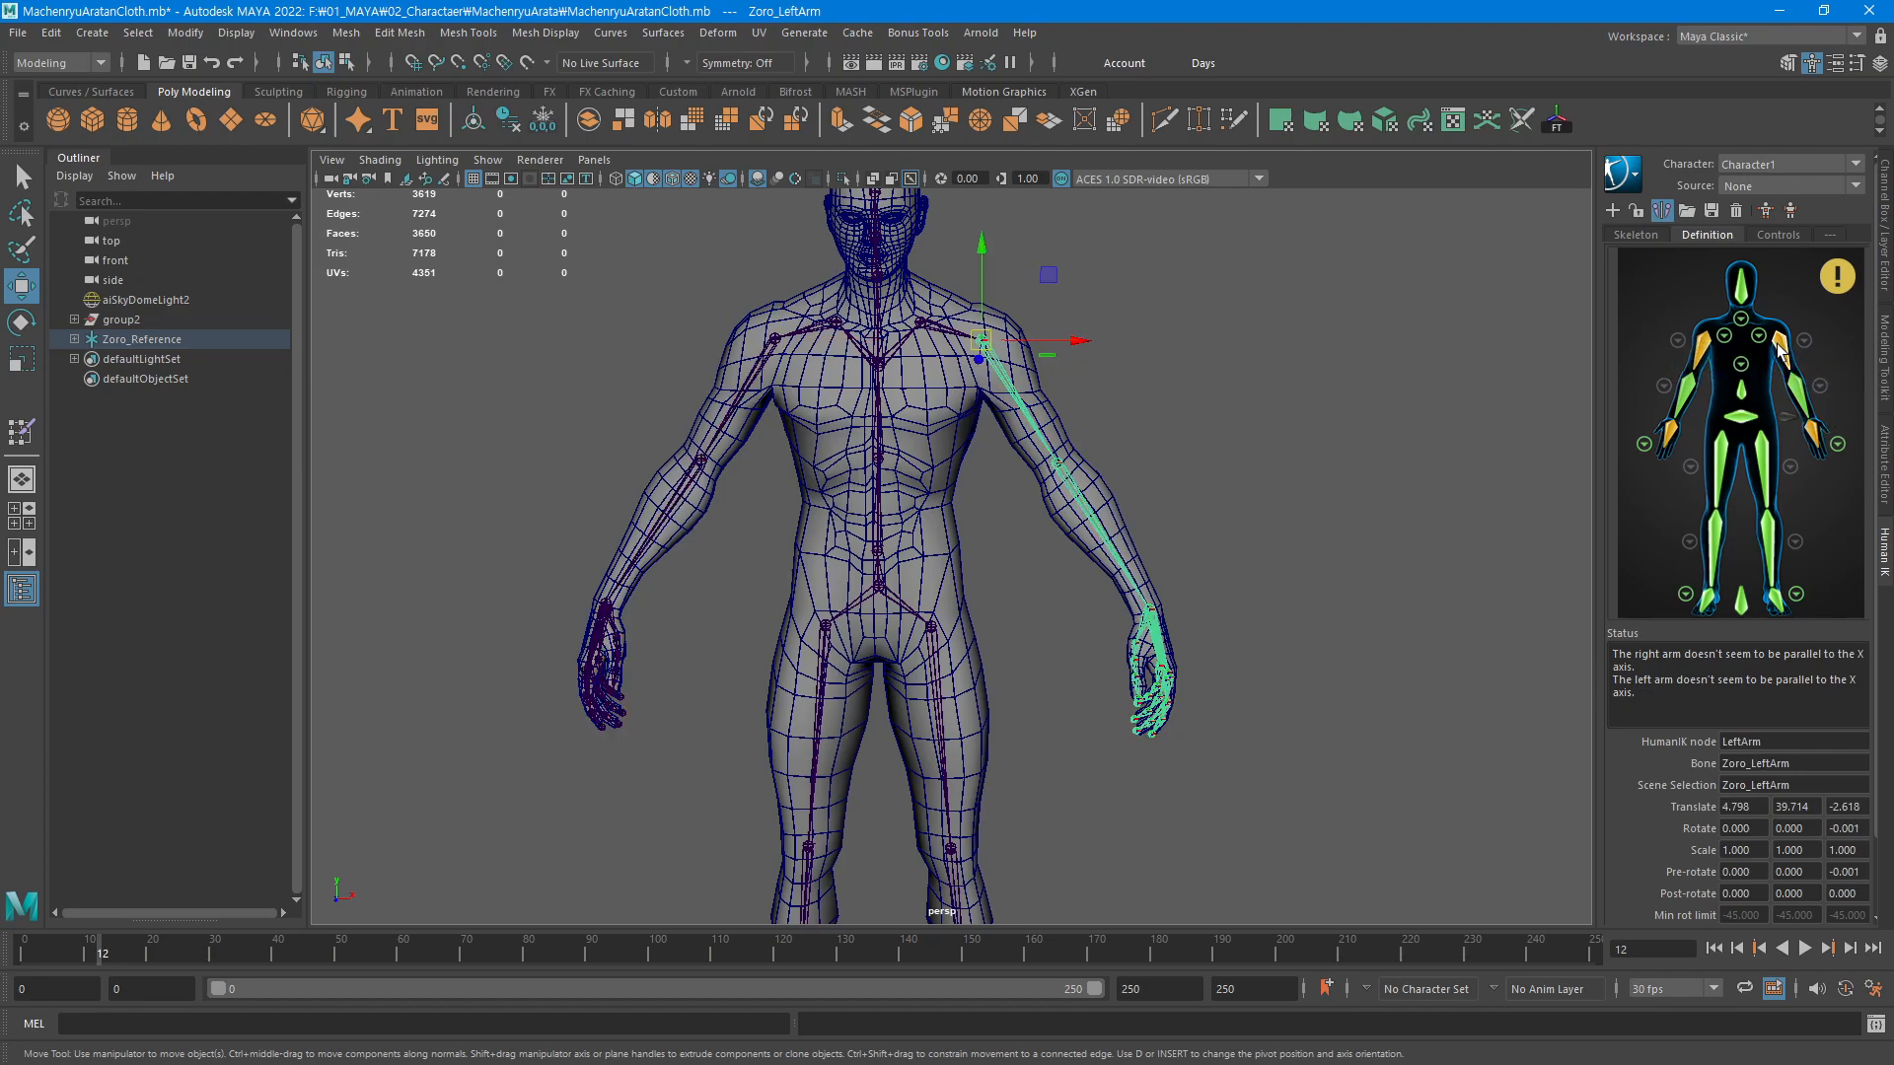
{"action": "left_click", "coordinate": [1701, 351]}
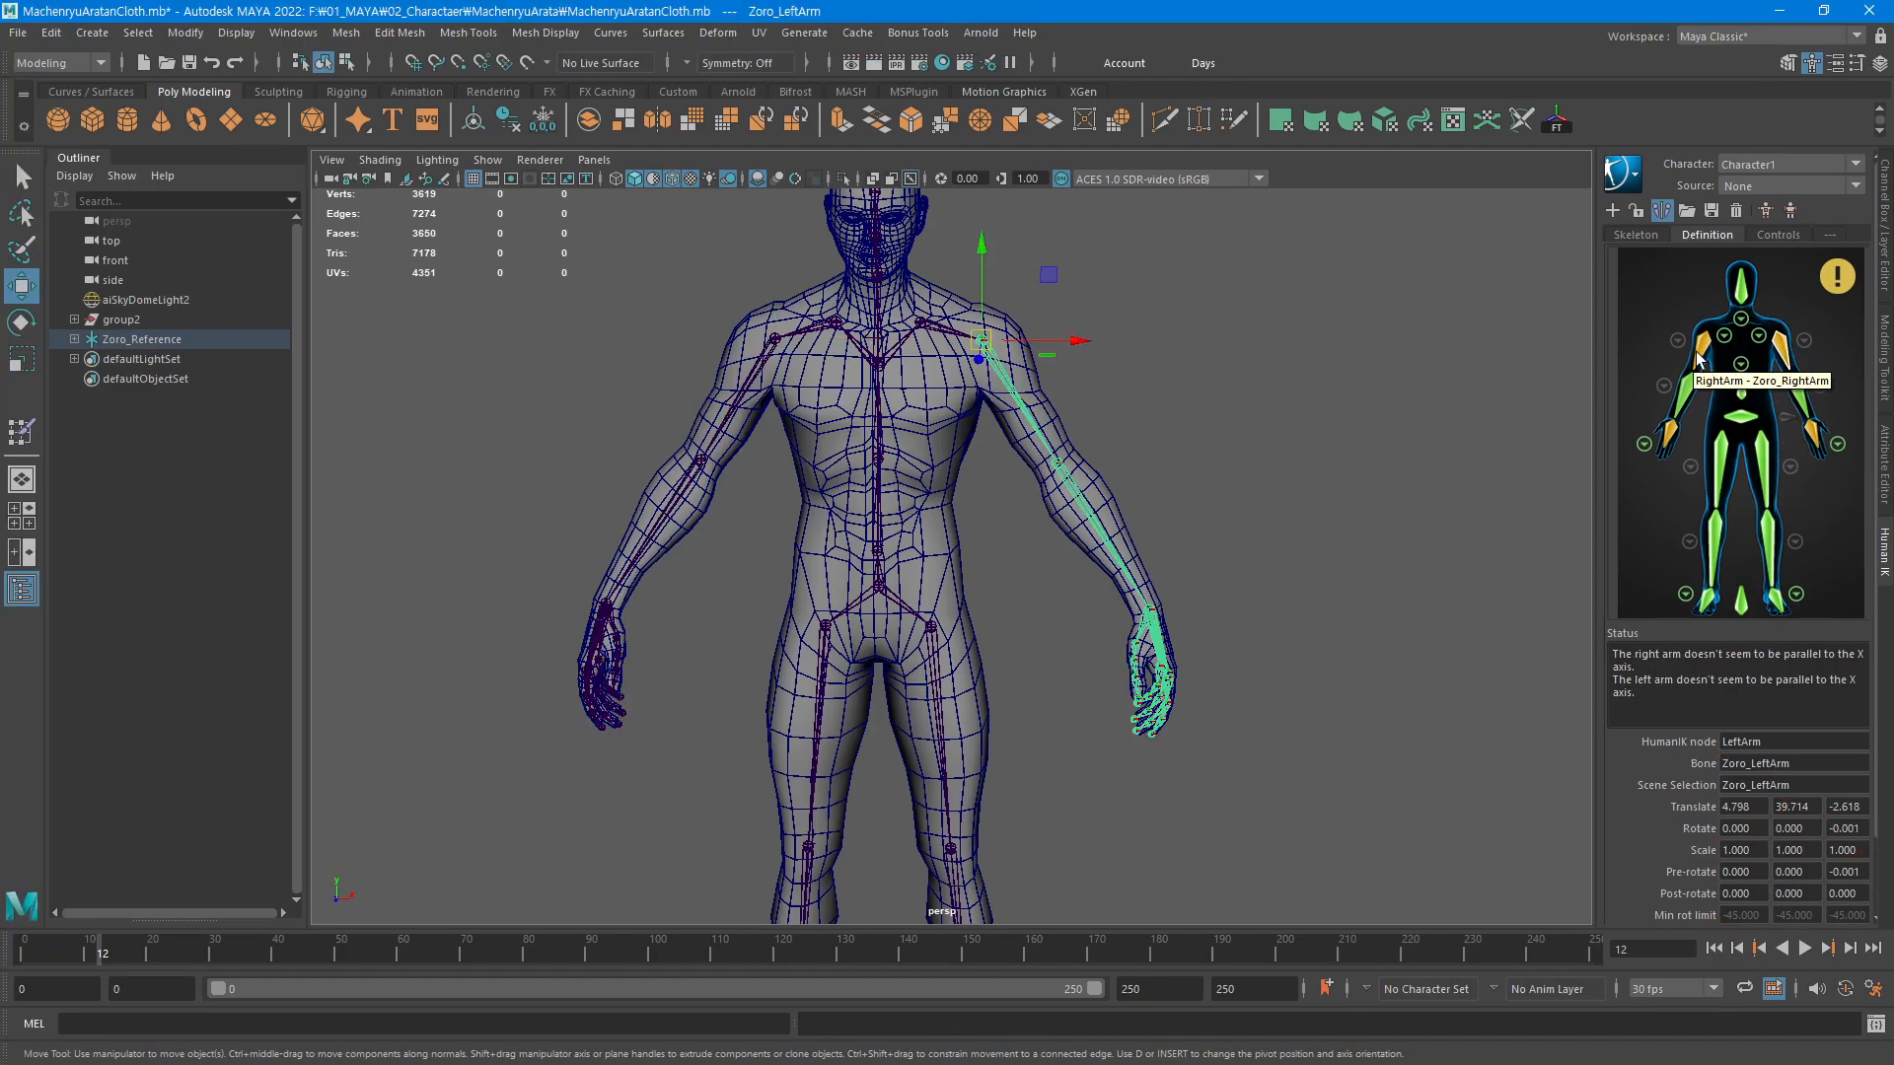
{"action": "left_click", "coordinate": [1785, 351]}
{"action": "left_click", "coordinate": [1704, 351]}
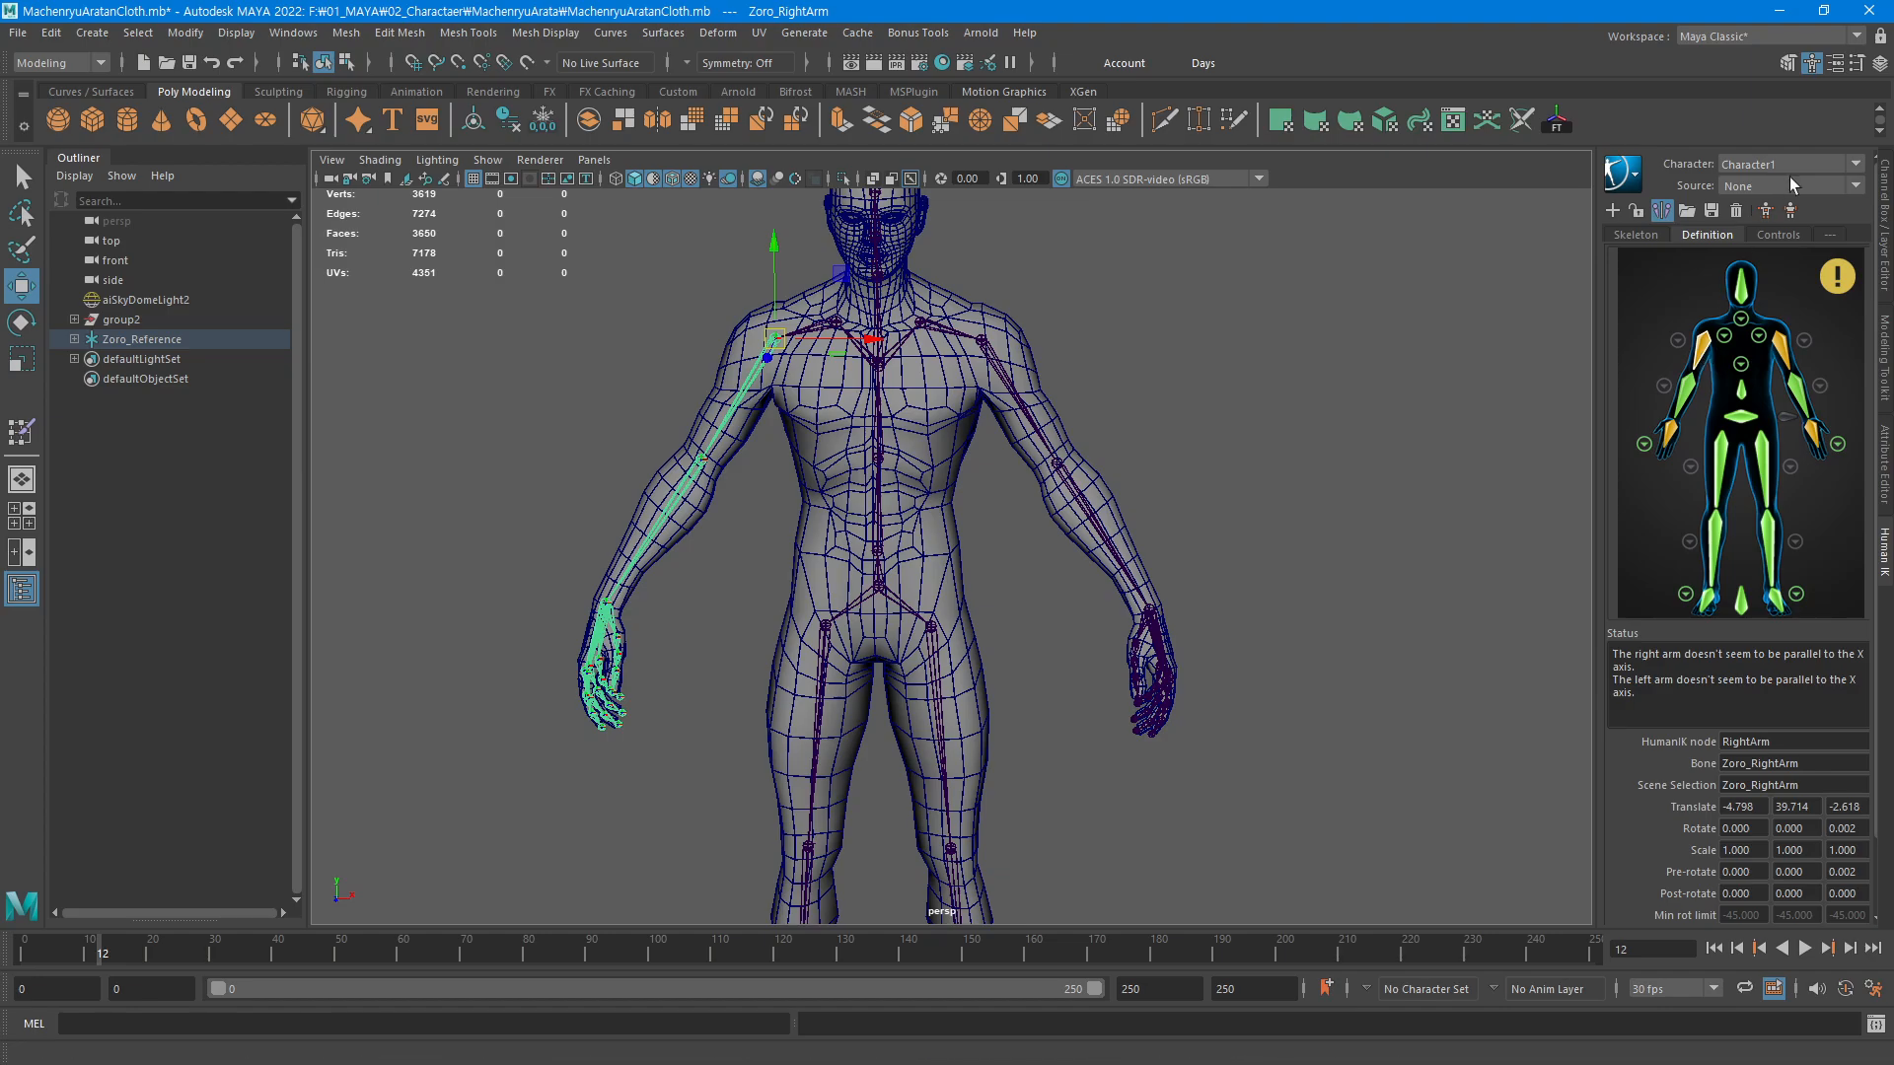
Compare the channel values of the Zoro_LeftArm and Zoro_RightArm joints, and clear the selection
{"action": "left_click", "coordinate": [1882, 192]}
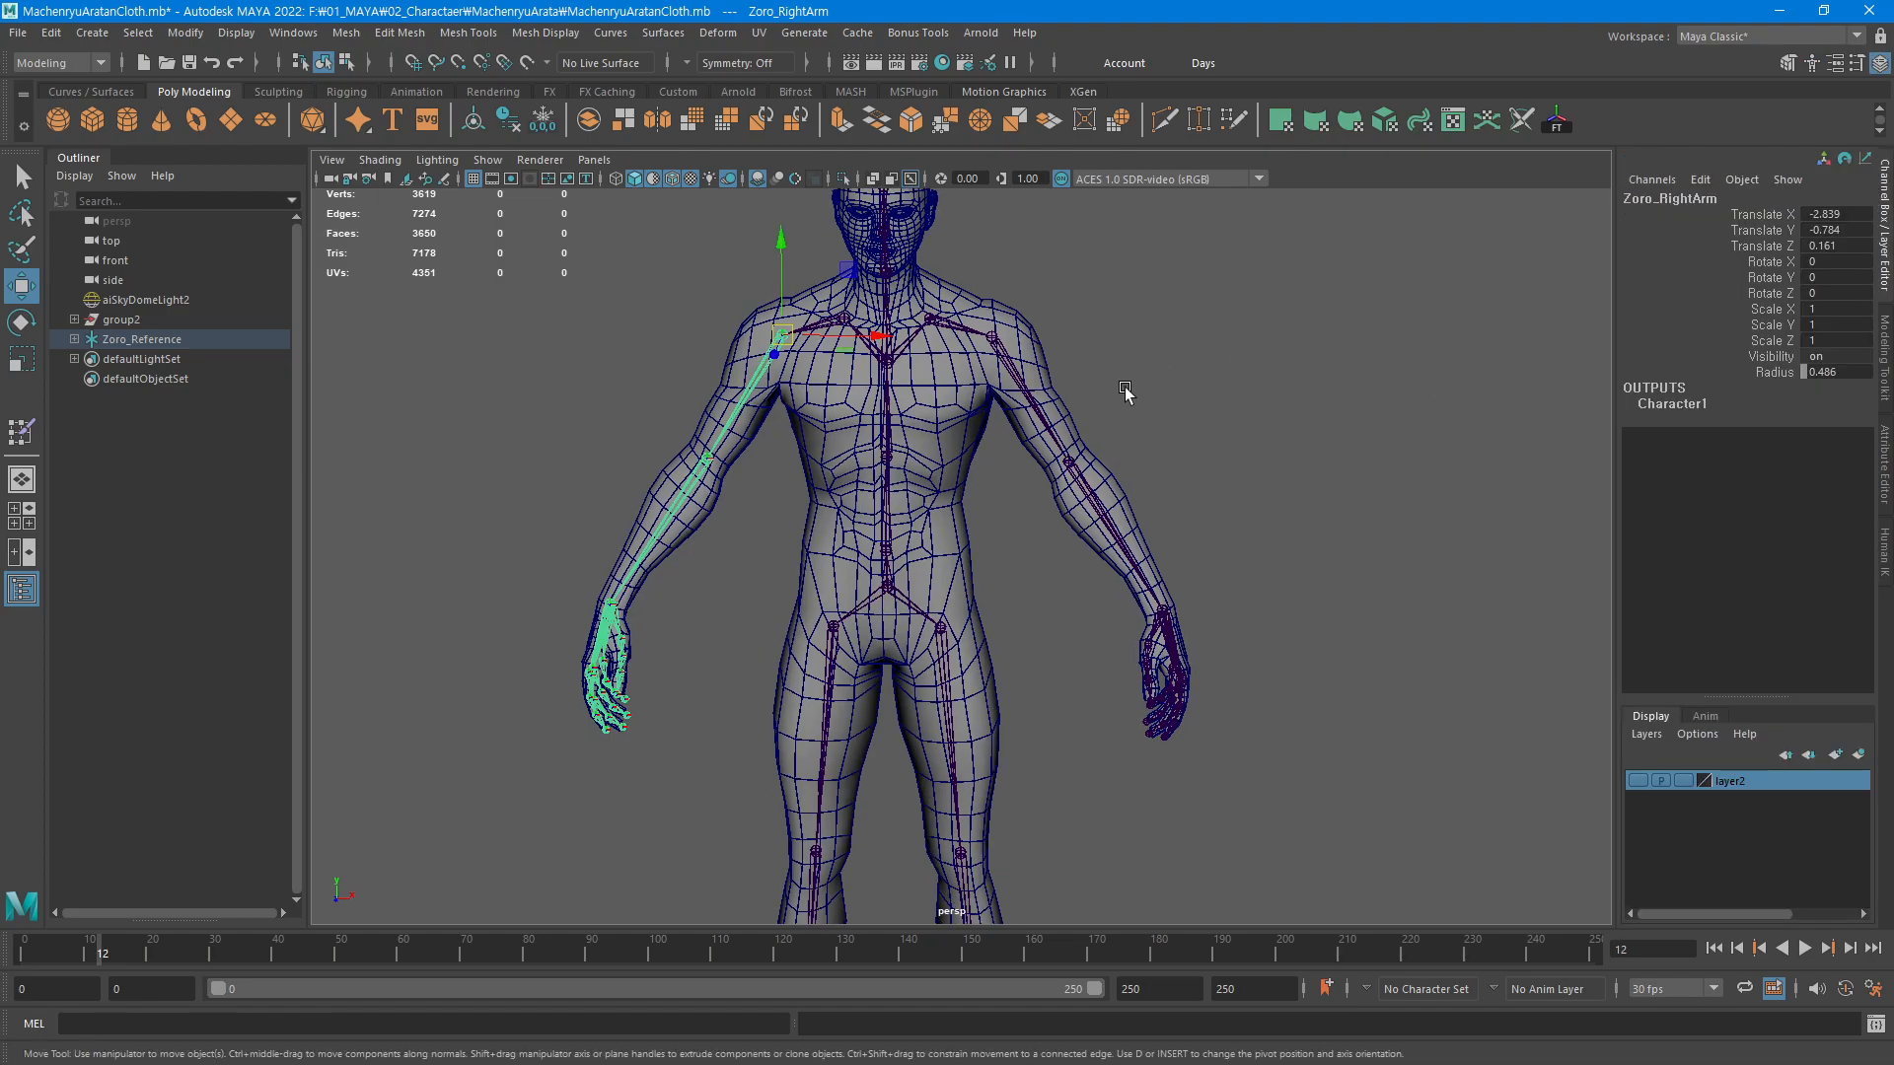
{"action": "left_click", "coordinate": [1060, 415]}
{"action": "left_click", "coordinate": [744, 390]}
{"action": "left_click", "coordinate": [1010, 373]}
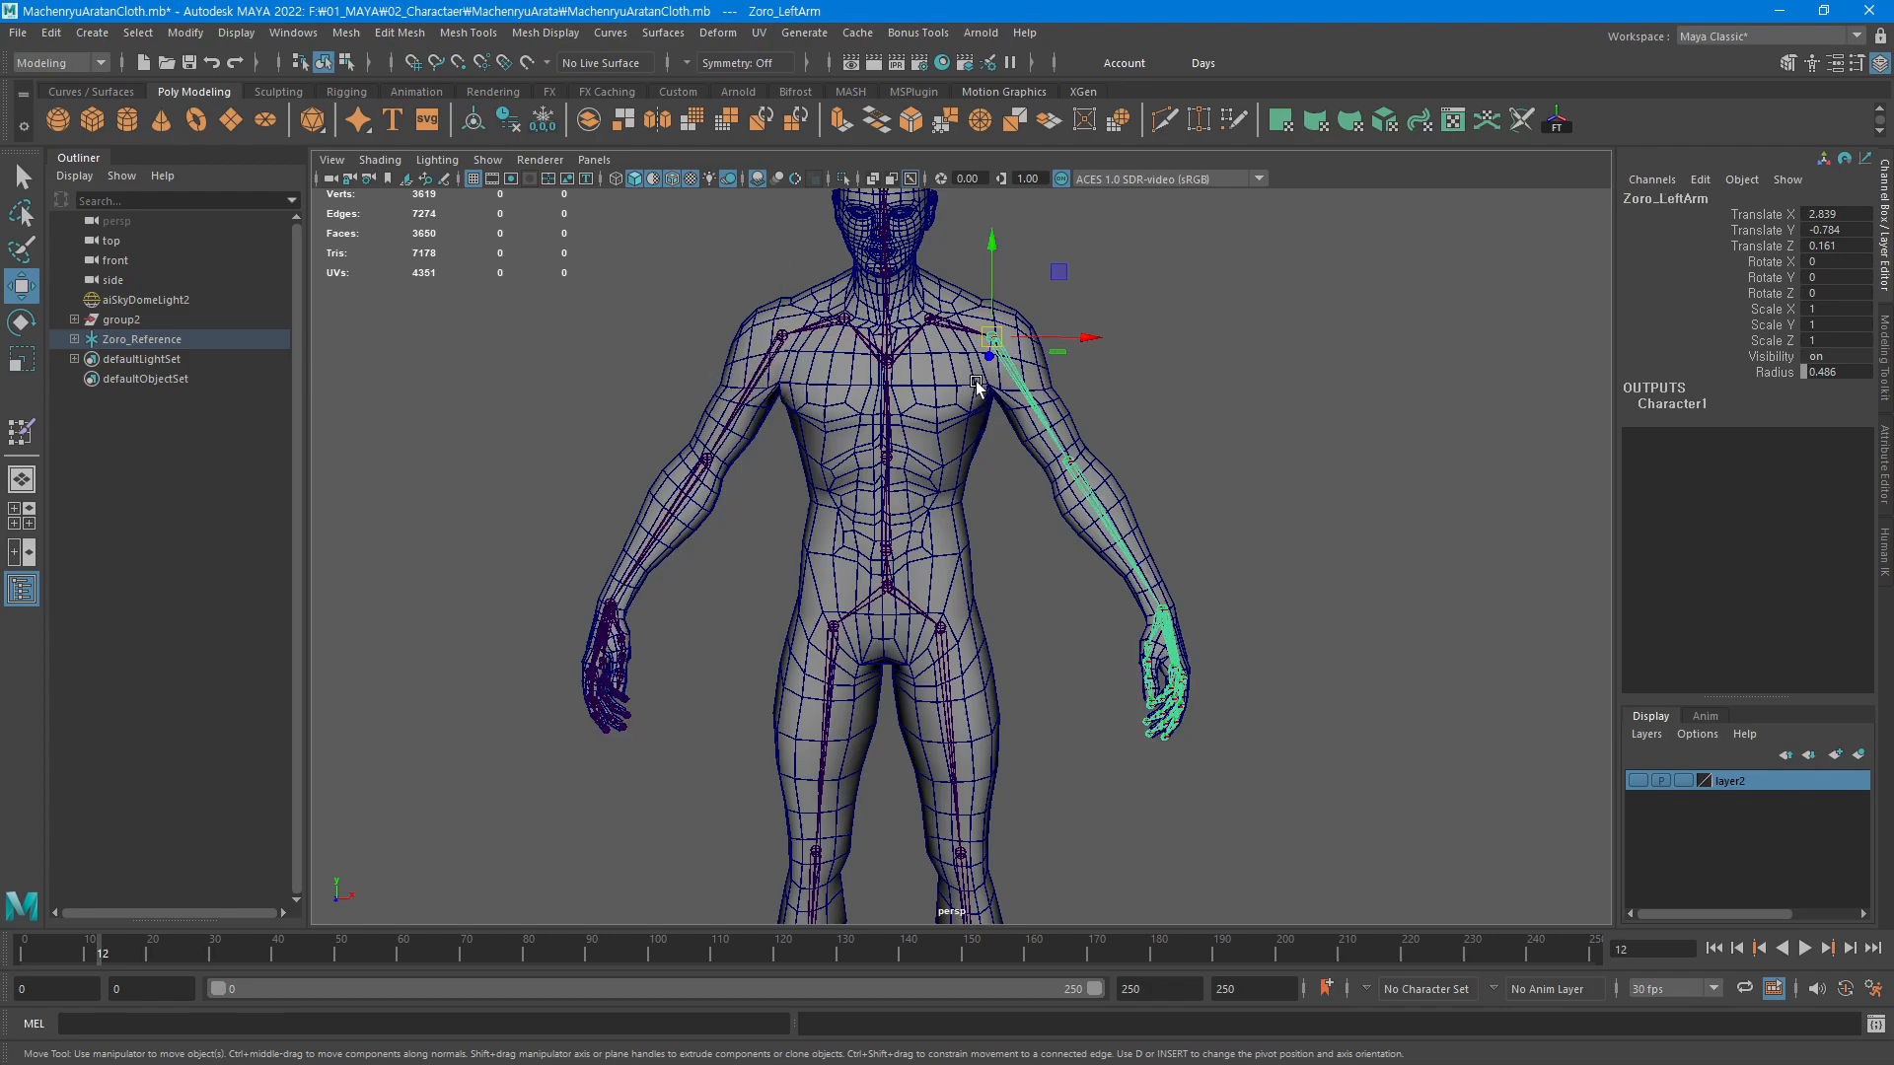
{"action": "left_click", "coordinate": [732, 365]}
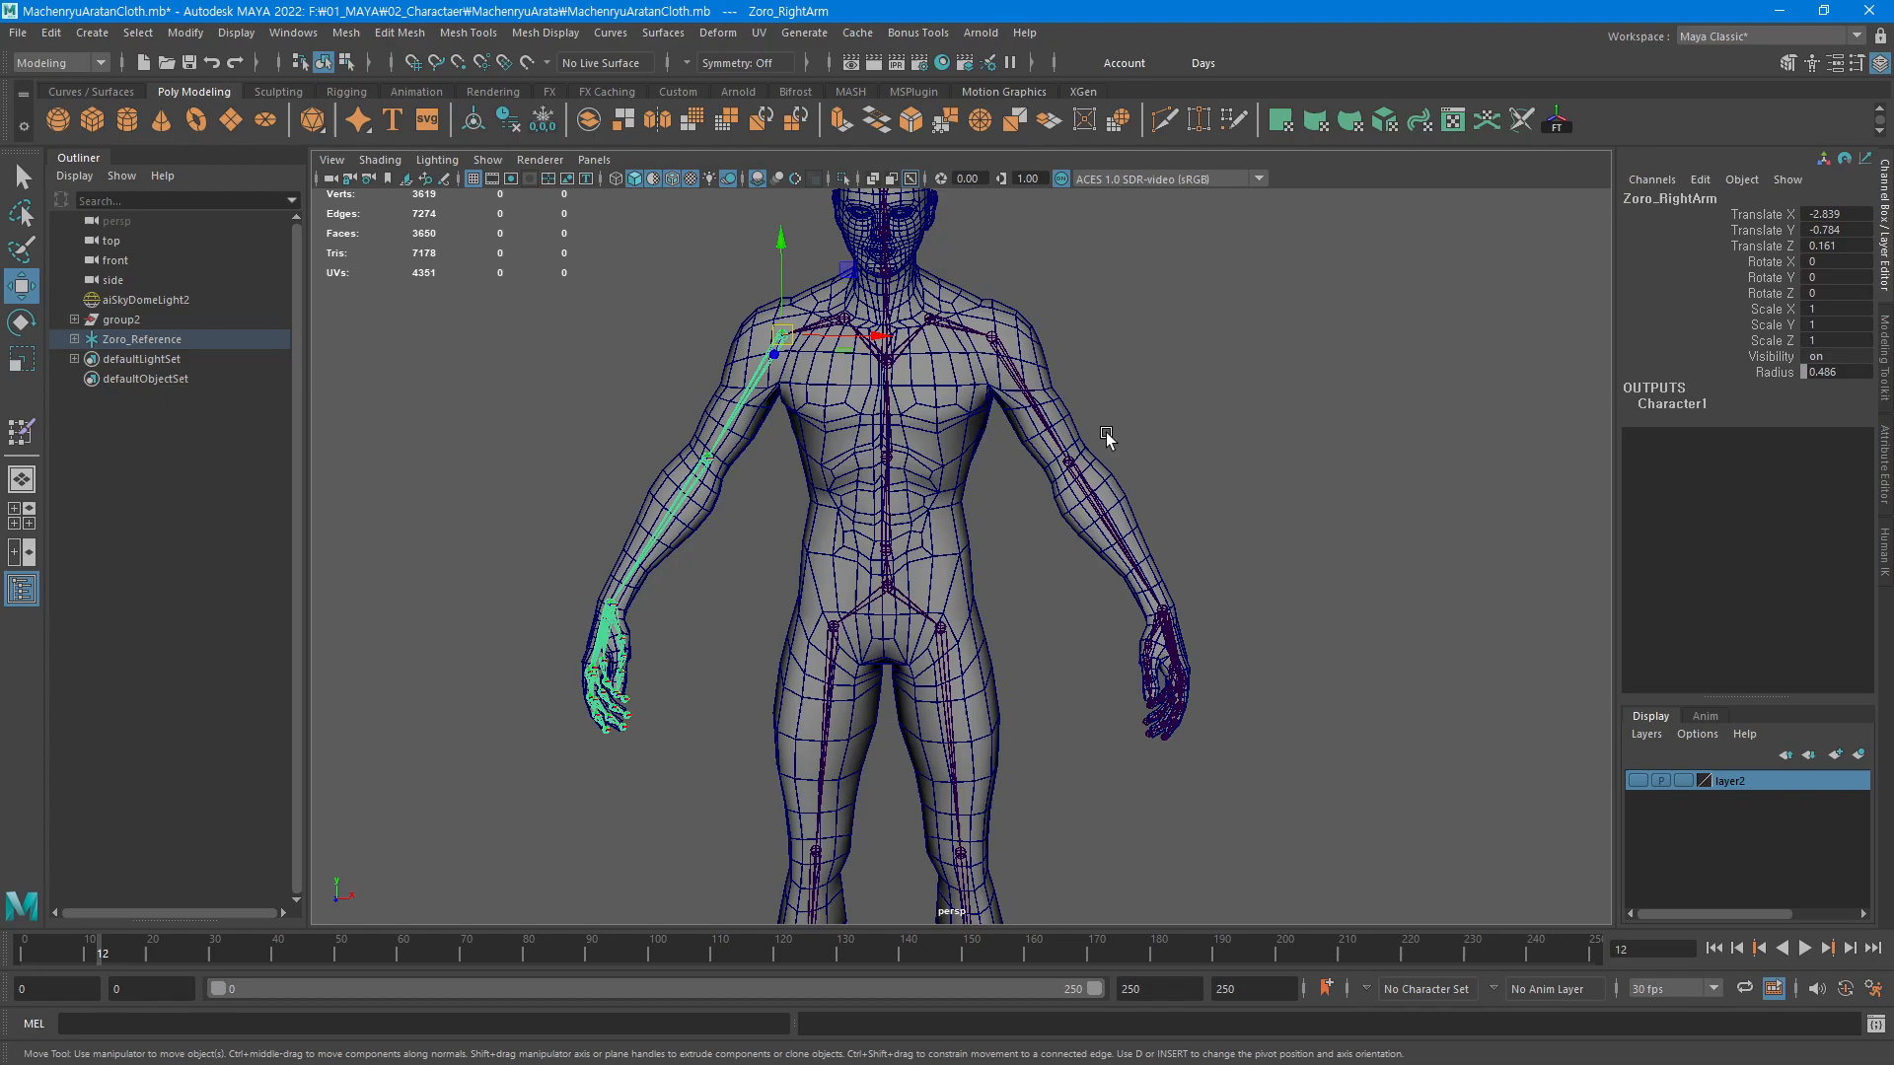
{"action": "left_click", "coordinate": [1069, 397]}
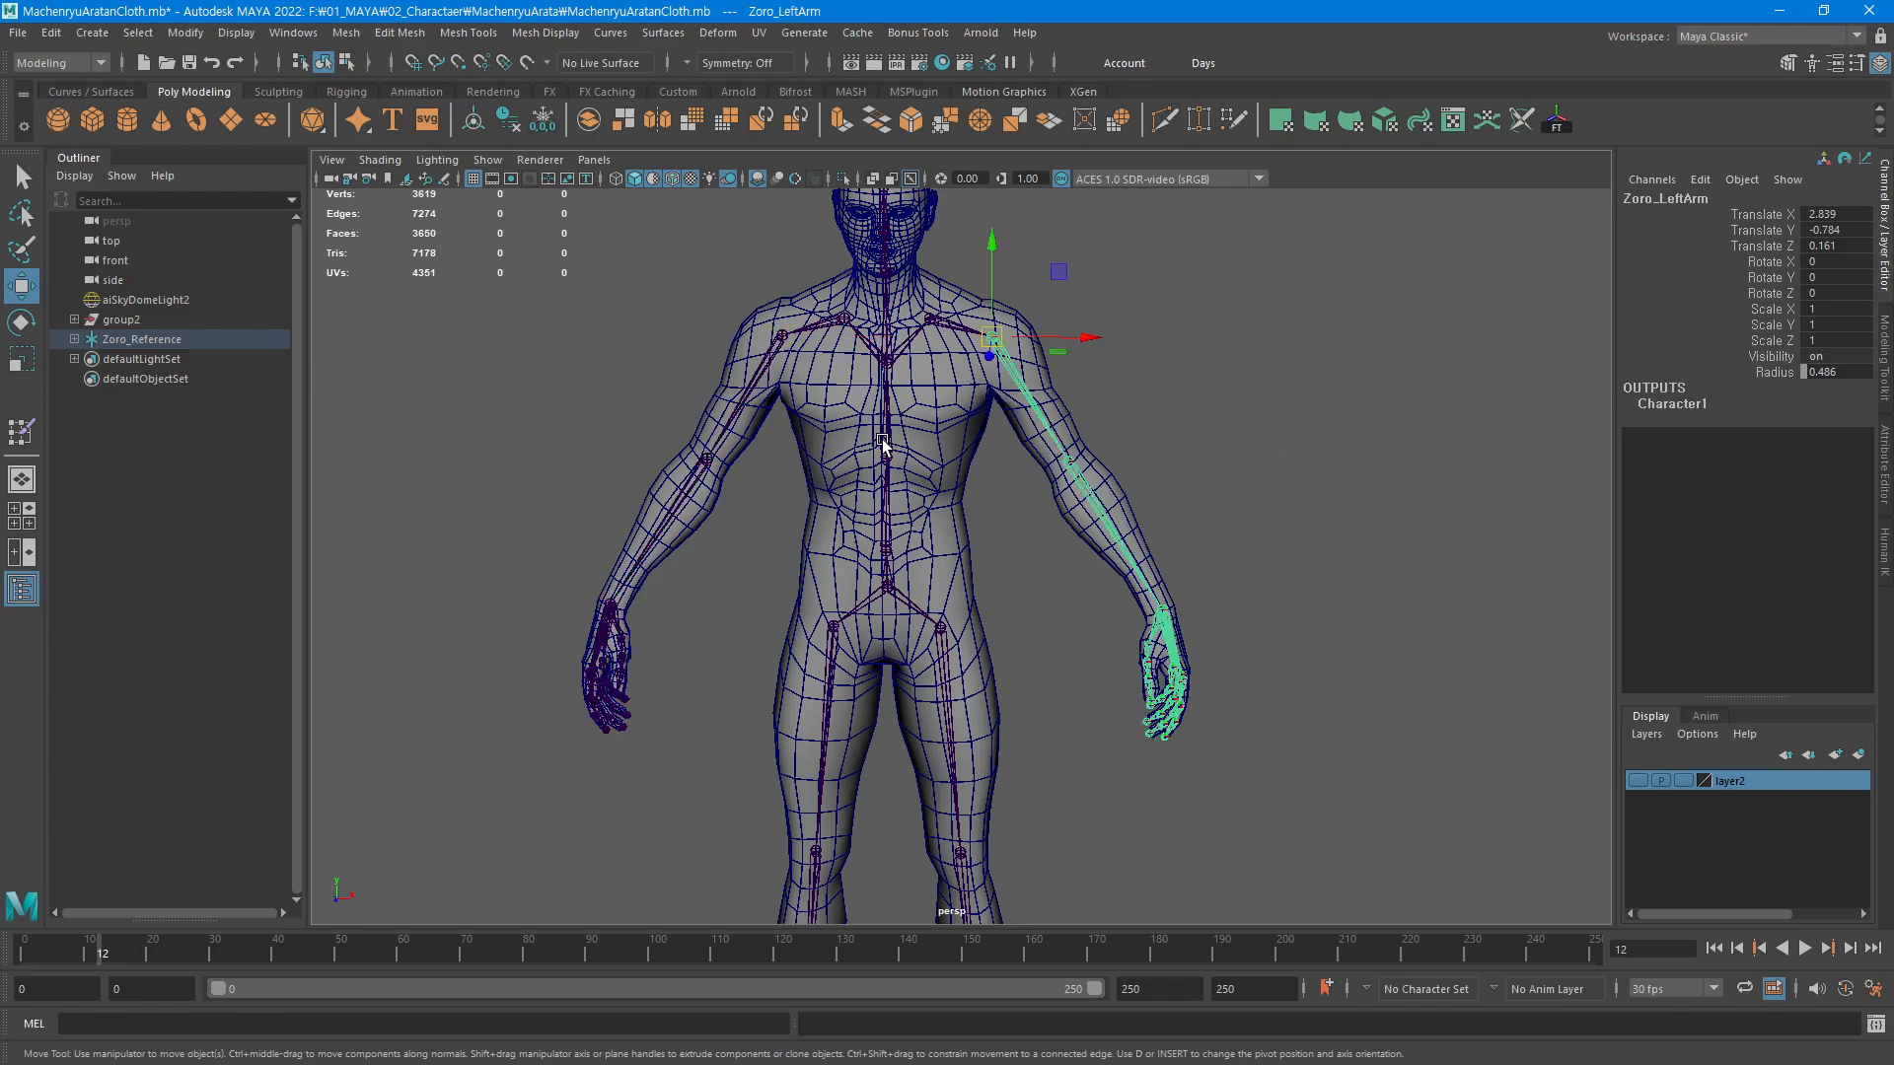
{"action": "left_click", "coordinate": [733, 382]}
{"action": "left_click", "coordinate": [1397, 523]}
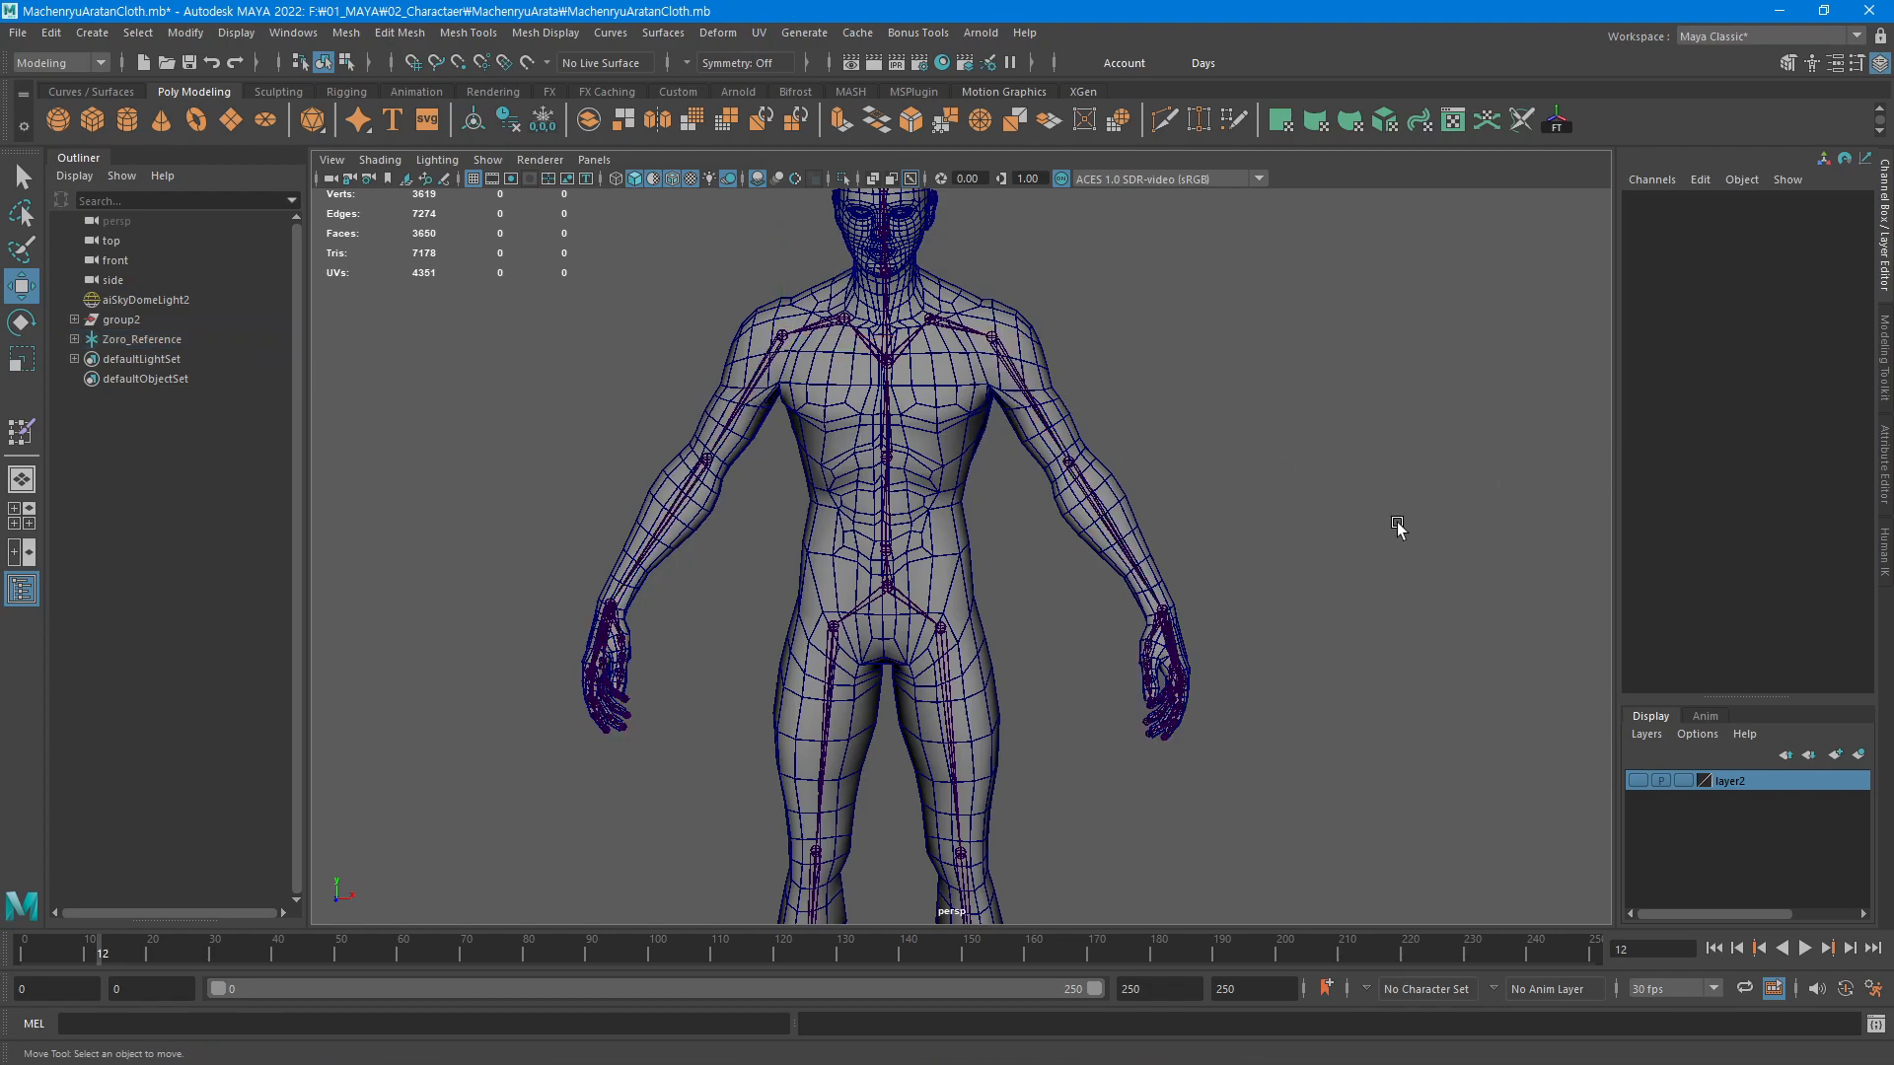
Select the Zoro_Hips joint and create a HumanIK control rig for Character1
{"action": "scroll", "coordinate": [1036, 706], "scroll_direction": "down", "scroll_amount": 6}
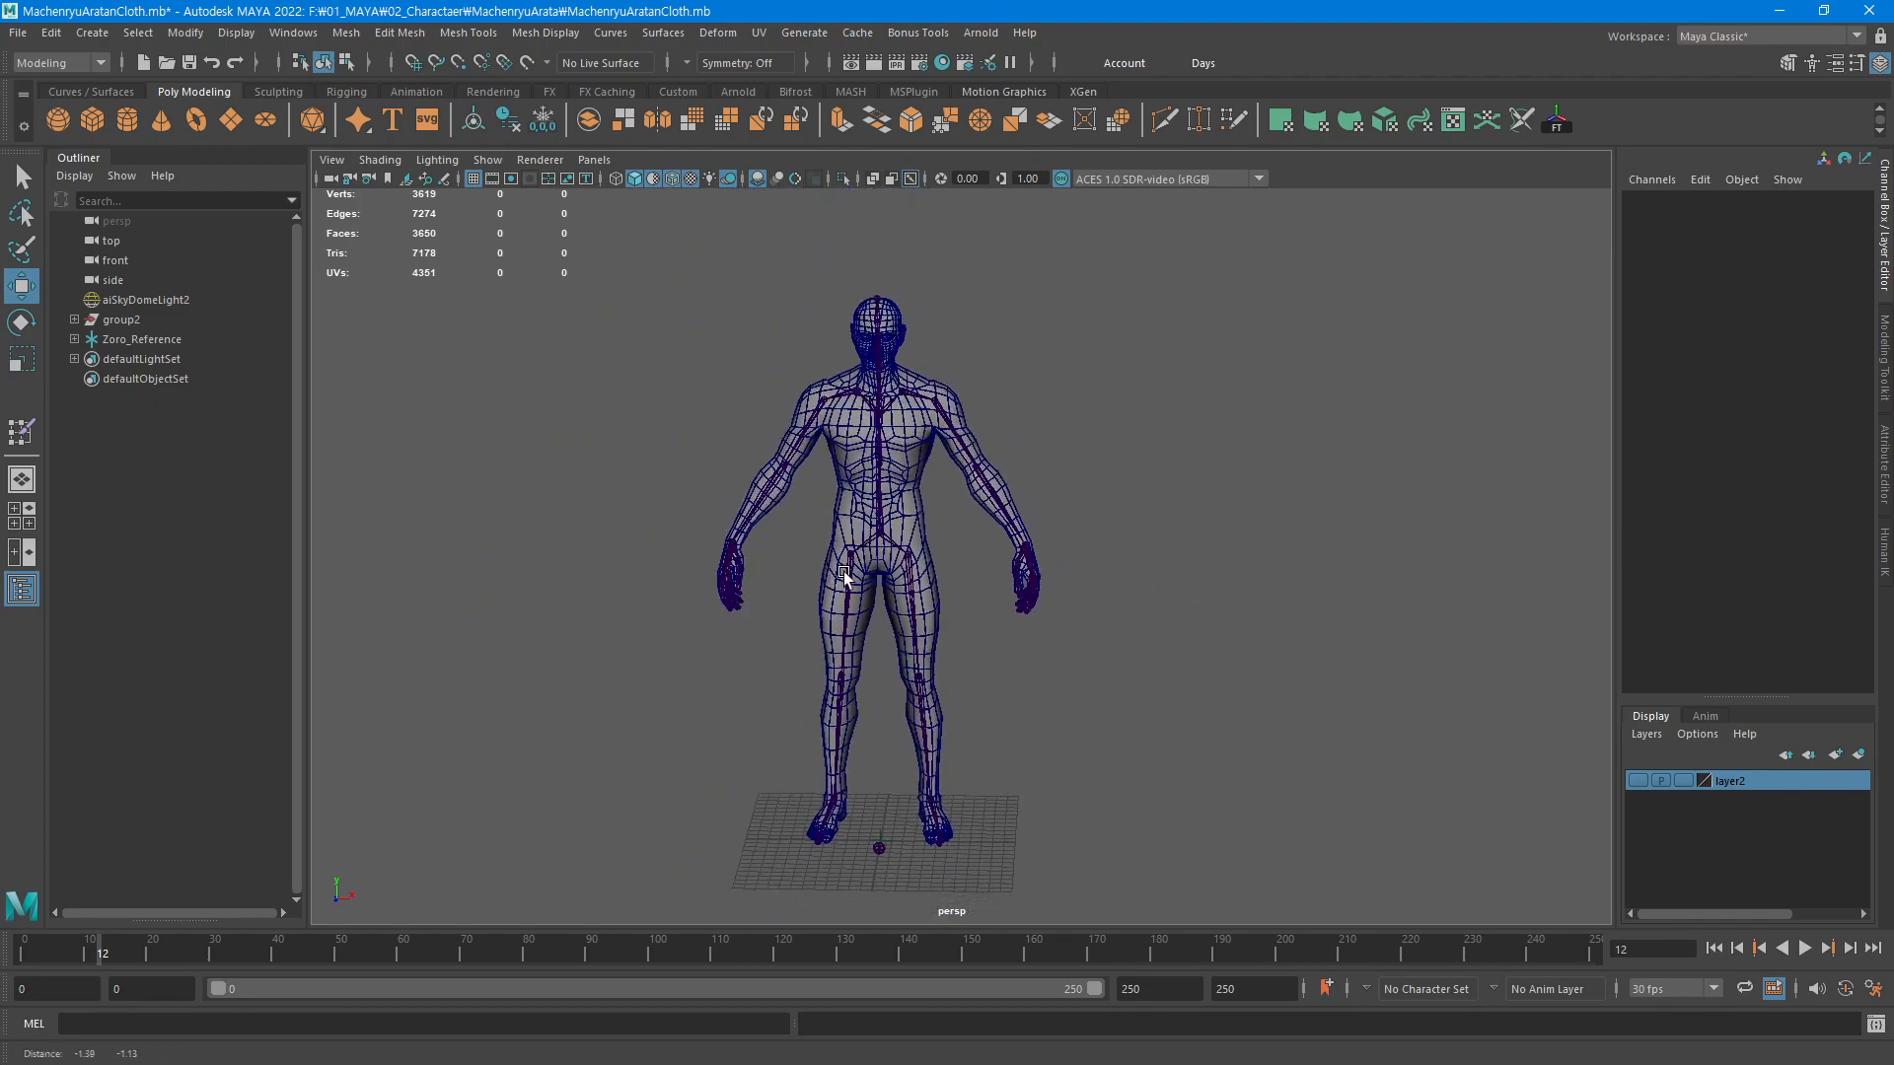
{"action": "scroll", "coordinate": [881, 552], "scroll_direction": "up", "scroll_amount": 1}
{"action": "left_click", "coordinate": [1014, 582]}
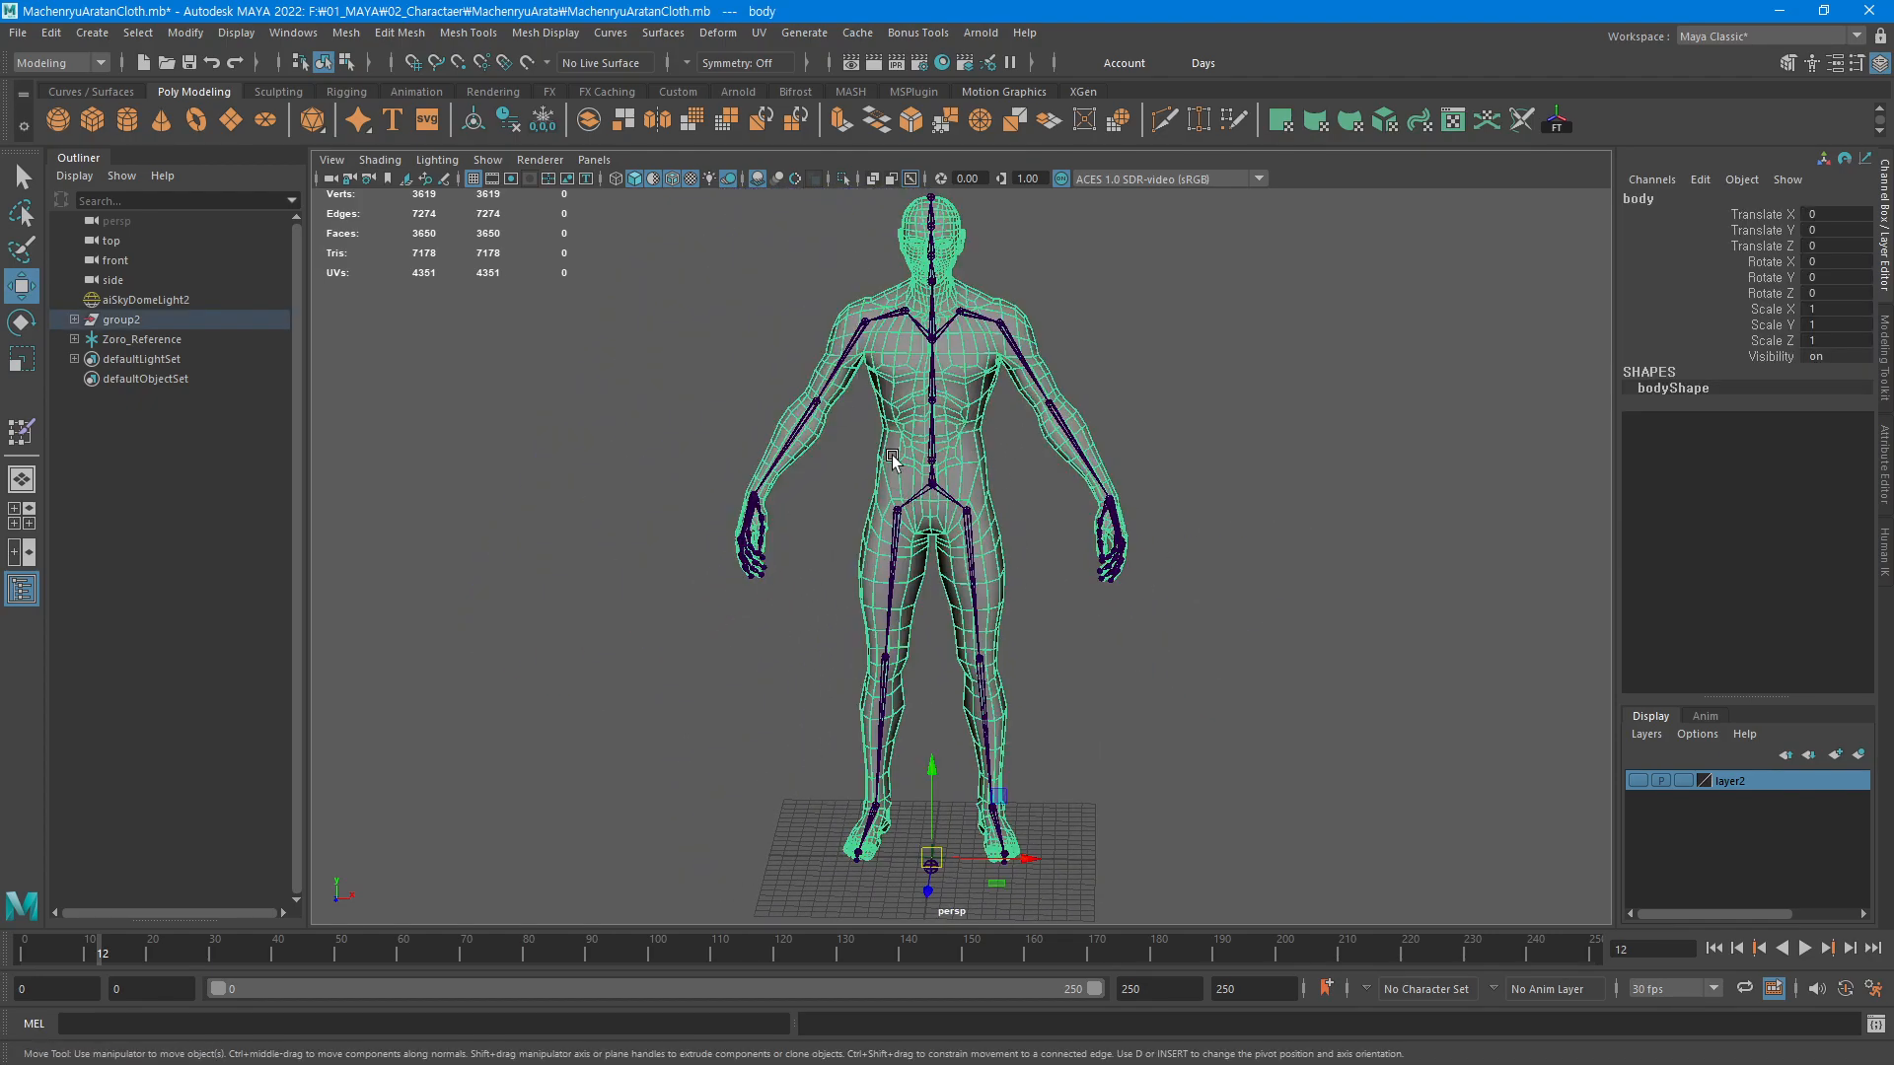
{"action": "left_click", "coordinate": [1247, 399]}
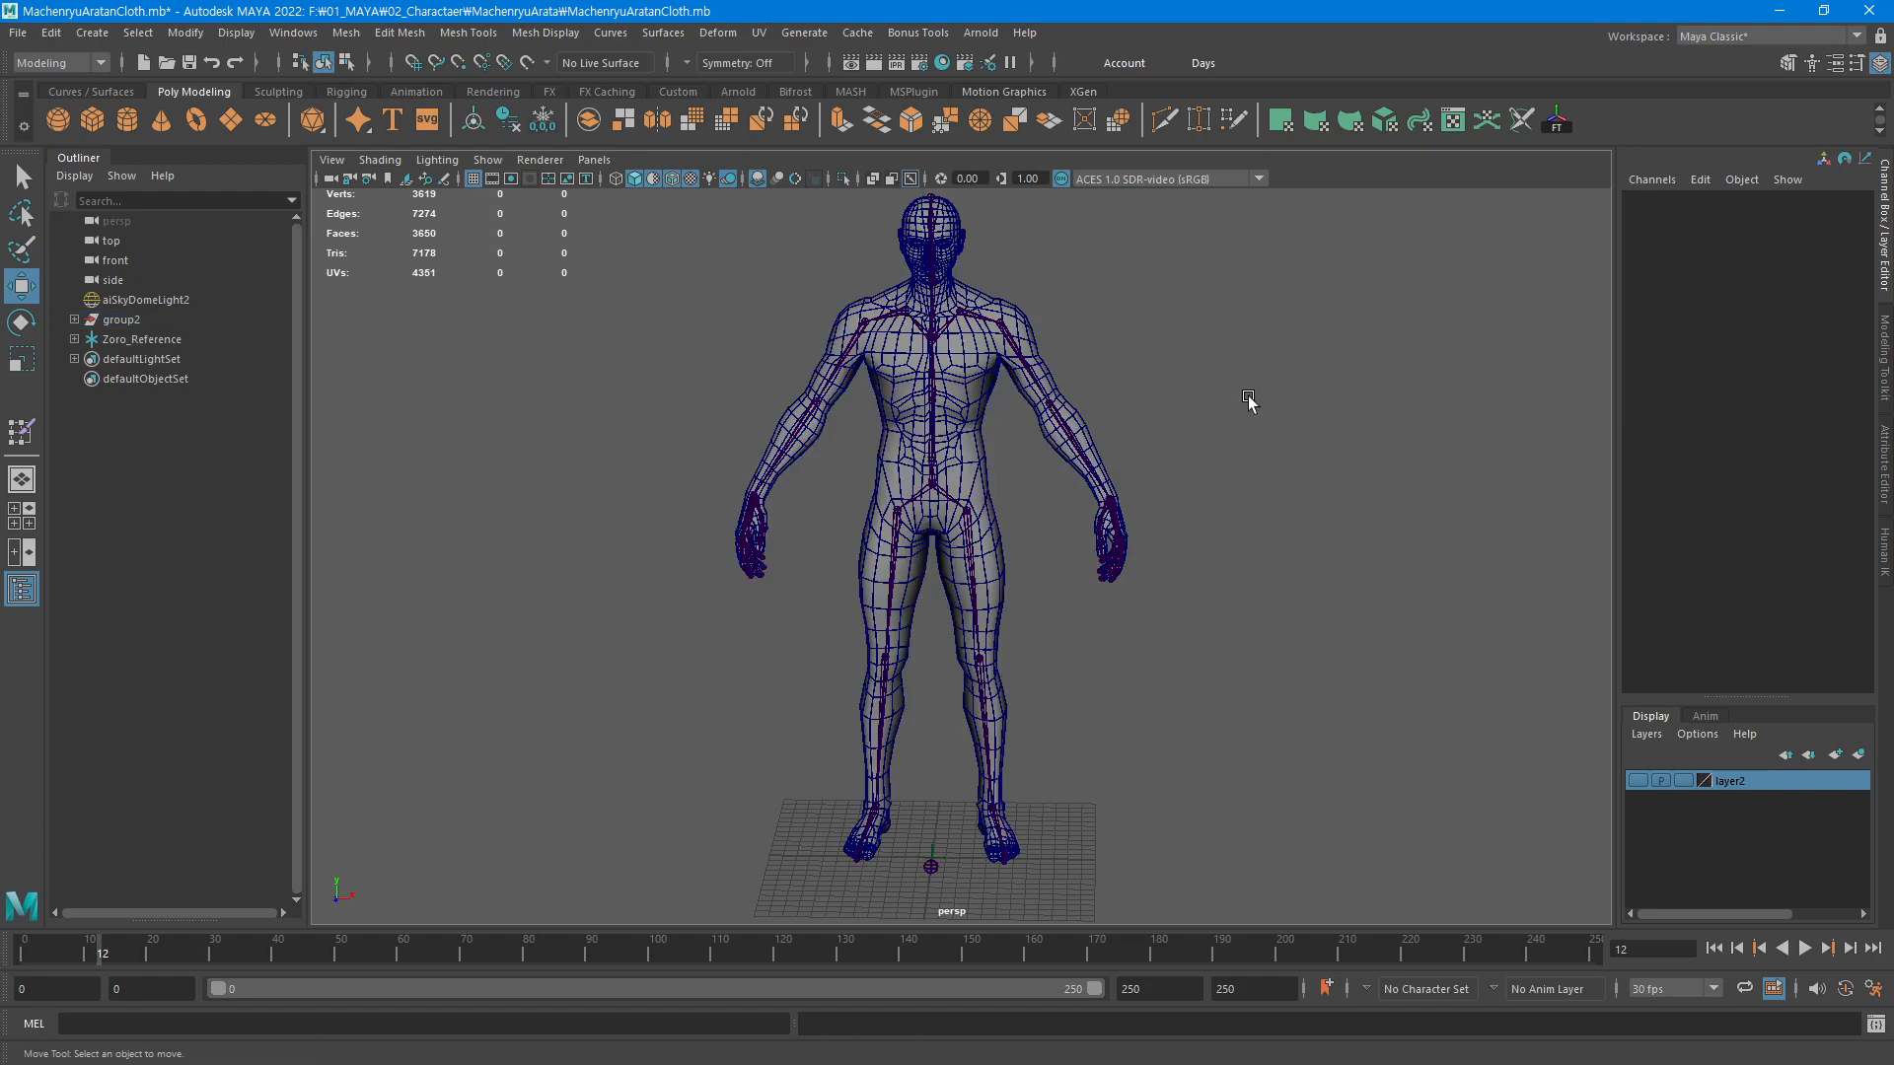
{"action": "left_click", "coordinate": [931, 484]}
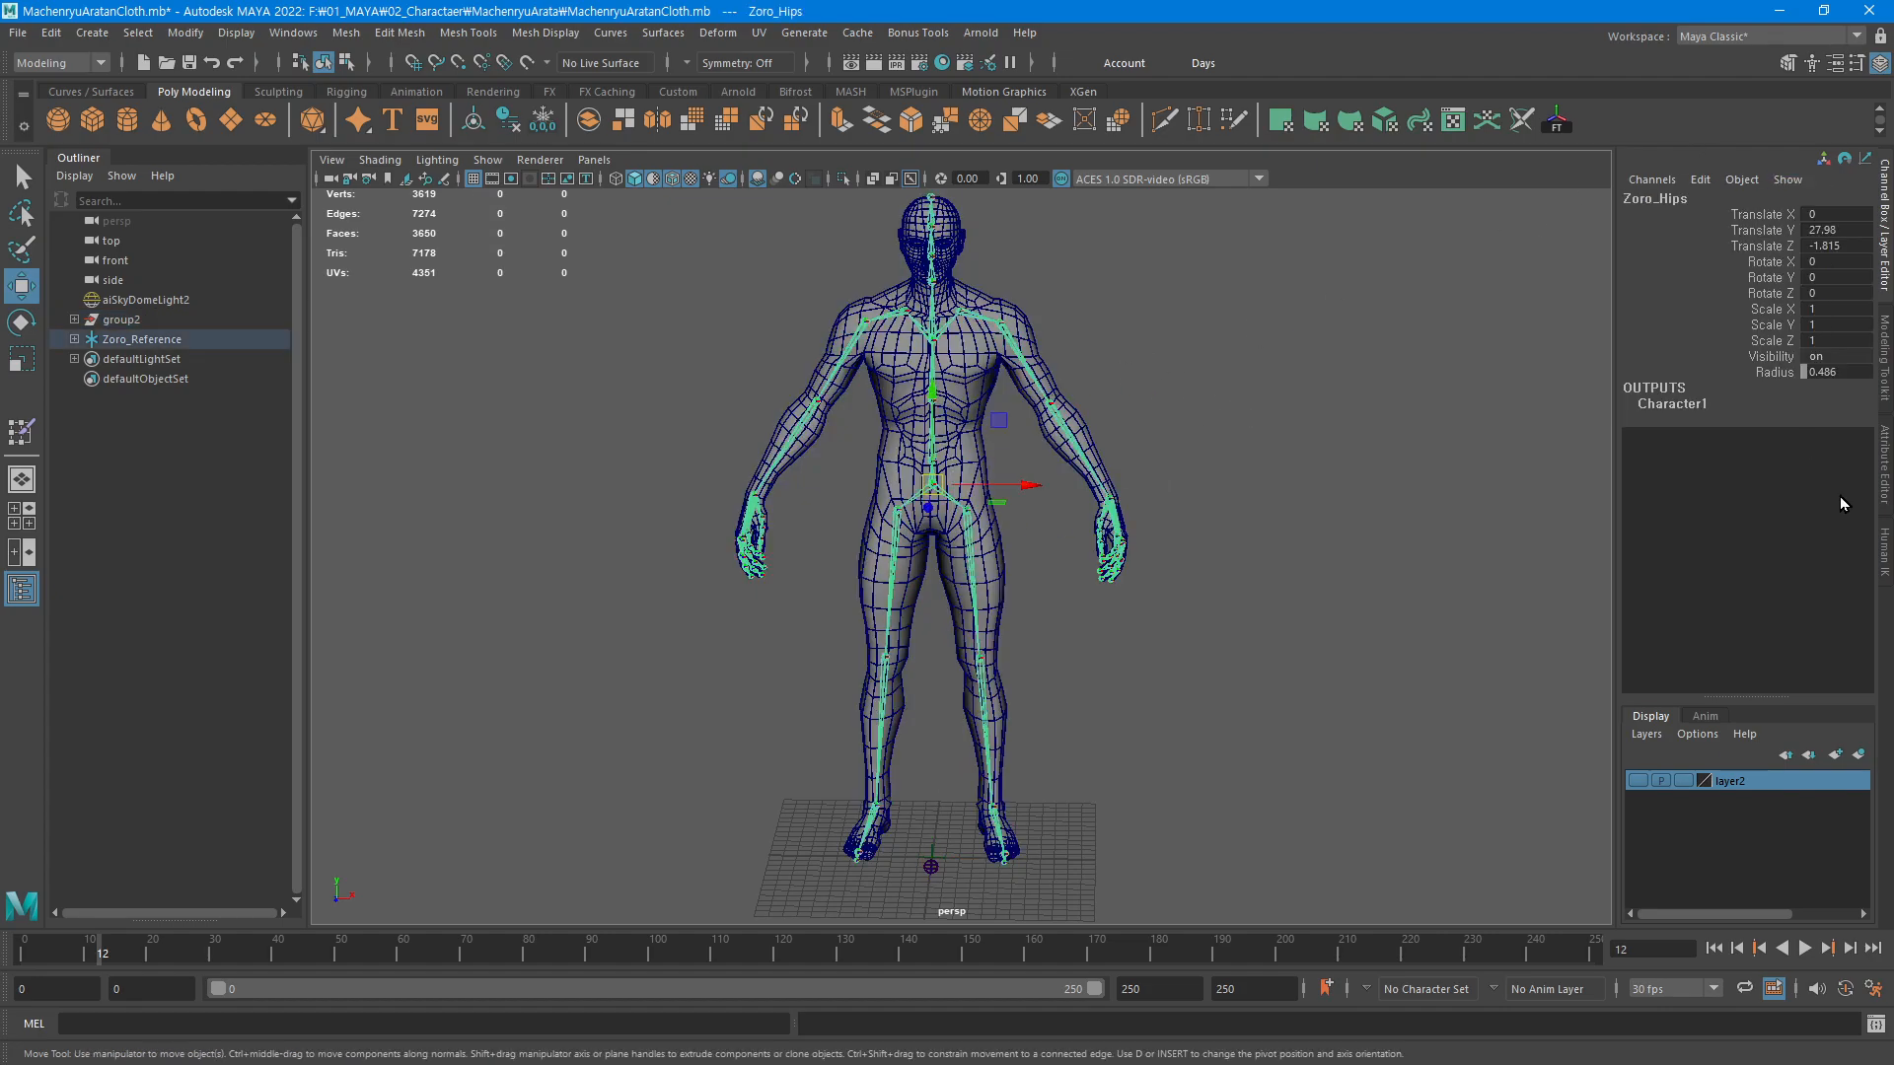
{"action": "left_click", "coordinate": [1884, 548]}
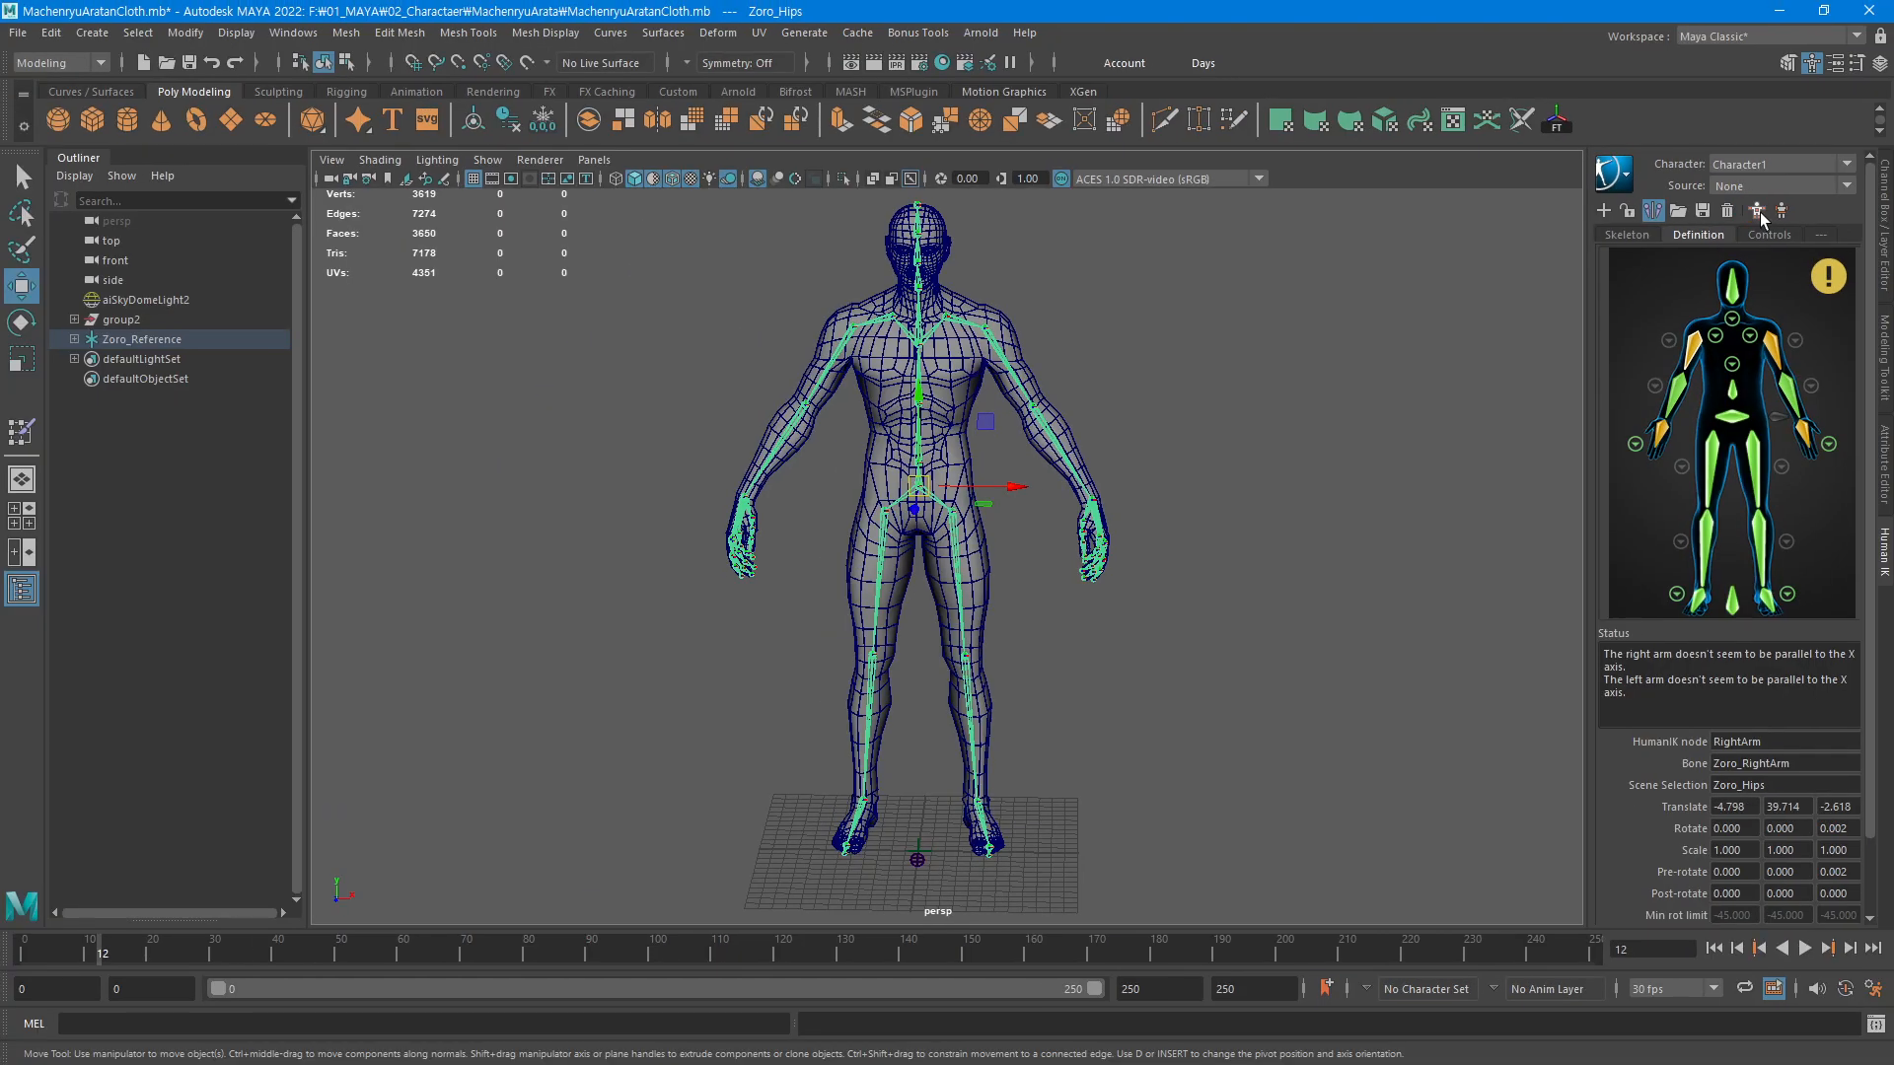
{"action": "left_click", "coordinate": [1756, 213]}
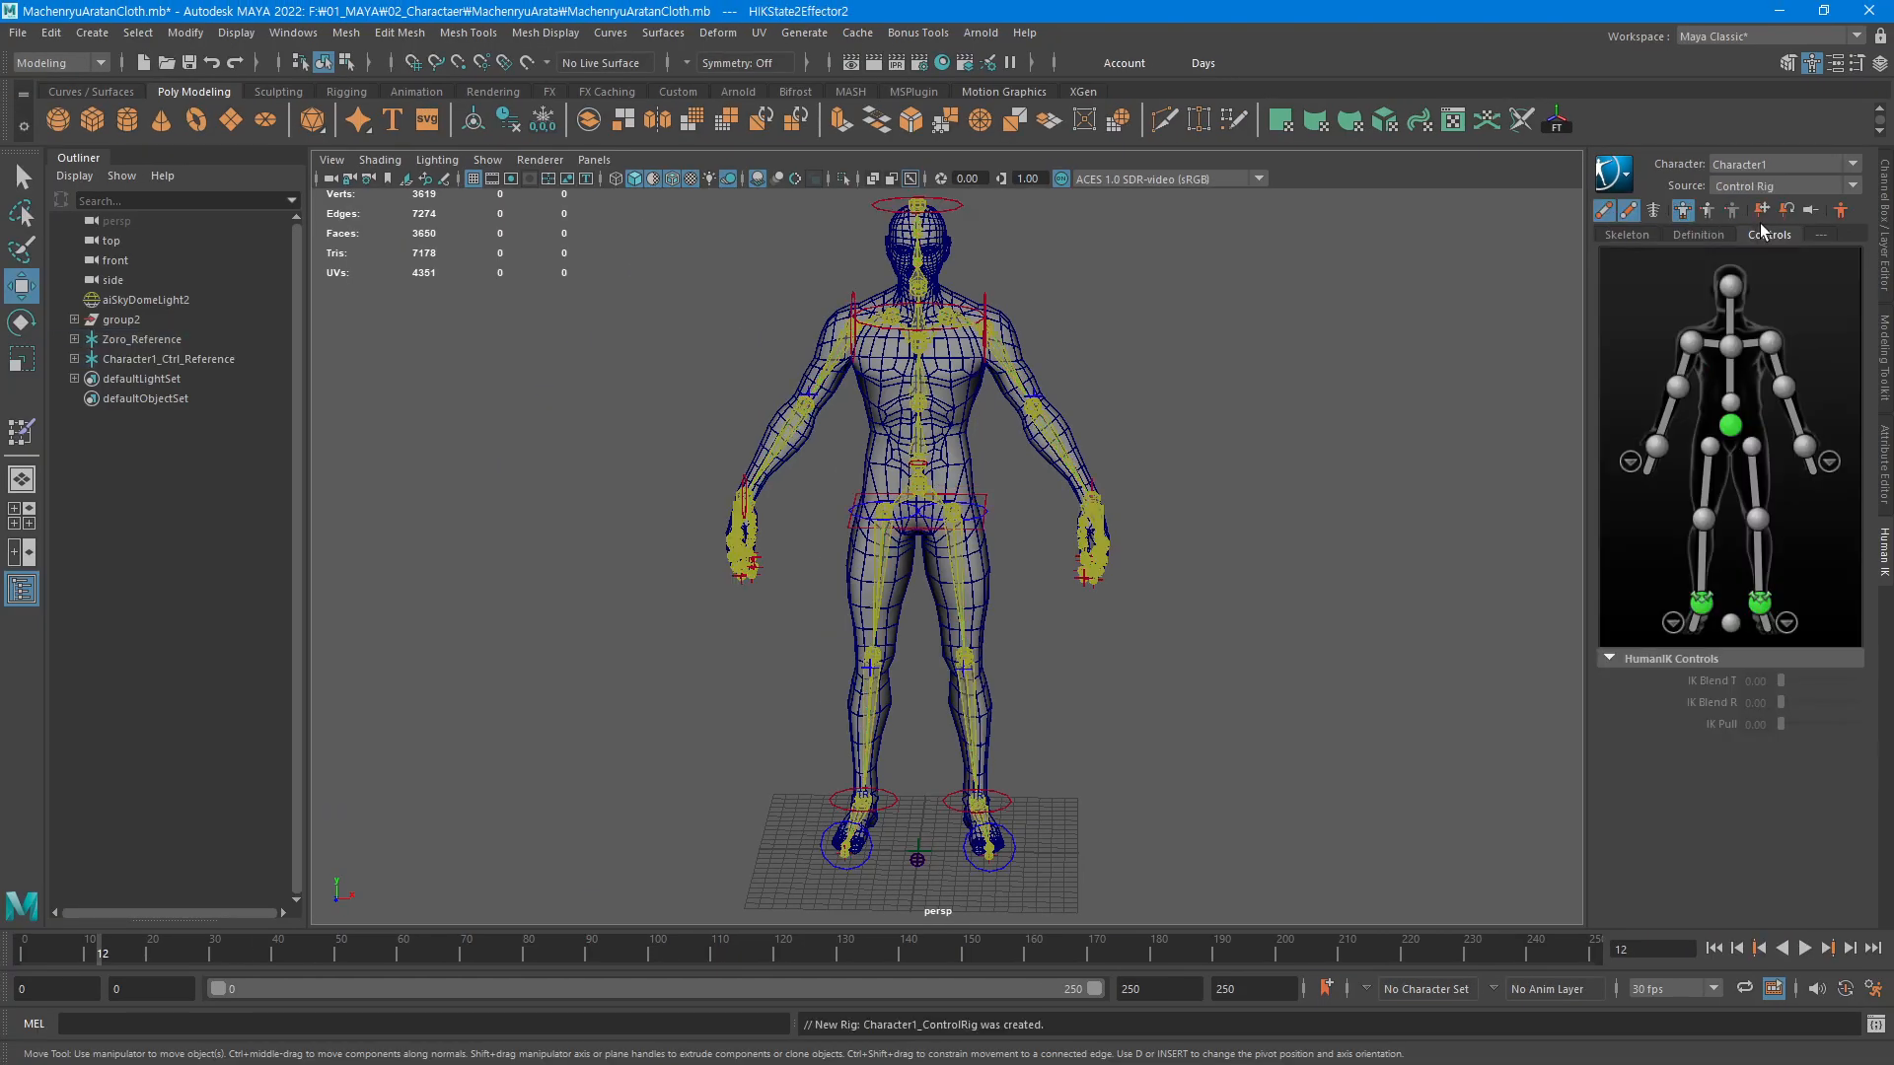
Try moving the left wrist effector of the new control rig to test the arm, and undo the movement
{"action": "left_click", "coordinate": [1095, 488]}
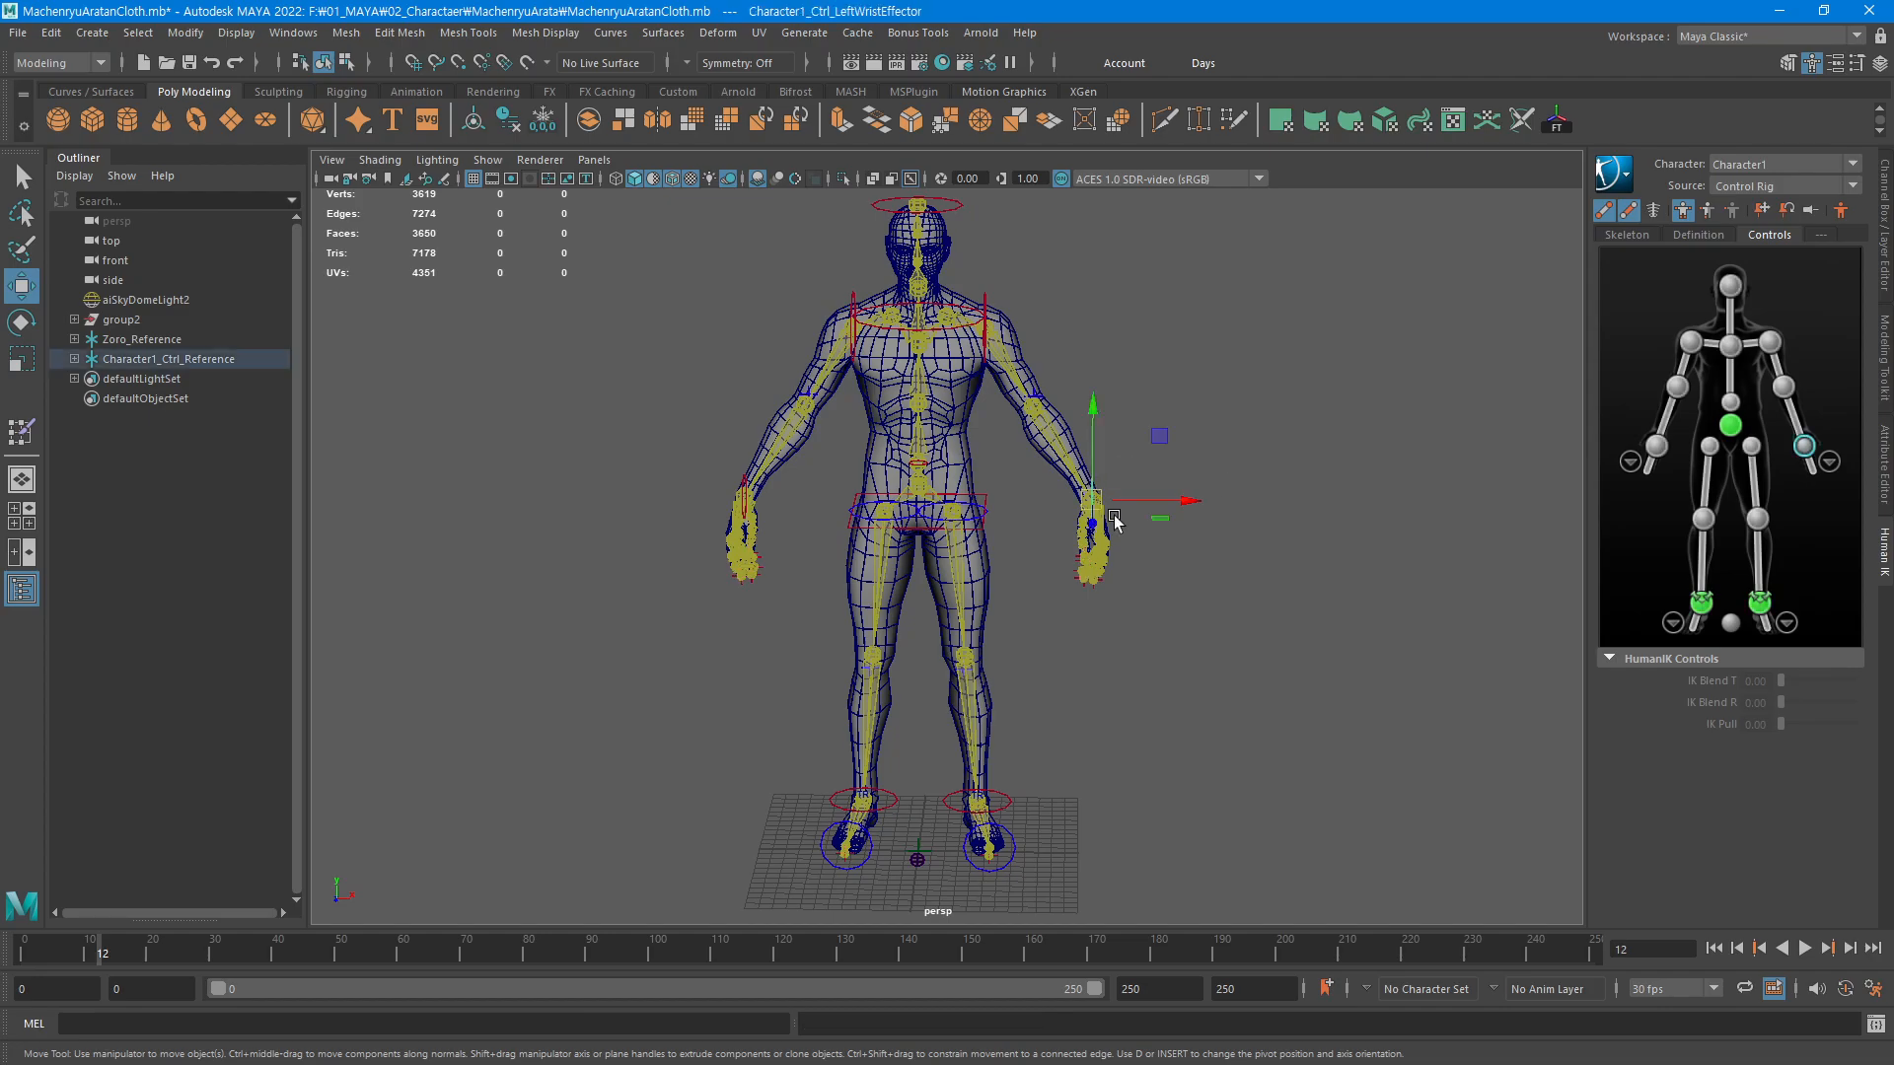
{"action": "mouse_move", "coordinate": [1133, 664]}
{"action": "middle_mouse_down"}
{"action": "mouse_move", "coordinate": [1089, 609]}
{"action": "mouse_move", "coordinate": [1125, 664]}
{"action": "mouse_move", "coordinate": [1133, 591]}
{"action": "mouse_move", "coordinate": [1122, 651]}
{"action": "middle_mouse_up"}
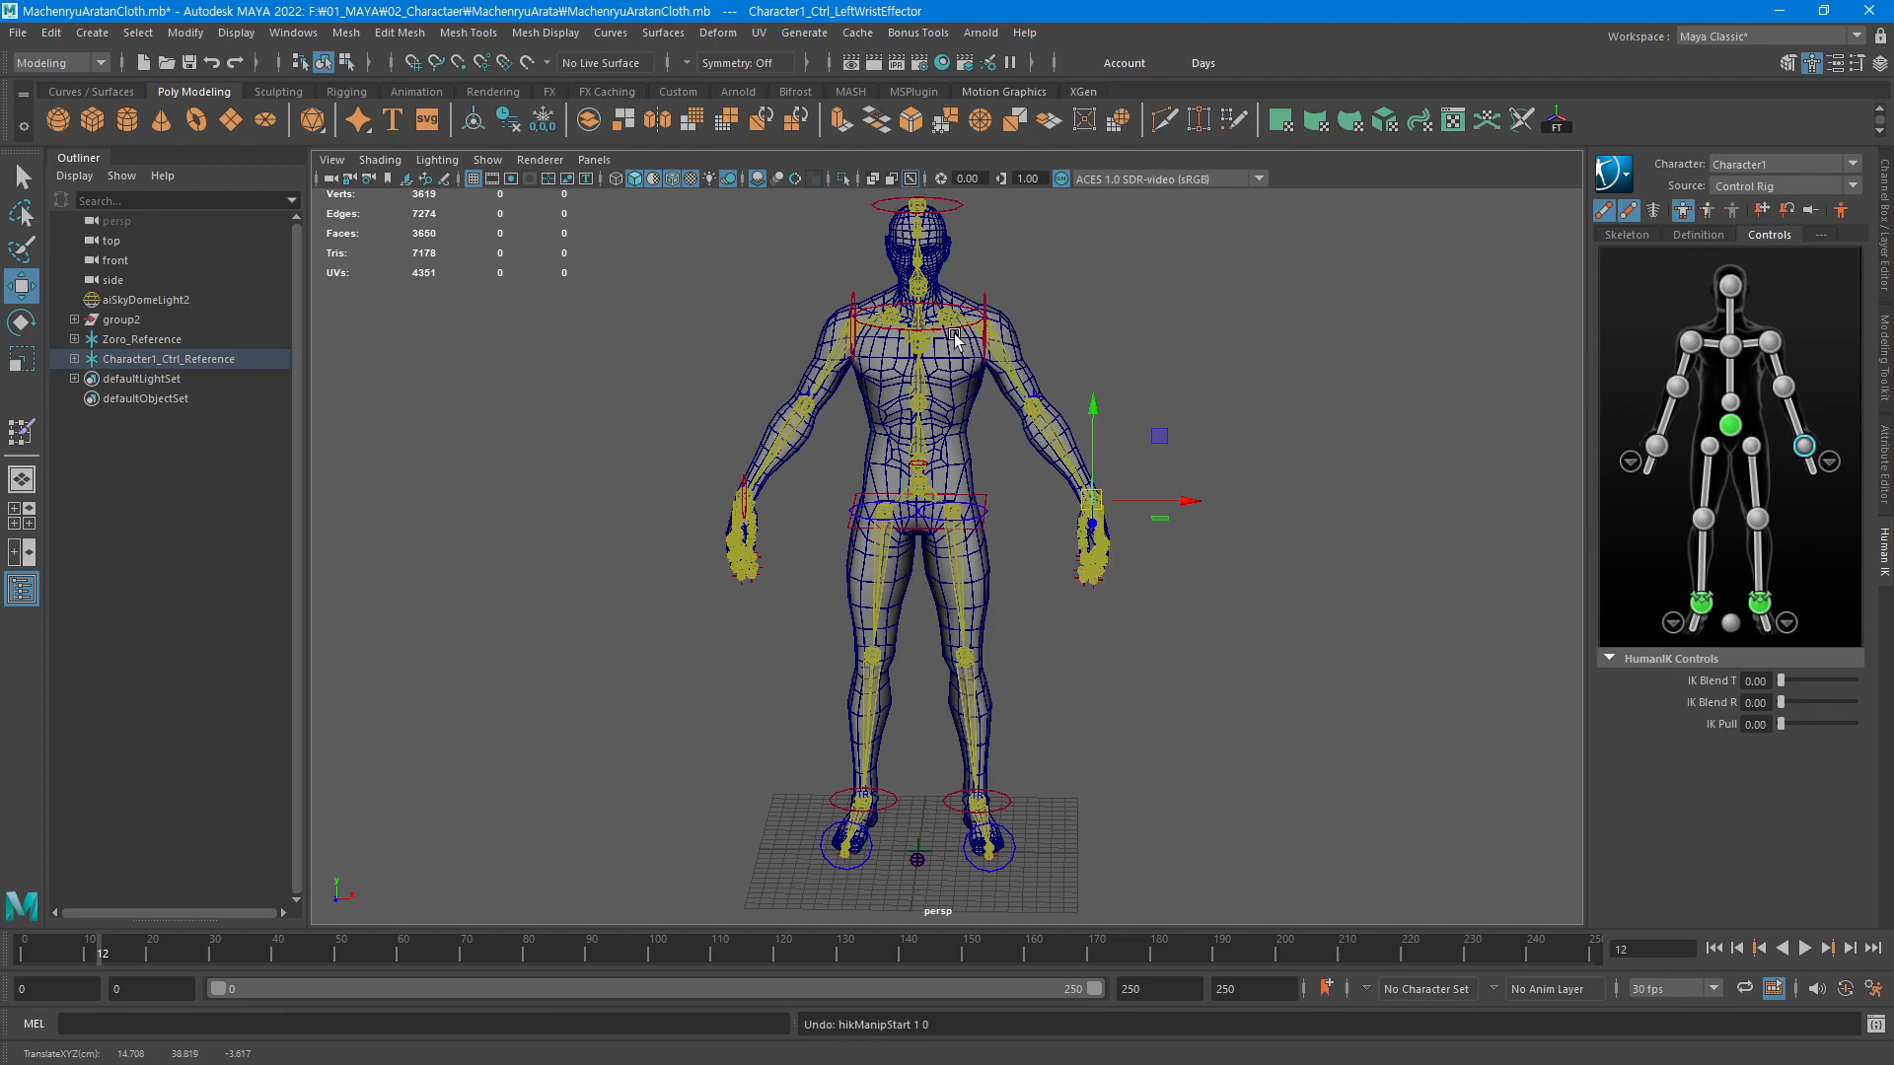
Try rotating the chest end effector of the control rig to test the torso, and undo the rotation
{"action": "left_click", "coordinate": [918, 317]}
{"action": "left_click_drag", "start_coordinate": [1046, 434], "coordinate": [839, 439], "text": "alt"}
{"action": "key", "text": "e"}
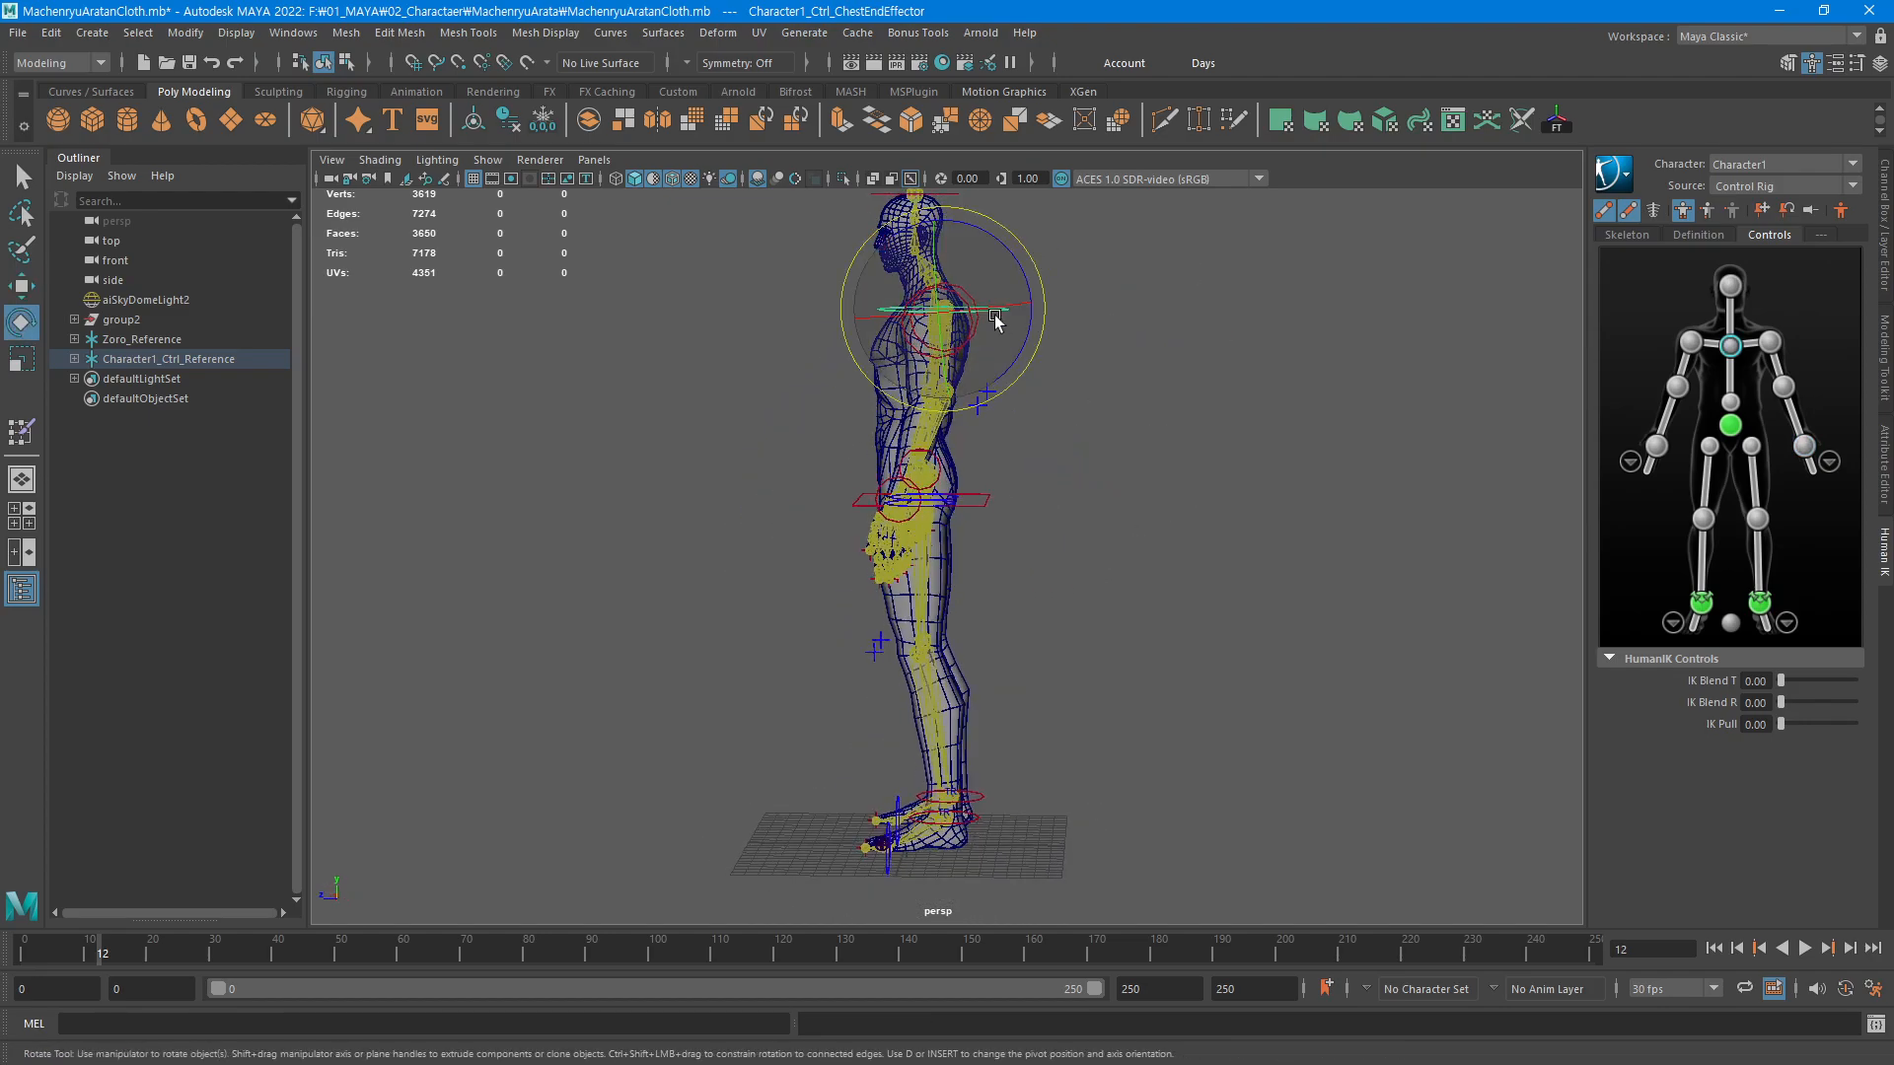
{"action": "left_click_drag", "start_coordinate": [1036, 318], "coordinate": [959, 236]}
{"action": "key", "text": "ctrl+z"}
{"action": "left_click_drag", "start_coordinate": [1003, 550], "coordinate": [1082, 567], "text": "alt"}
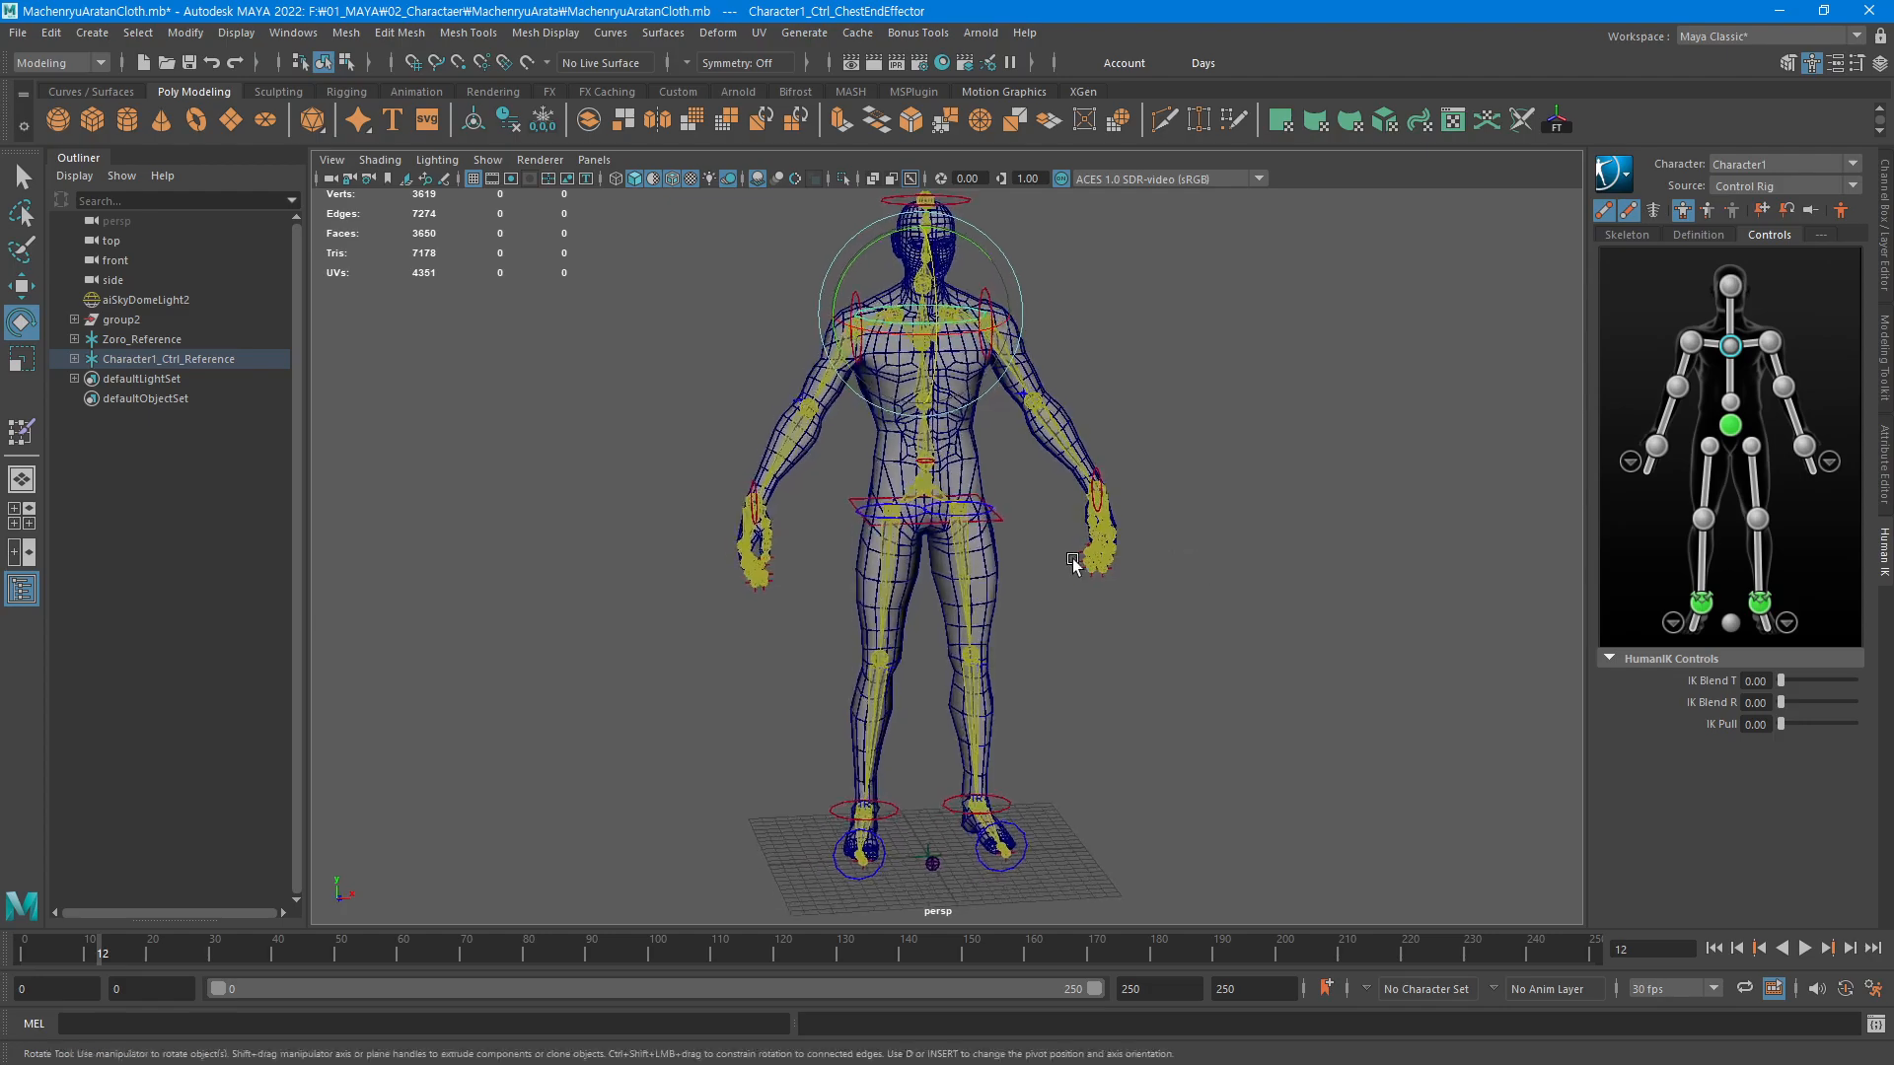
Try running Quick Rig on the body mesh together with the control rig's hips effector
{"action": "left_click", "coordinate": [929, 475]}
{"action": "left_click", "coordinate": [1179, 366]}
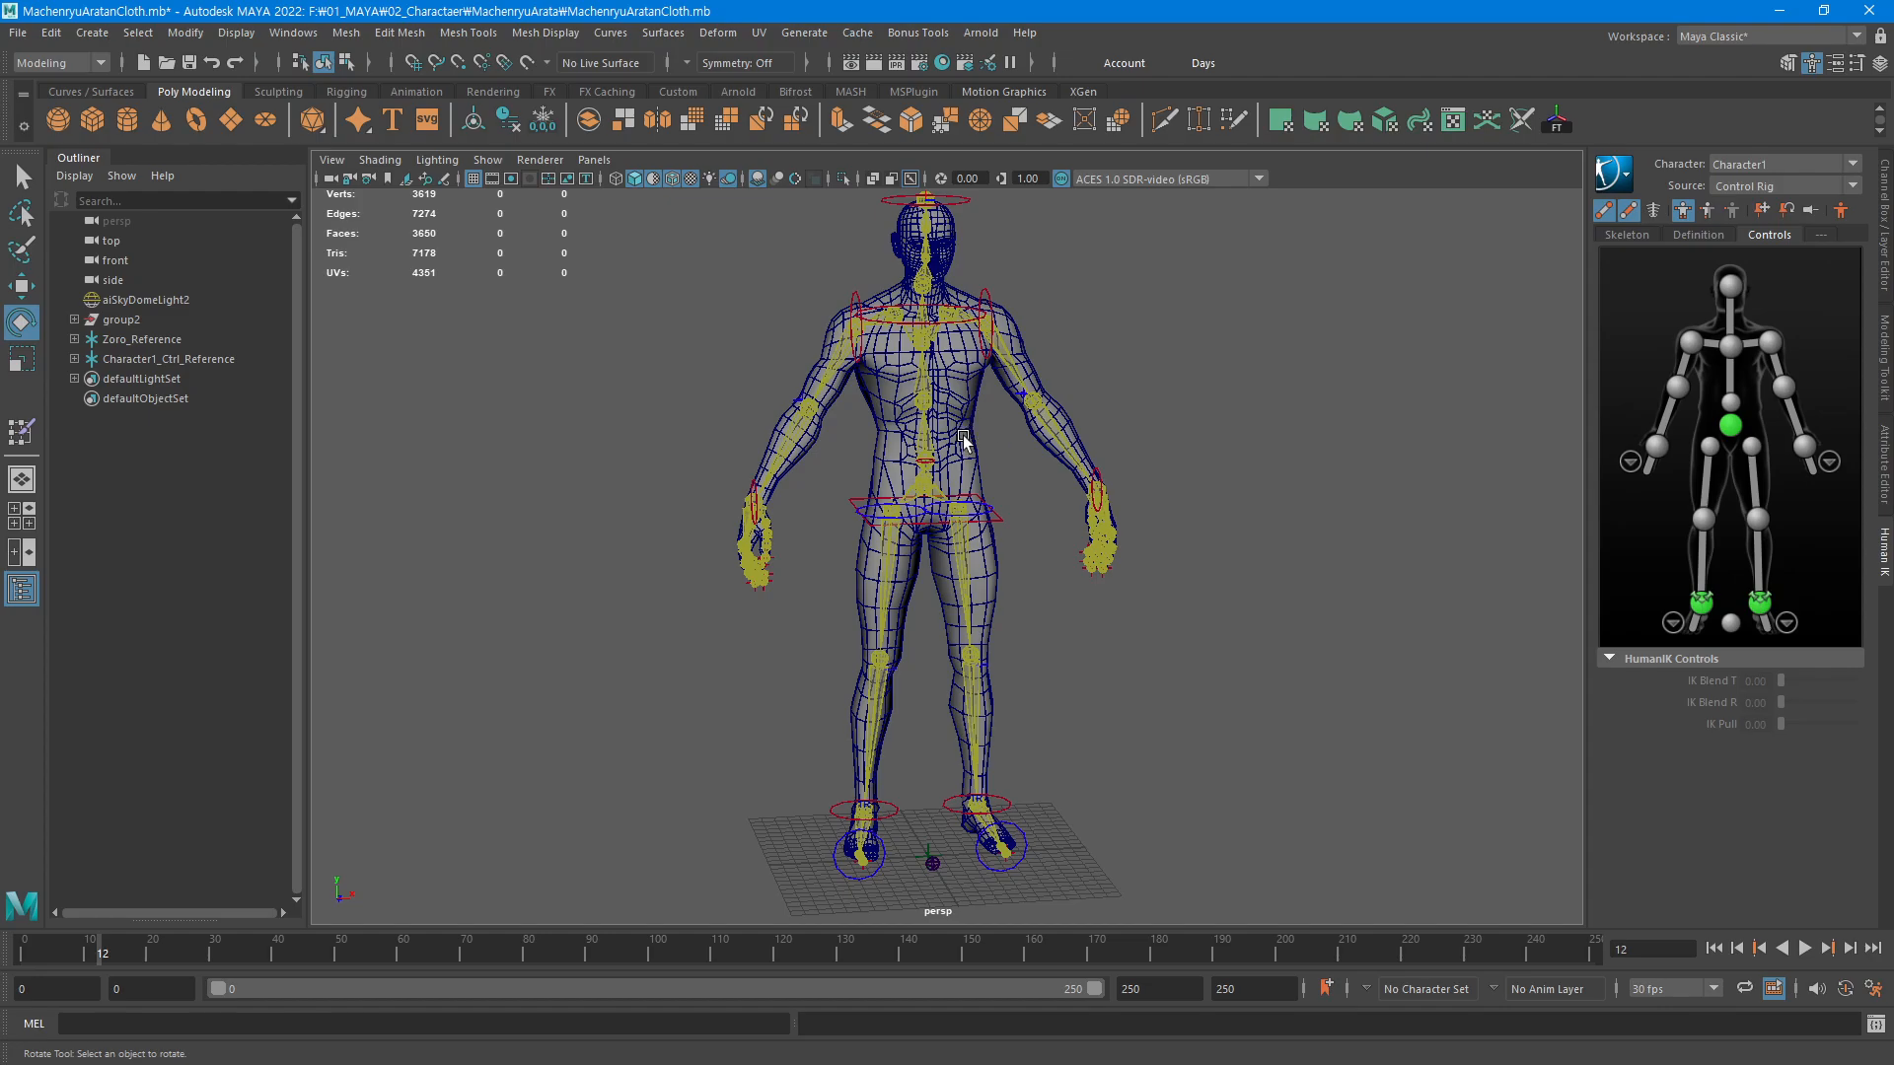
{"action": "left_click", "coordinate": [963, 441]}
{"action": "left_click", "coordinate": [932, 486], "text": "shift"}
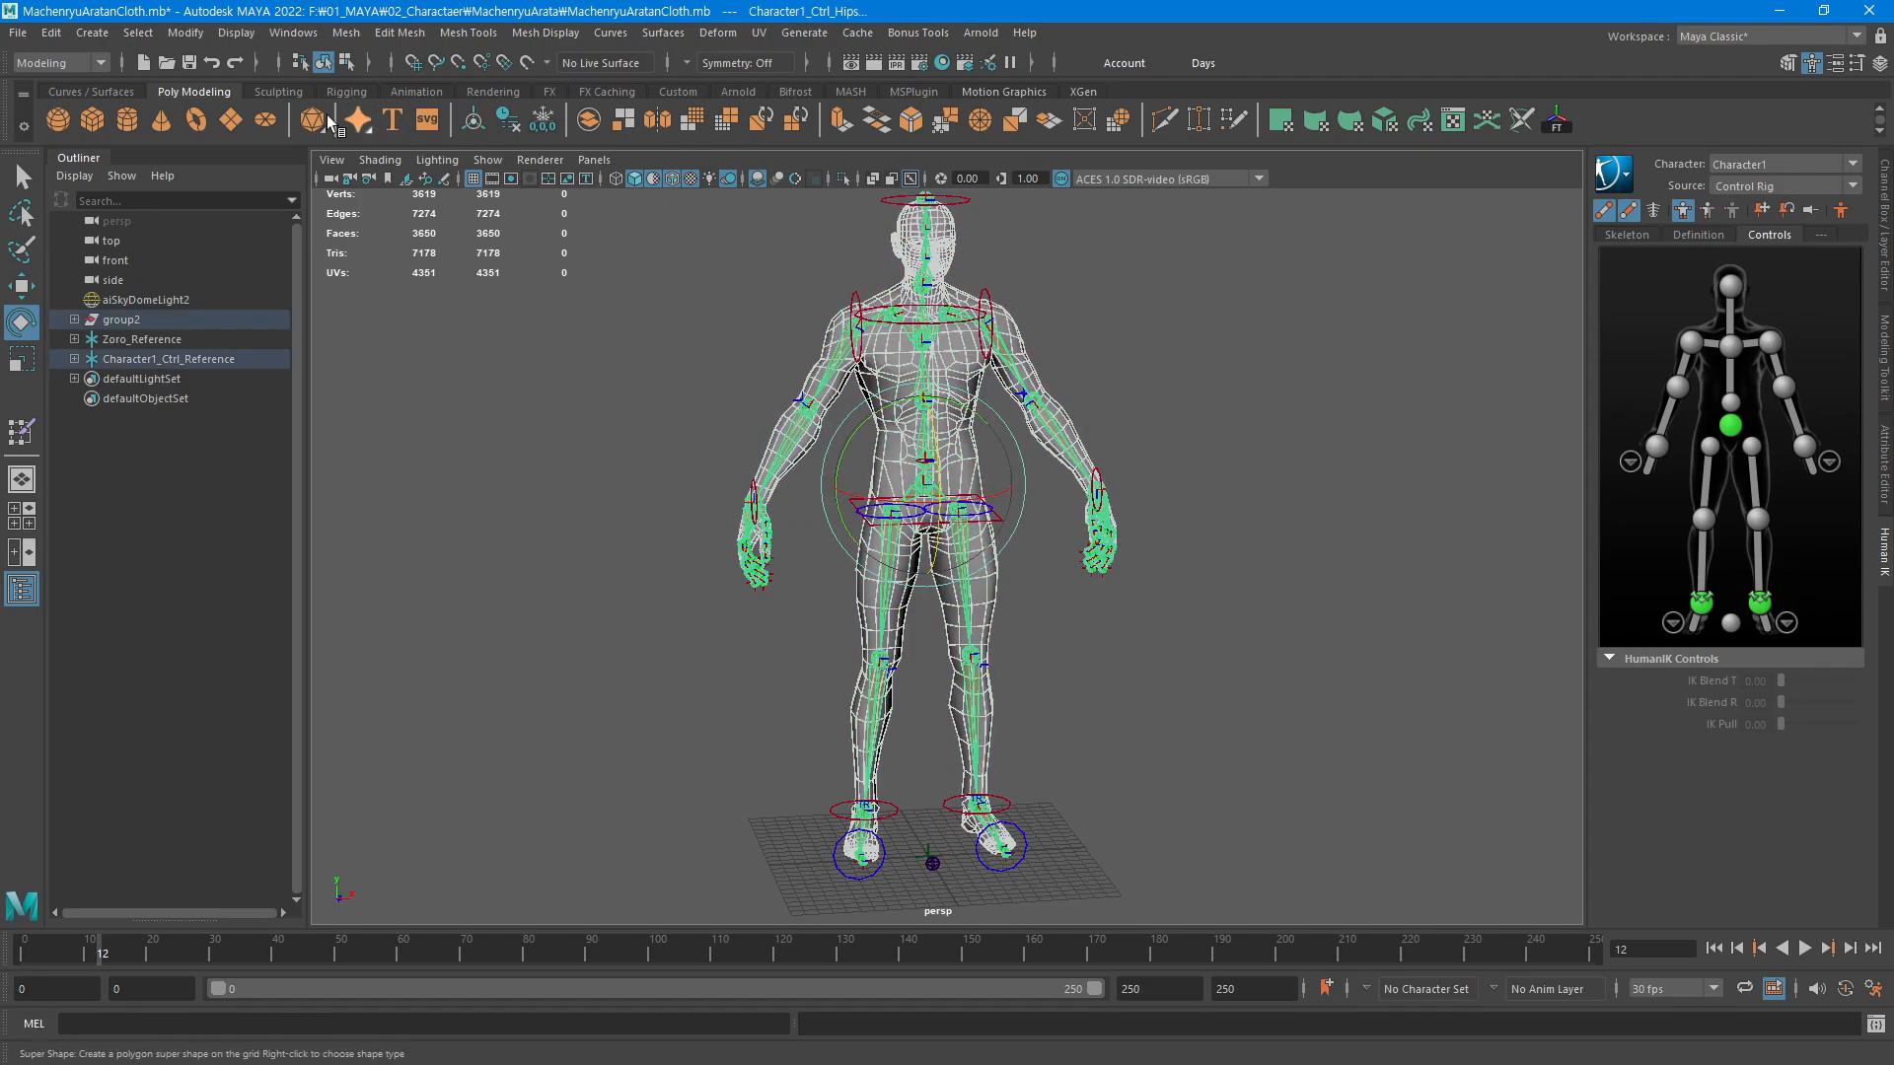
{"action": "left_click", "coordinate": [346, 91]}
{"action": "left_click", "coordinate": [197, 119]}
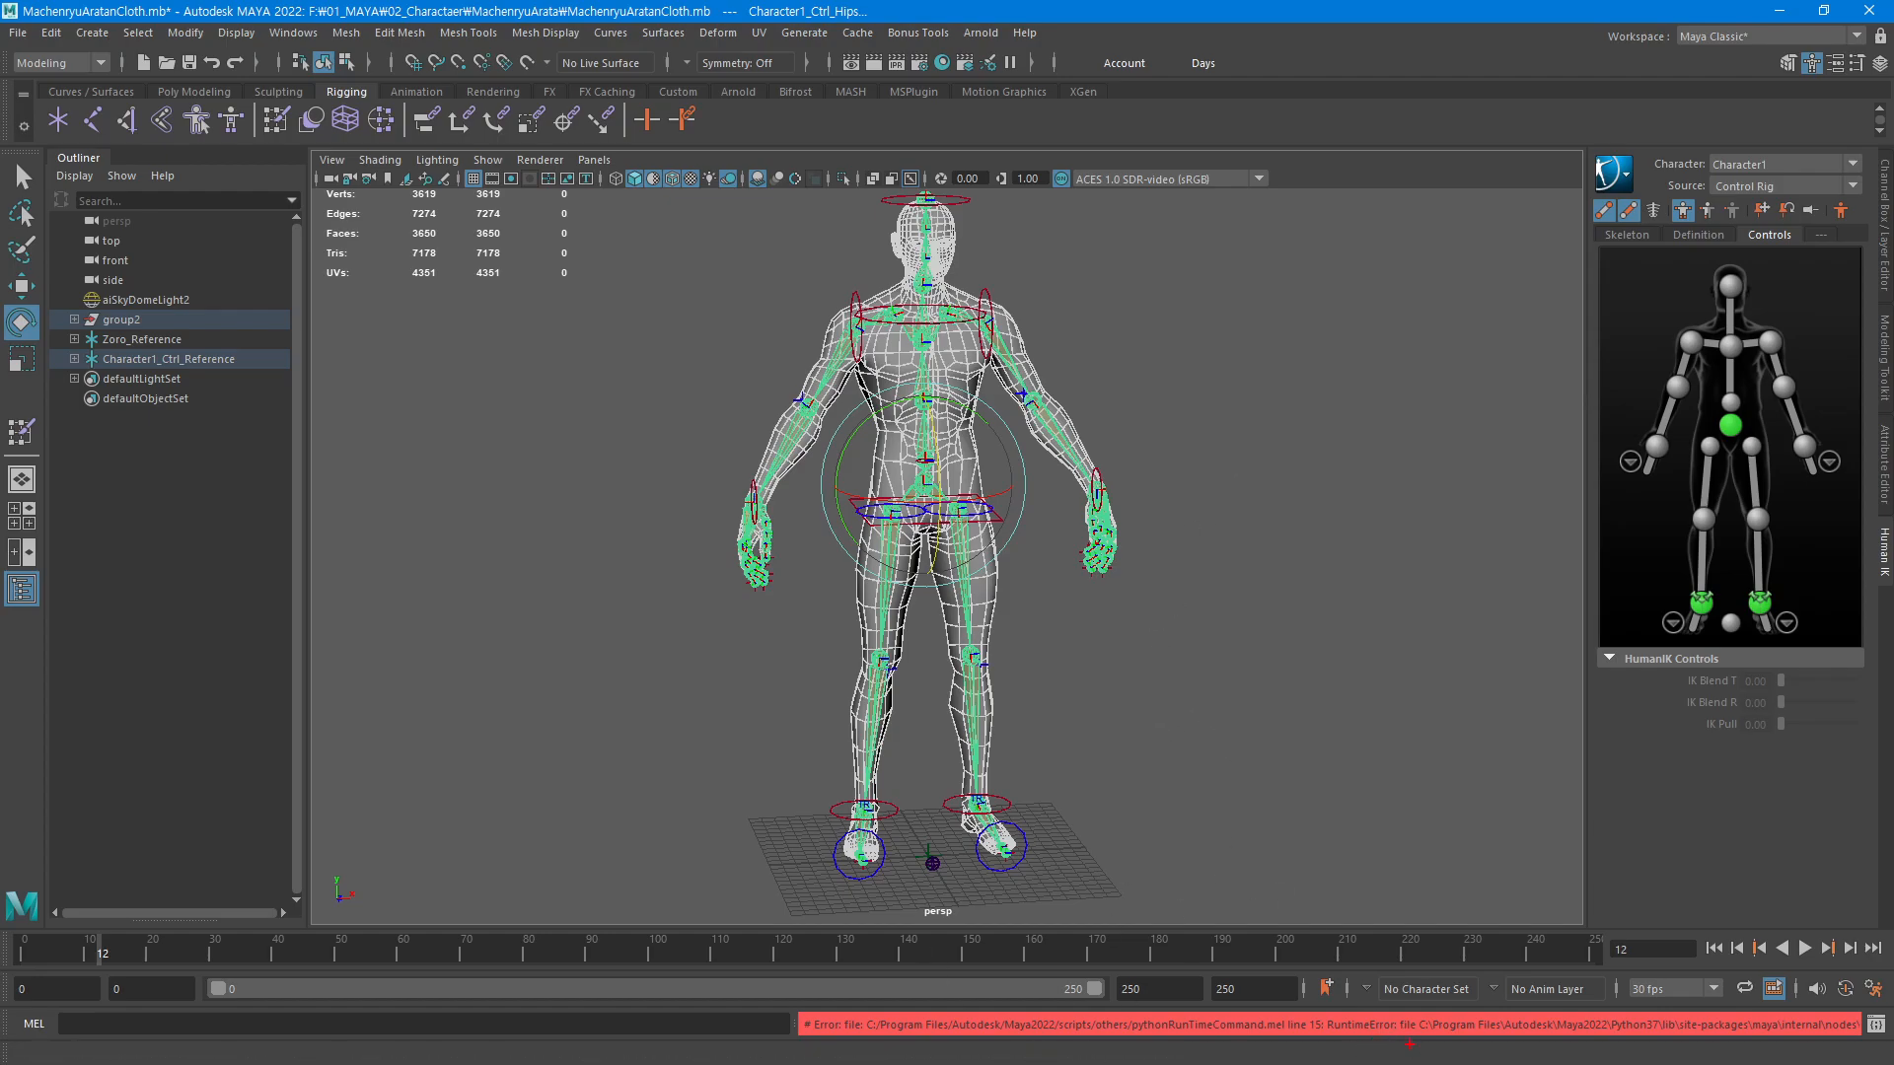
{"action": "mouse_move", "coordinate": [1411, 1043]}
{"action": "left_mouse_down"}
{"action": "mouse_move", "coordinate": [1412, 891]}
{"action": "mouse_move", "coordinate": [1078, 964]}
{"action": "mouse_move", "coordinate": [792, 966]}
{"action": "left_mouse_up"}
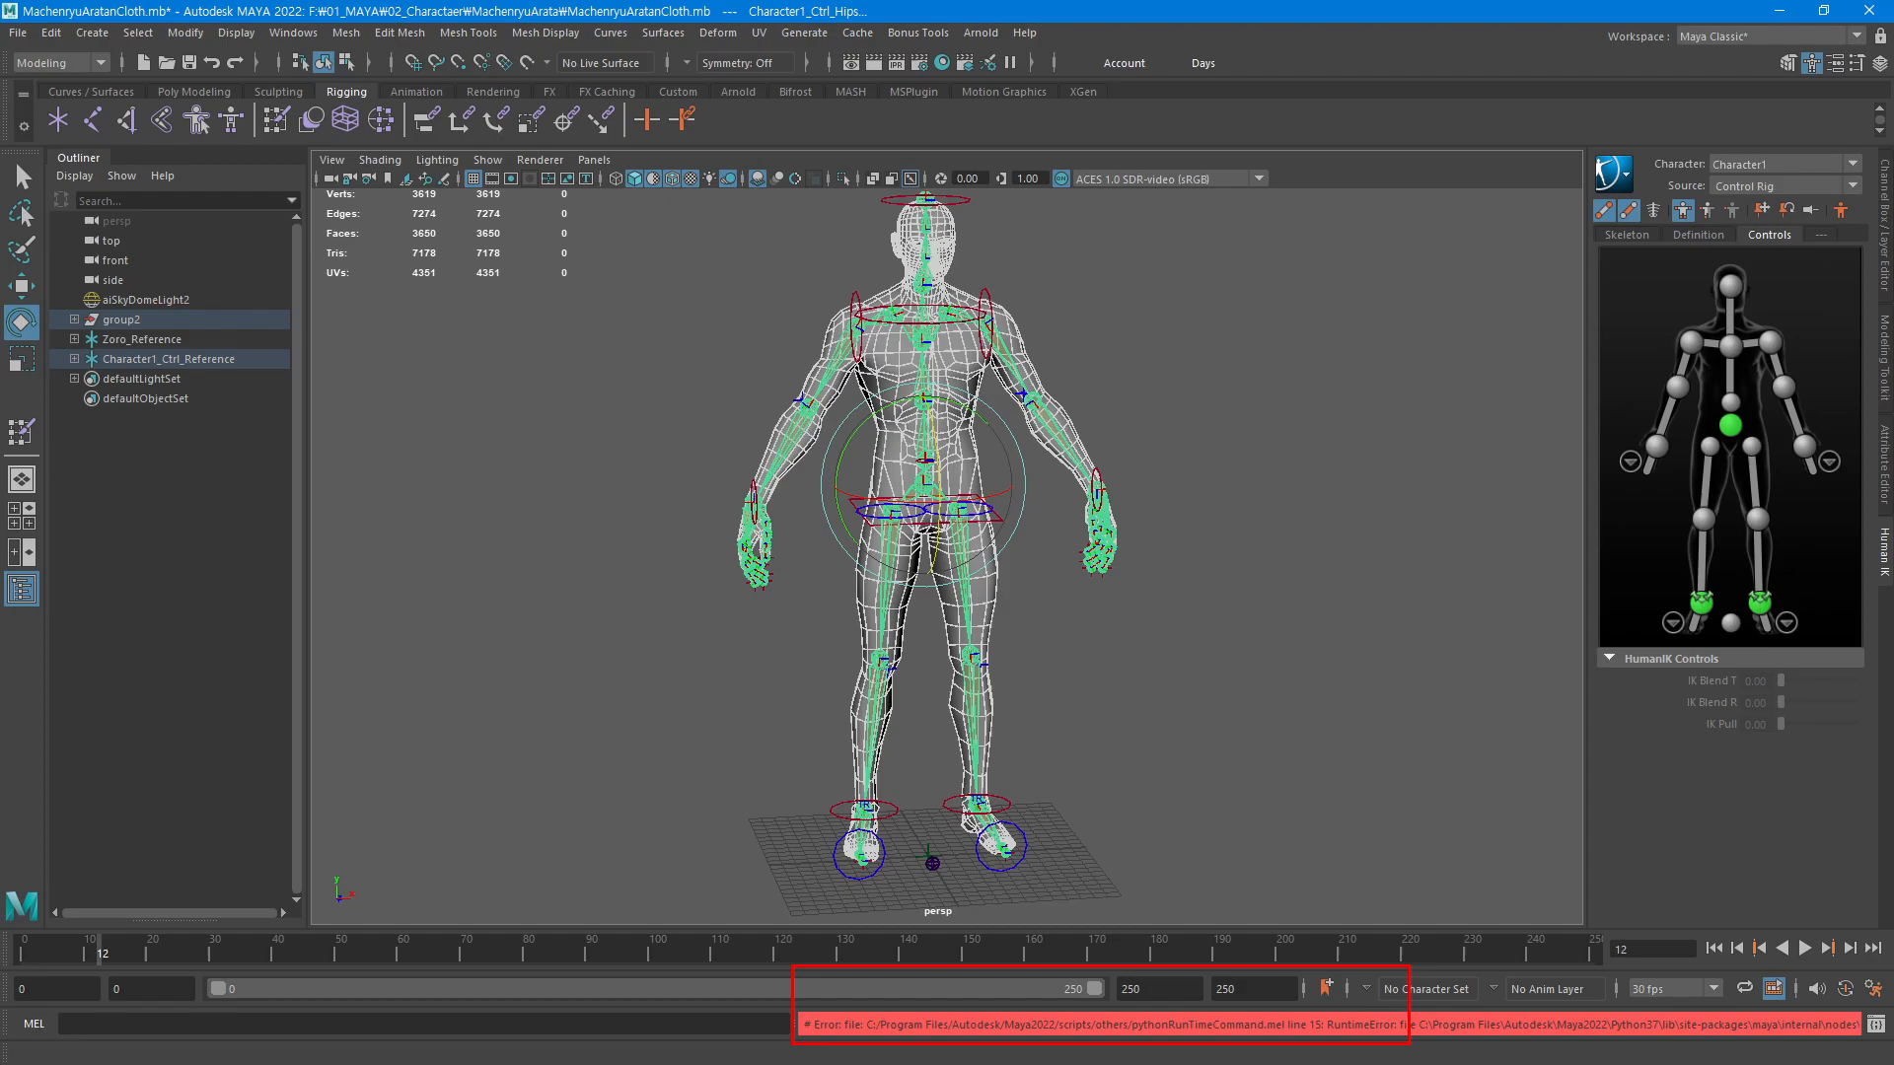
{"action": "key", "text": "Escape"}
Undo the recent selections and the creation of Character1's HumanIK control rig
{"action": "key", "text": "ctrl+z"}
{"action": "key", "text": "ctrl+z"}
{"action": "key", "text": "ctrl+z"}
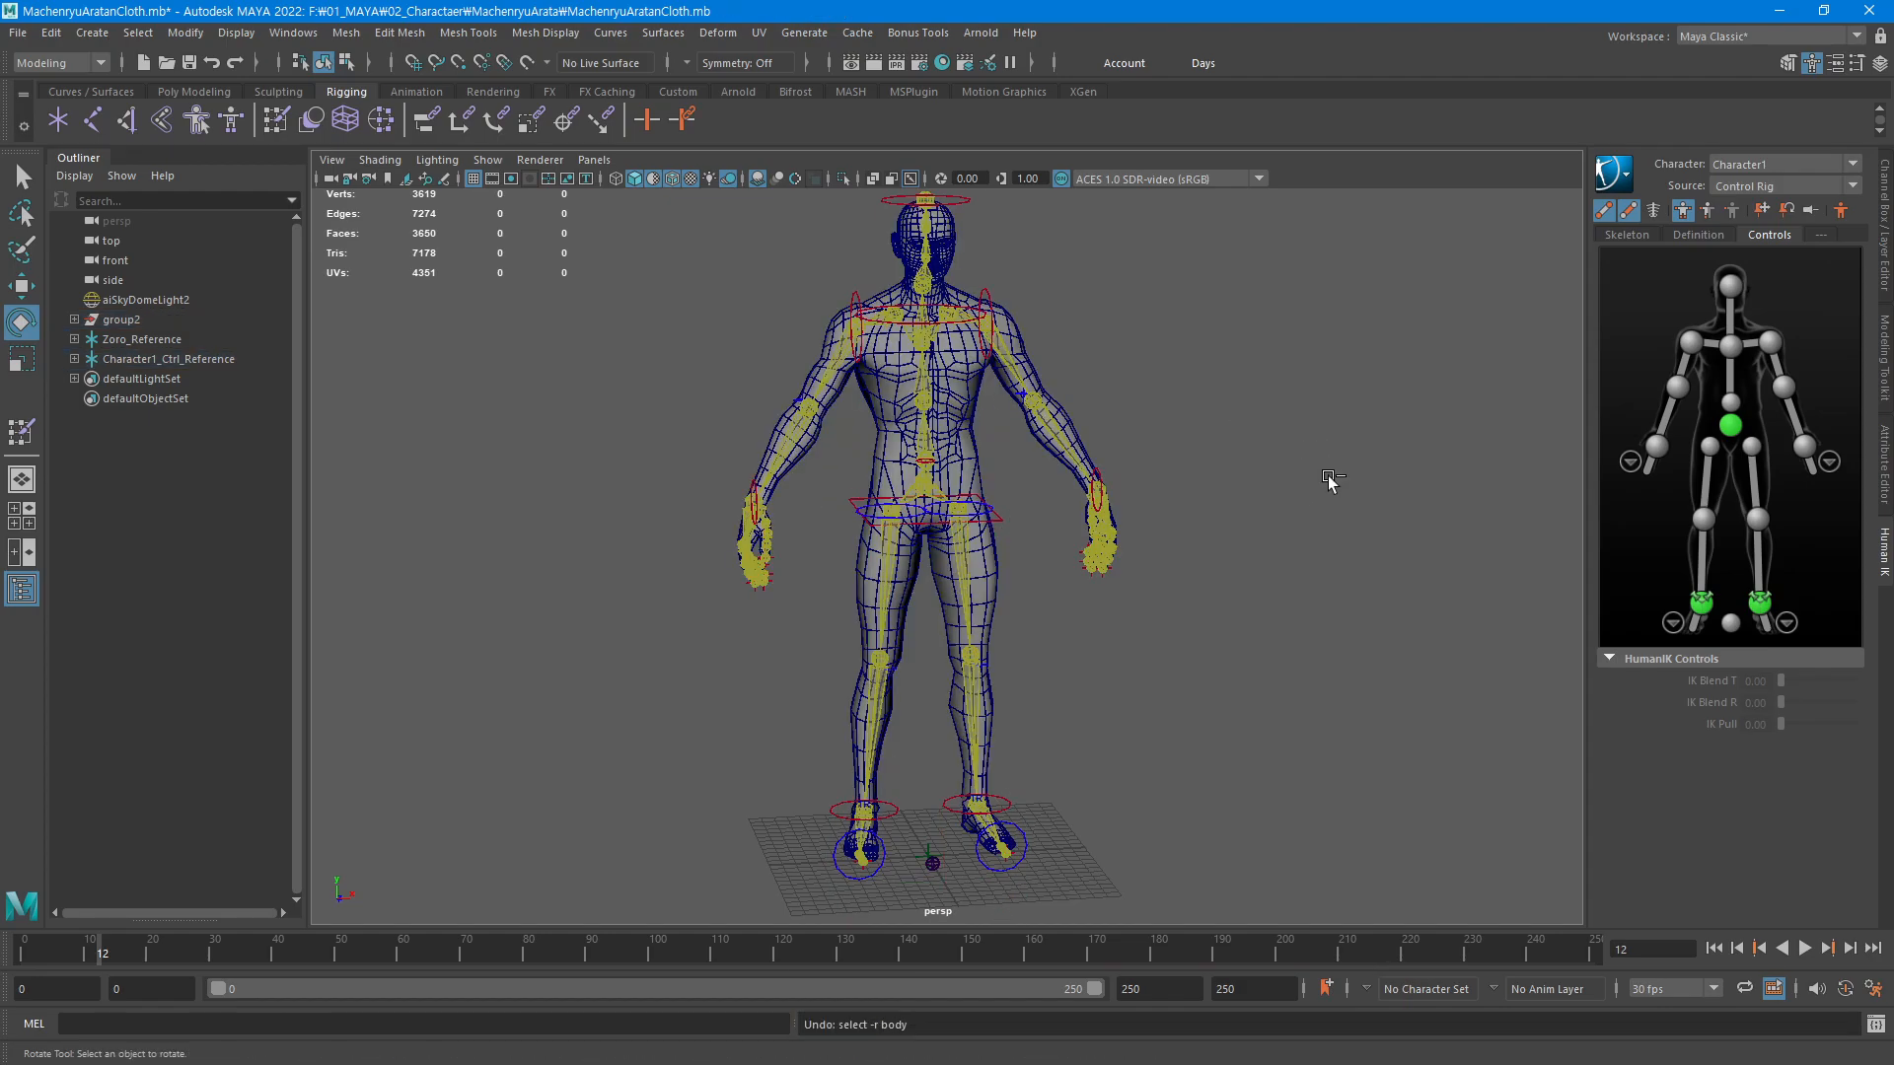
{"action": "key", "text": "ctrl+z"}
{"action": "key", "text": "ctrl+z"}
{"action": "key", "text": "ctrl+z"}
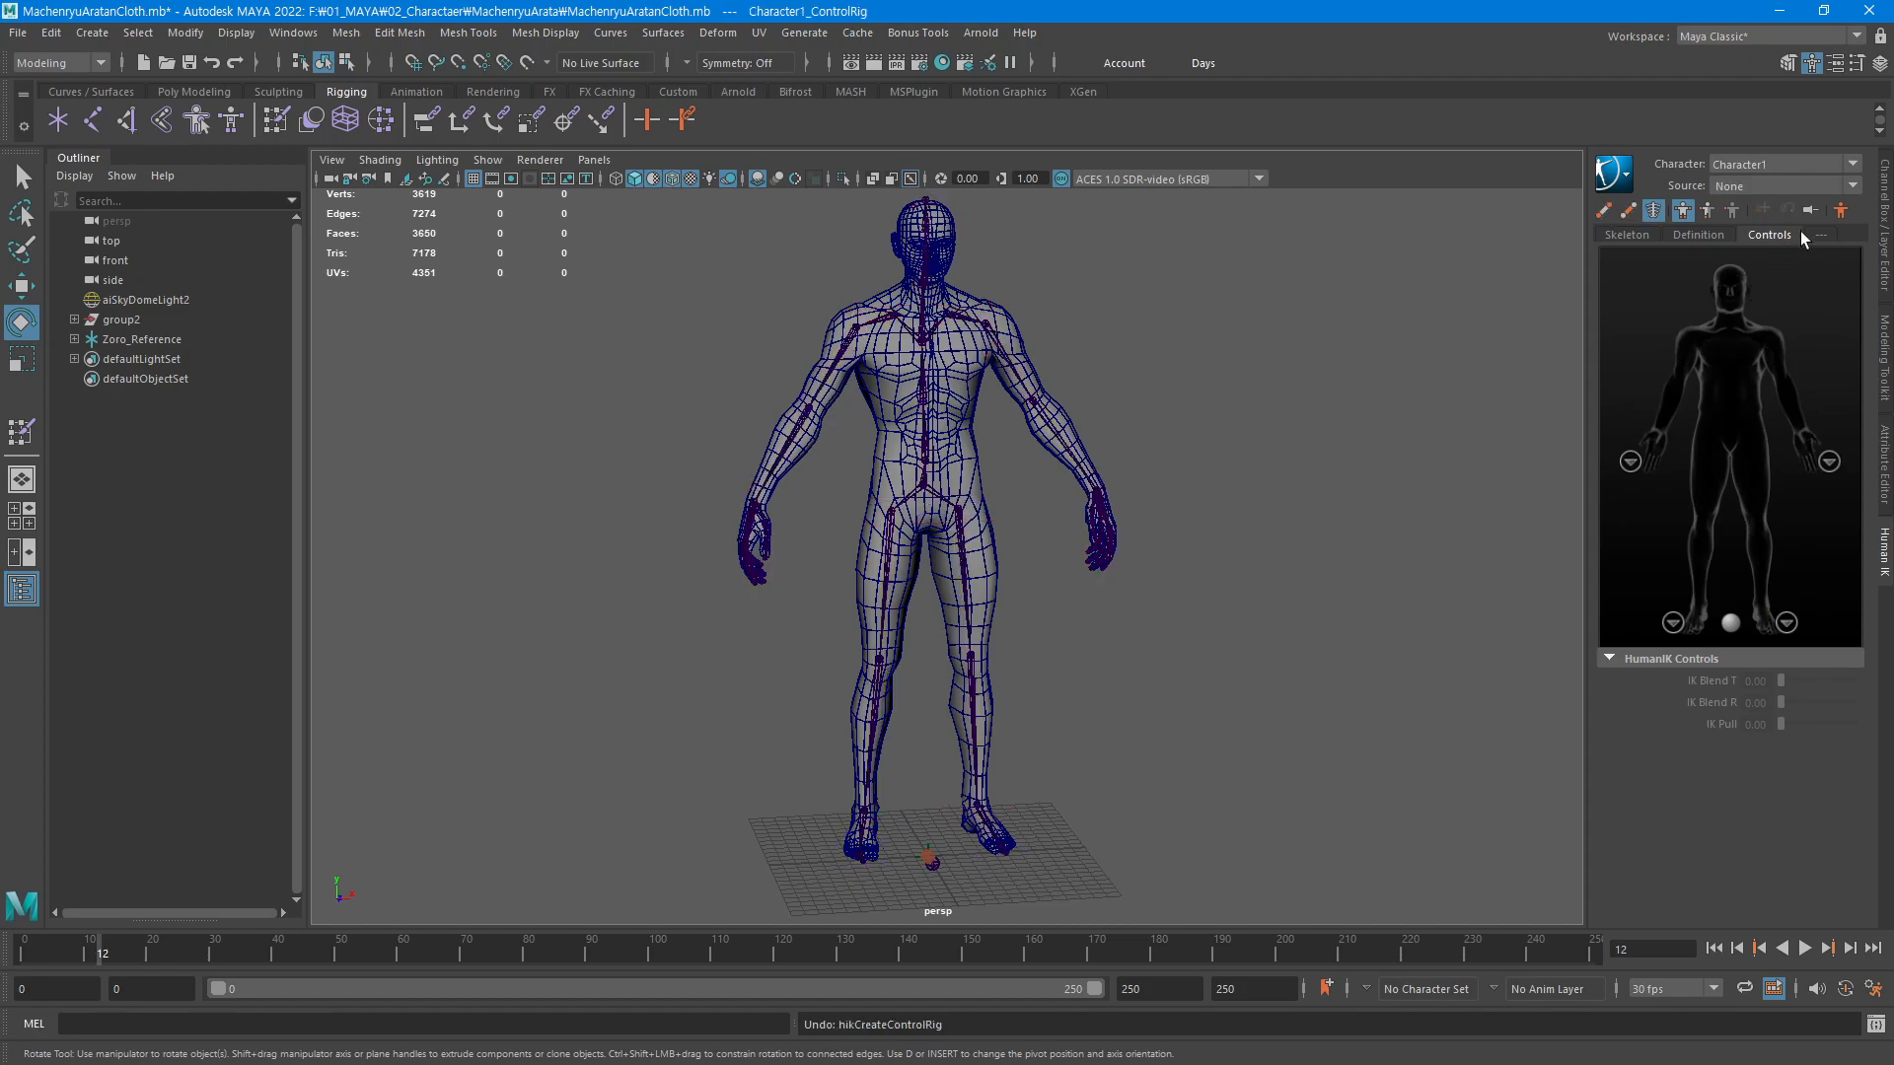
Smooth bind the body mesh to the Zoro_Hips joint hierarchy, and clear the selection
{"action": "left_click", "coordinate": [1242, 499]}
{"action": "middle_click_drag", "start_coordinate": [891, 540], "coordinate": [893, 573], "text": "alt"}
{"action": "left_click", "coordinate": [986, 476]}
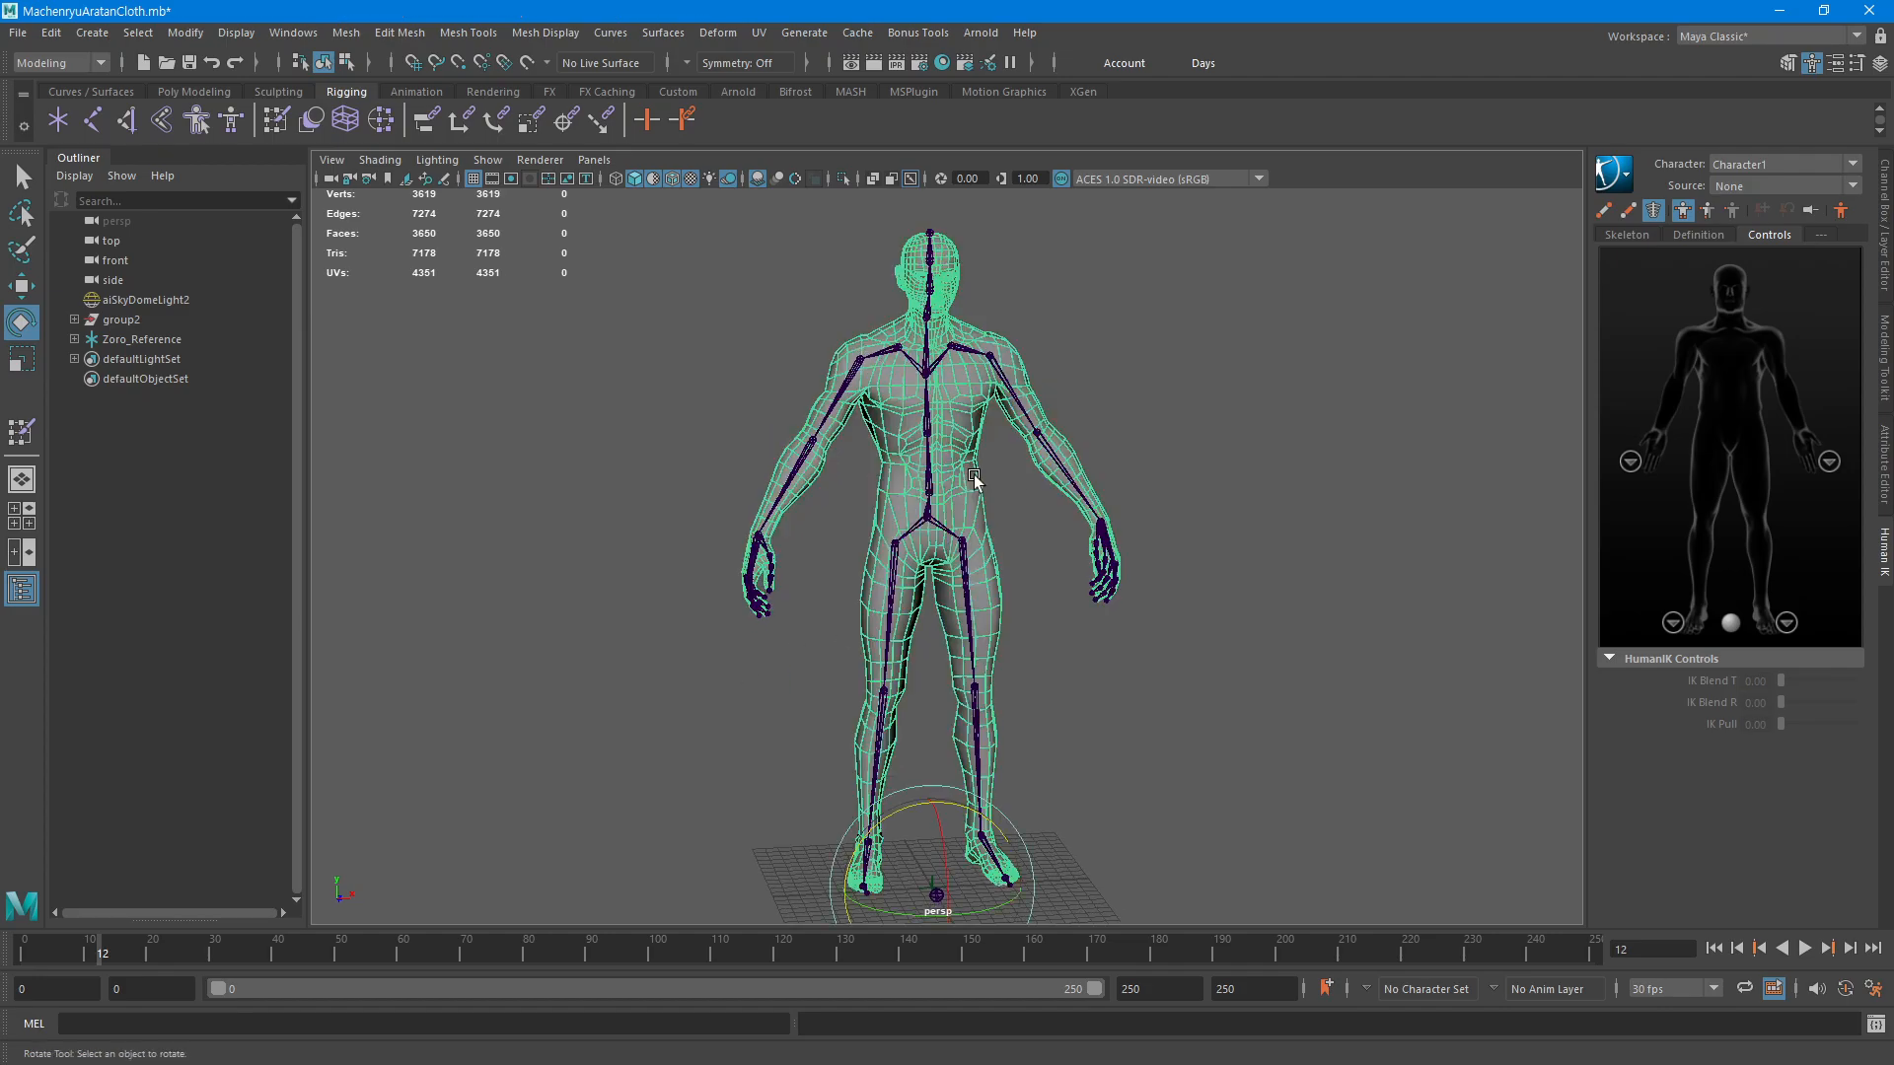
{"action": "right_click_drag", "start_coordinate": [1065, 483], "coordinate": [952, 476], "text": "alt"}
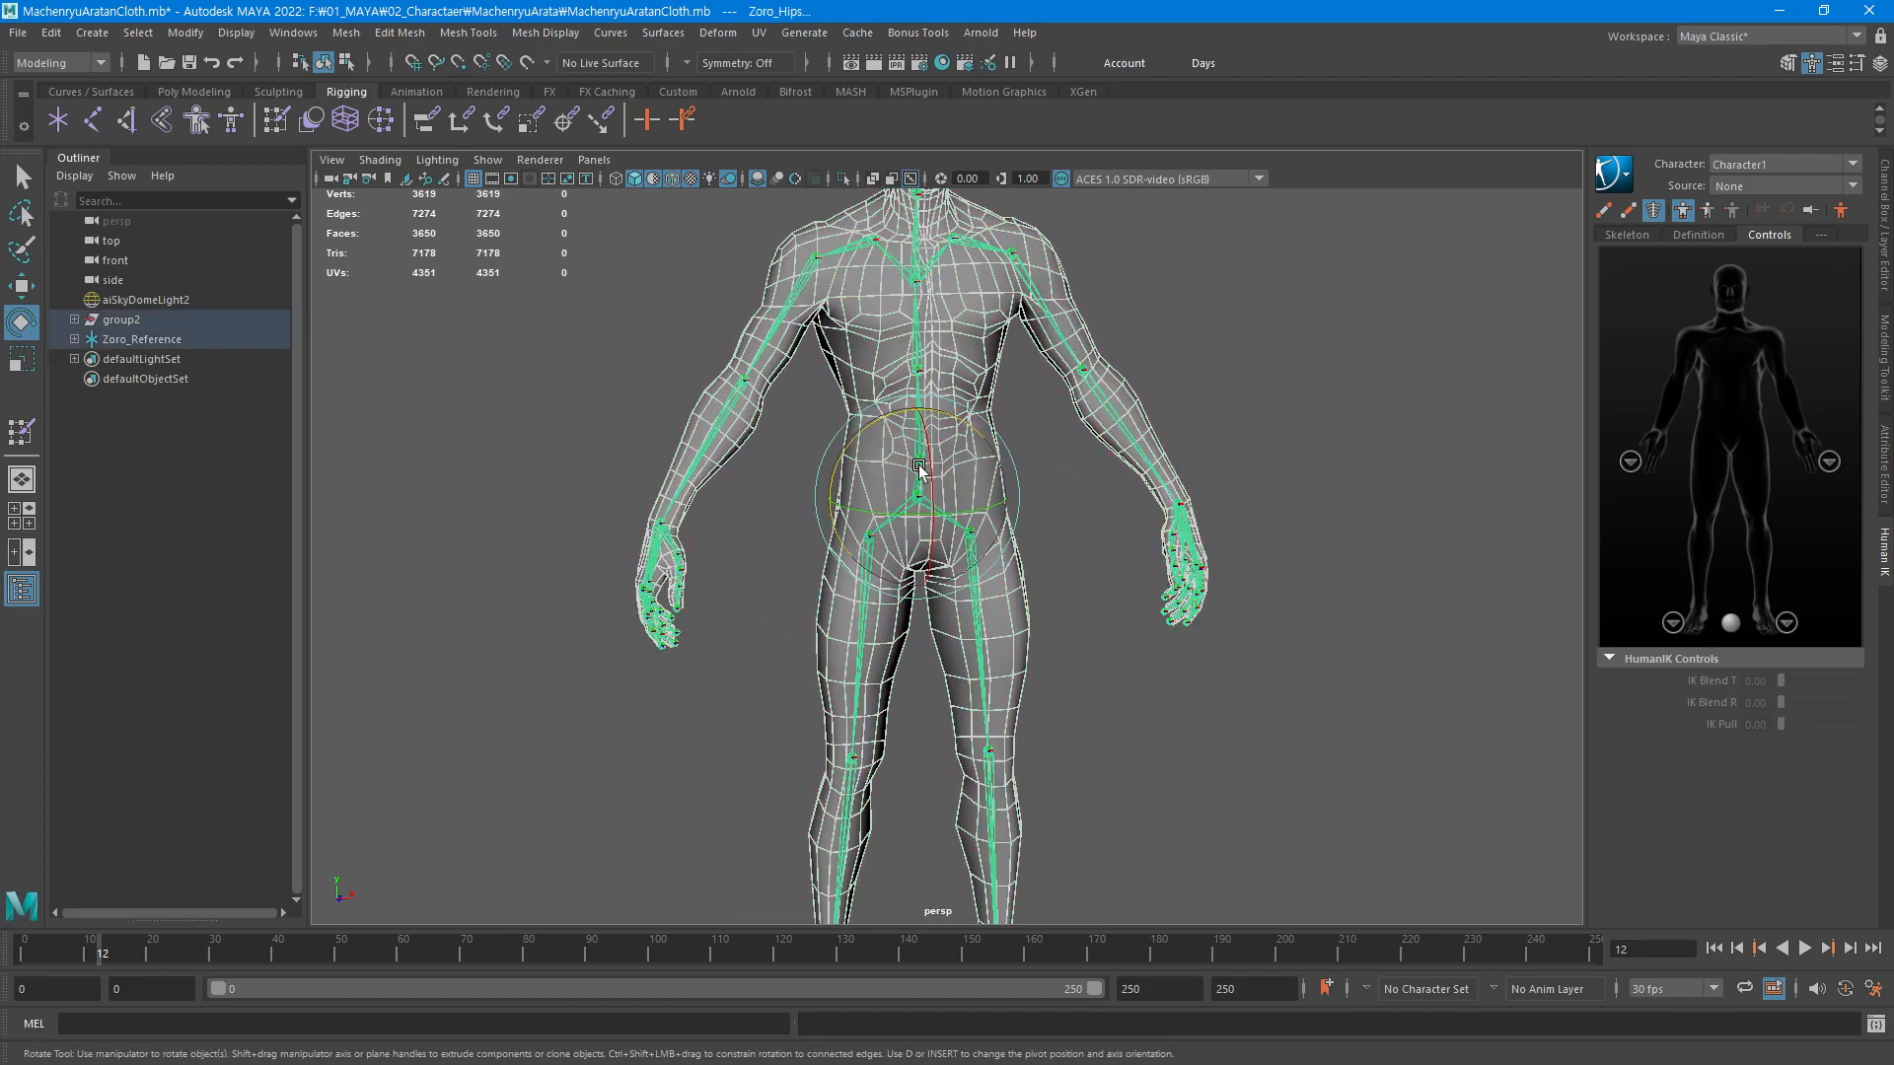
{"action": "left_click", "coordinate": [1230, 388]}
{"action": "left_click", "coordinate": [982, 377]}
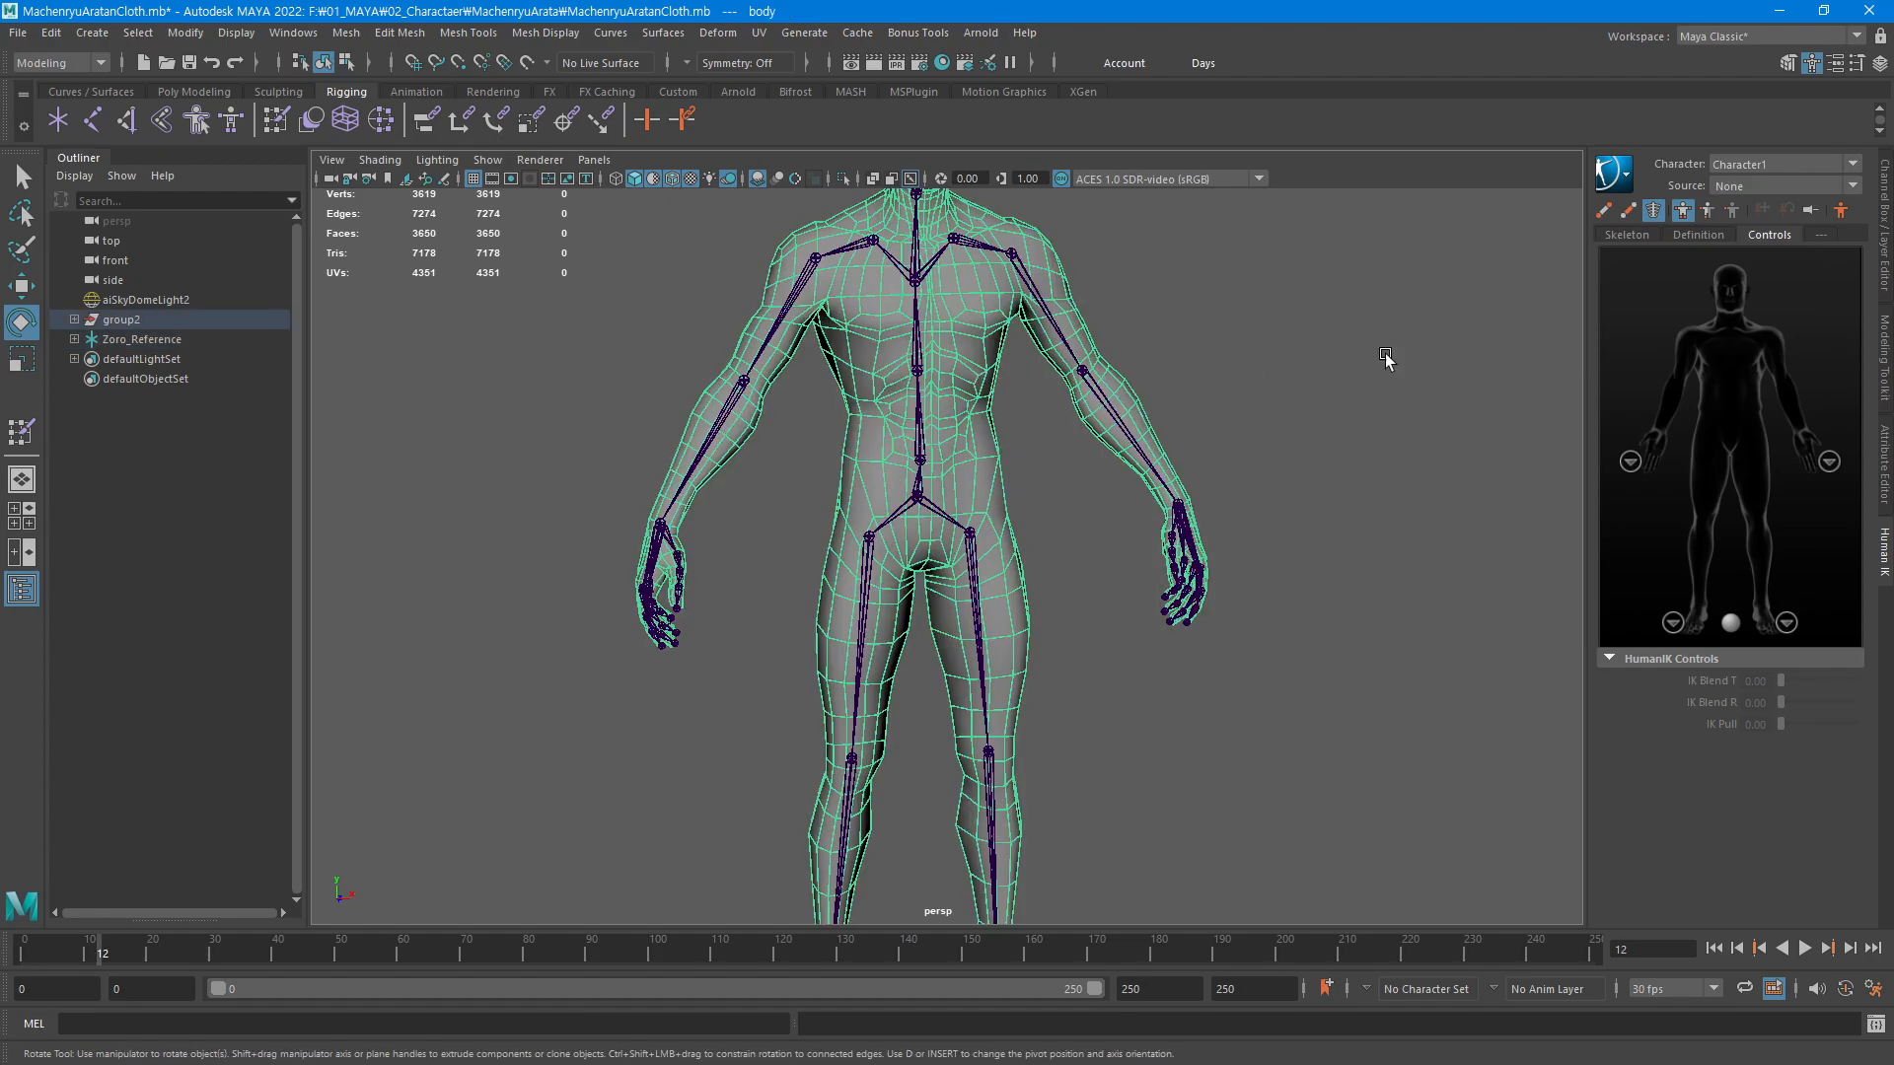
{"action": "left_click", "coordinate": [1882, 275]}
{"action": "left_click", "coordinate": [1065, 477]}
{"action": "left_click", "coordinate": [996, 452]}
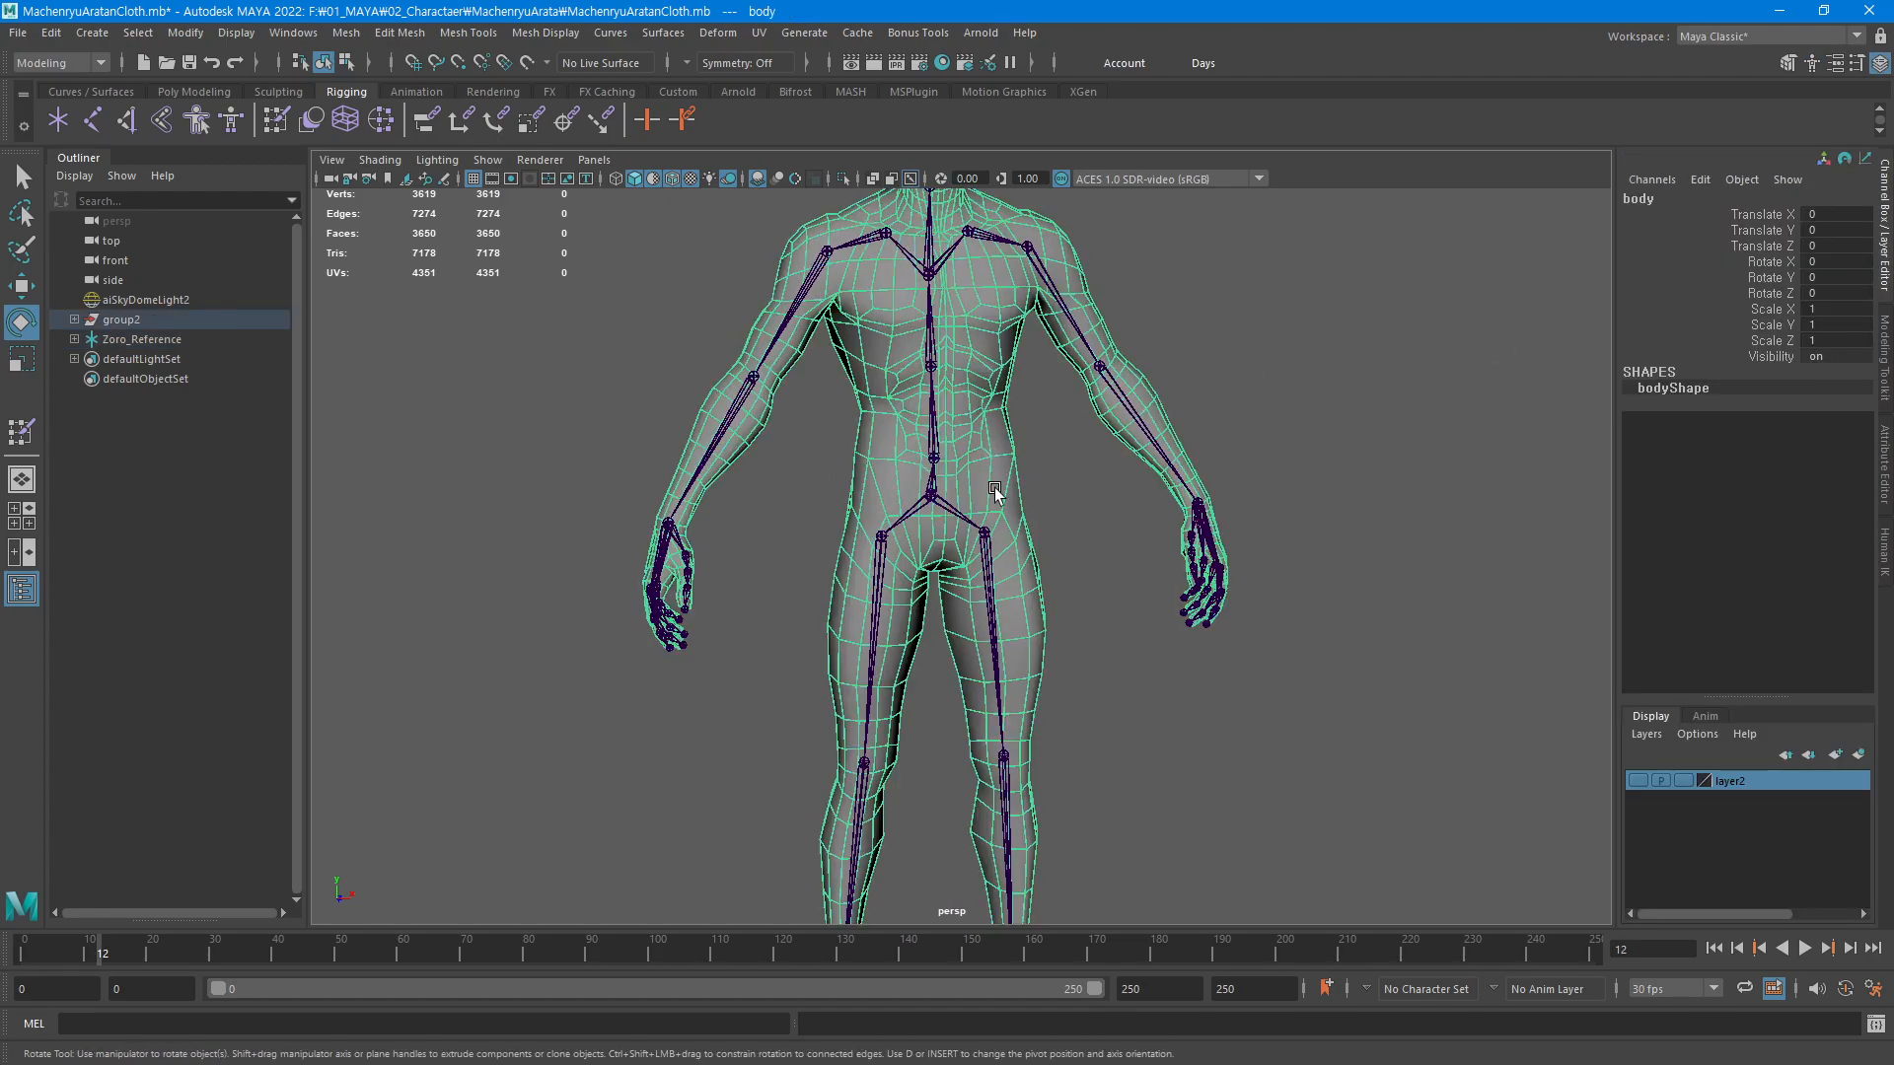
{"action": "left_click", "coordinate": [972, 459]}
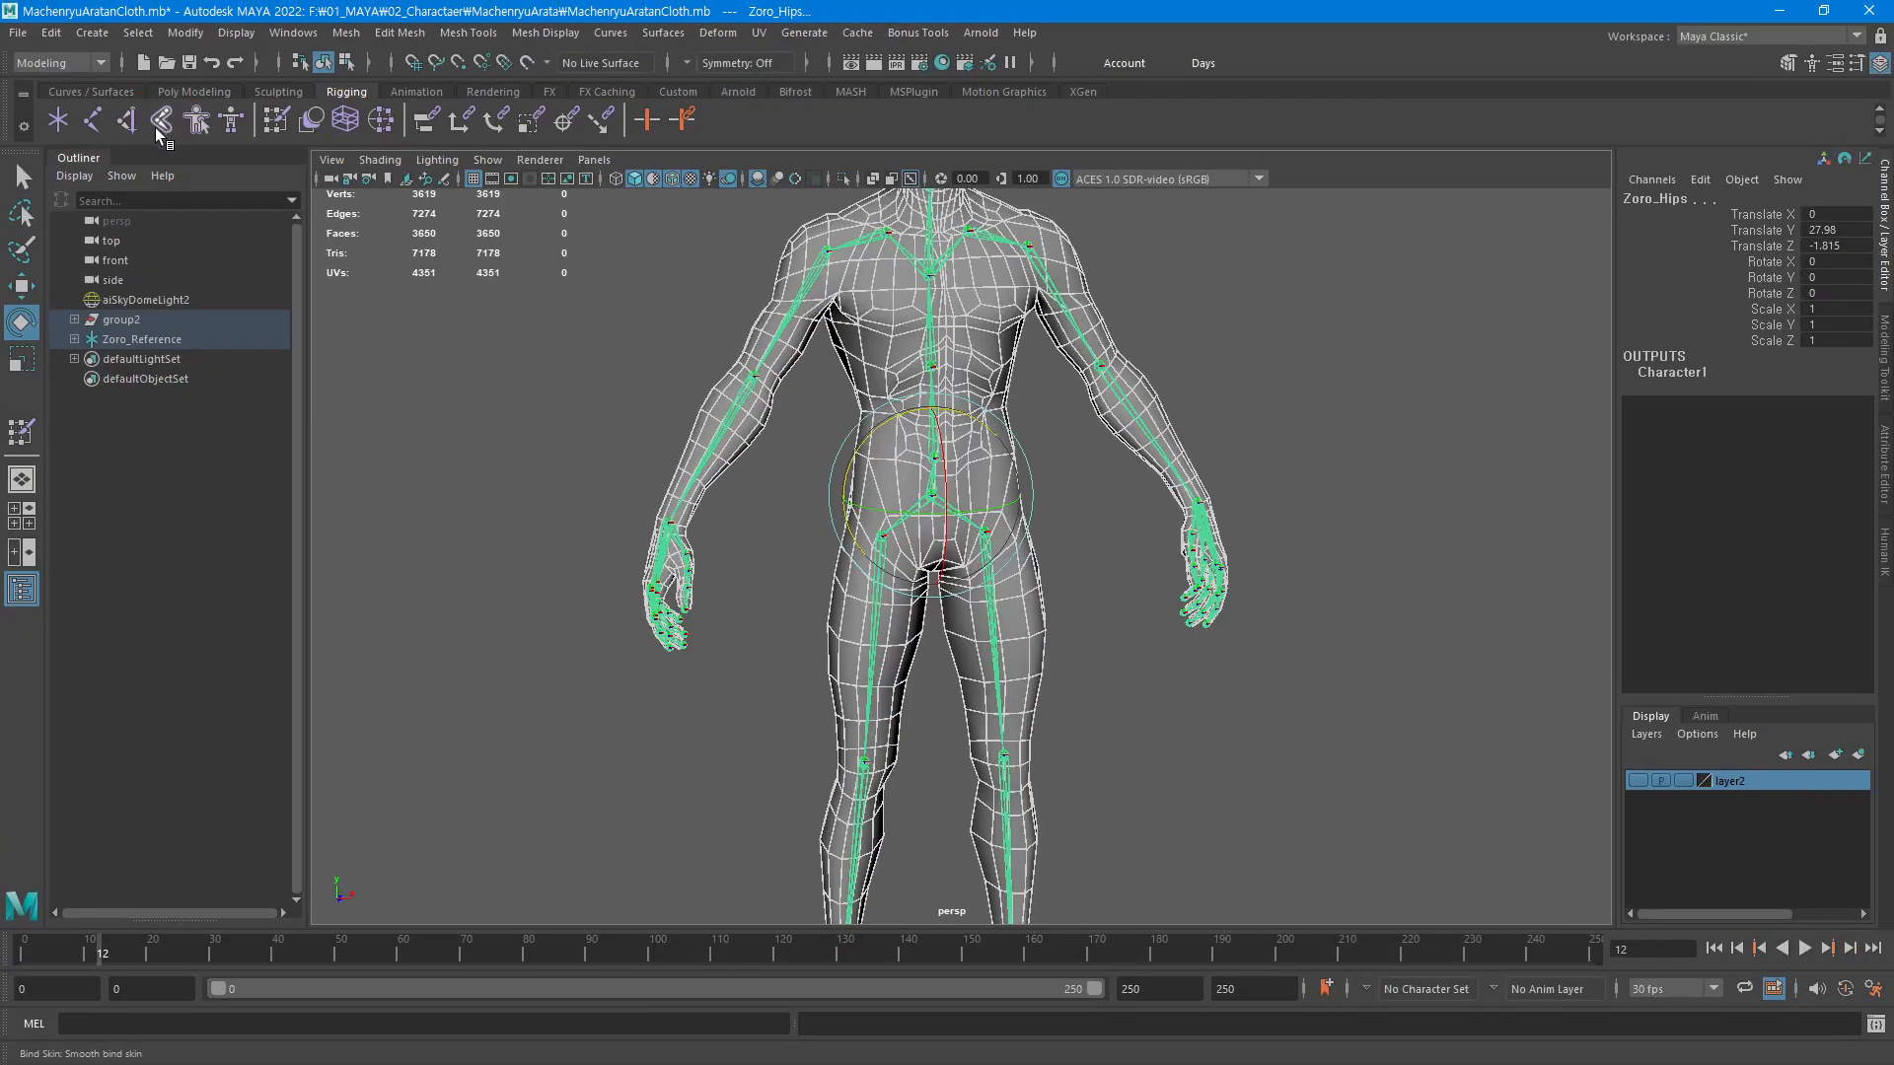
{"action": "left_click", "coordinate": [156, 131]}
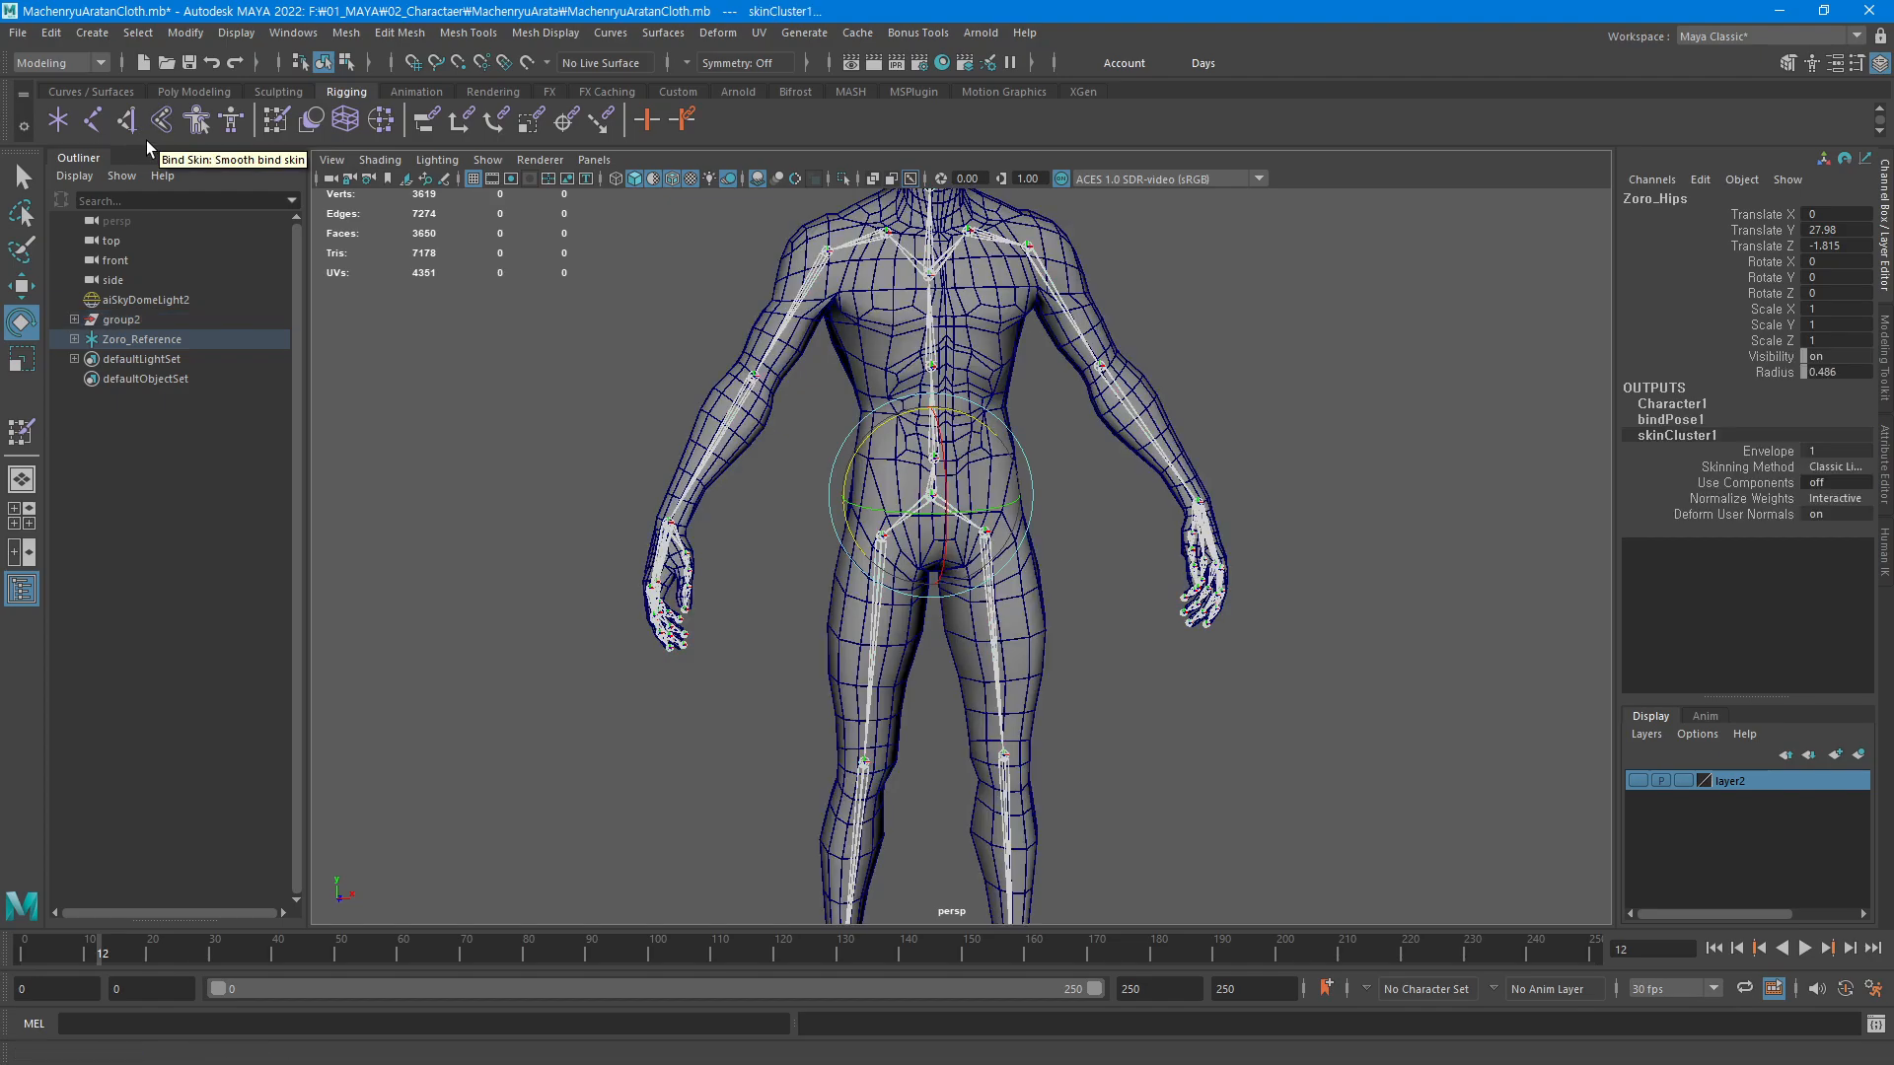
{"action": "left_click", "coordinate": [1159, 586]}
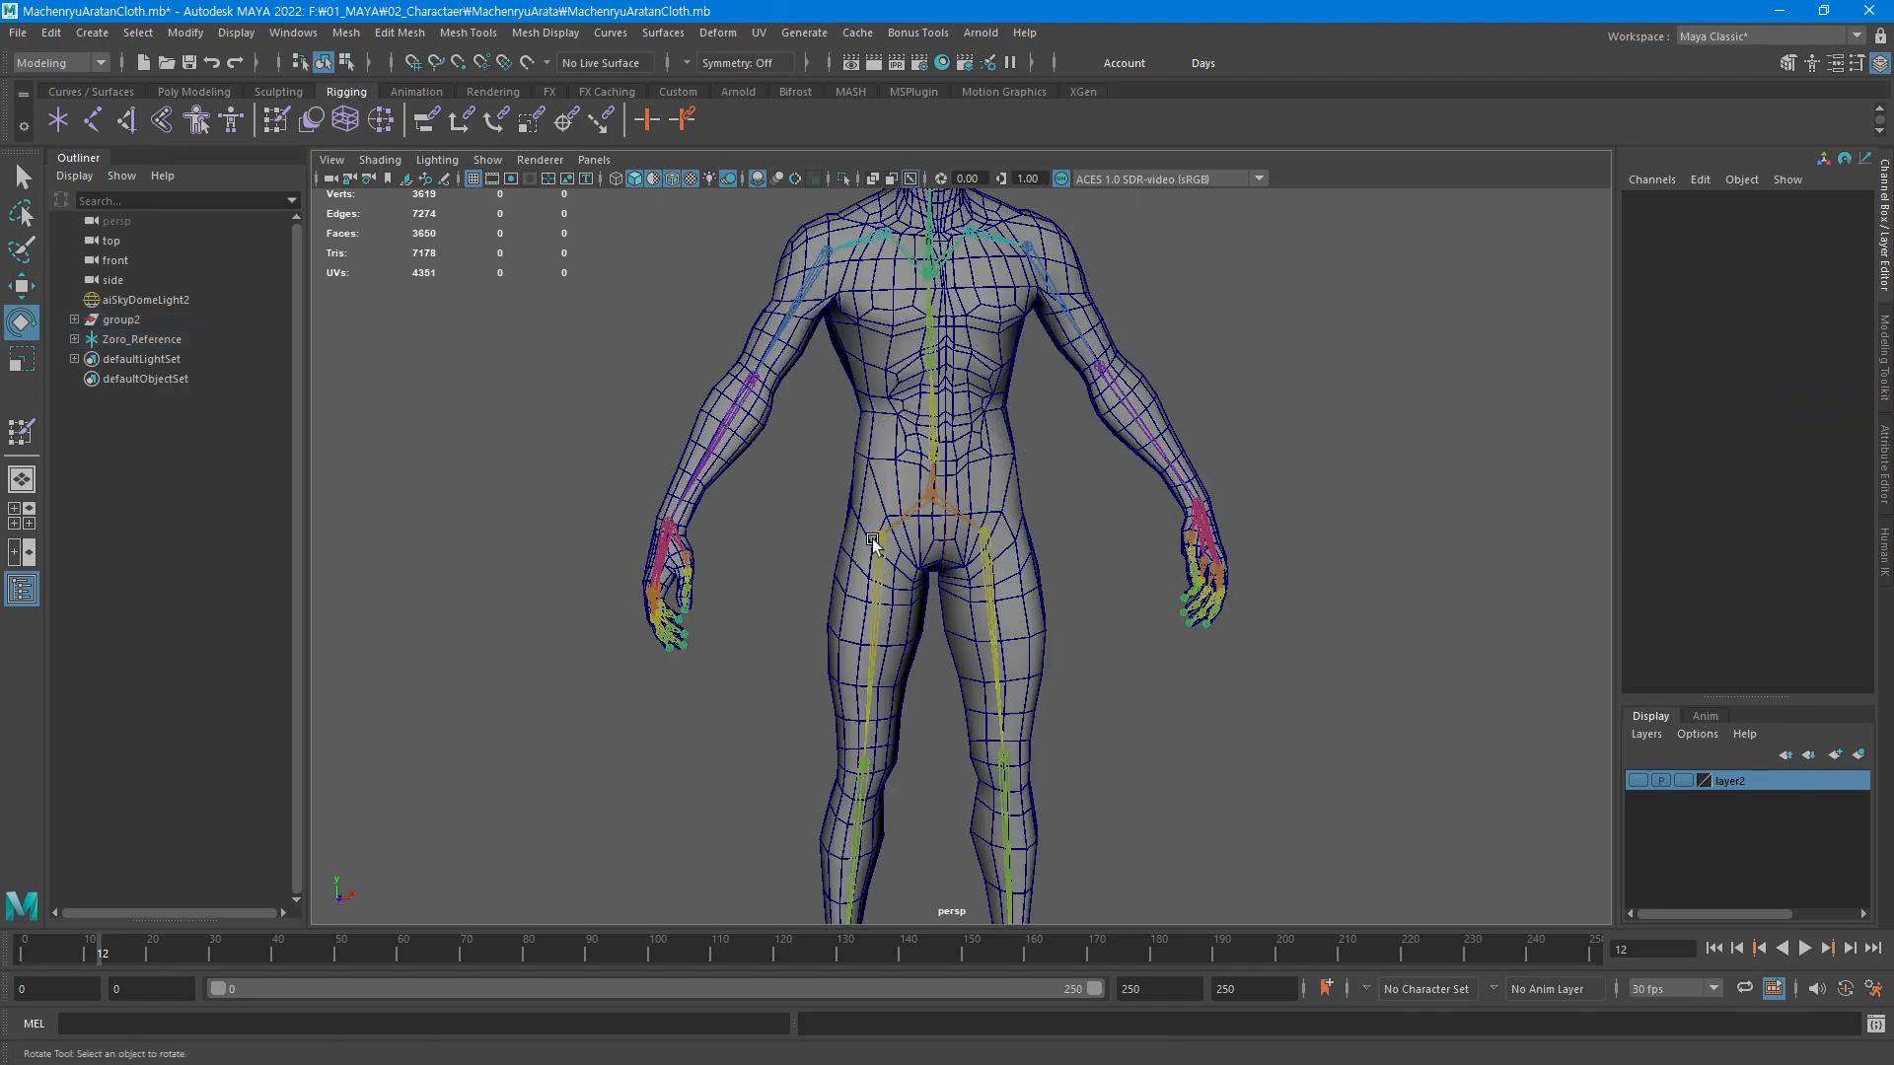
Select the Zoro_Hips joint and review the HumanIK controls and skeleton definition of Character1
{"action": "left_click", "coordinate": [935, 488]}
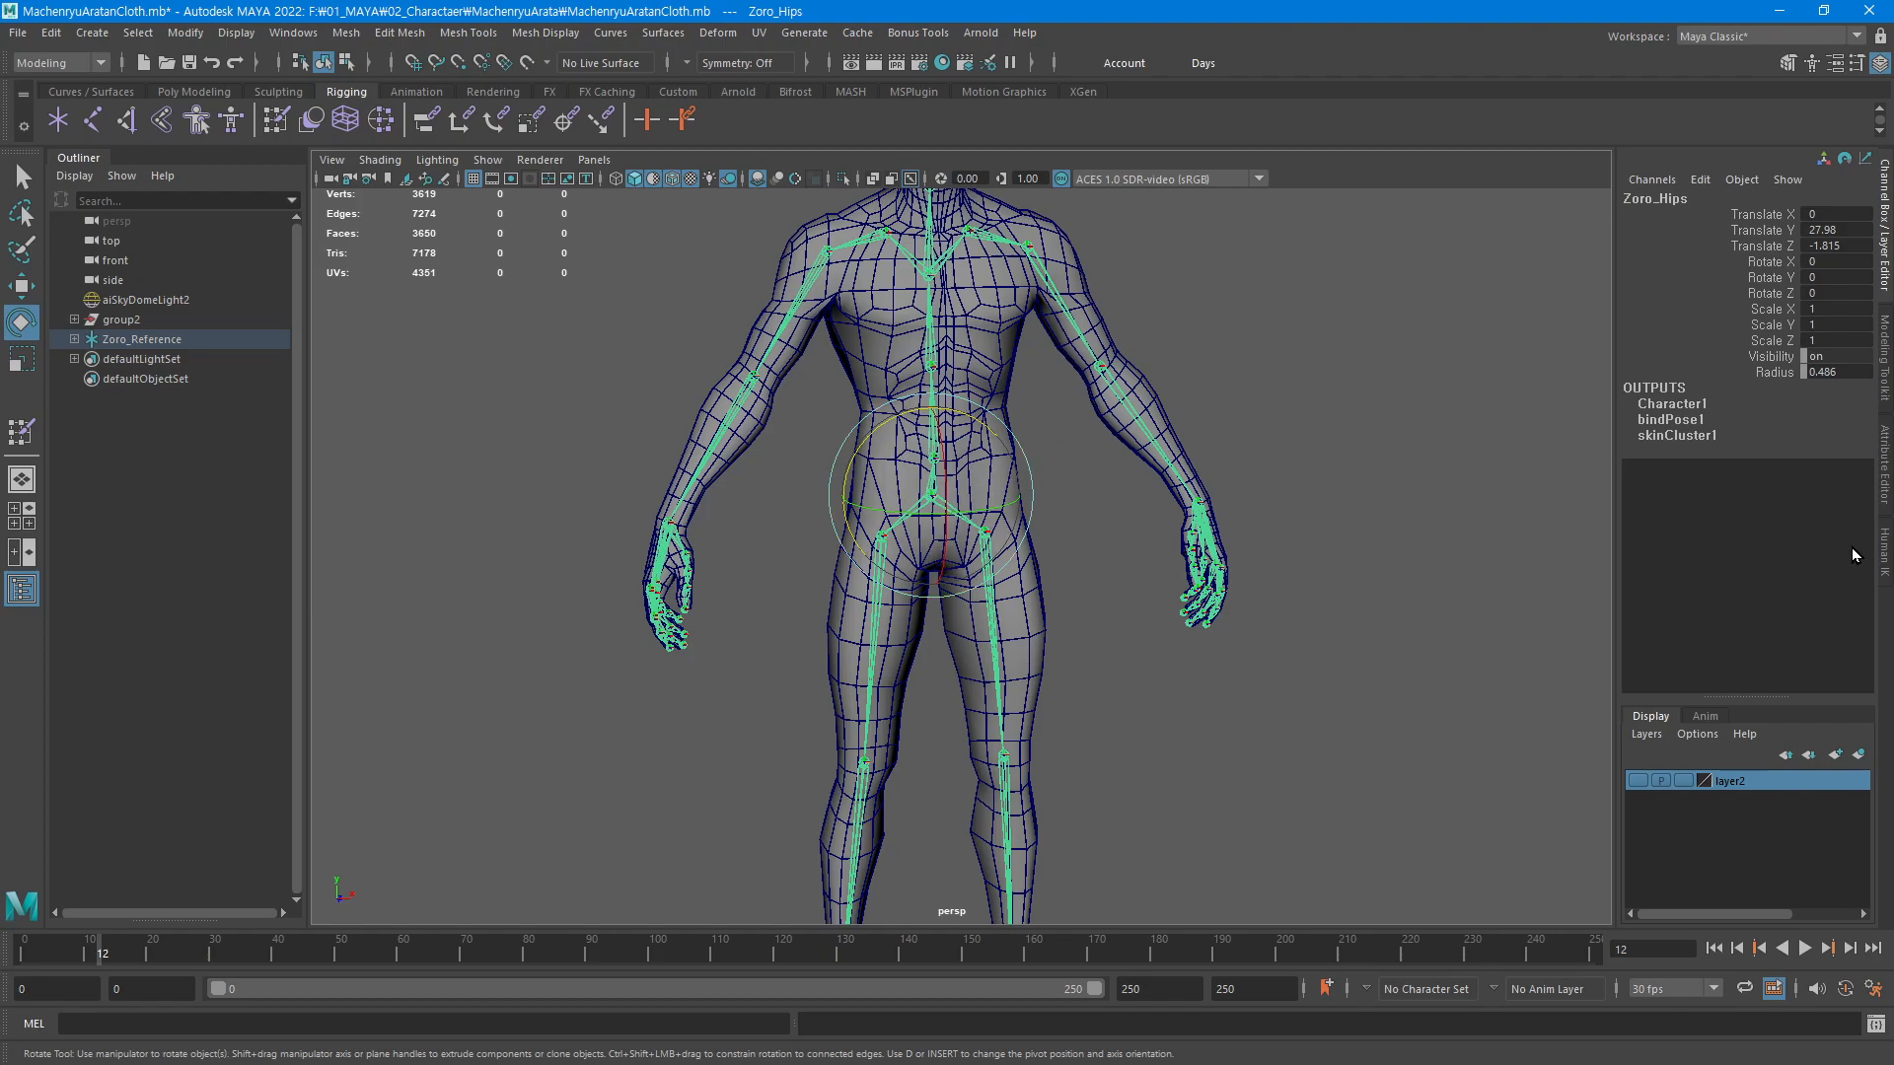
{"action": "left_click", "coordinate": [1886, 558]}
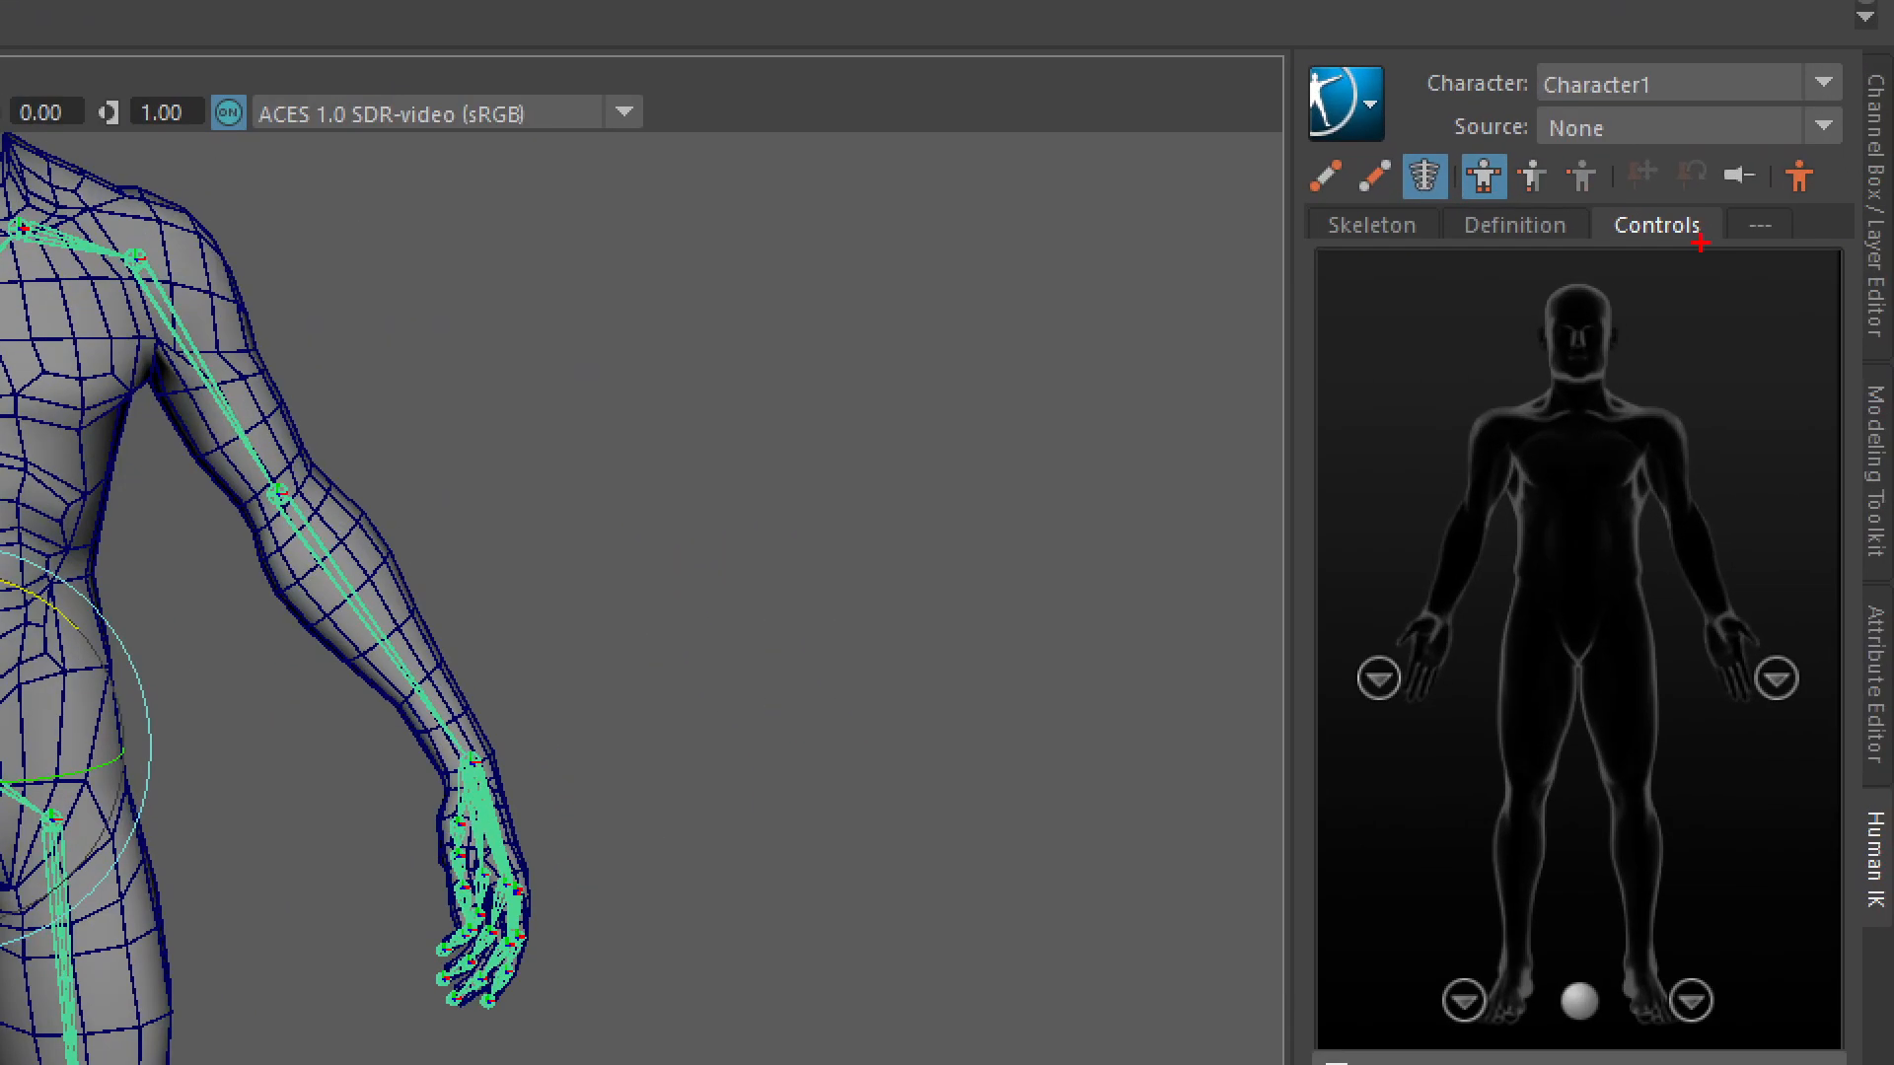
{"action": "left_click_drag", "start_coordinate": [1610, 226], "coordinate": [1688, 261]}
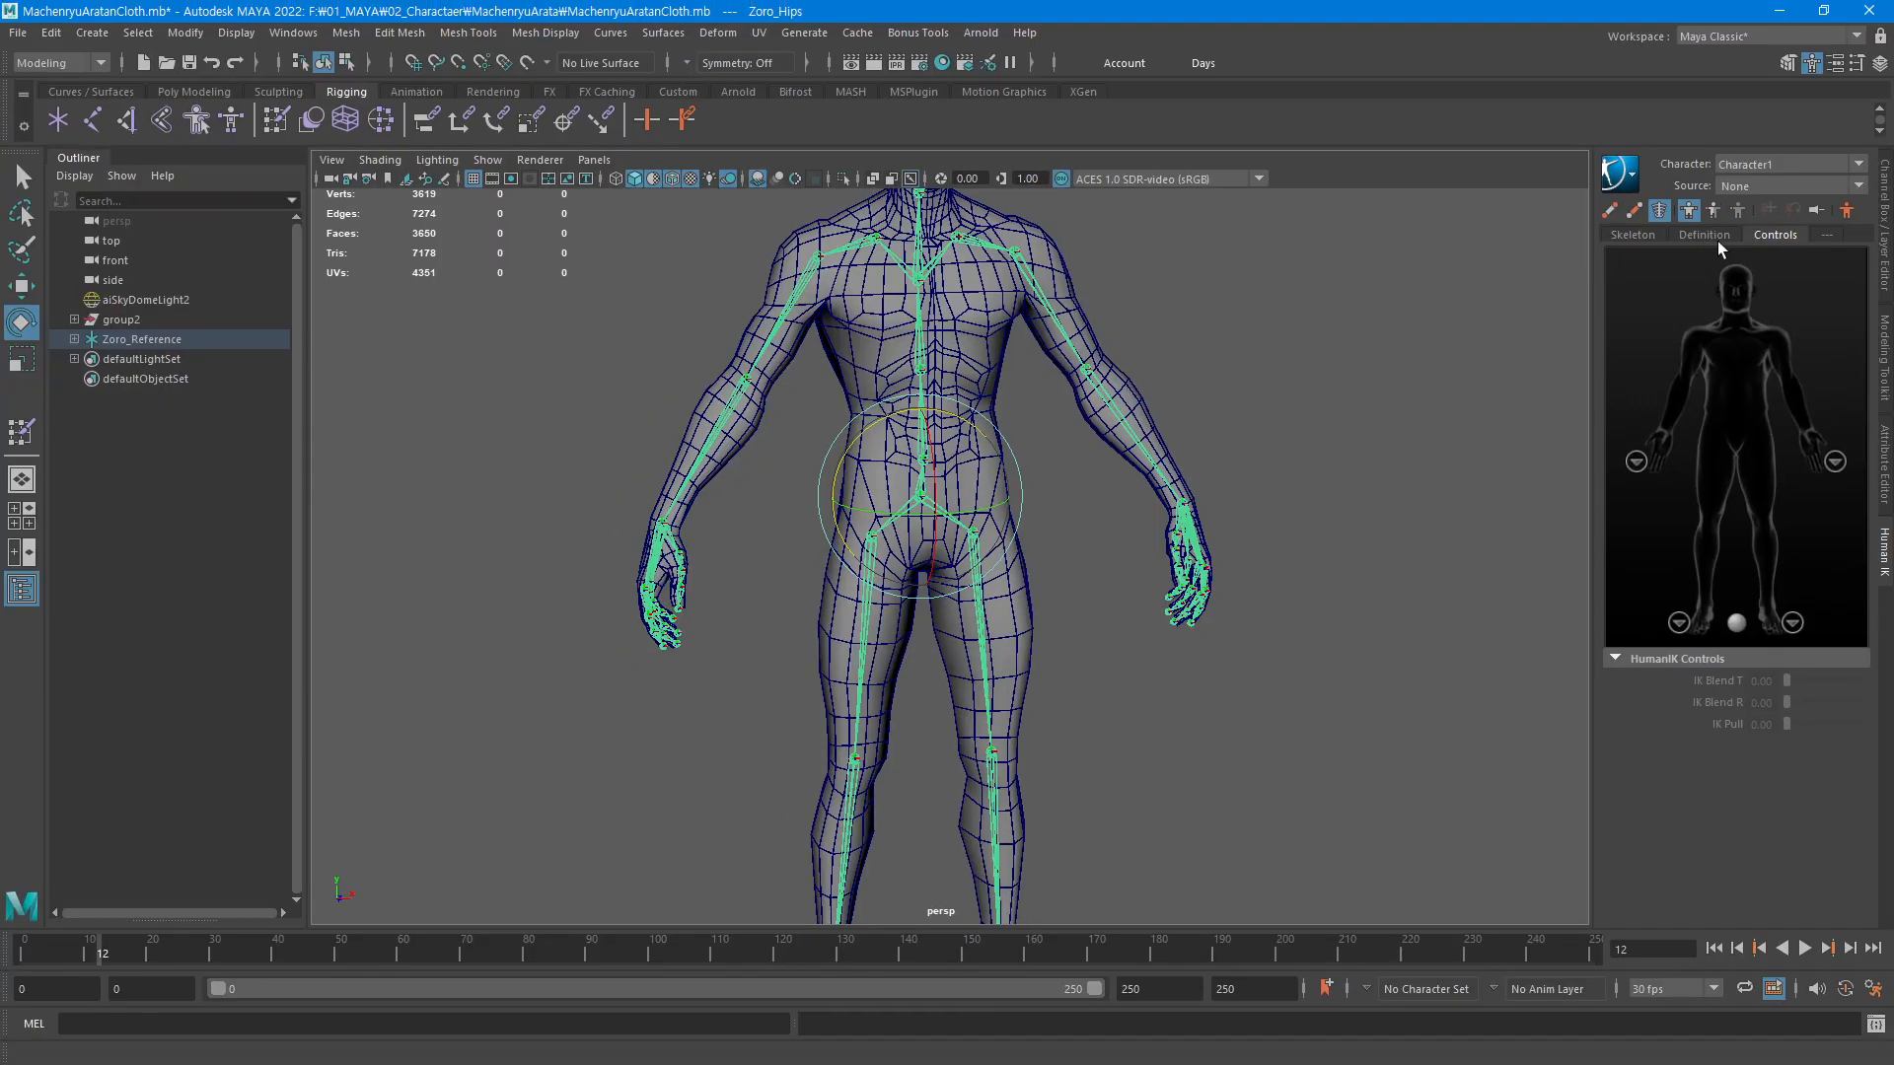
{"action": "left_click", "coordinate": [1524, 227]}
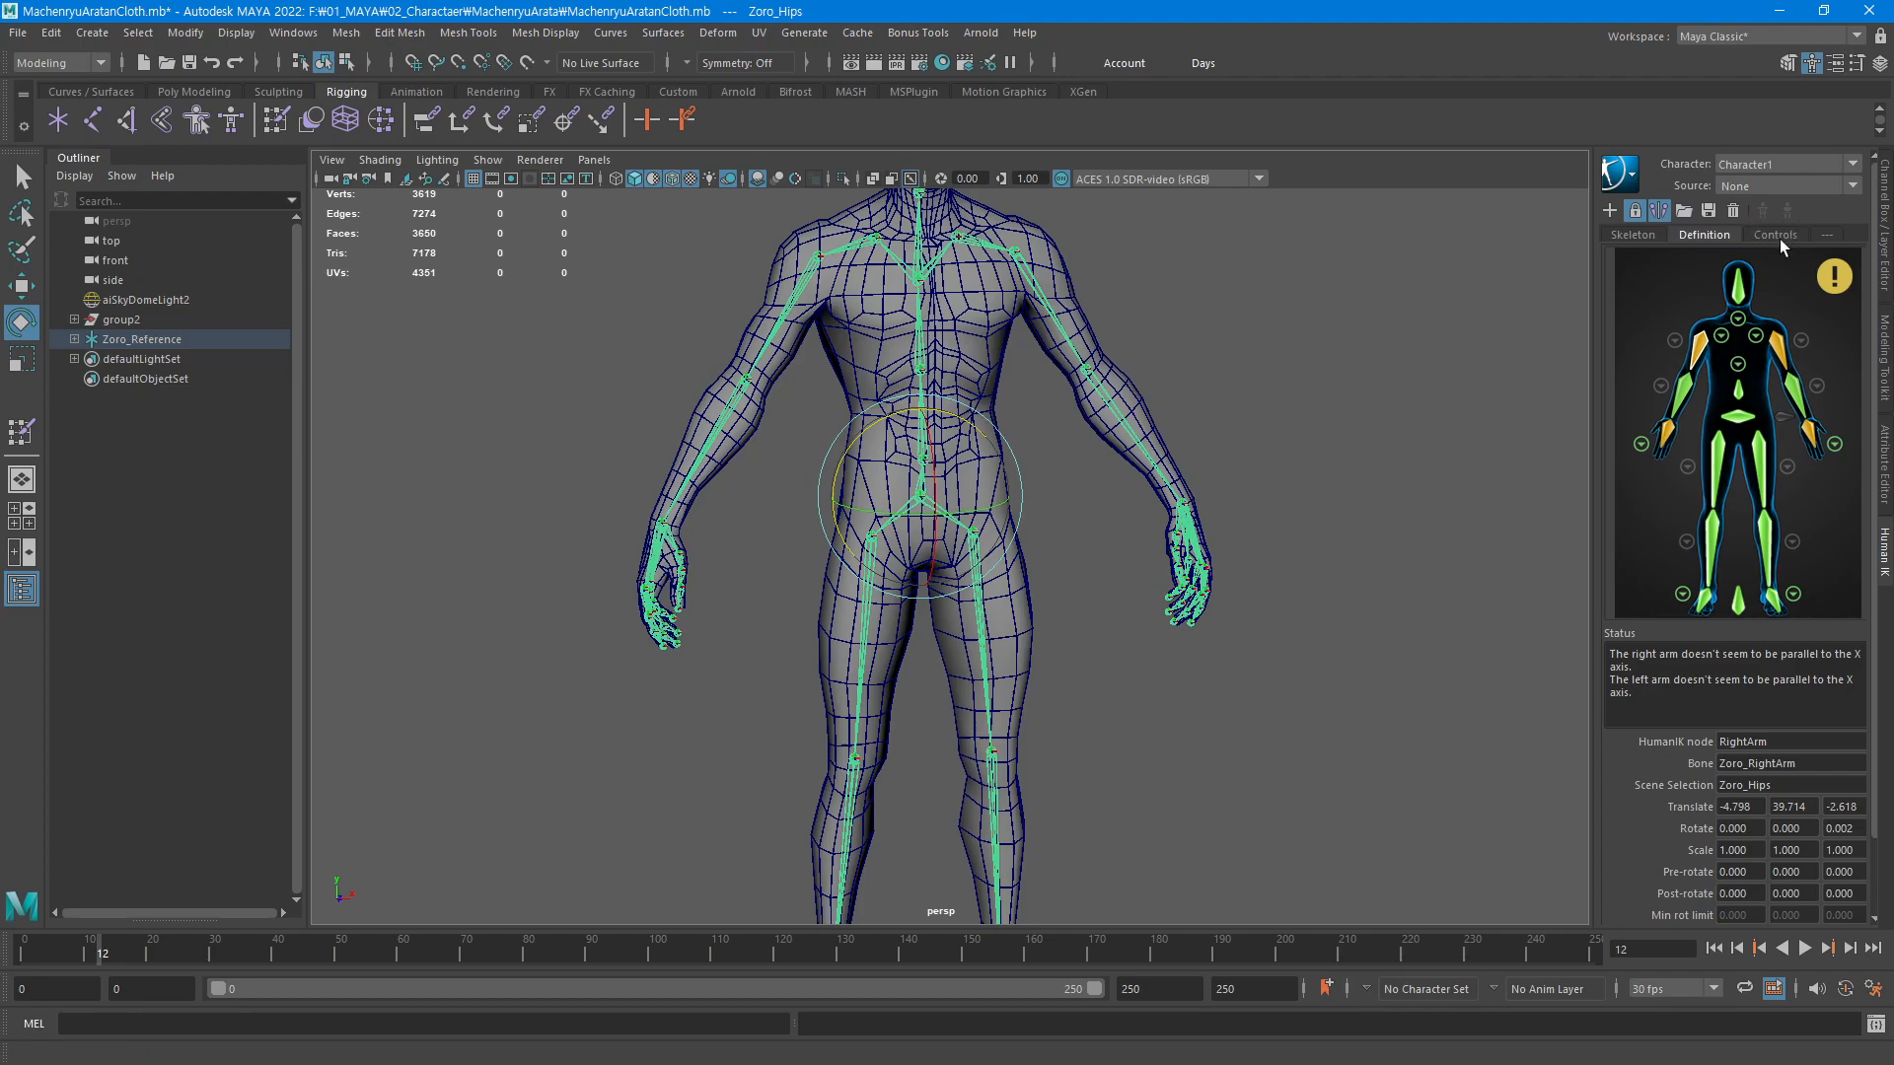
{"action": "left_click", "coordinate": [1642, 234]}
{"action": "left_click", "coordinate": [1696, 234]}
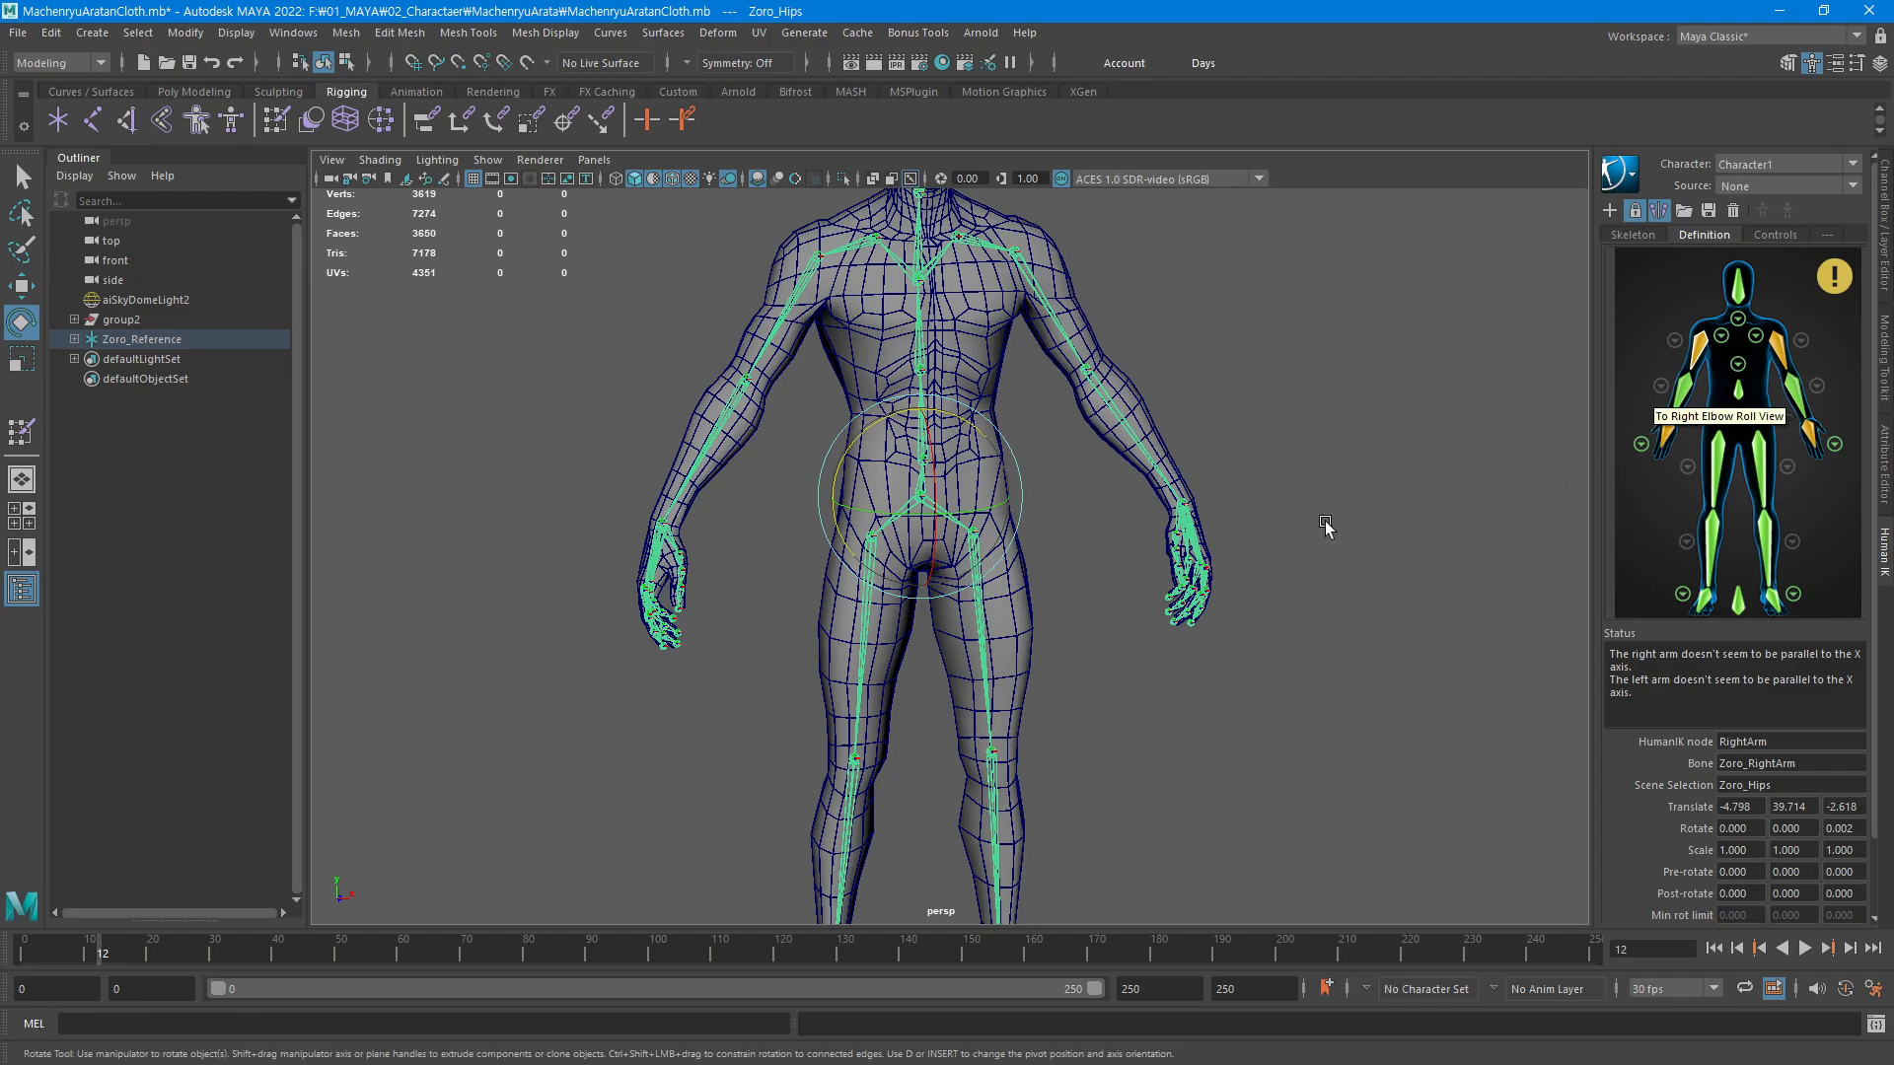
Undo the smooth skin bind and the selections of the body mesh and Zoro_Hips joint
{"action": "key", "text": "ctrl+z"}
{"action": "key", "text": "ctrl+z"}
{"action": "key", "text": "ctrl+z"}
{"action": "key", "text": "ctrl+z"}
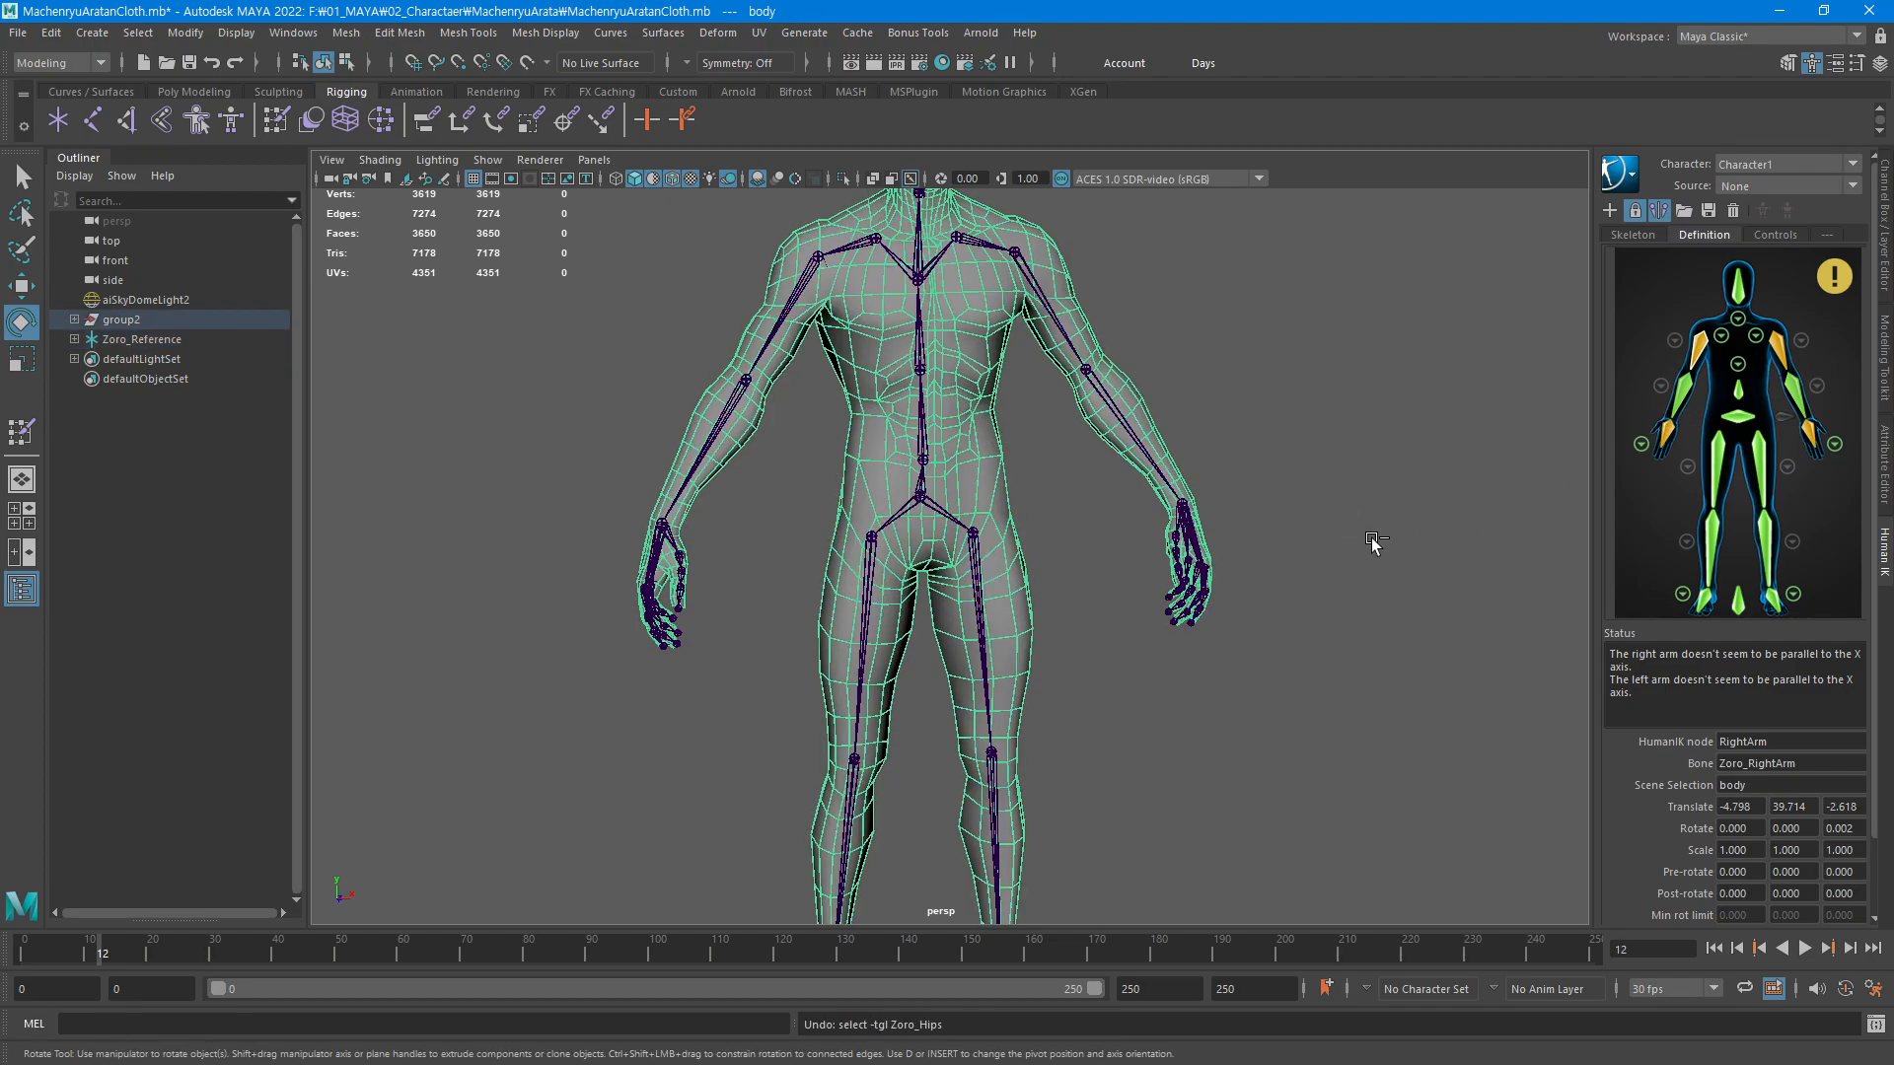
{"action": "key", "text": "ctrl+z"}
{"action": "key", "text": "ctrl+z"}
{"action": "key", "text": "ctrl+z"}
{"action": "key", "text": "ctrl+z"}
{"action": "key", "text": "ctrl+z"}
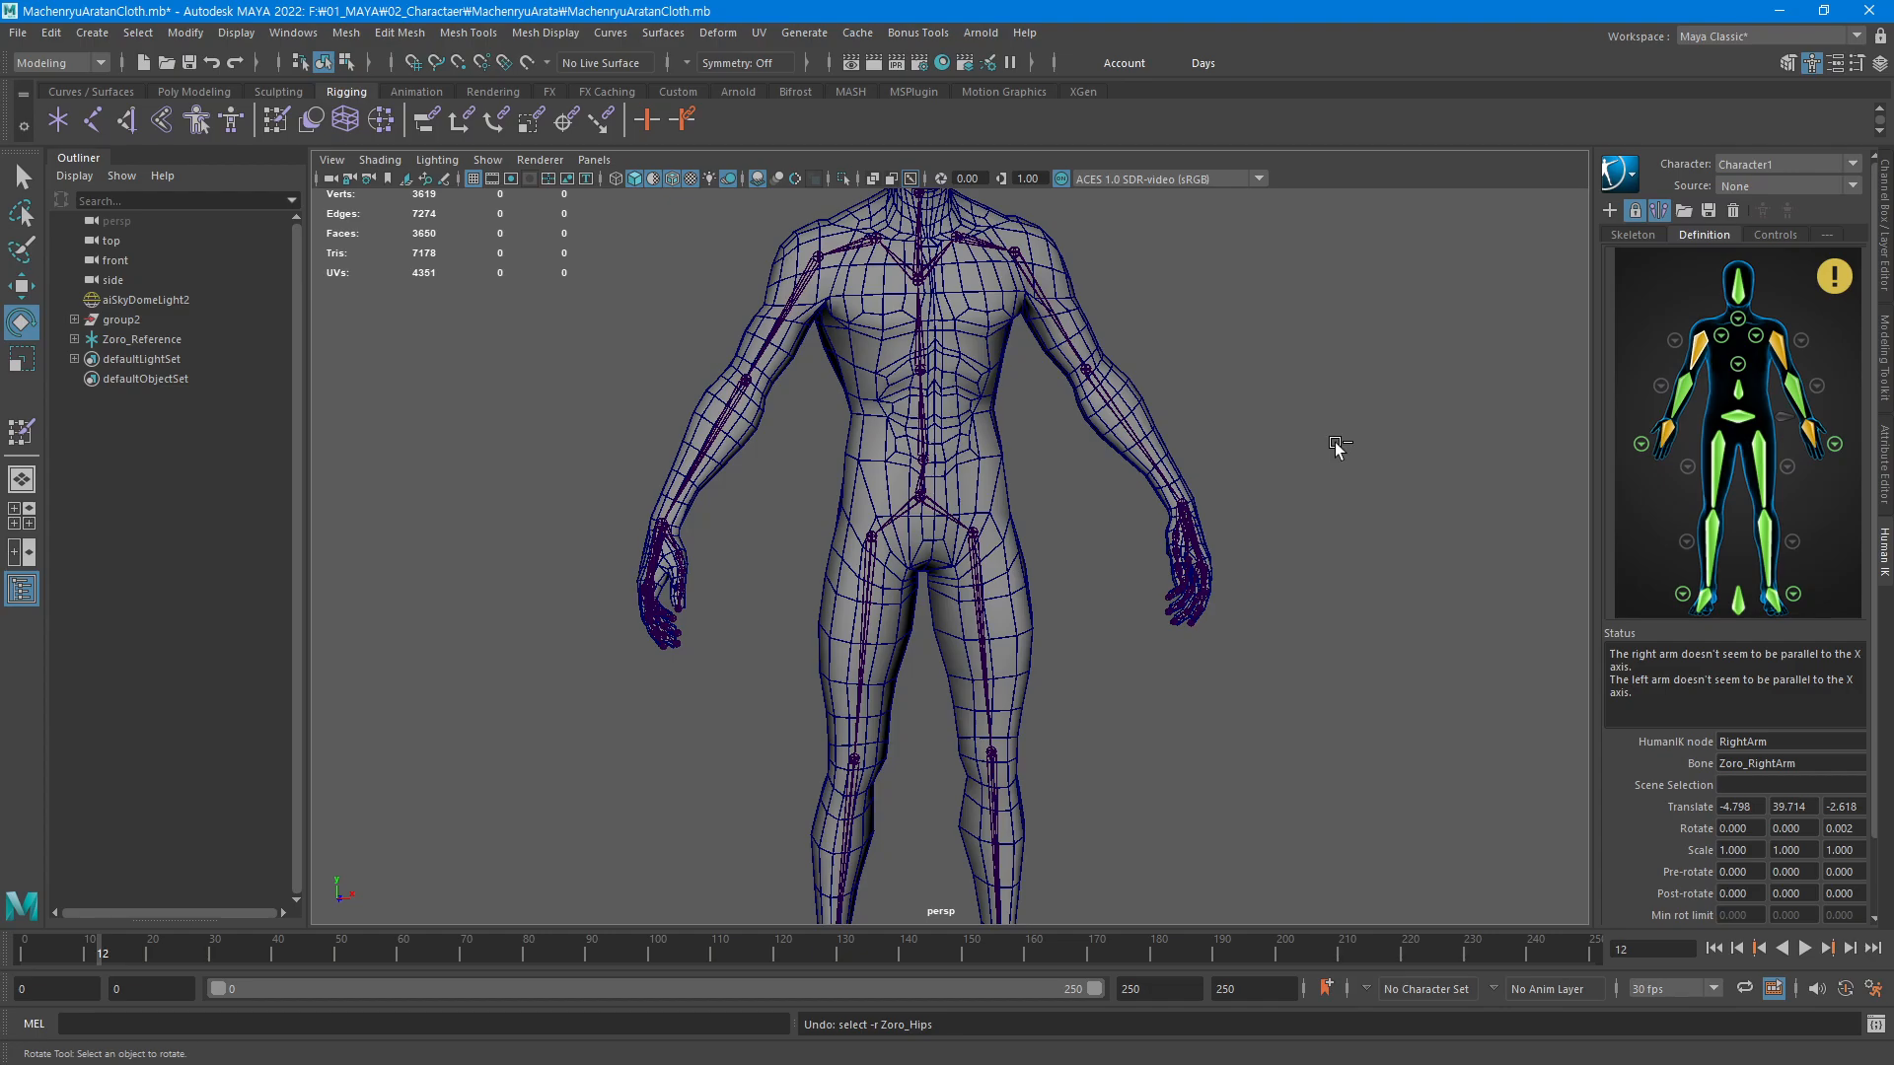
Undo the recent skeleton edits, including the Zoro renaming, back to the Character1 joint names
{"action": "key", "text": "ctrl+z"}
{"action": "key", "text": "ctrl+z"}
{"action": "key", "text": "ctrl+z"}
{"action": "key", "text": "ctrl+z"}
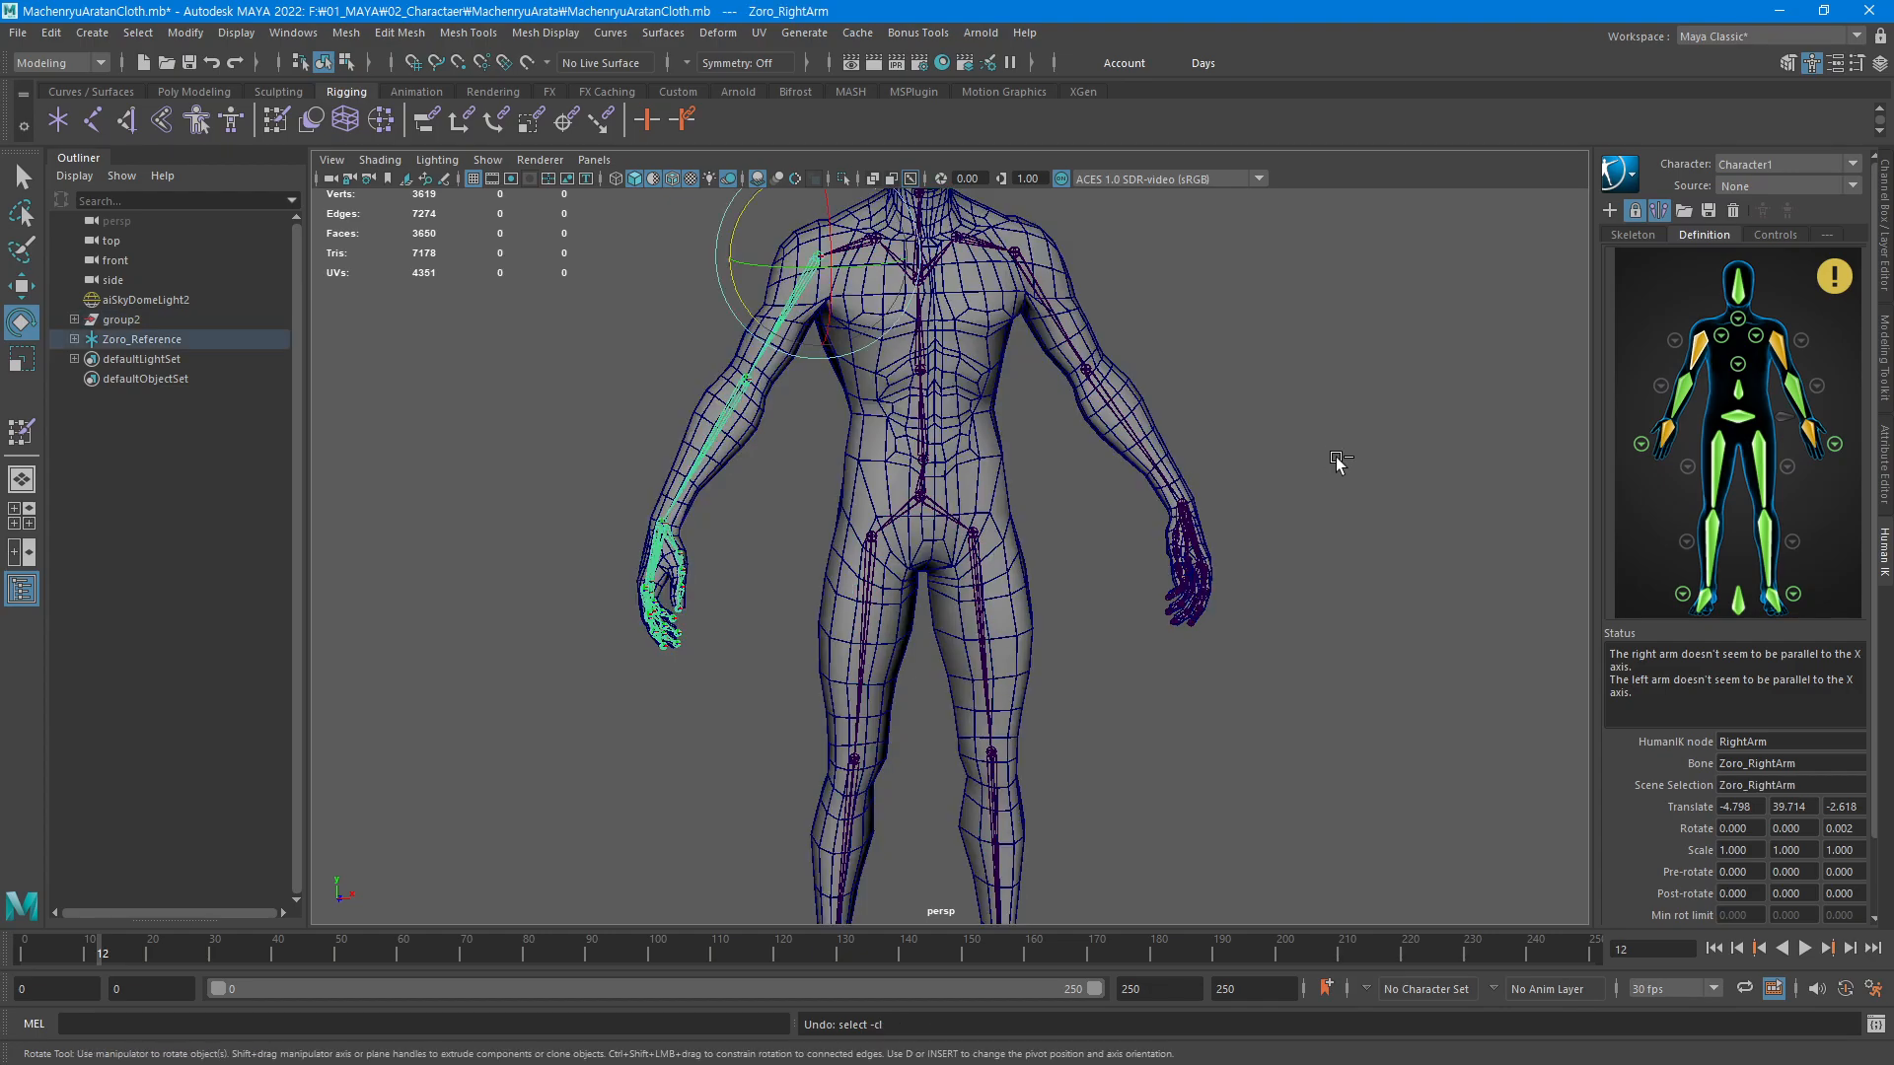
{"action": "key", "text": "ctrl+z"}
{"action": "key", "text": "ctrl+z"}
{"action": "key", "text": "ctrl+z"}
{"action": "key", "text": "ctrl+z"}
{"action": "key", "text": "ctrl+z"}
{"action": "key", "text": "ctrl+z"}
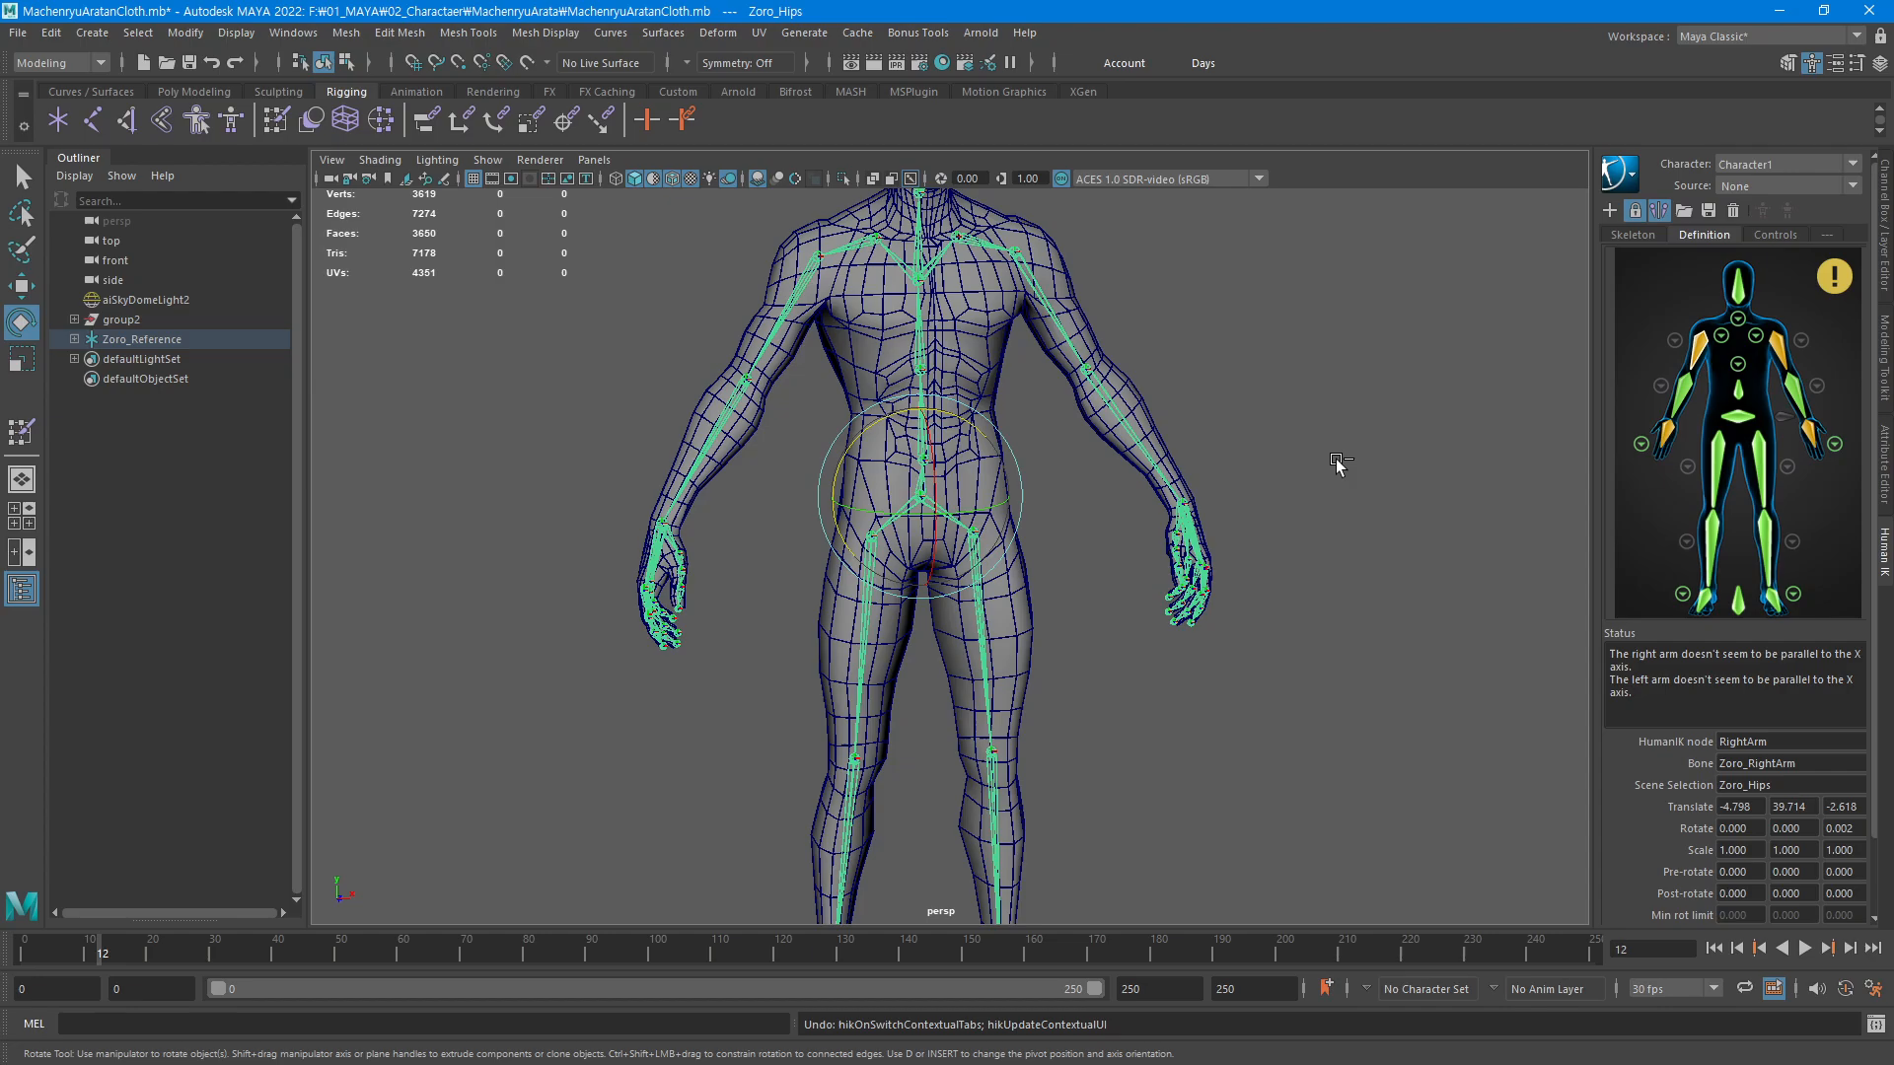
{"action": "key", "text": "ctrl+z"}
{"action": "key", "text": "ctrl+z"}
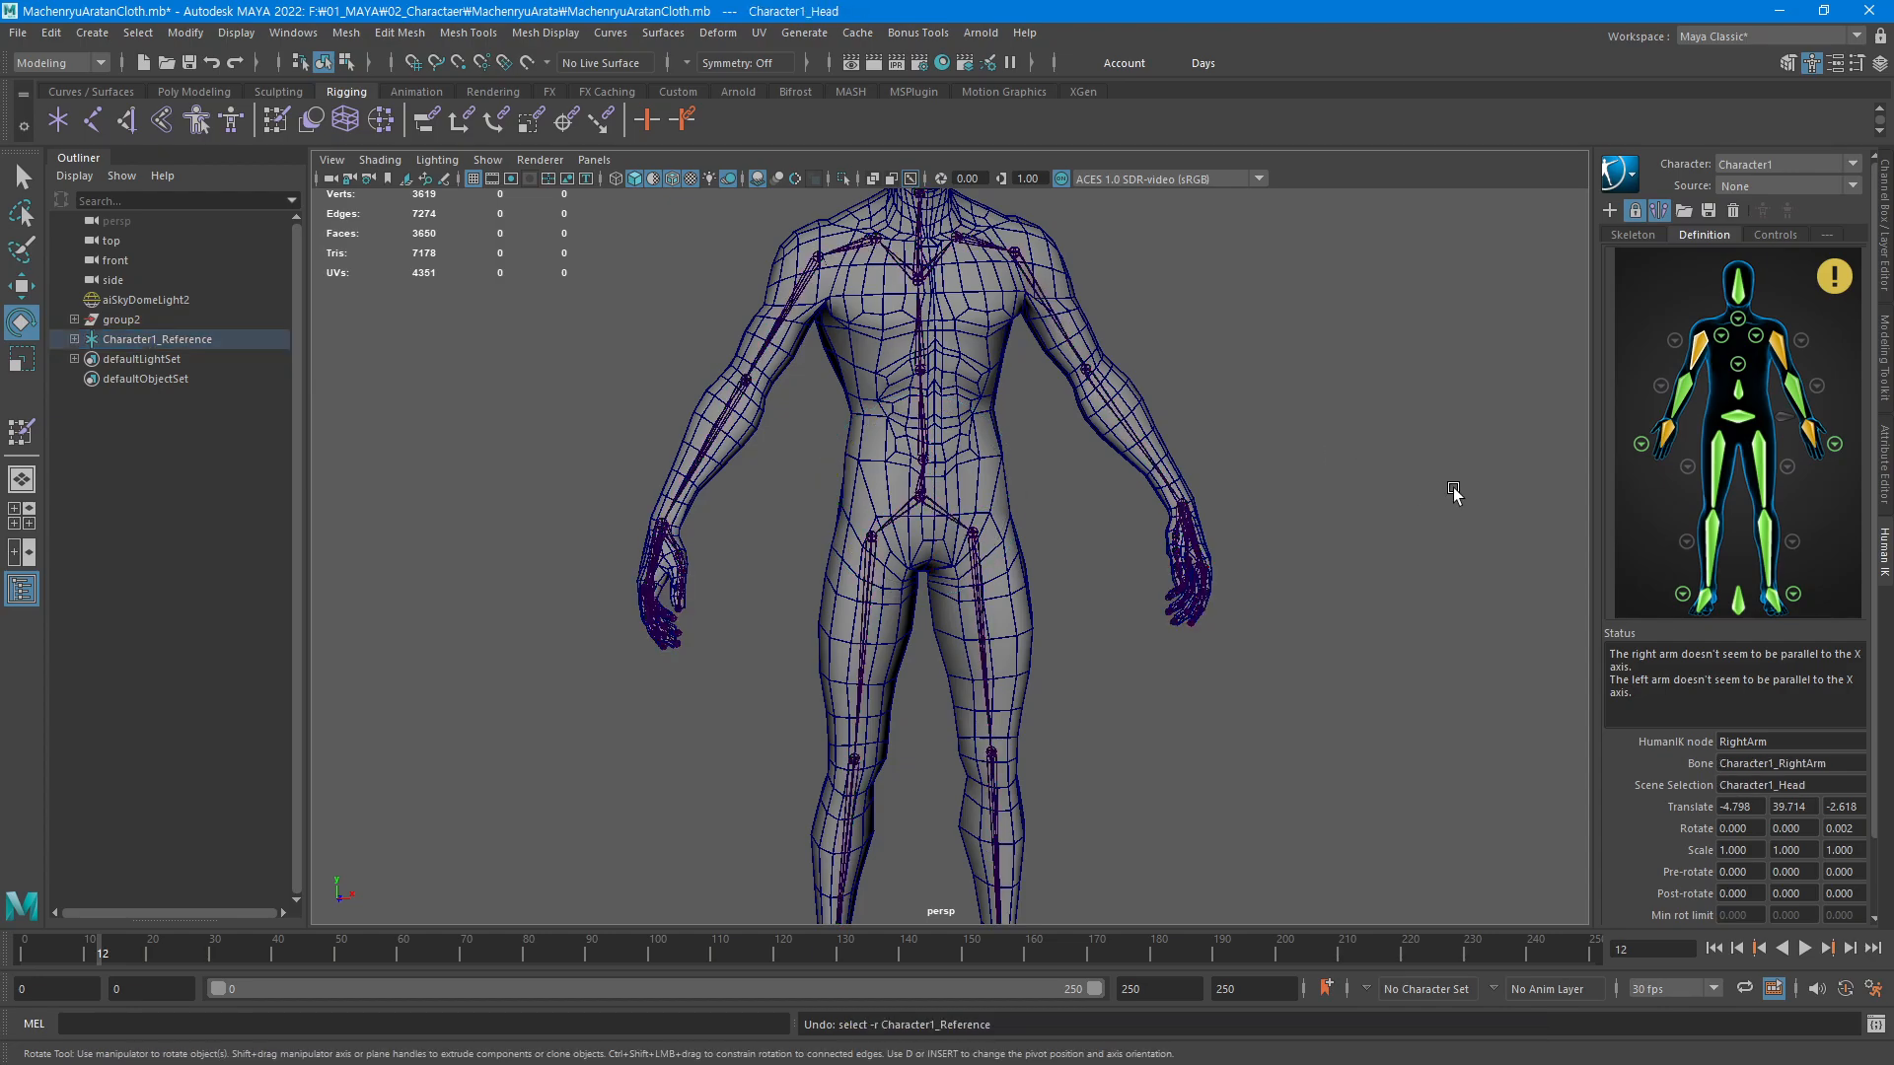
{"action": "key", "text": "ctrl+z"}
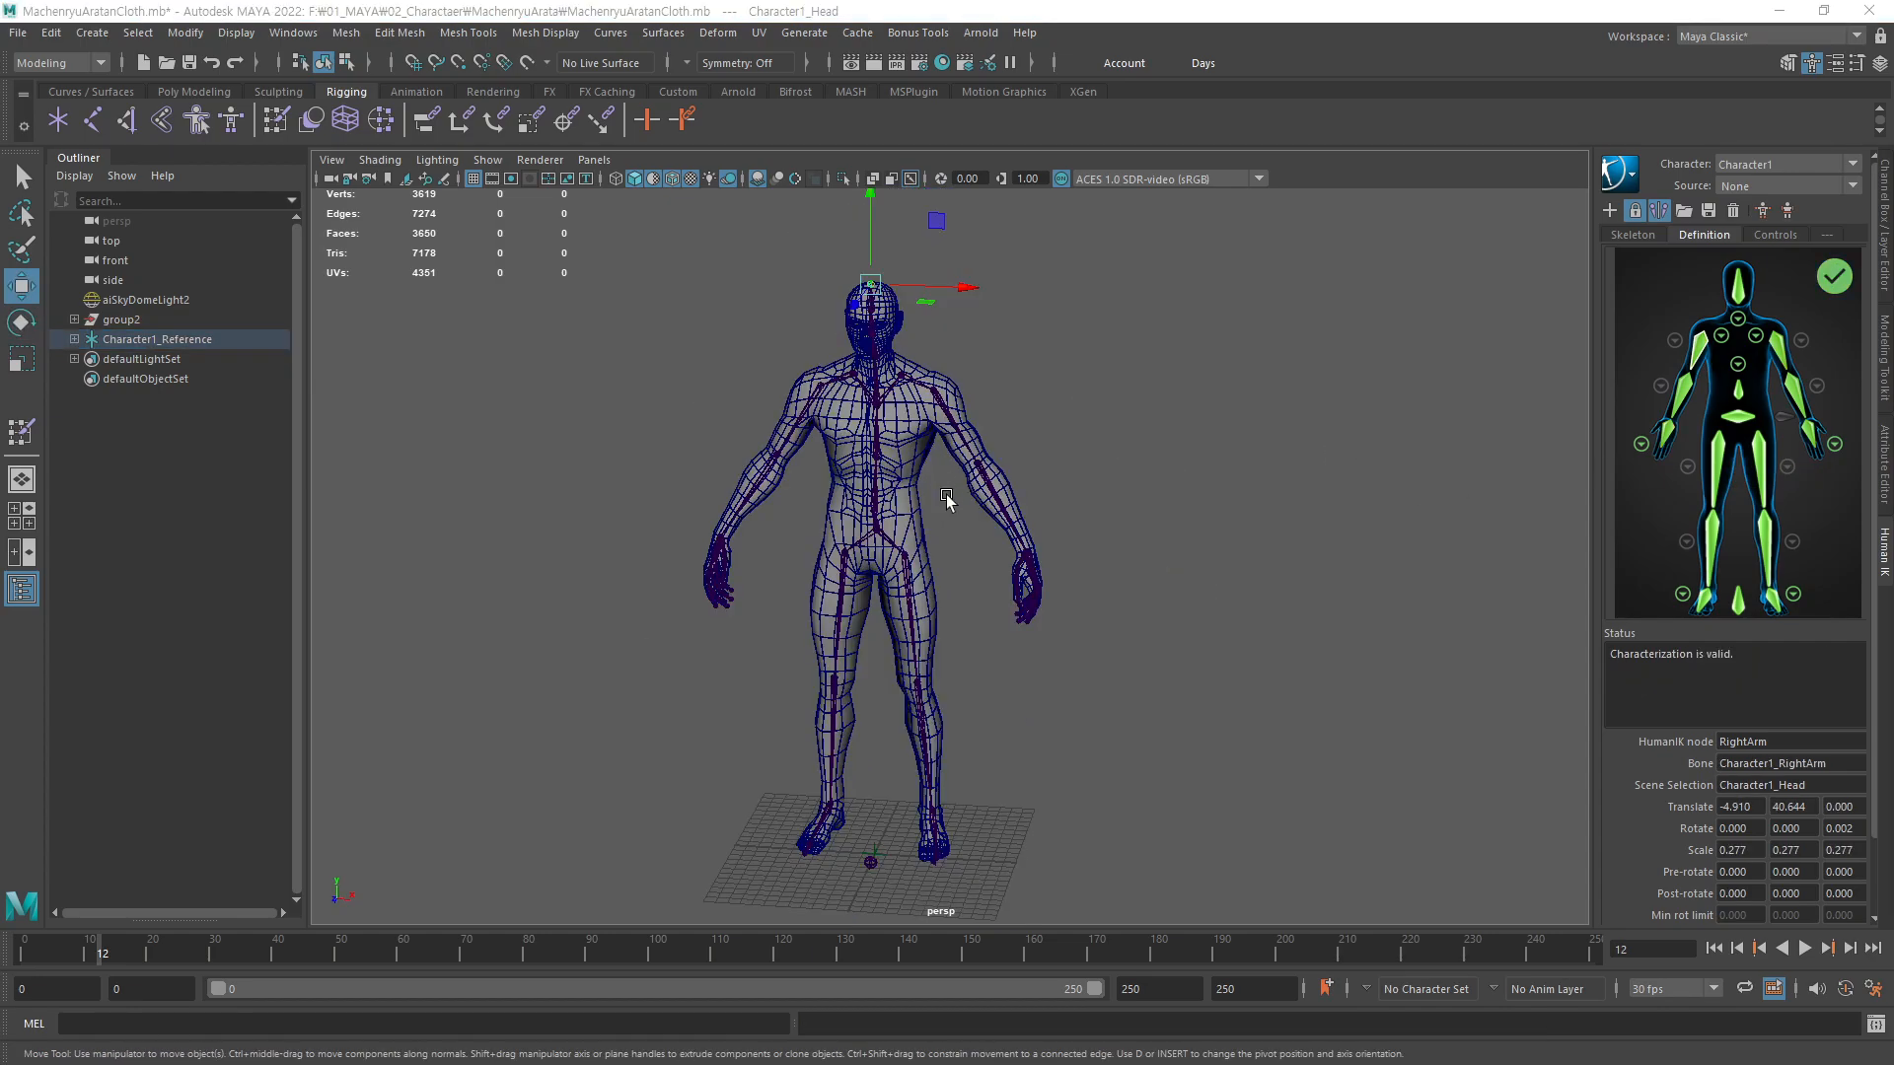
Select the body mesh together with the Character1_Hips joint and bind the skin to the skeleton
{"action": "middle_click_drag", "start_coordinate": [920, 583], "coordinate": [1010, 587], "text": "alt"}
{"action": "right_click_drag", "start_coordinate": [1075, 582], "coordinate": [1042, 580], "text": "alt"}
{"action": "left_click_drag", "start_coordinate": [1041, 580], "coordinate": [990, 599], "text": "alt"}
{"action": "right_click_drag", "start_coordinate": [990, 598], "coordinate": [1100, 494], "text": "alt"}
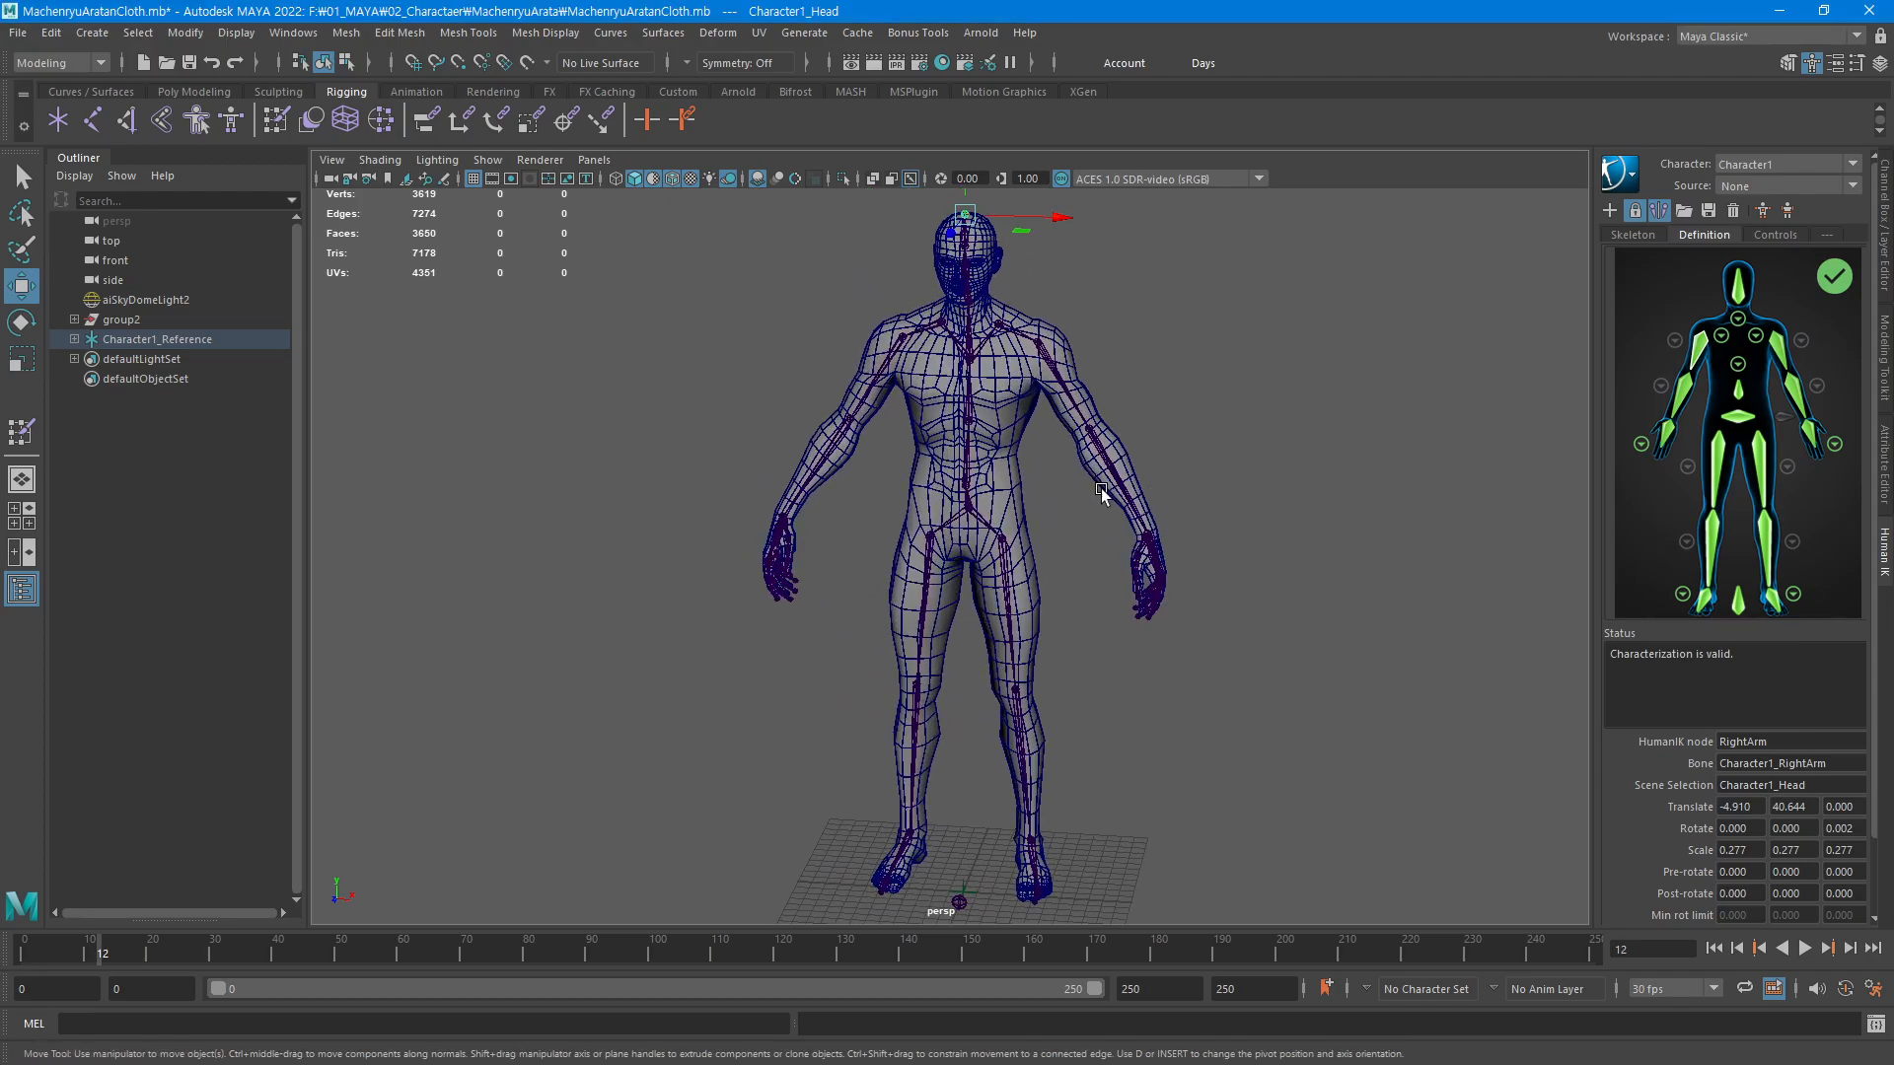
{"action": "middle_click_drag", "start_coordinate": [1102, 490], "coordinate": [1081, 453], "text": "alt"}
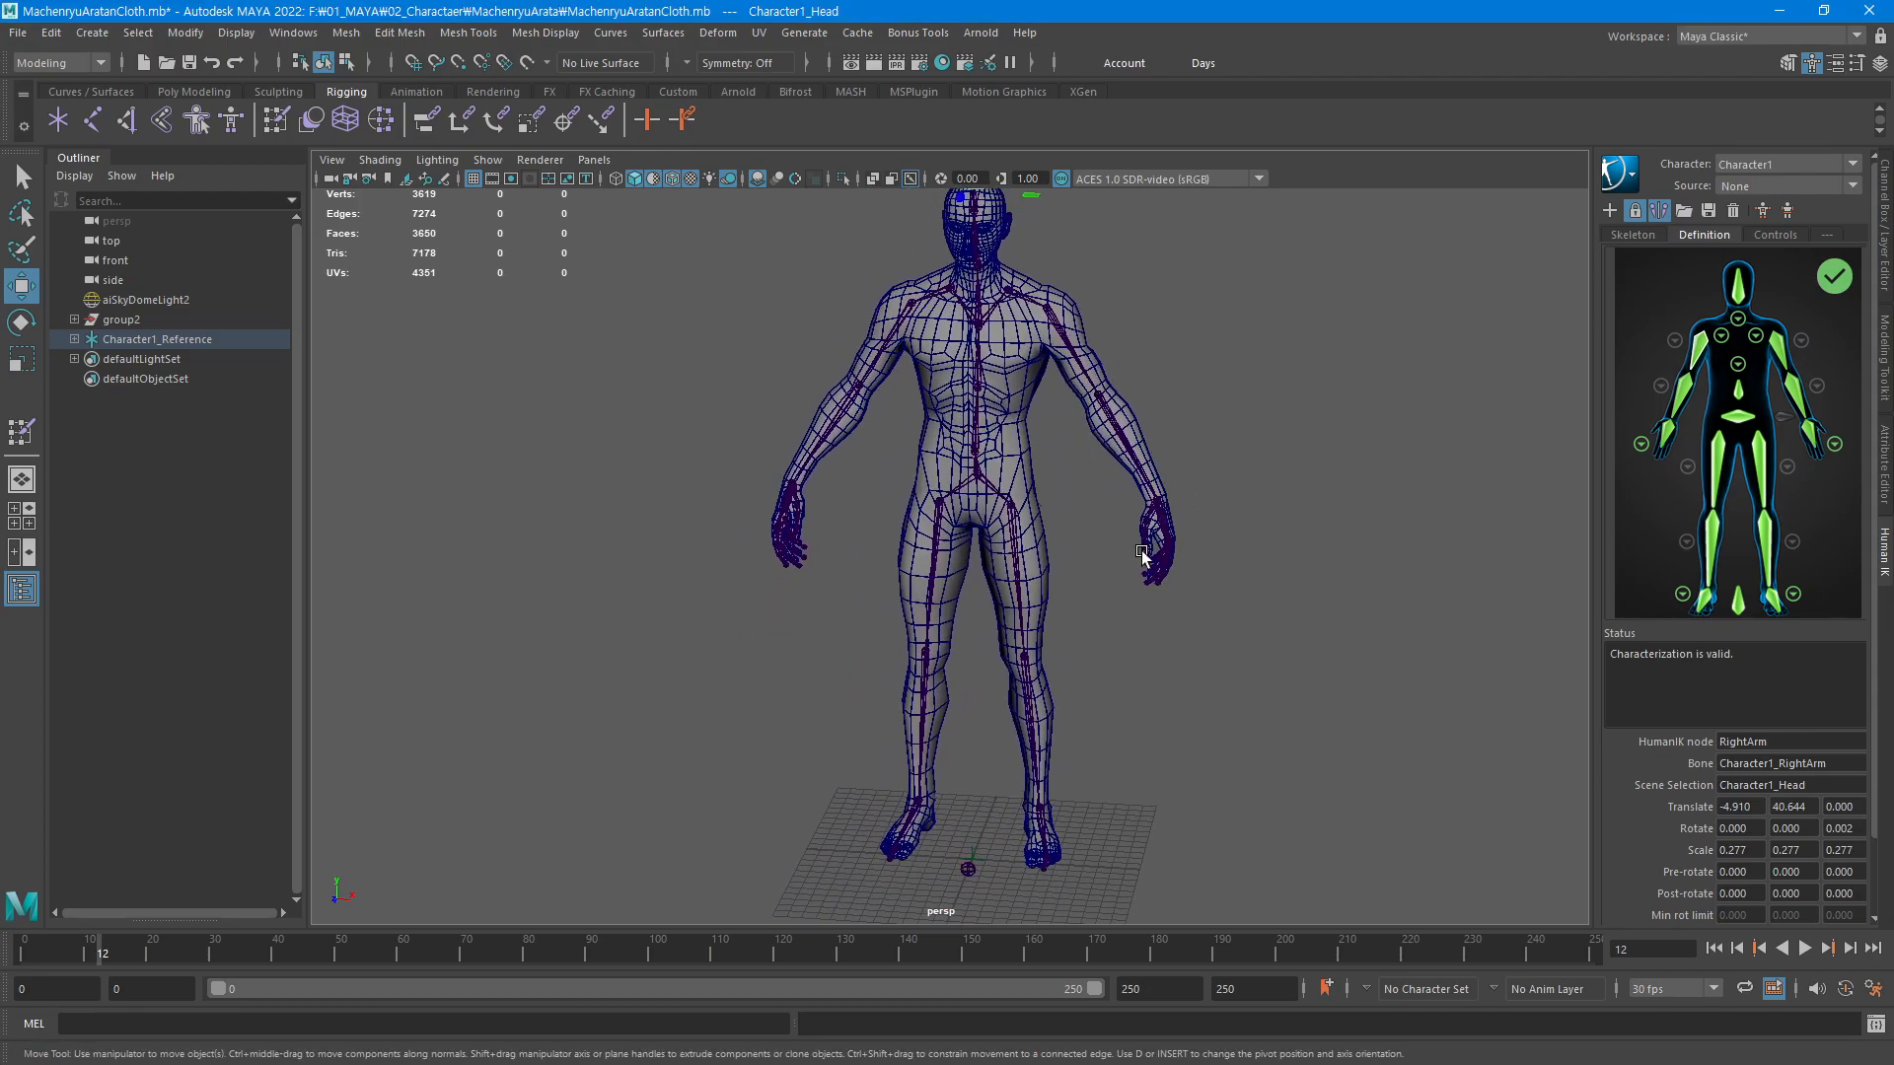
{"action": "middle_click_drag", "start_coordinate": [1142, 559], "coordinate": [1086, 553], "text": "alt"}
{"action": "right_click_drag", "start_coordinate": [1063, 560], "coordinate": [1019, 562], "text": "alt"}
{"action": "middle_click_drag", "start_coordinate": [955, 489], "coordinate": [952, 501], "text": "alt"}
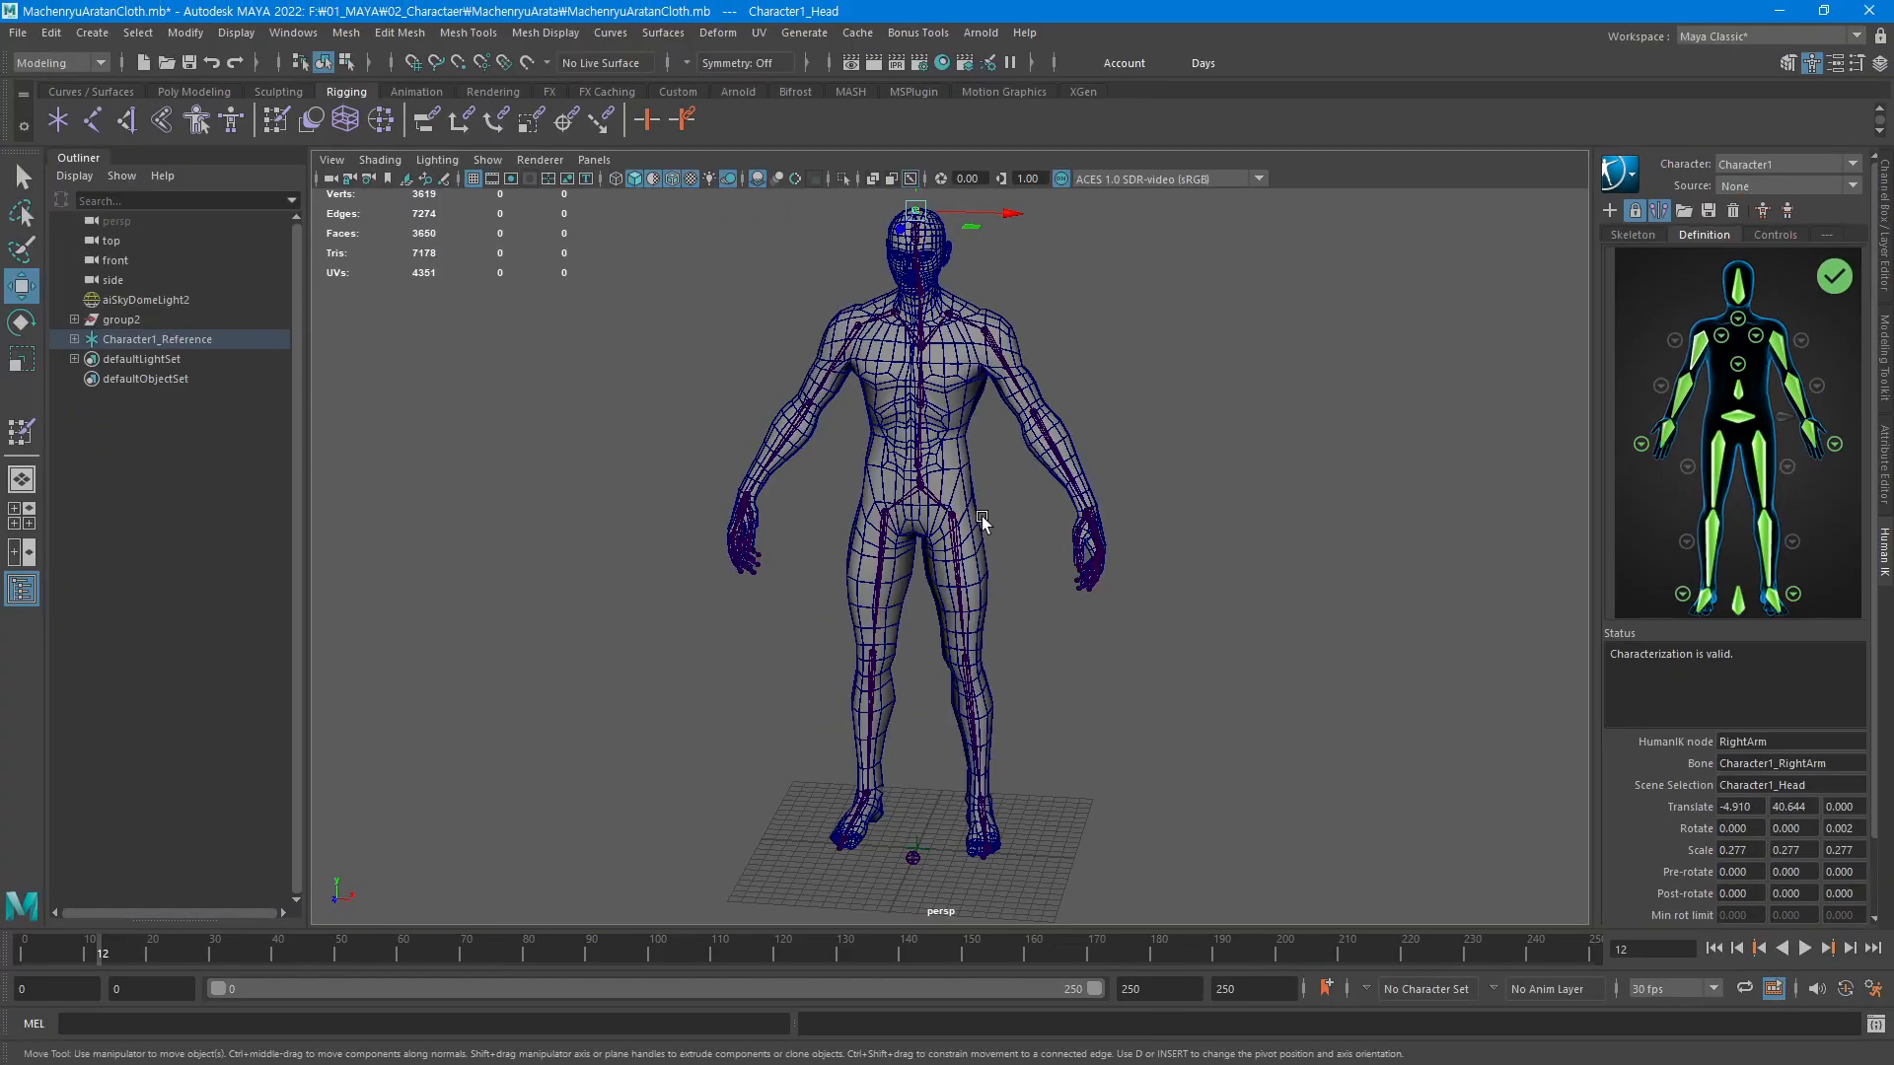
{"action": "left_click", "coordinate": [39, 719]}
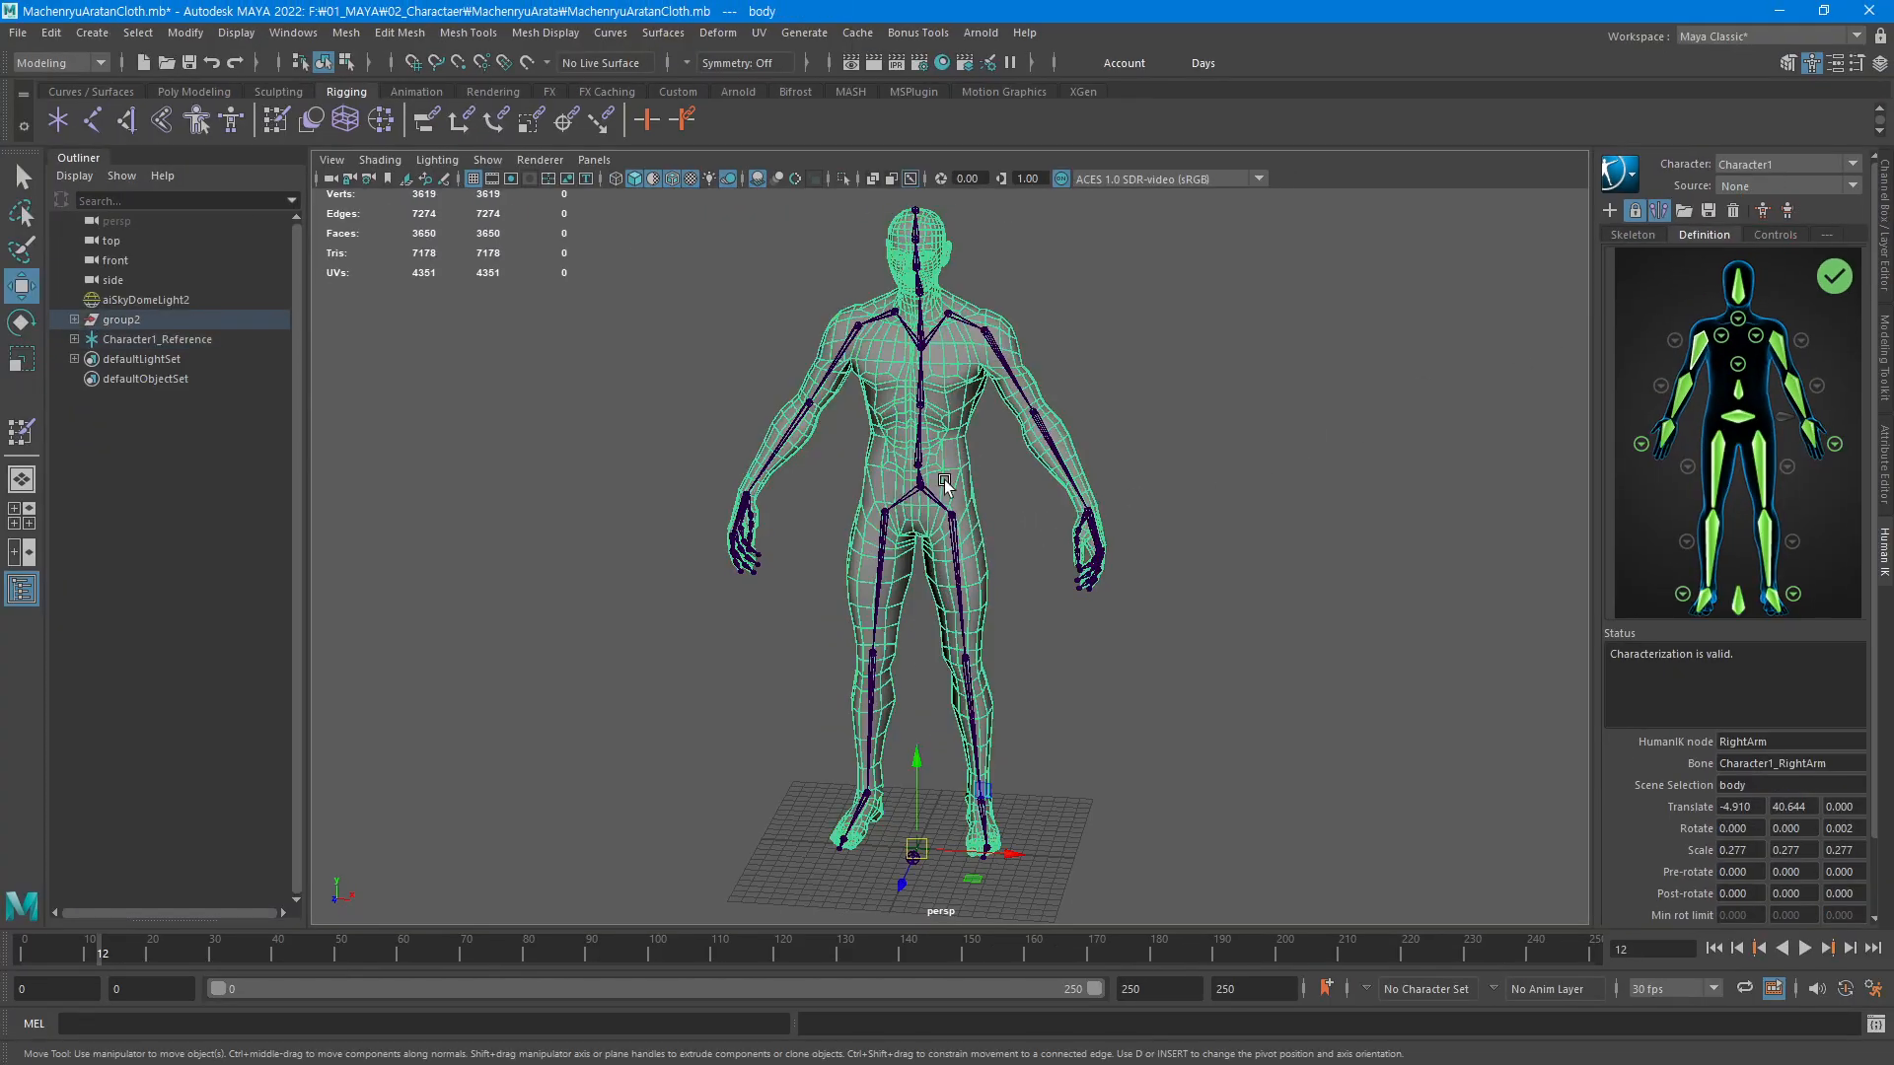
{"action": "left_click", "coordinate": [942, 480]}
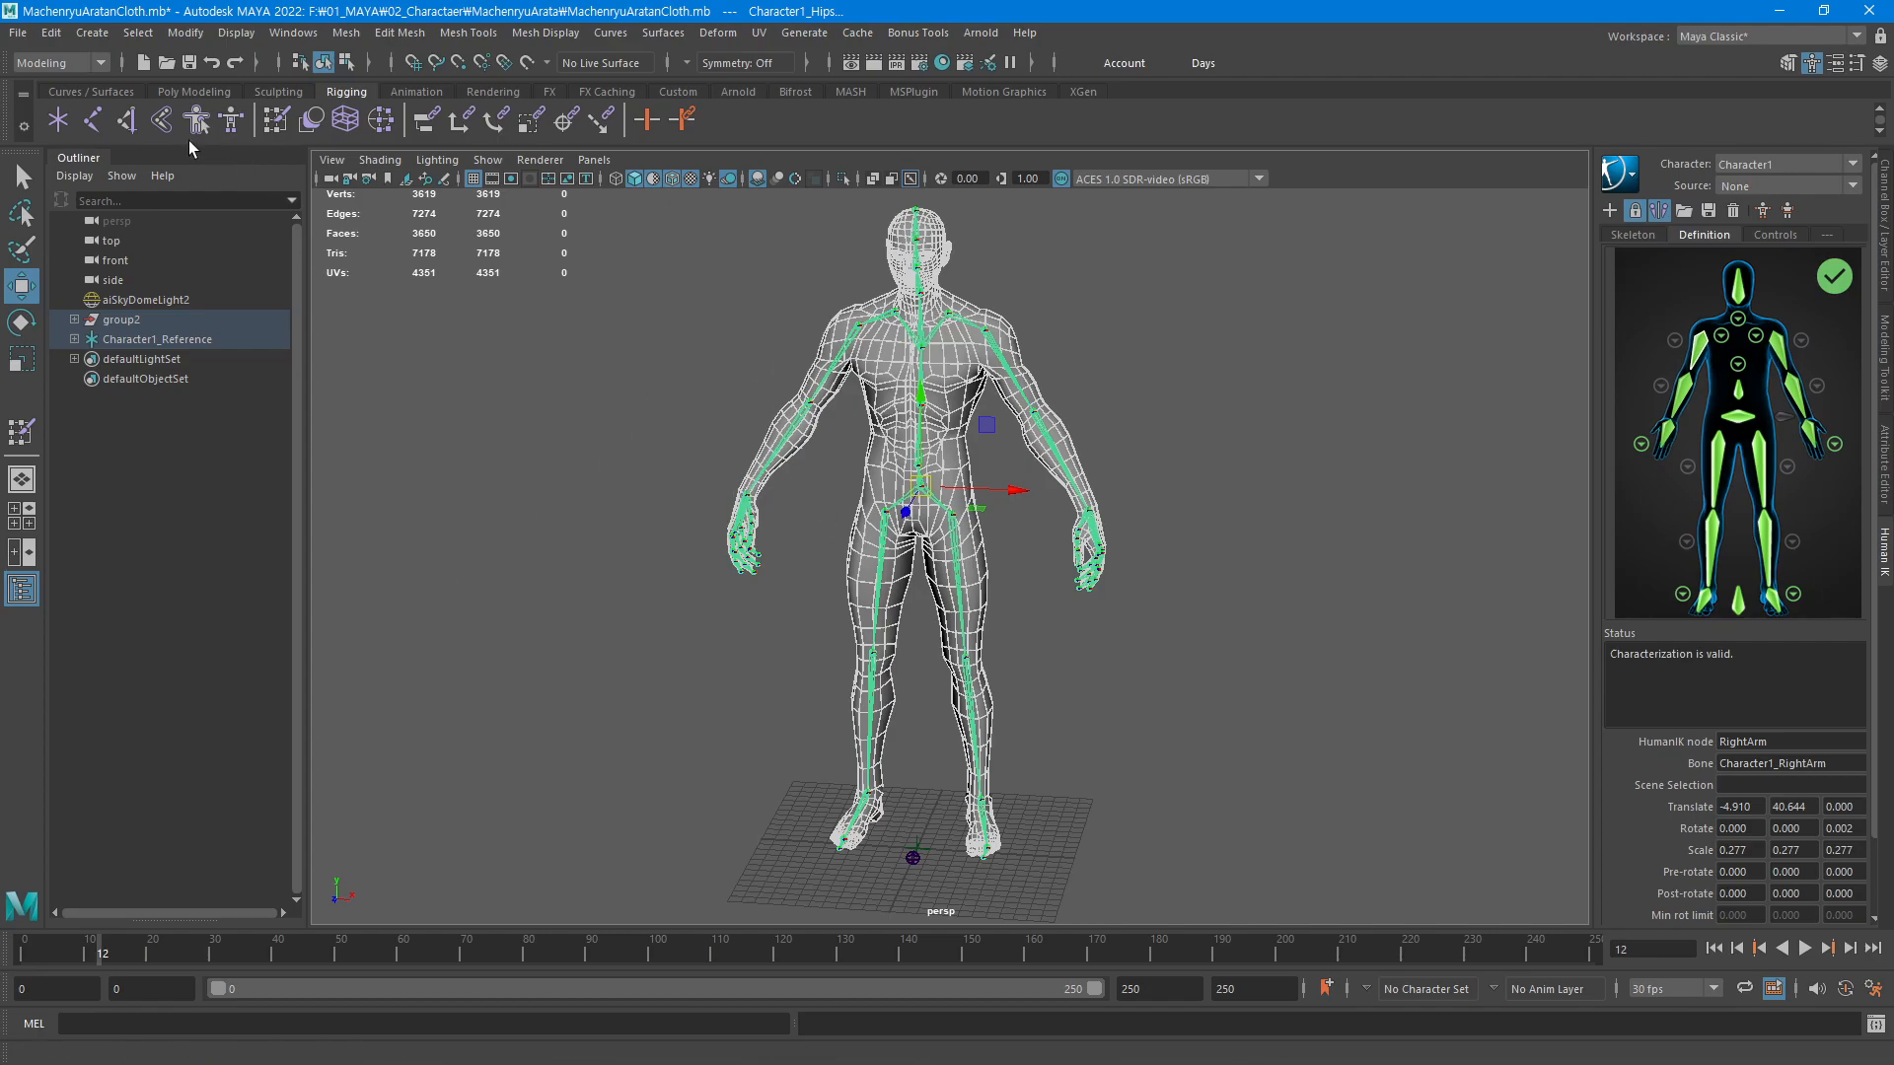
{"action": "left_click", "coordinate": [161, 121]}
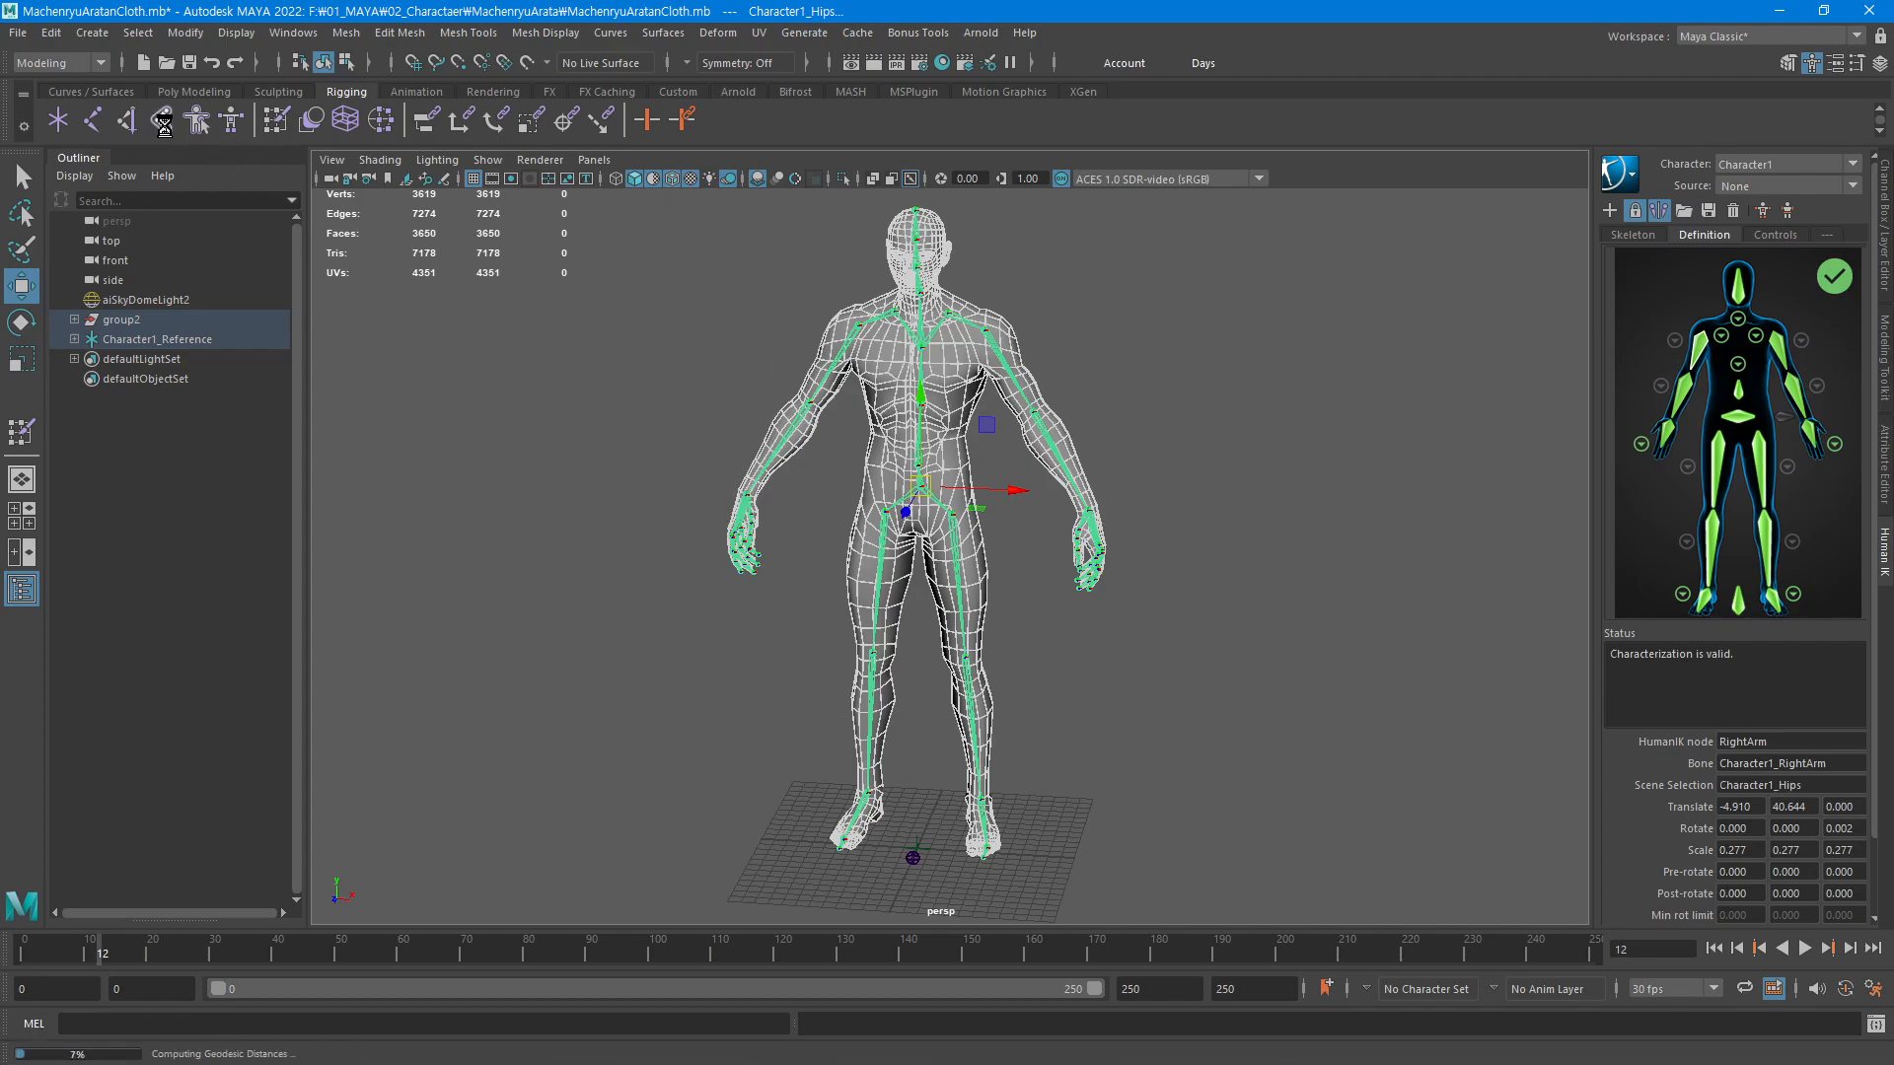
Create a HumanIK control rig for Character1
{"action": "left_click", "coordinate": [1231, 464]}
{"action": "left_click", "coordinate": [939, 488]}
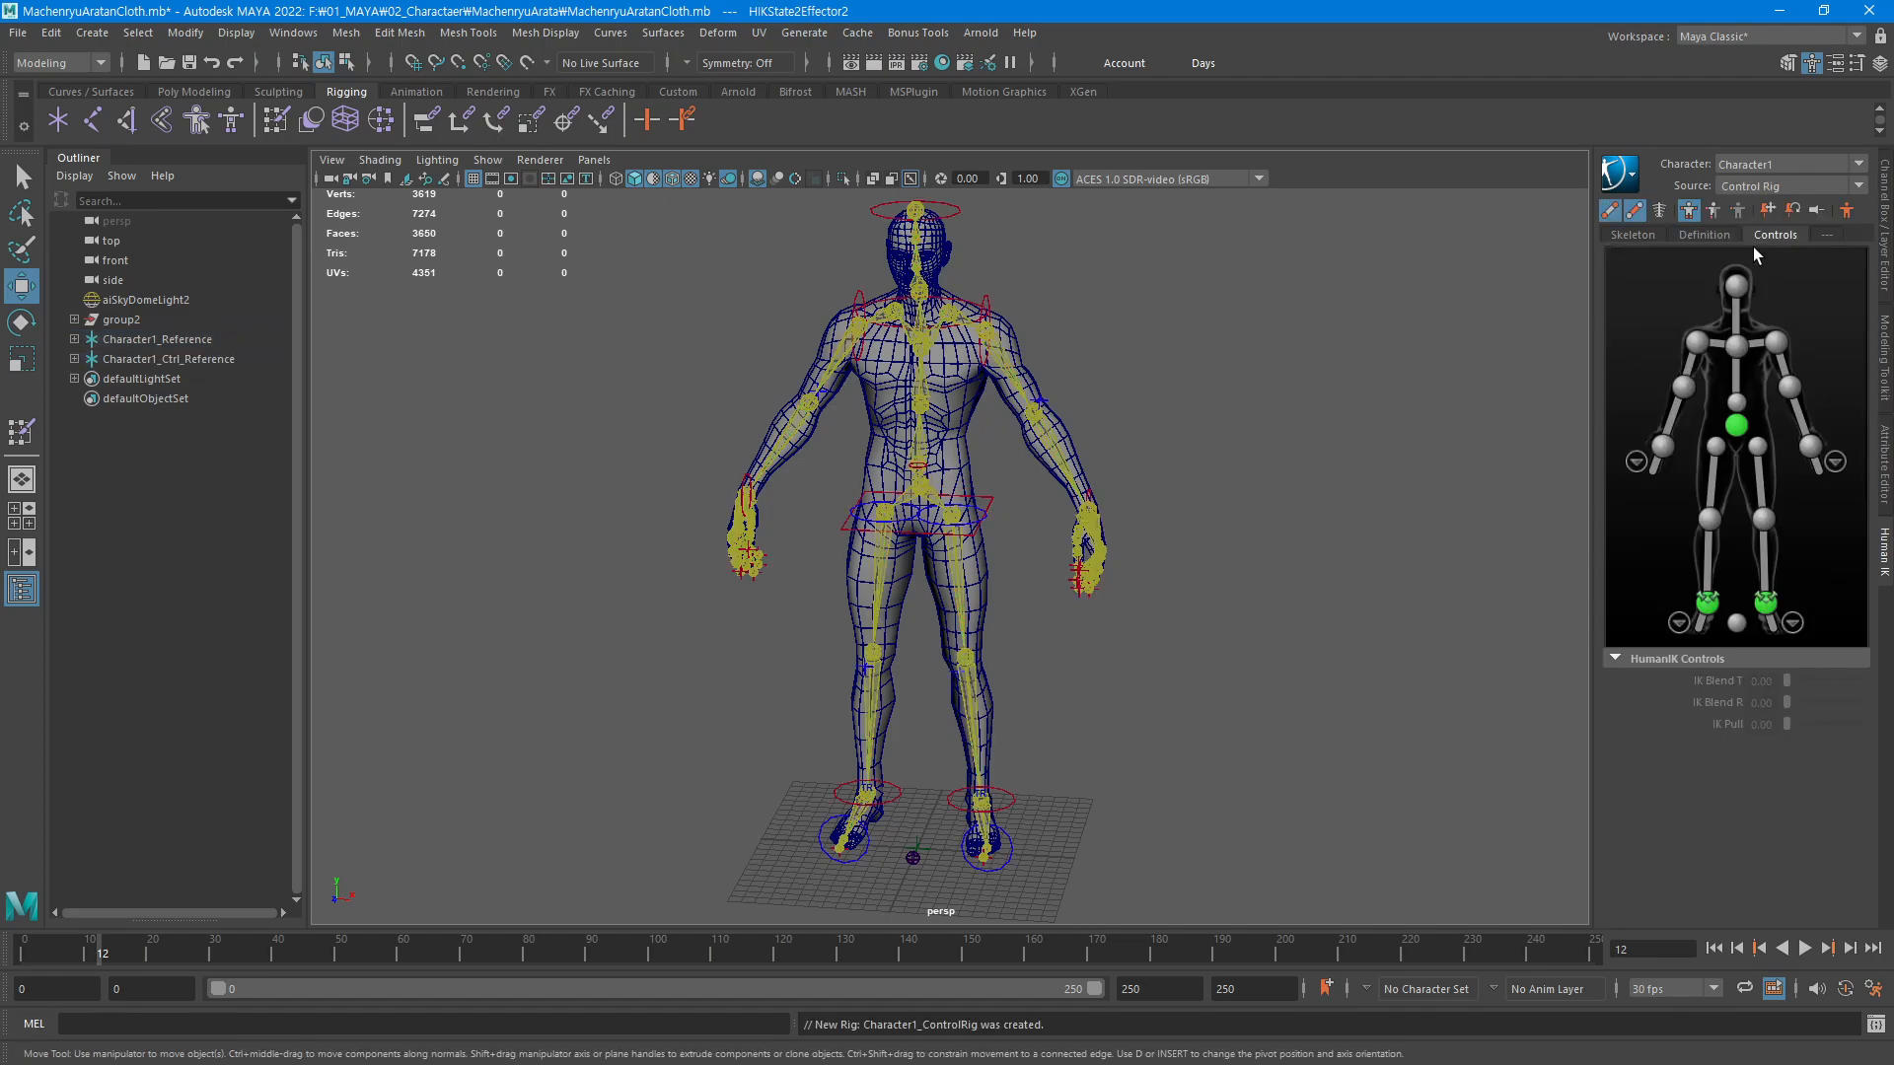
Test the bind by moving the left wrist effector of the control rig, and undo the move
{"action": "mouse_move", "coordinate": [1082, 473]}
{"action": "left_mouse_down", "text": "alt"}
{"action": "mouse_move", "coordinate": [1162, 516]}
{"action": "mouse_move", "coordinate": [1112, 487]}
{"action": "left_mouse_up", "text": "alt"}
{"action": "left_click", "coordinate": [1107, 483]}
{"action": "middle_click_drag", "start_coordinate": [1120, 490], "coordinate": [1081, 520], "text": "alt"}
{"action": "left_click_drag", "start_coordinate": [1135, 557], "coordinate": [1176, 581], "text": "alt"}
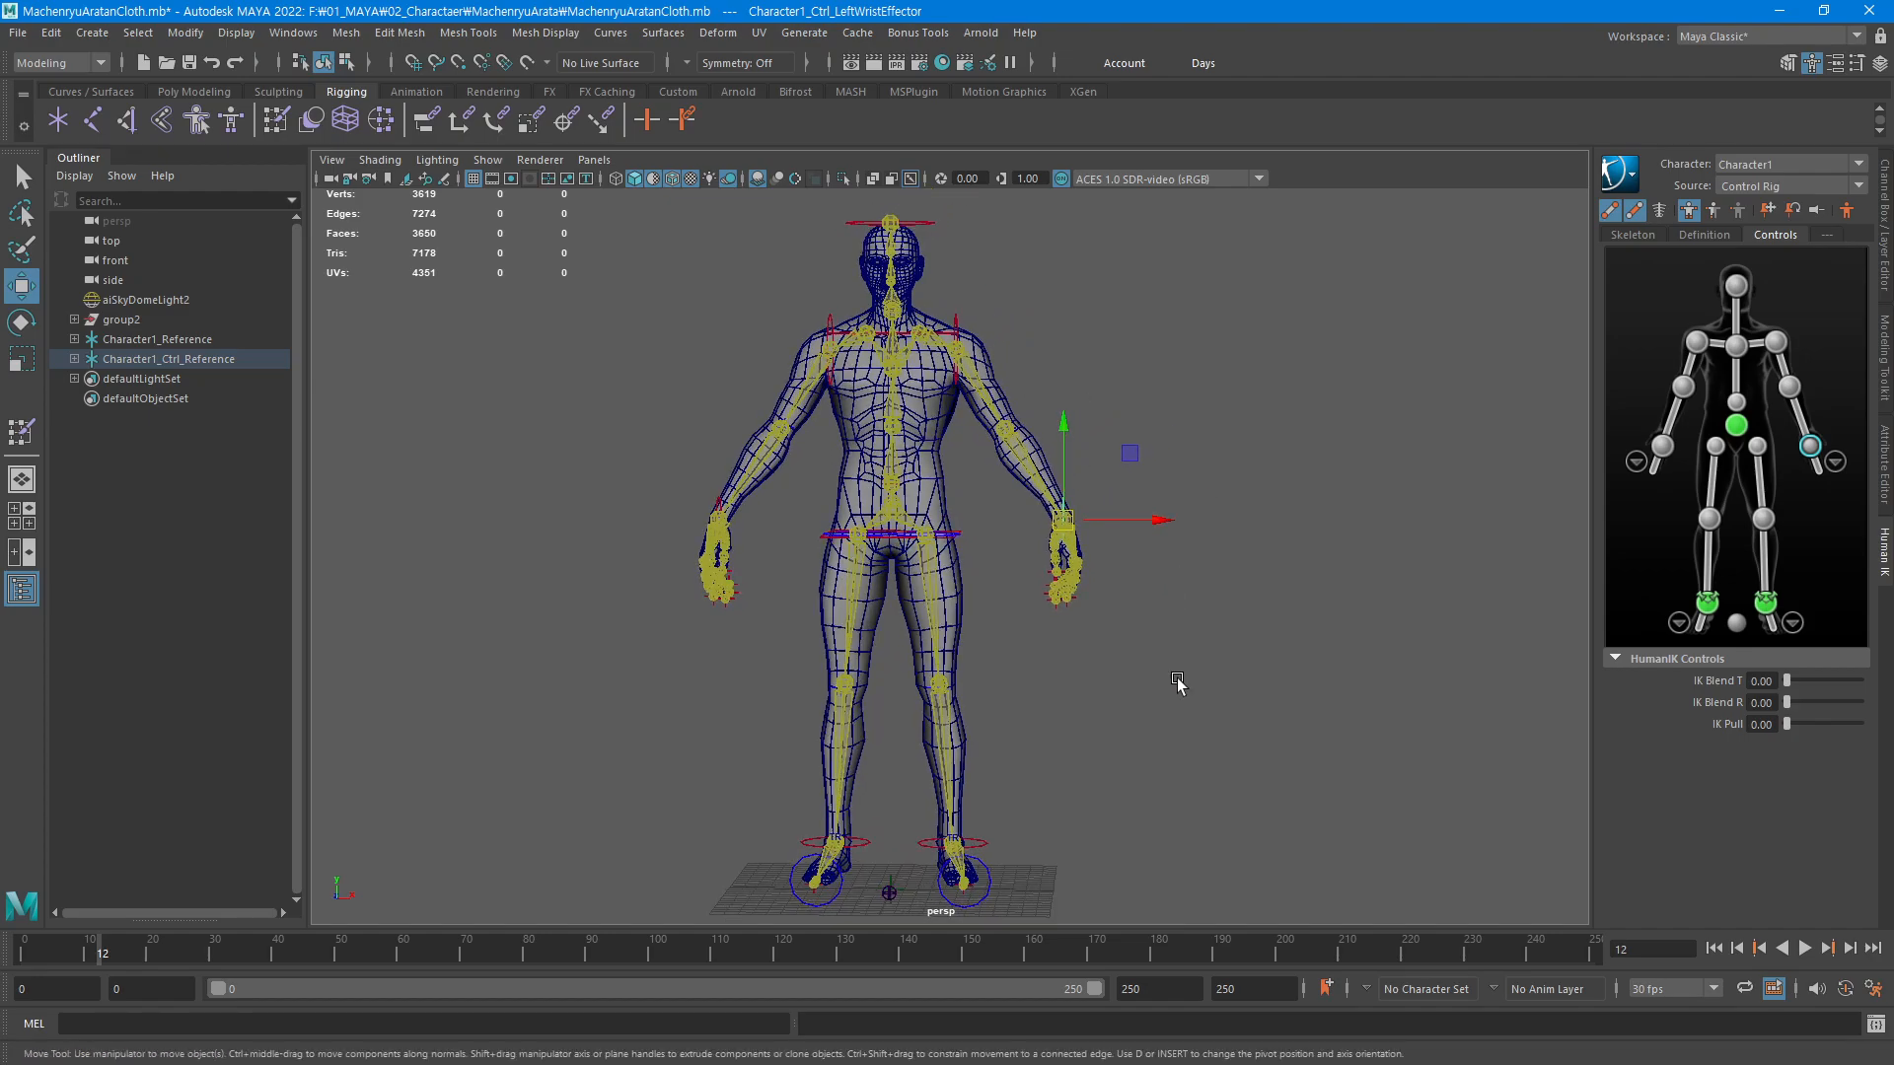
{"action": "middle_click_drag", "start_coordinate": [1179, 684], "coordinate": [1172, 592]}
{"action": "key", "text": "ctrl+z"}
Lift the left leg by moving the left ankle effector to test its deformation, and undo the move
{"action": "middle_click_drag", "start_coordinate": [1070, 747], "coordinate": [1025, 631], "text": "alt"}
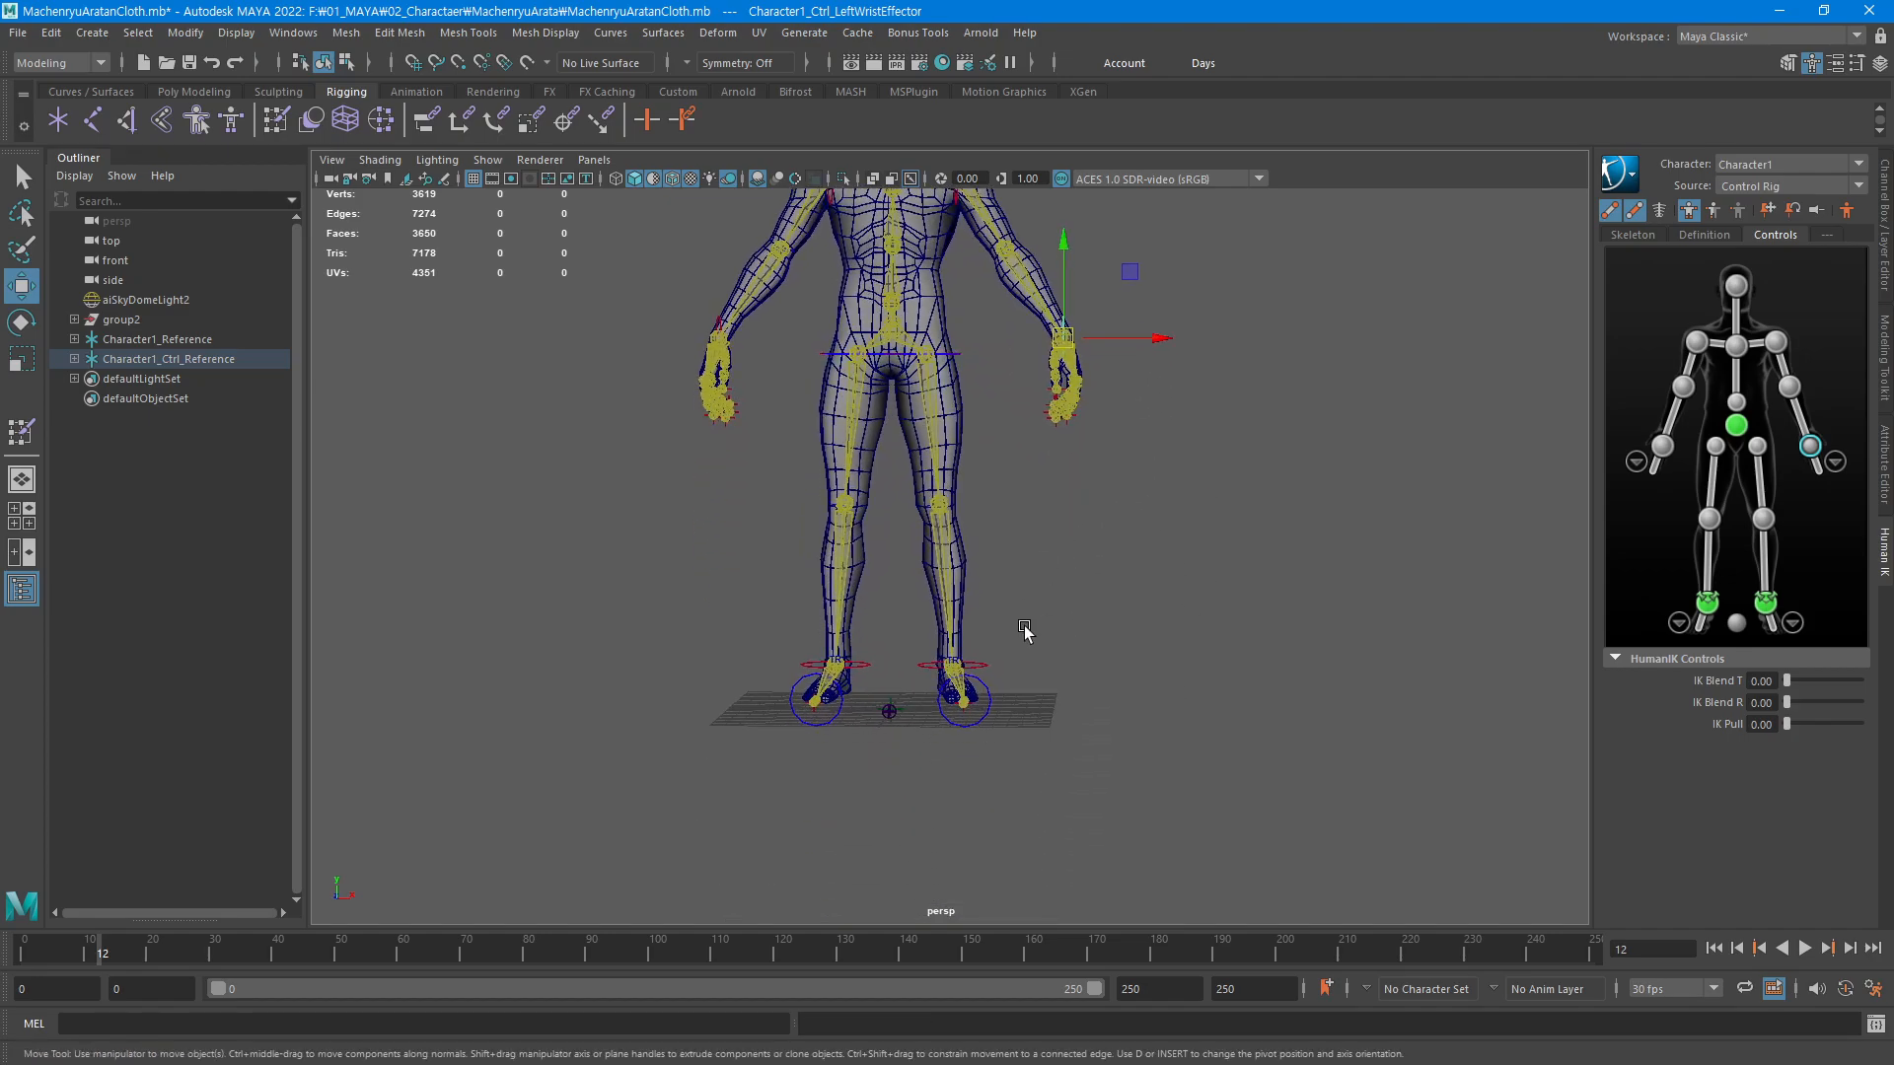
{"action": "left_click", "coordinate": [985, 668]}
{"action": "middle_click_drag", "start_coordinate": [1251, 740], "coordinate": [1289, 622]}
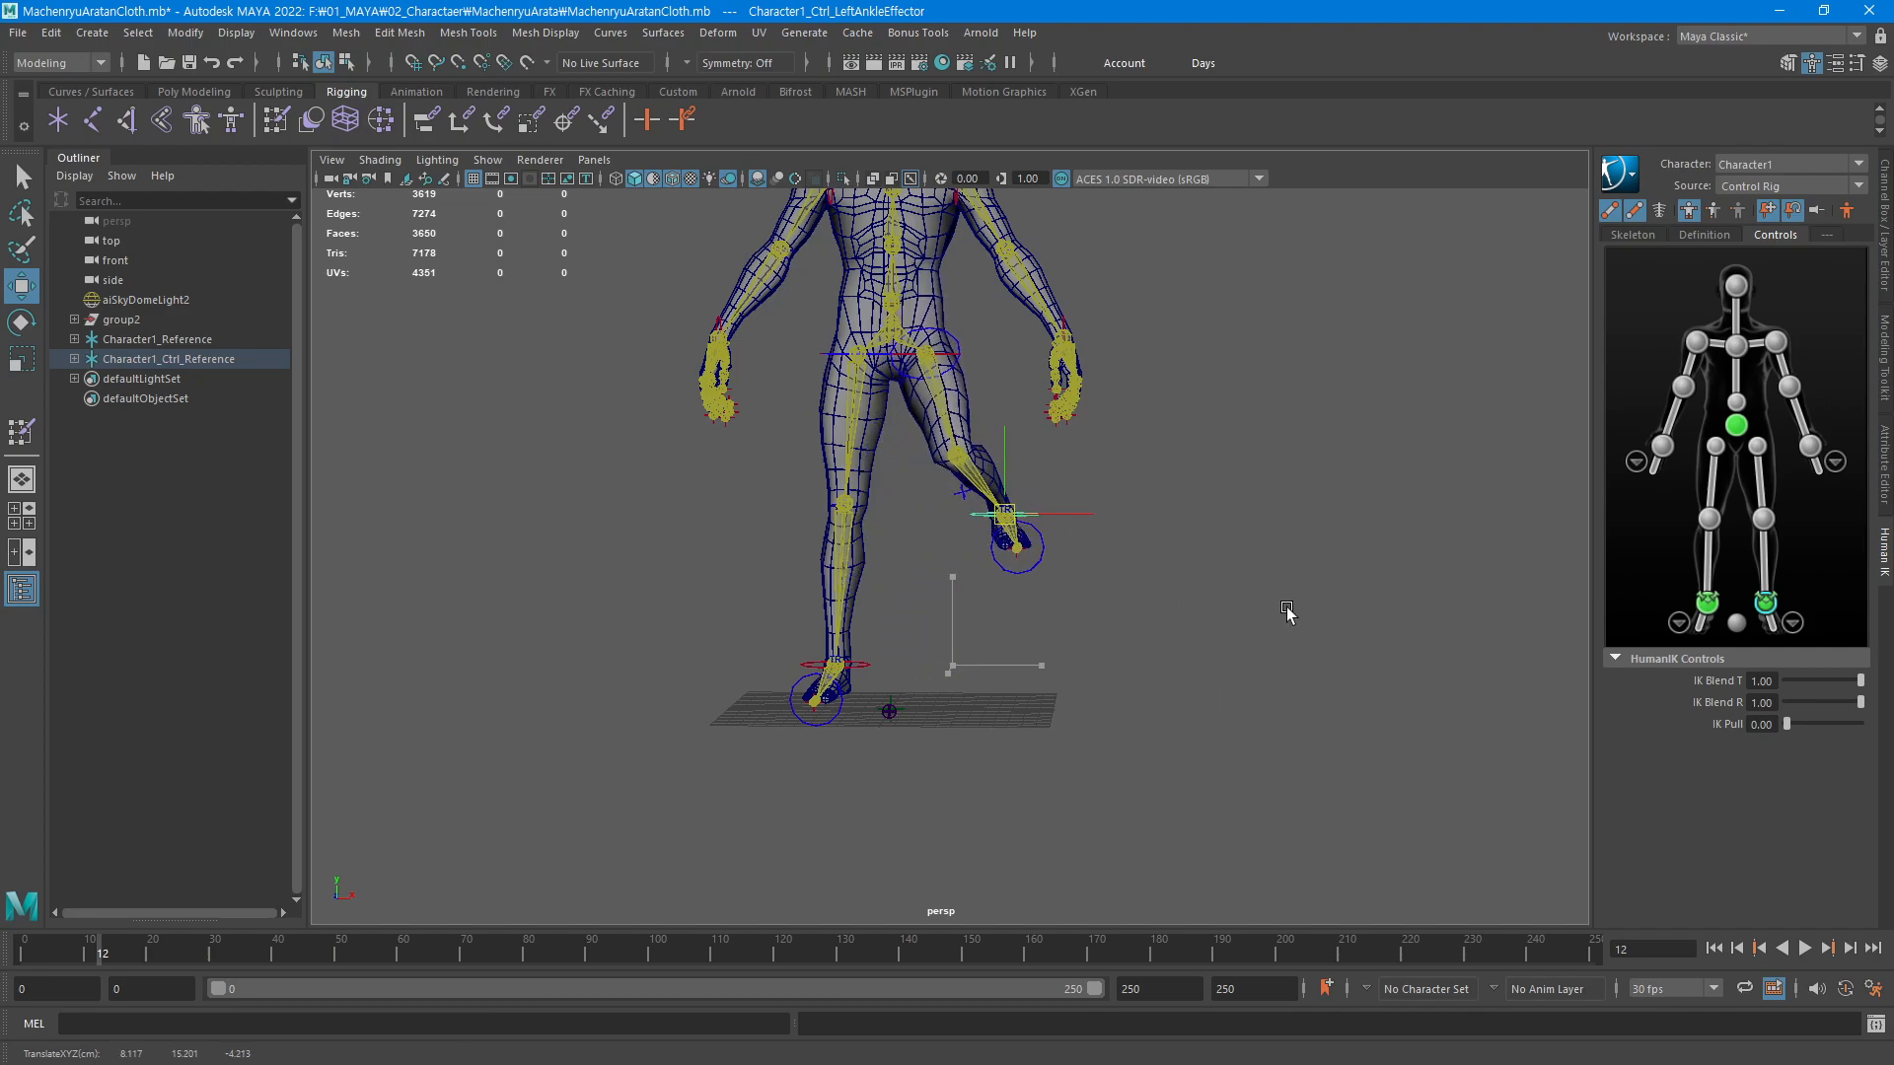
{"action": "key", "text": "ctrl+z"}
Pick the left and right wrist effectors from the HumanIK character diagram, test moving each arm, and undo both moves
{"action": "middle_click_drag", "start_coordinate": [1253, 532], "coordinate": [1272, 590], "text": "alt"}
{"action": "left_click", "coordinate": [1809, 448]}
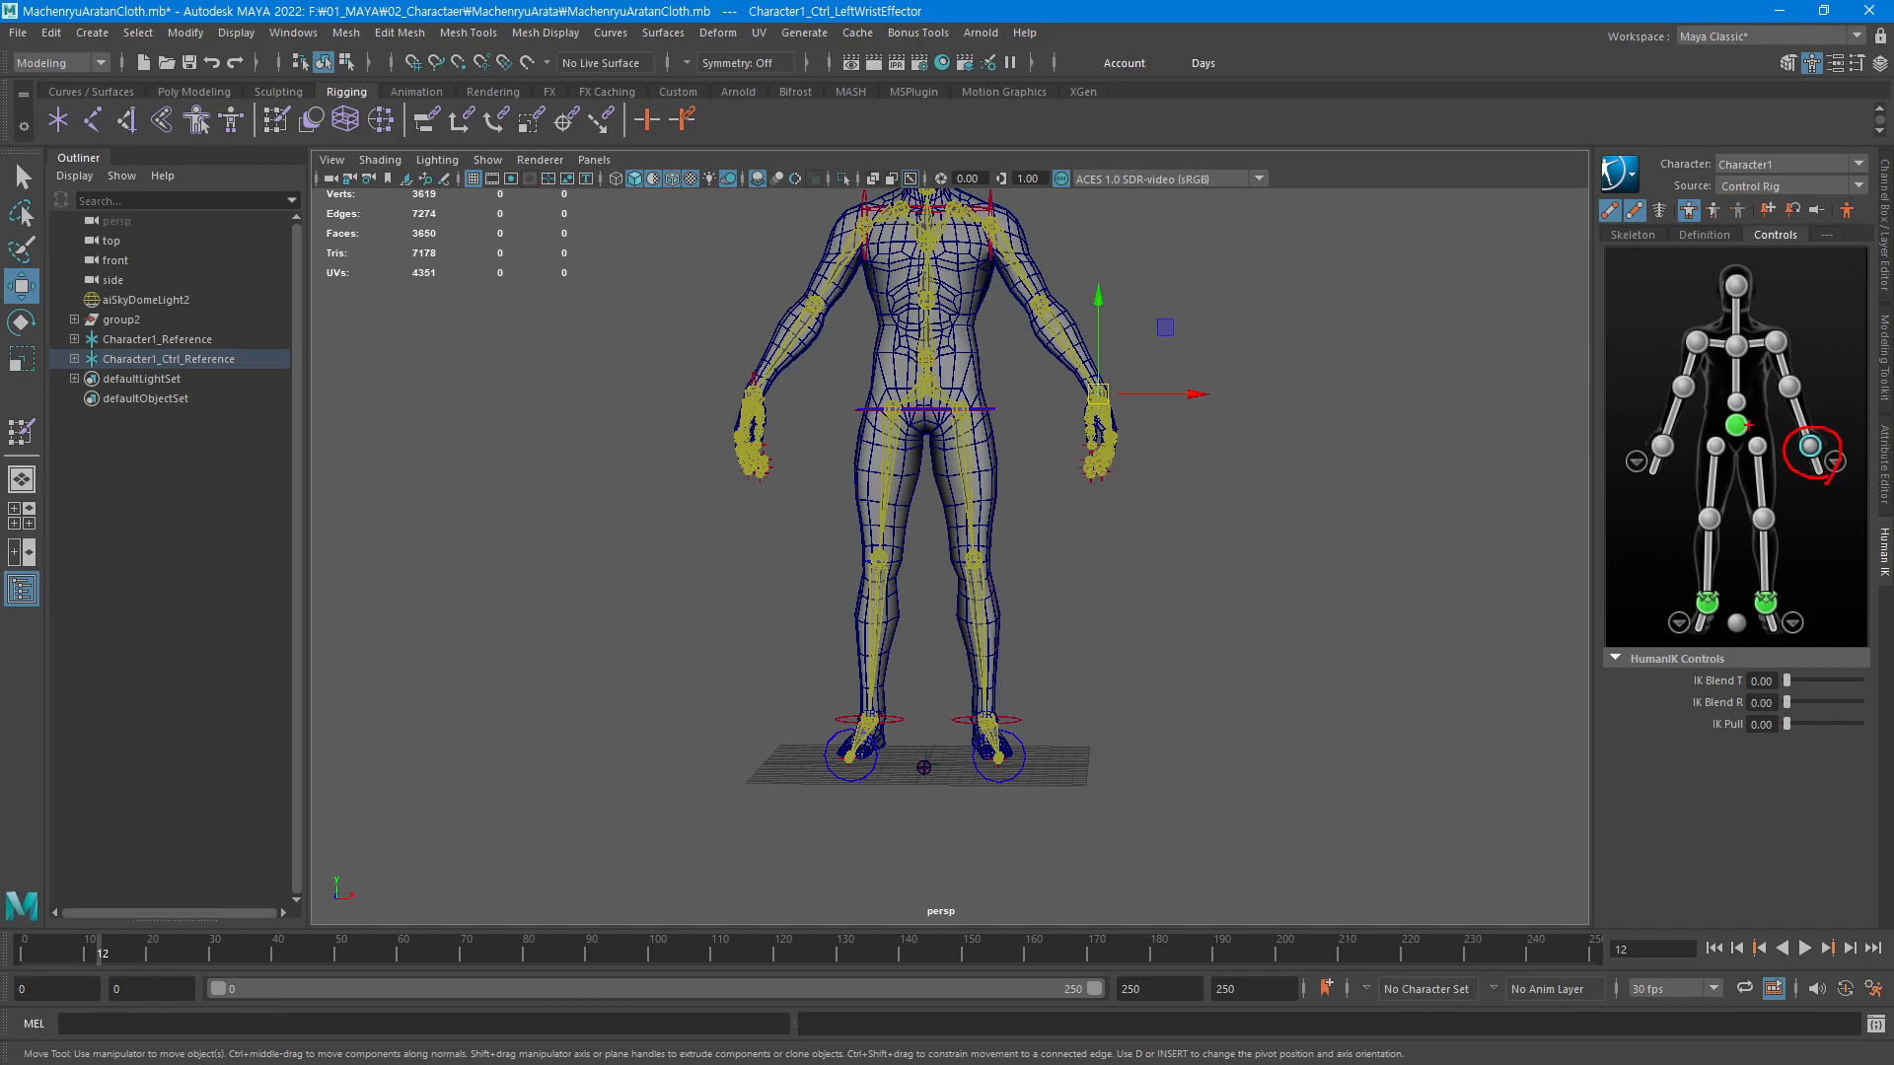
{"action": "key", "text": "Escape"}
{"action": "mouse_move", "coordinate": [1221, 571]}
{"action": "middle_mouse_down", "text": "alt"}
{"action": "mouse_move", "coordinate": [1211, 617]}
{"action": "mouse_move", "coordinate": [1146, 641]}
{"action": "mouse_move", "coordinate": [1217, 572]}
{"action": "middle_mouse_up", "text": "alt"}
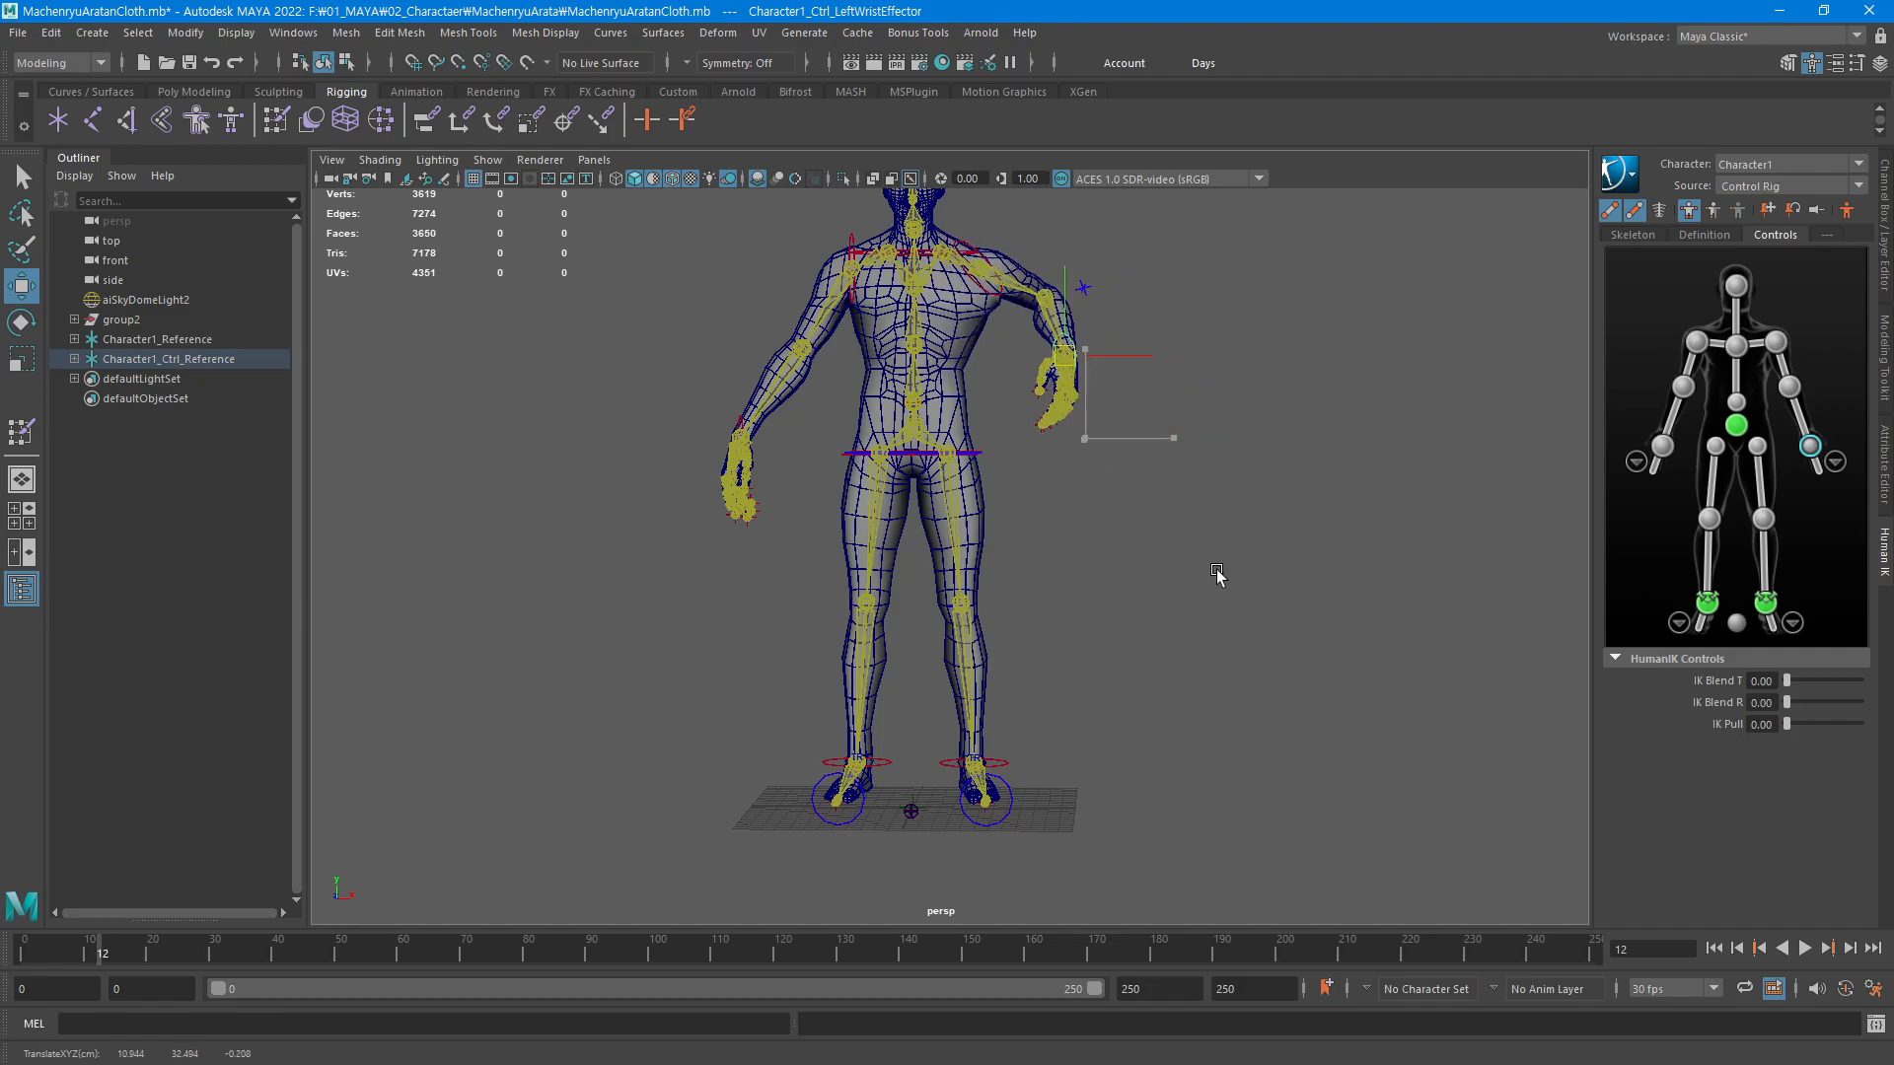
{"action": "key", "text": "ctrl+z"}
{"action": "left_click", "coordinate": [1663, 447]}
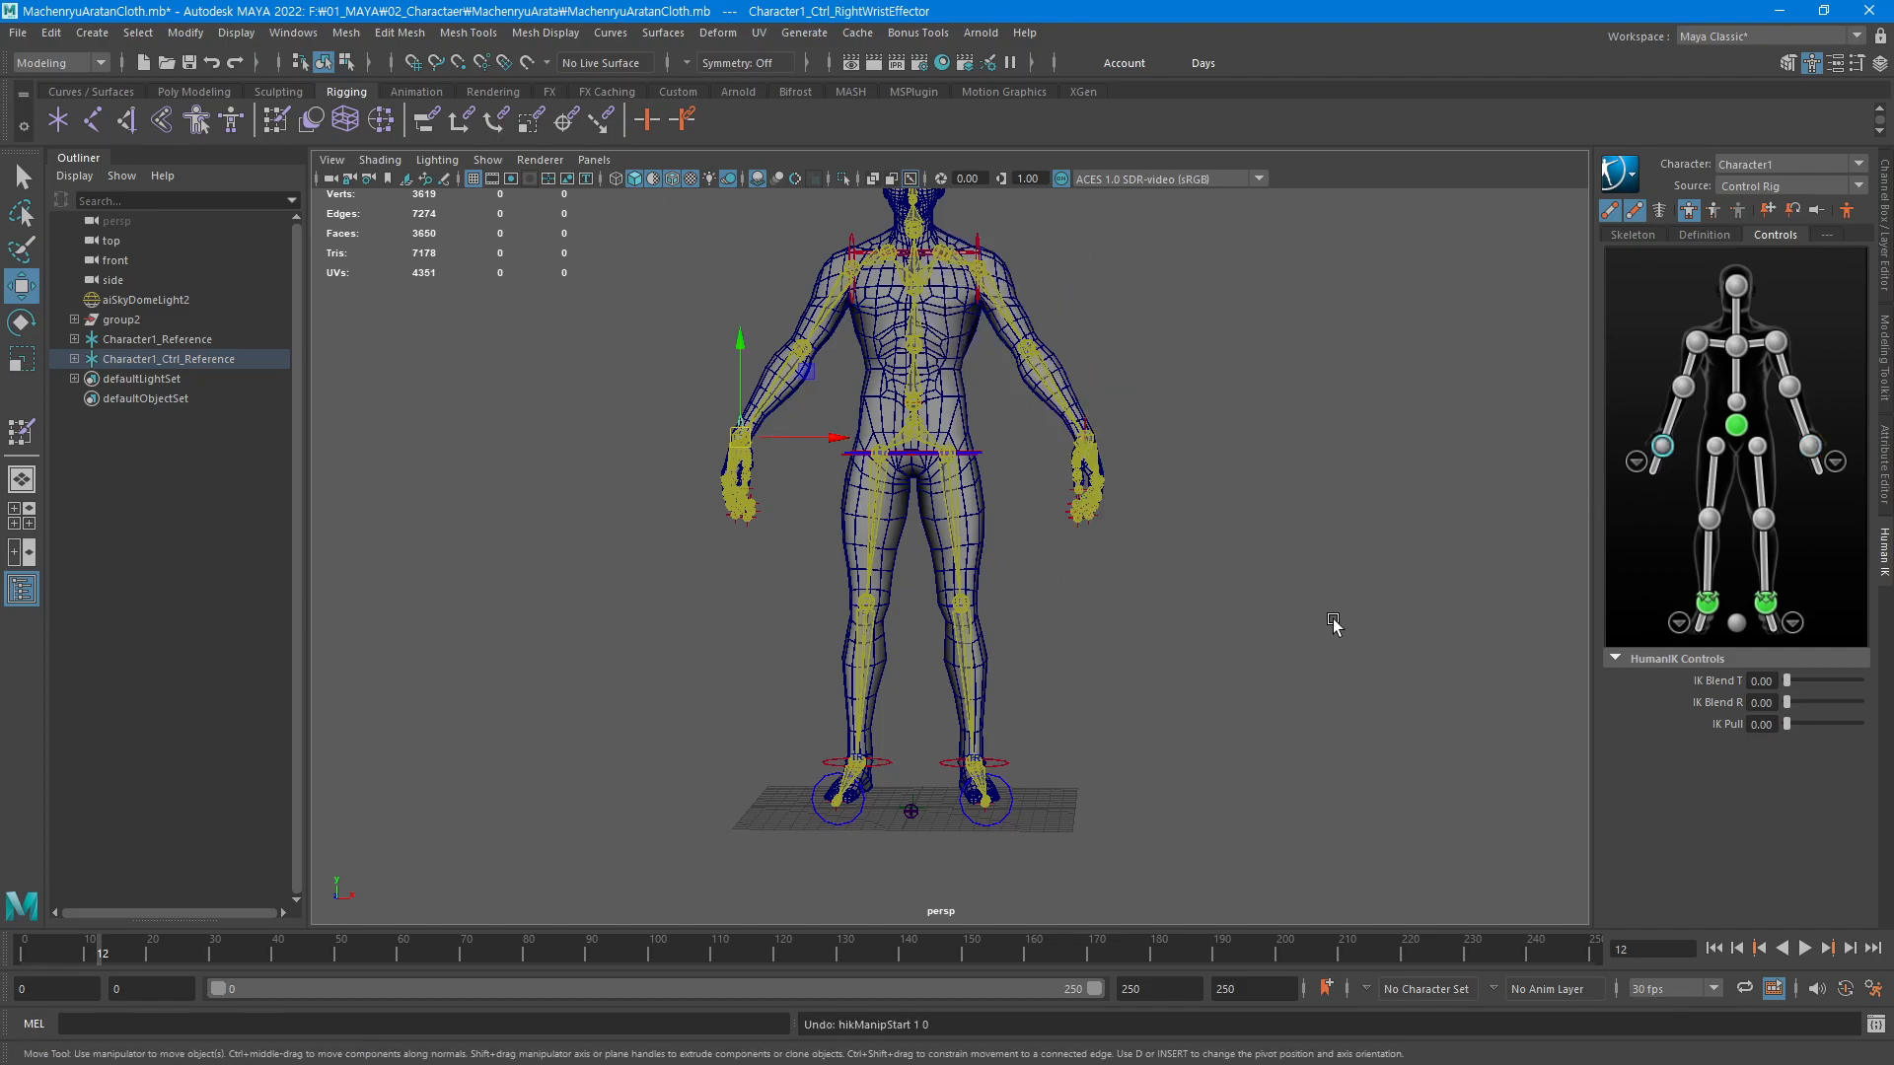
{"action": "middle_click_drag", "start_coordinate": [1211, 727], "coordinate": [1088, 637]}
{"action": "key", "text": "ctrl+z"}
Test the torso from the side by rotating the chest effector forward and backward, and undo the rotation
{"action": "left_click_drag", "start_coordinate": [1287, 400], "coordinate": [1042, 360], "text": "alt"}
{"action": "left_click", "coordinate": [1024, 256]}
{"action": "middle_click_drag", "start_coordinate": [1093, 315], "coordinate": [1233, 410], "text": "alt"}
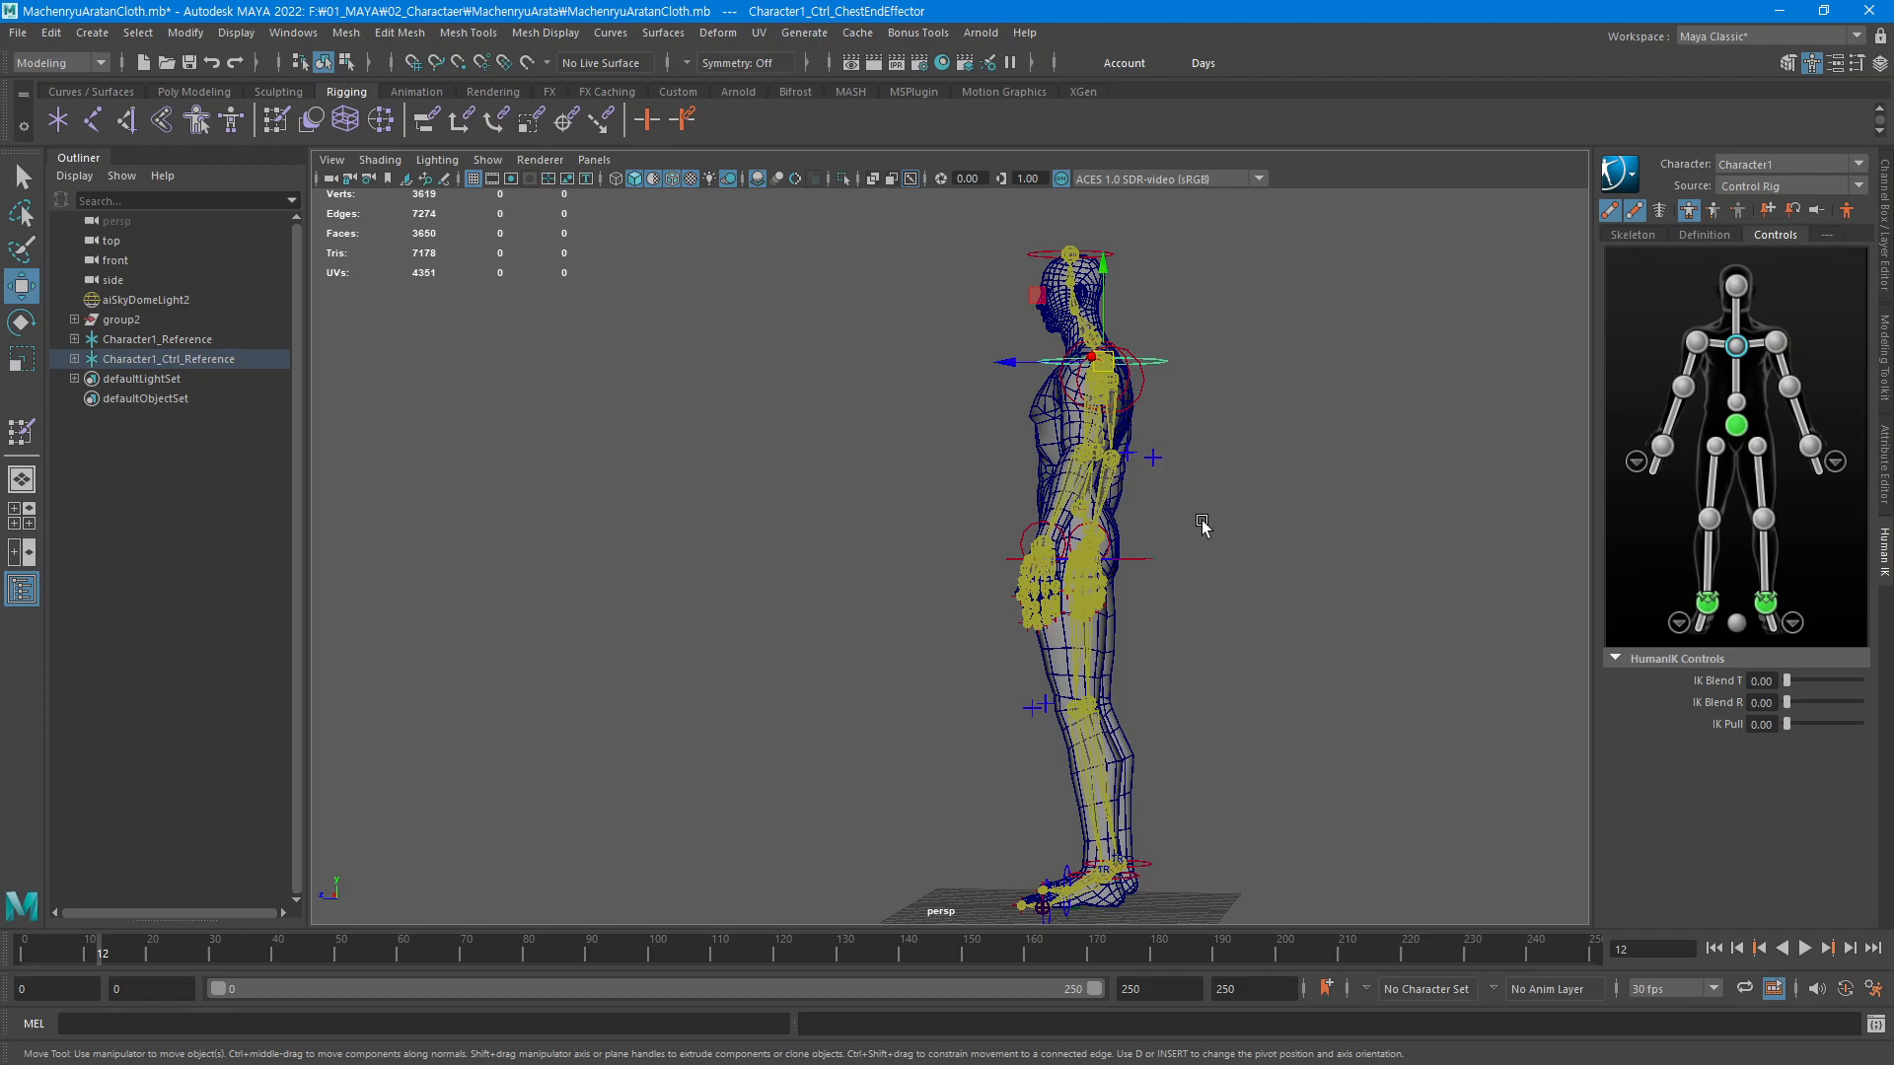
{"action": "left_click_drag", "start_coordinate": [1203, 529], "coordinate": [1240, 529], "text": "alt"}
{"action": "key", "text": "e"}
{"action": "middle_click_drag", "start_coordinate": [1316, 508], "coordinate": [1196, 508]}
{"action": "middle_click_drag", "start_coordinate": [1156, 399], "coordinate": [1200, 588]}
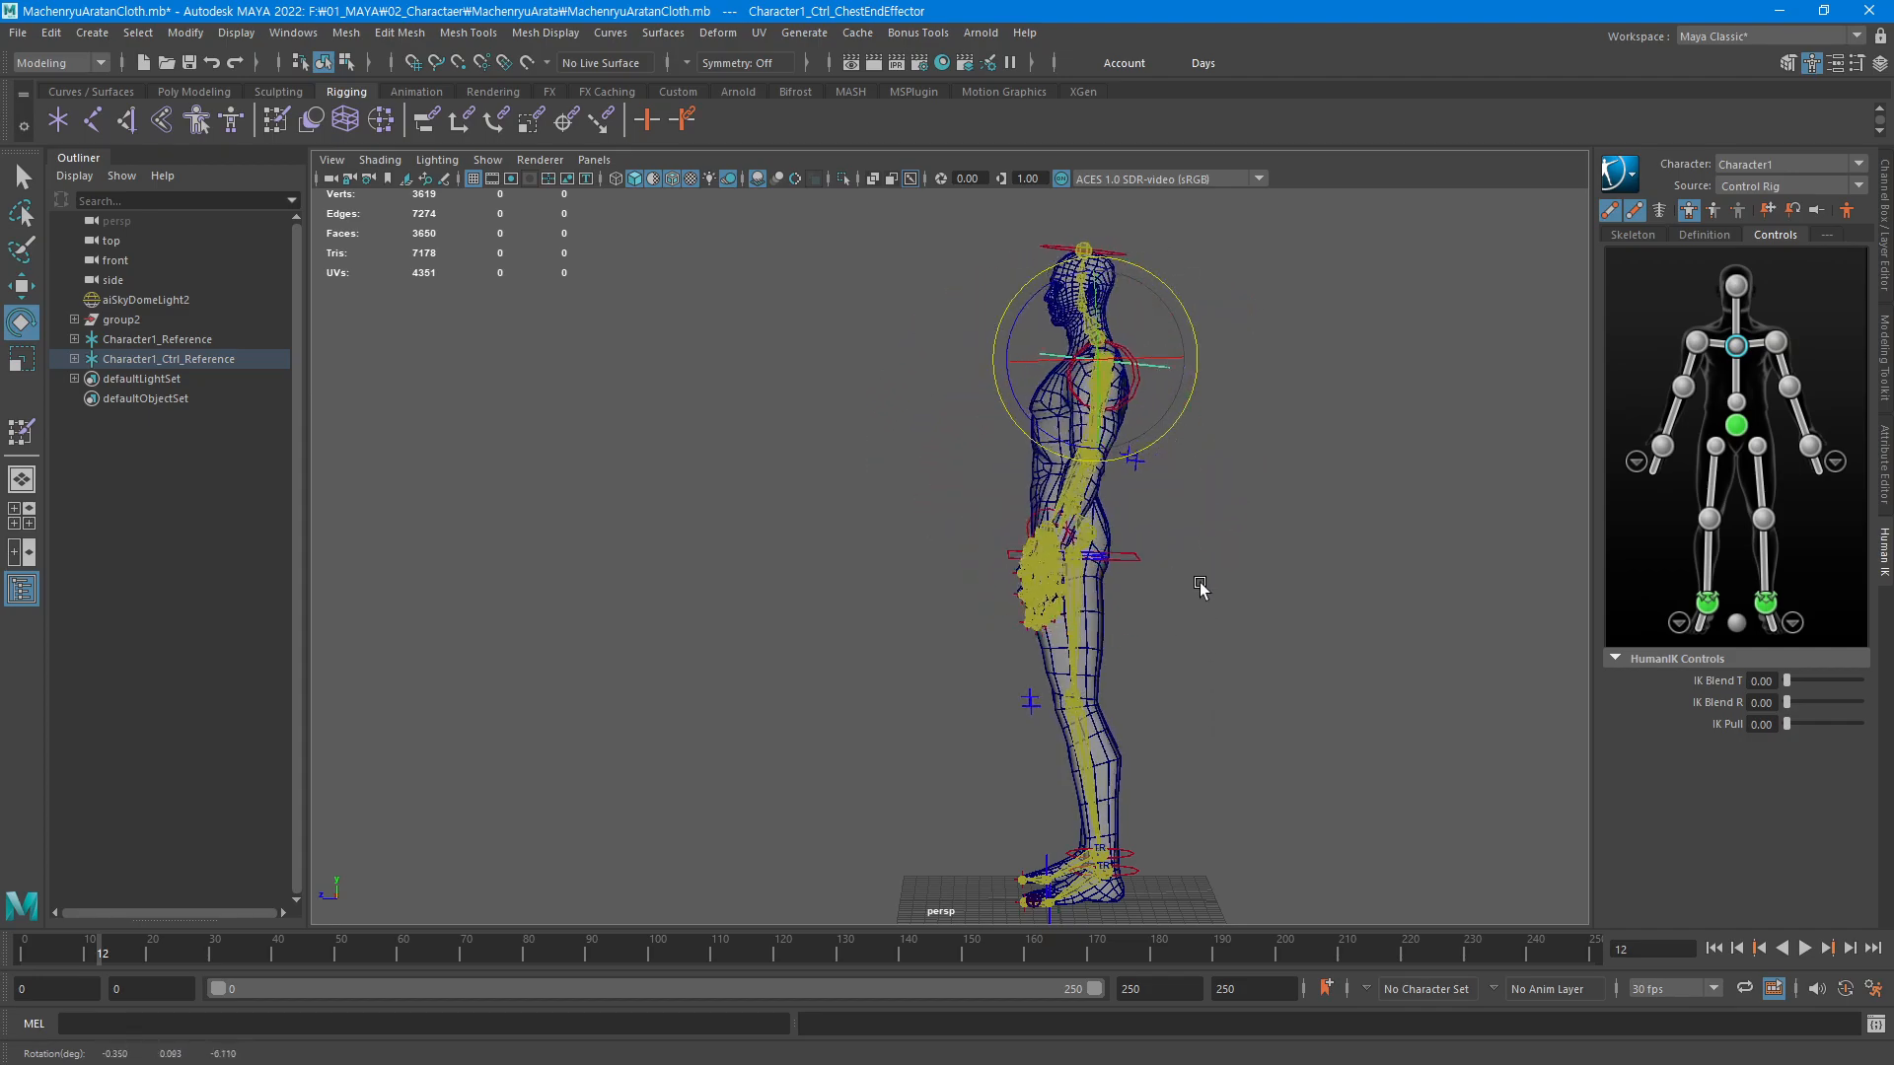
{"action": "middle_click_drag", "start_coordinate": [1200, 385], "coordinate": [1239, 554]}
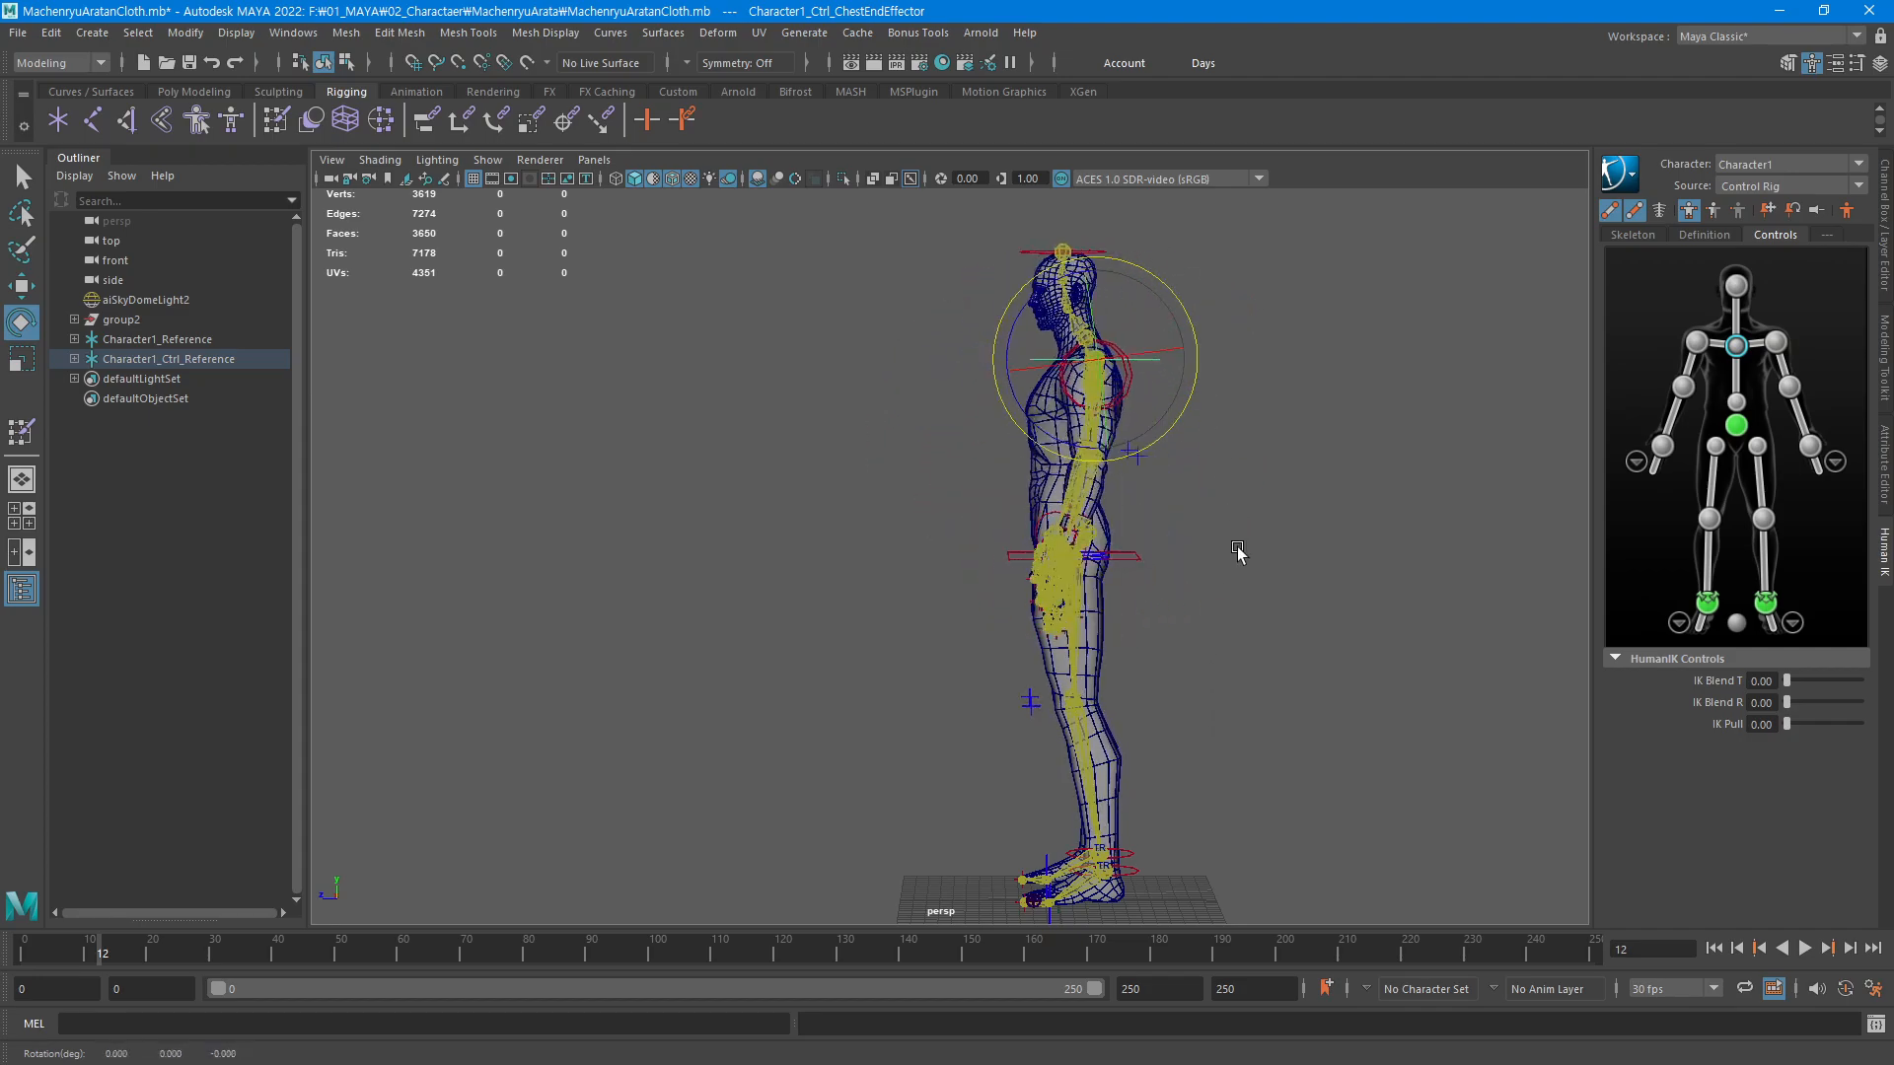
{"action": "middle_click_drag", "start_coordinate": [1174, 406], "coordinate": [1244, 404]}
{"action": "key", "text": "ctrl+z"}
Test rotating the hips effector and undo the rotation
{"action": "left_click", "coordinate": [1136, 557]}
{"action": "middle_click_drag", "start_coordinate": [1354, 659], "coordinate": [1246, 368]}
{"action": "key", "text": "ctrl+z"}
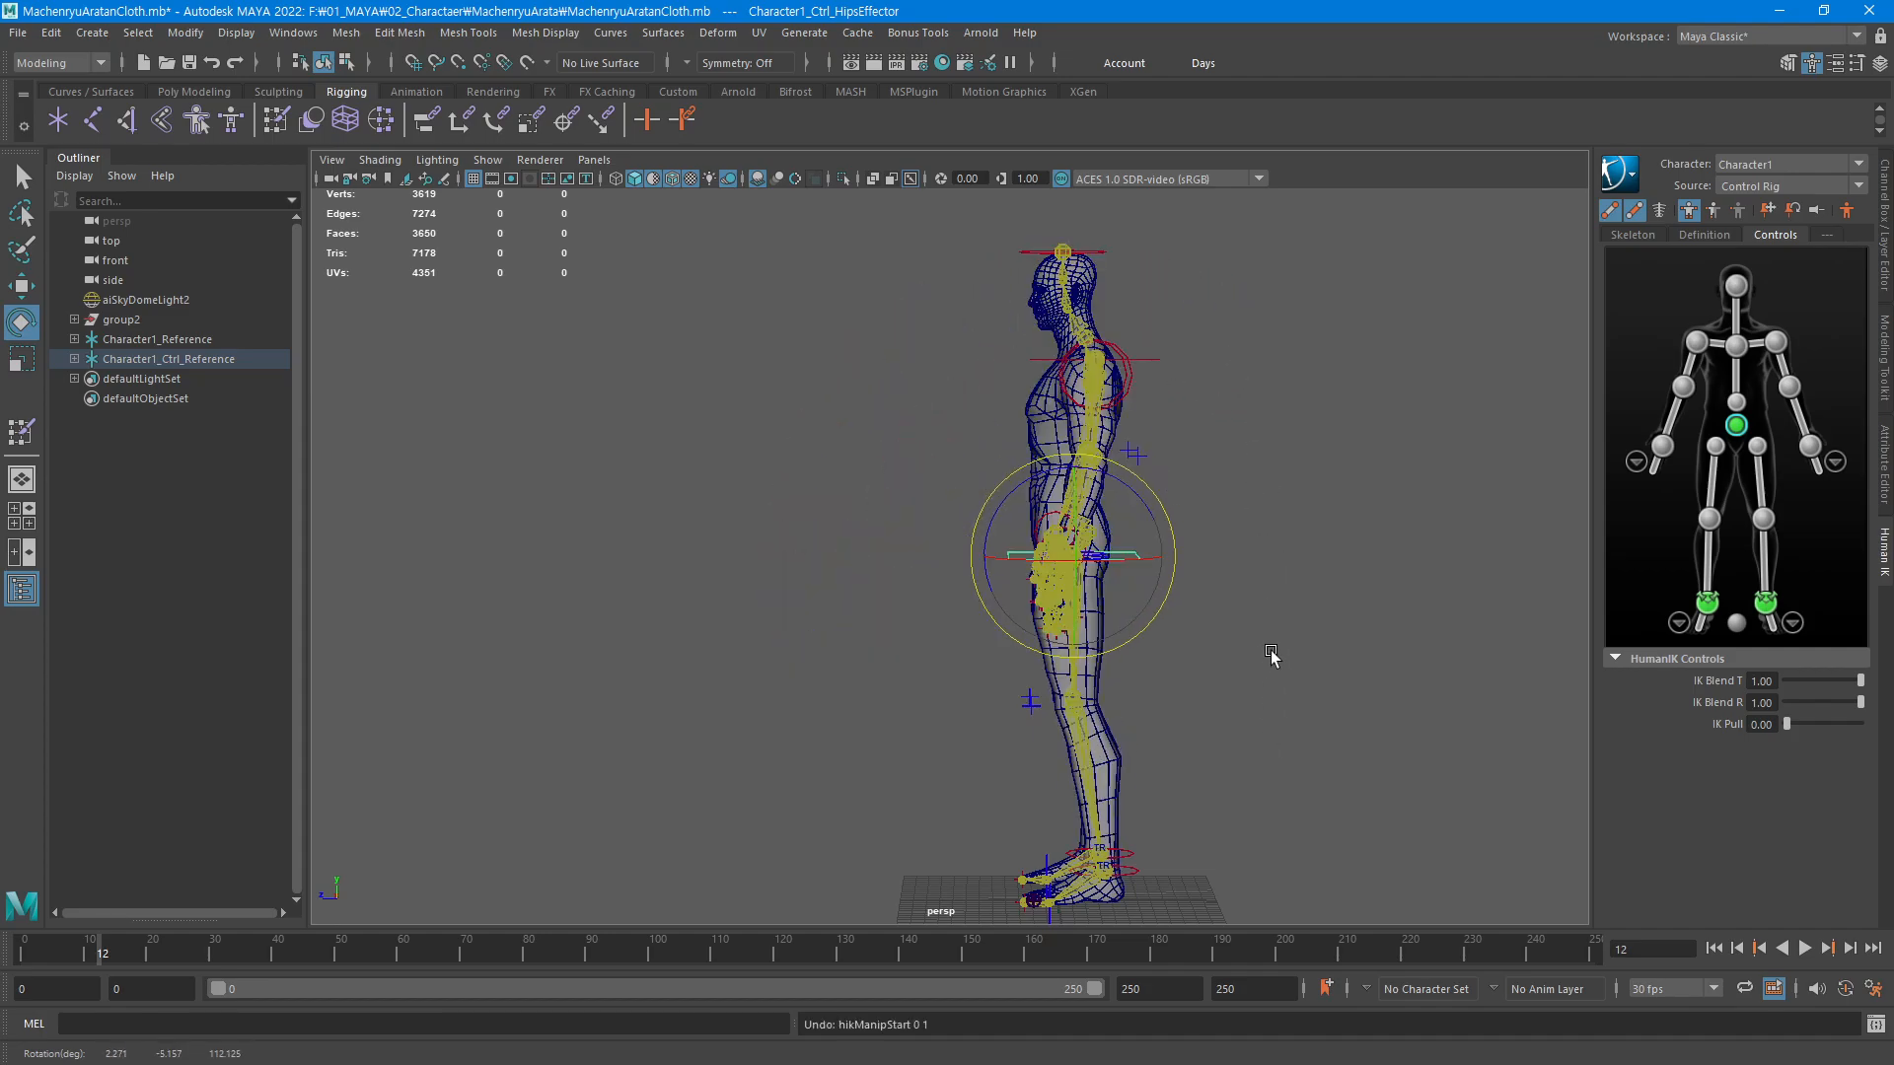
Test the neck deformation by rotating the head effector from the front
{"action": "left_click_drag", "start_coordinate": [1008, 505], "coordinate": [1263, 507], "text": "alt"}
{"action": "left_click", "coordinate": [1090, 447]}
{"action": "middle_click_drag", "start_coordinate": [1083, 475], "coordinate": [1191, 583], "text": "alt"}
{"action": "left_click", "coordinate": [1039, 351]}
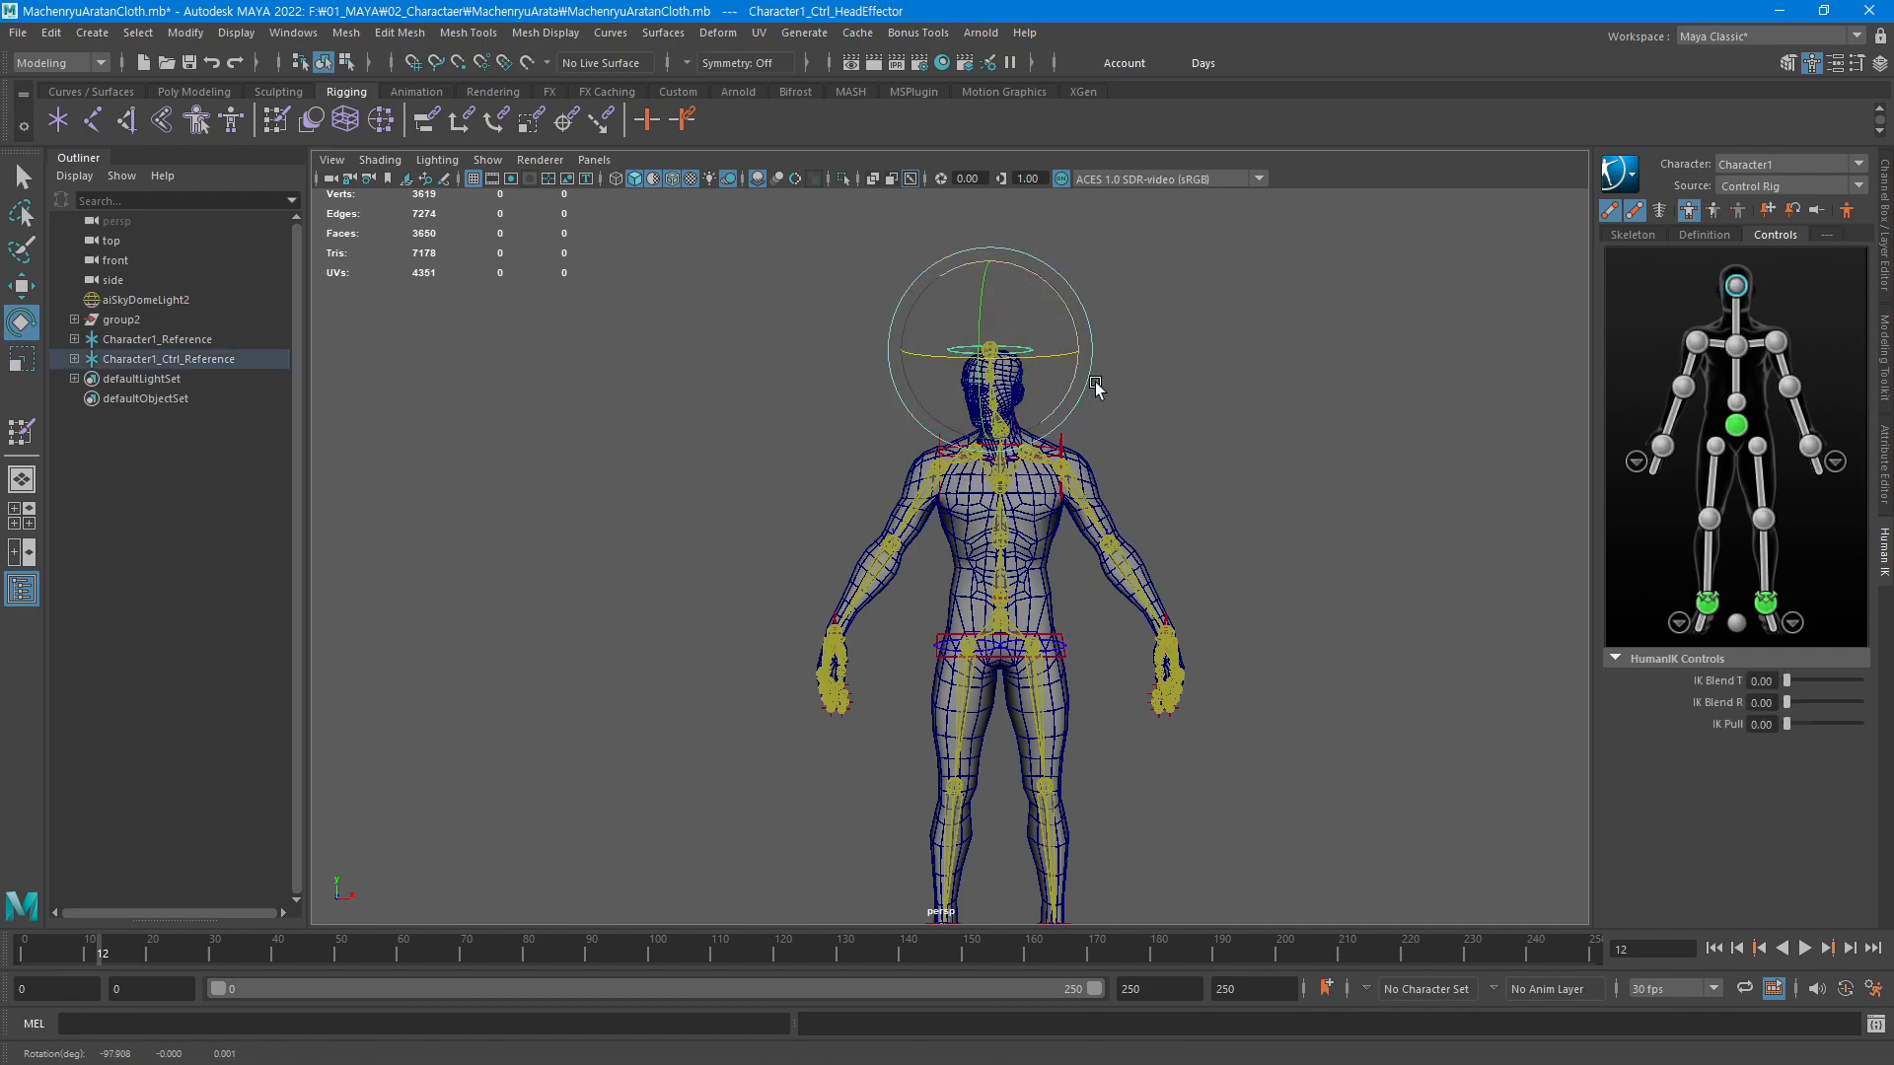
{"action": "left_click_drag", "start_coordinate": [1095, 386], "coordinate": [1102, 335]}
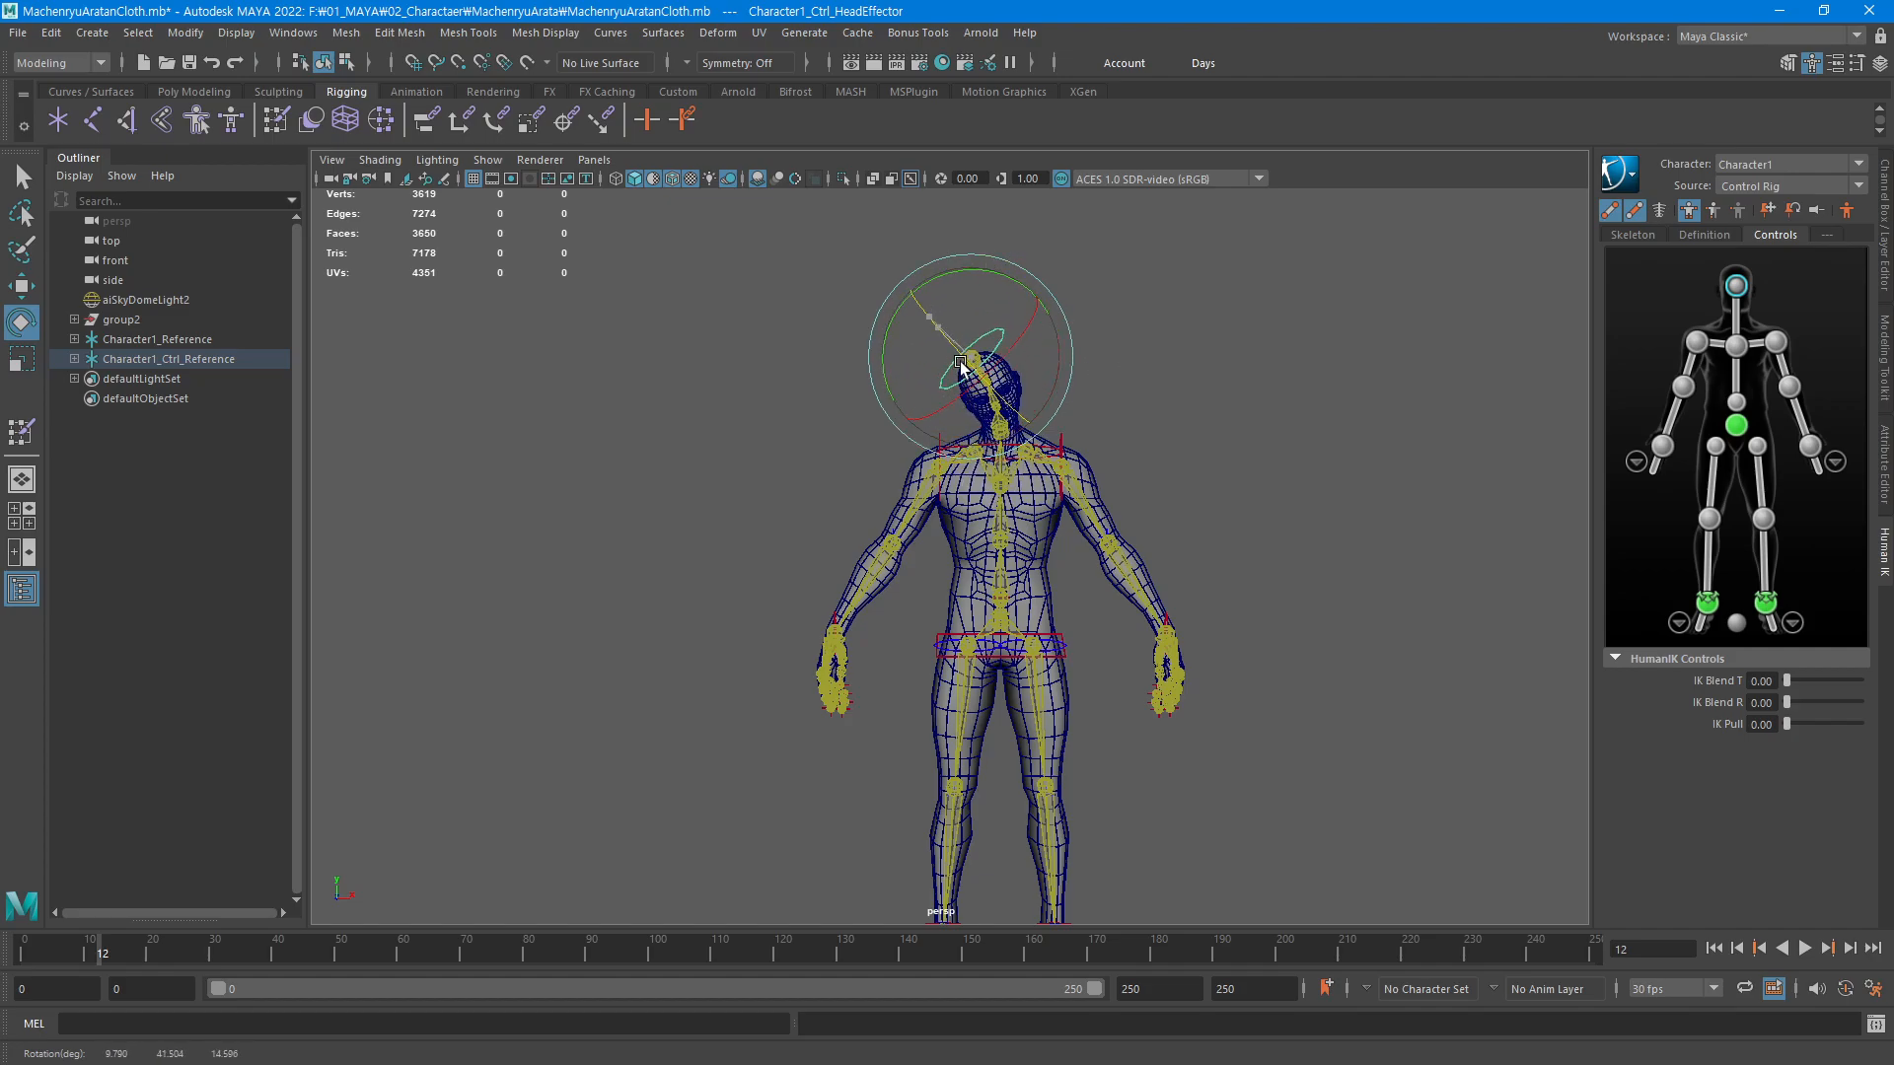
Test moving and rotating the left ankle effector, restore the foot's pose, and clear the selection
{"action": "middle_click_drag", "start_coordinate": [1323, 697], "coordinate": [1228, 390], "text": "alt"}
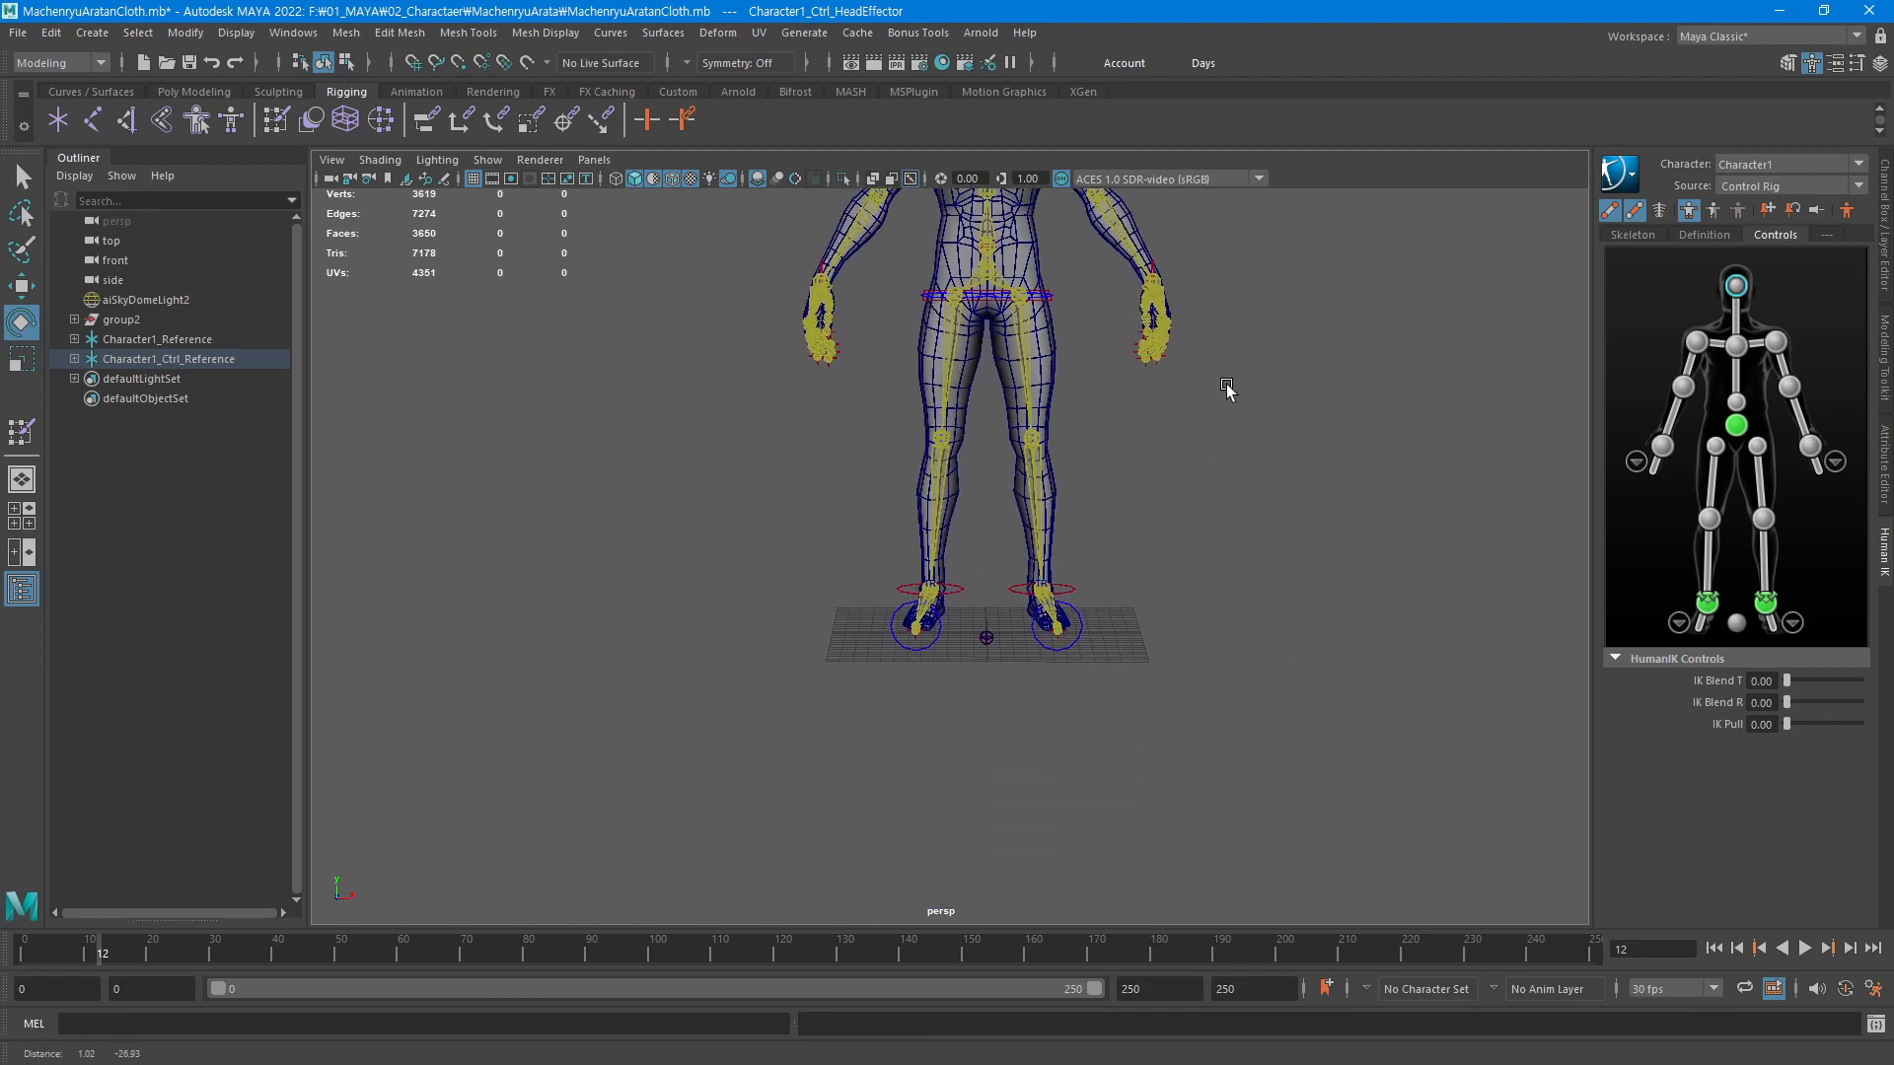
{"action": "left_click", "coordinate": [1094, 592]}
{"action": "key", "text": "w"}
{"action": "middle_click_drag", "start_coordinate": [1332, 655], "coordinate": [1293, 617]}
{"action": "key", "text": "ctrl+z"}
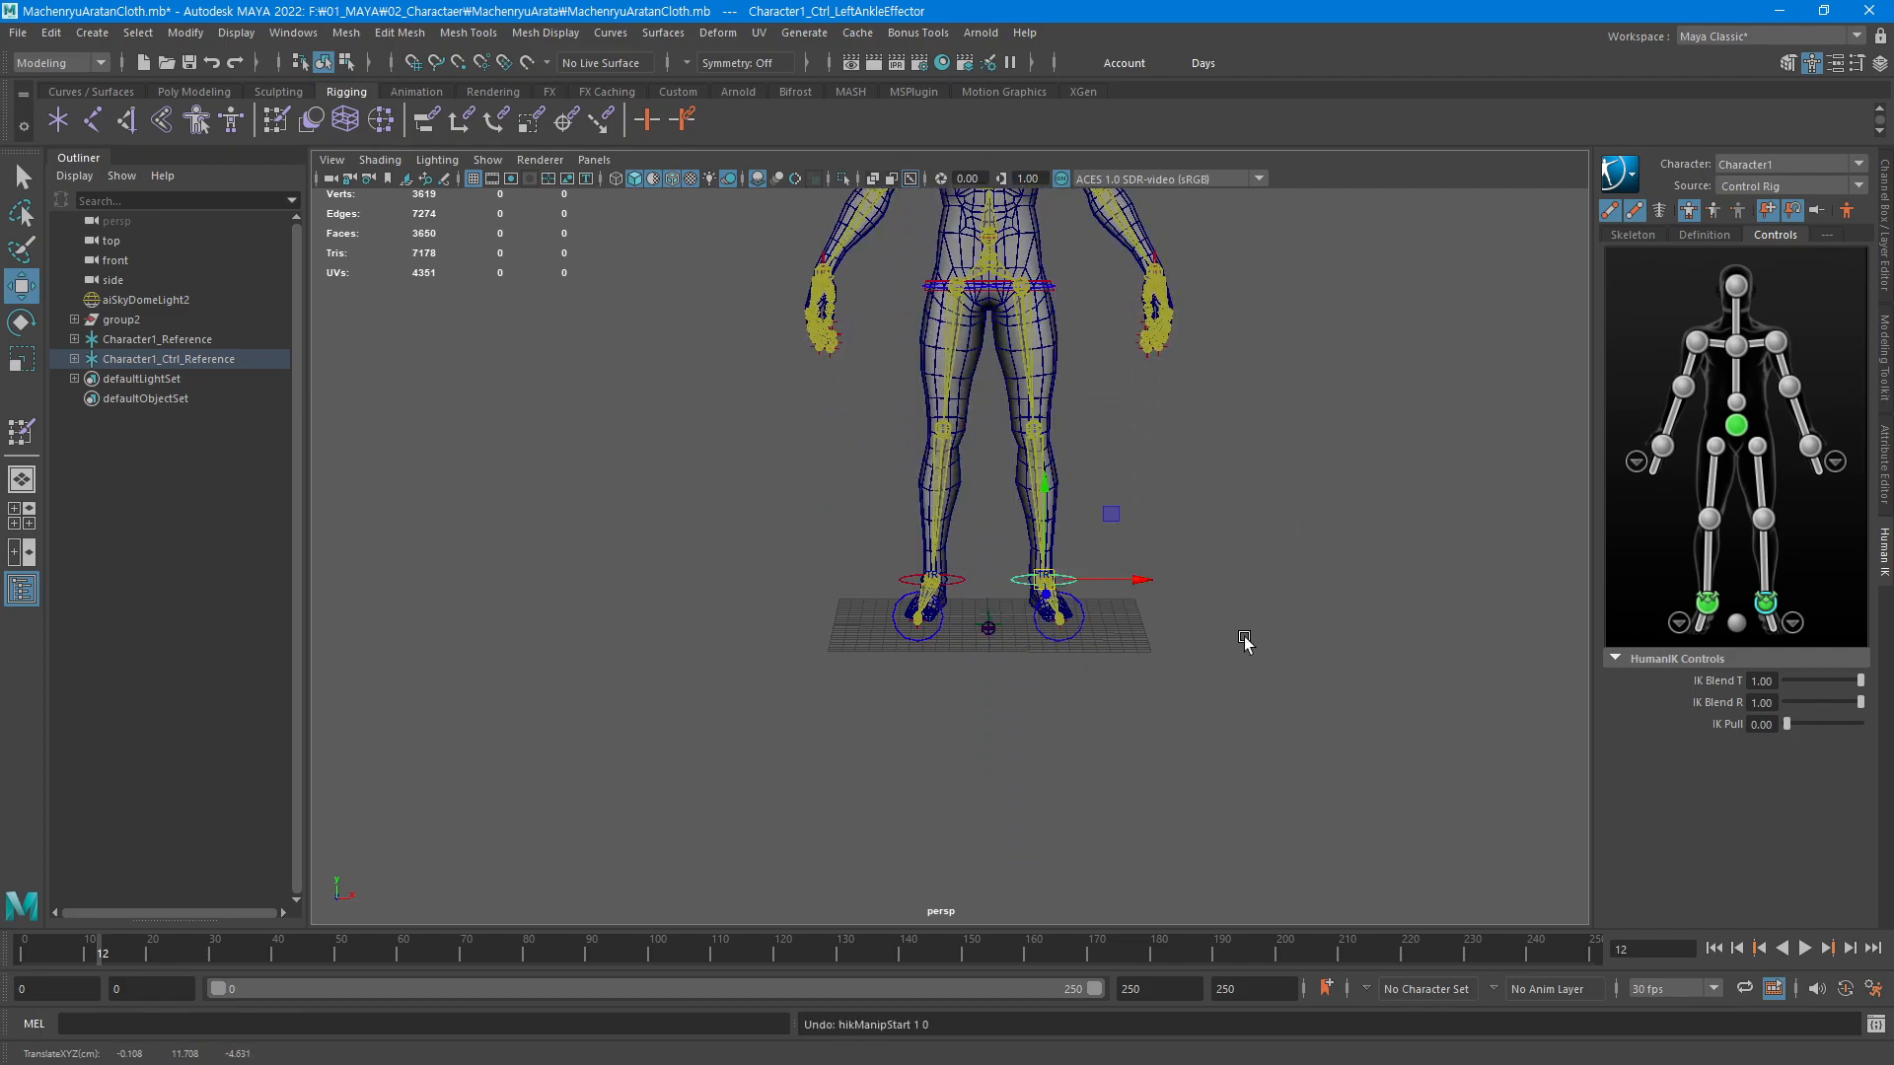
{"action": "key", "text": "e"}
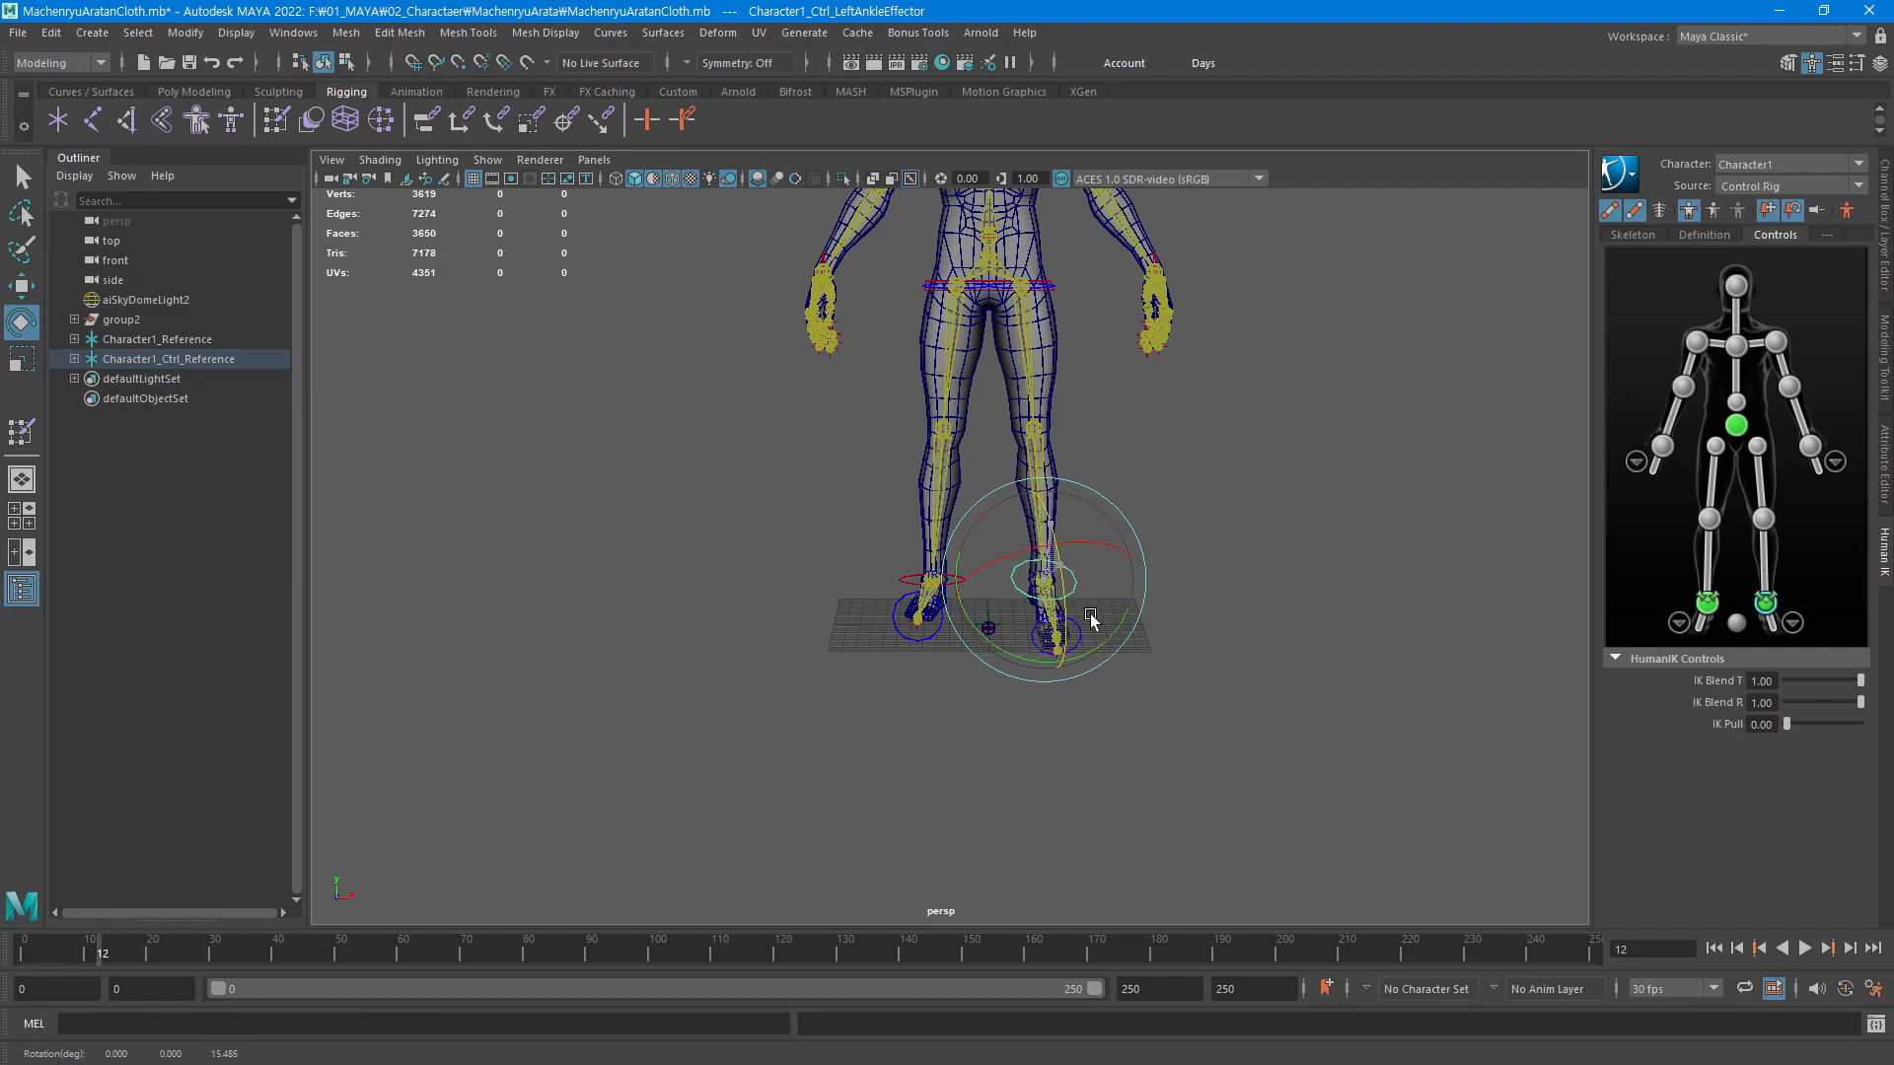
{"action": "left_click", "coordinate": [1336, 516]}
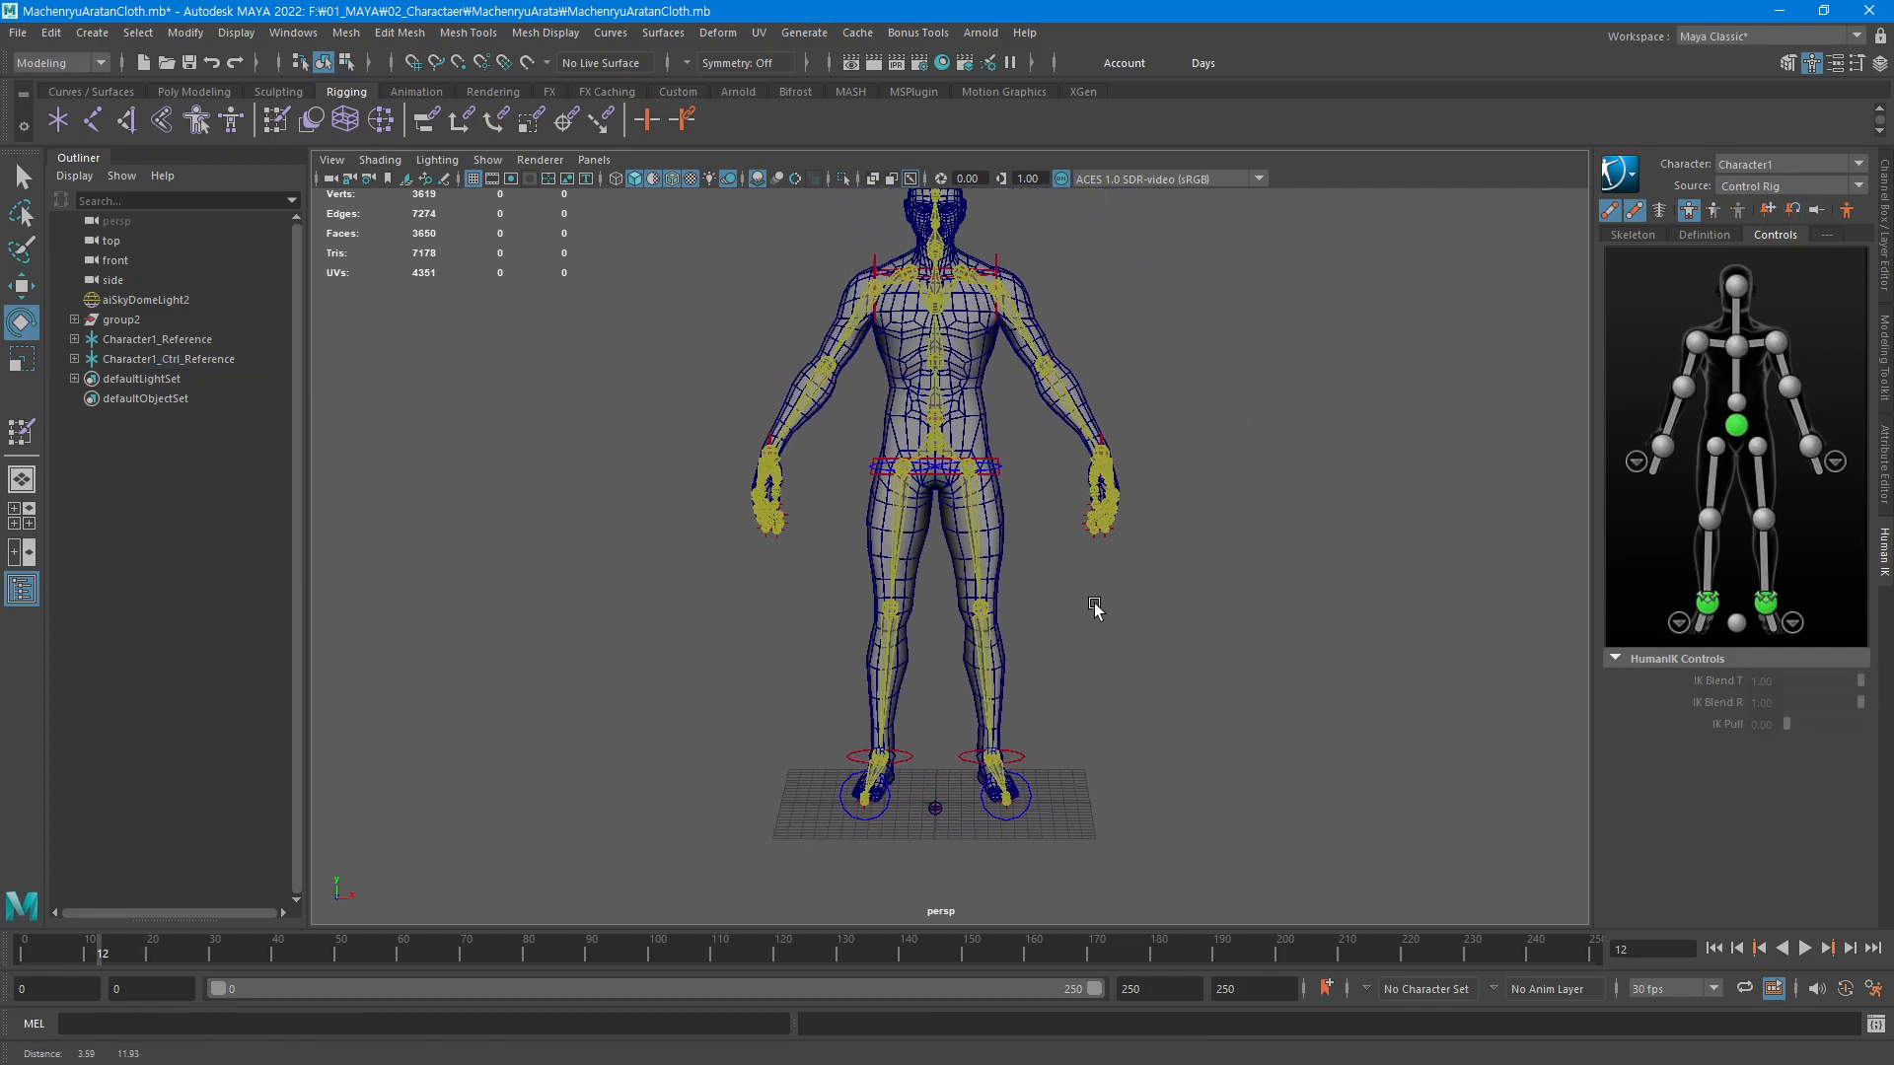
Test the finger deformation by moving the left middle finger effector, restore its pose, and clear the selection
{"action": "scroll", "coordinate": [1099, 612], "scroll_direction": "up", "scroll_amount": 10}
{"action": "scroll", "coordinate": [1084, 514], "scroll_direction": "up", "scroll_amount": 3}
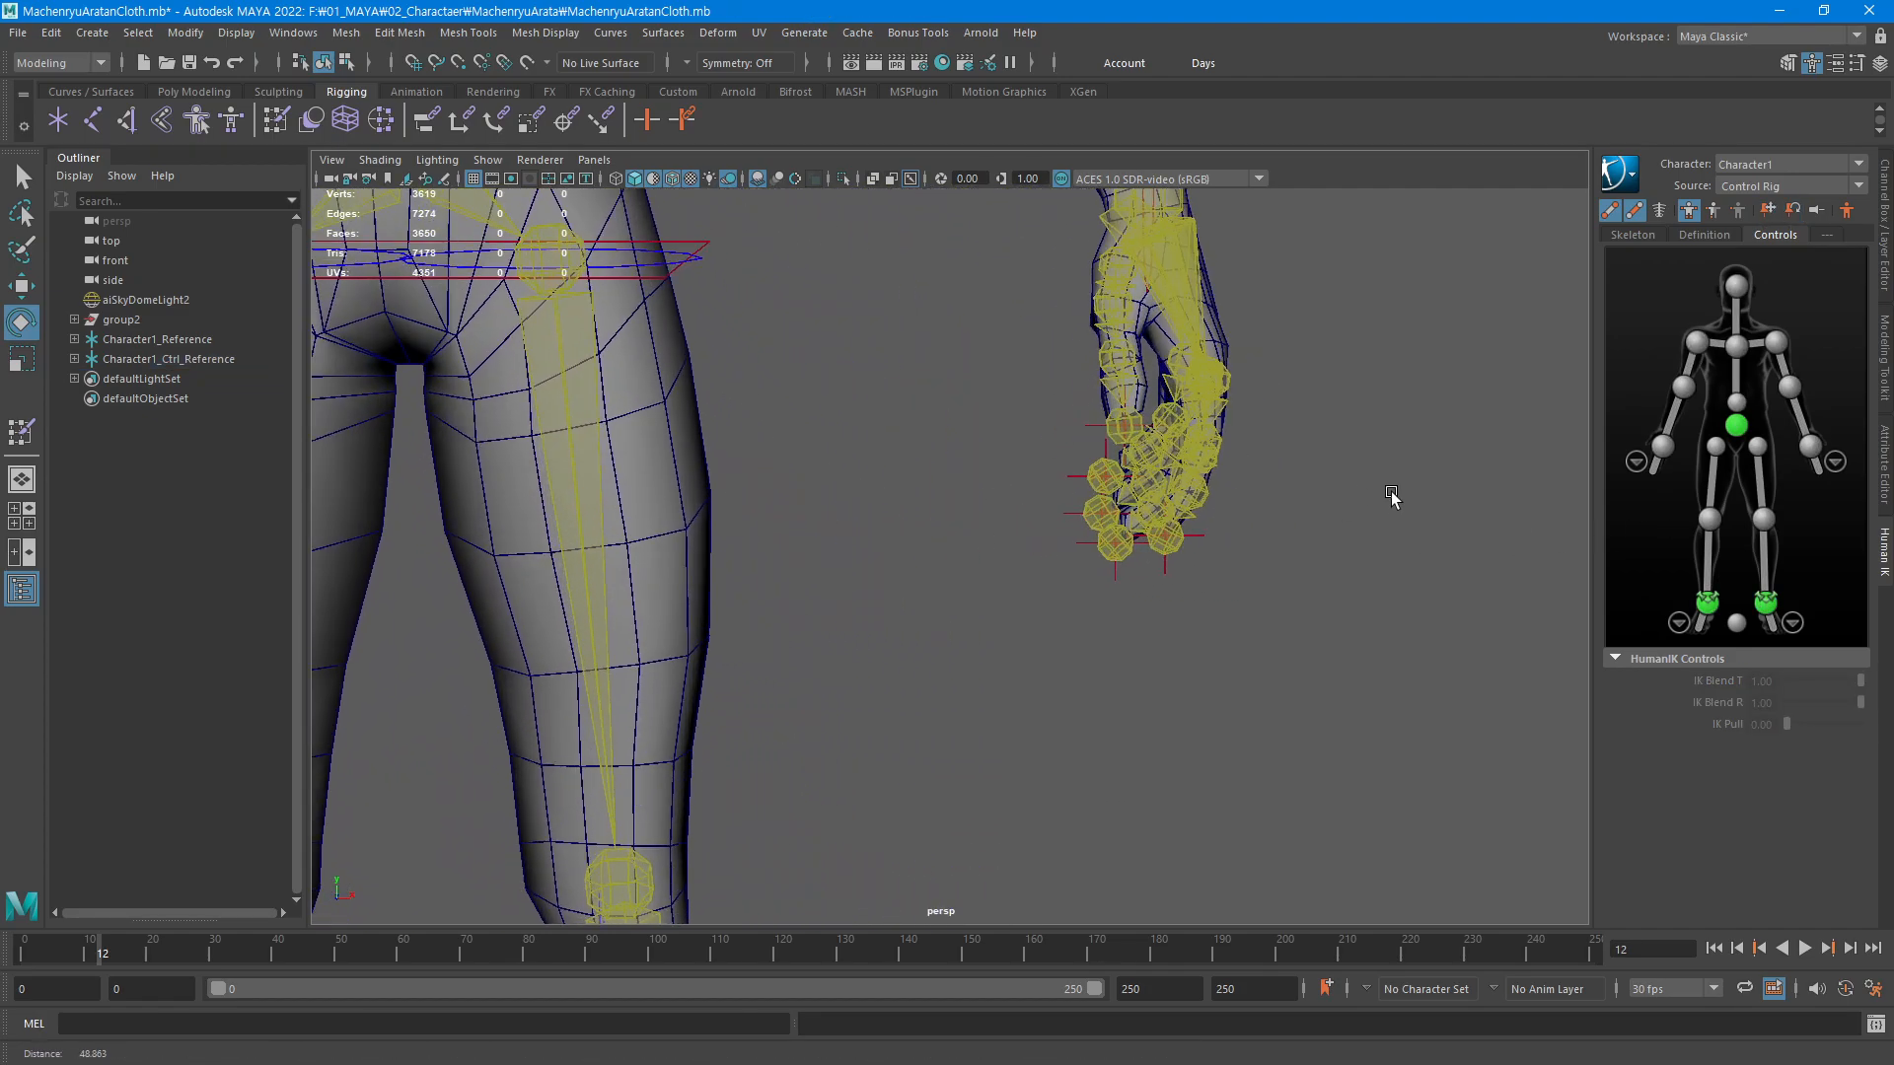
{"action": "left_click", "coordinate": [1084, 553]}
{"action": "scroll", "coordinate": [1247, 601], "scroll_direction": "down", "scroll_amount": 5}
{"action": "key", "text": "w"}
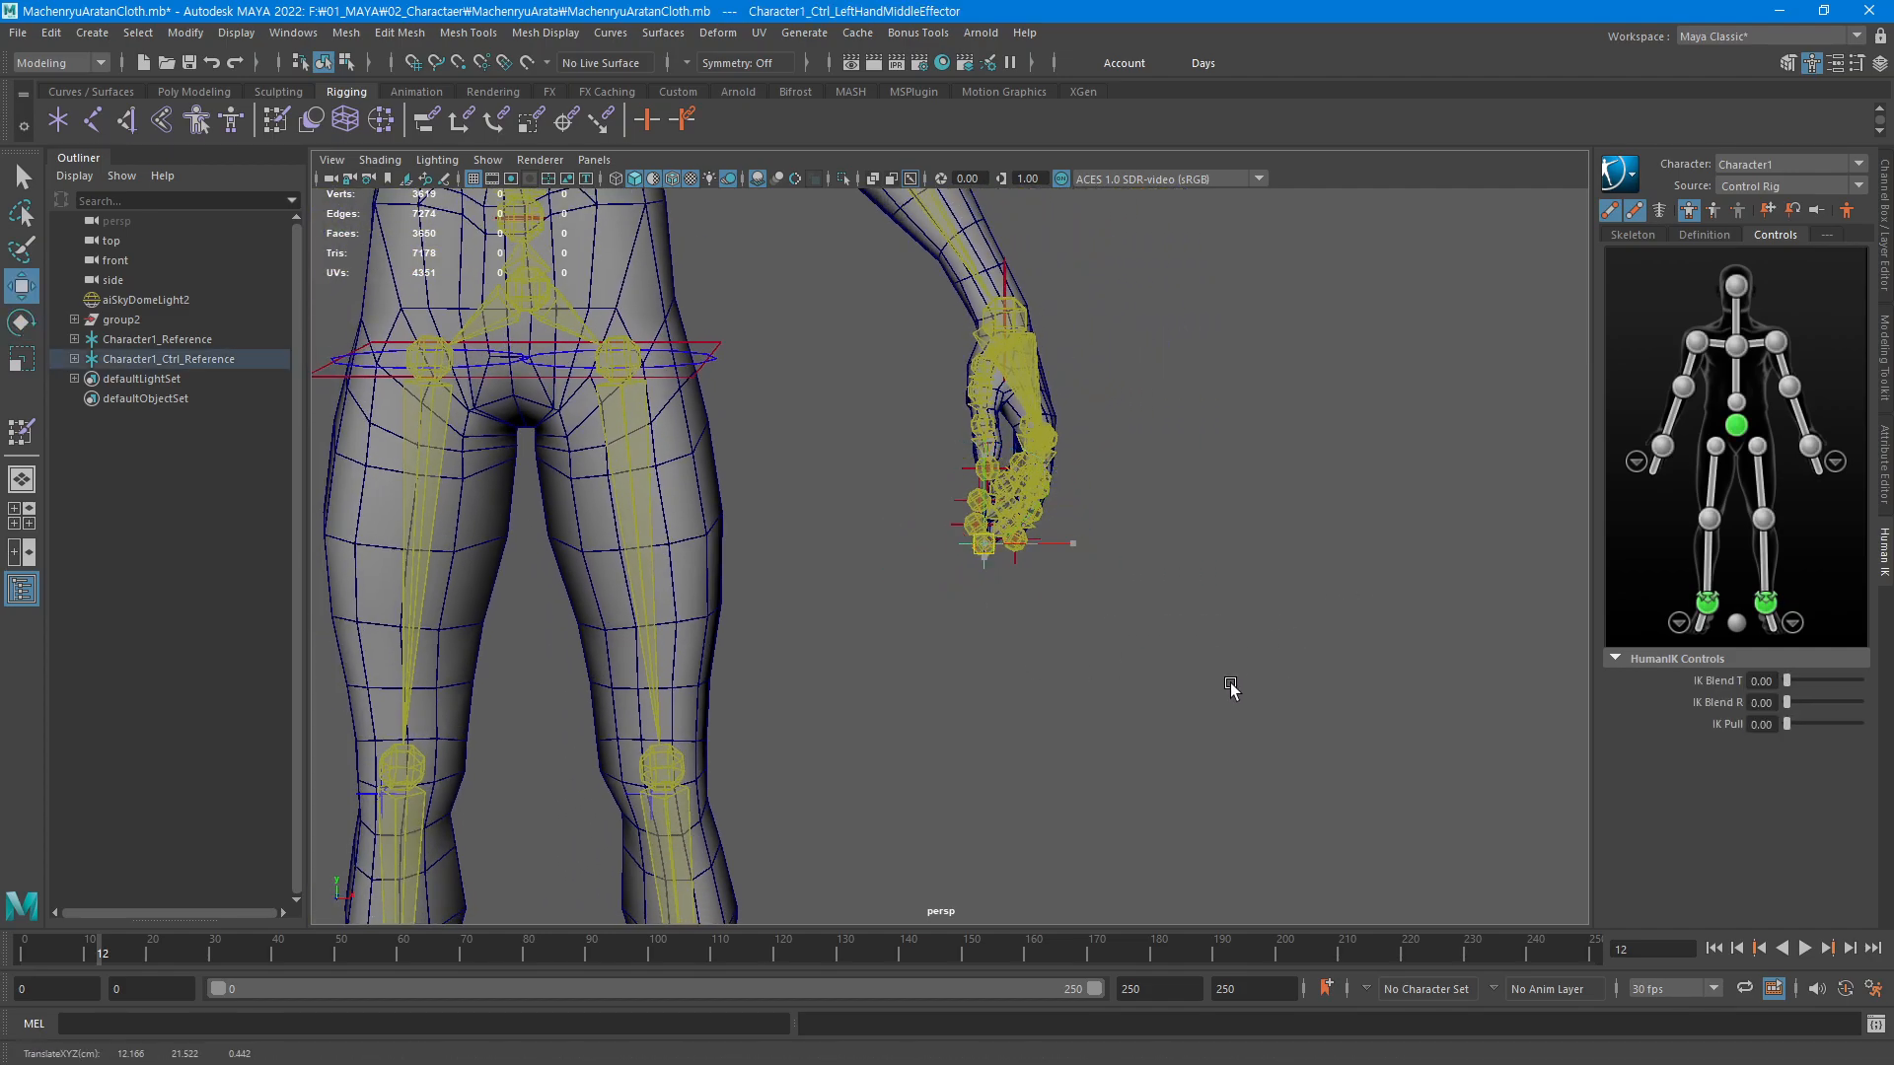
{"action": "middle_click_drag", "start_coordinate": [1231, 688], "coordinate": [1237, 633]}
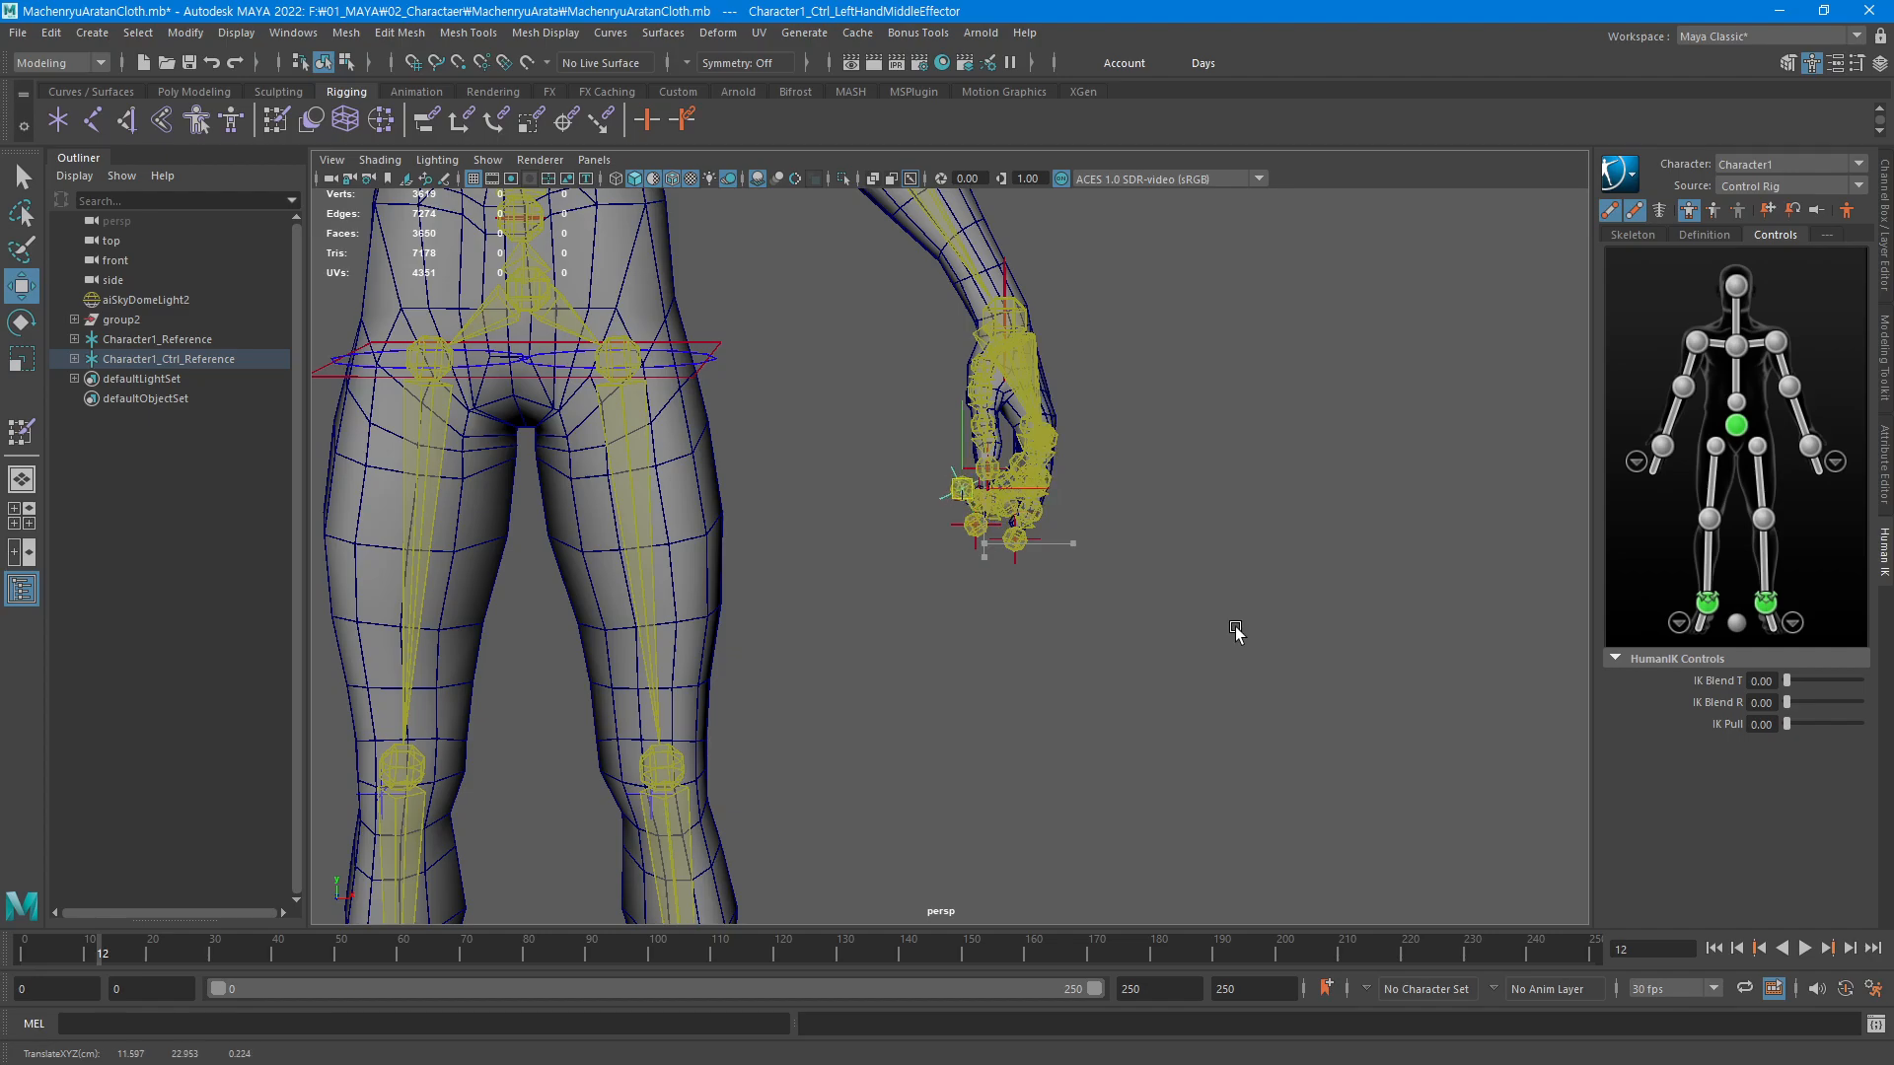
{"action": "left_click", "coordinate": [1399, 647]}
{"action": "key", "text": "a"}
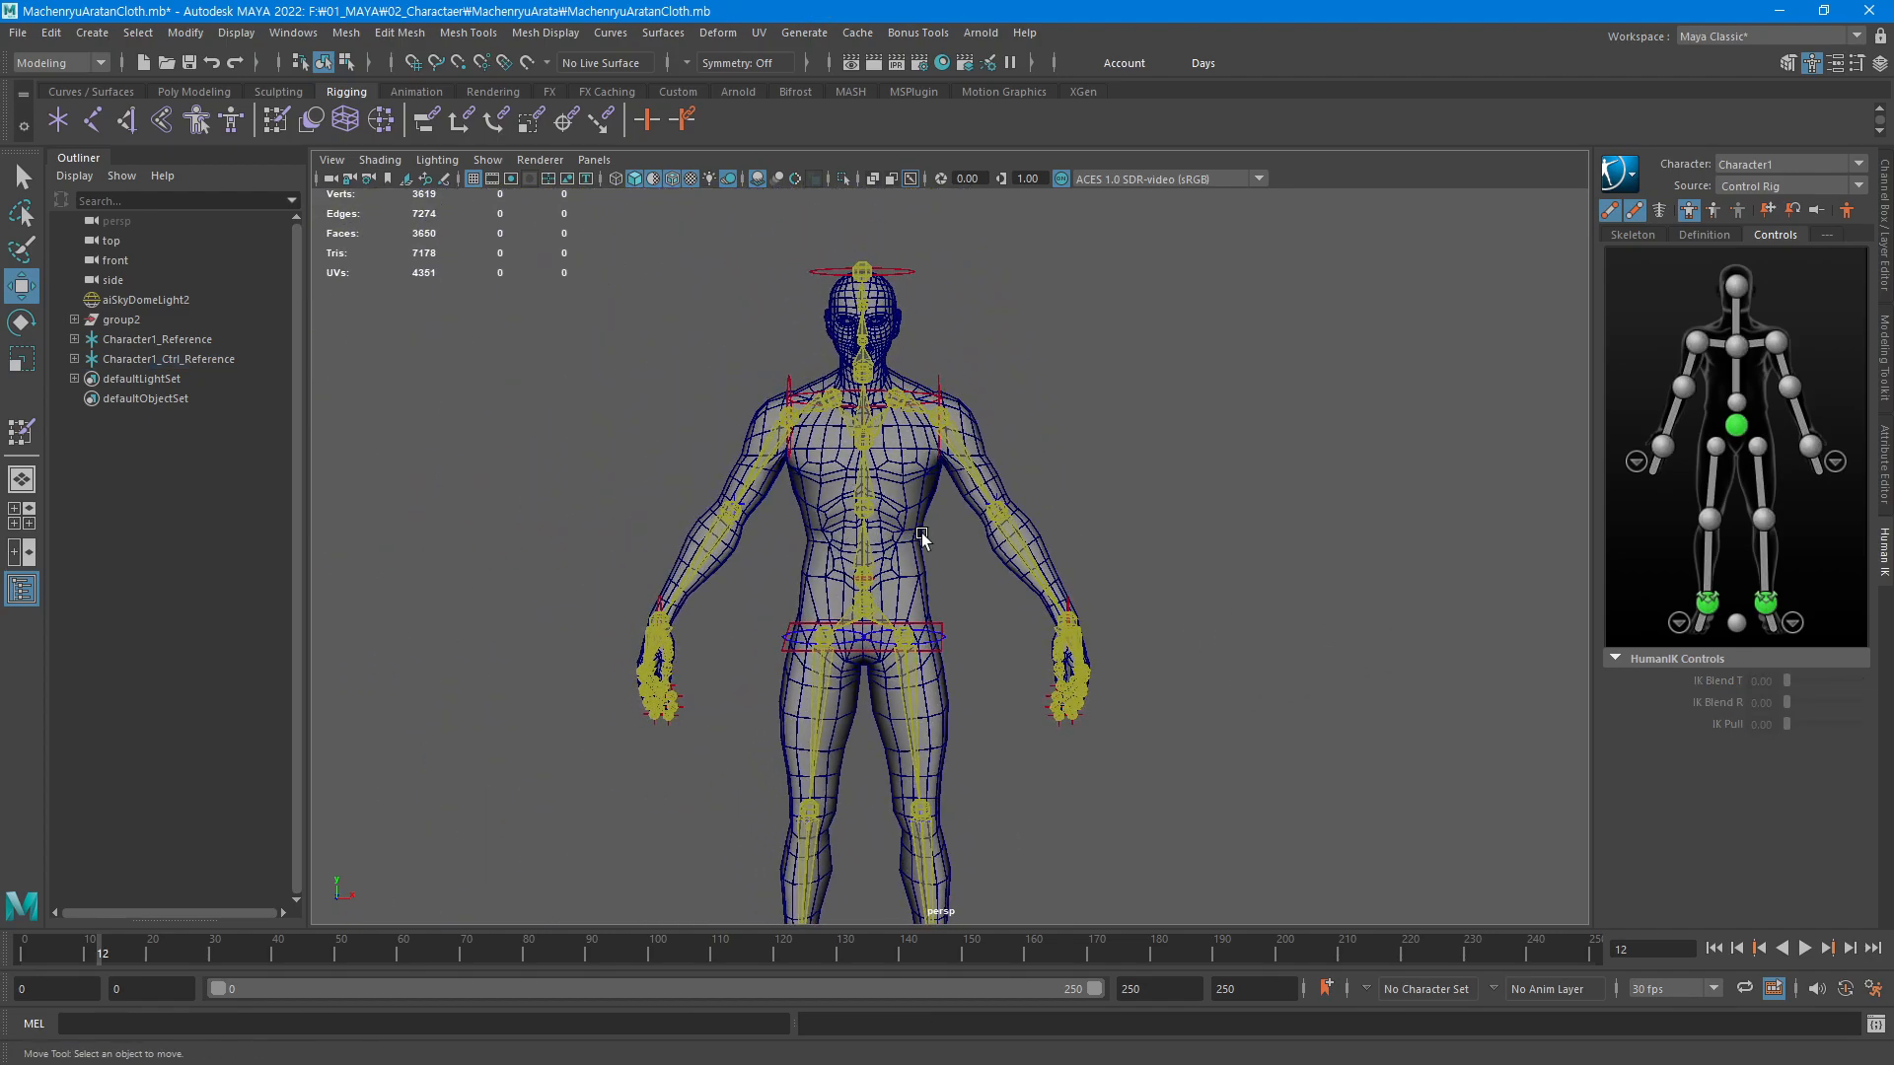
Select the body mesh and activate the Paint Skin Weights tool with its tool settings open
{"action": "left_click", "coordinate": [922, 538]}
{"action": "right_click_drag", "start_coordinate": [922, 538], "coordinate": [1145, 541], "text": "alt"}
{"action": "left_click_drag", "start_coordinate": [1145, 542], "coordinate": [803, 448], "text": "alt"}
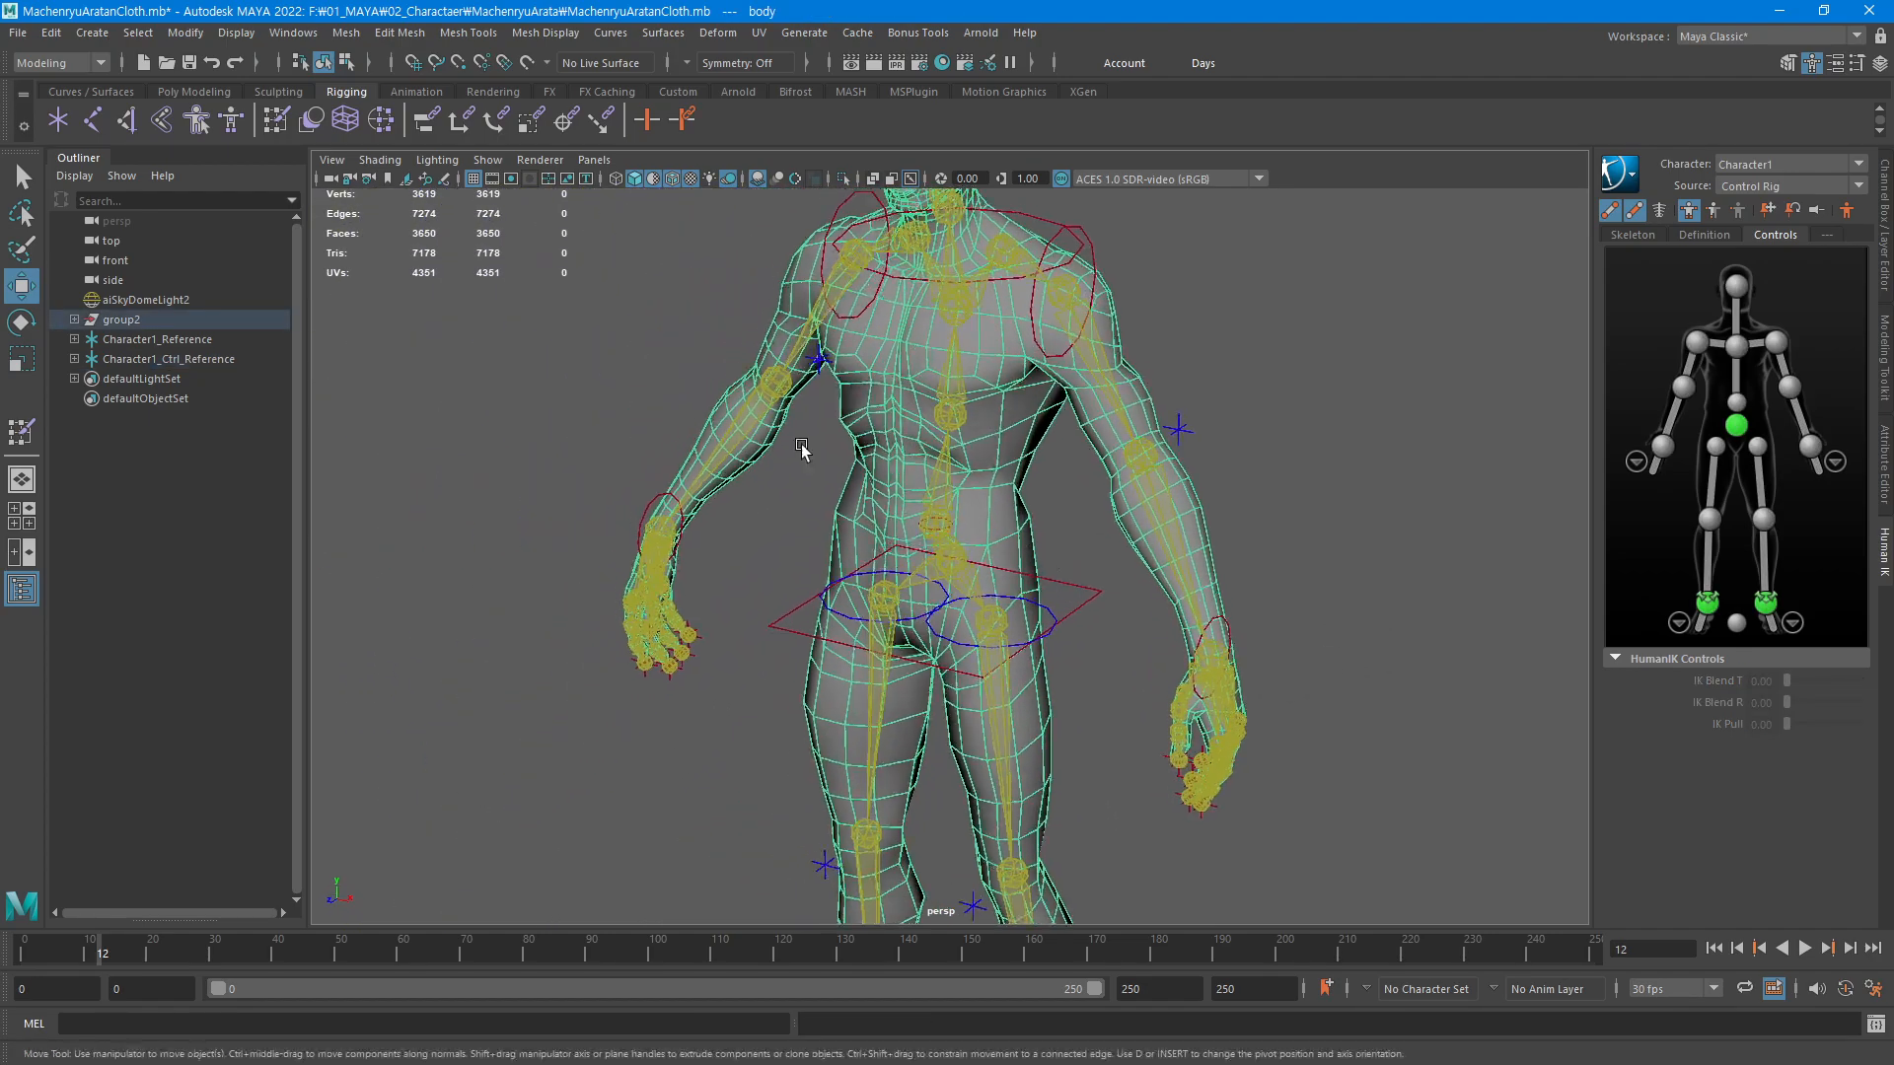
{"action": "double_click", "coordinate": [276, 124]}
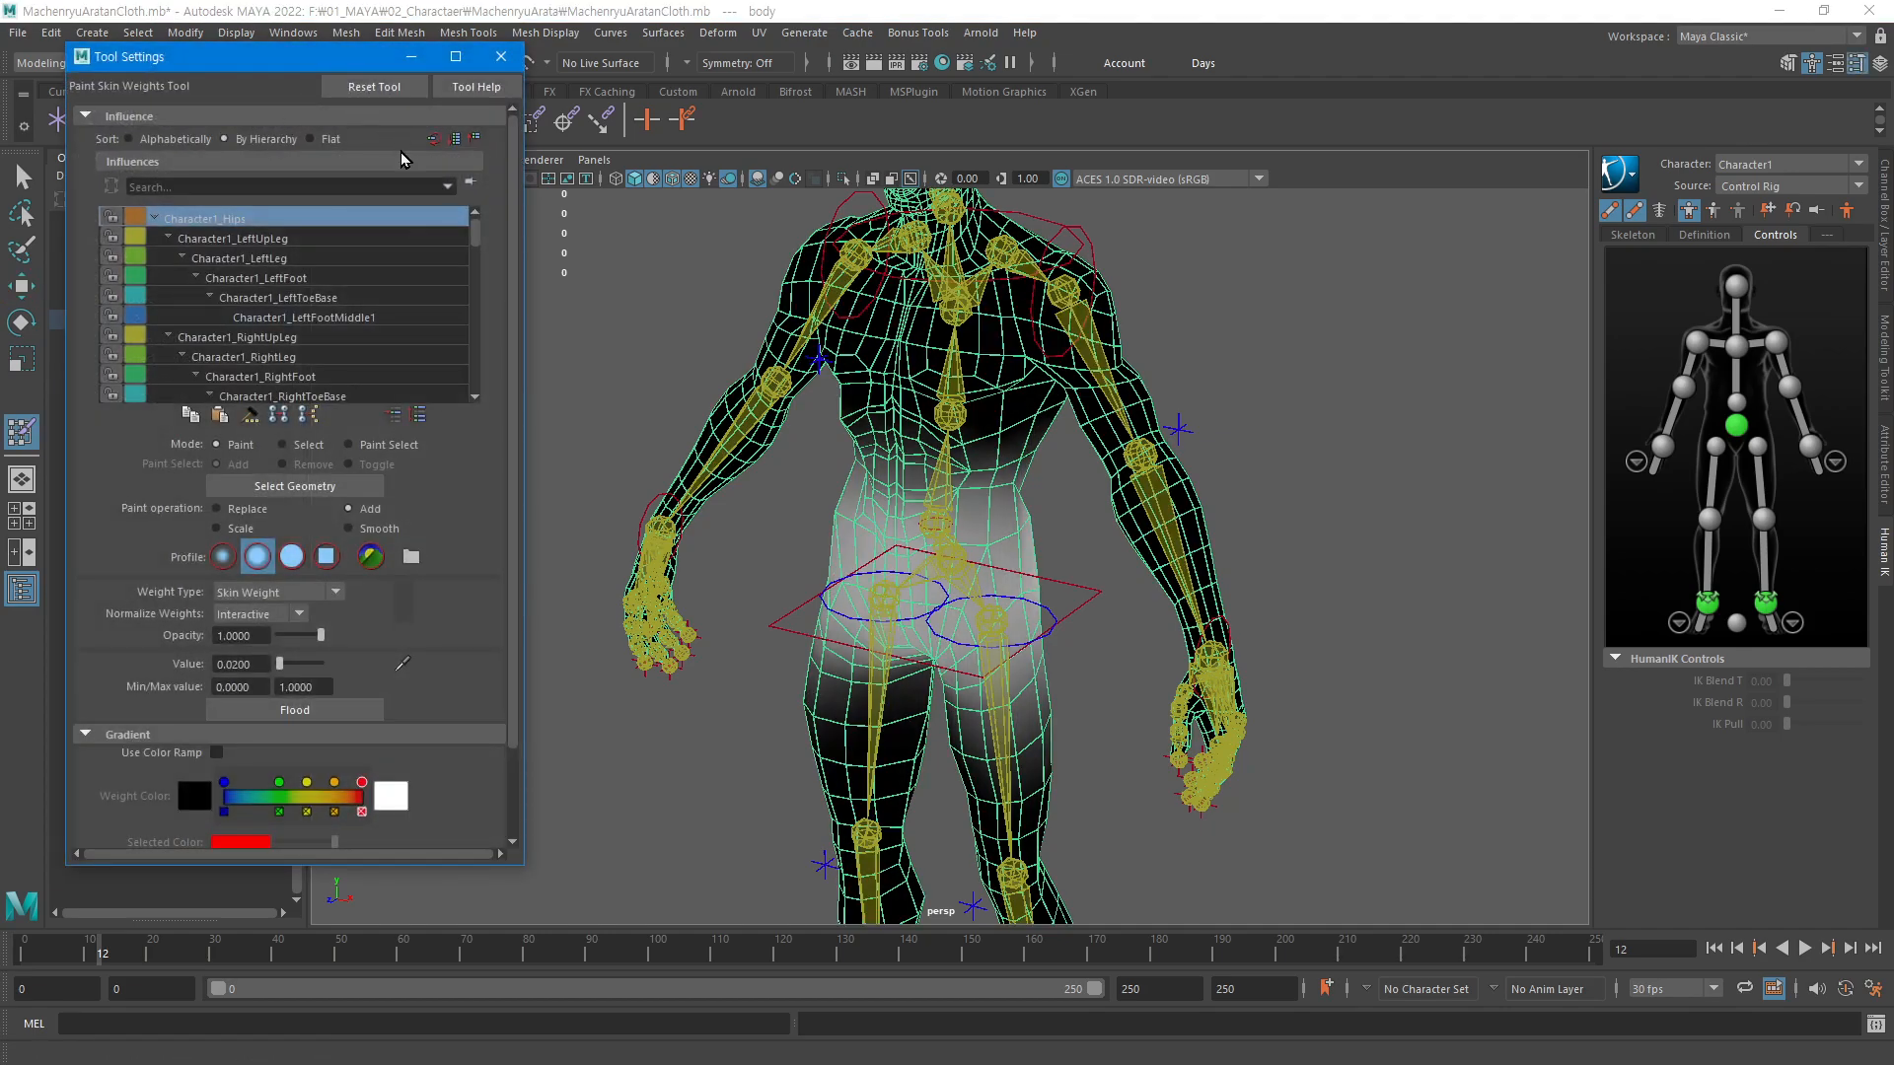
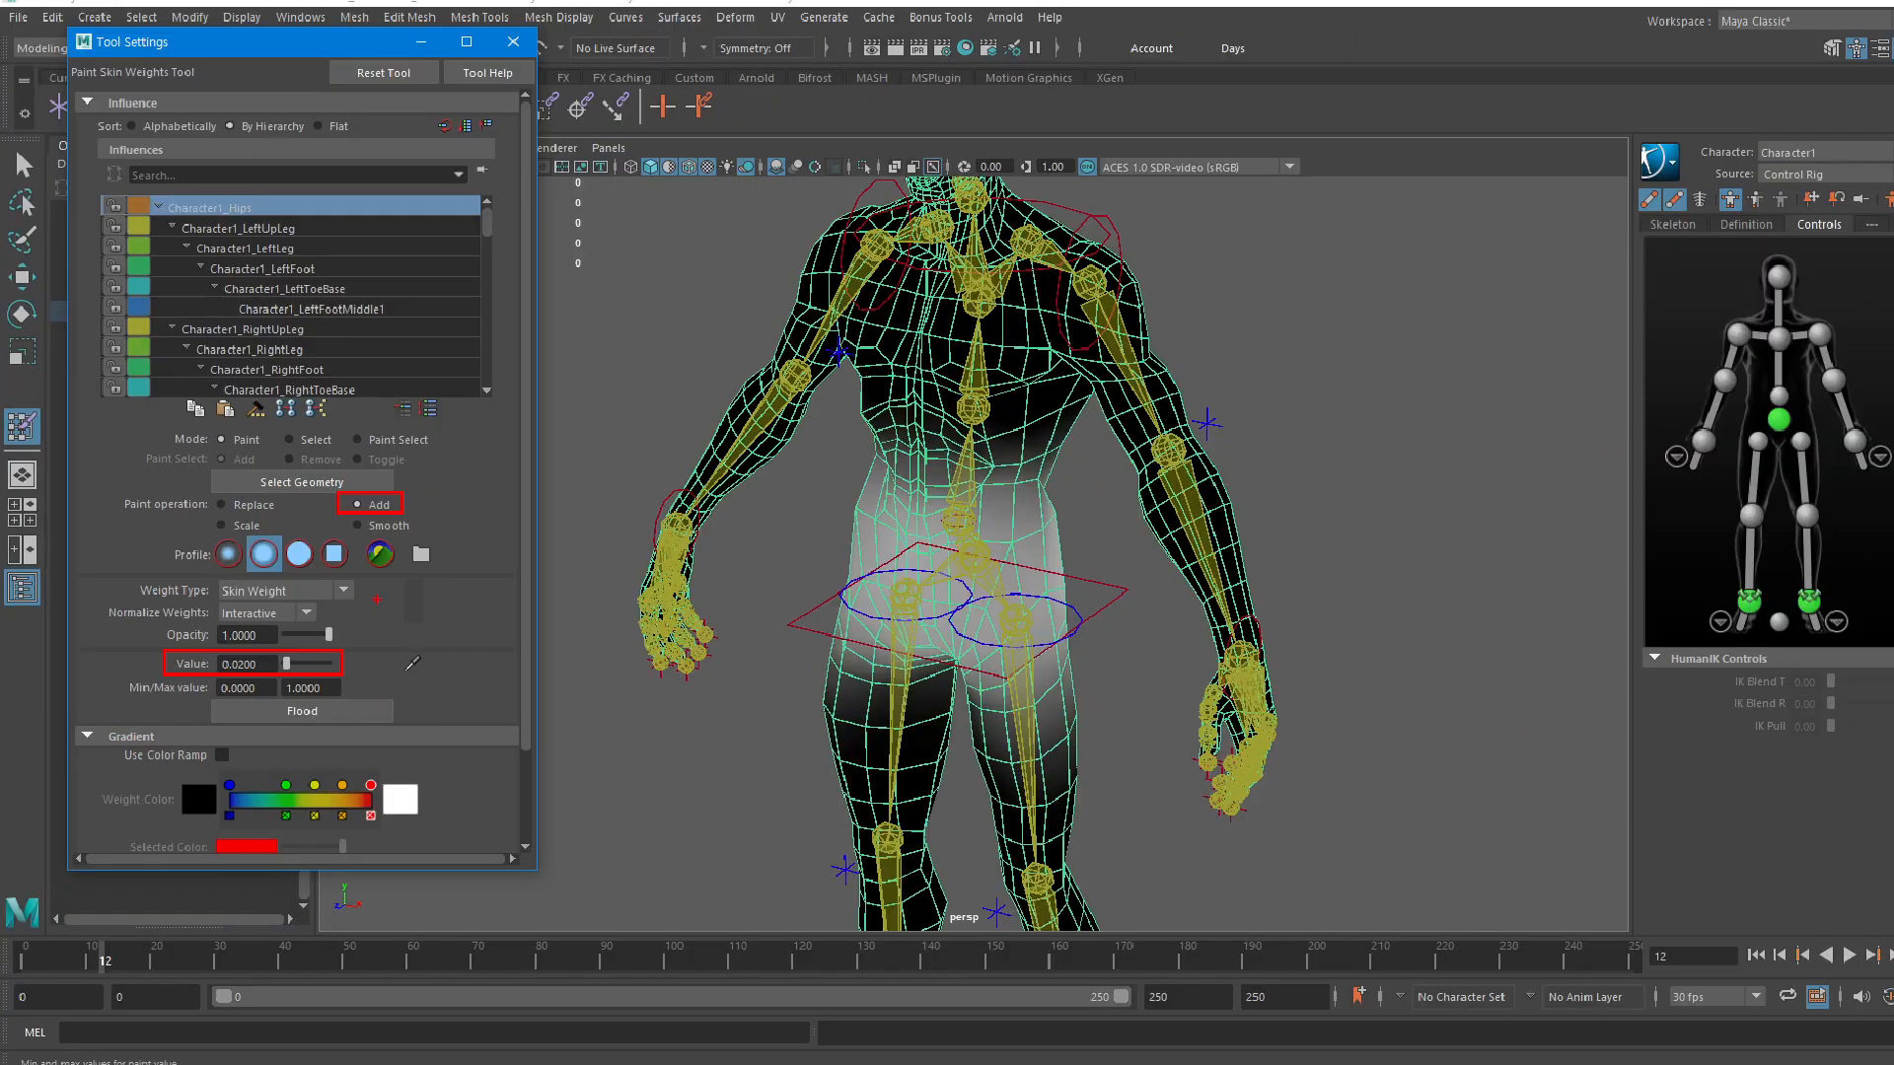
{"action": "scroll", "coordinate": [941, 530], "scroll_direction": "up", "scroll_amount": 5}
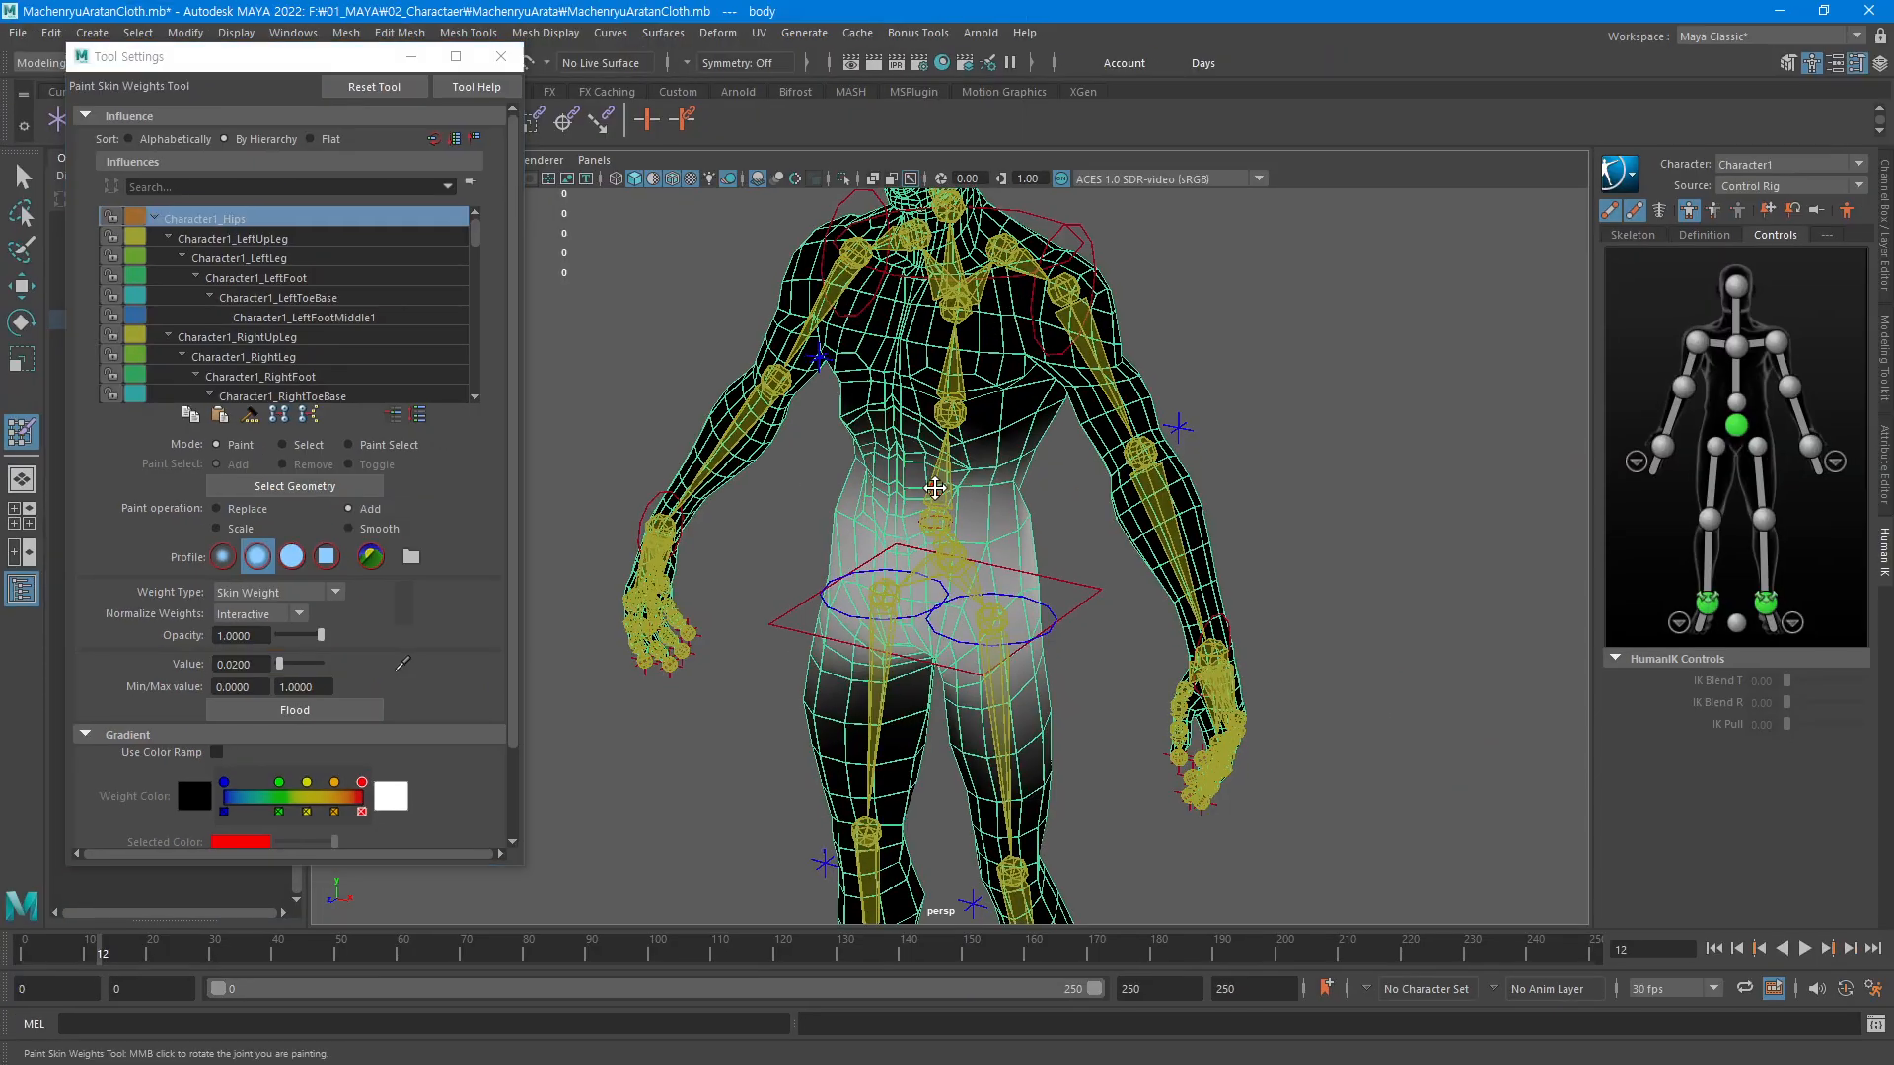
Display the body's skin weights for the Character1_Hips and Character1_LeftLeg influences, and close the tool settings
{"action": "left_click_drag", "start_coordinate": [940, 530], "coordinate": [924, 486], "text": "alt"}
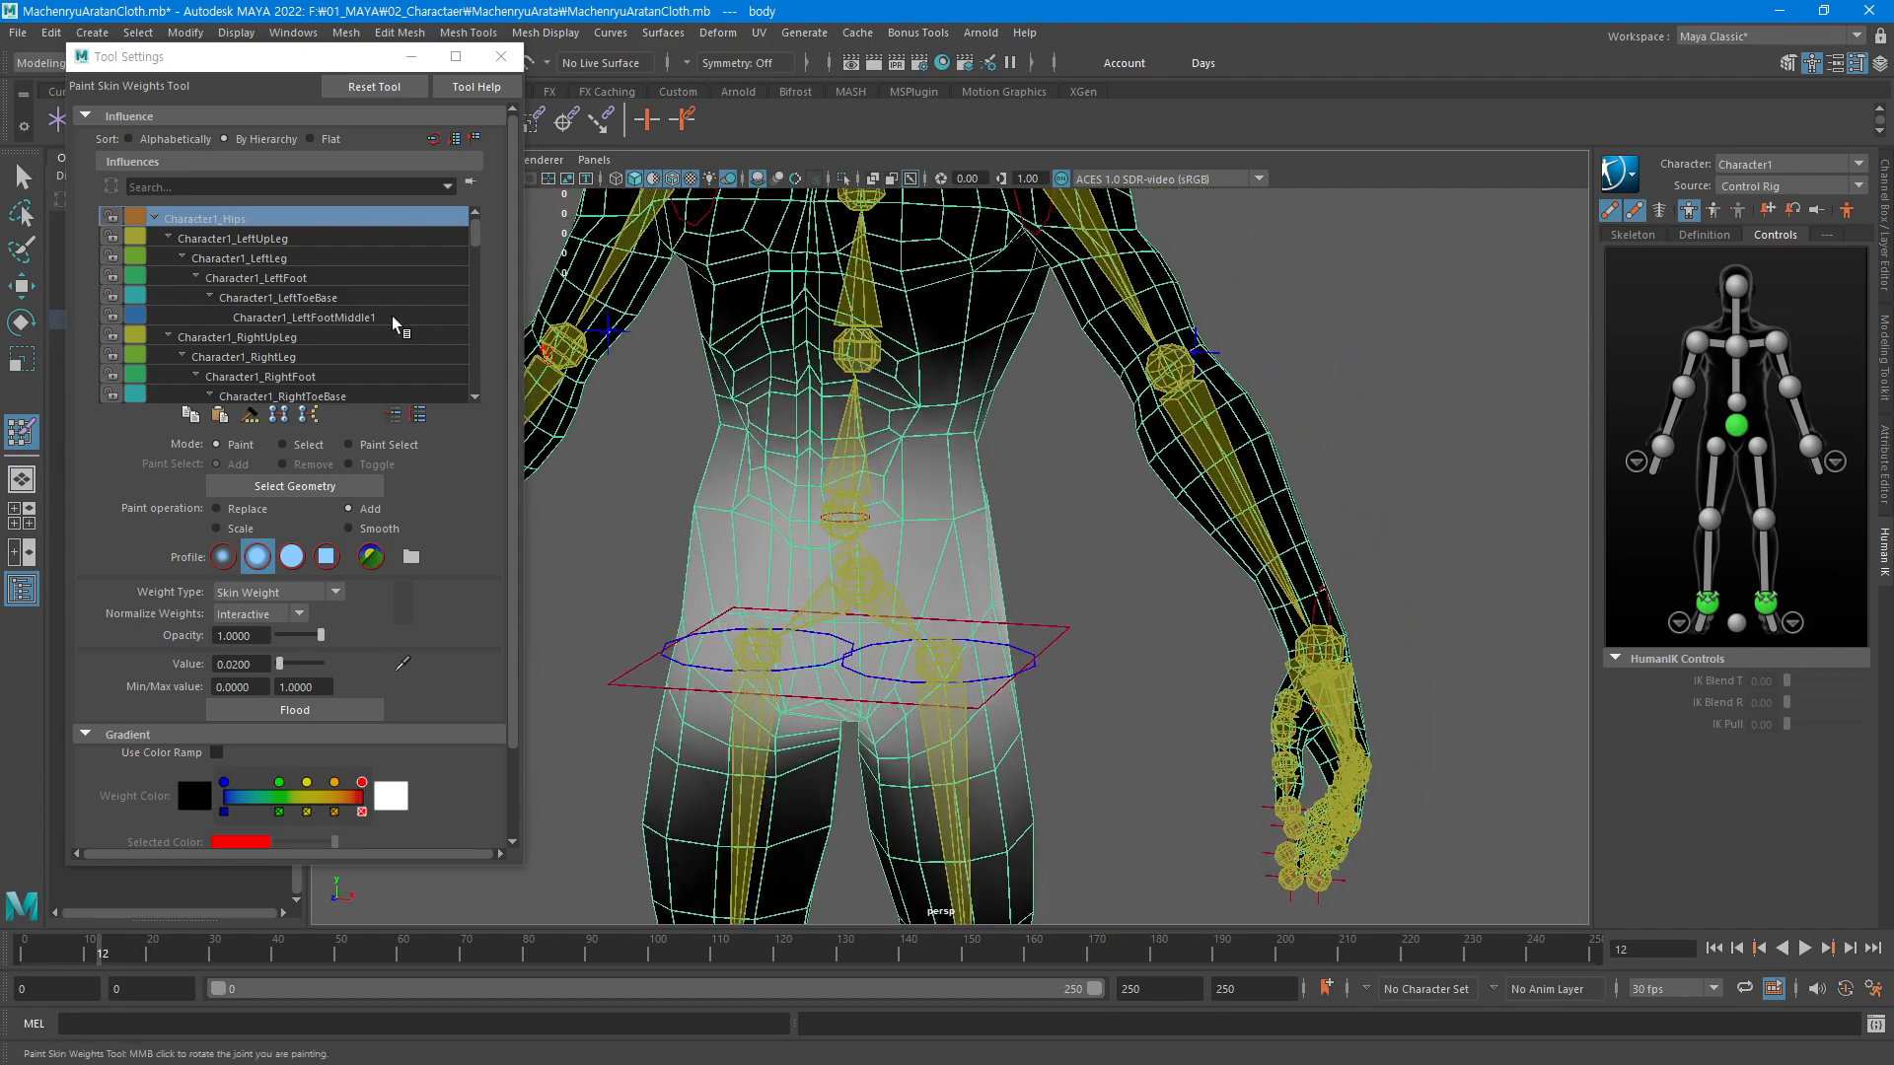
{"action": "left_click", "coordinate": [210, 221]}
{"action": "left_click", "coordinate": [230, 257]}
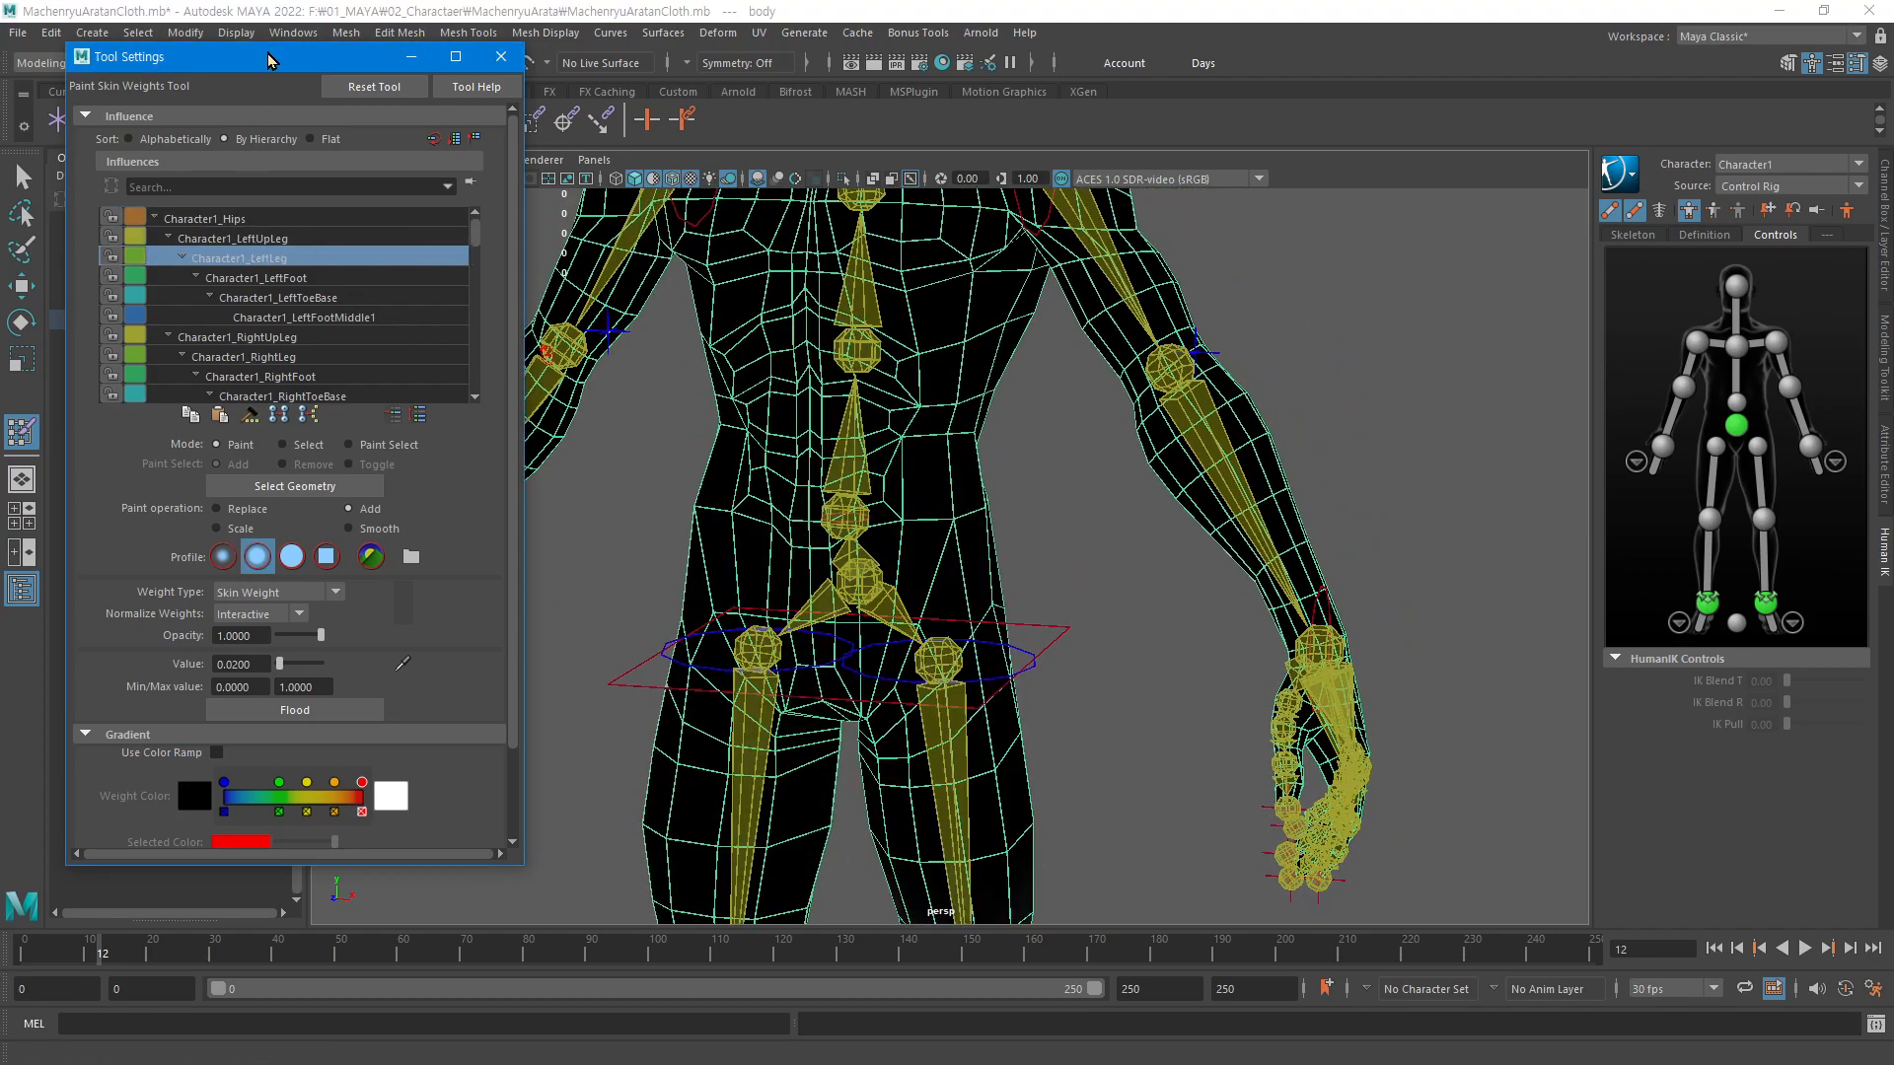
{"action": "mouse_move", "coordinate": [276, 61]}
{"action": "left_mouse_down"}
{"action": "mouse_move", "coordinate": [688, 212]}
{"action": "mouse_move", "coordinate": [497, 254]}
{"action": "left_mouse_up"}
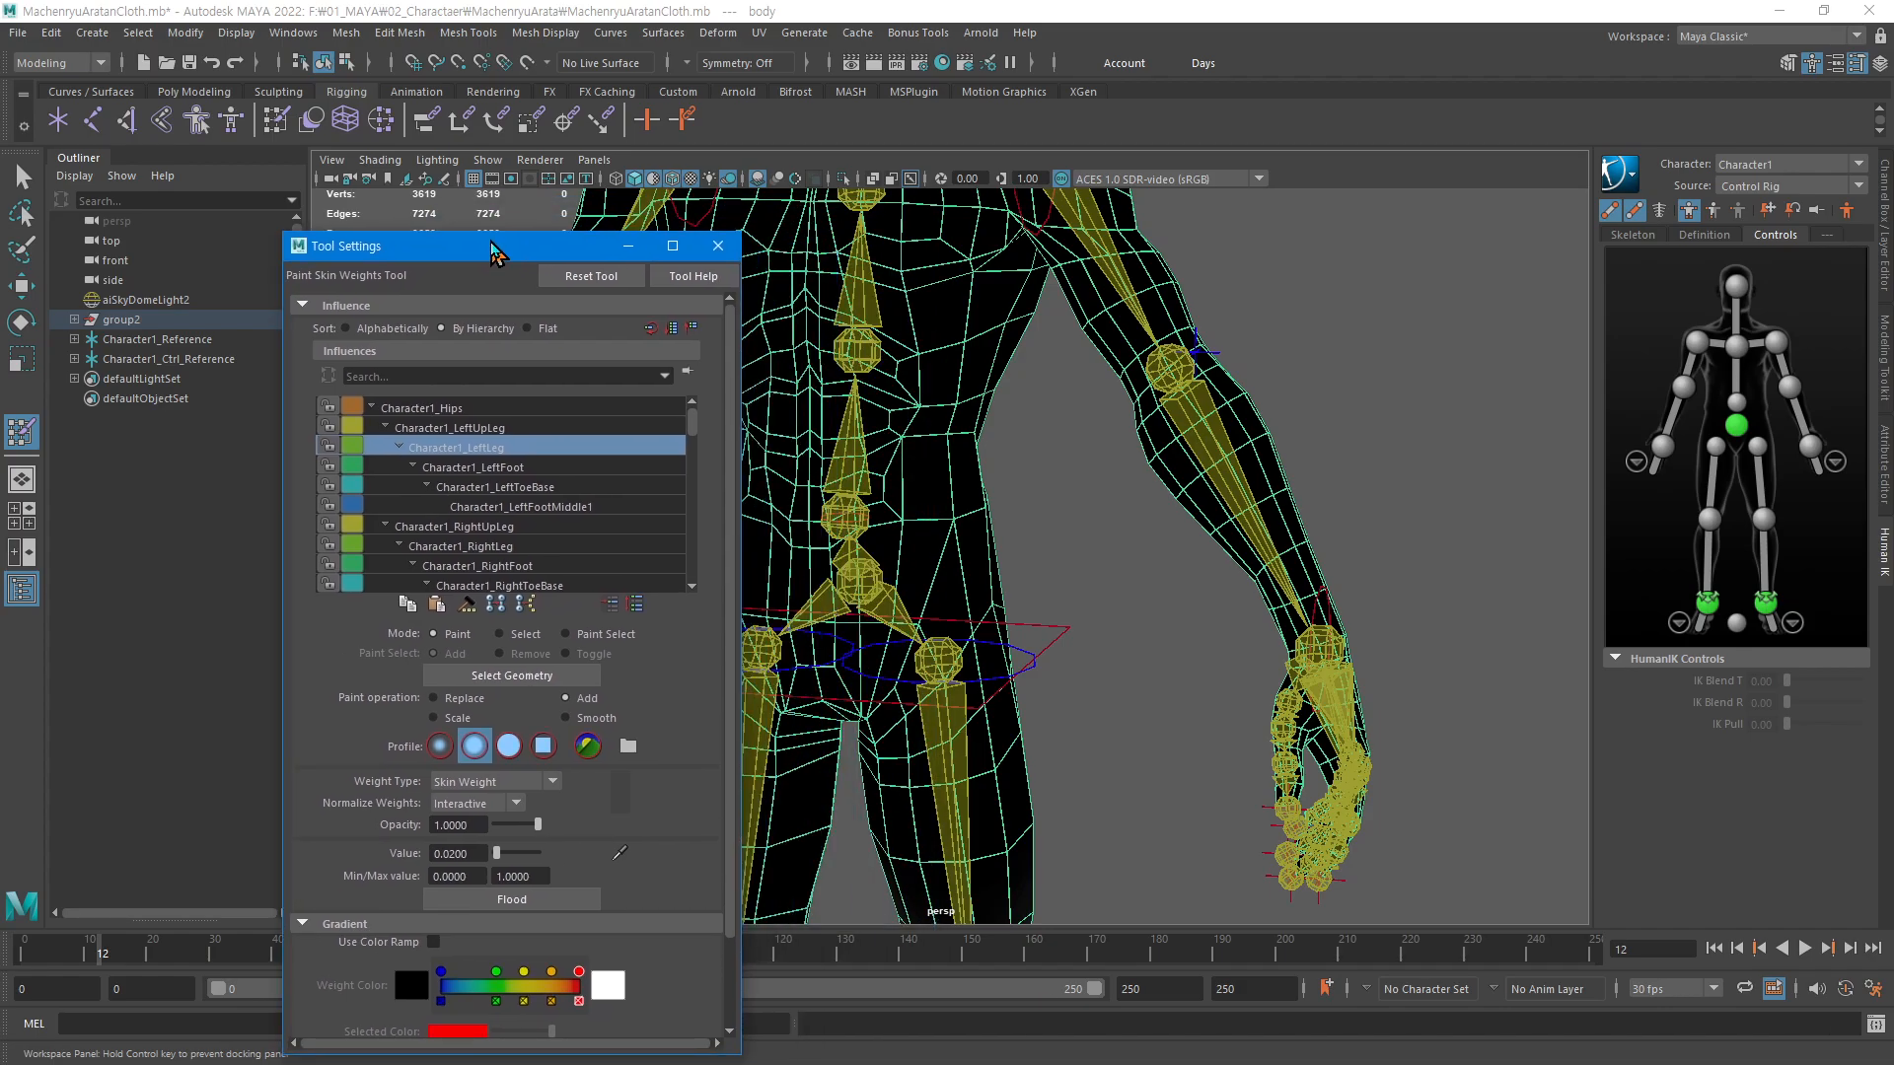
{"action": "left_click", "coordinate": [706, 248]}
Rename the whole Character1_Reference joint hierarchy with Search and Replace Names, replacing Character1 with Zoro
{"action": "left_click", "coordinate": [75, 340], "text": "shift"}
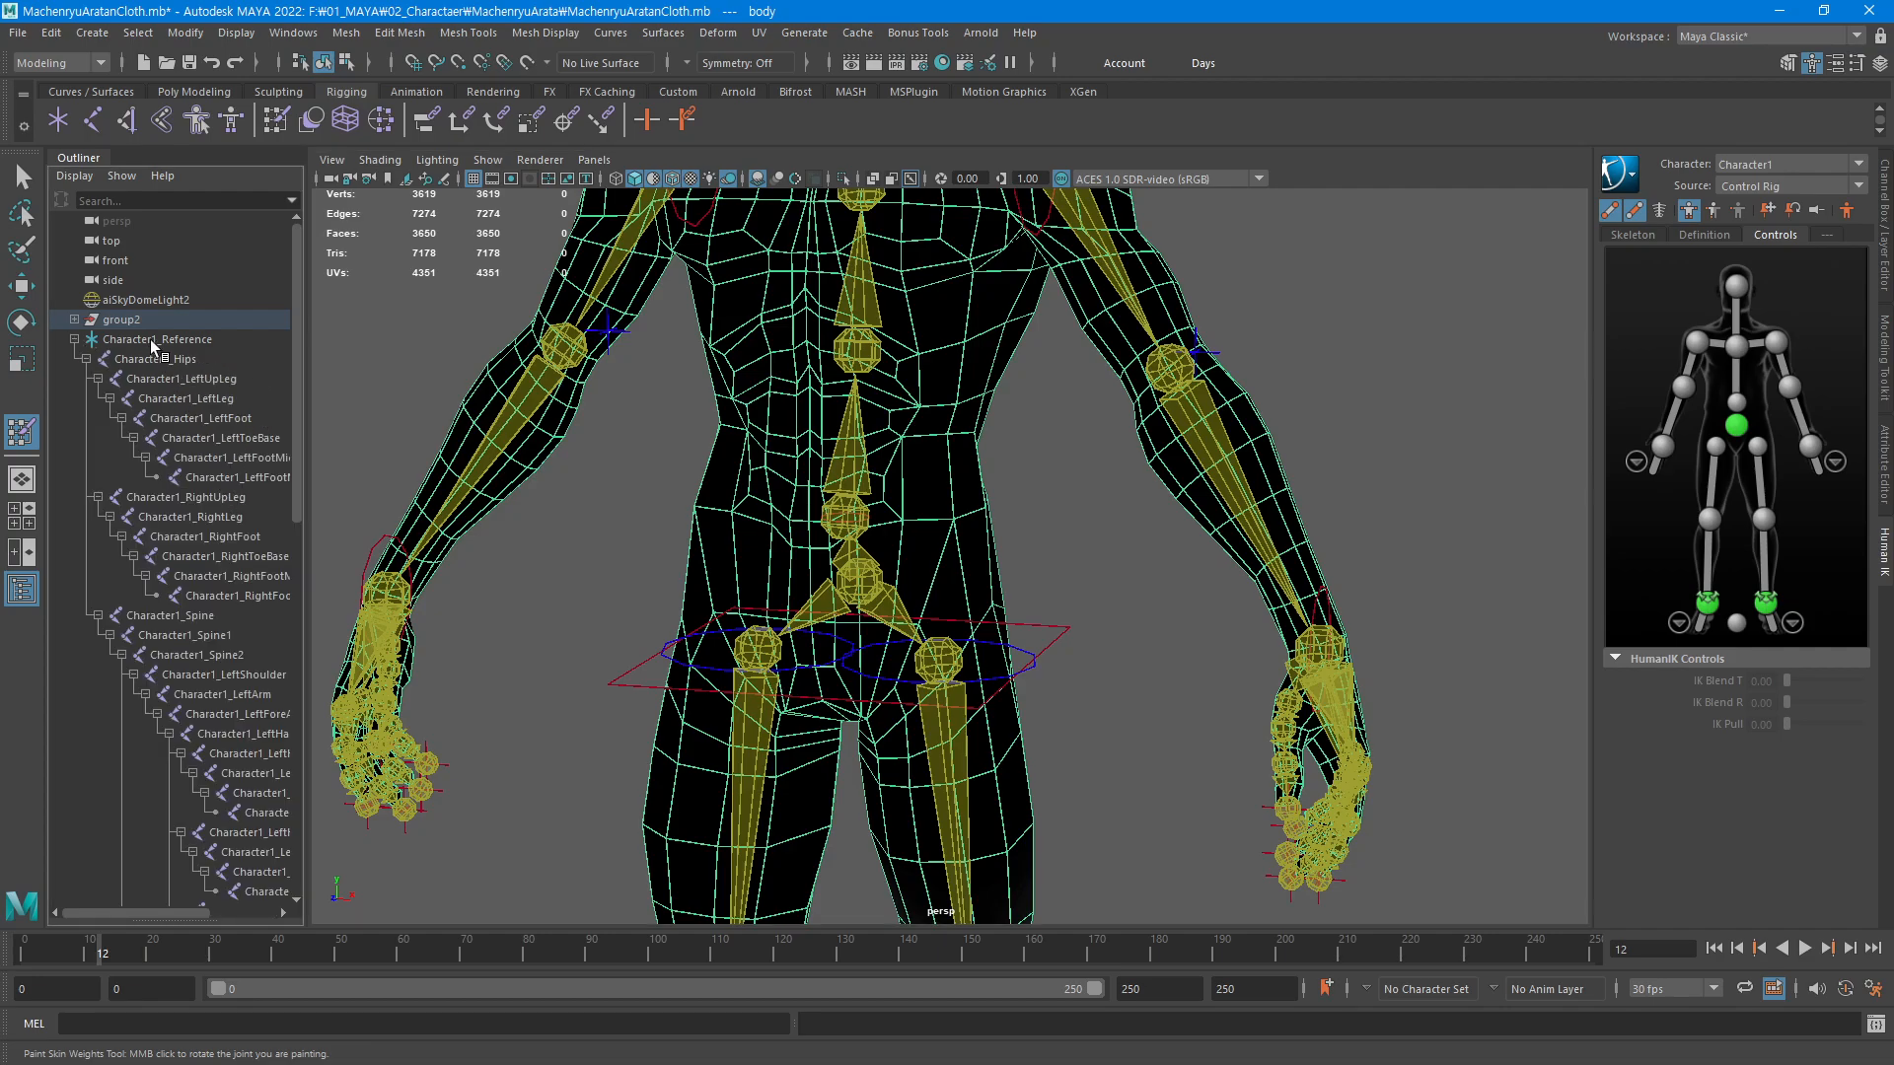
{"action": "left_click", "coordinate": [150, 340]}
{"action": "key", "text": "e"}
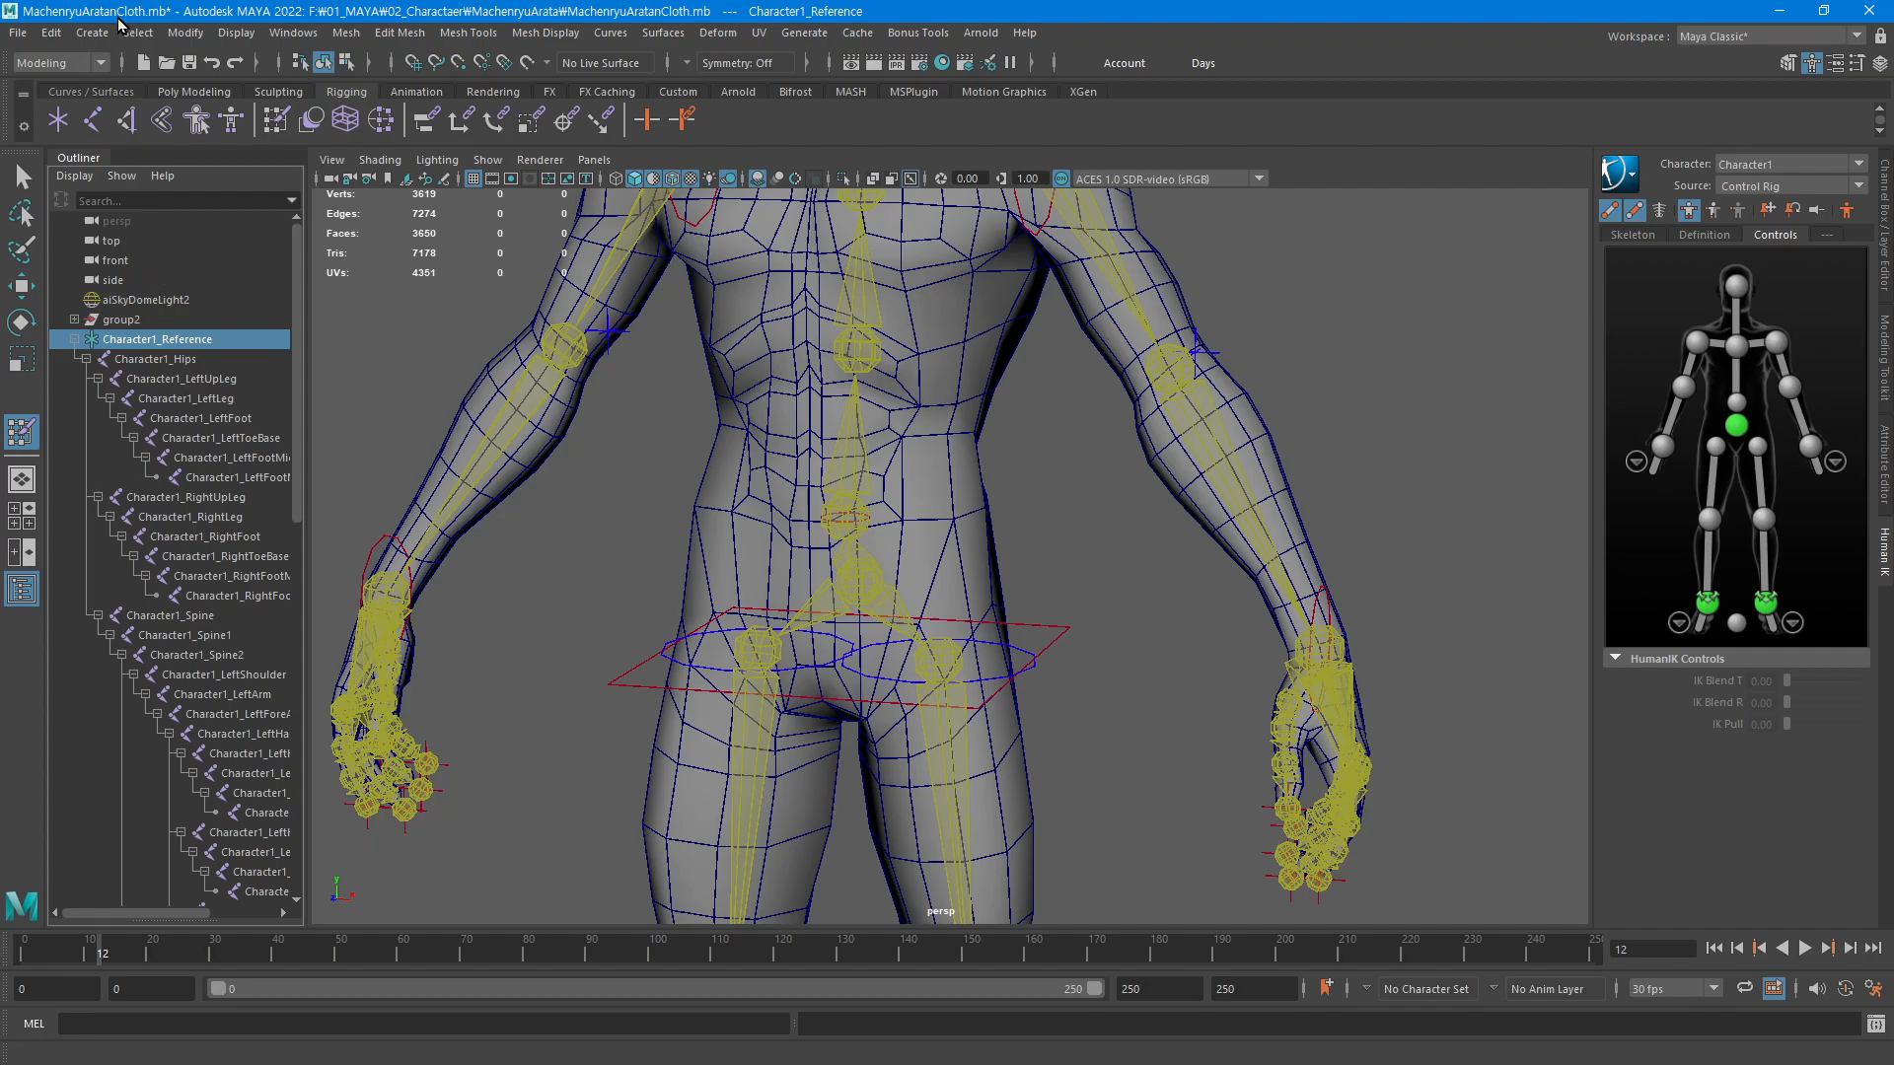
{"action": "left_click", "coordinate": [172, 40]}
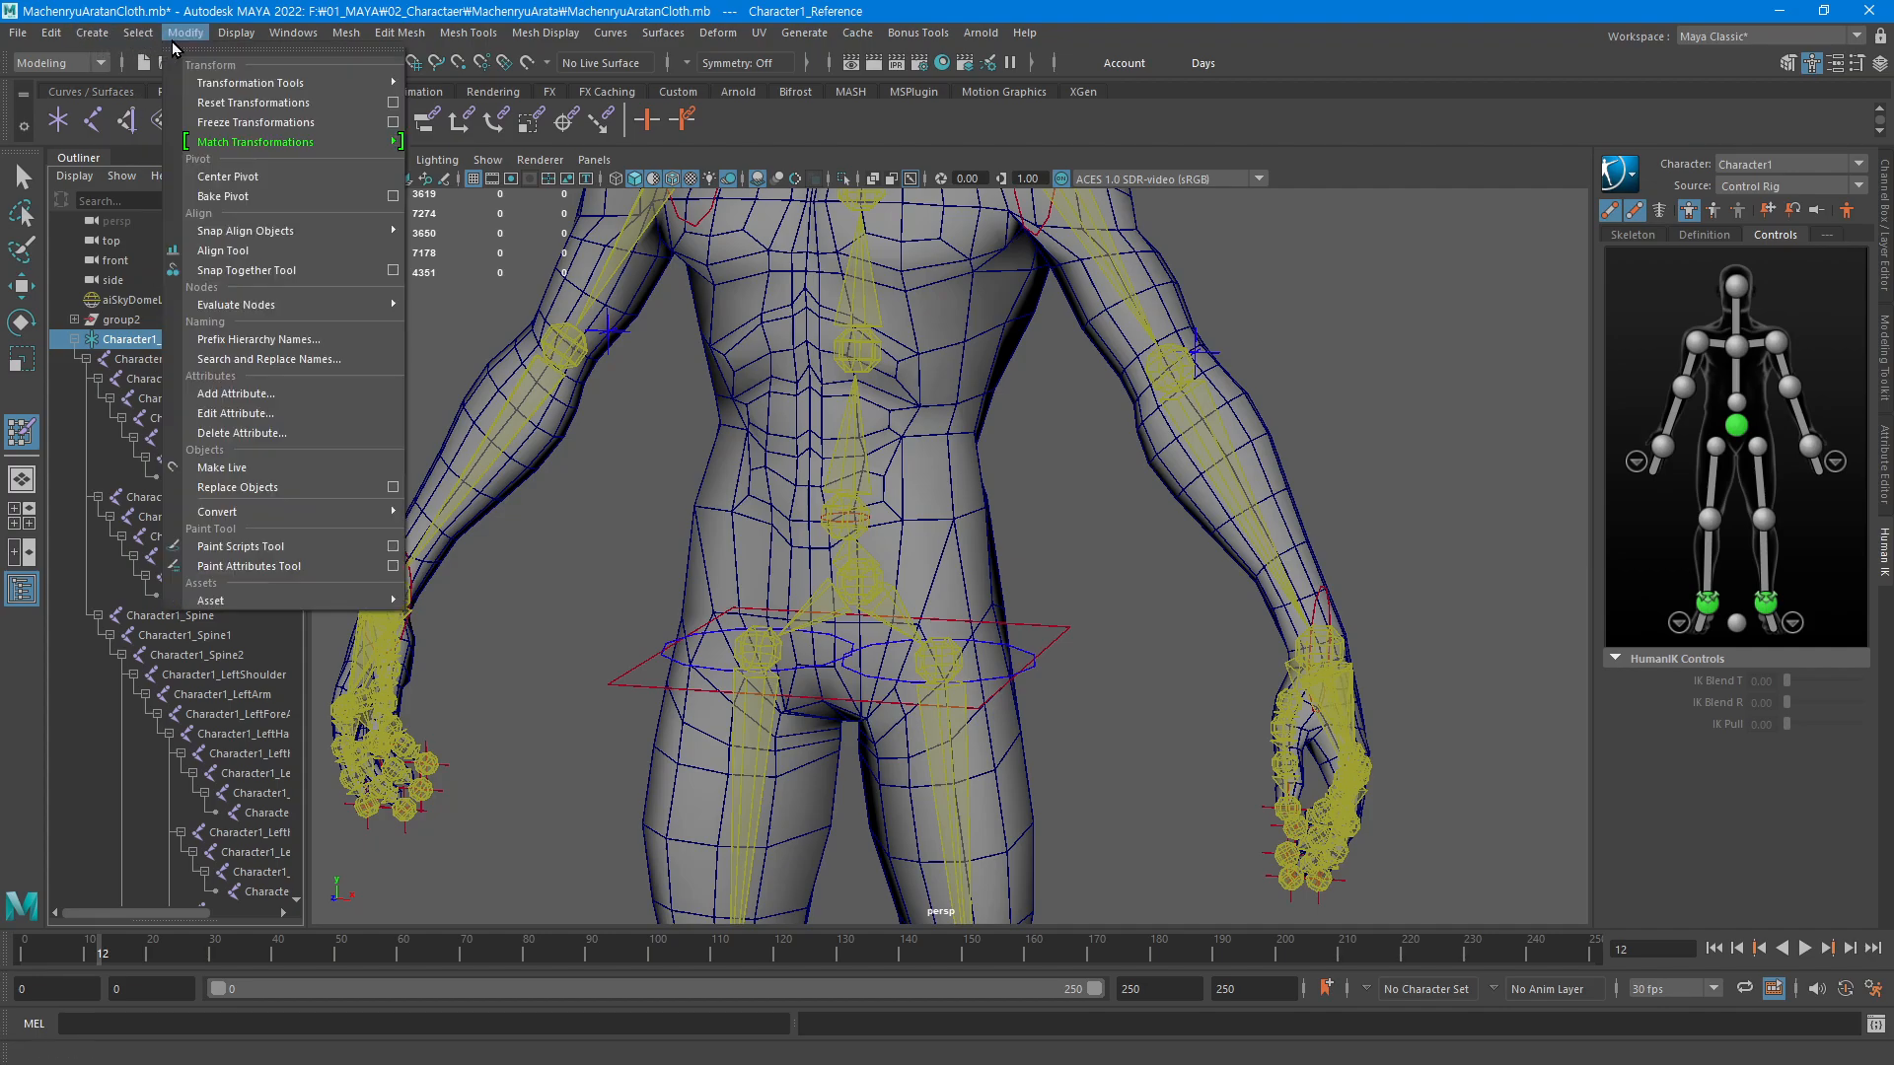
{"action": "left_click", "coordinate": [310, 363]}
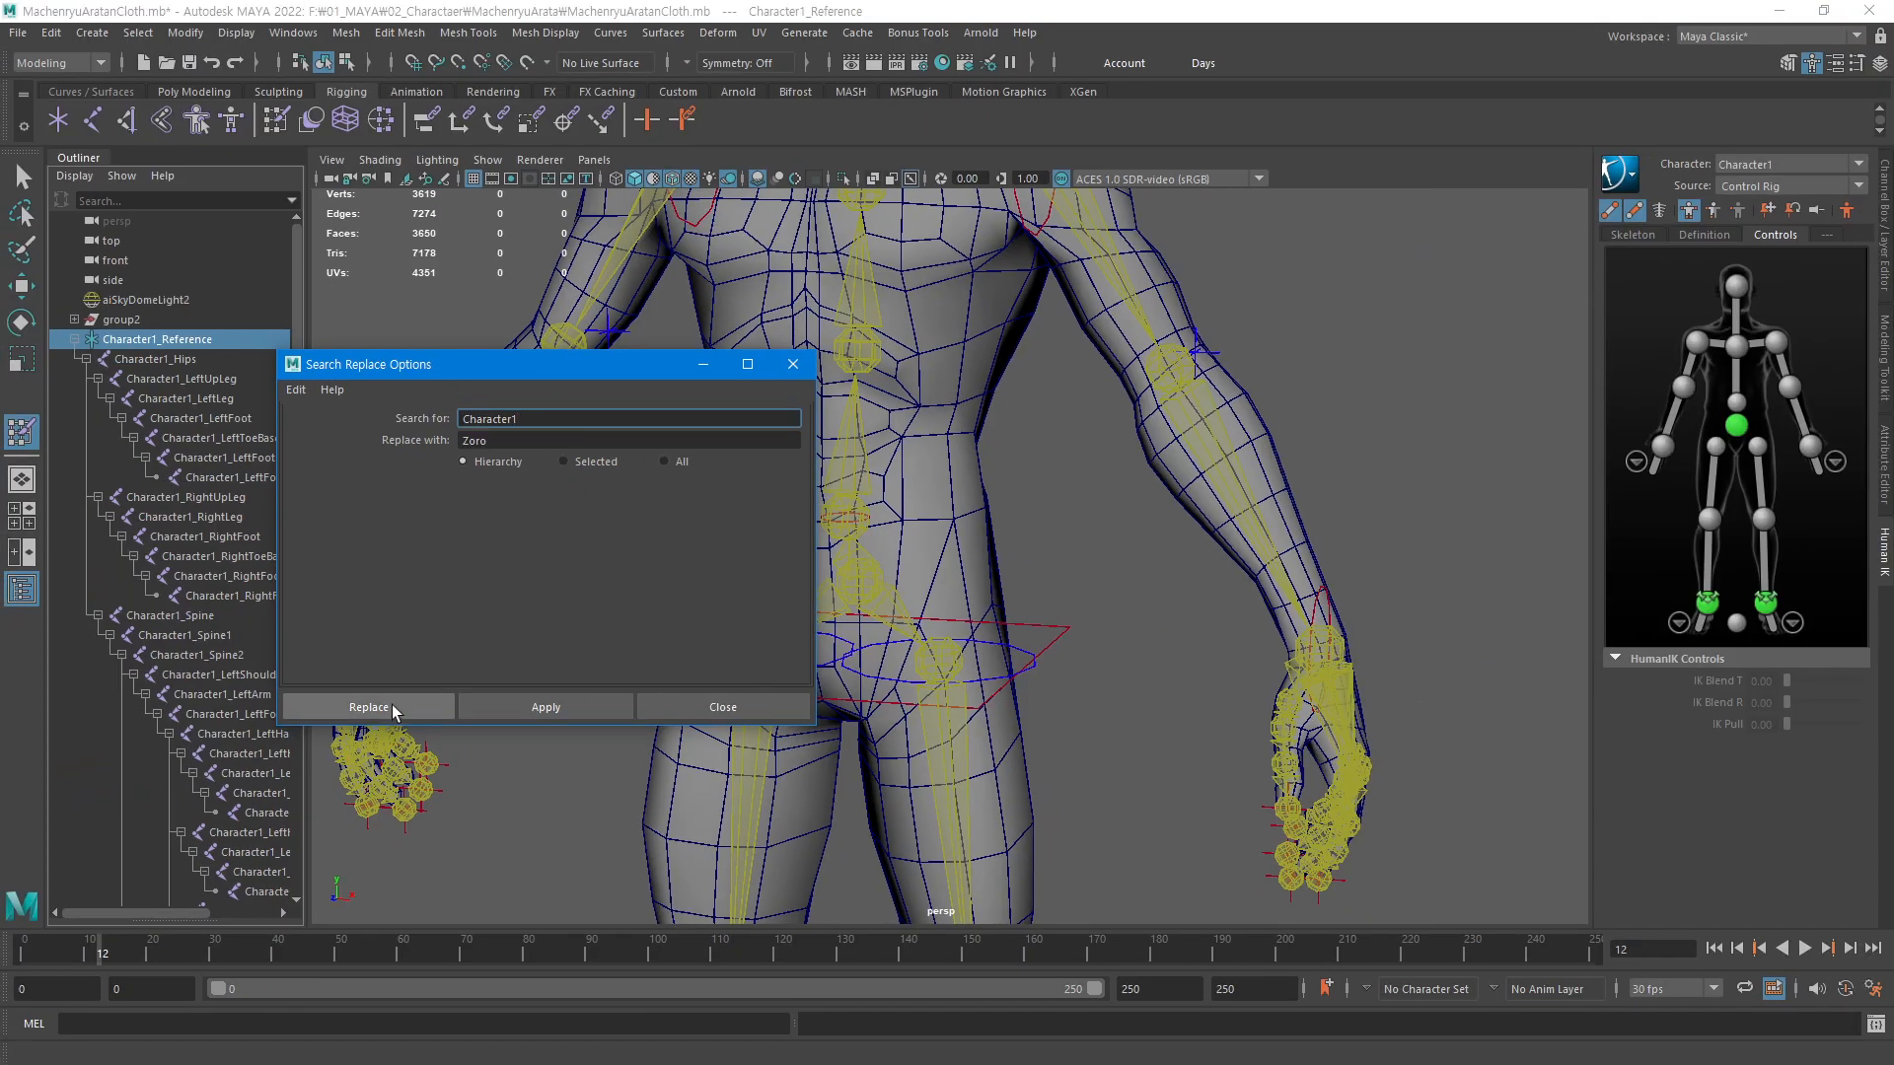
{"action": "left_click", "coordinate": [393, 706]}
Reopen the Paint Skin Weights settings for the body mesh, inspect the Zoro_LeftLeg influence weights, and close the settings
{"action": "scroll", "coordinate": [834, 617], "scroll_direction": "down", "scroll_amount": 3}
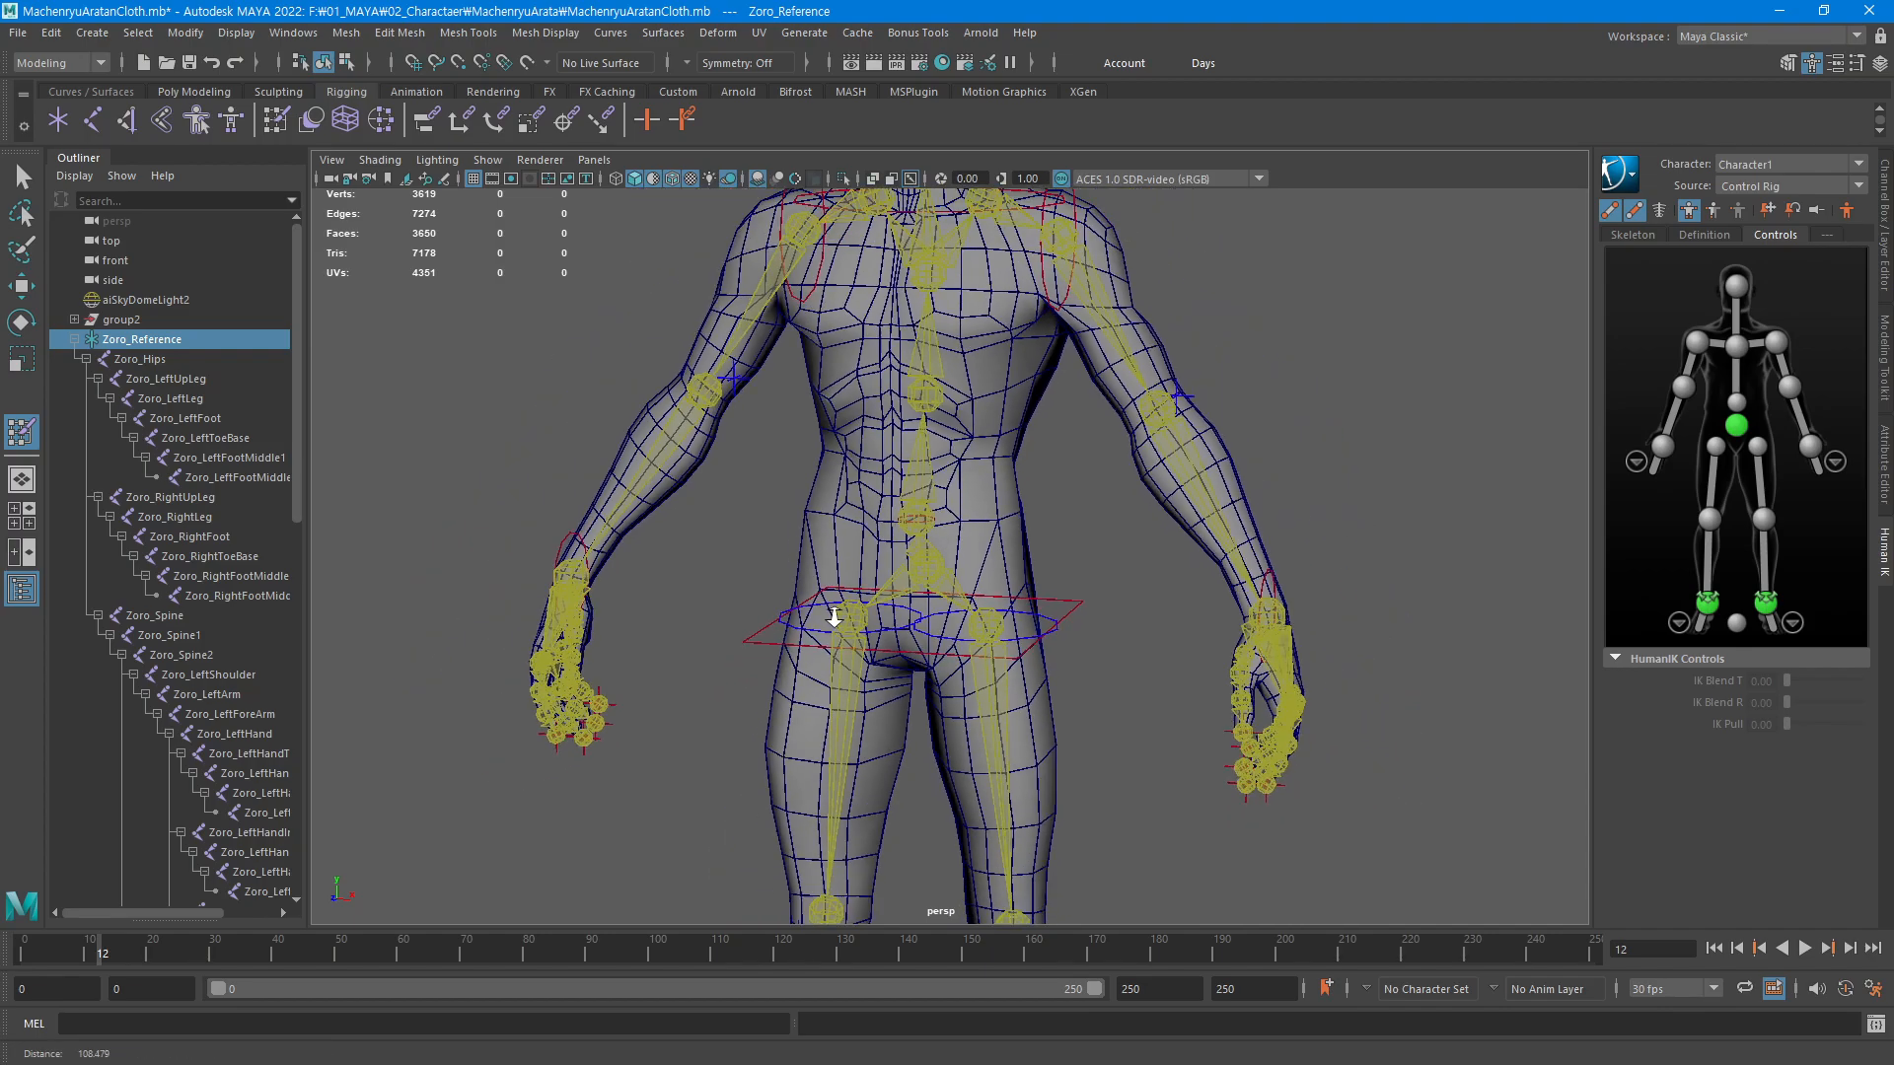
{"action": "scroll", "coordinate": [833, 617], "scroll_direction": "down", "scroll_amount": 5}
{"action": "left_click", "coordinate": [967, 533]}
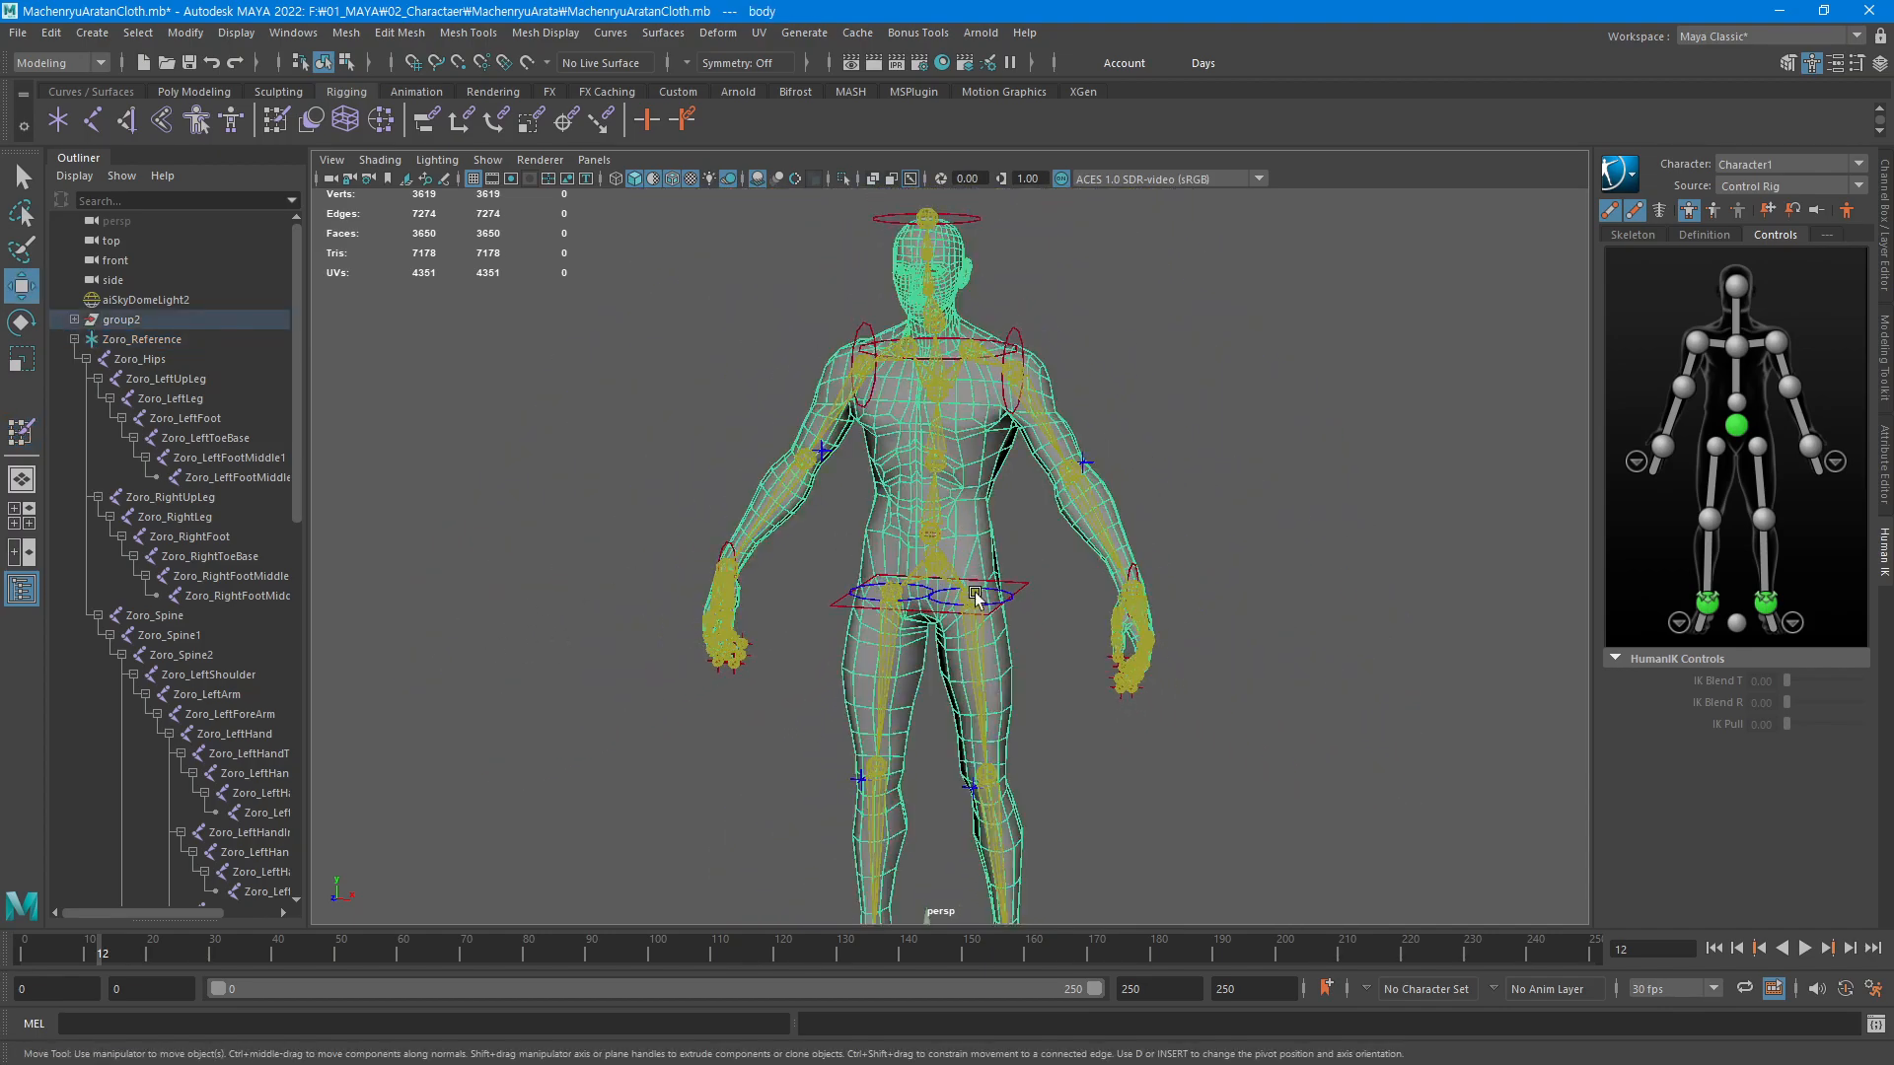
{"action": "double_click", "coordinate": [280, 123]}
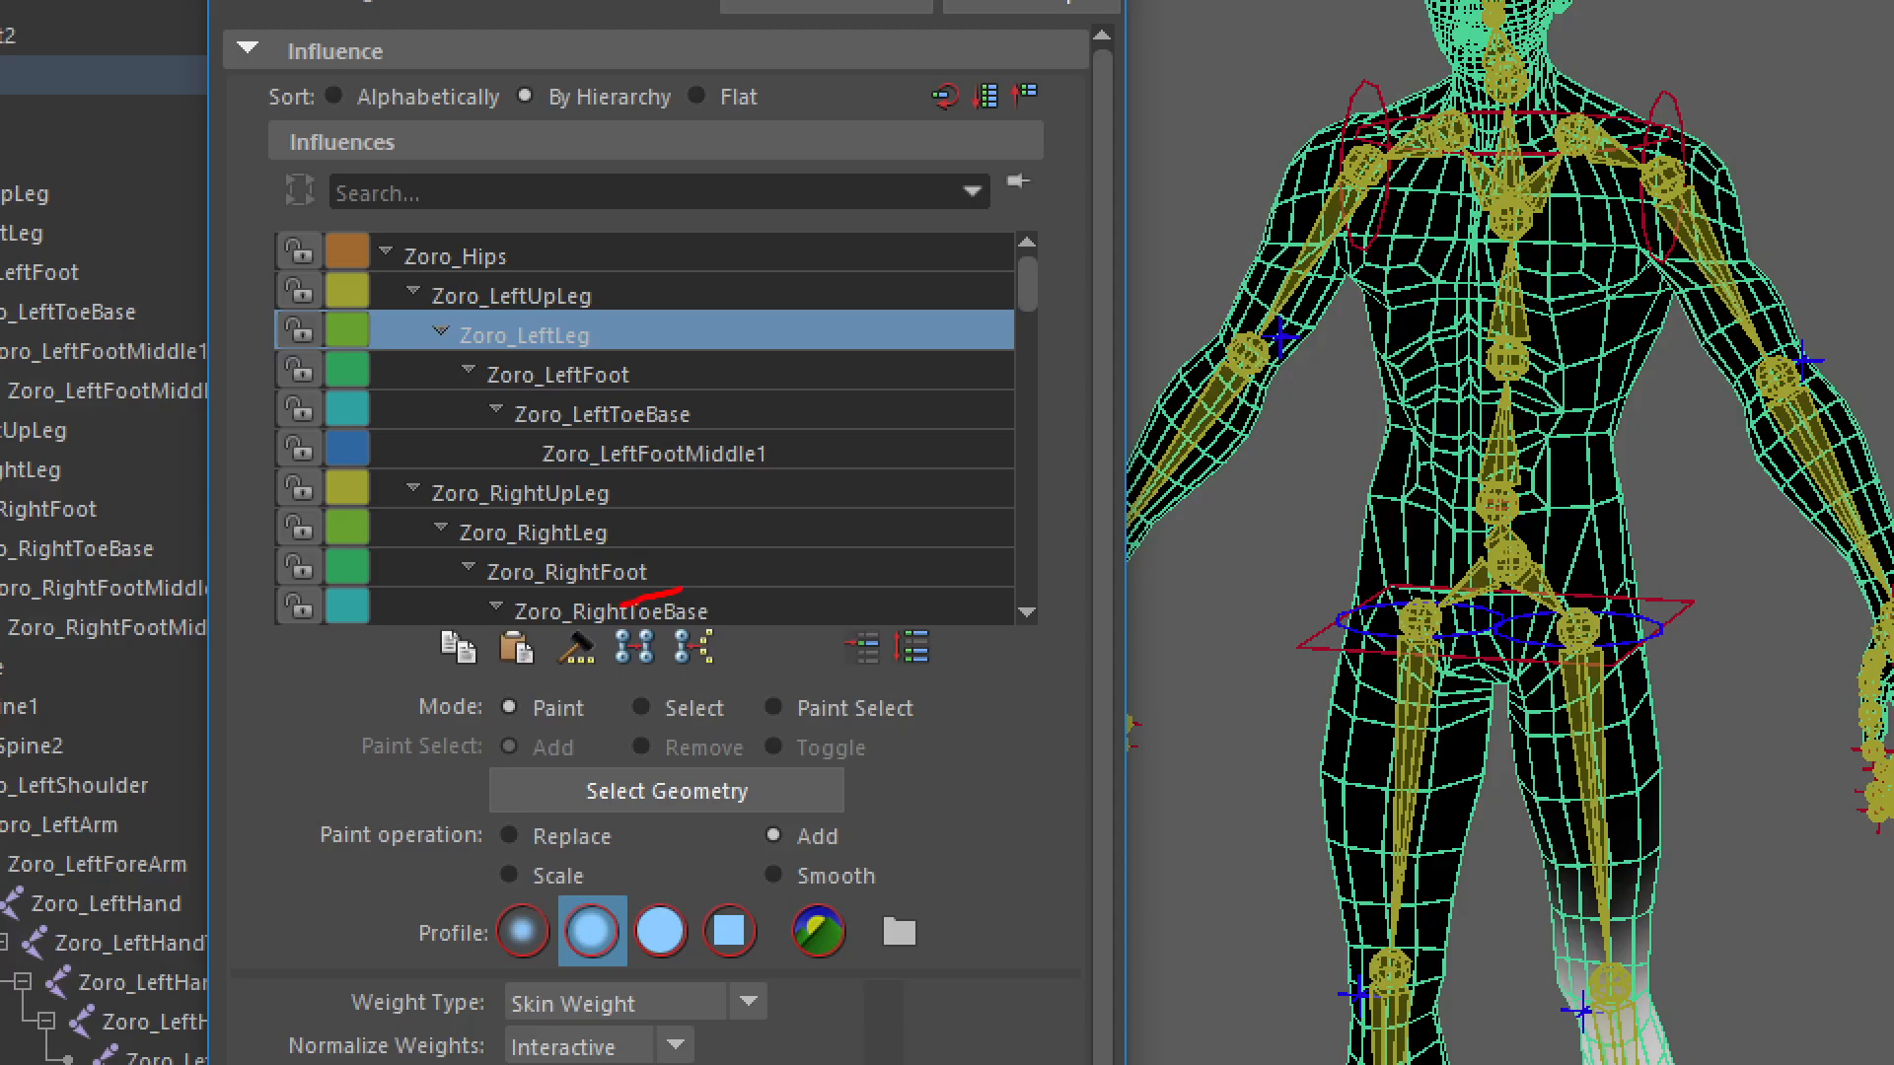
{"action": "left_click_drag", "start_coordinate": [623, 604], "coordinate": [749, 597]}
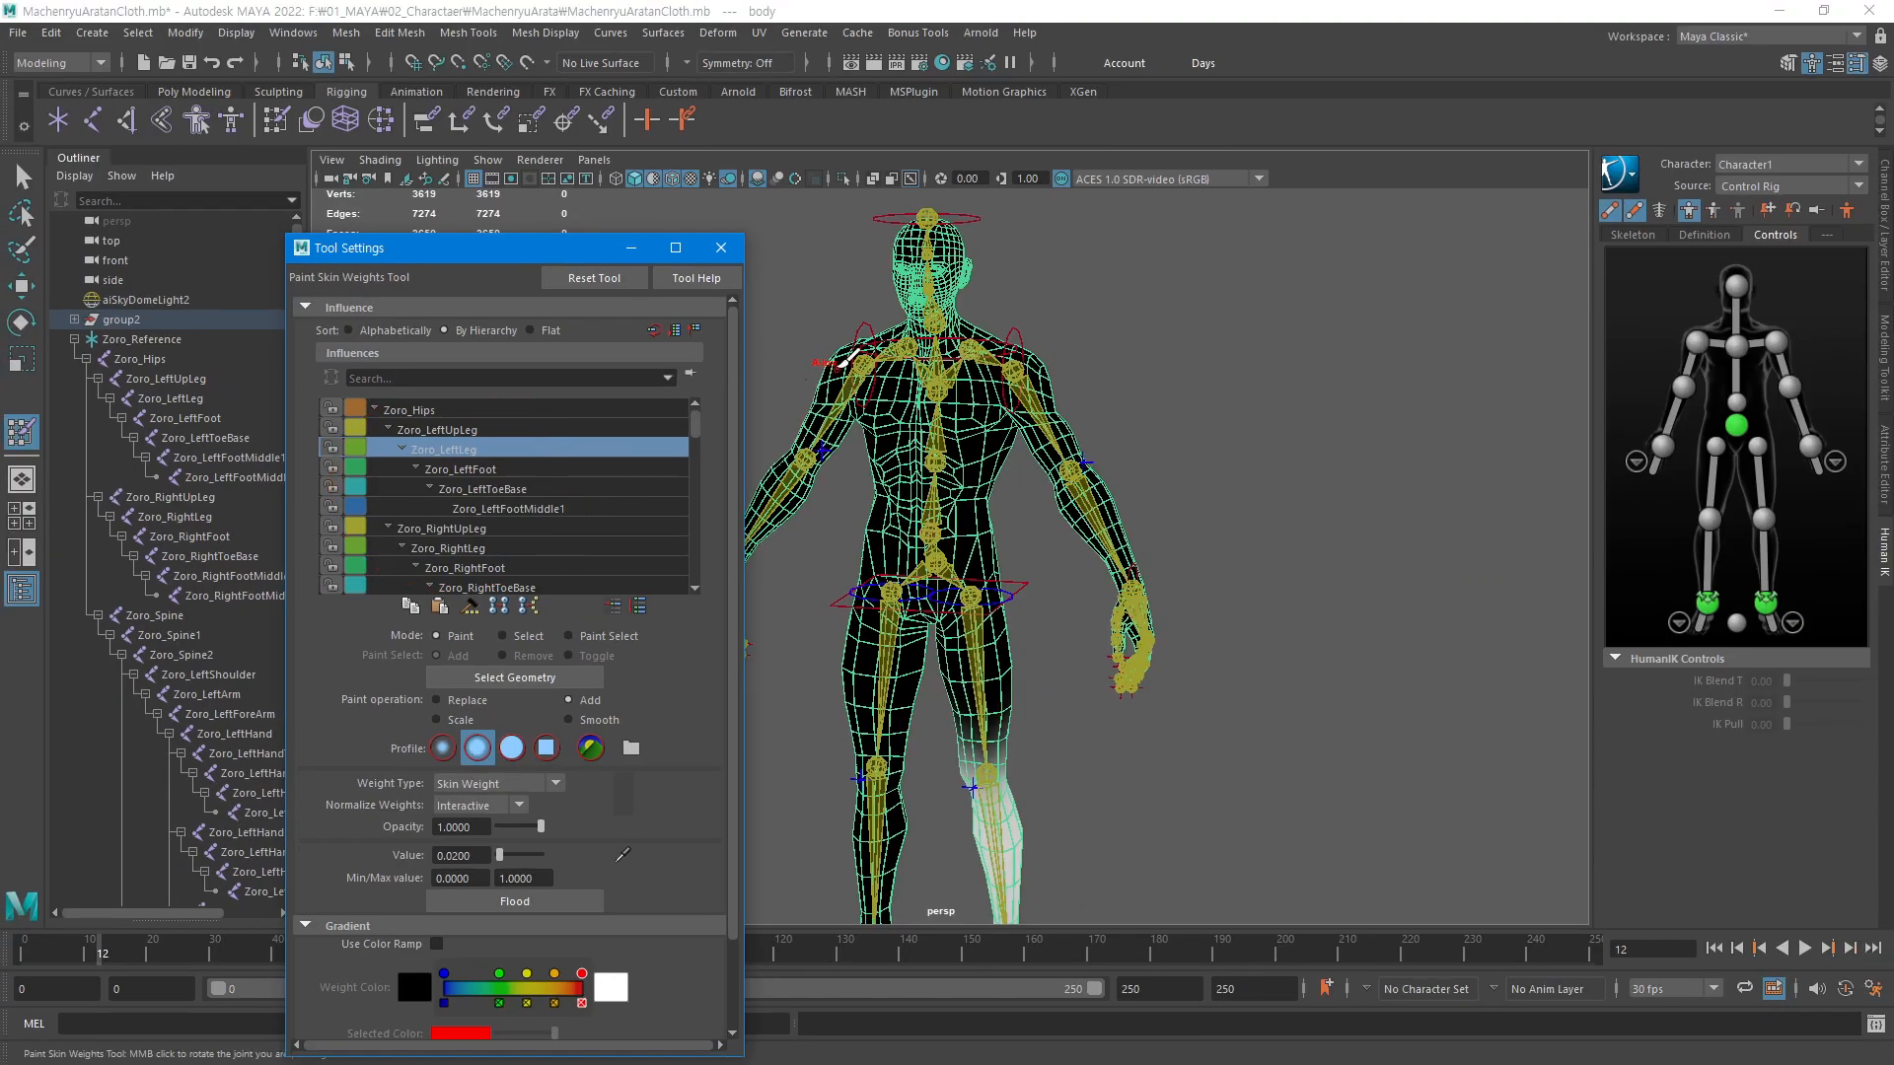
{"action": "scroll", "coordinate": [1335, 579], "scroll_direction": "up", "scroll_amount": 5}
{"action": "scroll", "coordinate": [1323, 400], "scroll_direction": "down", "scroll_amount": 2}
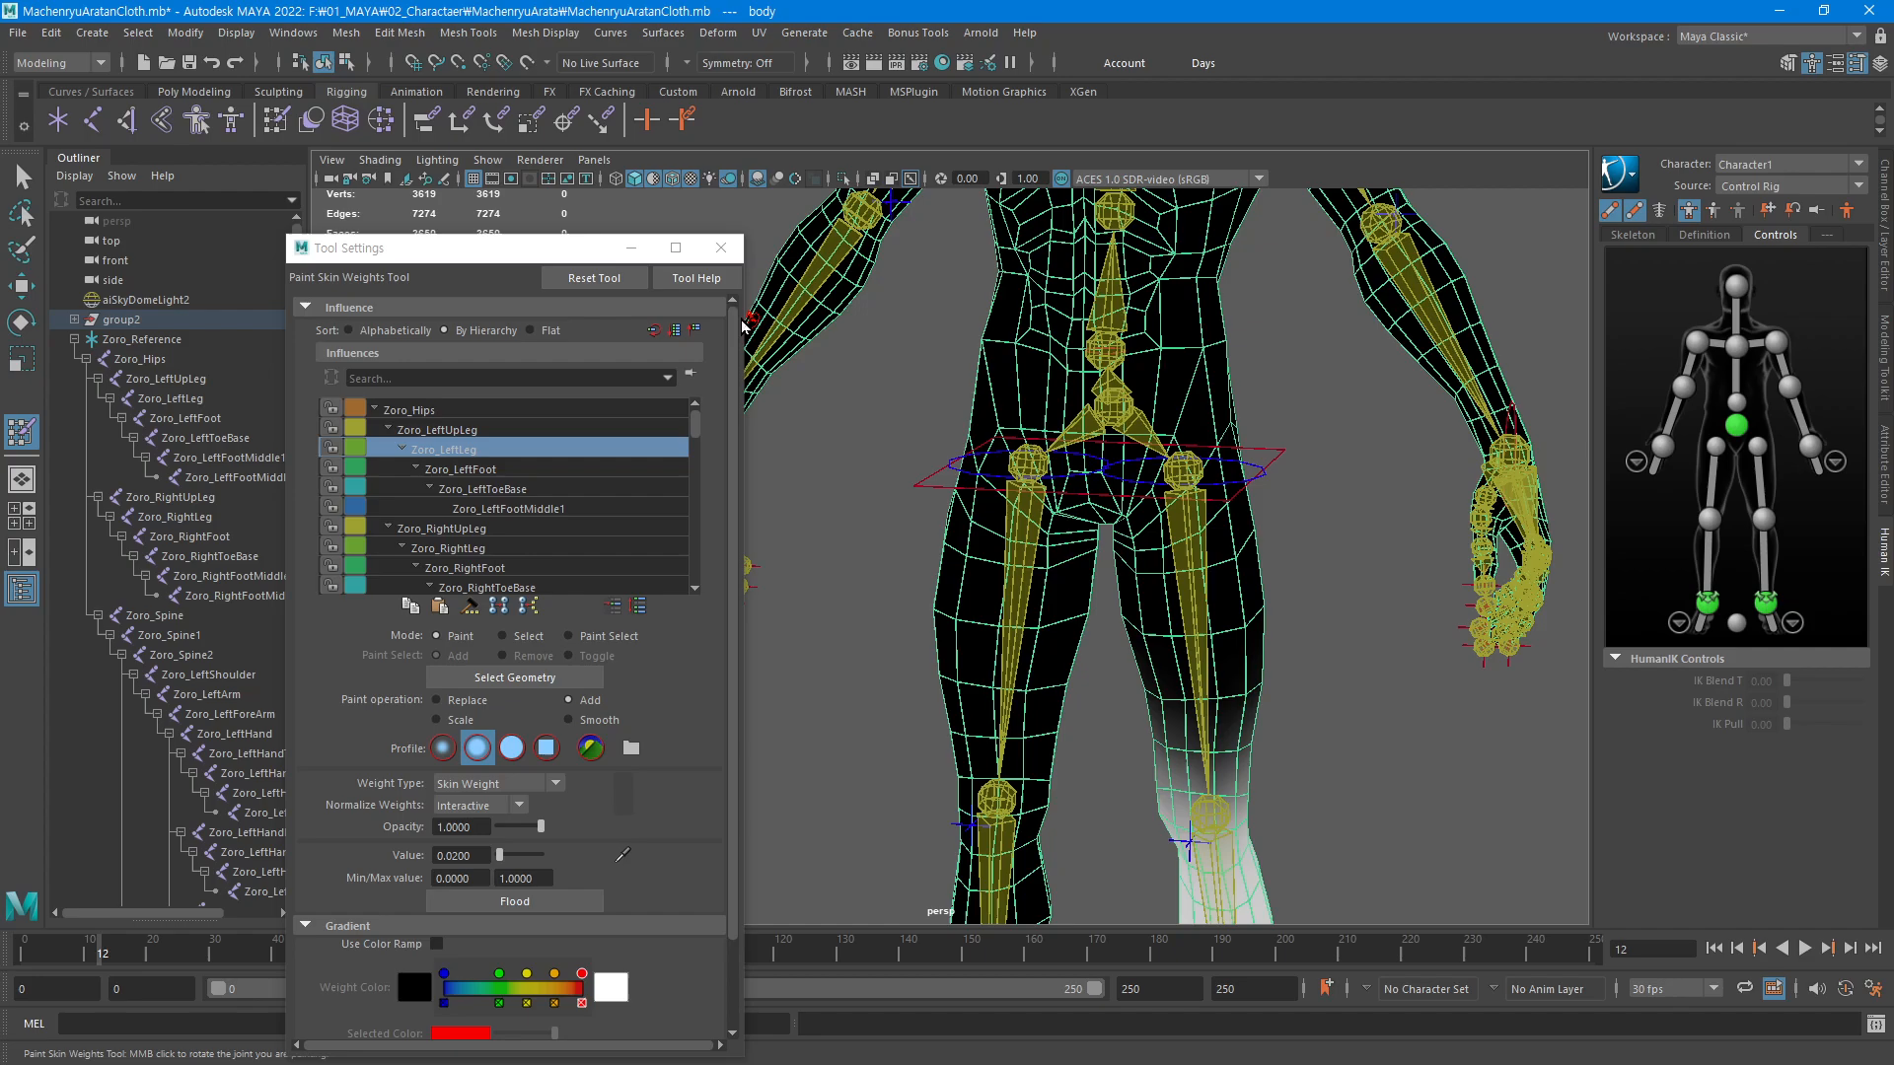
{"action": "left_click", "coordinate": [721, 248]}
{"action": "scroll", "coordinate": [907, 629], "scroll_direction": "down", "scroll_amount": 5}
{"action": "middle_click_drag", "start_coordinate": [908, 630], "coordinate": [907, 569], "text": "alt"}
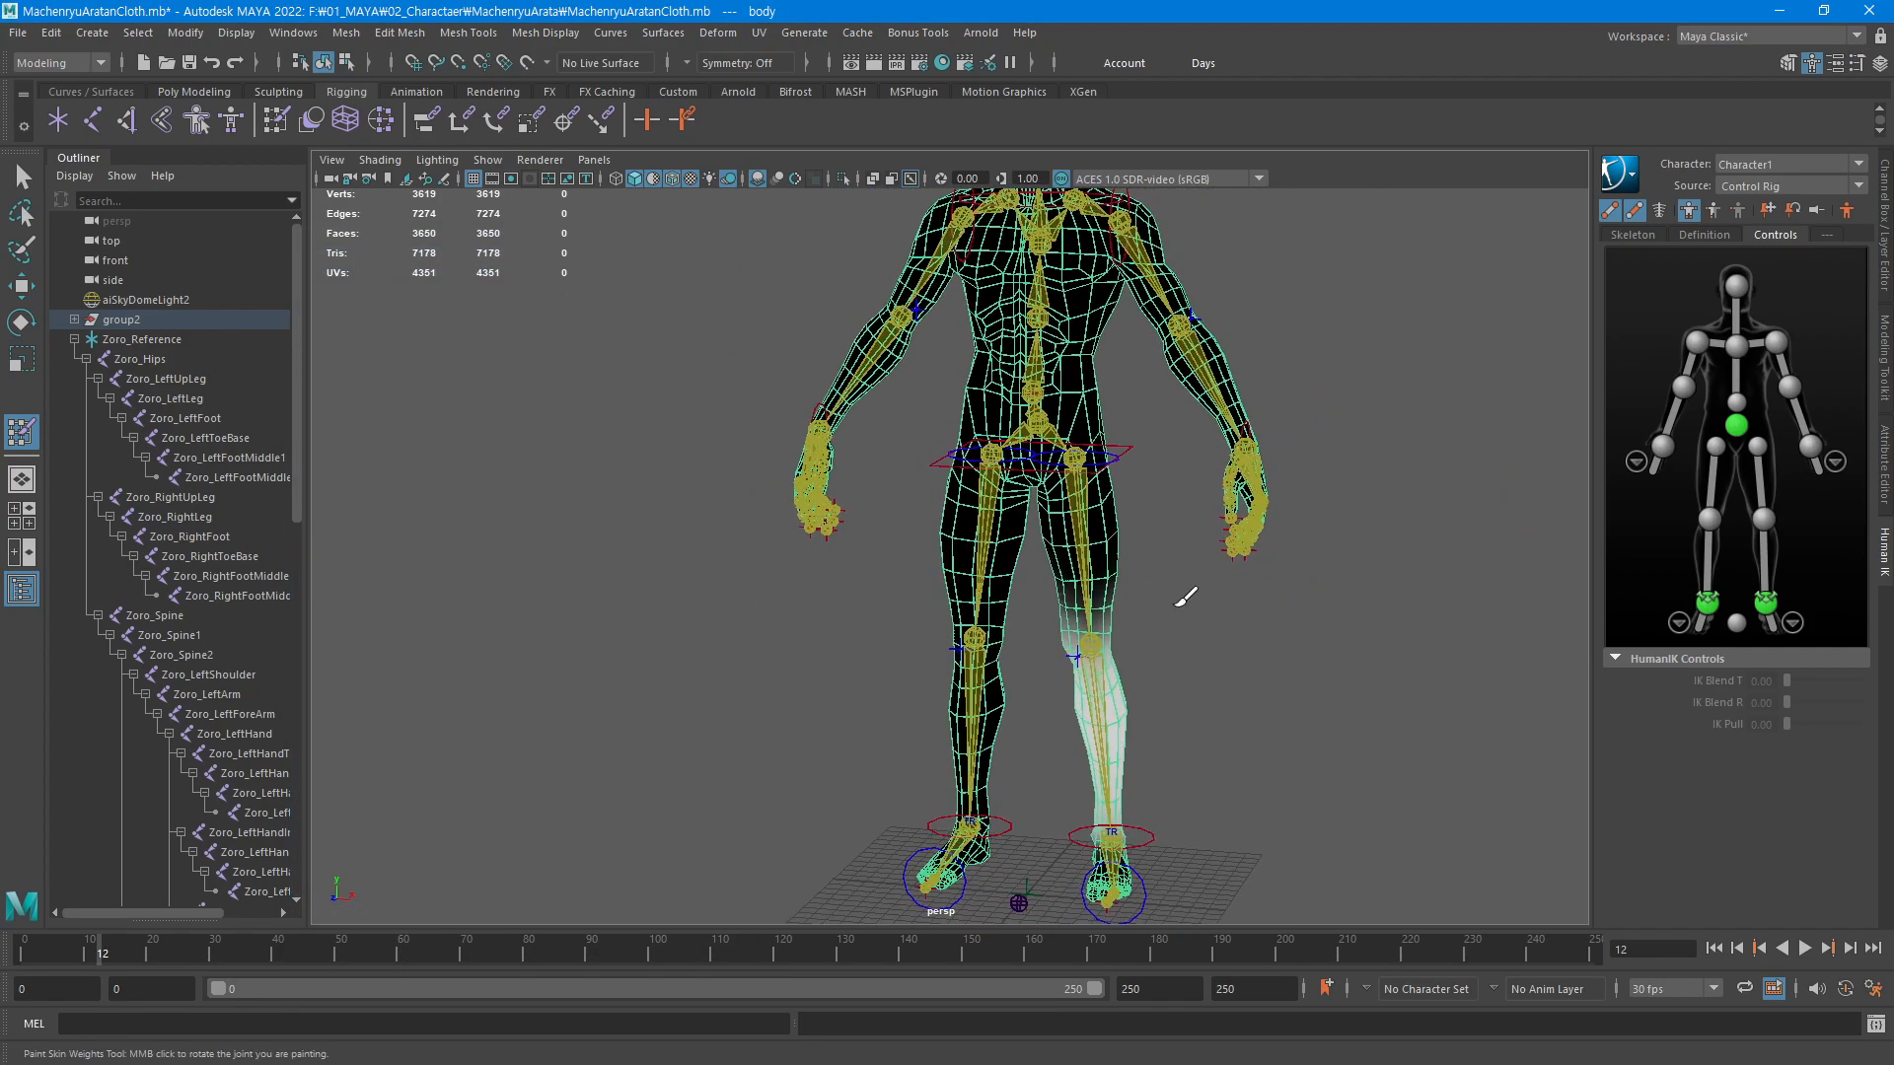
Go to frame 10 and lower the hips effector so both knees bend
{"action": "scroll", "coordinate": [1174, 598], "scroll_direction": "down", "scroll_amount": 2}
{"action": "key", "text": "w"}
{"action": "left_click_drag", "start_coordinate": [1127, 554], "coordinate": [1046, 582], "text": "alt"}
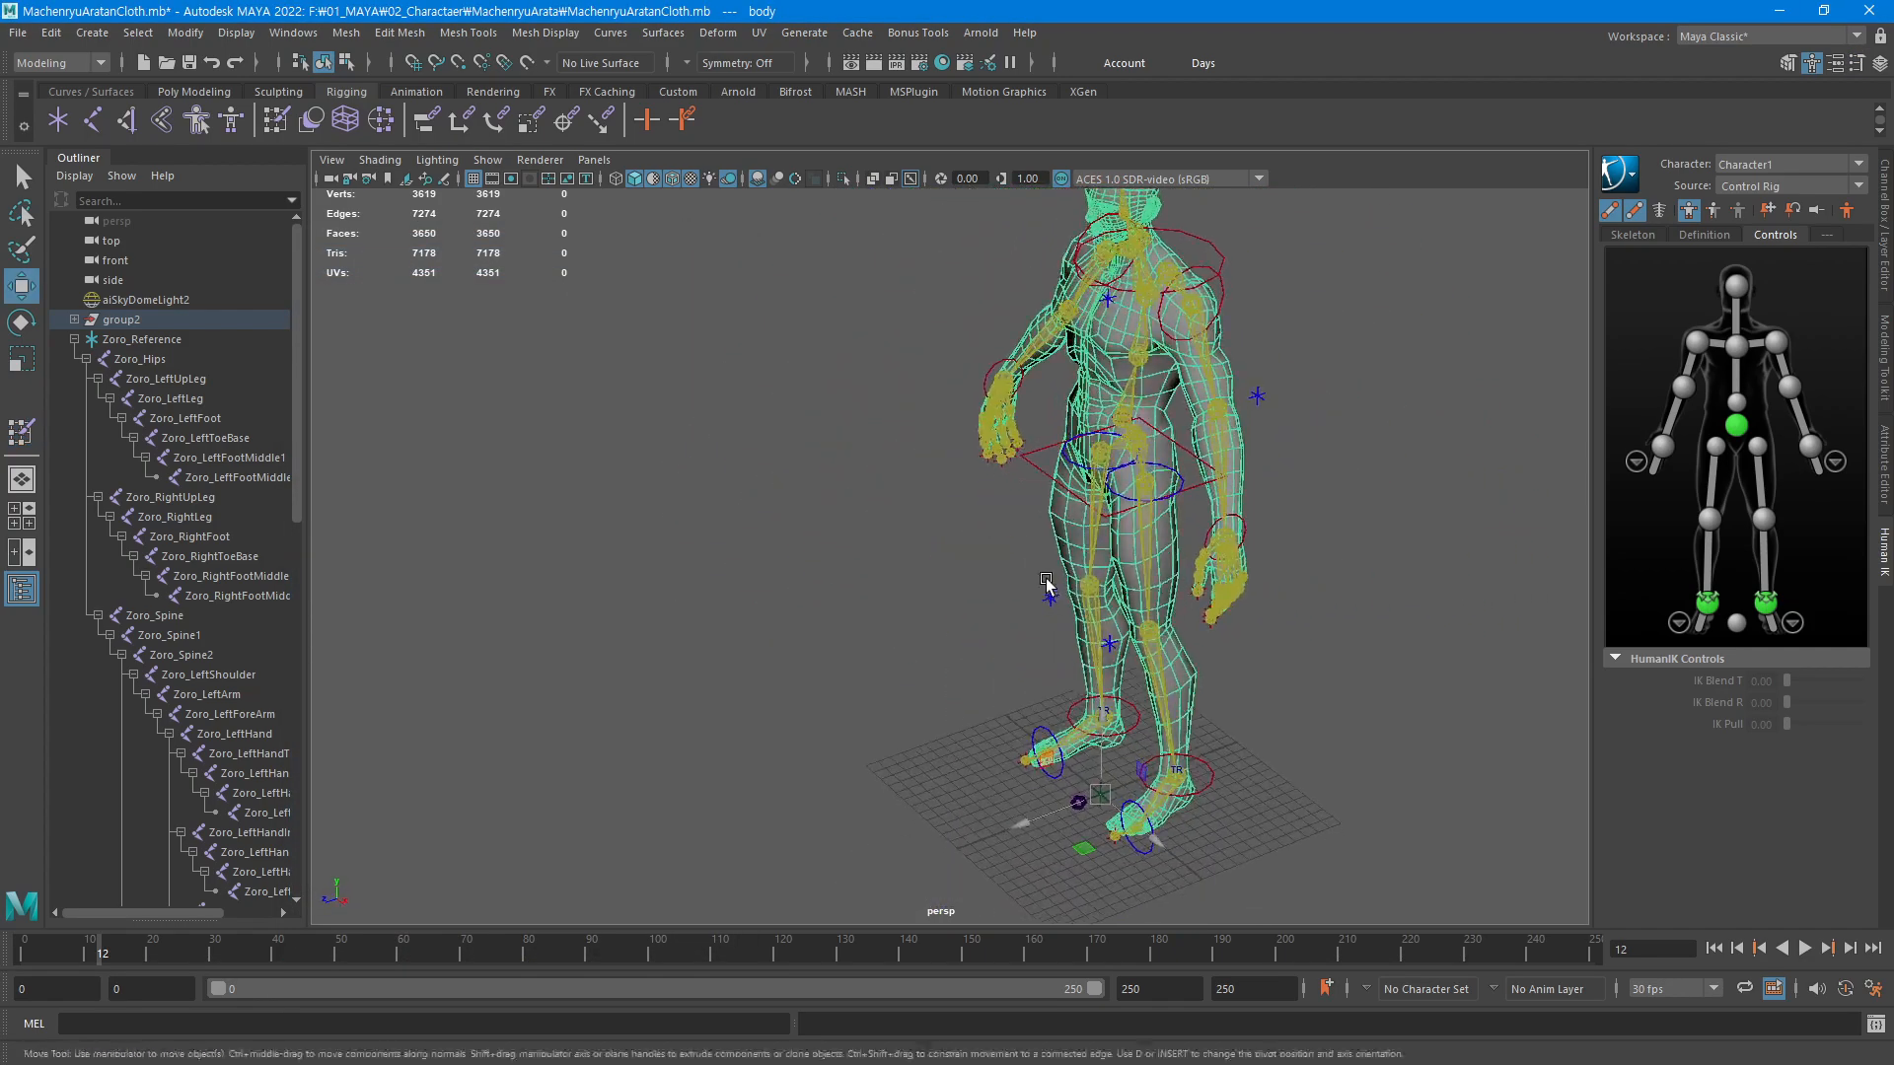
{"action": "left_click", "coordinate": [1191, 494]}
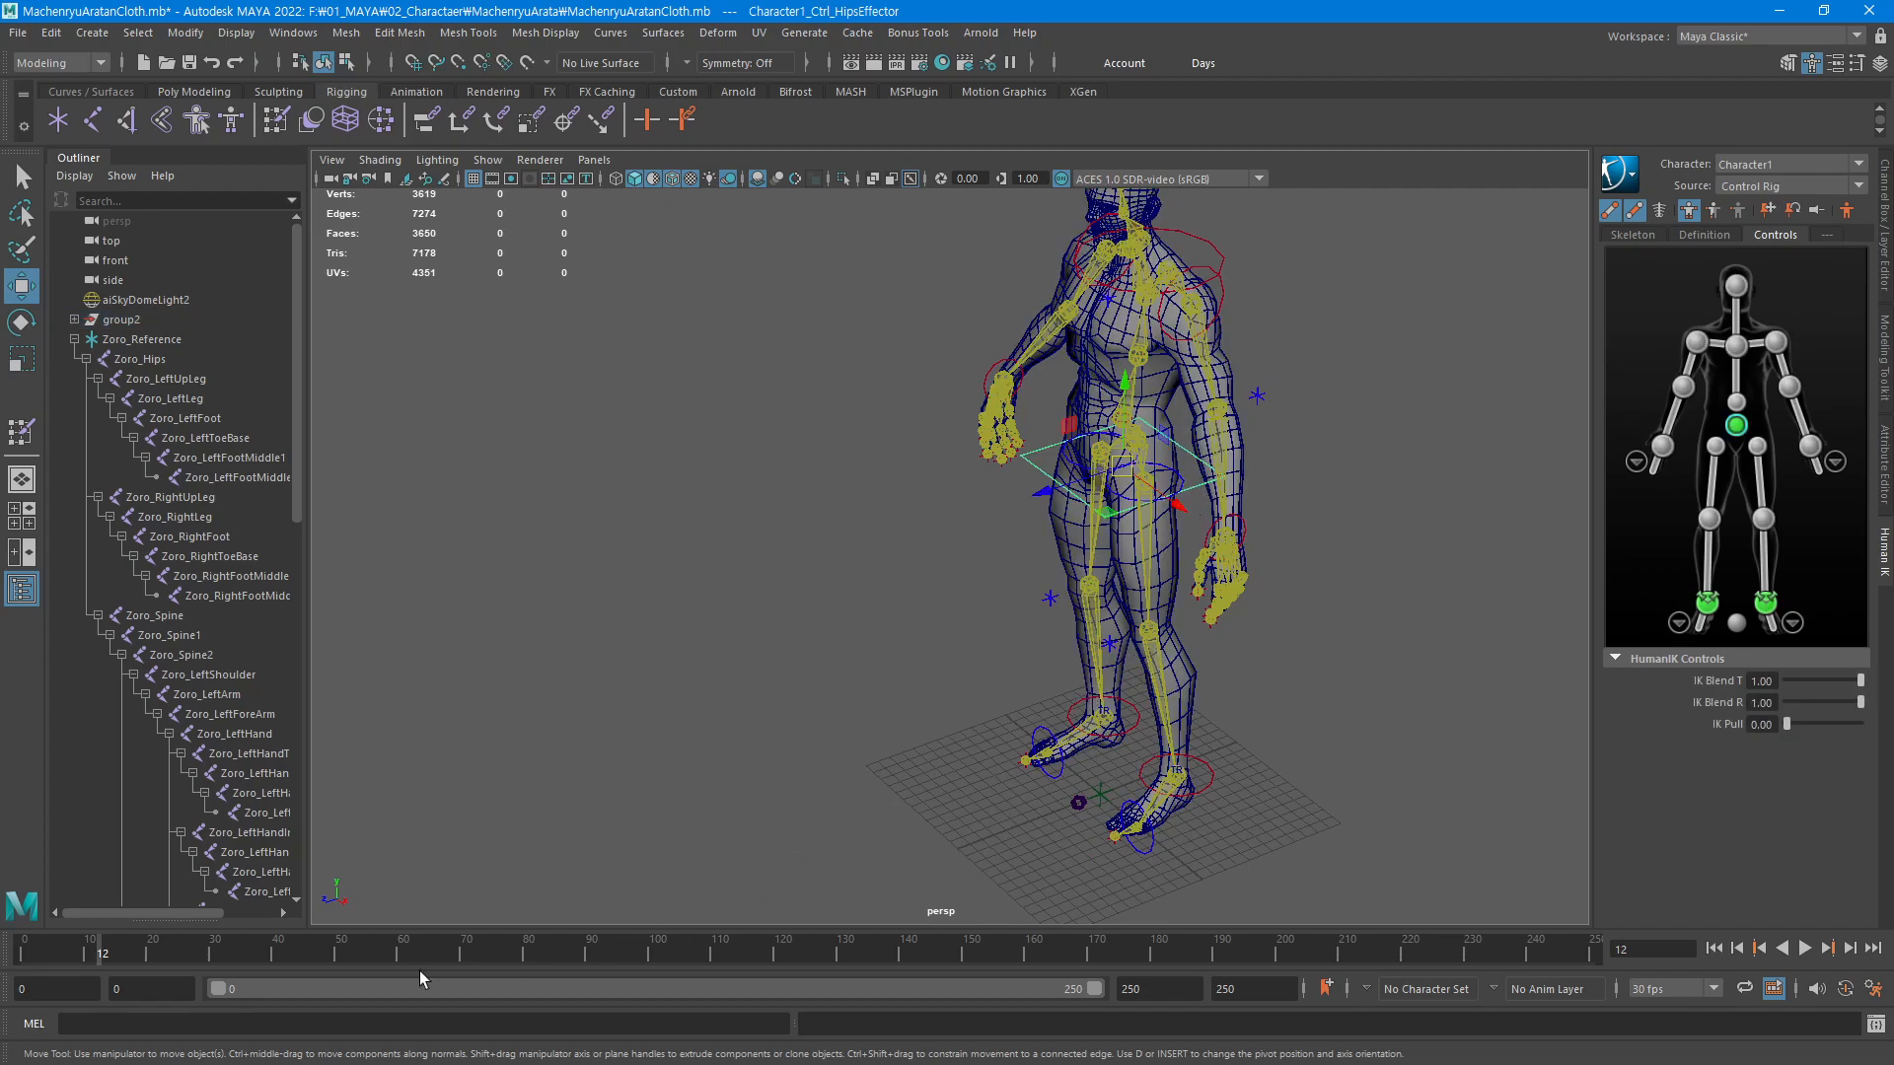
{"action": "mouse_move", "coordinate": [105, 954]}
{"action": "left_mouse_down"}
{"action": "mouse_move", "coordinate": [15, 952]}
{"action": "mouse_move", "coordinate": [89, 954]}
{"action": "left_mouse_up"}
{"action": "middle_click_drag", "start_coordinate": [1161, 393], "coordinate": [1136, 480]}
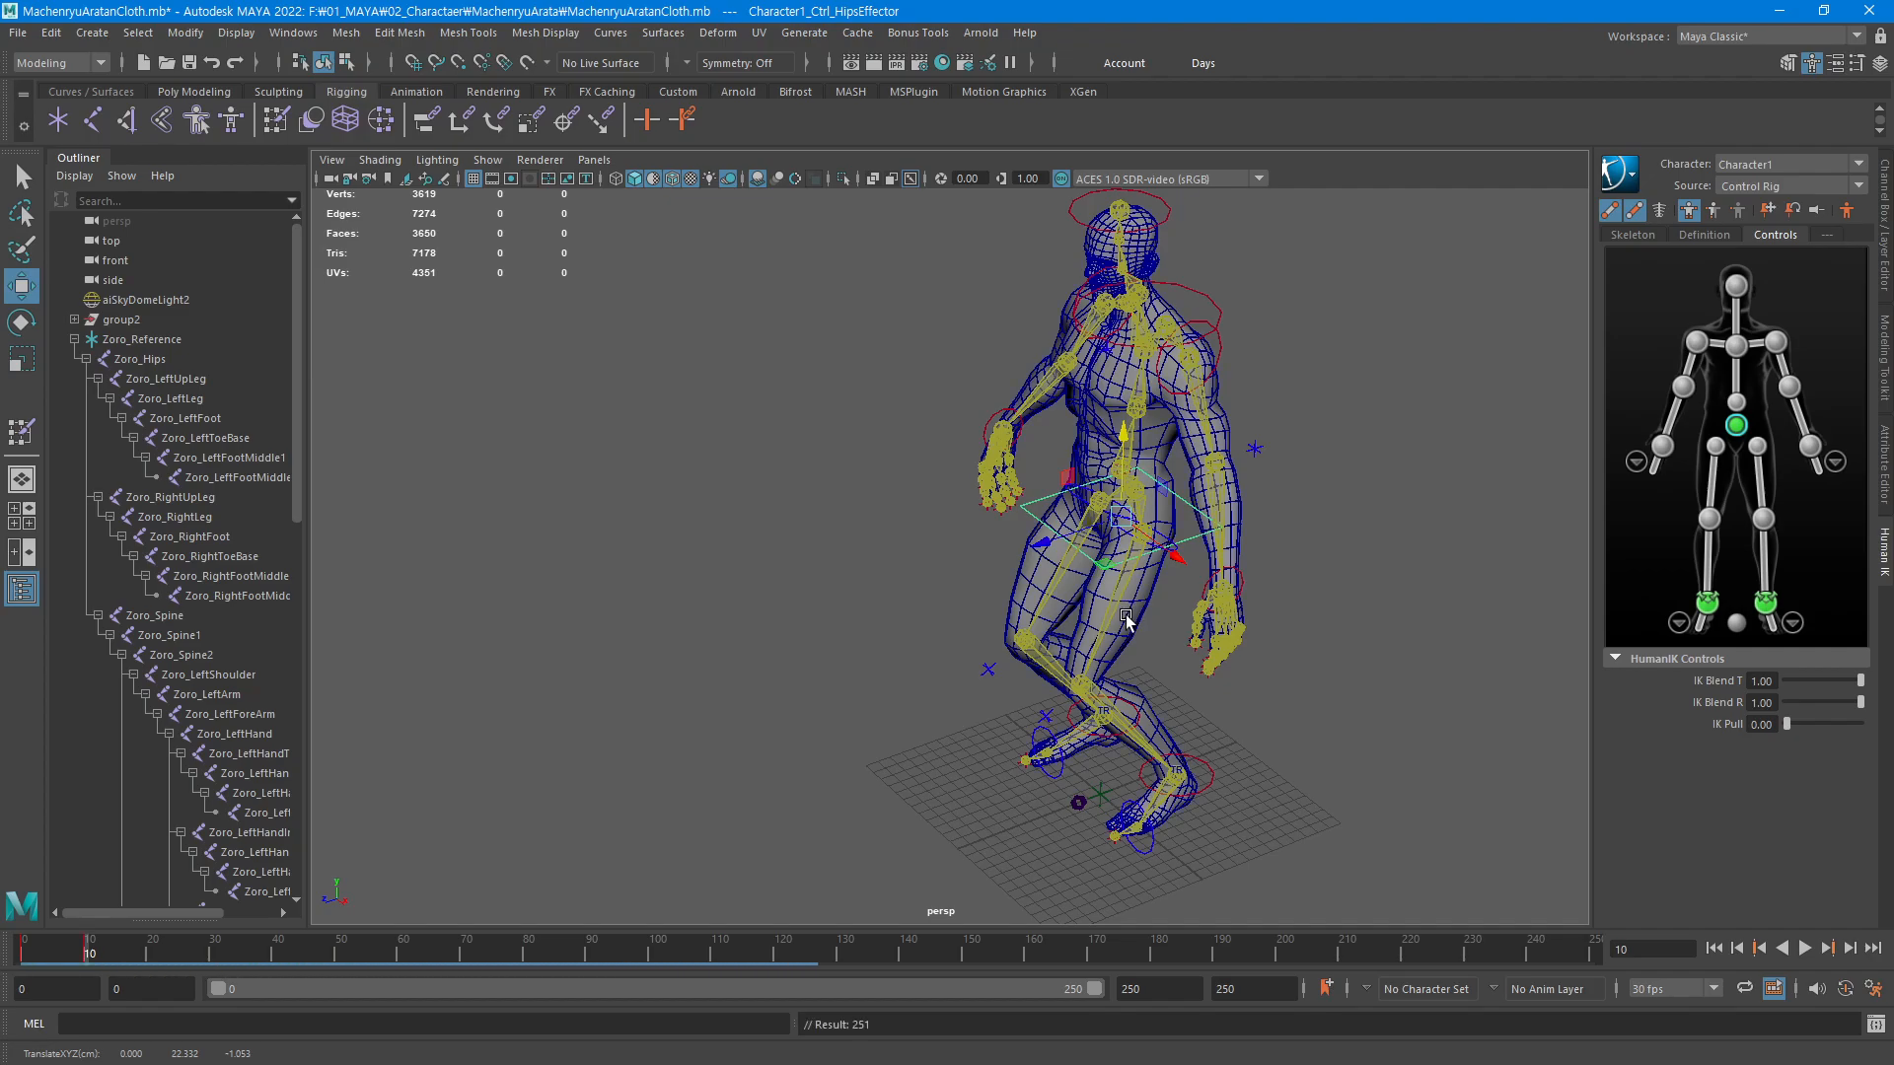
{"action": "middle_click_drag", "start_coordinate": [1181, 768], "coordinate": [1130, 590], "text": "alt"}
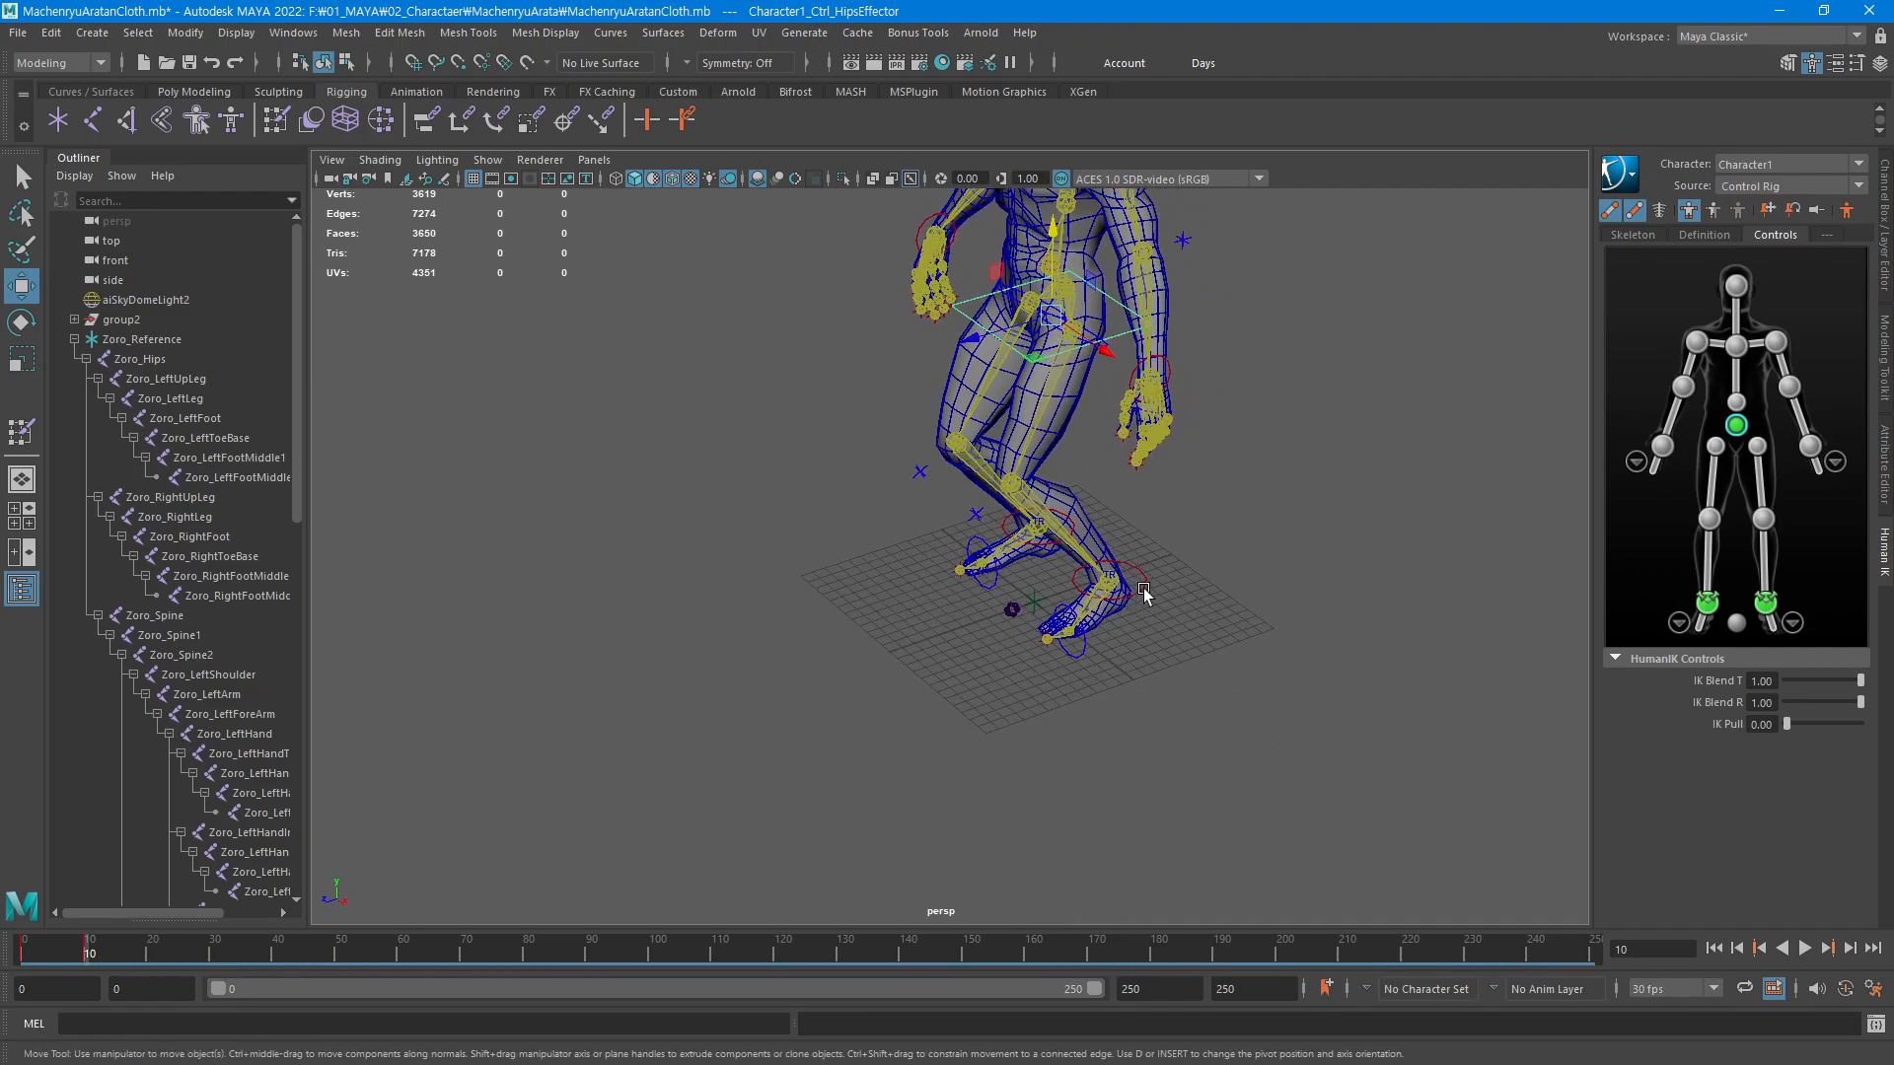
Move the left ankle effector forward and up, rotate the foot toes-down, and key the pose at frame 10
{"action": "left_click", "coordinate": [1145, 592]}
{"action": "left_click_drag", "start_coordinate": [1124, 677], "coordinate": [1085, 637], "text": "alt"}
{"action": "middle_click_drag", "start_coordinate": [1420, 747], "coordinate": [1174, 665]}
{"action": "key", "text": "e"}
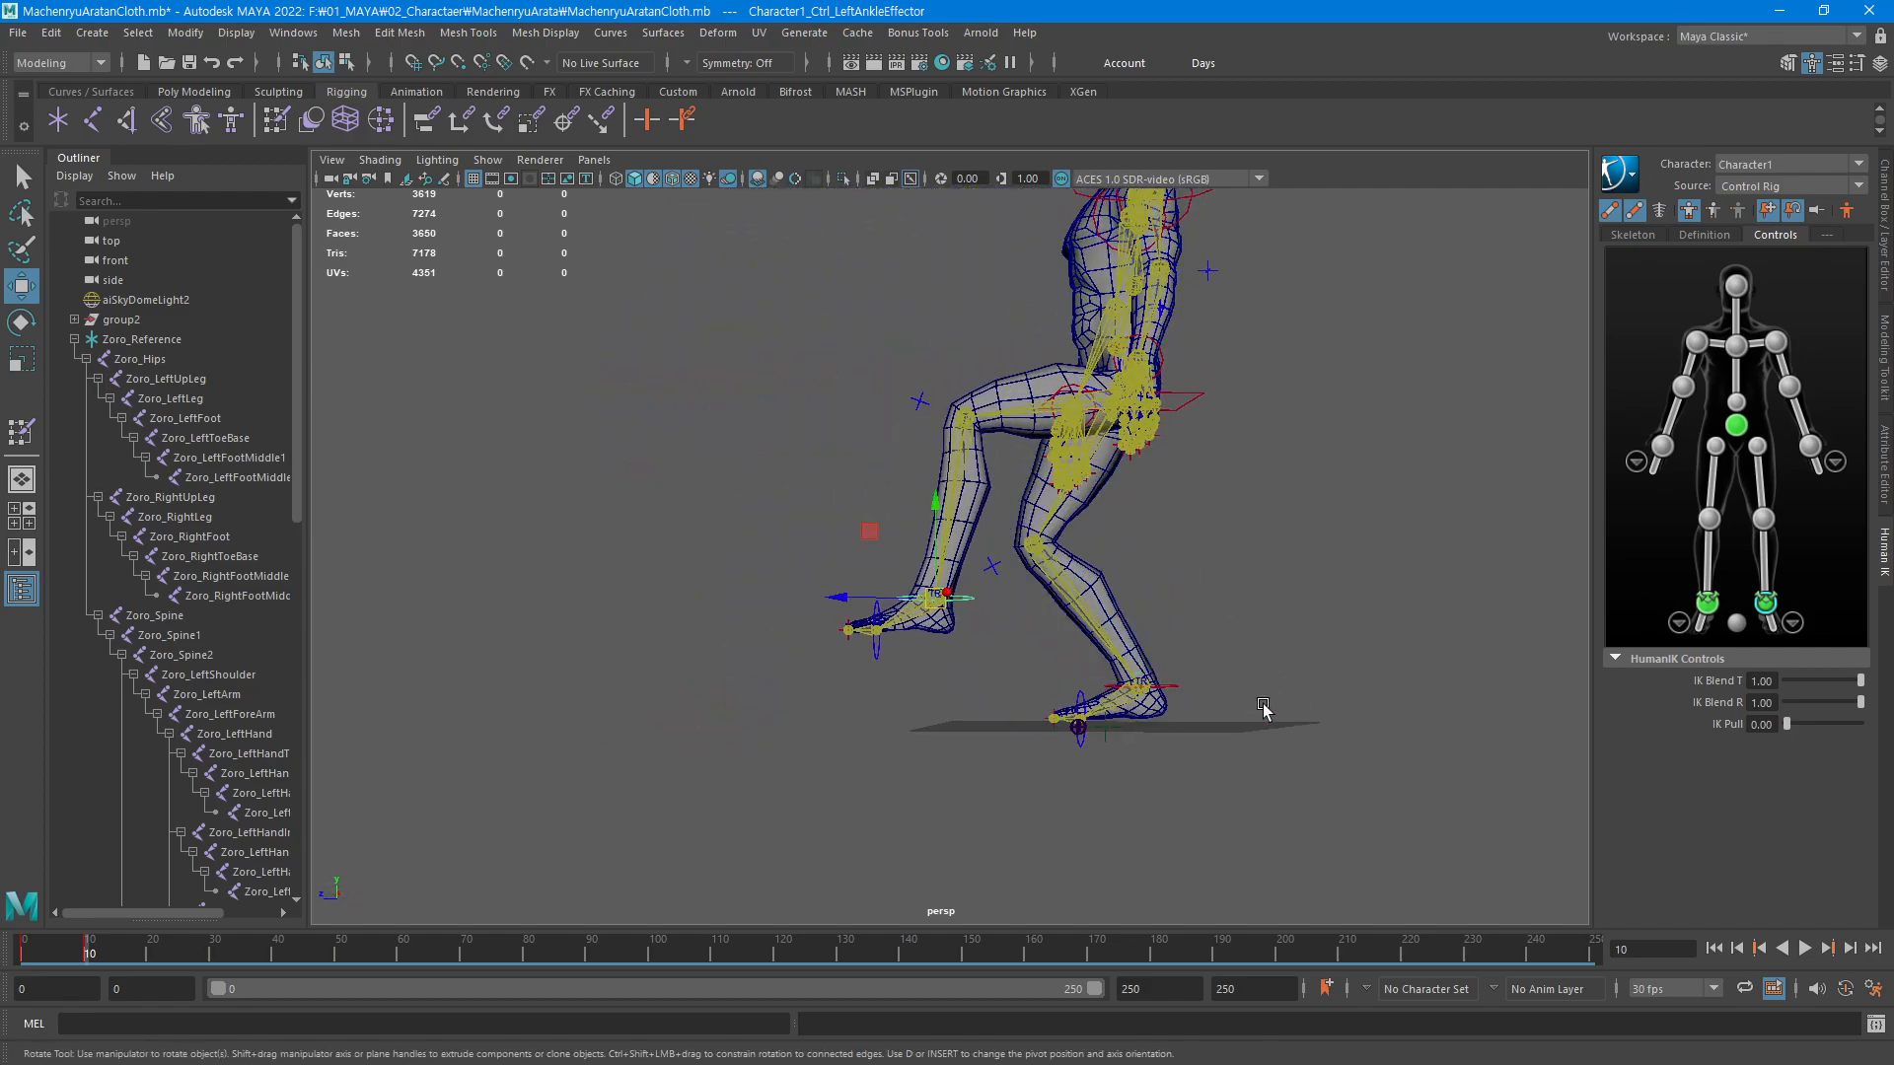
{"action": "mouse_move", "coordinate": [1264, 708]}
{"action": "middle_mouse_down"}
{"action": "mouse_move", "coordinate": [1324, 720]}
{"action": "mouse_move", "coordinate": [1329, 604]}
{"action": "mouse_move", "coordinate": [1327, 637]}
{"action": "mouse_move", "coordinate": [1272, 694]}
{"action": "middle_mouse_up"}
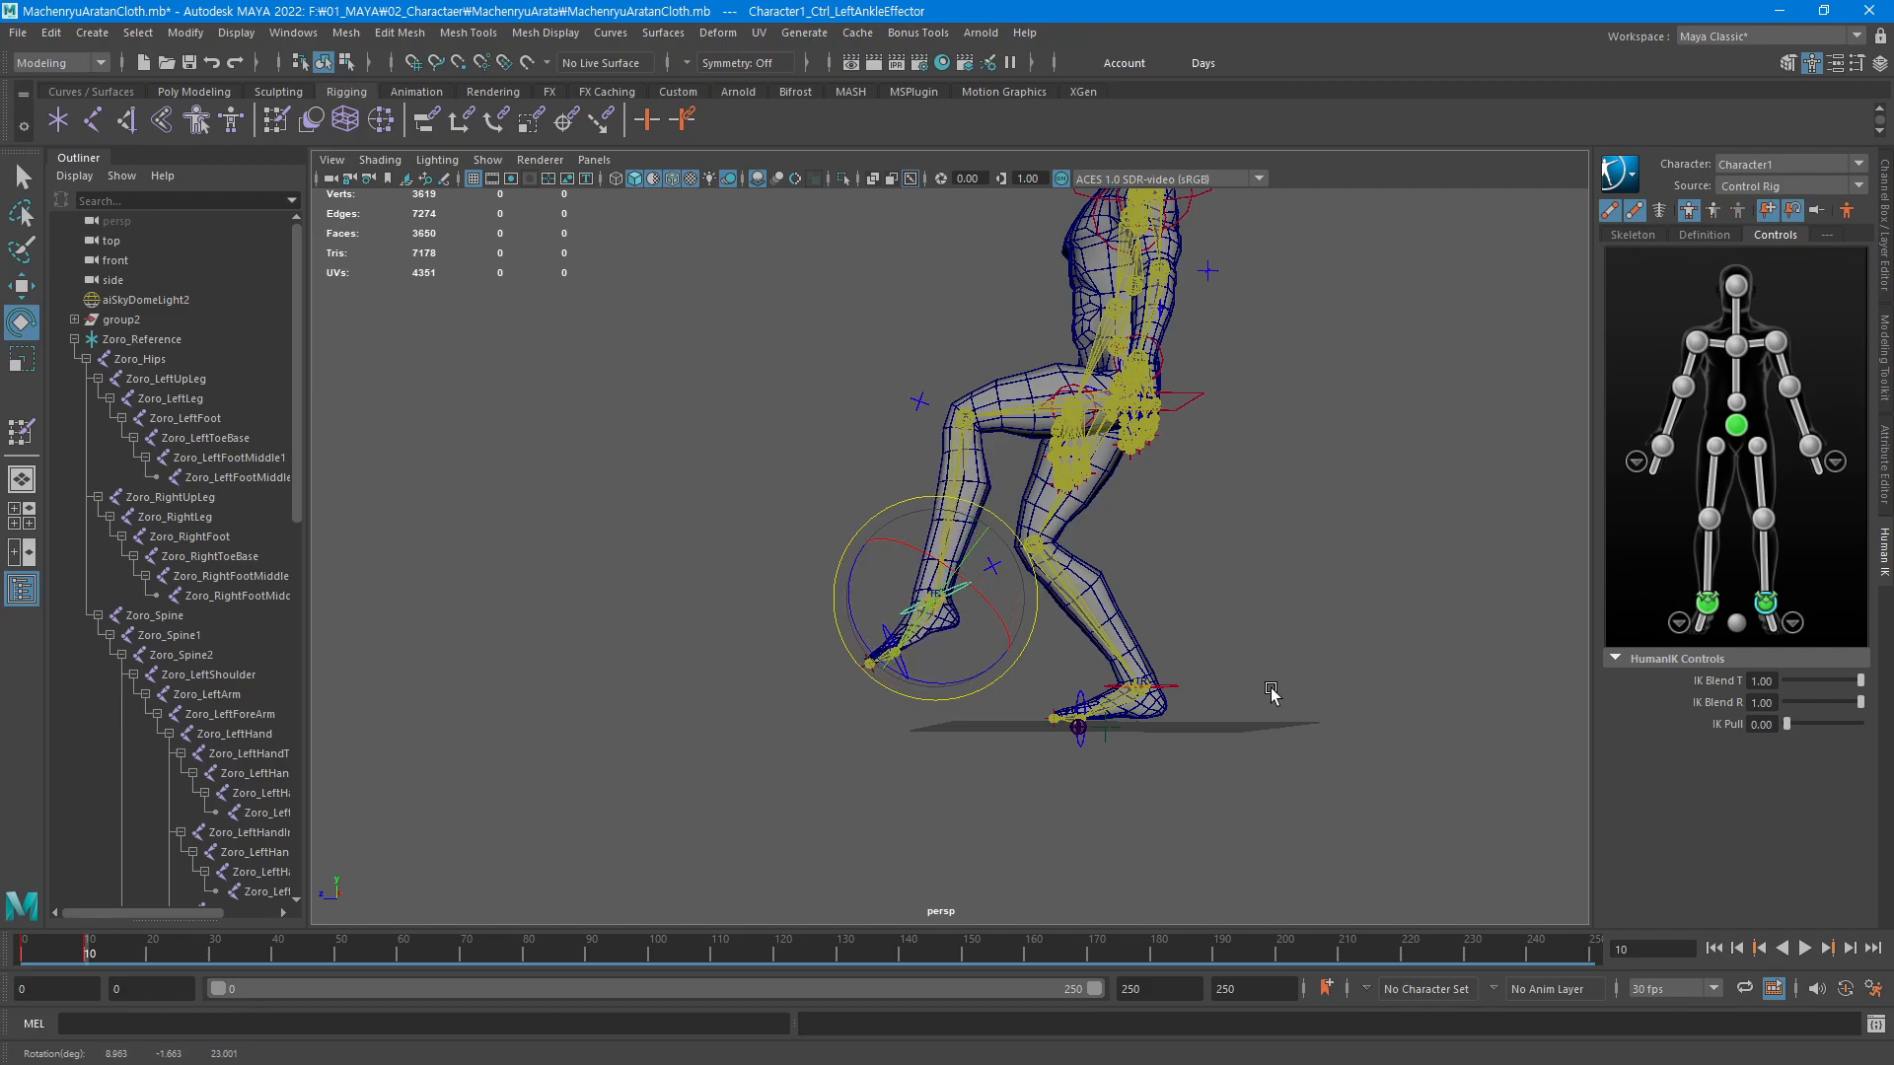
{"action": "mouse_move", "coordinate": [92, 947]}
{"action": "left_mouse_down"}
{"action": "mouse_move", "coordinate": [15, 961]}
{"action": "mouse_move", "coordinate": [90, 961]}
{"action": "left_mouse_up"}
{"action": "left_click_drag", "start_coordinate": [1130, 671], "coordinate": [1309, 690], "text": "alt"}
{"action": "middle_click_drag", "start_coordinate": [1309, 691], "coordinate": [1167, 736]}
{"action": "key", "text": "s"}
Move the right ankle effector backward and up, rotate the foot into a trailing running pose, and key it at frame 10
{"action": "left_click", "coordinate": [1129, 701]}
{"action": "key", "text": "w"}
{"action": "middle_click_drag", "start_coordinate": [1147, 835], "coordinate": [1362, 706]}
{"action": "key", "text": "e"}
{"action": "middle_click_drag", "start_coordinate": [1366, 799], "coordinate": [1250, 503]}
{"action": "key", "text": "s"}
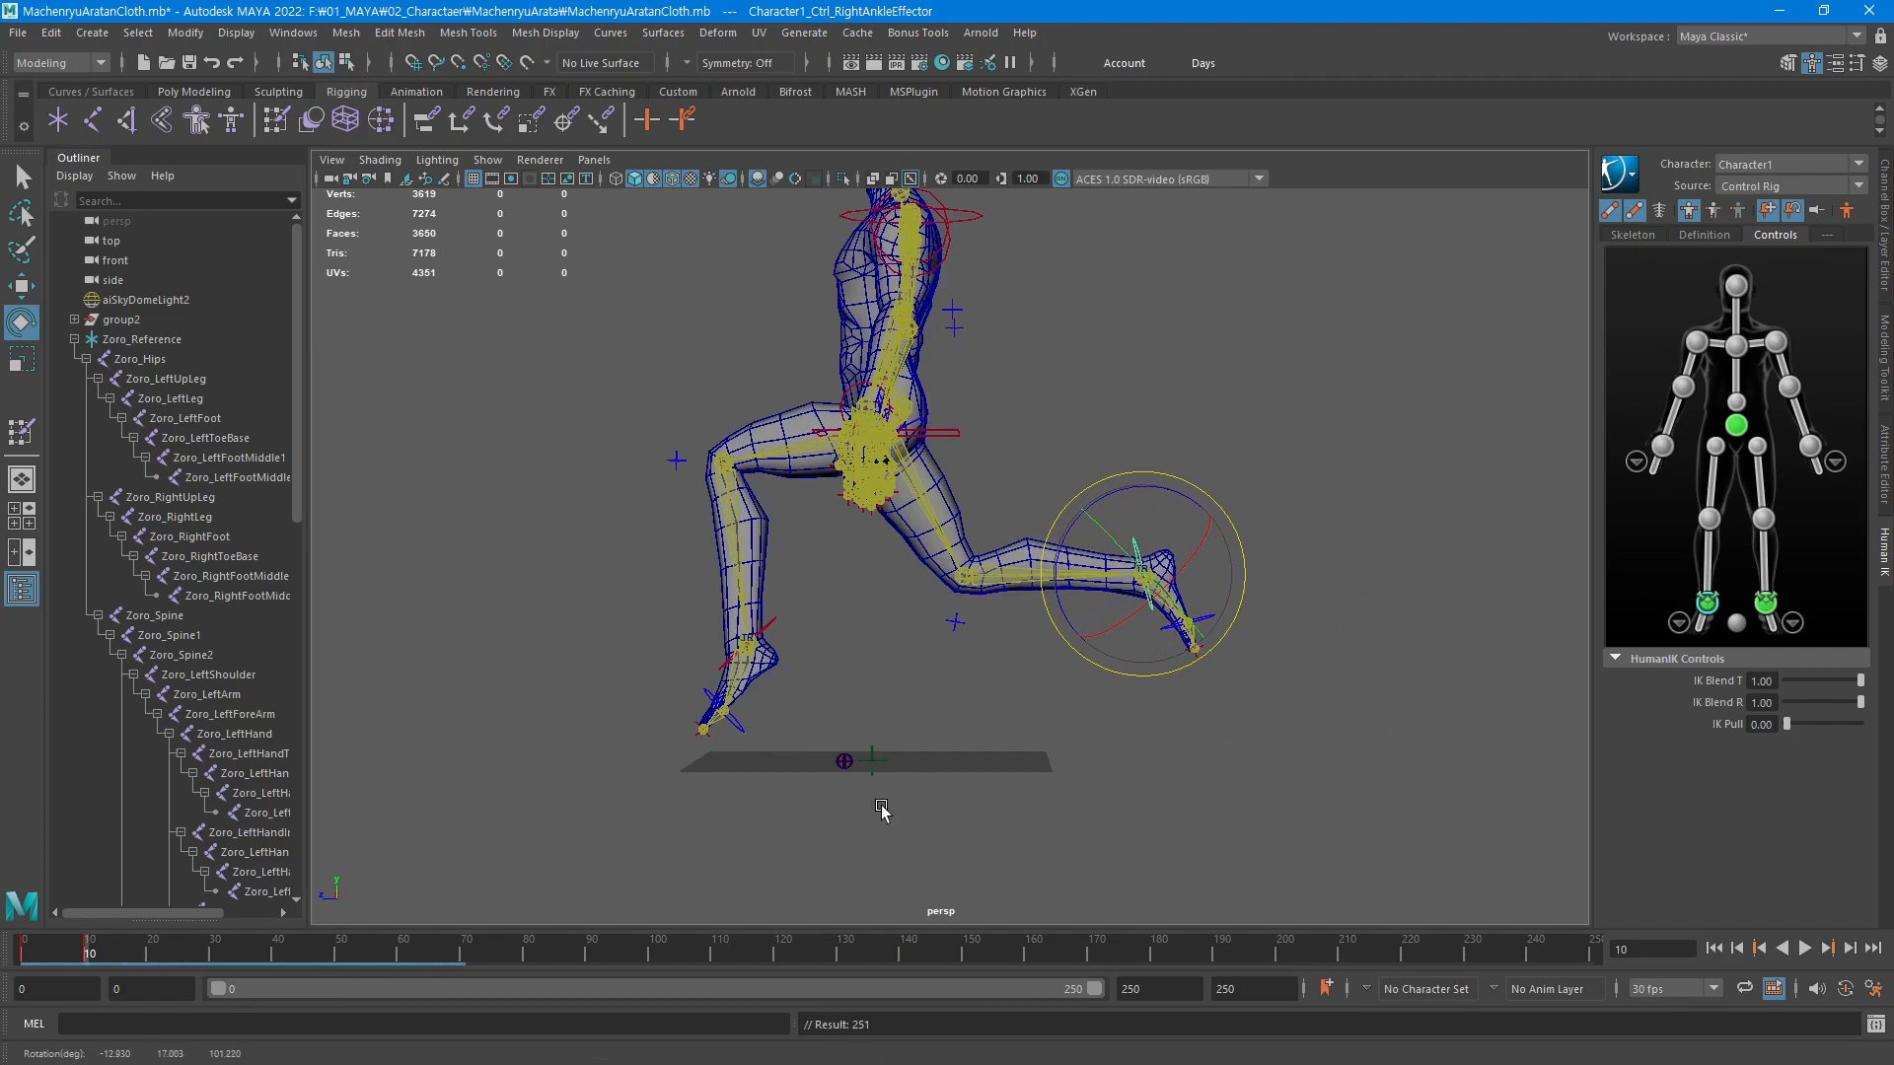
Bend the left toes by moving the left foot middle effector upward and forward
{"action": "right_click_drag", "start_coordinate": [882, 811], "coordinate": [1393, 669], "text": "alt"}
{"action": "middle_click_drag", "start_coordinate": [905, 745], "coordinate": [1356, 512], "text": "alt"}
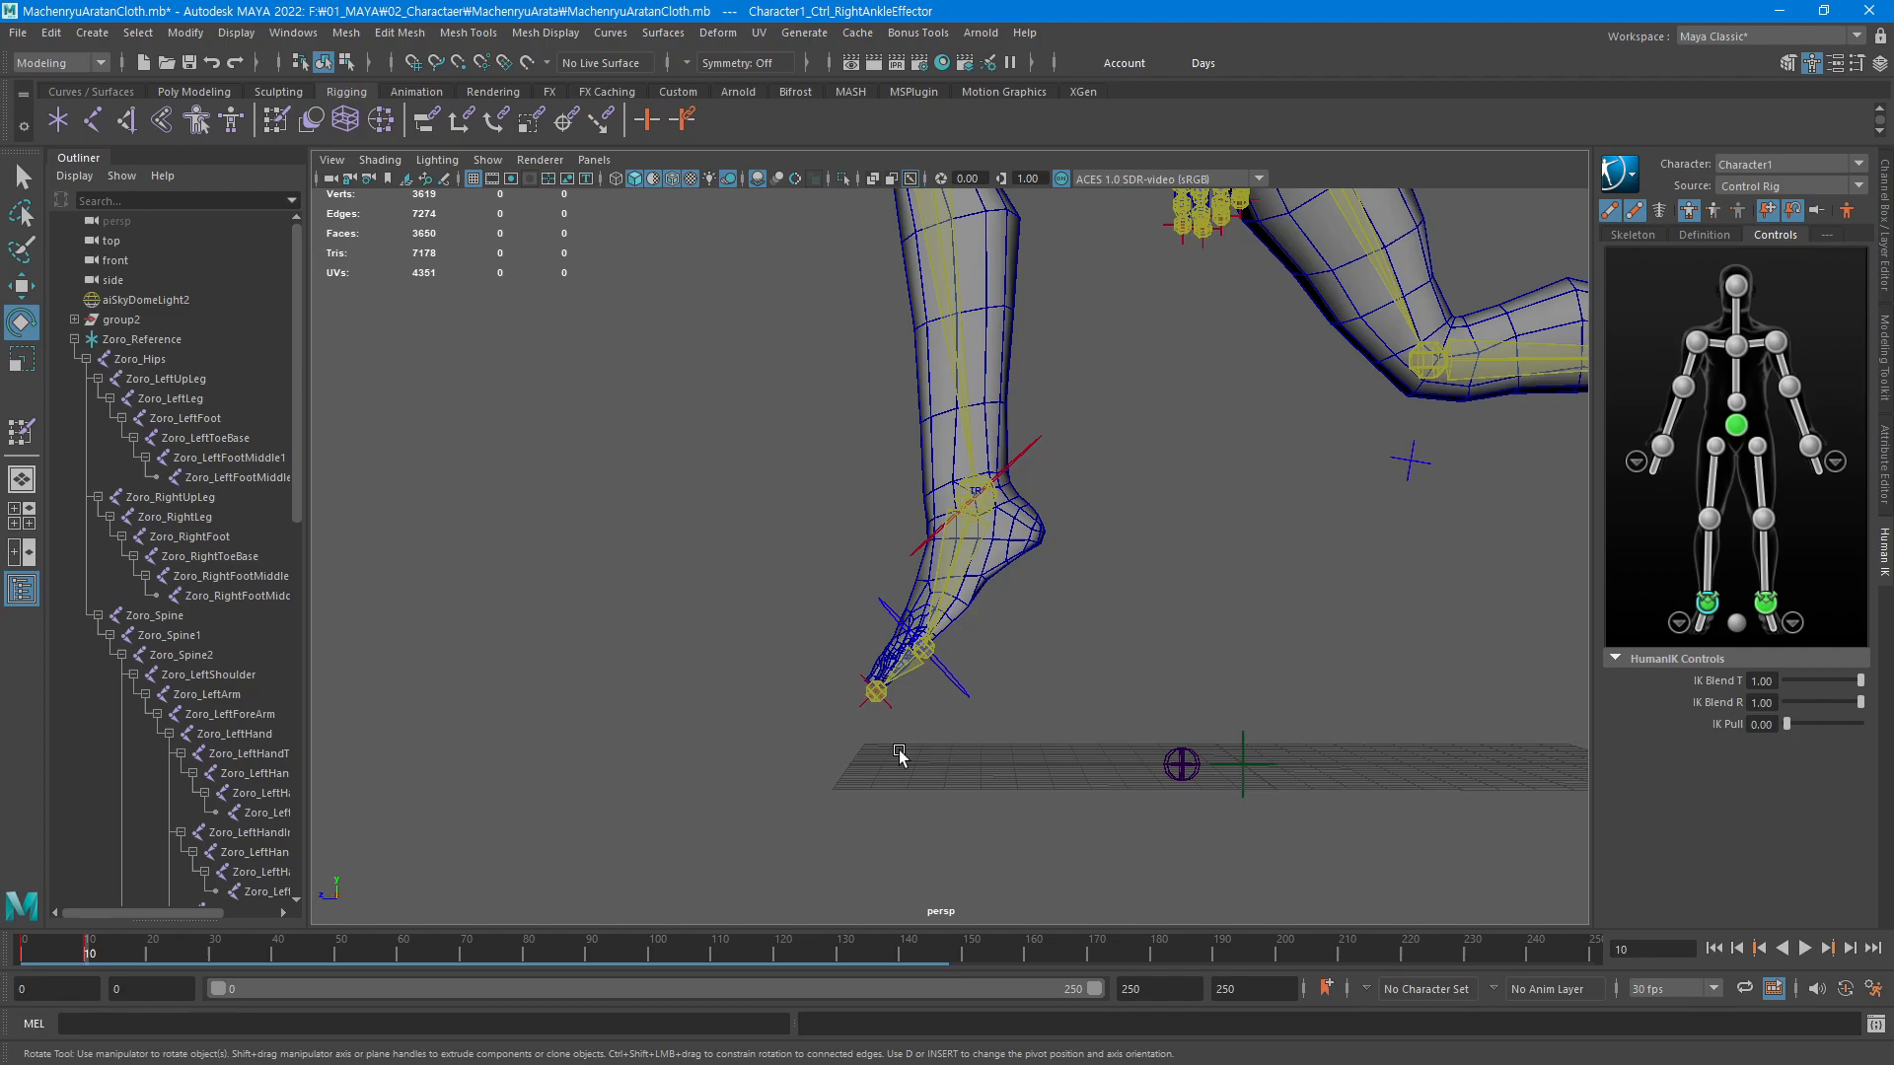
{"action": "left_click", "coordinate": [878, 693]}
{"action": "key", "text": "w"}
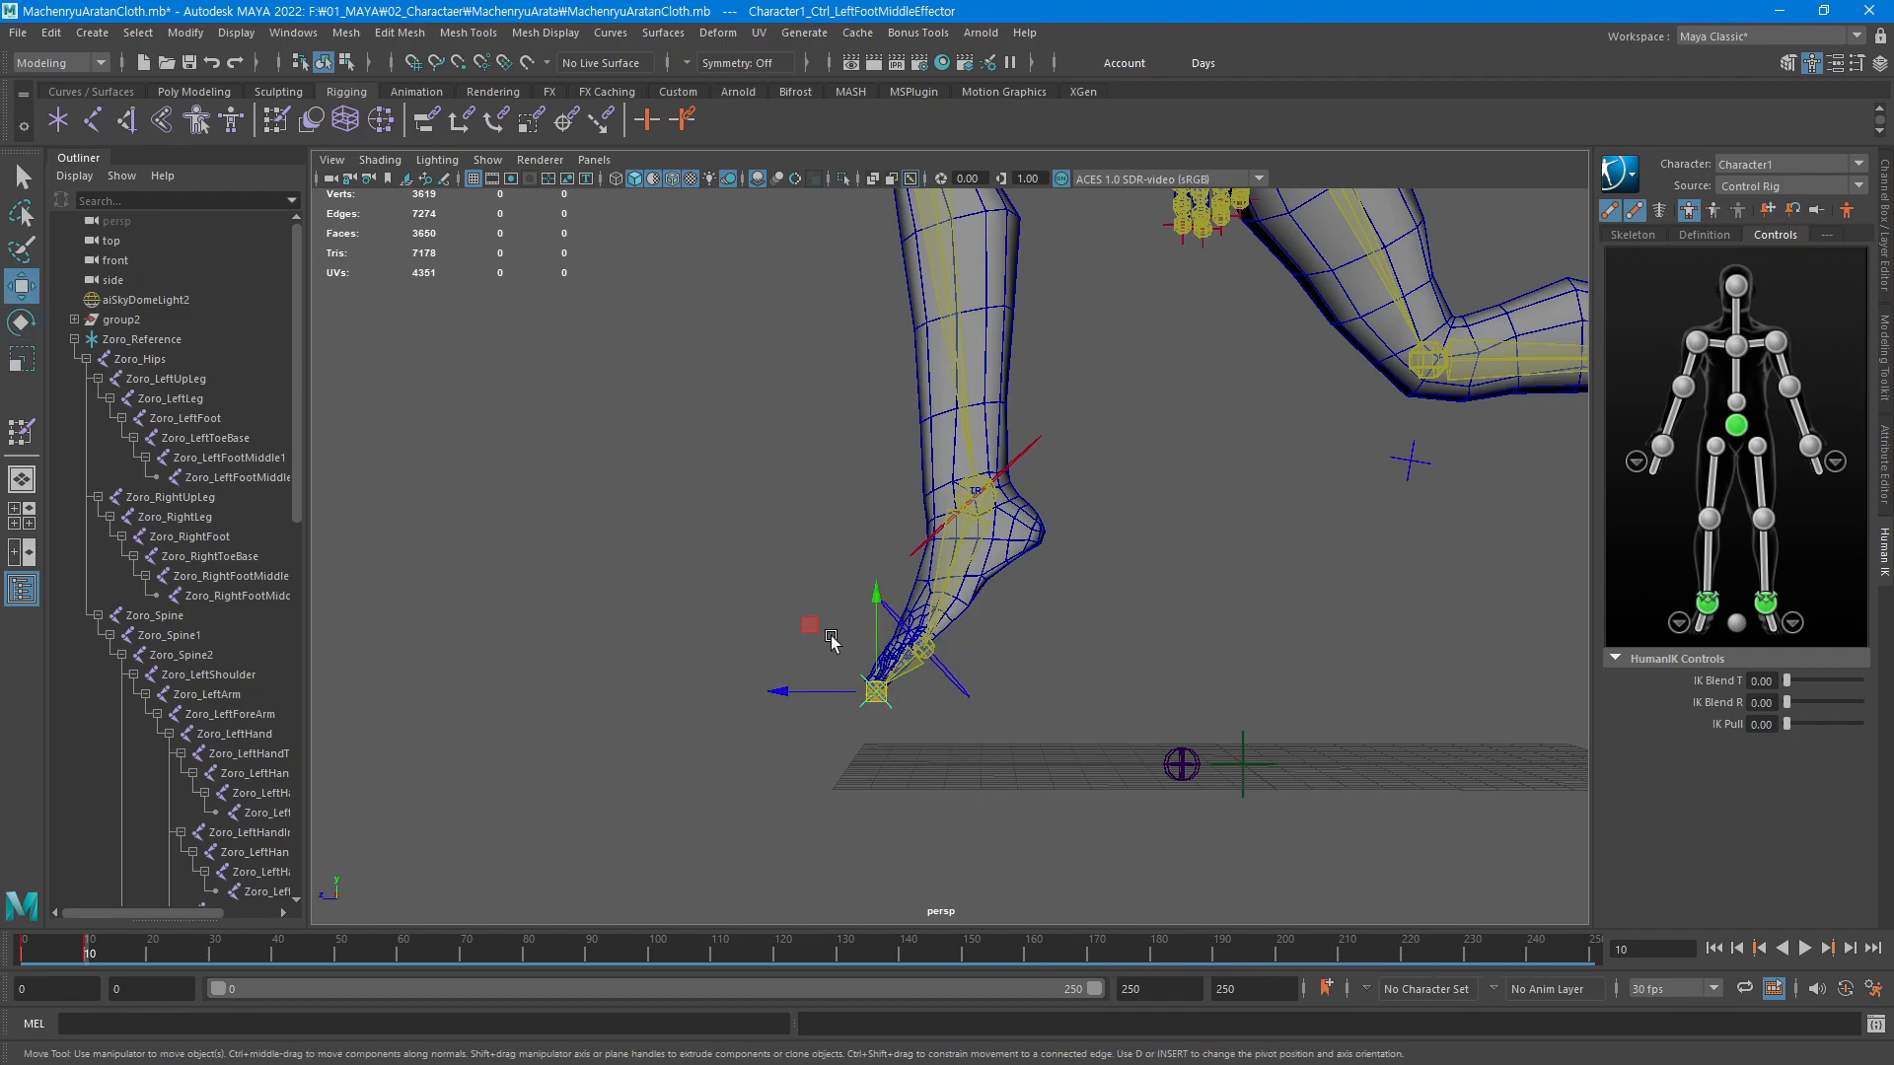
{"action": "middle_click_drag", "start_coordinate": [809, 631], "coordinate": [793, 573]}
{"action": "right_click_drag", "start_coordinate": [1306, 688], "coordinate": [445, 912], "text": "alt"}
{"action": "mouse_move", "coordinate": [89, 951]}
{"action": "left_mouse_down"}
{"action": "mouse_move", "coordinate": [16, 965]}
{"action": "mouse_move", "coordinate": [86, 962]}
{"action": "left_mouse_up"}
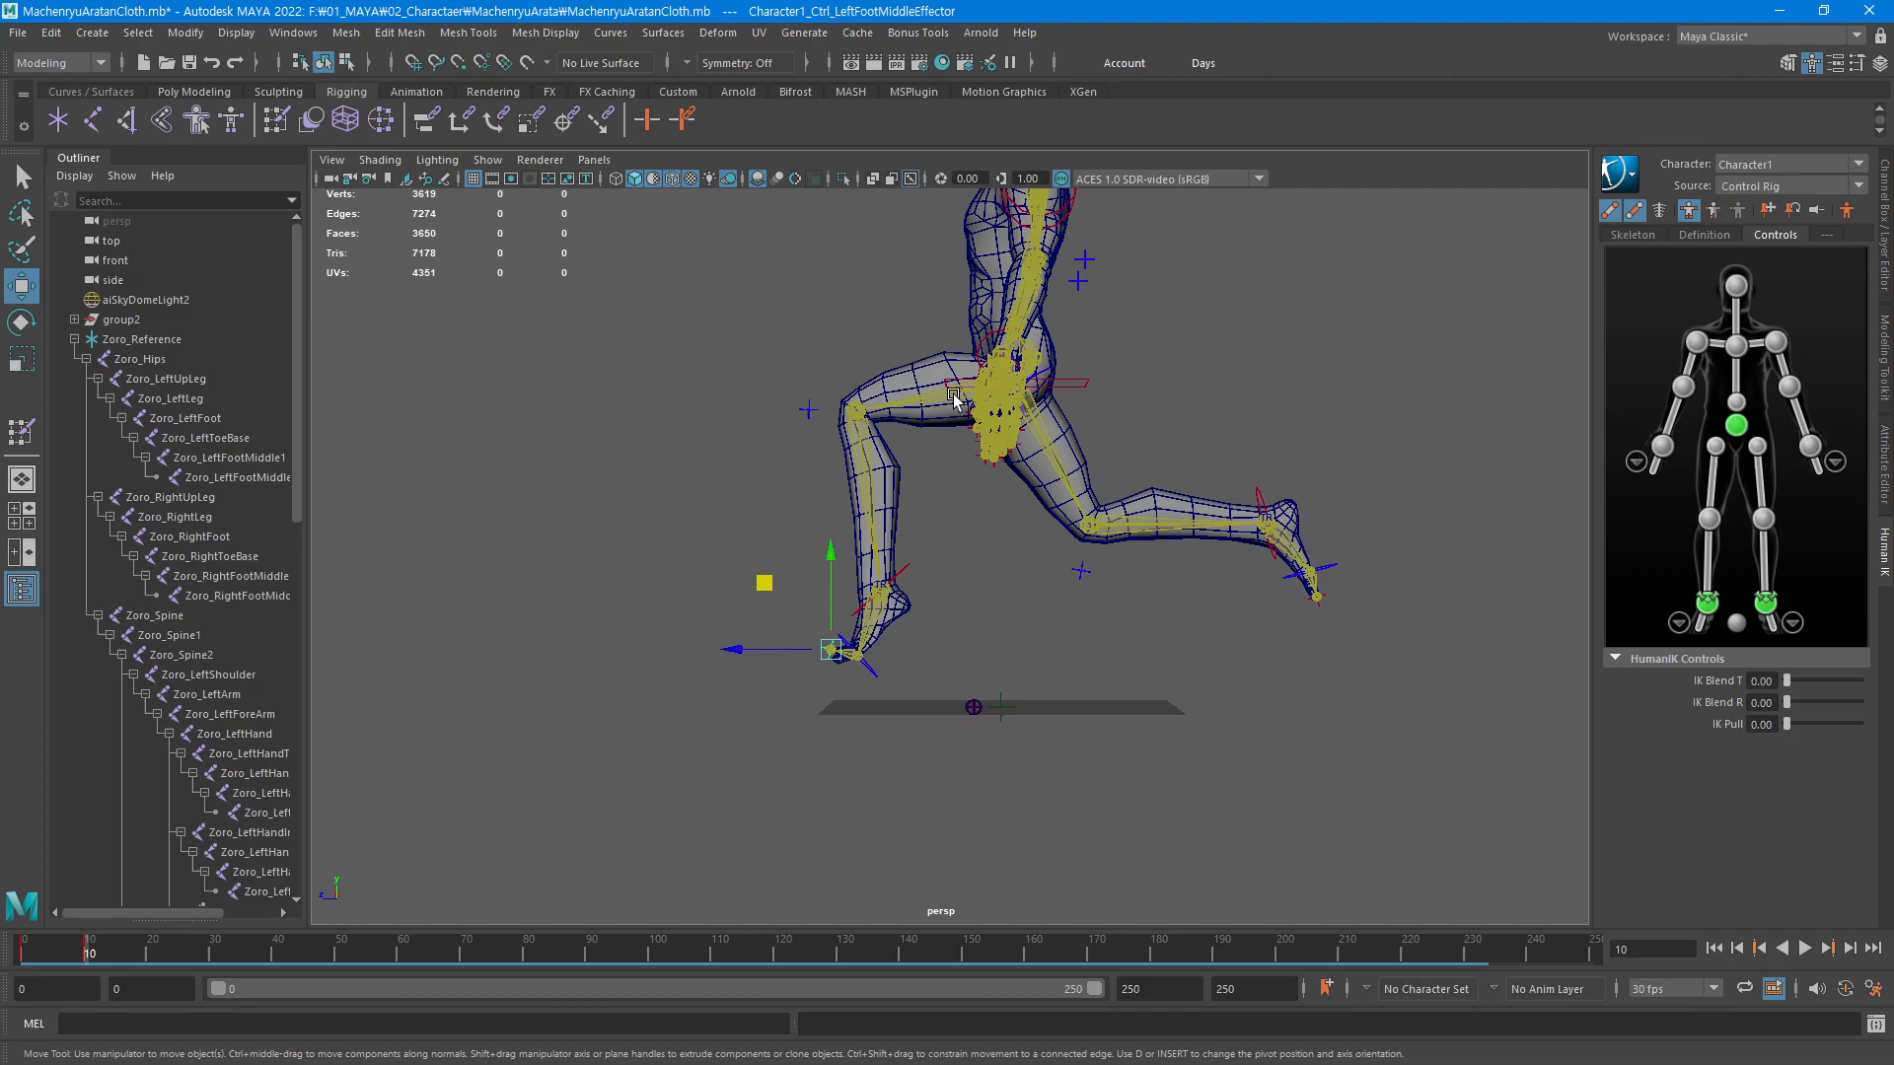
Undo the free rotation of the chest end effector and rotate it about one axis to lean the torso far forward
{"action": "left_click_drag", "start_coordinate": [956, 401], "coordinate": [1048, 400], "text": "alt"}
{"action": "left_click", "coordinate": [1014, 395]}
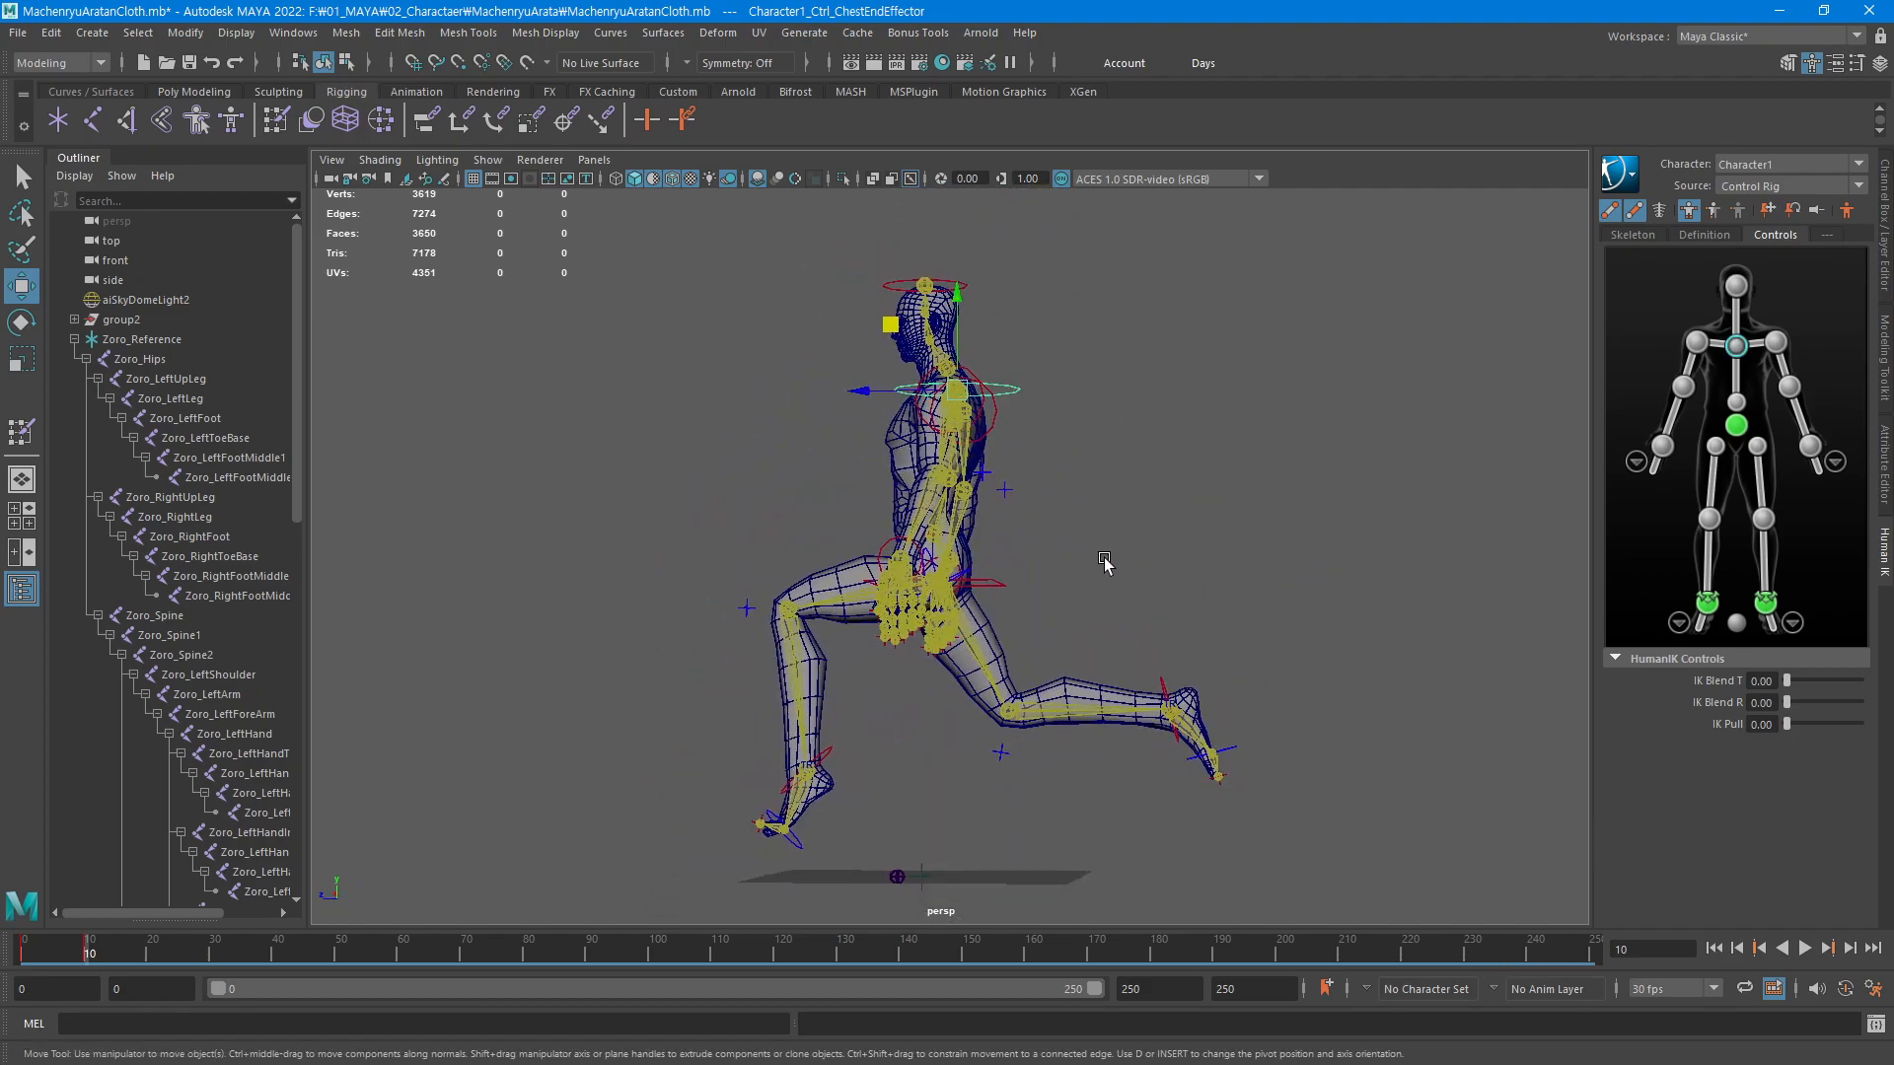
{"action": "key", "text": "e"}
{"action": "middle_click_drag", "start_coordinate": [1272, 744], "coordinate": [1167, 532]}
{"action": "key", "text": "ctrl+z"}
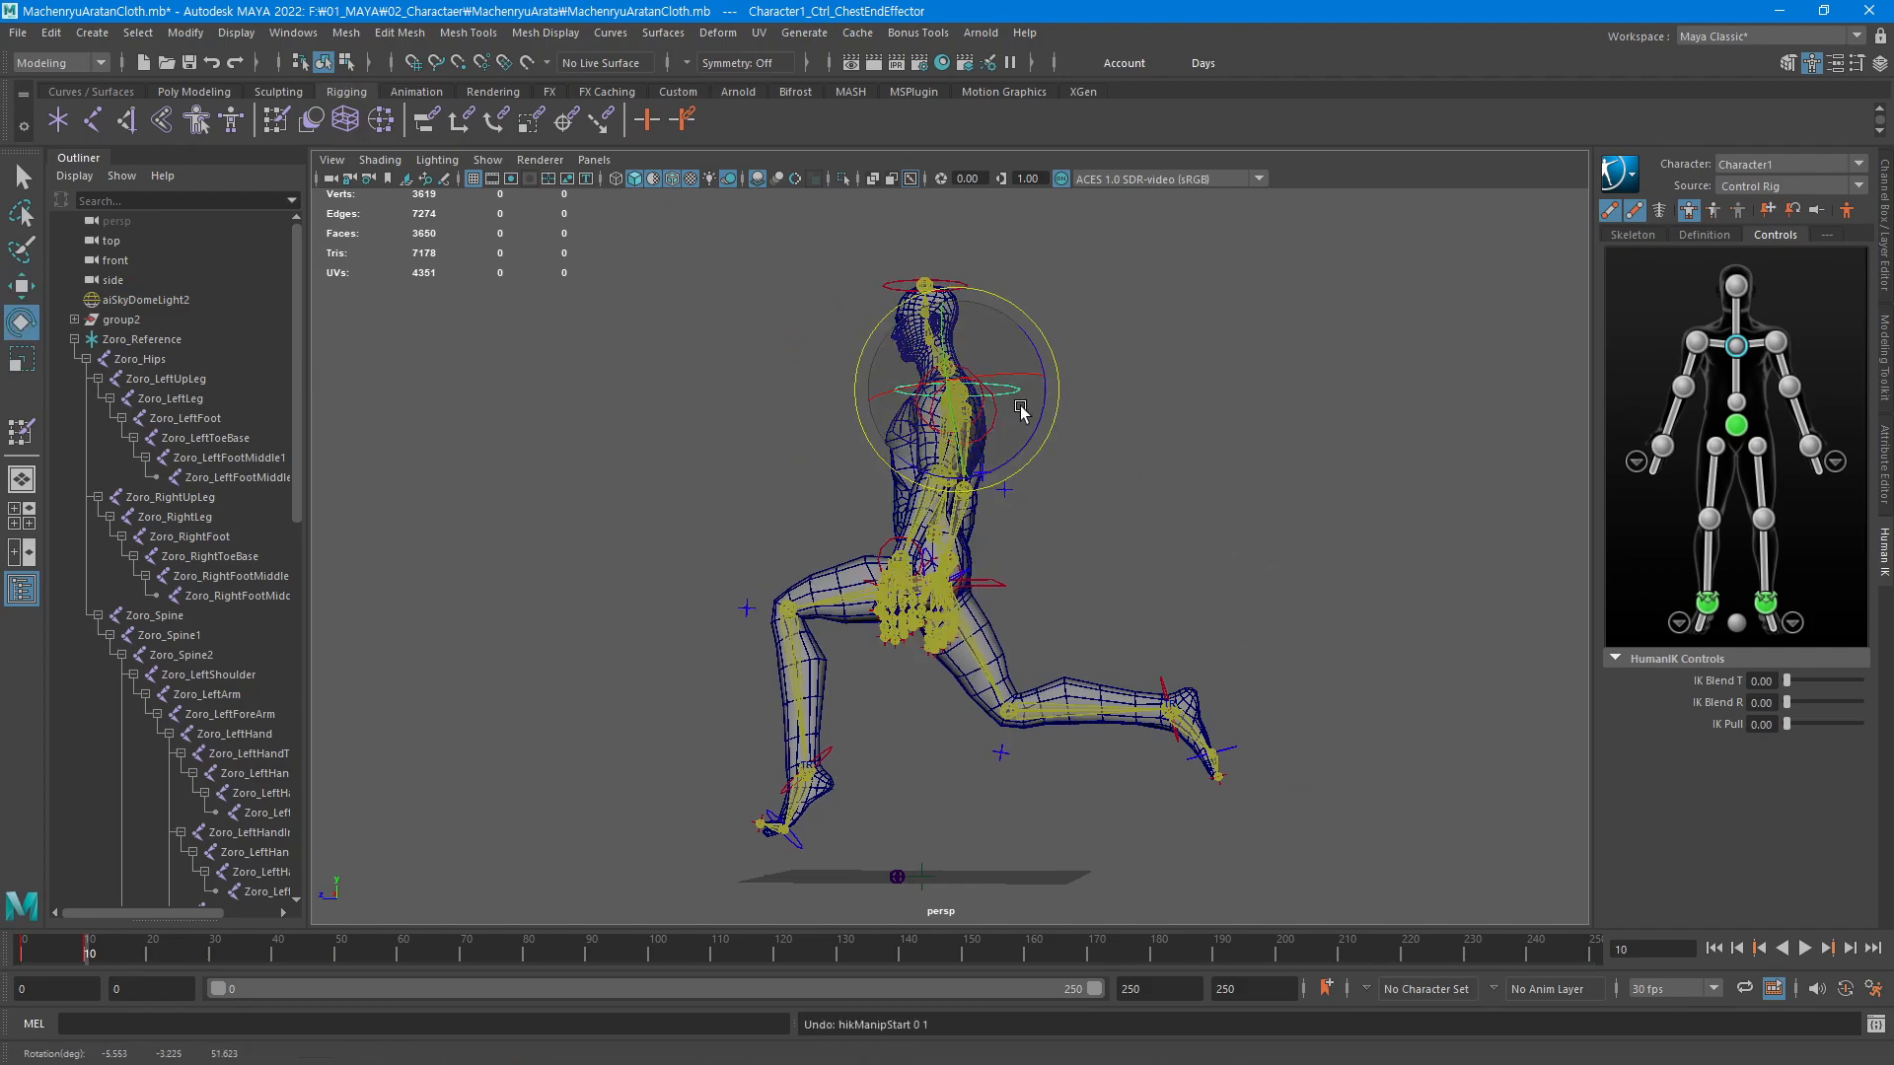
{"action": "left_click_drag", "start_coordinate": [1044, 434], "coordinate": [1018, 326]}
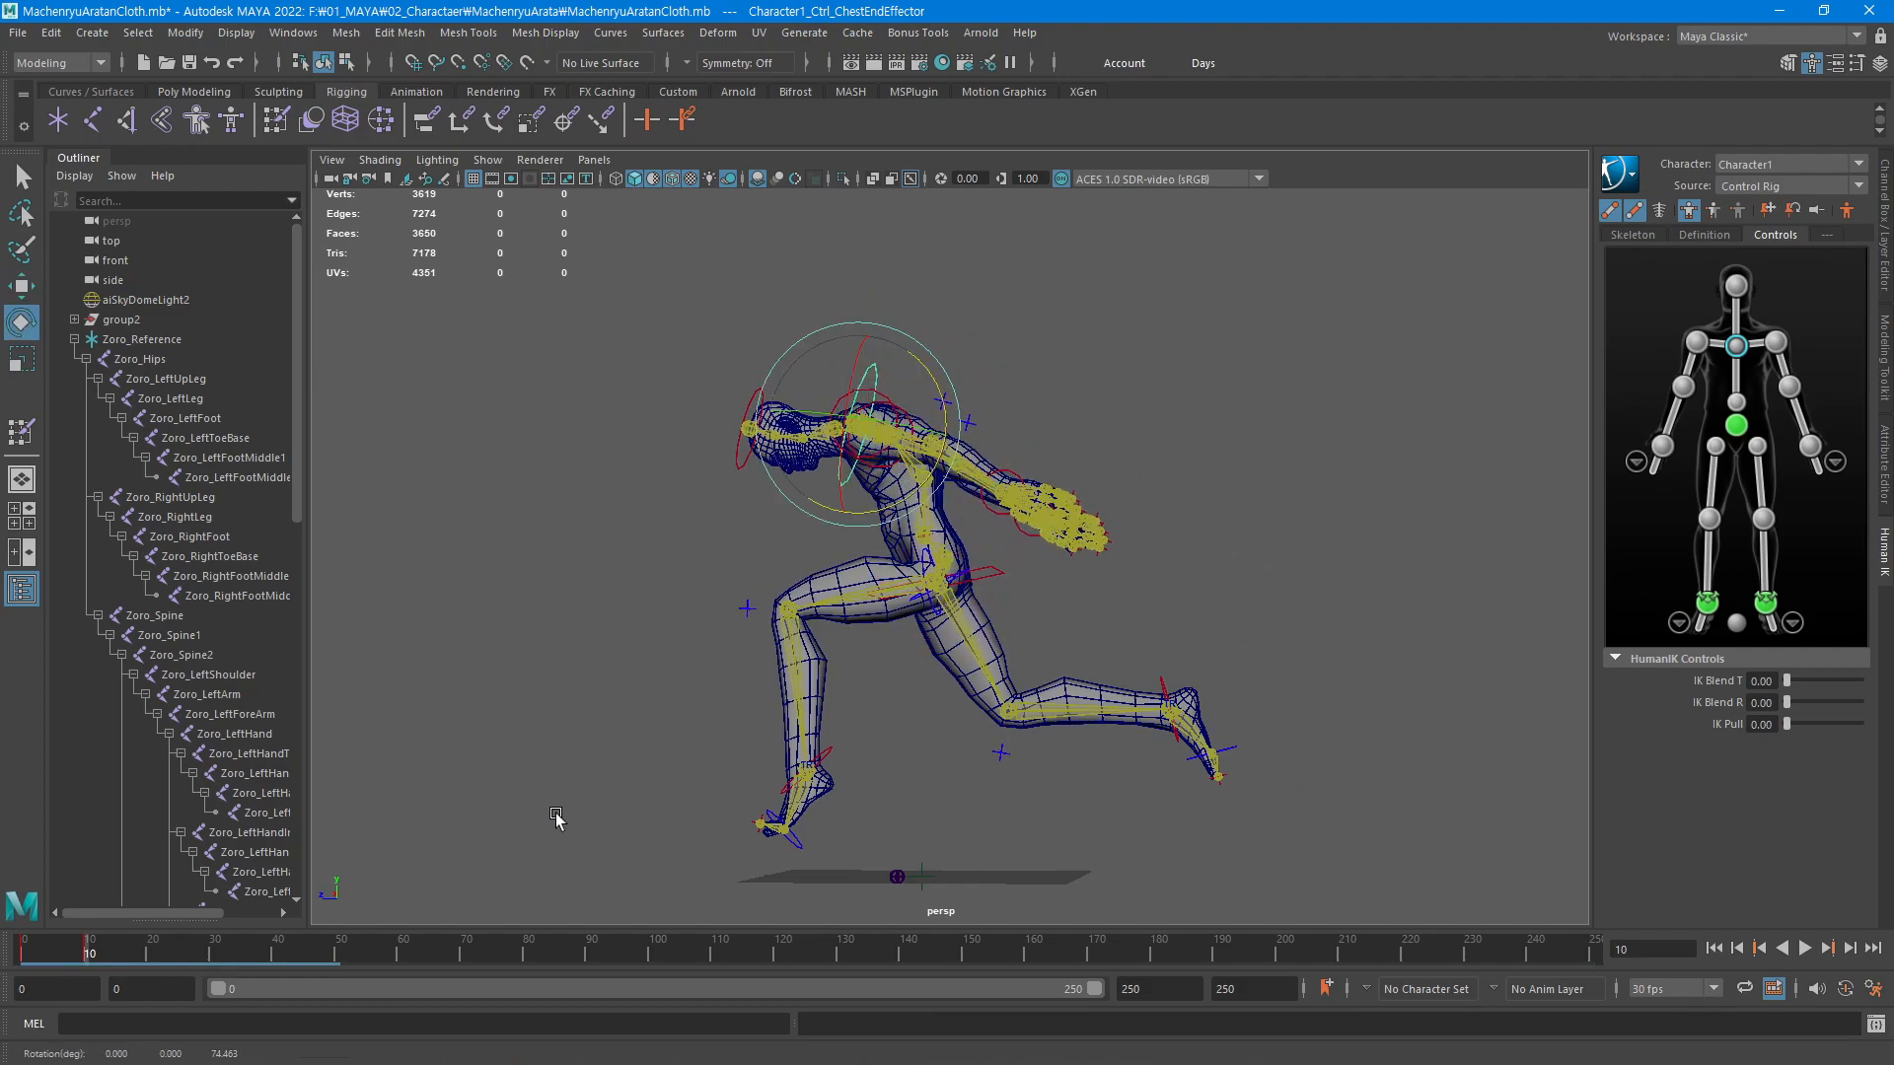
{"action": "left_click_drag", "start_coordinate": [1059, 548], "coordinate": [1146, 531], "text": "alt"}
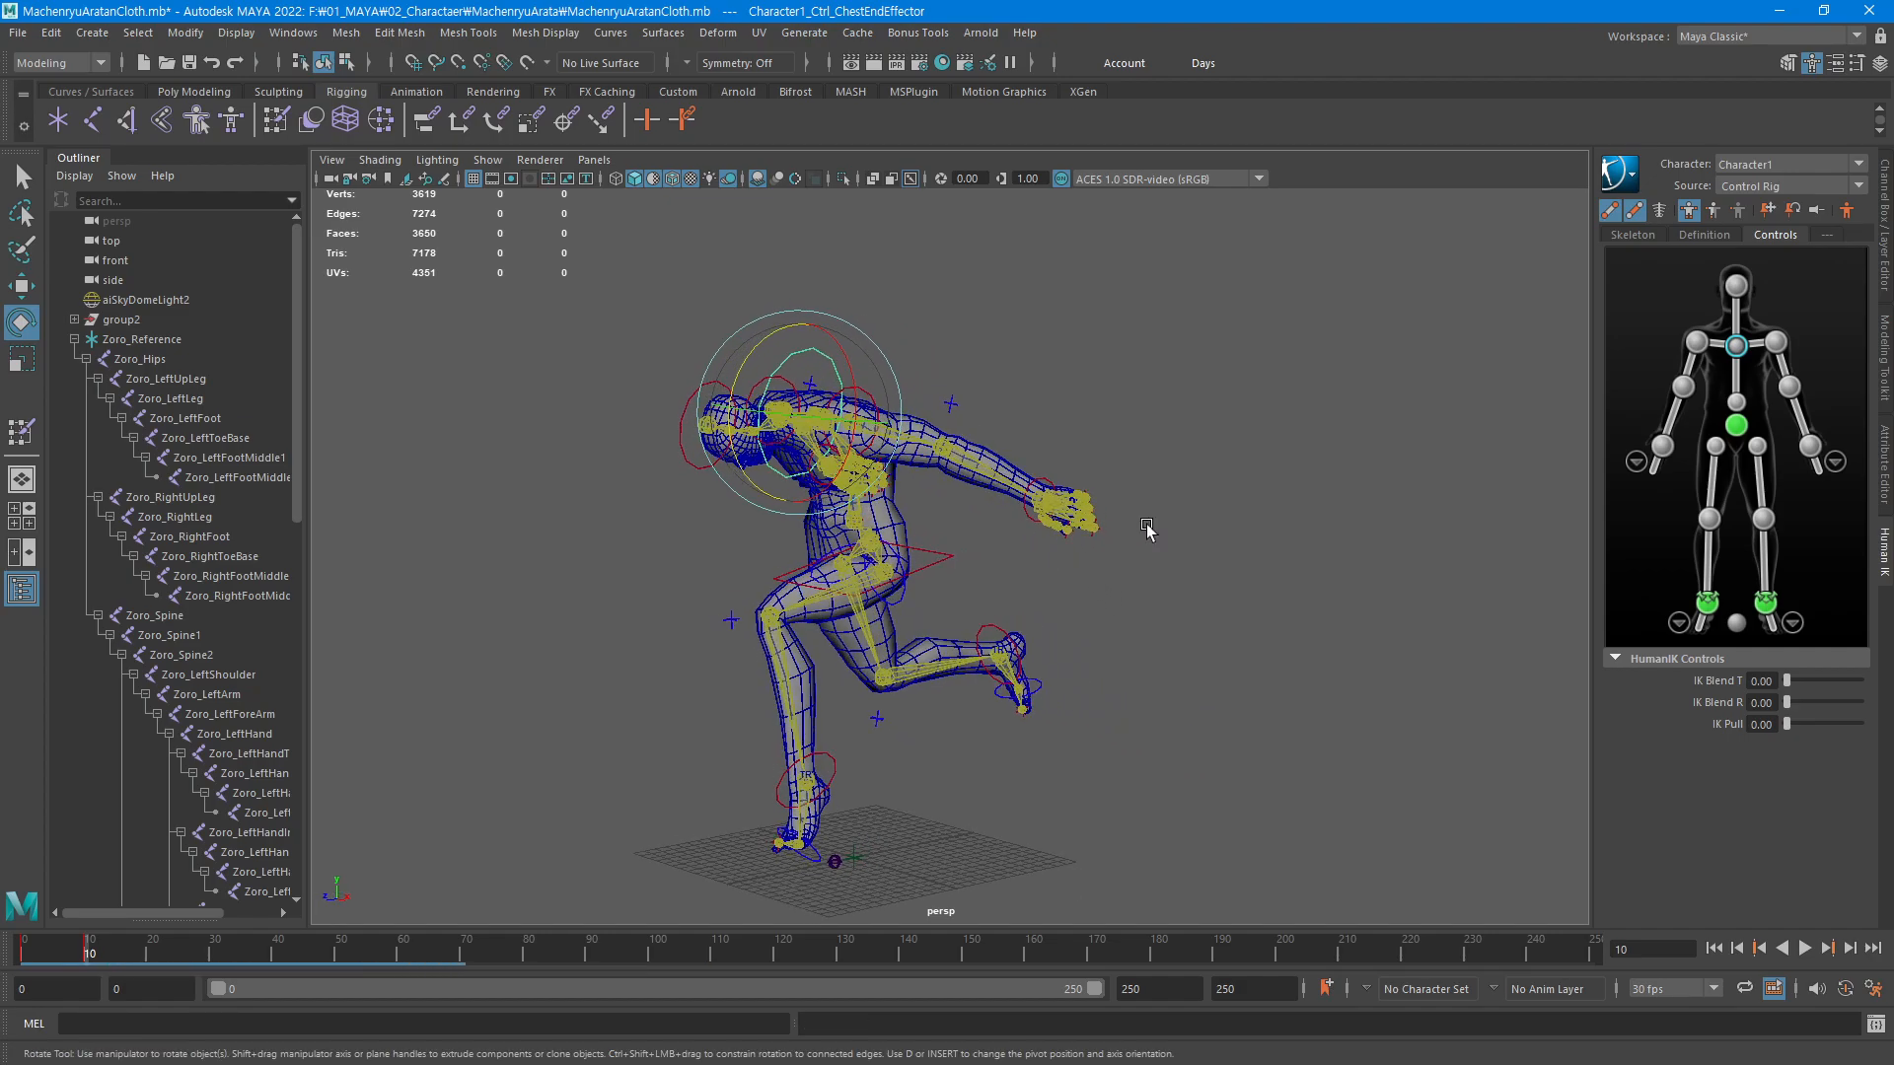
Rotate the head effector downward from a side view and key the pose at frame 10
{"action": "left_click", "coordinate": [1146, 531]}
{"action": "left_click", "coordinate": [706, 468]}
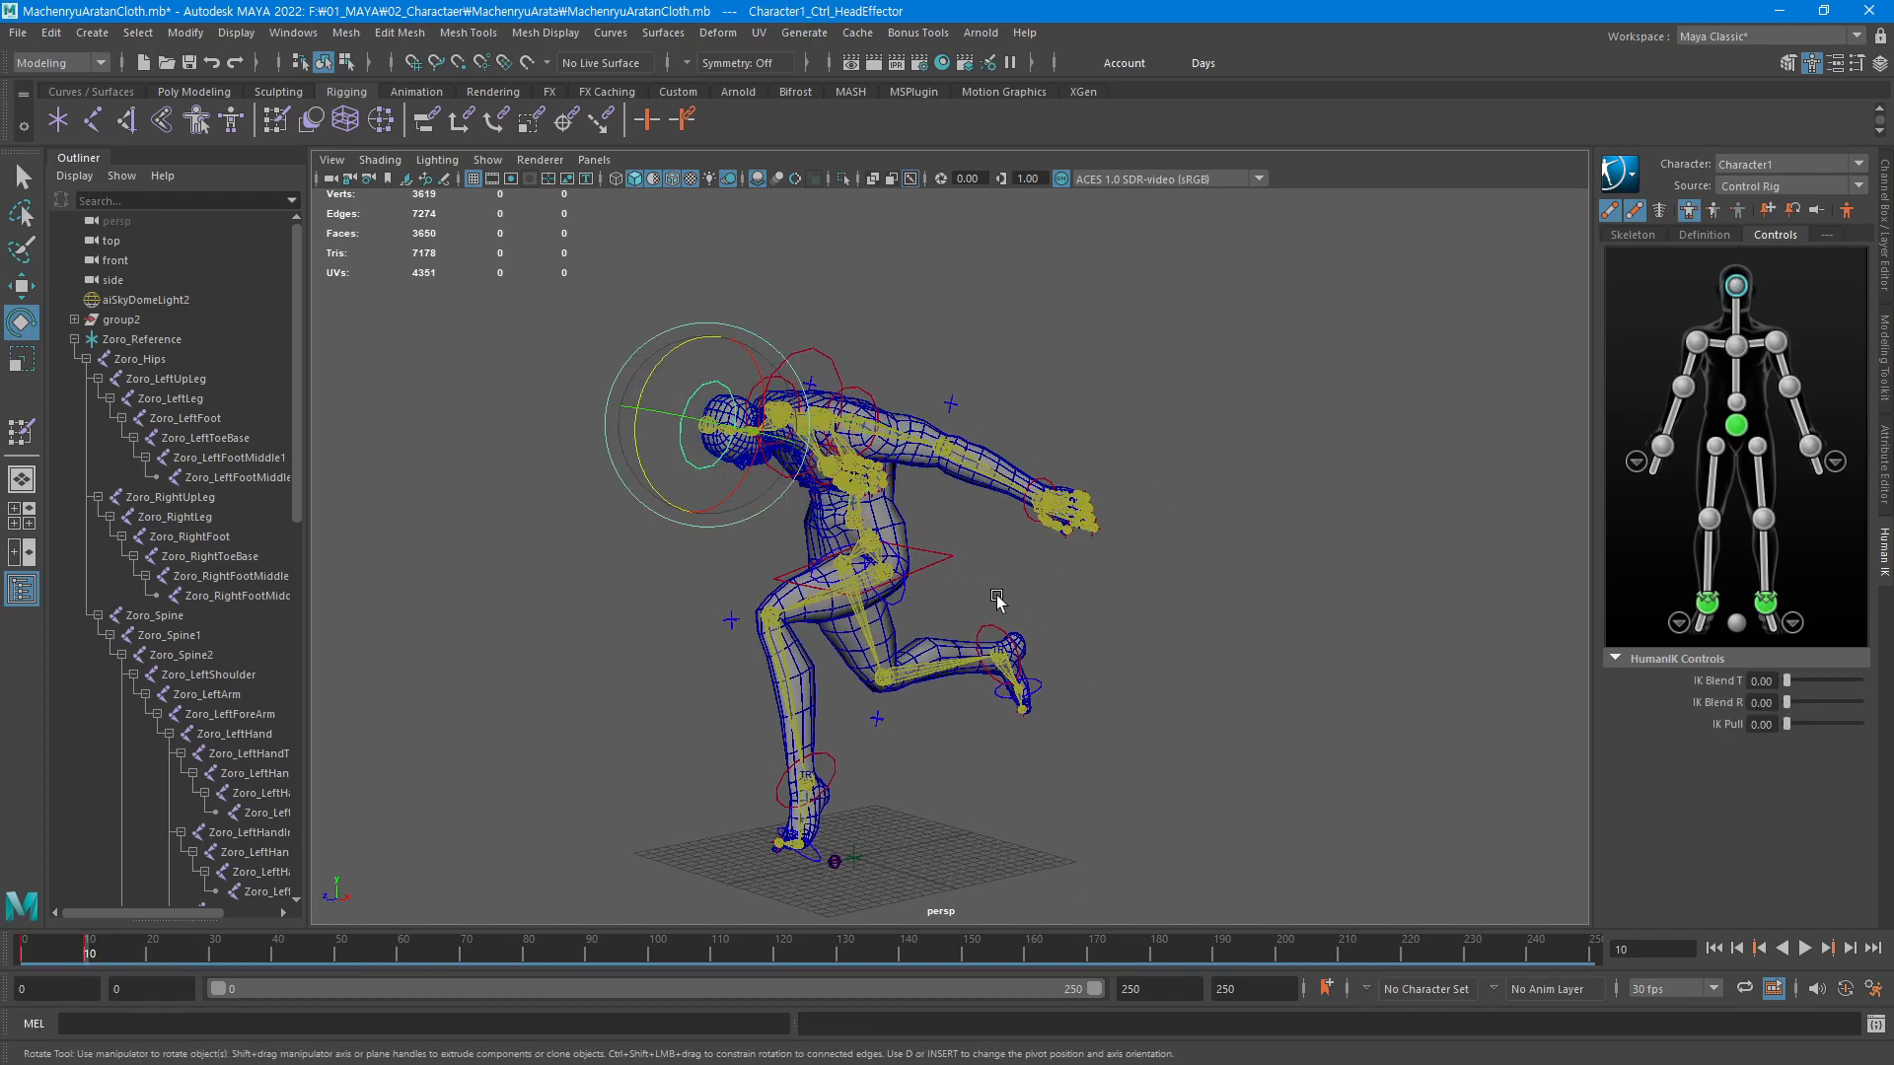
{"action": "left_click_drag", "start_coordinate": [996, 599], "coordinate": [900, 561], "text": "alt"}
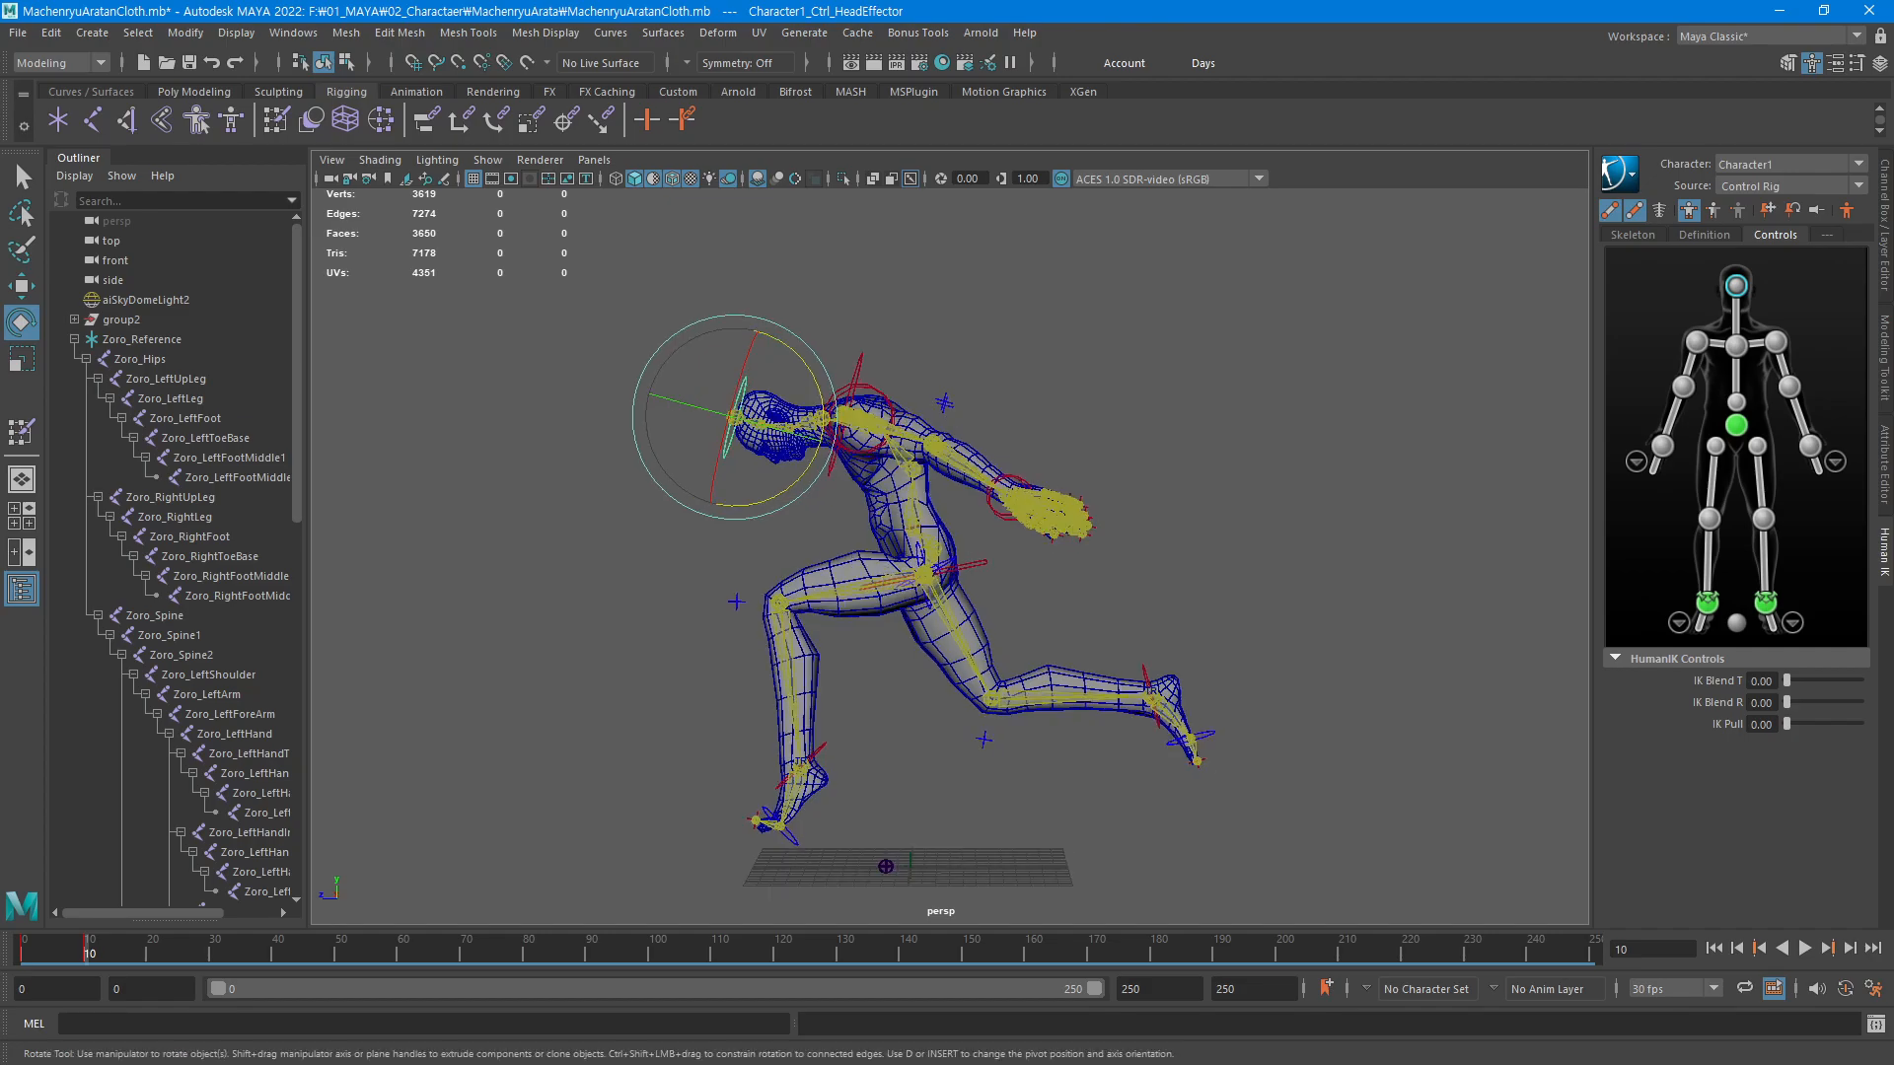
{"action": "middle_click_drag", "start_coordinate": [842, 432], "coordinate": [896, 447], "text": "alt"}
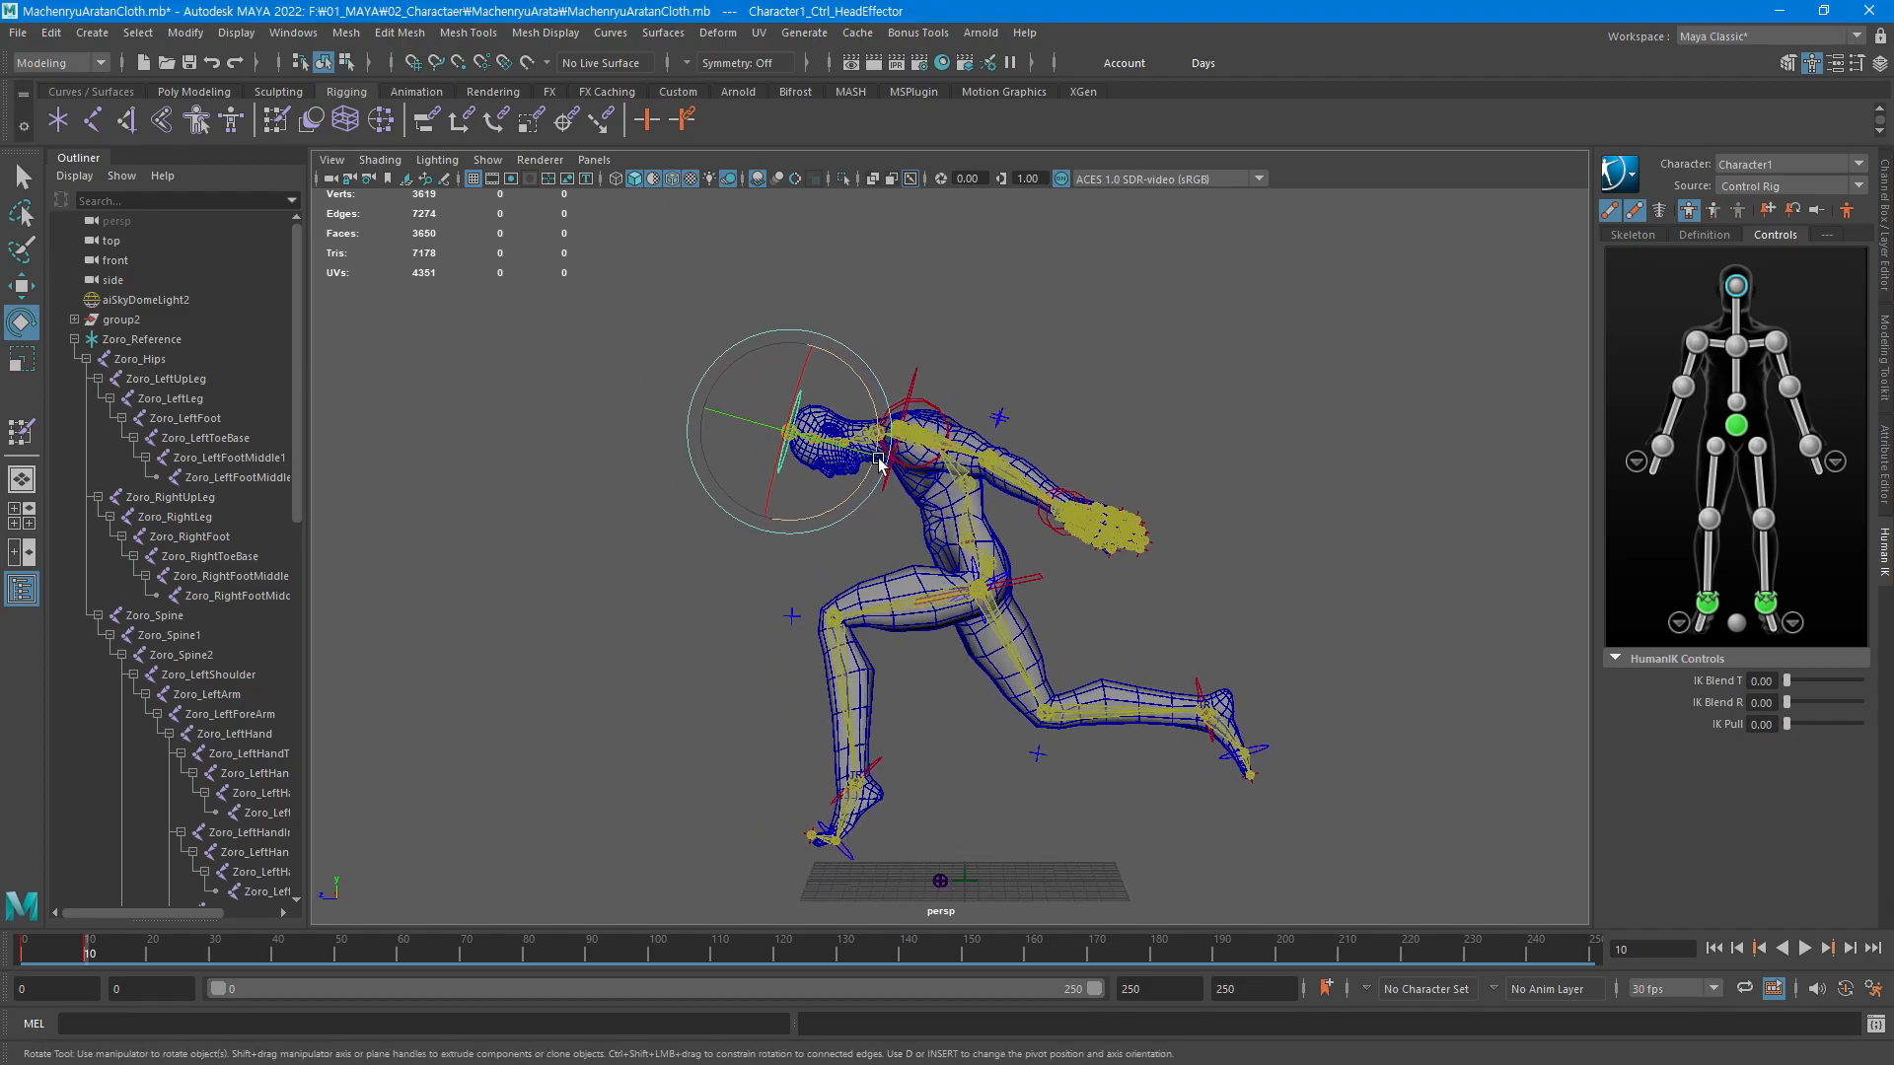
{"action": "left_click_drag", "start_coordinate": [870, 394], "coordinate": [959, 331]}
{"action": "key", "text": "s"}
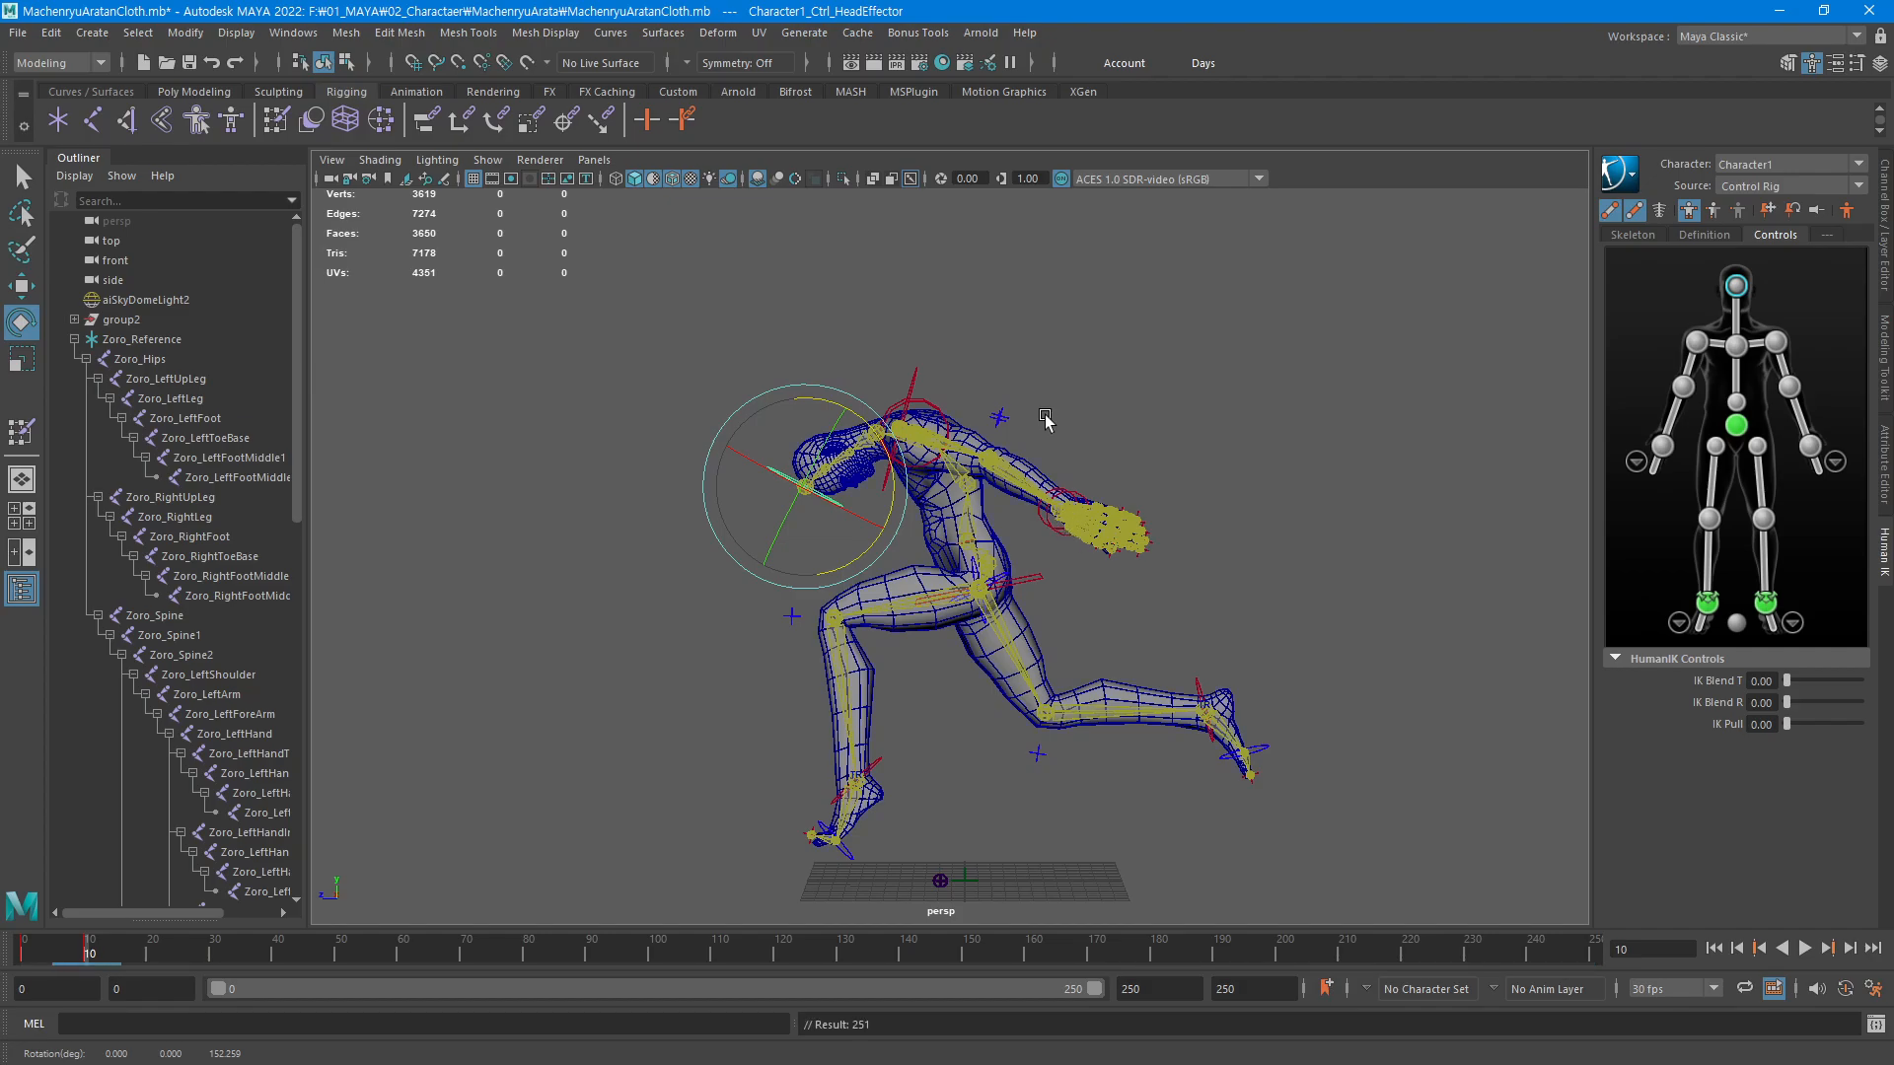
{"action": "mouse_move", "coordinate": [91, 956]}
{"action": "left_mouse_down"}
{"action": "mouse_move", "coordinate": [23, 963]}
{"action": "mouse_move", "coordinate": [86, 972]}
{"action": "left_mouse_up"}
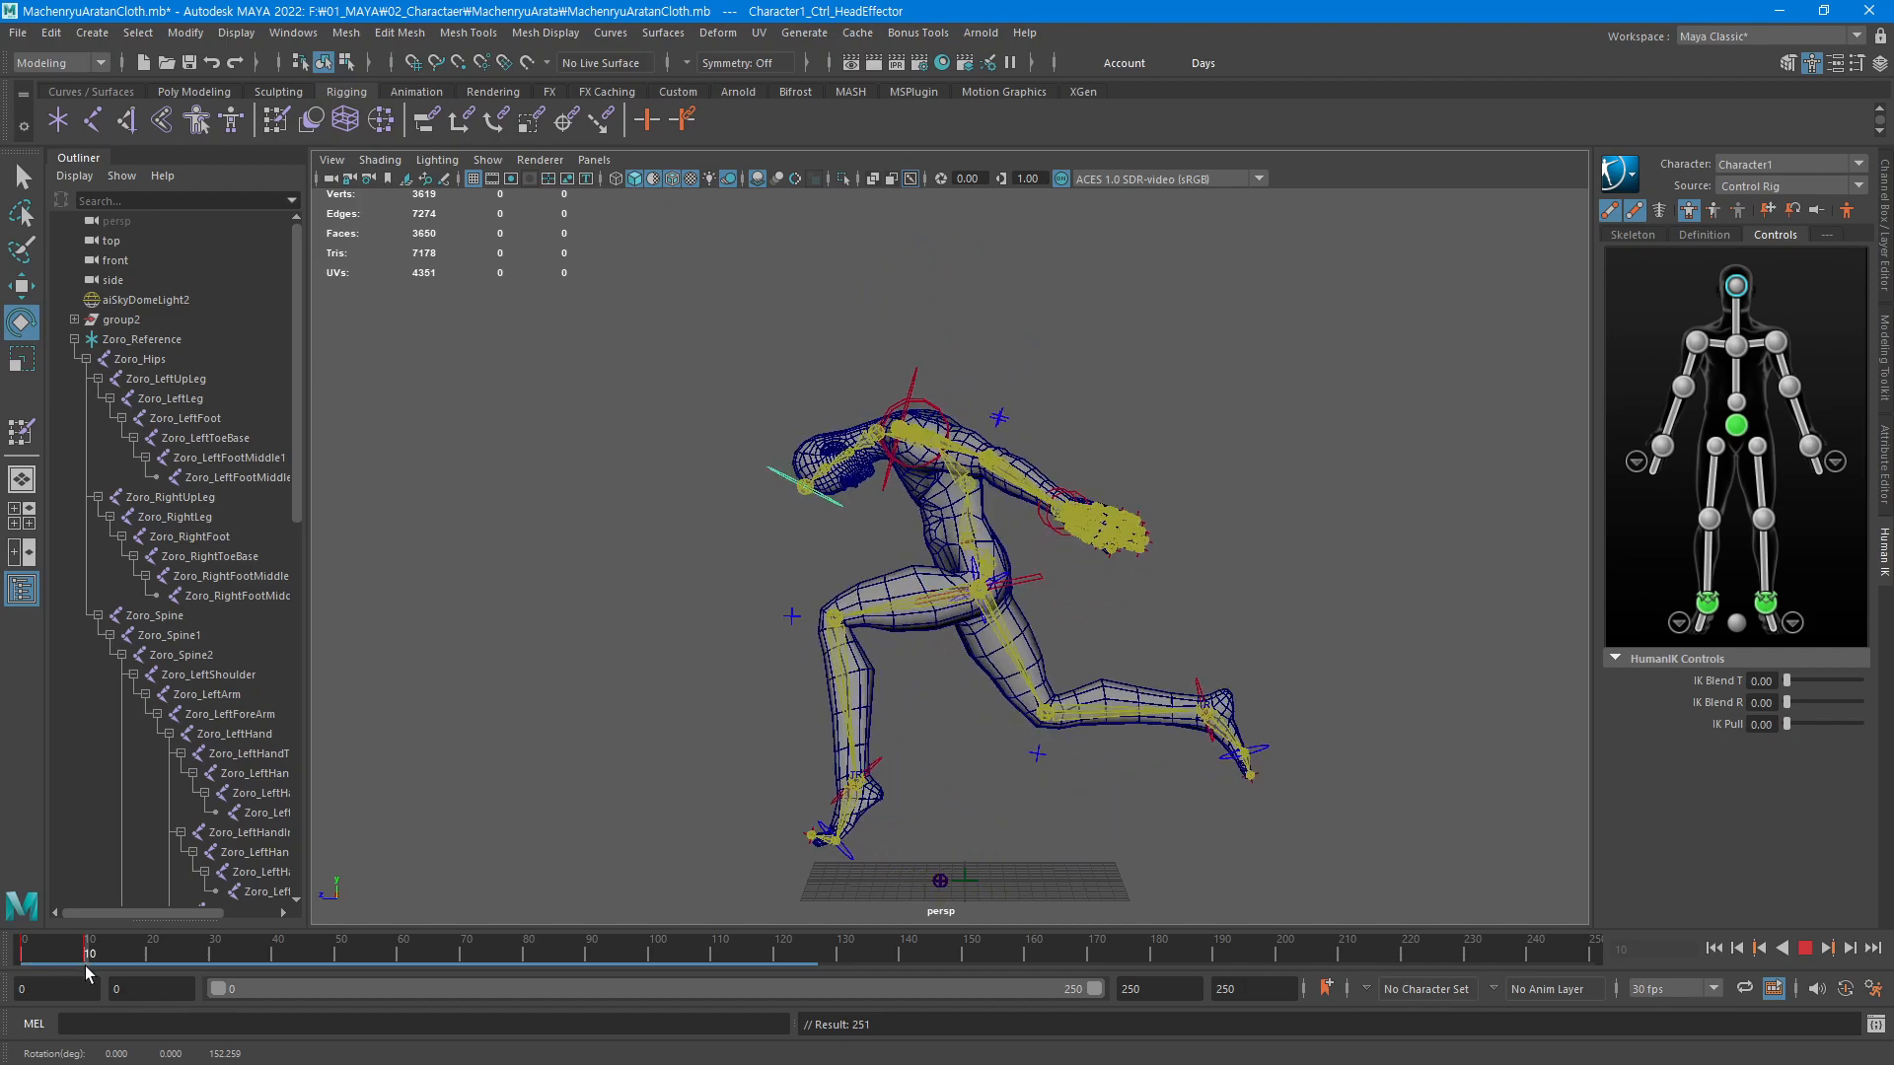
Move the left wrist effector upward and forward in front of the head, and key it at frame 10
{"action": "left_click_drag", "start_coordinate": [860, 561], "coordinate": [1101, 546], "text": "alt"}
{"action": "left_click", "coordinate": [1022, 517]}
{"action": "left_click_drag", "start_coordinate": [1116, 642], "coordinate": [871, 577], "text": "alt"}
{"action": "key", "text": "w"}
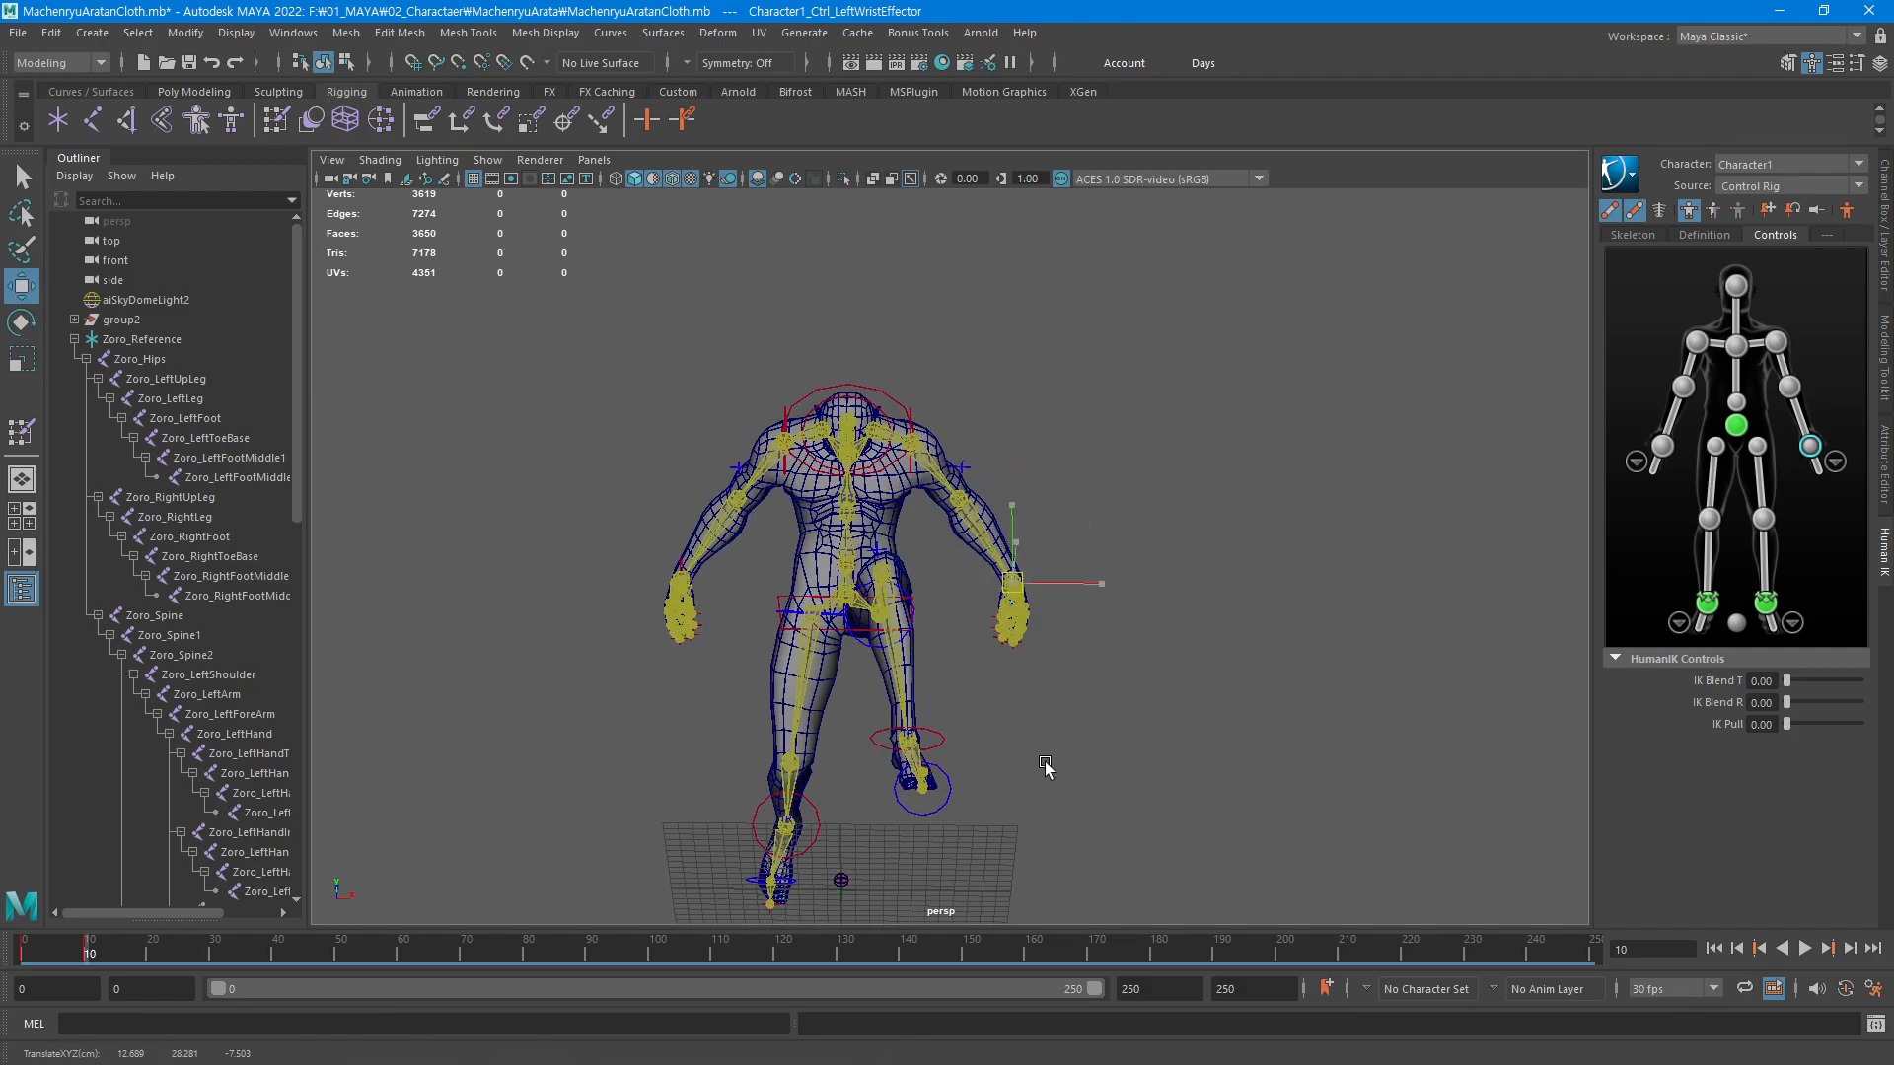
{"action": "middle_click_drag", "start_coordinate": [1051, 772], "coordinate": [1064, 691]}
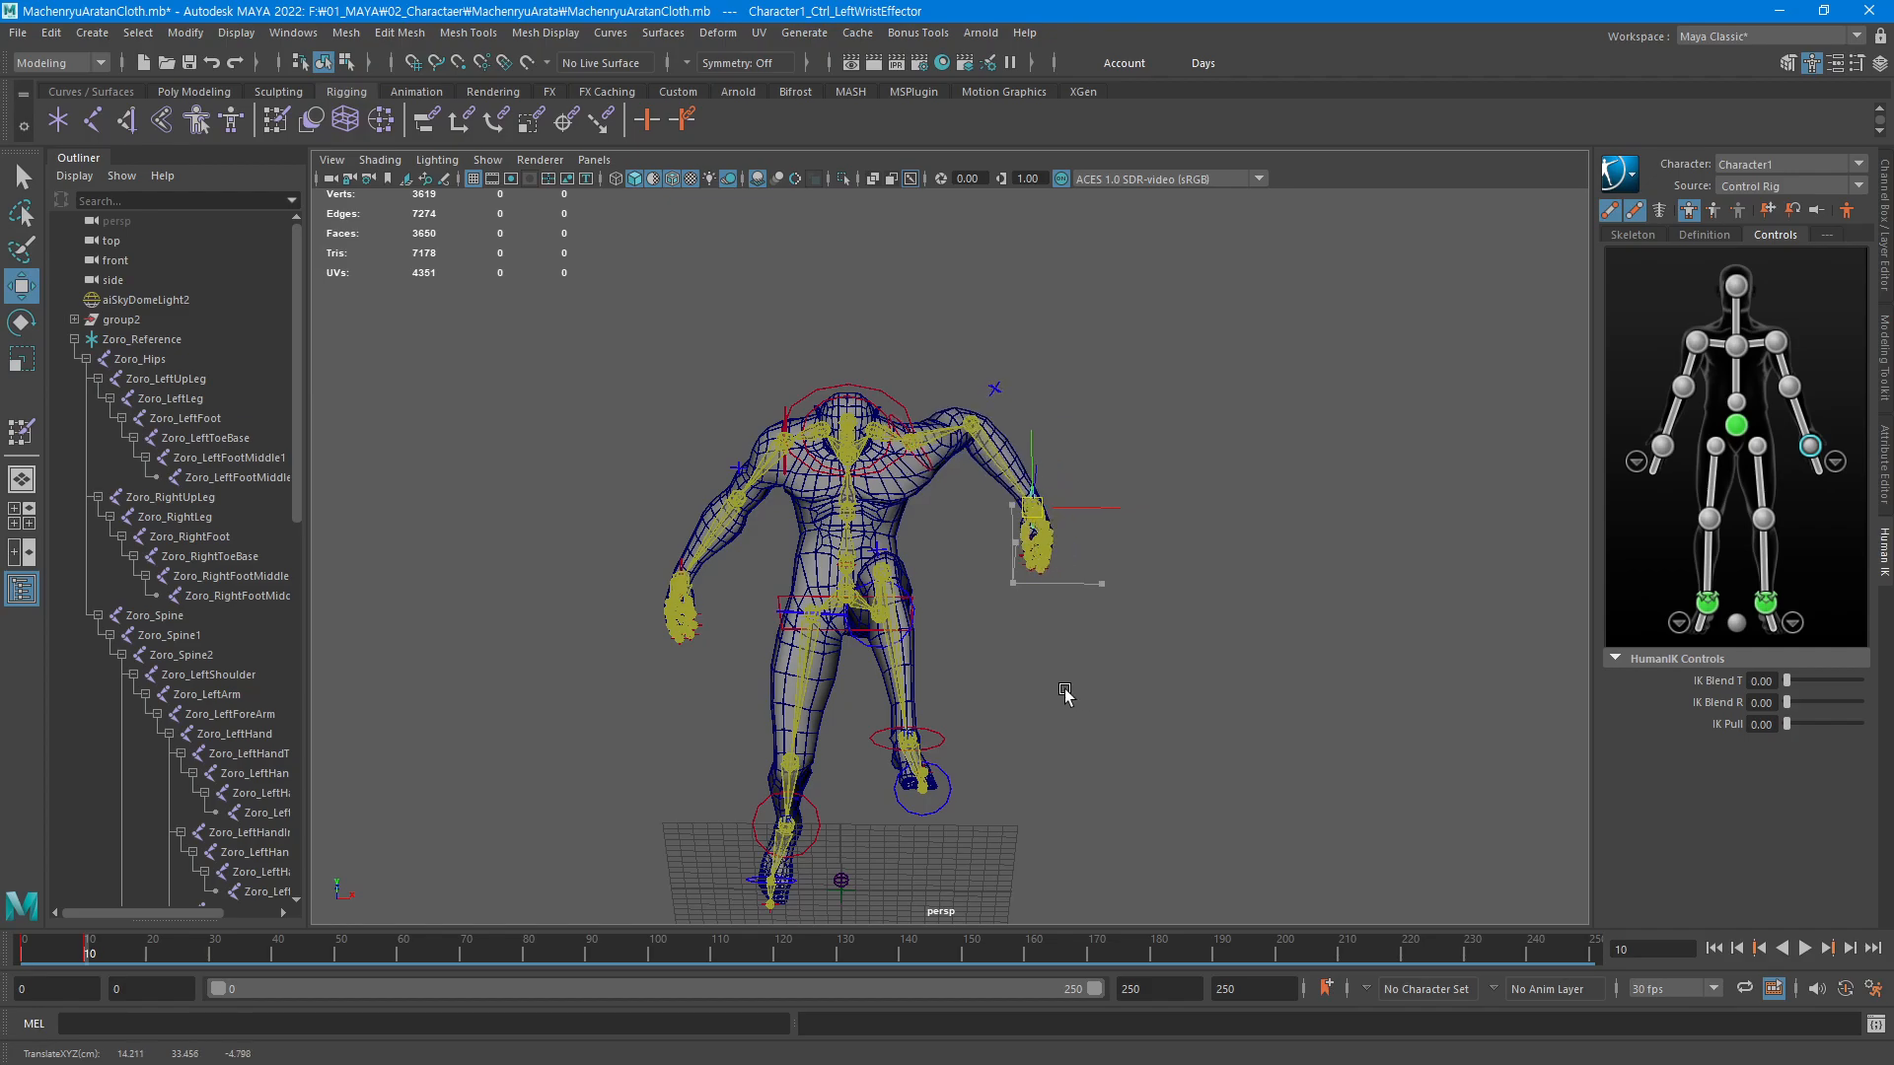
{"action": "left_click_drag", "start_coordinate": [1114, 708], "coordinate": [914, 711], "text": "alt"}
{"action": "middle_click_drag", "start_coordinate": [1194, 666], "coordinate": [1079, 706]}
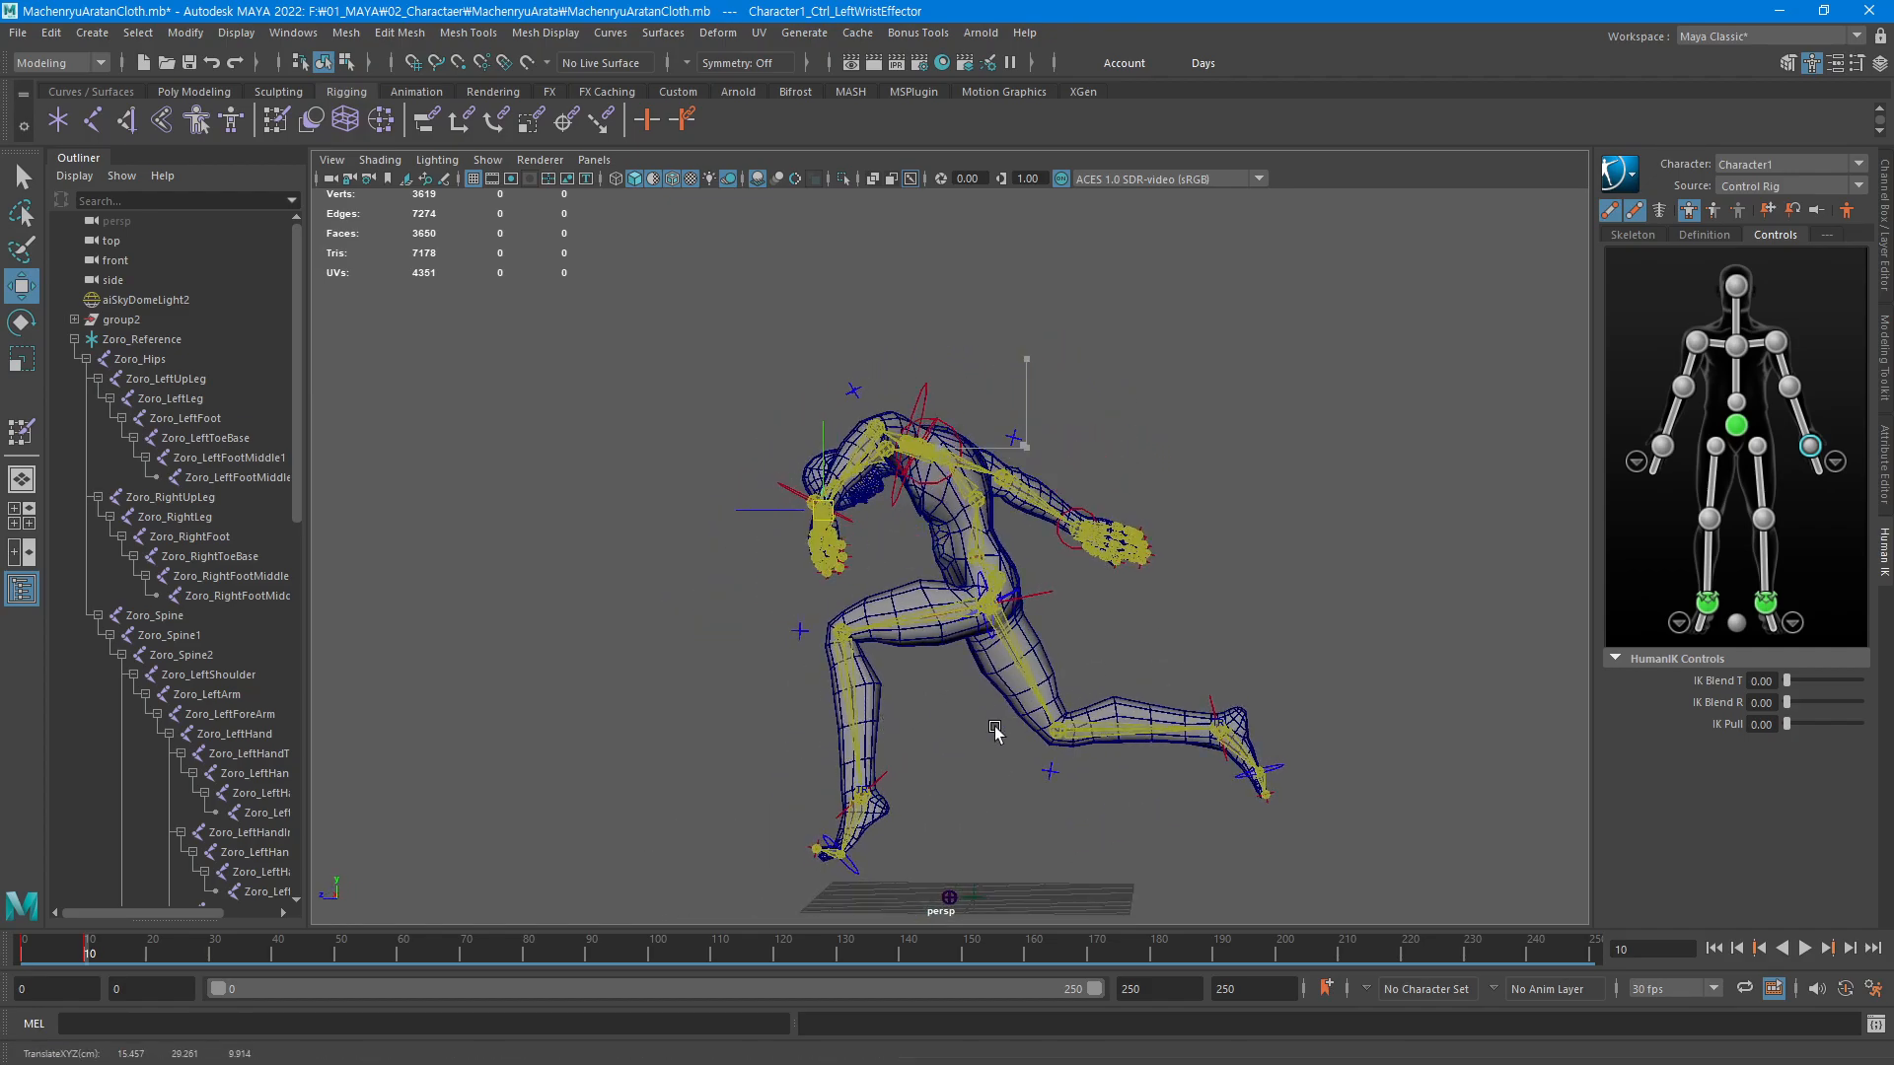
{"action": "key", "text": "s"}
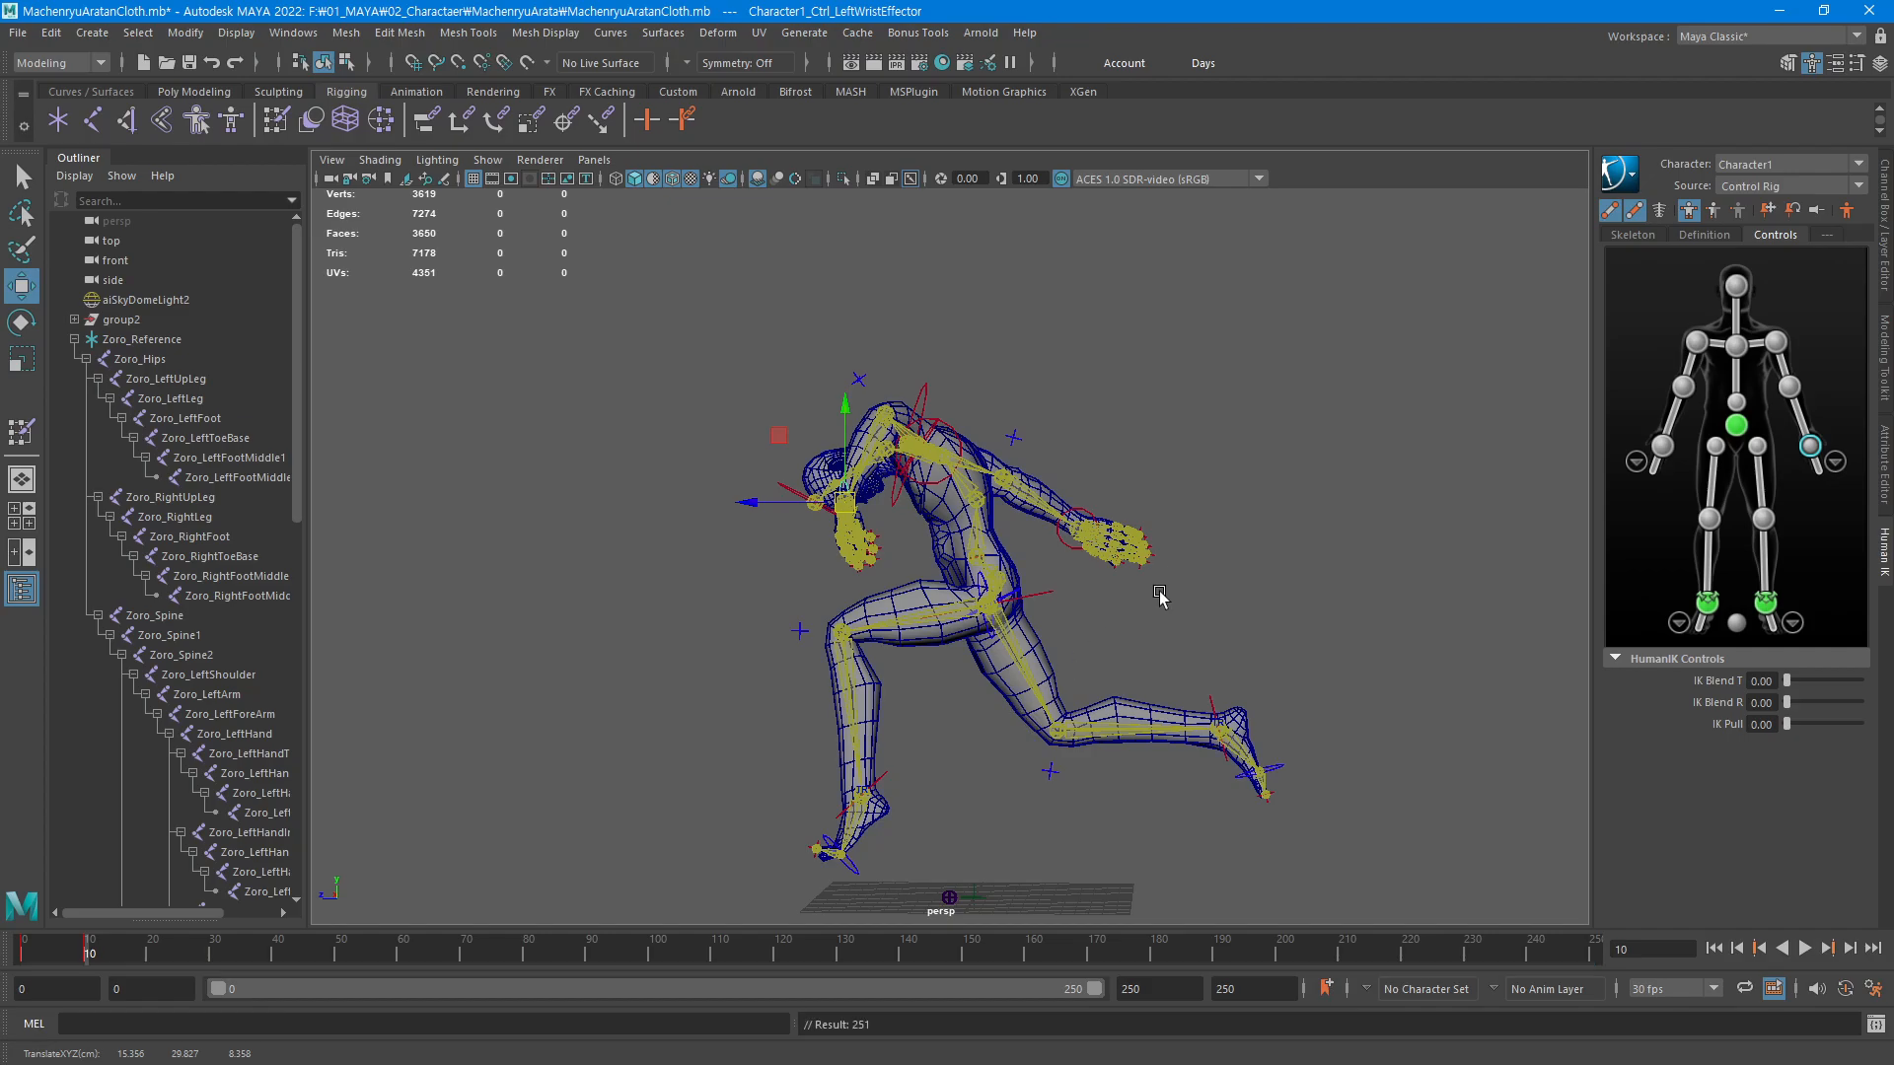
Move the right wrist effector forward and up to mirror the left arm, and inspect the armpit and back deformation
{"action": "left_click", "coordinate": [1072, 552]}
{"action": "middle_click_drag", "start_coordinate": [1230, 696], "coordinate": [1020, 659]}
{"action": "left_click_drag", "start_coordinate": [1022, 646], "coordinate": [1239, 642], "text": "alt"}
{"action": "middle_click_drag", "start_coordinate": [1239, 643], "coordinate": [1091, 697]}
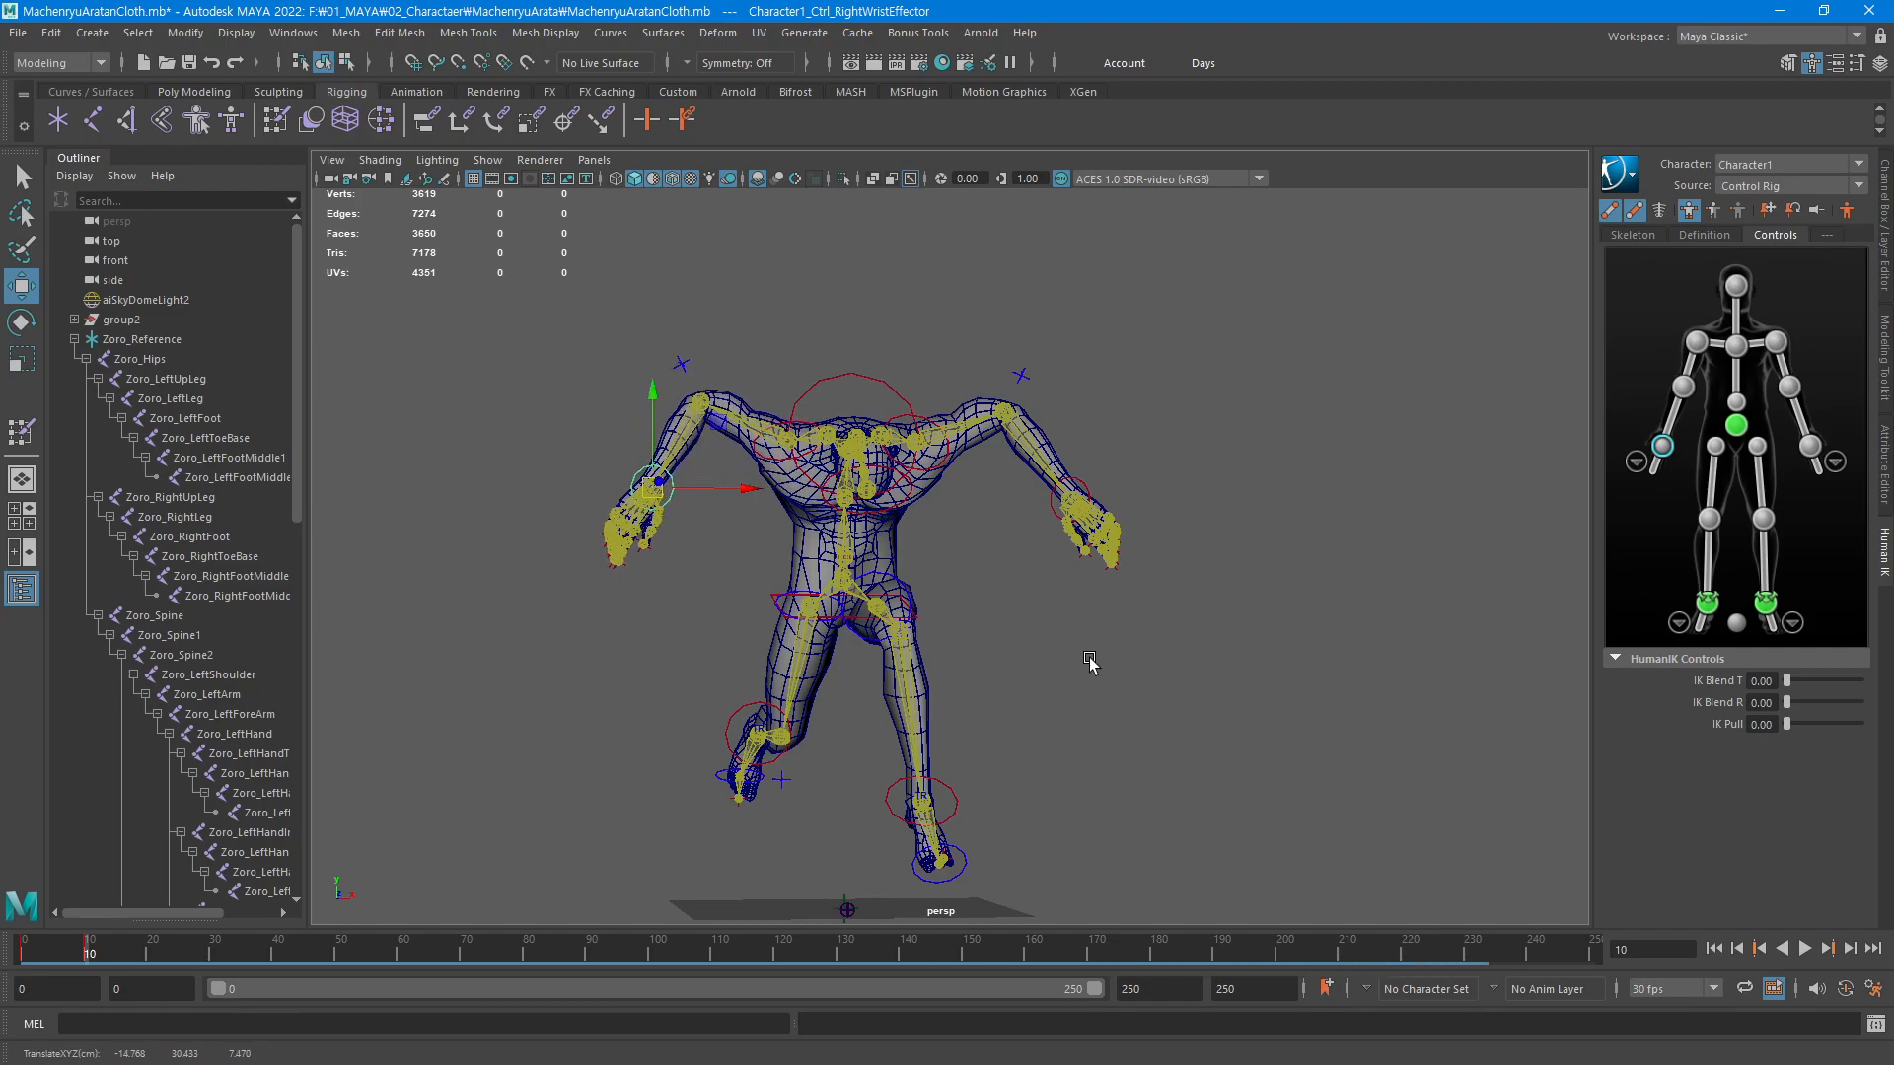
{"action": "left_click_drag", "start_coordinate": [1089, 659], "coordinate": [740, 639], "text": "alt"}
{"action": "middle_click_drag", "start_coordinate": [1008, 614], "coordinate": [868, 708], "text": "alt"}
{"action": "right_click_drag", "start_coordinate": [868, 709], "coordinate": [1120, 688], "text": "alt"}
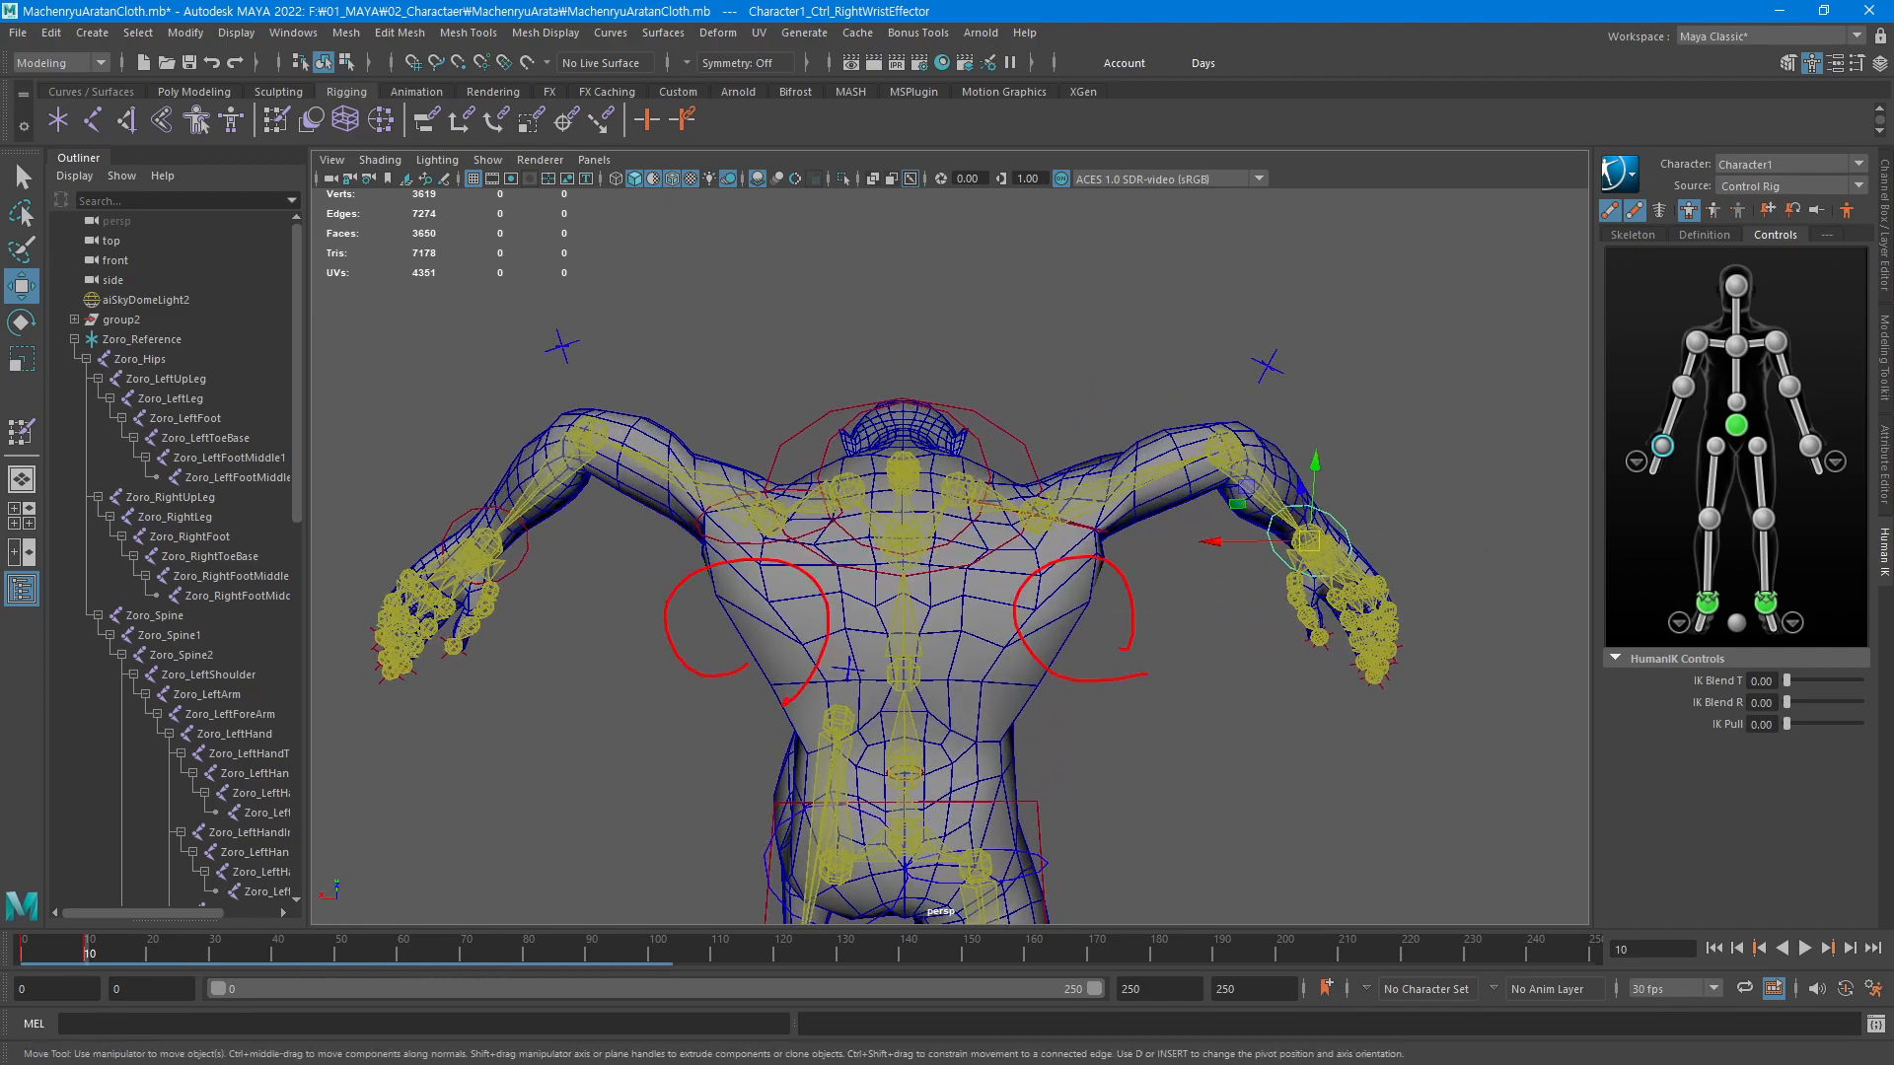
Select the body mesh and open the Paint Skin Weights tool settings
{"action": "key", "text": "Escape"}
{"action": "right_click_drag", "start_coordinate": [1292, 616], "coordinate": [1076, 572], "text": "alt"}
{"action": "left_click_drag", "start_coordinate": [1076, 572], "coordinate": [1328, 536], "text": "alt"}
{"action": "left_click", "coordinate": [1069, 579]}
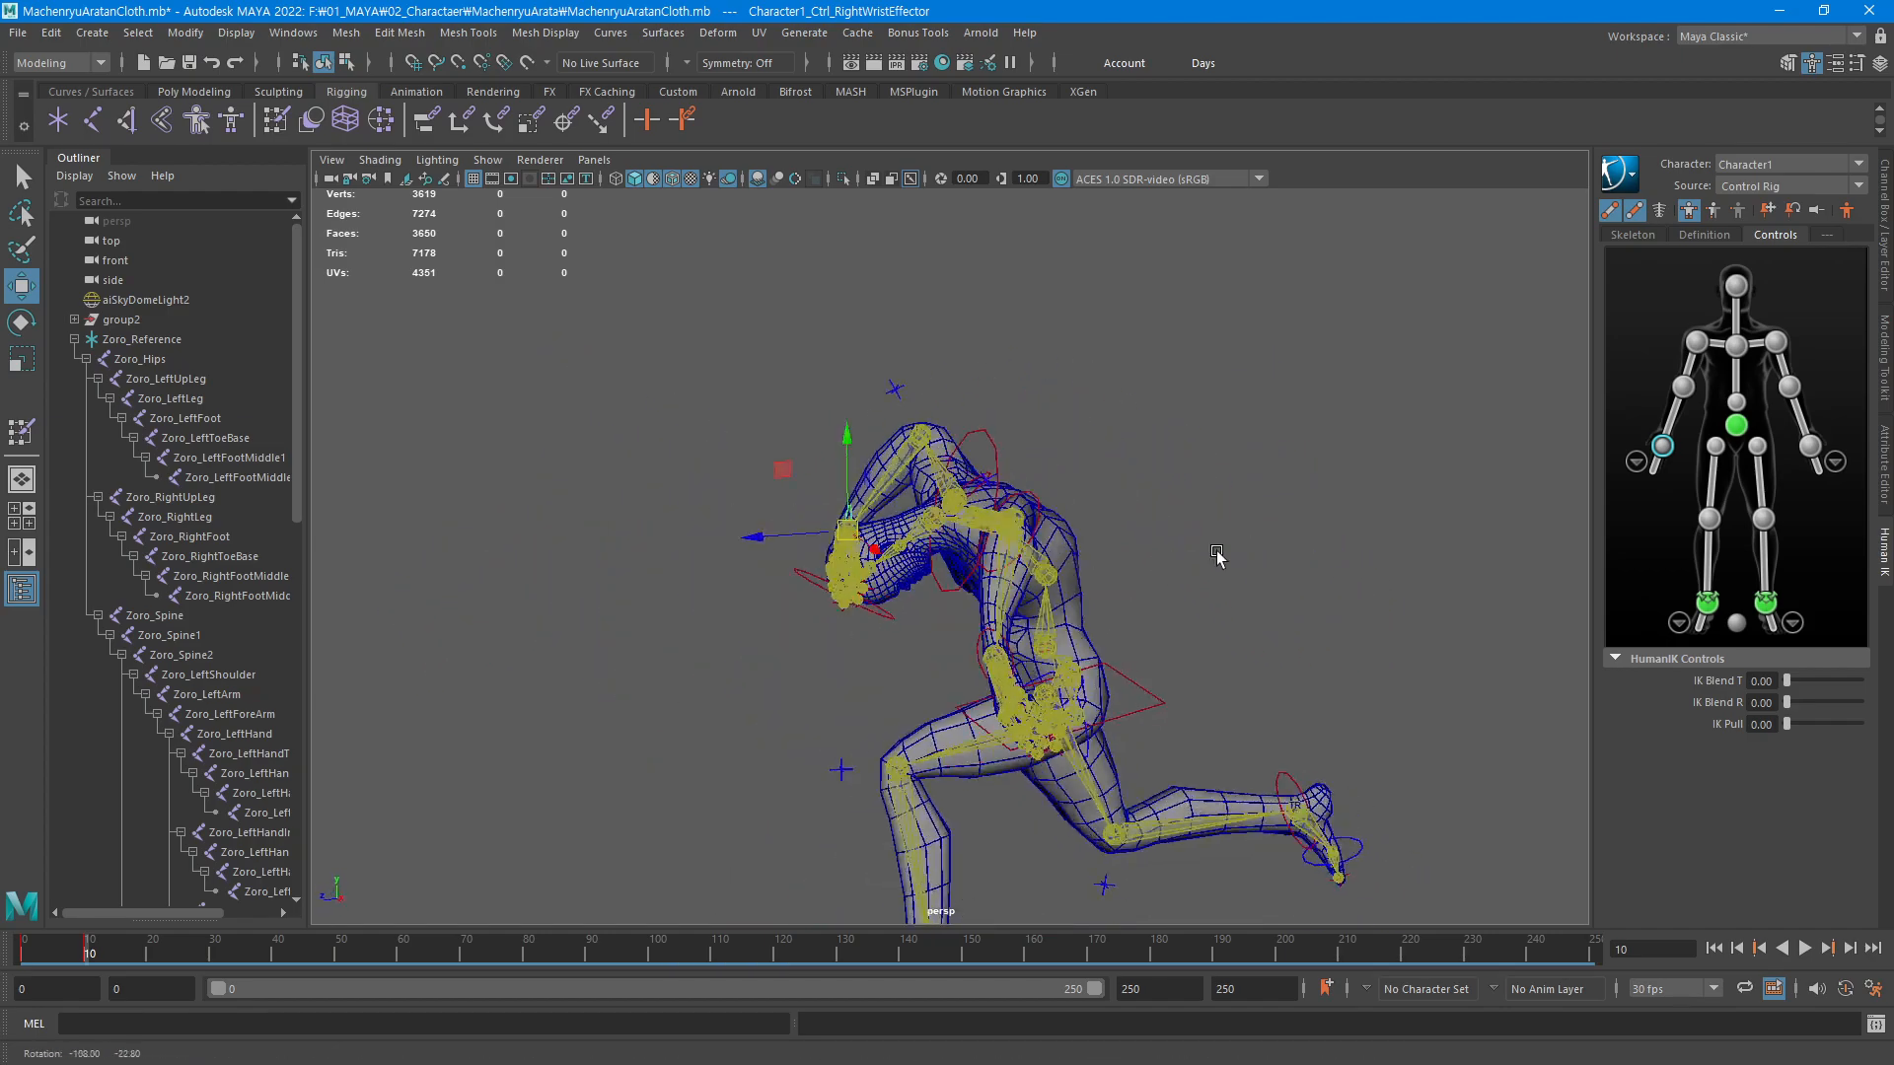
{"action": "right_click_drag", "start_coordinate": [1068, 579], "coordinate": [1458, 582], "text": "alt"}
{"action": "middle_click_drag", "start_coordinate": [1458, 582], "coordinate": [1352, 548], "text": "alt"}
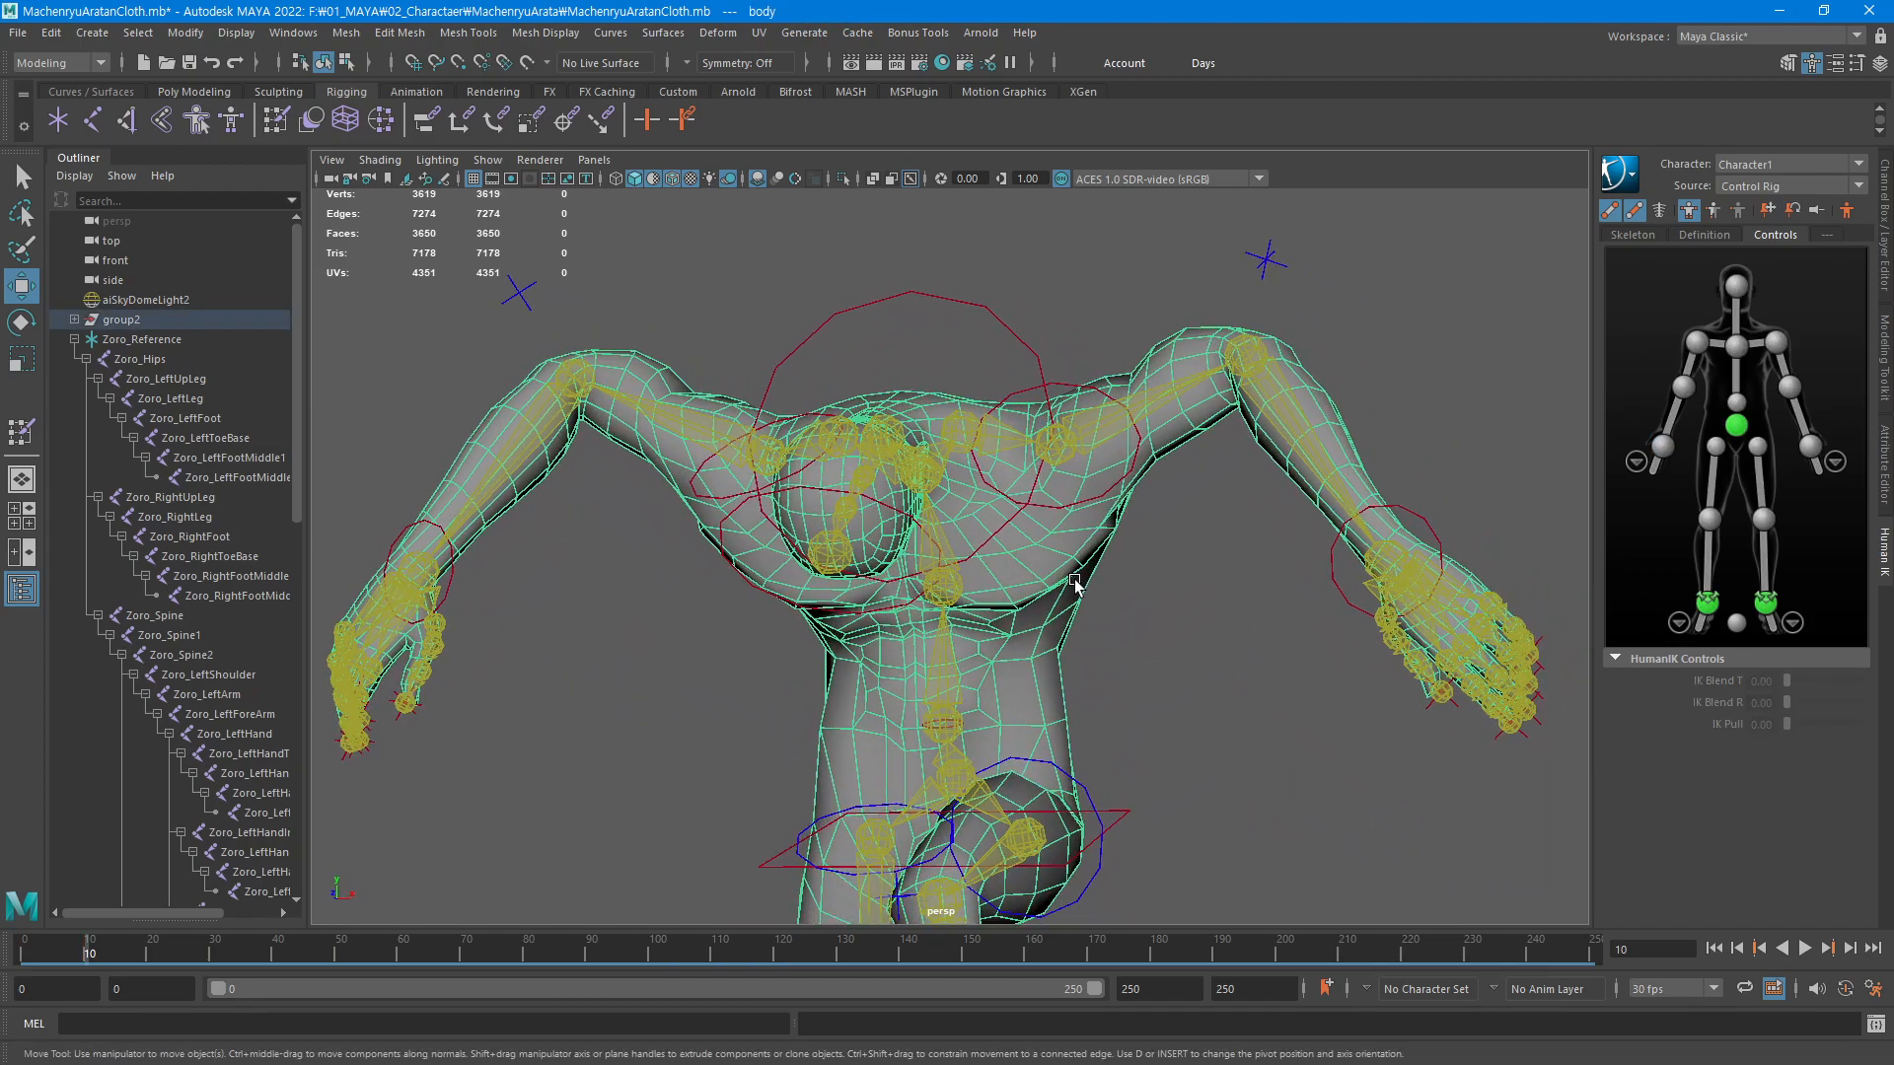
{"action": "left_click_drag", "start_coordinate": [1352, 547], "coordinate": [1262, 493], "text": "alt"}
{"action": "left_click", "coordinate": [275, 120]}
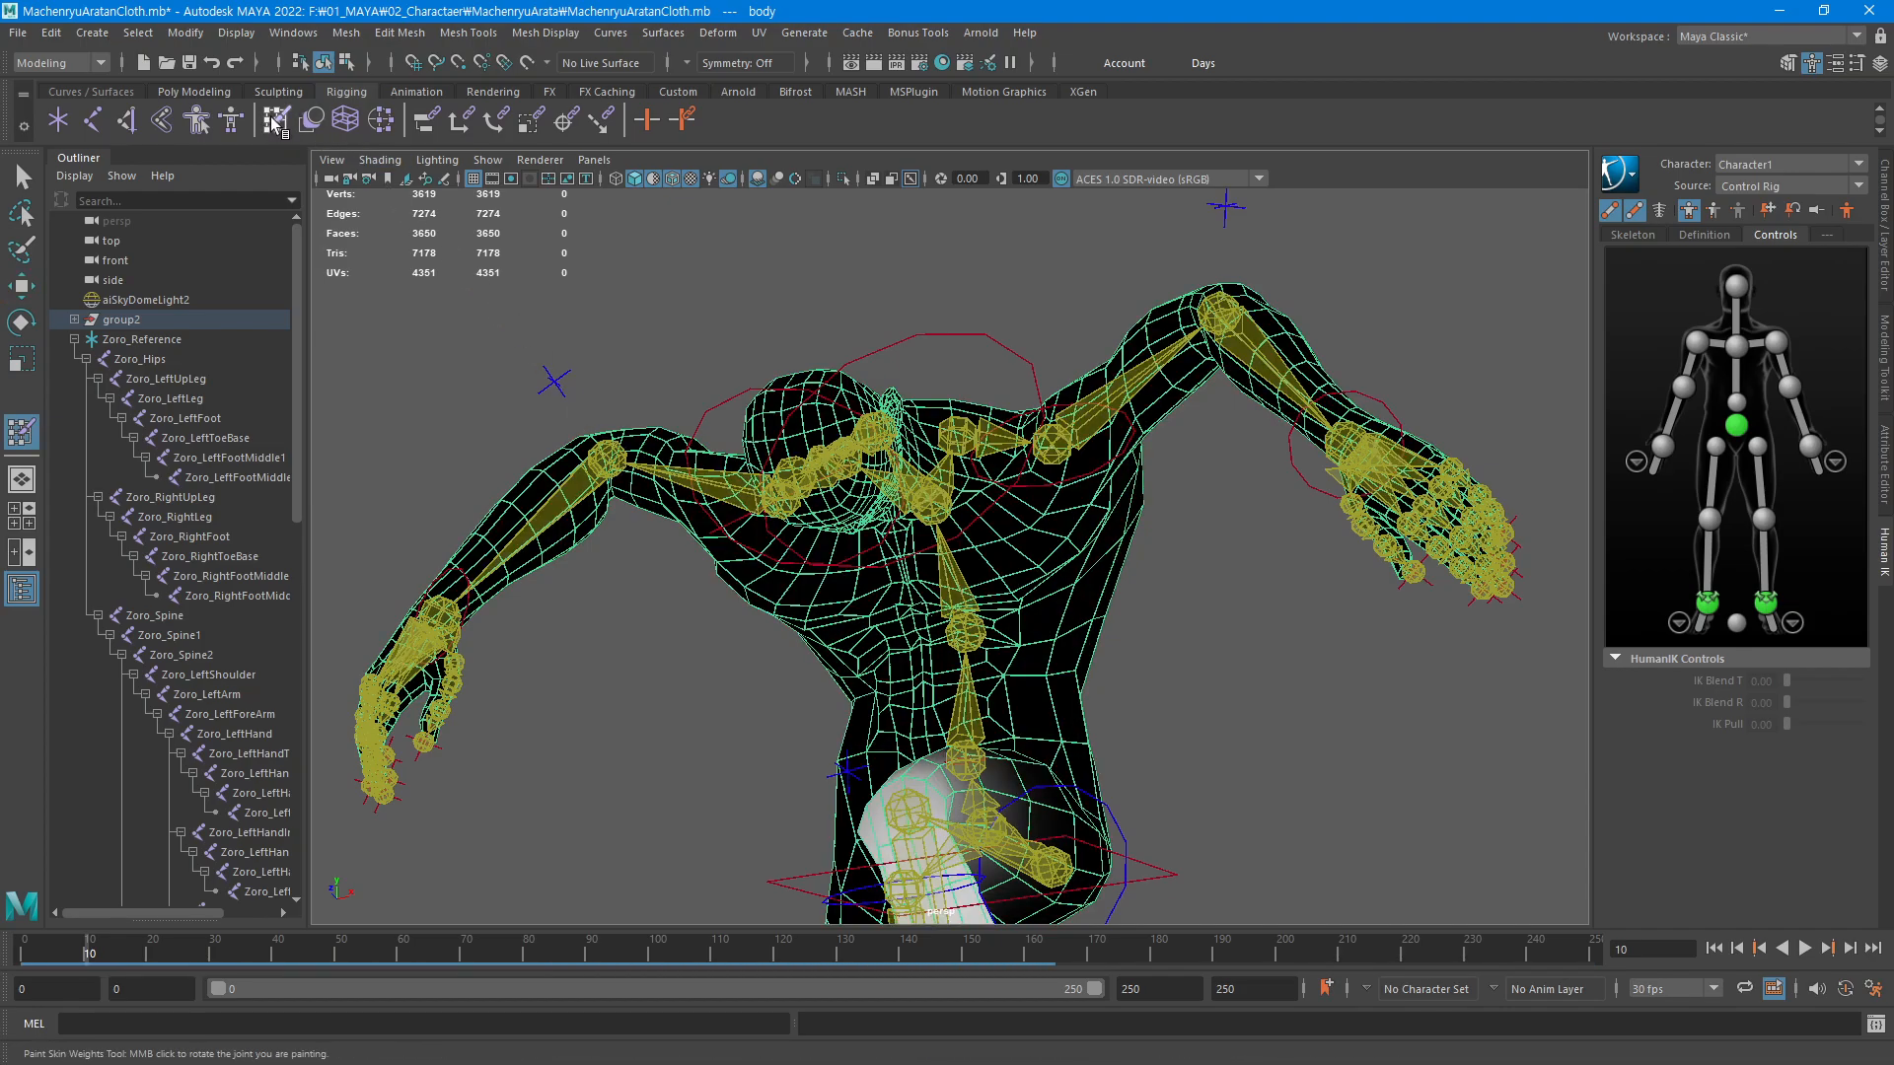
{"action": "double_click", "coordinate": [275, 120]}
{"action": "left_click_drag", "start_coordinate": [434, 248], "coordinate": [218, 248]}
Examine how the Zoro_Hips, Zoro_Spine1 and Zoro_Spine influences are weighted across the torso
{"action": "left_click", "coordinate": [234, 409]}
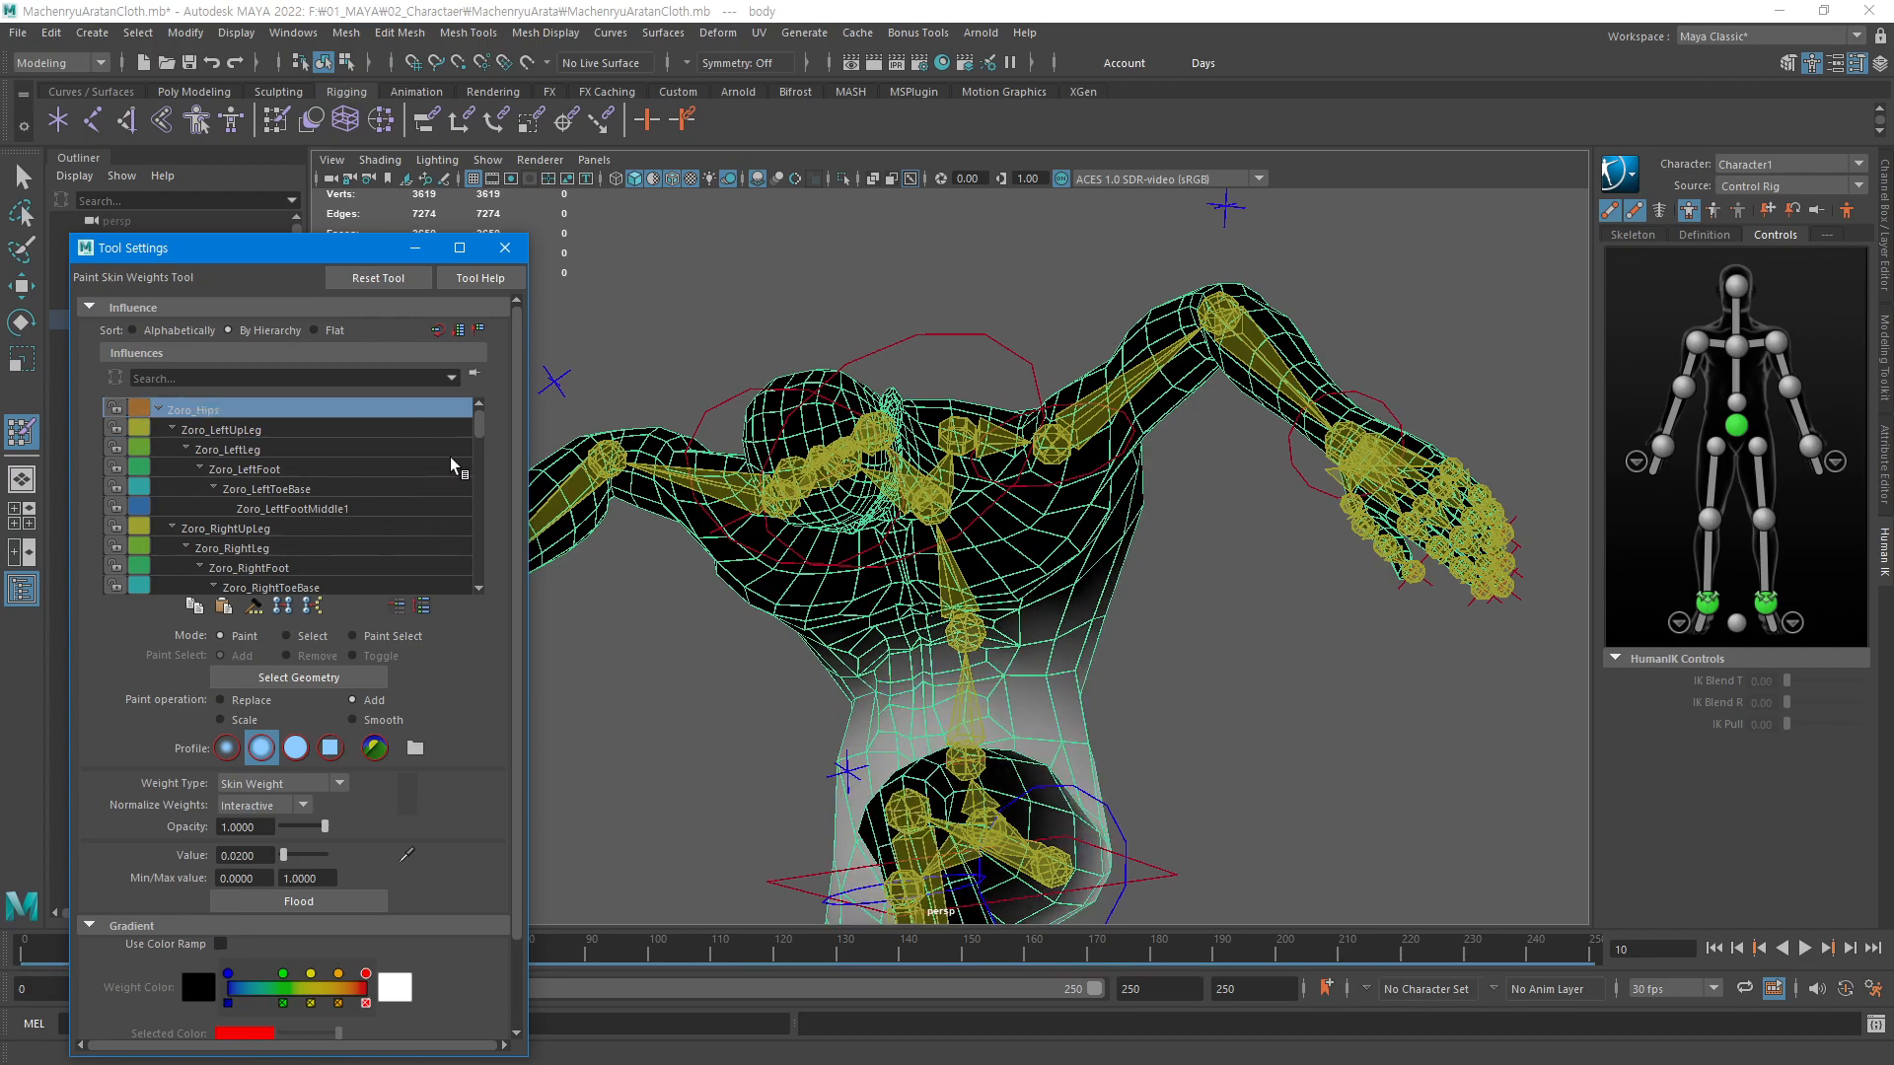
{"action": "mouse_move", "coordinate": [483, 426]}
{"action": "left_mouse_down"}
{"action": "mouse_move", "coordinate": [496, 567]}
{"action": "mouse_move", "coordinate": [496, 452]}
{"action": "left_mouse_up"}
{"action": "left_click", "coordinate": [236, 483]}
{"action": "left_click", "coordinate": [239, 503]}
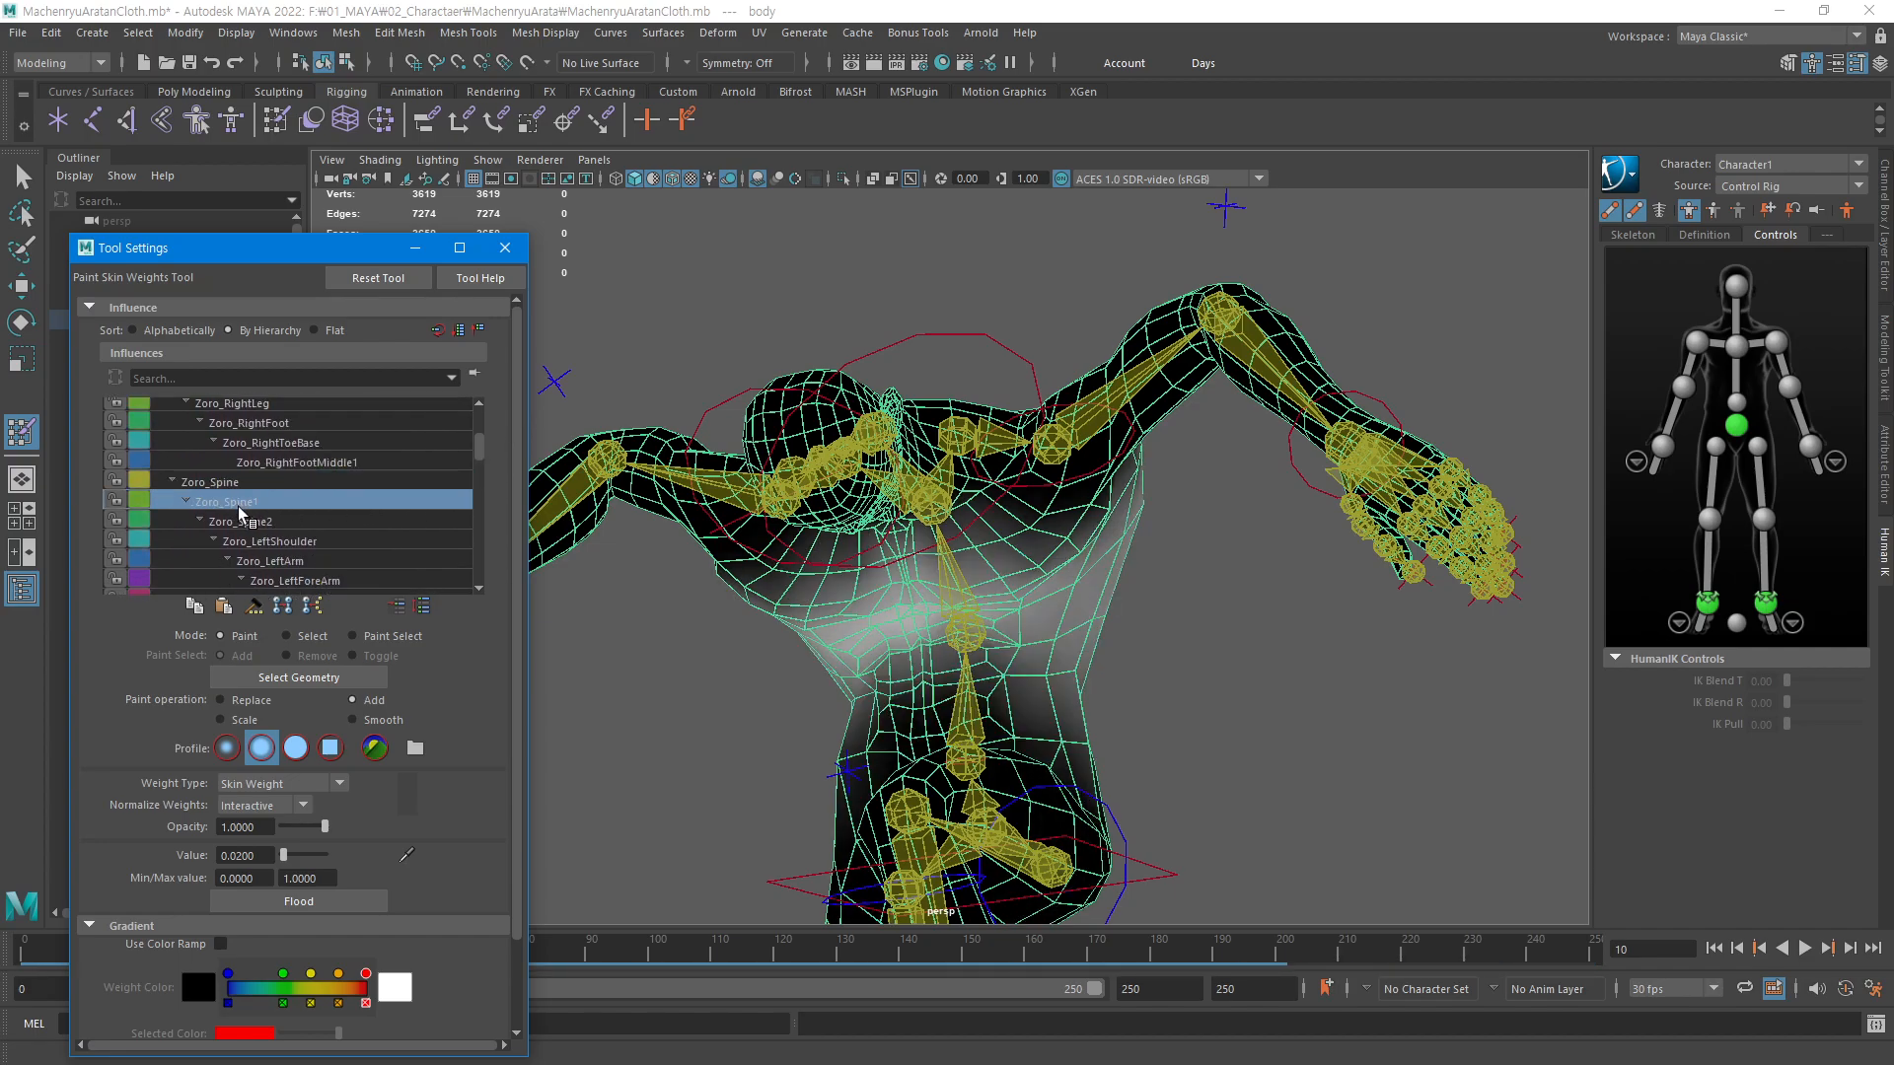
{"action": "left_click_drag", "start_coordinate": [976, 612], "coordinate": [1136, 735], "text": "alt"}
{"action": "left_click", "coordinate": [228, 483]}
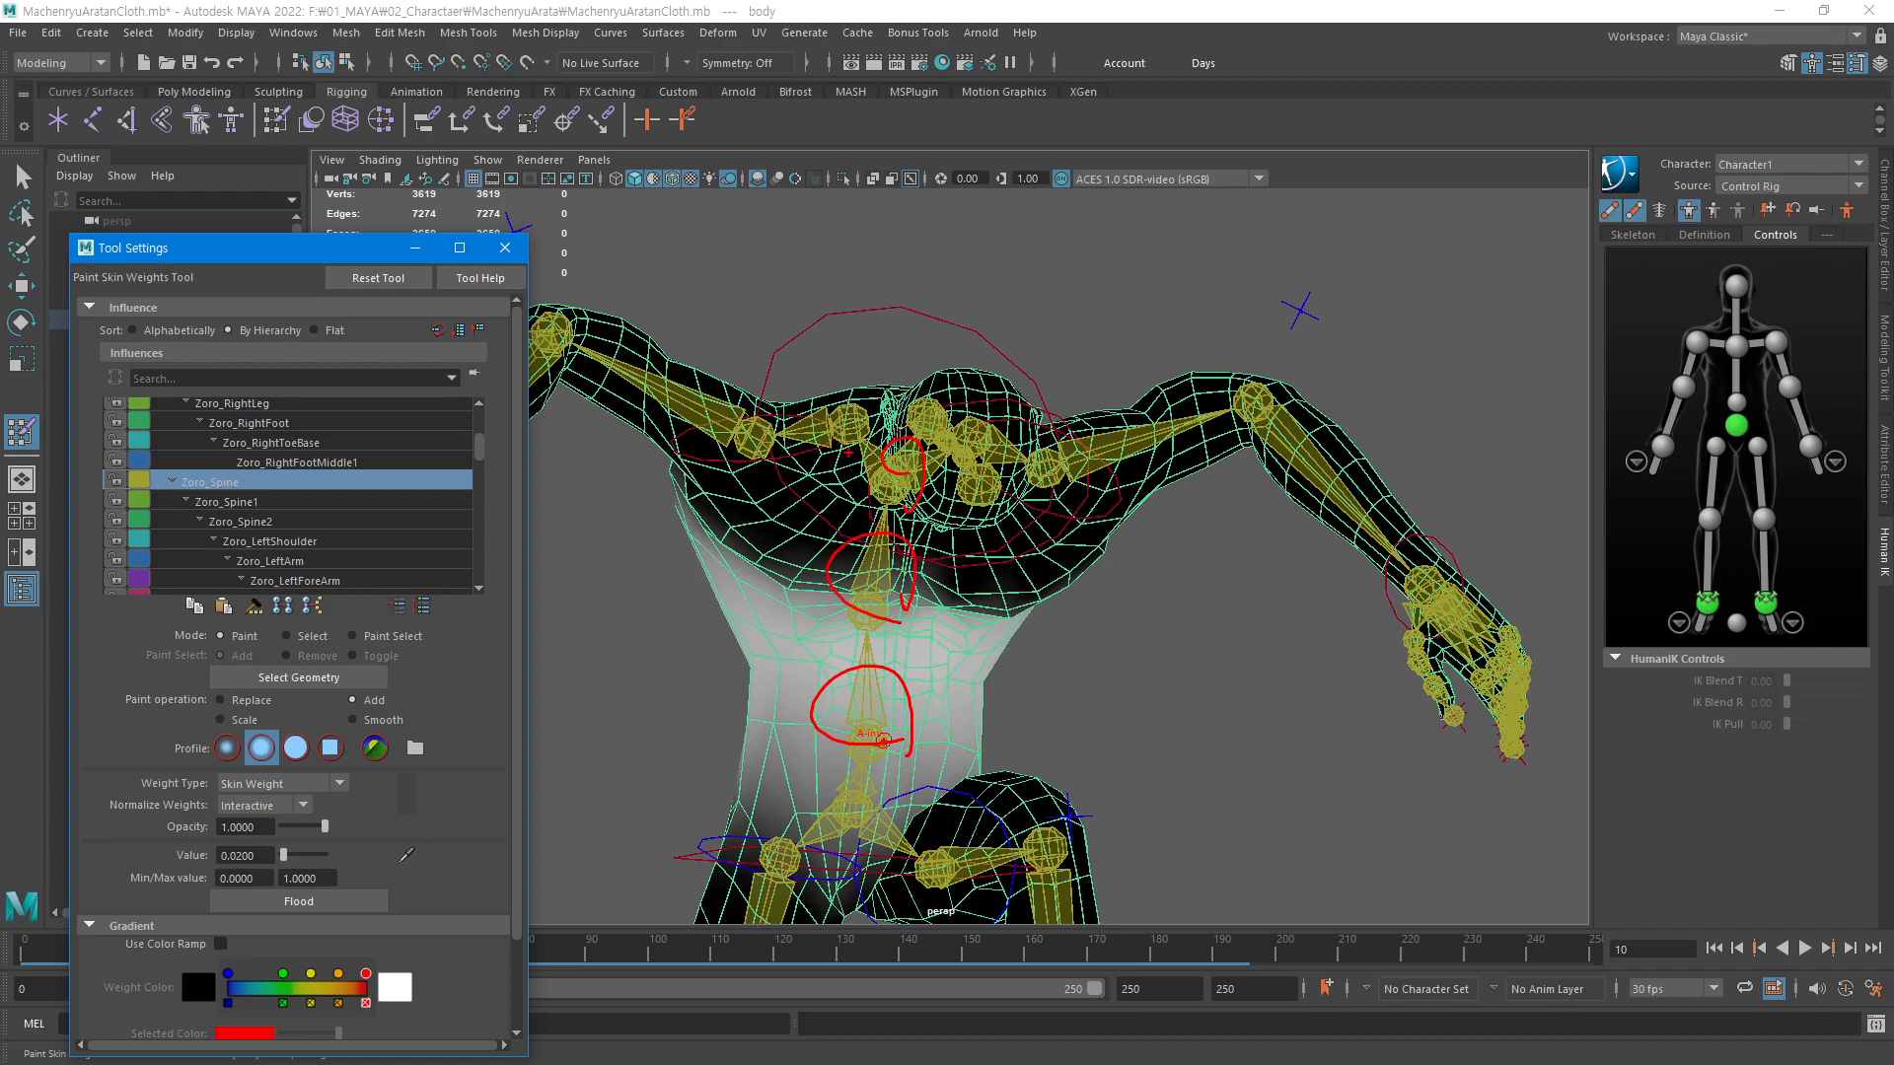
{"action": "key", "text": "Escape"}
Add Zoro_Spine1 weight along the left side of the torso below the armpit at a value of 0.02
{"action": "left_click", "coordinate": [245, 505]}
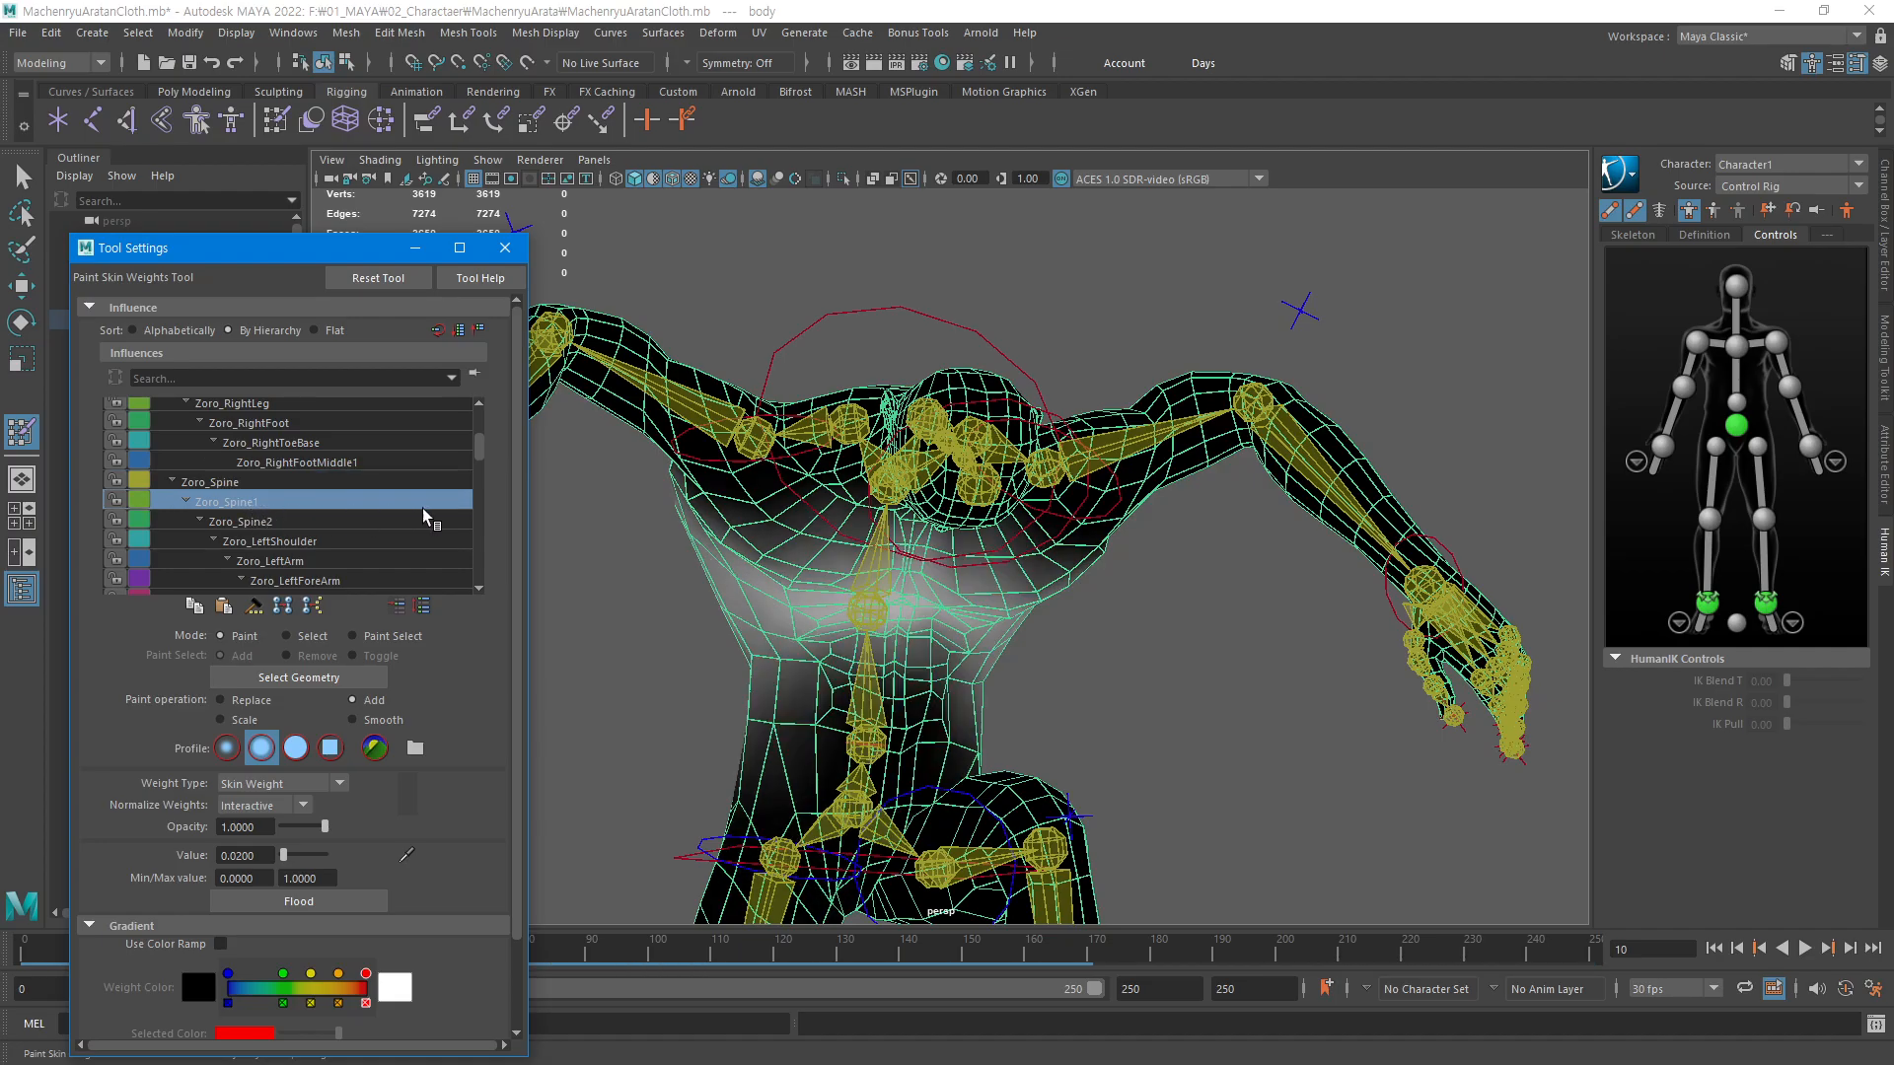
{"action": "left_click_drag", "start_coordinate": [987, 631], "coordinate": [1095, 553], "text": "alt"}
{"action": "right_click_drag", "start_coordinate": [1096, 553], "coordinate": [1350, 521], "text": "alt"}
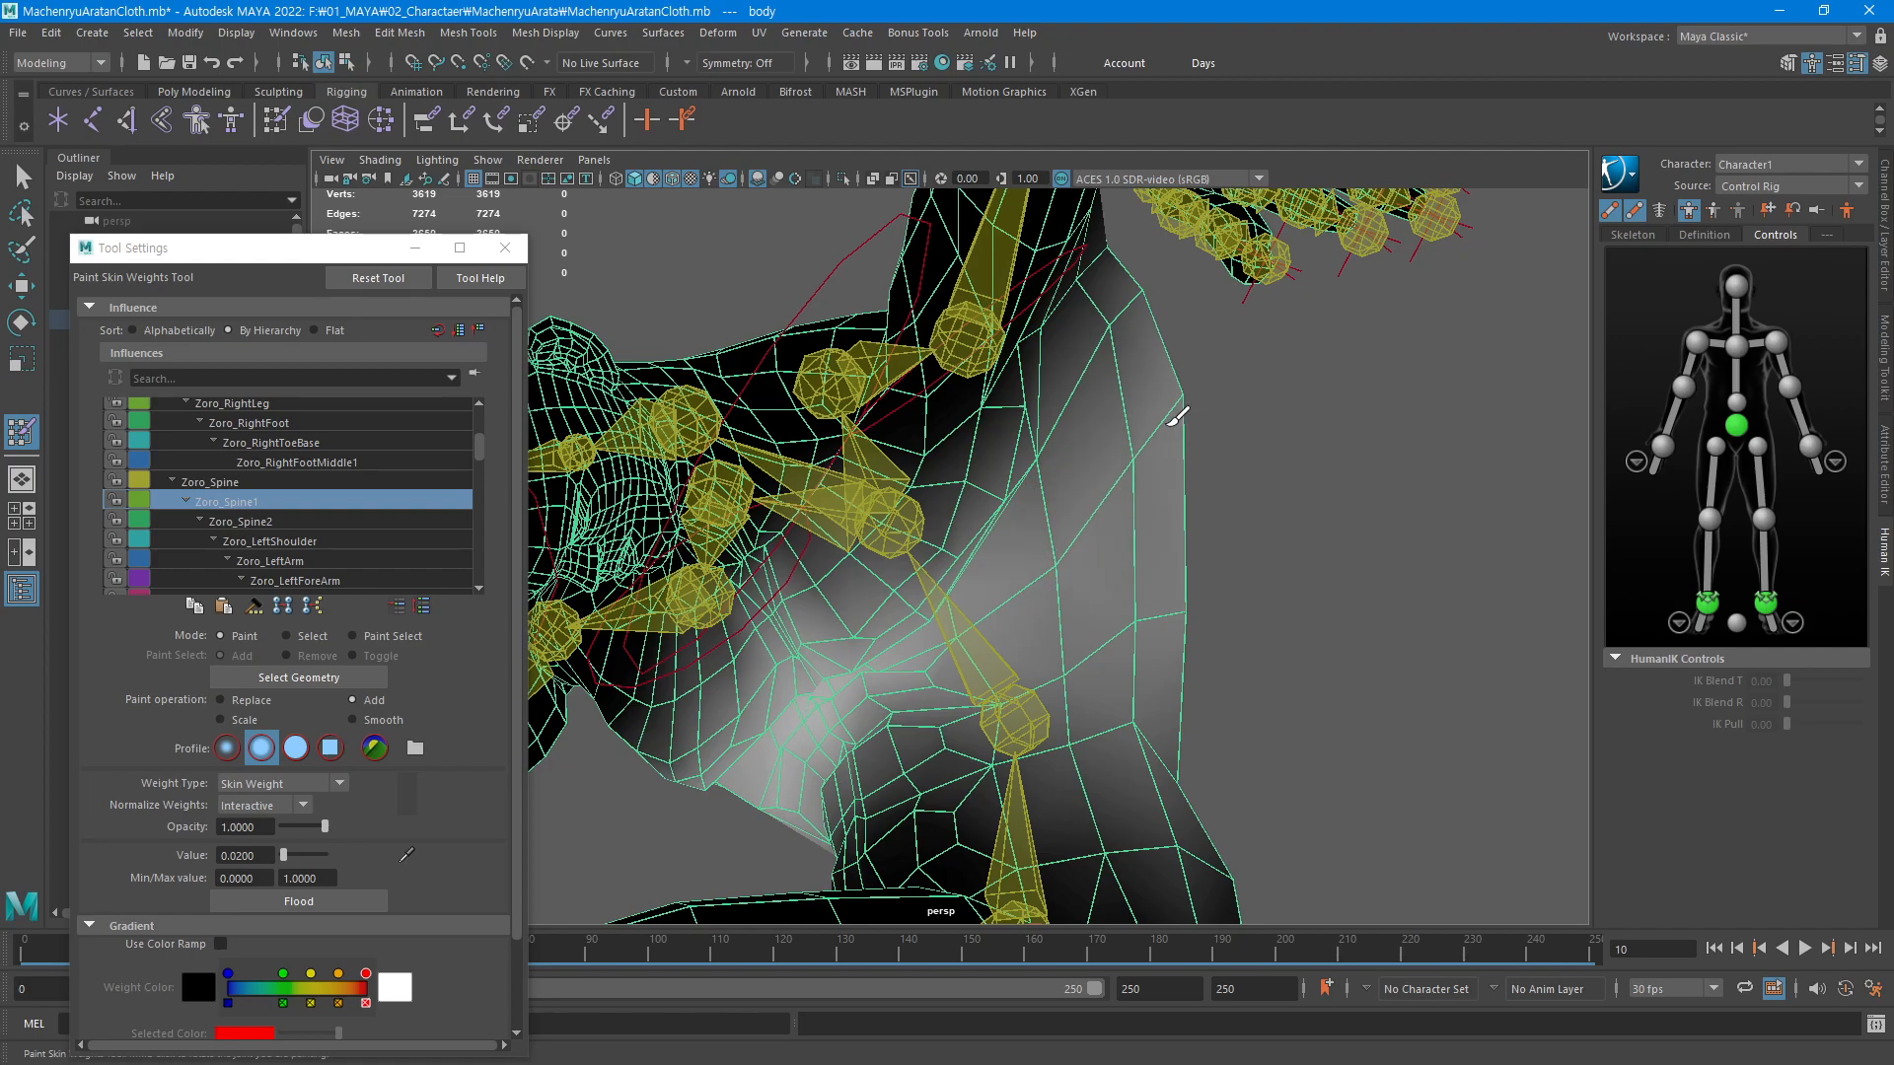
{"action": "left_click_drag", "start_coordinate": [1127, 426], "coordinate": [1178, 583]}
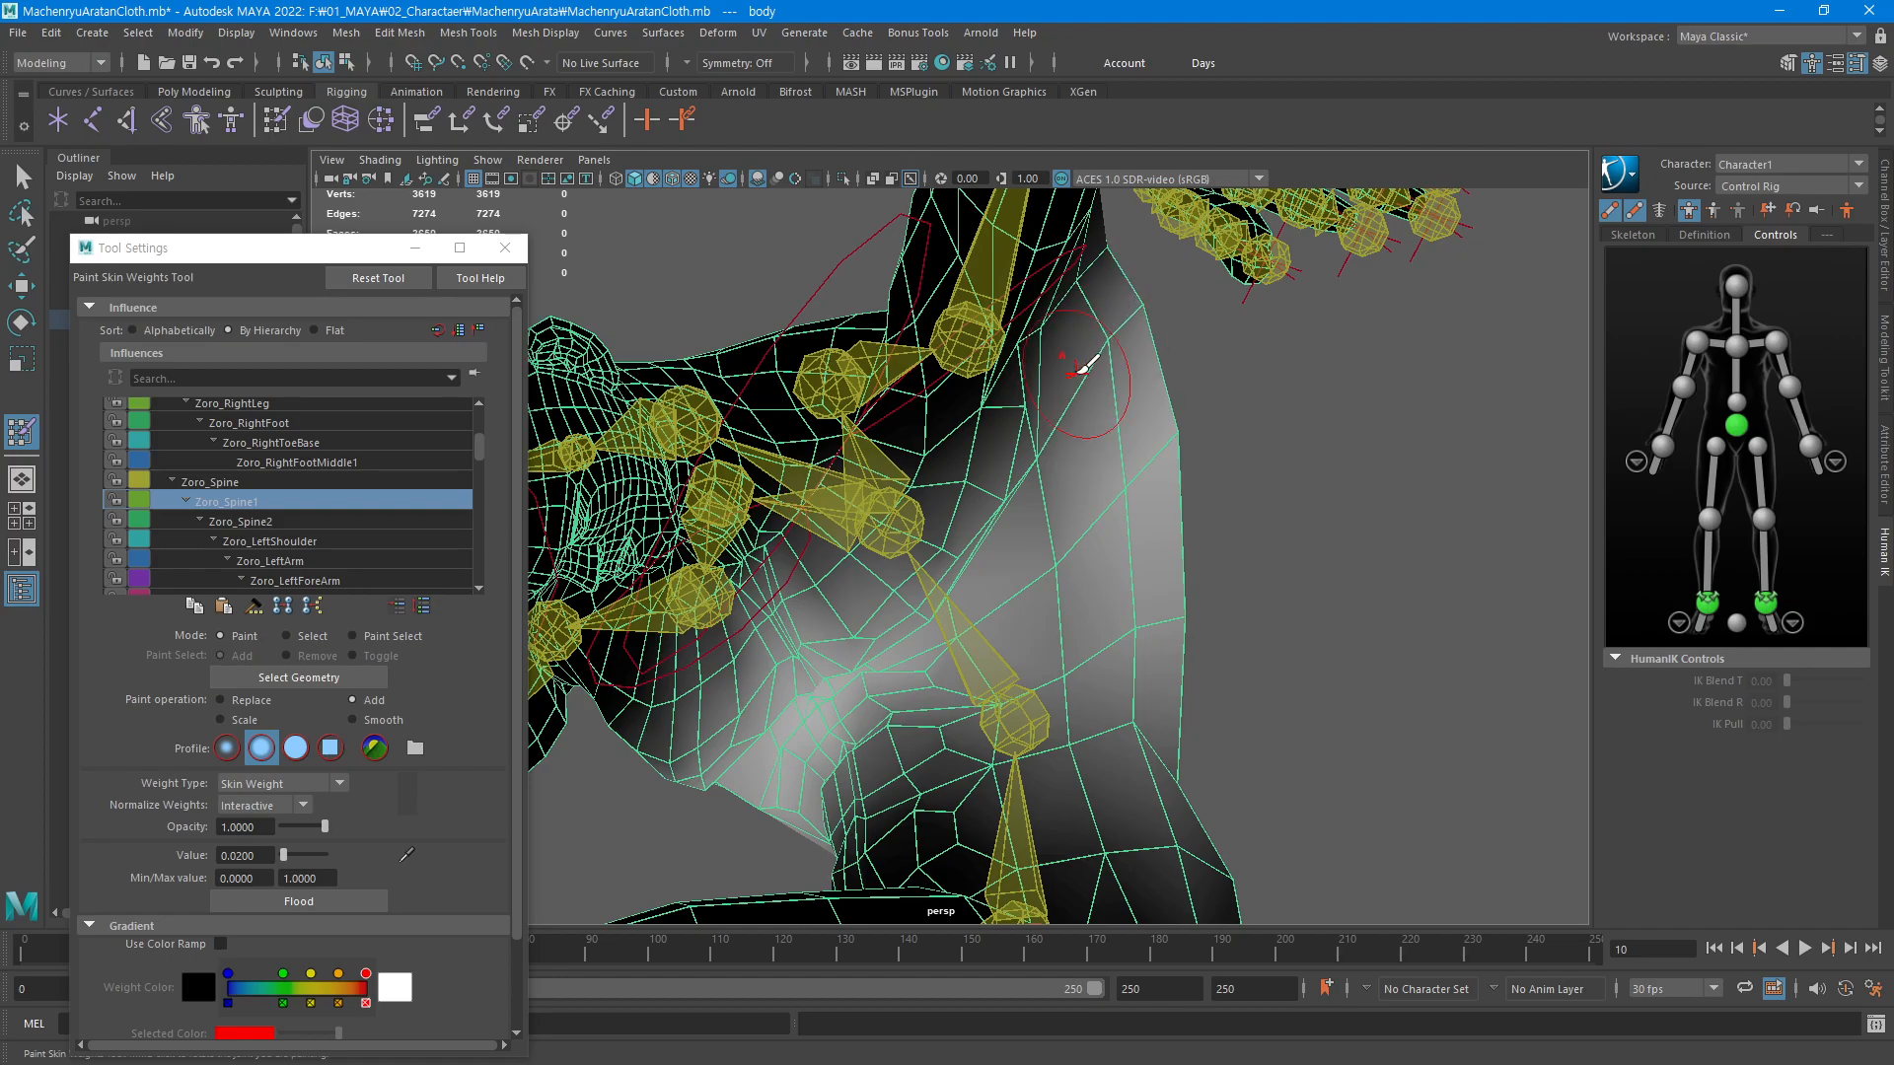
{"action": "mouse_move", "coordinate": [1004, 493]}
{"action": "left_mouse_down"}
{"action": "mouse_move", "coordinate": [980, 580]}
{"action": "mouse_move", "coordinate": [987, 695]}
{"action": "mouse_move", "coordinate": [1075, 570]}
{"action": "left_mouse_up"}
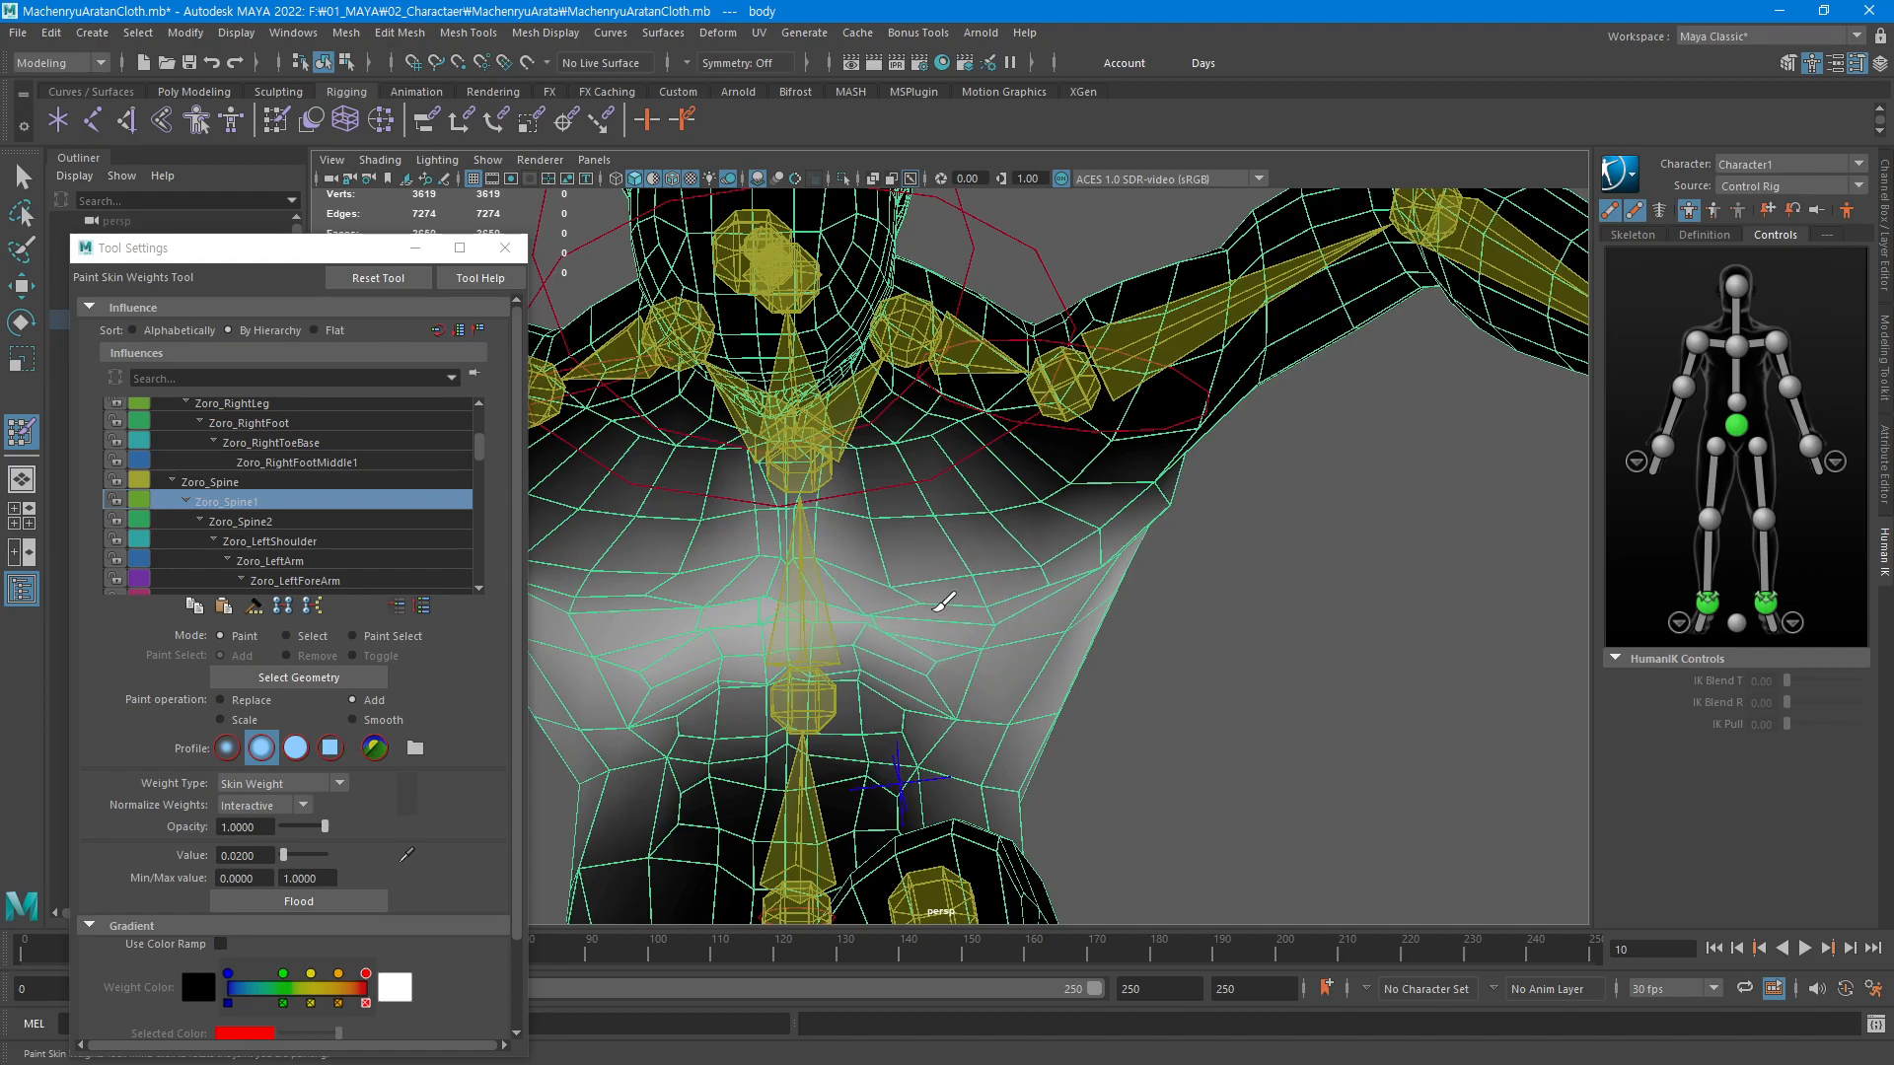
Set the paint value to 0.05 and add more Zoro_Spine1 weight over the left ribs and chest
{"action": "left_click_drag", "start_coordinate": [261, 860], "coordinate": [210, 870]}
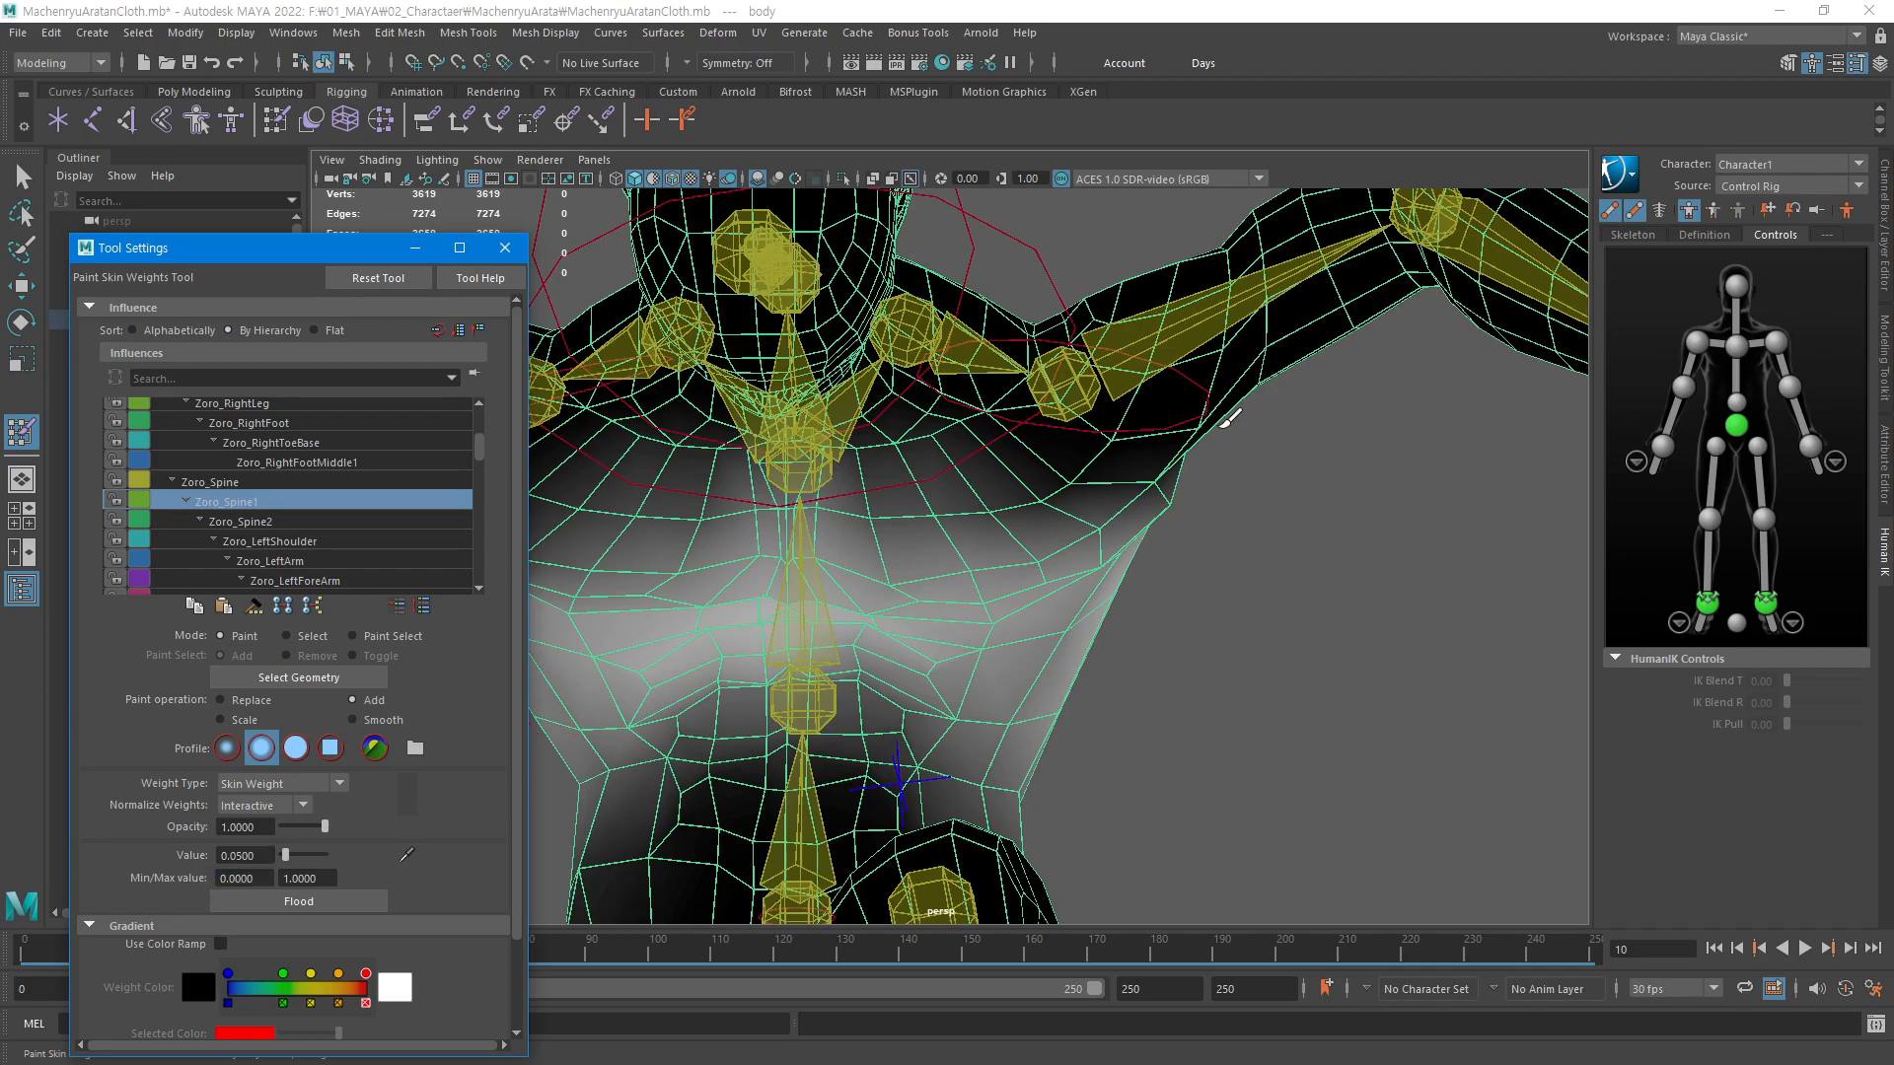
{"action": "mouse_move", "coordinate": [1063, 542]}
{"action": "left_mouse_down"}
{"action": "mouse_move", "coordinate": [864, 541]}
{"action": "mouse_move", "coordinate": [808, 681]}
{"action": "mouse_move", "coordinate": [868, 710]}
{"action": "mouse_move", "coordinate": [952, 707]}
{"action": "mouse_move", "coordinate": [952, 641]}
{"action": "left_mouse_up"}
{"action": "mouse_move", "coordinate": [1048, 544]}
{"action": "left_mouse_down"}
{"action": "mouse_move", "coordinate": [909, 572]}
{"action": "mouse_move", "coordinate": [890, 538]}
{"action": "mouse_move", "coordinate": [980, 550]}
{"action": "mouse_move", "coordinate": [875, 574]}
{"action": "mouse_move", "coordinate": [1026, 649]}
{"action": "mouse_move", "coordinate": [1021, 621]}
{"action": "mouse_move", "coordinate": [1192, 491]}
{"action": "mouse_move", "coordinate": [1112, 533]}
{"action": "mouse_move", "coordinate": [1174, 454]}
{"action": "mouse_move", "coordinate": [1015, 591]}
{"action": "mouse_move", "coordinate": [1130, 487]}
{"action": "mouse_move", "coordinate": [951, 542]}
{"action": "mouse_move", "coordinate": [1091, 516]}
{"action": "mouse_move", "coordinate": [954, 512]}
{"action": "mouse_move", "coordinate": [846, 536]}
{"action": "mouse_move", "coordinate": [947, 512]}
{"action": "mouse_move", "coordinate": [899, 485]}
{"action": "mouse_move", "coordinate": [903, 444]}
{"action": "mouse_move", "coordinate": [987, 464]}
{"action": "left_mouse_up"}
{"action": "left_click_drag", "start_coordinate": [986, 464], "coordinate": [888, 513], "text": "alt"}
{"action": "scroll", "coordinate": [803, 735], "scroll_direction": "up", "scroll_amount": 8}
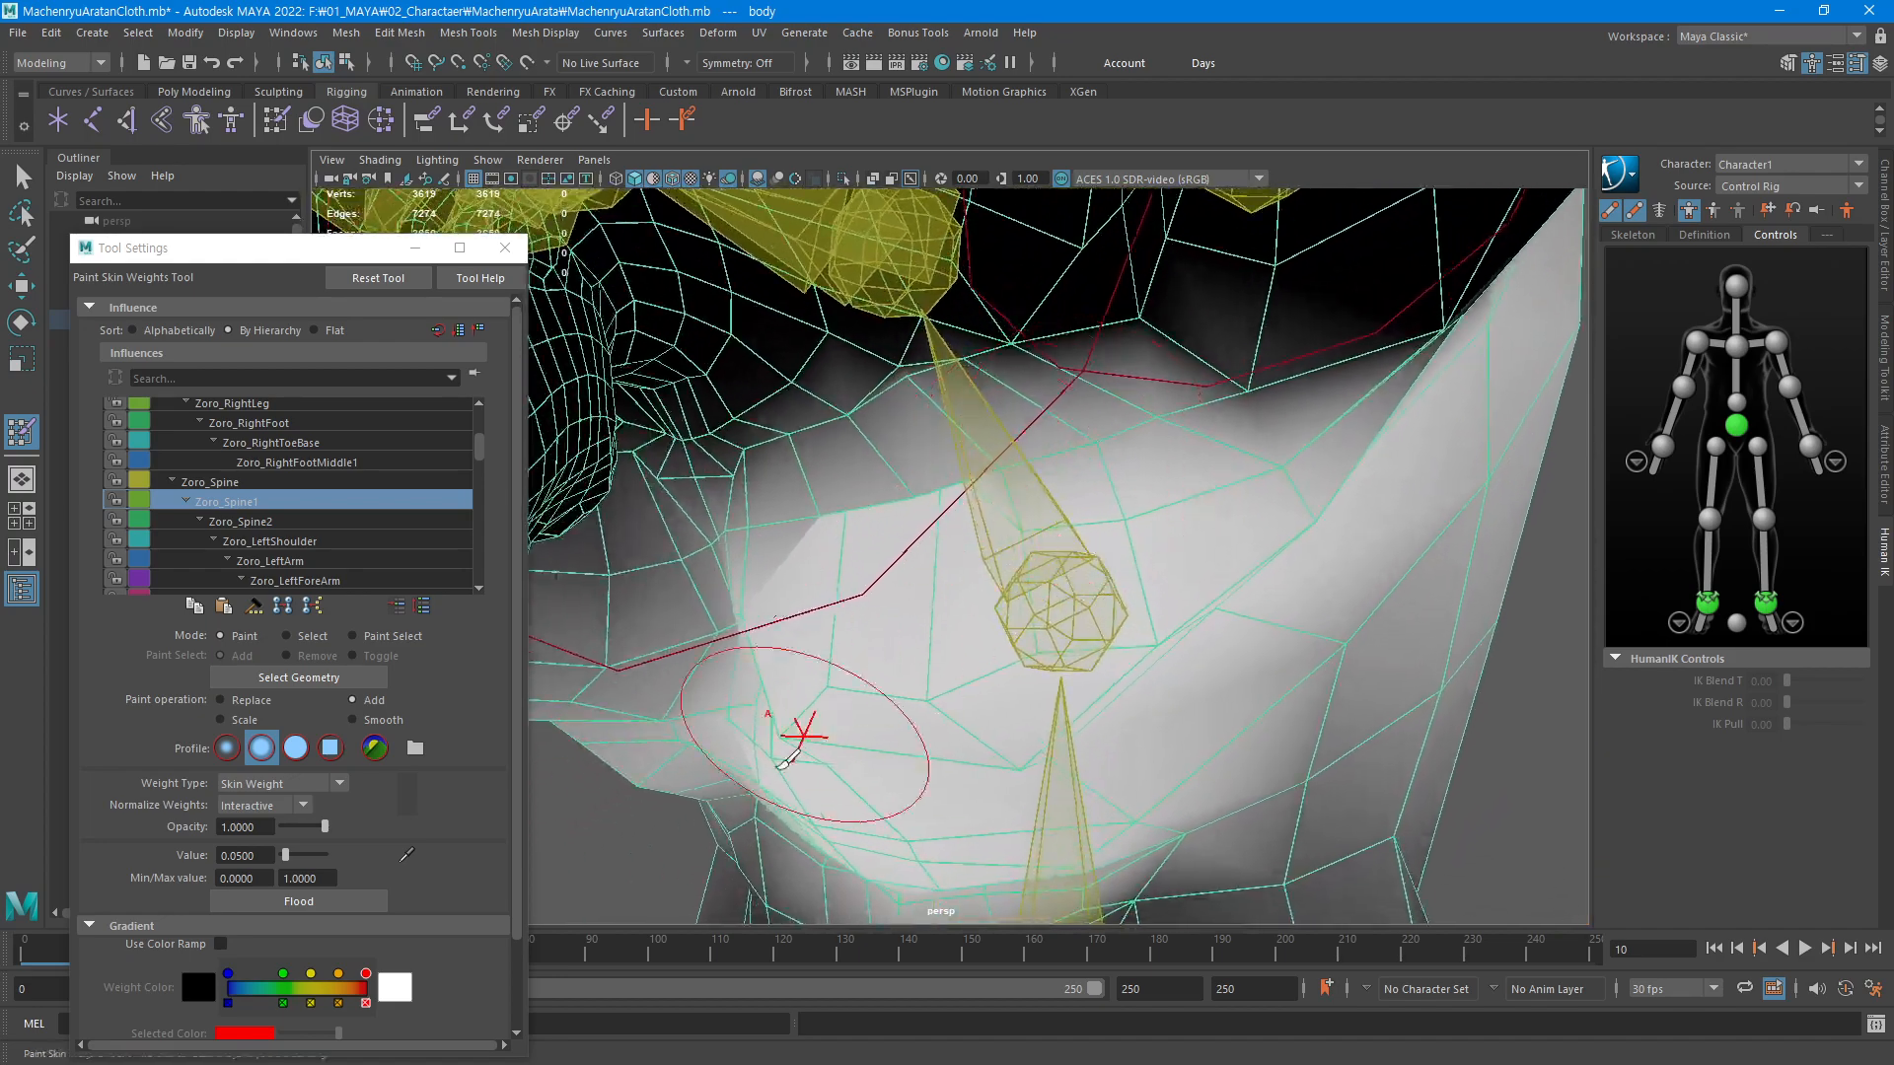
Go to frame 6 and add Zoro_Spine1 weight across the left upper chest
{"action": "left_click_drag", "start_coordinate": [271, 251], "coordinate": [247, 123]}
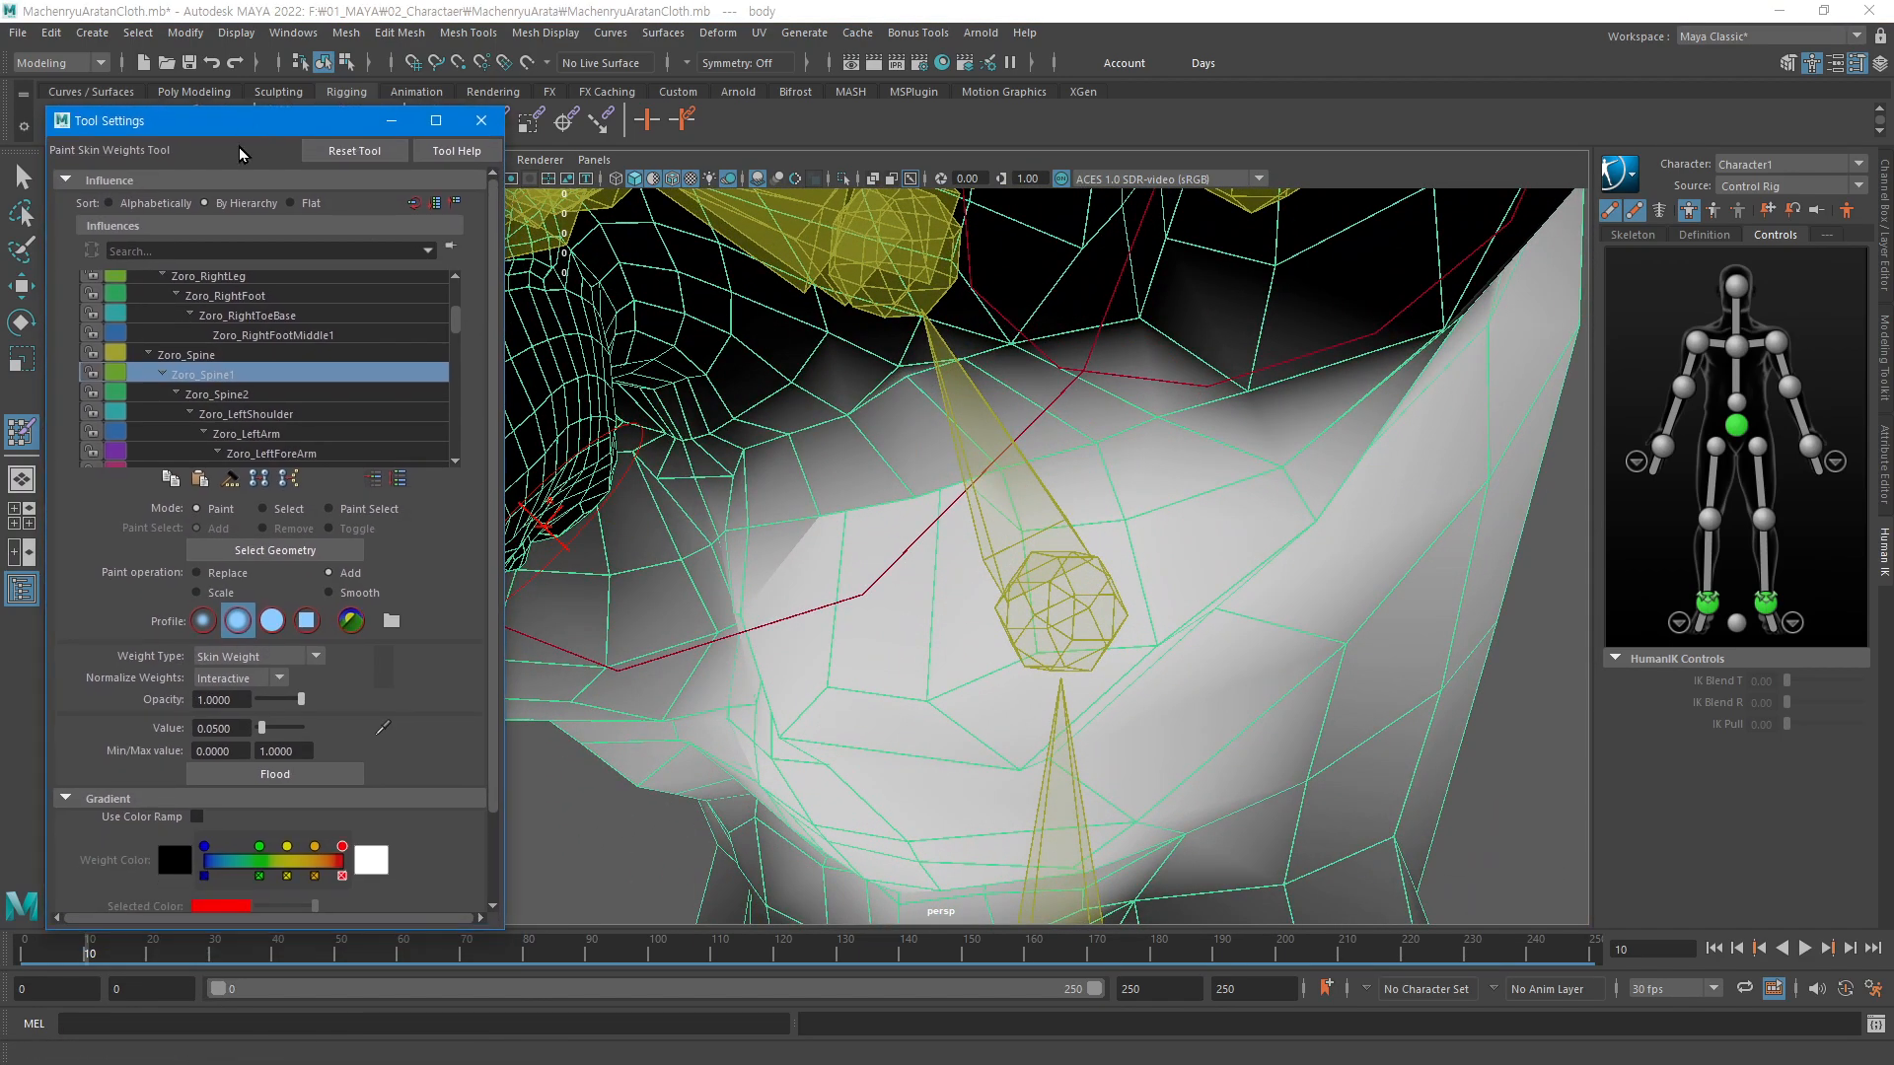
{"action": "left_click_drag", "start_coordinate": [77, 957], "coordinate": [59, 945]}
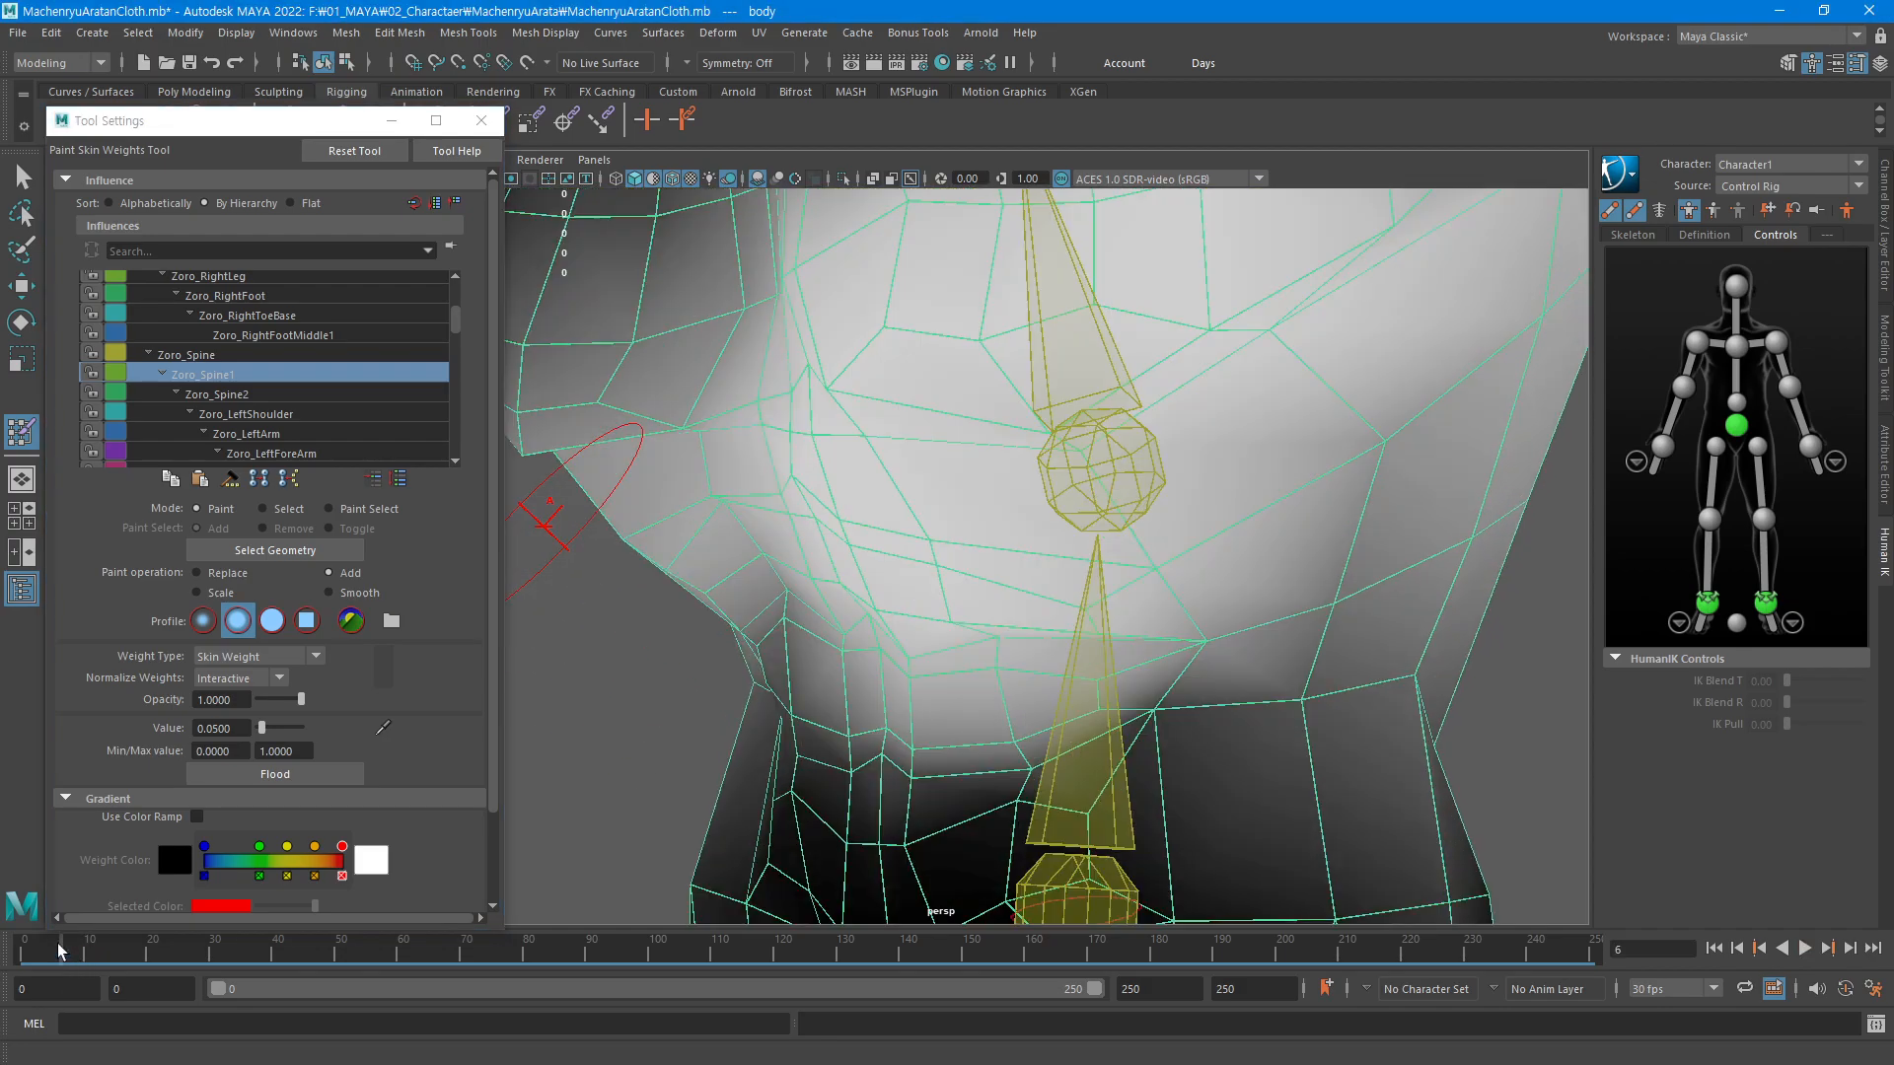
{"action": "left_click_drag", "start_coordinate": [758, 527], "coordinate": [821, 613], "text": "alt"}
{"action": "scroll", "coordinate": [821, 614], "scroll_direction": "down", "scroll_amount": 4}
{"action": "middle_click_drag", "start_coordinate": [822, 614], "coordinate": [857, 700], "text": "alt"}
{"action": "scroll", "coordinate": [998, 668], "scroll_direction": "up", "scroll_amount": 5}
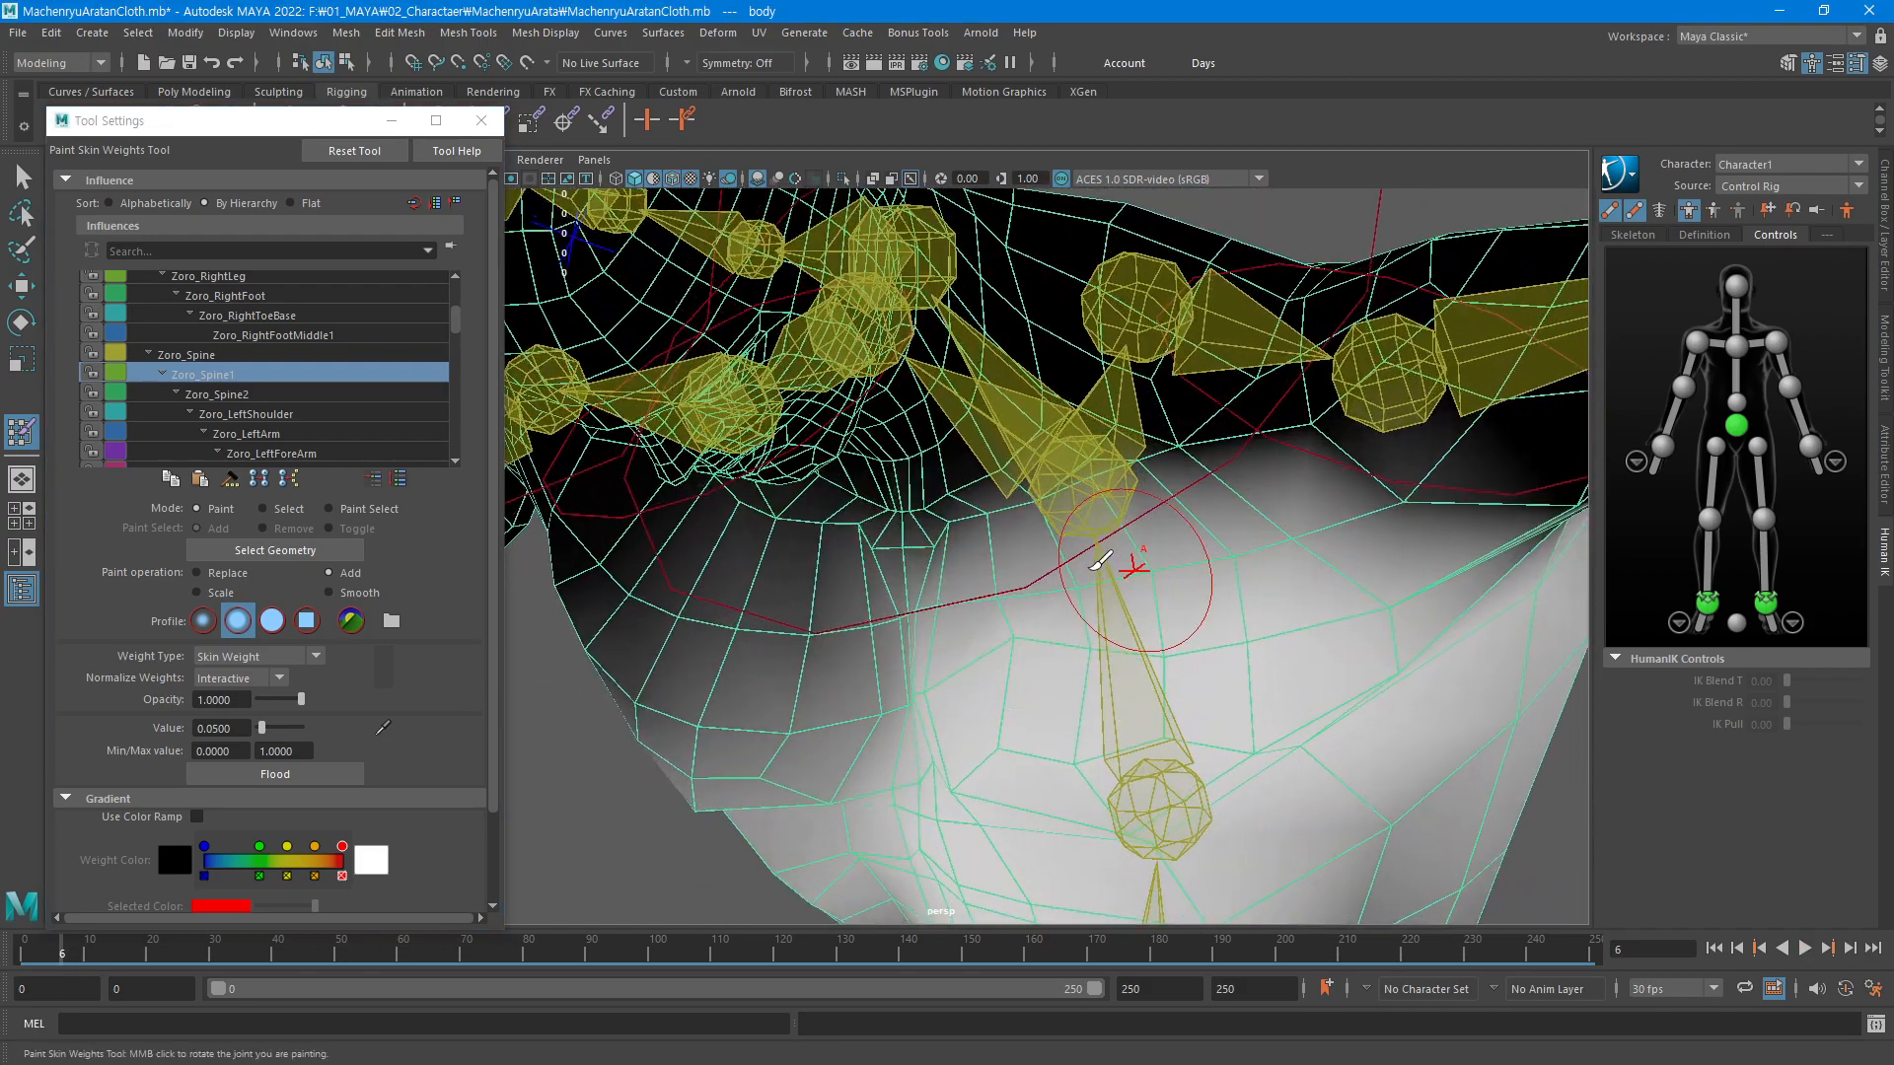
{"action": "mouse_move", "coordinate": [1128, 571]}
{"action": "left_mouse_down", "text": "alt"}
{"action": "mouse_move", "coordinate": [997, 559]}
{"action": "mouse_move", "coordinate": [962, 531]}
{"action": "left_mouse_up", "text": "alt"}
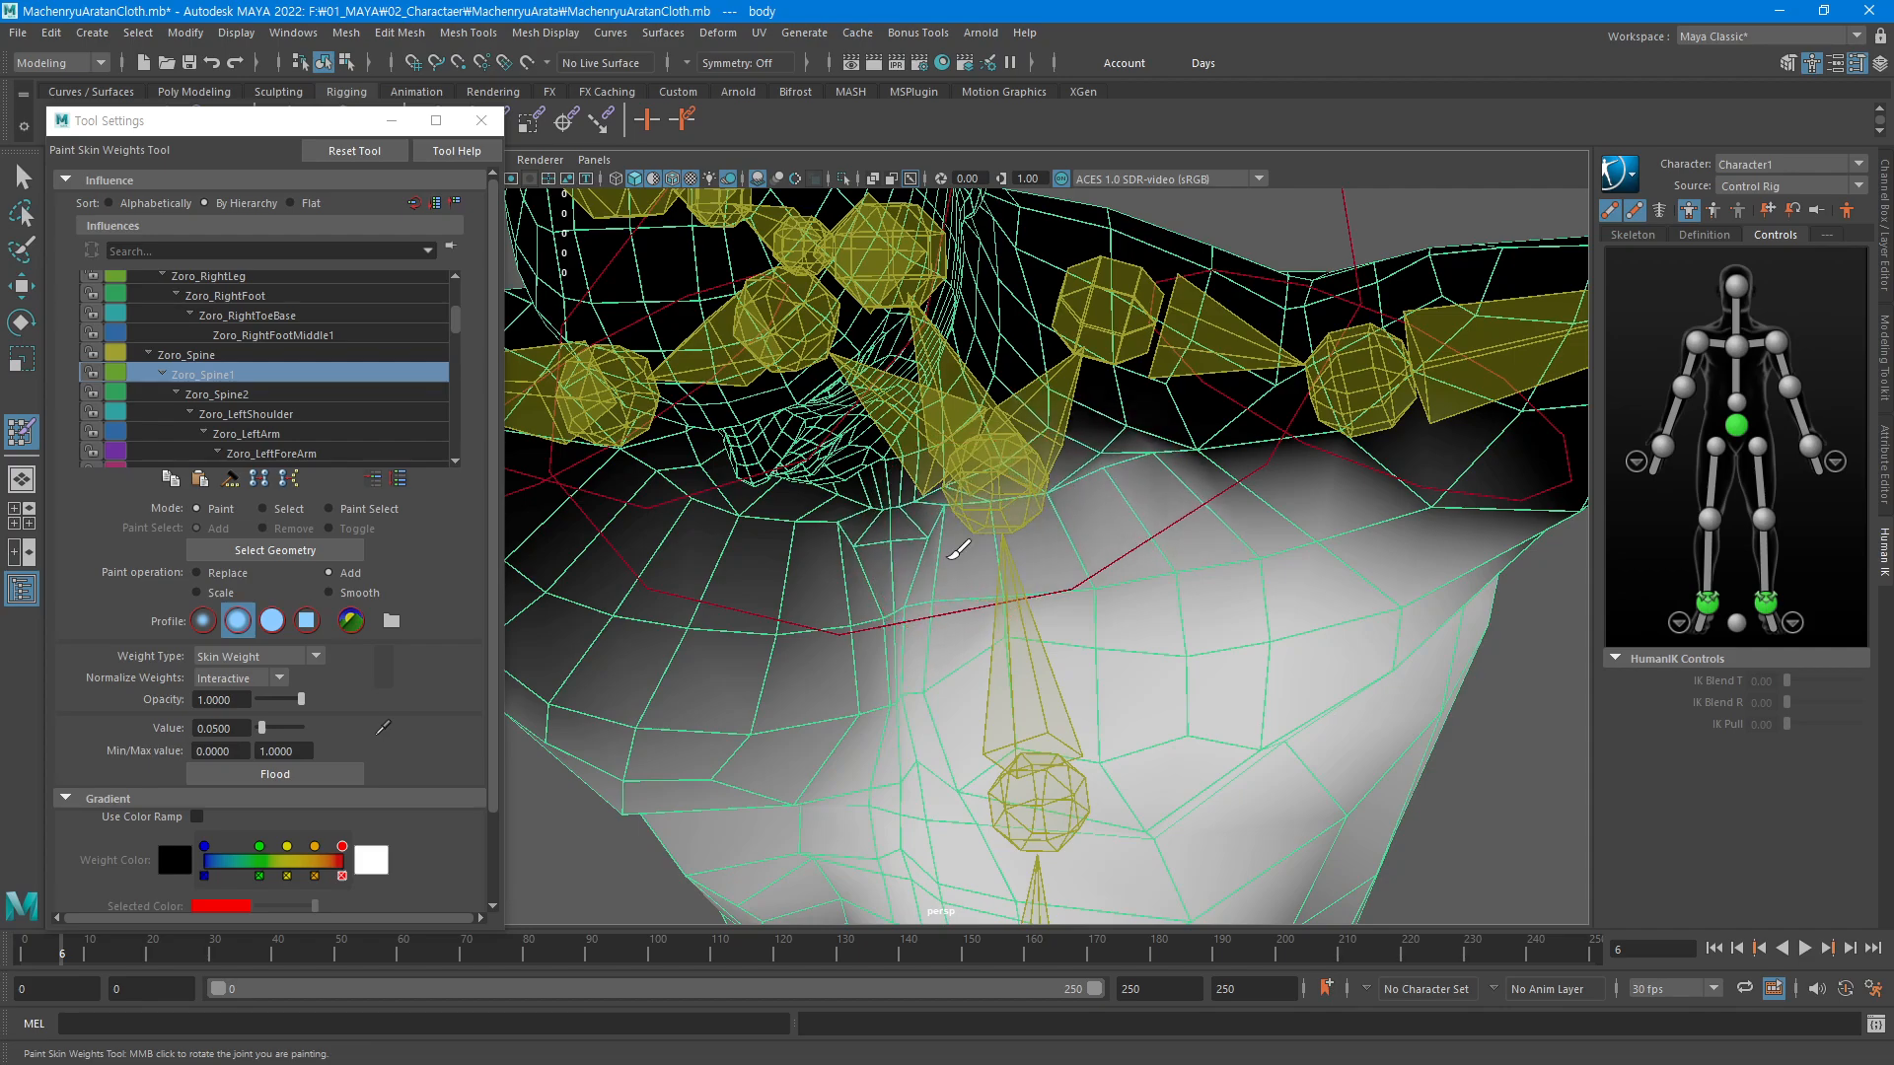
{"action": "mouse_move", "coordinate": [1176, 498]}
{"action": "left_mouse_down"}
{"action": "mouse_move", "coordinate": [1190, 460]}
{"action": "mouse_move", "coordinate": [1273, 508]}
{"action": "left_mouse_up"}
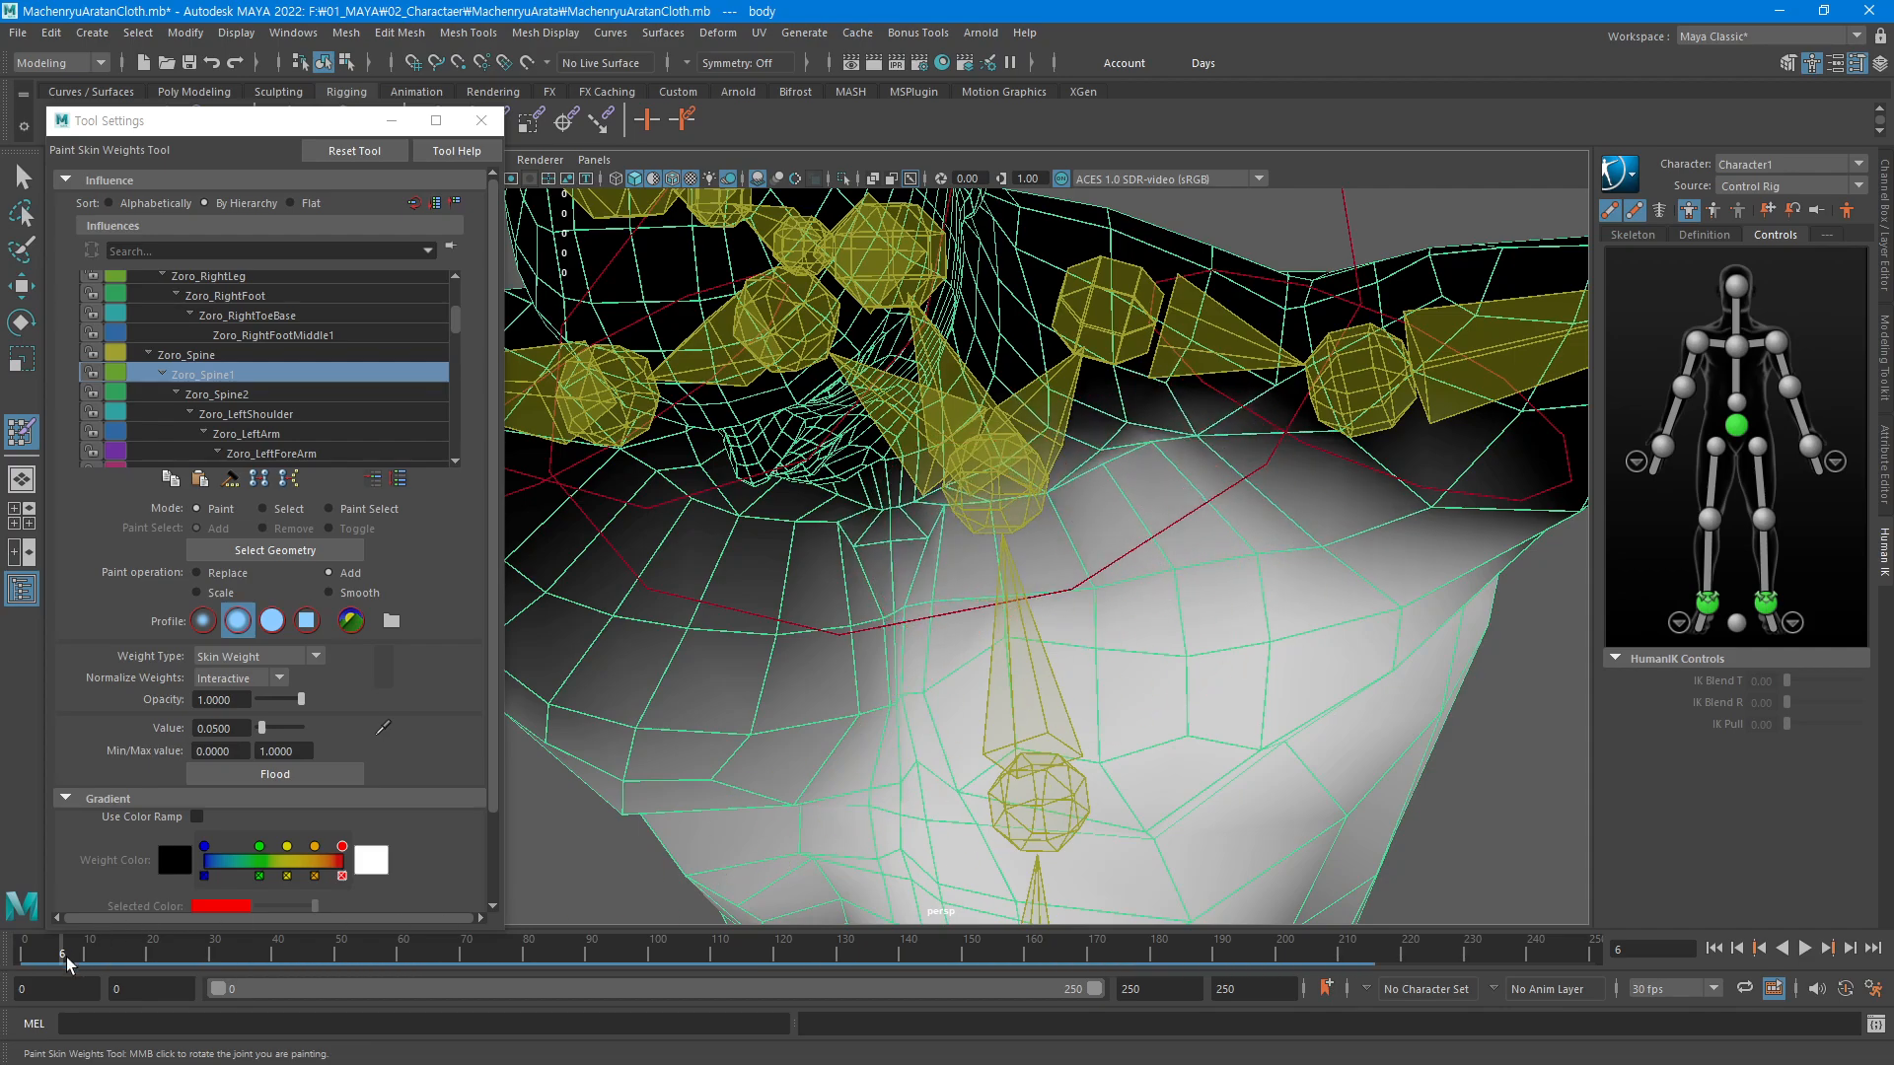
Go to frame 5 and paint Zoro_Spine1 weight around the left armpit and the side of the ribcage
{"action": "key", "text": "alt+v"}
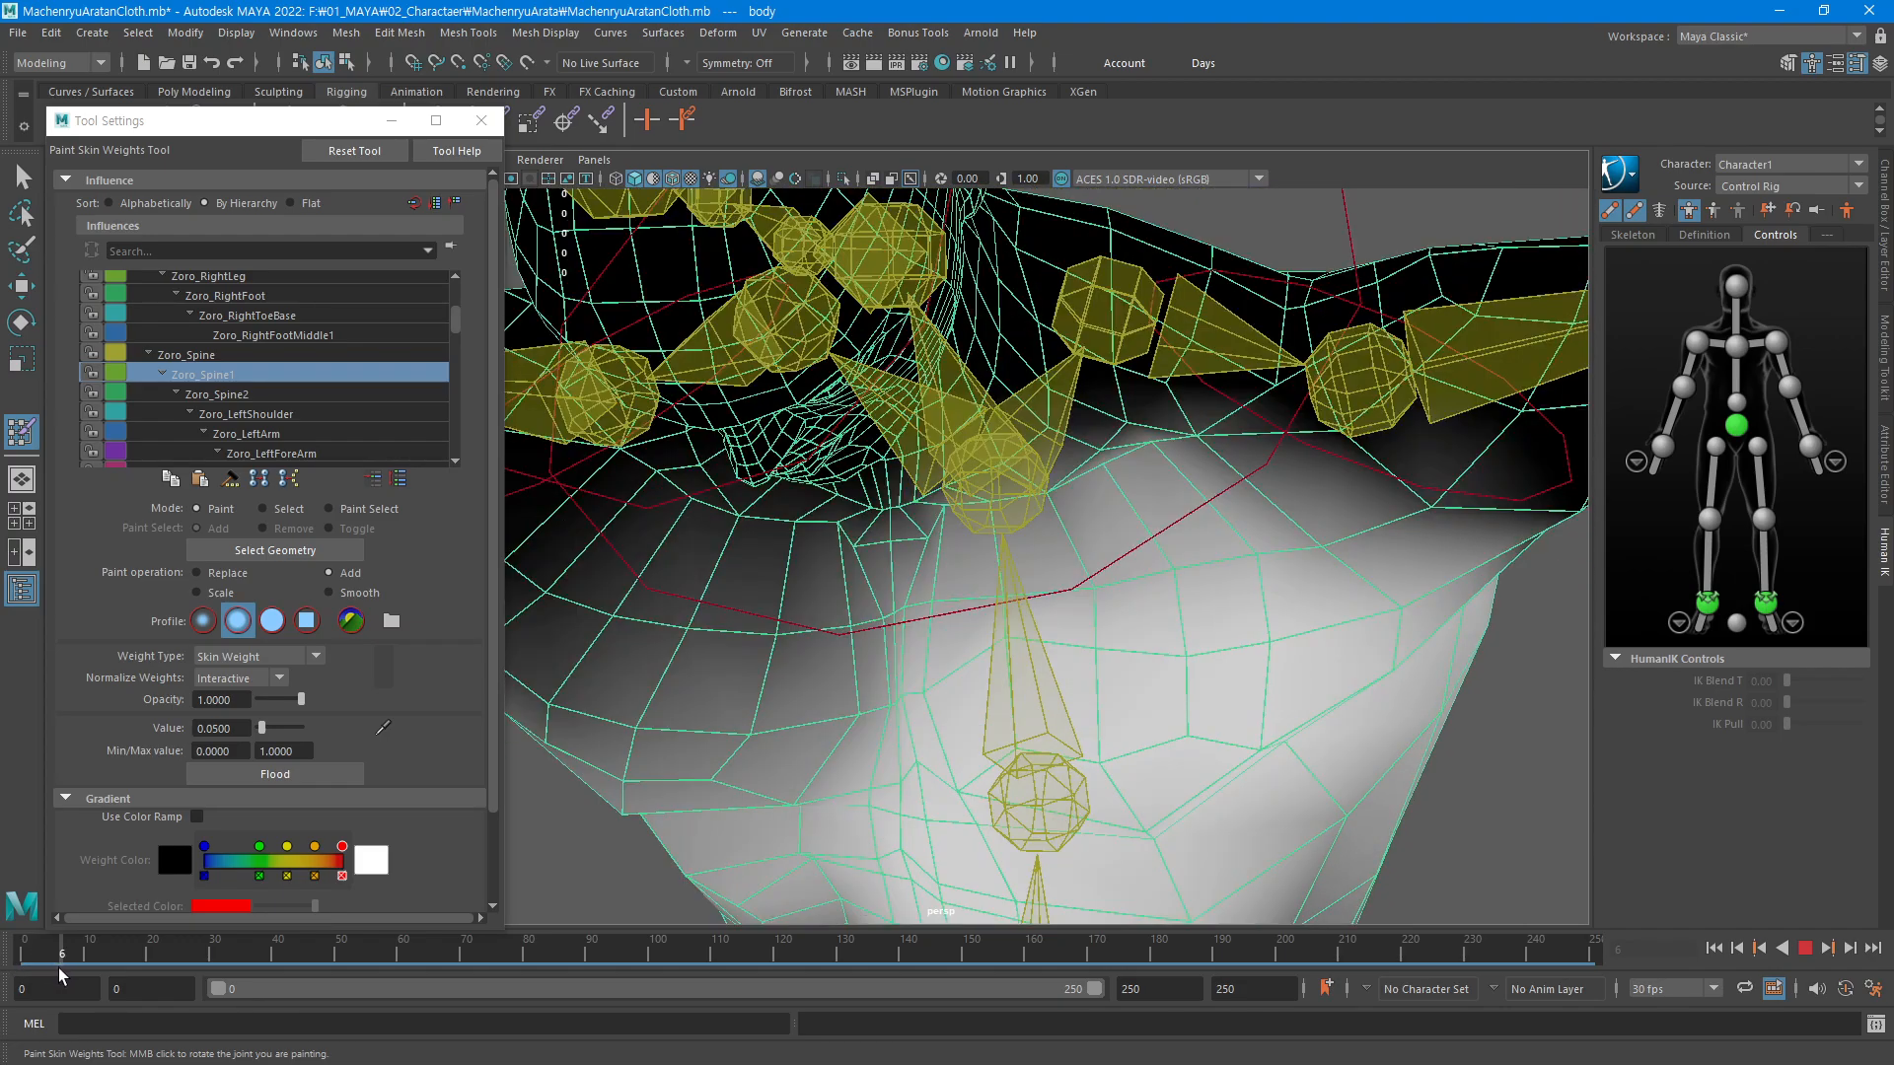
{"action": "key", "text": "alt+v"}
{"action": "mouse_move", "coordinate": [1170, 647]}
{"action": "left_mouse_down", "text": "alt"}
{"action": "mouse_move", "coordinate": [1108, 549]}
{"action": "mouse_move", "coordinate": [1112, 651]}
{"action": "mouse_move", "coordinate": [1226, 541]}
{"action": "mouse_move", "coordinate": [1075, 415]}
{"action": "mouse_move", "coordinate": [1031, 420]}
{"action": "mouse_move", "coordinate": [968, 495]}
{"action": "mouse_move", "coordinate": [962, 592]}
{"action": "mouse_move", "coordinate": [1312, 538]}
{"action": "left_mouse_up", "text": "alt"}
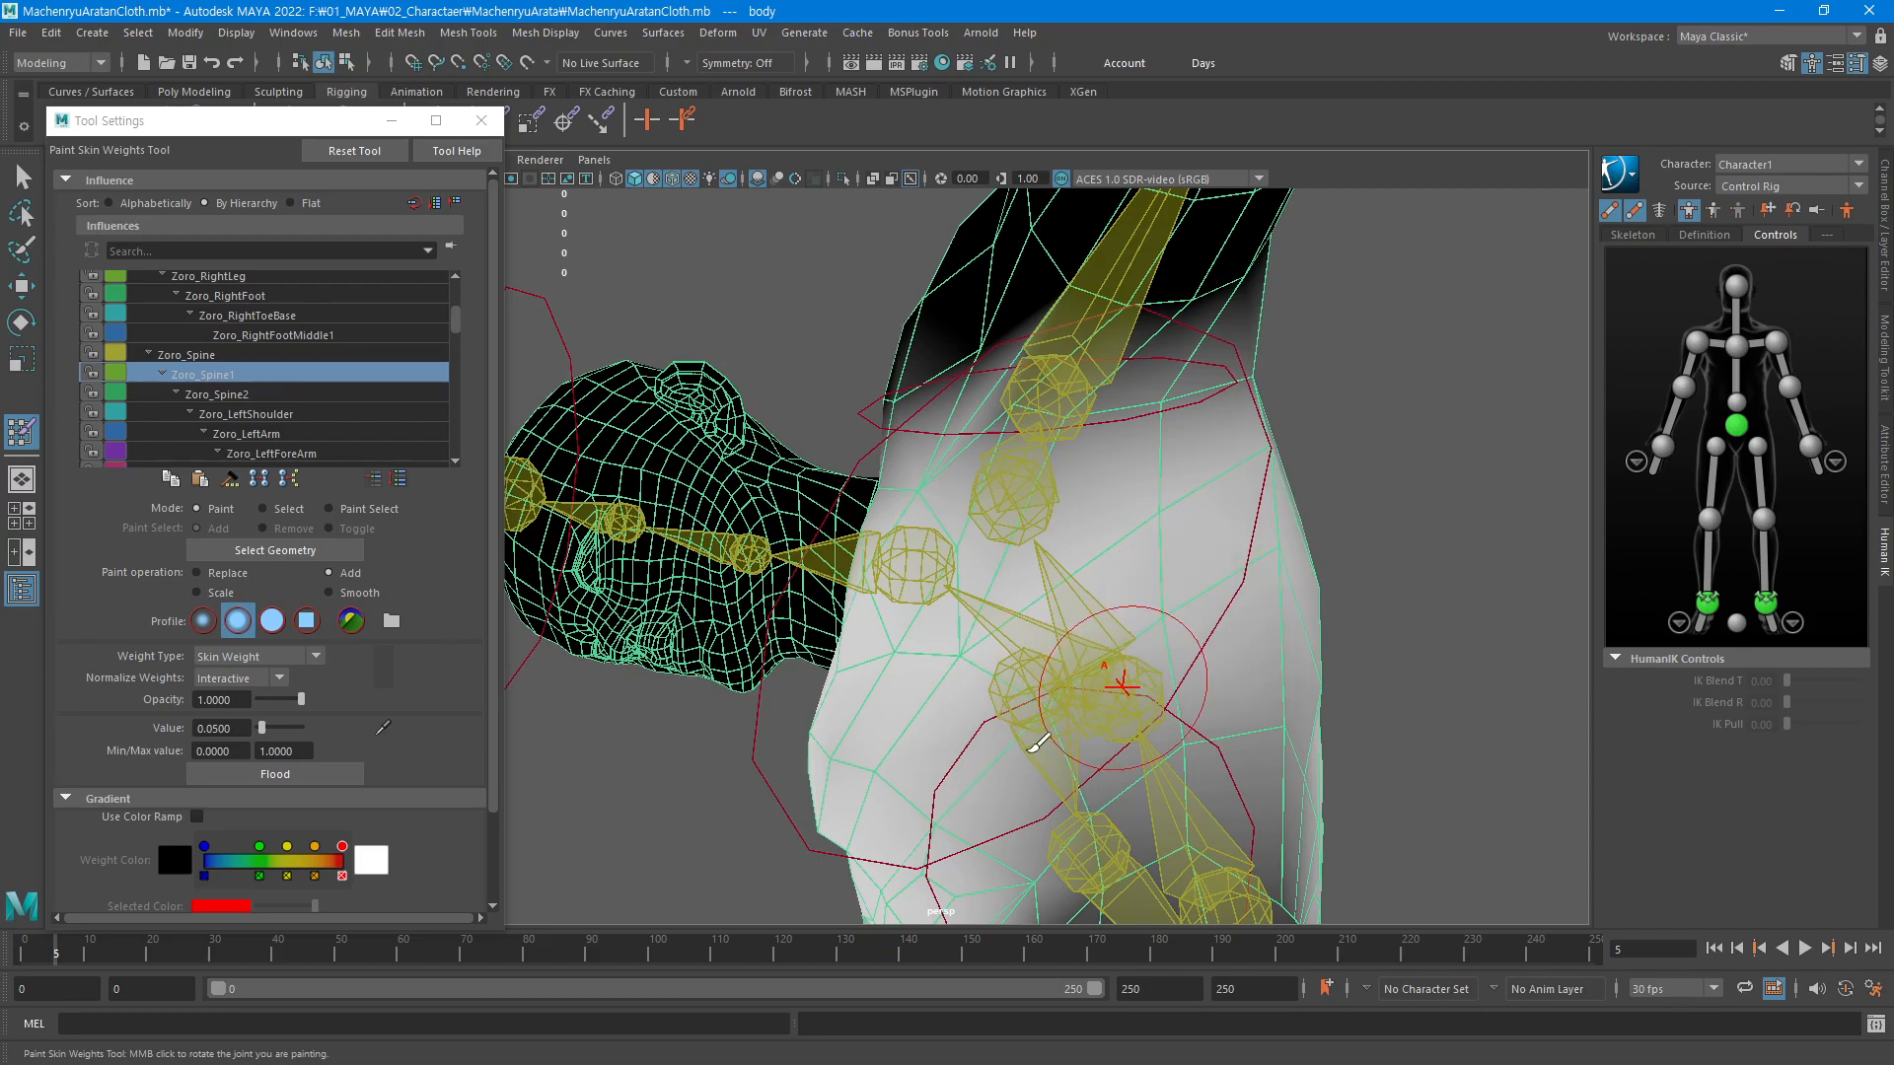
{"action": "mouse_move", "coordinate": [1121, 685]}
{"action": "left_mouse_down"}
{"action": "mouse_move", "coordinate": [1247, 719]}
{"action": "mouse_move", "coordinate": [1323, 698]}
{"action": "left_mouse_up"}
{"action": "mouse_move", "coordinate": [1099, 592]}
{"action": "left_mouse_down", "text": "alt"}
{"action": "mouse_move", "coordinate": [1151, 661]}
{"action": "mouse_move", "coordinate": [1031, 758]}
{"action": "left_mouse_up", "text": "alt"}
{"action": "left_click_drag", "start_coordinate": [1245, 566], "coordinate": [1166, 520], "text": "alt"}
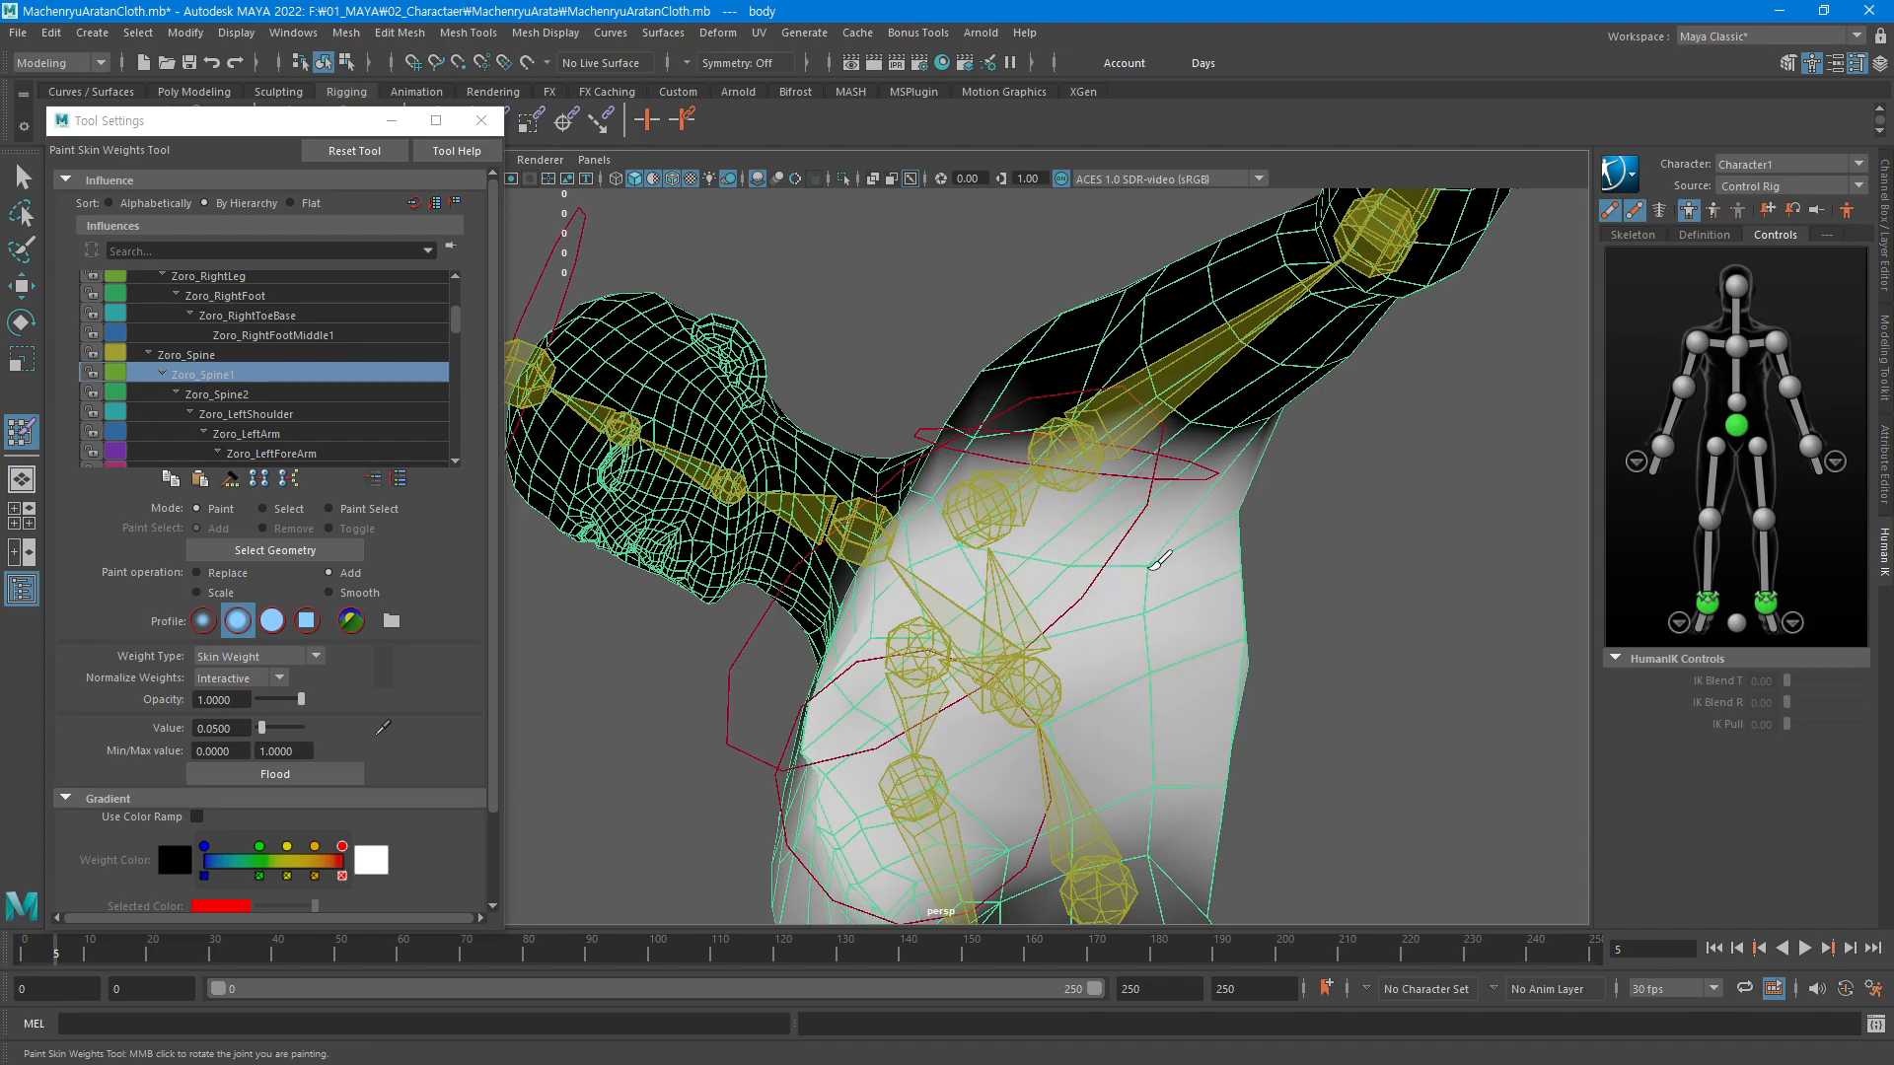
Build up Zoro_Spine1 weight over the left half of the back, the shoulder blade and the lower left ribs
{"action": "mouse_move", "coordinate": [1193, 645]}
{"action": "left_mouse_down", "text": "alt"}
{"action": "mouse_move", "coordinate": [1065, 666]}
{"action": "mouse_move", "coordinate": [909, 737]}
{"action": "mouse_move", "coordinate": [867, 668]}
{"action": "mouse_move", "coordinate": [976, 552]}
{"action": "mouse_move", "coordinate": [784, 625]}
{"action": "mouse_move", "coordinate": [868, 531]}
{"action": "mouse_move", "coordinate": [902, 541]}
{"action": "left_mouse_up", "text": "alt"}
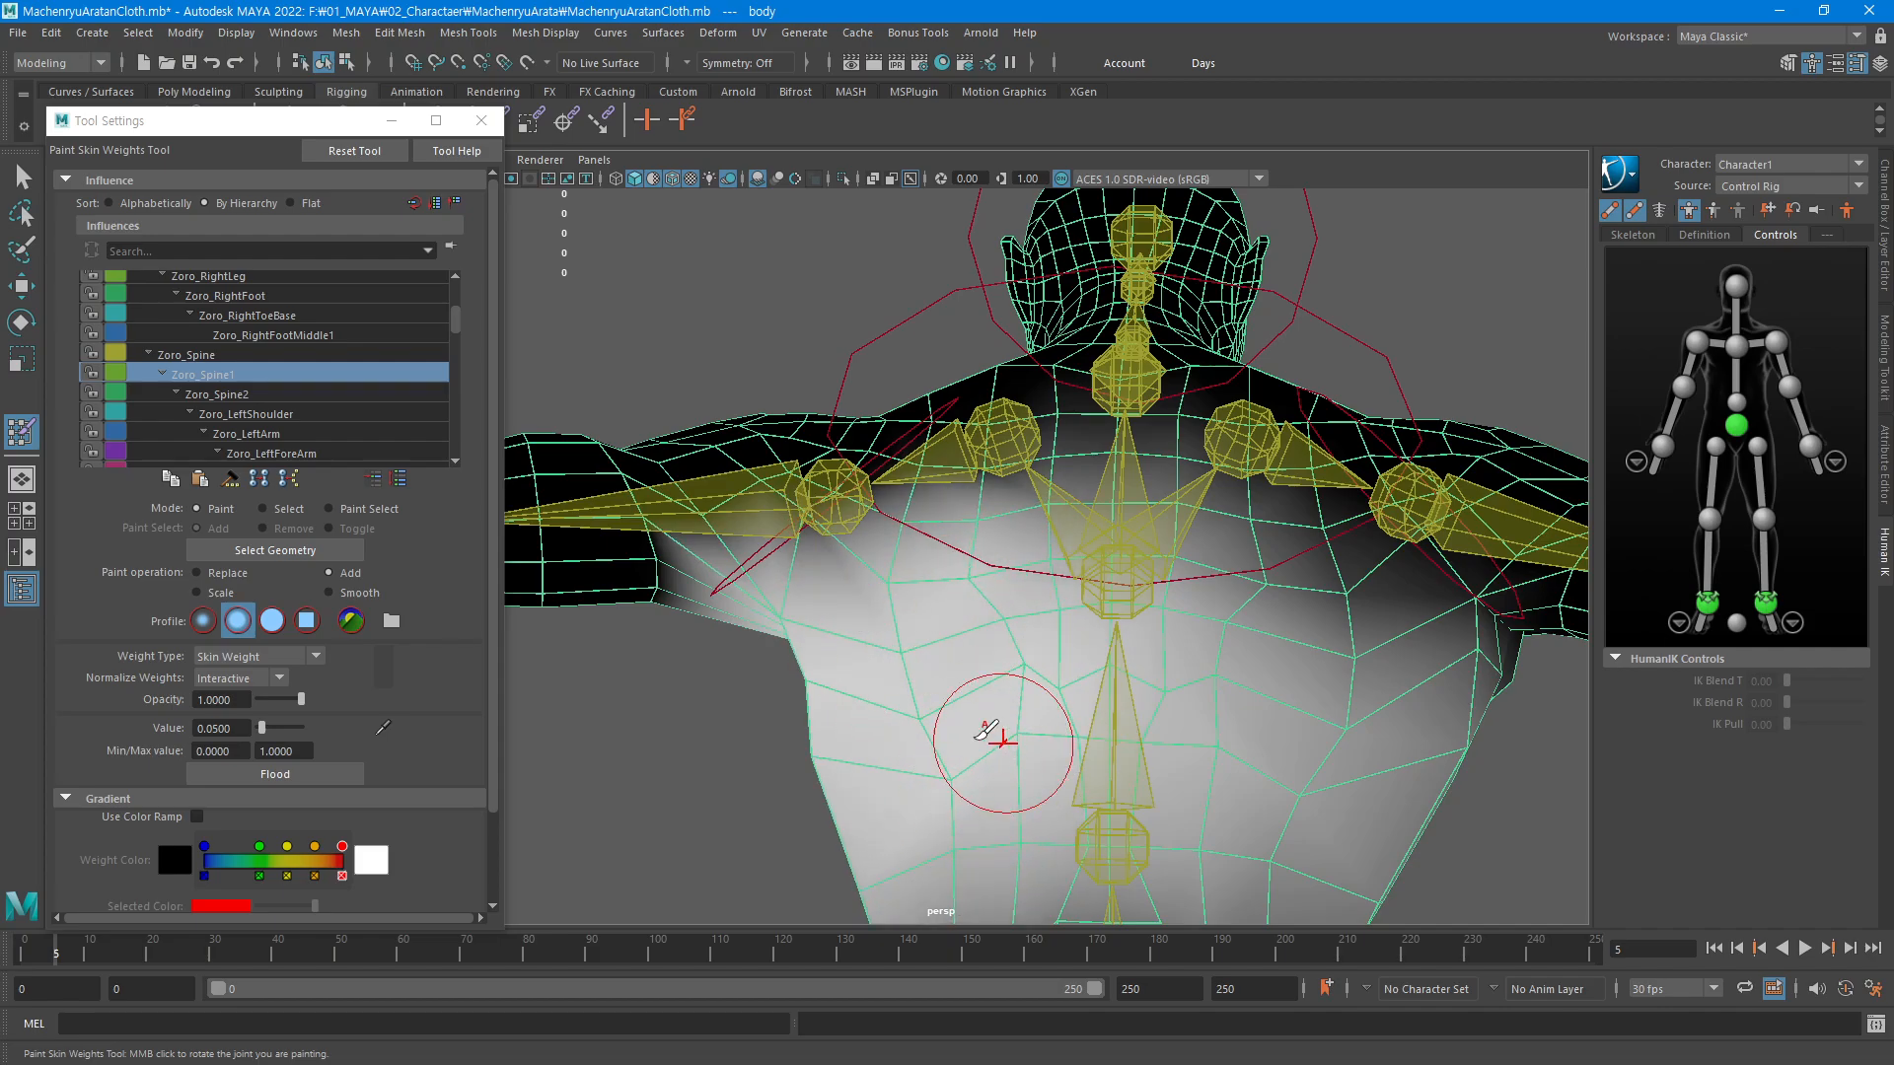
{"action": "mouse_move", "coordinate": [986, 732]}
{"action": "left_mouse_down", "text": "alt"}
{"action": "mouse_move", "coordinate": [1006, 664]}
{"action": "mouse_move", "coordinate": [1095, 706]}
{"action": "left_mouse_up", "text": "alt"}
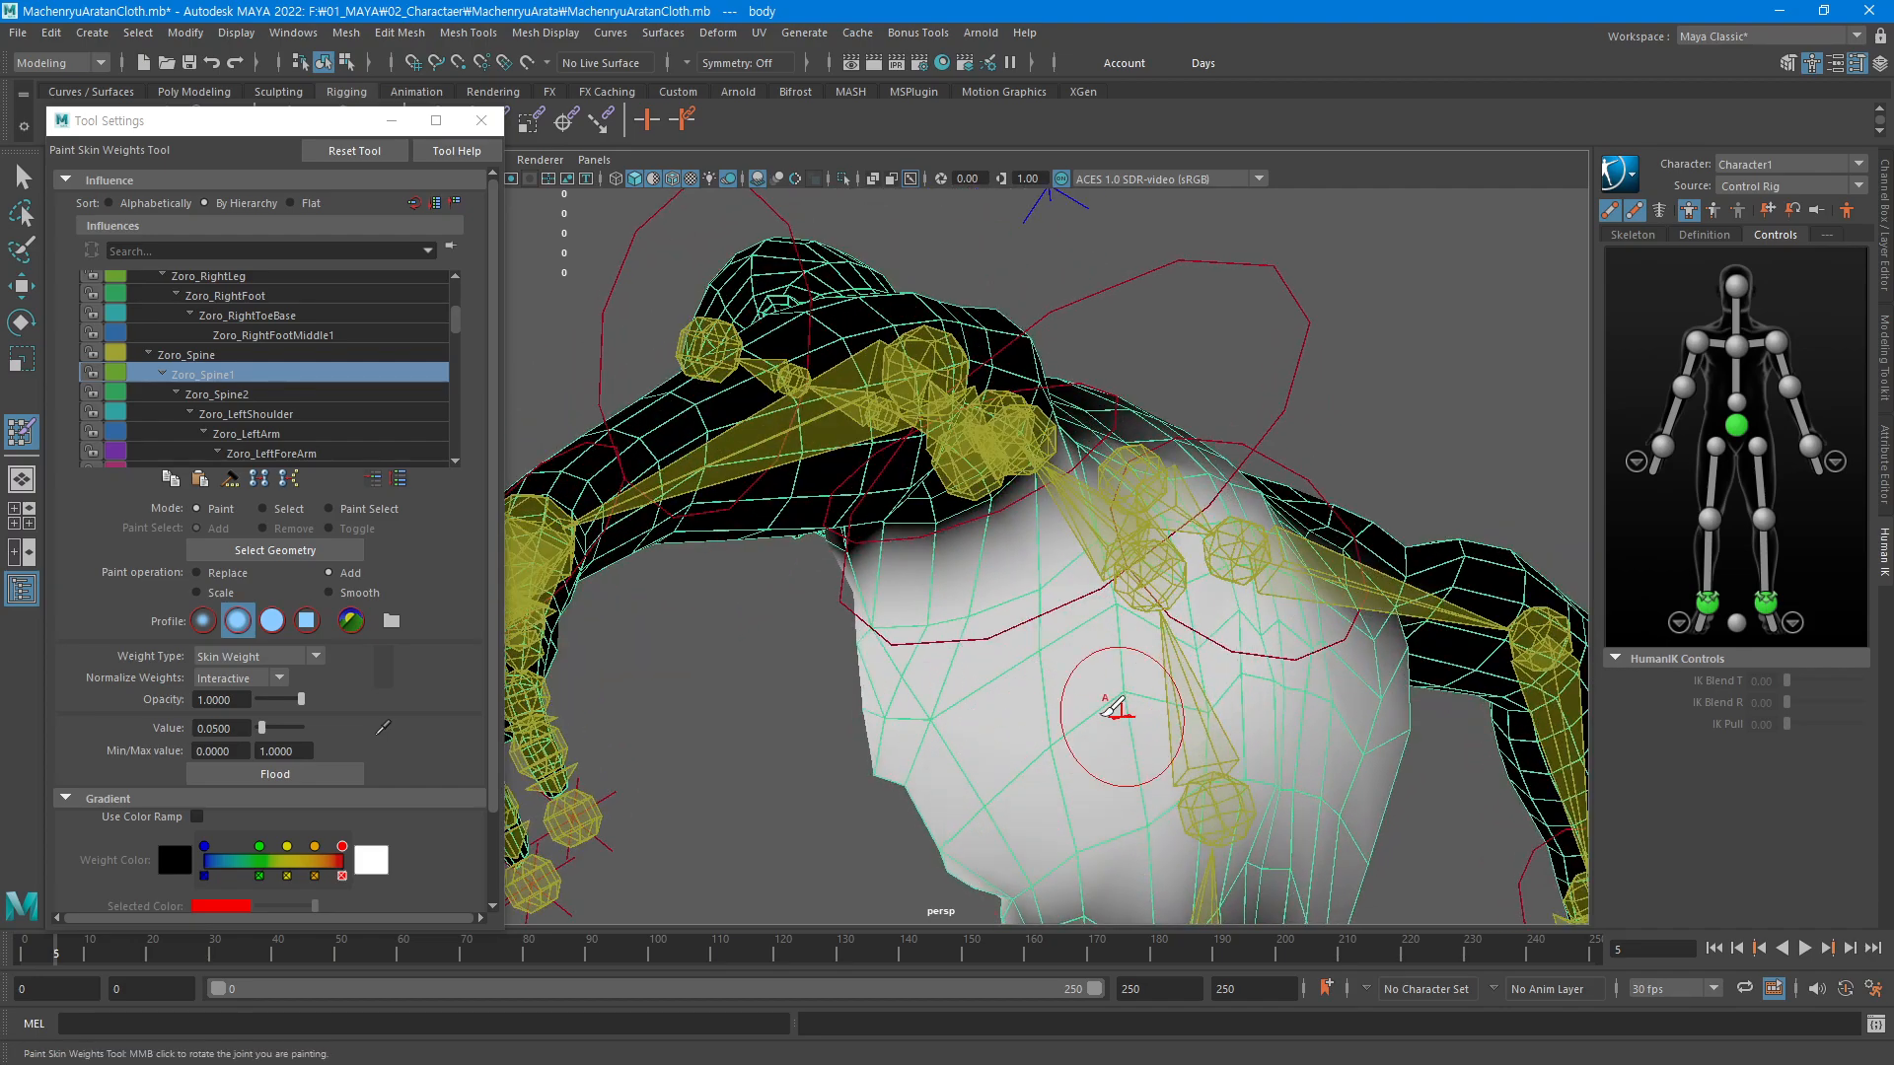
{"action": "mouse_move", "coordinate": [1099, 642]}
{"action": "left_mouse_down", "text": "alt"}
{"action": "mouse_move", "coordinate": [1006, 529]}
{"action": "mouse_move", "coordinate": [930, 579]}
{"action": "left_mouse_up", "text": "alt"}
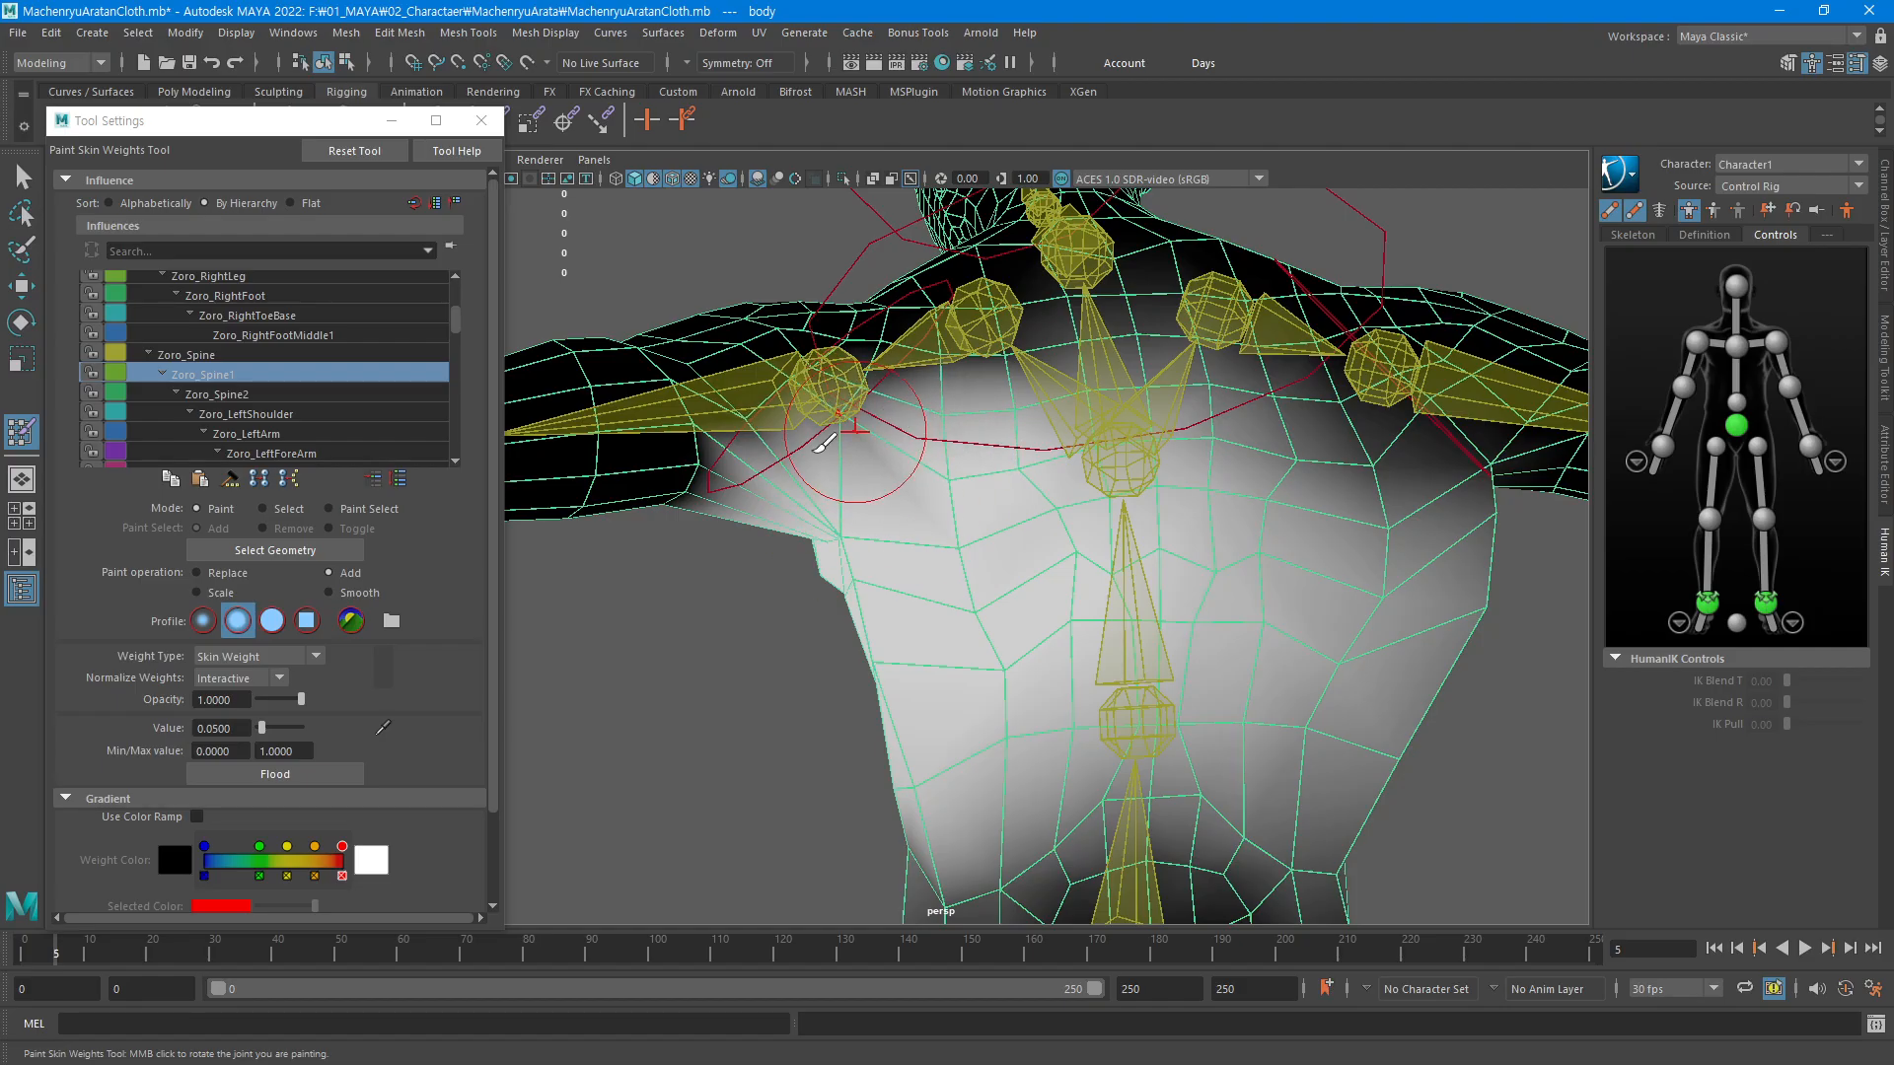
{"action": "left_click_drag", "start_coordinate": [917, 582], "coordinate": [1048, 569], "text": "alt"}
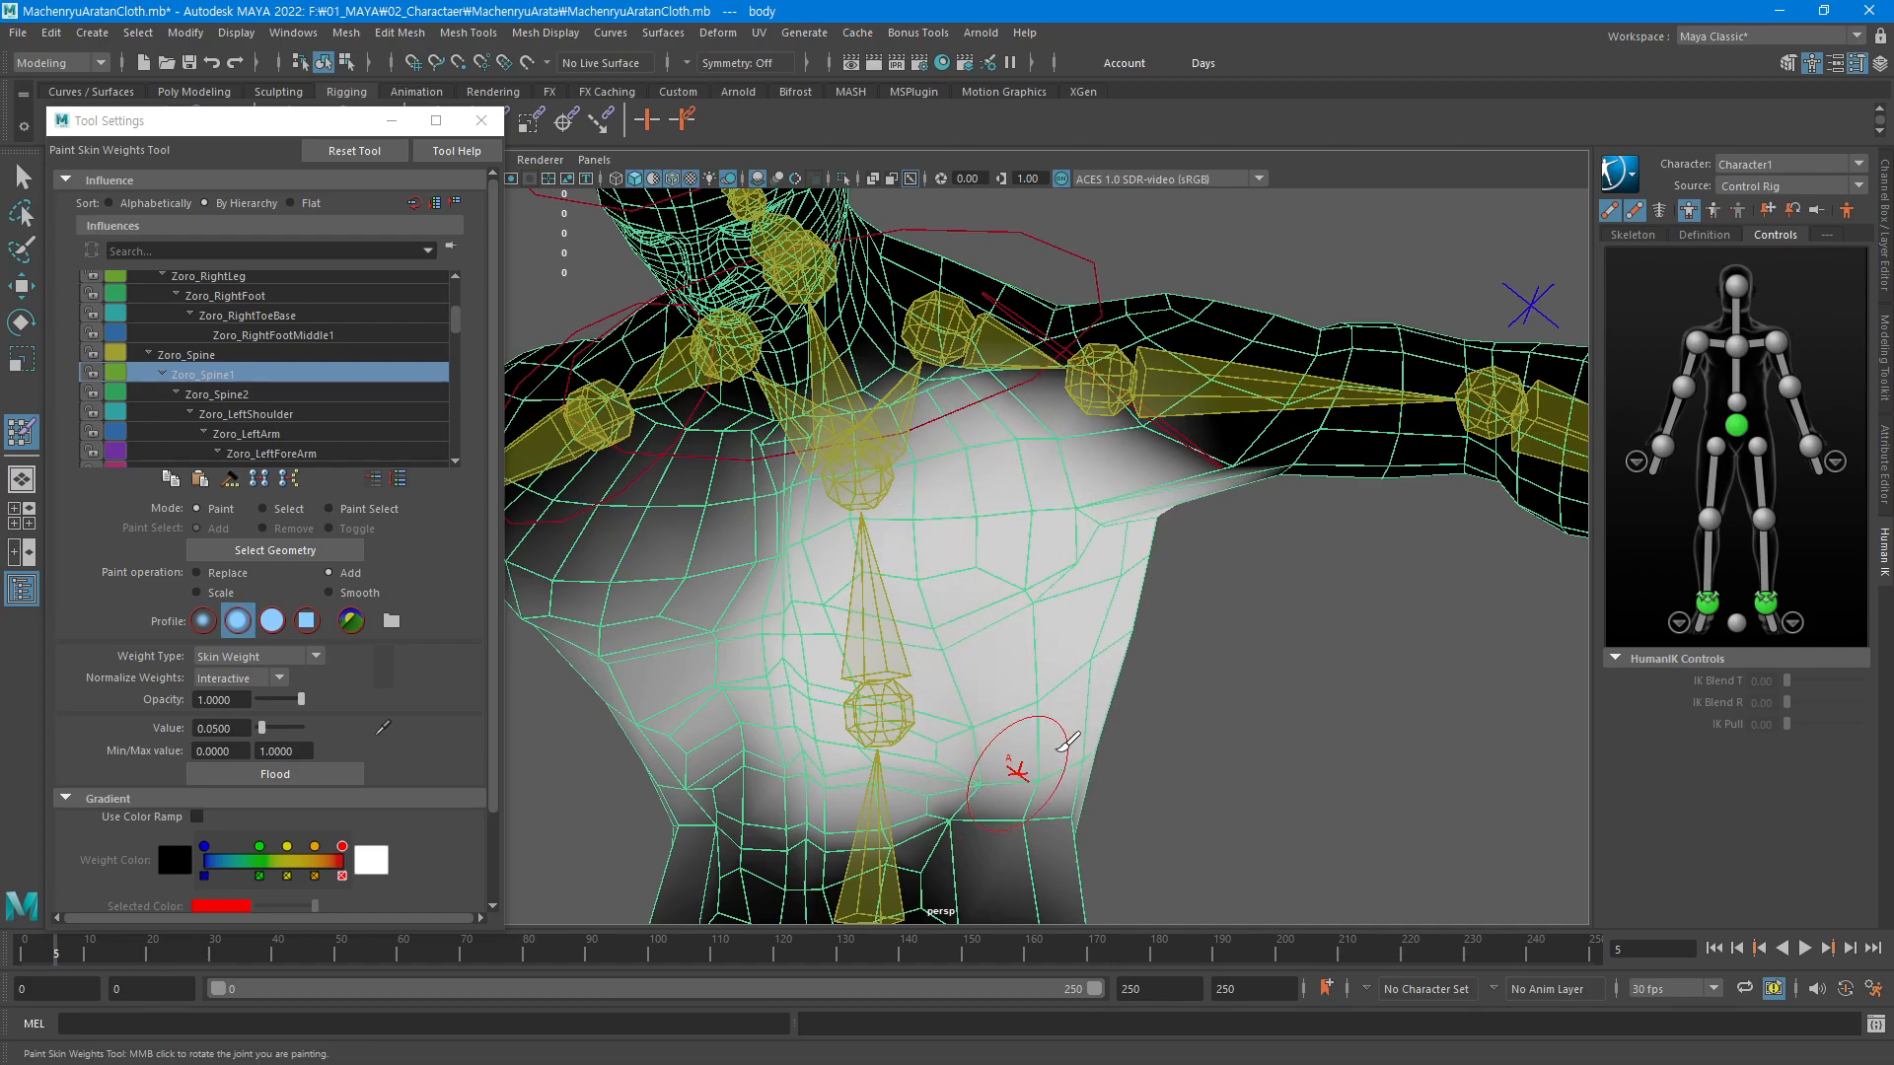
Add Zoro_Spine2 weight over the left shoulder blade and the left side of the upper back
{"action": "left_click", "coordinate": [219, 394]}
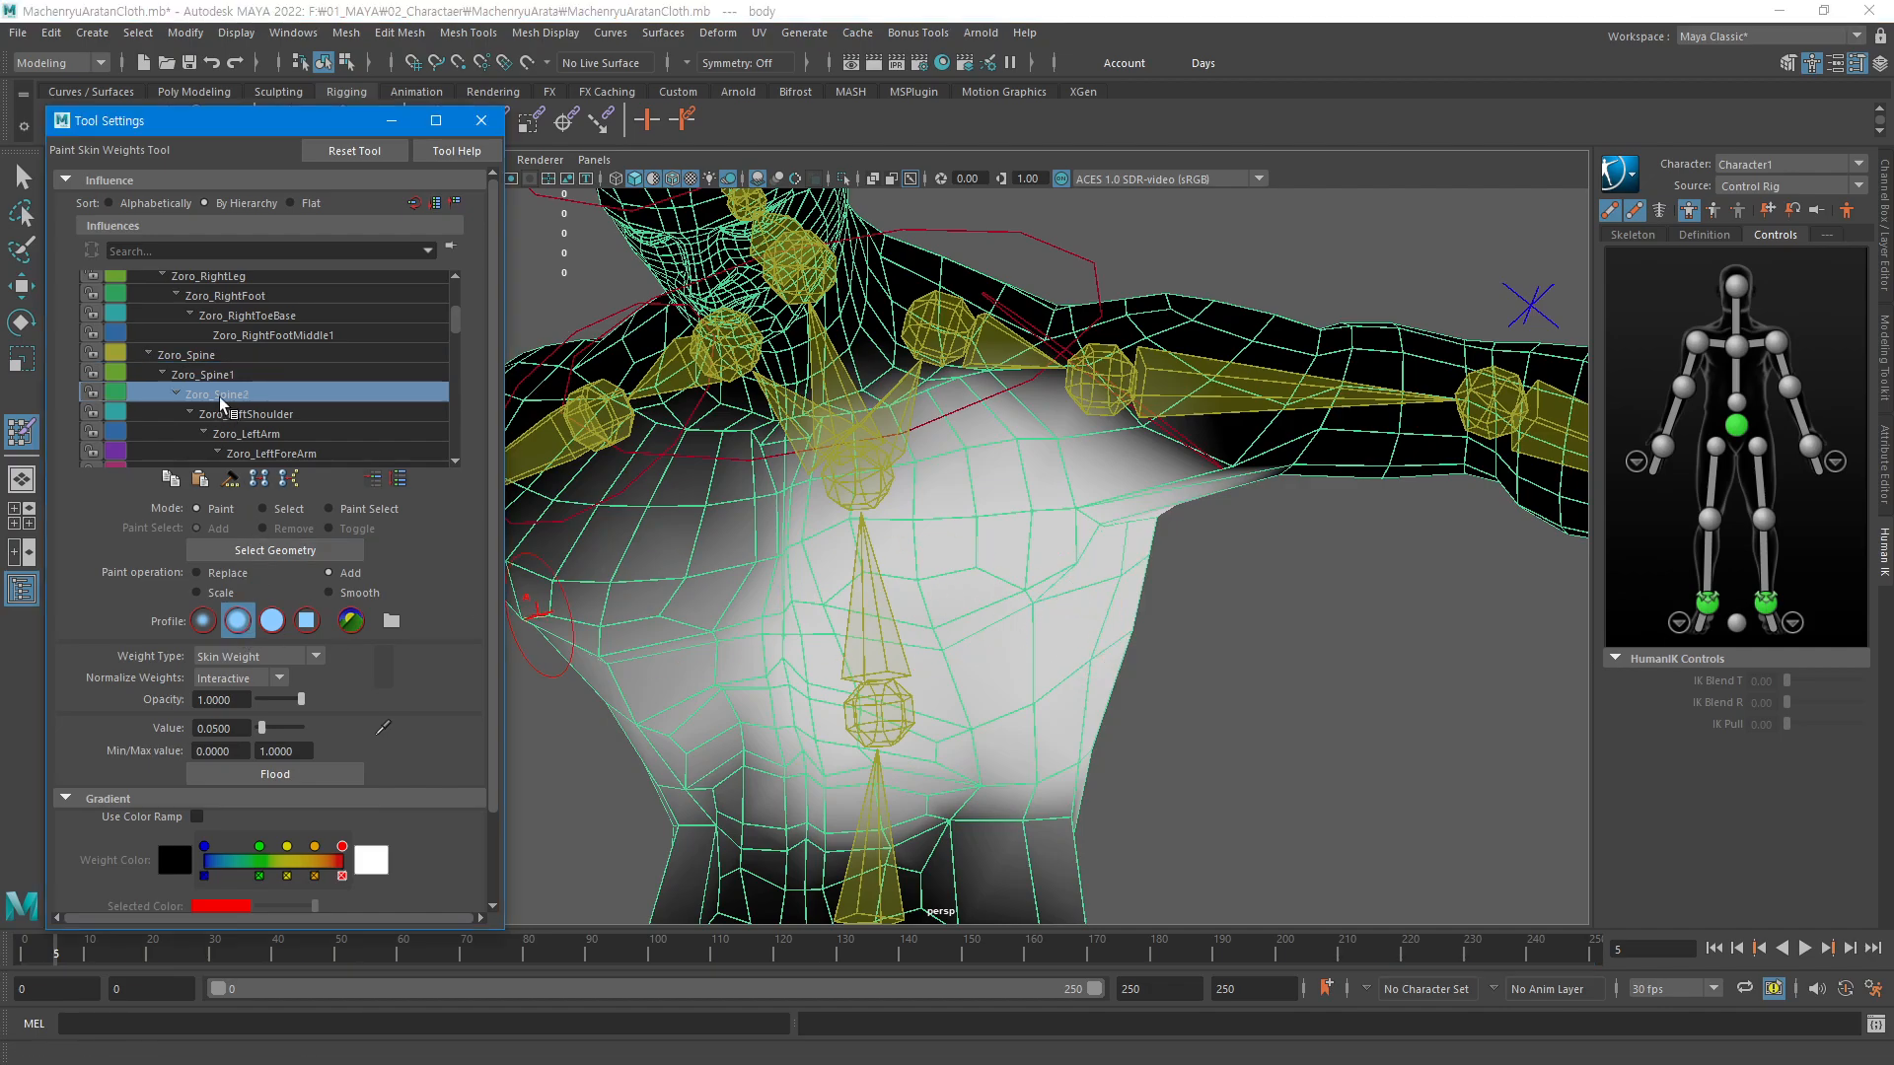
{"action": "middle_click_drag", "start_coordinate": [869, 601], "coordinate": [869, 656], "text": "alt"}
{"action": "mouse_move", "coordinate": [869, 656]}
{"action": "left_mouse_down", "text": "alt"}
{"action": "mouse_move", "coordinate": [1023, 625]}
{"action": "mouse_move", "coordinate": [854, 524]}
{"action": "left_mouse_up", "text": "alt"}
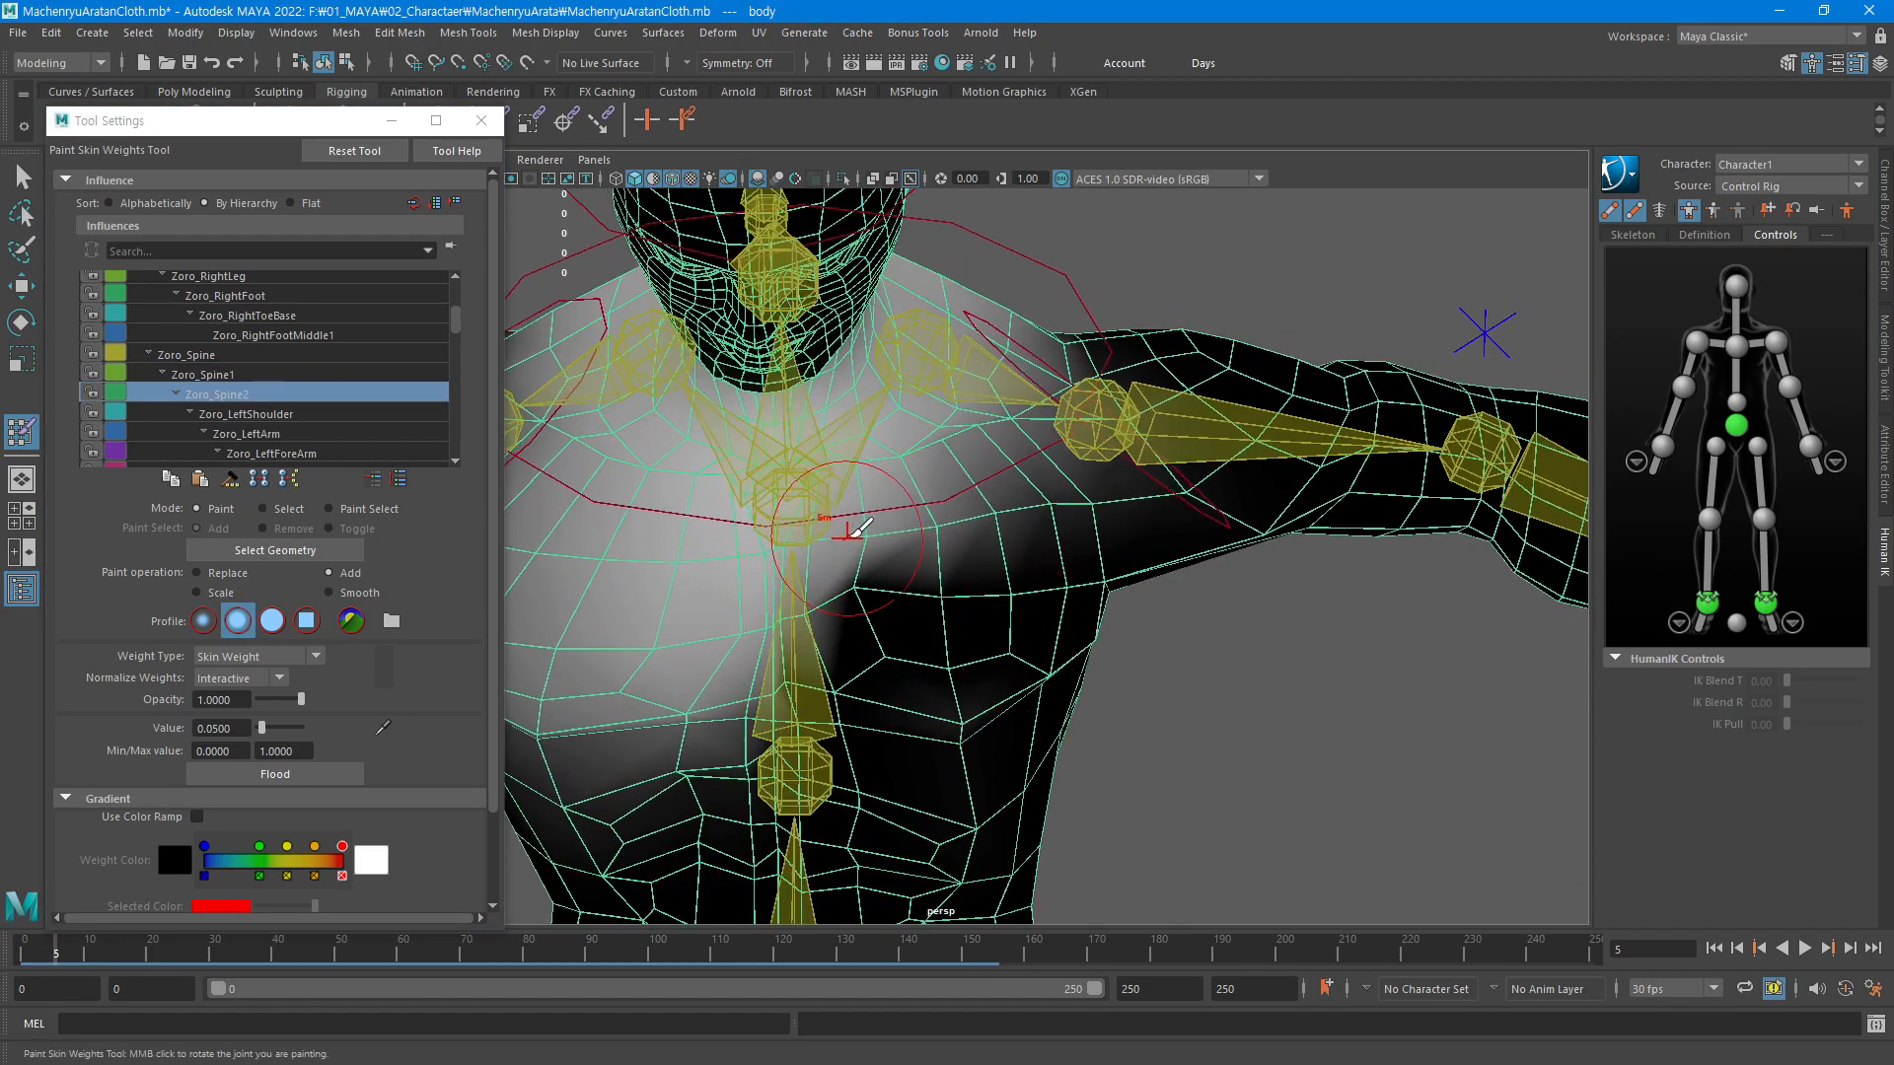
{"action": "mouse_move", "coordinate": [932, 451]}
{"action": "left_mouse_down", "text": "alt"}
{"action": "mouse_move", "coordinate": [962, 424]}
{"action": "mouse_move", "coordinate": [892, 434]}
{"action": "mouse_move", "coordinate": [937, 379]}
{"action": "mouse_move", "coordinate": [1002, 372]}
{"action": "mouse_move", "coordinate": [794, 380]}
{"action": "mouse_move", "coordinate": [893, 399]}
{"action": "mouse_move", "coordinate": [912, 360]}
{"action": "mouse_move", "coordinate": [888, 582]}
{"action": "mouse_move", "coordinate": [984, 501]}
{"action": "left_mouse_up", "text": "alt"}
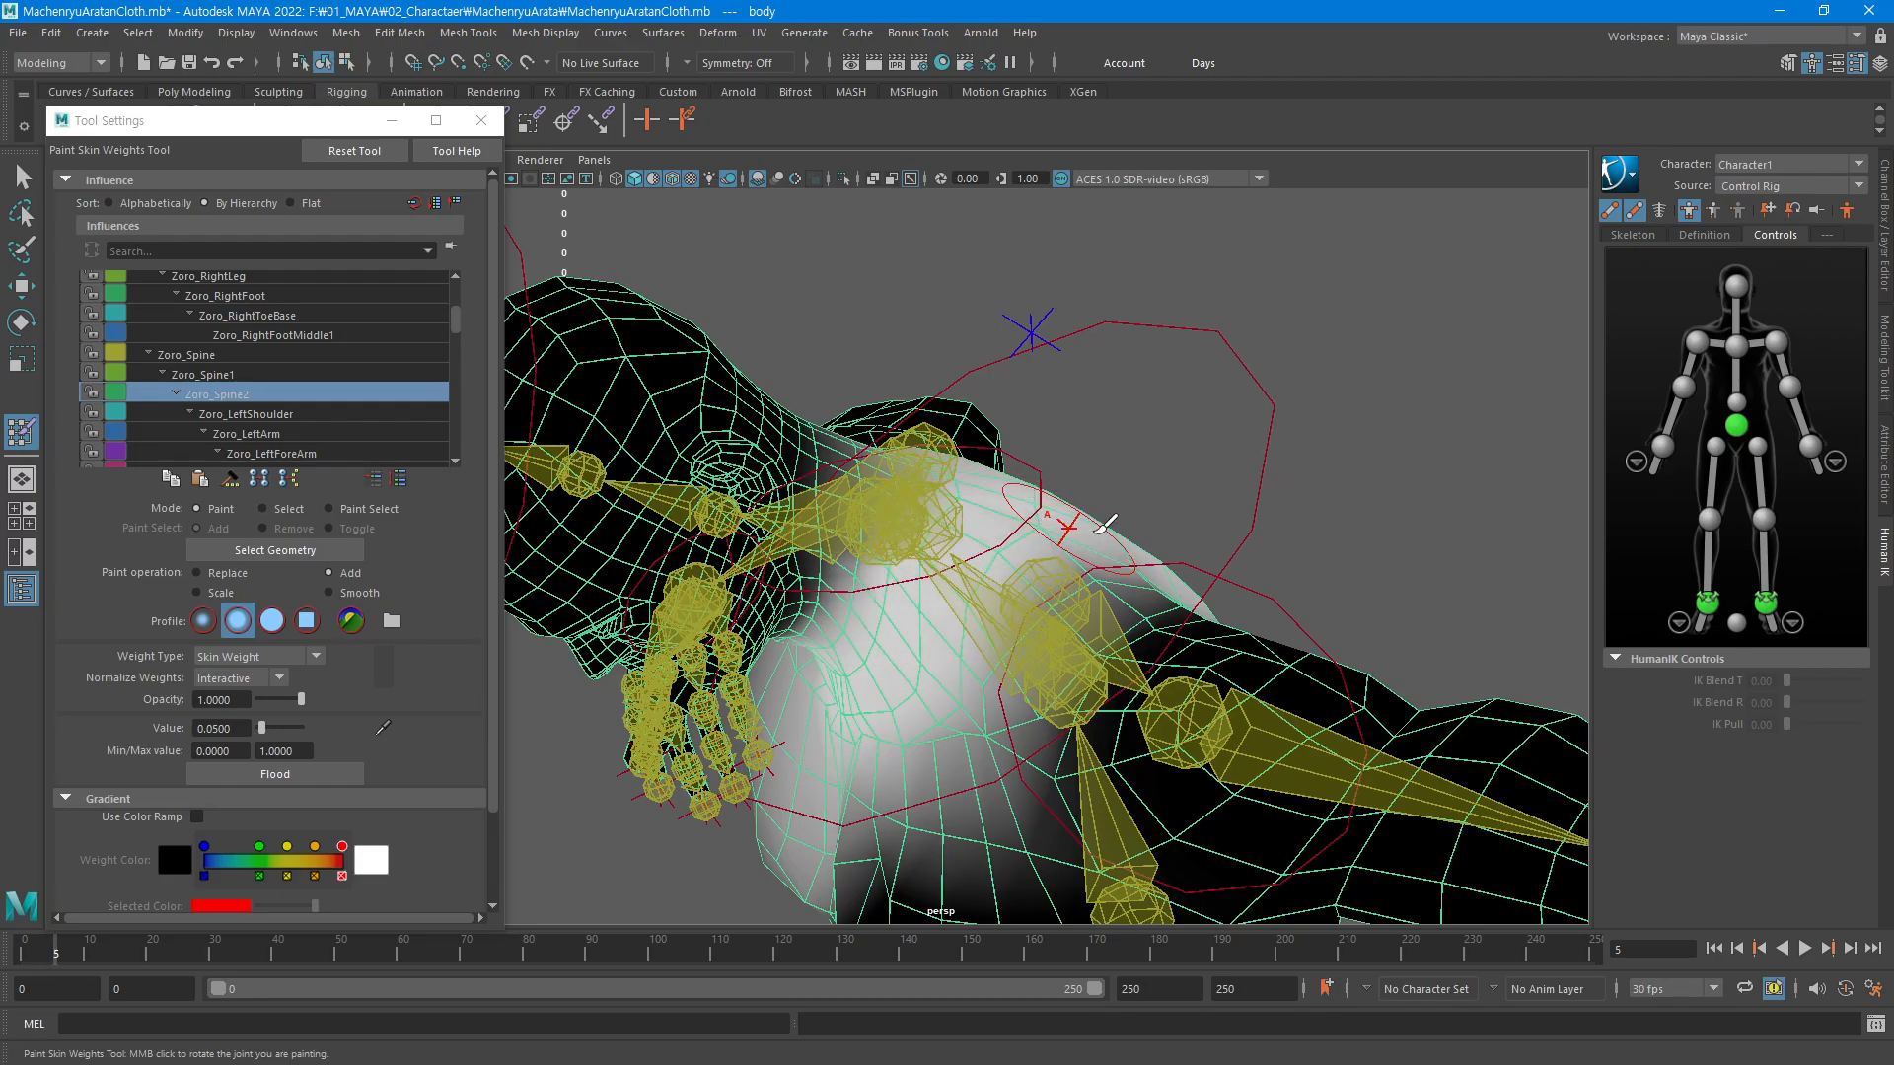
{"action": "left_click_drag", "start_coordinate": [1002, 483], "coordinate": [937, 483], "text": "alt"}
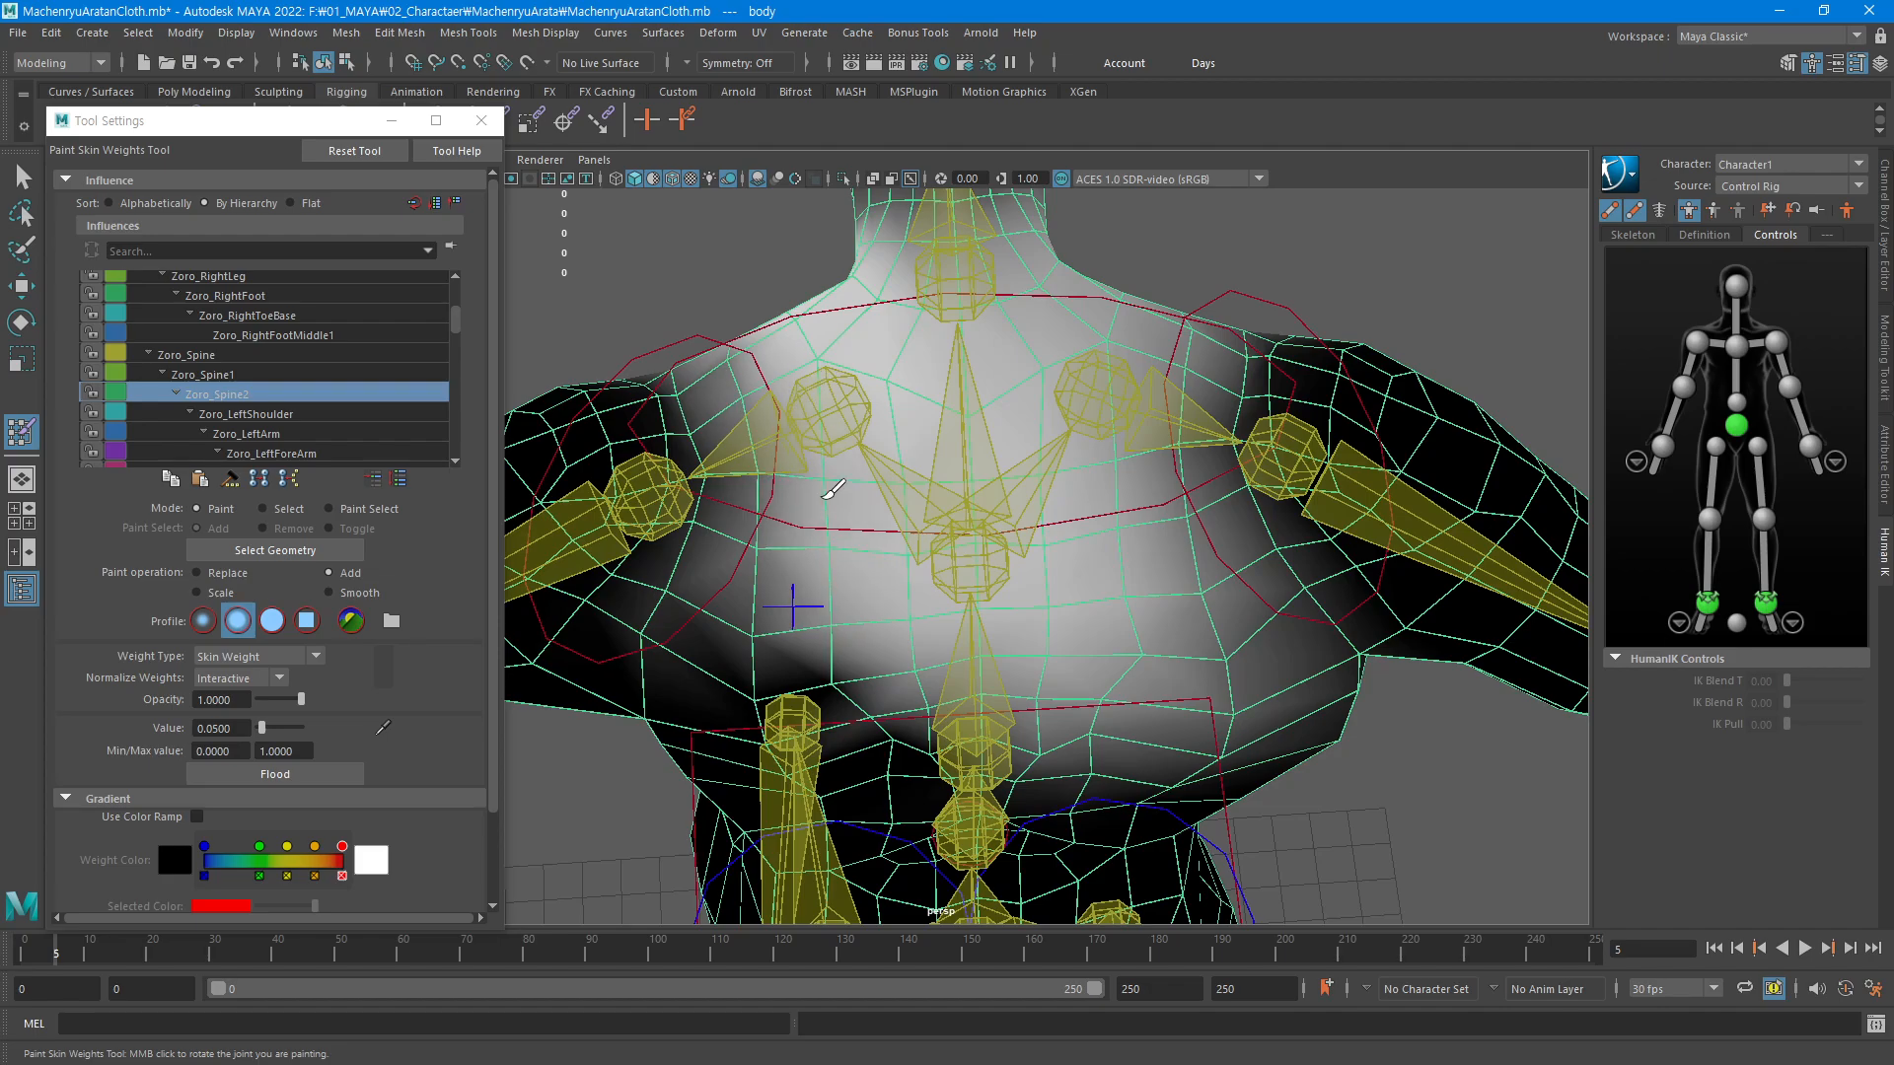
{"action": "scroll", "coordinate": [834, 488], "scroll_direction": "down", "scroll_amount": 5}
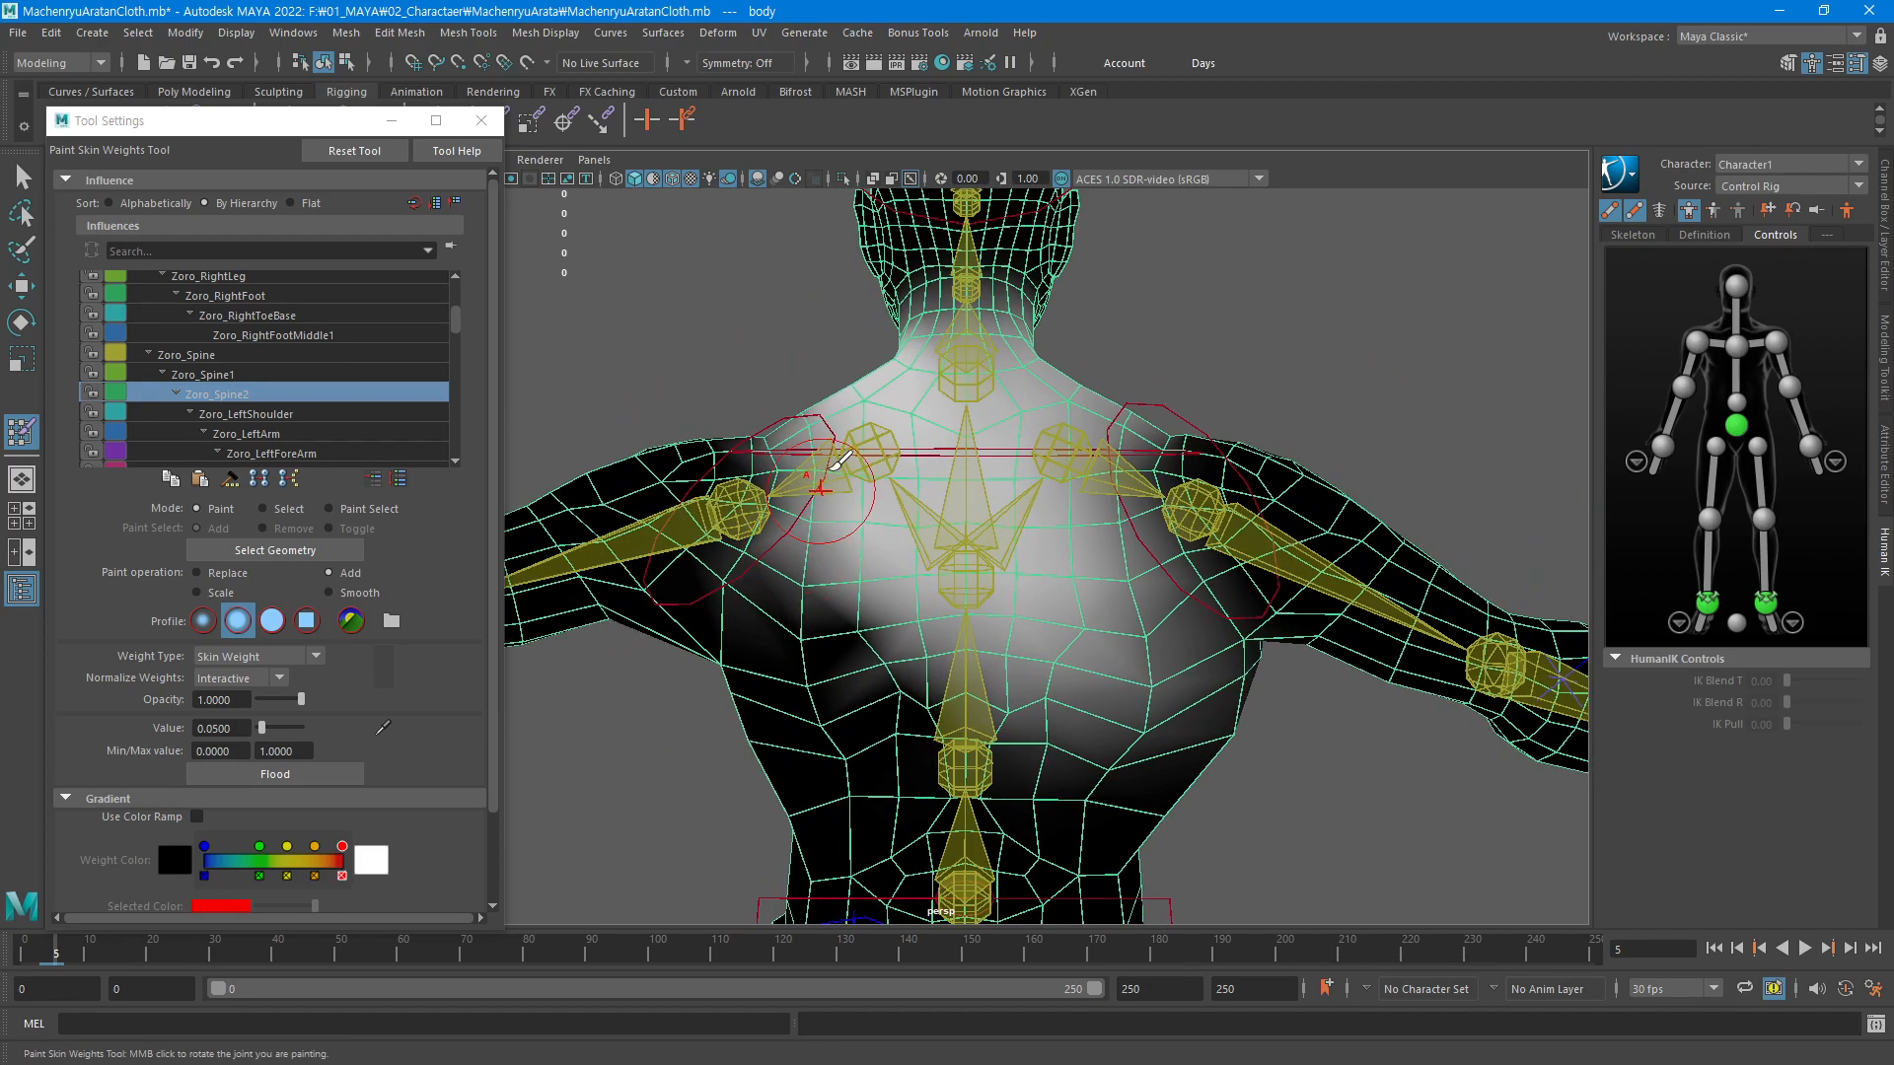
{"action": "mouse_move", "coordinate": [833, 464]}
{"action": "left_mouse_down"}
{"action": "mouse_move", "coordinate": [846, 608]}
{"action": "mouse_move", "coordinate": [892, 617]}
{"action": "mouse_move", "coordinate": [838, 626]}
{"action": "mouse_move", "coordinate": [937, 592]}
{"action": "mouse_move", "coordinate": [850, 557]}
{"action": "left_mouse_up"}
{"action": "mouse_move", "coordinate": [895, 651]}
{"action": "left_mouse_down", "text": "alt"}
{"action": "mouse_move", "coordinate": [875, 655]}
{"action": "mouse_move", "coordinate": [983, 631]}
{"action": "left_mouse_up", "text": "alt"}
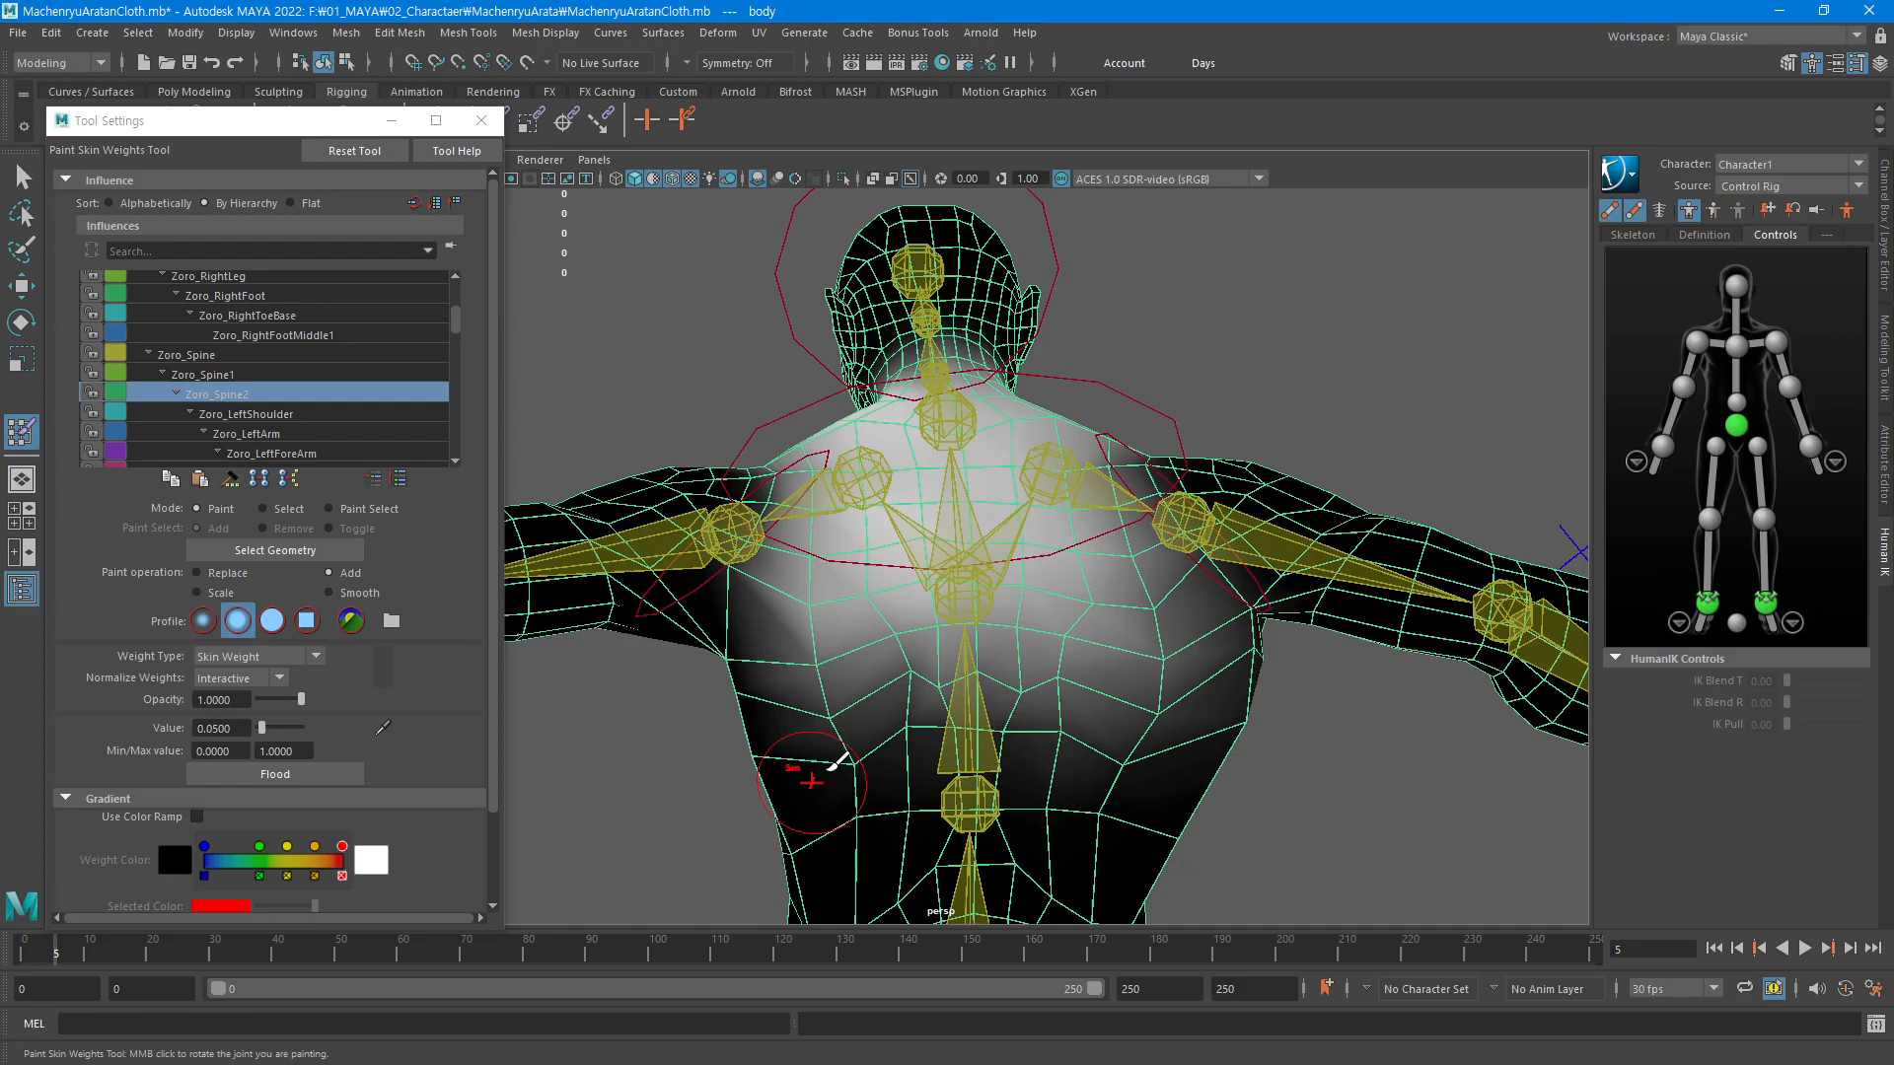
{"action": "mouse_move", "coordinate": [838, 703]}
{"action": "left_mouse_down"}
{"action": "mouse_move", "coordinate": [691, 621]}
{"action": "mouse_move", "coordinate": [802, 495]}
{"action": "mouse_move", "coordinate": [1027, 516]}
{"action": "mouse_move", "coordinate": [1023, 538]}
{"action": "mouse_move", "coordinate": [1125, 515]}
{"action": "left_mouse_up"}
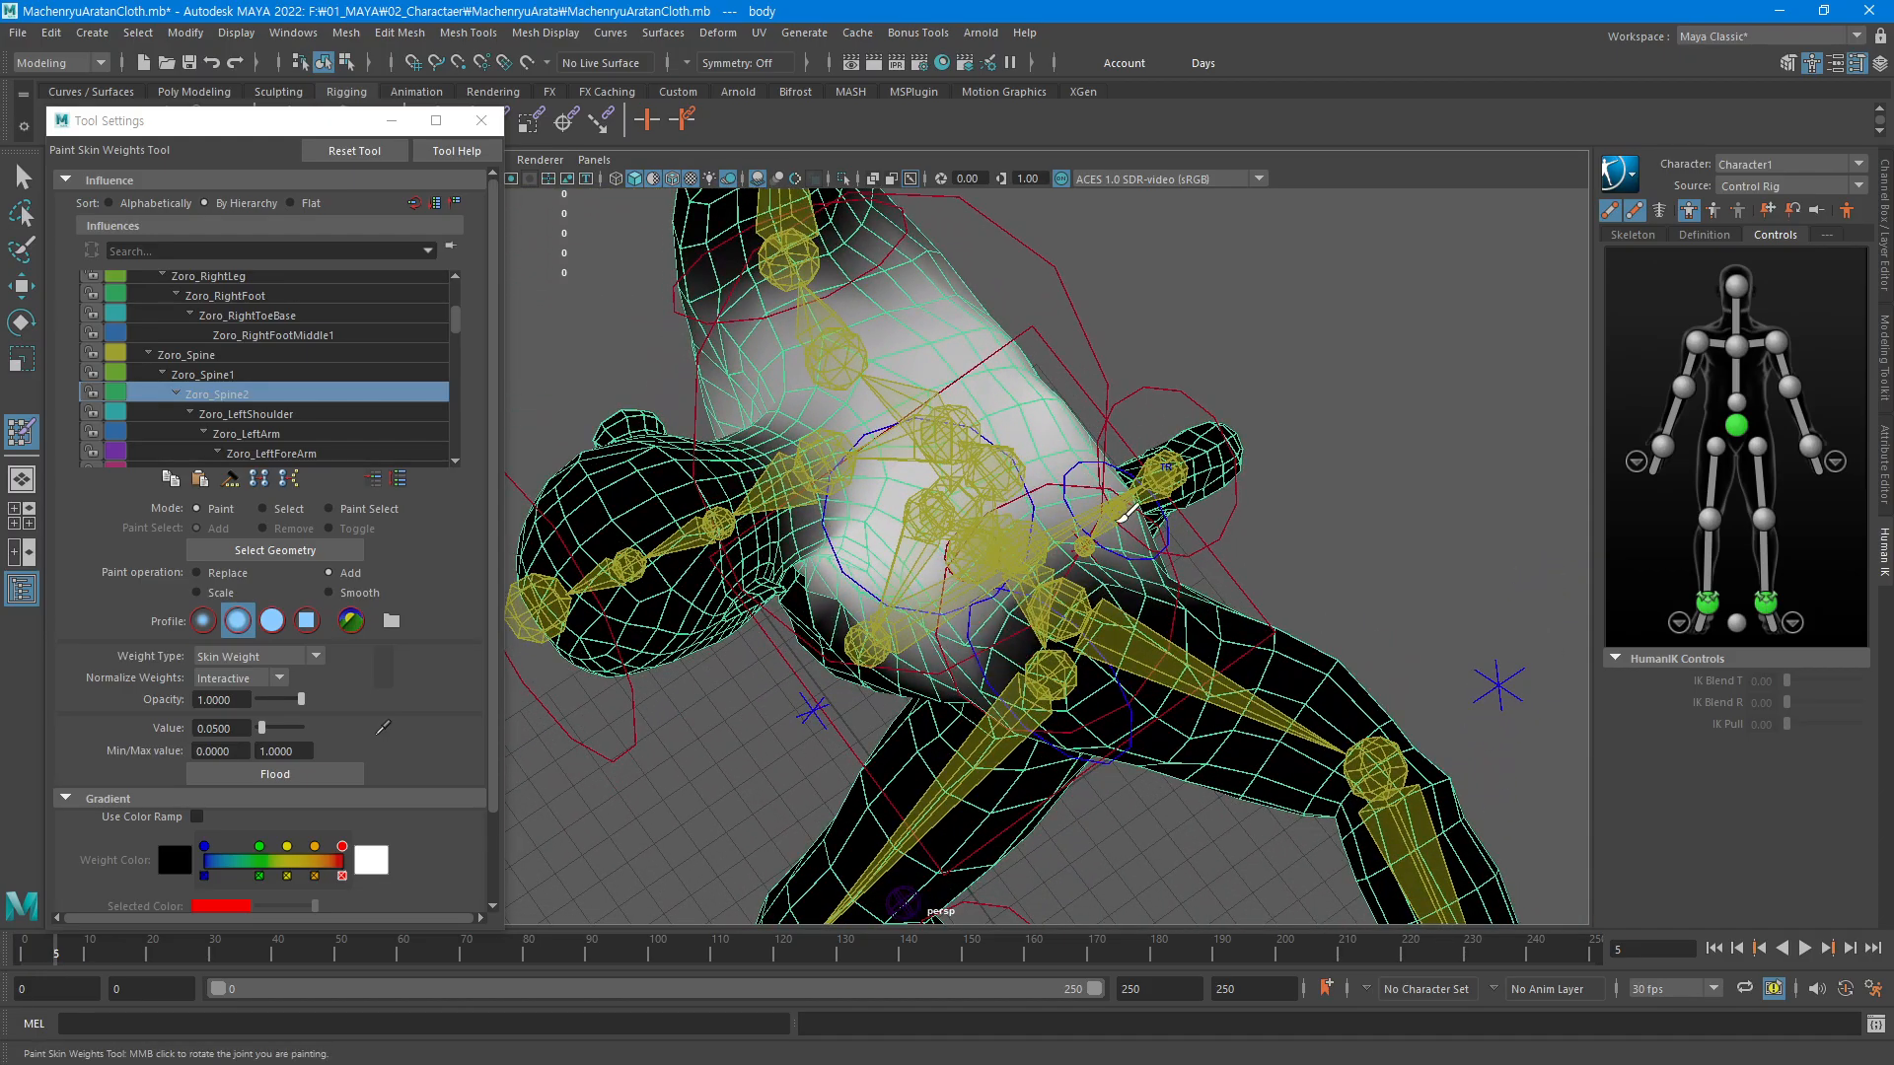
{"action": "left_click_drag", "start_coordinate": [1063, 583], "coordinate": [868, 543], "text": "alt"}
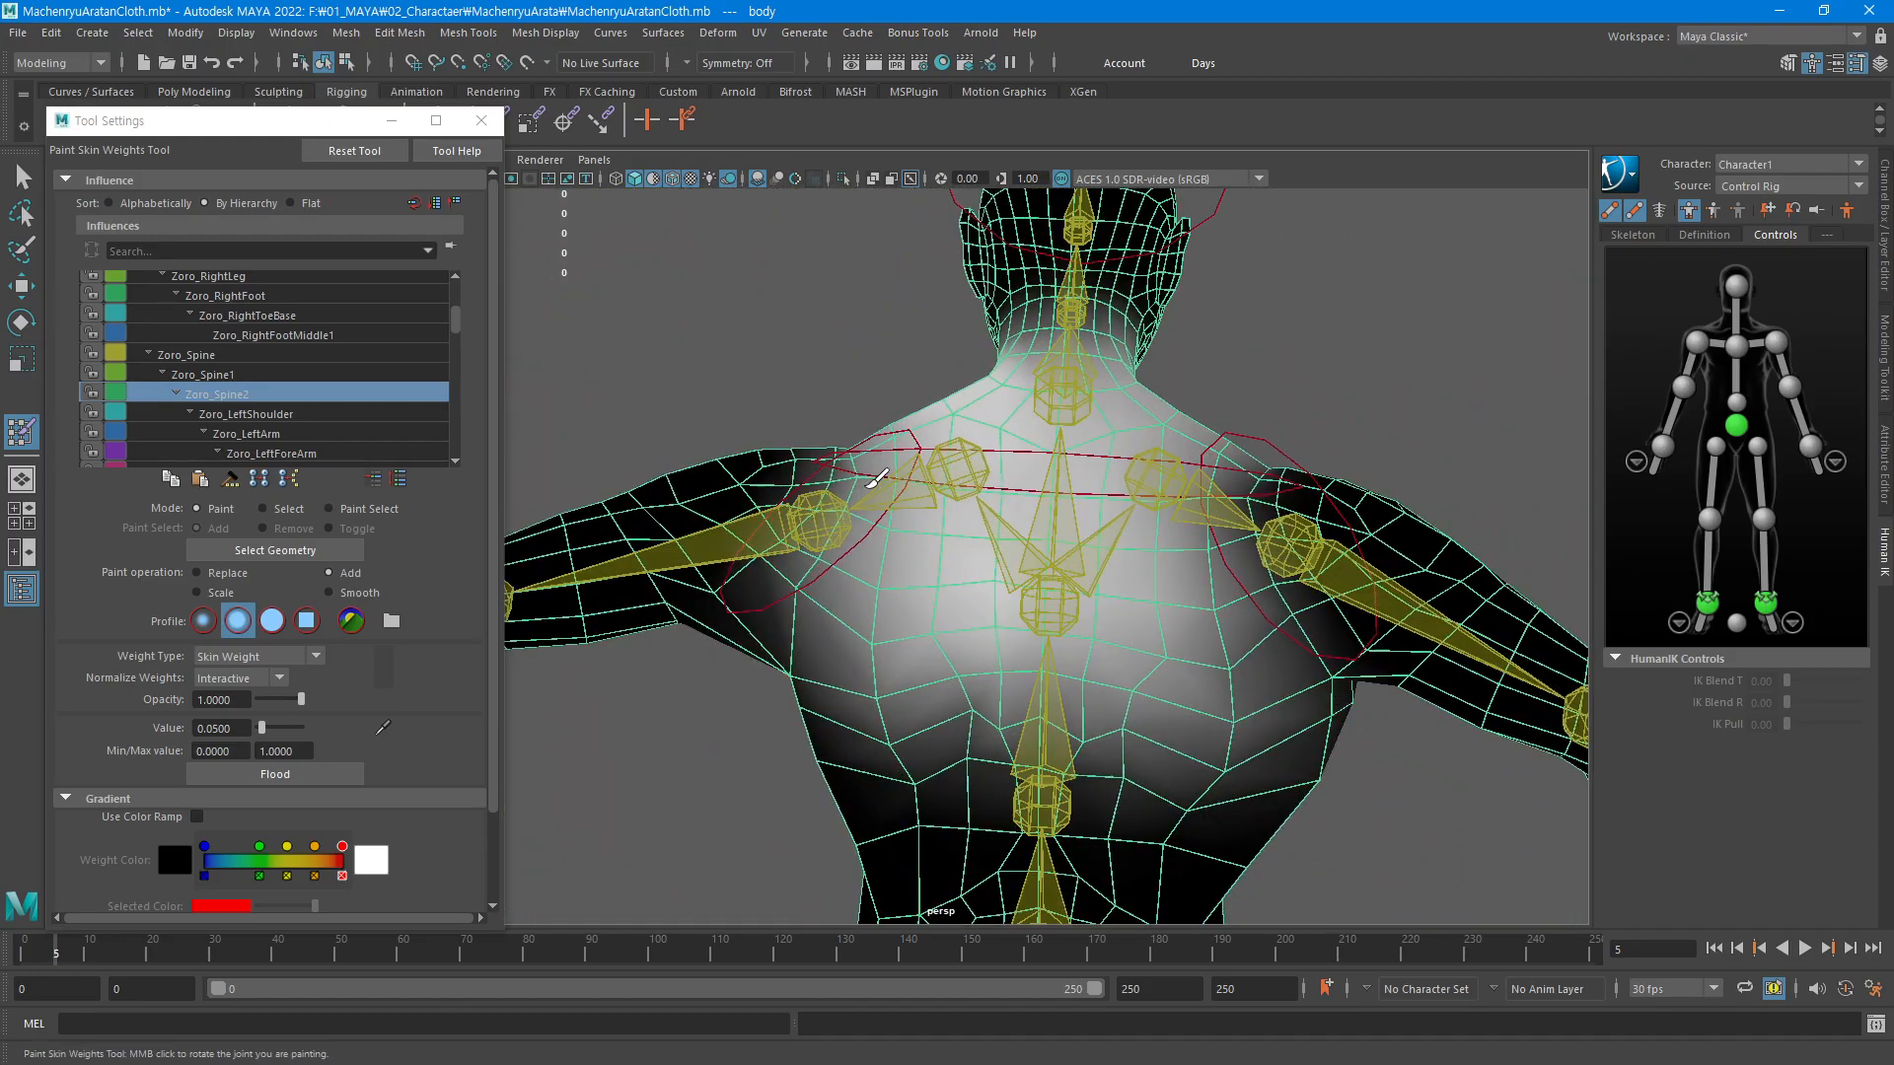
Smooth the Zoro_Spine2 weights across the left chest so they blend in from the collarbone and sternum
{"action": "mouse_move", "coordinate": [725, 580]}
{"action": "left_mouse_down", "text": "alt"}
{"action": "mouse_move", "coordinate": [799, 552]}
{"action": "mouse_move", "coordinate": [981, 583]}
{"action": "mouse_move", "coordinate": [914, 508]}
{"action": "mouse_move", "coordinate": [971, 419]}
{"action": "mouse_move", "coordinate": [868, 507]}
{"action": "mouse_move", "coordinate": [1036, 415]}
{"action": "mouse_move", "coordinate": [963, 537]}
{"action": "left_mouse_up", "text": "alt"}
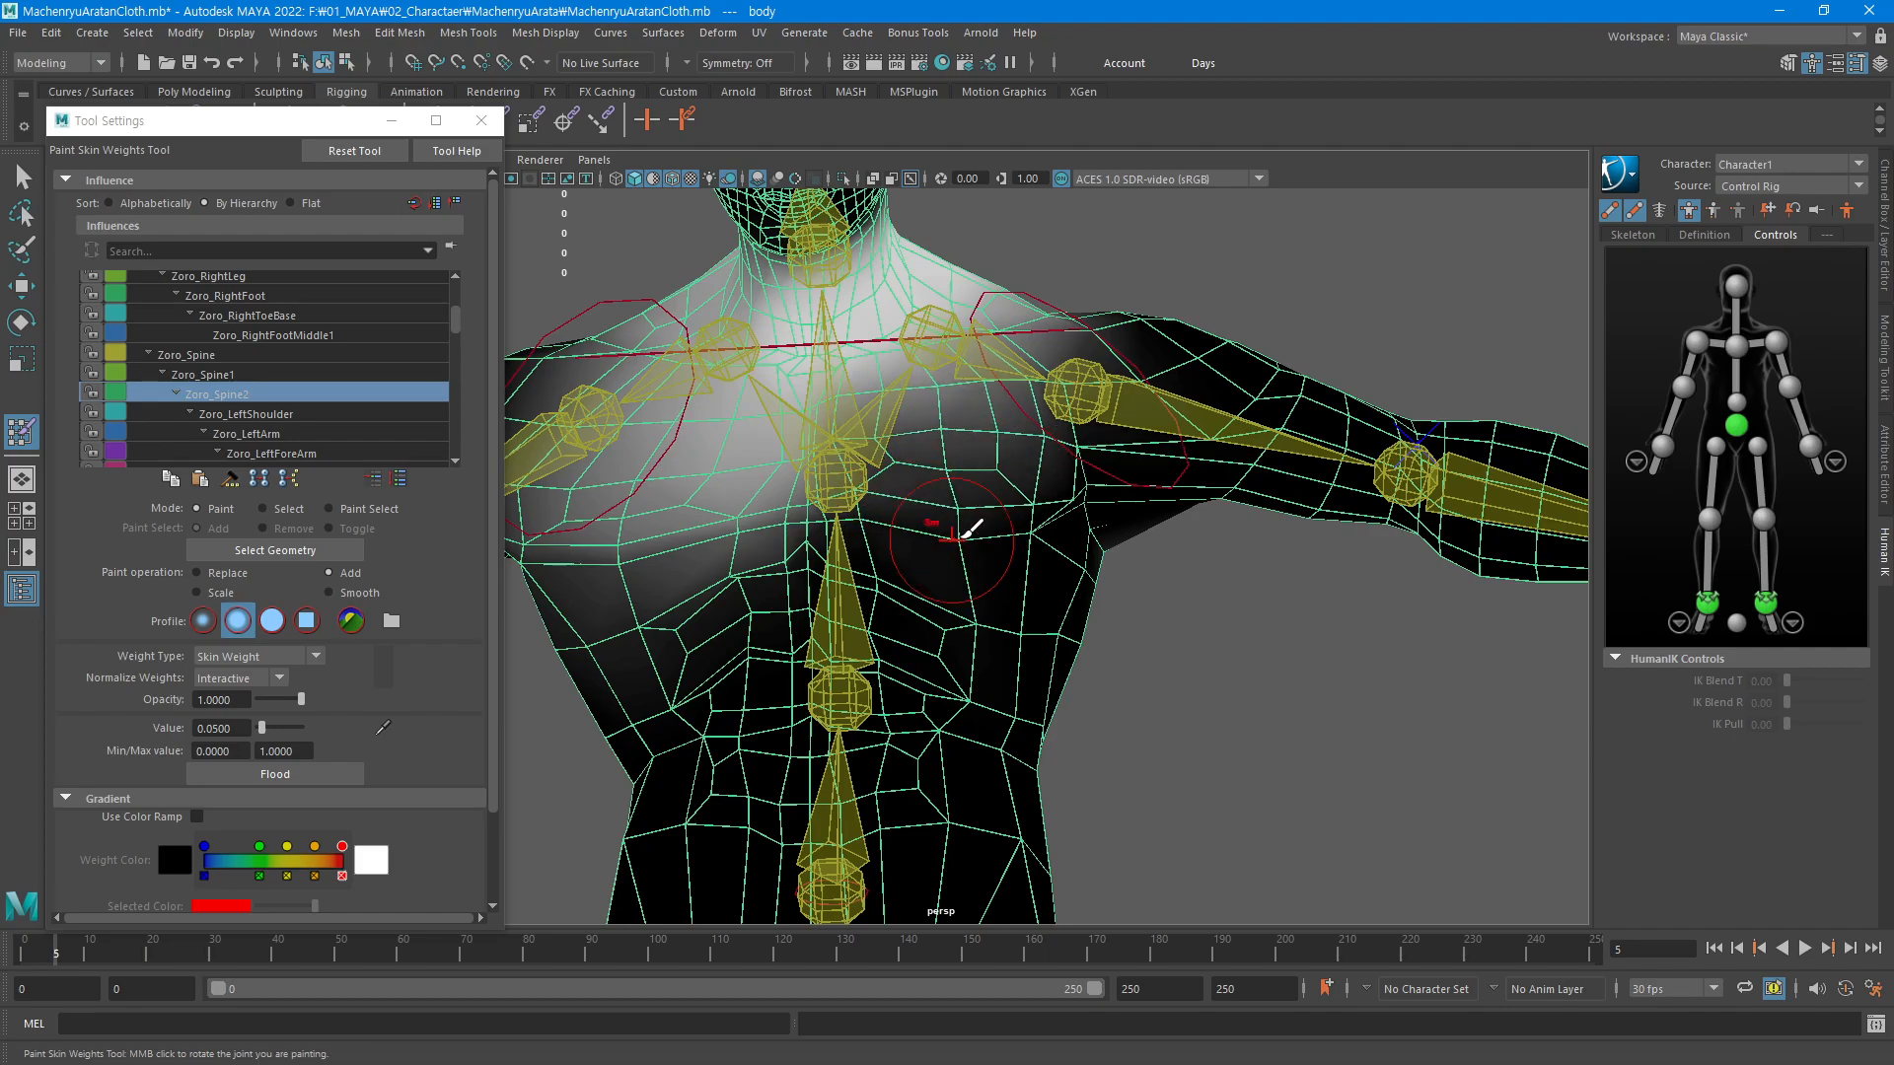
{"action": "left_click_drag", "start_coordinate": [1019, 469], "coordinate": [900, 572], "text": "alt"}
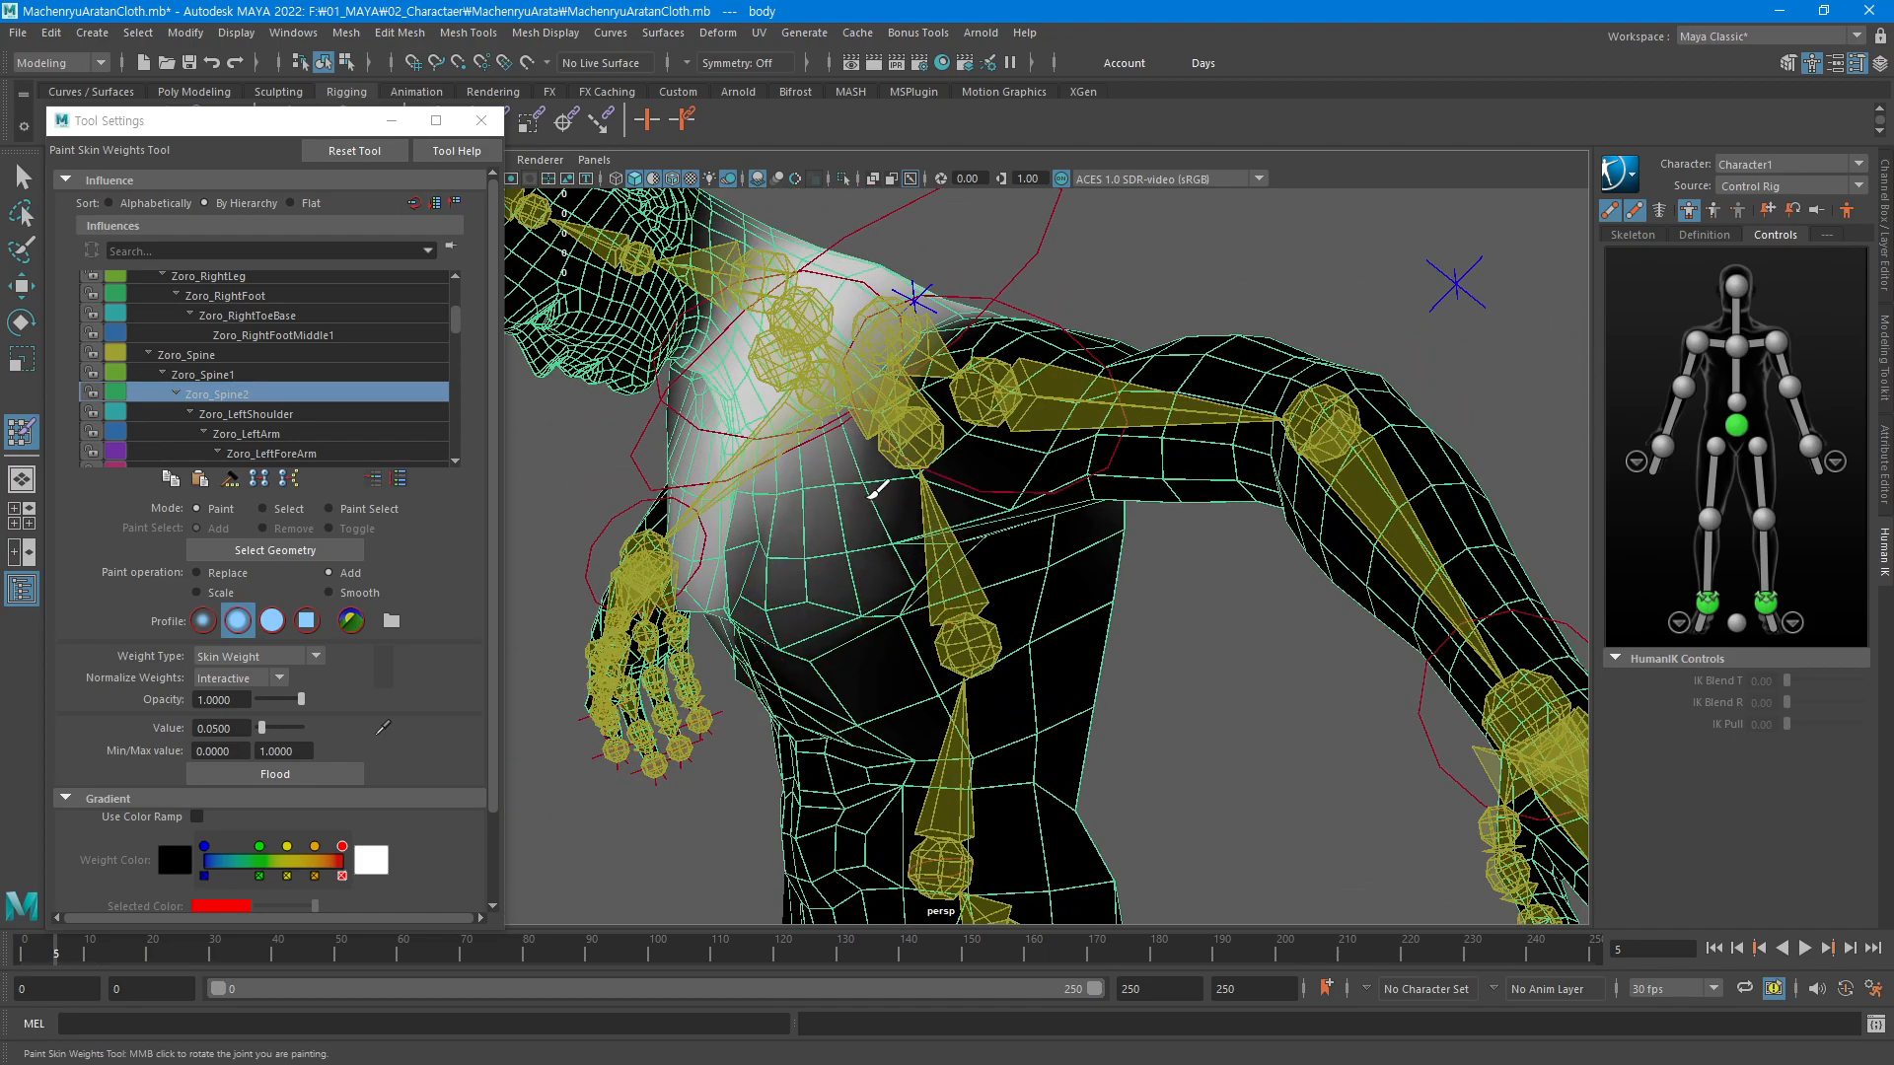
{"action": "left_click_drag", "start_coordinate": [723, 570], "coordinate": [804, 491], "text": "shift"}
{"action": "left_click_drag", "start_coordinate": [776, 589], "coordinate": [881, 595], "text": "alt"}
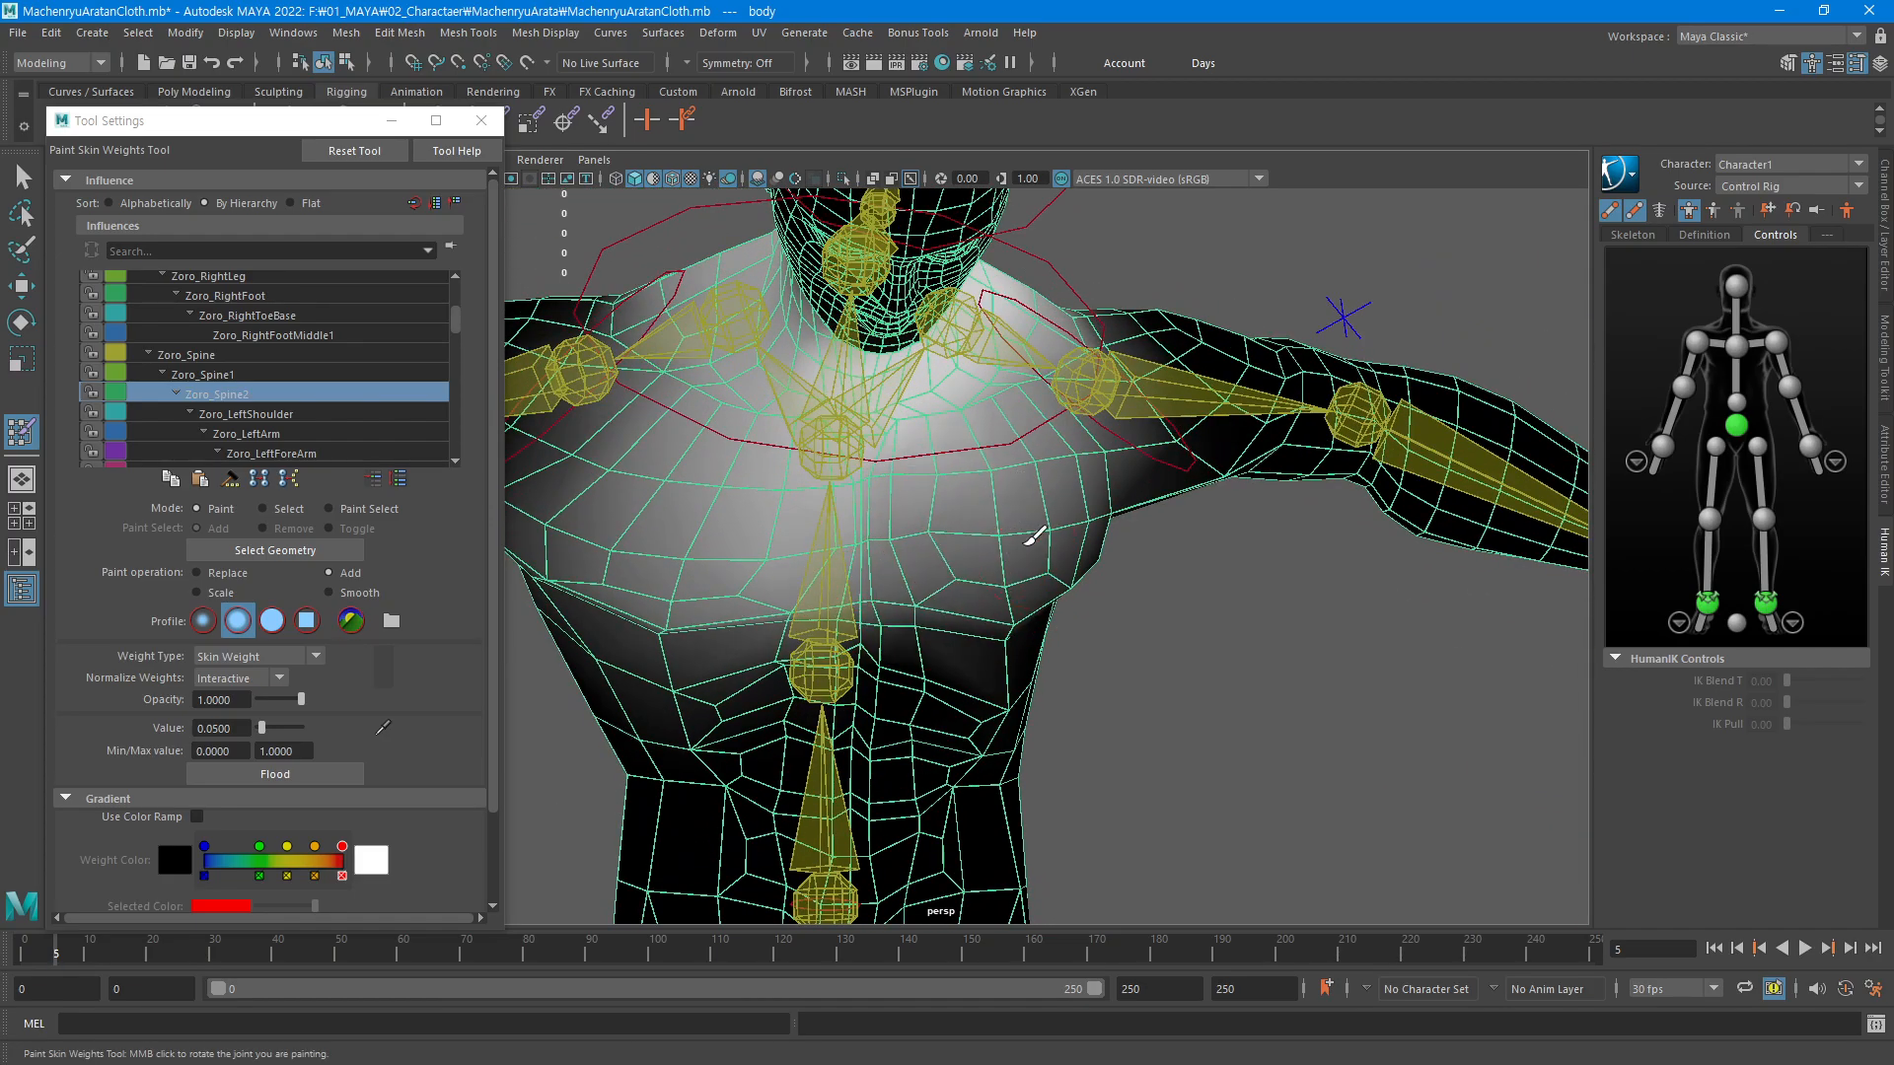
{"action": "left_click_drag", "start_coordinate": [1033, 536], "coordinate": [888, 520], "text": "alt"}
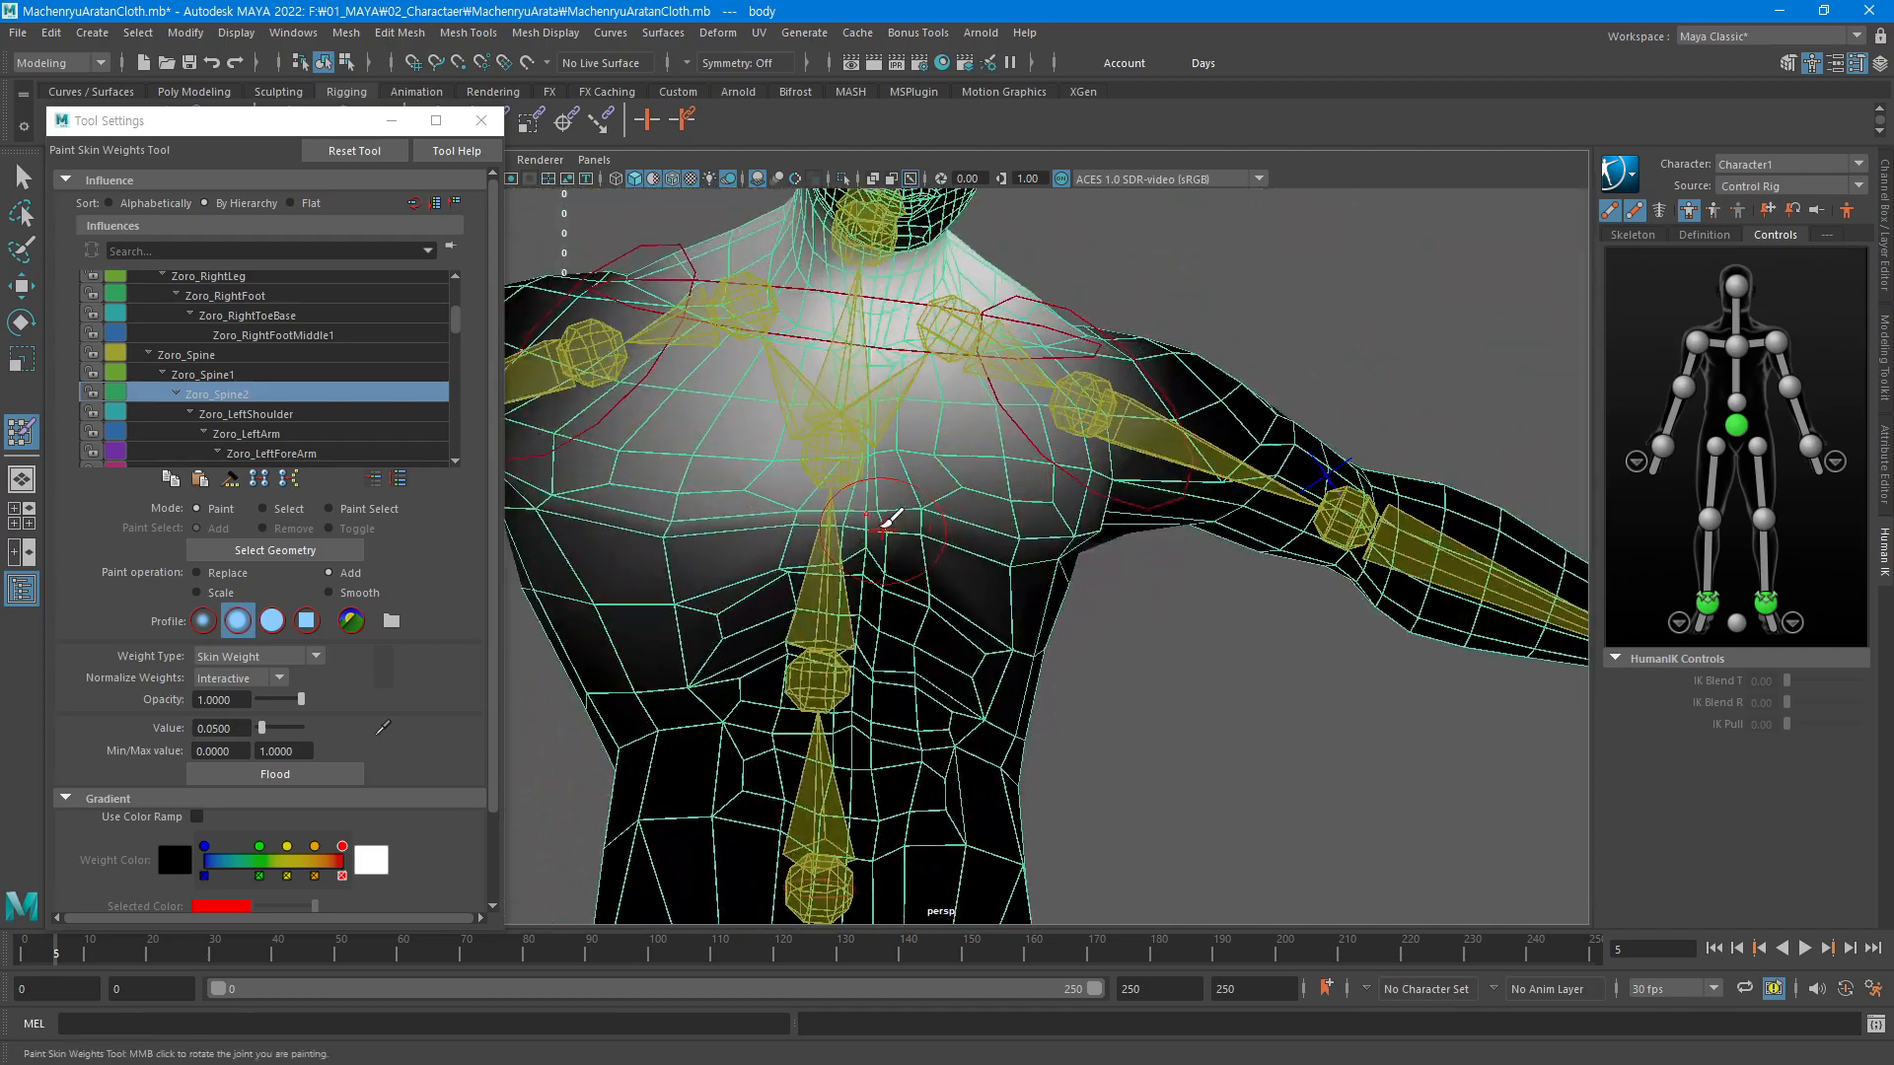
Shrink the brush and add small touches of Zoro_Spine2 weight on the inner left pectoral
{"action": "right_click_drag", "start_coordinate": [881, 530], "coordinate": [1056, 436], "text": "alt"}
{"action": "middle_click_drag", "start_coordinate": [1056, 436], "coordinate": [1117, 636], "text": "alt"}
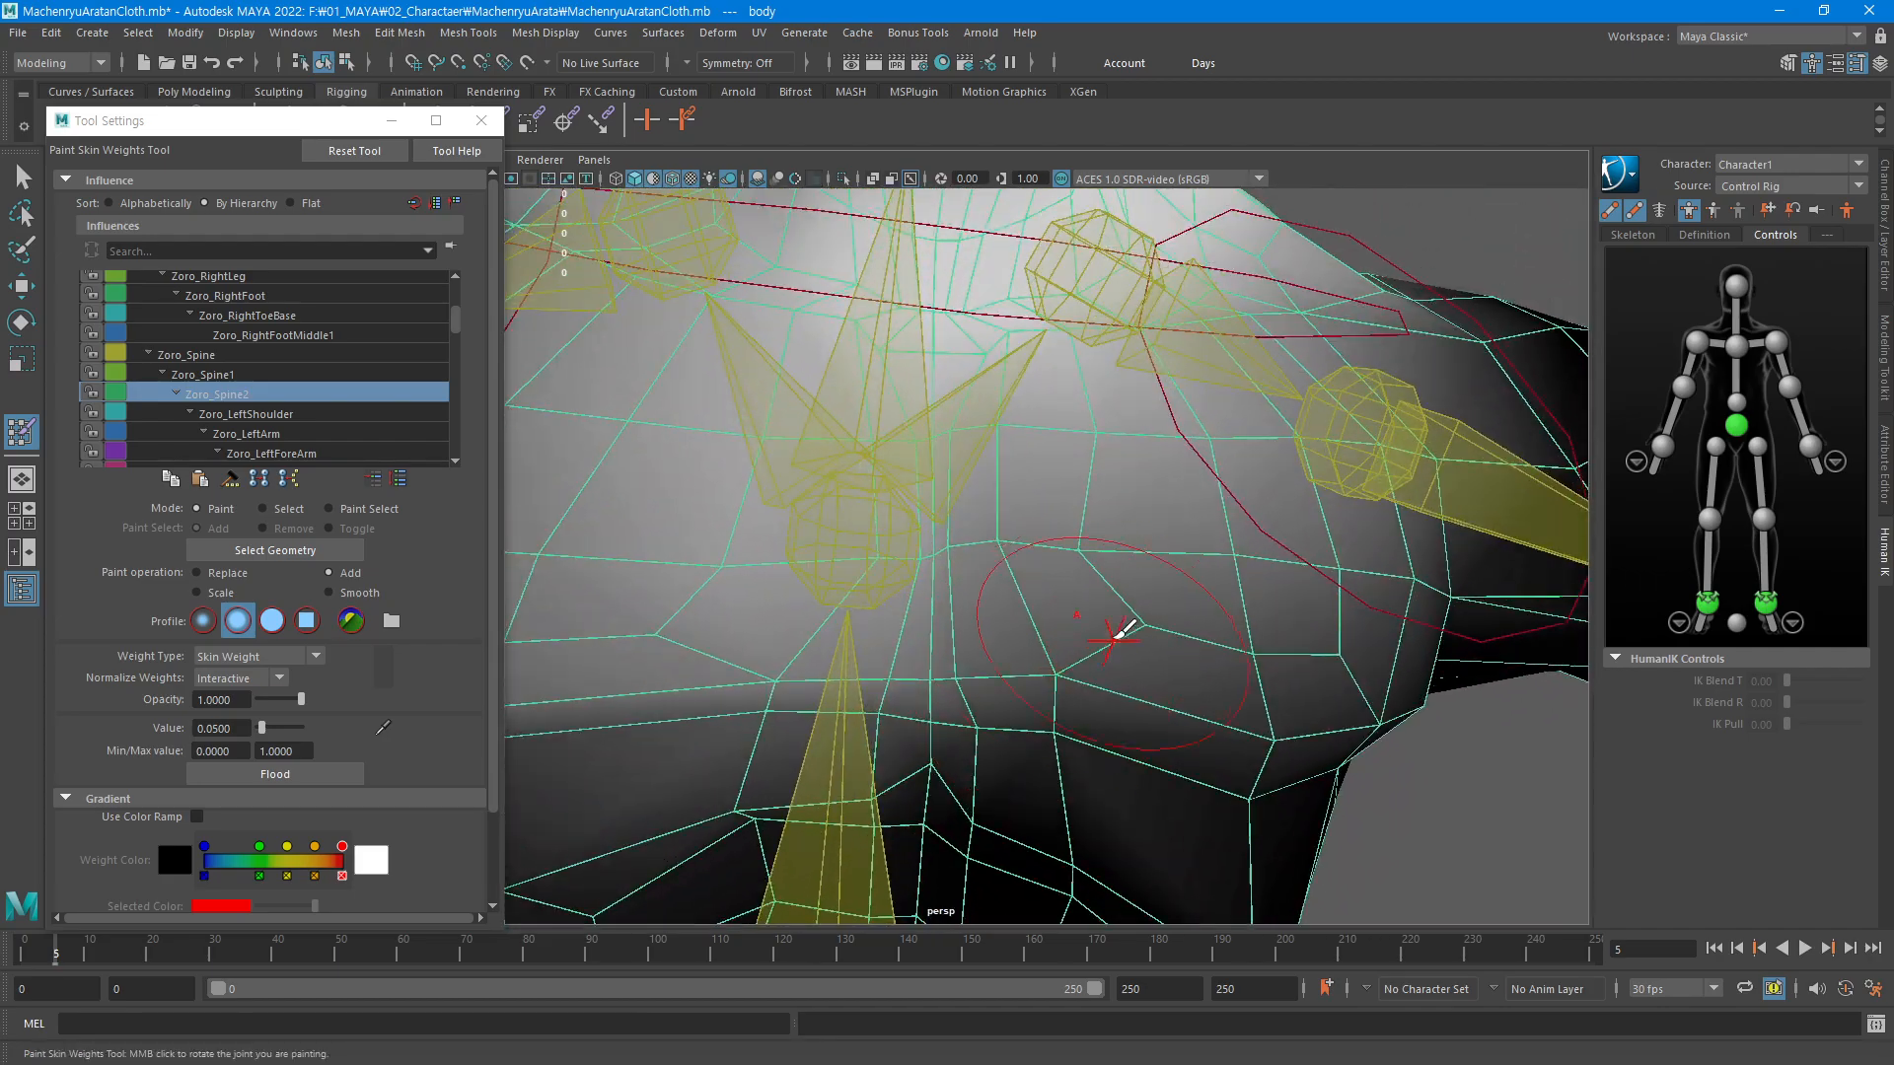
{"action": "key", "text": "b"}
{"action": "left_click_drag", "start_coordinate": [1106, 532], "coordinate": [1046, 547]}
{"action": "left_click", "coordinate": [1084, 548]}
{"action": "left_click", "coordinate": [1071, 557]}
{"action": "left_click", "coordinate": [1073, 561]}
{"action": "left_click", "coordinate": [1144, 630]}
{"action": "left_click", "coordinate": [1152, 632]}
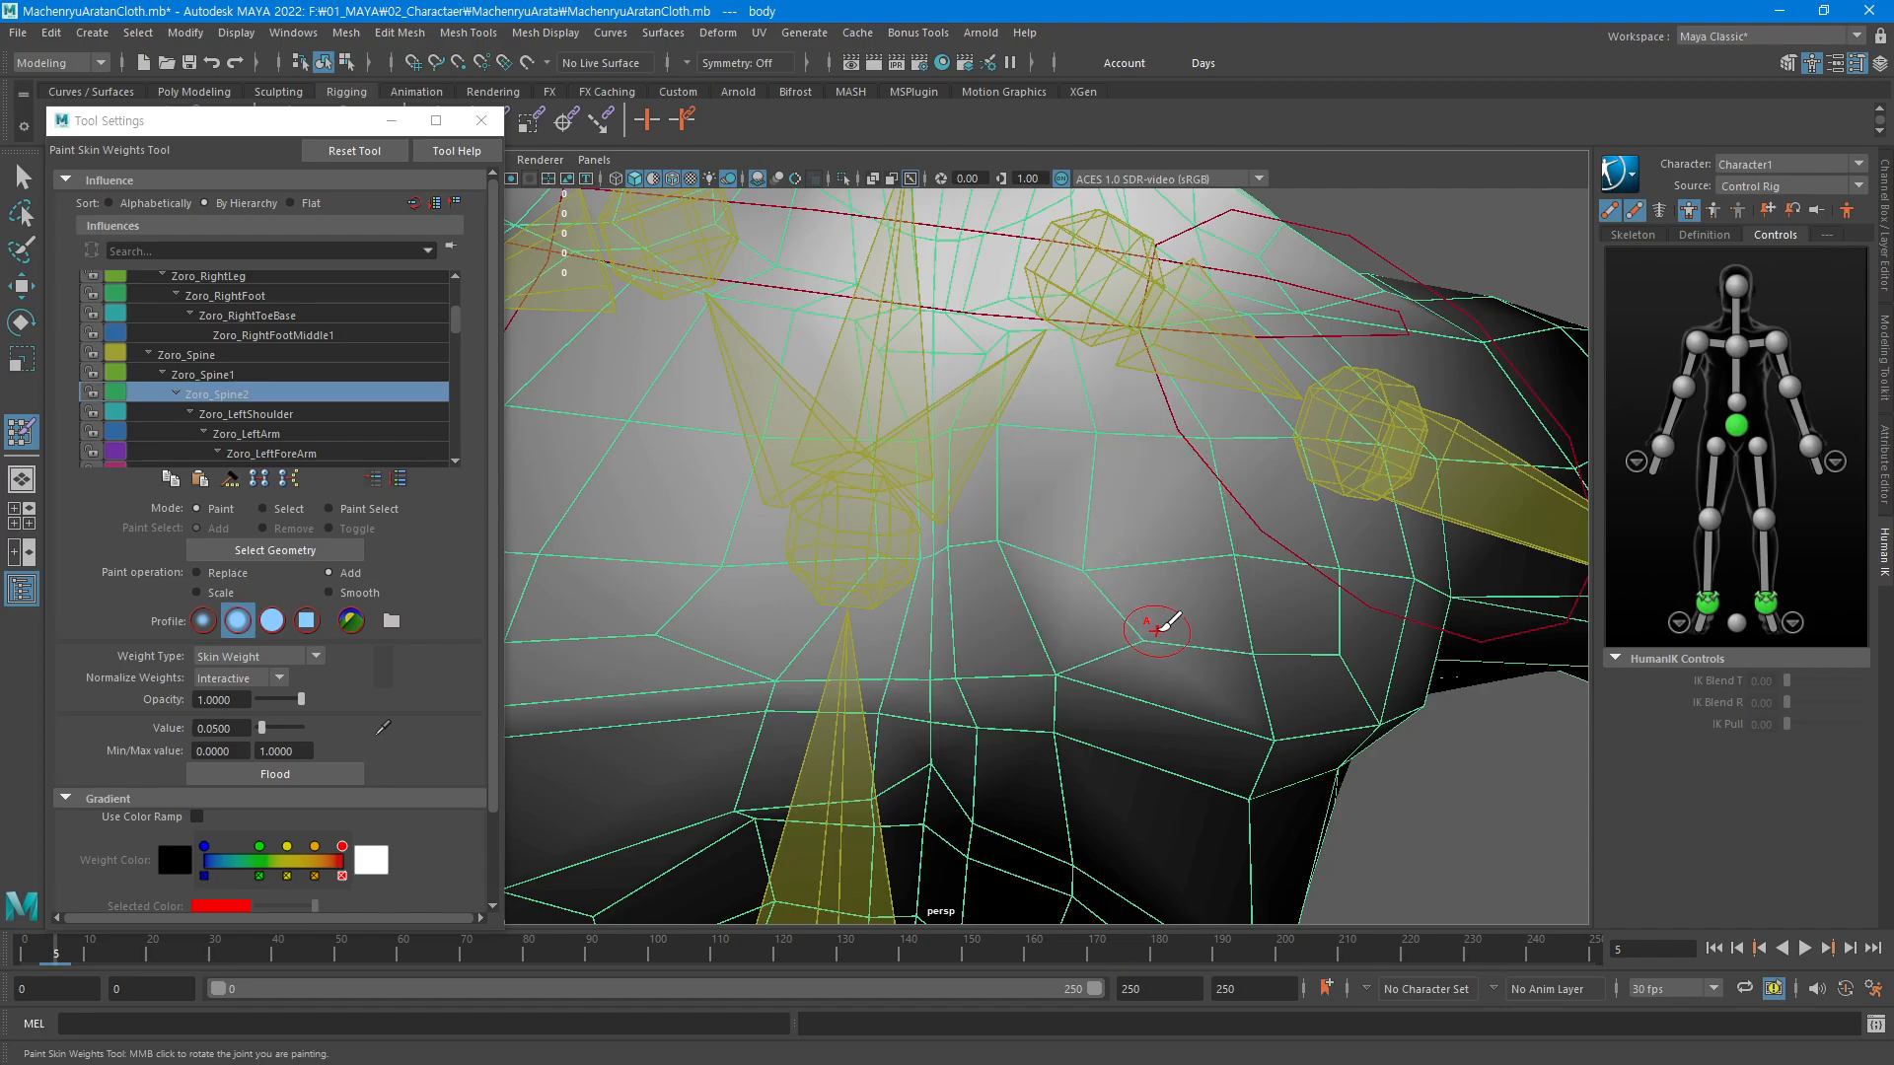
{"action": "right_click_drag", "start_coordinate": [1156, 630], "coordinate": [1079, 607], "text": "alt"}
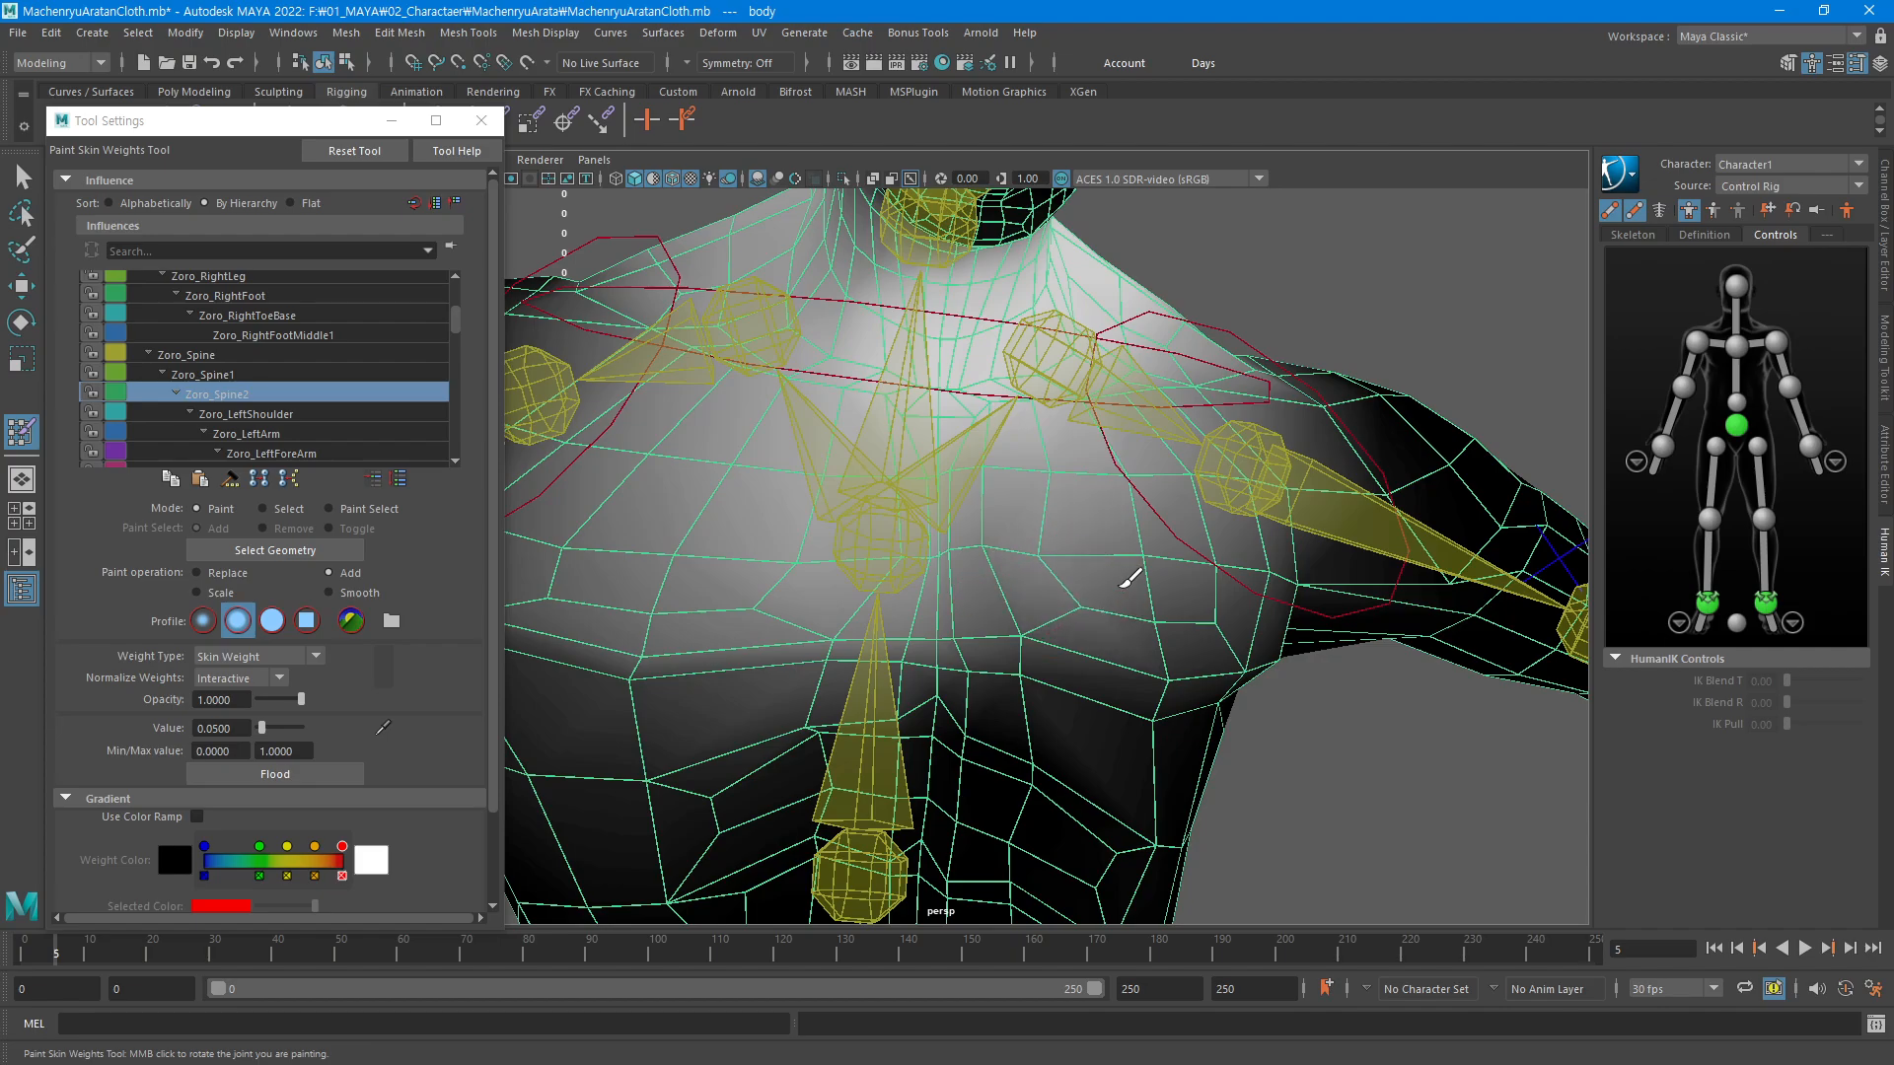
Switch to the Zoro_Spine1 influence and paint its weight along the front edge of the left pectoral
{"action": "left_click", "coordinate": [215, 375]}
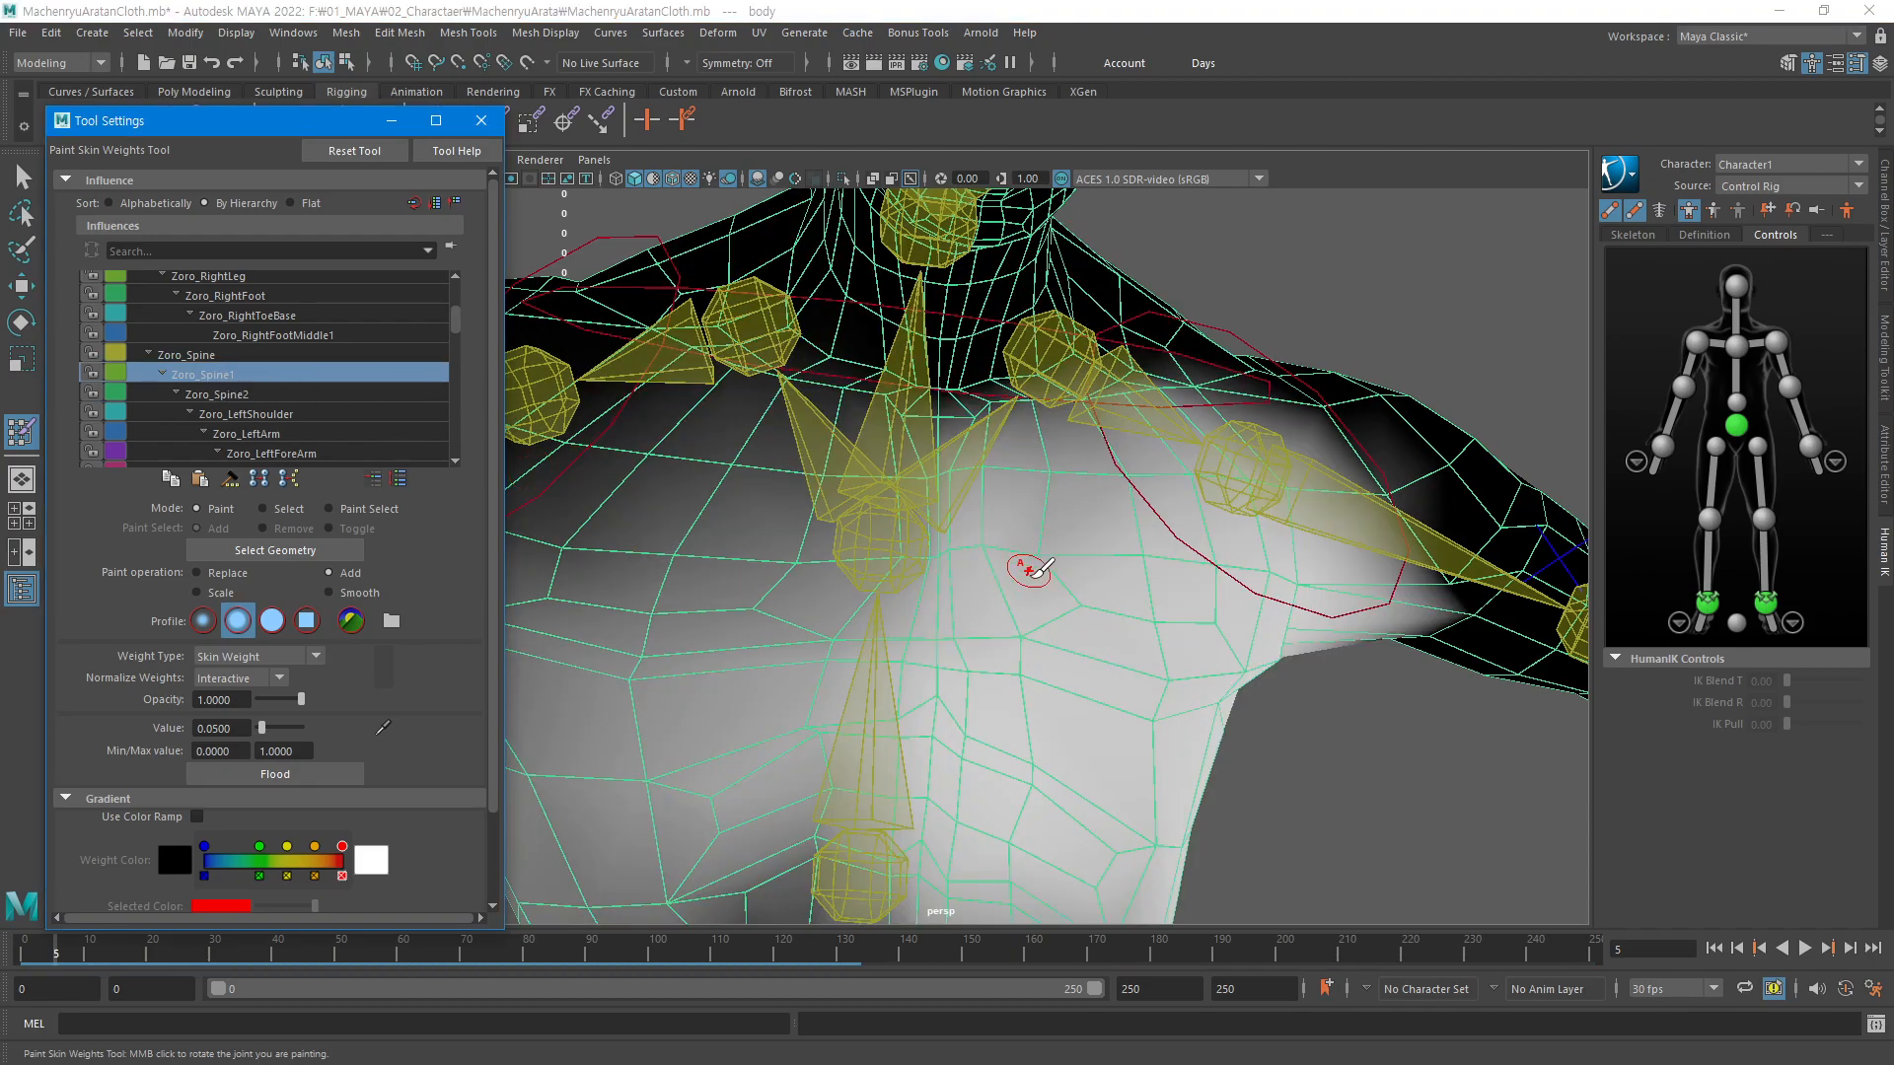
{"action": "left_click_drag", "start_coordinate": [1152, 565], "coordinate": [1201, 632], "text": "alt"}
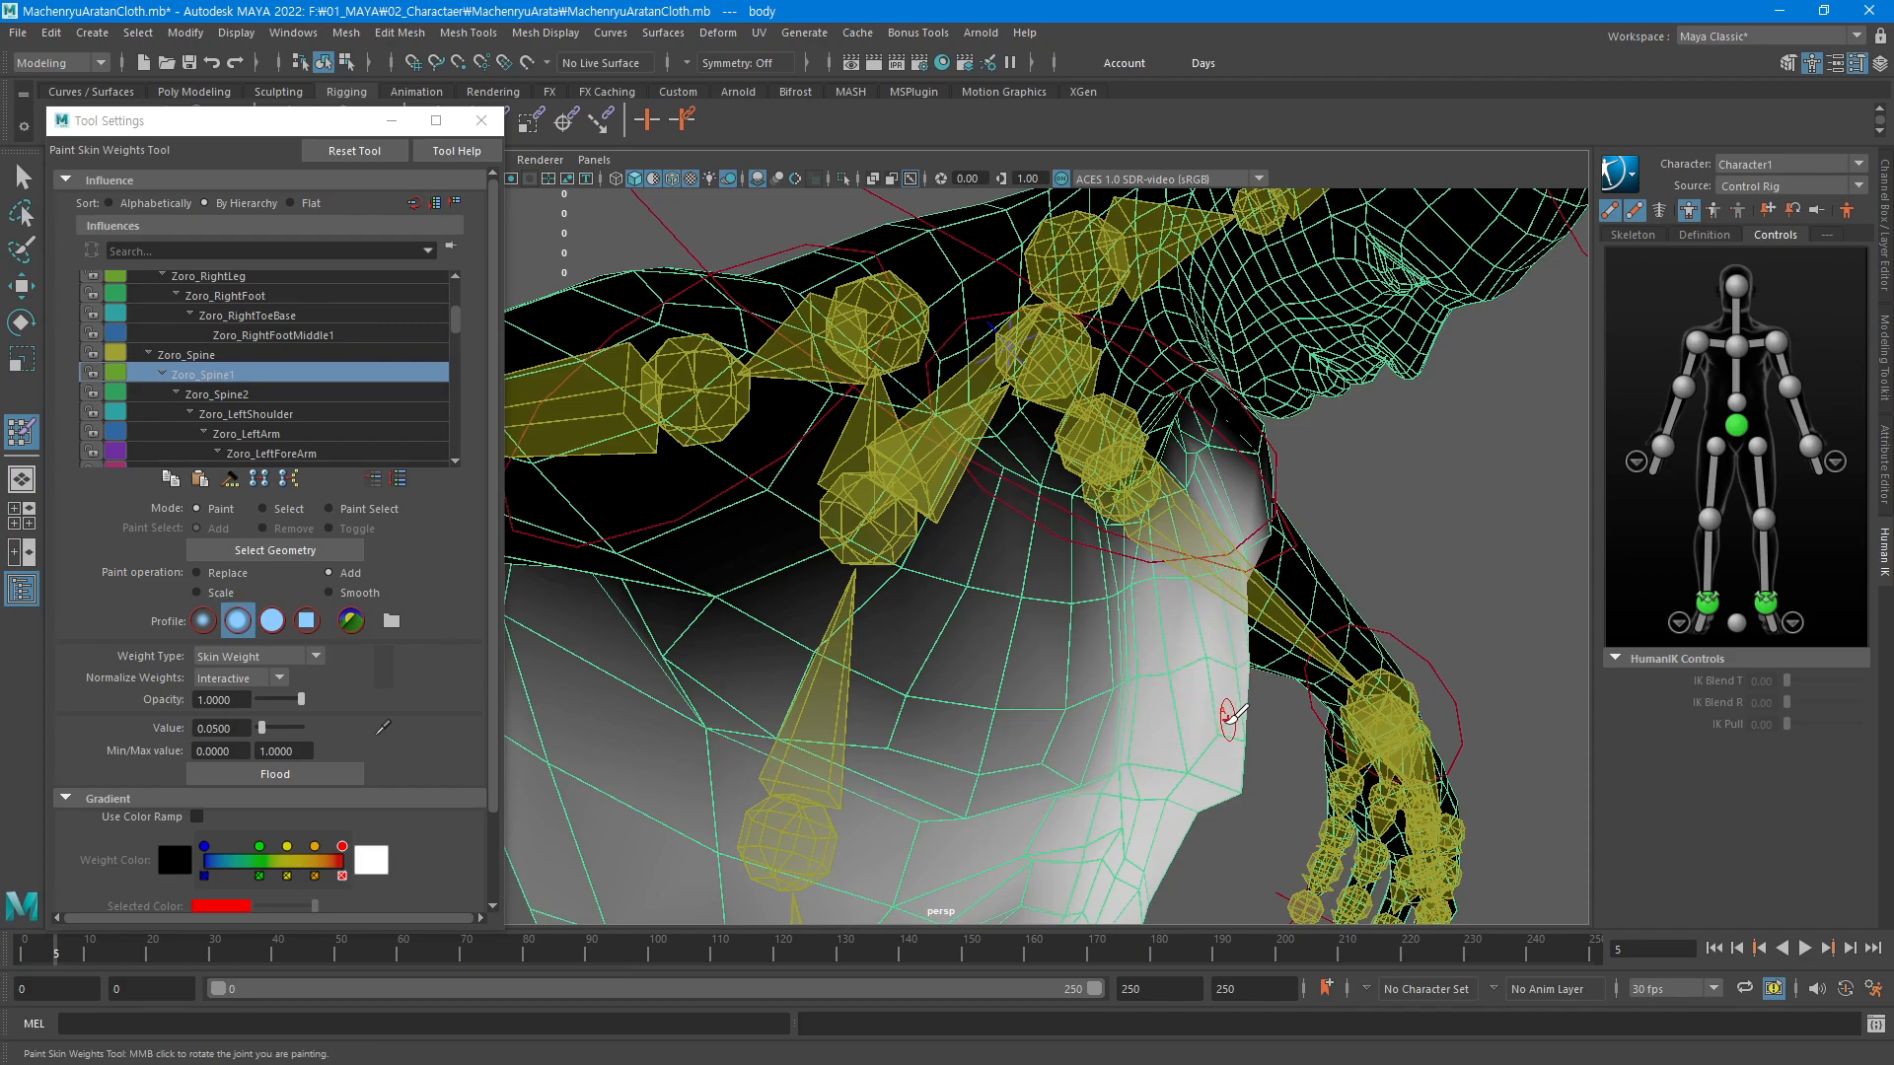
{"action": "left_click_drag", "start_coordinate": [1191, 708], "coordinate": [763, 631], "text": "alt"}
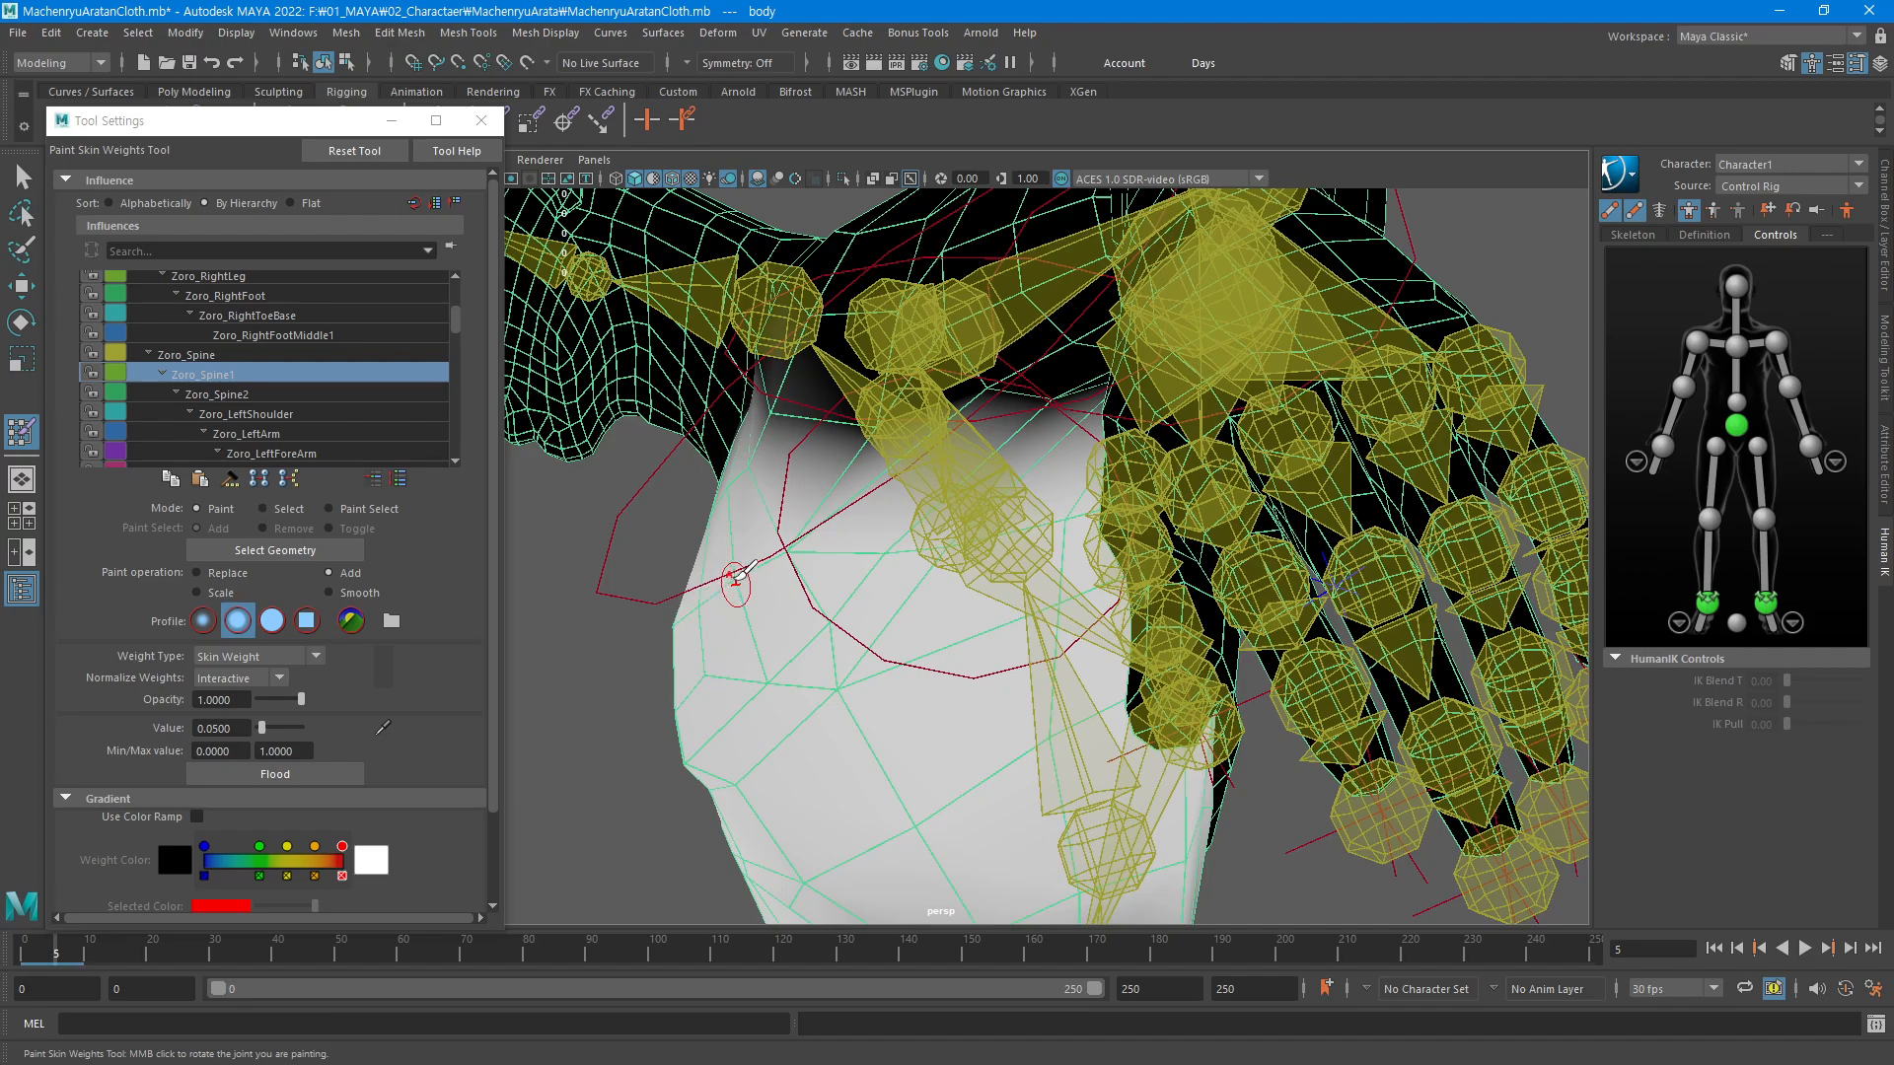
{"action": "left_click_drag", "start_coordinate": [768, 562], "coordinate": [807, 610], "text": "alt"}
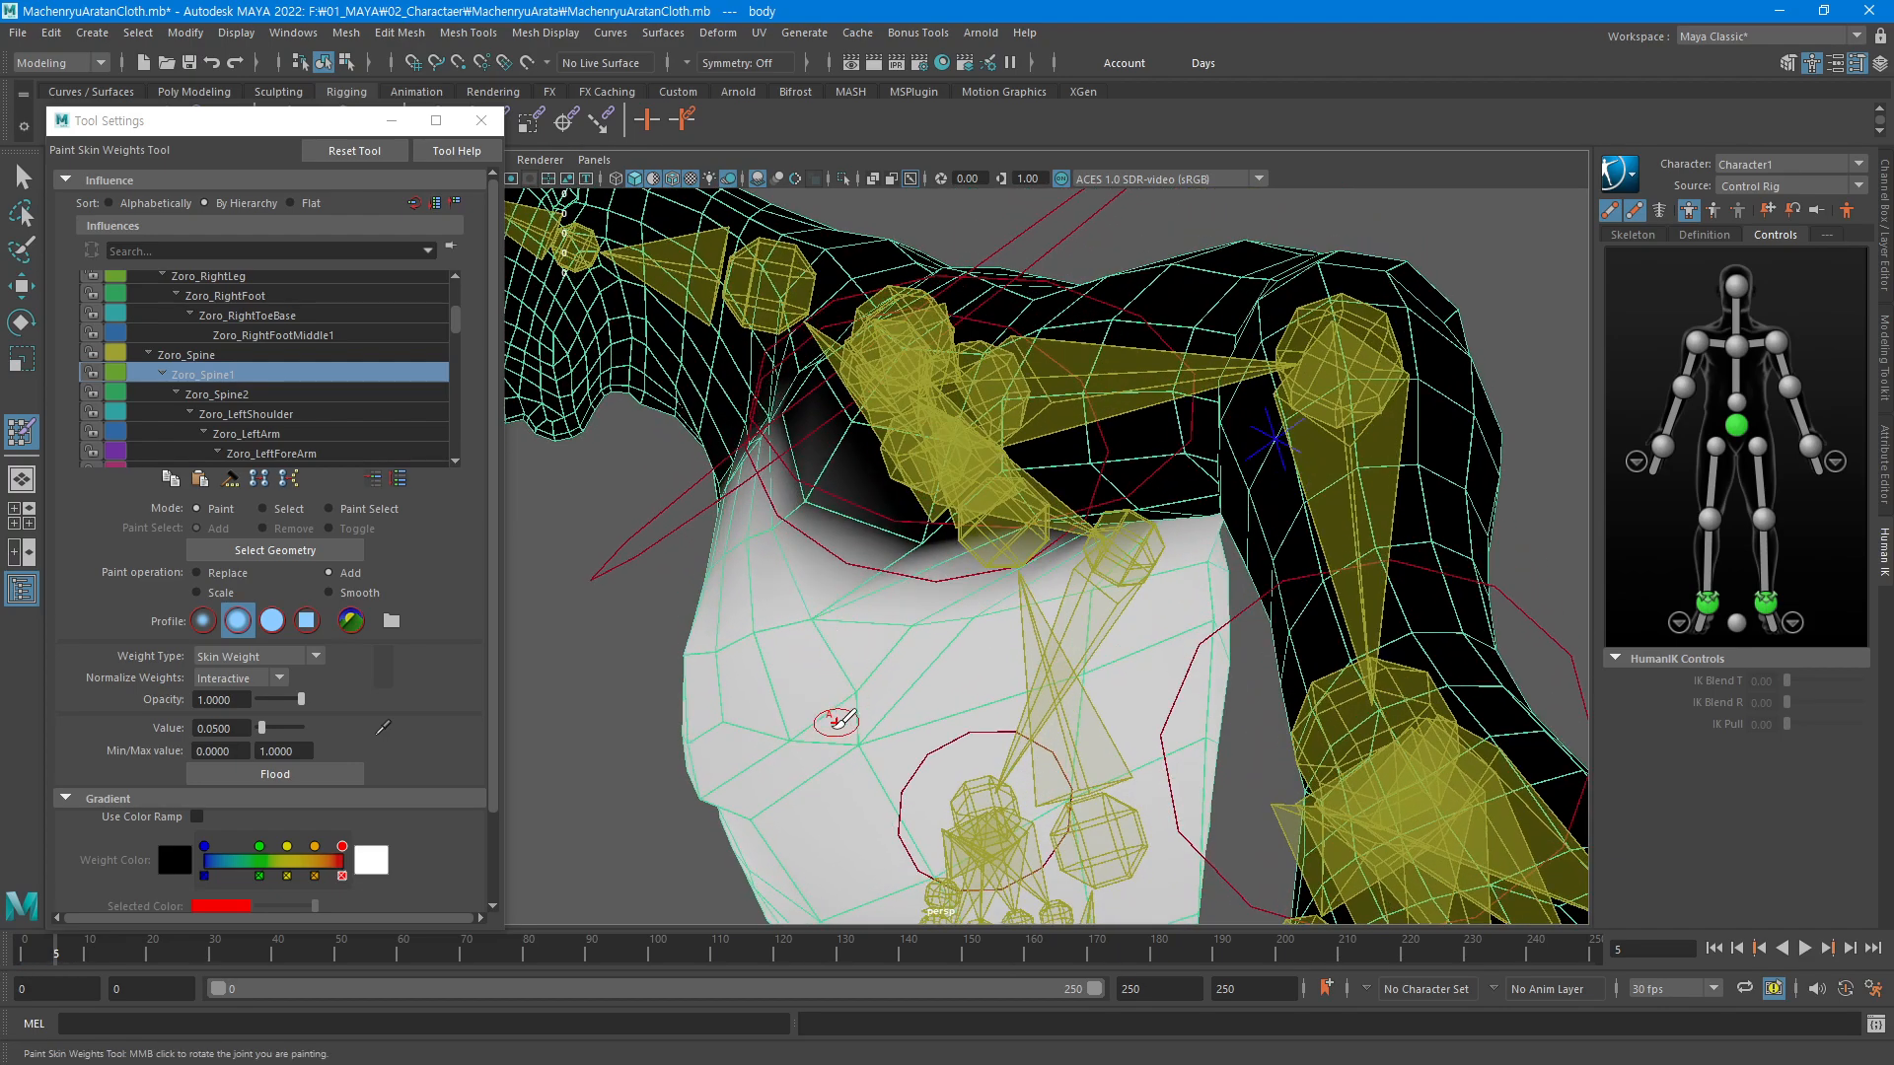
{"action": "mouse_move", "coordinate": [719, 638]}
{"action": "left_mouse_down"}
{"action": "mouse_move", "coordinate": [740, 624]}
{"action": "mouse_move", "coordinate": [716, 556]}
{"action": "left_mouse_up"}
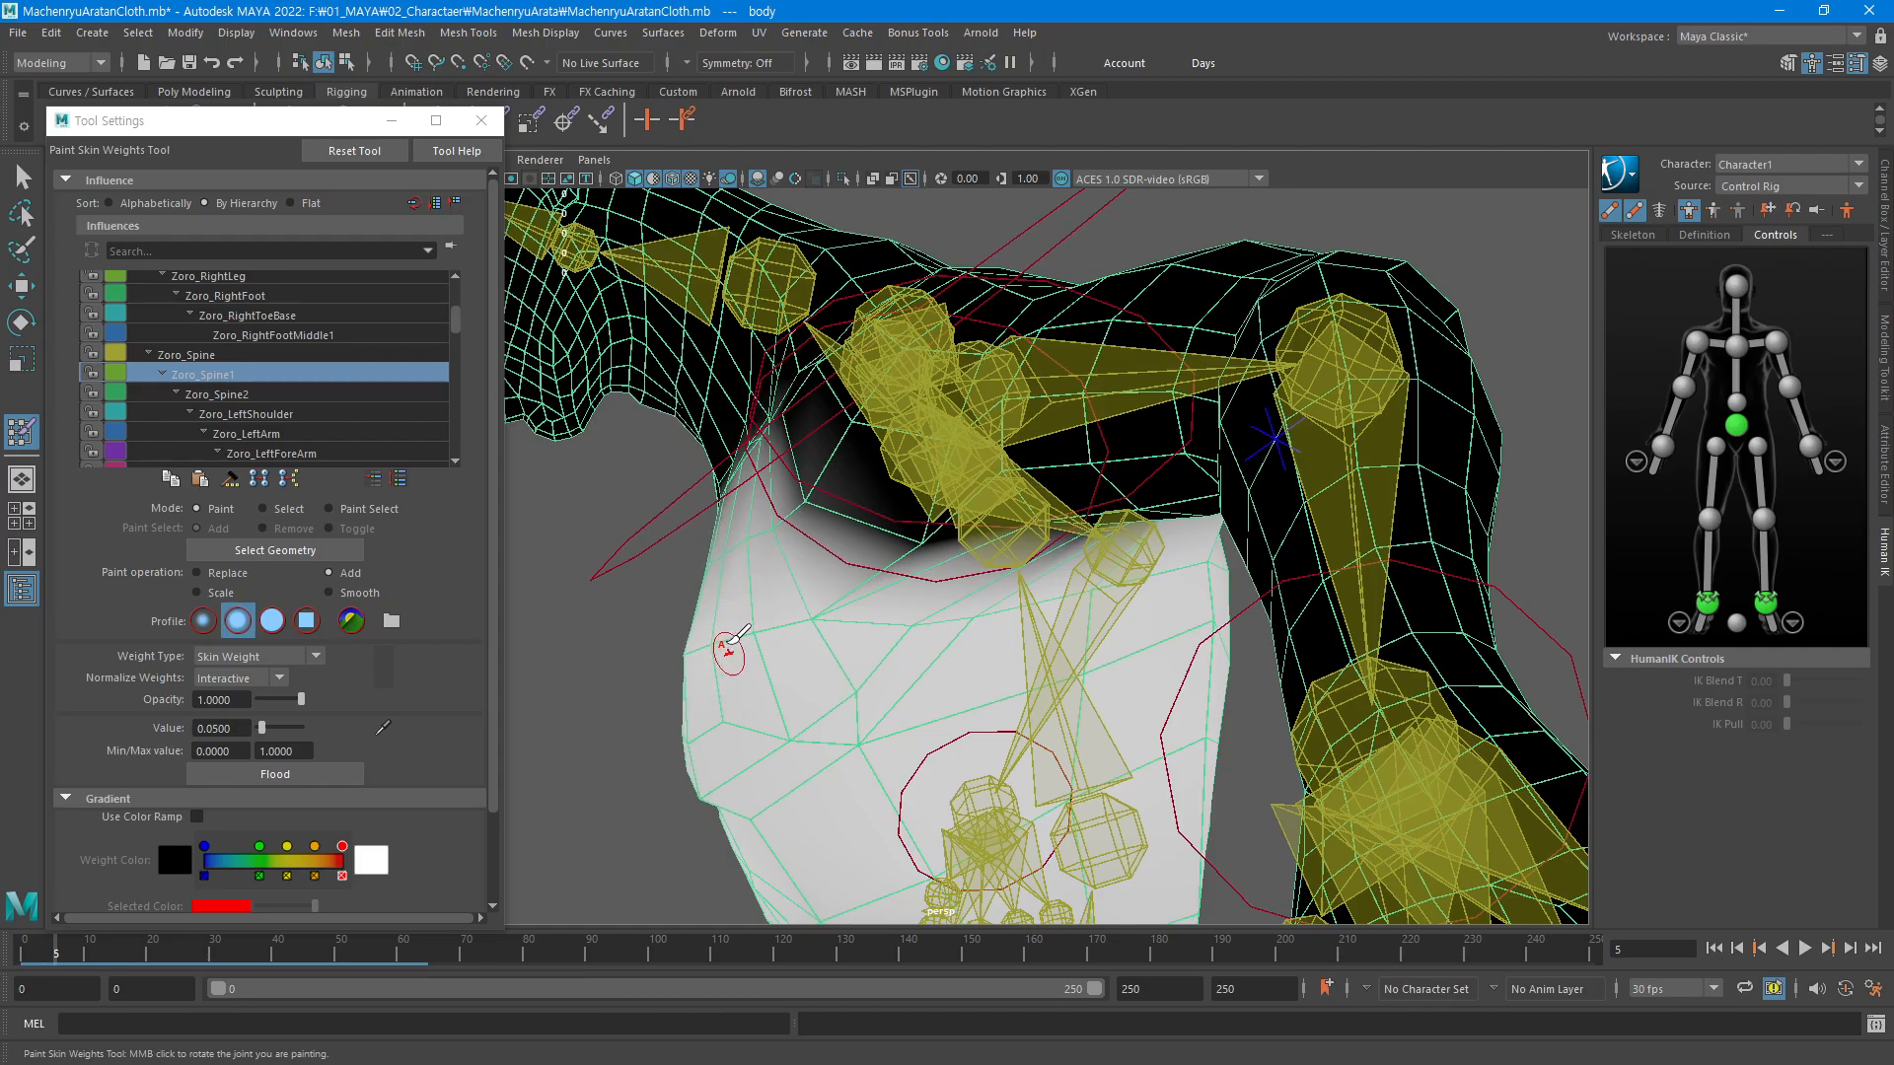
{"action": "left_click_drag", "start_coordinate": [768, 674], "coordinate": [1041, 664], "text": "alt"}
Compare the Zoro_Spine, Zoro_Spine1 and Zoro_Spine2 influence weights across the chest
{"action": "left_click", "coordinate": [217, 394]}
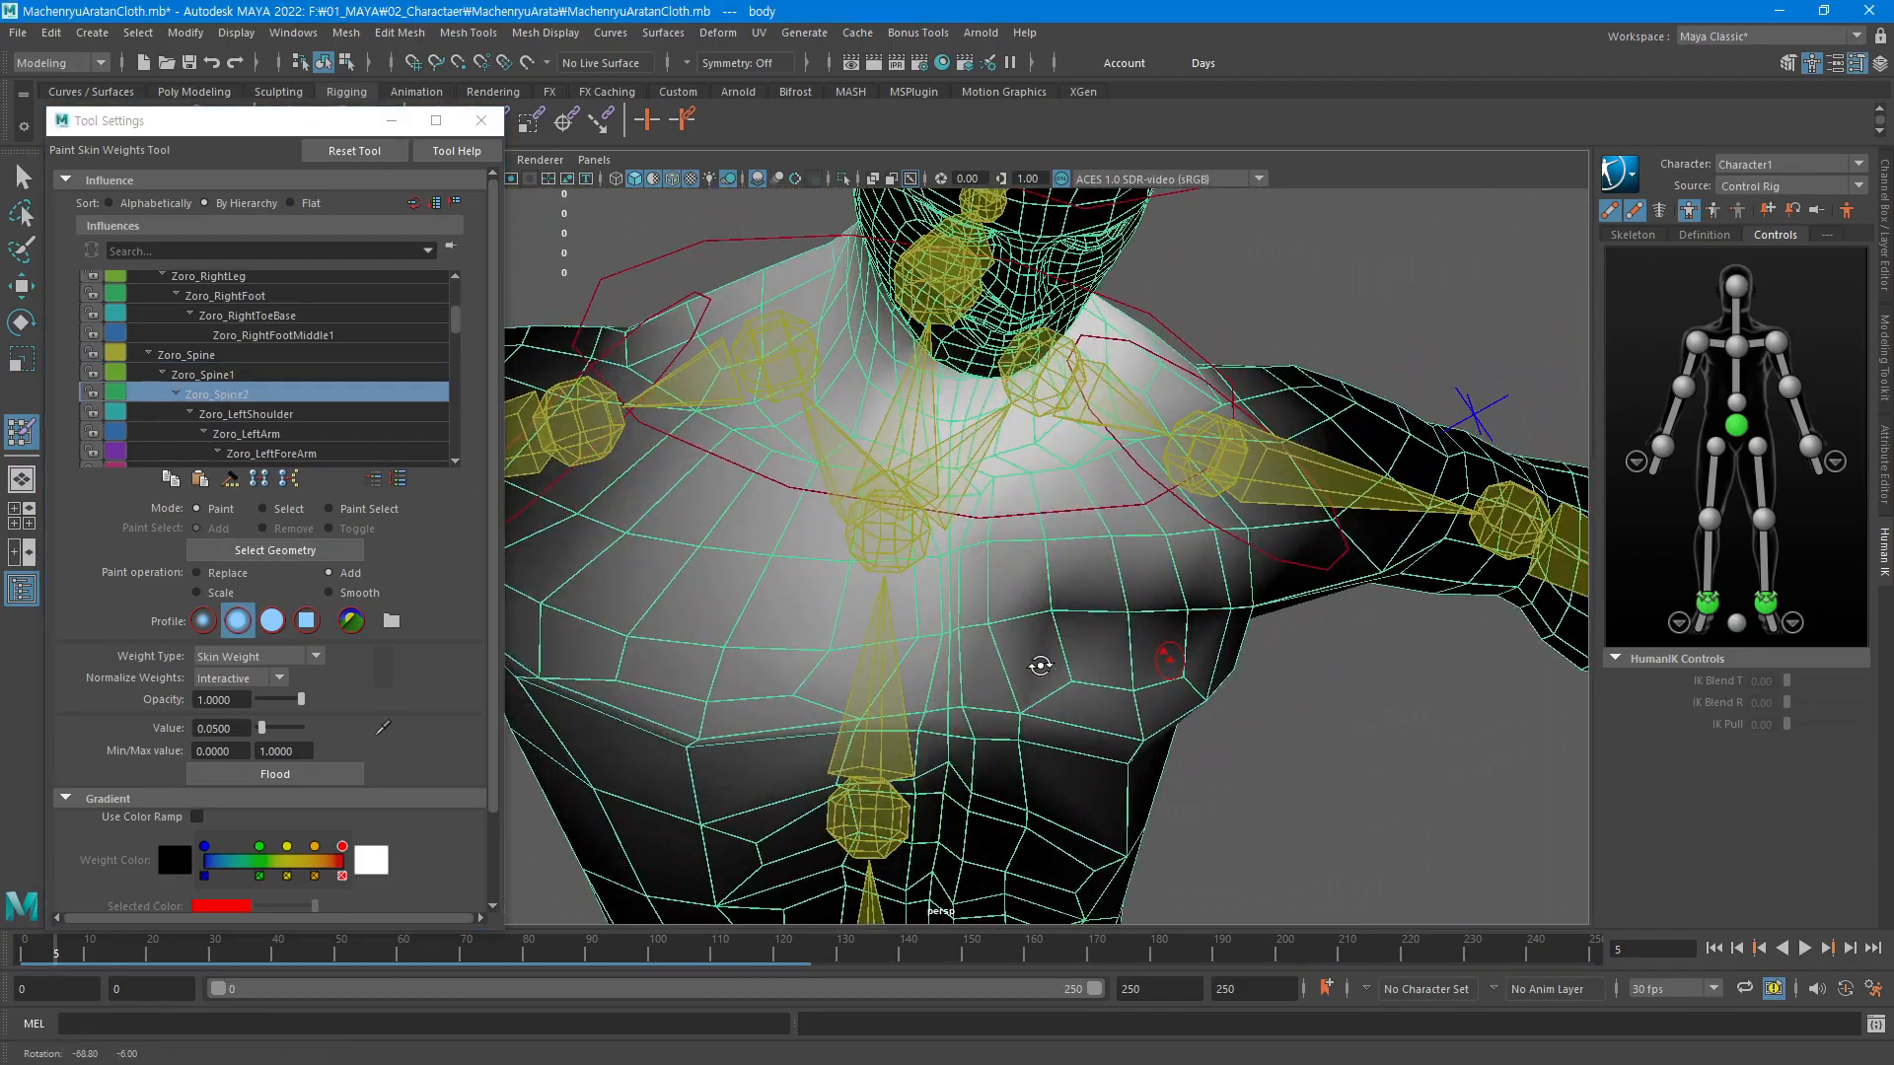
{"action": "left_click", "coordinate": [207, 374]}
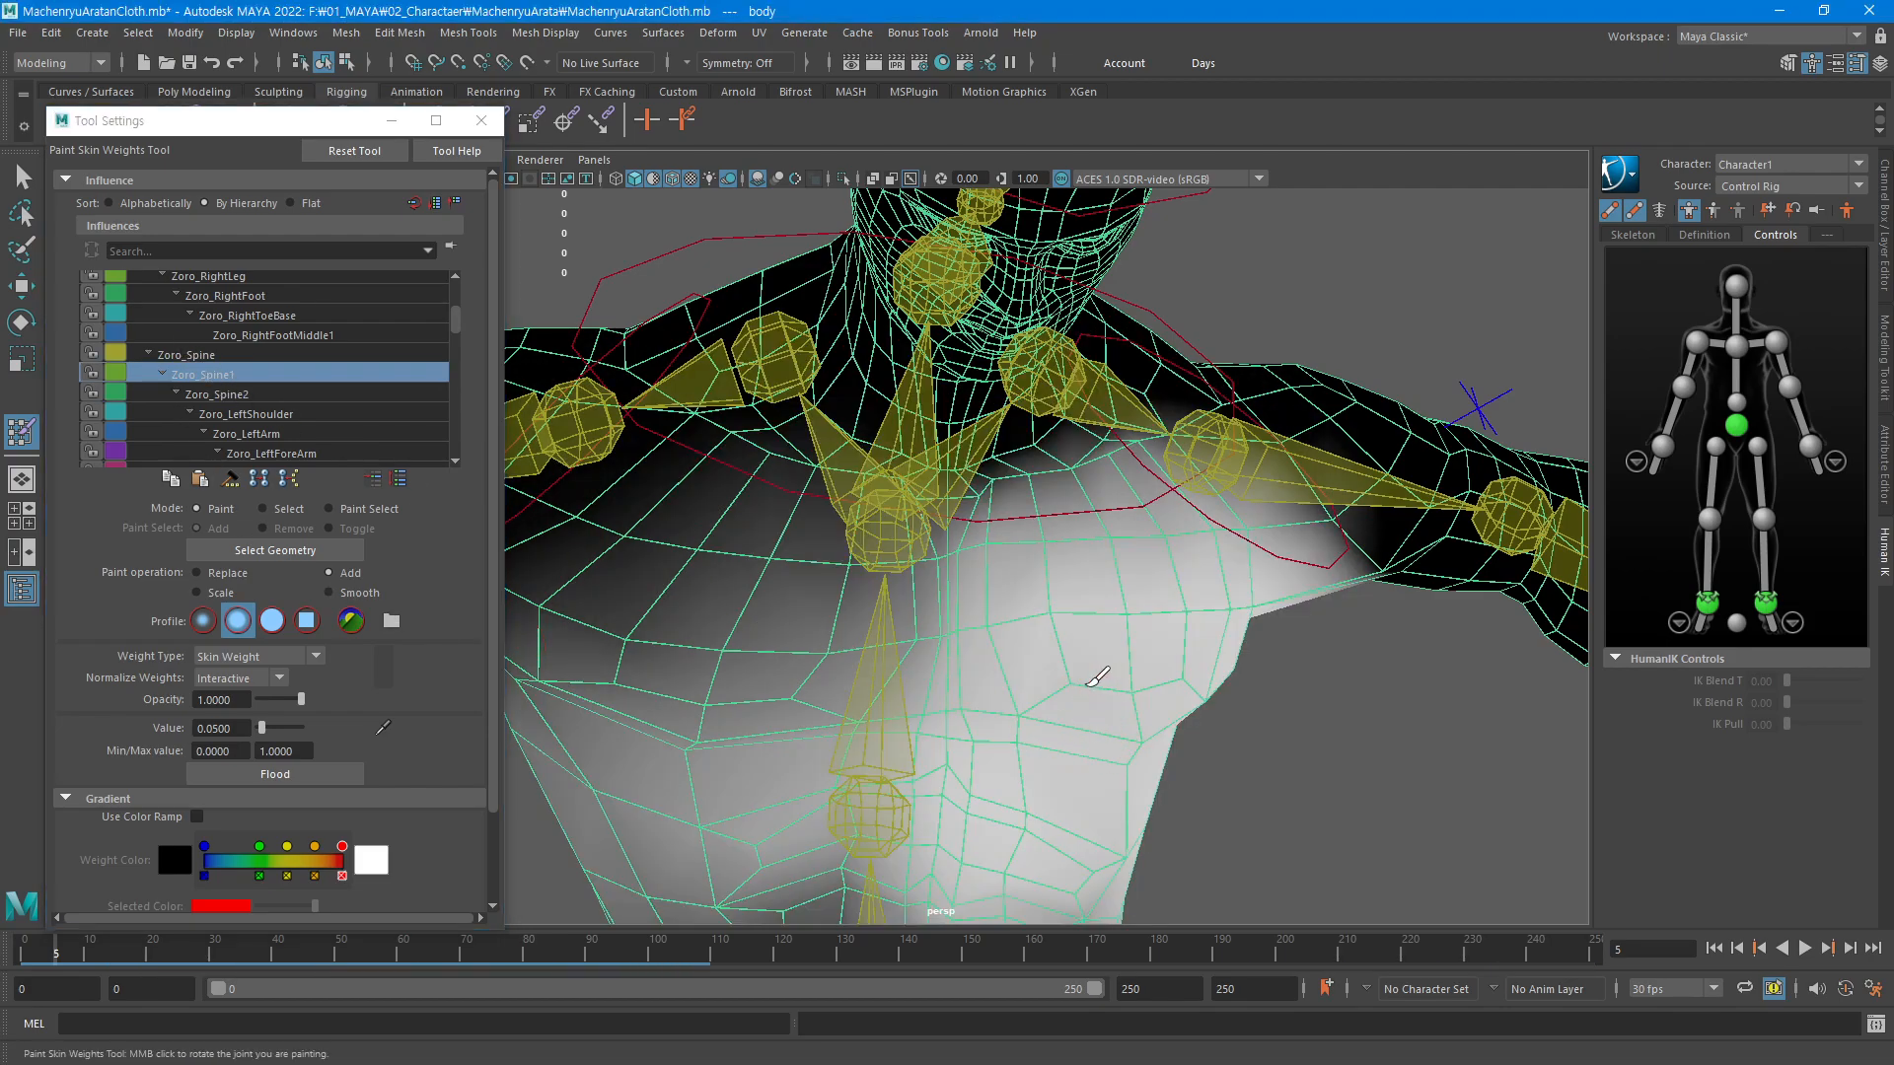
{"action": "left_click_drag", "start_coordinate": [1142, 730], "coordinate": [1076, 673], "text": "alt"}
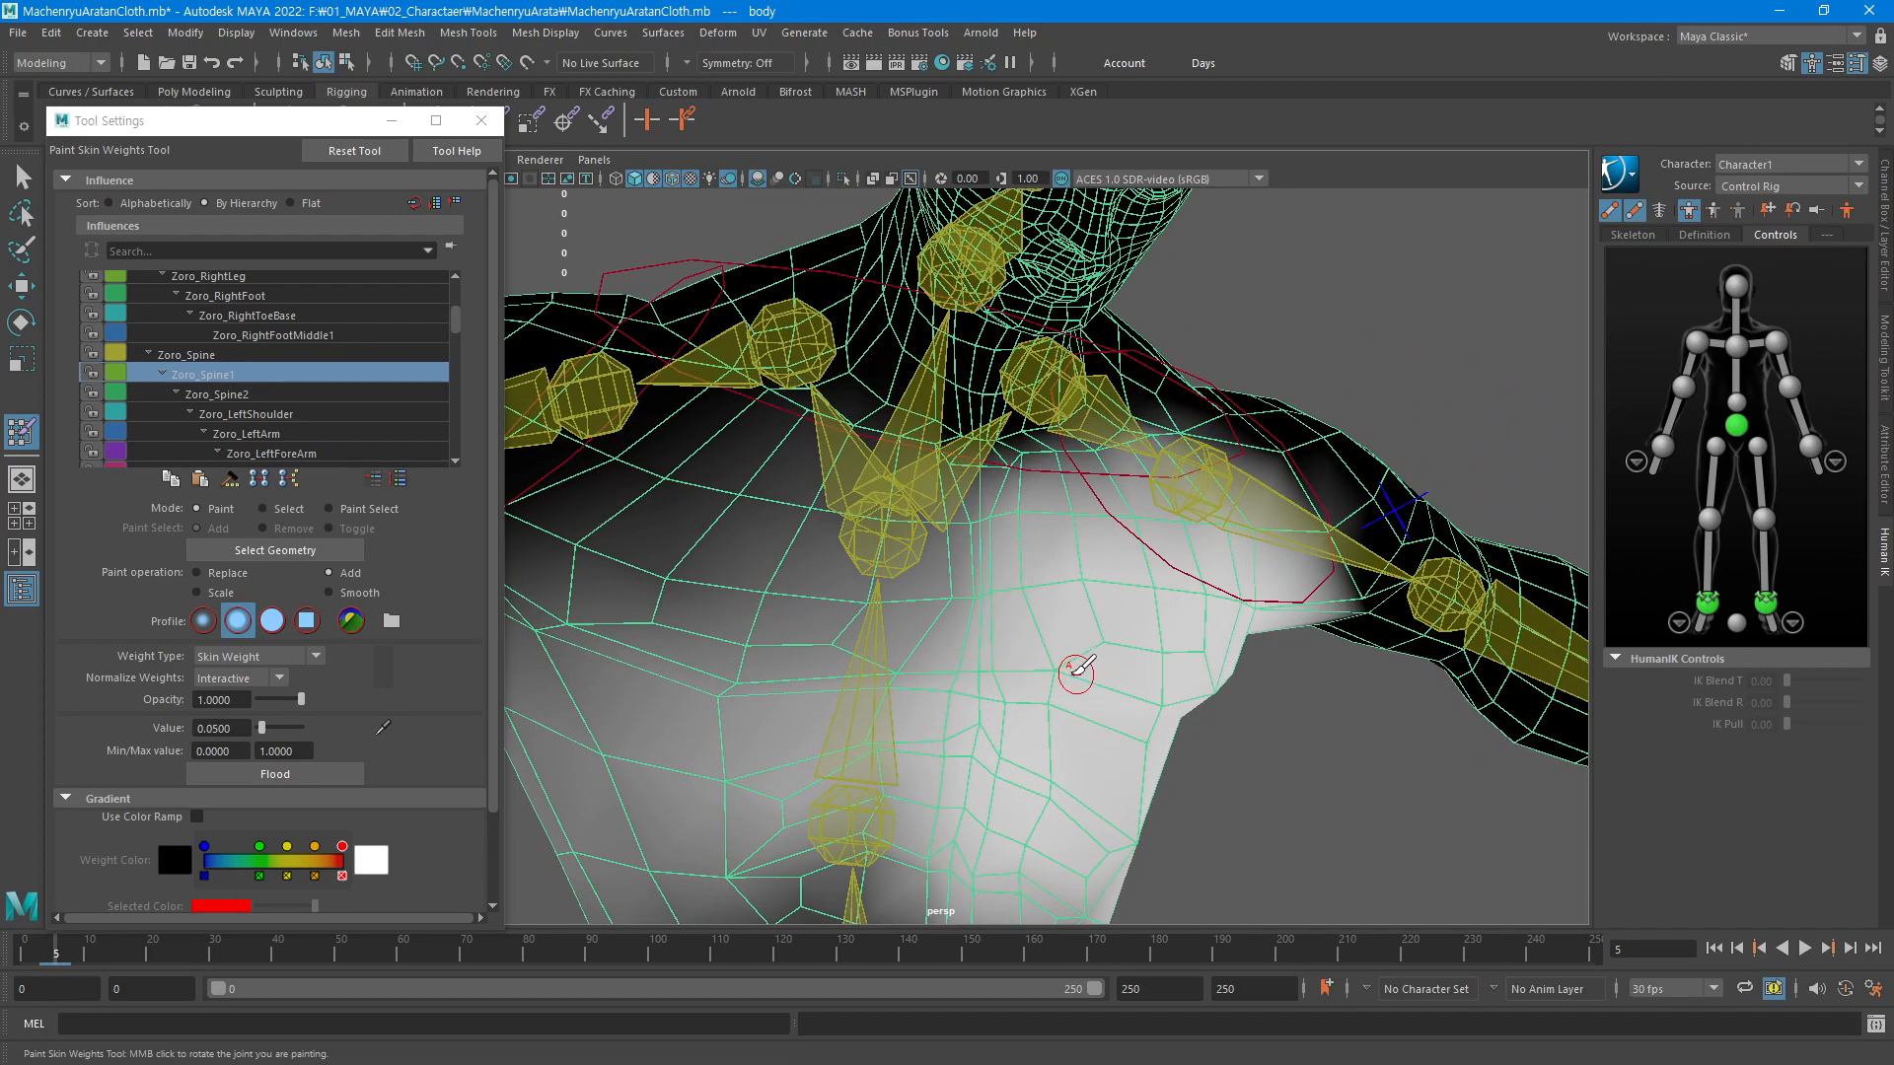
{"action": "left_click", "coordinate": [194, 357]}
{"action": "left_click", "coordinate": [198, 375]}
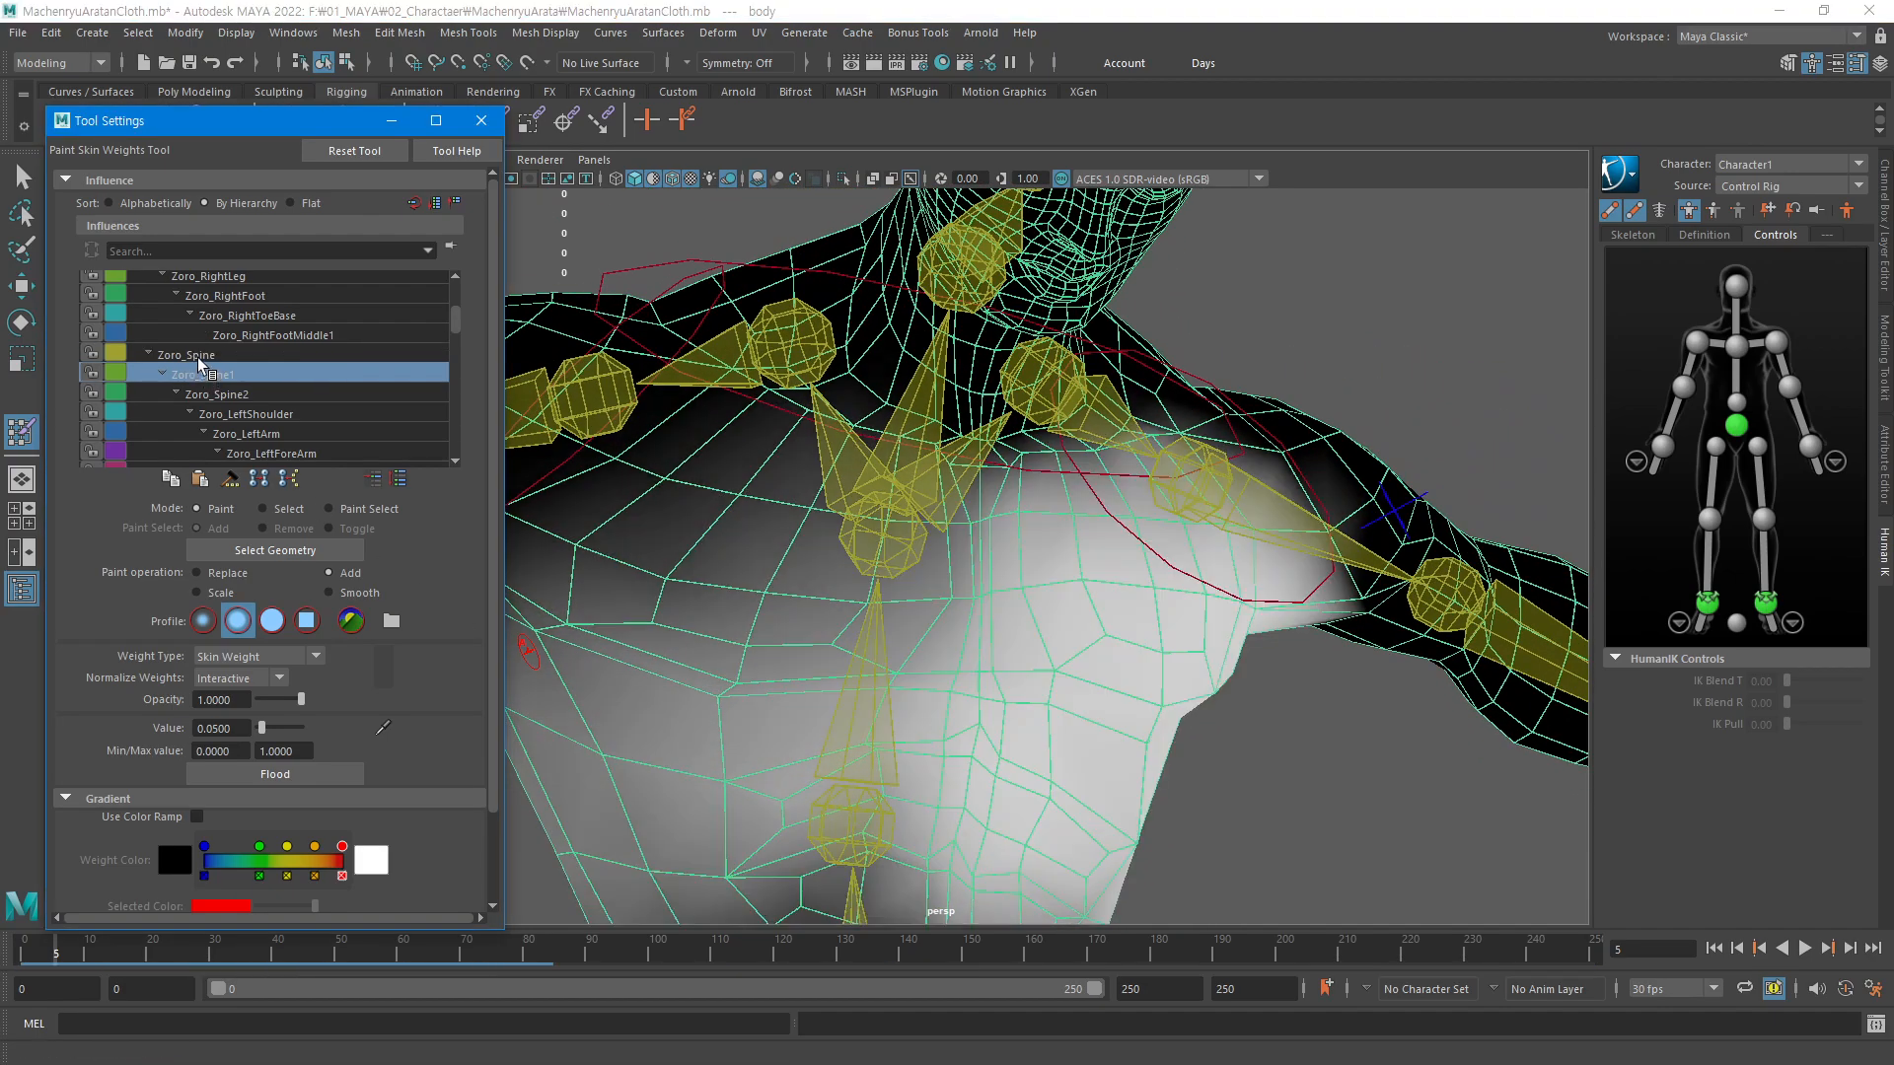
{"action": "left_click", "coordinate": [201, 358]}
{"action": "left_click", "coordinate": [205, 375]}
{"action": "mouse_move", "coordinate": [996, 602]}
{"action": "left_mouse_down", "text": "alt"}
{"action": "mouse_move", "coordinate": [1069, 583]}
{"action": "mouse_move", "coordinate": [1053, 624]}
{"action": "left_mouse_up", "text": "alt"}
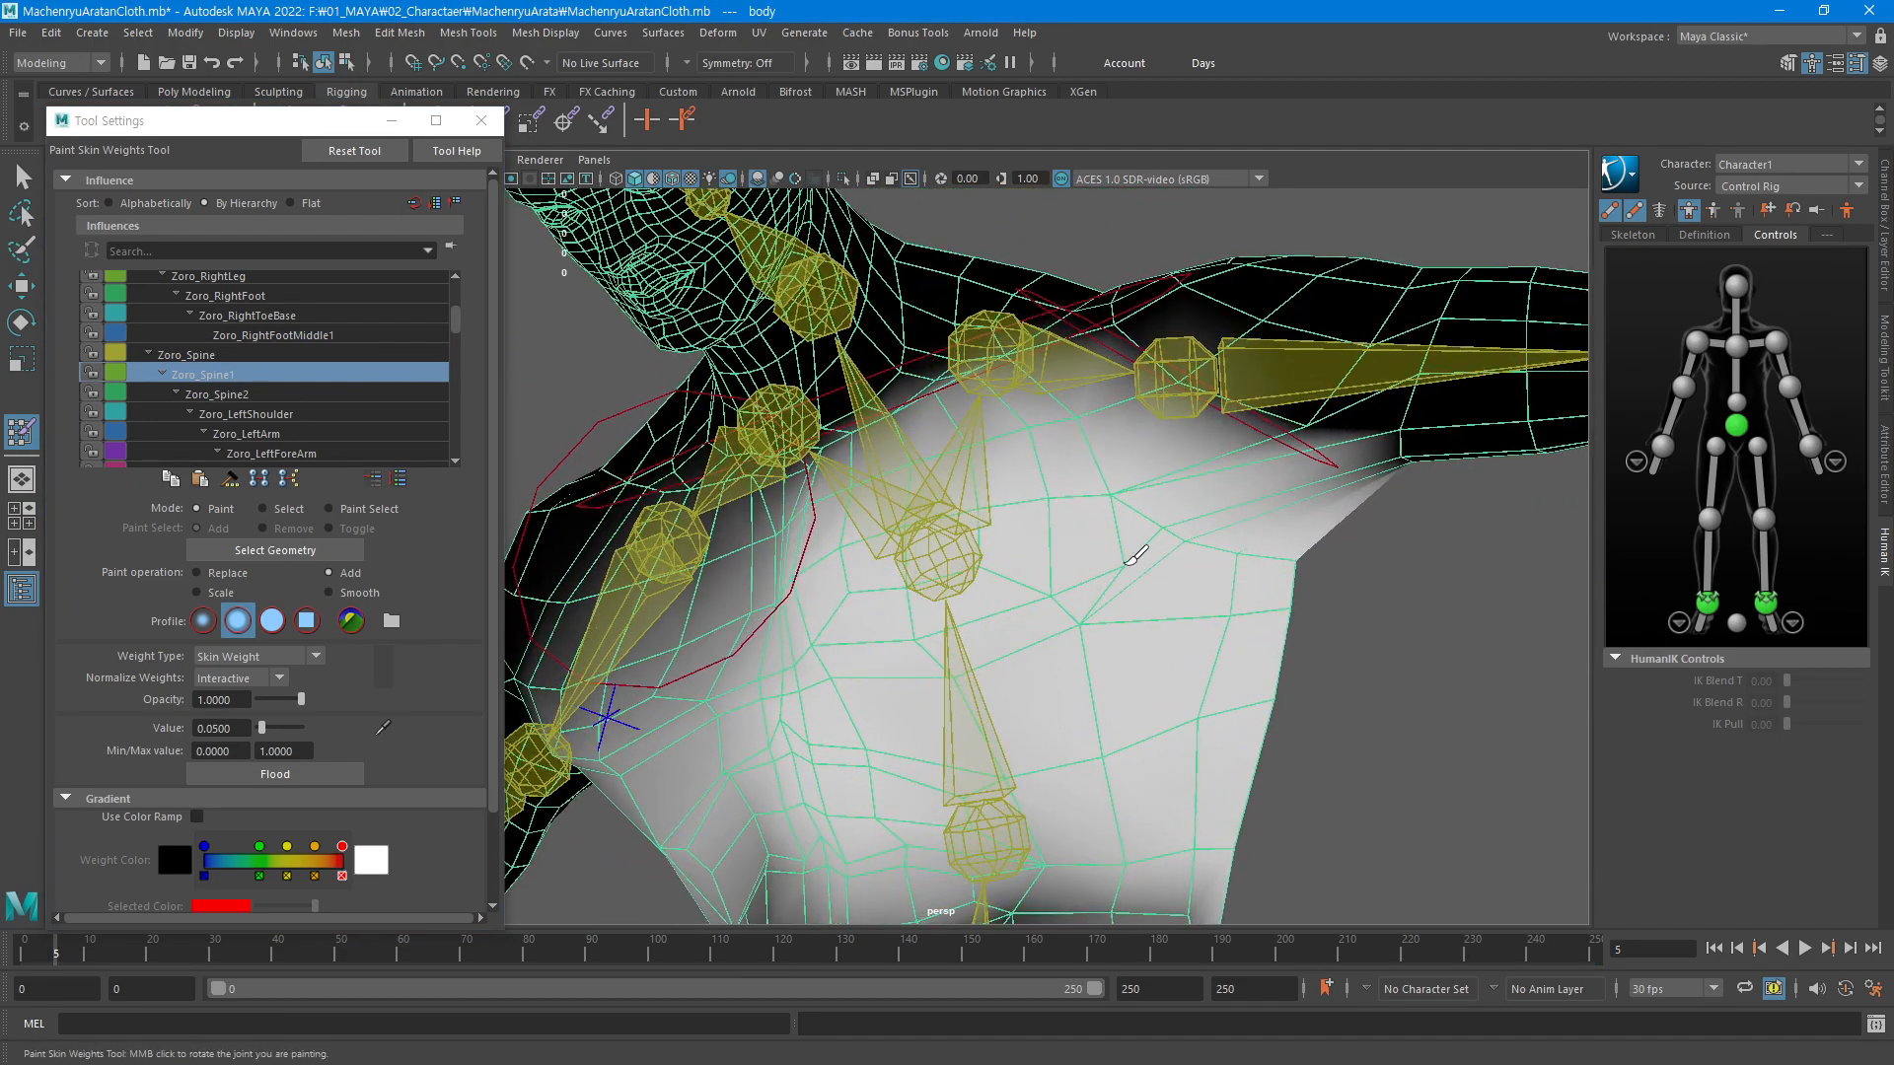
Enlarge the brush, then add and smooth Zoro_Spine1 weight along the sternum and the upper abdomen
{"action": "left_click_drag", "start_coordinate": [931, 629], "coordinate": [1001, 634], "text": "alt"}
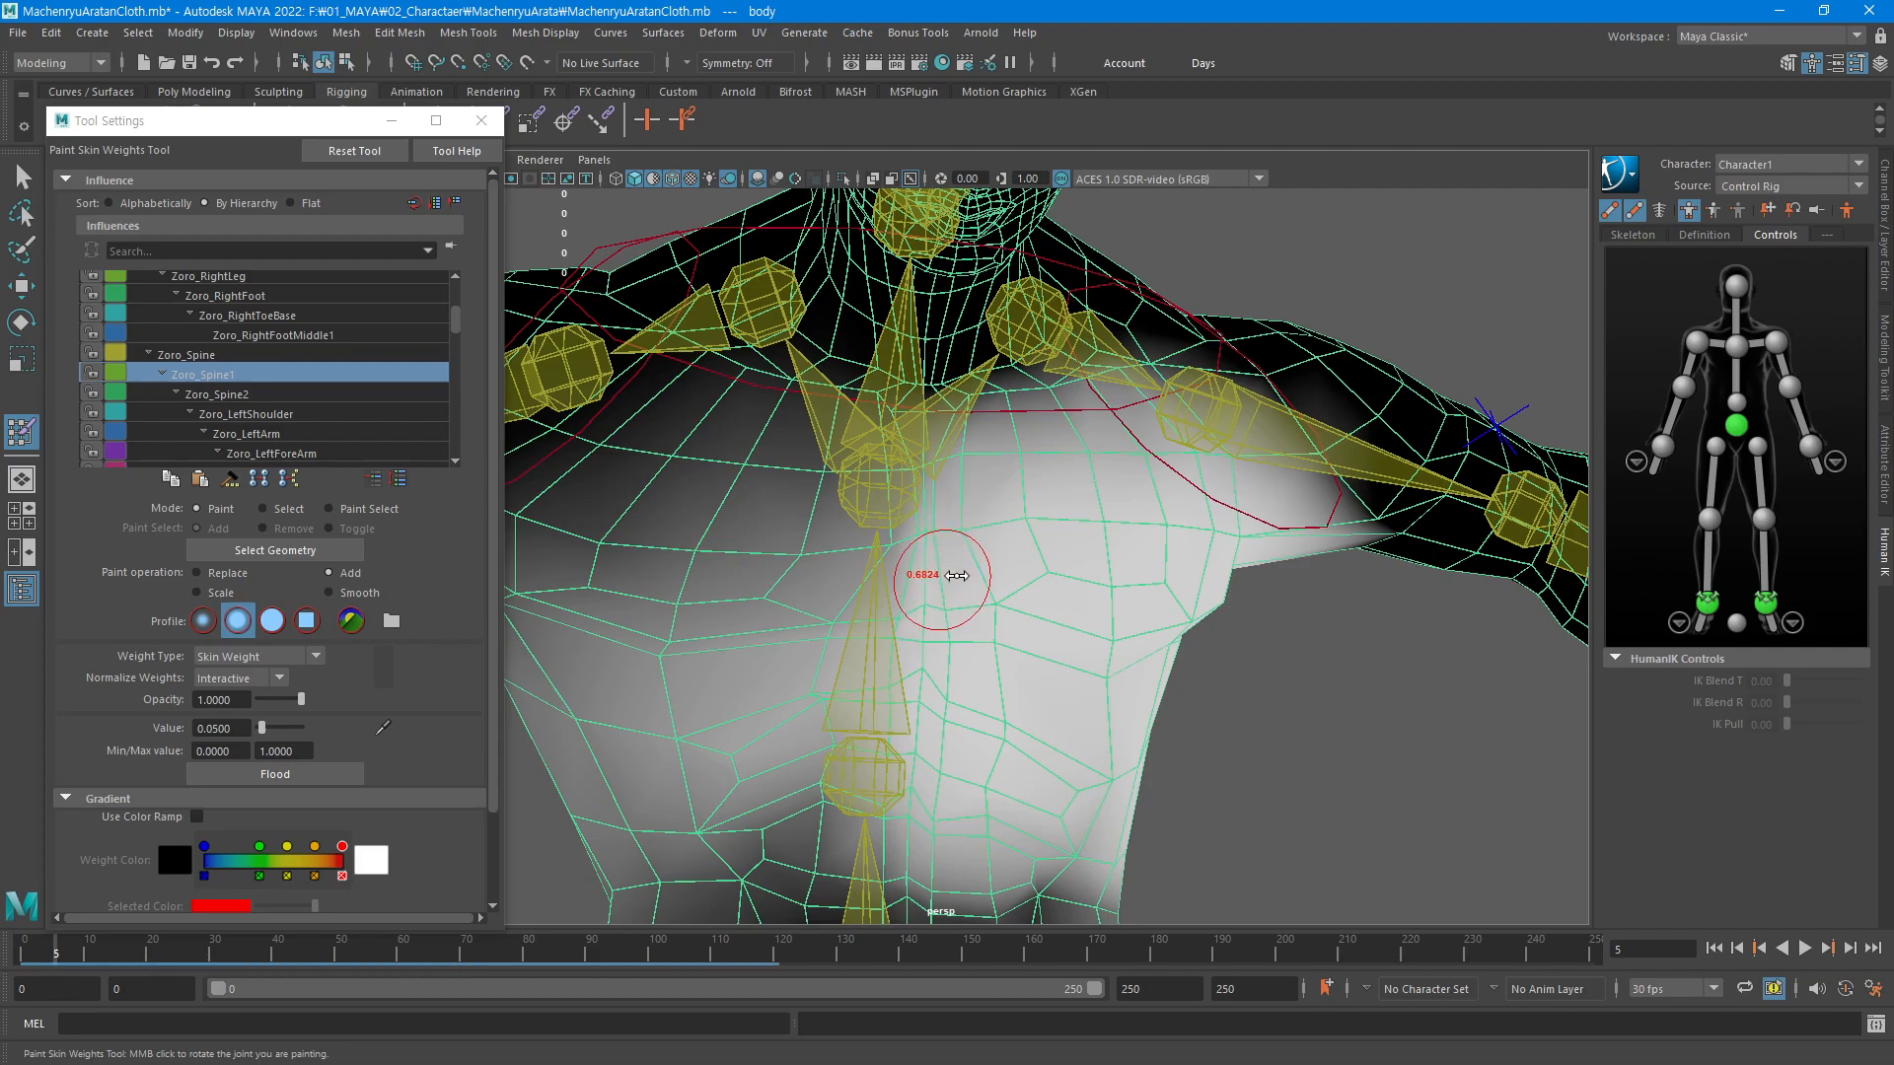
{"action": "left_click_drag", "start_coordinate": [915, 635], "coordinate": [912, 612]}
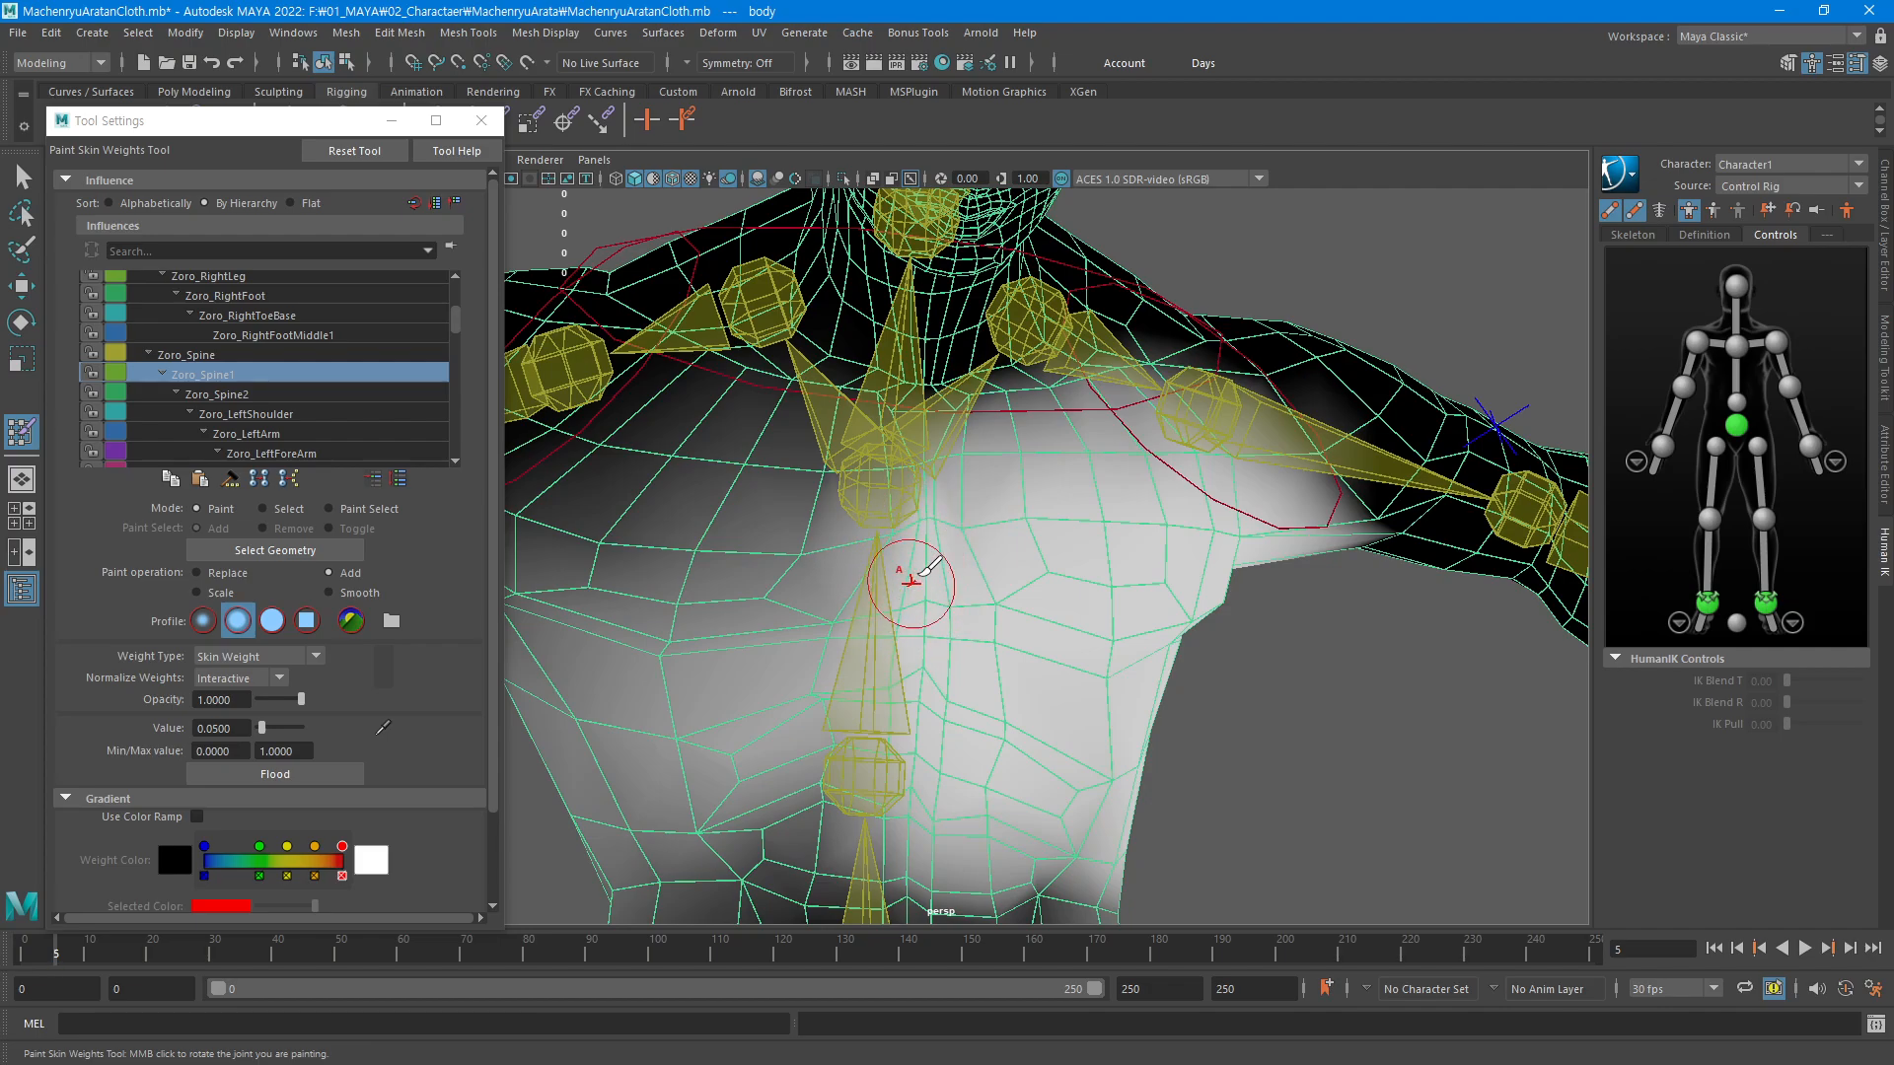
{"action": "left_click_drag", "start_coordinate": [944, 450], "coordinate": [954, 459], "text": "shift"}
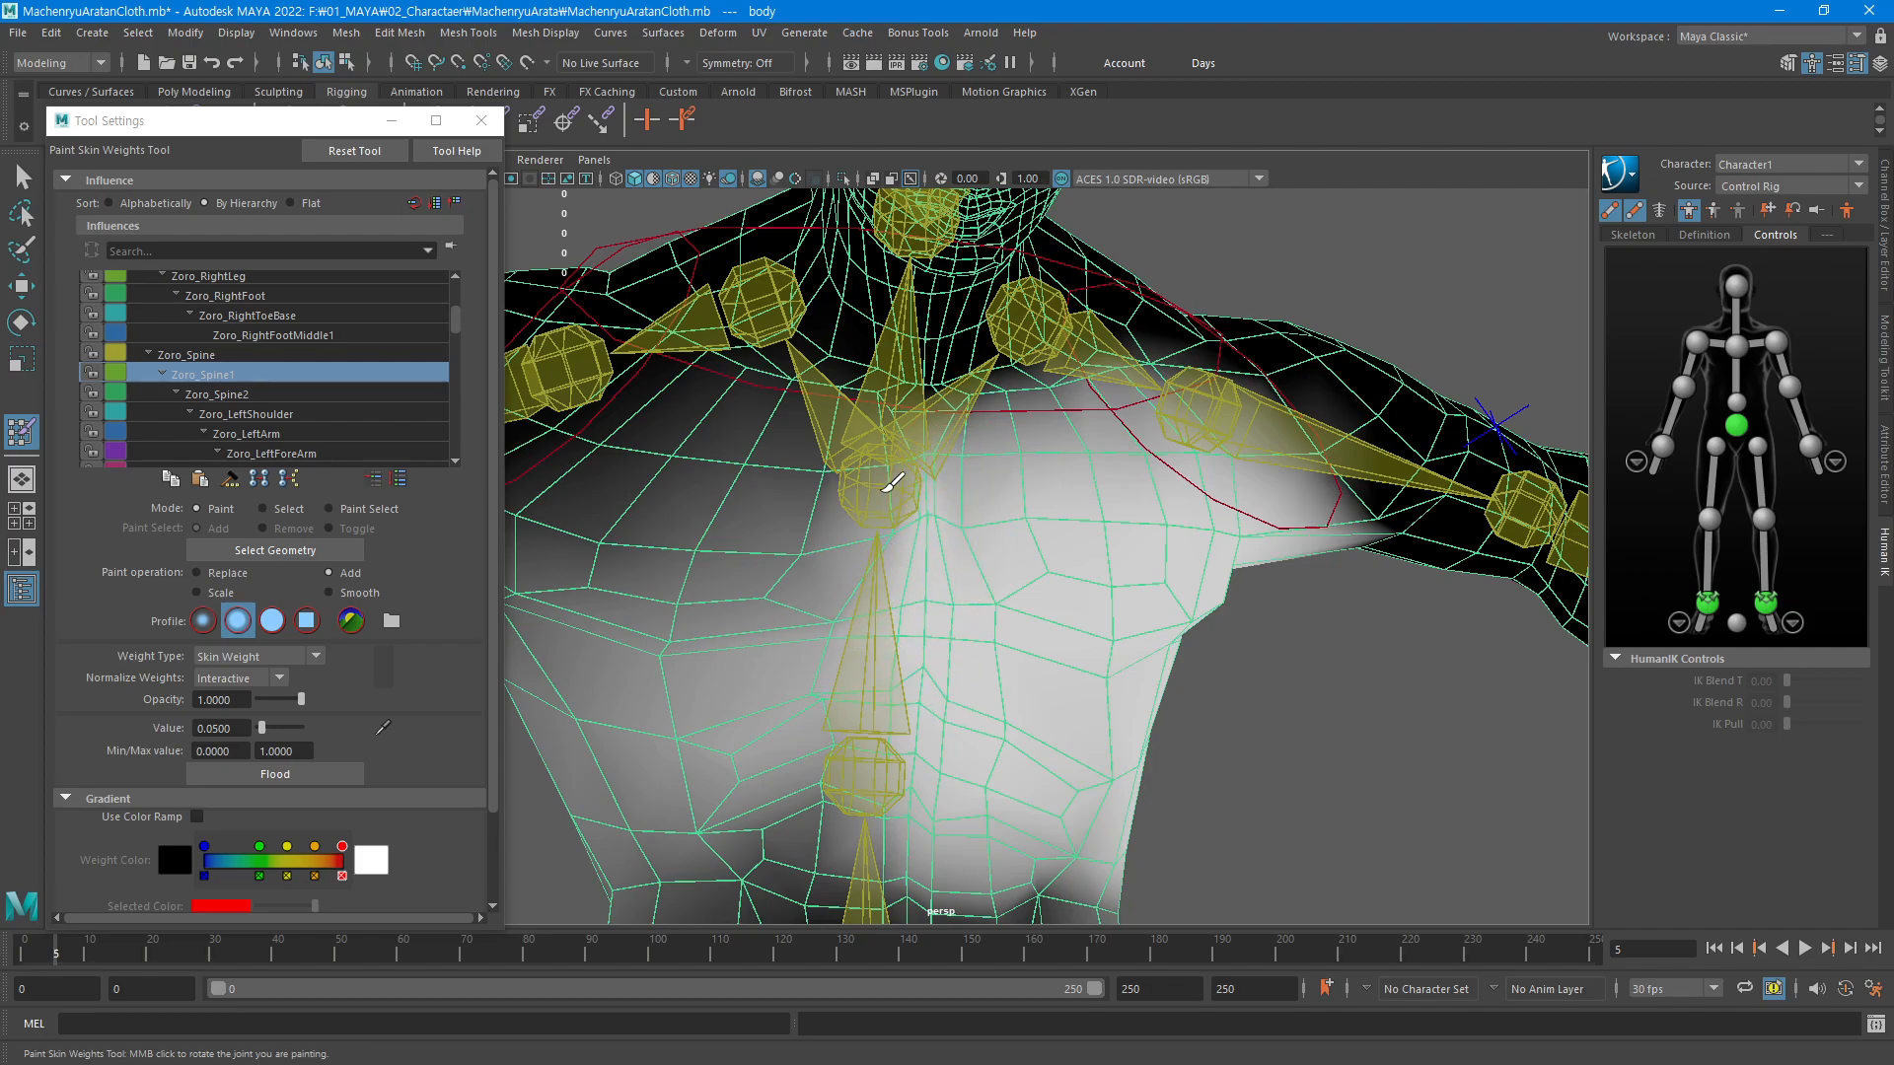
{"action": "middle_click_drag", "start_coordinate": [1043, 779], "coordinate": [1027, 634], "text": "alt"}
{"action": "left_click_drag", "start_coordinate": [1027, 633], "coordinate": [946, 646], "text": "alt"}
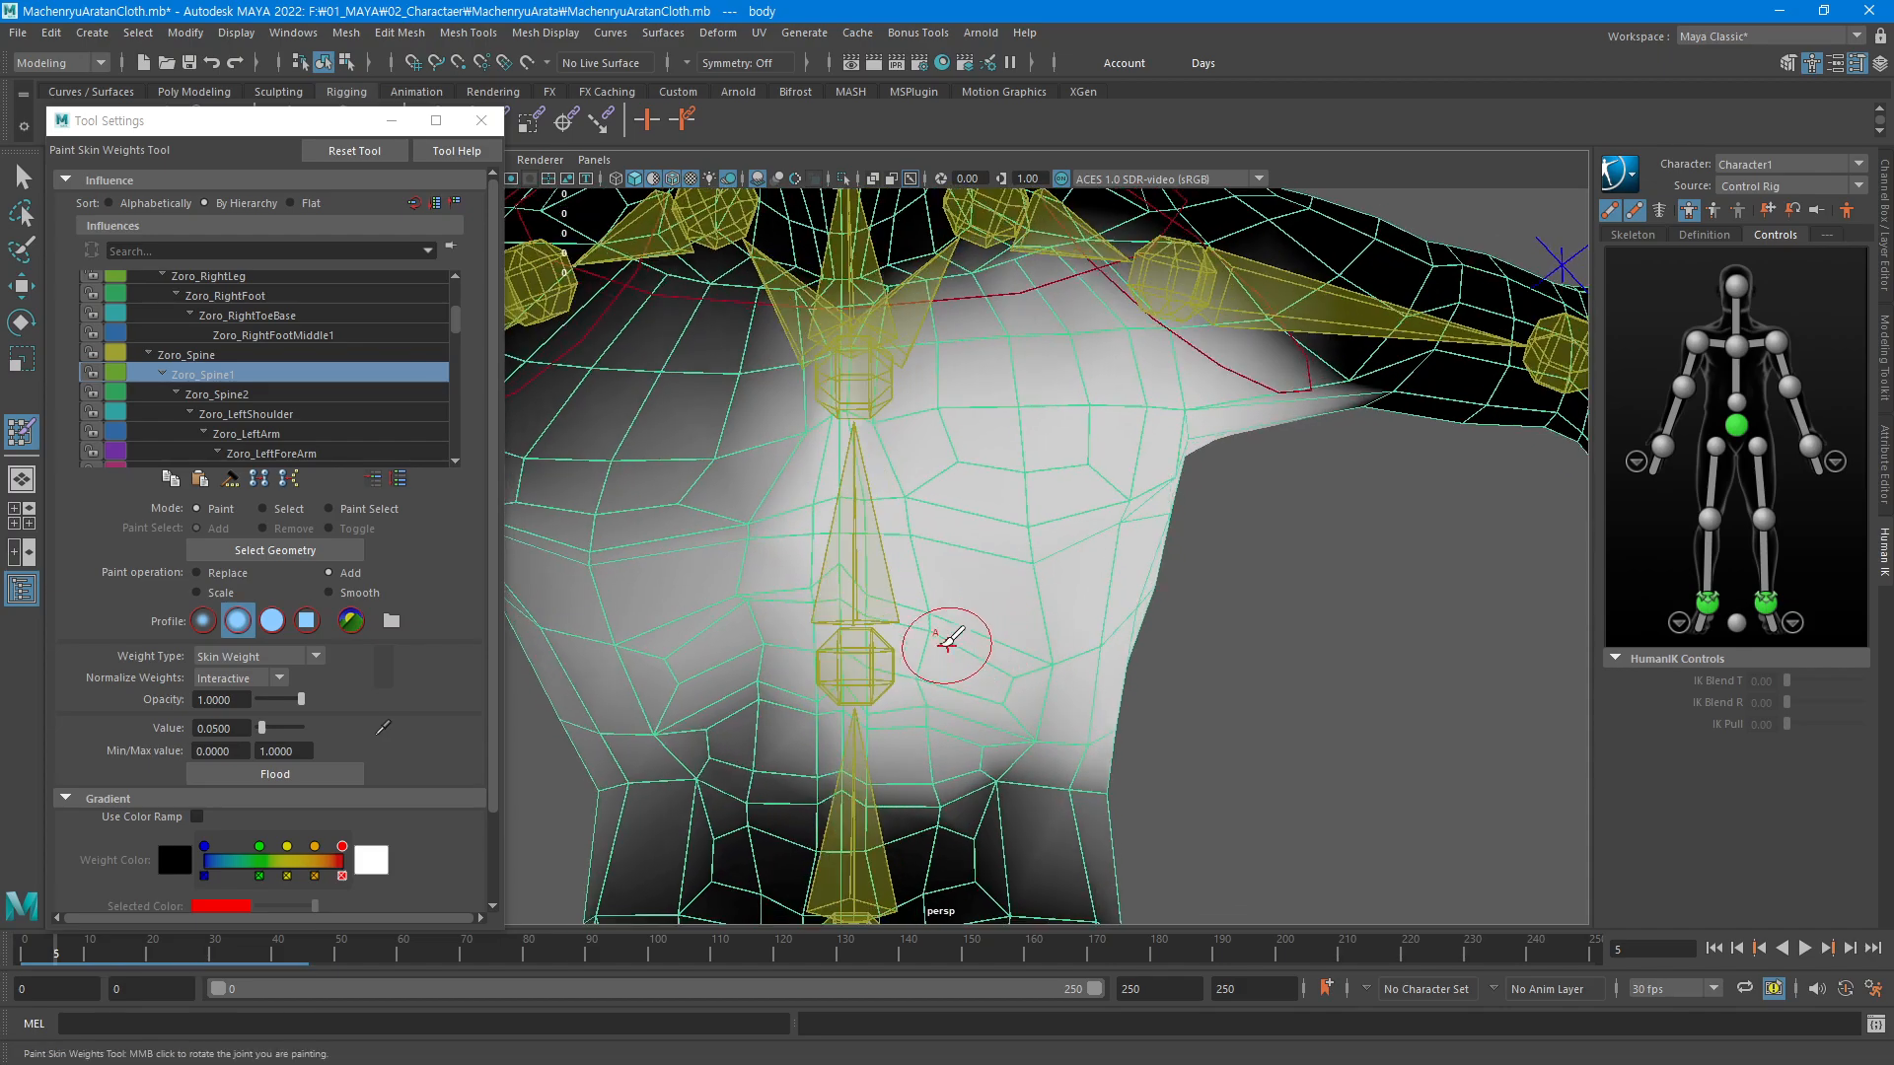
{"action": "left_click_drag", "start_coordinate": [833, 590], "coordinate": [818, 605]}
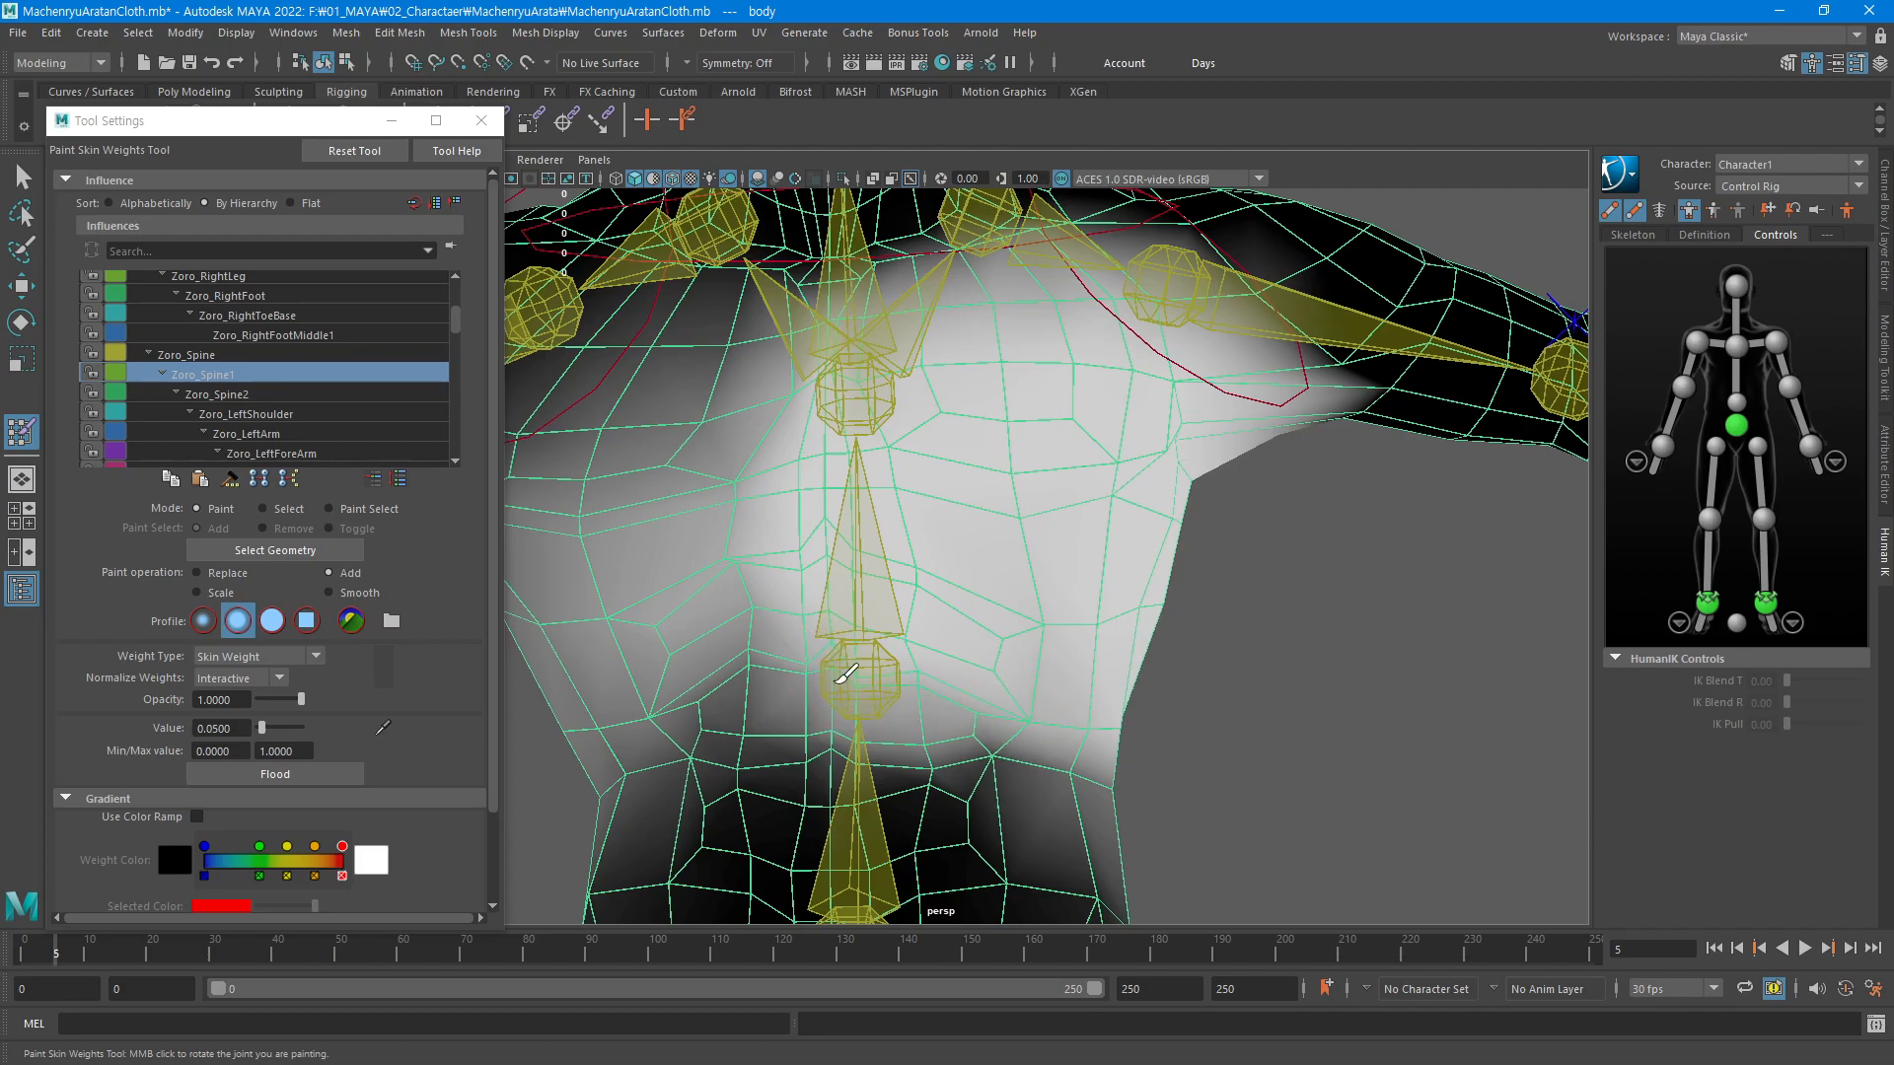
{"action": "left_click_drag", "start_coordinate": [868, 745], "coordinate": [964, 734]}
Examine the Zoro_Spine1 weights around the back and the left shoulder
{"action": "mouse_move", "coordinate": [1092, 702]}
{"action": "left_mouse_down", "text": "alt"}
{"action": "mouse_move", "coordinate": [887, 625]}
{"action": "mouse_move", "coordinate": [845, 803]}
{"action": "left_mouse_up", "text": "alt"}
{"action": "left_click_drag", "start_coordinate": [1041, 651], "coordinate": [898, 710], "text": "alt"}
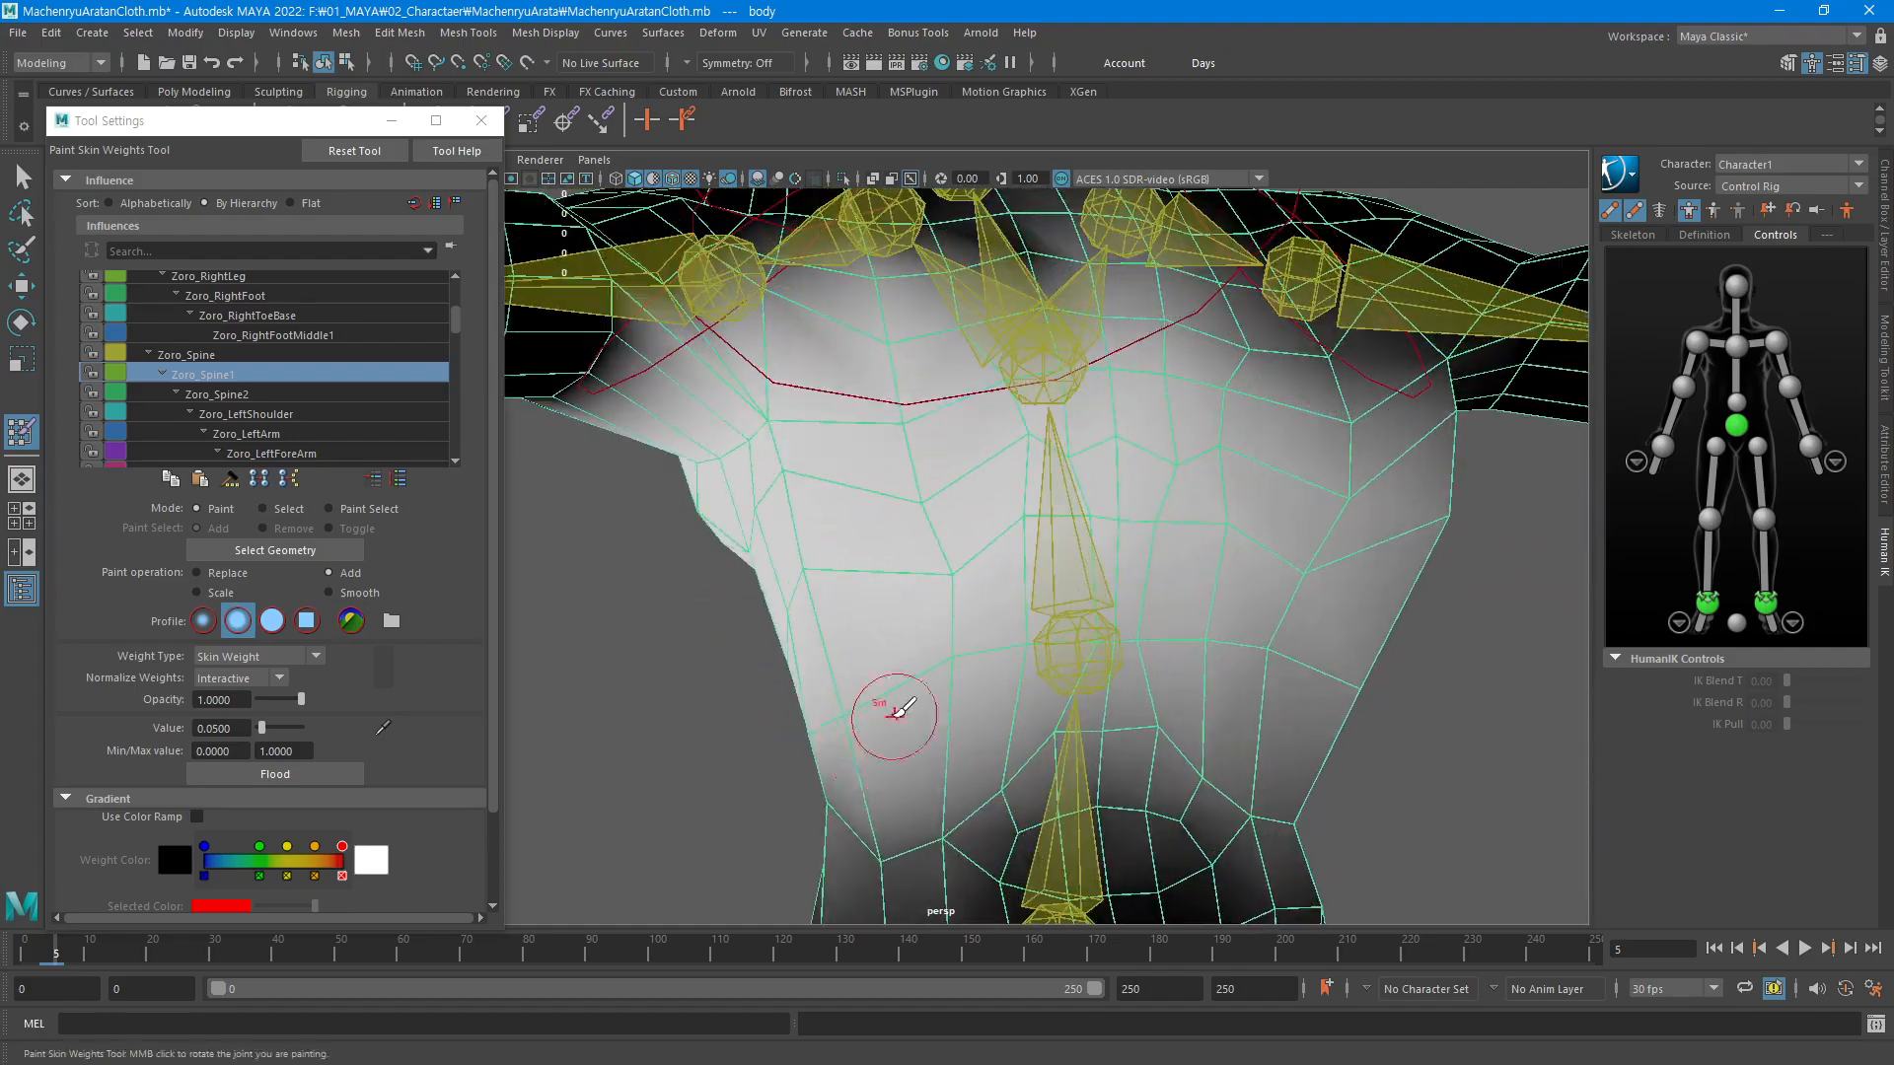
{"action": "scroll", "coordinate": [1026, 663], "scroll_direction": "down", "scroll_amount": 3}
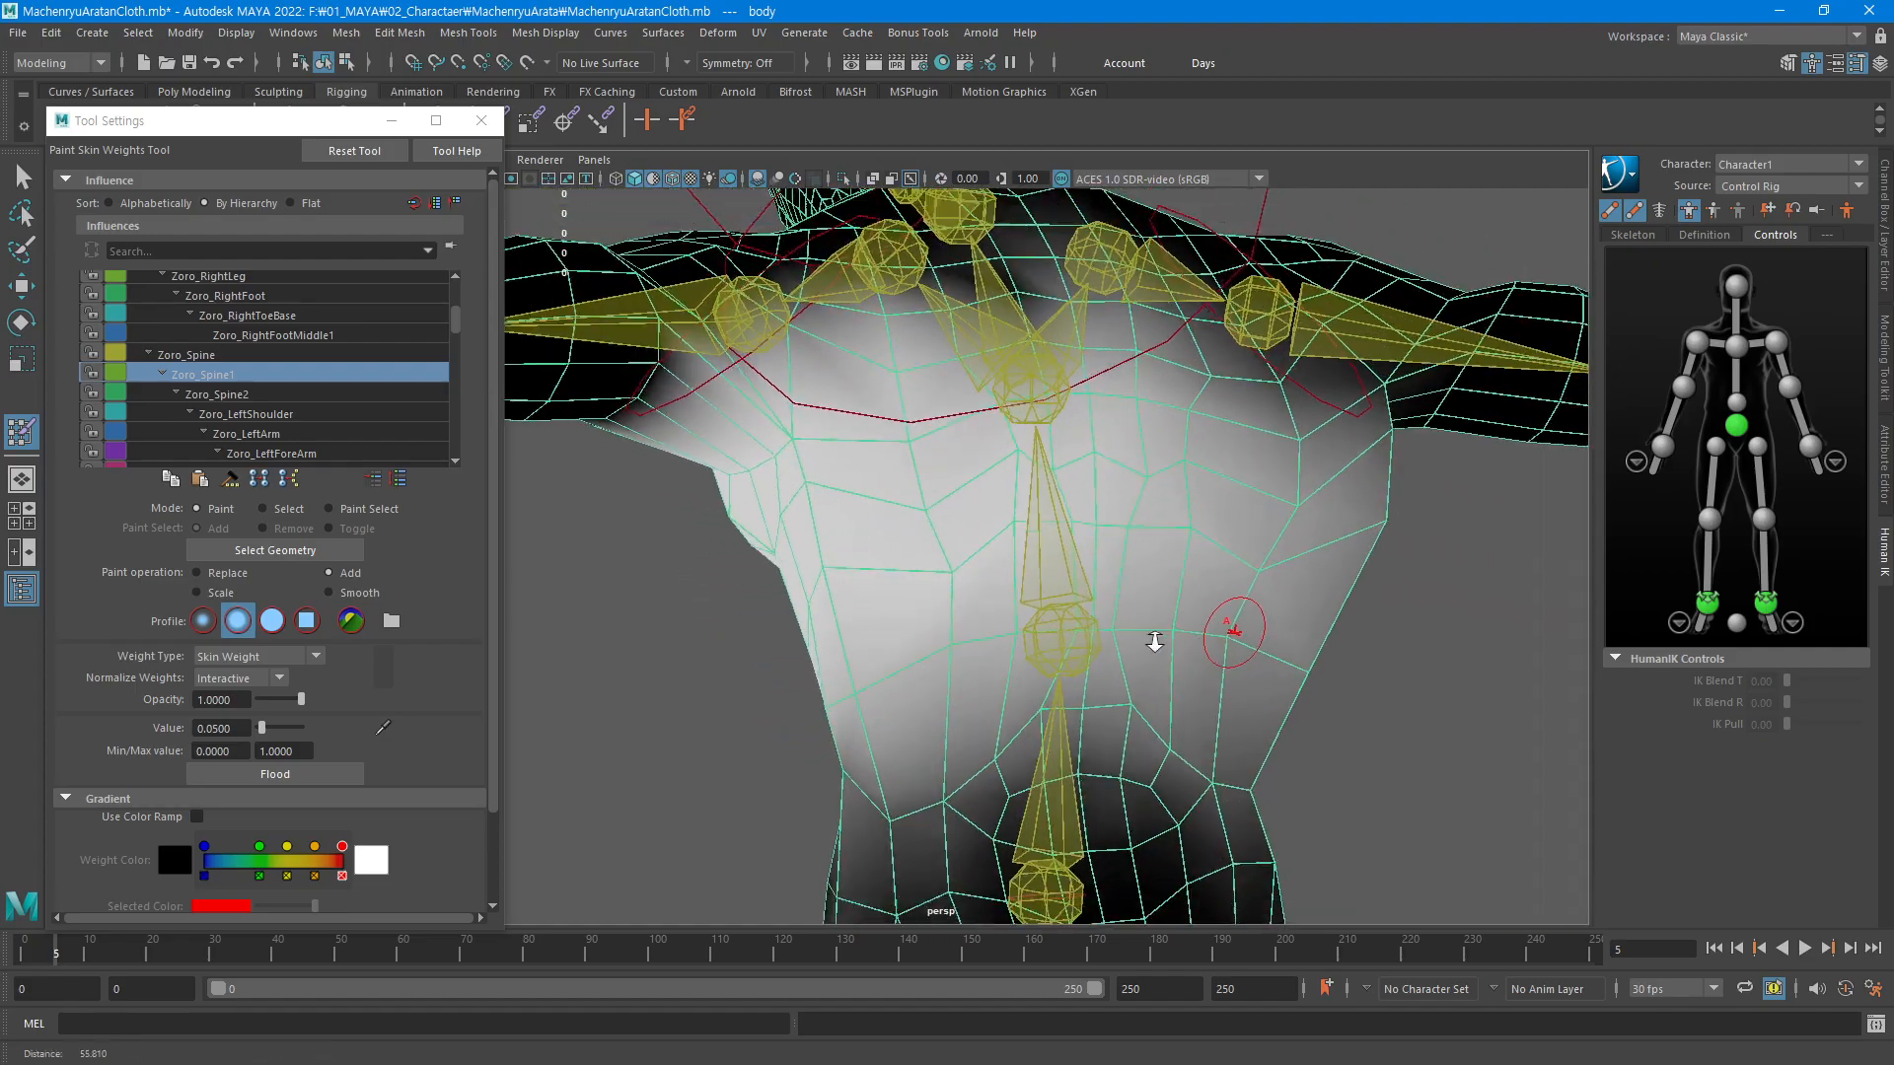
{"action": "left_click_drag", "start_coordinate": [1150, 642], "coordinate": [904, 519], "text": "alt"}
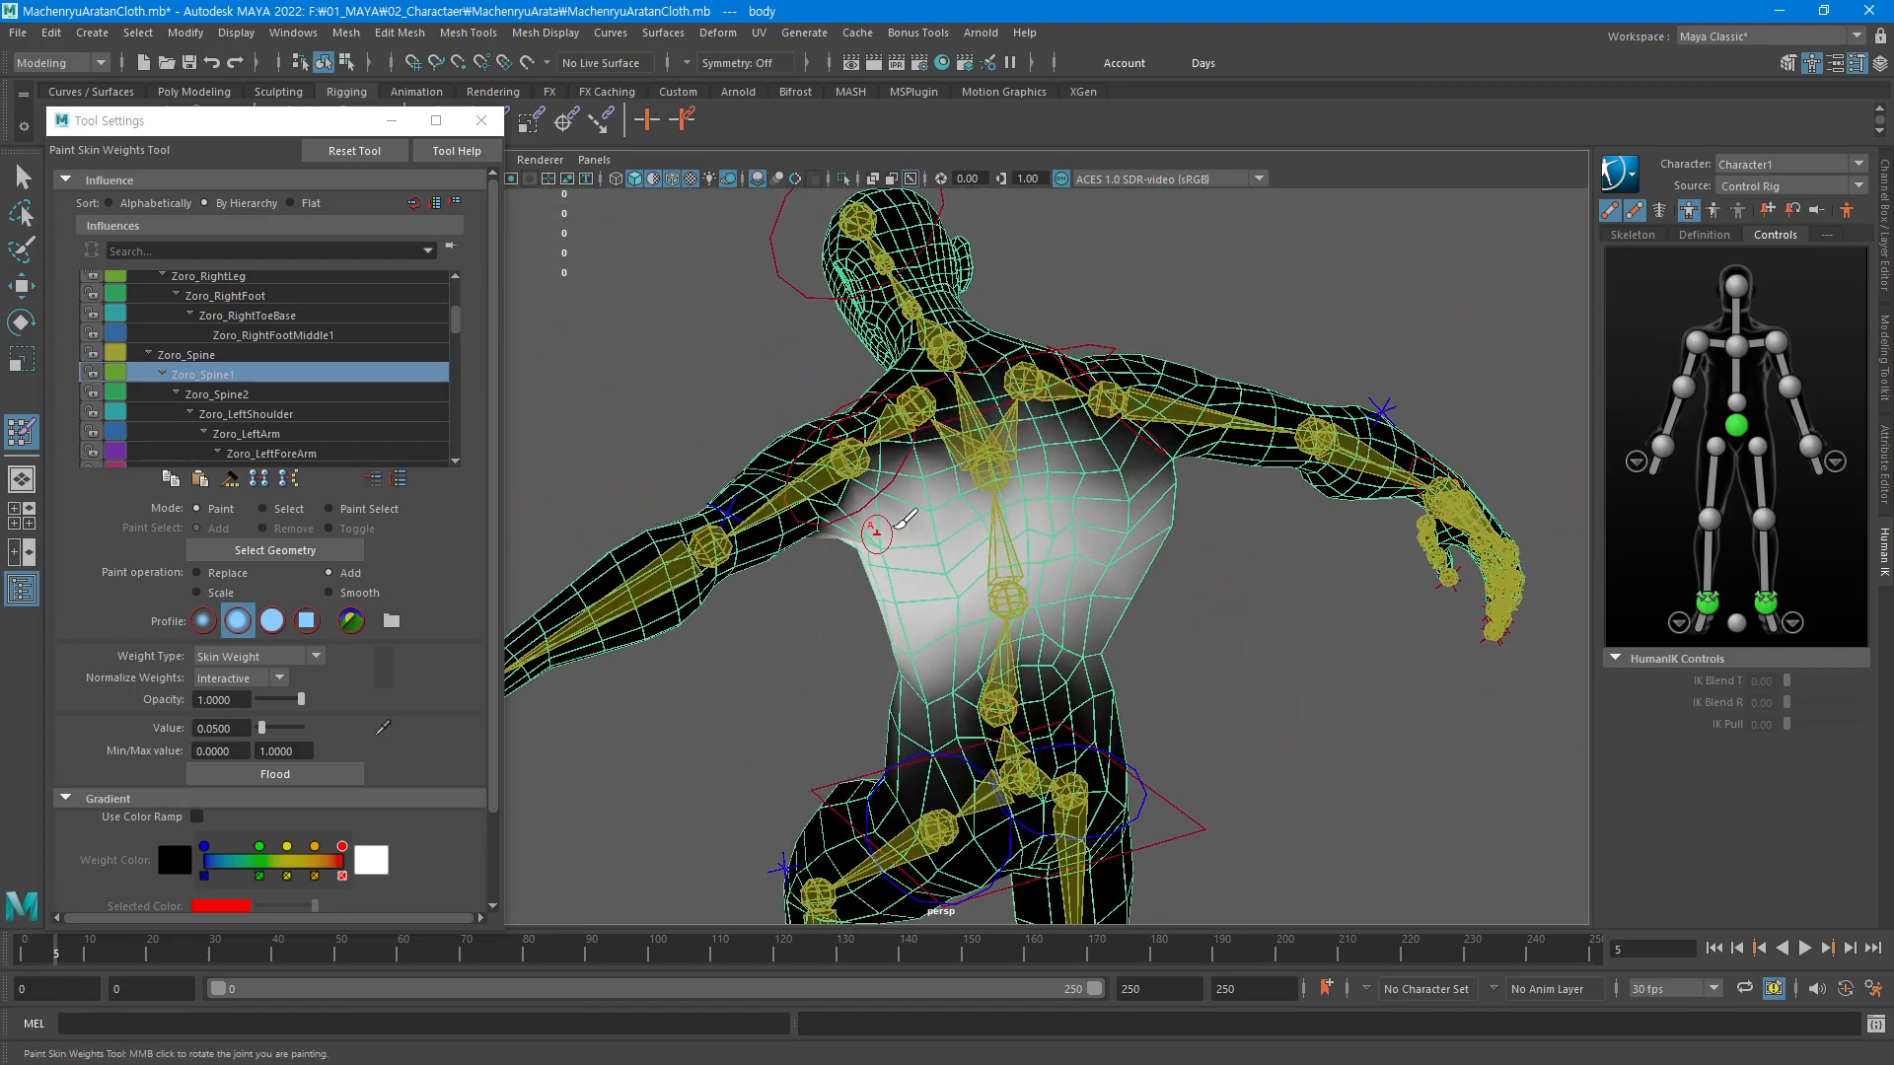
{"action": "scroll", "coordinate": [905, 520], "scroll_direction": "up", "scroll_amount": 3}
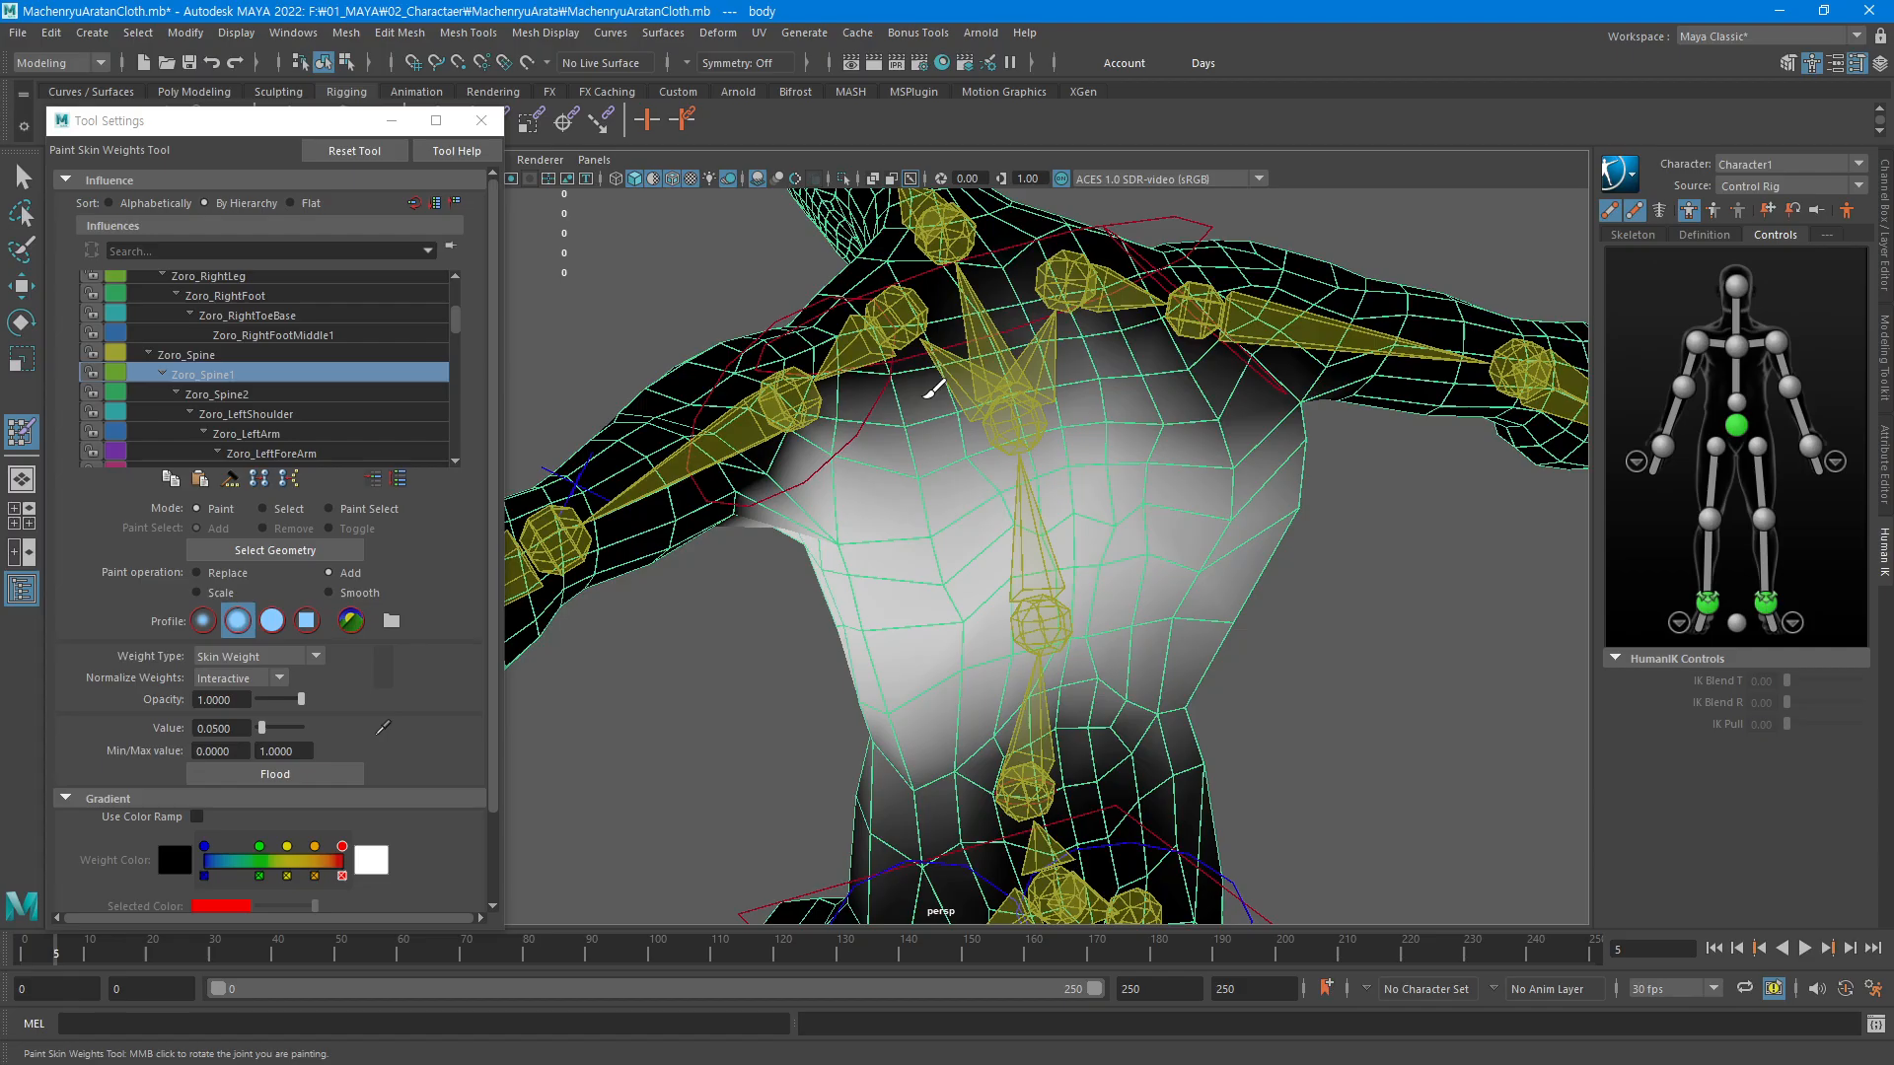
{"action": "left_click_drag", "start_coordinate": [953, 450], "coordinate": [1186, 494], "text": "alt"}
{"action": "scroll", "coordinate": [1187, 494], "scroll_direction": "up", "scroll_amount": 5}
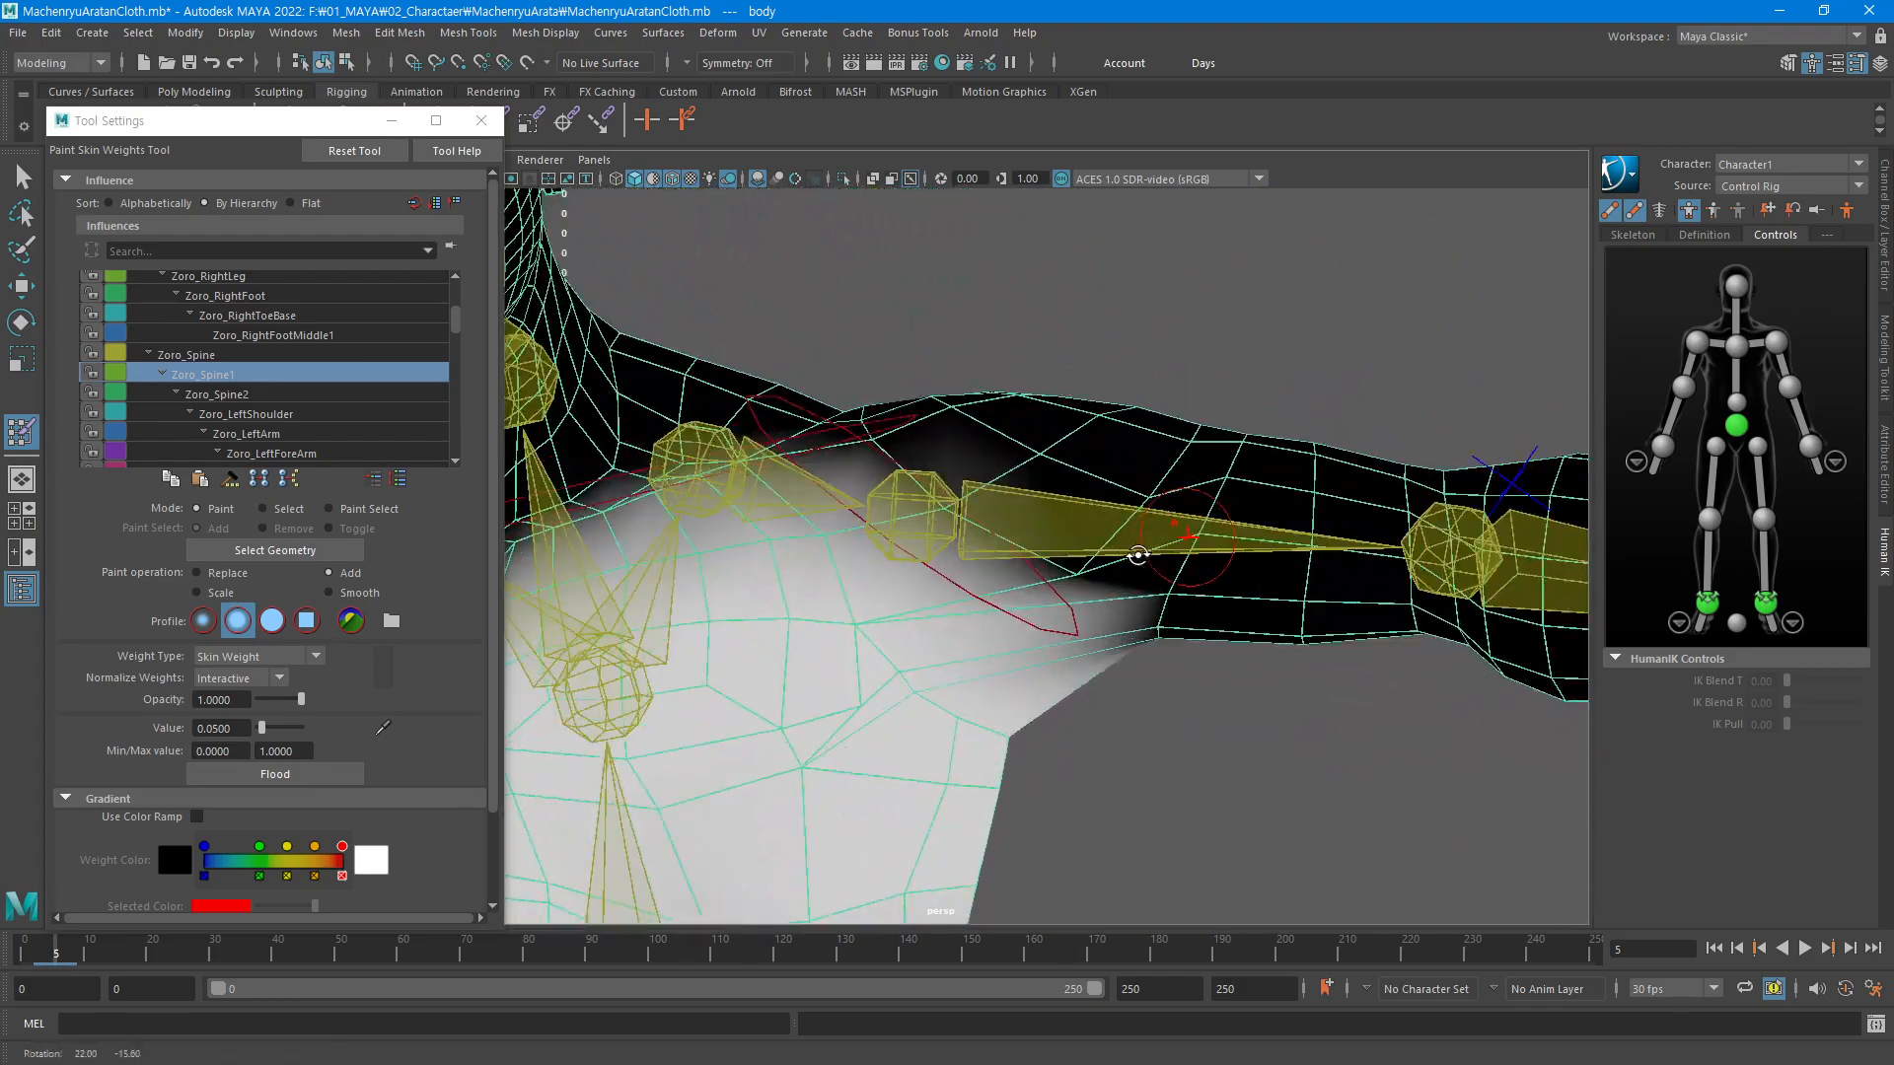
Add Zoro_Spine1 weight along the front of the left armpit
{"action": "left_click_drag", "start_coordinate": [1075, 569], "coordinate": [1085, 555]}
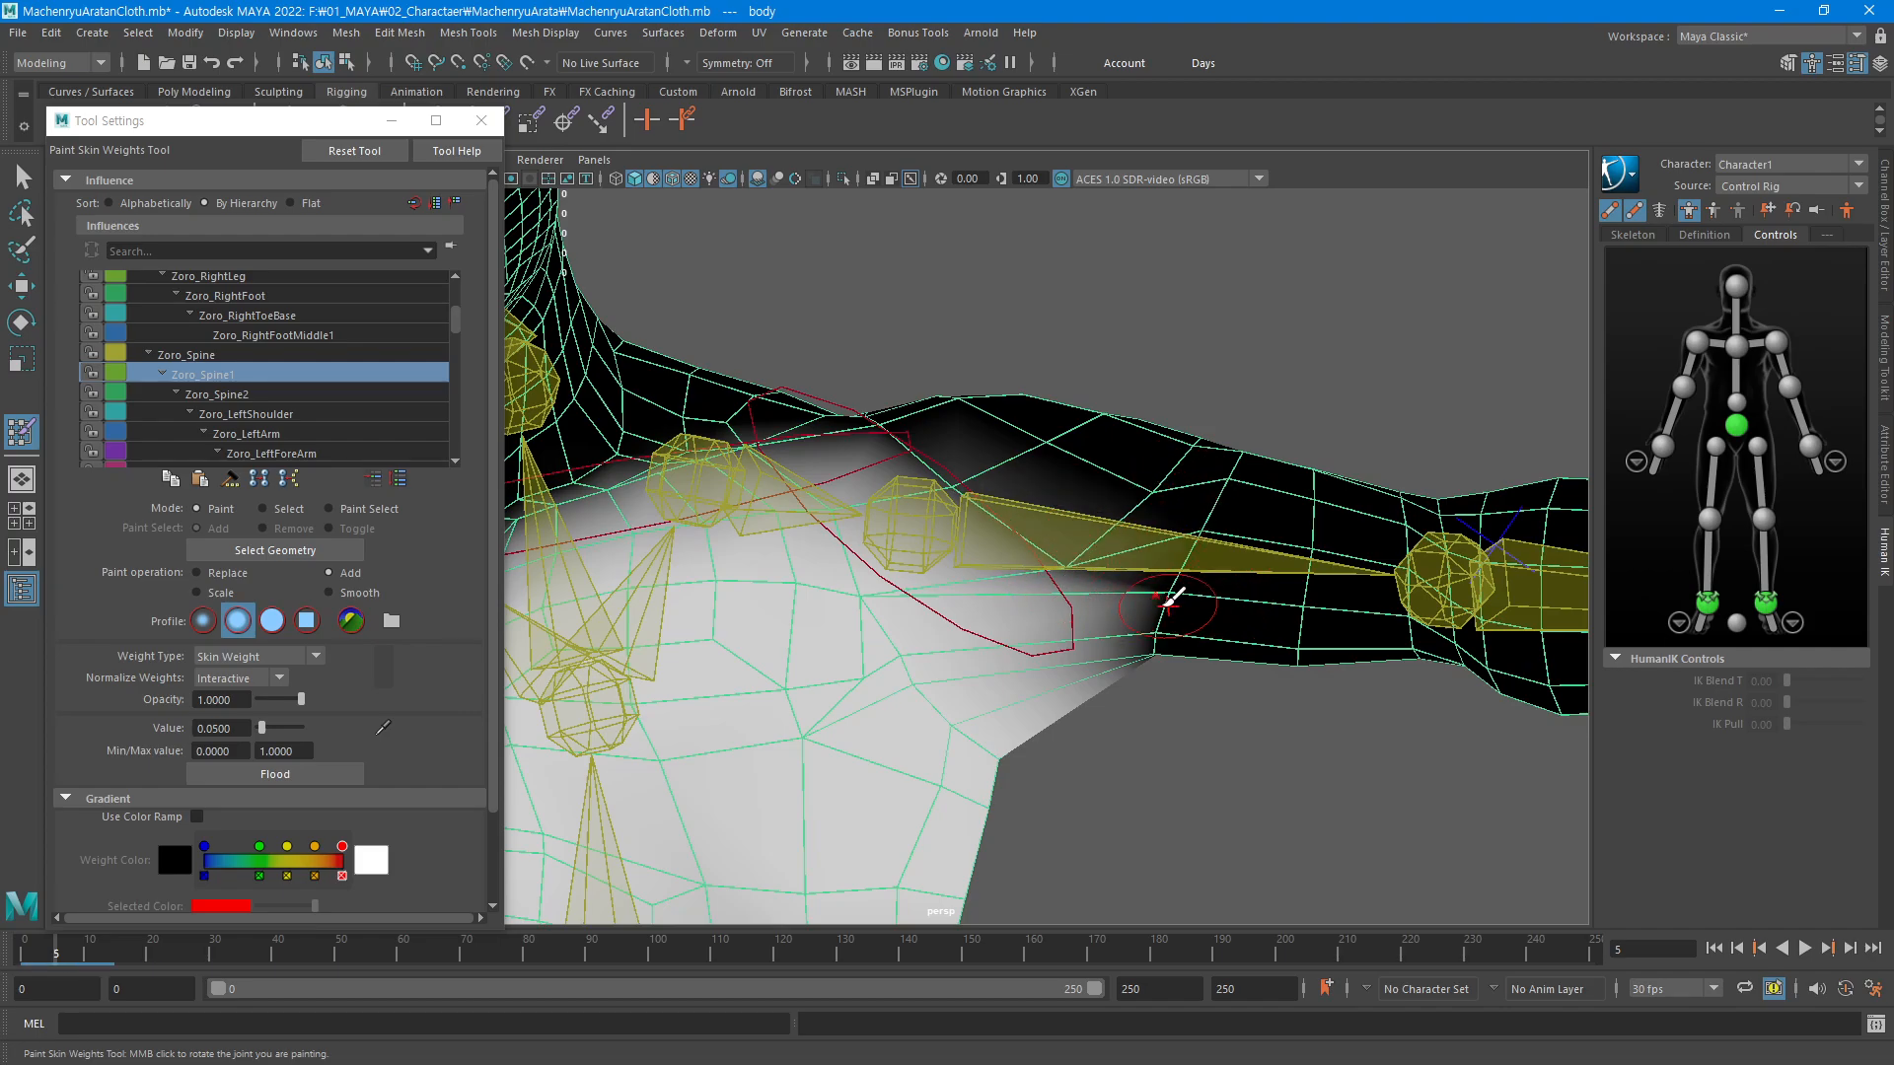
{"action": "mouse_move", "coordinate": [1171, 596]}
{"action": "left_mouse_down"}
{"action": "mouse_move", "coordinate": [1133, 634]}
{"action": "mouse_move", "coordinate": [994, 568]}
{"action": "mouse_move", "coordinate": [1091, 423]}
{"action": "mouse_move", "coordinate": [1071, 518]}
{"action": "mouse_move", "coordinate": [850, 575]}
{"action": "mouse_move", "coordinate": [789, 567]}
{"action": "mouse_move", "coordinate": [795, 457]}
{"action": "mouse_move", "coordinate": [971, 612]}
{"action": "left_mouse_up"}
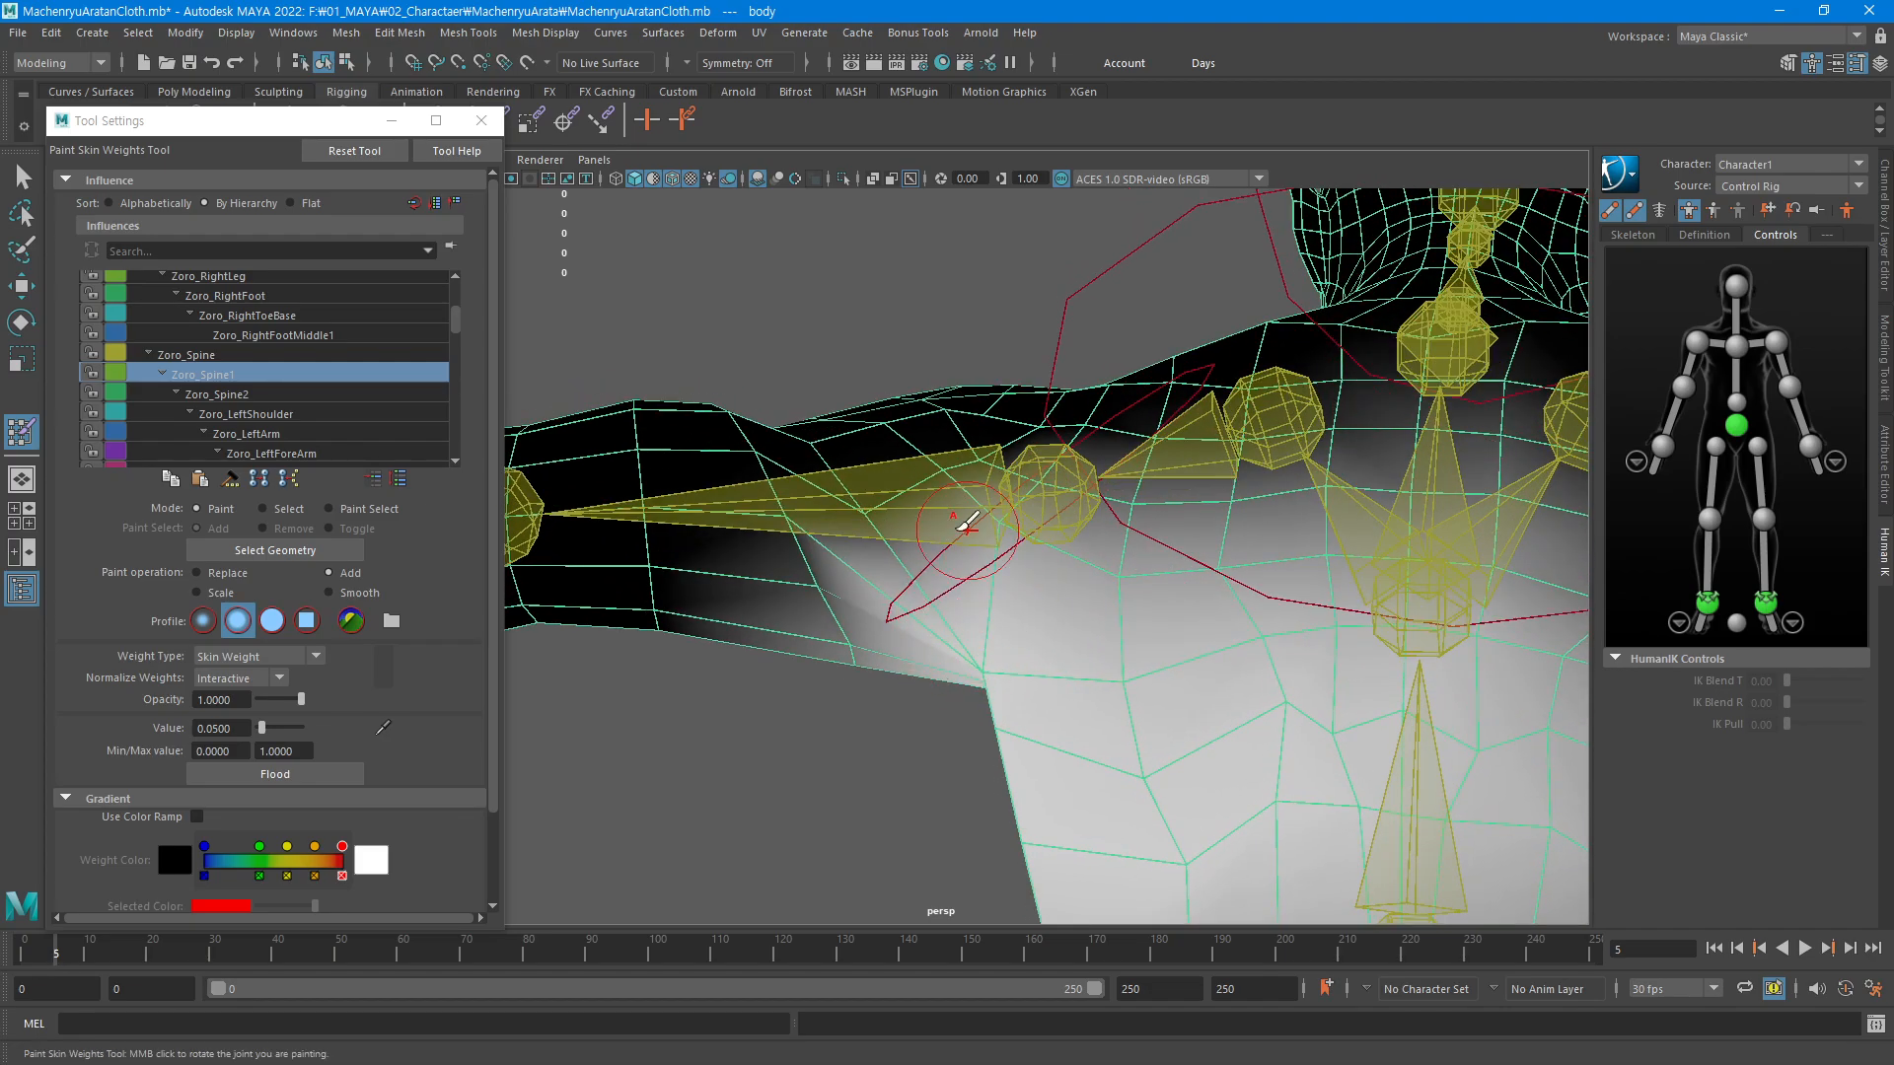
Switch to the Zoro_LeftShoulder influence and add weight over the left shoulder blade and the back of the armpit
{"action": "left_click", "coordinate": [274, 414]}
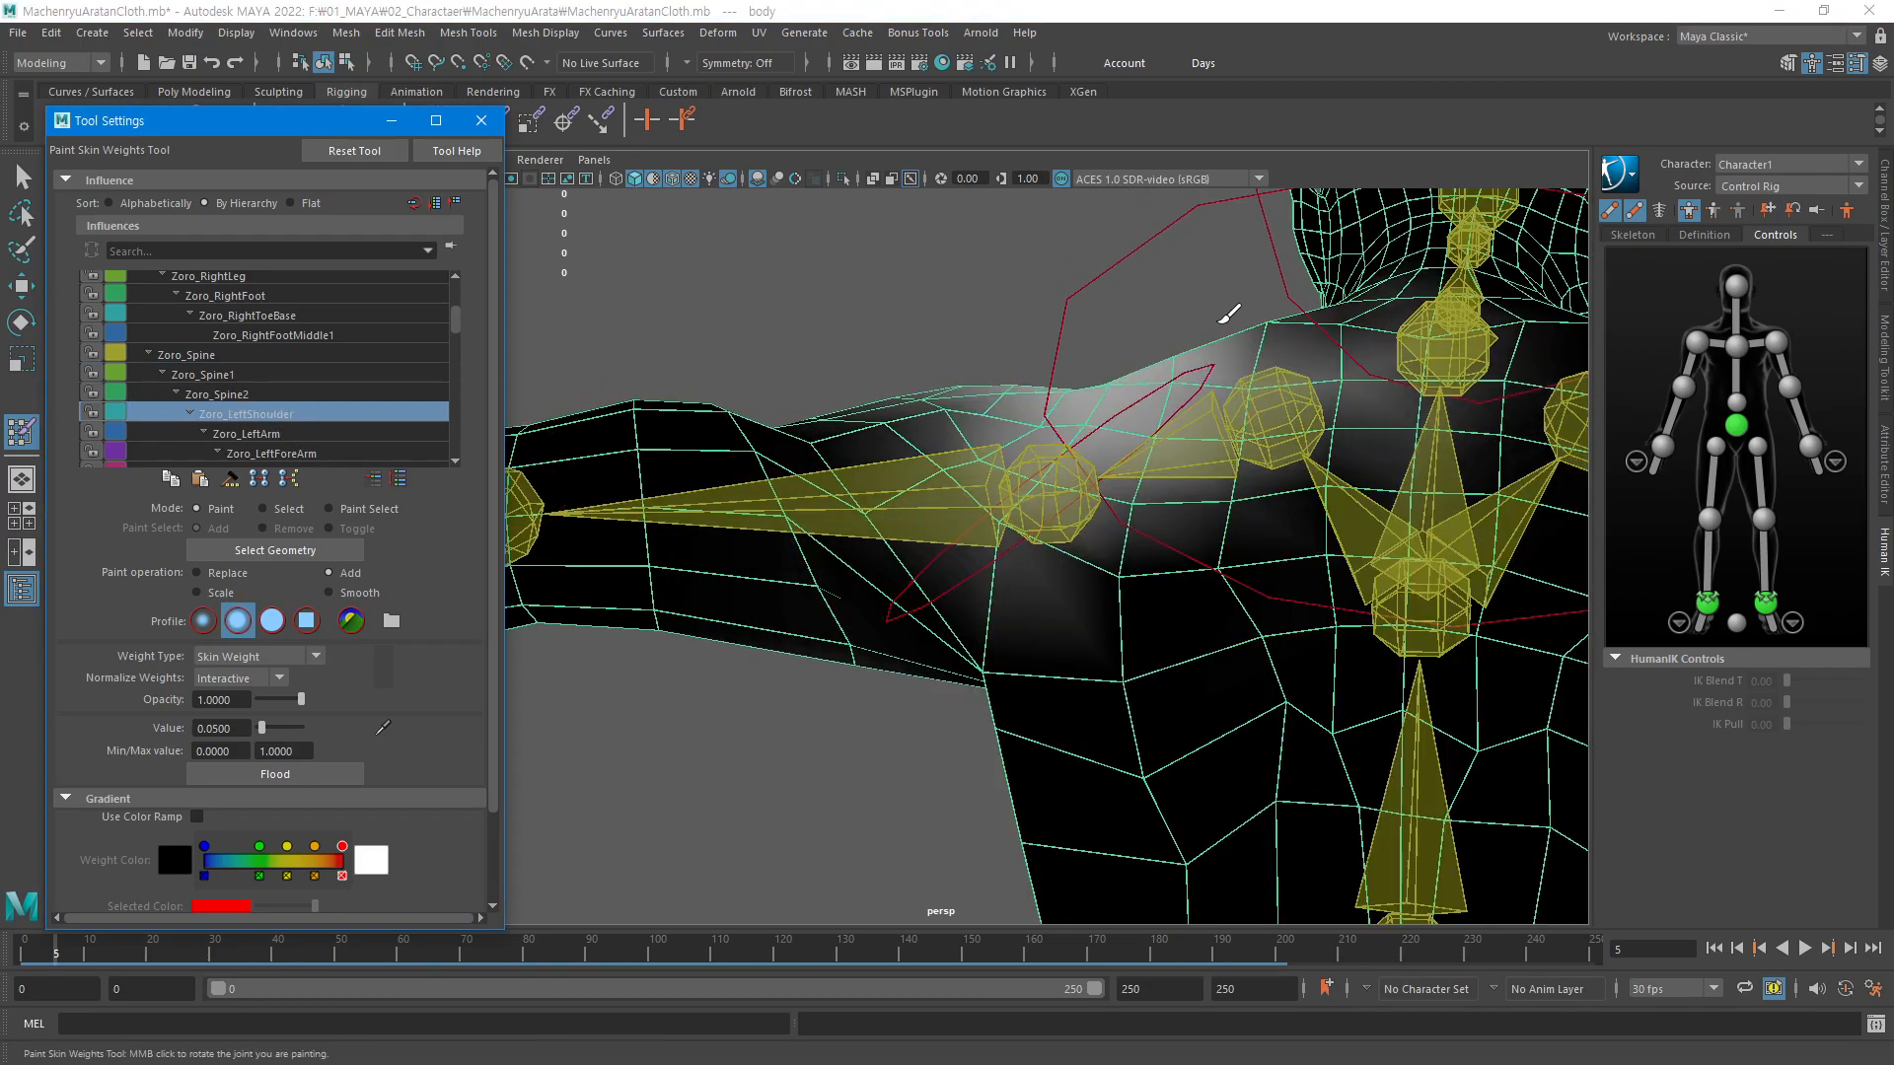
{"action": "mouse_move", "coordinate": [1259, 402]}
{"action": "left_mouse_down", "text": "alt"}
{"action": "mouse_move", "coordinate": [1134, 592]}
{"action": "mouse_move", "coordinate": [1129, 554]}
{"action": "mouse_move", "coordinate": [1078, 579]}
{"action": "mouse_move", "coordinate": [1133, 554]}
{"action": "mouse_move", "coordinate": [1051, 631]}
{"action": "mouse_move", "coordinate": [1108, 549]}
{"action": "mouse_move", "coordinate": [1141, 592]}
{"action": "mouse_move", "coordinate": [1212, 569]}
{"action": "mouse_move", "coordinate": [1171, 617]}
{"action": "mouse_move", "coordinate": [1150, 537]}
{"action": "mouse_move", "coordinate": [1121, 526]}
{"action": "left_mouse_up", "text": "alt"}
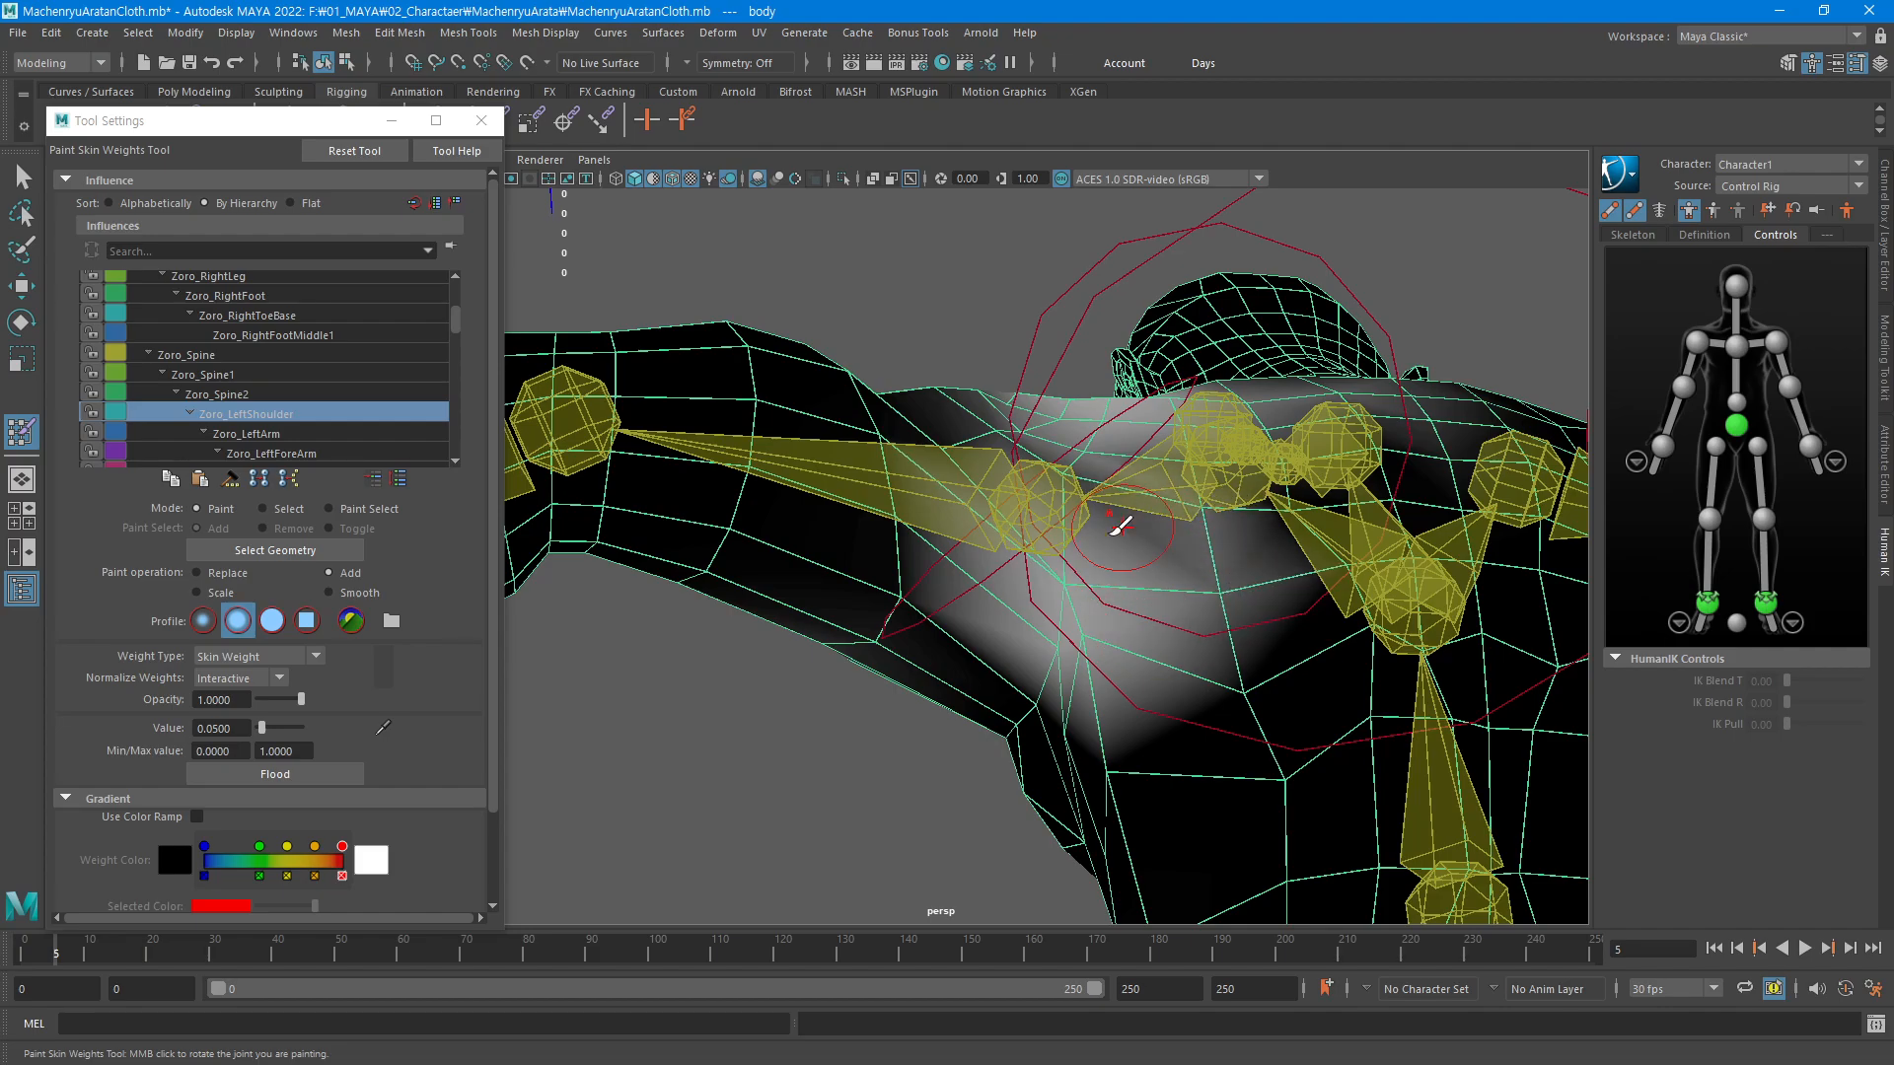
{"action": "left_click_drag", "start_coordinate": [1122, 456], "coordinate": [1075, 591], "text": "alt"}
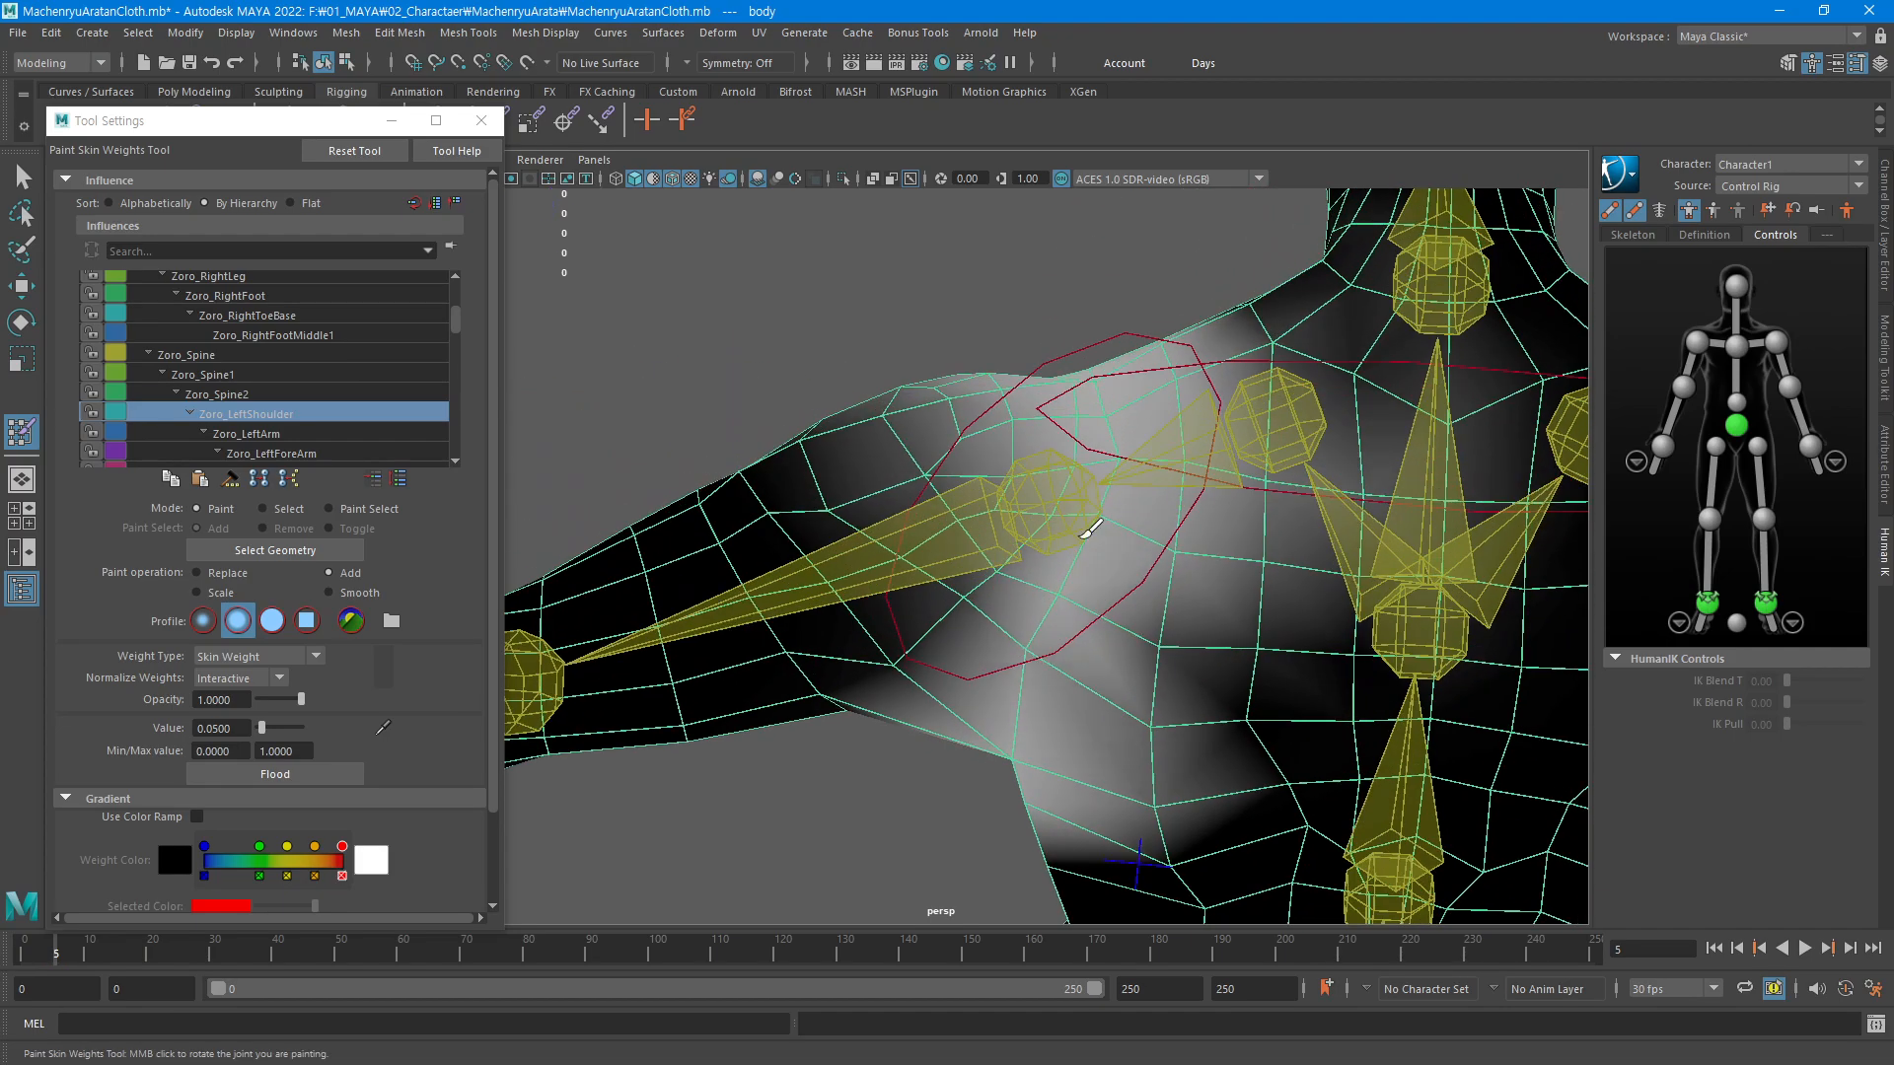
{"action": "mouse_move", "coordinate": [1114, 716]}
{"action": "left_mouse_down"}
{"action": "mouse_move", "coordinate": [1142, 719]}
{"action": "mouse_move", "coordinate": [1184, 528]}
{"action": "mouse_move", "coordinate": [1156, 548]}
{"action": "left_mouse_up"}
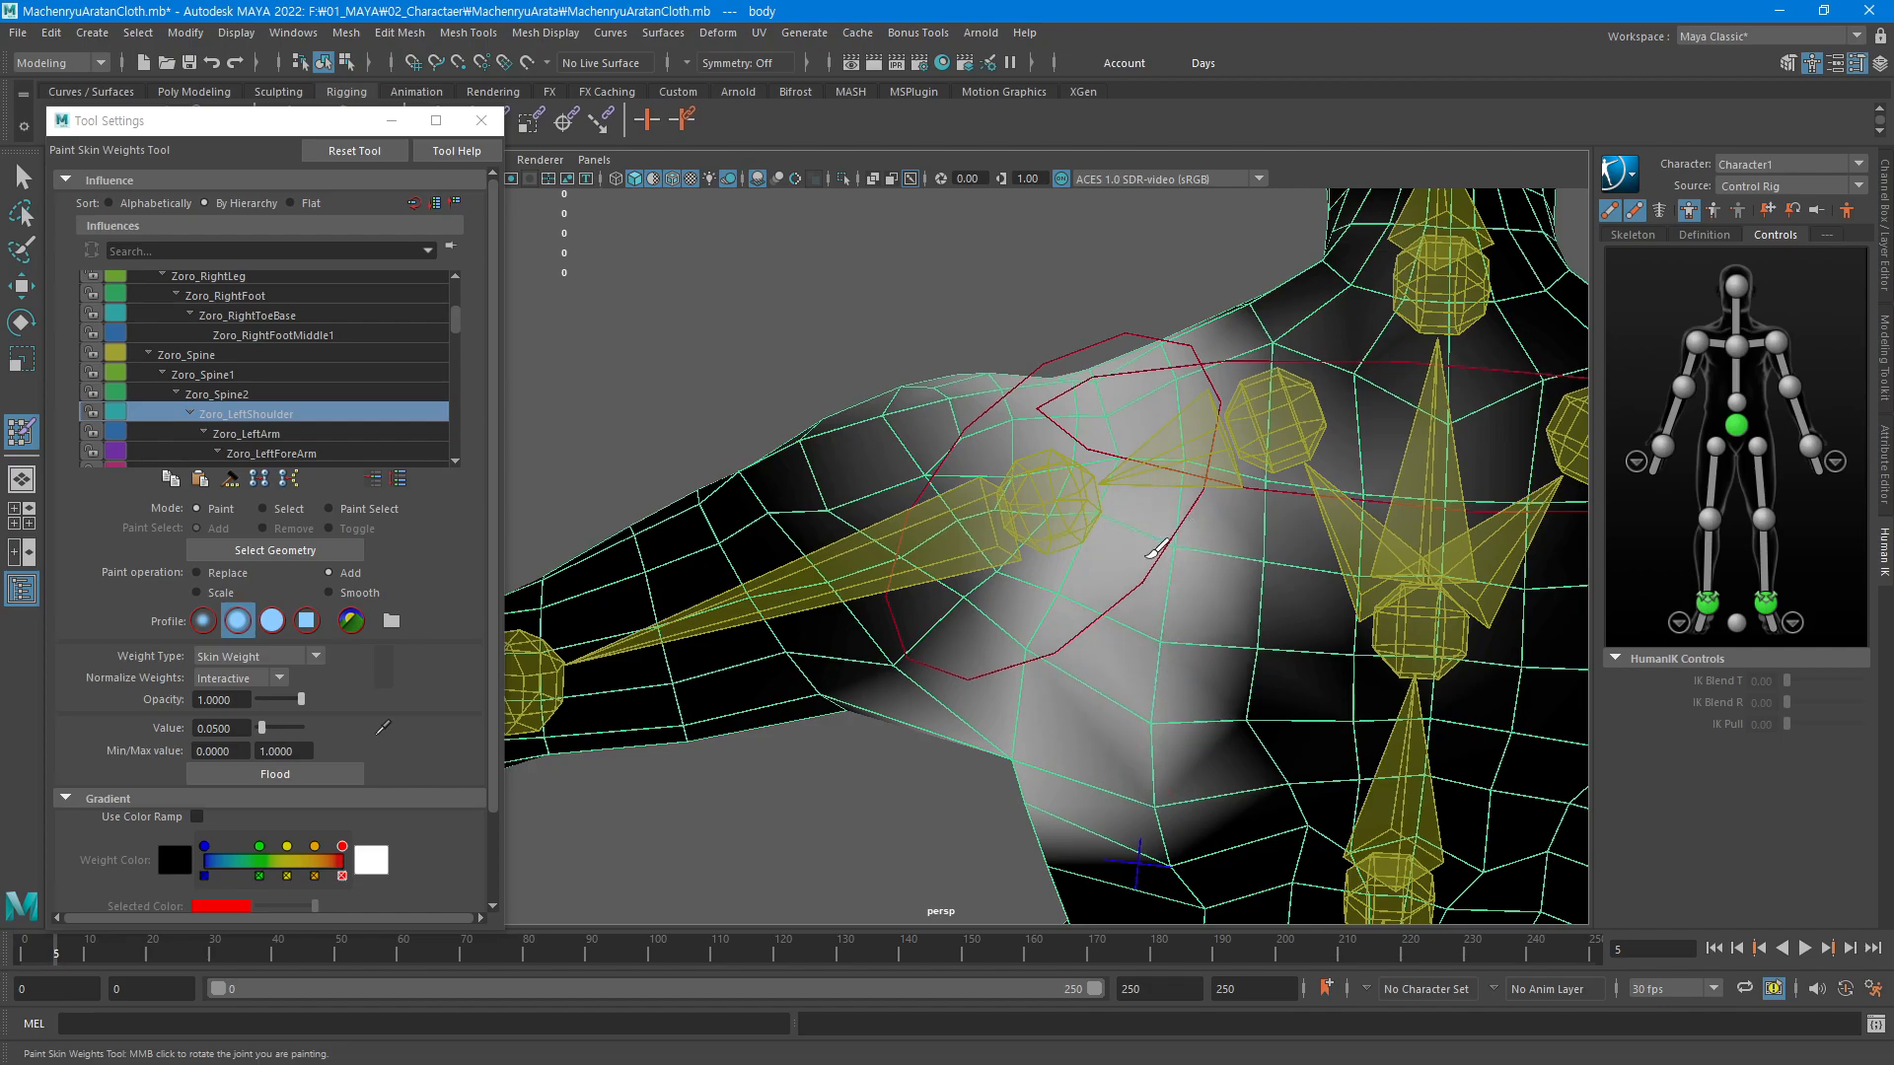
Smooth the Zoro_LeftShoulder weight across the upper back, the shoulder blade and the left side of the ribcage
{"action": "mouse_move", "coordinate": [1162, 461]}
{"action": "left_mouse_down", "text": "alt"}
{"action": "mouse_move", "coordinate": [1197, 655]}
{"action": "mouse_move", "coordinate": [1263, 465]}
{"action": "mouse_move", "coordinate": [1273, 593]}
{"action": "left_mouse_up", "text": "alt"}
{"action": "left_click_drag", "start_coordinate": [1255, 509], "coordinate": [1221, 356], "text": "shift"}
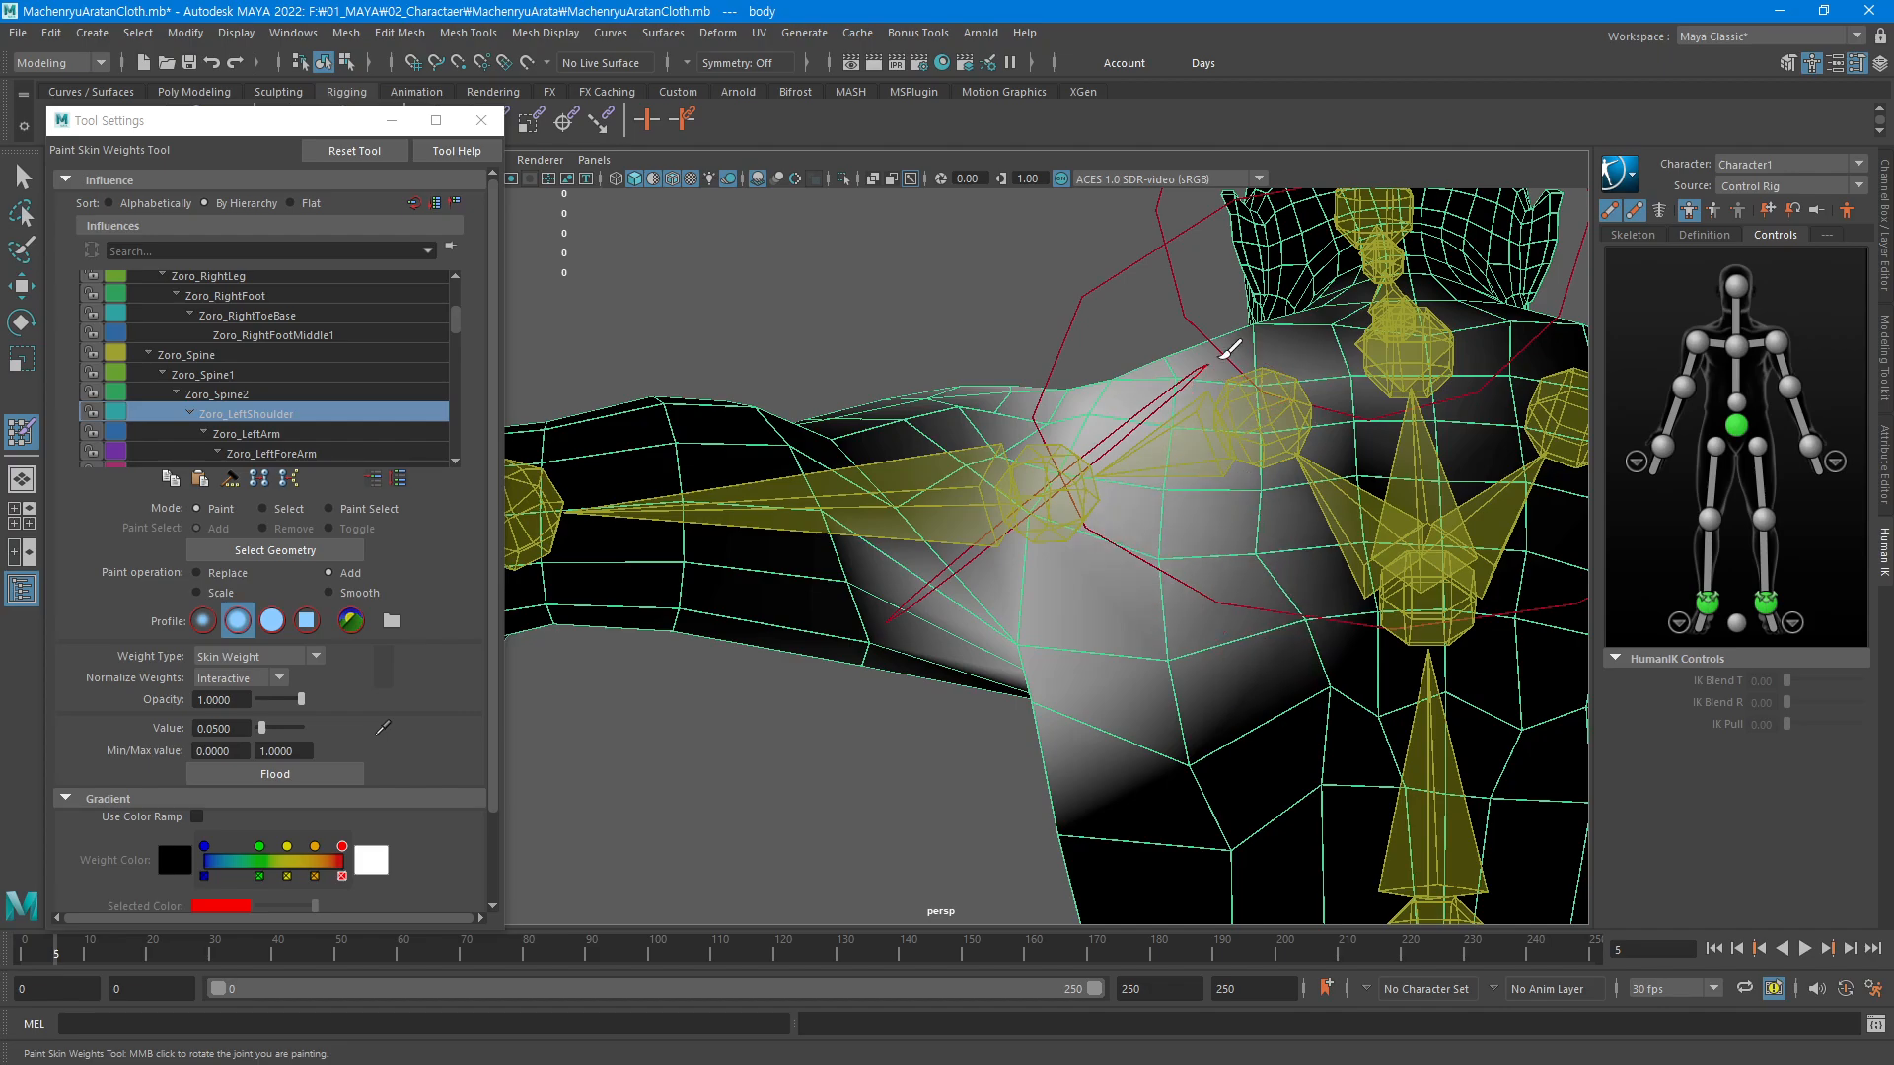
{"action": "left_click_drag", "start_coordinate": [1116, 792], "coordinate": [1194, 656], "text": "shift"}
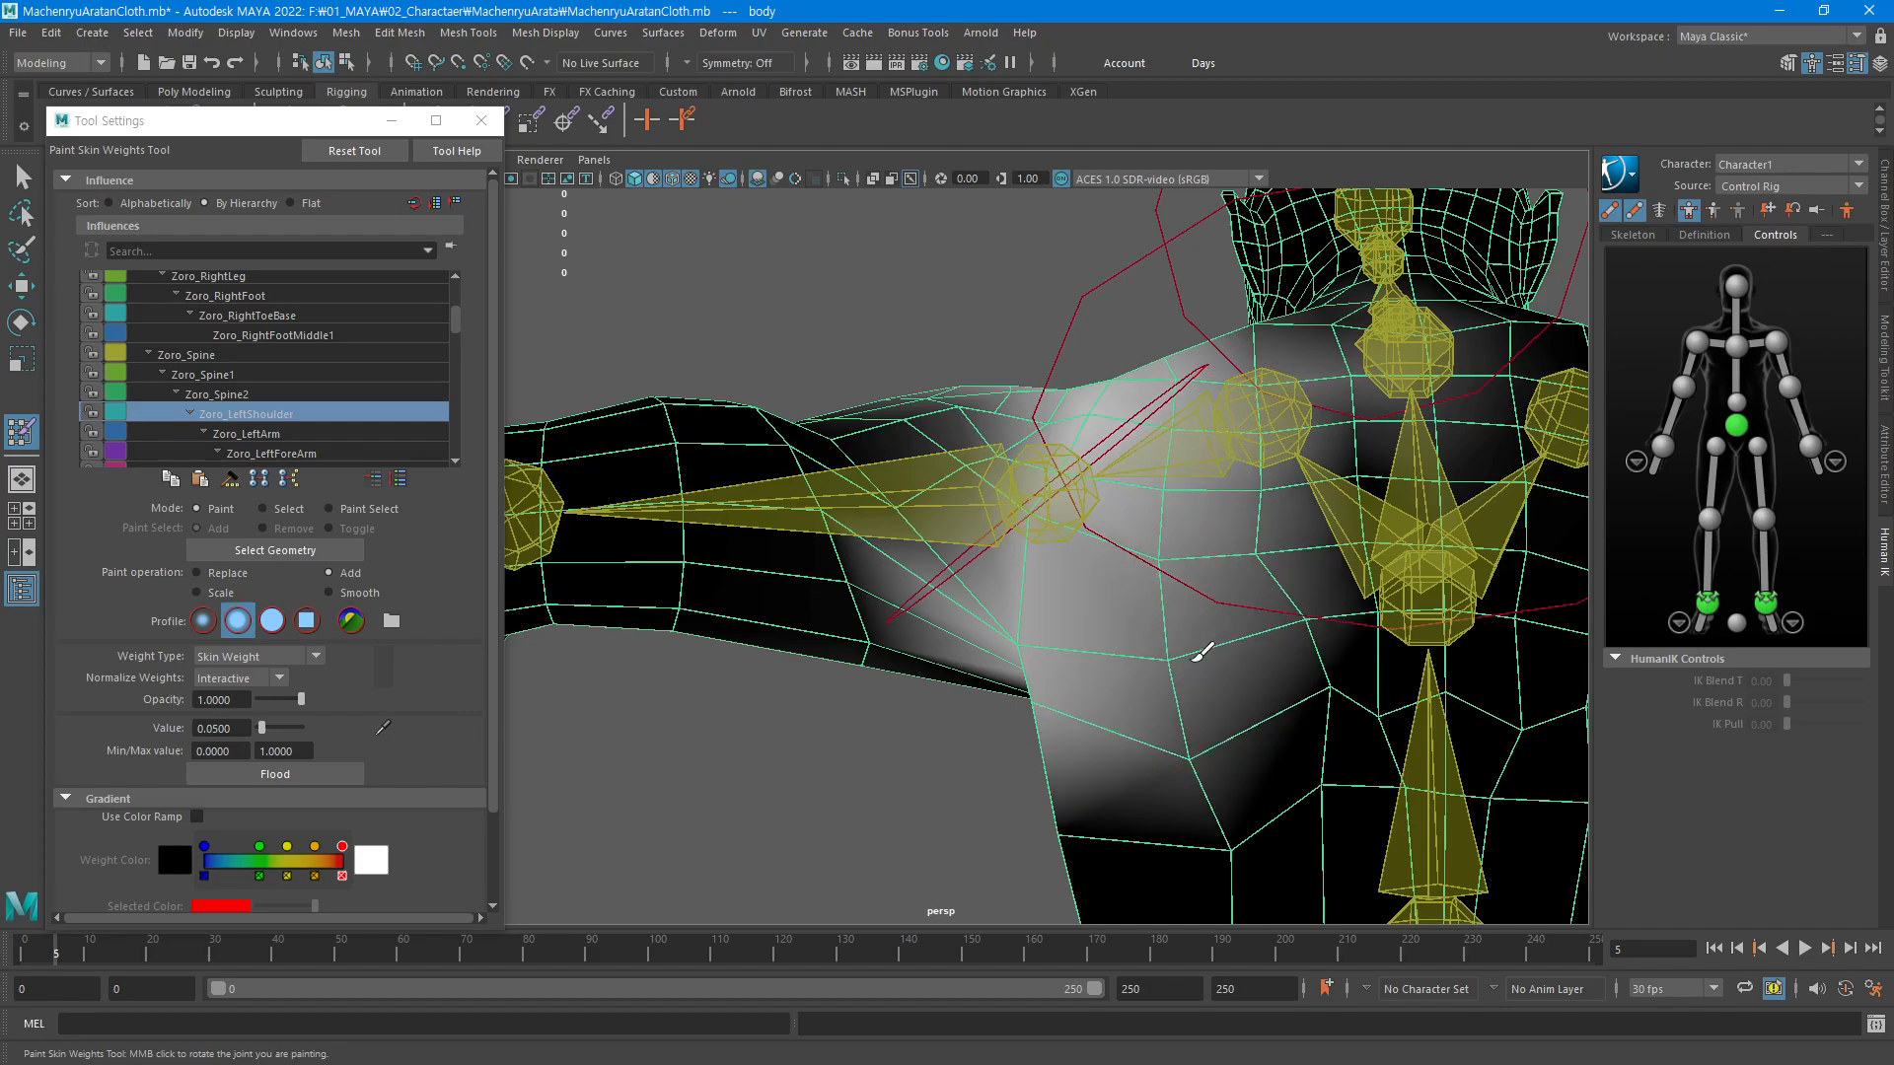
{"action": "left_click_drag", "start_coordinate": [1200, 449], "coordinate": [1238, 616], "text": "alt"}
{"action": "left_click_drag", "start_coordinate": [1091, 641], "coordinate": [1051, 464], "text": "shift"}
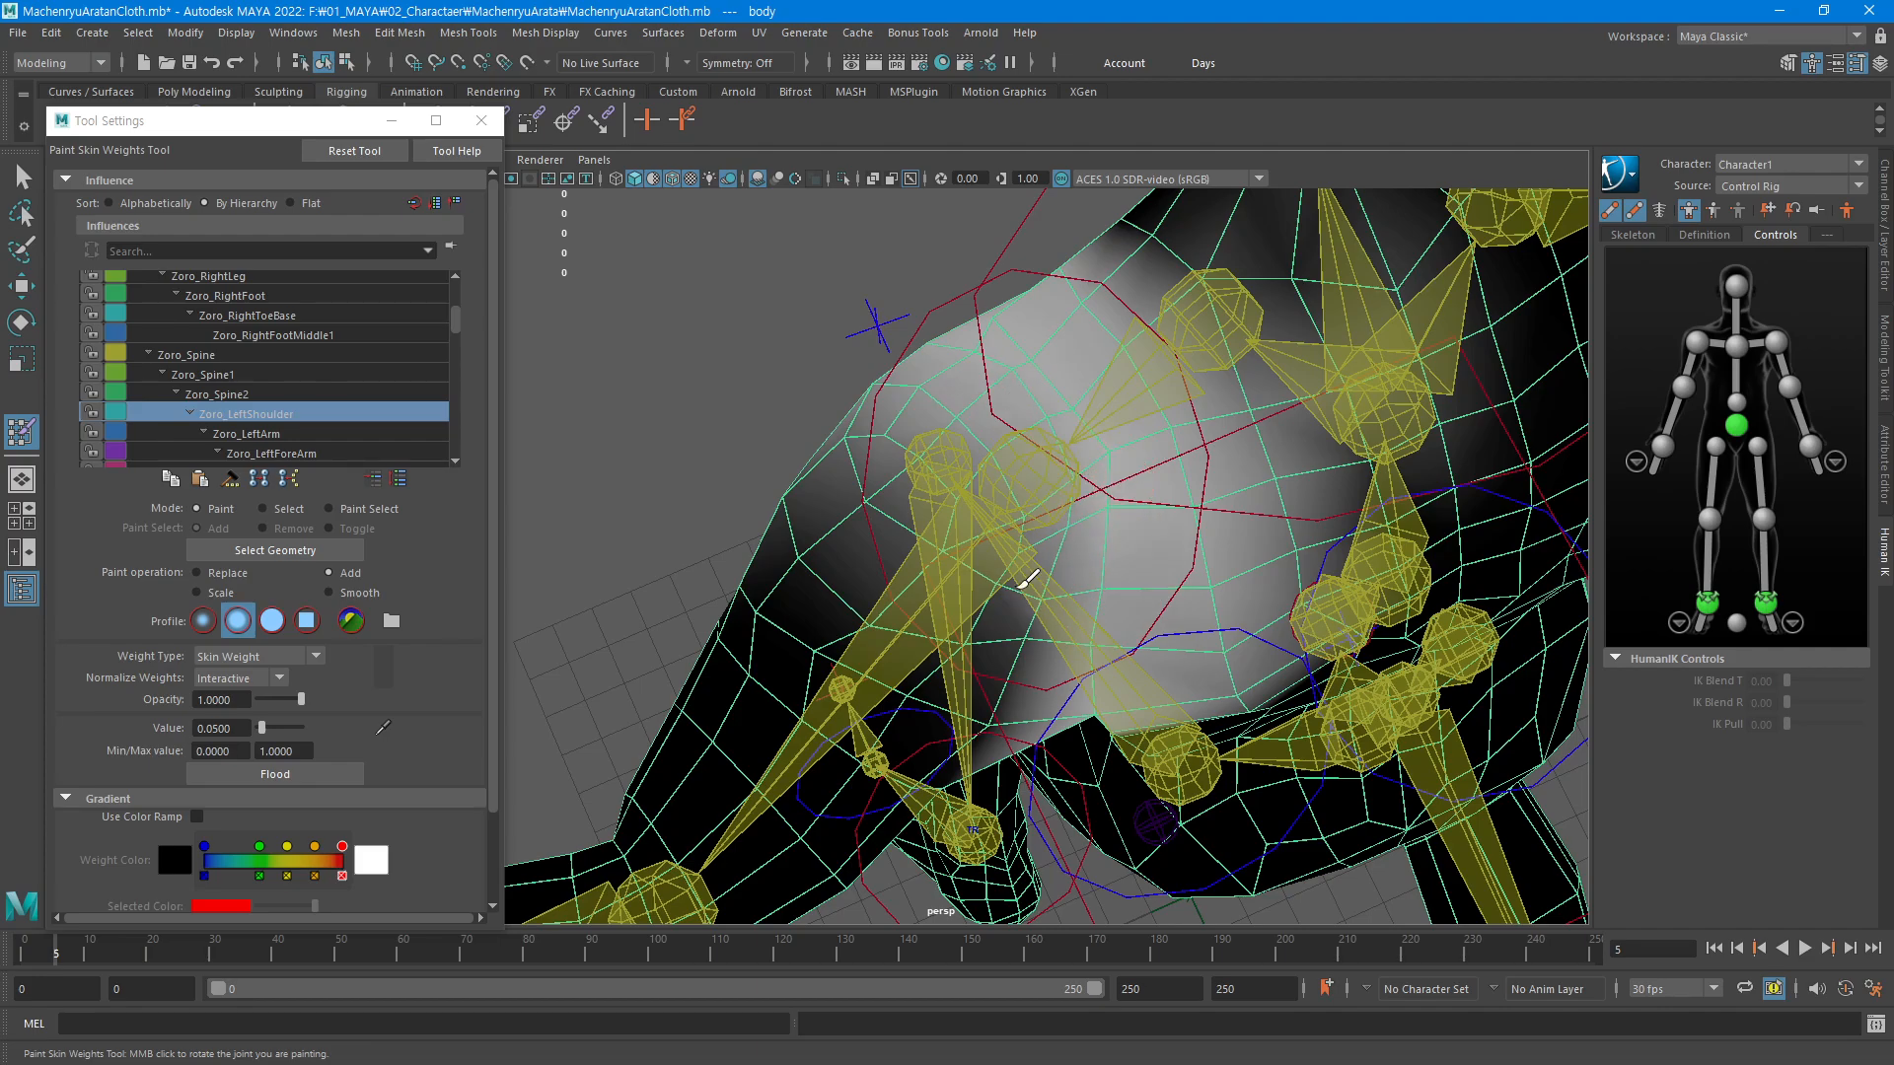
Smooth the Zoro_LeftShoulder weight around the left armpit and the underside of the upper arm
{"action": "left_click_drag", "start_coordinate": [1046, 655], "coordinate": [1051, 566], "text": "alt"}
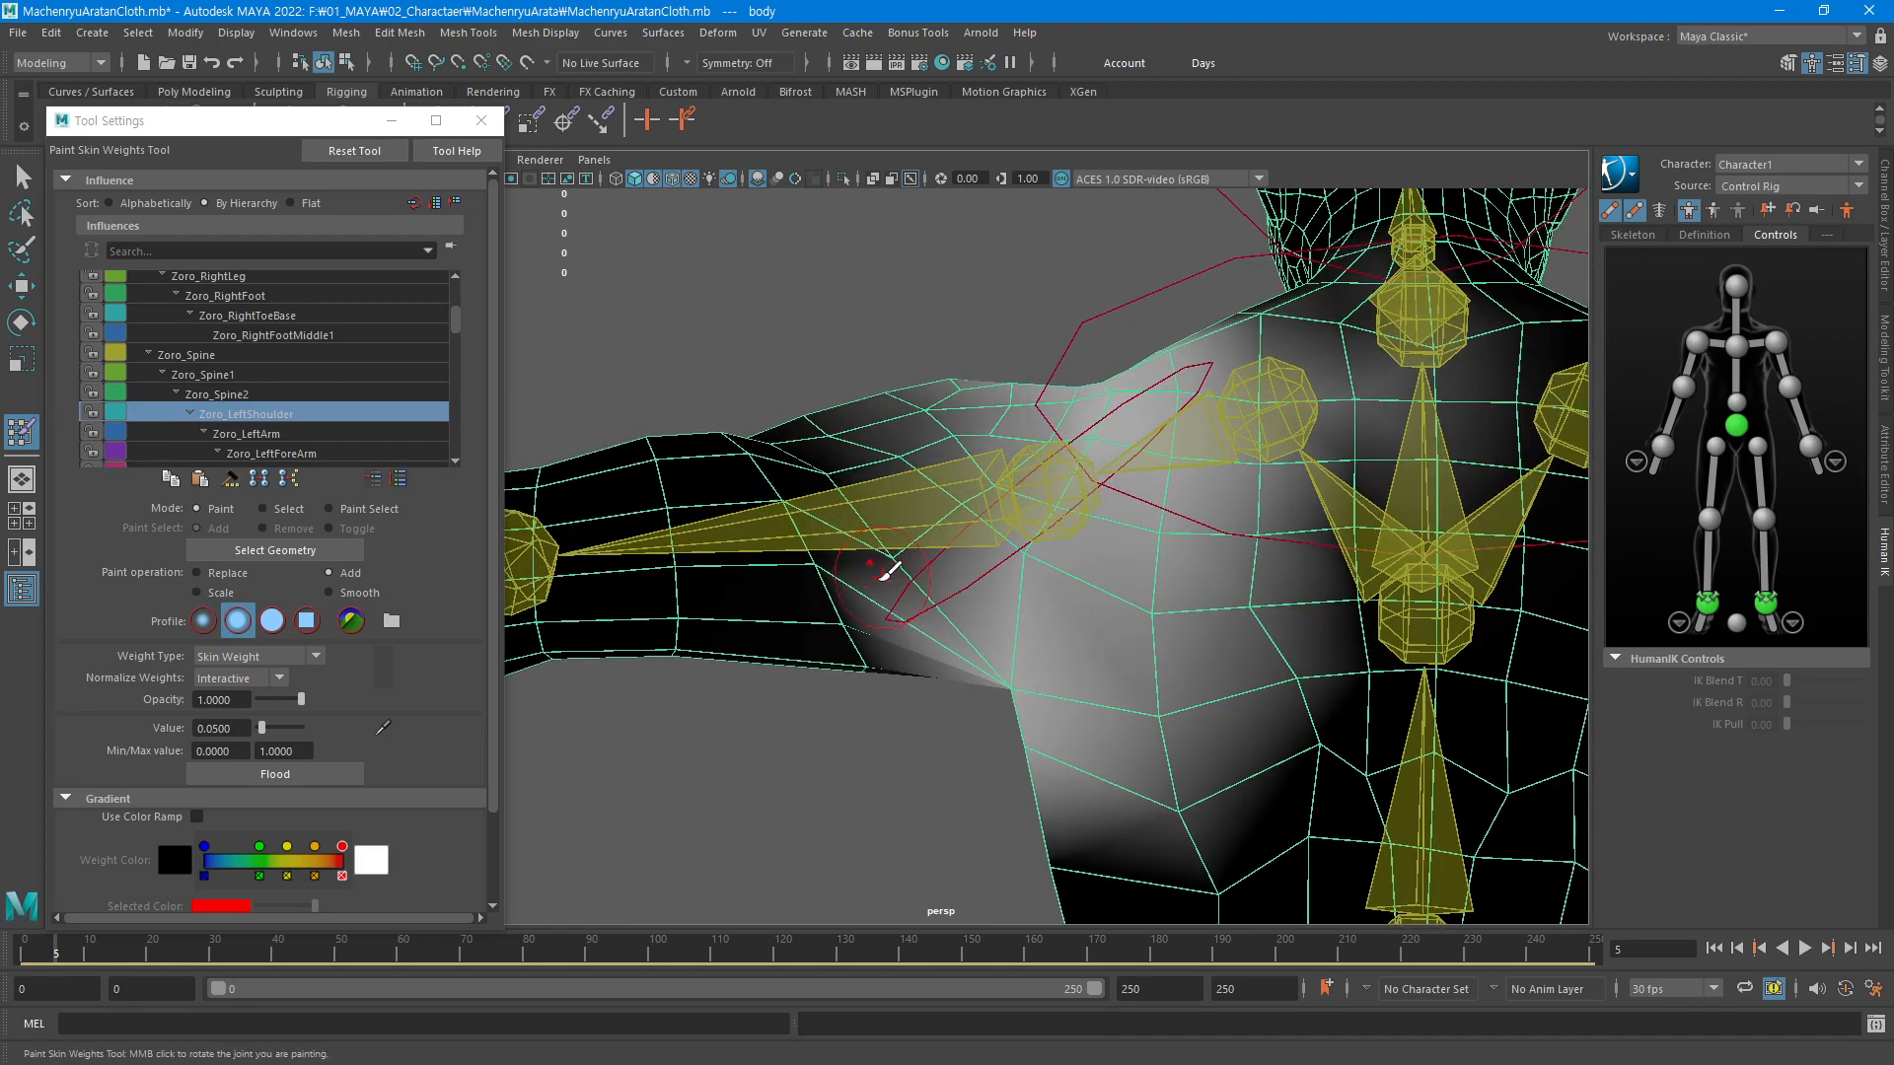
{"action": "mouse_move", "coordinate": [882, 582]}
{"action": "left_mouse_down", "text": "shift"}
{"action": "mouse_move", "coordinate": [777, 515]}
{"action": "mouse_move", "coordinate": [868, 651]}
{"action": "mouse_move", "coordinate": [826, 551]}
{"action": "mouse_move", "coordinate": [865, 633]}
{"action": "mouse_move", "coordinate": [928, 666]}
{"action": "mouse_move", "coordinate": [1182, 551]}
{"action": "mouse_move", "coordinate": [1149, 476]}
{"action": "mouse_move", "coordinate": [1106, 536]}
{"action": "left_mouse_up", "text": "shift"}
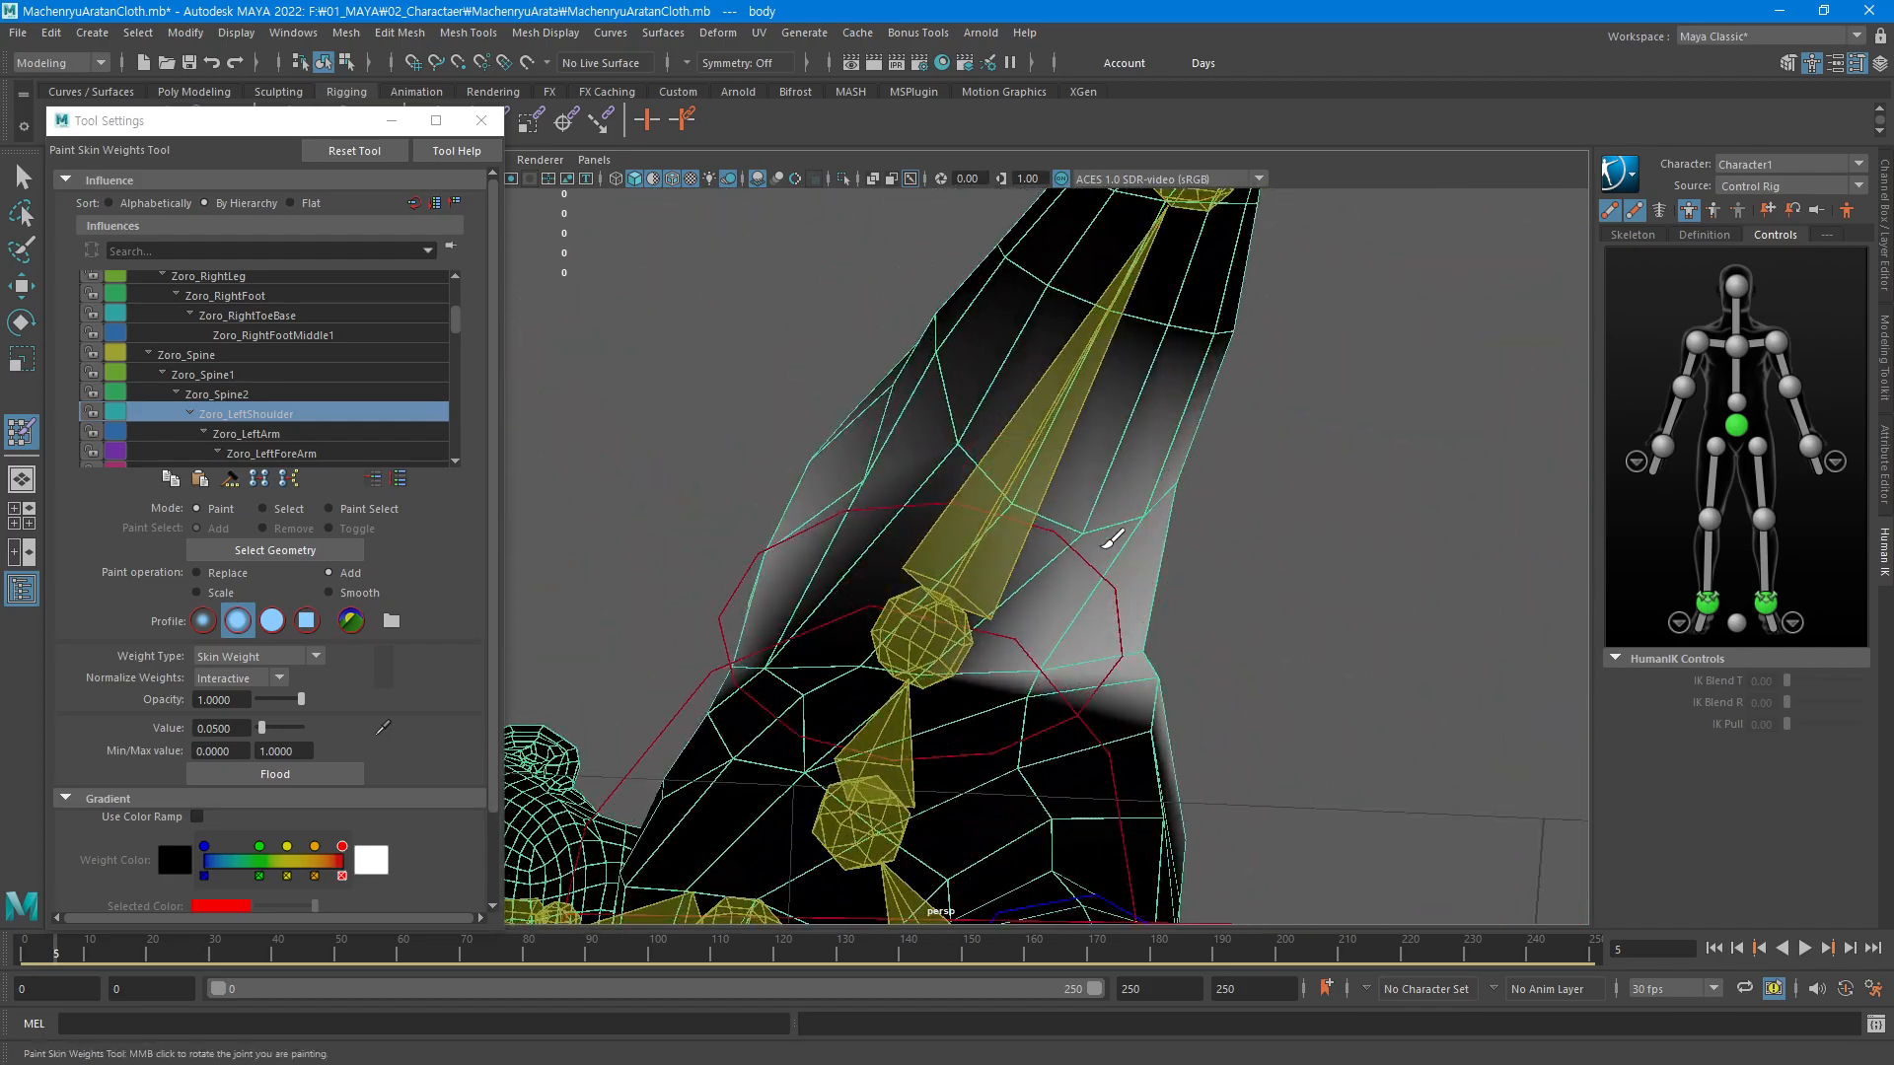
{"action": "mouse_move", "coordinate": [966, 464]}
{"action": "left_mouse_down", "text": "shift"}
{"action": "mouse_move", "coordinate": [1196, 524]}
{"action": "mouse_move", "coordinate": [1015, 541]}
{"action": "mouse_move", "coordinate": [1247, 440]}
{"action": "mouse_move", "coordinate": [1065, 496]}
{"action": "mouse_move", "coordinate": [1031, 626]}
{"action": "left_mouse_up", "text": "shift"}
{"action": "mouse_move", "coordinate": [829, 554]}
{"action": "left_mouse_down", "text": "shift"}
{"action": "mouse_move", "coordinate": [915, 609]}
{"action": "mouse_move", "coordinate": [824, 595]}
{"action": "mouse_move", "coordinate": [919, 707]}
{"action": "mouse_move", "coordinate": [782, 541]}
{"action": "mouse_move", "coordinate": [727, 655]}
{"action": "mouse_move", "coordinate": [773, 634]}
{"action": "mouse_move", "coordinate": [932, 789]}
{"action": "mouse_move", "coordinate": [720, 651]}
{"action": "mouse_move", "coordinate": [727, 563]}
{"action": "mouse_move", "coordinate": [809, 611]}
{"action": "left_mouse_up", "text": "shift"}
Smooth the Zoro_LeftShoulder weight over the left pectoral and the front of the upper arm
{"action": "scroll", "coordinate": [1078, 550], "scroll_direction": "down", "scroll_amount": 5}
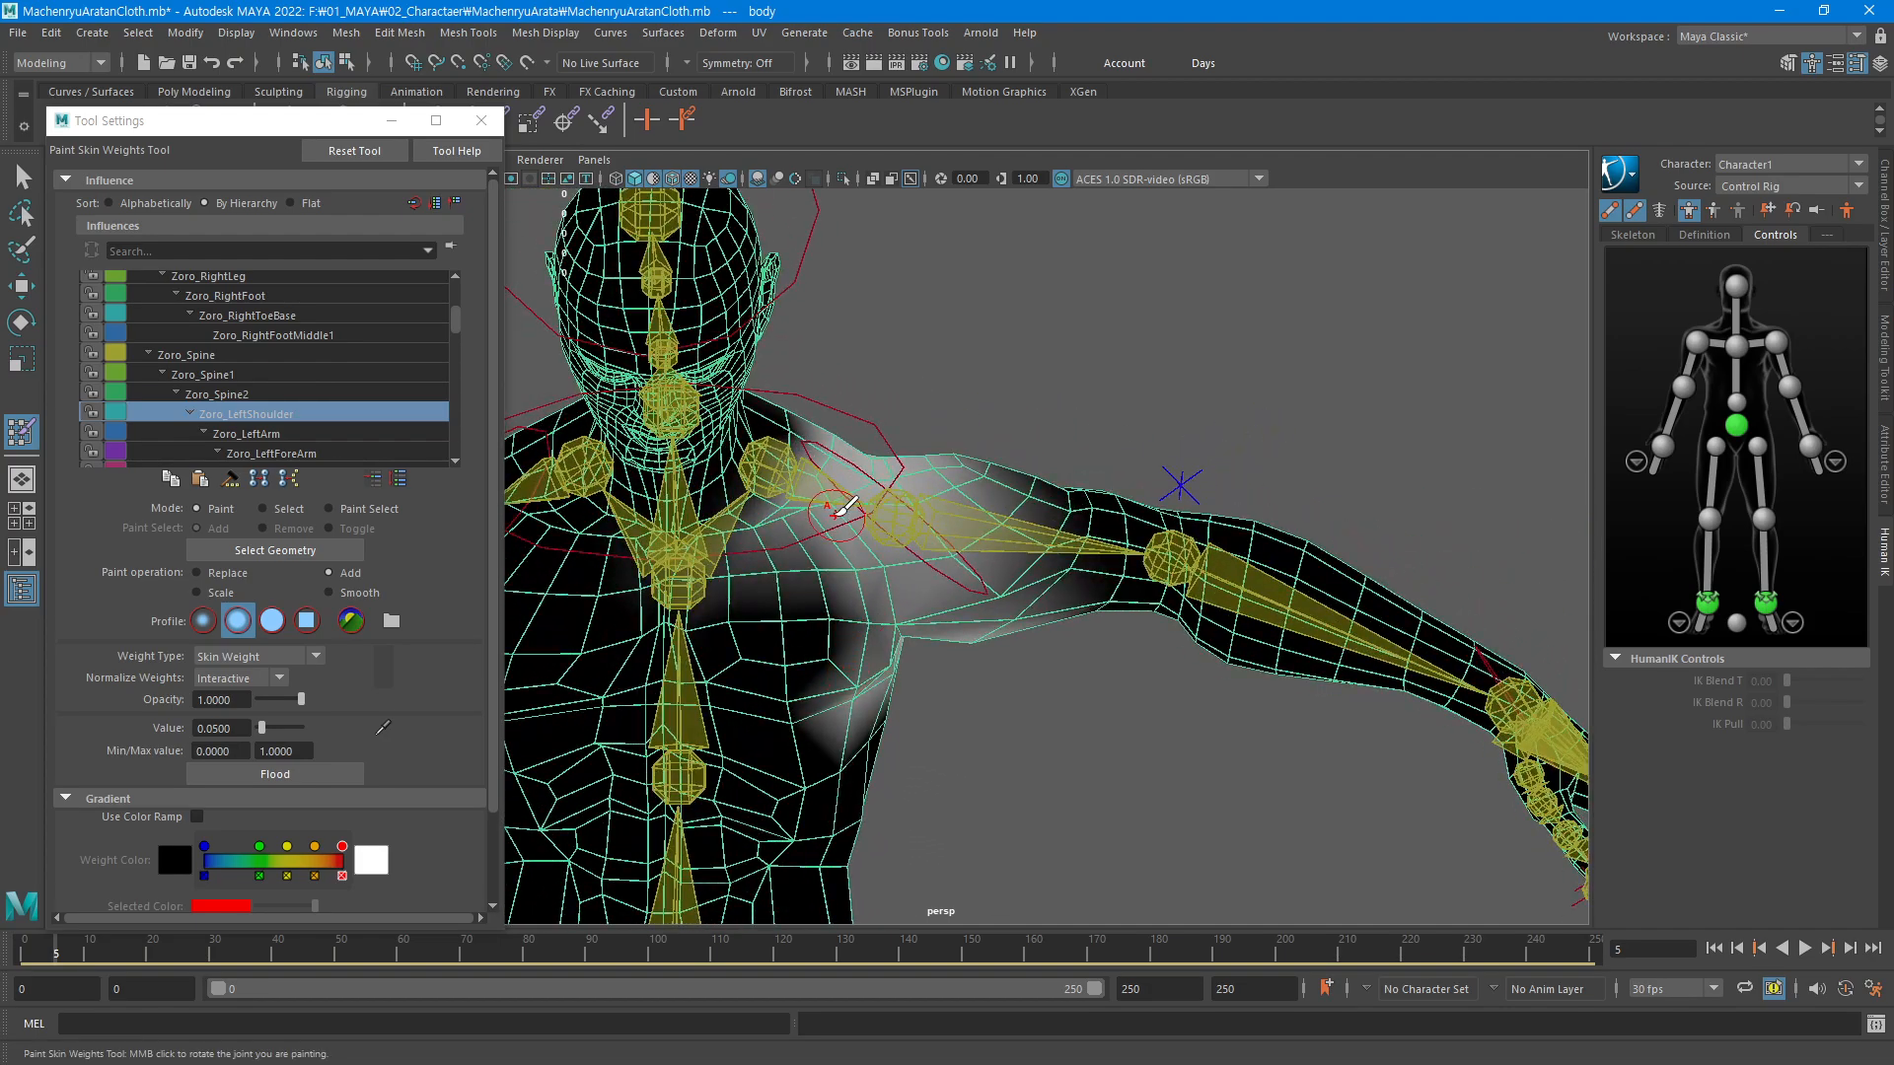
{"action": "mouse_move", "coordinate": [837, 511]}
{"action": "left_mouse_down", "text": "shift"}
{"action": "mouse_move", "coordinate": [867, 613]}
{"action": "mouse_move", "coordinate": [849, 590]}
{"action": "mouse_move", "coordinate": [833, 626]}
{"action": "mouse_move", "coordinate": [797, 580]}
{"action": "left_mouse_up", "text": "shift"}
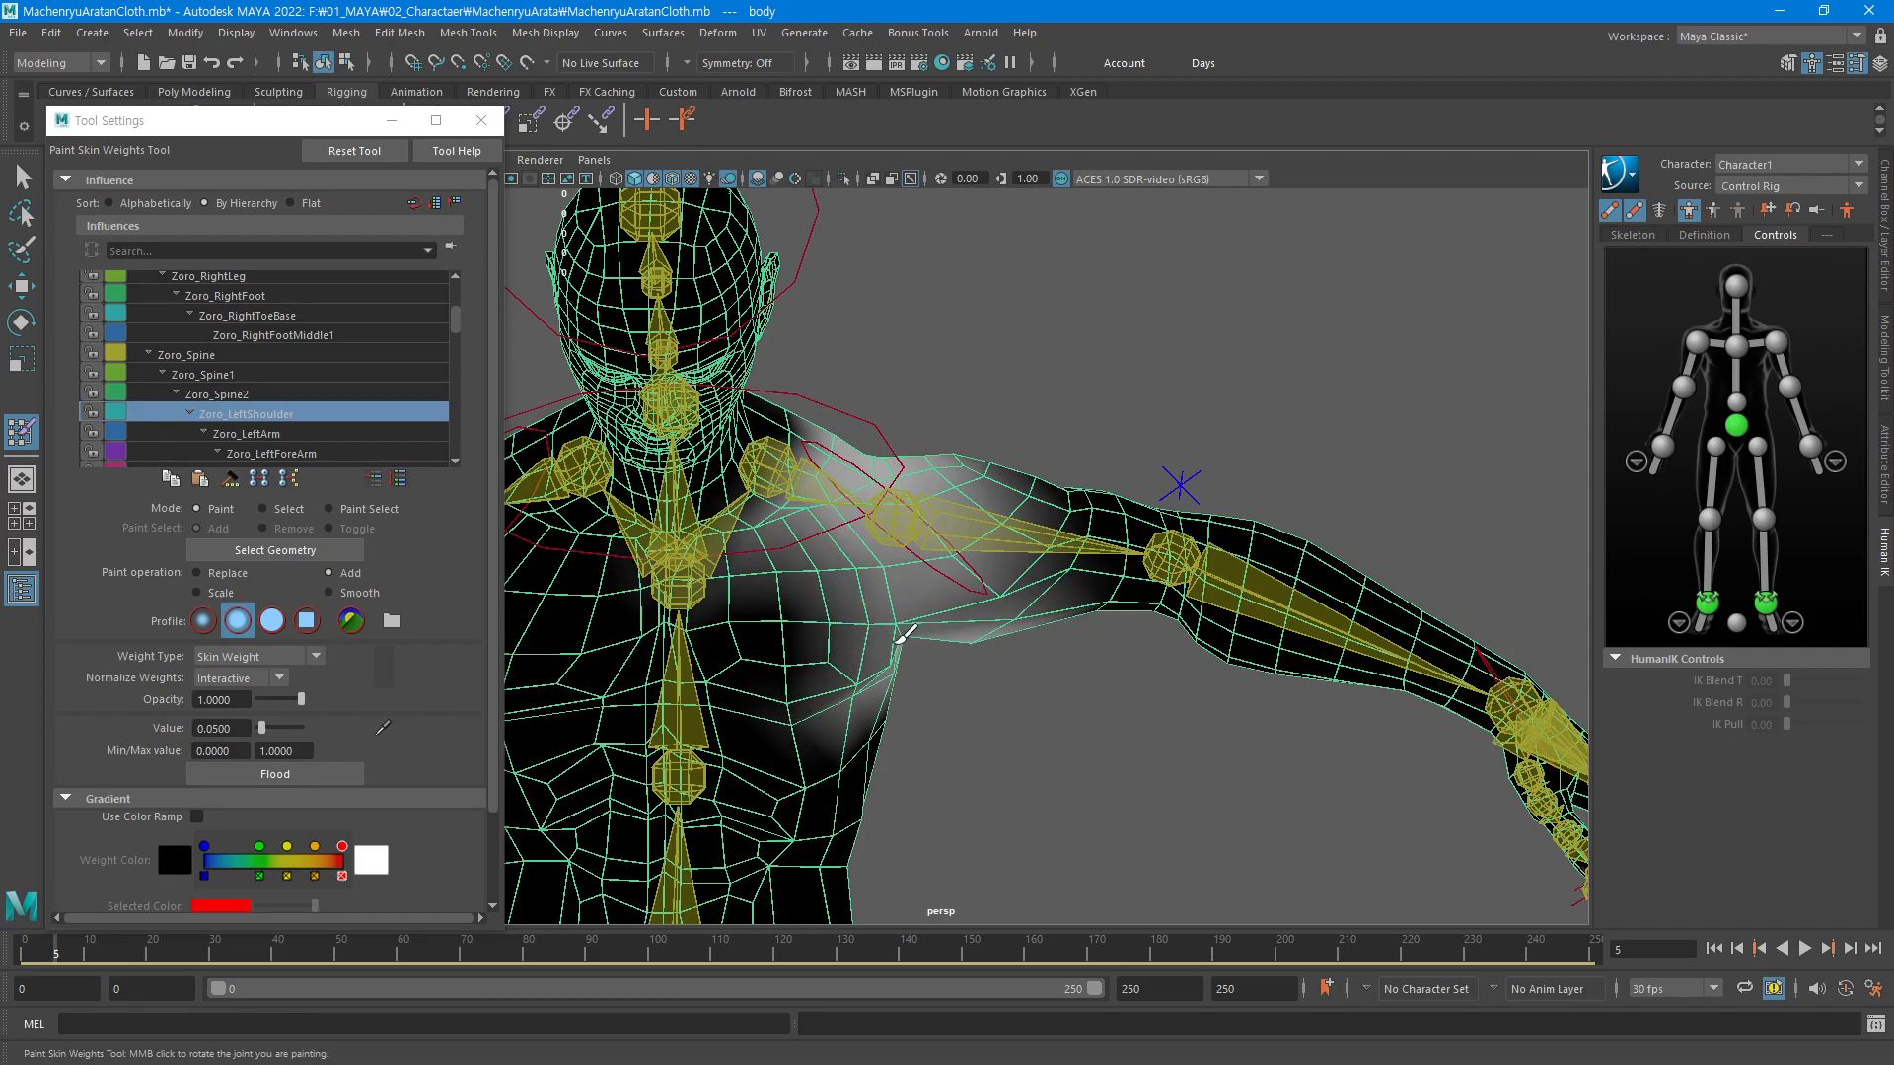
{"action": "mouse_move", "coordinate": [989, 596]}
{"action": "left_mouse_down", "text": "shift"}
{"action": "mouse_move", "coordinate": [1008, 583]}
{"action": "mouse_move", "coordinate": [950, 548]}
{"action": "mouse_move", "coordinate": [962, 533]}
{"action": "mouse_move", "coordinate": [1045, 537]}
{"action": "mouse_move", "coordinate": [1026, 568]}
{"action": "mouse_move", "coordinate": [1091, 596]}
{"action": "mouse_move", "coordinate": [1015, 601]}
{"action": "mouse_move", "coordinate": [1044, 582]}
{"action": "mouse_move", "coordinate": [1026, 594]}
{"action": "mouse_move", "coordinate": [1140, 628]}
{"action": "mouse_move", "coordinate": [1042, 588]}
{"action": "mouse_move", "coordinate": [1105, 500]}
{"action": "mouse_move", "coordinate": [1142, 525]}
{"action": "mouse_move", "coordinate": [1168, 594]}
{"action": "left_mouse_up", "text": "shift"}
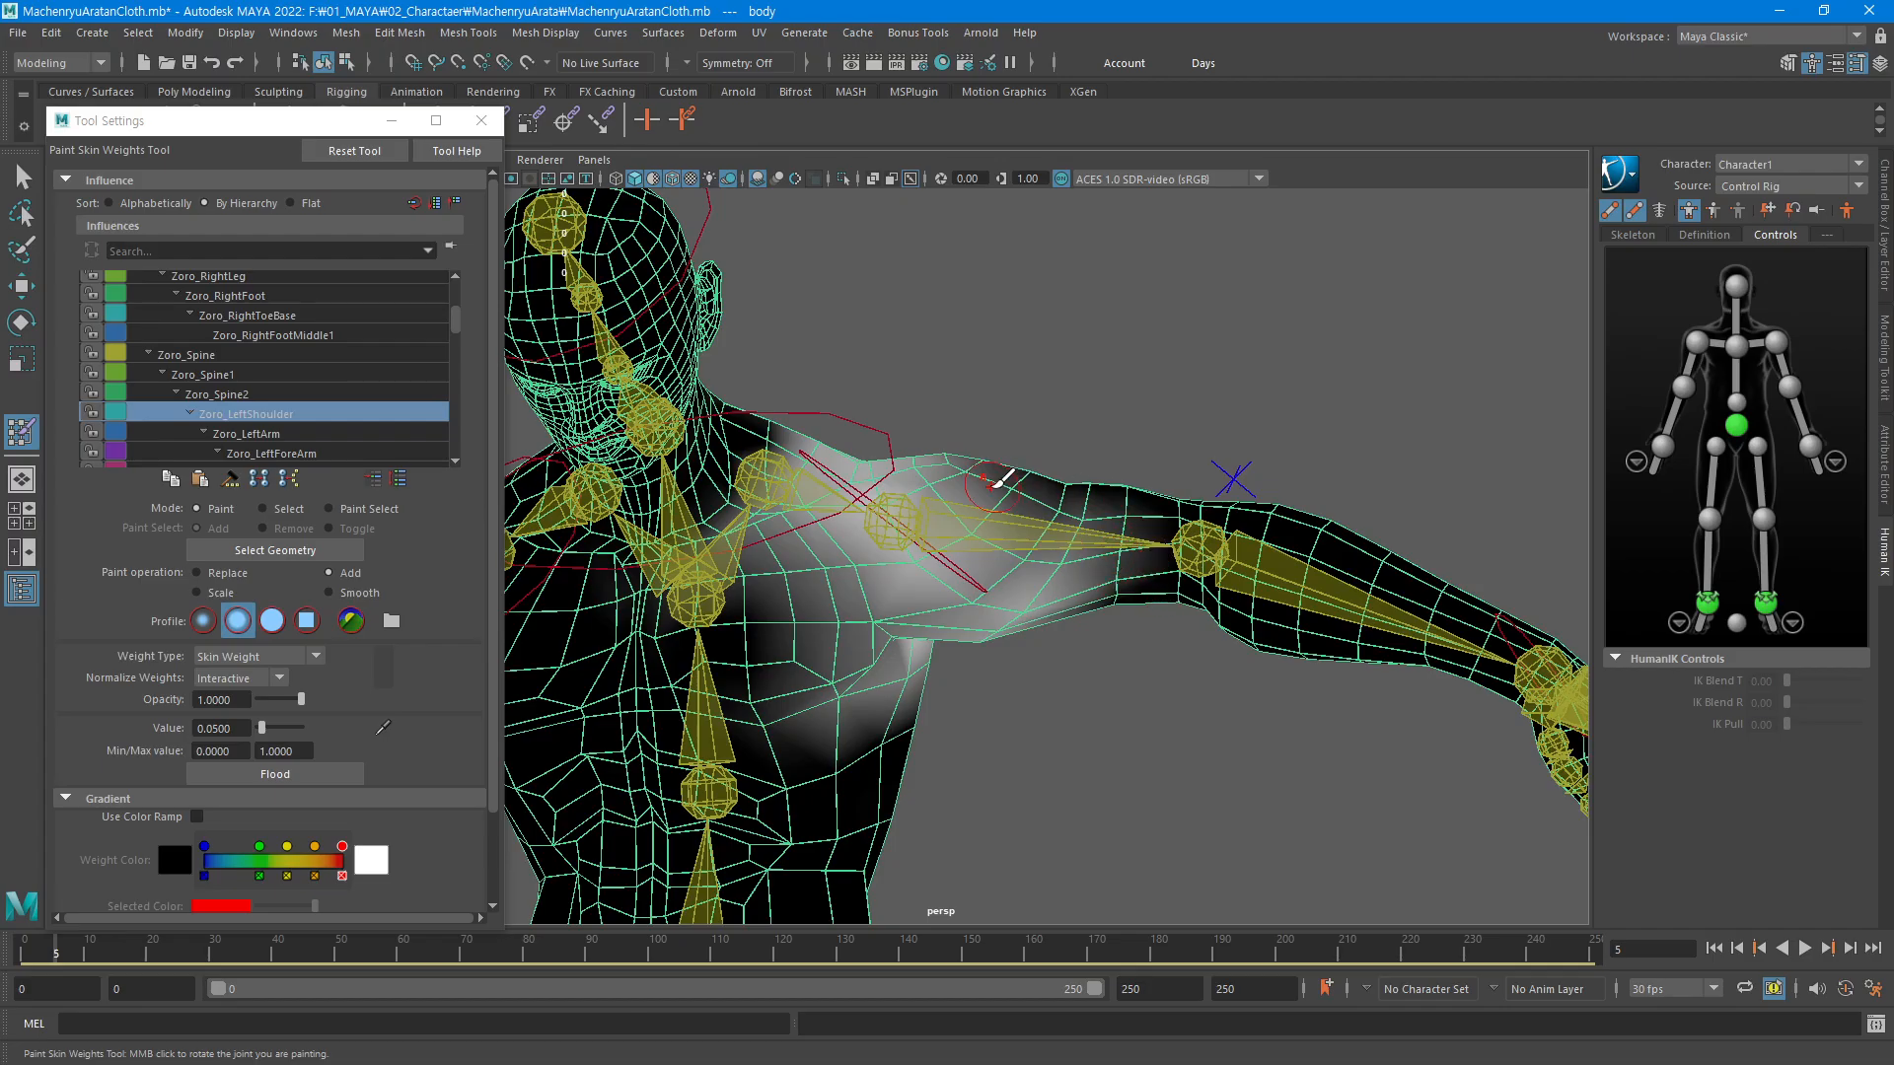
Compare the Zoro_Spine2, Zoro_Spine1 and Zoro_LeftShoulder influence weights around the back of the left shoulder
{"action": "mouse_move", "coordinate": [1004, 485]}
{"action": "left_mouse_down", "text": "alt"}
{"action": "mouse_move", "coordinate": [888, 562]}
{"action": "mouse_move", "coordinate": [864, 552]}
{"action": "mouse_move", "coordinate": [828, 621]}
{"action": "mouse_move", "coordinate": [849, 641]}
{"action": "mouse_move", "coordinate": [952, 574]}
{"action": "left_mouse_up", "text": "alt"}
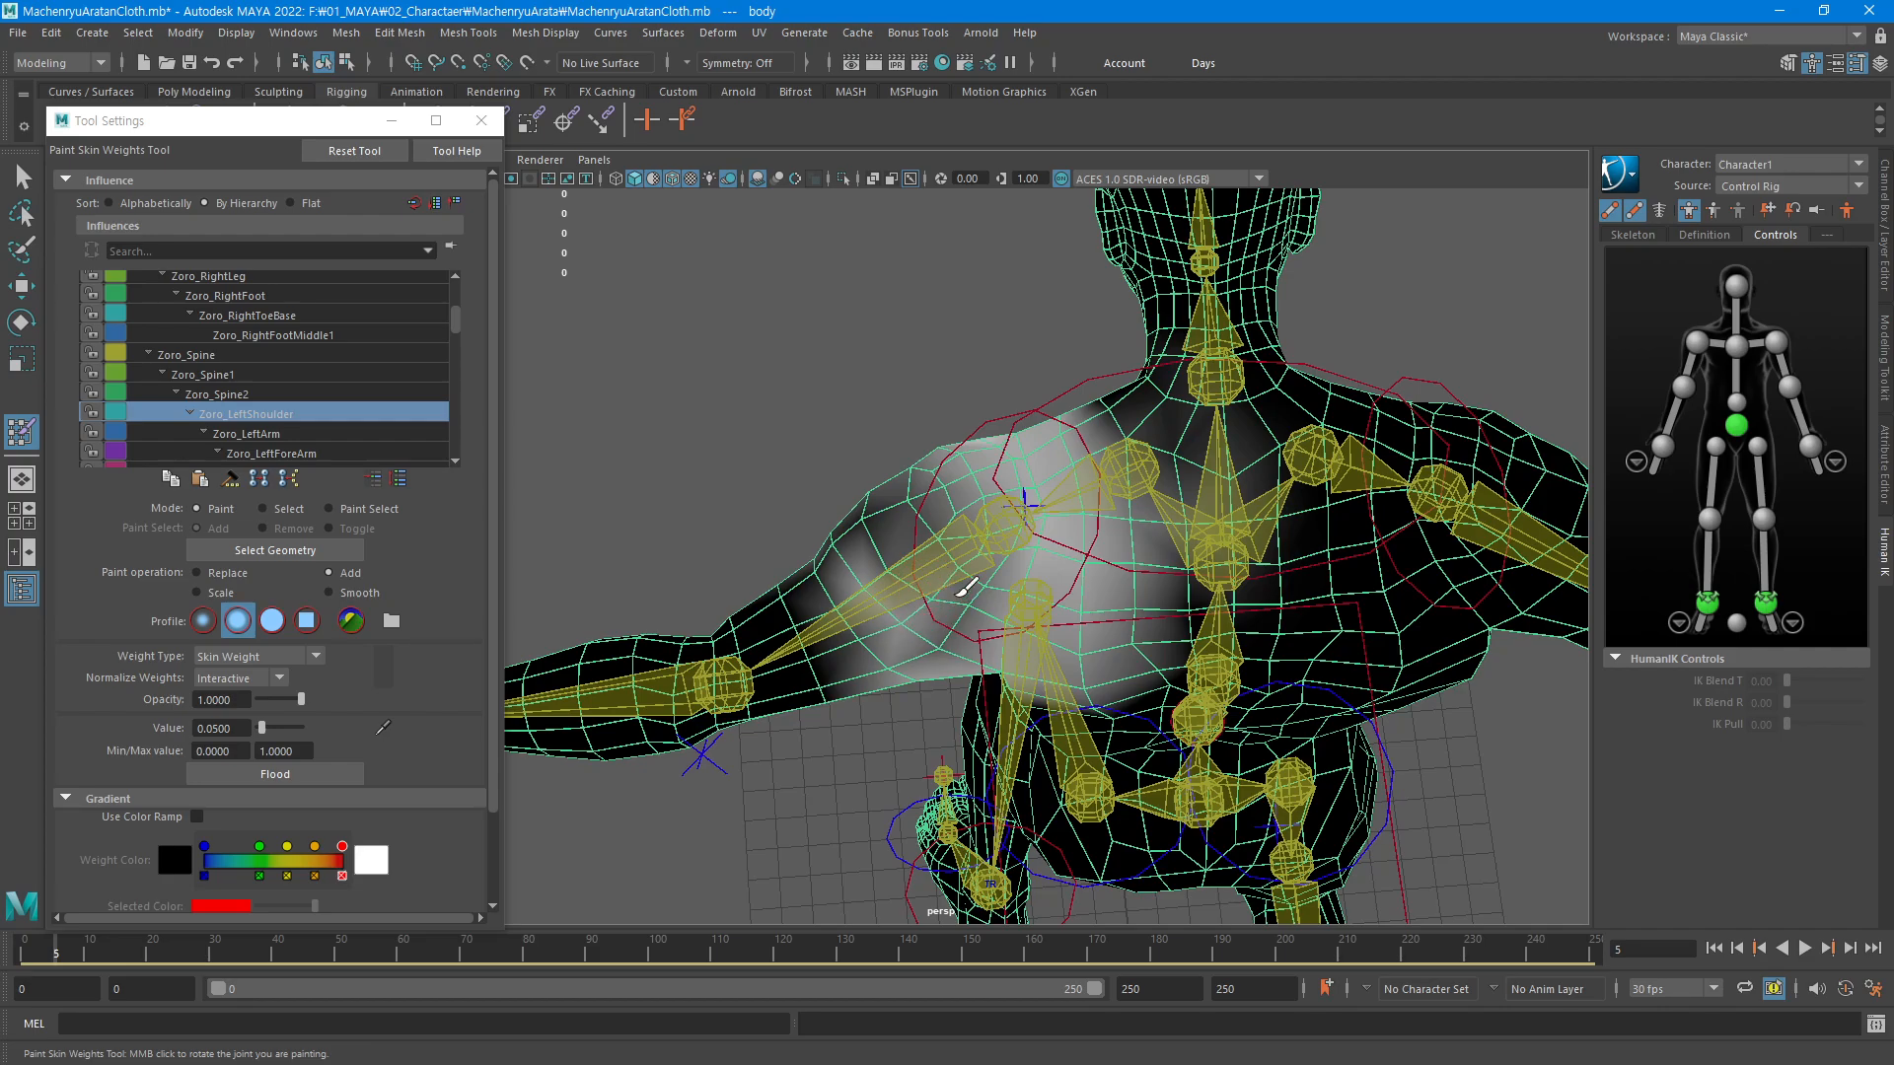
{"action": "left_click", "coordinate": [237, 395]}
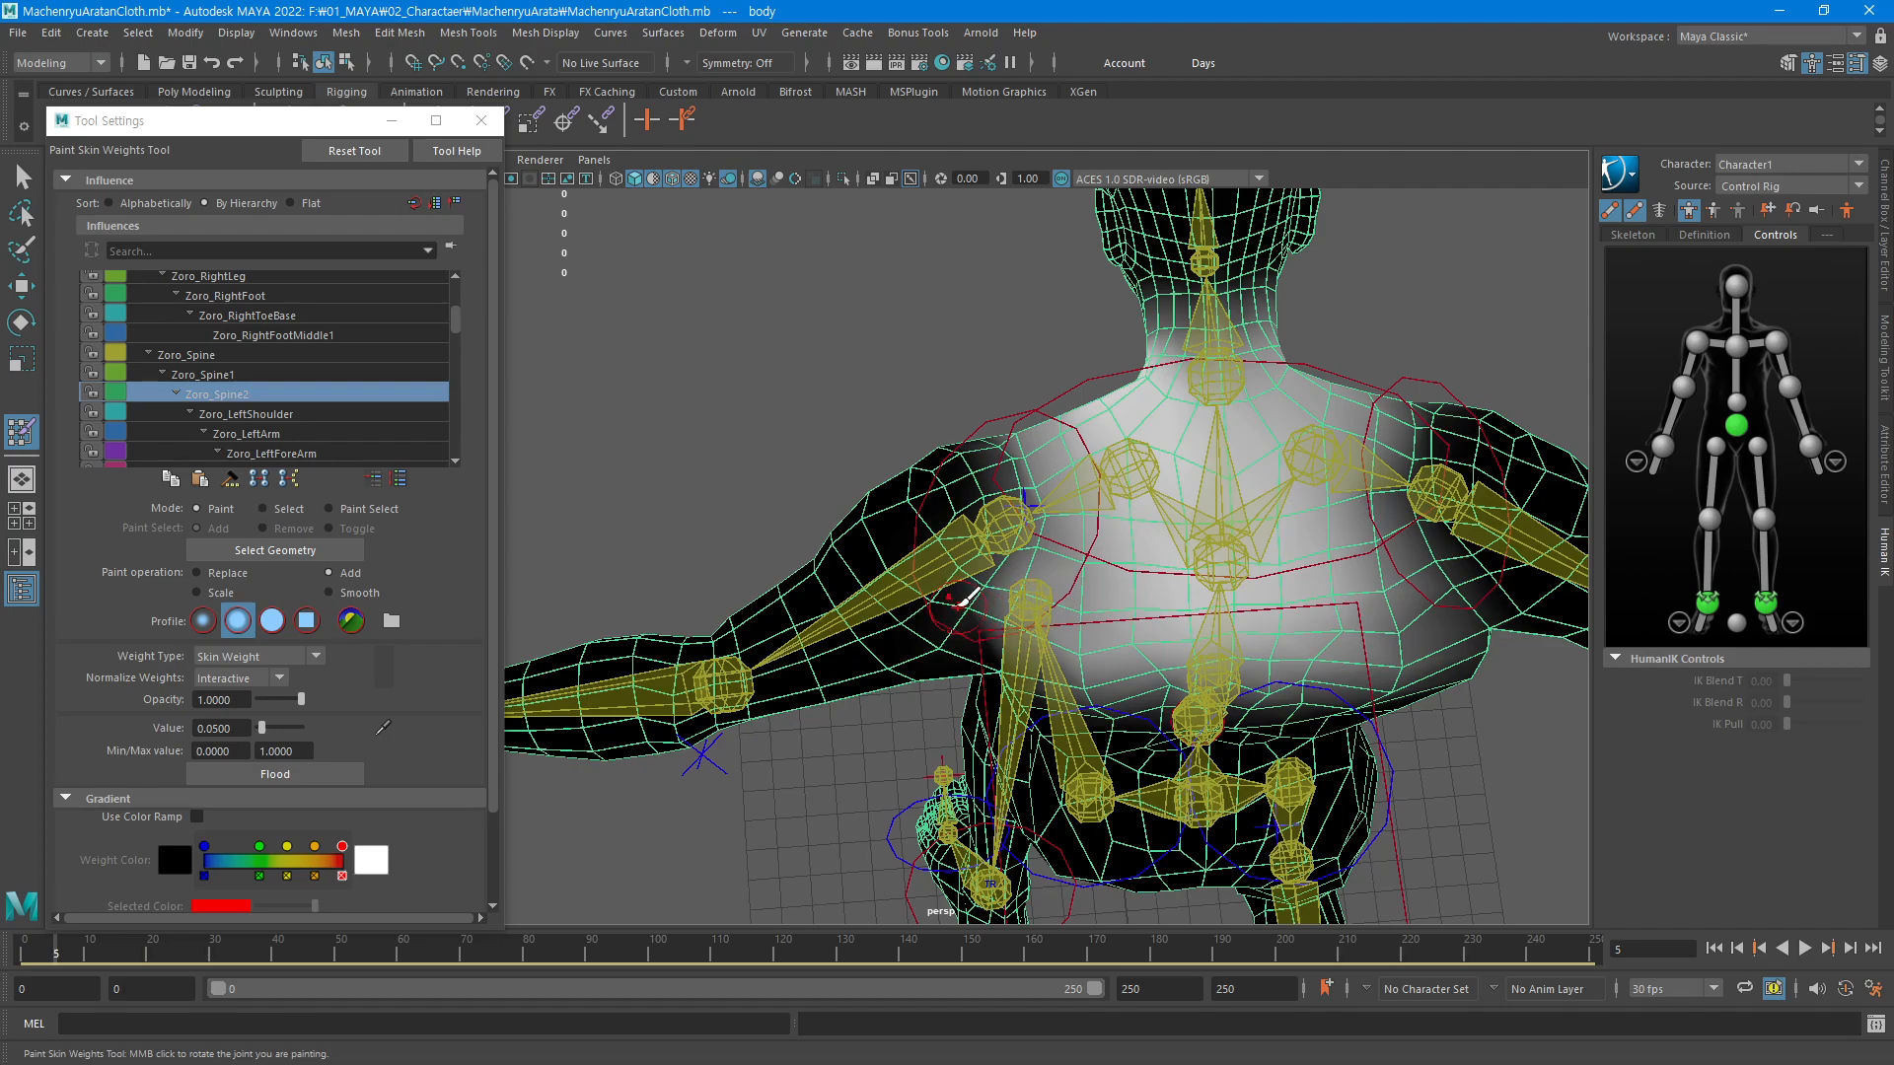
{"action": "left_click_drag", "start_coordinate": [962, 598], "coordinate": [989, 586]}
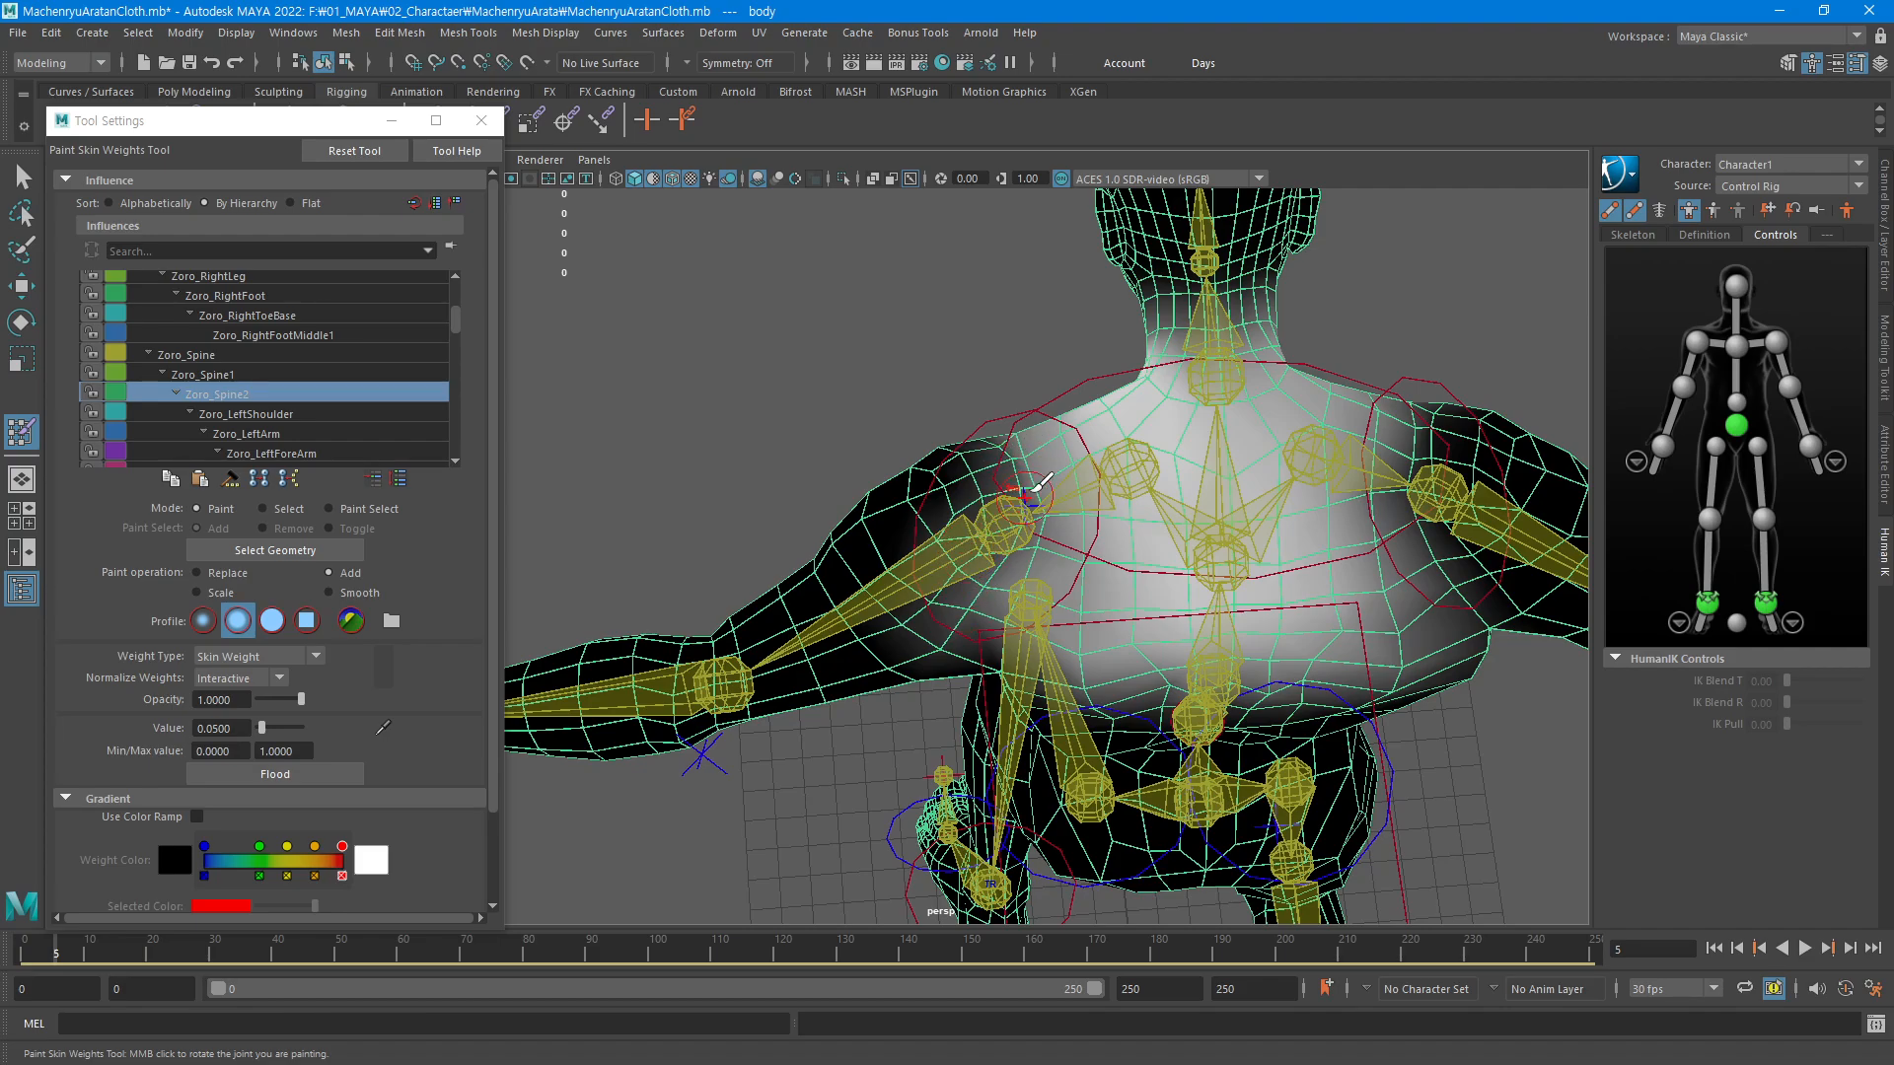
{"action": "left_click", "coordinate": [216, 373]}
{"action": "left_click", "coordinate": [264, 411]}
{"action": "mouse_move", "coordinate": [953, 515]}
{"action": "left_mouse_down", "text": "alt"}
{"action": "mouse_move", "coordinate": [964, 483]}
{"action": "mouse_move", "coordinate": [835, 563]}
{"action": "left_mouse_up", "text": "alt"}
{"action": "right_click_drag", "start_coordinate": [770, 647], "coordinate": [1124, 523], "text": "alt"}
{"action": "left_click_drag", "start_coordinate": [1011, 564], "coordinate": [845, 533], "text": "alt"}
{"action": "right_click_drag", "start_coordinate": [845, 533], "coordinate": [1161, 524], "text": "alt"}
{"action": "mouse_move", "coordinate": [1162, 523]}
{"action": "left_mouse_down", "text": "alt"}
{"action": "mouse_move", "coordinate": [846, 639]}
{"action": "mouse_move", "coordinate": [996, 635]}
{"action": "mouse_move", "coordinate": [930, 435]}
{"action": "mouse_move", "coordinate": [921, 592]}
{"action": "mouse_move", "coordinate": [942, 653]}
{"action": "left_mouse_up", "text": "alt"}
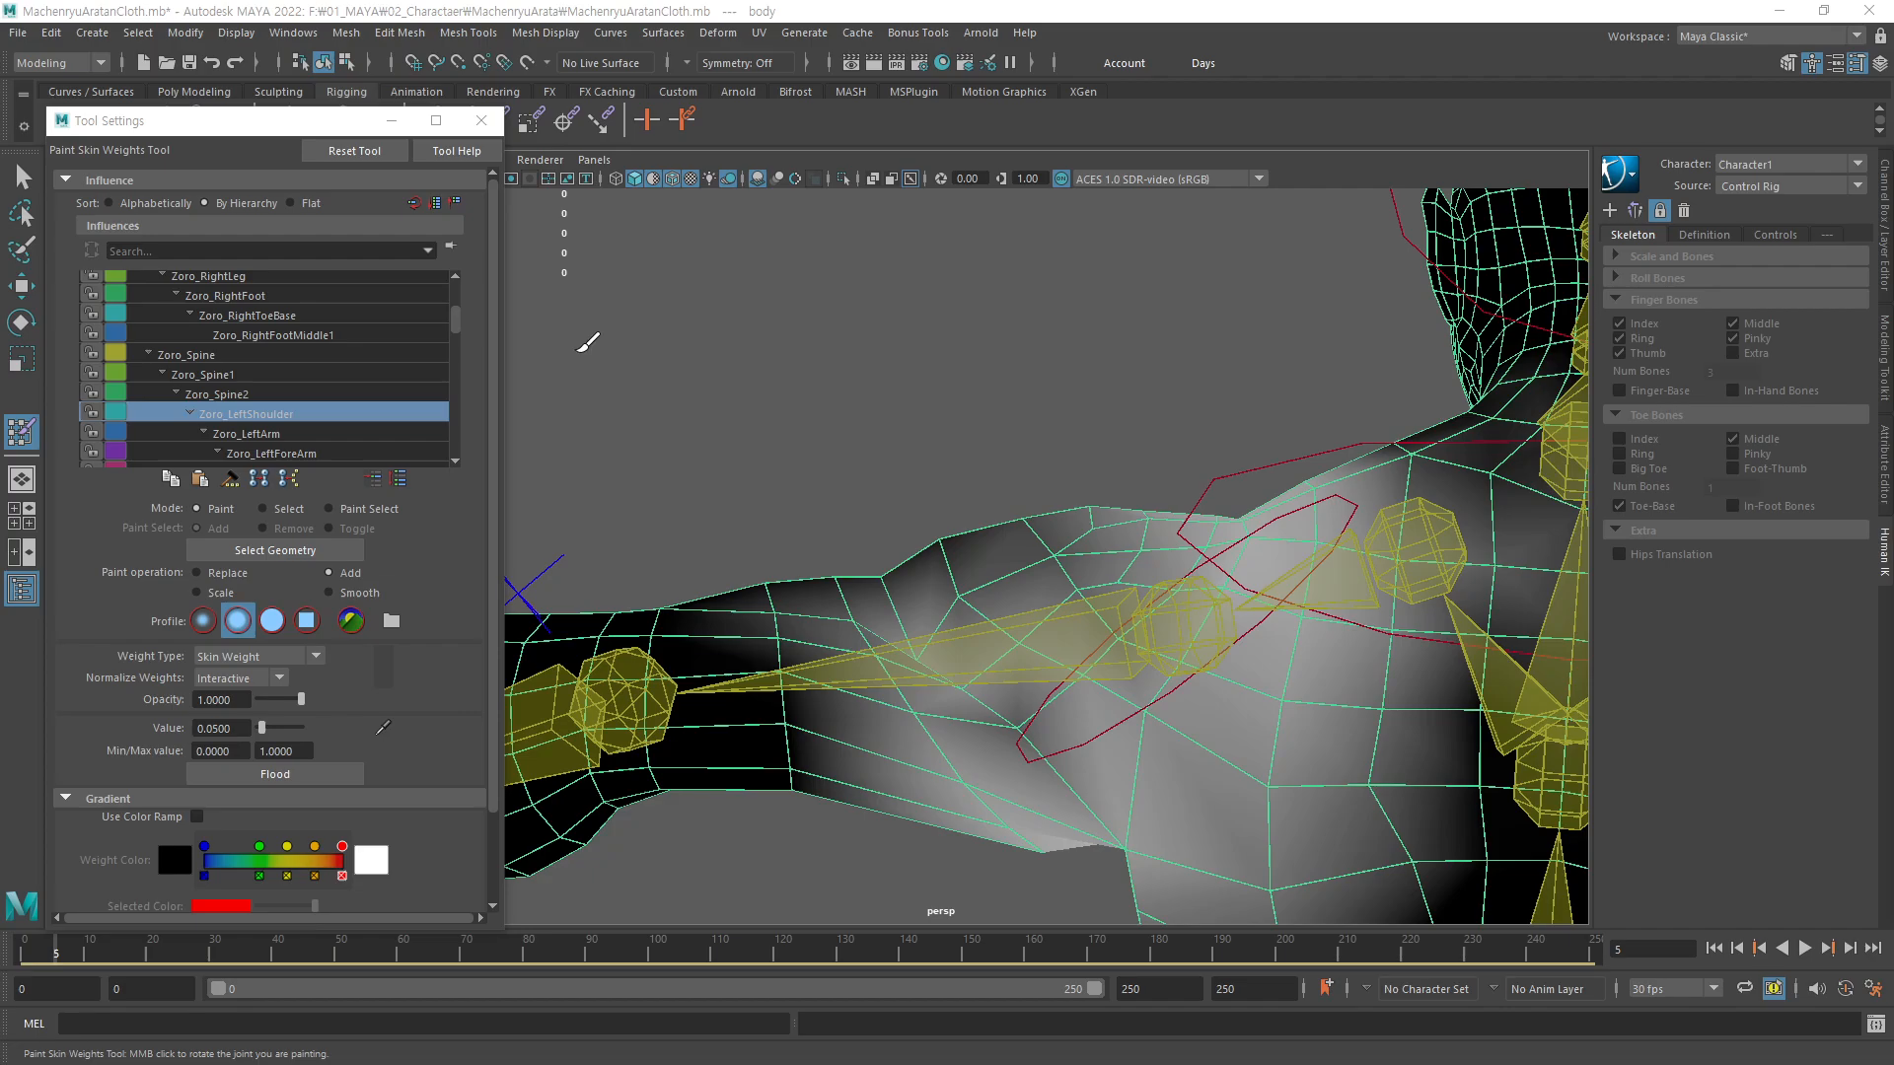
Switch to the Zoro_LeftArm influence and add weight around the back and top of the left shoulder joint
{"action": "left_click", "coordinate": [283, 436]}
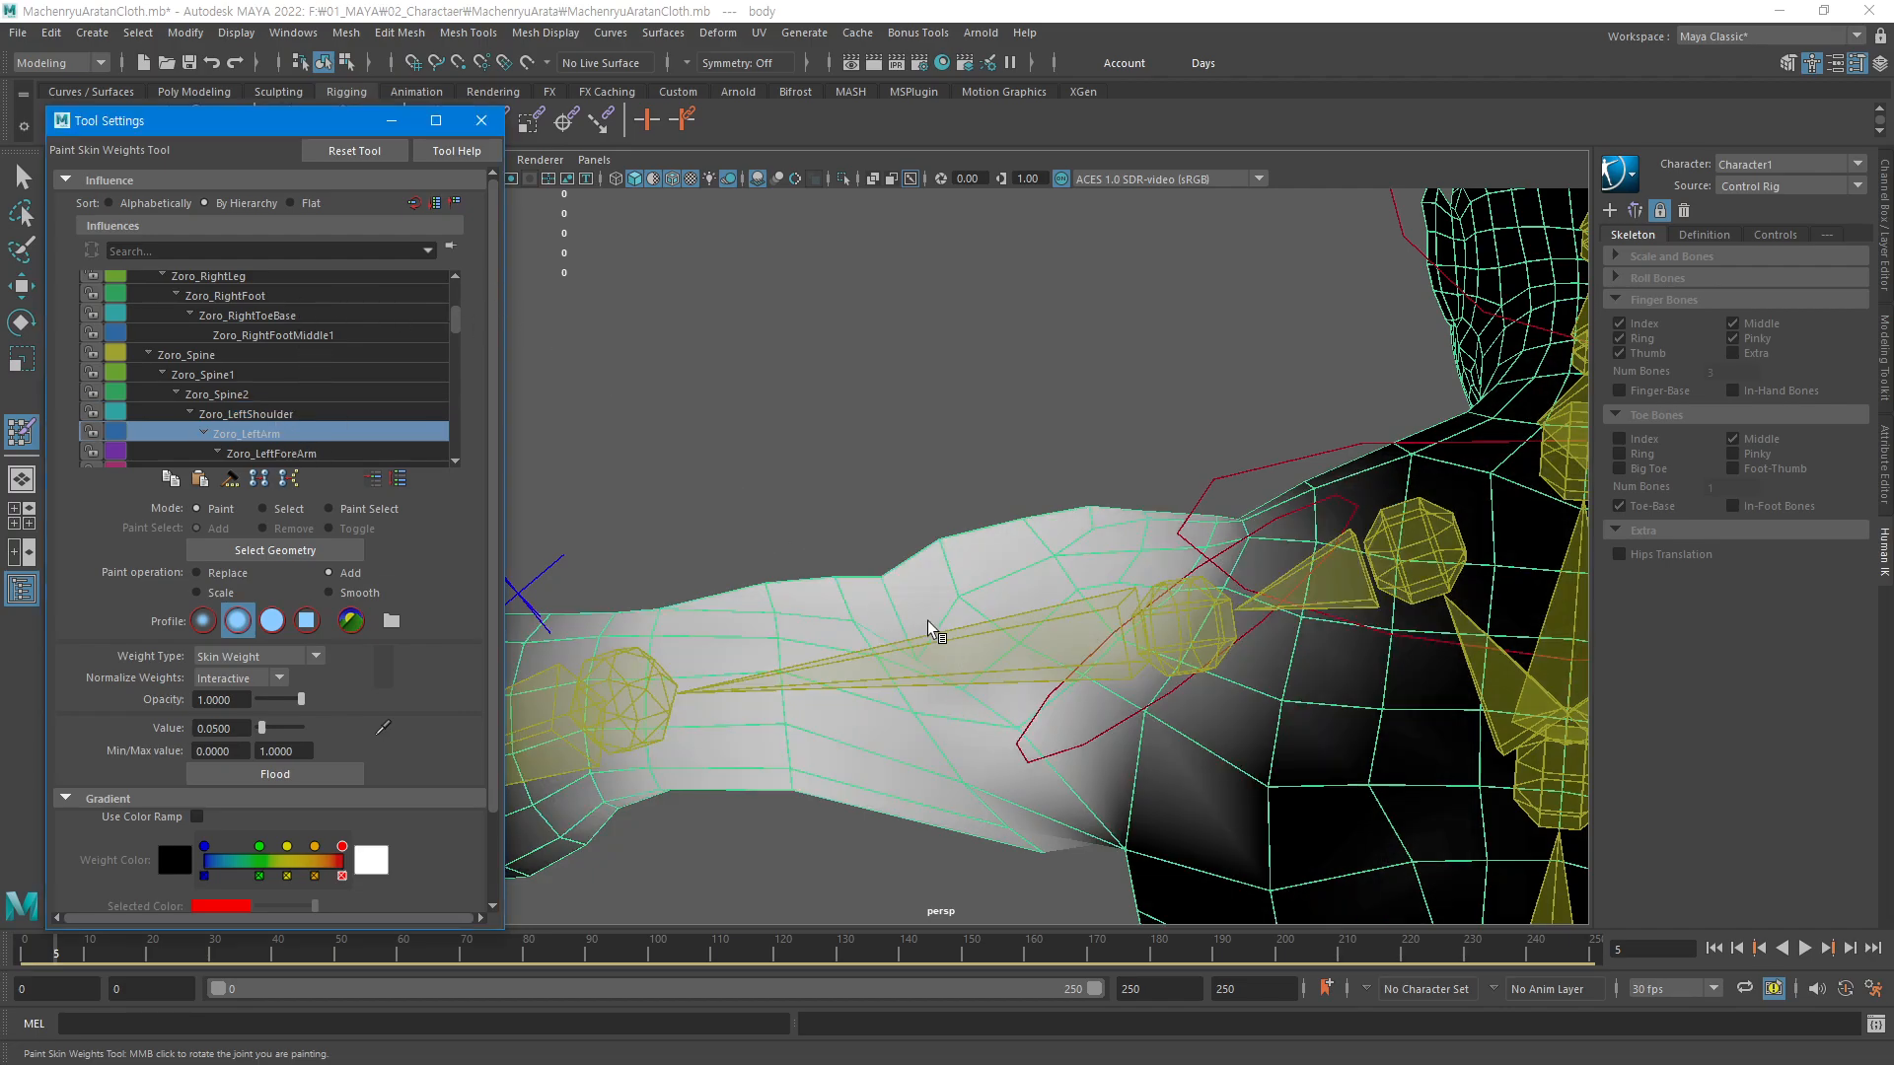
{"action": "middle_click_drag", "start_coordinate": [960, 672], "coordinate": [981, 635], "text": "alt"}
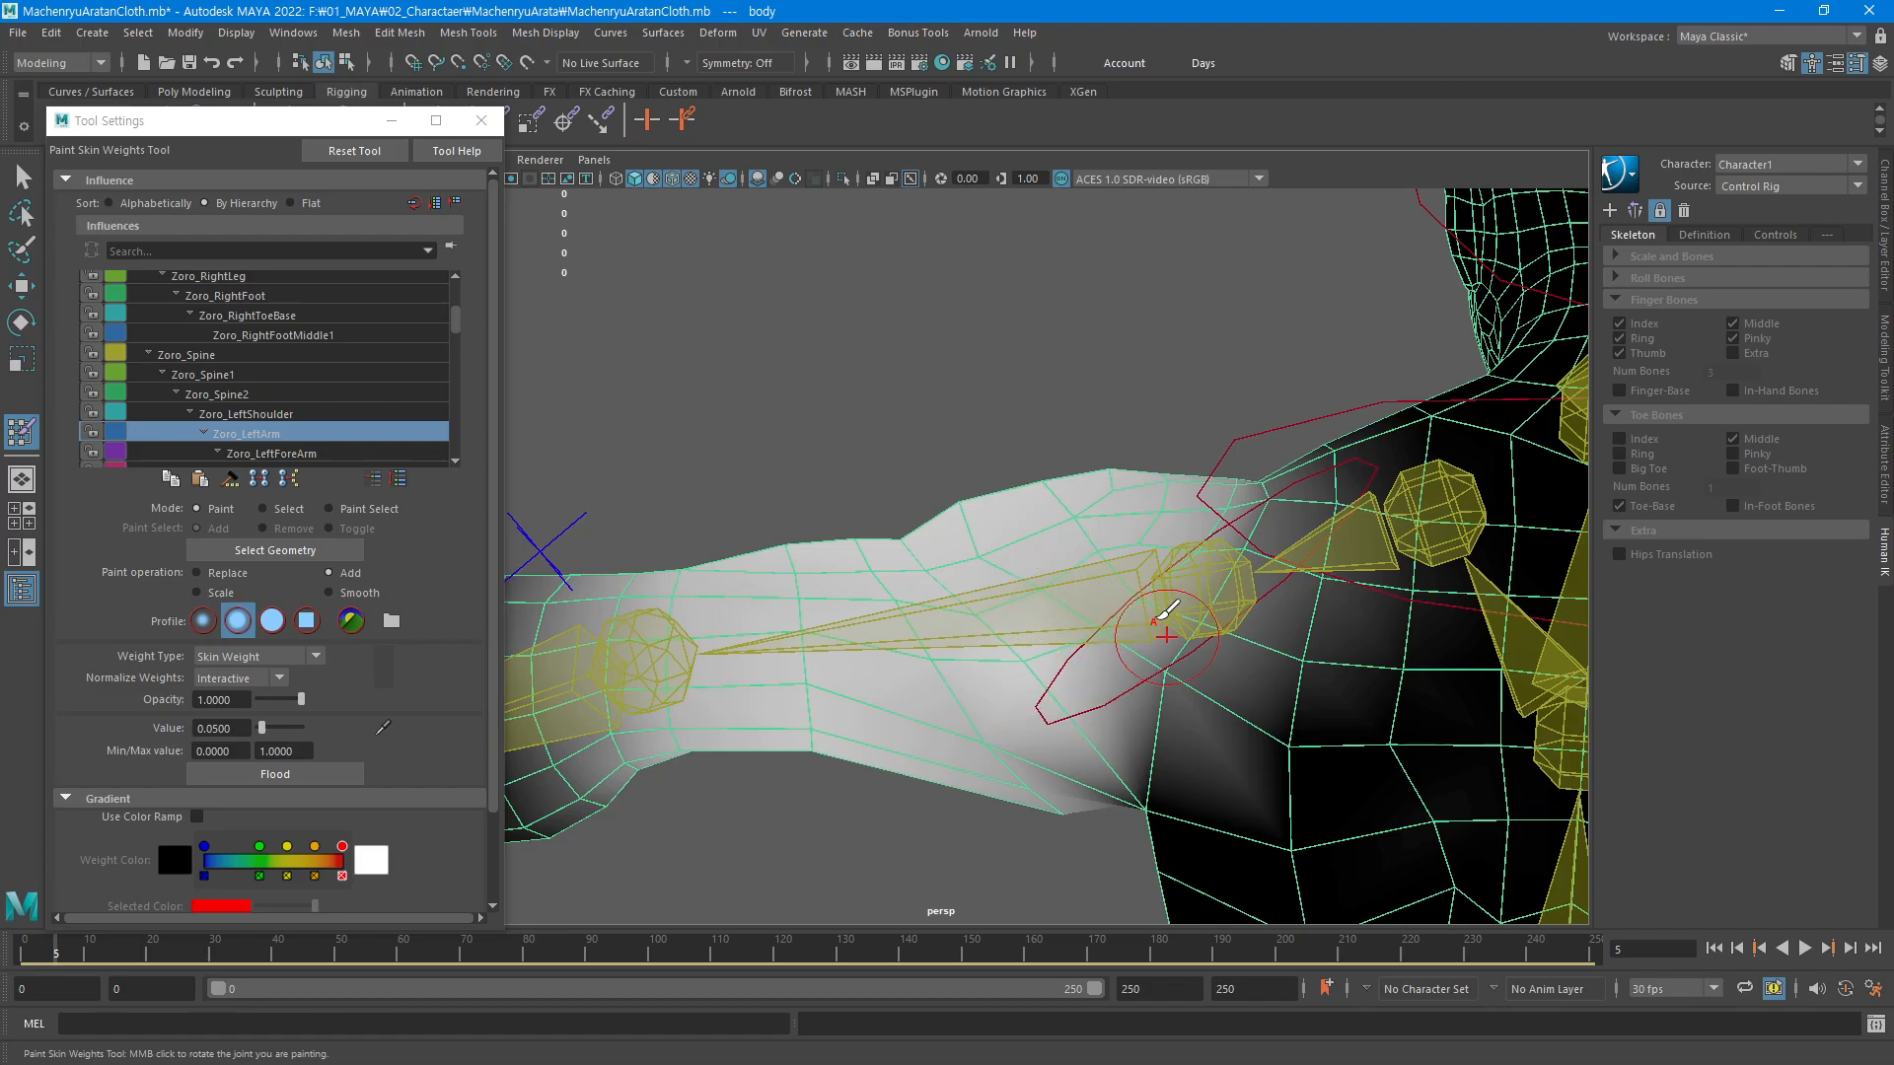
{"action": "mouse_move", "coordinate": [1160, 617]}
{"action": "left_mouse_down"}
{"action": "mouse_move", "coordinate": [1193, 656]}
{"action": "mouse_move", "coordinate": [1162, 680]}
{"action": "mouse_move", "coordinate": [1183, 783]}
{"action": "mouse_move", "coordinate": [1252, 668]}
{"action": "mouse_move", "coordinate": [921, 550]}
{"action": "mouse_move", "coordinate": [998, 553]}
{"action": "mouse_move", "coordinate": [1289, 727]}
{"action": "mouse_move", "coordinate": [1374, 579]}
{"action": "mouse_move", "coordinate": [1204, 579]}
{"action": "mouse_move", "coordinate": [1336, 629]}
{"action": "mouse_move", "coordinate": [1184, 418]}
{"action": "left_mouse_up"}
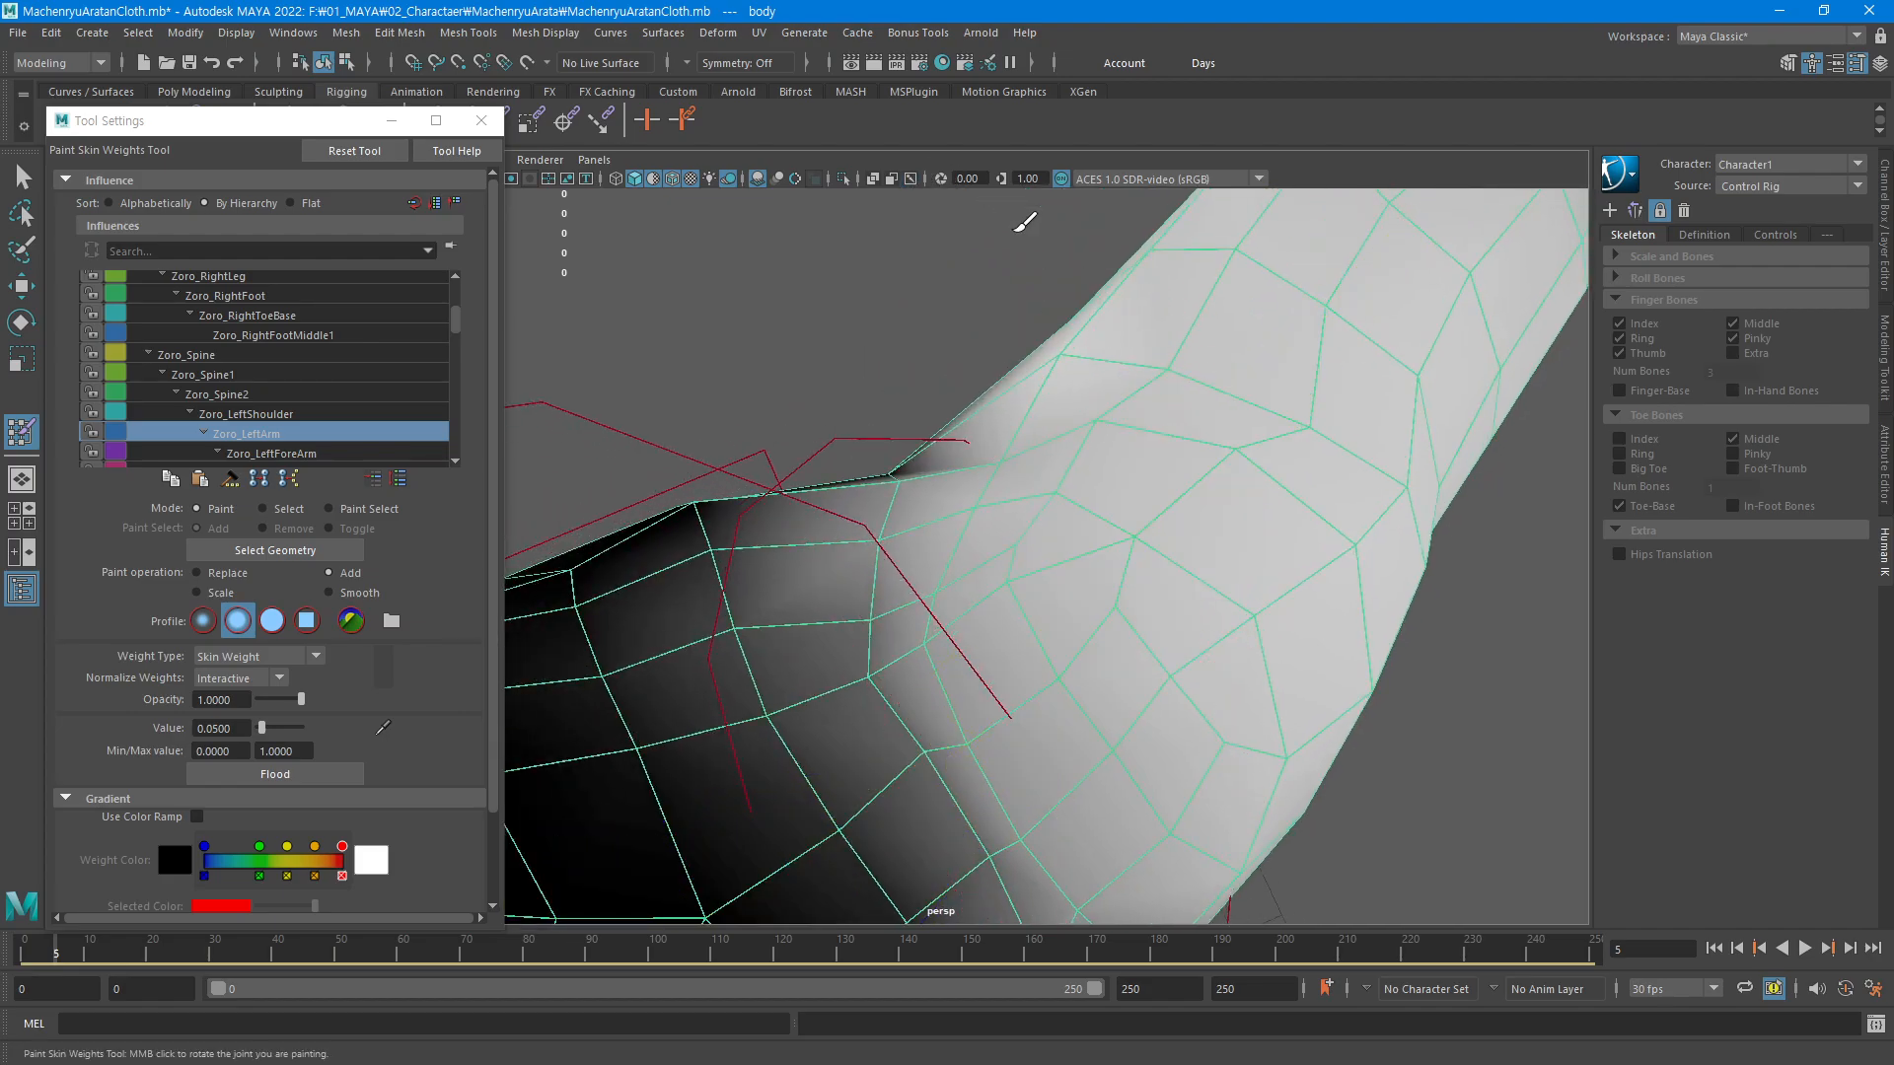
{"action": "mouse_move", "coordinate": [1026, 222]}
{"action": "left_mouse_down", "text": "alt"}
{"action": "mouse_move", "coordinate": [956, 583]}
{"action": "mouse_move", "coordinate": [1085, 590]}
{"action": "left_mouse_up", "text": "alt"}
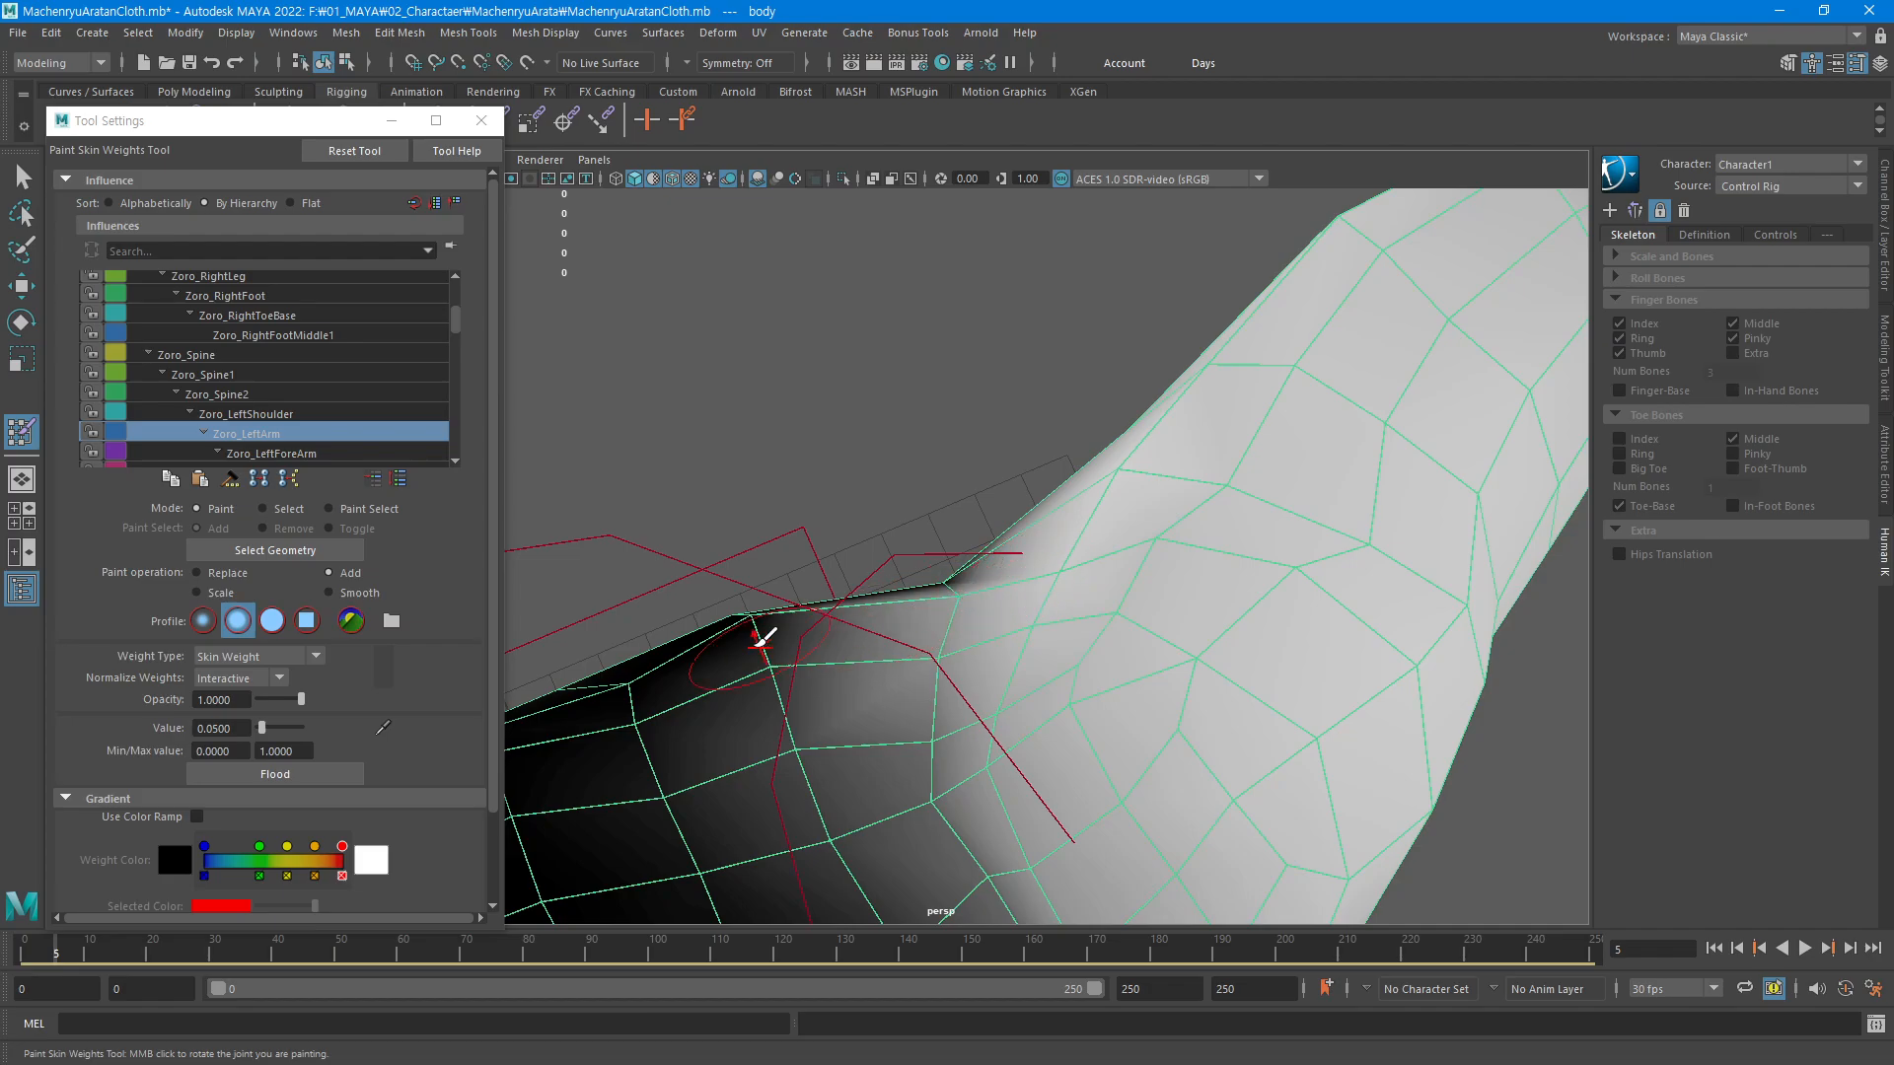
{"action": "mouse_move", "coordinate": [763, 639]}
{"action": "left_mouse_down"}
{"action": "mouse_move", "coordinate": [761, 623]}
{"action": "mouse_move", "coordinate": [1019, 653]}
{"action": "left_mouse_up"}
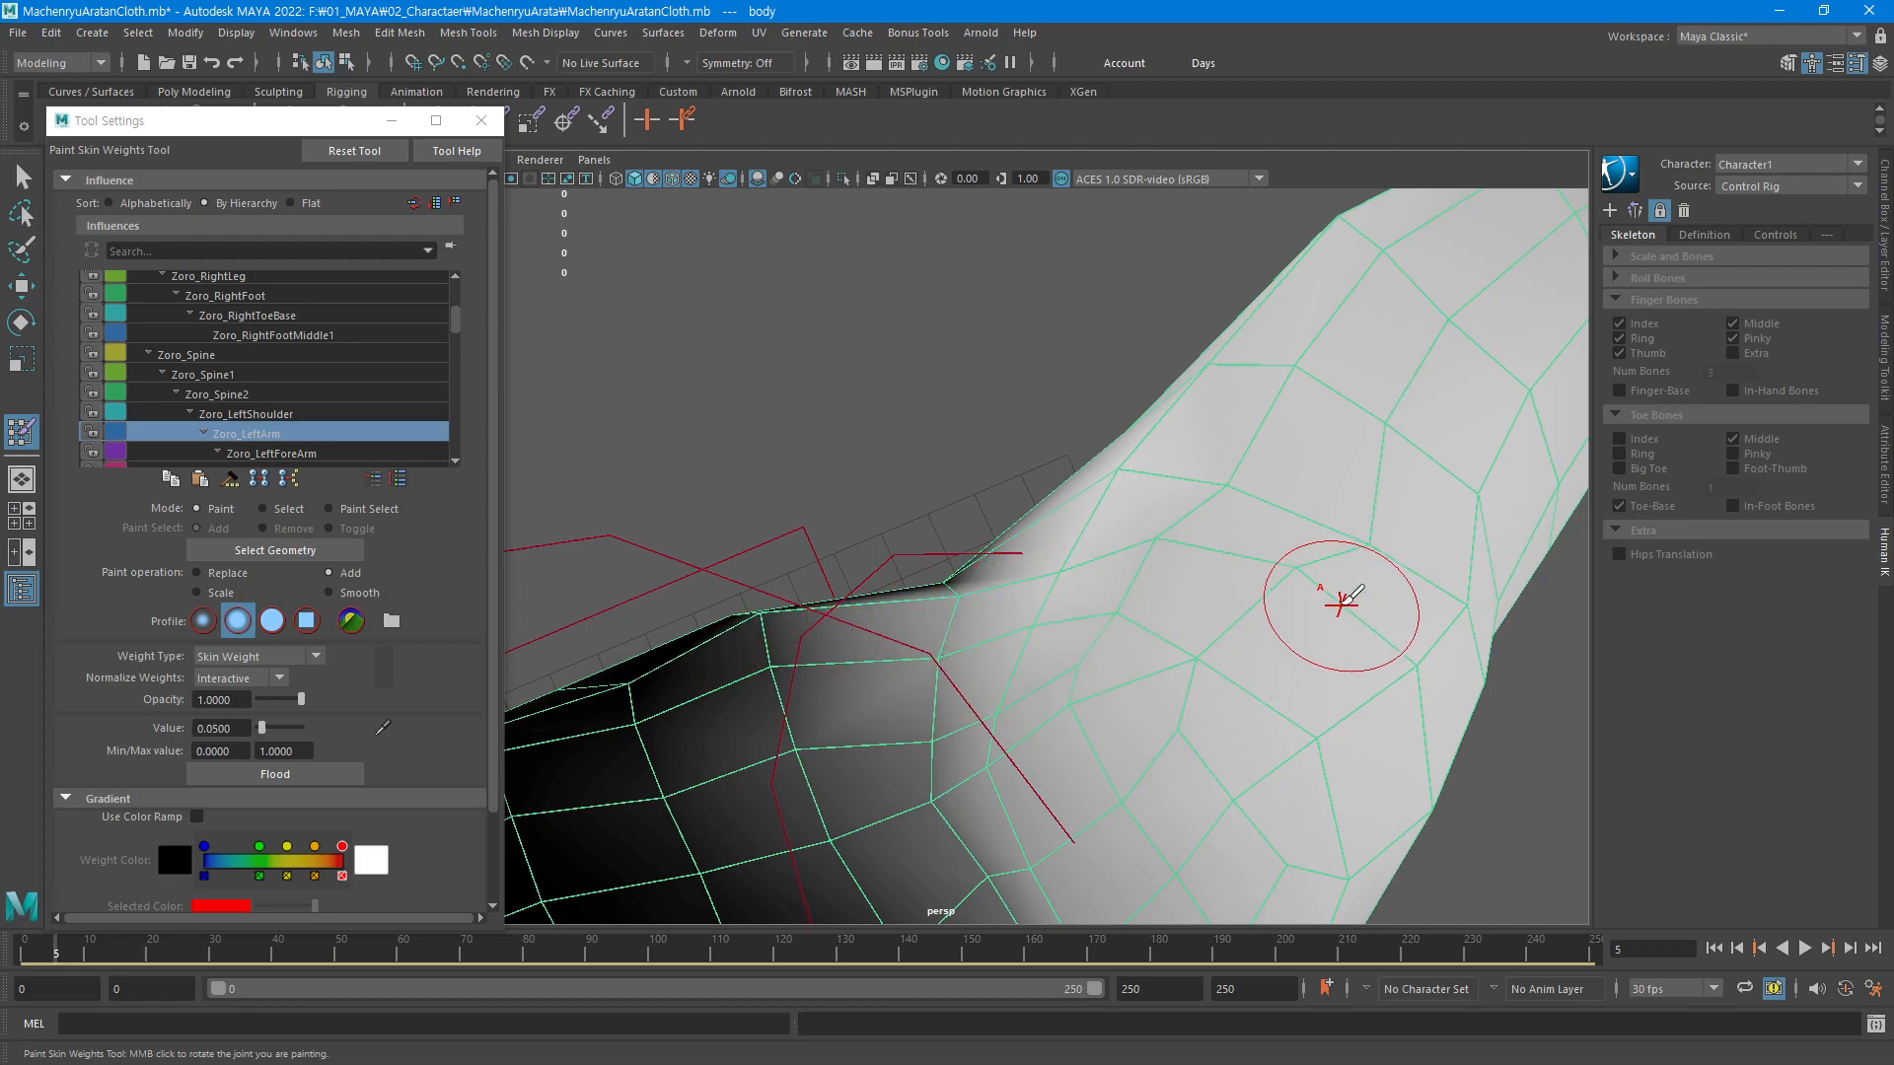
Examine the Zoro_LeftArm weights around the left shoulder and along the upper arm
{"action": "left_click_drag", "start_coordinate": [1341, 605], "coordinate": [1042, 577], "text": "alt"}
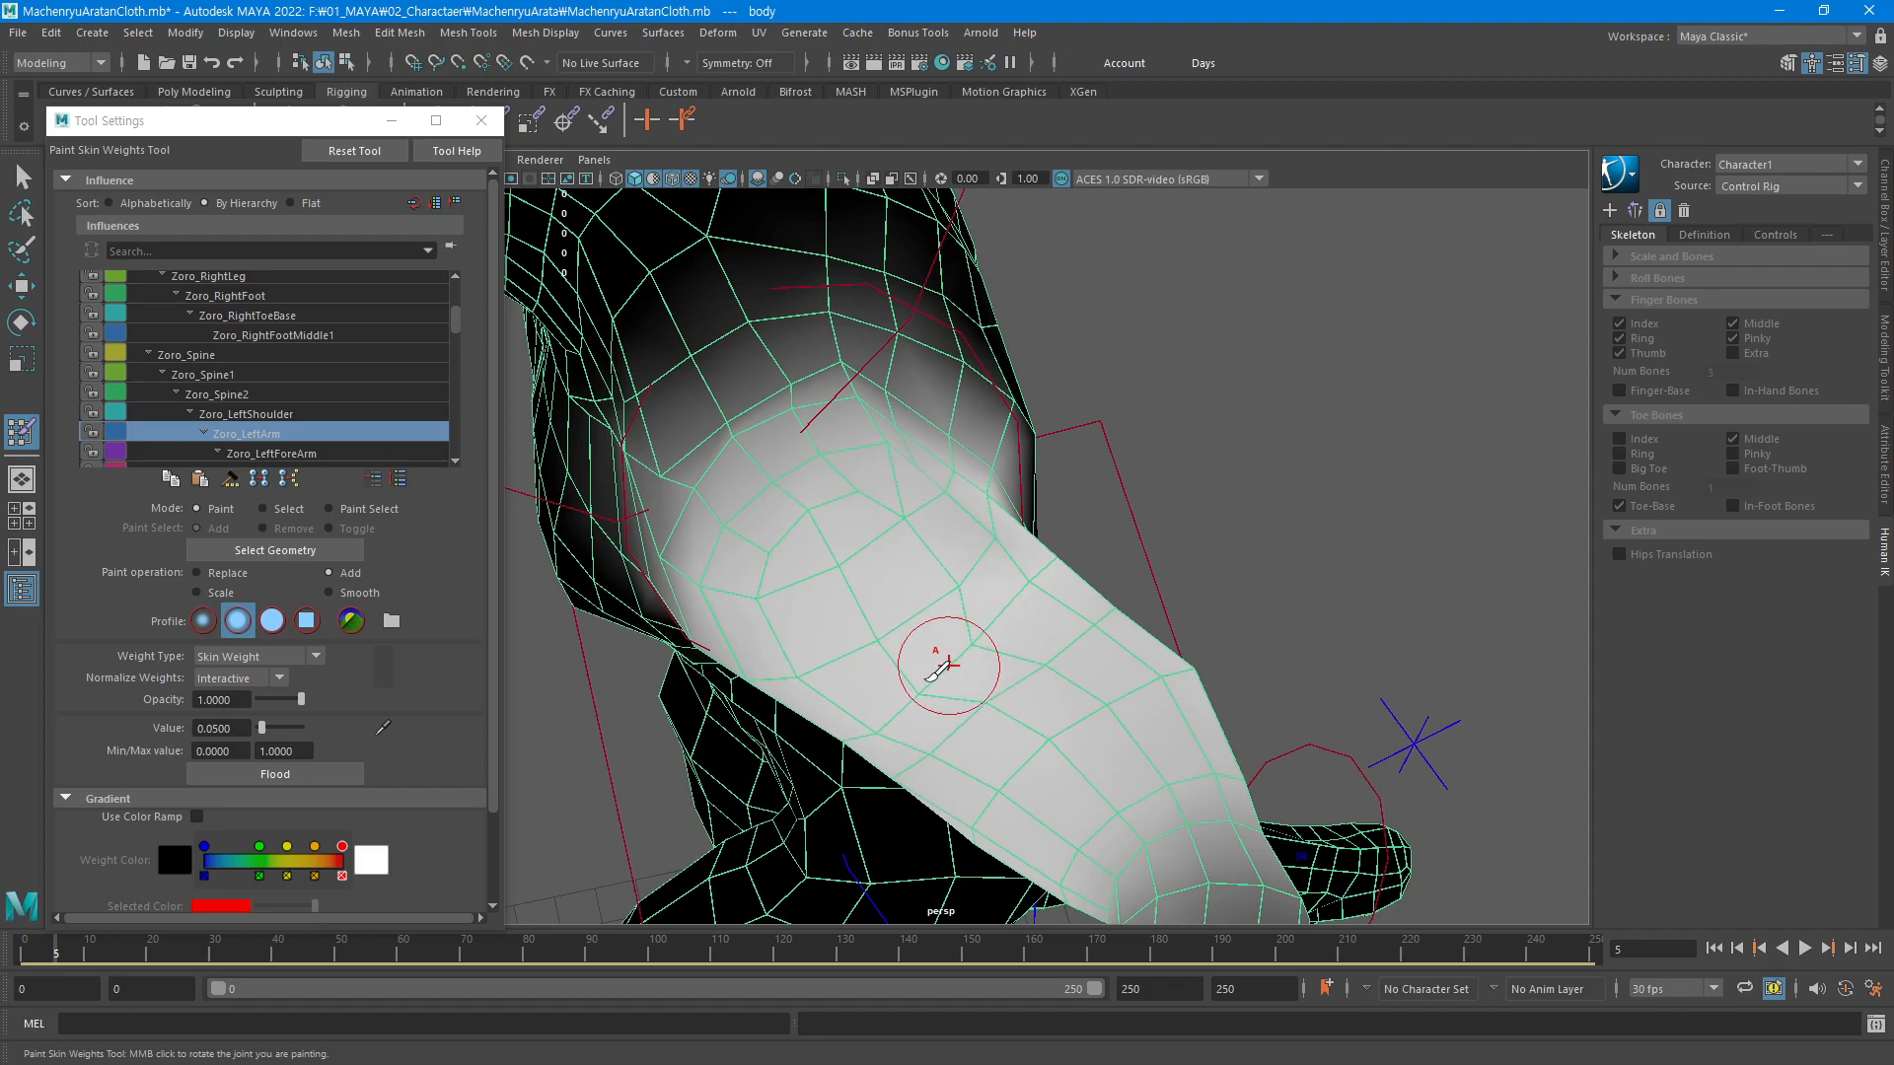
{"action": "left_click_drag", "start_coordinate": [1047, 676], "coordinate": [1158, 657], "text": "alt"}
{"action": "right_click_drag", "start_coordinate": [1084, 636], "coordinate": [1239, 589], "text": "alt"}
{"action": "middle_click_drag", "start_coordinate": [1026, 551], "coordinate": [1121, 596], "text": "alt"}
{"action": "left_click_drag", "start_coordinate": [1120, 595], "coordinate": [1082, 643], "text": "alt"}
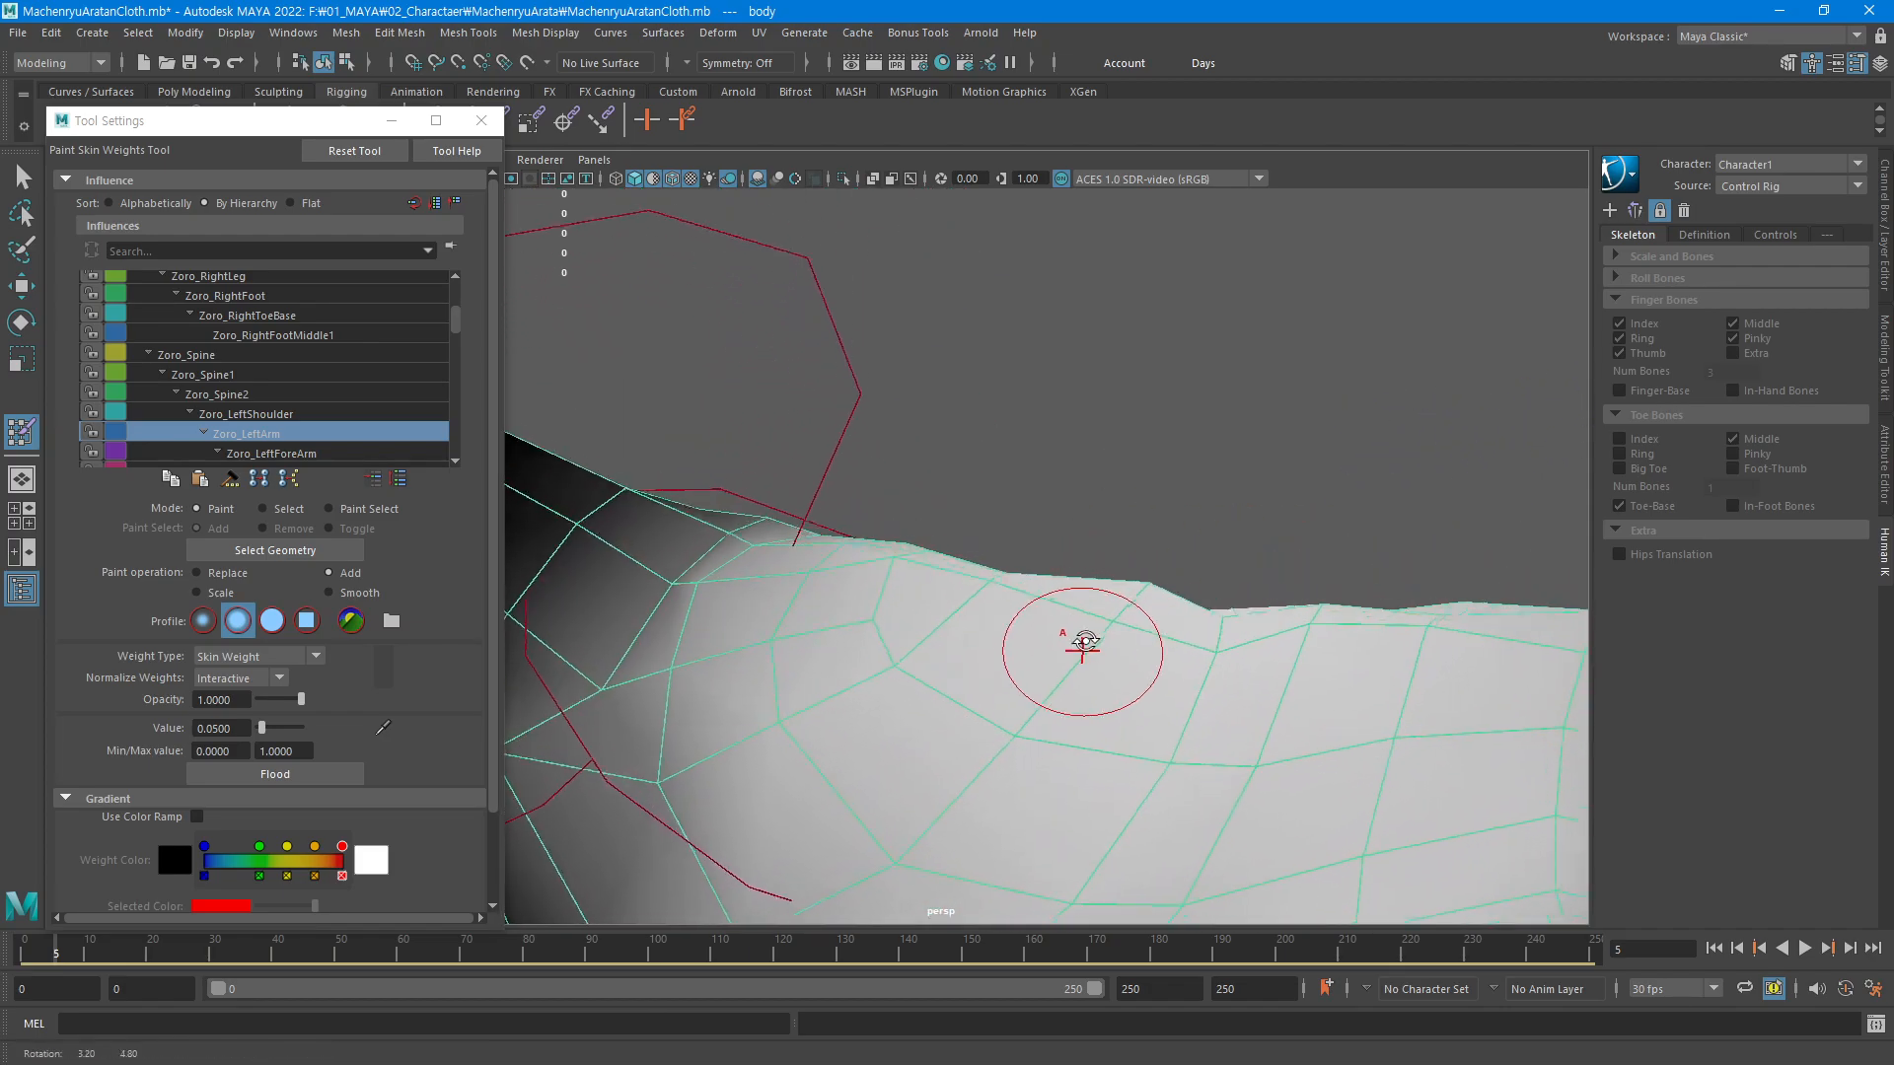
{"action": "right_click_drag", "start_coordinate": [1082, 643], "coordinate": [1120, 636], "text": "alt"}
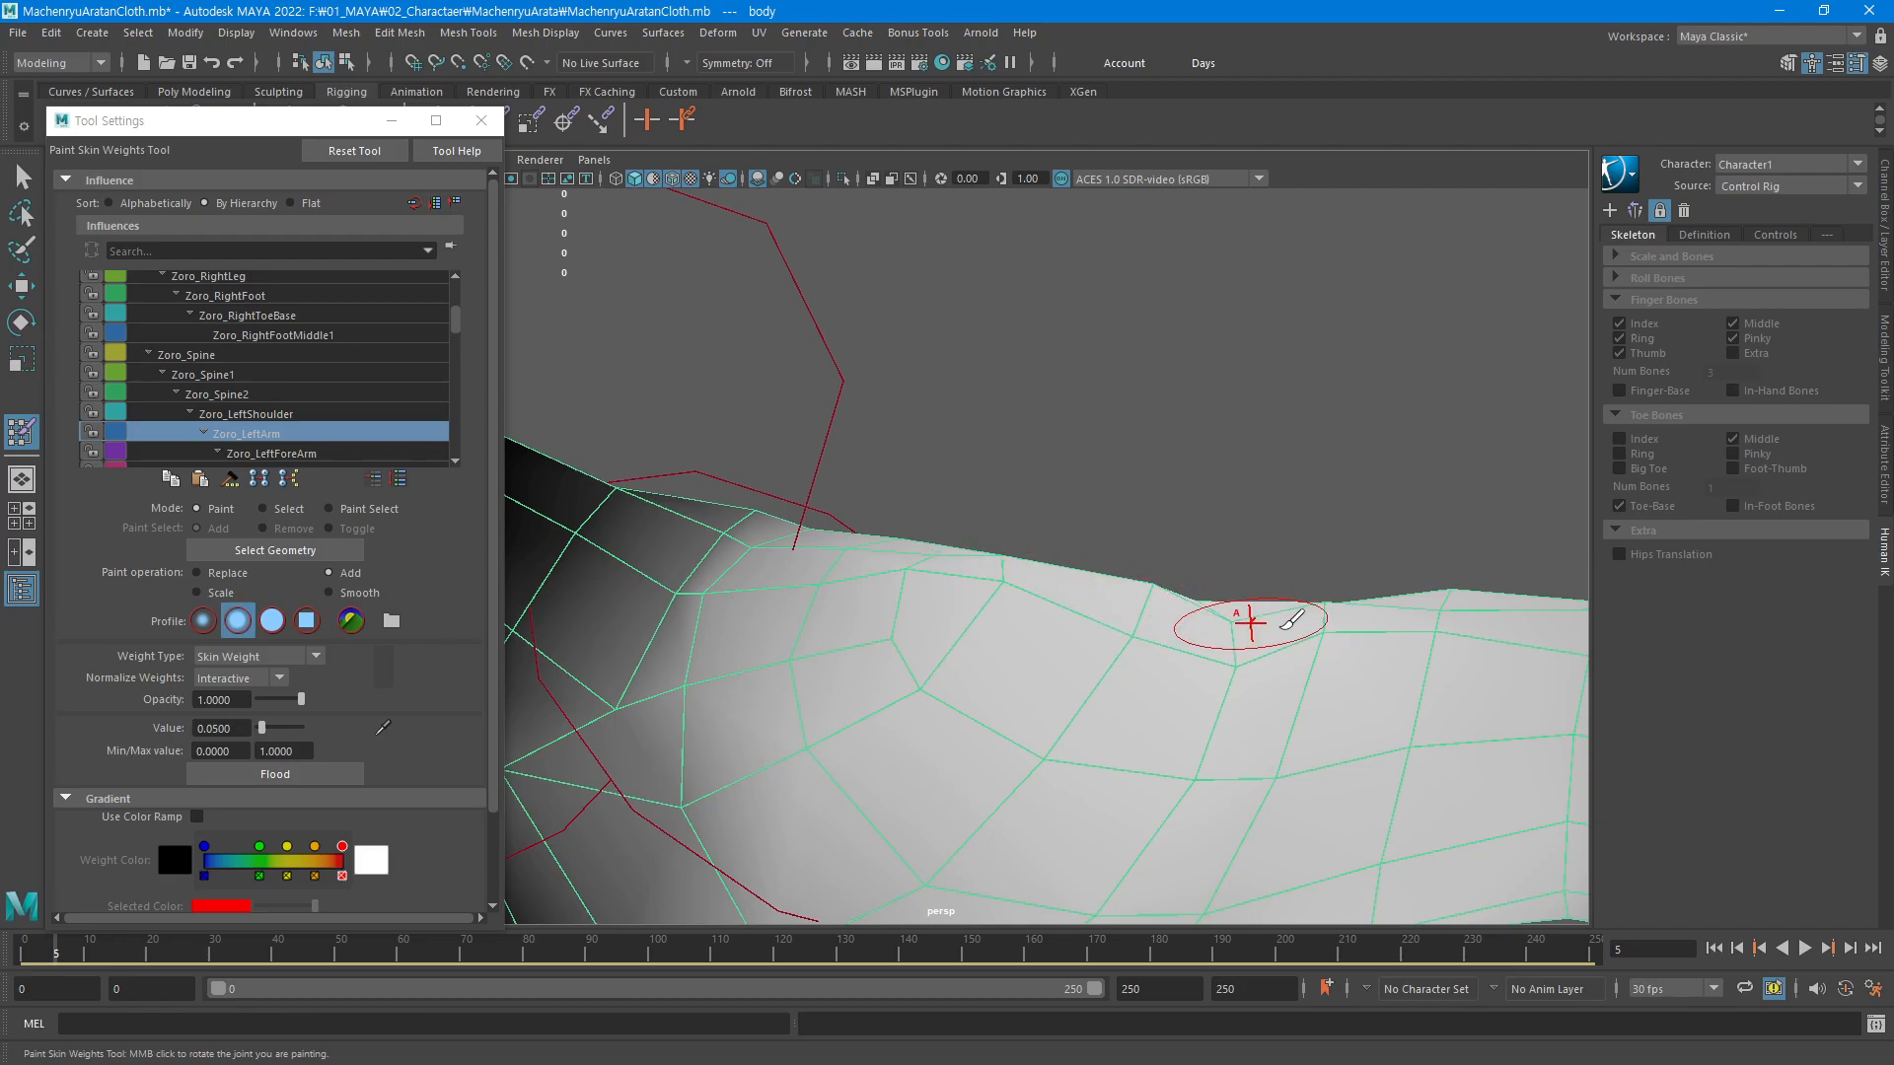
{"action": "middle_click_drag", "start_coordinate": [1317, 633], "coordinate": [1096, 513], "text": "alt"}
{"action": "mouse_move", "coordinate": [1031, 494]}
{"action": "left_mouse_down", "text": "alt"}
{"action": "mouse_move", "coordinate": [1133, 570]}
{"action": "mouse_move", "coordinate": [1155, 532]}
{"action": "mouse_move", "coordinate": [986, 584]}
{"action": "mouse_move", "coordinate": [1133, 562]}
{"action": "left_mouse_up", "text": "alt"}
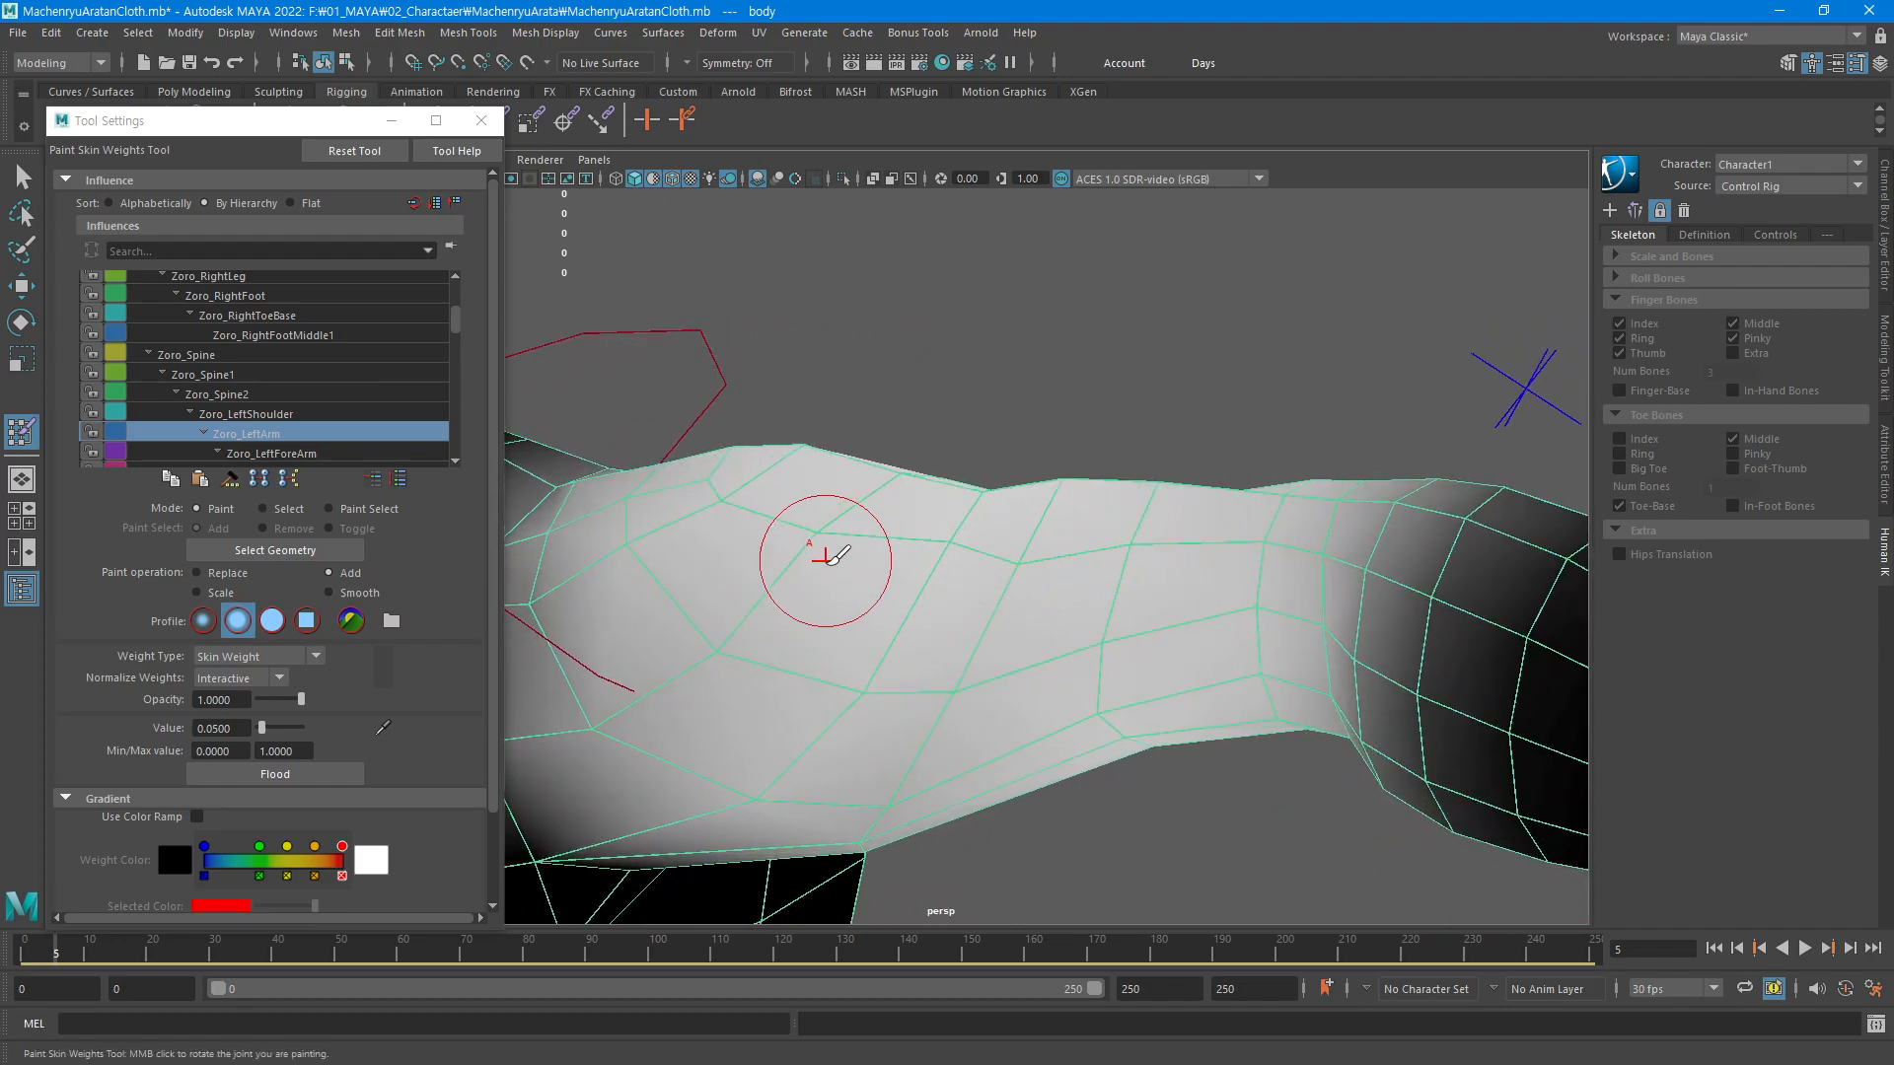
{"action": "mouse_move", "coordinate": [1107, 580]}
{"action": "left_mouse_down", "text": "alt"}
{"action": "mouse_move", "coordinate": [1323, 524]}
{"action": "mouse_move", "coordinate": [1099, 582]}
{"action": "left_mouse_up", "text": "alt"}
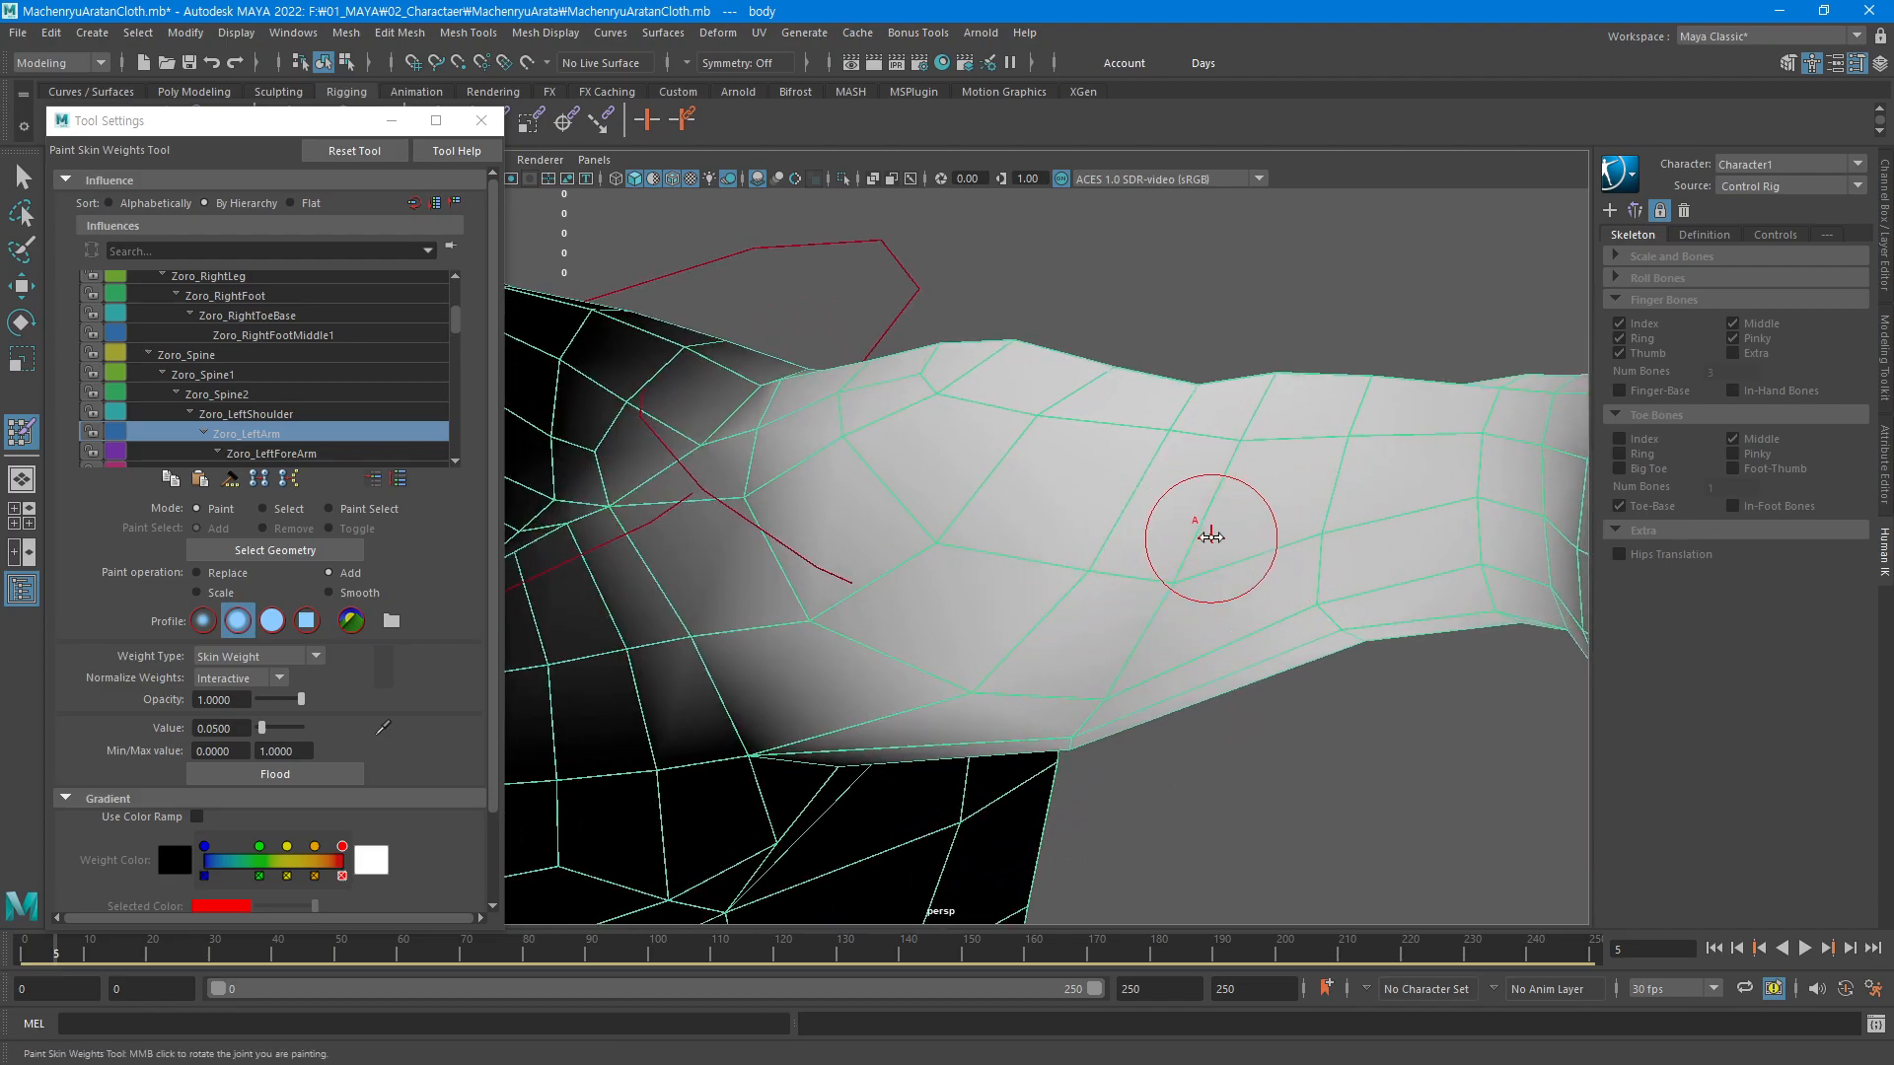
Shrink the brush, set the paint value to 0.02, and add Zoro_LeftArm weight across the front of the upper arm
{"action": "left_click_drag", "start_coordinate": [1211, 538], "coordinate": [1196, 542]}
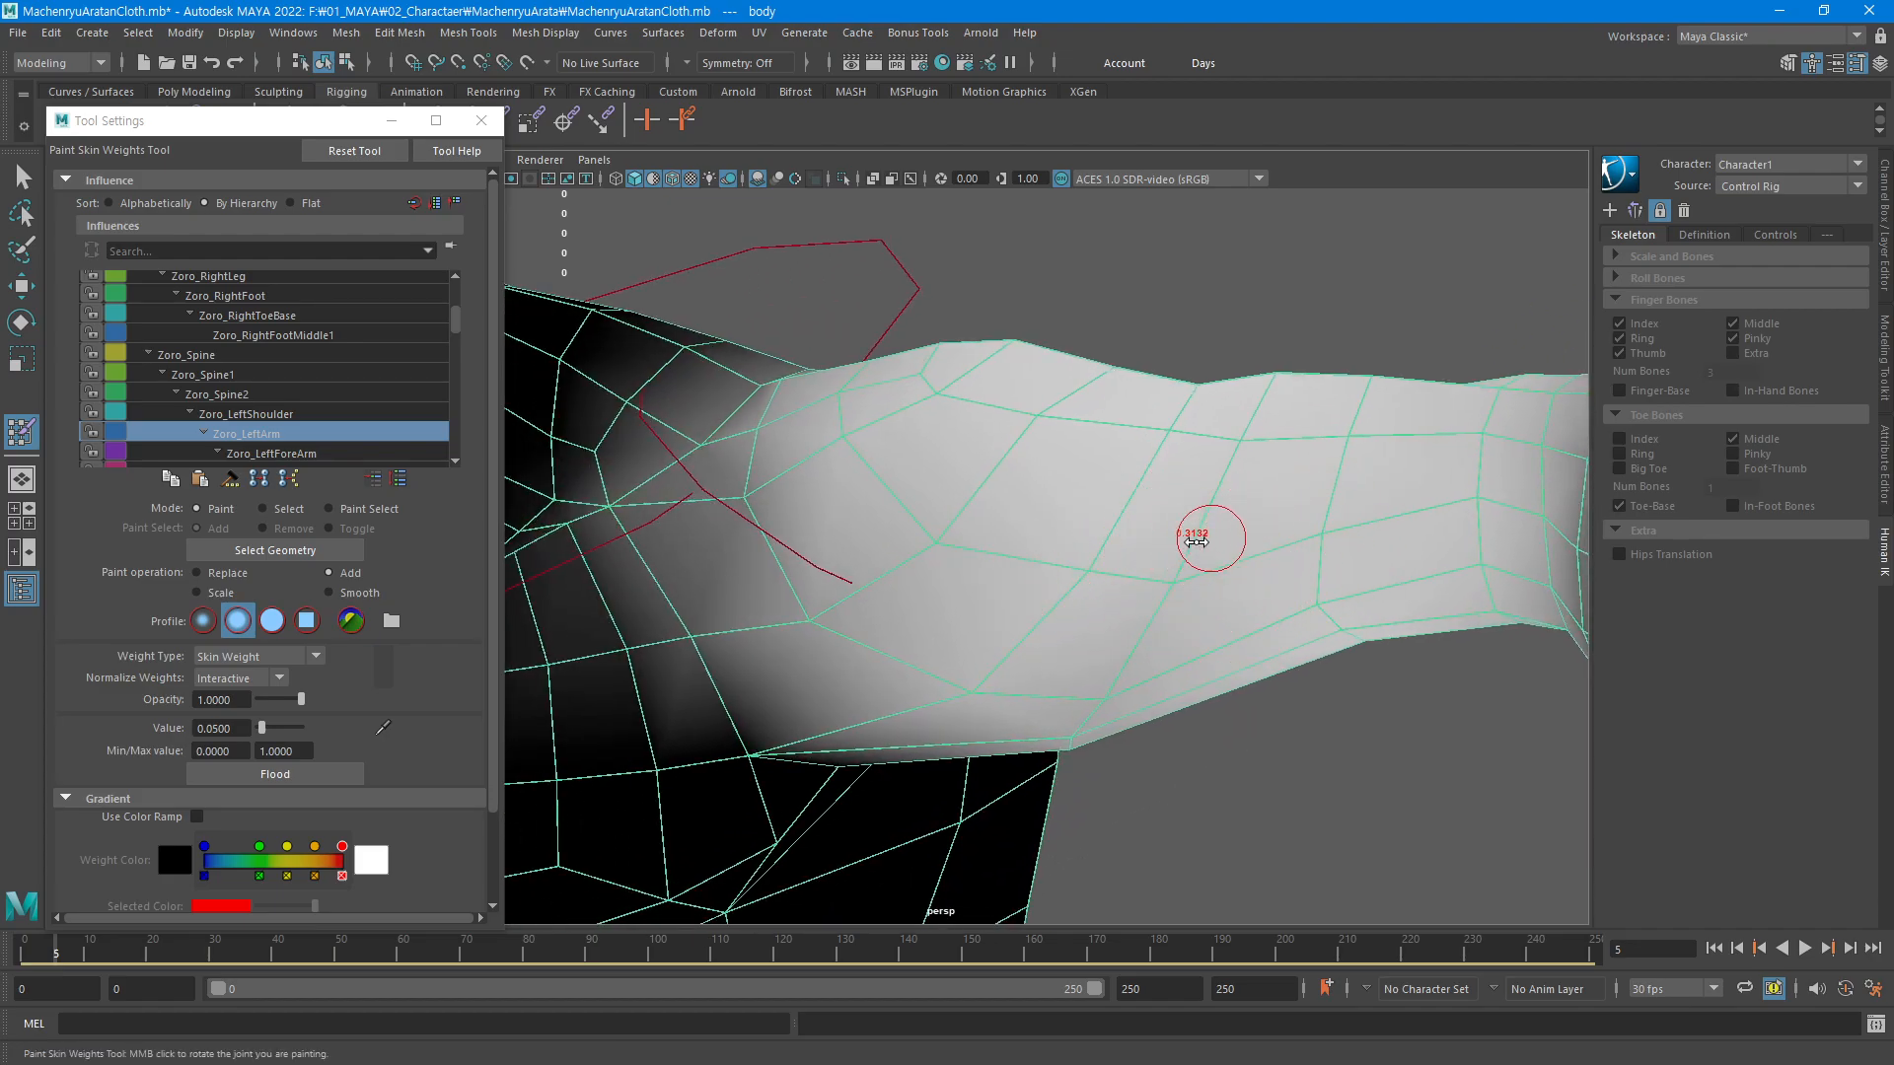
{"action": "left_click", "coordinate": [223, 730]}
{"action": "key", "text": "BackSpace"}
{"action": "key", "text": "BackSpace"}
{"action": "key", "text": "BackSpace"}
{"action": "type", "text": "2"}
{"action": "key", "text": "Return"}
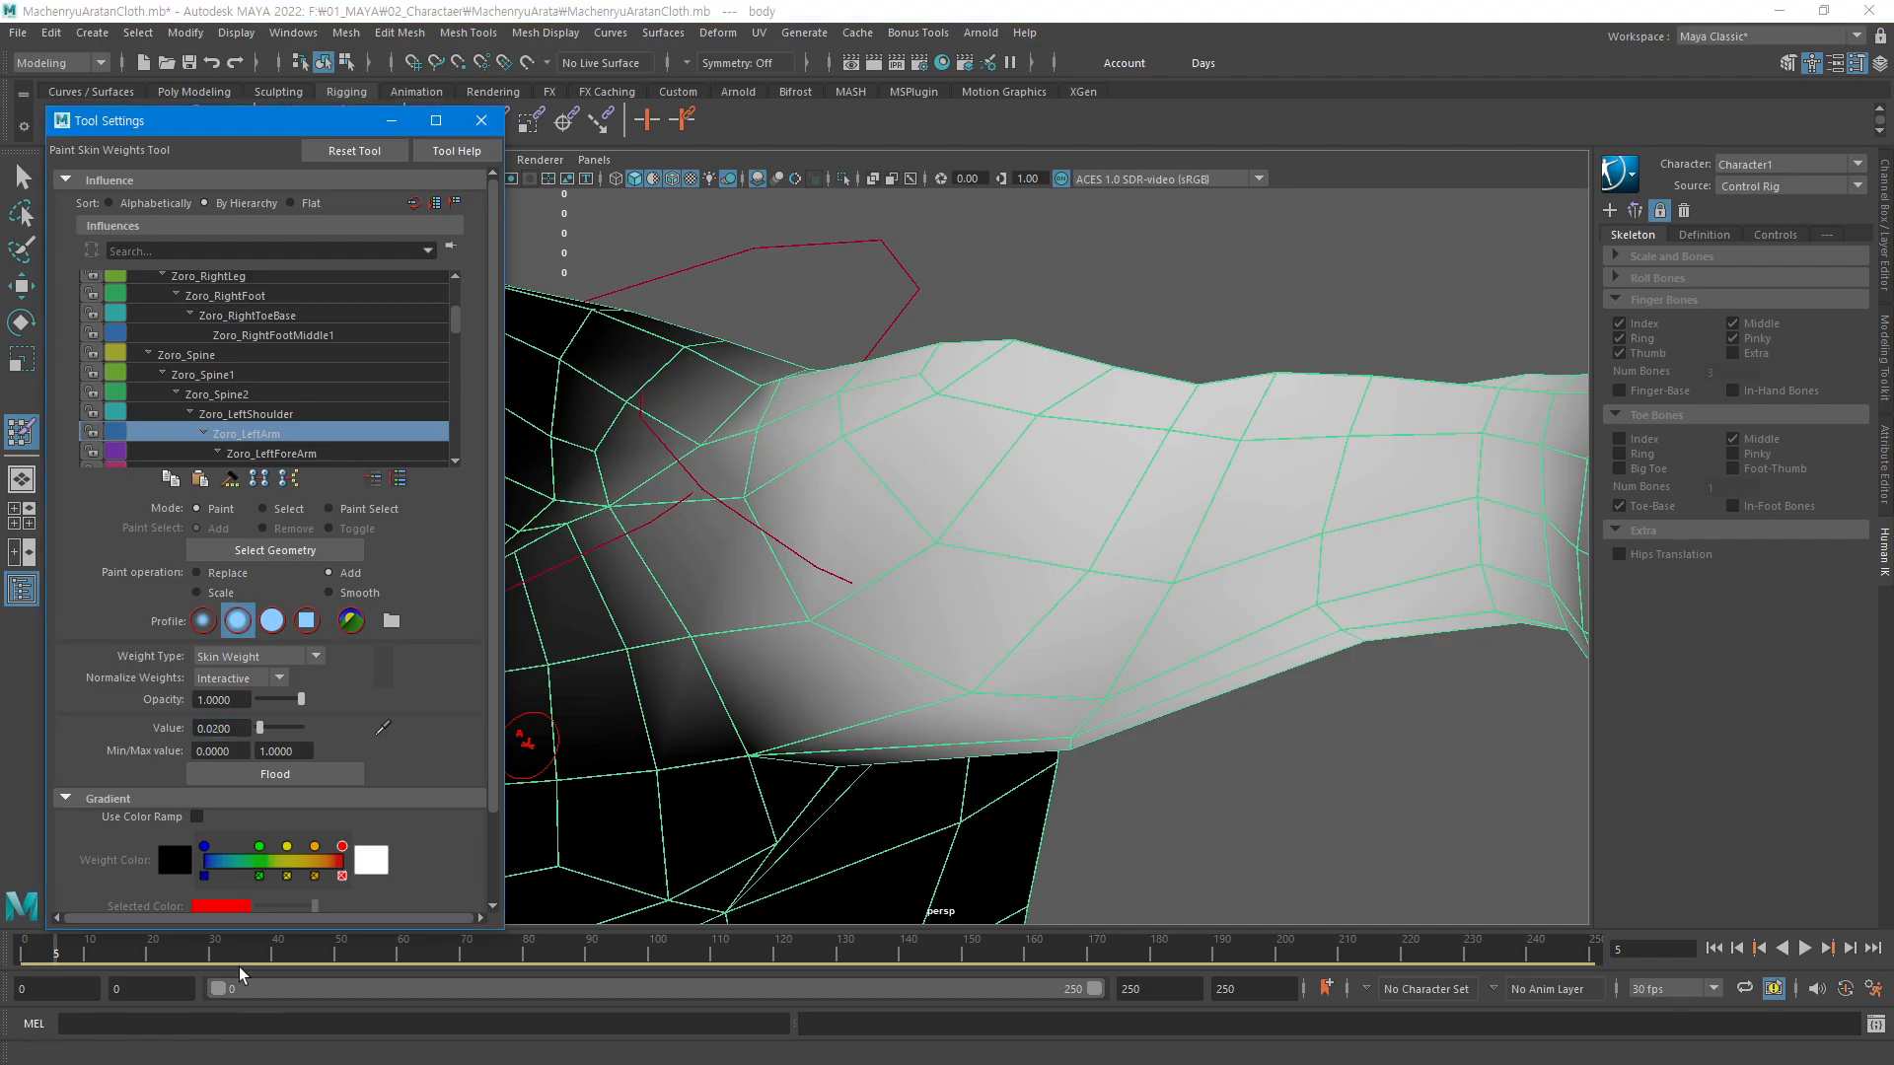
{"action": "left_click_drag", "start_coordinate": [933, 556], "coordinate": [984, 505]}
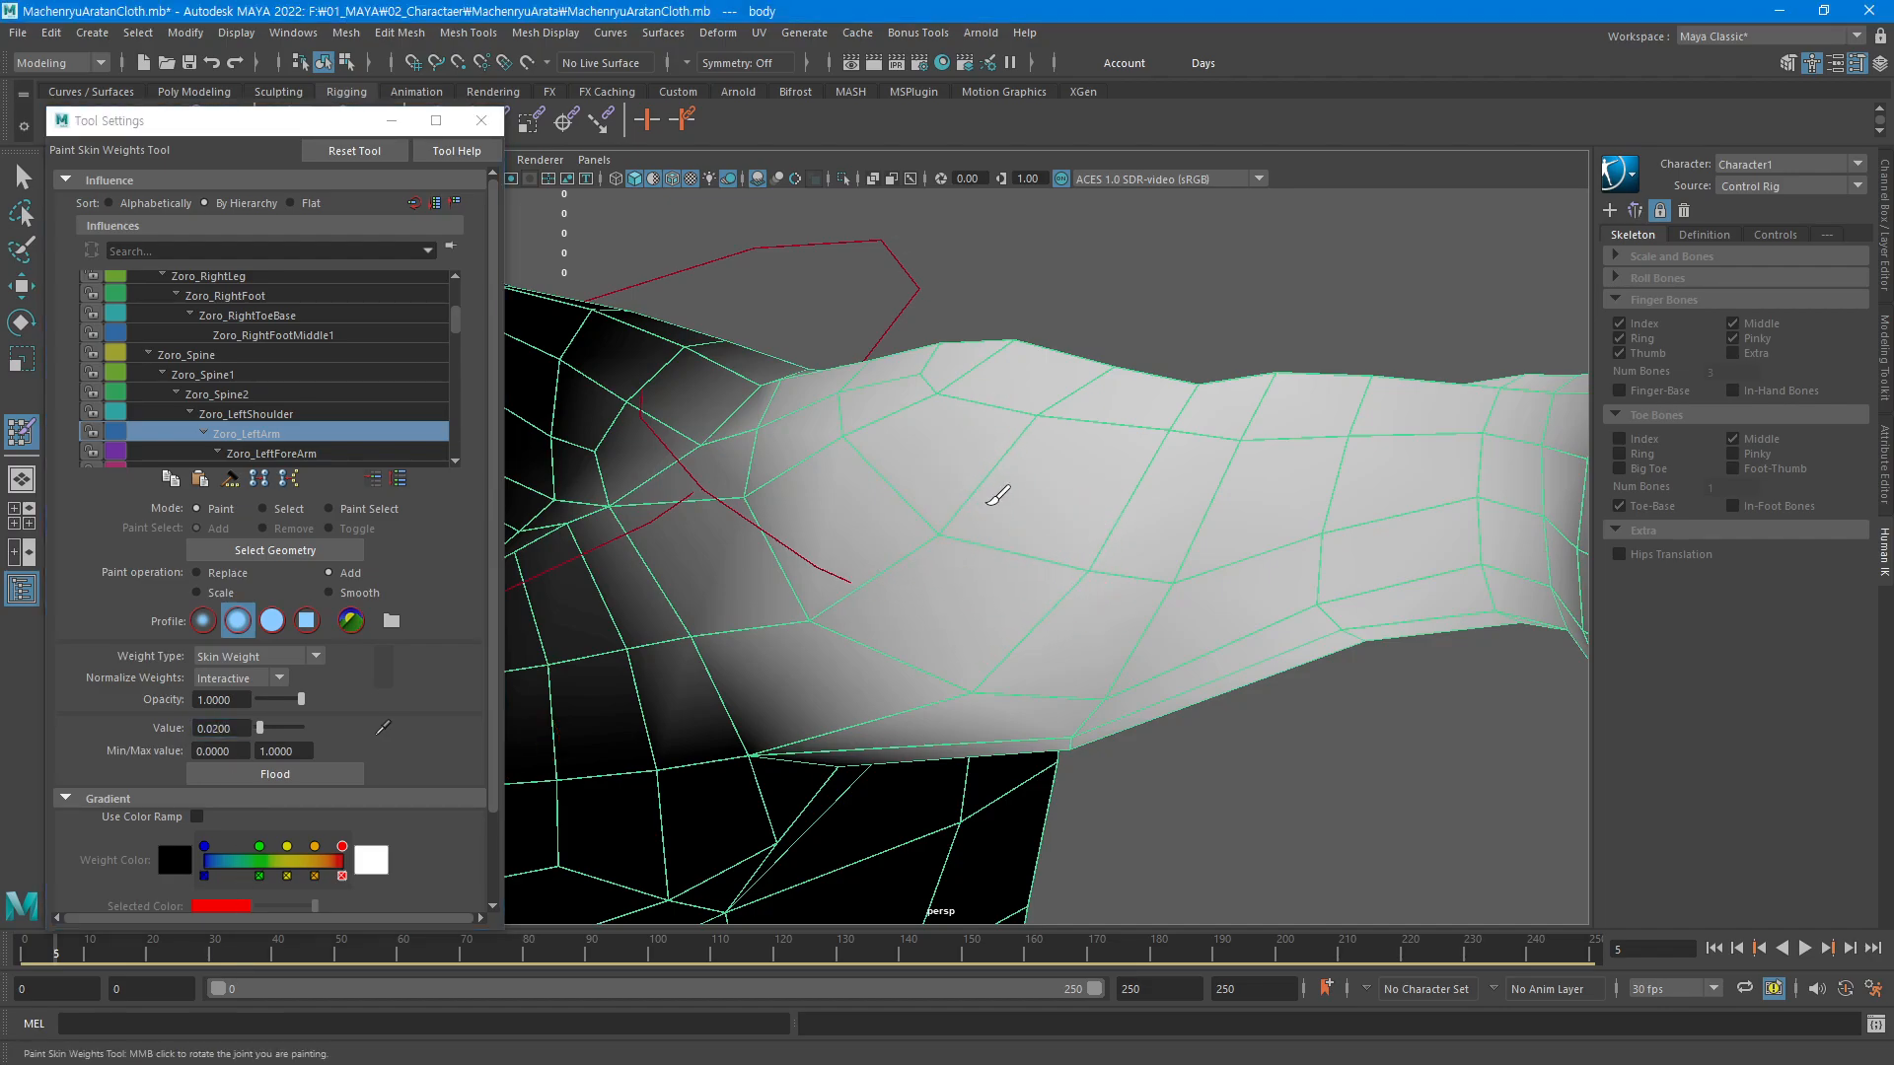
{"action": "mouse_move", "coordinate": [1068, 570]}
{"action": "left_mouse_down"}
{"action": "mouse_move", "coordinate": [1167, 589]}
{"action": "mouse_move", "coordinate": [1299, 554]}
{"action": "mouse_move", "coordinate": [1370, 613]}
{"action": "left_mouse_up"}
Add Zoro_LeftArm weight where the left pectoral meets the arm and around the underside of the armpit
{"action": "middle_click_drag", "start_coordinate": [1256, 622], "coordinate": [1338, 565], "text": "alt"}
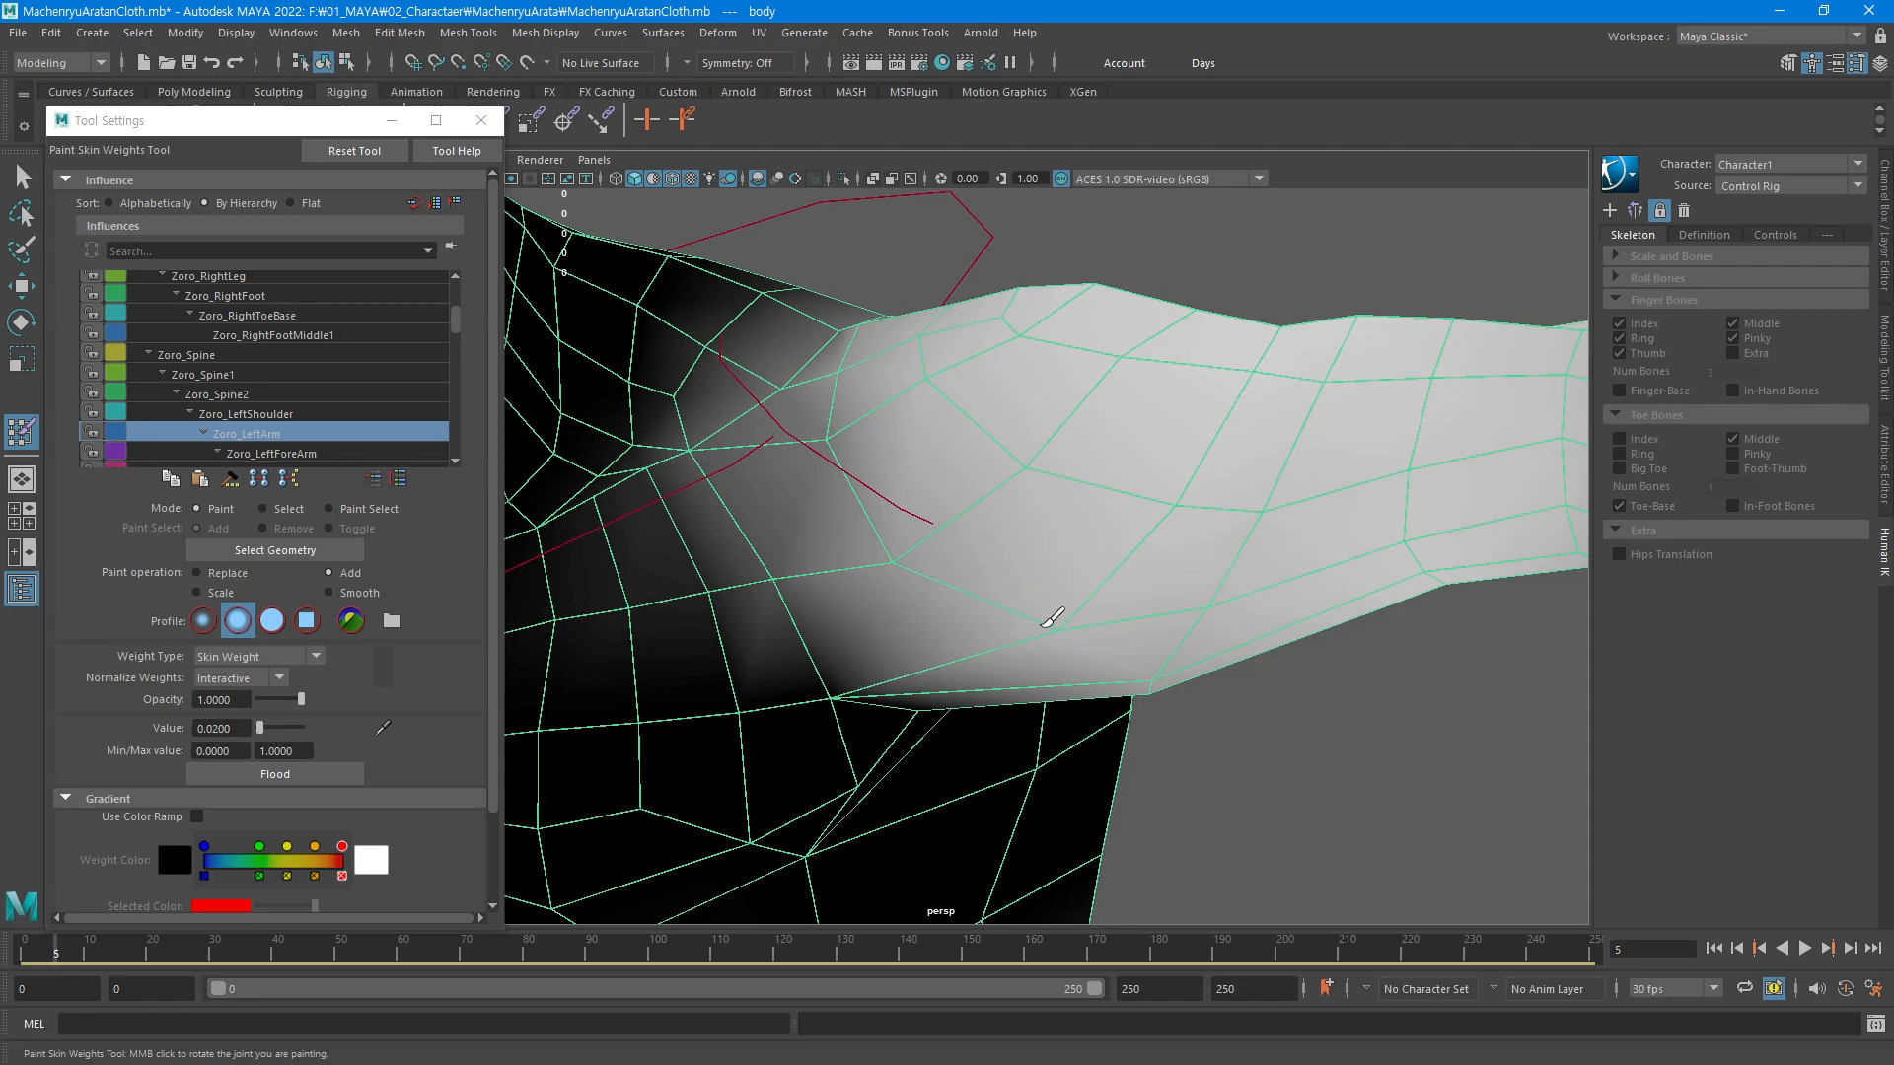
{"action": "right_click_drag", "start_coordinate": [1117, 619], "coordinate": [998, 655], "text": "alt"}
{"action": "mouse_move", "coordinate": [1058, 647]}
{"action": "left_mouse_down", "text": "alt"}
{"action": "mouse_move", "coordinate": [1022, 647]}
{"action": "mouse_move", "coordinate": [1066, 659]}
{"action": "left_mouse_up", "text": "alt"}
{"action": "left_click_drag", "start_coordinate": [850, 552], "coordinate": [881, 539]}
{"action": "left_click_drag", "start_coordinate": [891, 680], "coordinate": [938, 634]}
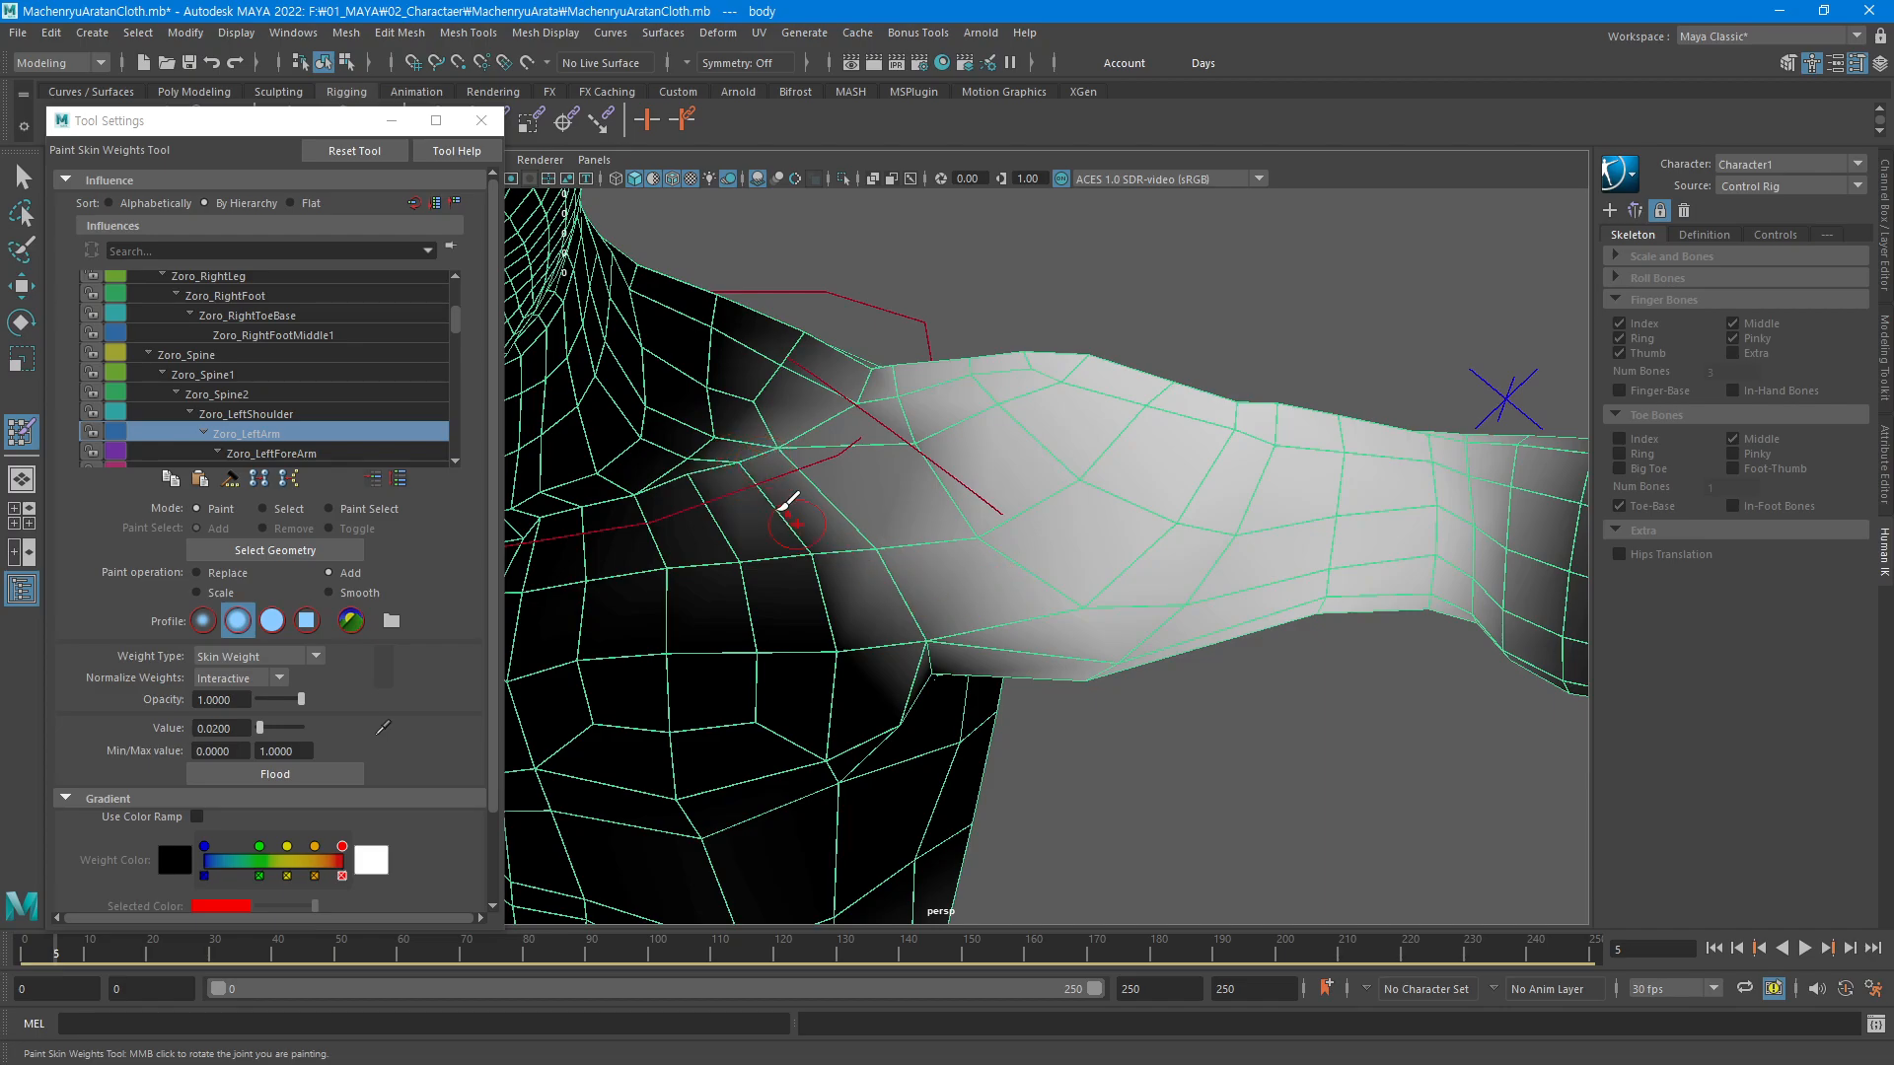
{"action": "mouse_move", "coordinate": [1095, 597]}
{"action": "left_mouse_down", "text": "alt"}
{"action": "mouse_move", "coordinate": [1141, 617]}
{"action": "mouse_move", "coordinate": [964, 537]}
{"action": "mouse_move", "coordinate": [983, 503]}
{"action": "mouse_move", "coordinate": [854, 509]}
{"action": "left_mouse_up", "text": "alt"}
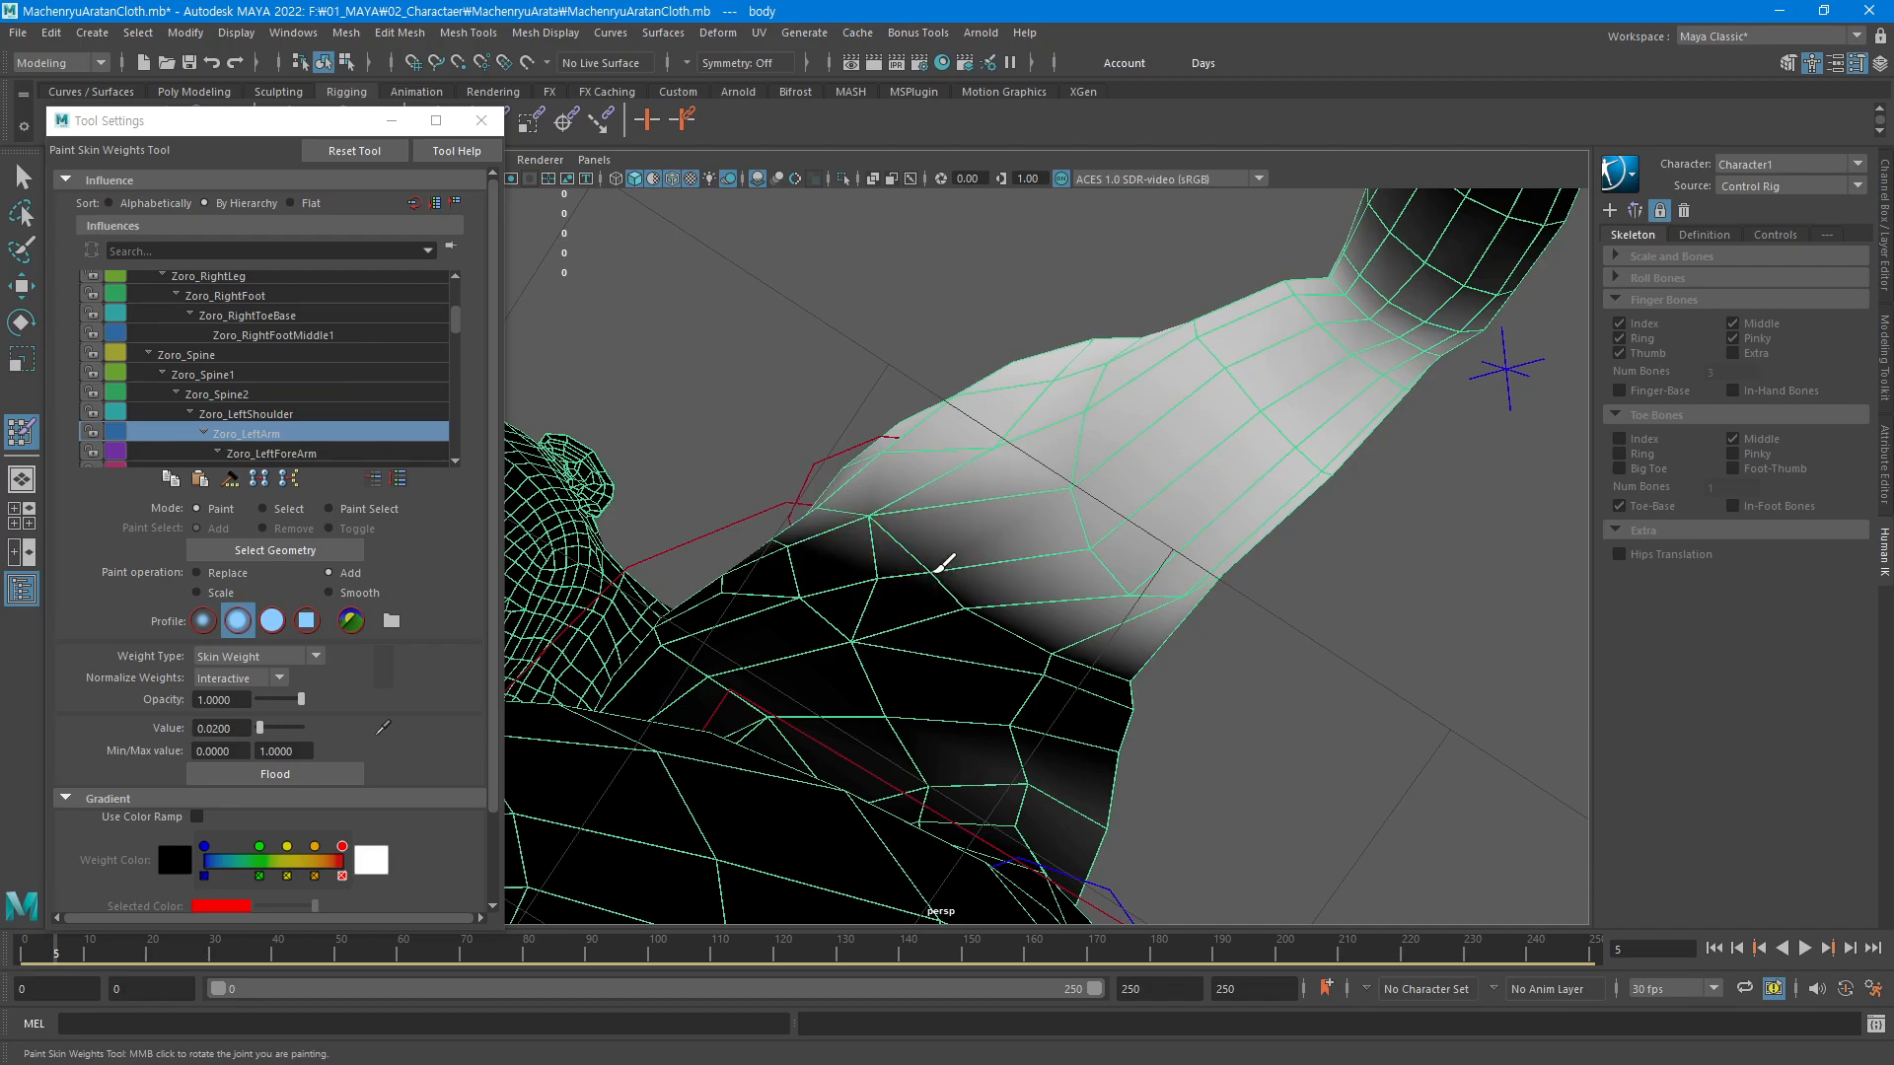
{"action": "mouse_move", "coordinate": [986, 627]}
{"action": "left_mouse_down"}
{"action": "mouse_move", "coordinate": [995, 565]}
{"action": "mouse_move", "coordinate": [1061, 595]}
{"action": "mouse_move", "coordinate": [1150, 592]}
{"action": "mouse_move", "coordinate": [921, 402]}
{"action": "mouse_move", "coordinate": [891, 588]}
{"action": "mouse_move", "coordinate": [989, 631]}
{"action": "left_mouse_up"}
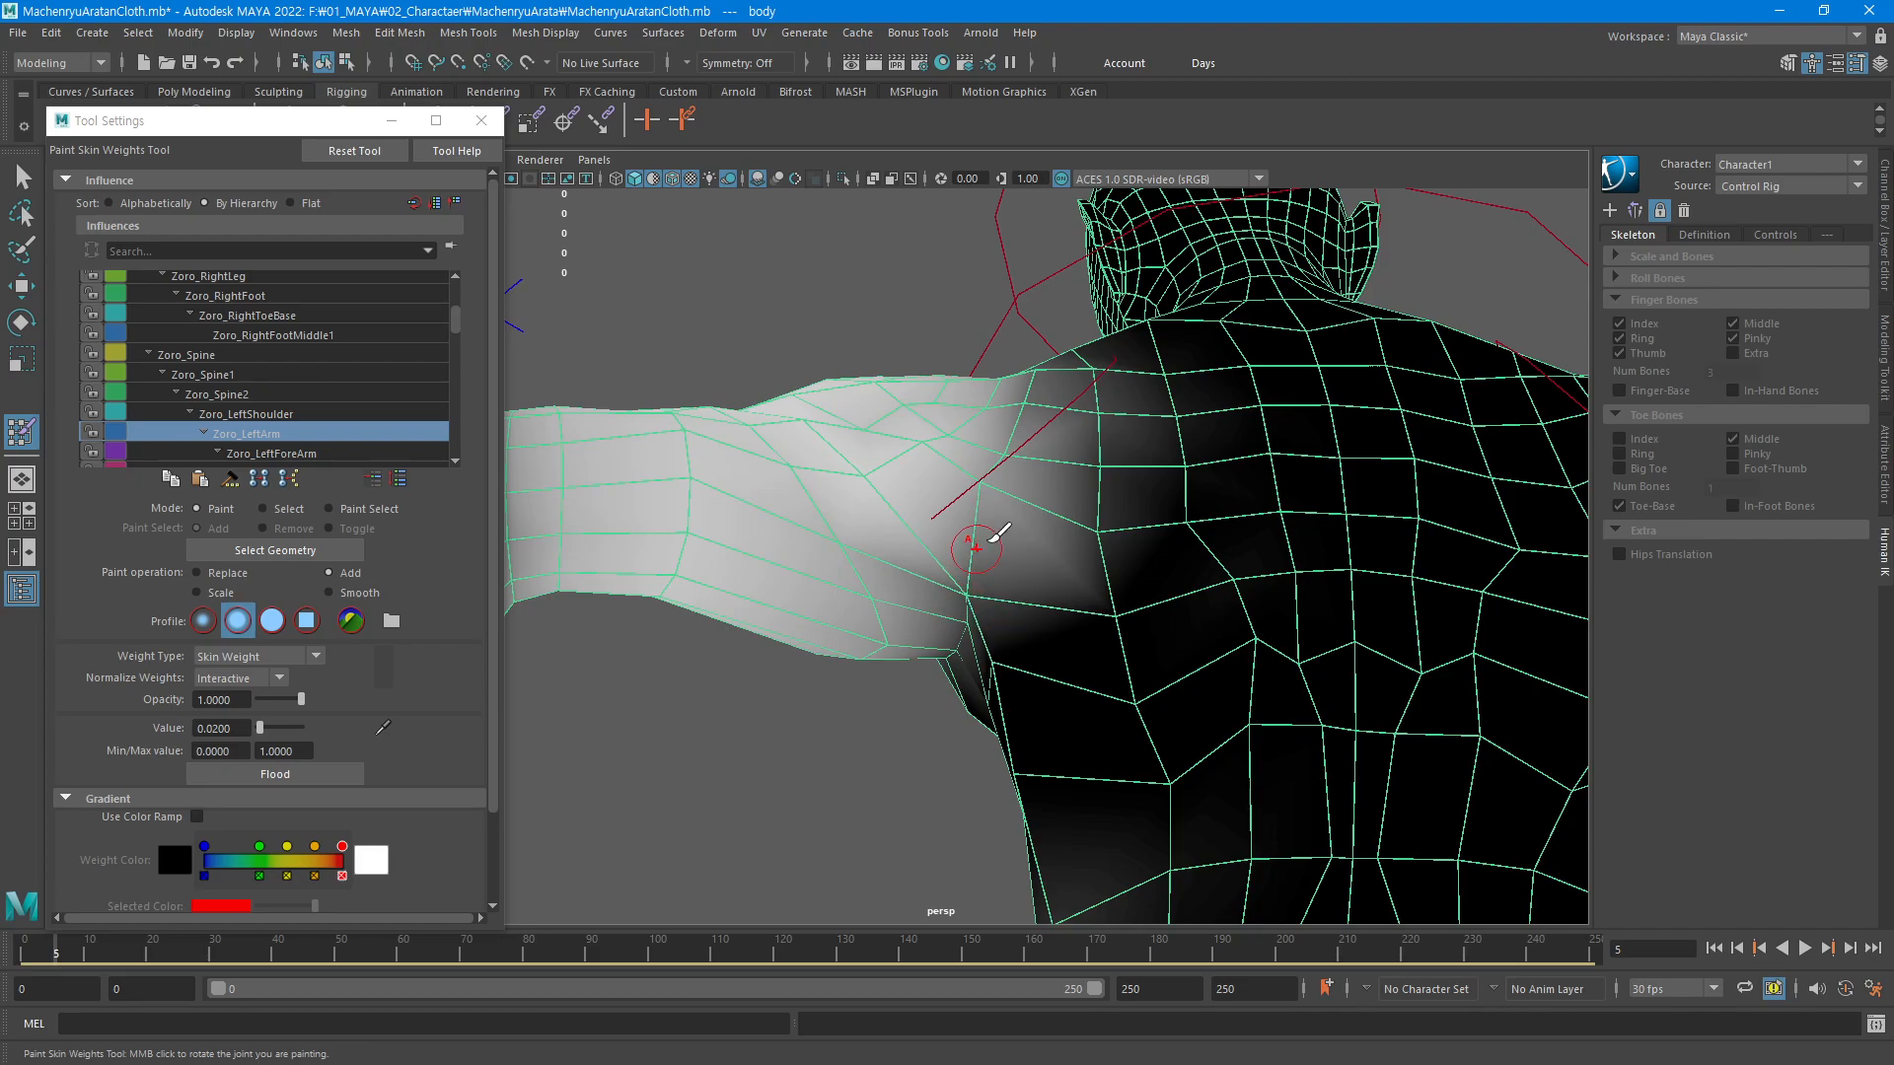
Compare the Zoro_LeftArm, Zoro_LeftShoulder and Zoro_Spine2 weights around the left shoulder from several angles
{"action": "left_click_drag", "start_coordinate": [986, 503], "coordinate": [1047, 567], "text": "alt"}
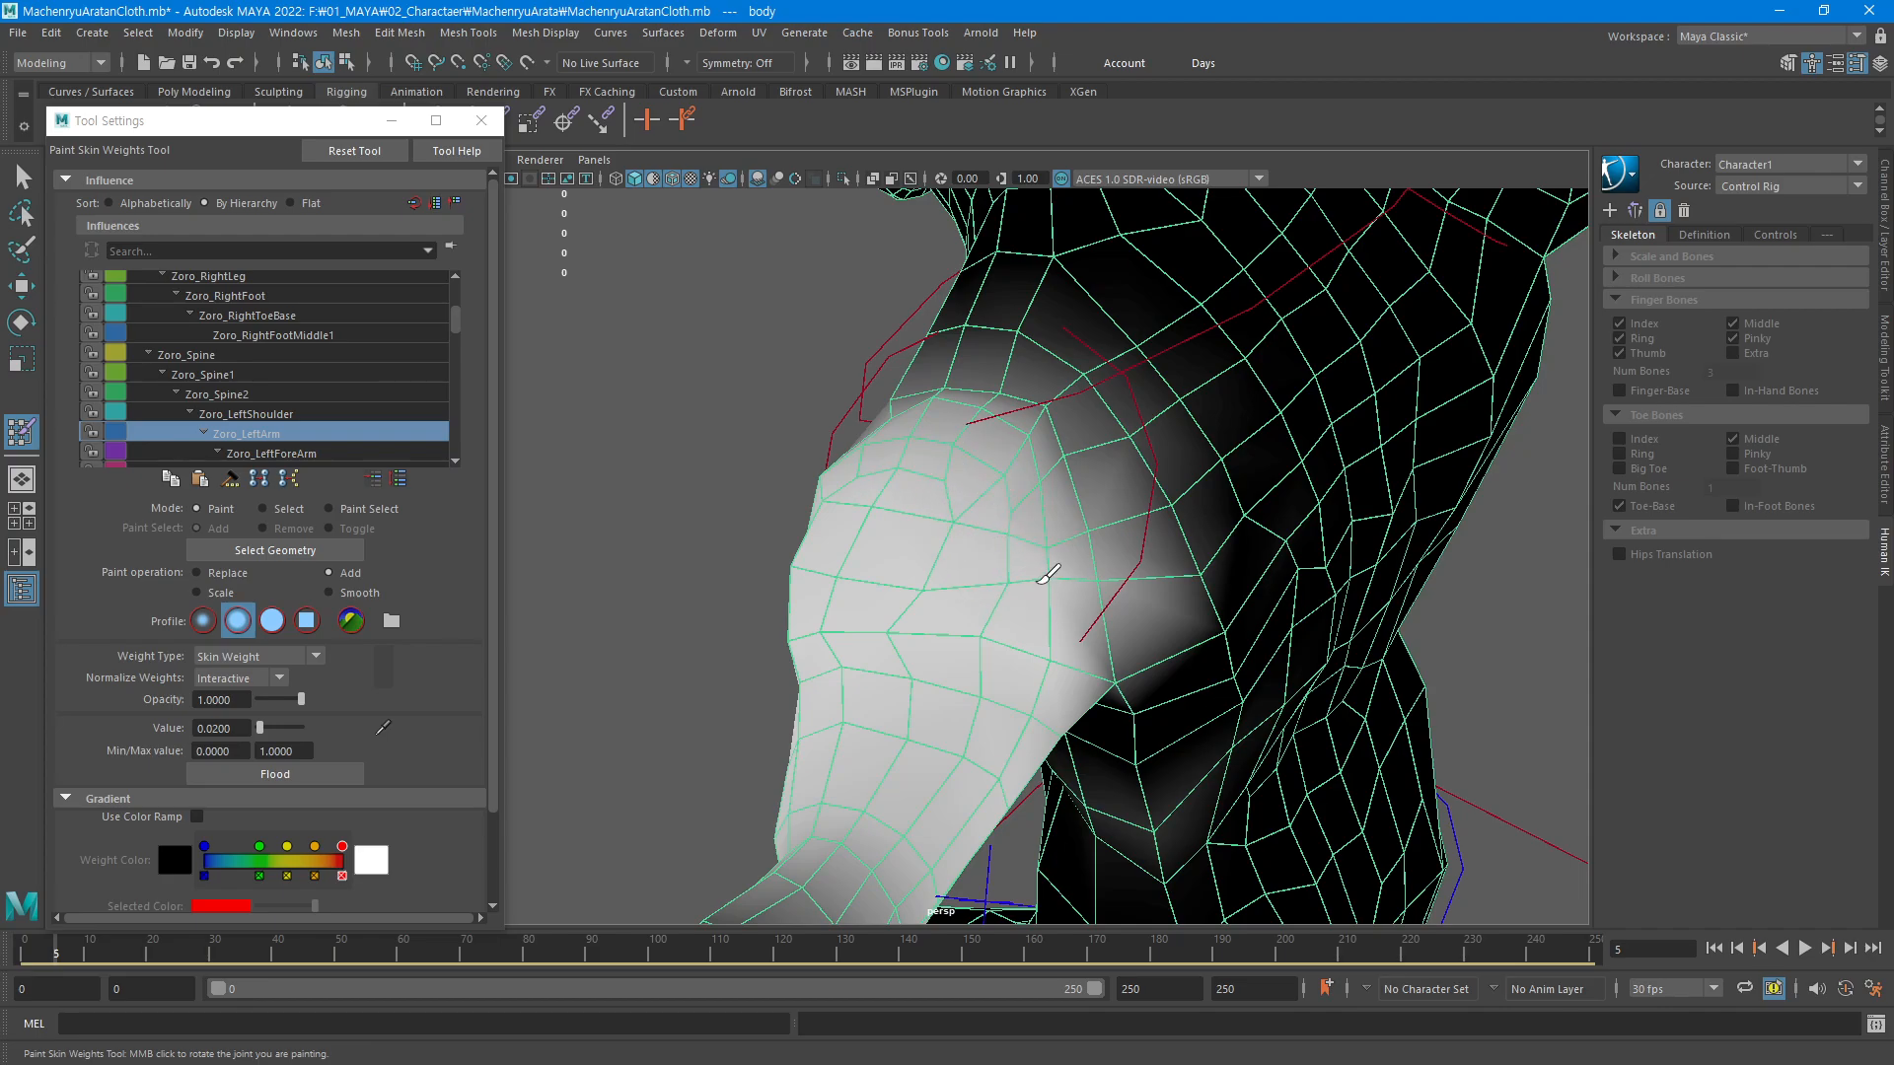
{"action": "left_click_drag", "start_coordinate": [1050, 434], "coordinate": [1046, 379], "text": "alt"}
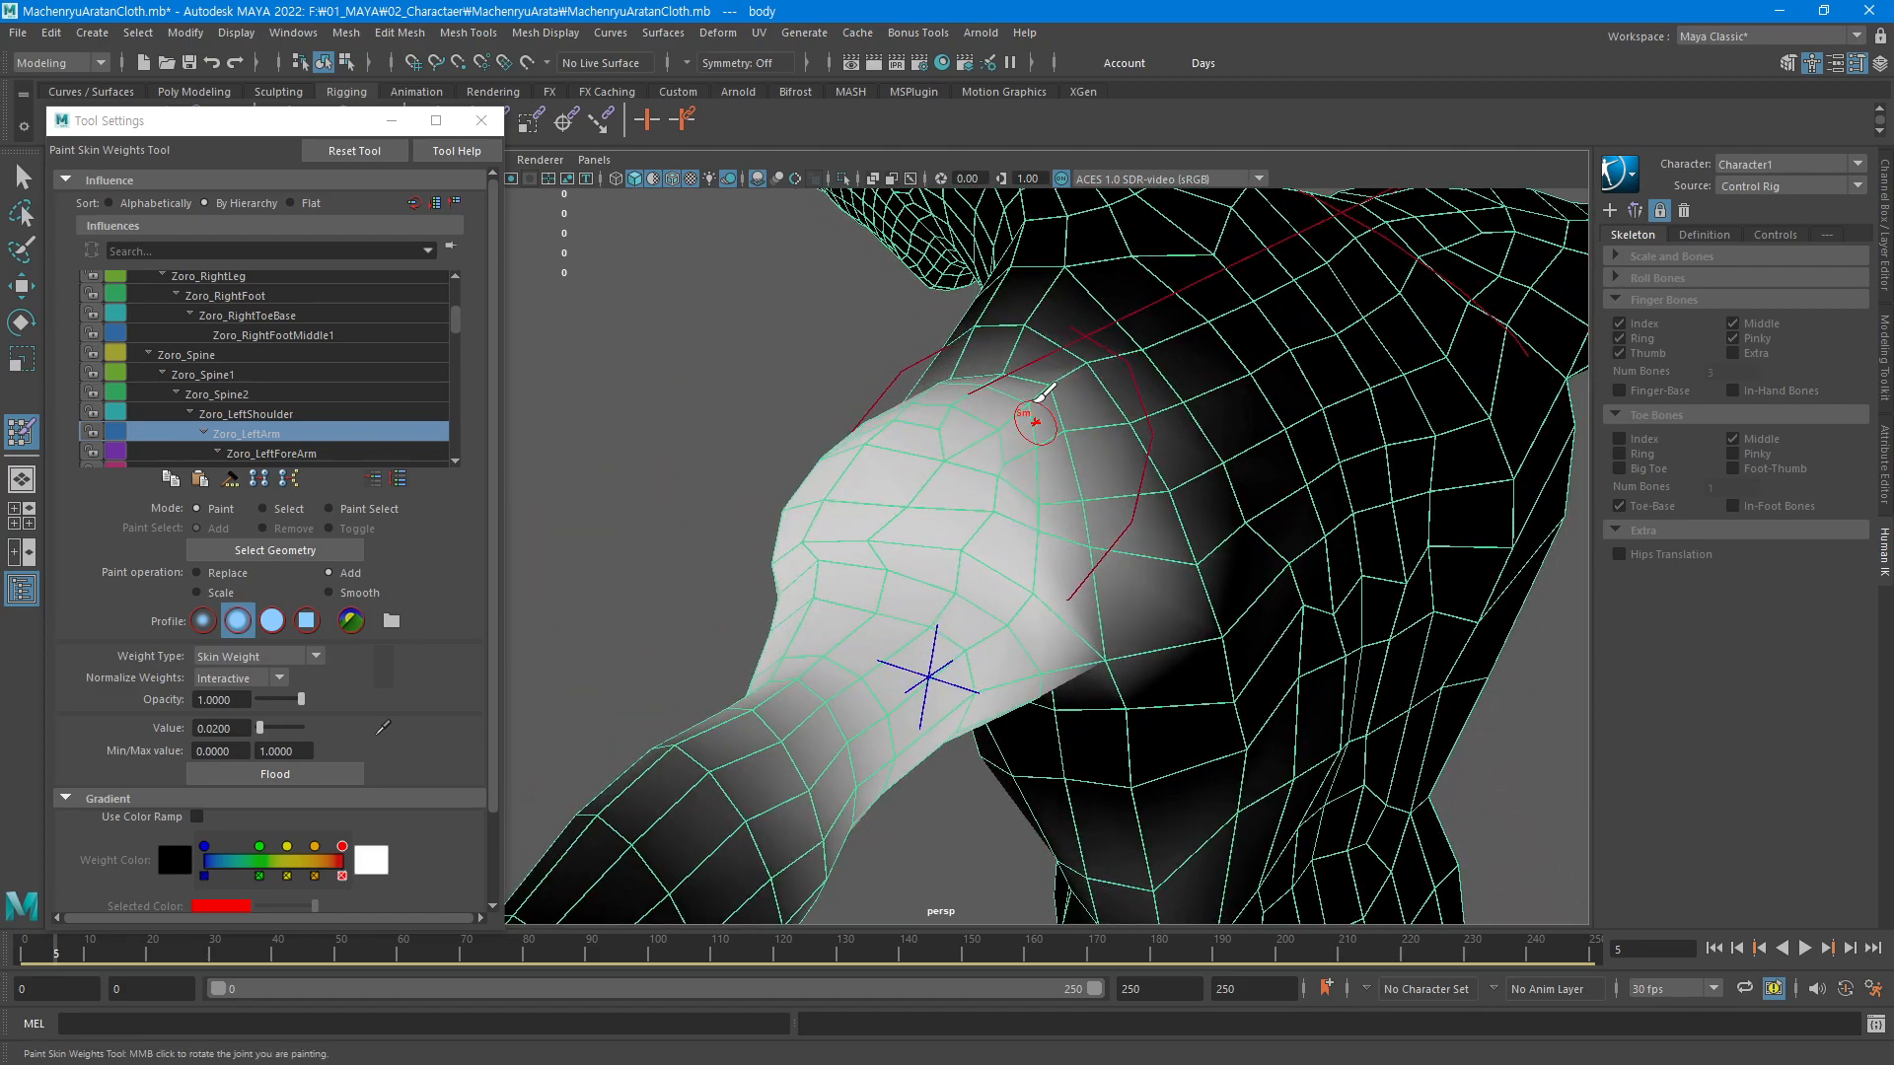
{"action": "mouse_move", "coordinate": [975, 525]}
{"action": "left_mouse_down", "text": "alt"}
{"action": "mouse_move", "coordinate": [1167, 507]}
{"action": "mouse_move", "coordinate": [1196, 562]}
{"action": "mouse_move", "coordinate": [1108, 444]}
{"action": "mouse_move", "coordinate": [1154, 546]}
{"action": "mouse_move", "coordinate": [1223, 621]}
{"action": "mouse_move", "coordinate": [1169, 570]}
{"action": "left_mouse_up", "text": "alt"}
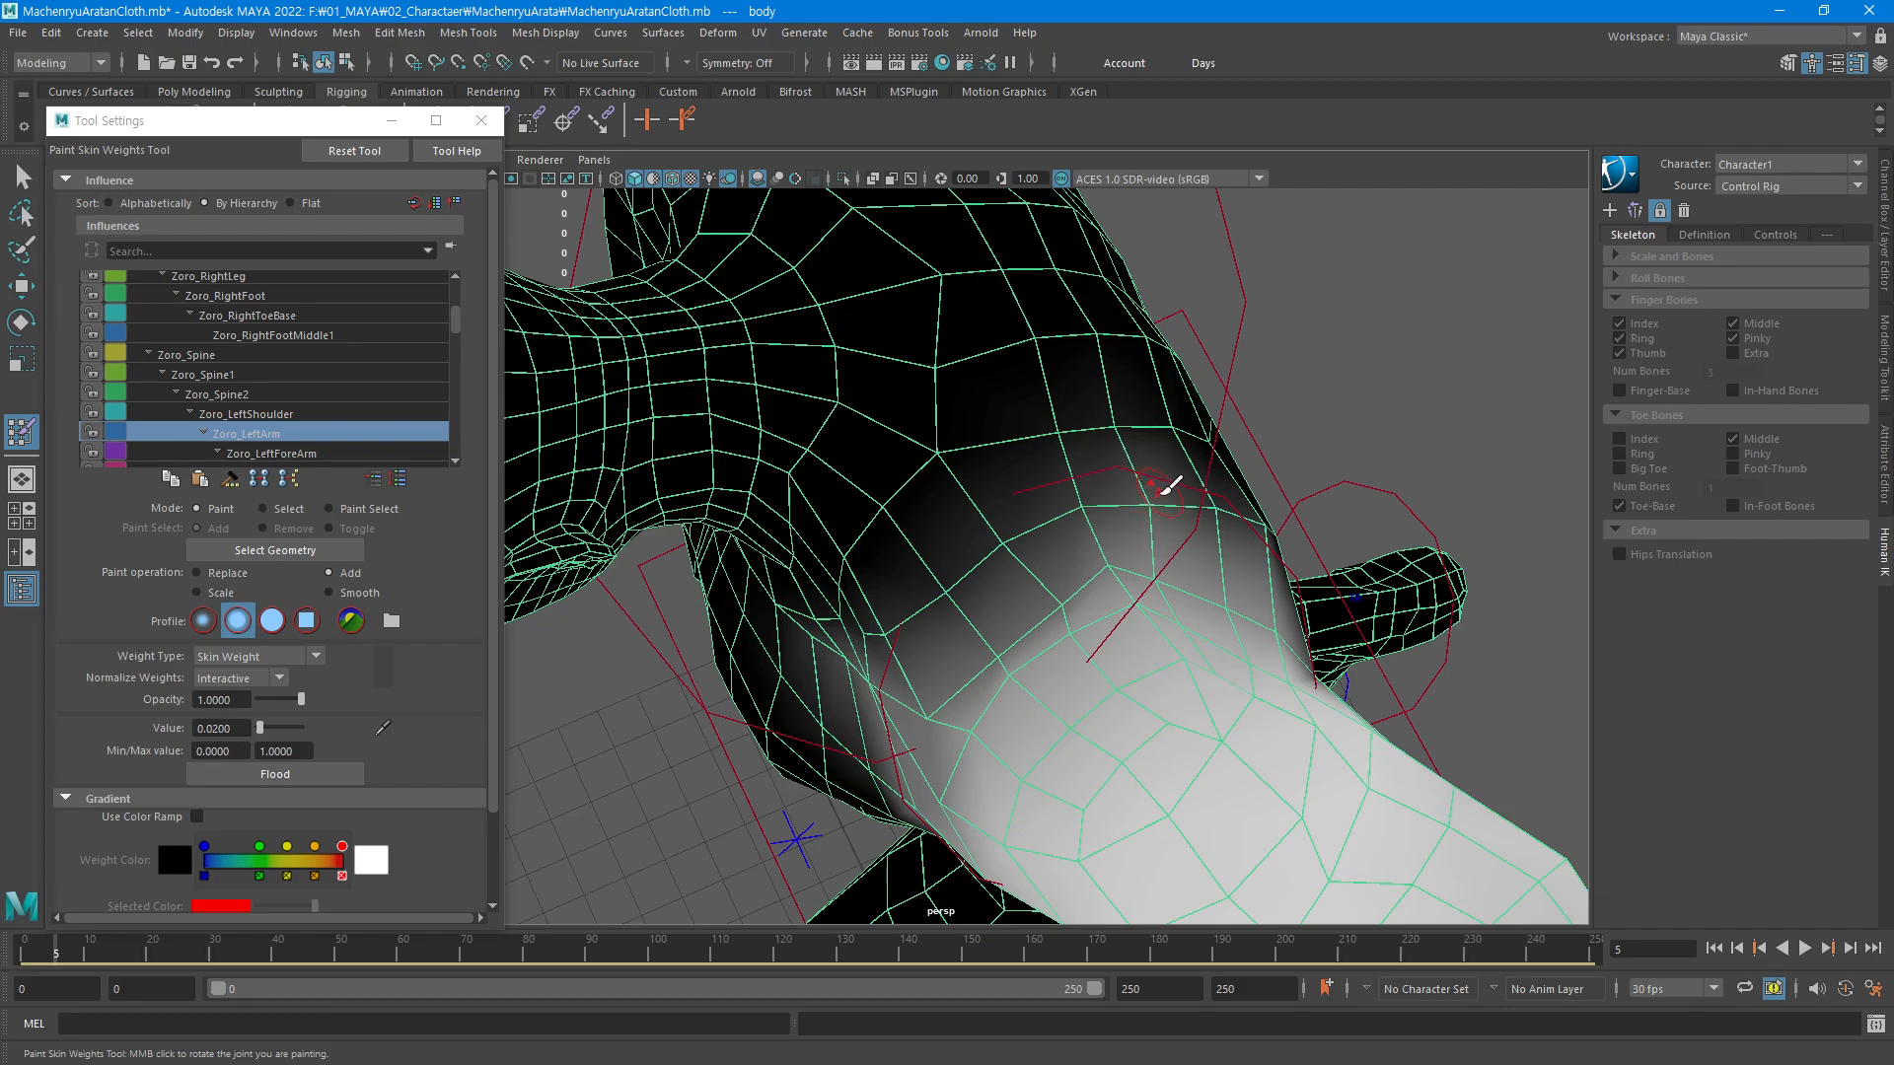
{"action": "left_click", "coordinate": [246, 413]}
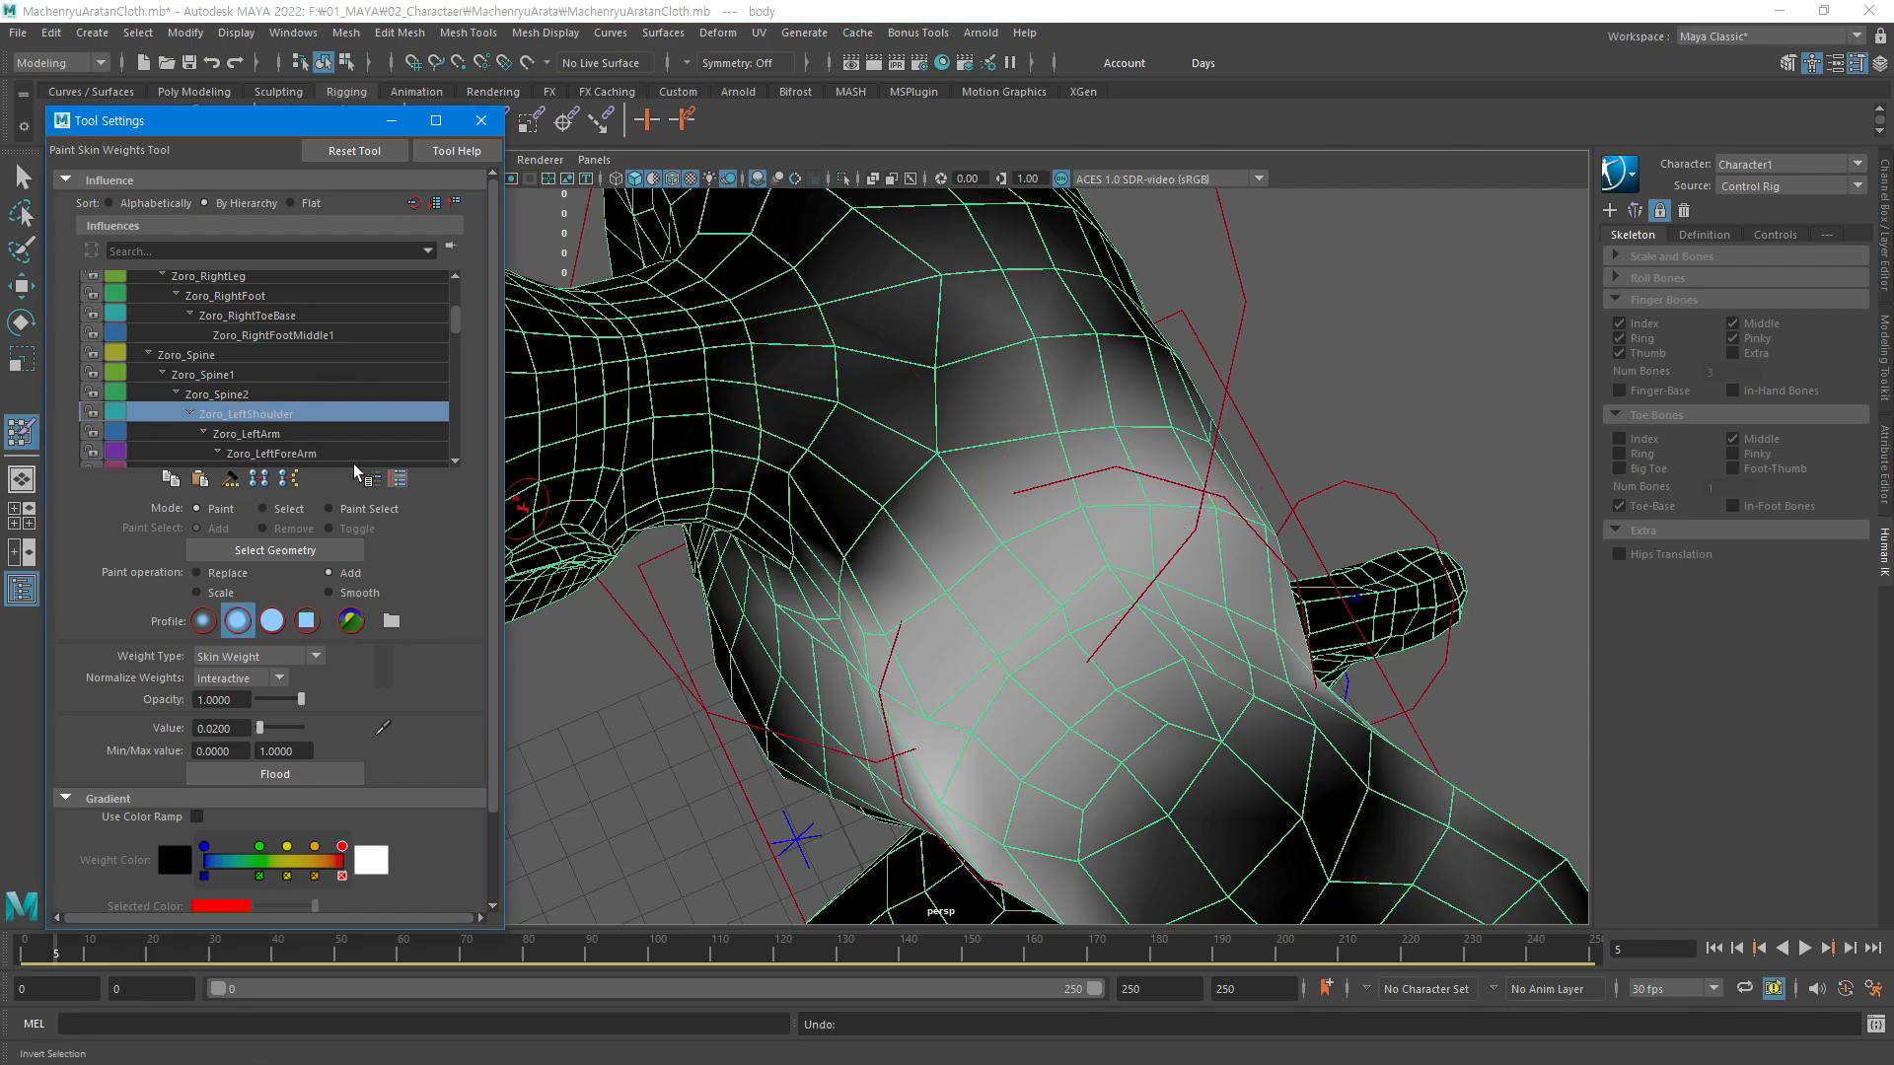
{"action": "left_click", "coordinate": [215, 396]}
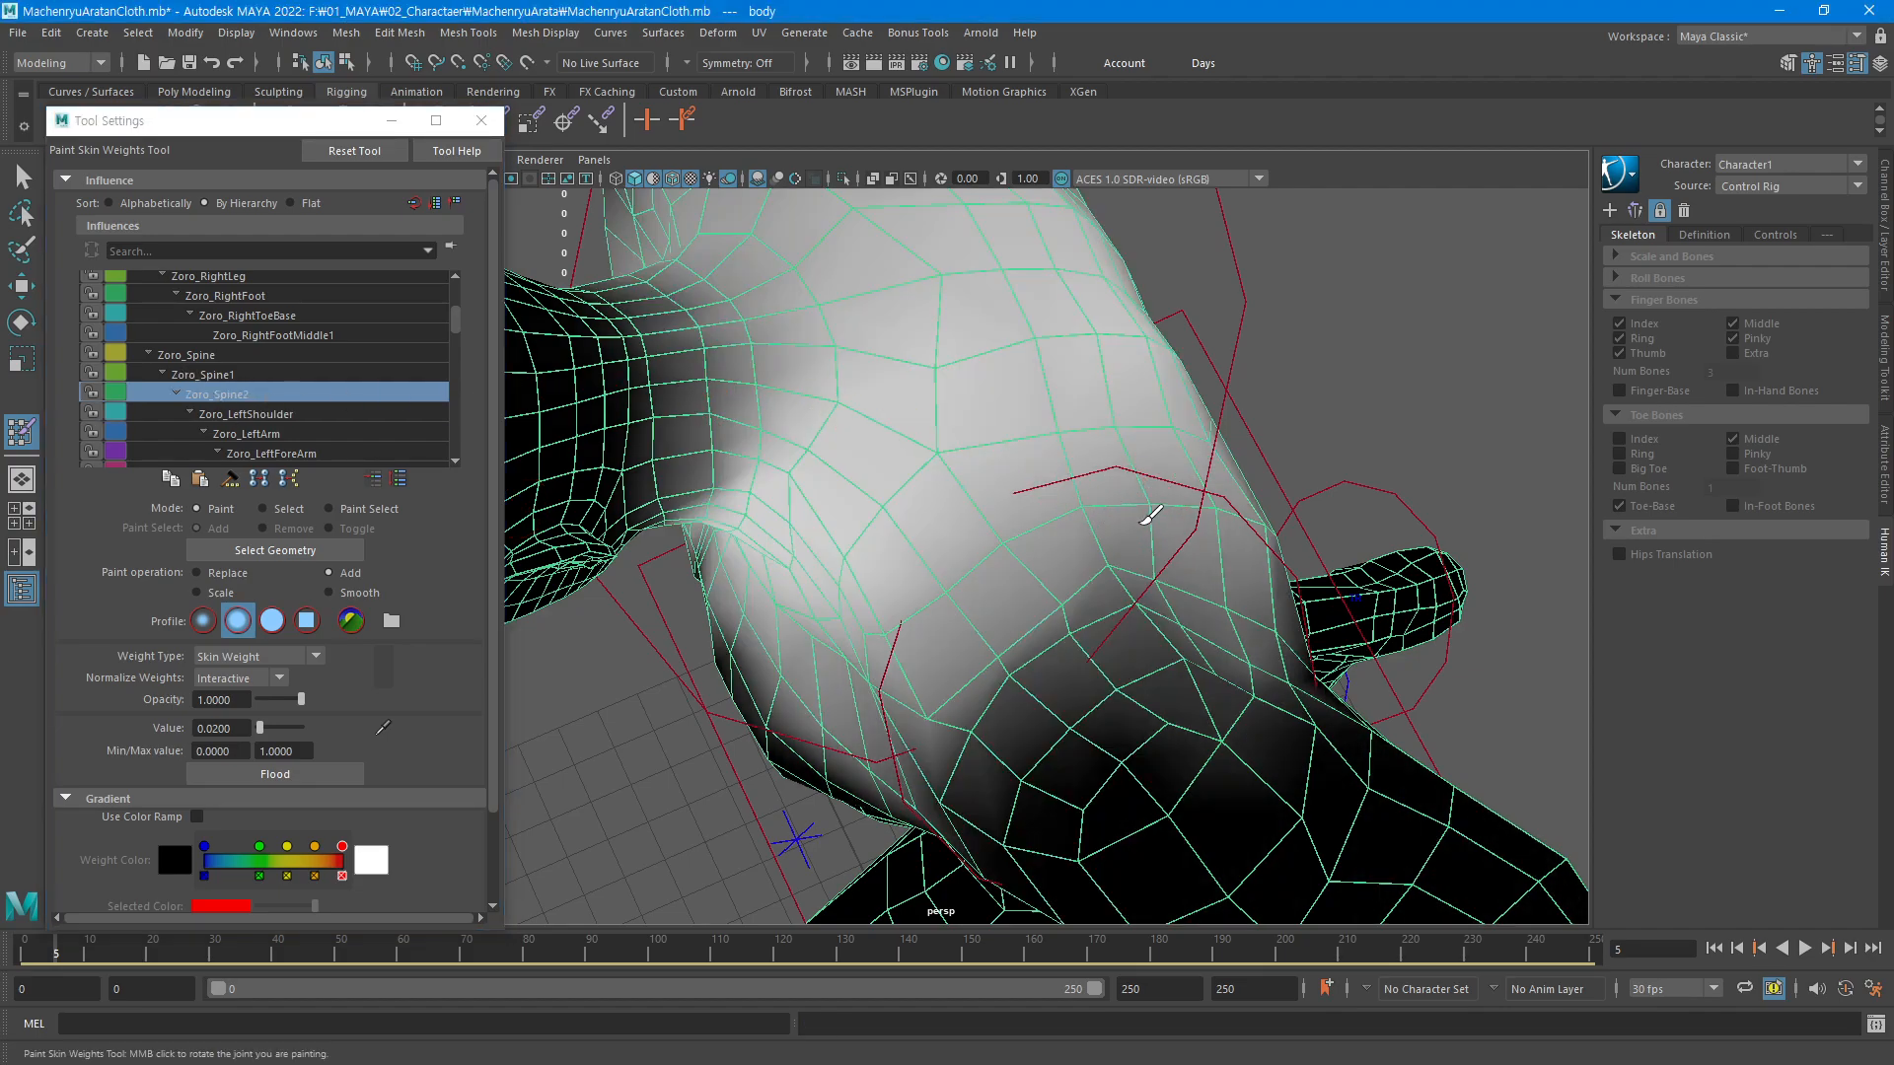
{"action": "mouse_move", "coordinate": [1142, 516]}
{"action": "left_mouse_down", "text": "alt"}
{"action": "mouse_move", "coordinate": [1158, 562]}
{"action": "mouse_move", "coordinate": [1003, 473]}
{"action": "mouse_move", "coordinate": [977, 418]}
{"action": "mouse_move", "coordinate": [1065, 499]}
{"action": "mouse_move", "coordinate": [1158, 520]}
{"action": "mouse_move", "coordinate": [1016, 468]}
{"action": "mouse_move", "coordinate": [985, 596]}
{"action": "mouse_move", "coordinate": [1205, 592]}
{"action": "mouse_move", "coordinate": [939, 602]}
{"action": "mouse_move", "coordinate": [862, 516]}
{"action": "mouse_move", "coordinate": [809, 493]}
{"action": "left_mouse_up", "text": "alt"}
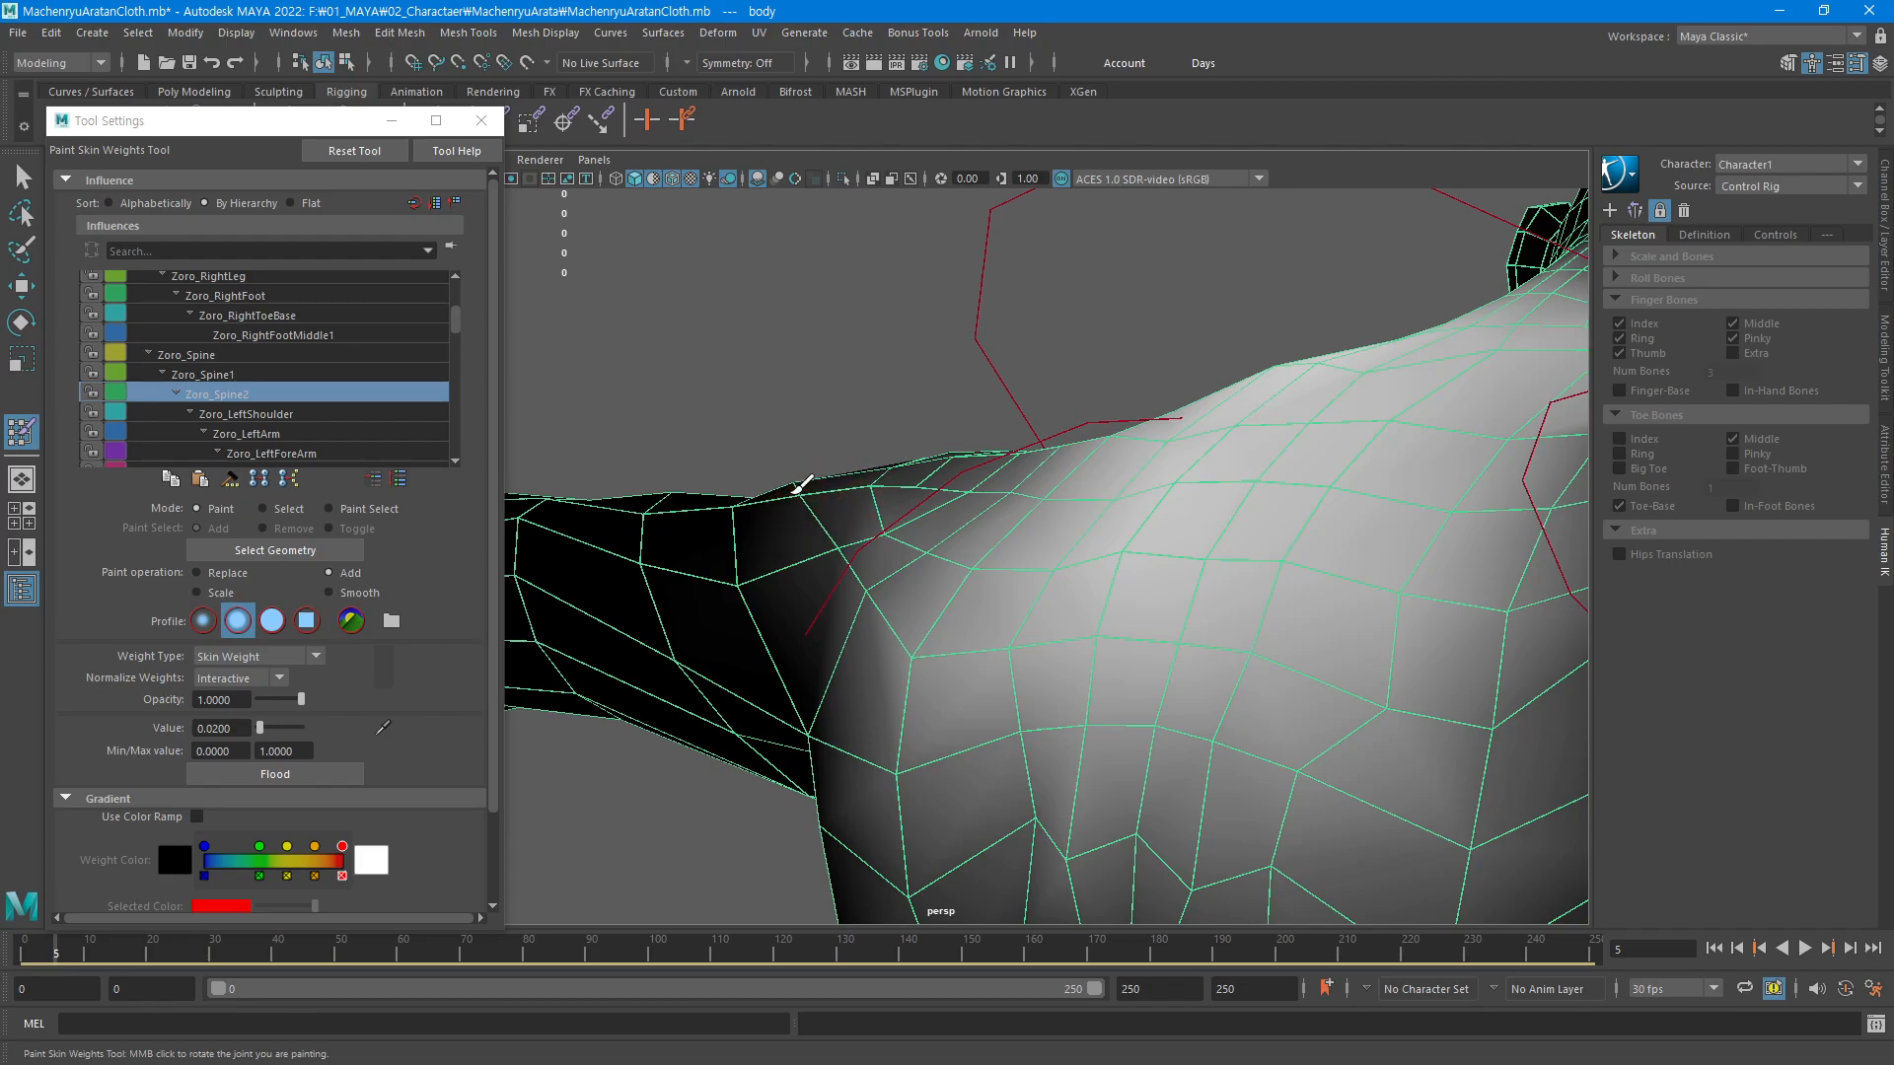
{"action": "left_click_drag", "start_coordinate": [817, 498], "coordinate": [1006, 575], "text": "alt"}
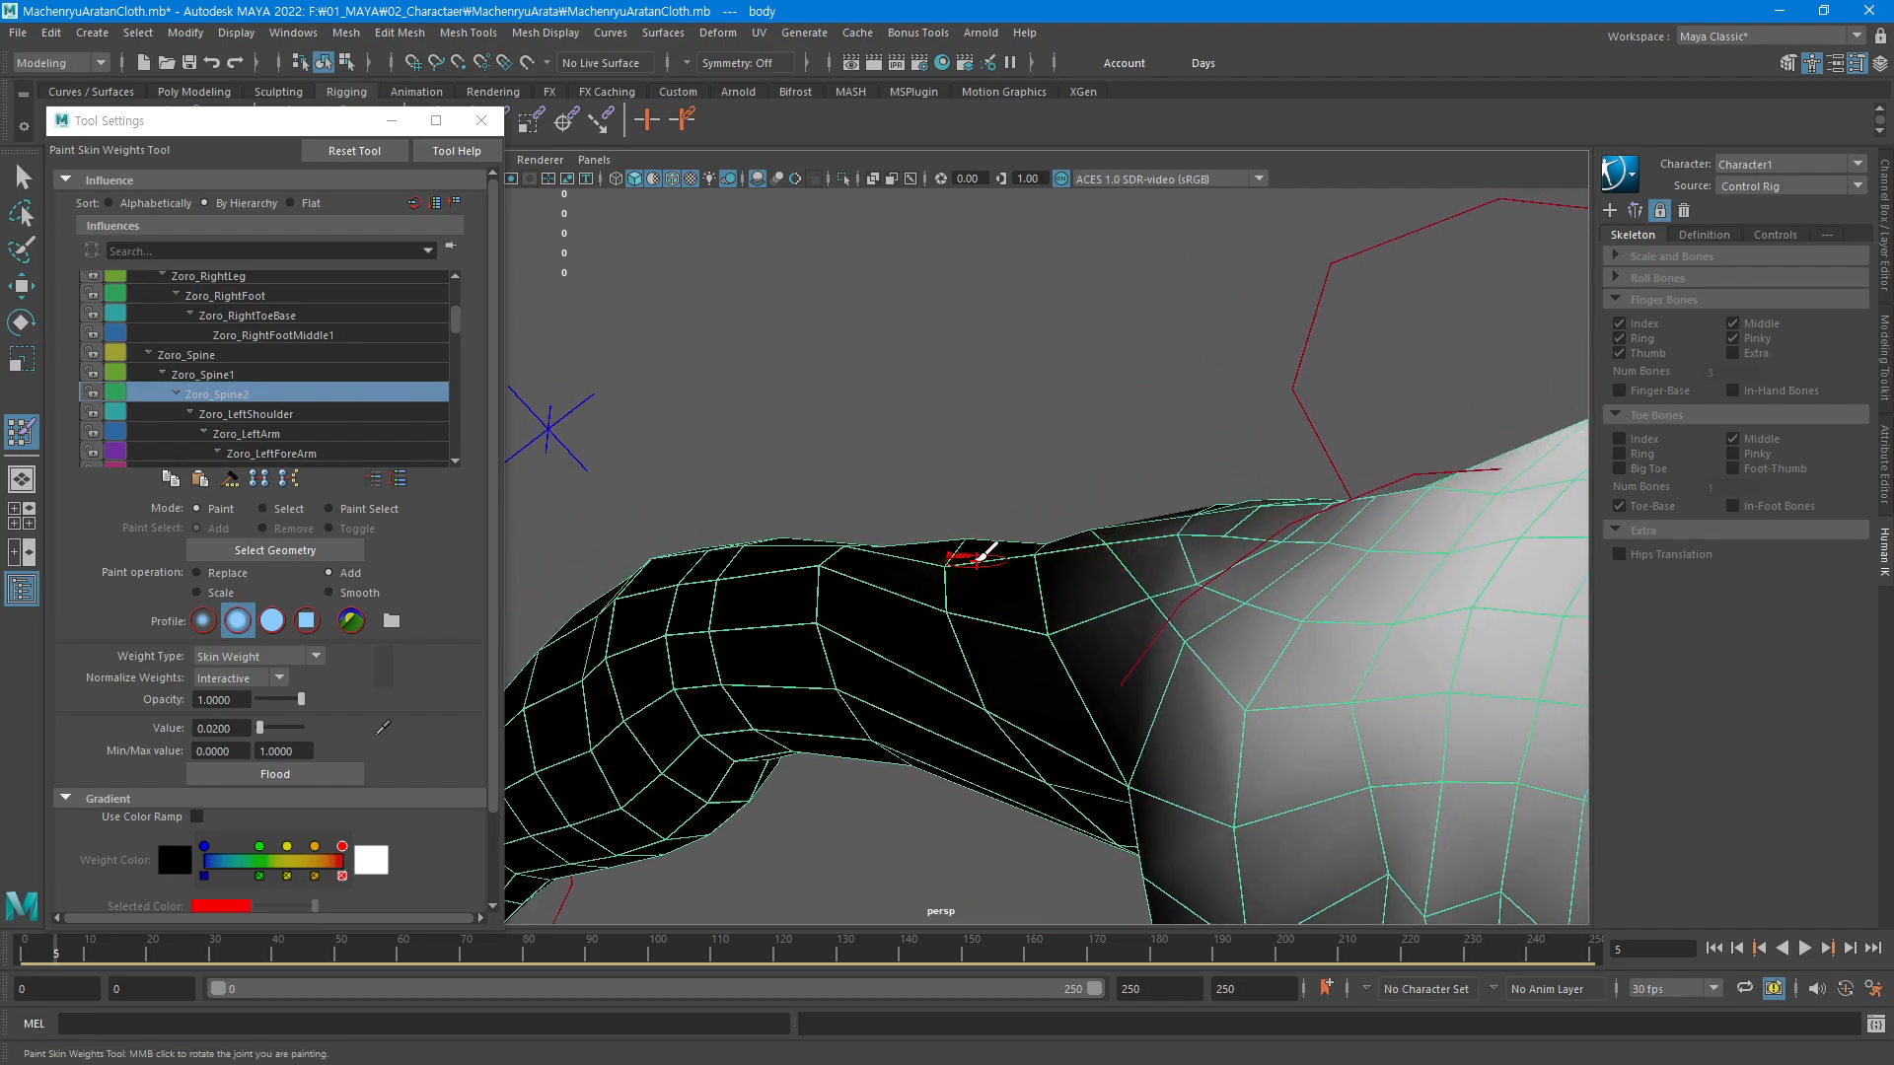
{"action": "key", "text": "ctrl+z"}
Check the Zoro_LeftShoulder influence, return to Zoro_LeftArm, and add weight along the top of the upper arm and around the armpit
{"action": "left_click", "coordinate": [274, 418]}
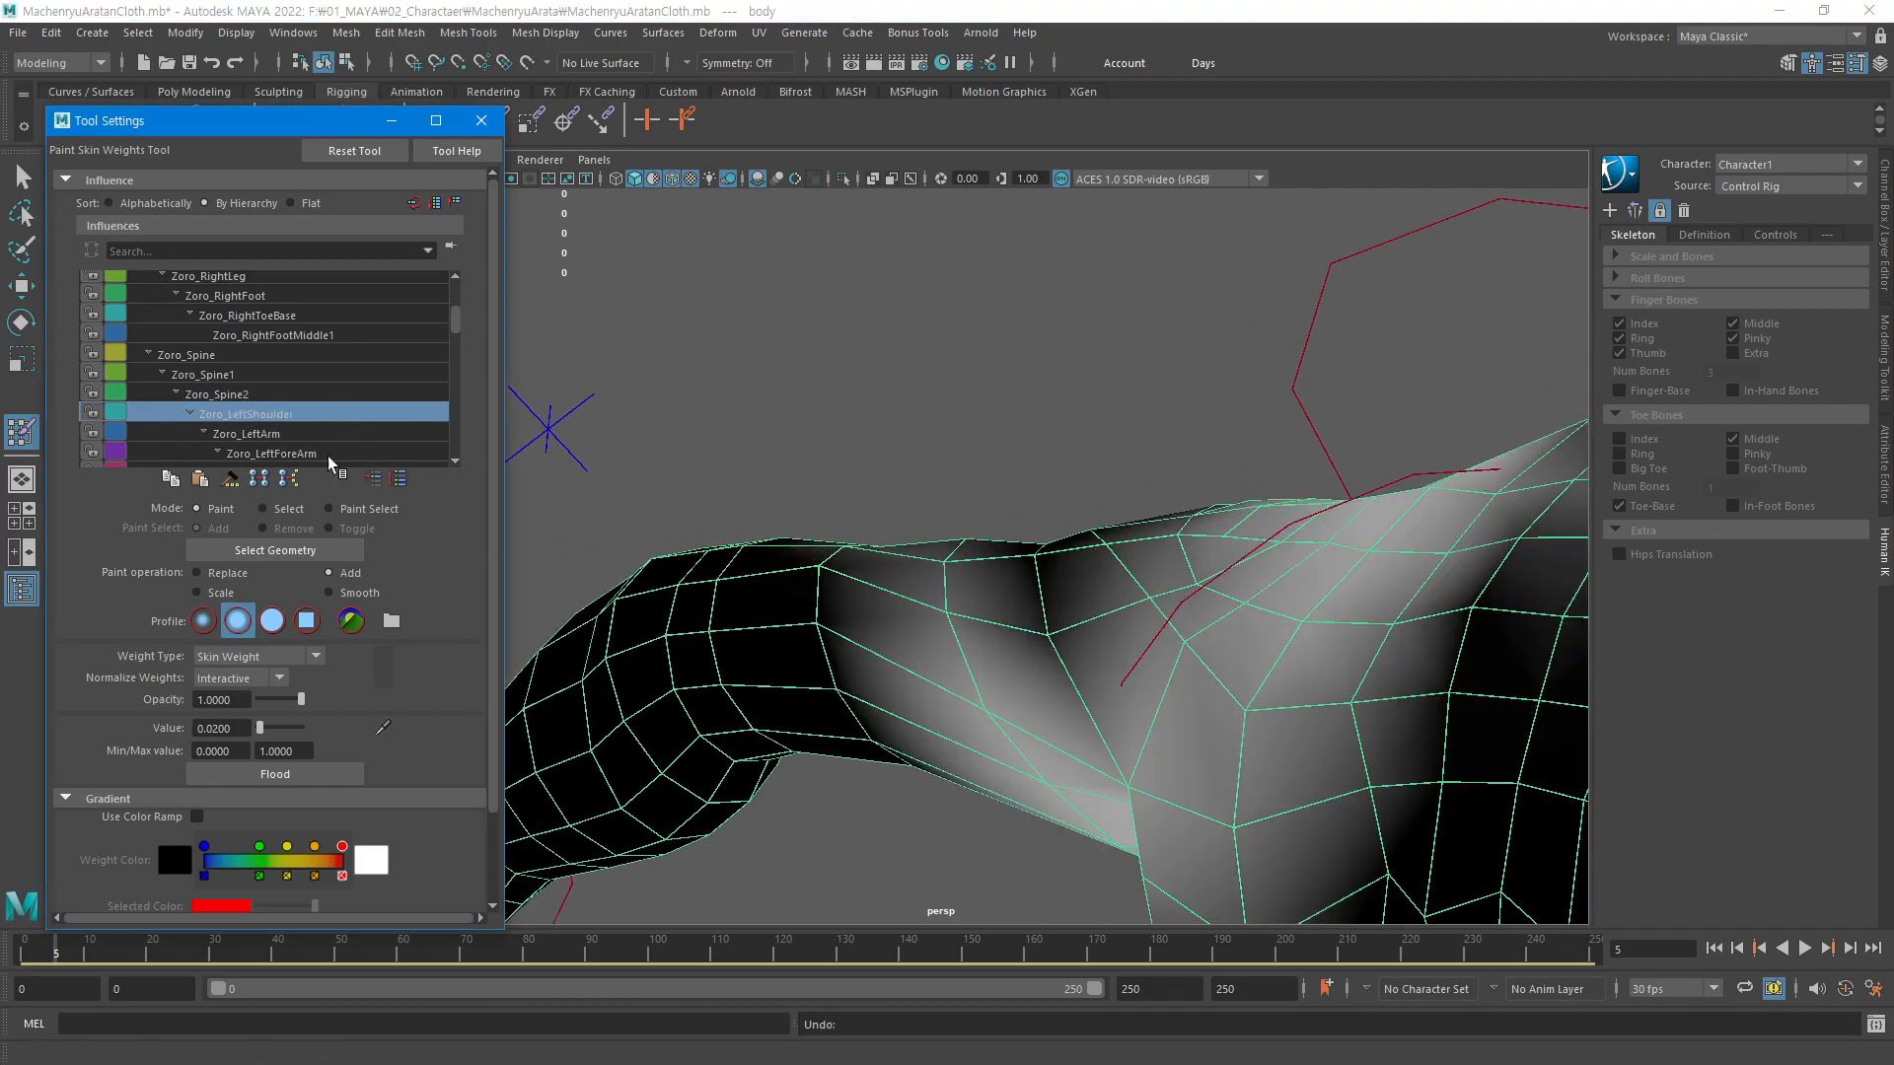
{"action": "left_click", "coordinate": [952, 559]}
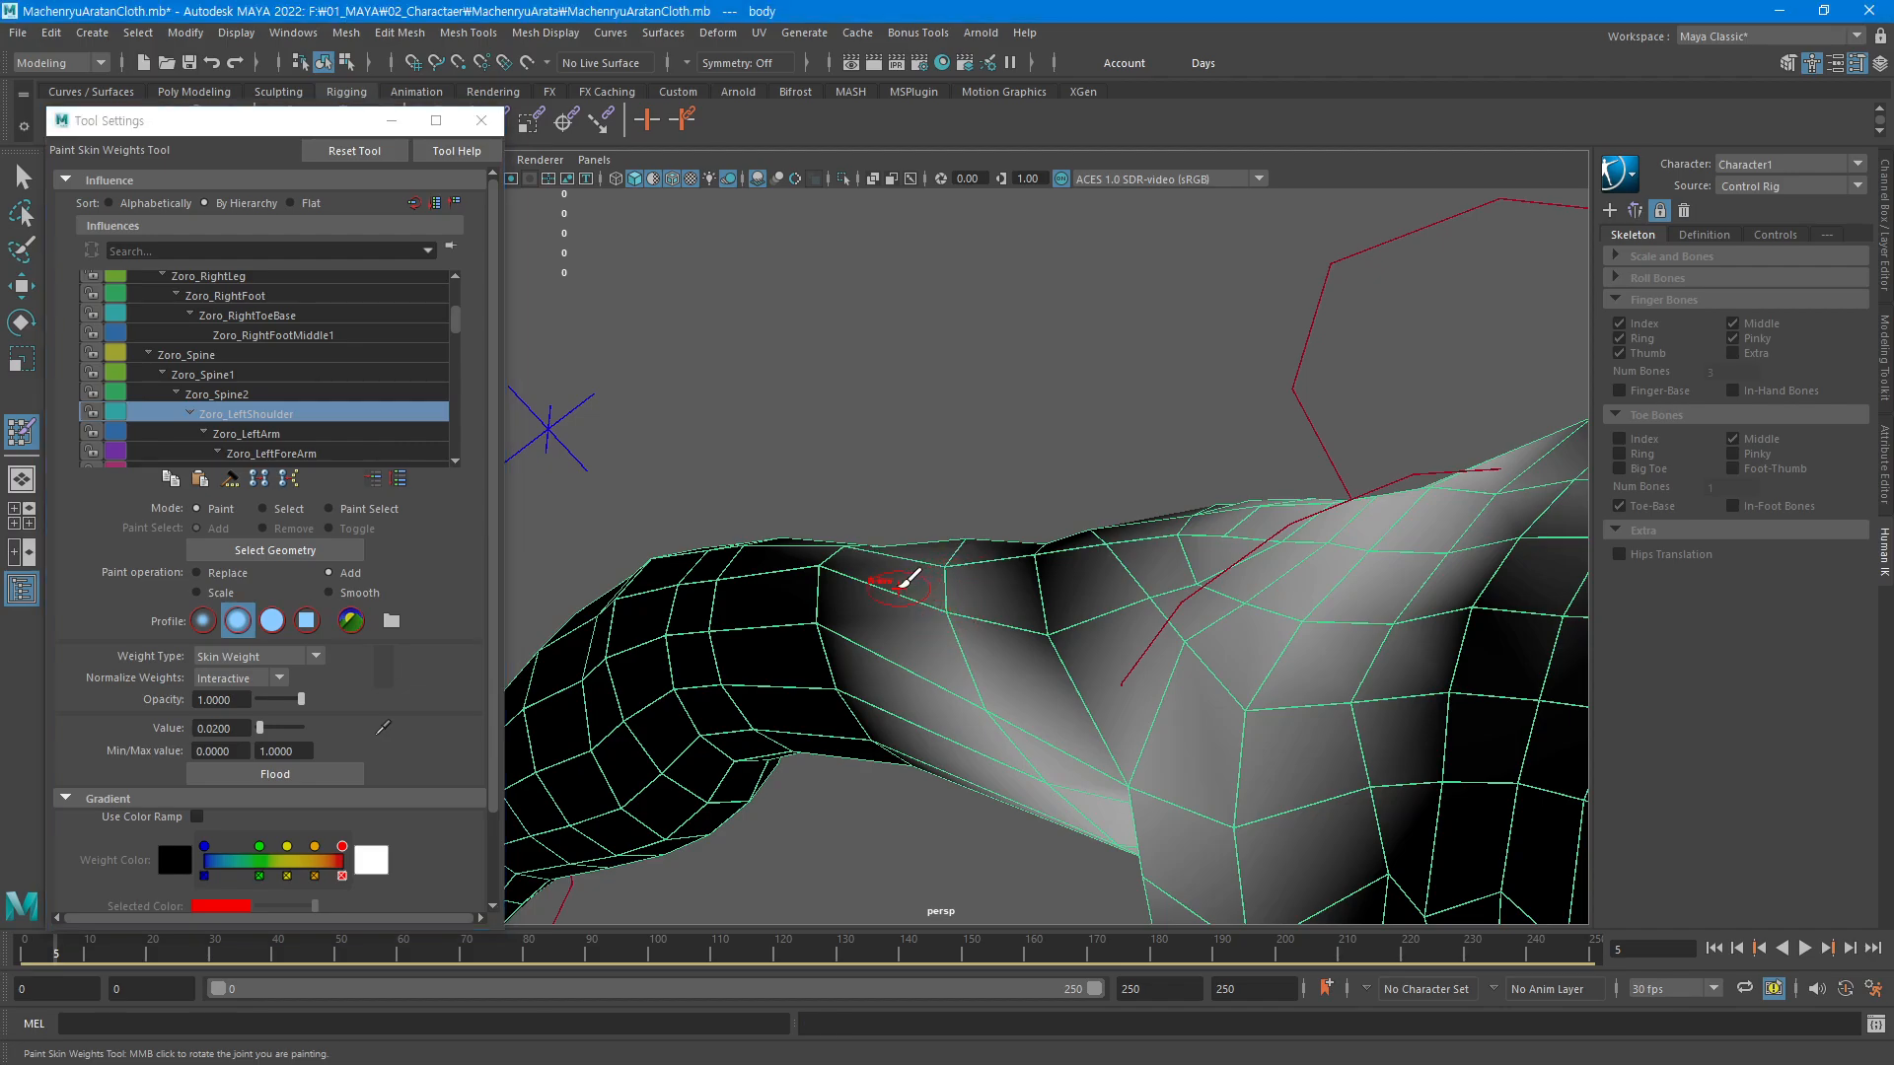
{"action": "left_click", "coordinate": [247, 434]}
{"action": "left_click", "coordinate": [957, 589]}
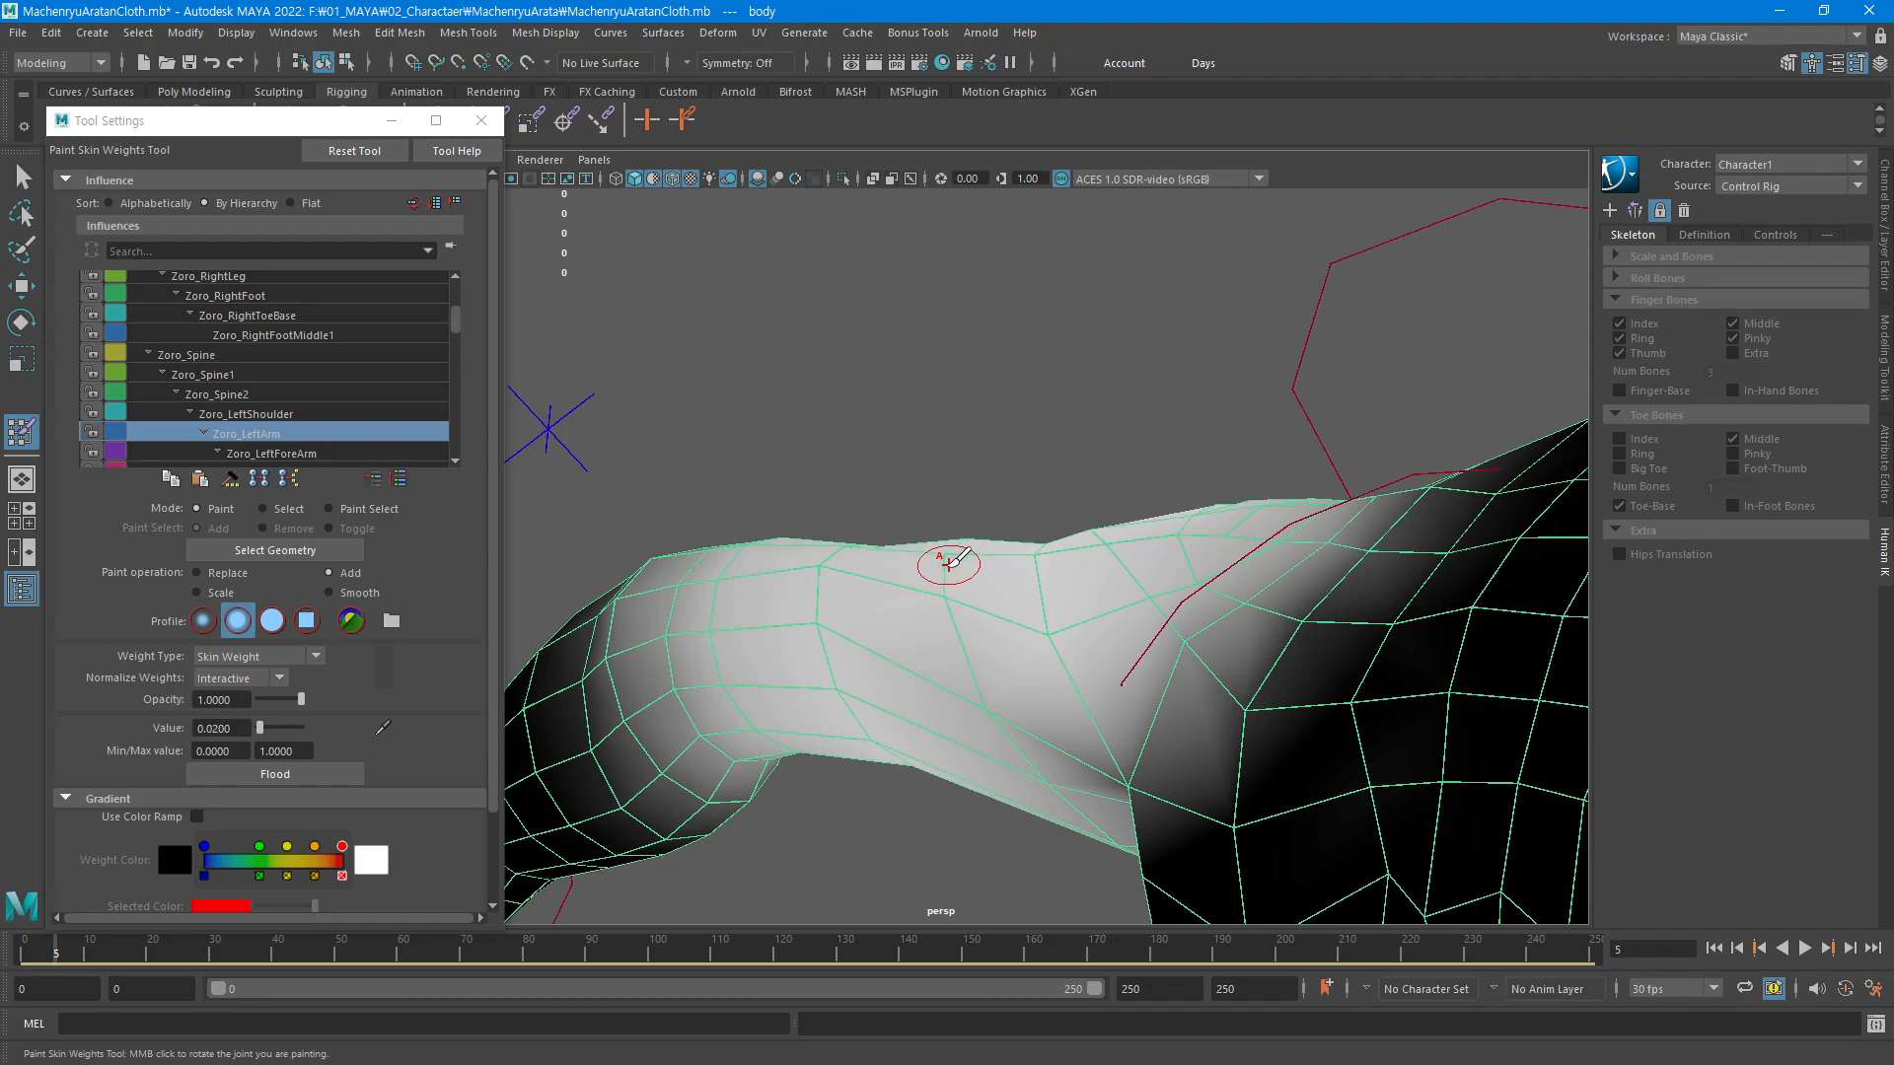
{"action": "mouse_move", "coordinate": [948, 564]}
{"action": "left_mouse_down"}
{"action": "mouse_move", "coordinate": [1040, 592]}
{"action": "mouse_move", "coordinate": [1044, 564]}
{"action": "mouse_move", "coordinate": [1052, 618]}
{"action": "mouse_move", "coordinate": [990, 682]}
{"action": "mouse_move", "coordinate": [1209, 537]}
{"action": "mouse_move", "coordinate": [1323, 528]}
{"action": "left_mouse_up"}
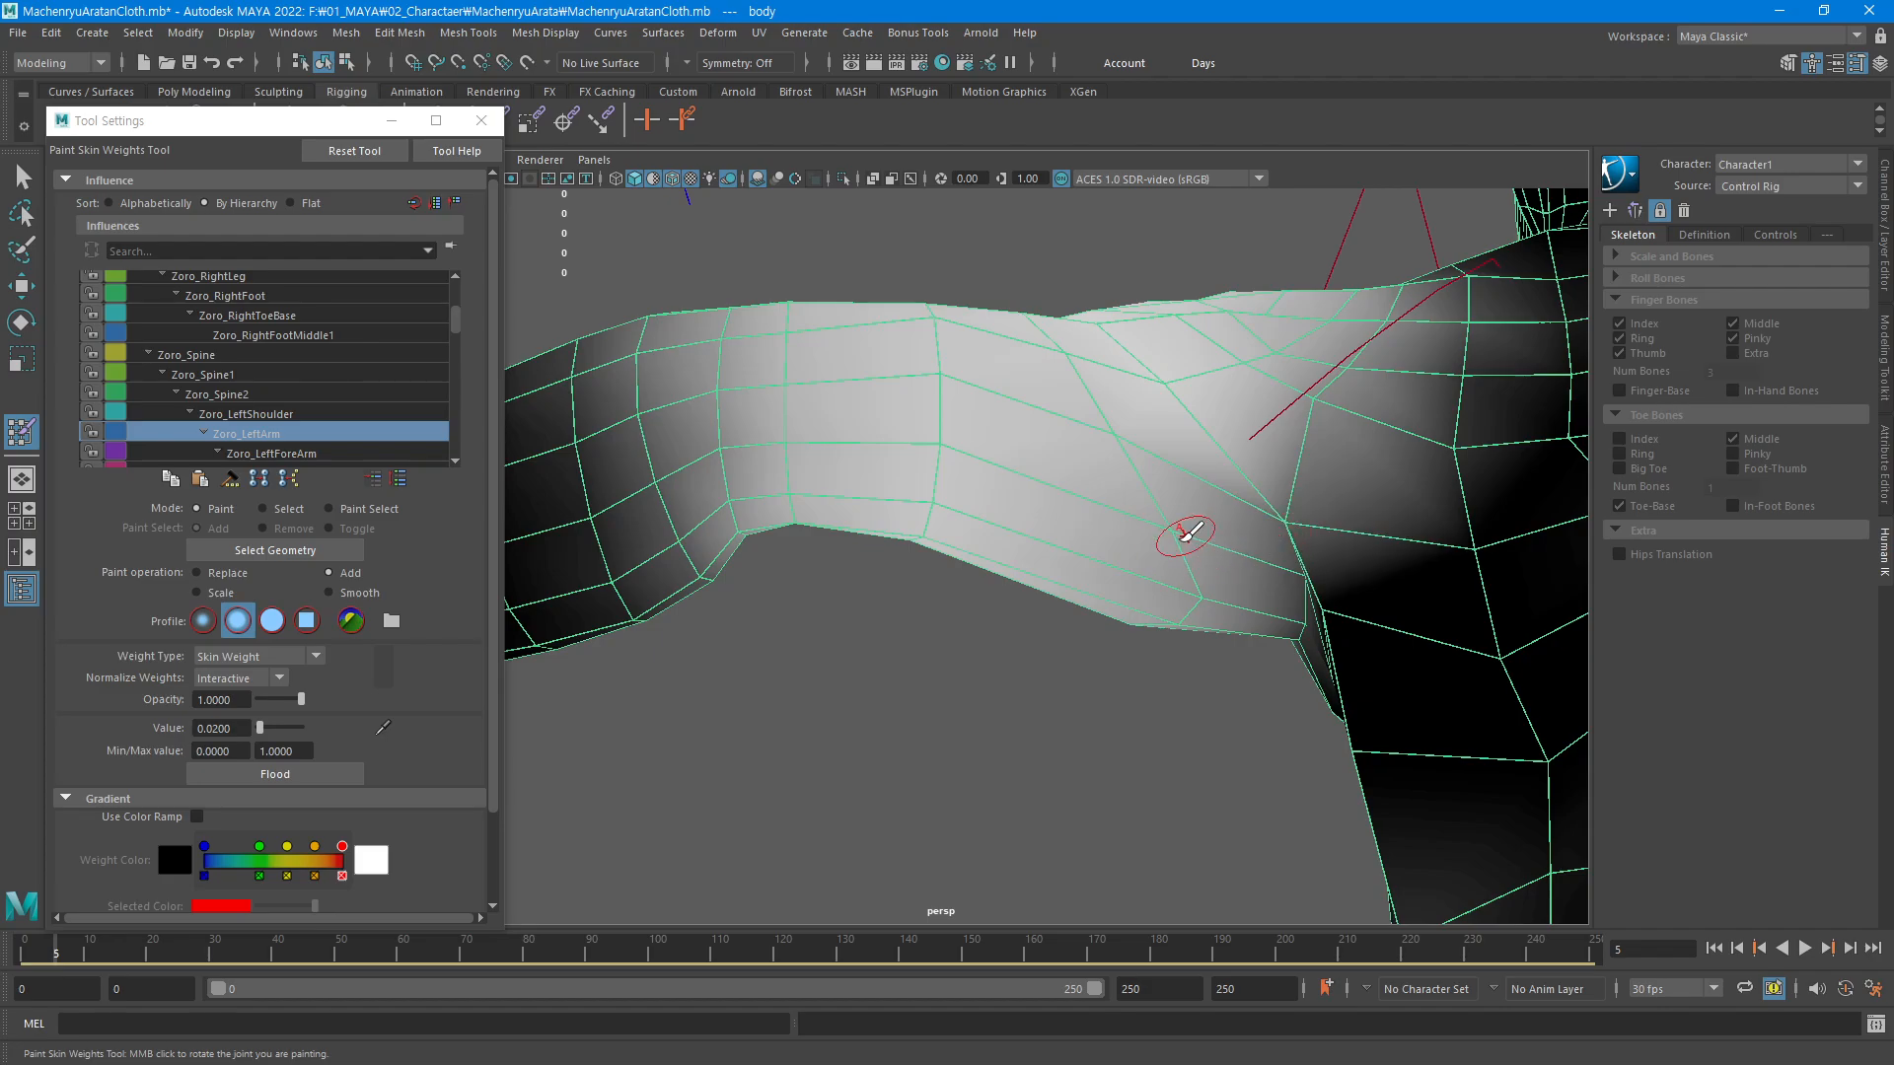
{"action": "mouse_move", "coordinate": [1353, 592]}
{"action": "left_mouse_down", "text": "alt"}
{"action": "mouse_move", "coordinate": [1365, 563]}
{"action": "mouse_move", "coordinate": [1298, 584]}
{"action": "left_mouse_up", "text": "alt"}
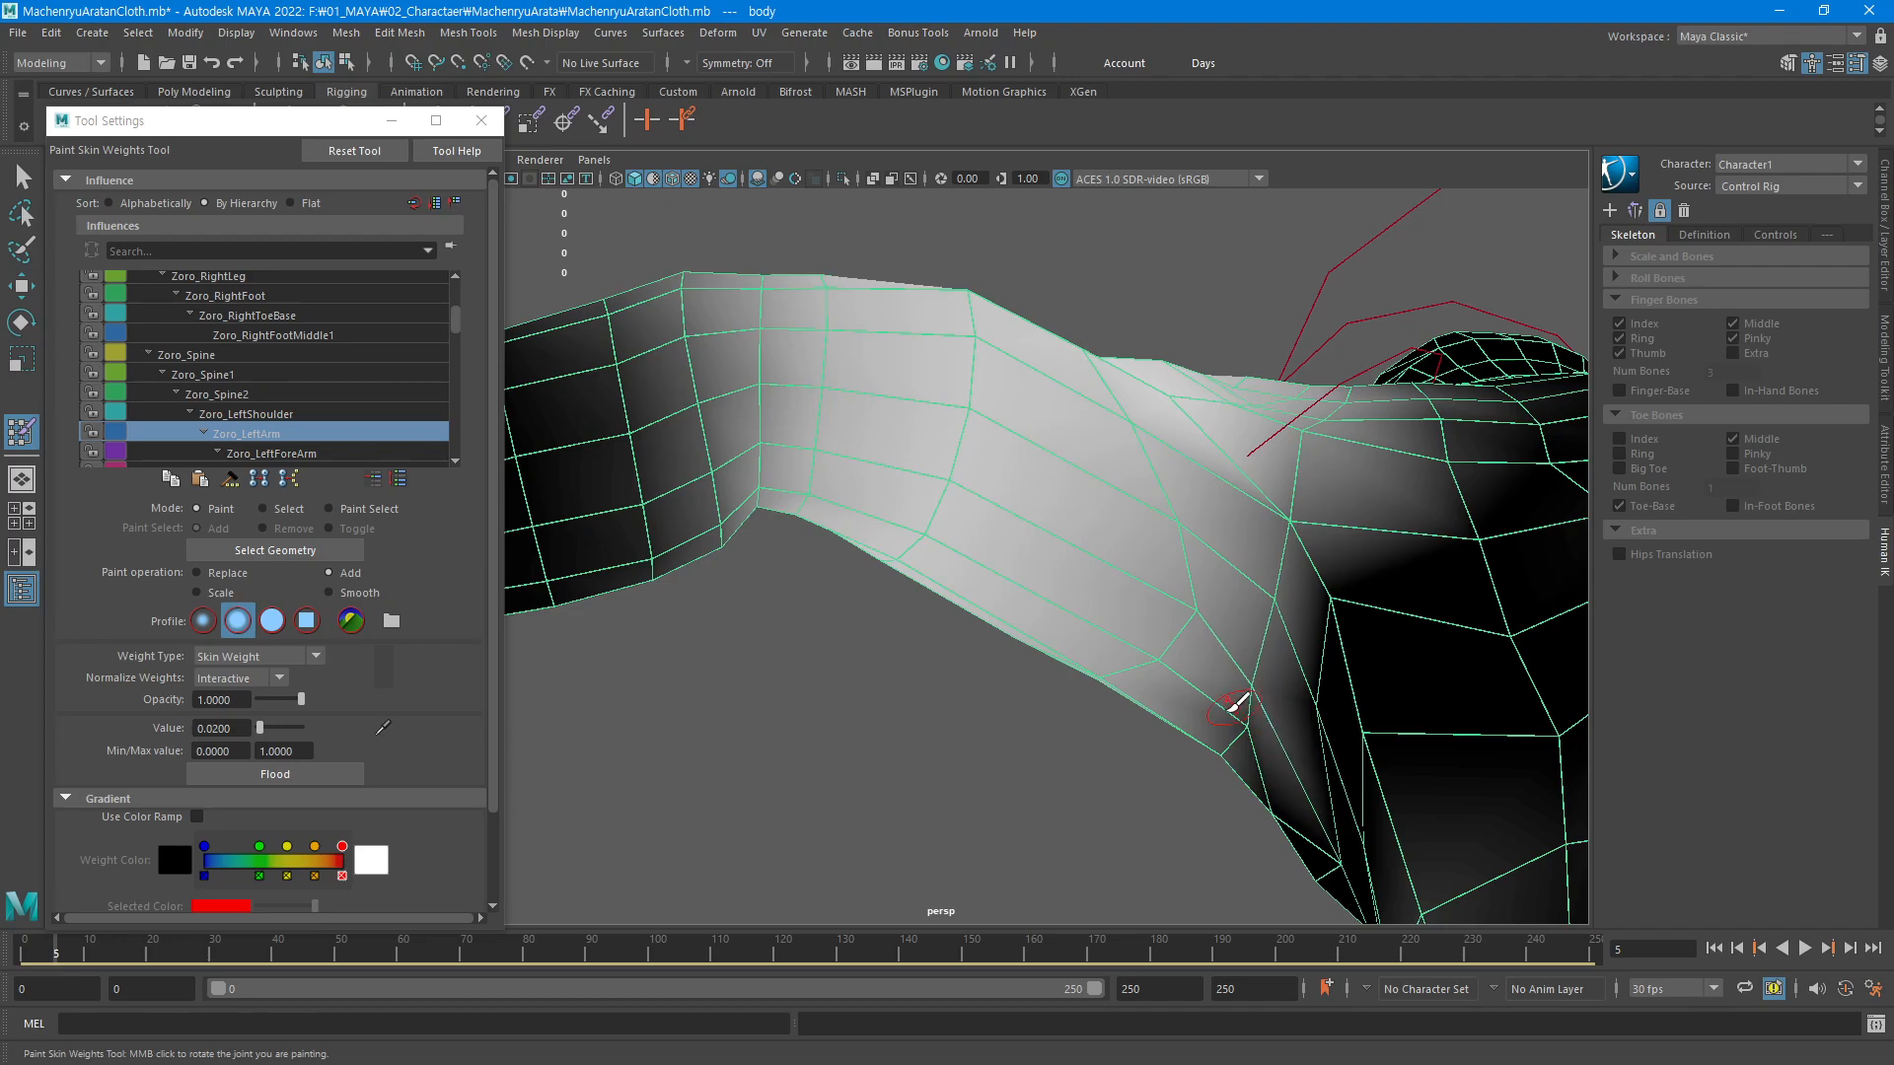
{"action": "mouse_move", "coordinate": [1226, 706]}
{"action": "left_mouse_down", "text": "alt"}
{"action": "mouse_move", "coordinate": [1463, 690]}
{"action": "mouse_move", "coordinate": [750, 667]}
{"action": "mouse_move", "coordinate": [1128, 582]}
{"action": "mouse_move", "coordinate": [1213, 512]}
{"action": "mouse_move", "coordinate": [1095, 605]}
{"action": "left_mouse_up", "text": "alt"}
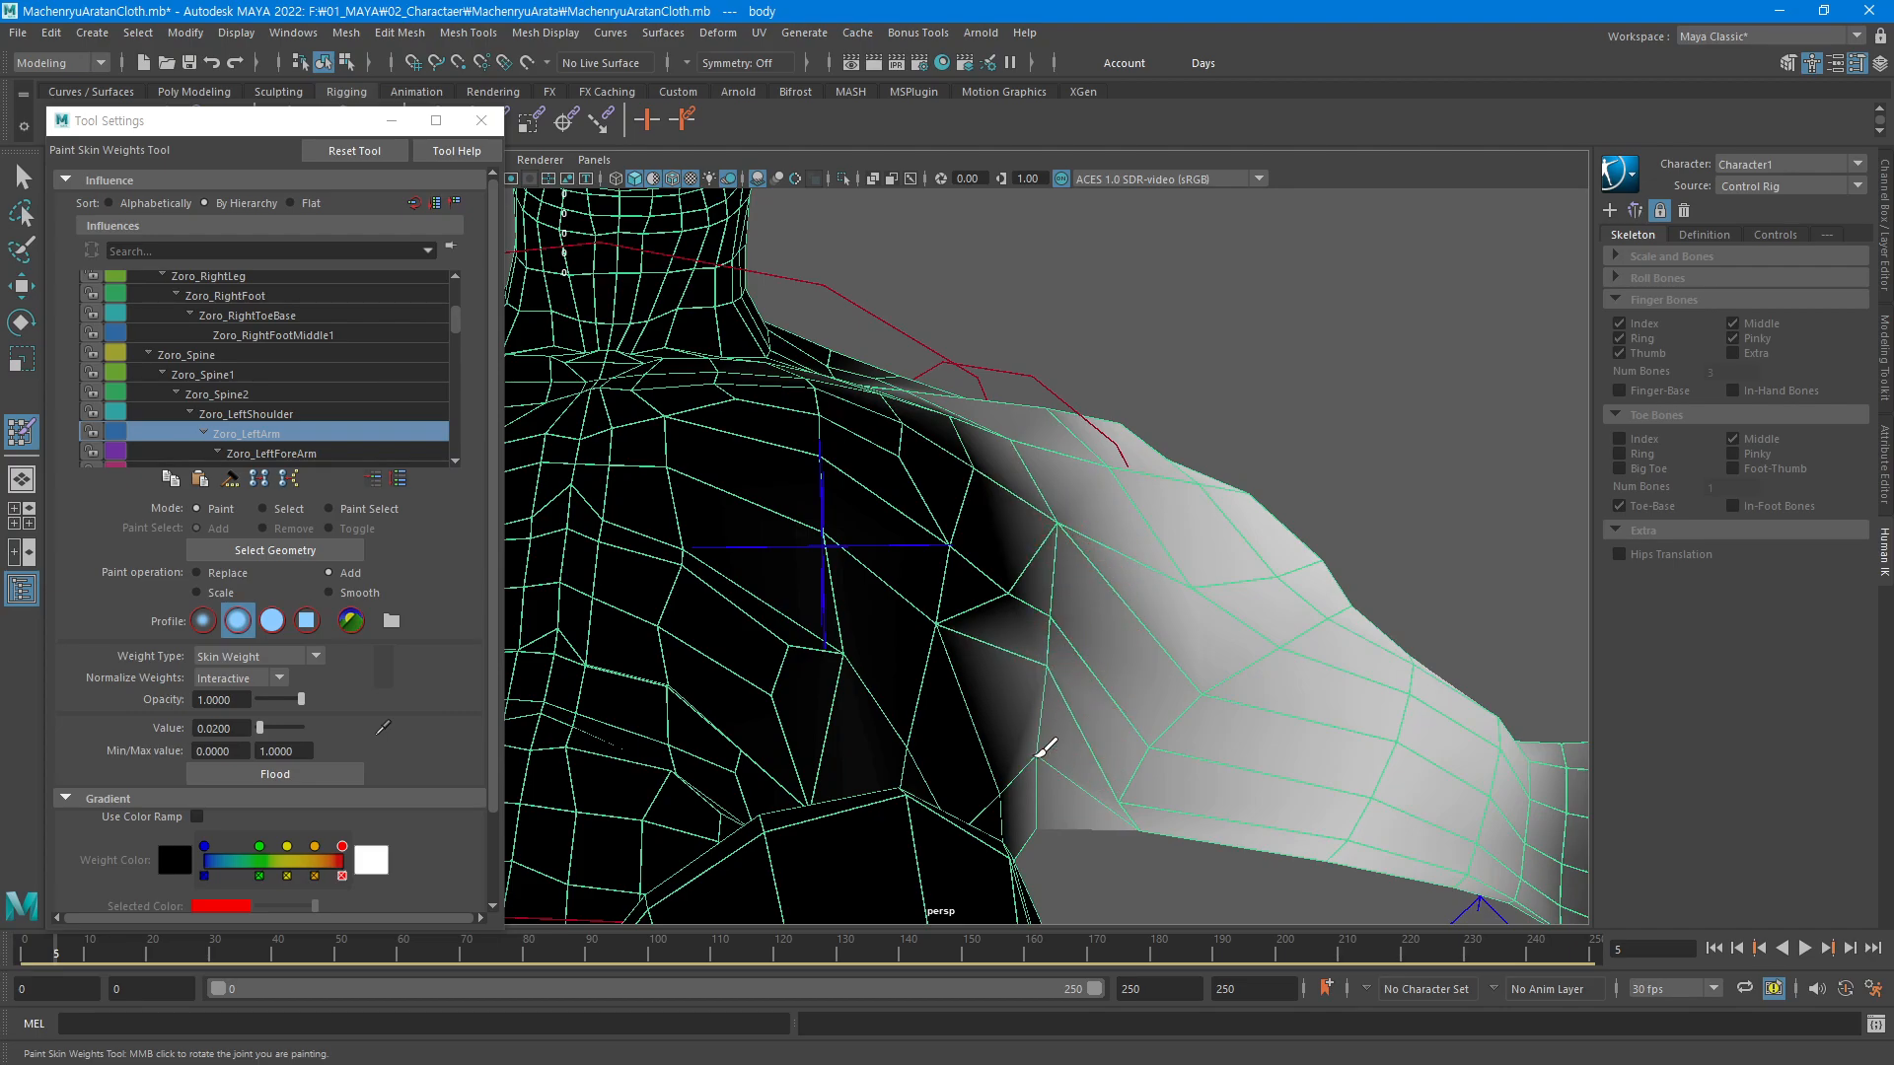
Examine the Zoro_LeftArm weights from the front, comparing both shoulders and the sides of the torso
{"action": "right_click_drag", "start_coordinate": [1294, 560], "coordinate": [922, 566], "text": "alt"}
{"action": "mouse_move", "coordinate": [921, 566]}
{"action": "left_mouse_down", "text": "alt"}
{"action": "mouse_move", "coordinate": [912, 639]}
{"action": "mouse_move", "coordinate": [933, 592]}
{"action": "left_mouse_up", "text": "alt"}
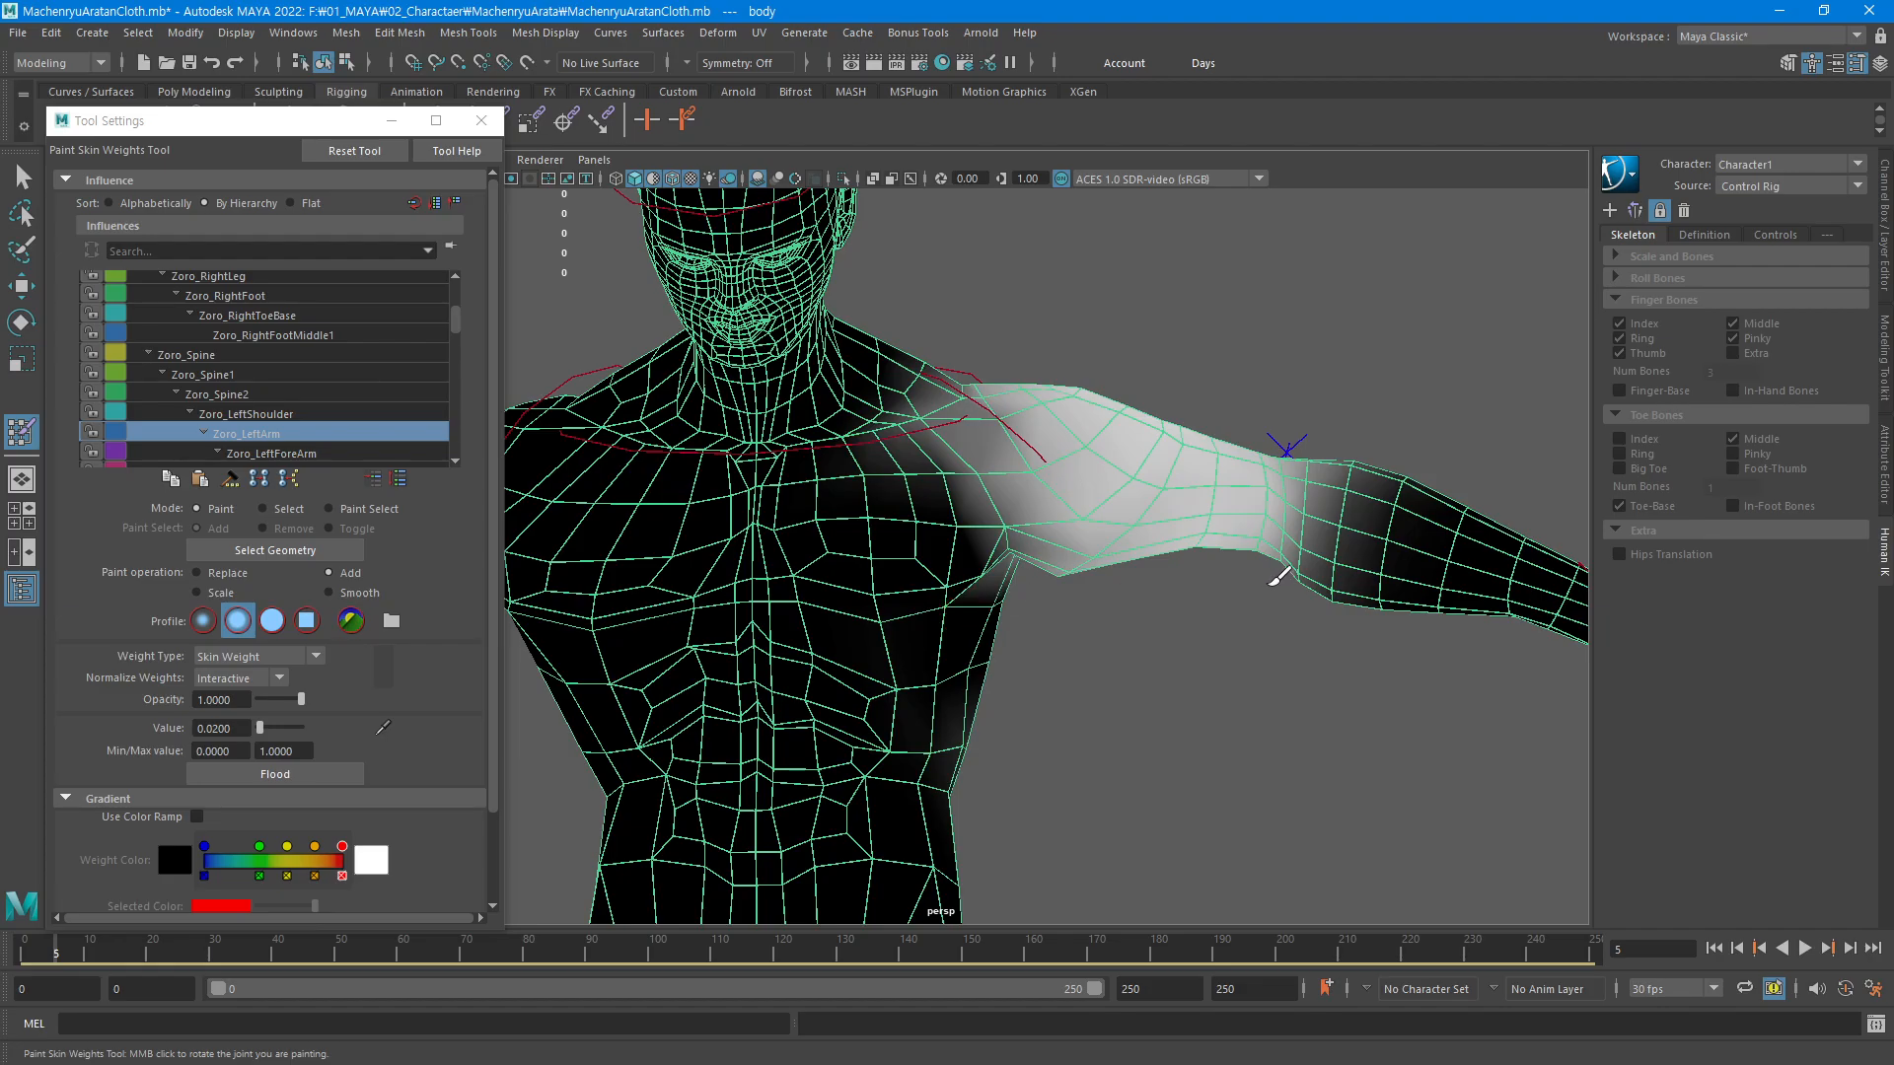
{"action": "right_click_drag", "start_coordinate": [1280, 570], "coordinate": [972, 553], "text": "alt"}
{"action": "middle_click_drag", "start_coordinate": [972, 553], "coordinate": [1164, 495], "text": "alt"}
{"action": "right_click_drag", "start_coordinate": [1174, 532], "coordinate": [1065, 536], "text": "alt"}
{"action": "middle_click_drag", "start_coordinate": [1065, 537], "coordinate": [1023, 448], "text": "alt"}
{"action": "right_click_drag", "start_coordinate": [1091, 516], "coordinate": [1264, 522], "text": "alt"}
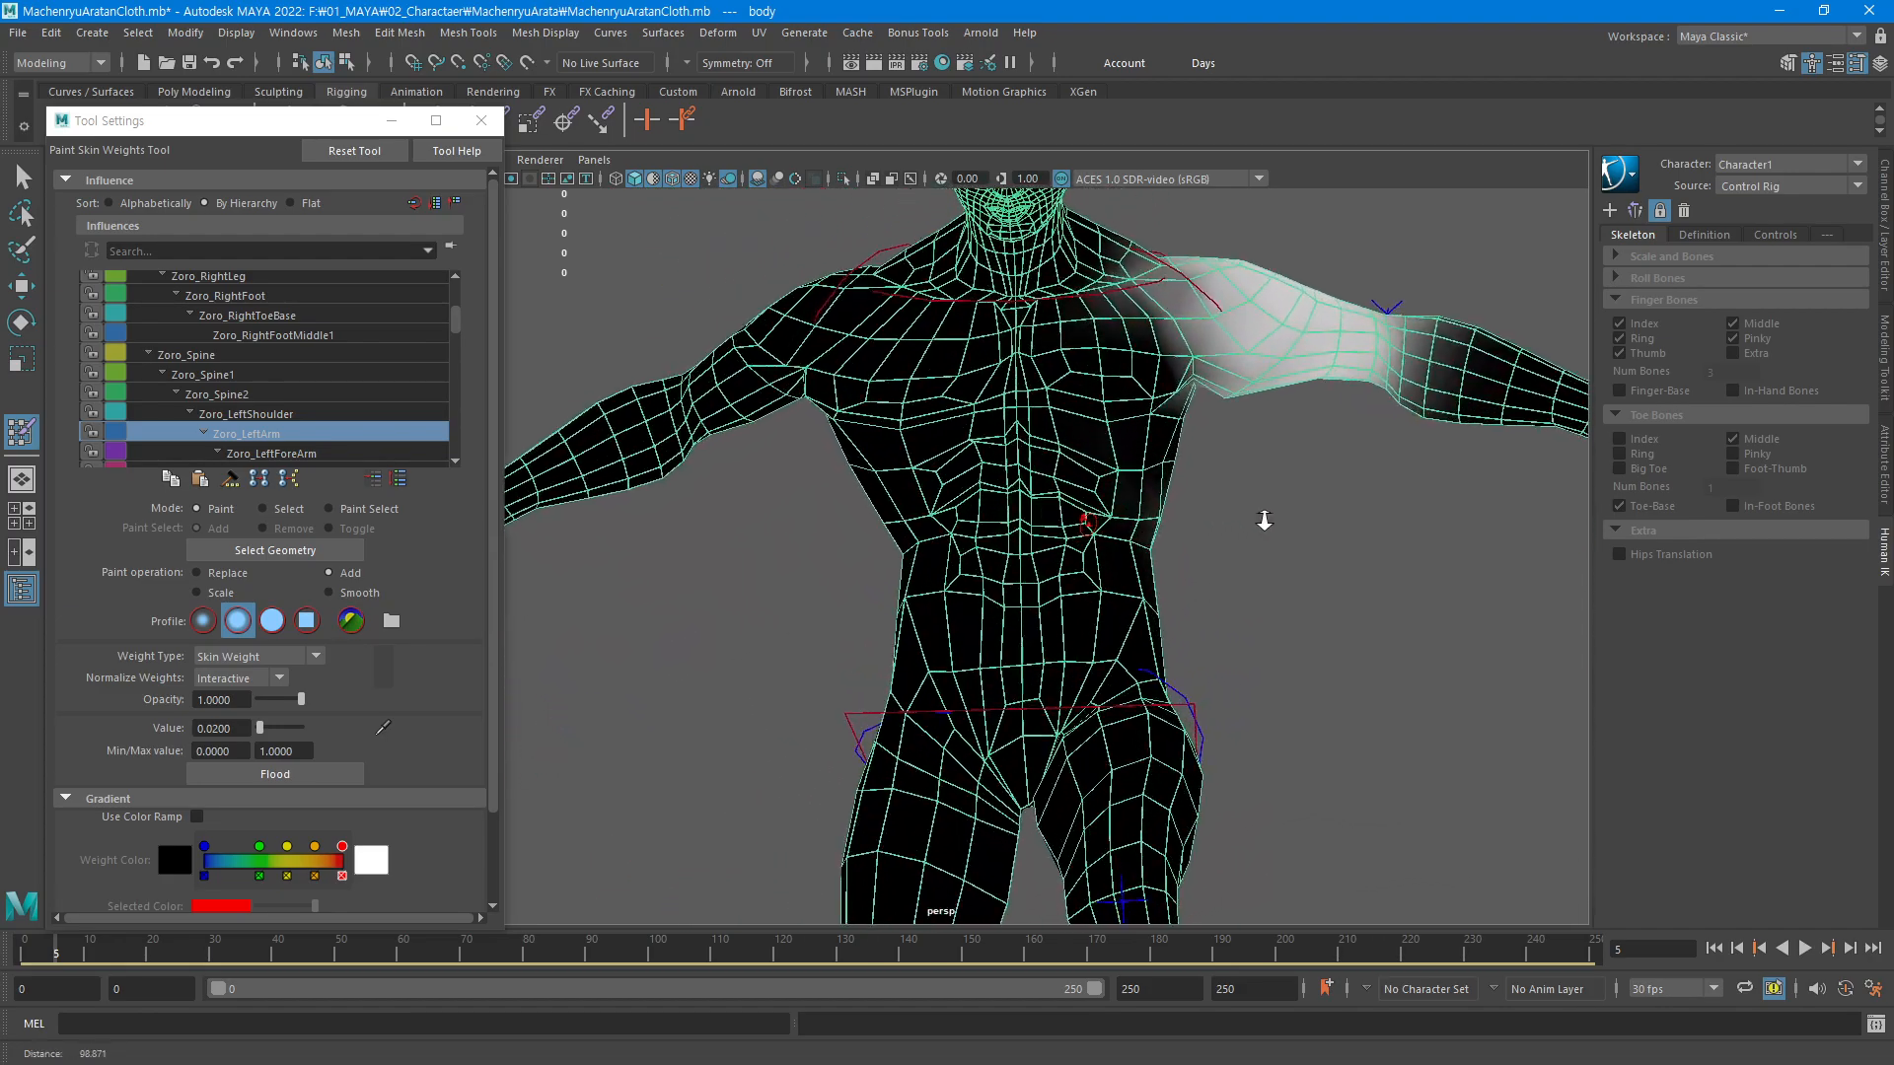
{"action": "middle_click_drag", "start_coordinate": [1233, 471], "coordinate": [1211, 569], "text": "alt"}
{"action": "right_click_drag", "start_coordinate": [1211, 569], "coordinate": [1091, 512], "text": "alt"}
{"action": "middle_click_drag", "start_coordinate": [1091, 512], "coordinate": [1113, 545], "text": "alt"}
{"action": "right_click_drag", "start_coordinate": [1113, 544], "coordinate": [1144, 545], "text": "alt"}
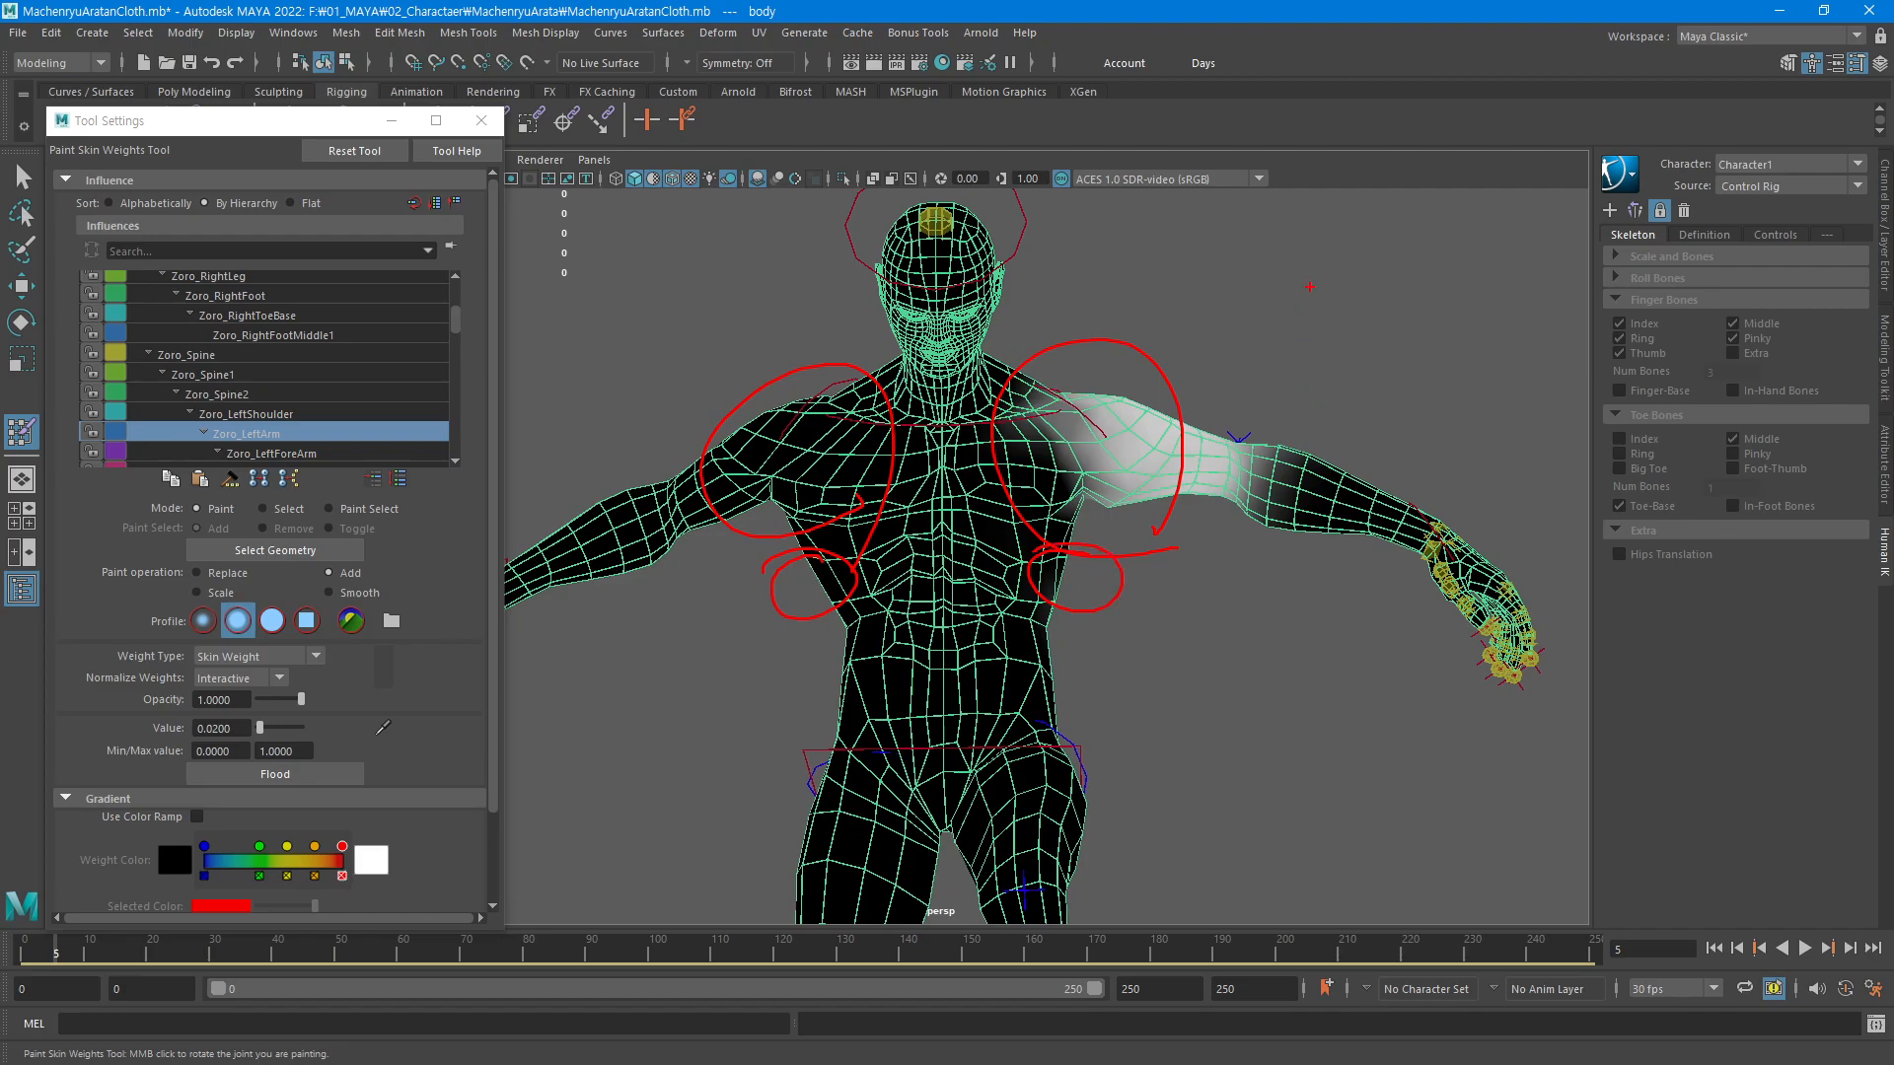
Select the left wrist control with the Move tool and go to frame 10 of the running pose
{"action": "left_click_drag", "start_coordinate": [1335, 490], "coordinate": [1133, 696], "text": "alt"}
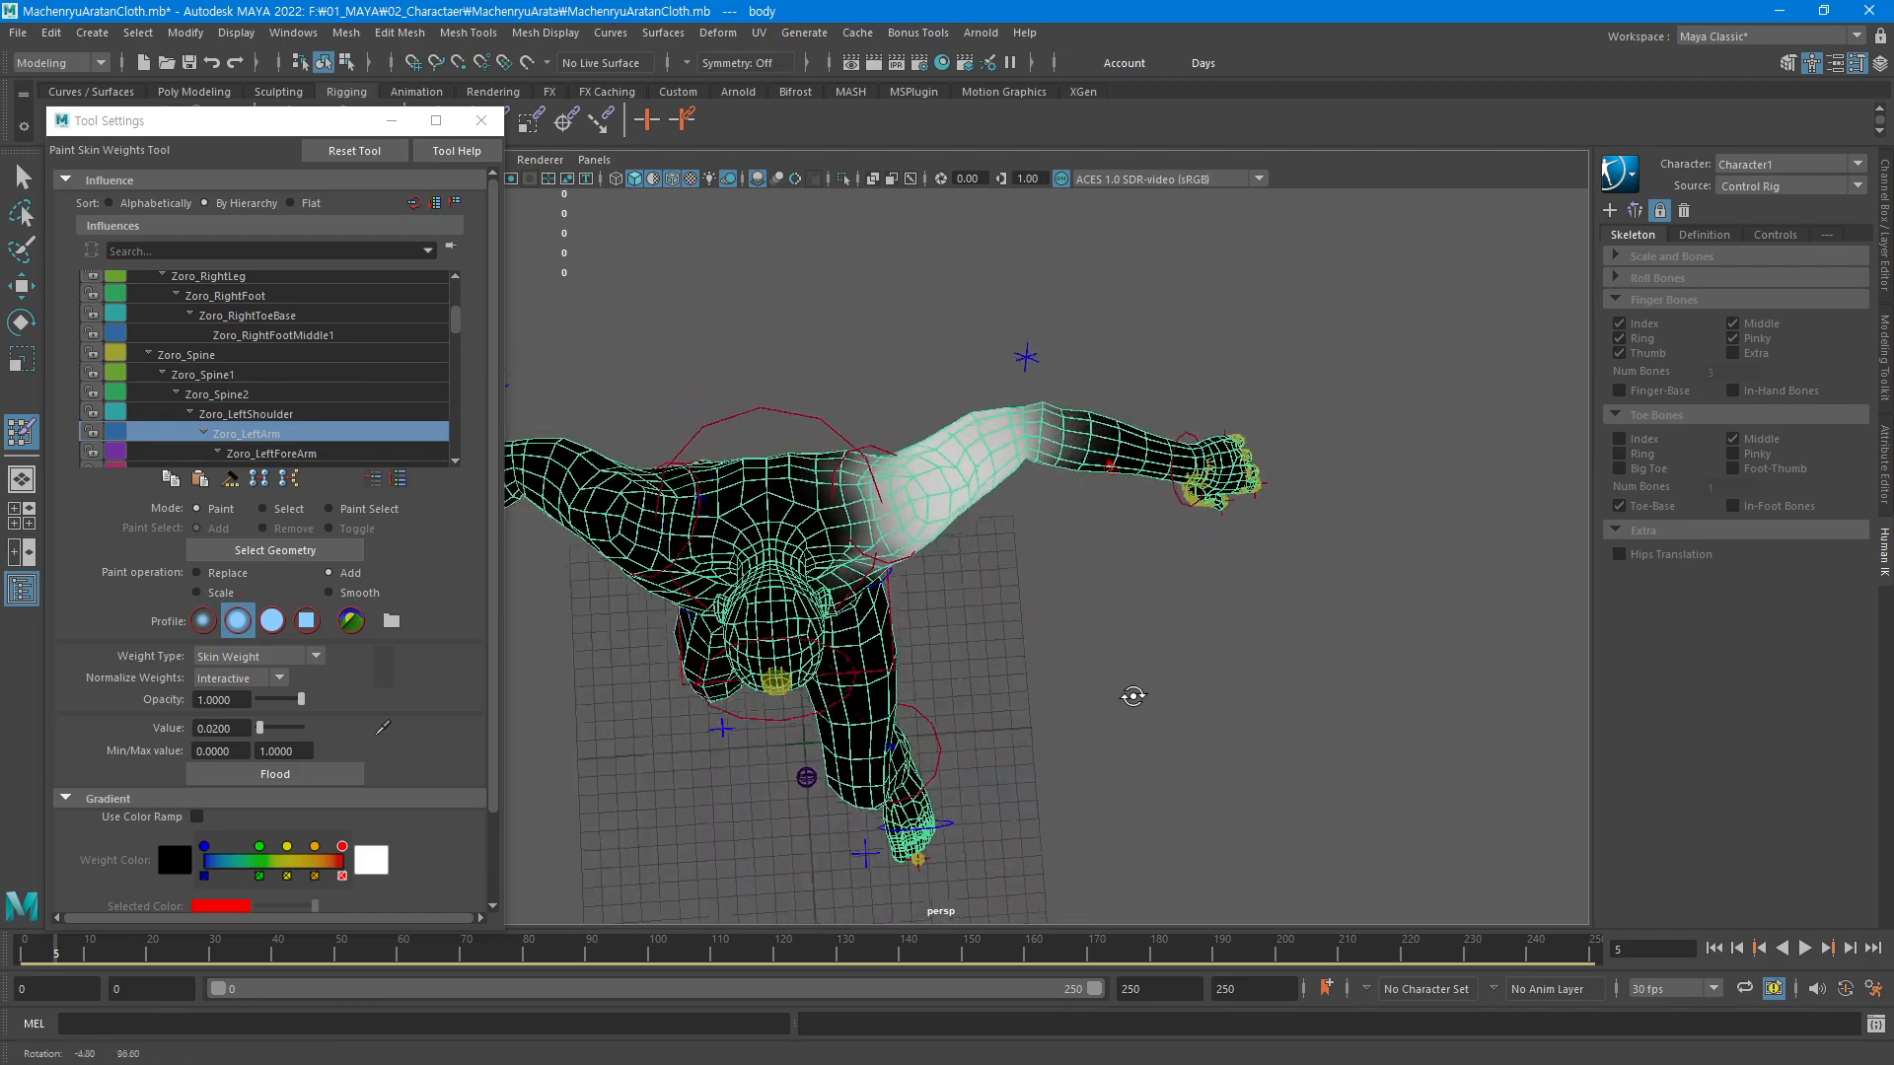
{"action": "key", "text": "w"}
{"action": "left_click", "coordinate": [1194, 432]}
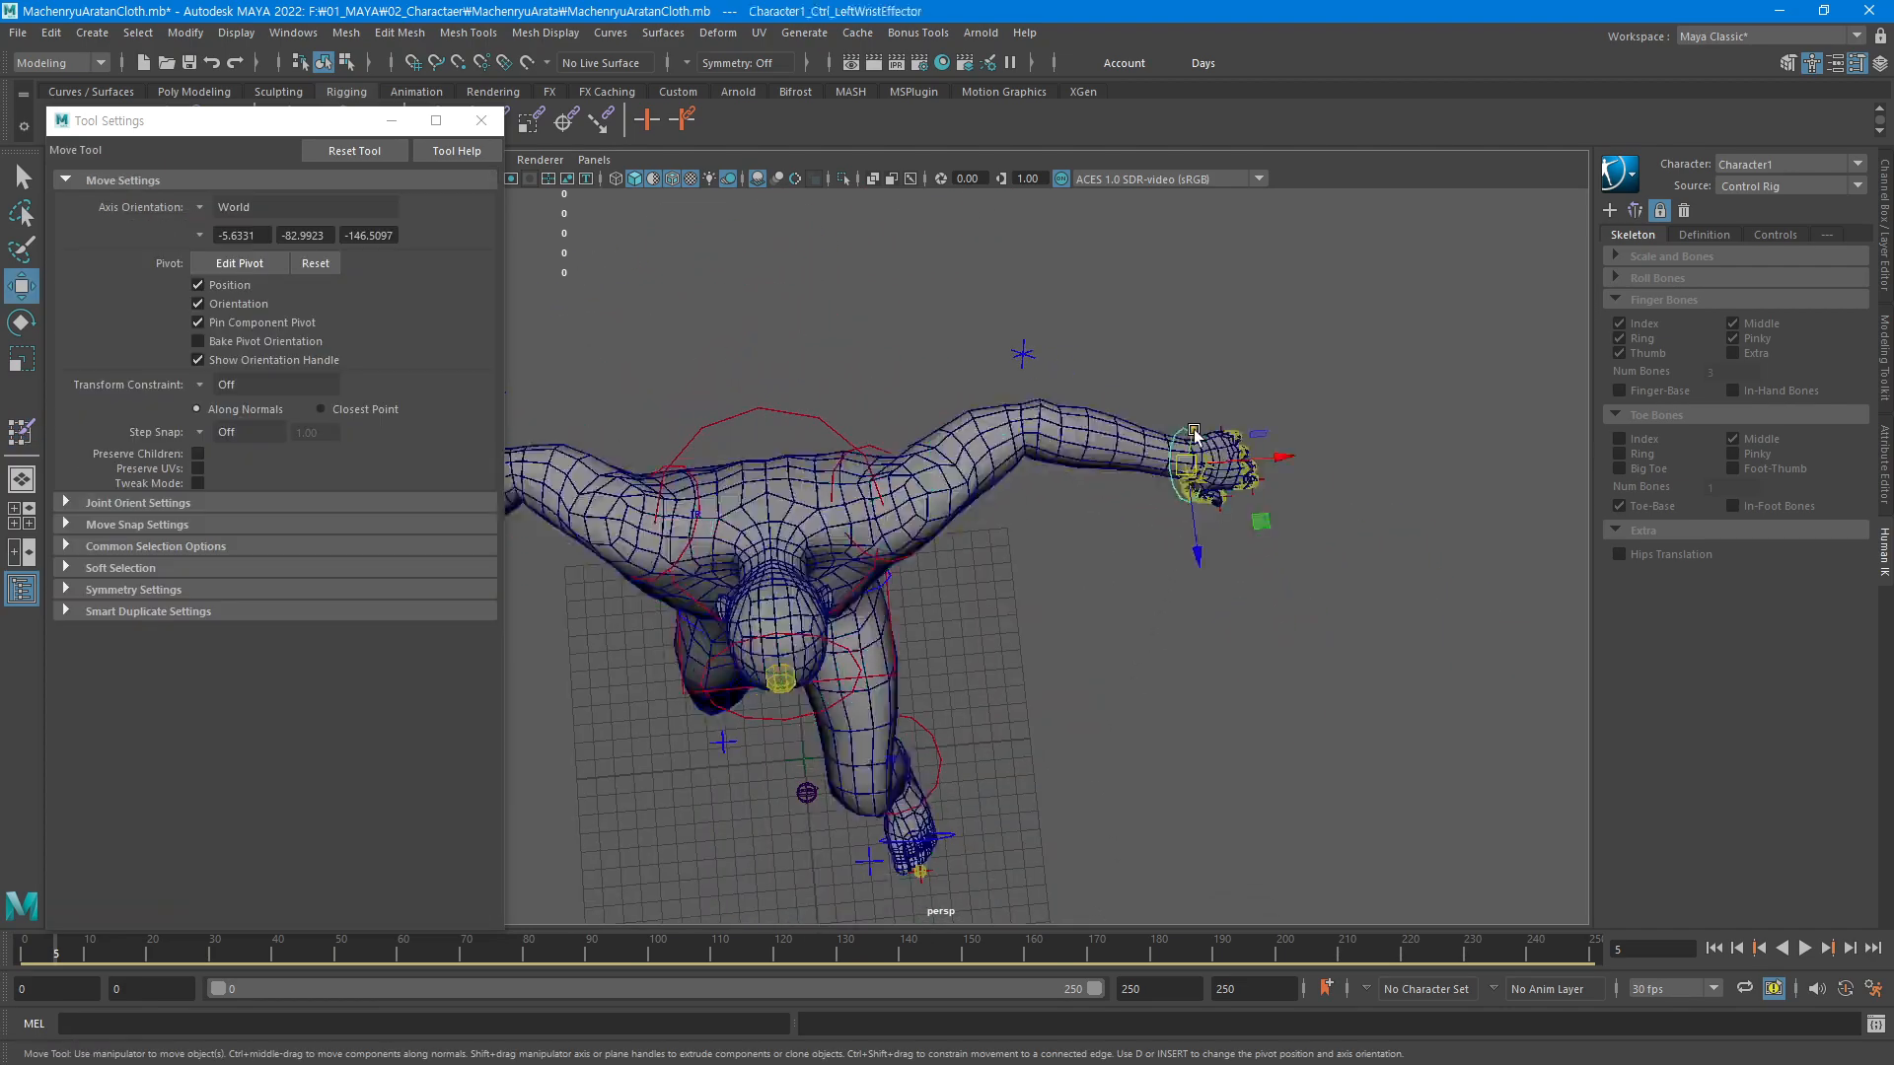
{"action": "left_click", "coordinate": [89, 955]}
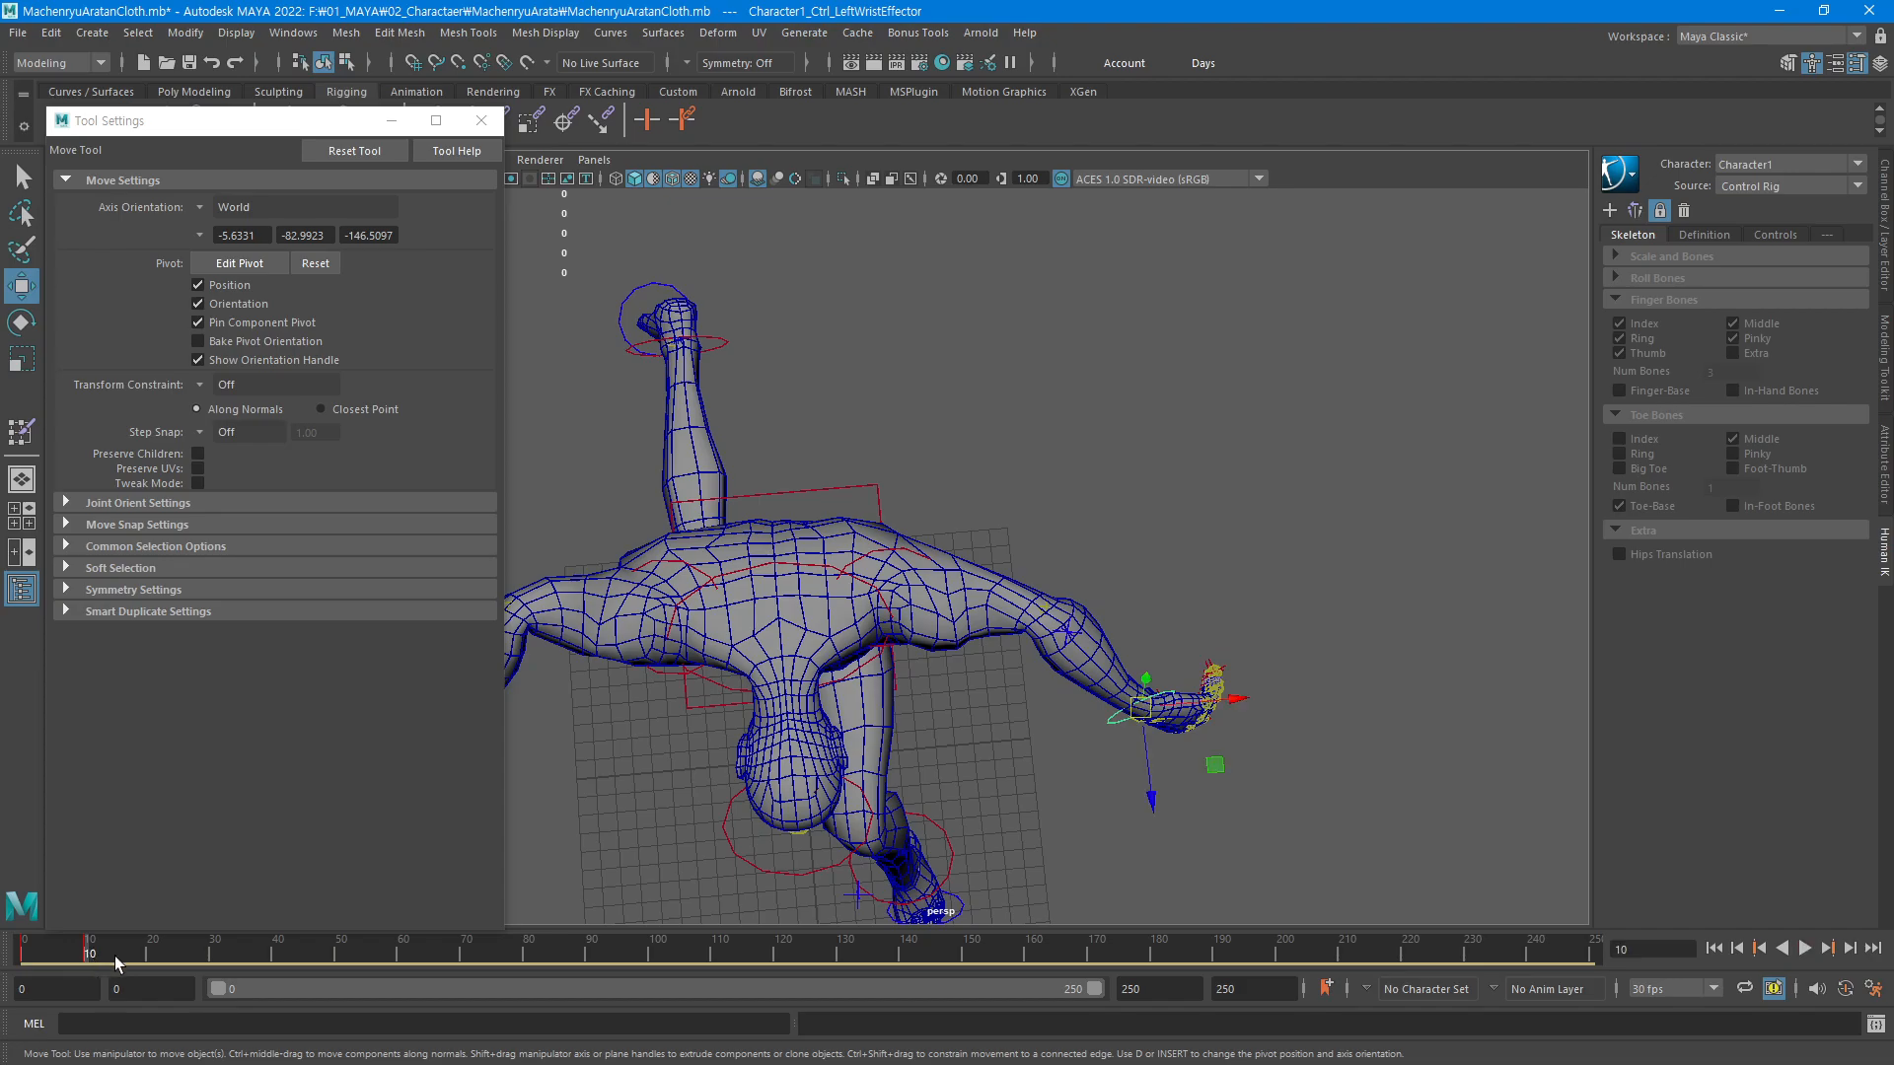
{"action": "left_click_drag", "start_coordinate": [1103, 721], "coordinate": [1137, 410], "text": "alt"}
{"action": "mouse_move", "coordinate": [1193, 708]}
{"action": "left_mouse_down", "text": "alt"}
{"action": "mouse_move", "coordinate": [1265, 769]}
{"action": "mouse_move", "coordinate": [1239, 774]}
{"action": "mouse_move", "coordinate": [1176, 678]}
{"action": "left_mouse_up", "text": "alt"}
Try rotating the left wrist control and the left shoulder control in the frame 10 pose, undoing each rotation
{"action": "key", "text": "e"}
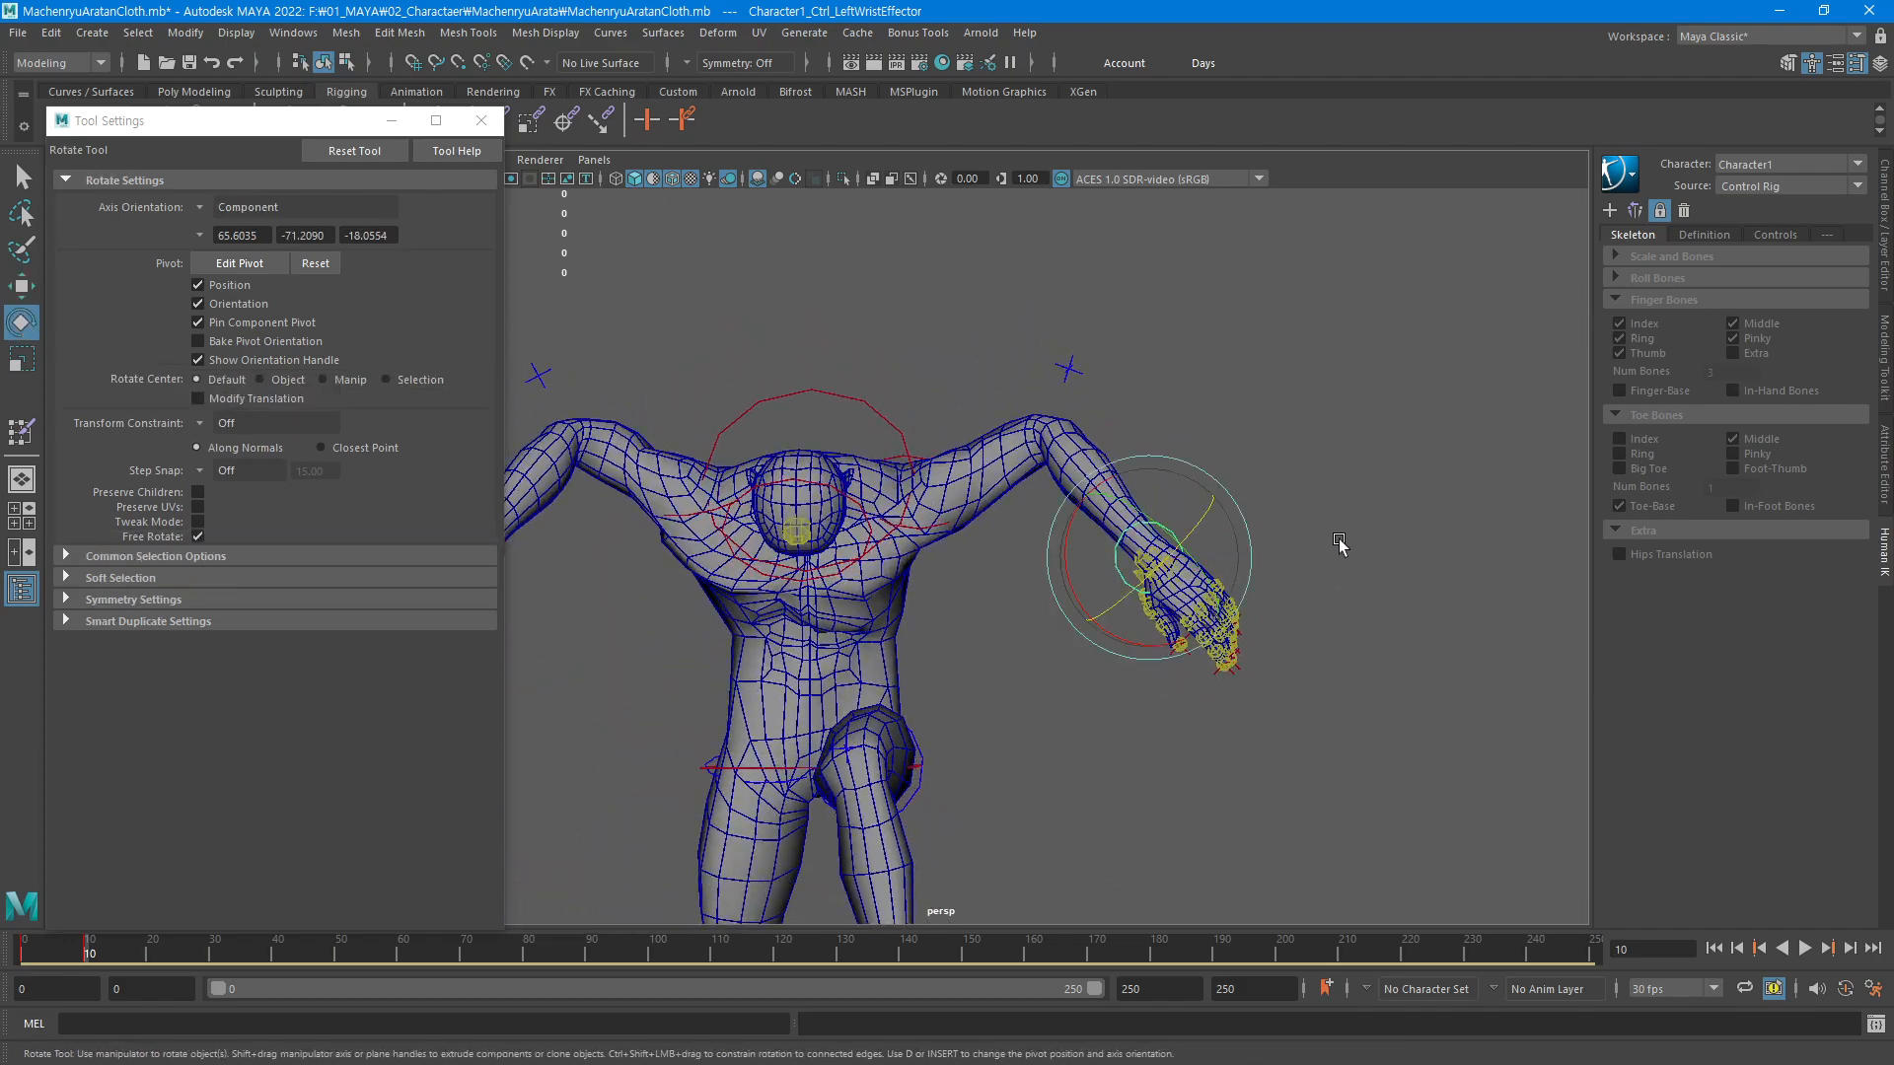
{"action": "left_click_drag", "start_coordinate": [1095, 562], "coordinate": [1121, 470]}
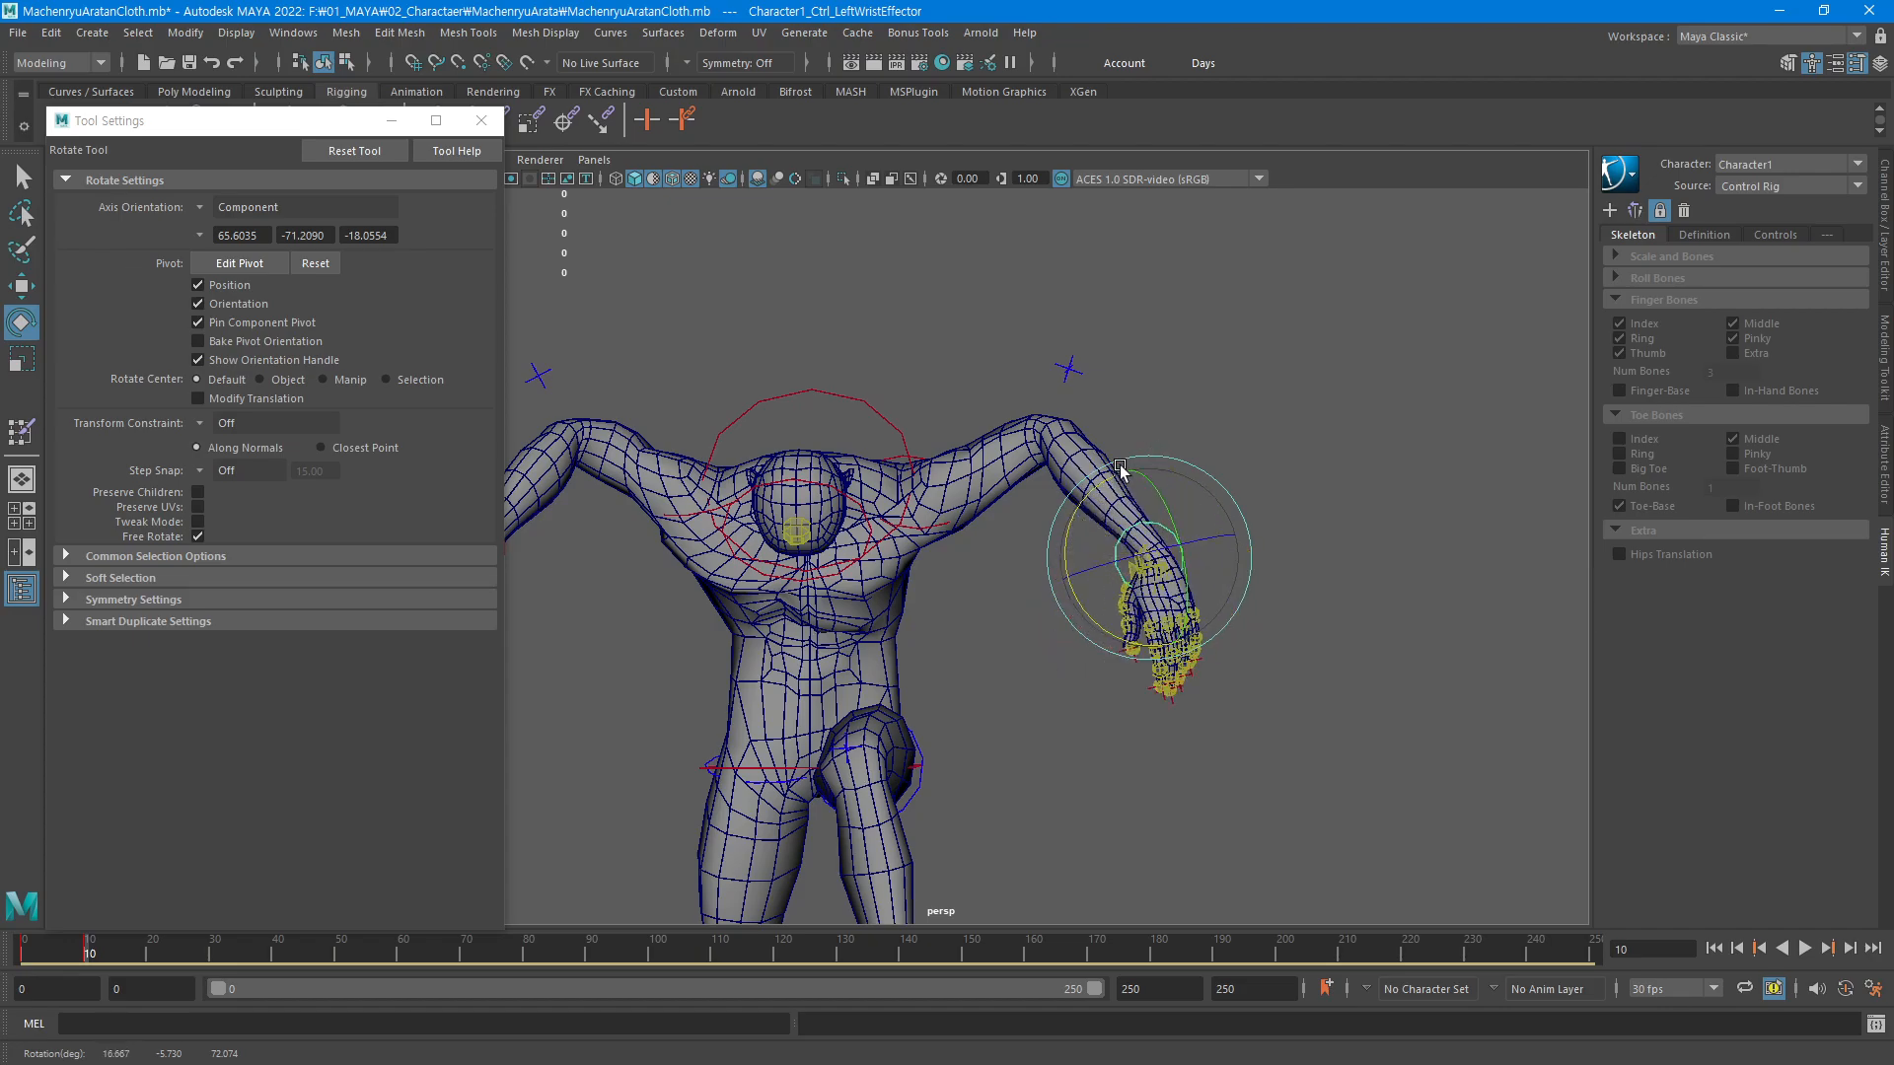
{"action": "key", "text": "ctrl+z"}
{"action": "right_click_drag", "start_coordinate": [984, 644], "coordinate": [1221, 582], "text": "alt"}
{"action": "left_click", "coordinate": [921, 530]}
{"action": "left_click_drag", "start_coordinate": [920, 530], "coordinate": [1056, 631]}
{"action": "key", "text": "ctrl+z"}
Select the body mesh in the frame 10 pose and activate the Paint Skin Weights tool
{"action": "middle_click_drag", "start_coordinate": [901, 458], "coordinate": [867, 757], "text": "alt"}
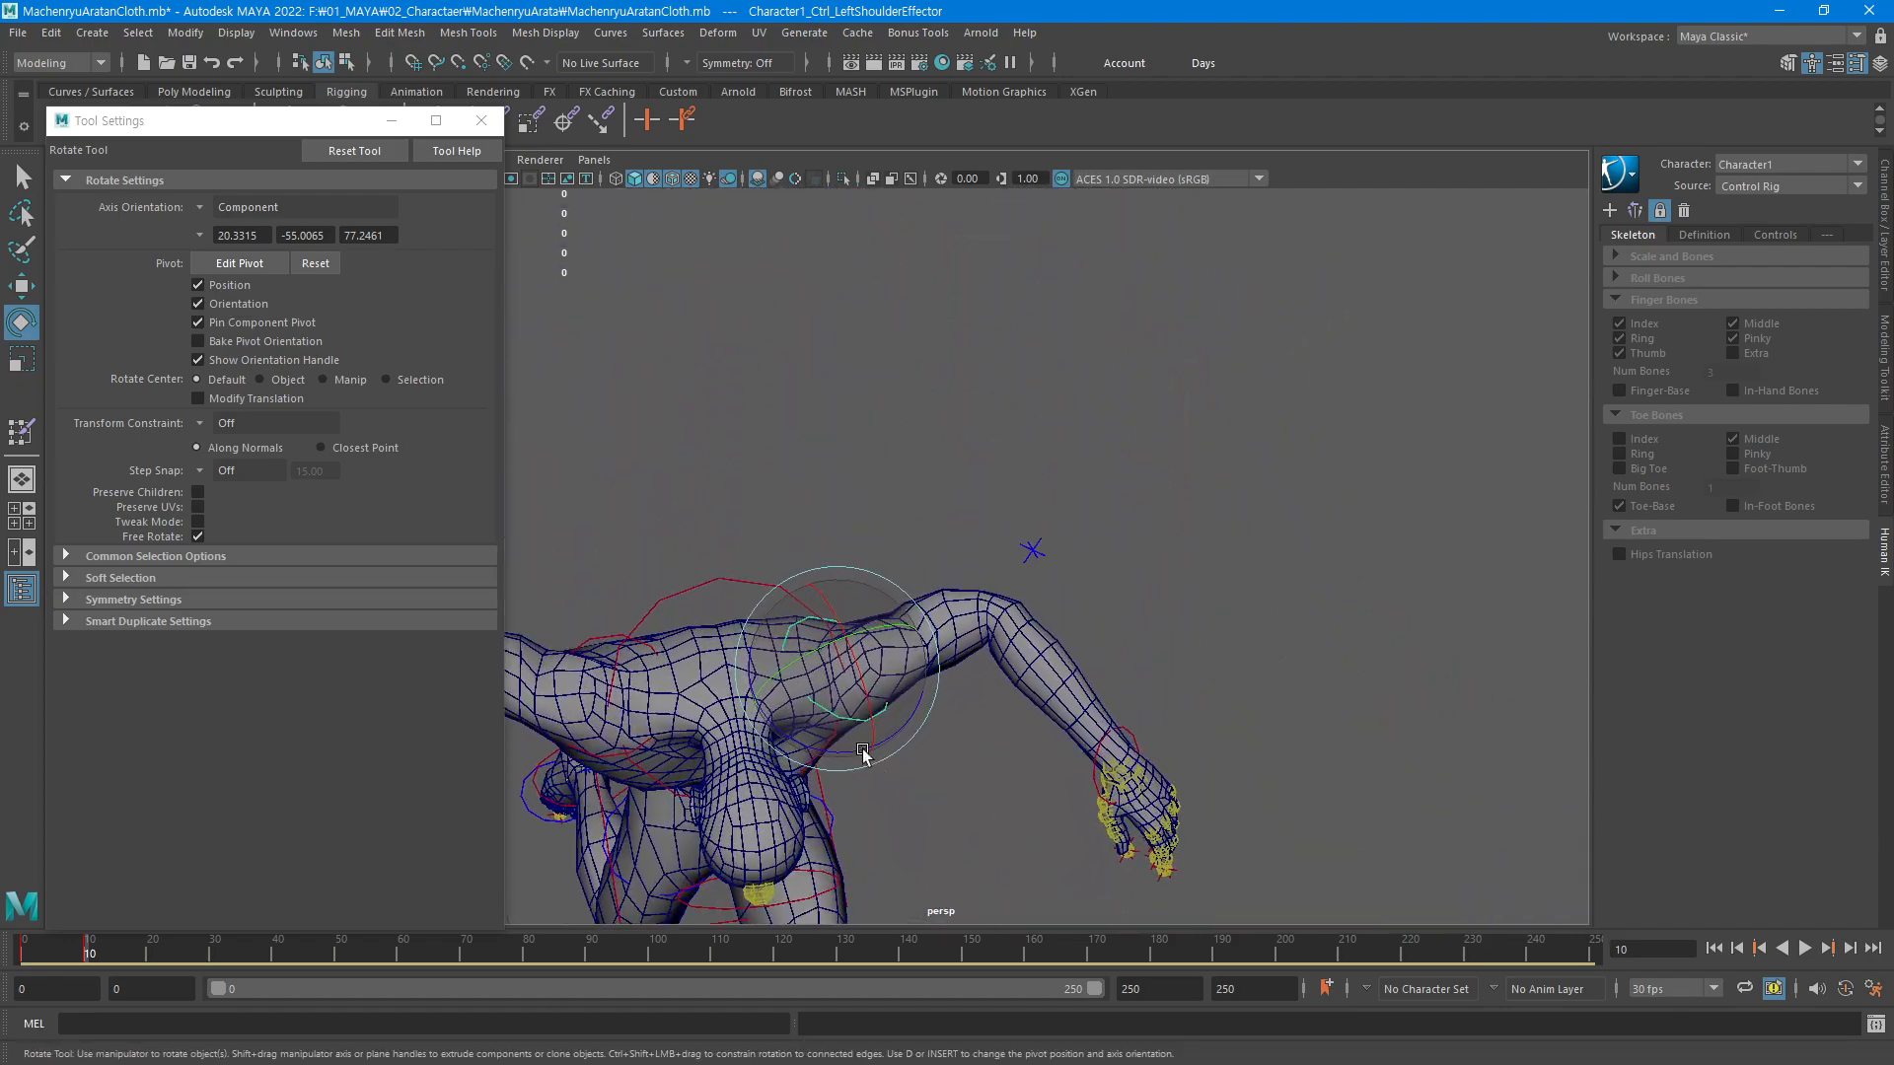
{"action": "right_click_drag", "start_coordinate": [867, 756], "coordinate": [1086, 581], "text": "alt"}
{"action": "left_click_drag", "start_coordinate": [1086, 581], "coordinate": [1172, 418], "text": "alt"}
{"action": "middle_click_drag", "start_coordinate": [986, 730], "coordinate": [1058, 571], "text": "alt"}
{"action": "right_click_drag", "start_coordinate": [1057, 571], "coordinate": [1110, 554], "text": "alt"}
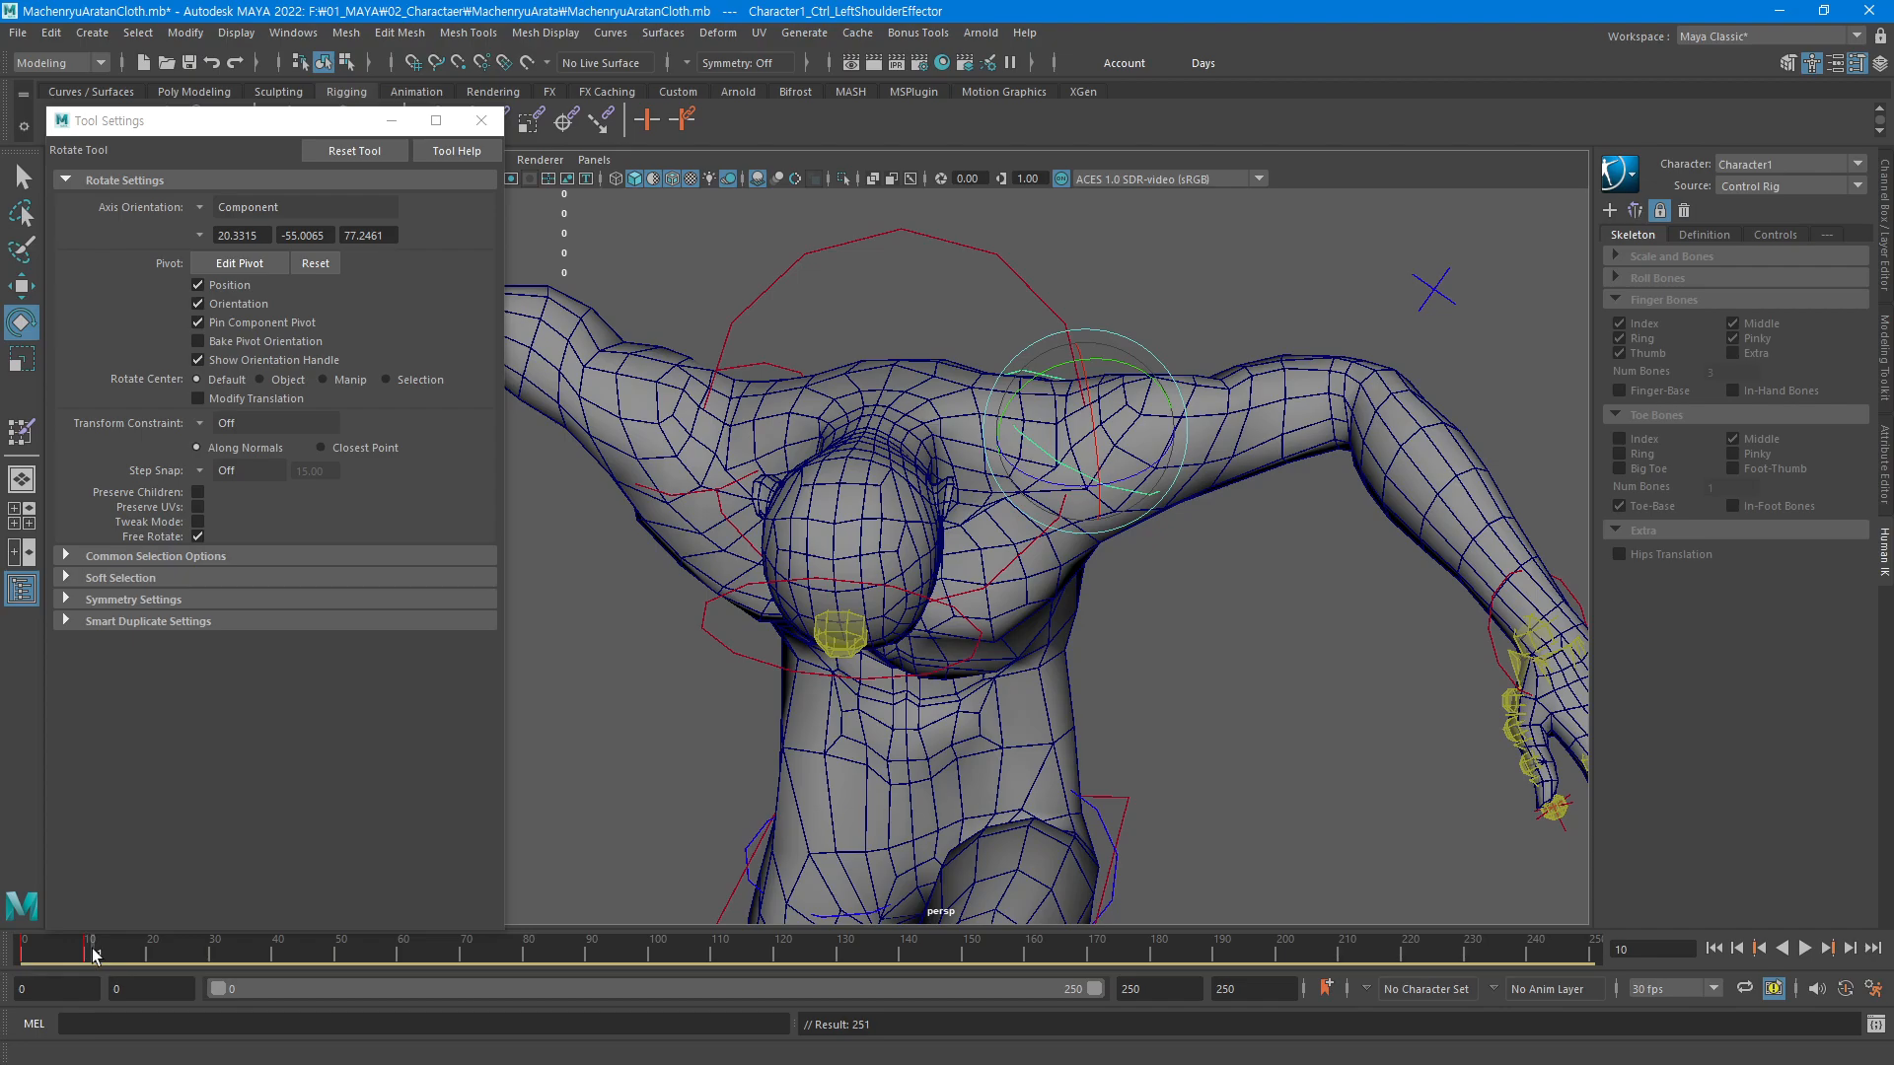
{"action": "mouse_move", "coordinate": [95, 955]}
{"action": "left_mouse_down"}
{"action": "mouse_move", "coordinate": [25, 957]}
{"action": "mouse_move", "coordinate": [87, 954]}
{"action": "left_mouse_up"}
{"action": "left_click", "coordinate": [1058, 575]}
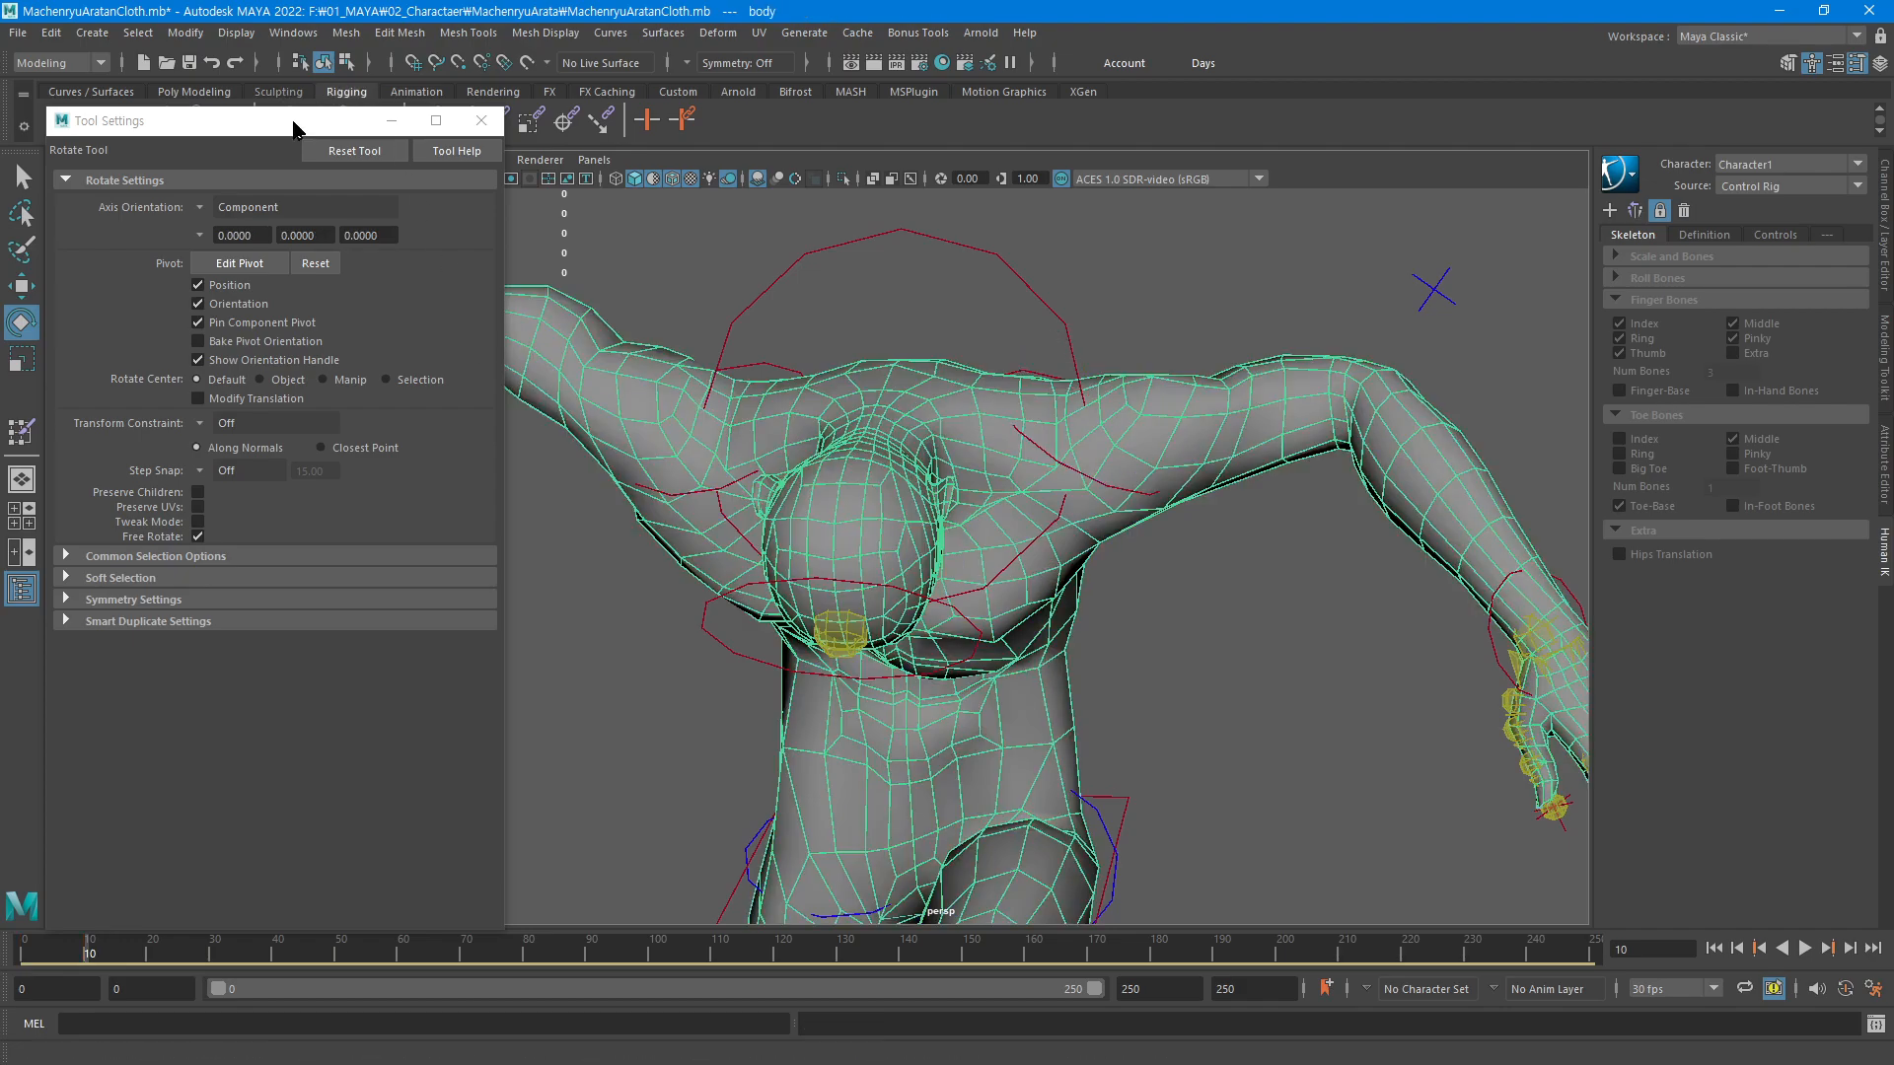
{"action": "left_click_drag", "start_coordinate": [293, 117], "coordinate": [304, 158]}
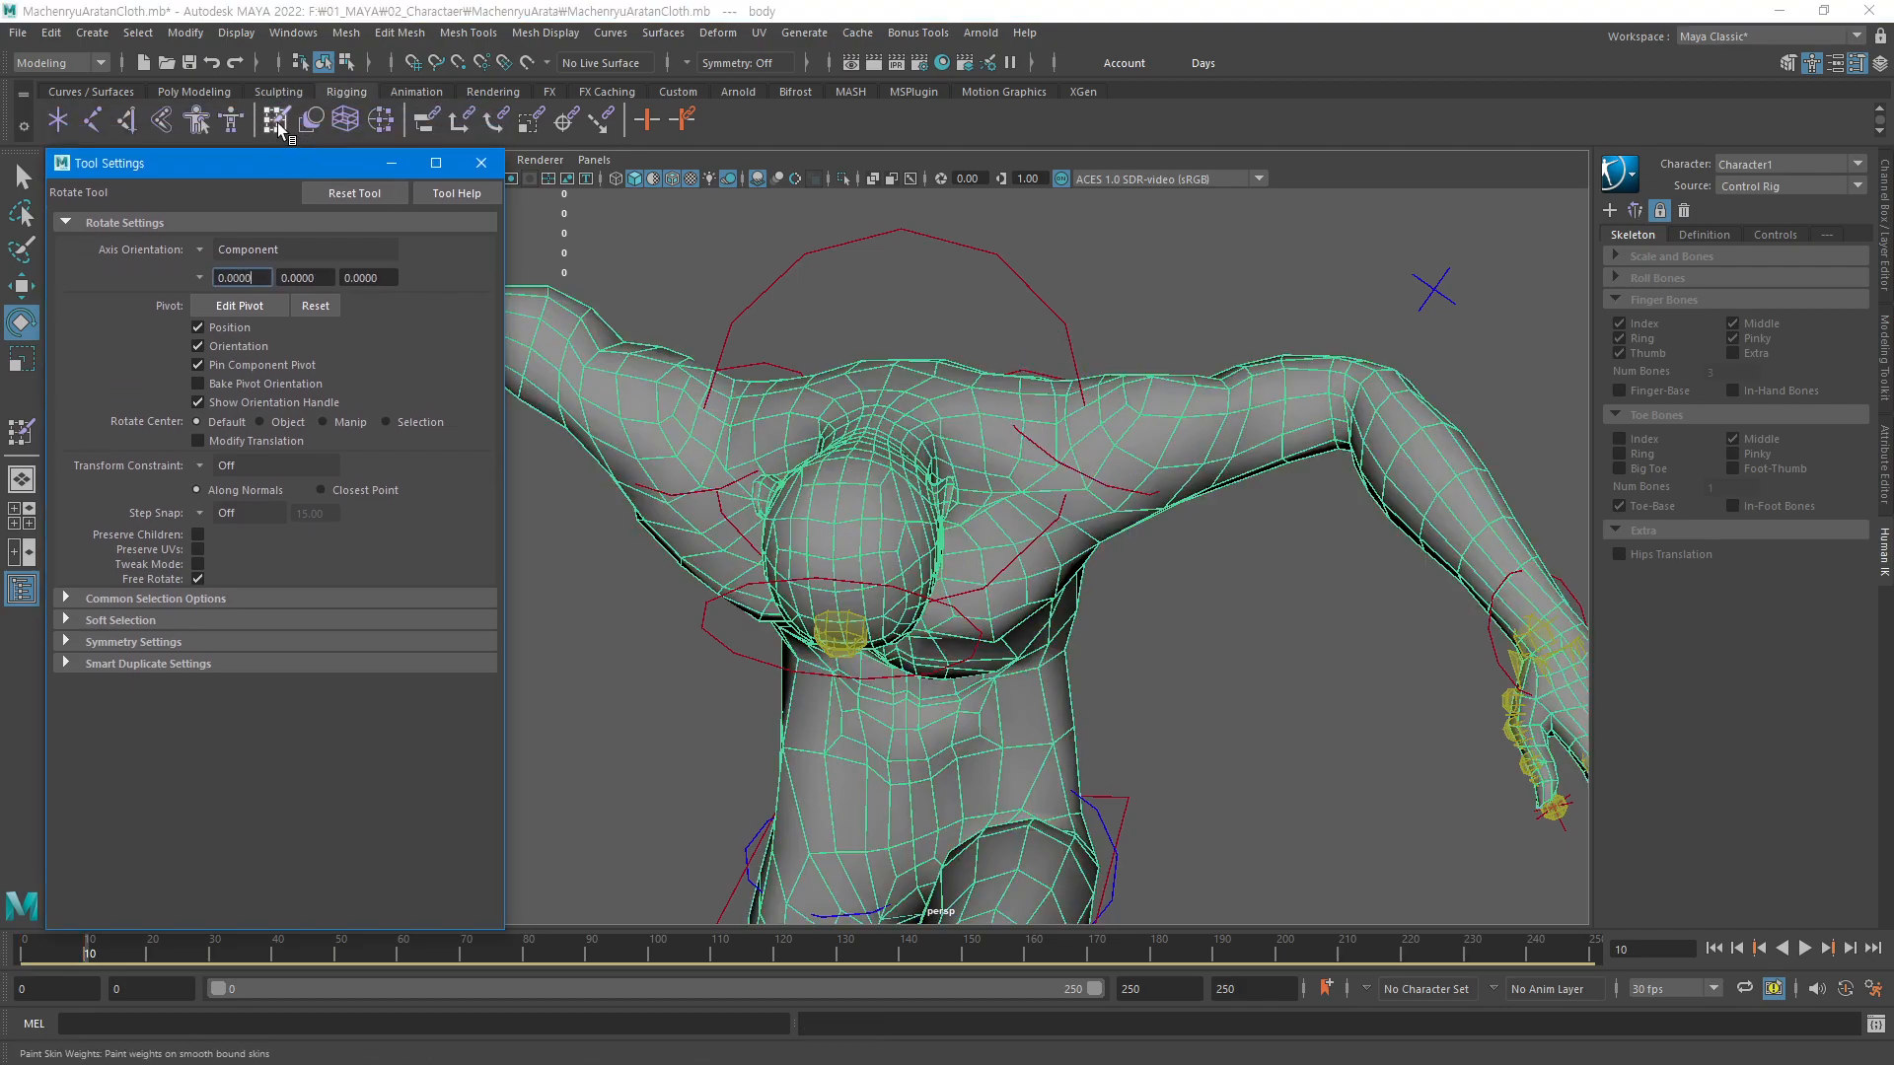
{"action": "left_click", "coordinate": [276, 121]}
Show the Zoro_LeftShoulder influence and examine its weights close up around the left shoulder joint
{"action": "middle_click_drag", "start_coordinate": [1015, 553], "coordinate": [992, 619], "text": "alt"}
{"action": "right_click_drag", "start_coordinate": [992, 620], "coordinate": [1207, 698], "text": "alt"}
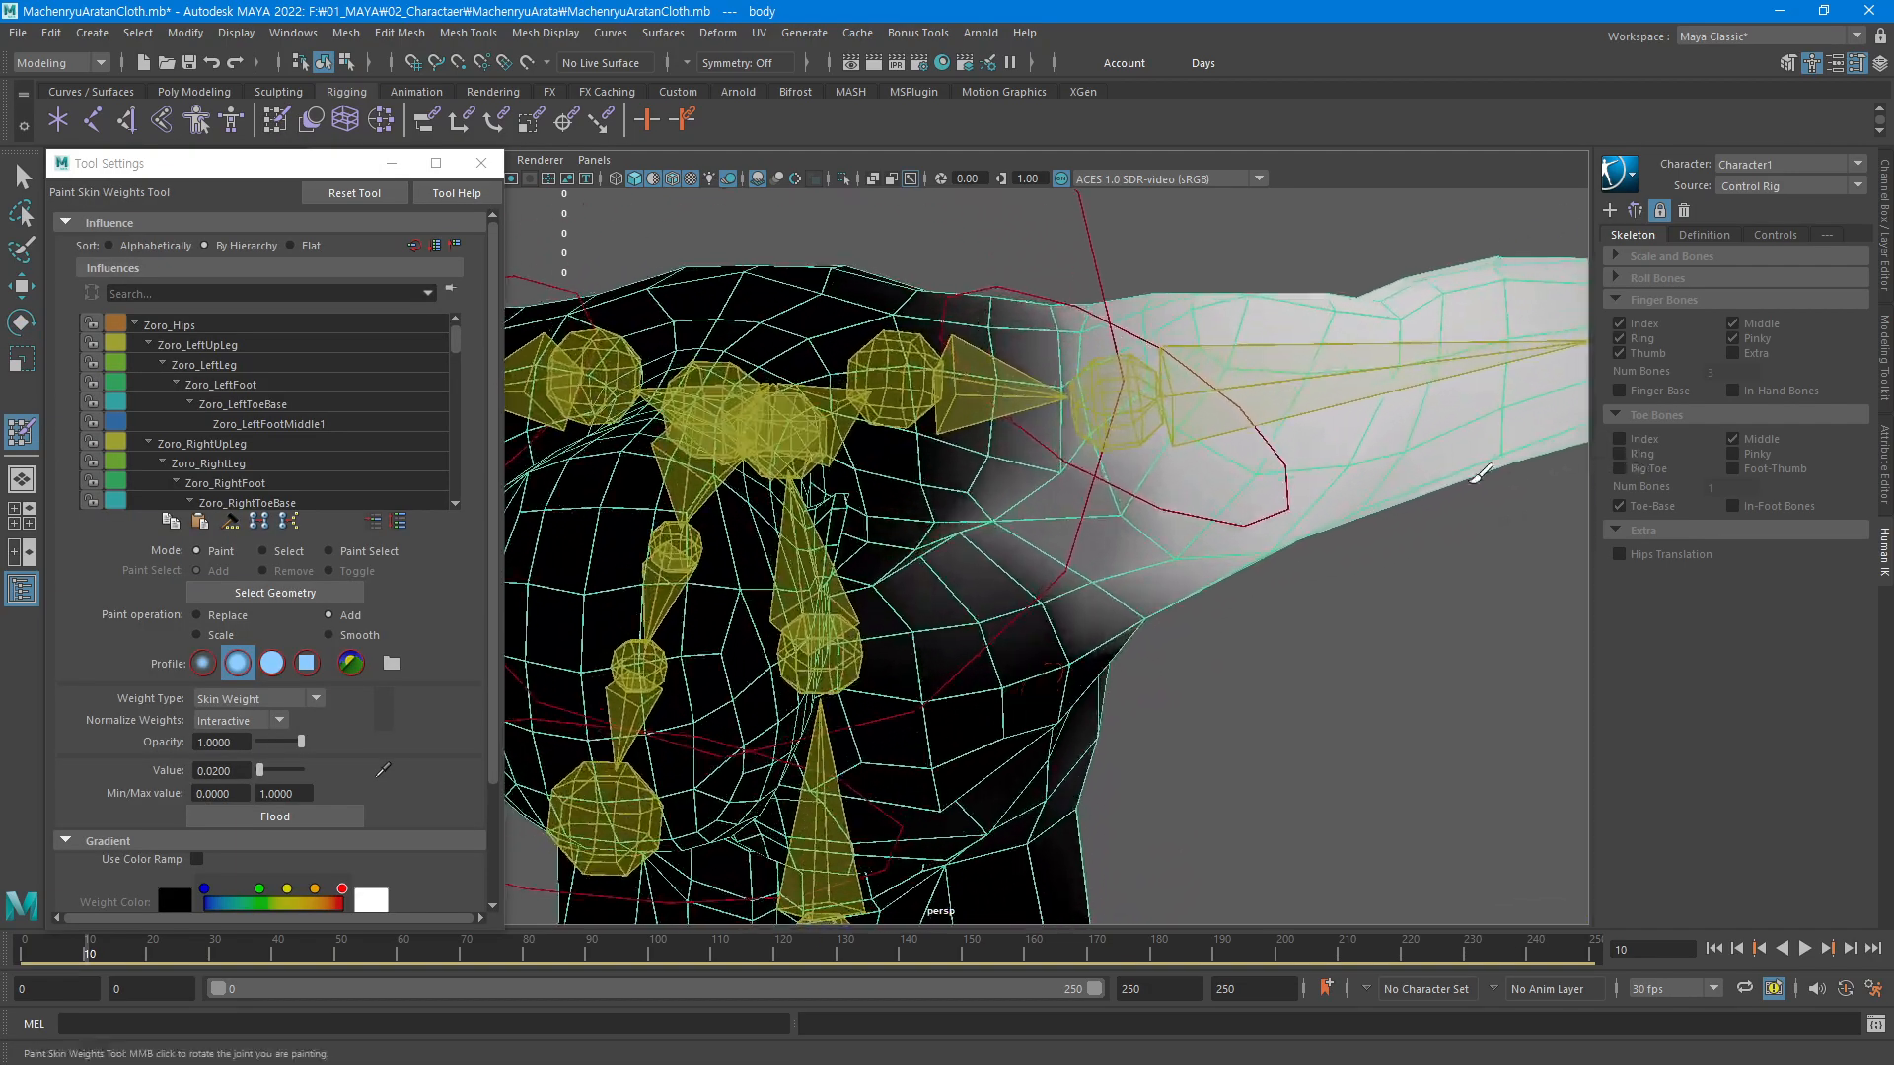
{"action": "mouse_move", "coordinate": [1207, 698]}
{"action": "left_mouse_down", "text": "alt"}
{"action": "mouse_move", "coordinate": [1083, 571]}
{"action": "mouse_move", "coordinate": [1083, 545]}
{"action": "left_mouse_up", "text": "alt"}
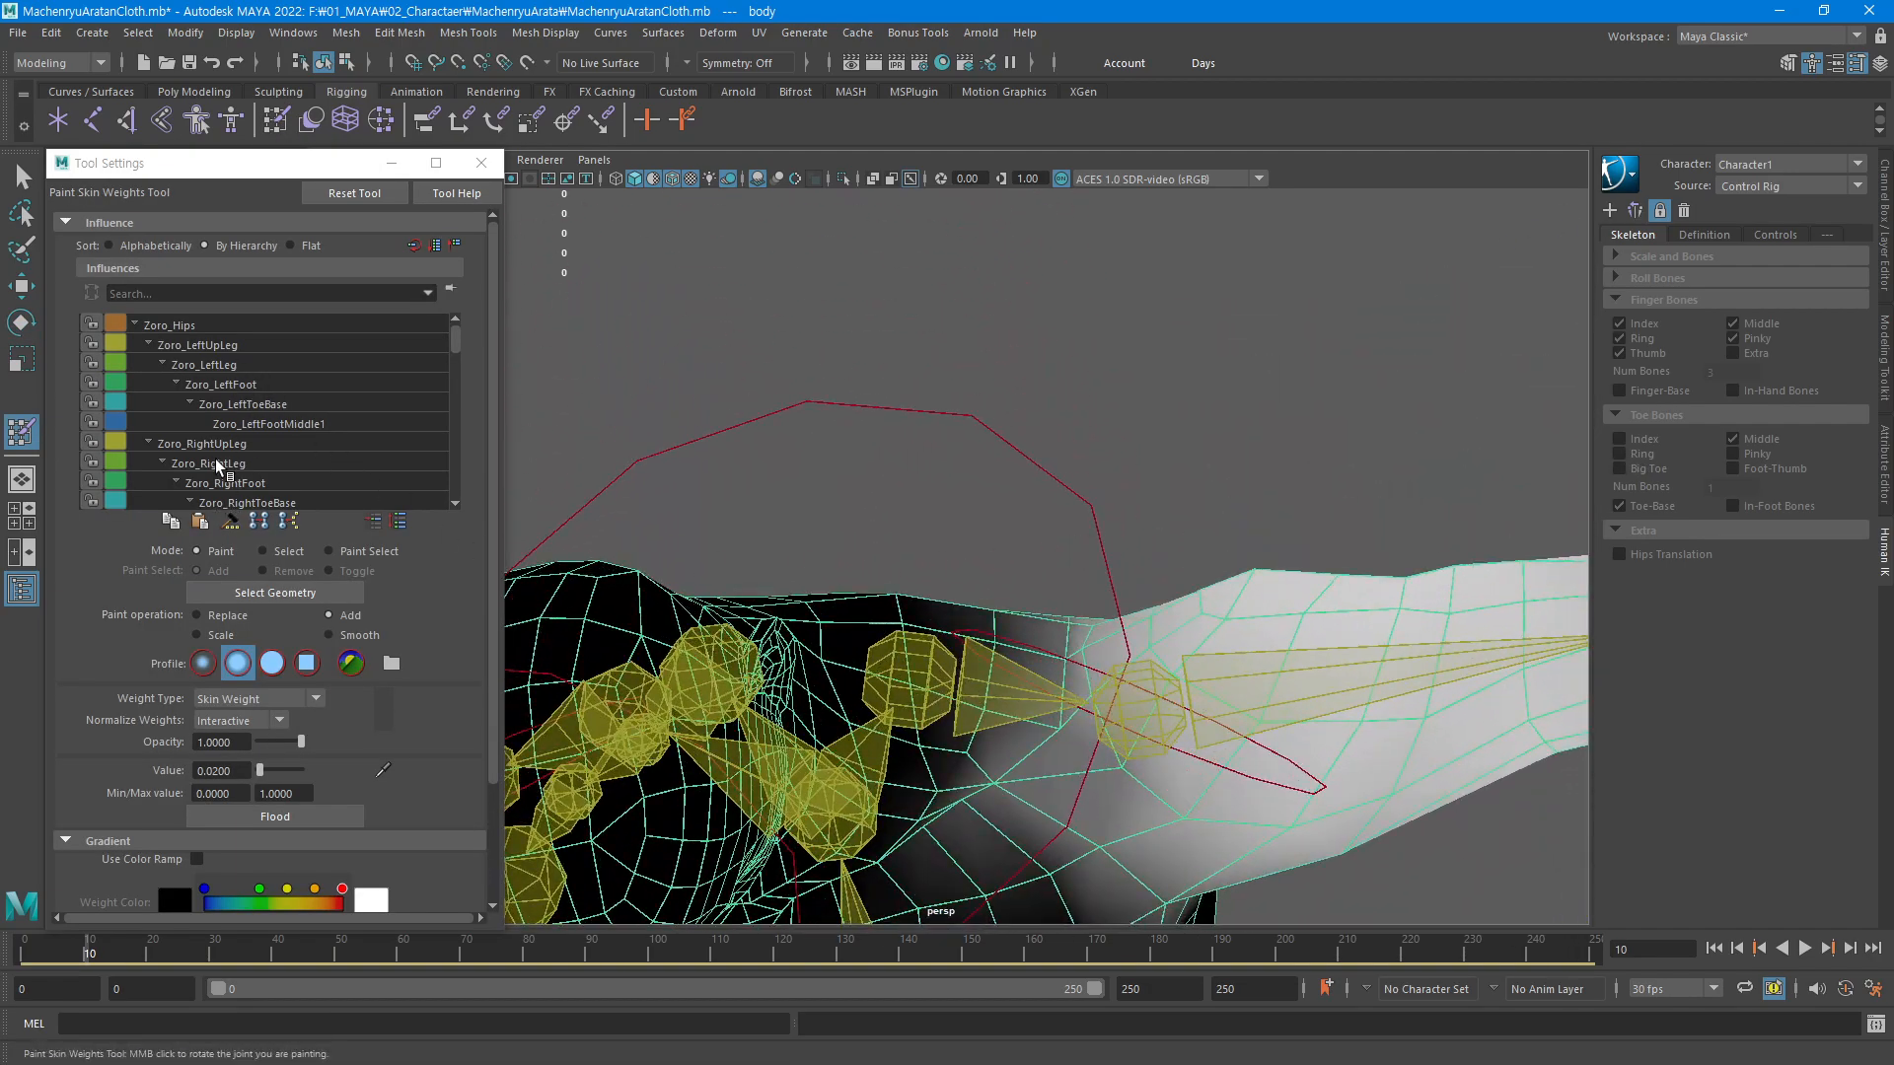
{"action": "left_click_drag", "start_coordinate": [457, 352], "coordinate": [457, 382]}
{"action": "left_click", "coordinate": [350, 353]}
{"action": "middle_click_drag", "start_coordinate": [1085, 646], "coordinate": [955, 558], "text": "alt"}
{"action": "right_click_drag", "start_coordinate": [877, 636], "coordinate": [955, 647], "text": "alt"}
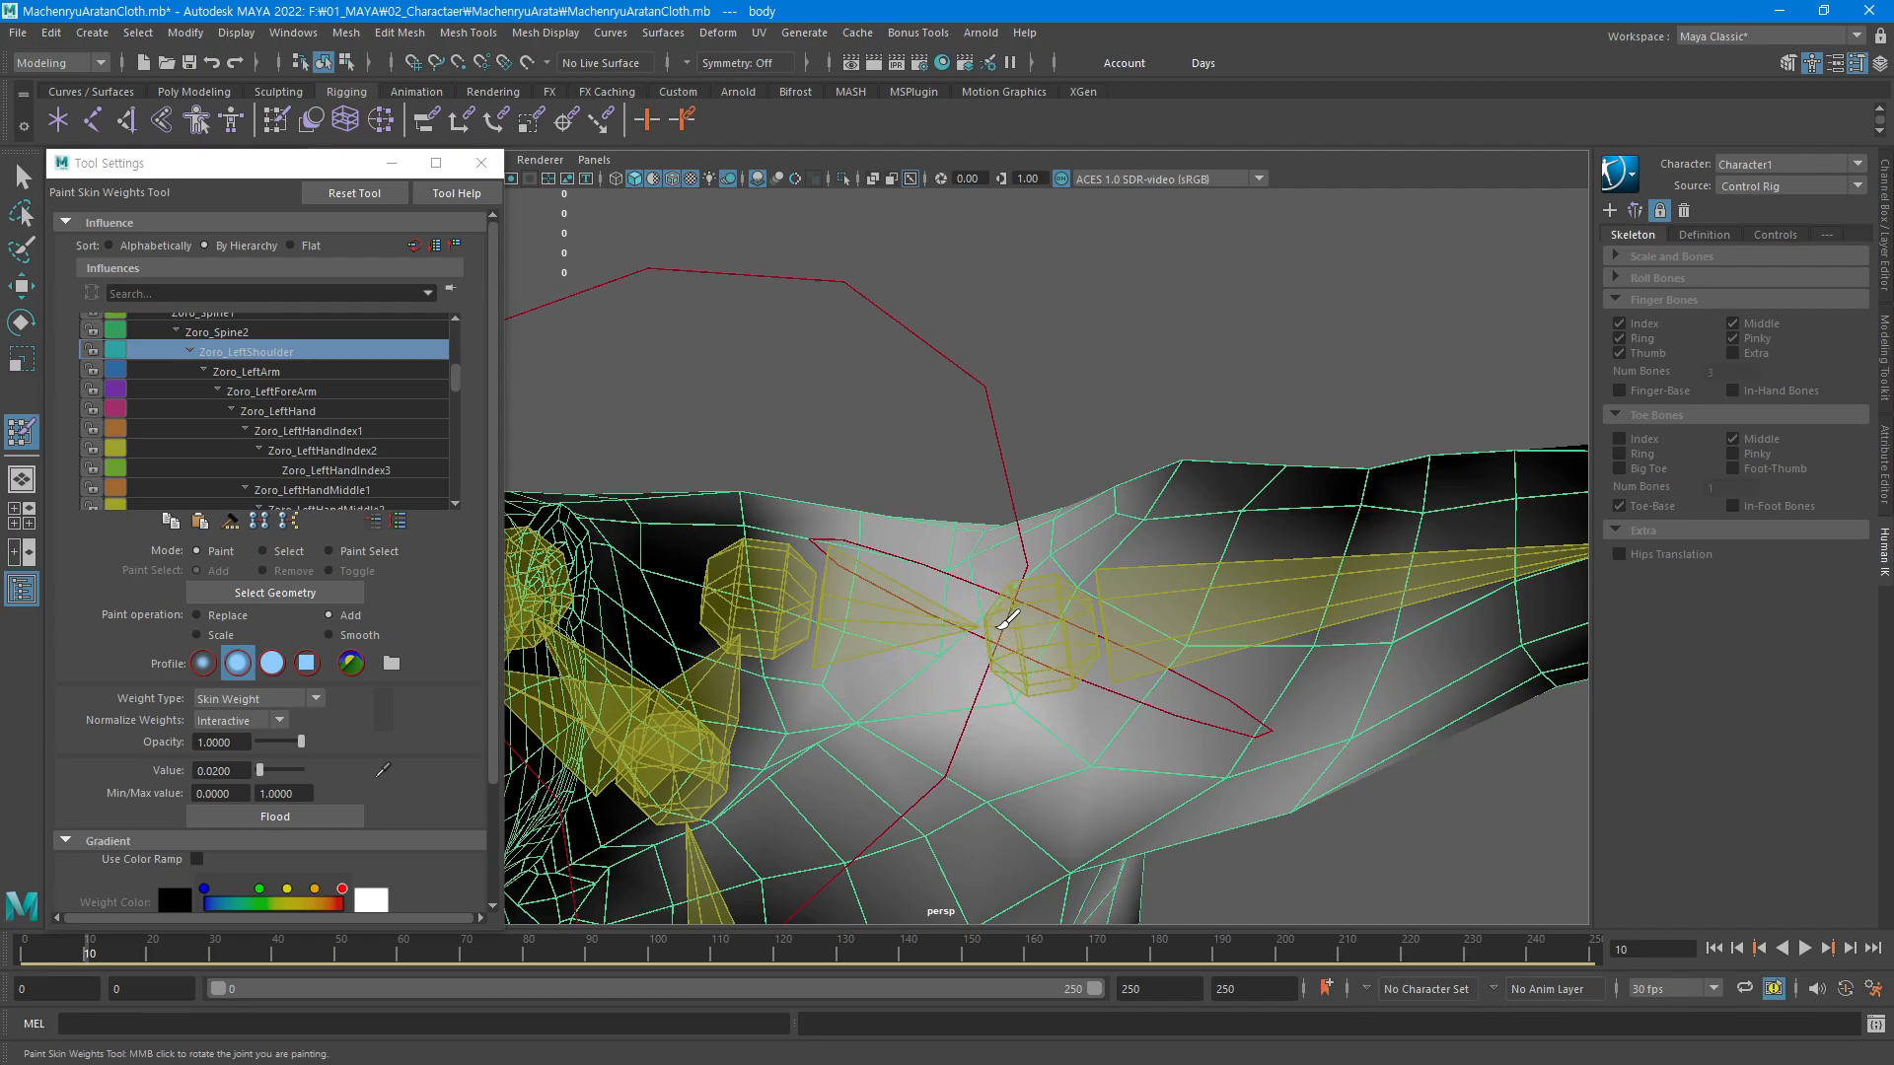
Switch to the Zoro_LeftArm influence and add weight where the collarbone meets the left shoulder joint
{"action": "left_click", "coordinate": [264, 373]}
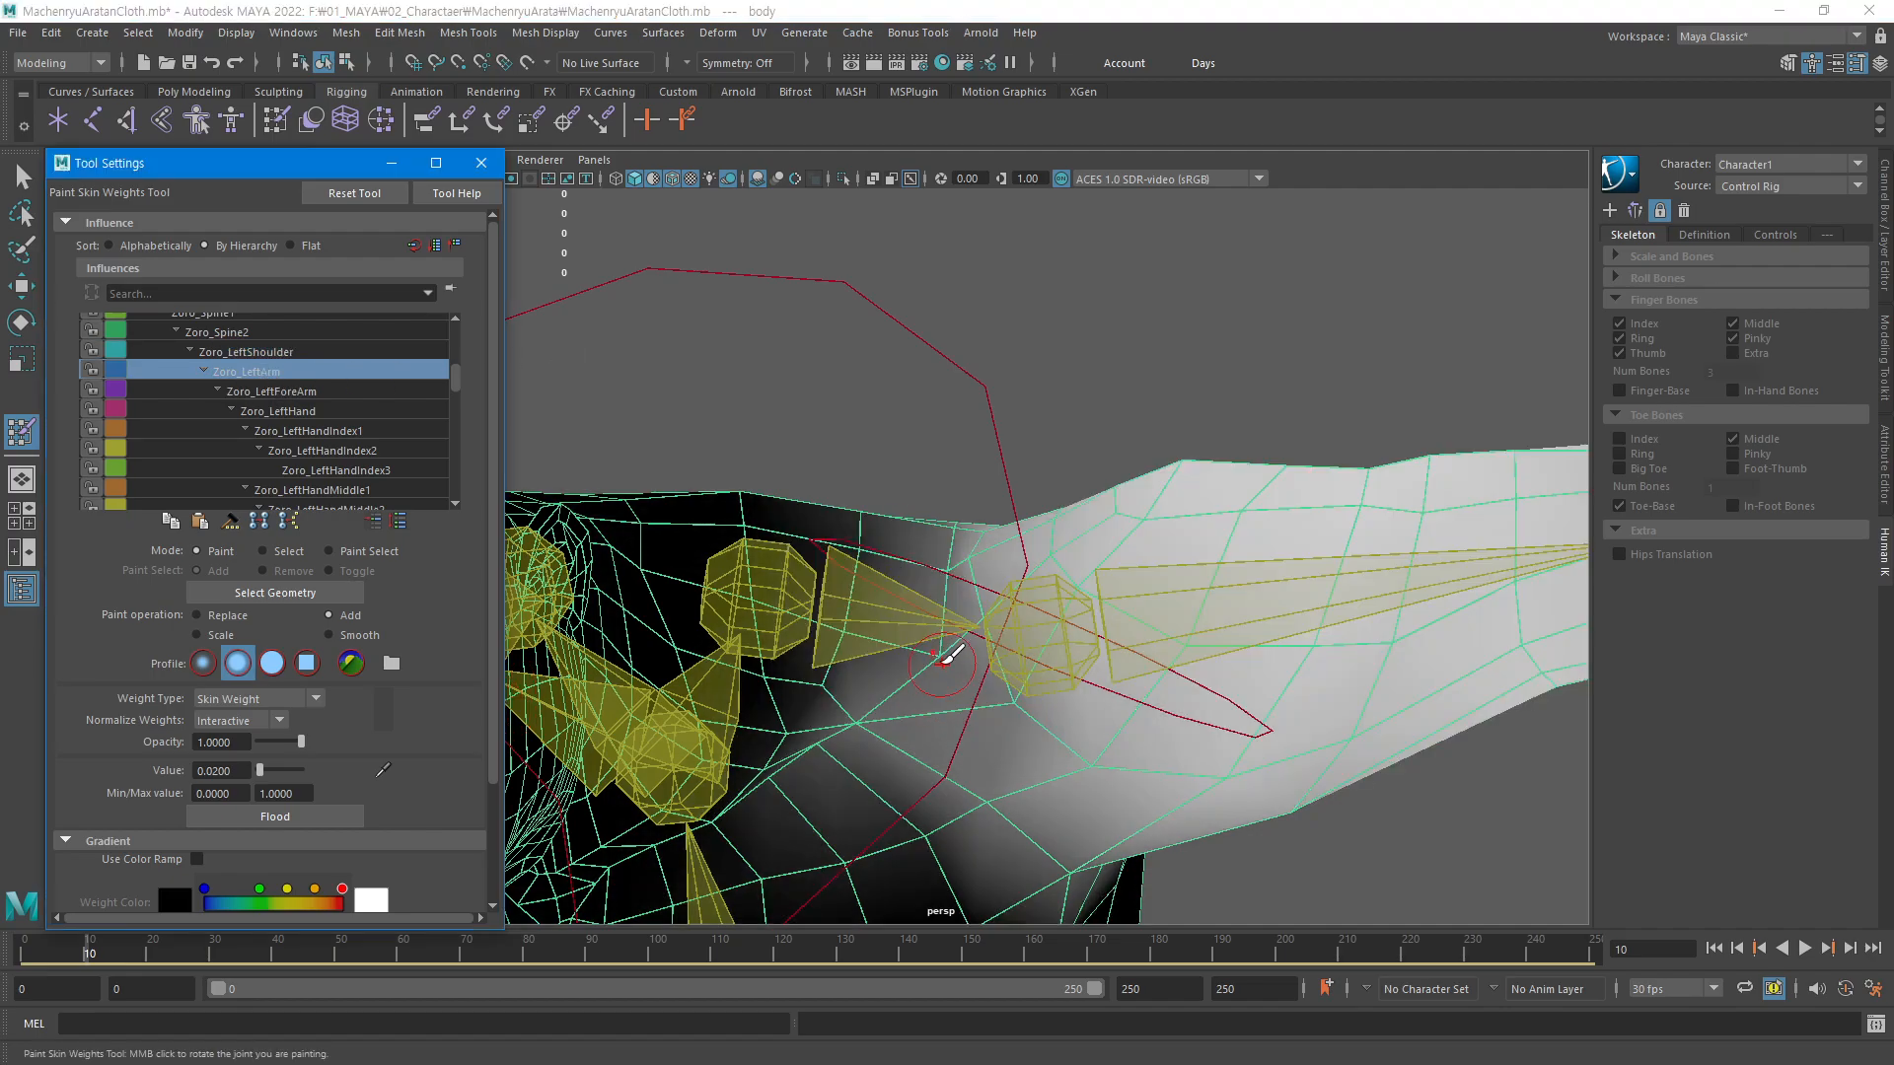
{"action": "left_click", "coordinate": [942, 663]}
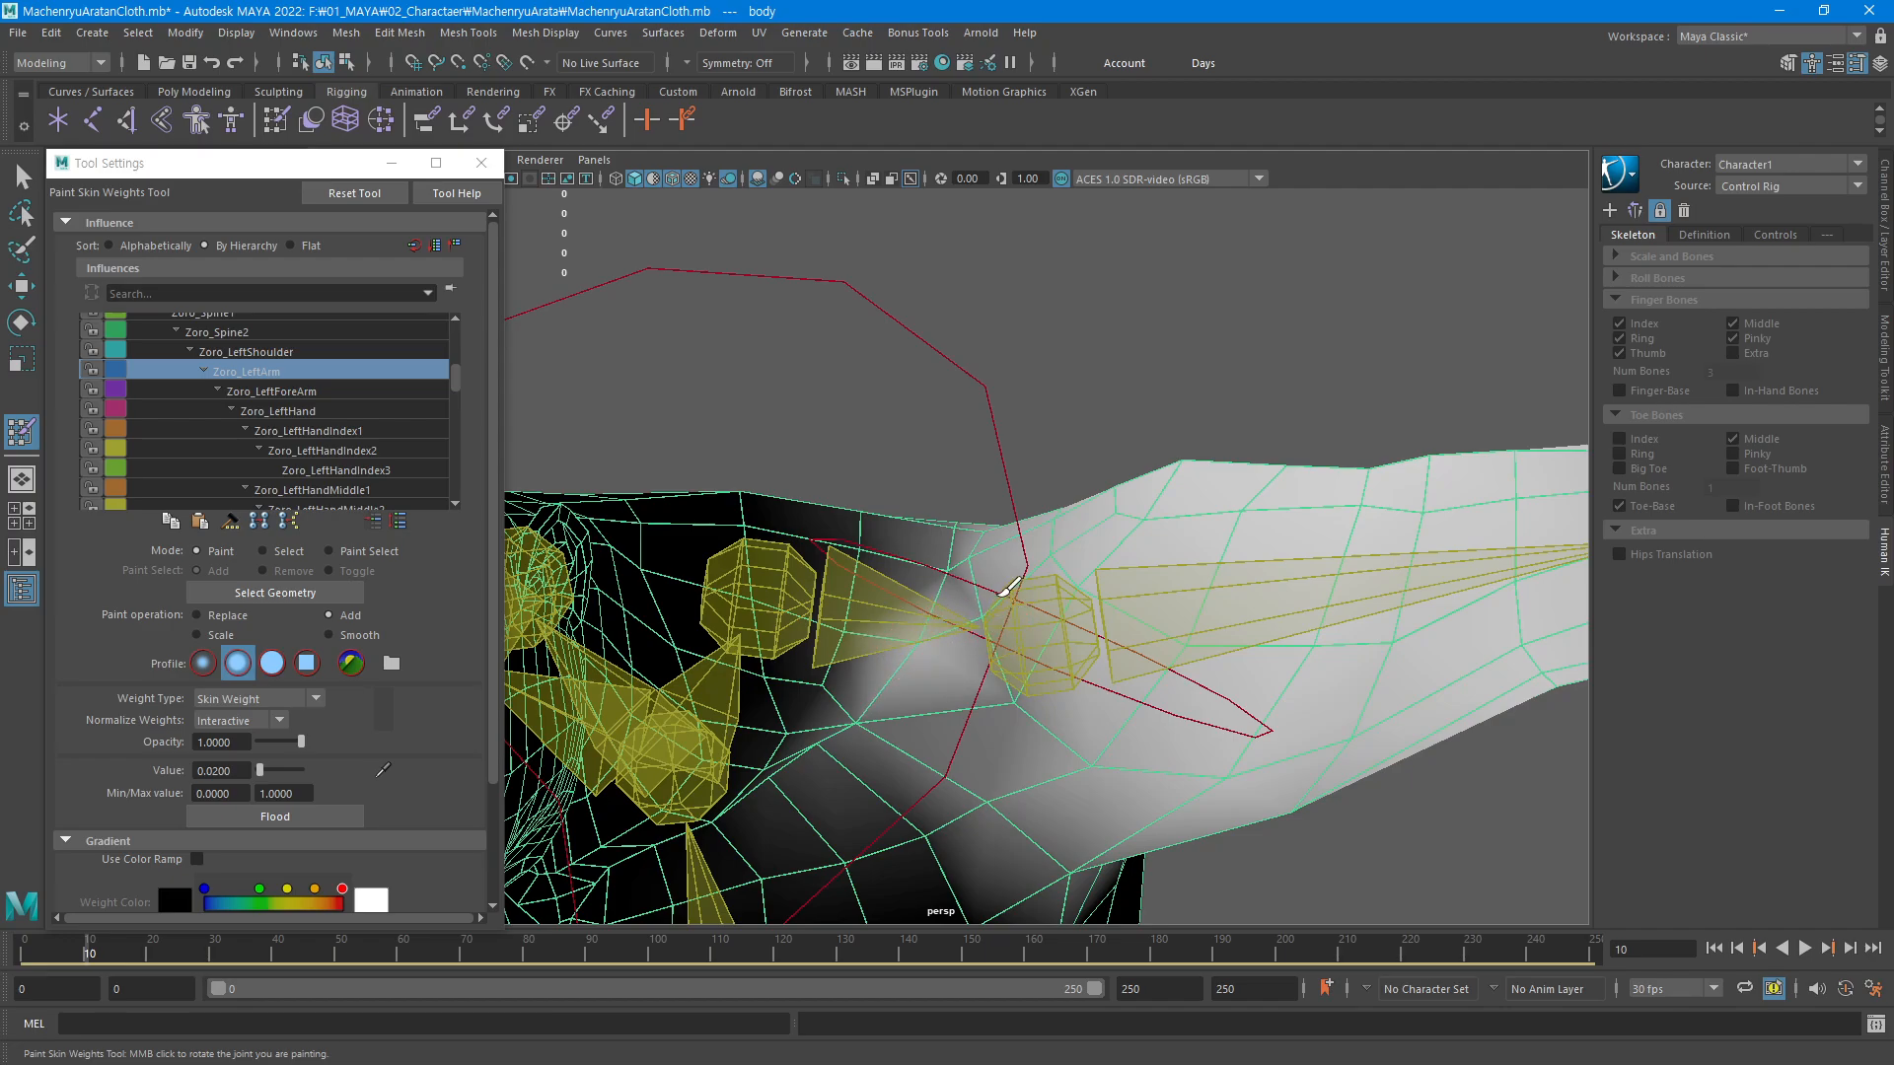
{"action": "left_click", "coordinate": [984, 630]}
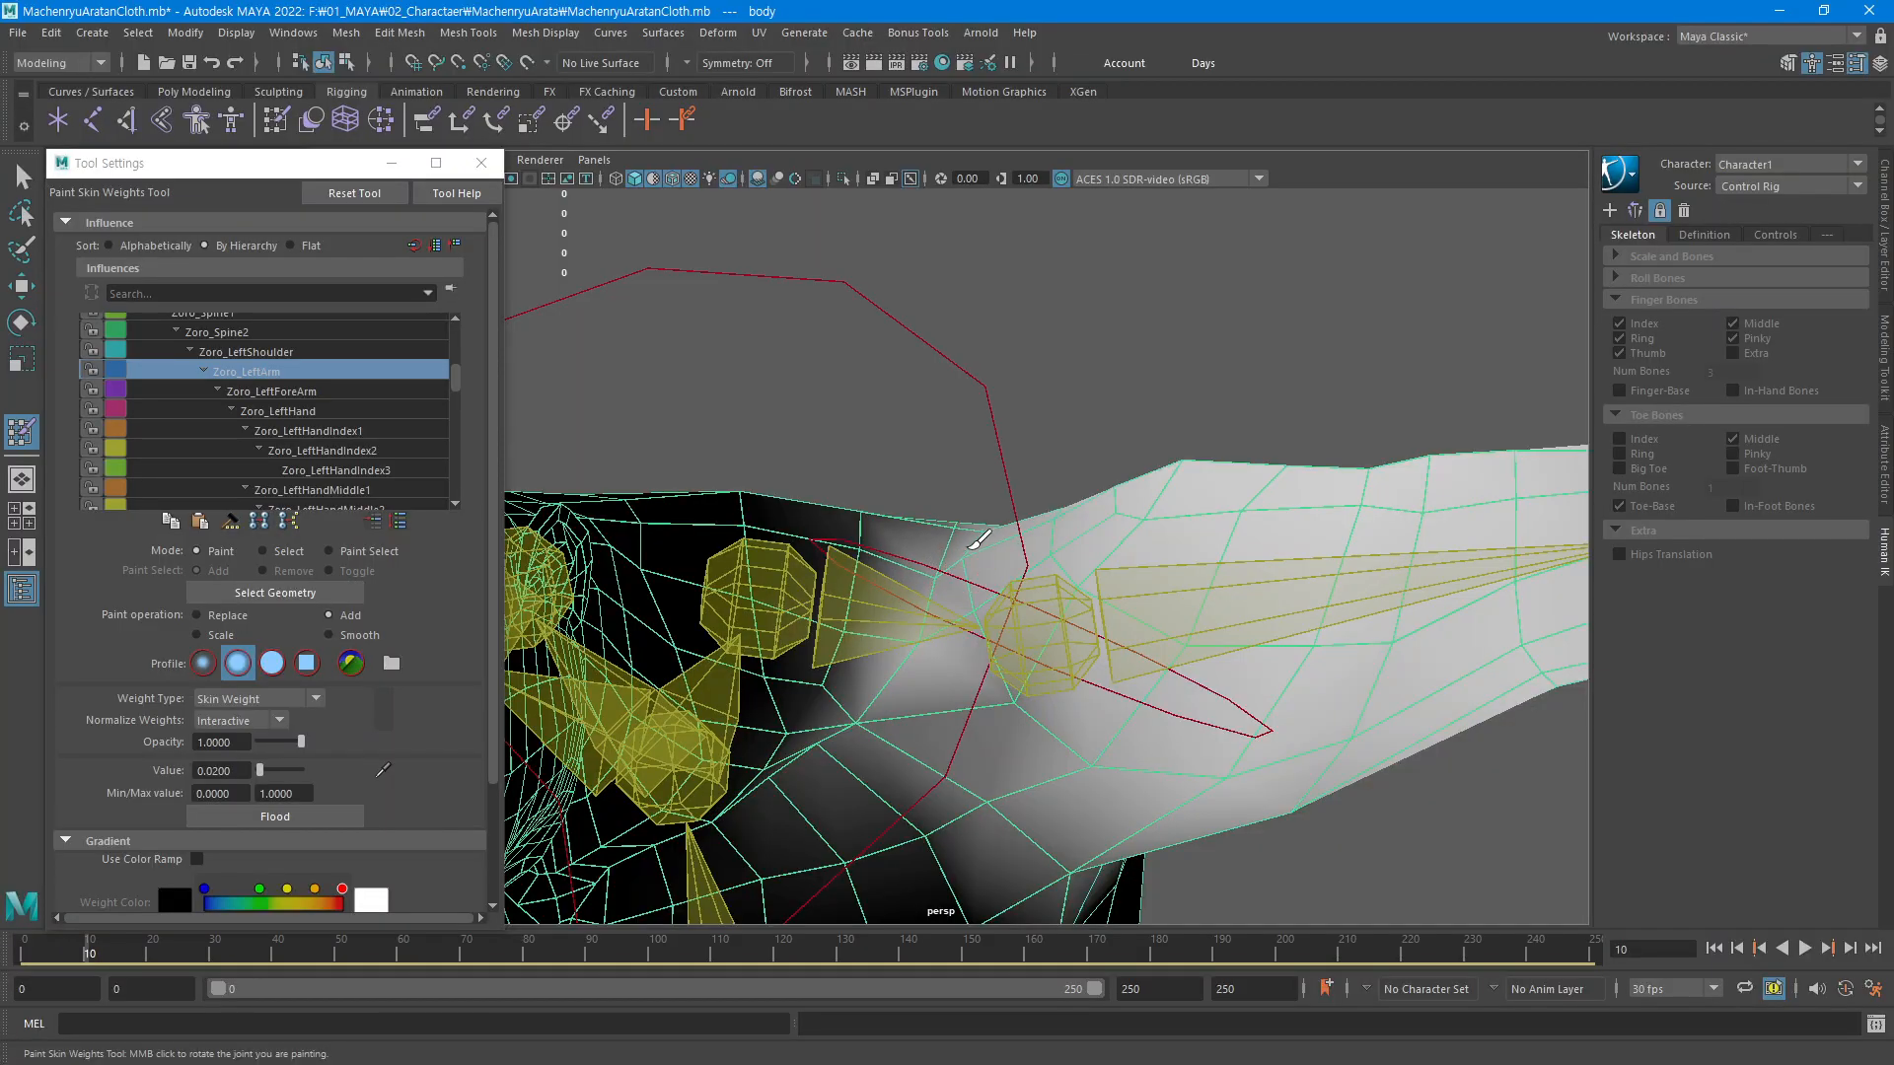
Add Zoro_LeftArm weight across the top and back of the left shoulder toward the base of the neck
{"action": "left_click_drag", "start_coordinate": [1014, 578], "coordinate": [1156, 678], "text": "alt"}
{"action": "right_click_drag", "start_coordinate": [1156, 679], "coordinate": [1129, 690], "text": "alt"}
{"action": "mouse_move", "coordinate": [1130, 691]}
{"action": "left_mouse_down", "text": "alt"}
{"action": "mouse_move", "coordinate": [1155, 706]}
{"action": "mouse_move", "coordinate": [1133, 740]}
{"action": "mouse_move", "coordinate": [1027, 719]}
{"action": "mouse_move", "coordinate": [1173, 675]}
{"action": "mouse_move", "coordinate": [1162, 646]}
{"action": "left_mouse_up", "text": "alt"}
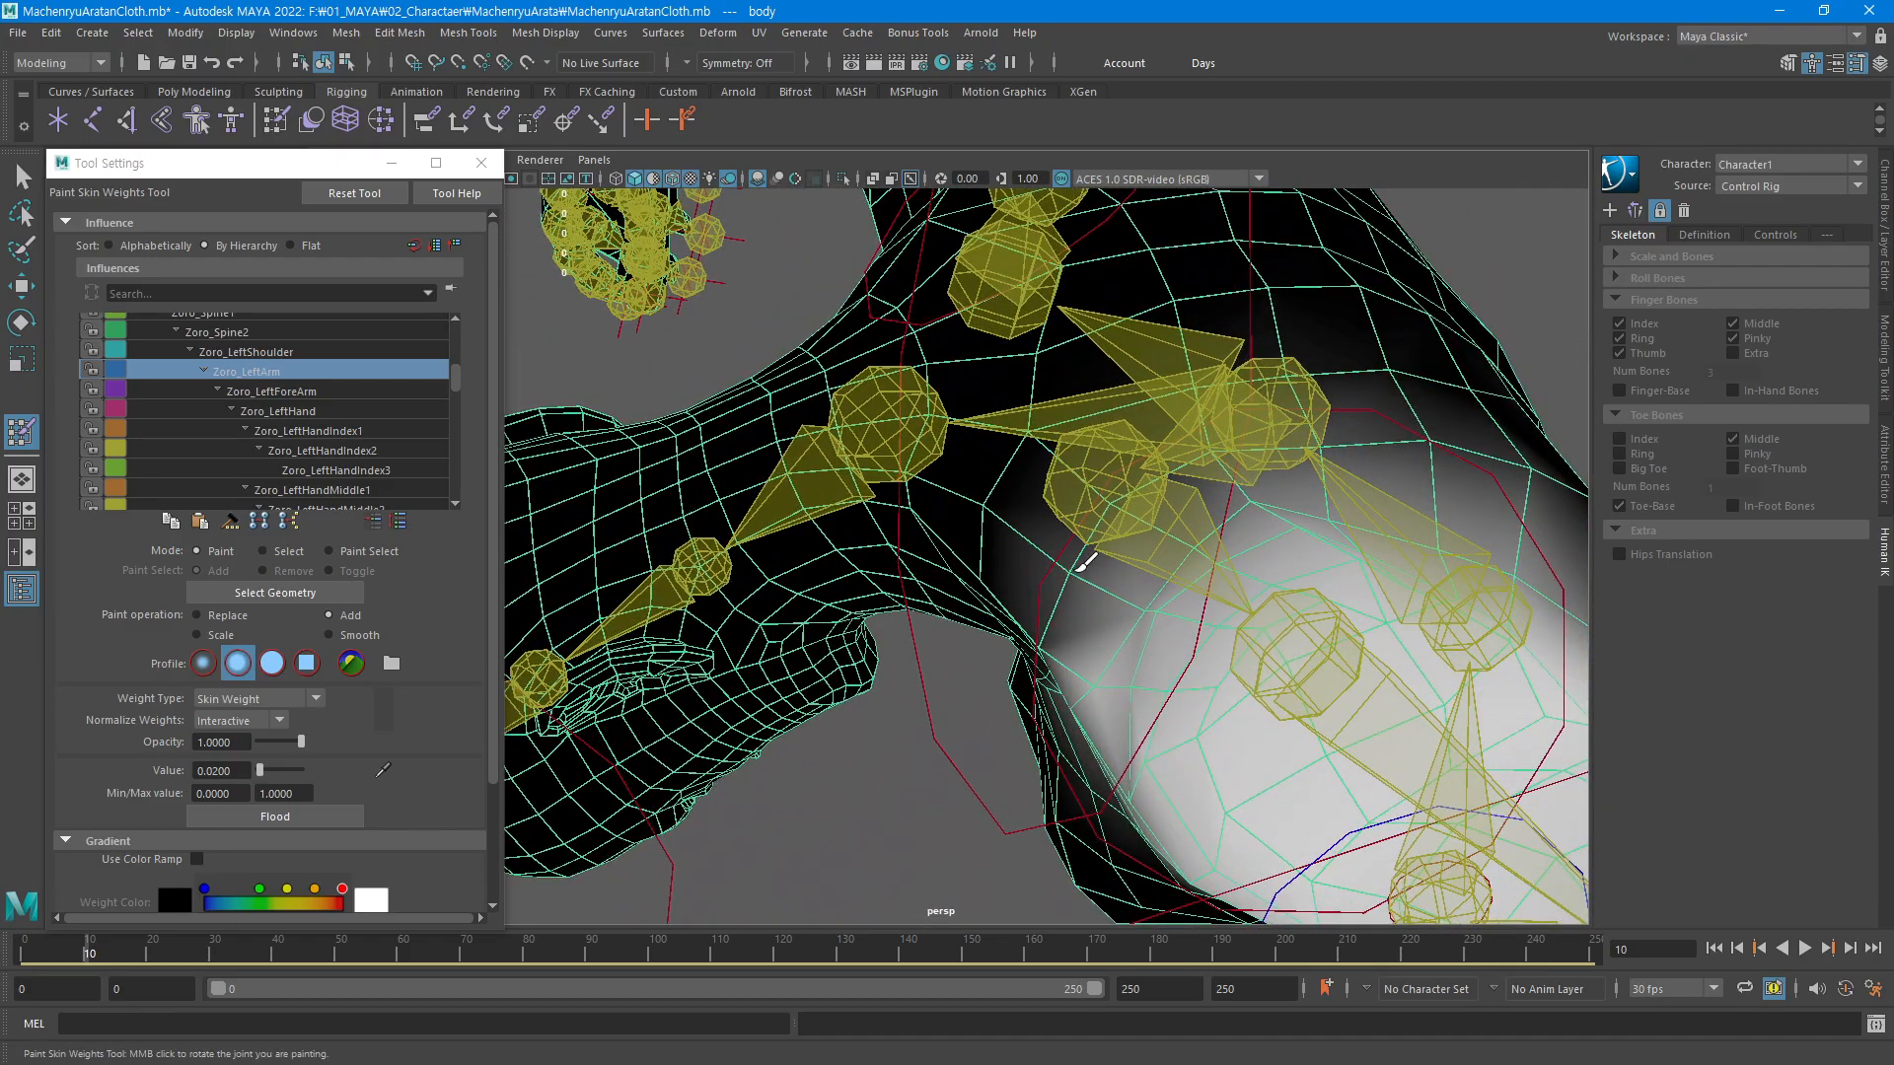
{"action": "mouse_move", "coordinate": [1179, 477]}
{"action": "left_mouse_down", "text": "alt"}
{"action": "mouse_move", "coordinate": [1196, 537]}
{"action": "mouse_move", "coordinate": [986, 815]}
{"action": "mouse_move", "coordinate": [1032, 625]}
{"action": "mouse_move", "coordinate": [1008, 589]}
{"action": "mouse_move", "coordinate": [909, 541]}
{"action": "left_mouse_up", "text": "alt"}
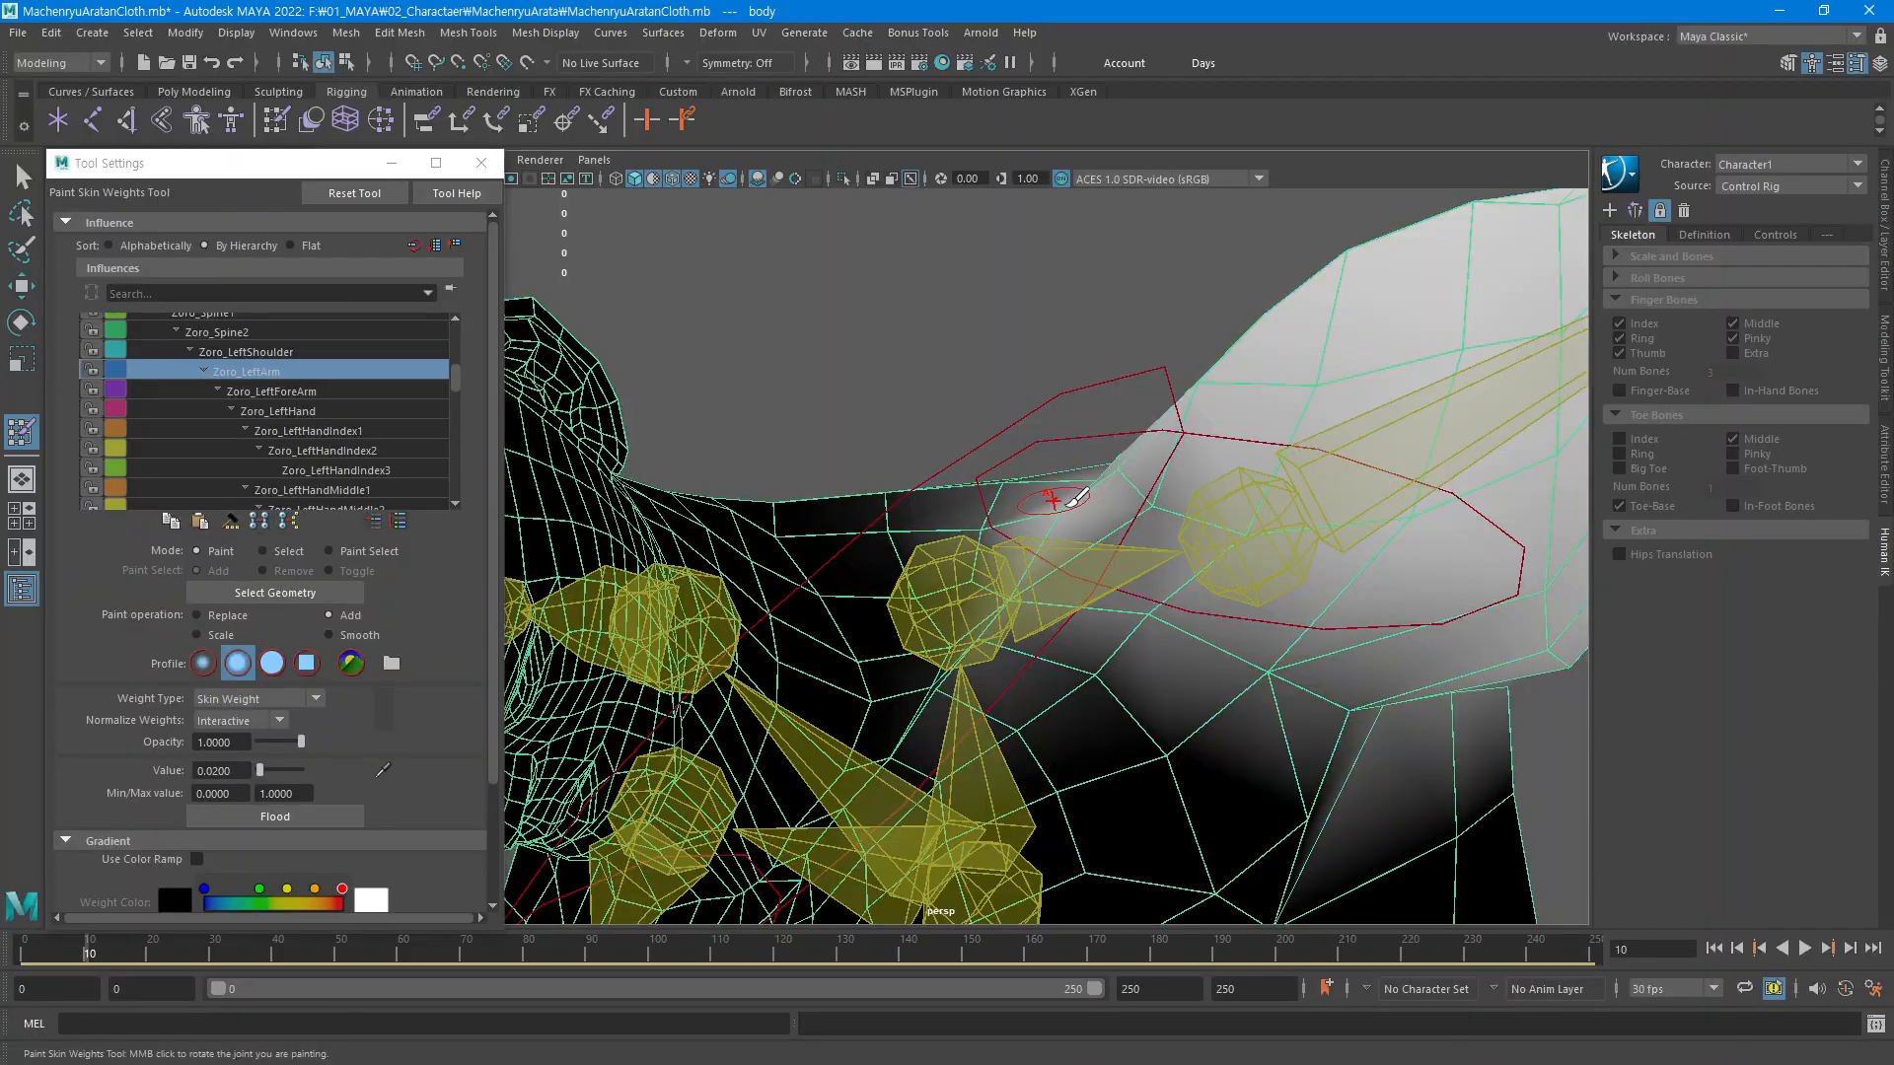
{"action": "left_click_drag", "start_coordinate": [1054, 501], "coordinate": [651, 825], "text": "alt"}
{"action": "right_click_drag", "start_coordinate": [1149, 580], "coordinate": [1273, 576], "text": "alt"}
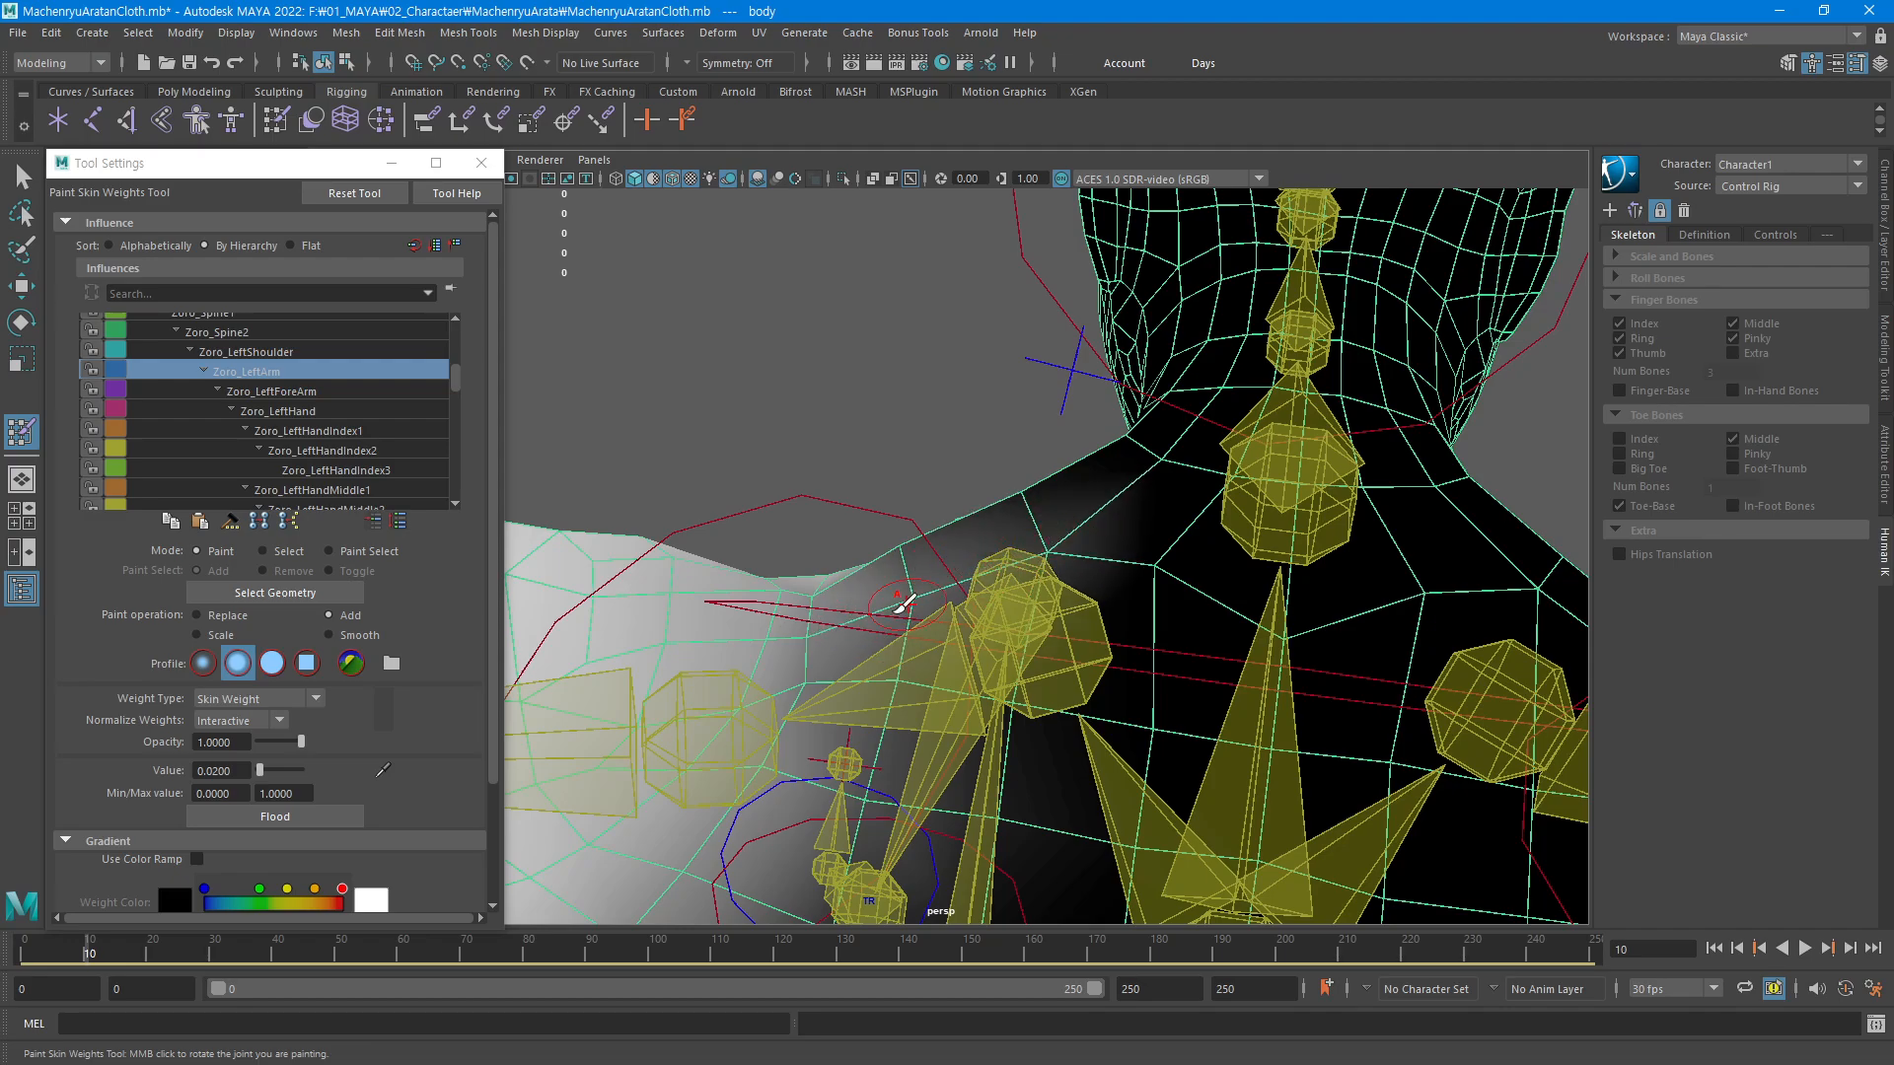
{"action": "left_click", "coordinate": [1137, 598]}
{"action": "left_click", "coordinate": [1135, 595]}
{"action": "left_click", "coordinate": [1134, 592]}
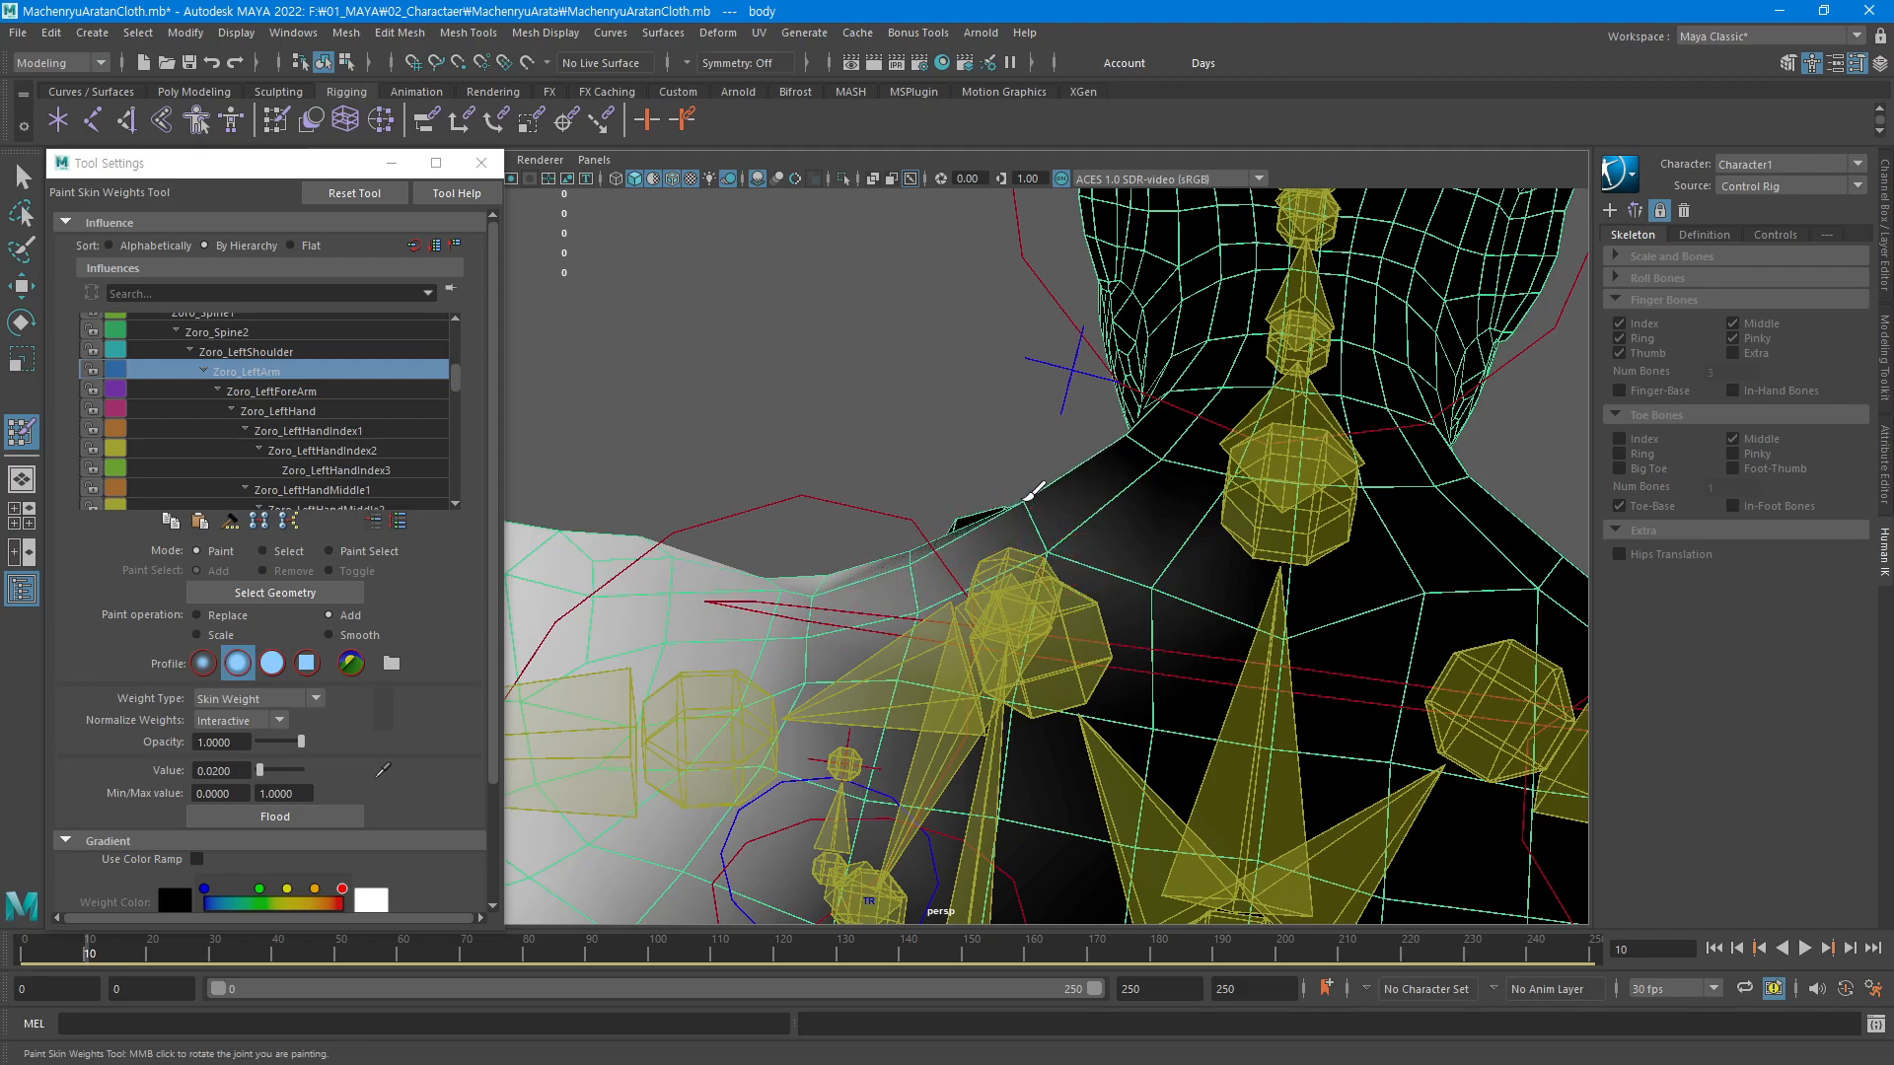
Add Zoro_LeftArm weight at the base of the neck and down the slope toward the left shoulder joint
{"action": "left_click", "coordinate": [1116, 458]}
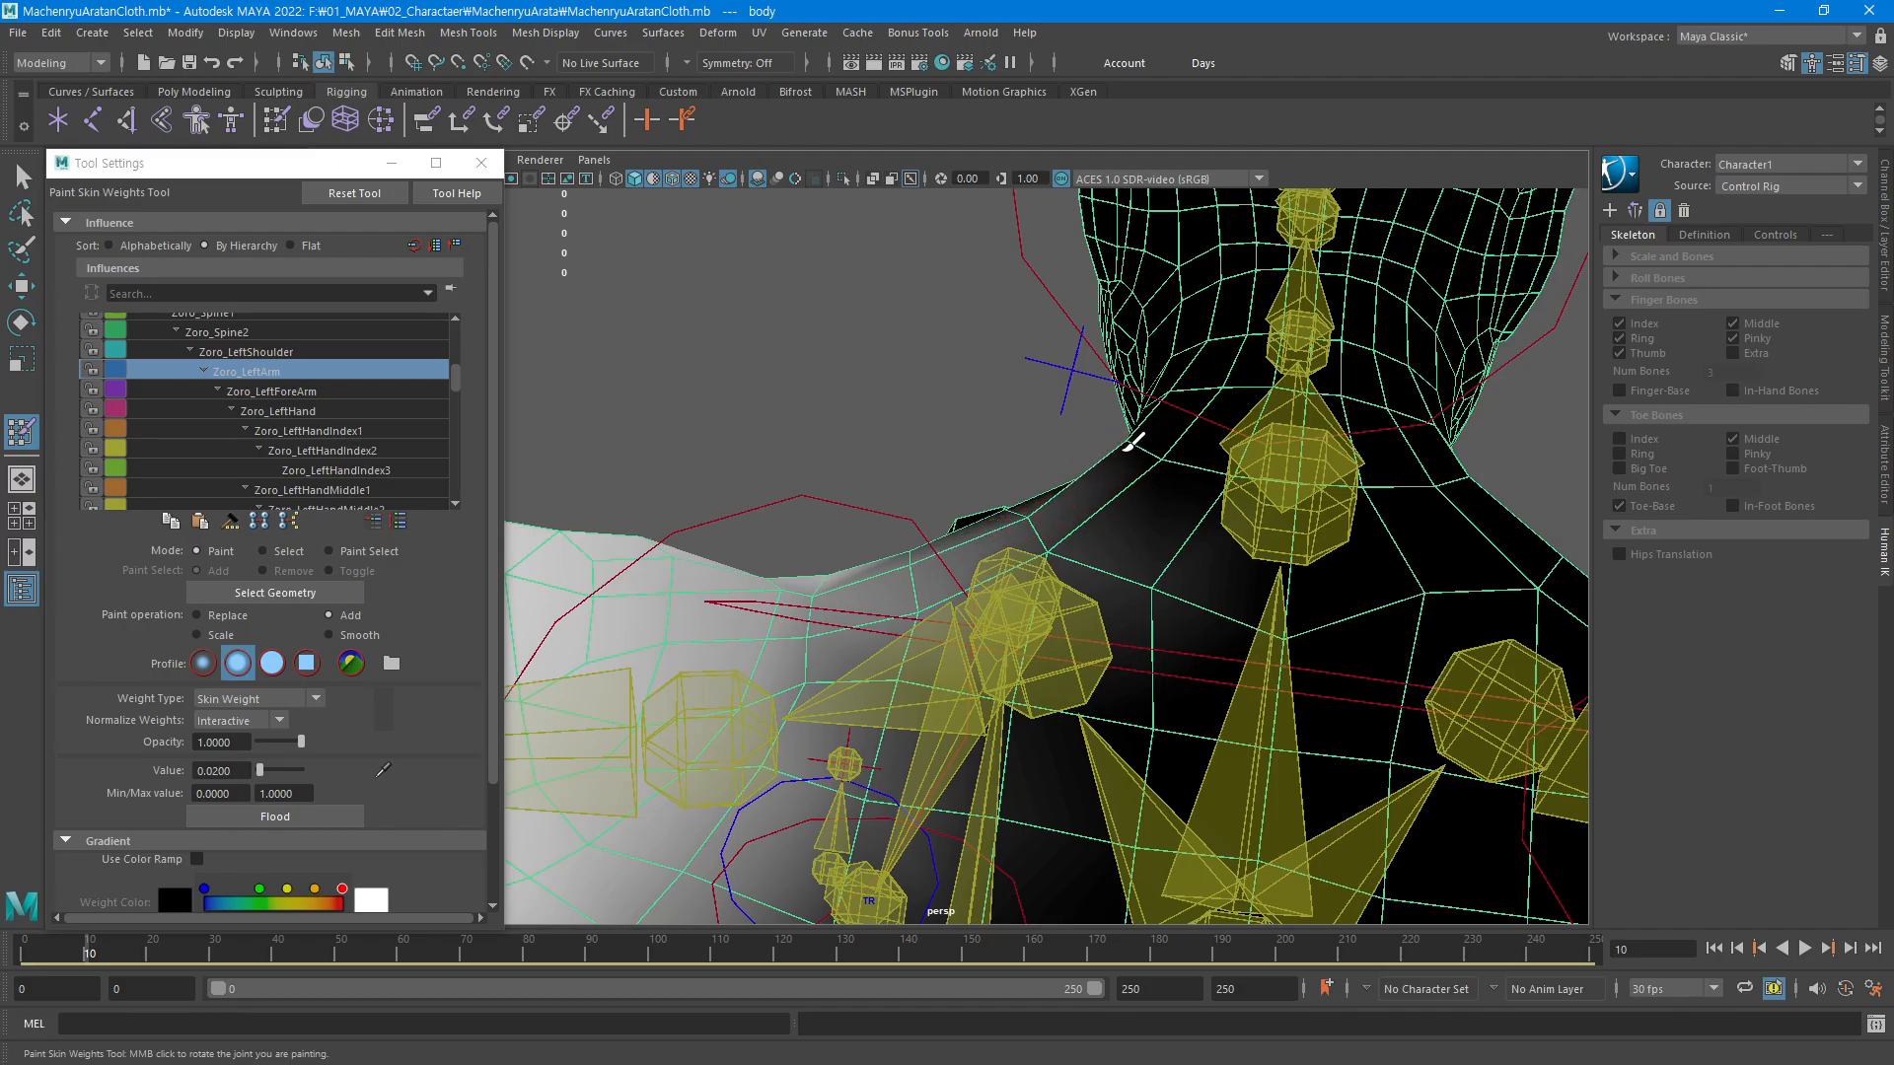
{"action": "left_click", "coordinate": [1126, 450]}
{"action": "mouse_move", "coordinate": [1189, 564]}
{"action": "left_mouse_down", "text": "alt"}
{"action": "mouse_move", "coordinate": [1202, 477]}
{"action": "mouse_move", "coordinate": [1154, 439]}
{"action": "mouse_move", "coordinate": [1260, 435]}
{"action": "mouse_move", "coordinate": [1091, 477]}
{"action": "mouse_move", "coordinate": [1144, 463]}
{"action": "mouse_move", "coordinate": [995, 527]}
{"action": "left_mouse_up", "text": "alt"}
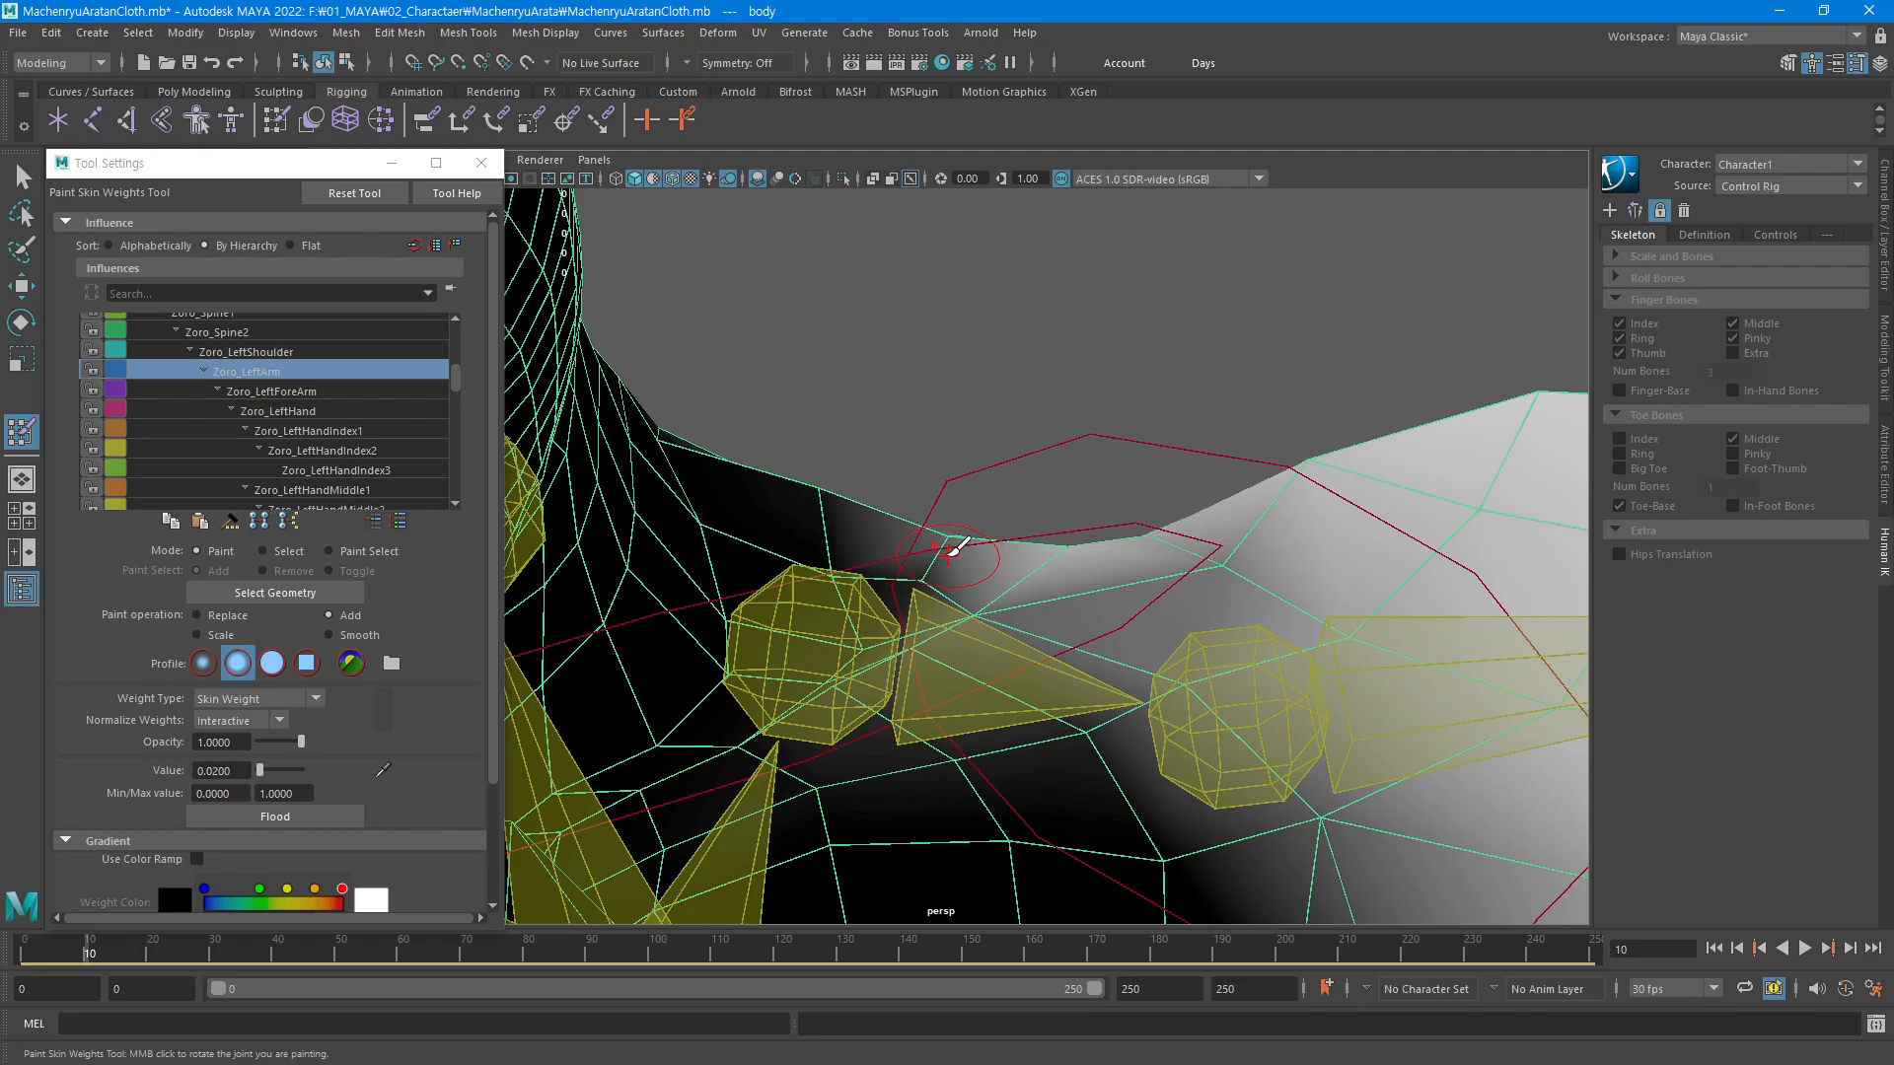
{"action": "left_click_drag", "start_coordinate": [807, 523], "coordinate": [815, 527]}
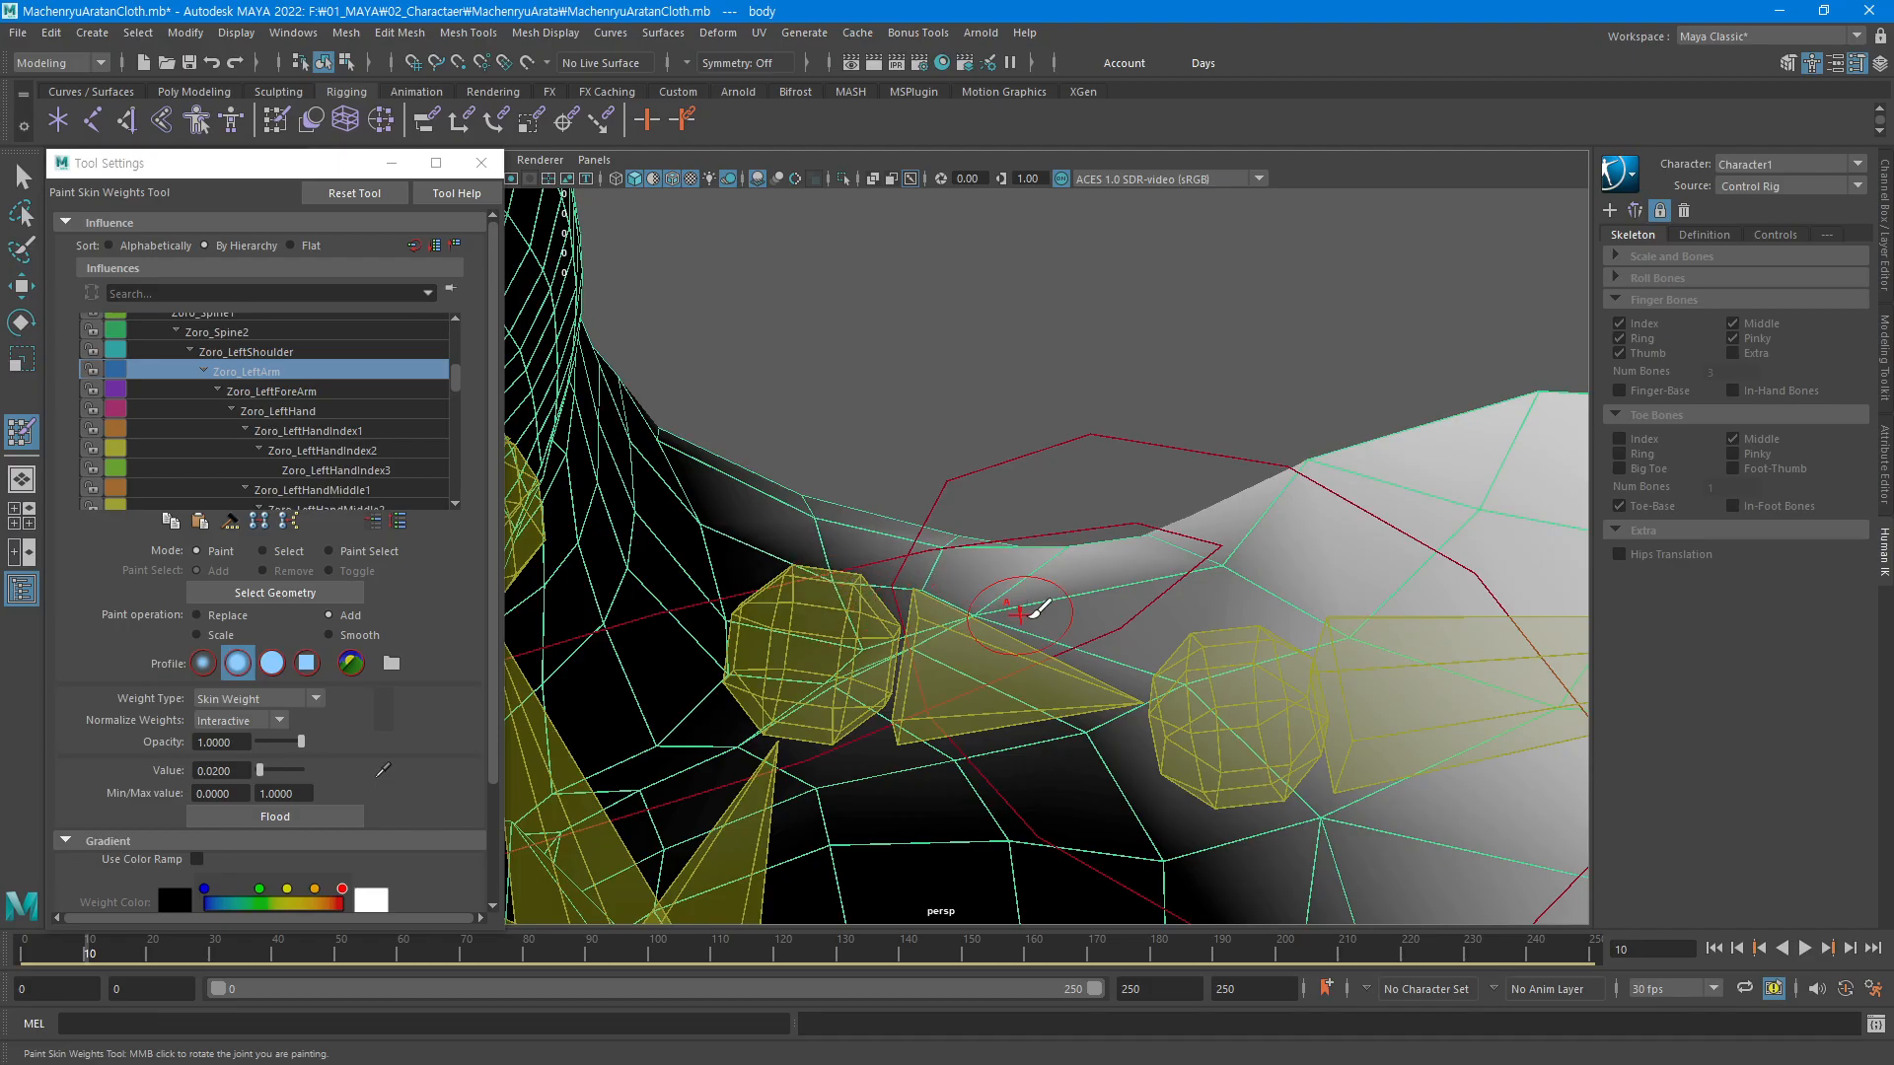
Examine the Zoro_LeftArm weights and the body's deformation around the left shoulder, armpit and chest, close up and across the full pose
{"action": "mouse_move", "coordinate": [1272, 582]}
{"action": "left_mouse_down", "text": "alt"}
{"action": "mouse_move", "coordinate": [1171, 727]}
{"action": "mouse_move", "coordinate": [1118, 752]}
{"action": "mouse_move", "coordinate": [1132, 563]}
{"action": "mouse_move", "coordinate": [1163, 583]}
{"action": "mouse_move", "coordinate": [1128, 550]}
{"action": "left_mouse_up", "text": "alt"}
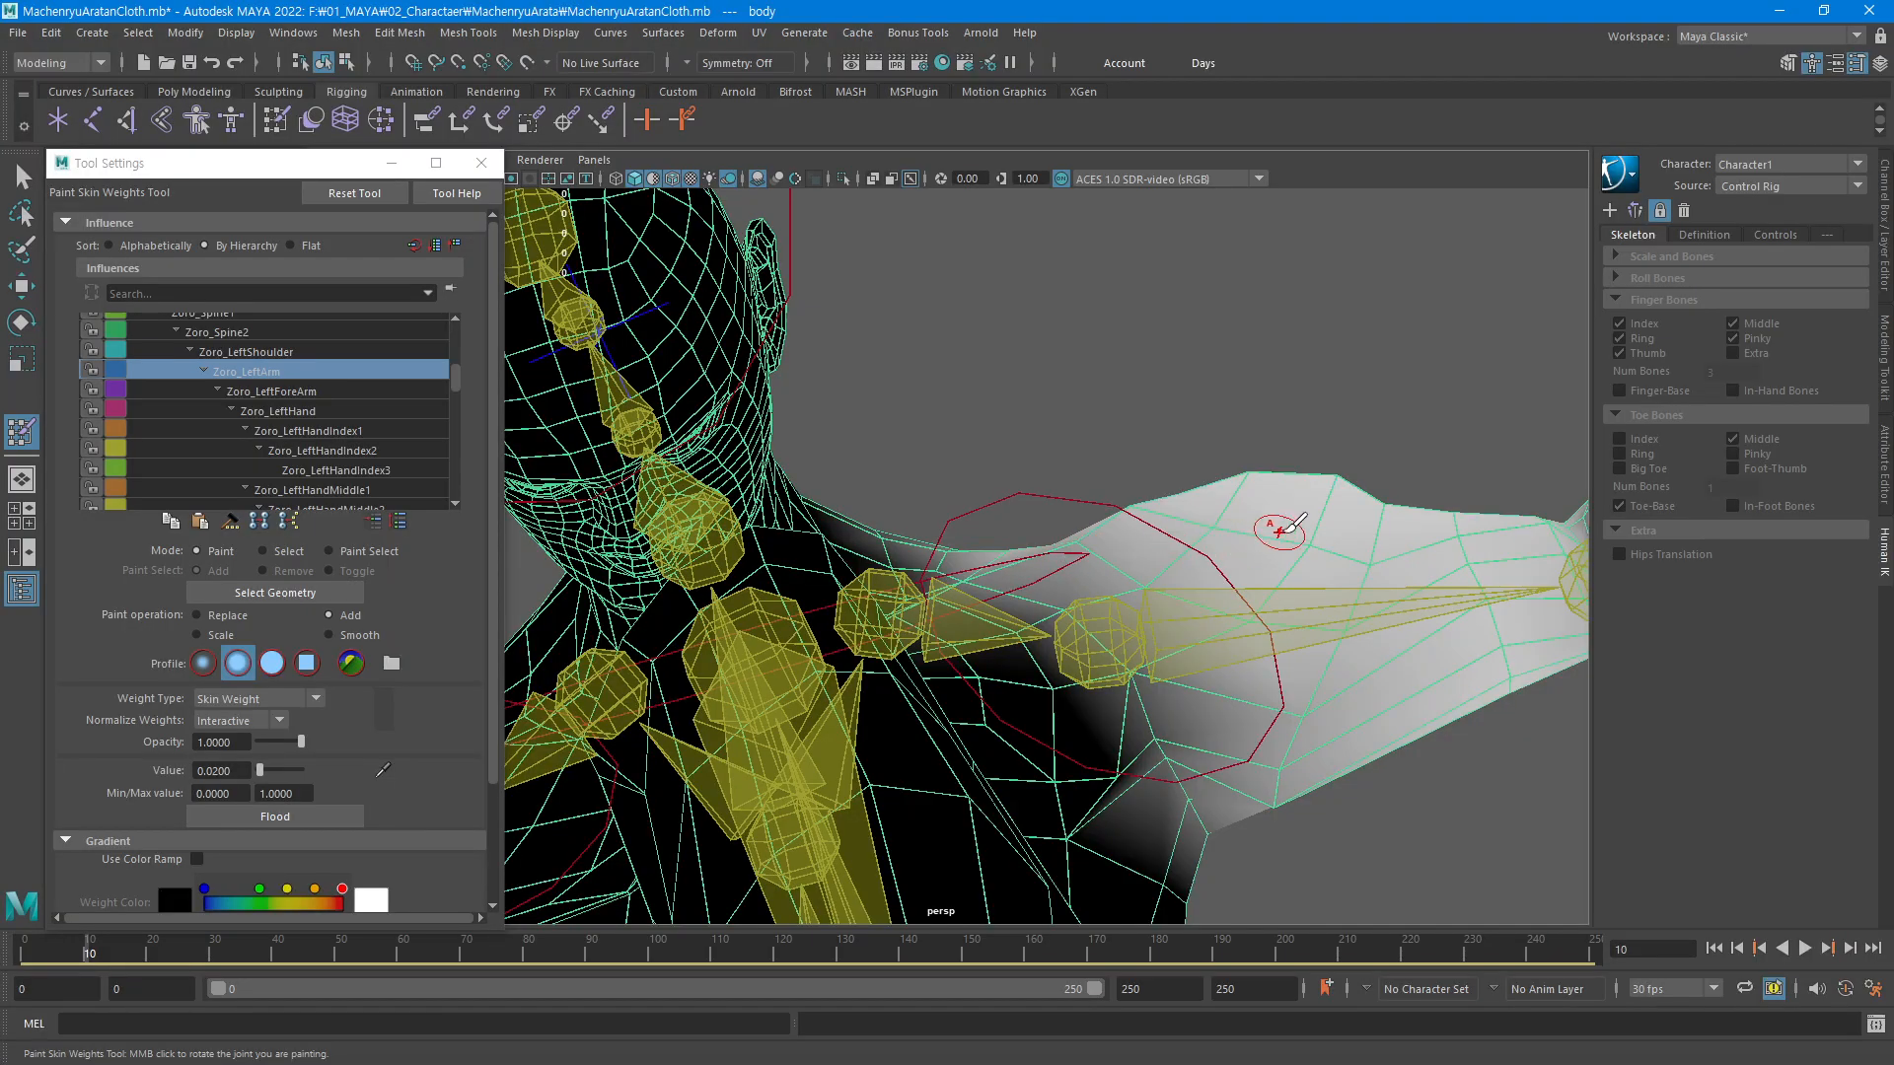
{"action": "mouse_move", "coordinate": [1269, 516]}
{"action": "left_mouse_down", "text": "alt"}
{"action": "mouse_move", "coordinate": [1188, 393]}
{"action": "mouse_move", "coordinate": [1120, 579]}
{"action": "mouse_move", "coordinate": [1155, 687]}
{"action": "mouse_move", "coordinate": [1124, 666]}
{"action": "left_mouse_up", "text": "alt"}
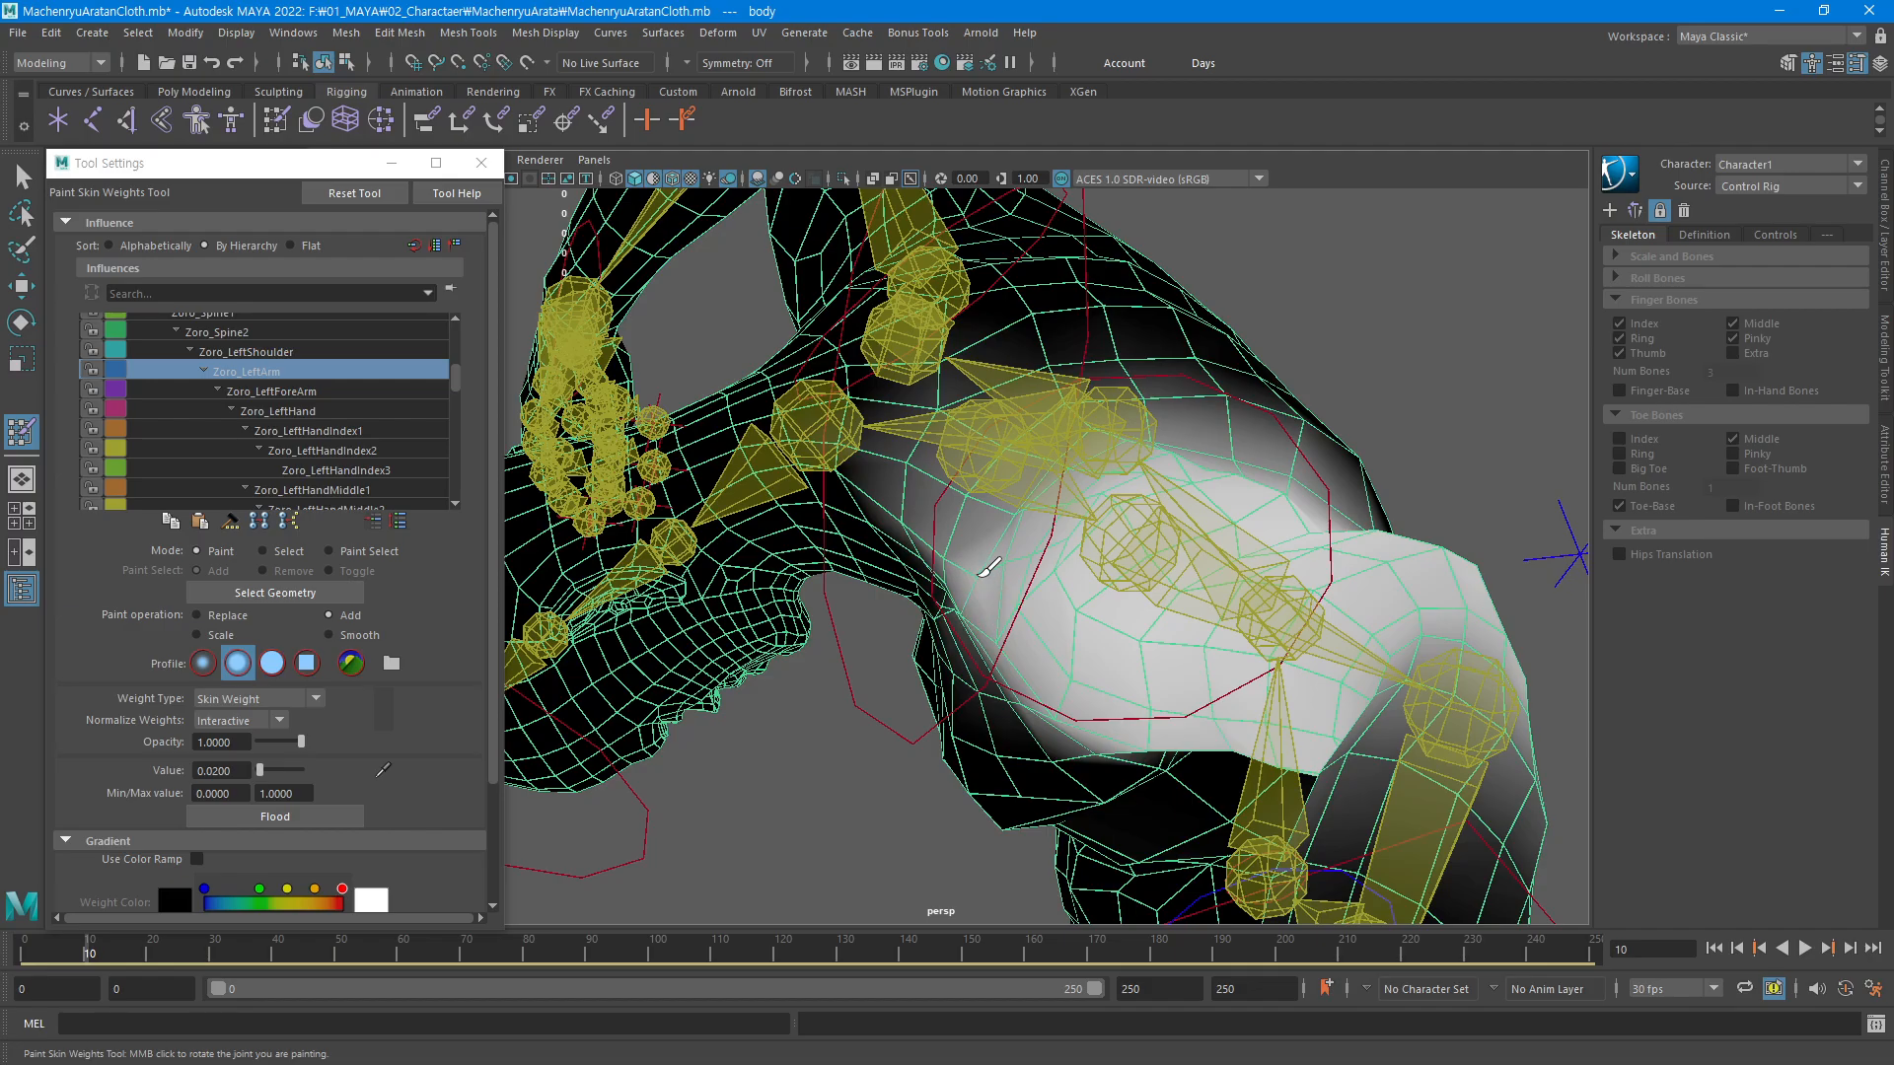
{"action": "mouse_move", "coordinate": [964, 599]}
{"action": "left_mouse_down", "text": "alt"}
{"action": "mouse_move", "coordinate": [1085, 603]}
{"action": "mouse_move", "coordinate": [1041, 633]}
{"action": "mouse_move", "coordinate": [1008, 555]}
{"action": "left_mouse_up", "text": "alt"}
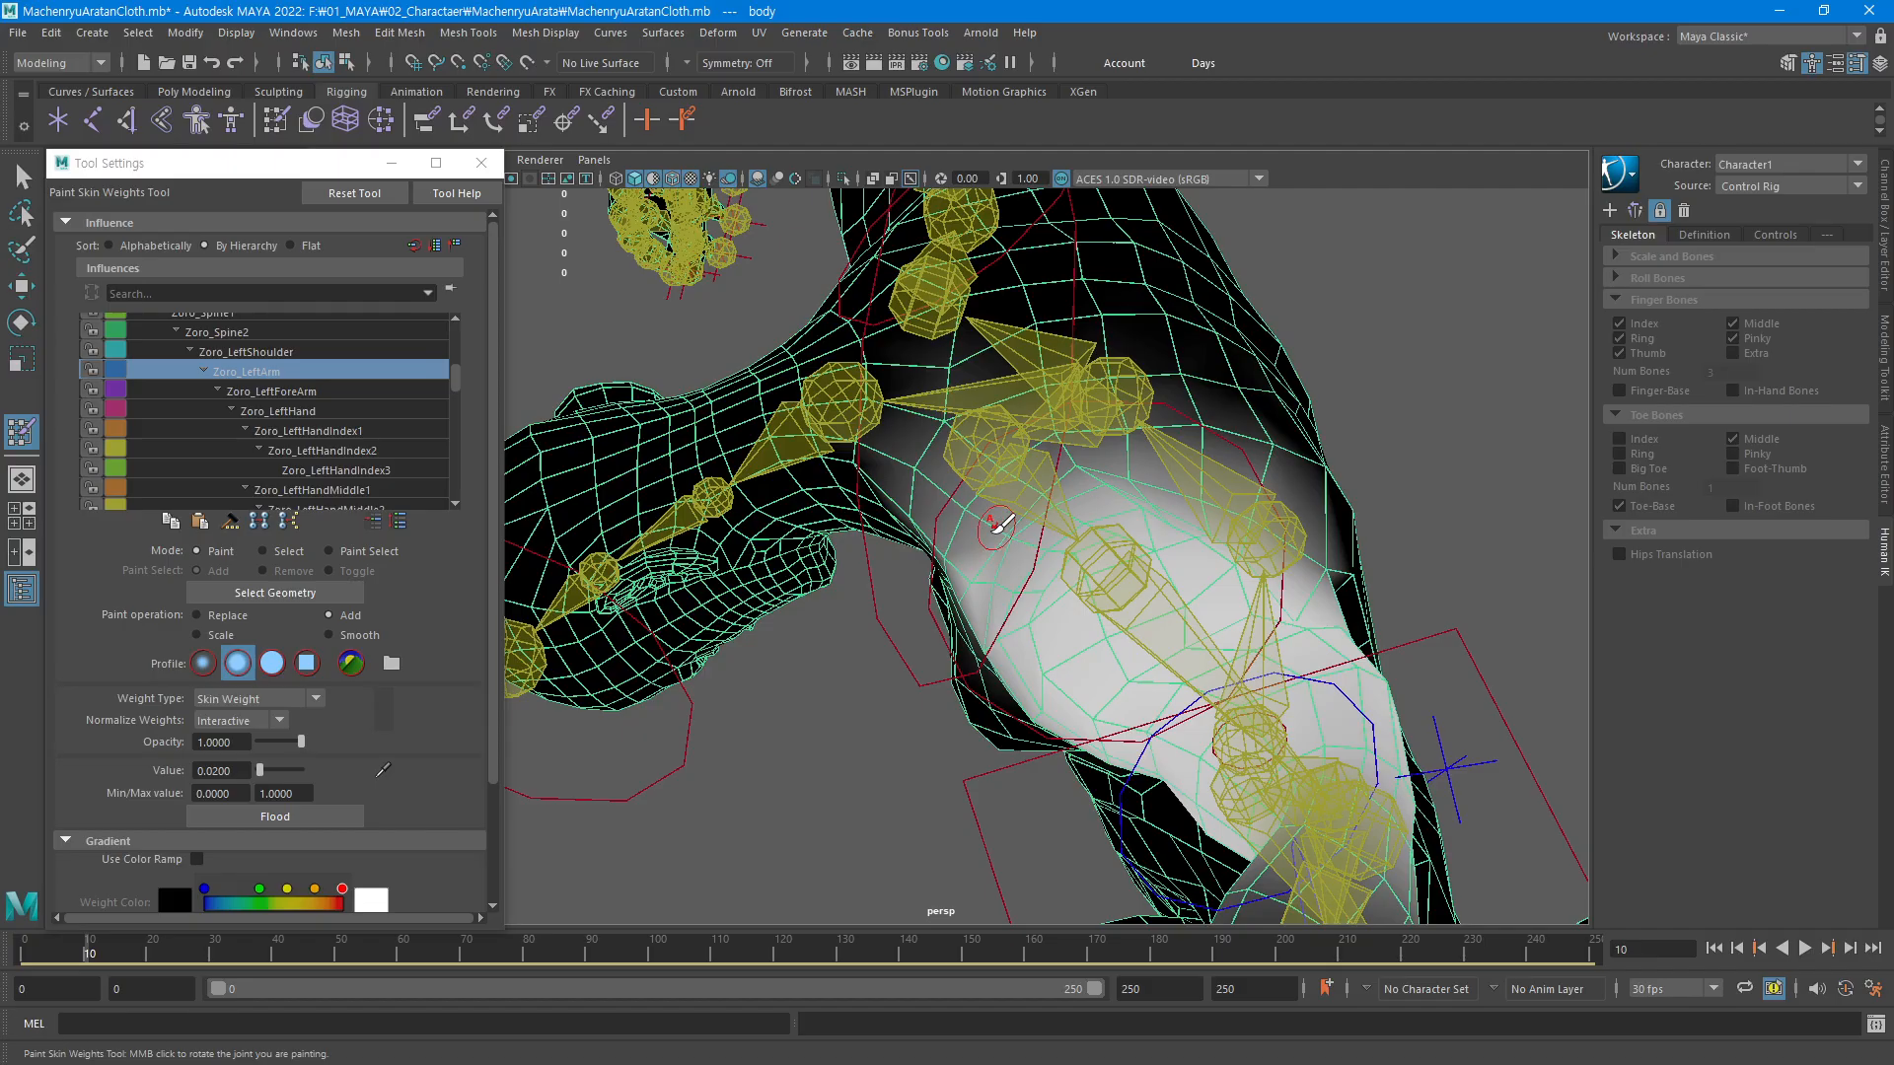
{"action": "left_click_drag", "start_coordinate": [1189, 592], "coordinate": [1260, 549], "text": "alt"}
{"action": "right_click_drag", "start_coordinate": [1260, 549], "coordinate": [873, 702], "text": "alt"}
{"action": "middle_click_drag", "start_coordinate": [873, 702], "coordinate": [1021, 454], "text": "alt"}
{"action": "left_click_drag", "start_coordinate": [1223, 503], "coordinate": [1172, 545], "text": "alt"}
{"action": "middle_click_drag", "start_coordinate": [1172, 545], "coordinate": [1233, 383], "text": "alt"}
{"action": "left_click_drag", "start_coordinate": [1159, 499], "coordinate": [1026, 572], "text": "alt"}
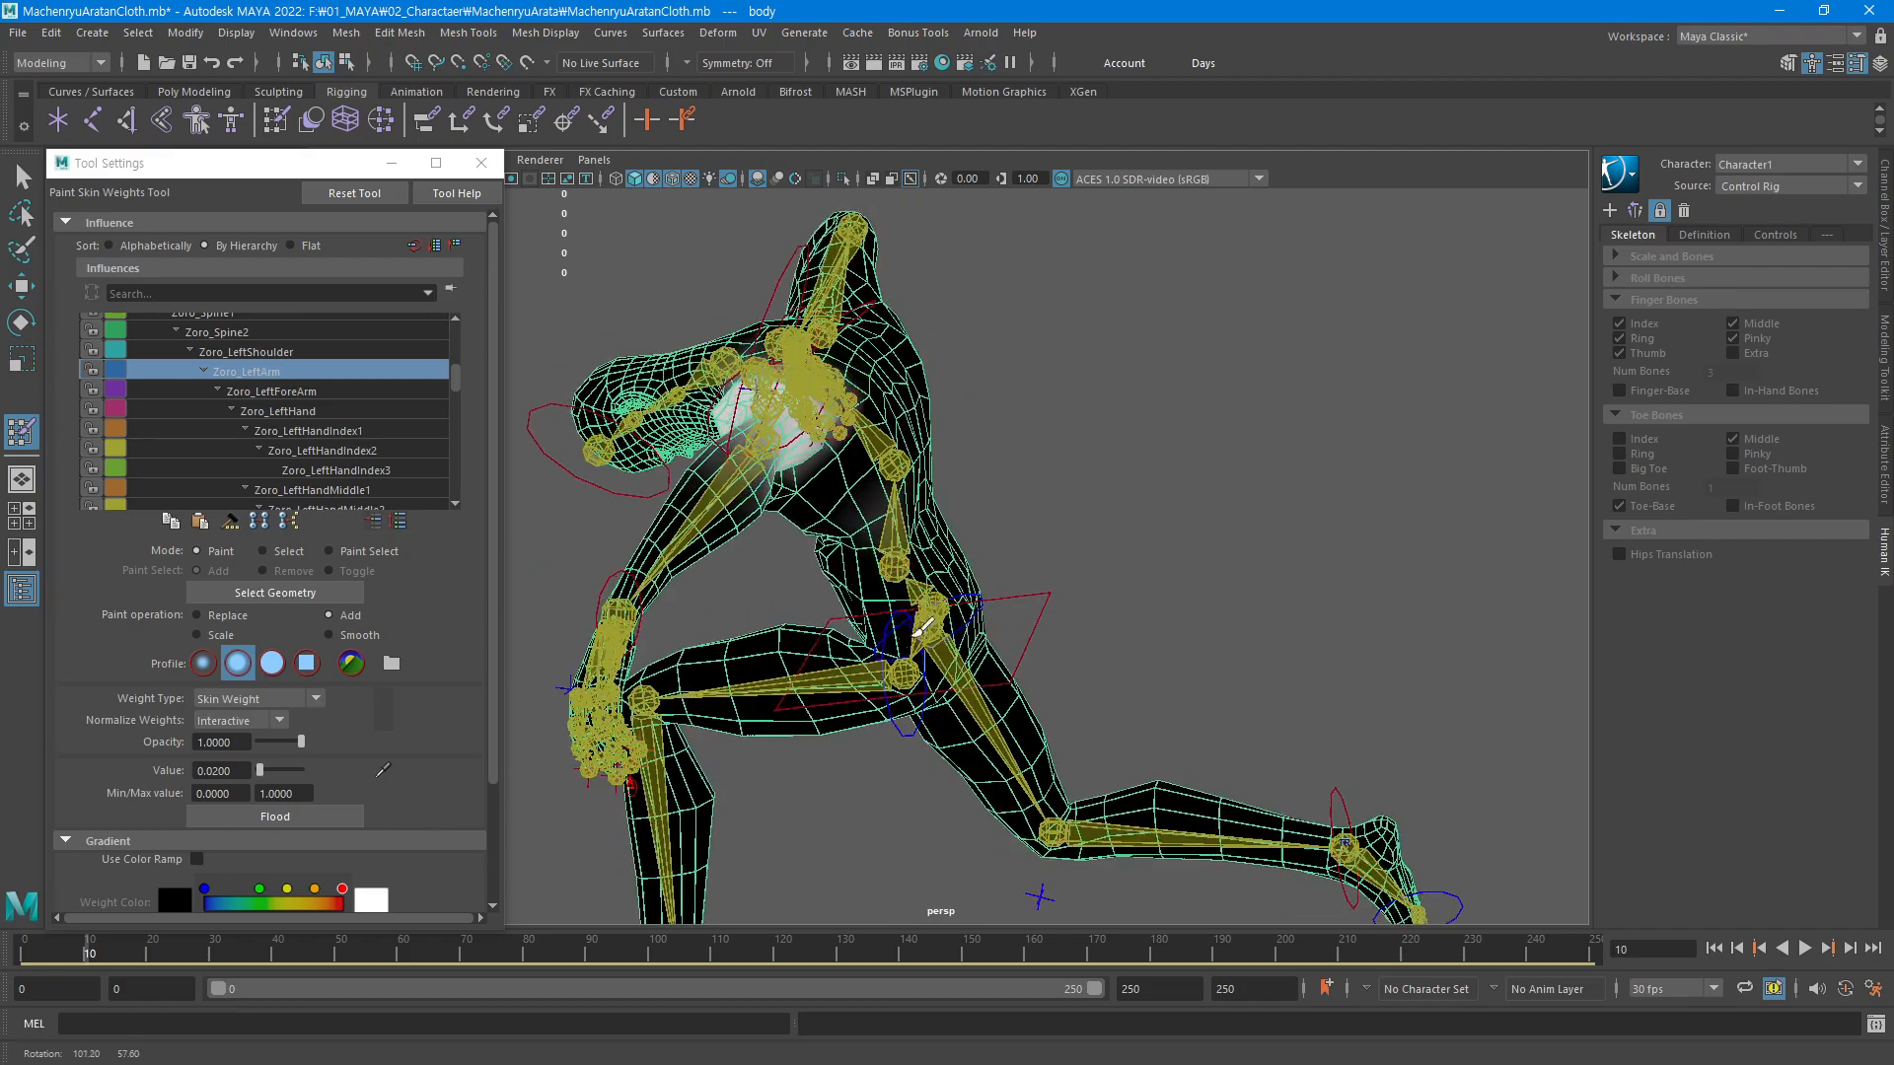
{"action": "right_click_drag", "start_coordinate": [1026, 567], "coordinate": [1288, 472], "text": "alt"}
{"action": "middle_click_drag", "start_coordinate": [899, 536], "coordinate": [1045, 599], "text": "alt"}
{"action": "left_click_drag", "start_coordinate": [1045, 599], "coordinate": [720, 503], "text": "alt"}
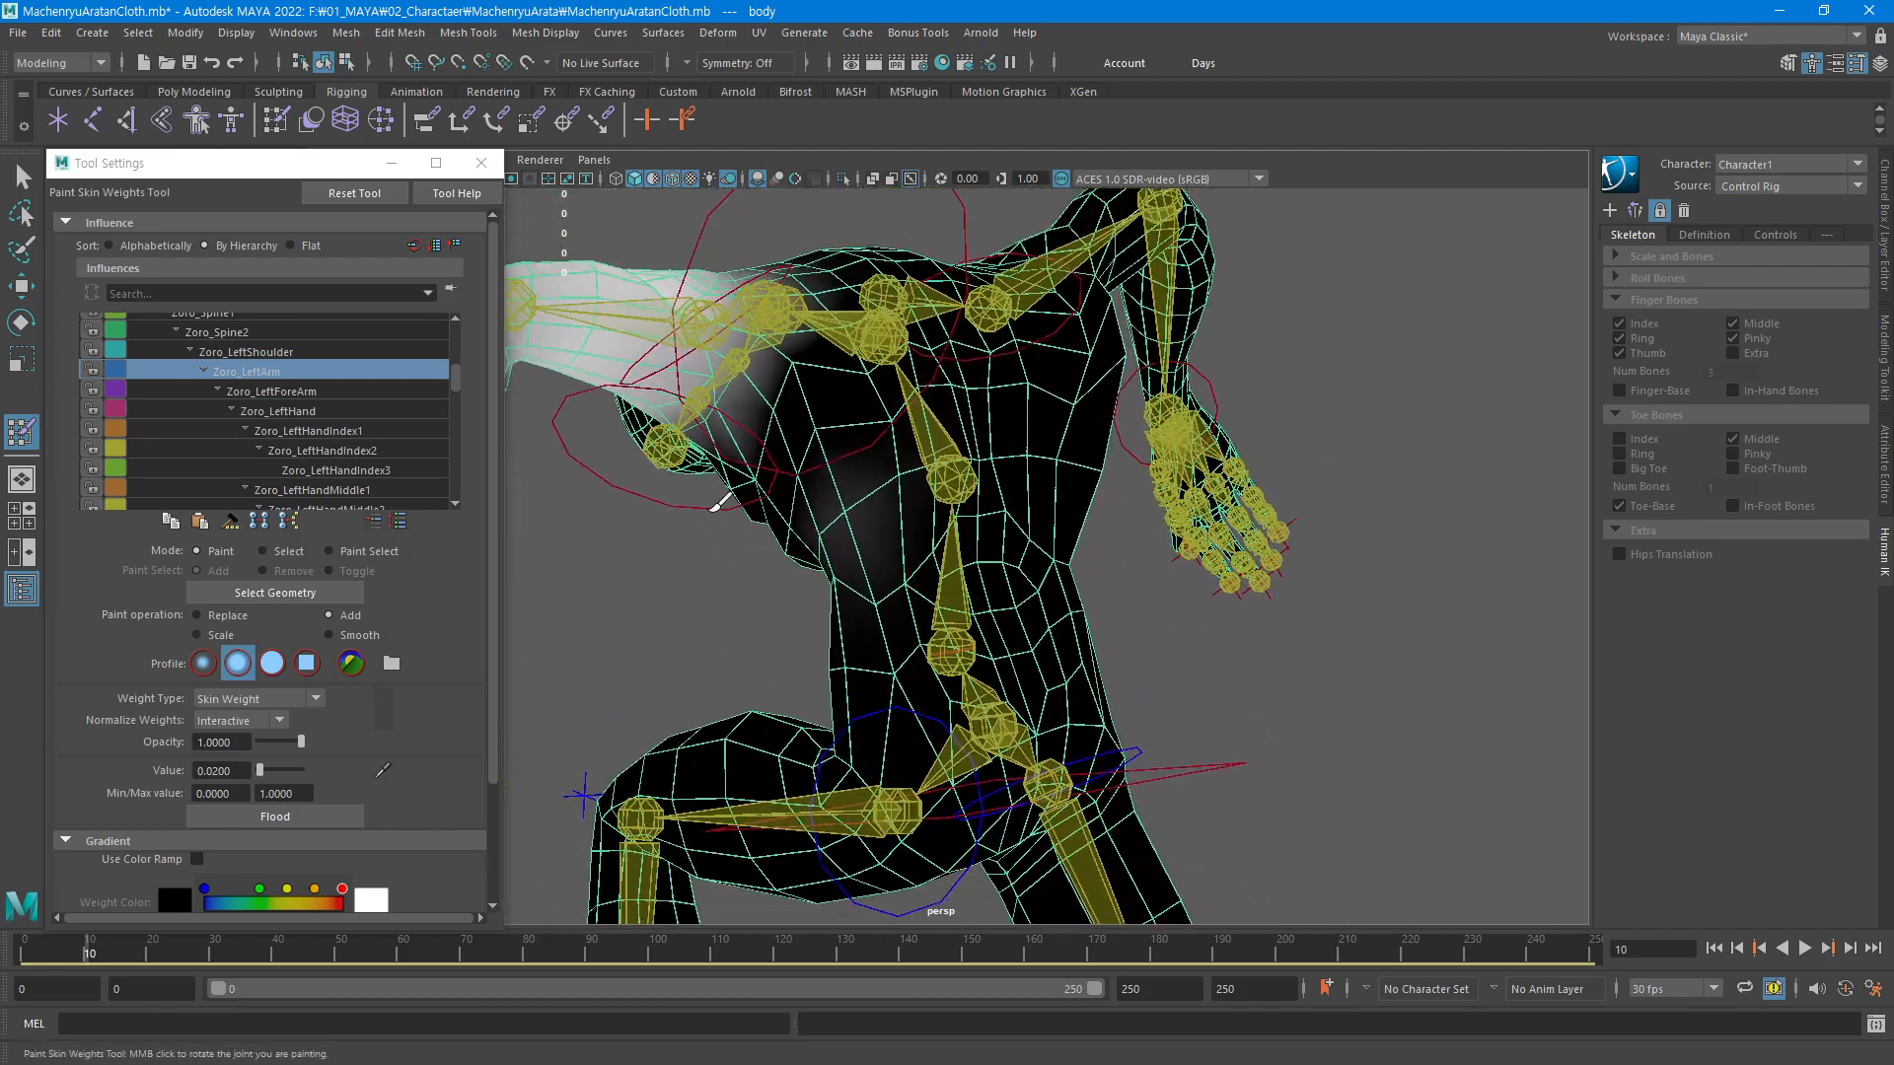
Show the Zoro_Spine1 influence and examine its weights over the whole torso from the side and front
{"action": "left_click", "coordinate": [216, 318]}
{"action": "left_click_drag", "start_coordinate": [859, 562], "coordinate": [917, 542], "text": "alt"}
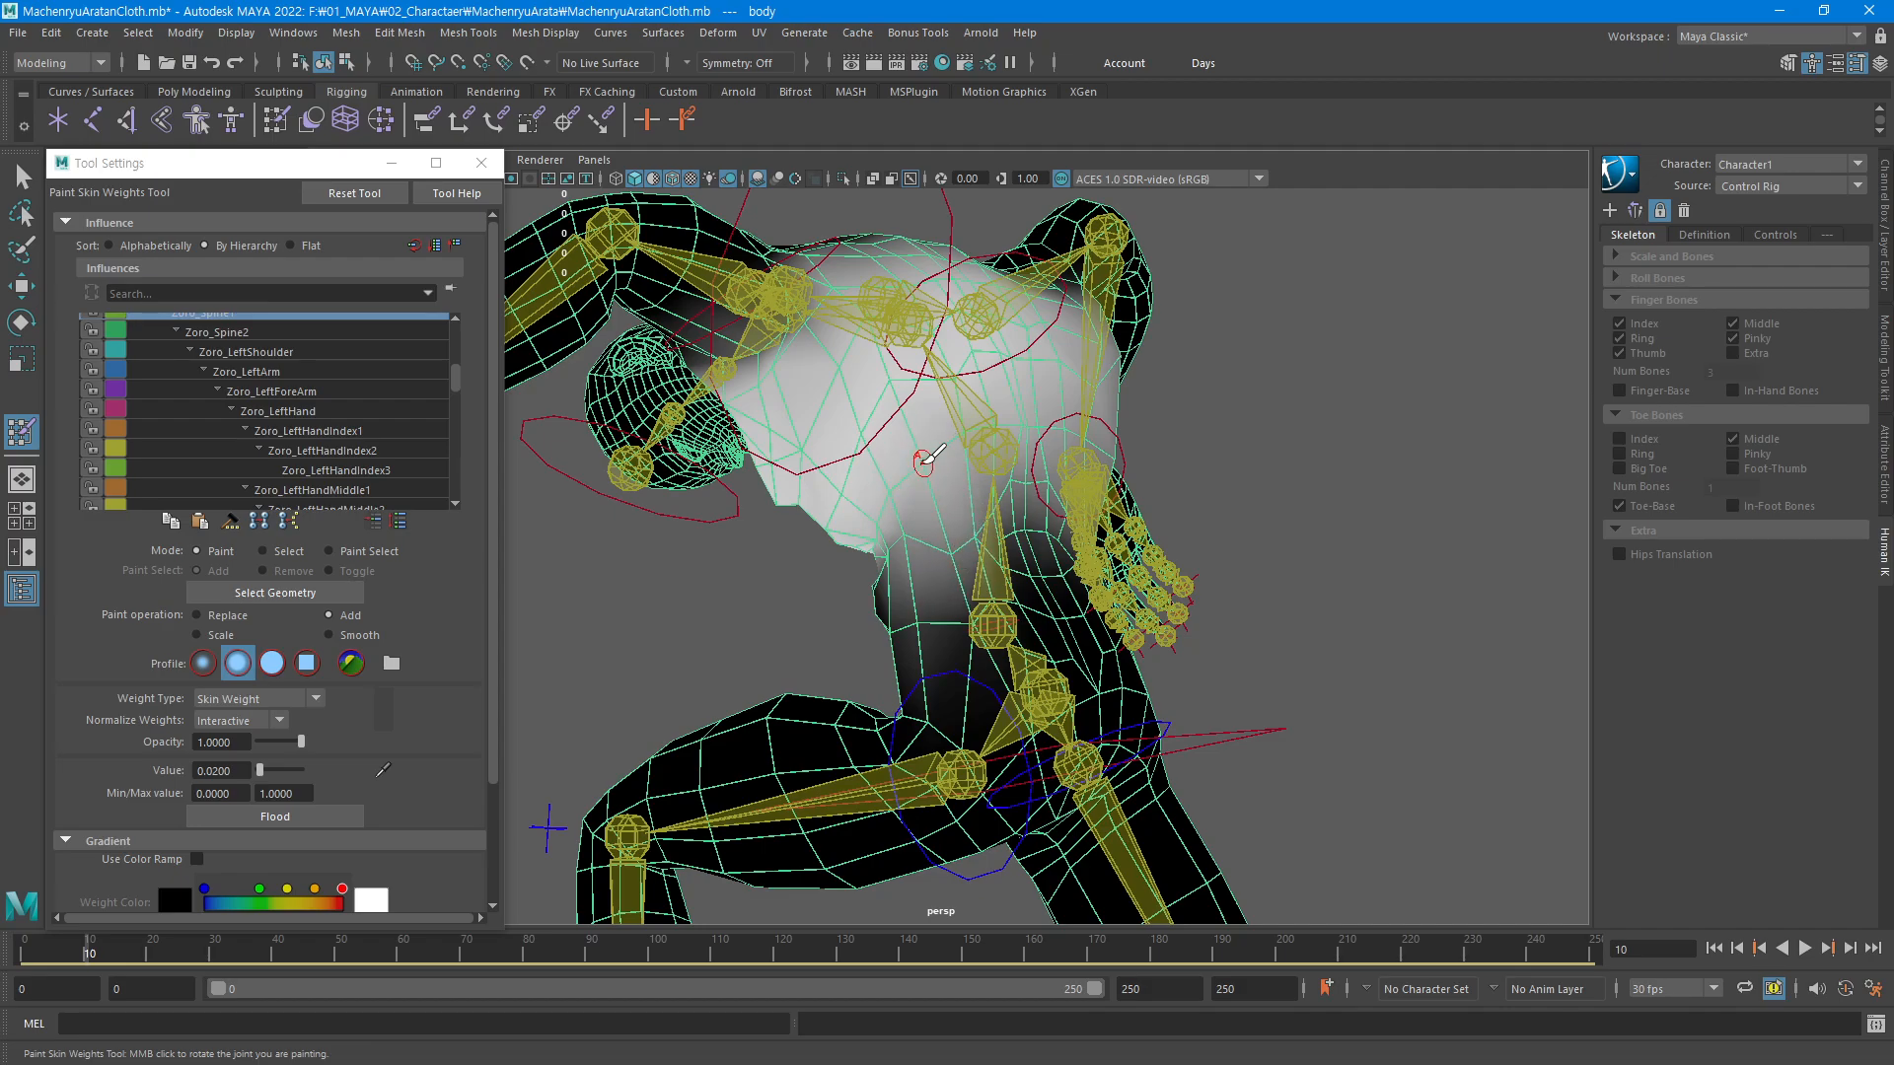
{"action": "mouse_move", "coordinate": [1037, 461]}
{"action": "left_mouse_down", "text": "alt"}
{"action": "mouse_move", "coordinate": [1209, 483]}
{"action": "mouse_move", "coordinate": [1074, 533]}
{"action": "mouse_move", "coordinate": [1083, 511]}
{"action": "left_mouse_up", "text": "alt"}
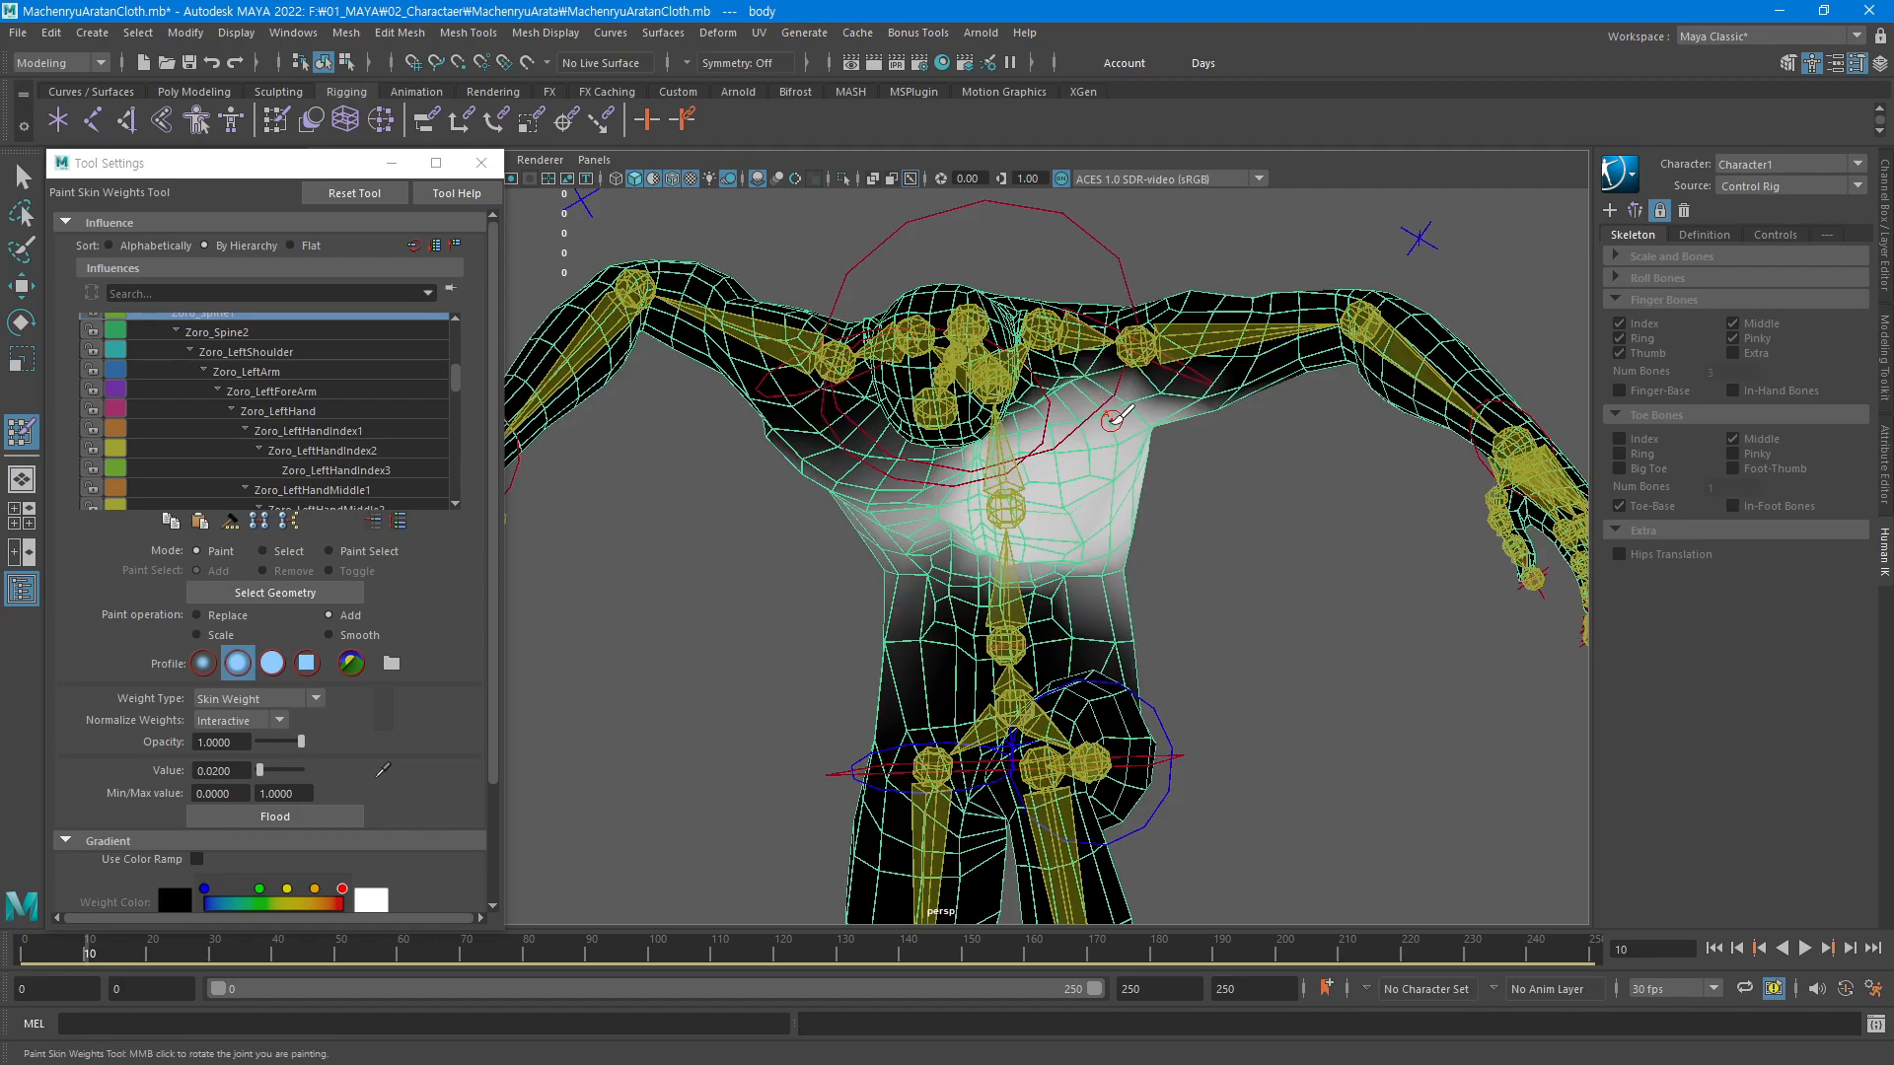
{"action": "left_click_drag", "start_coordinate": [1075, 677], "coordinate": [875, 676], "text": "alt"}
{"action": "middle_click_drag", "start_coordinate": [875, 677], "coordinate": [908, 782], "text": "alt"}
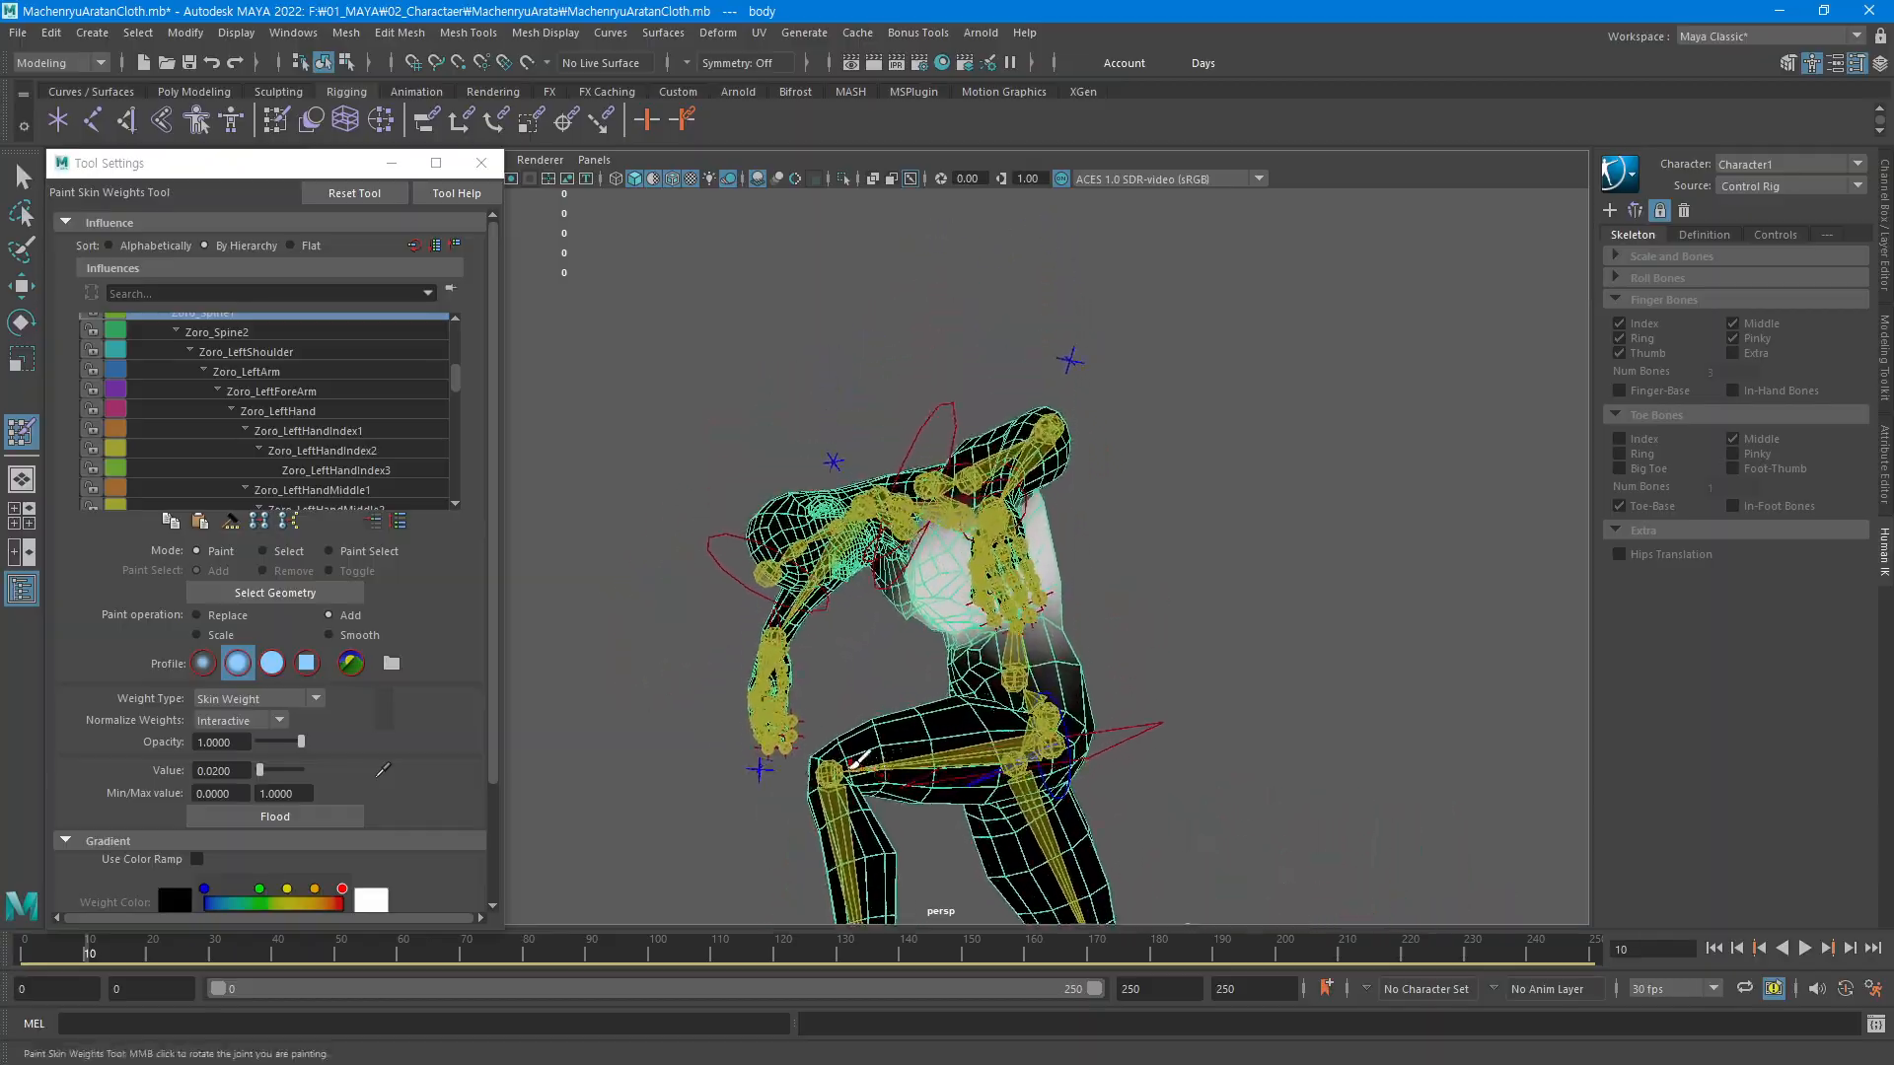
Examine the Zoro_Spine1 weights close up across the upper chest, ribs and left shoulder from several angles
{"action": "right_click_drag", "start_coordinate": [909, 782], "coordinate": [1746, 559], "text": "alt"}
{"action": "mouse_move", "coordinate": [948, 745]}
{"action": "left_mouse_down", "text": "alt"}
{"action": "mouse_move", "coordinate": [922, 680]}
{"action": "mouse_move", "coordinate": [1241, 656]}
{"action": "mouse_move", "coordinate": [1215, 639]}
{"action": "left_mouse_up", "text": "alt"}
{"action": "right_click_drag", "start_coordinate": [1088, 592], "coordinate": [1200, 582], "text": "alt"}
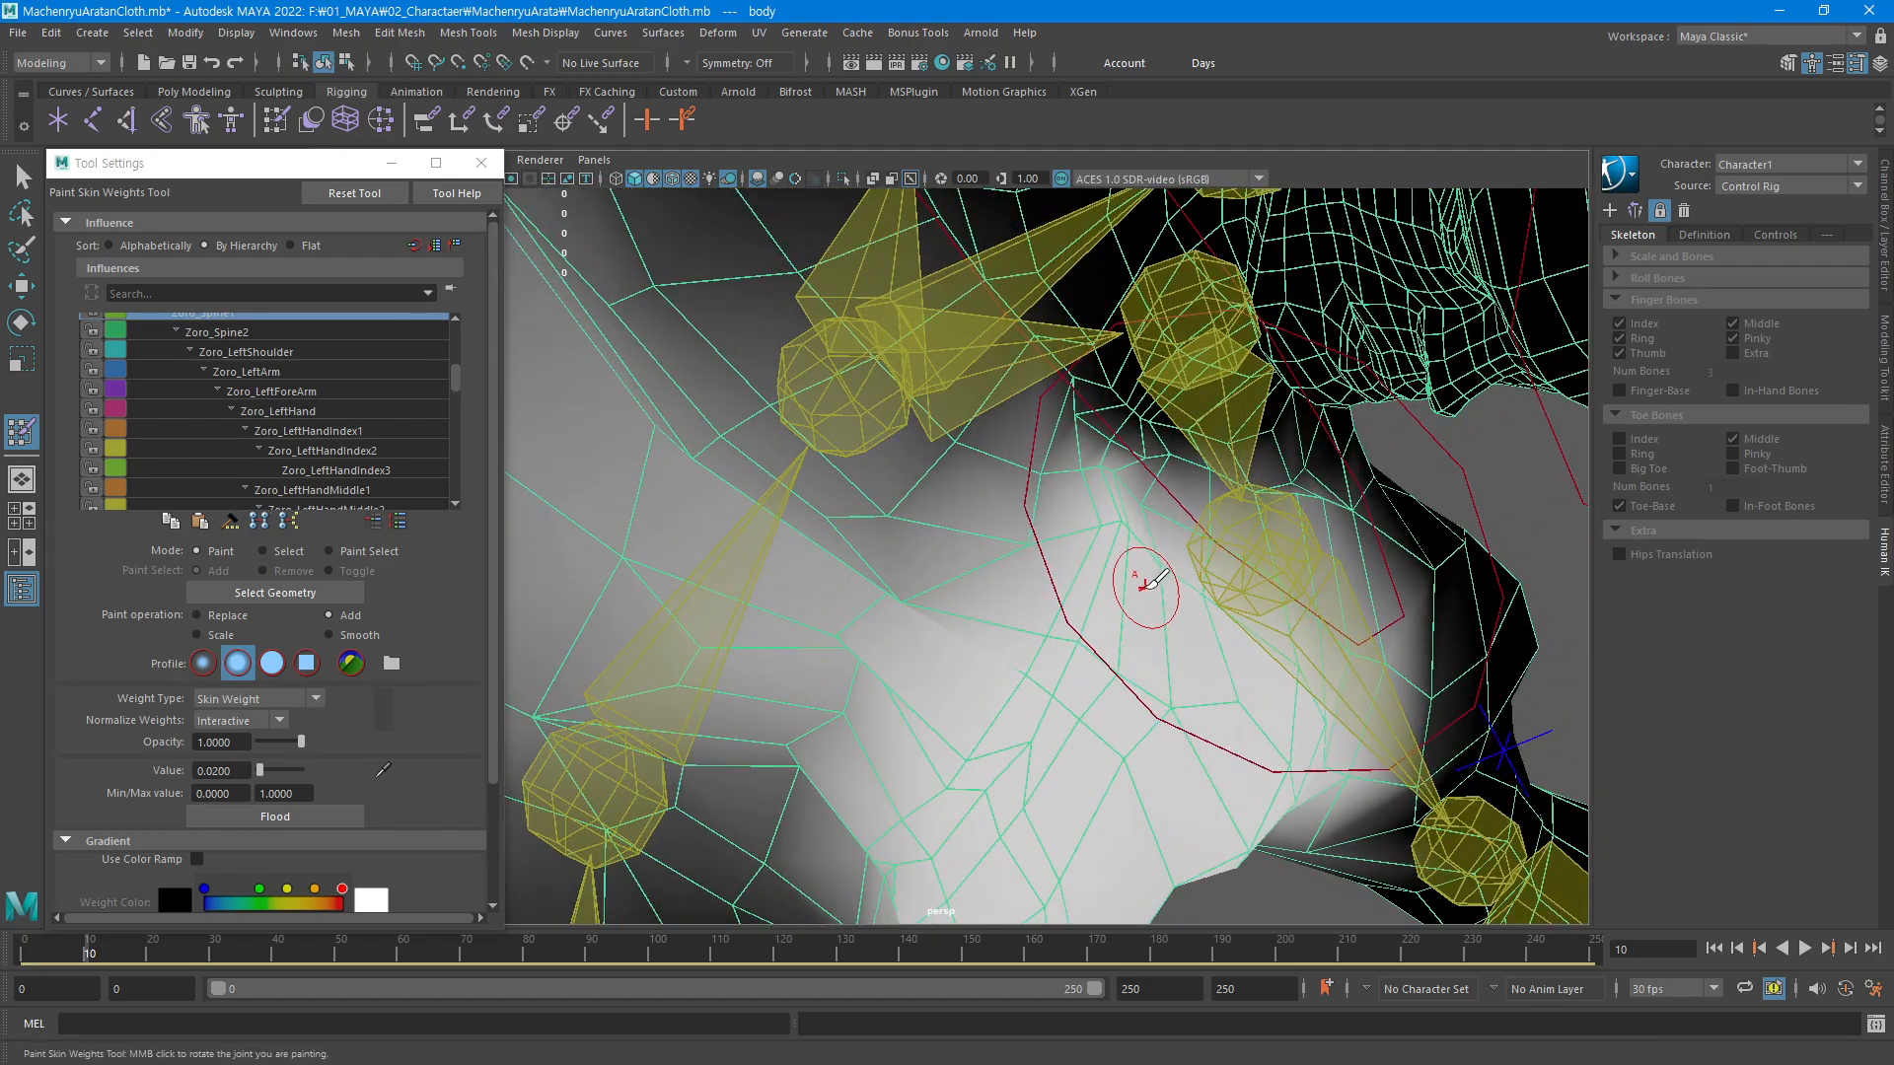
{"action": "left_click_drag", "start_coordinate": [1225, 622], "coordinate": [1145, 620], "text": "alt"}
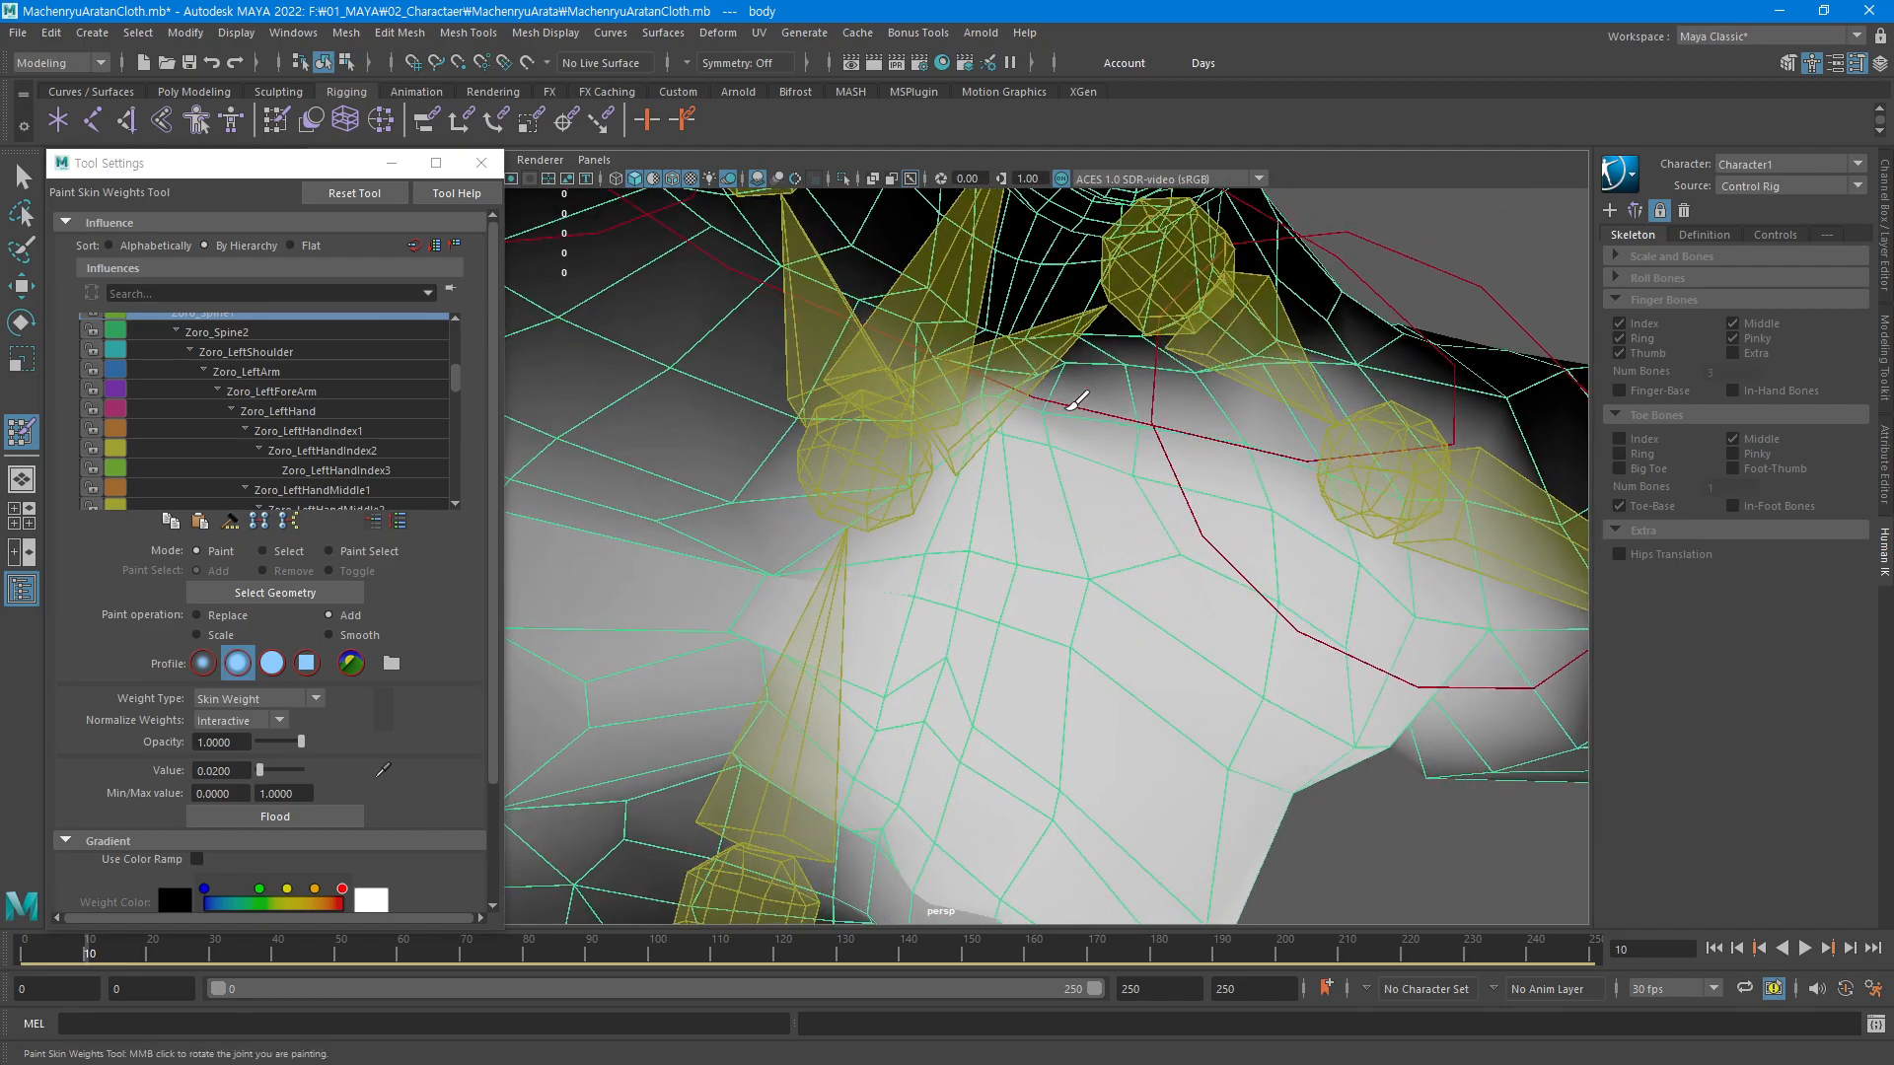
{"action": "mouse_move", "coordinate": [1136, 466]}
{"action": "left_mouse_down", "text": "alt"}
{"action": "mouse_move", "coordinate": [1129, 437]}
{"action": "mouse_move", "coordinate": [1226, 381]}
{"action": "mouse_move", "coordinate": [1125, 394]}
{"action": "mouse_move", "coordinate": [1183, 463]}
{"action": "mouse_move", "coordinate": [1142, 537]}
{"action": "mouse_move", "coordinate": [1018, 585]}
{"action": "mouse_move", "coordinate": [1023, 625]}
{"action": "mouse_move", "coordinate": [1213, 490]}
{"action": "mouse_move", "coordinate": [1125, 591]}
{"action": "mouse_move", "coordinate": [1061, 619]}
{"action": "mouse_move", "coordinate": [955, 516]}
{"action": "mouse_move", "coordinate": [1053, 535]}
{"action": "left_mouse_up", "text": "alt"}
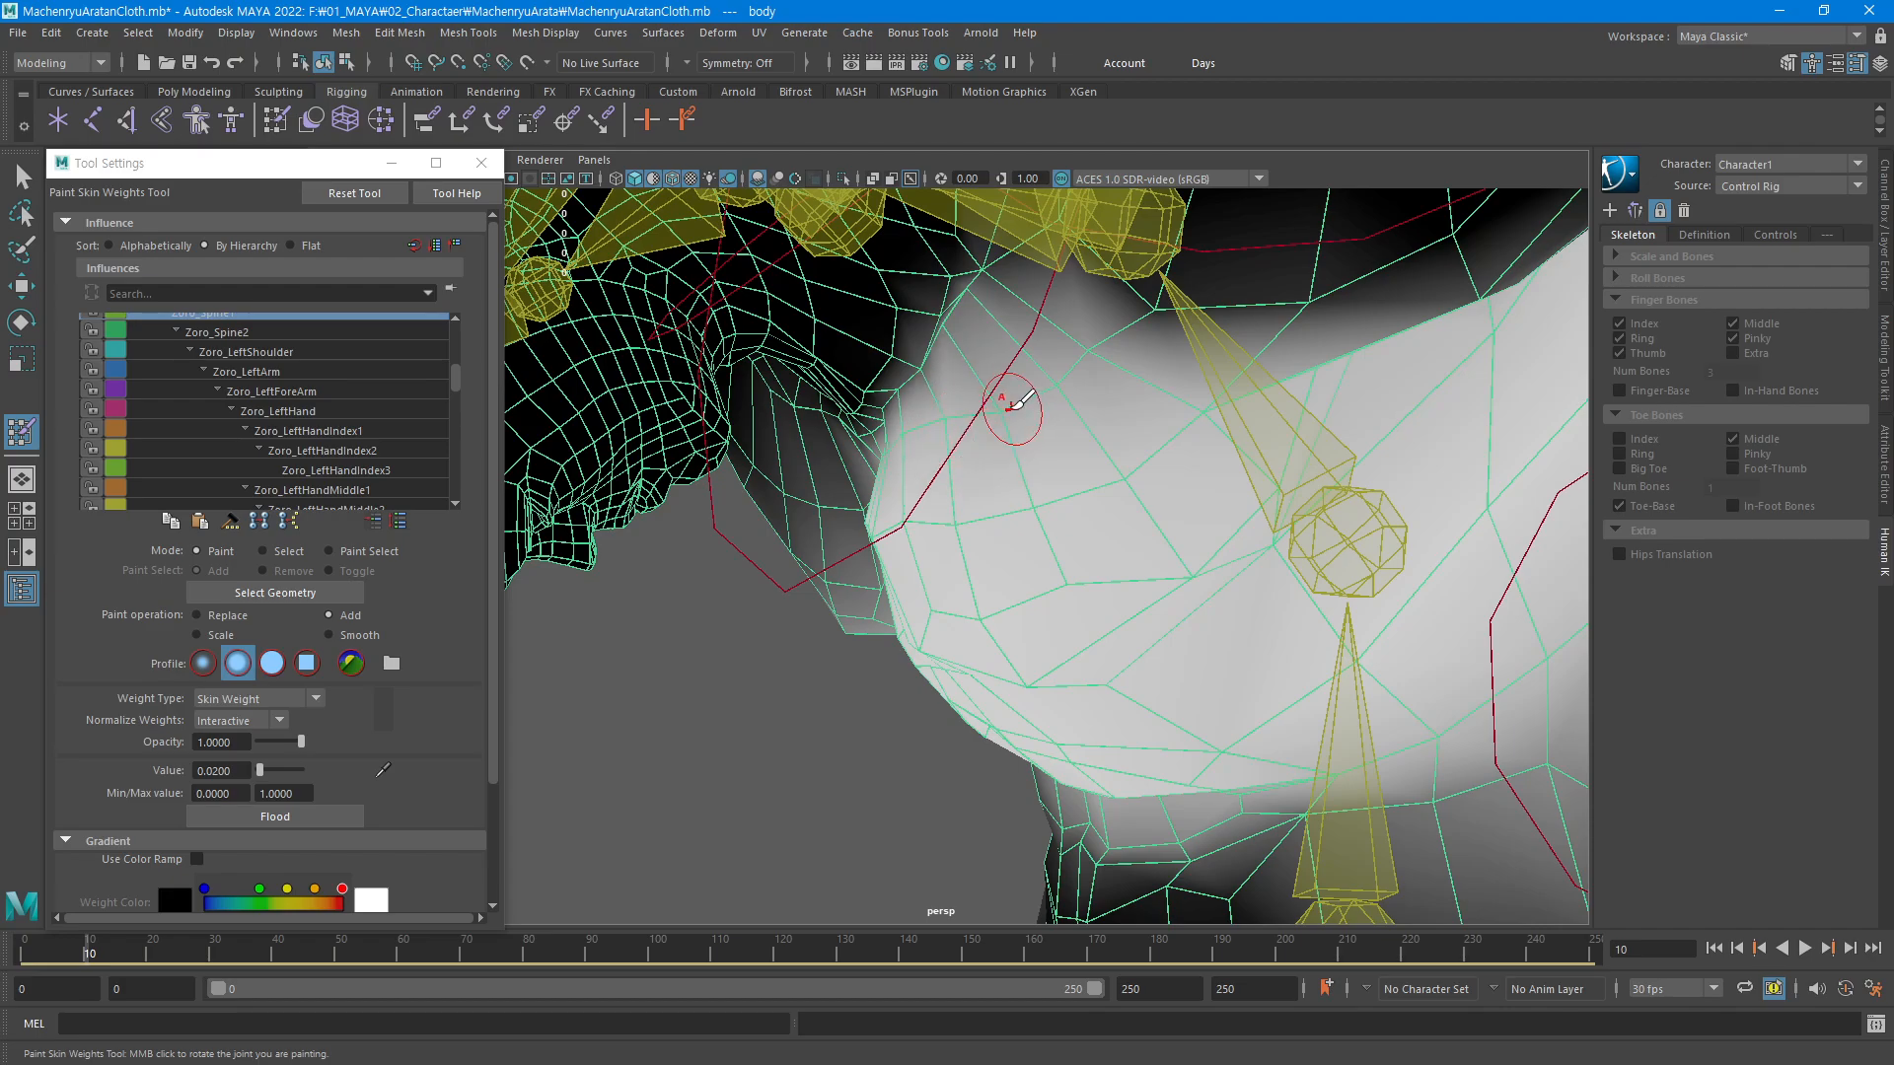
{"action": "mouse_move", "coordinate": [1025, 478]}
{"action": "left_mouse_down", "text": "alt"}
{"action": "mouse_move", "coordinate": [1107, 423]}
{"action": "mouse_move", "coordinate": [1151, 494]}
{"action": "mouse_move", "coordinate": [1321, 429]}
{"action": "left_mouse_up", "text": "alt"}
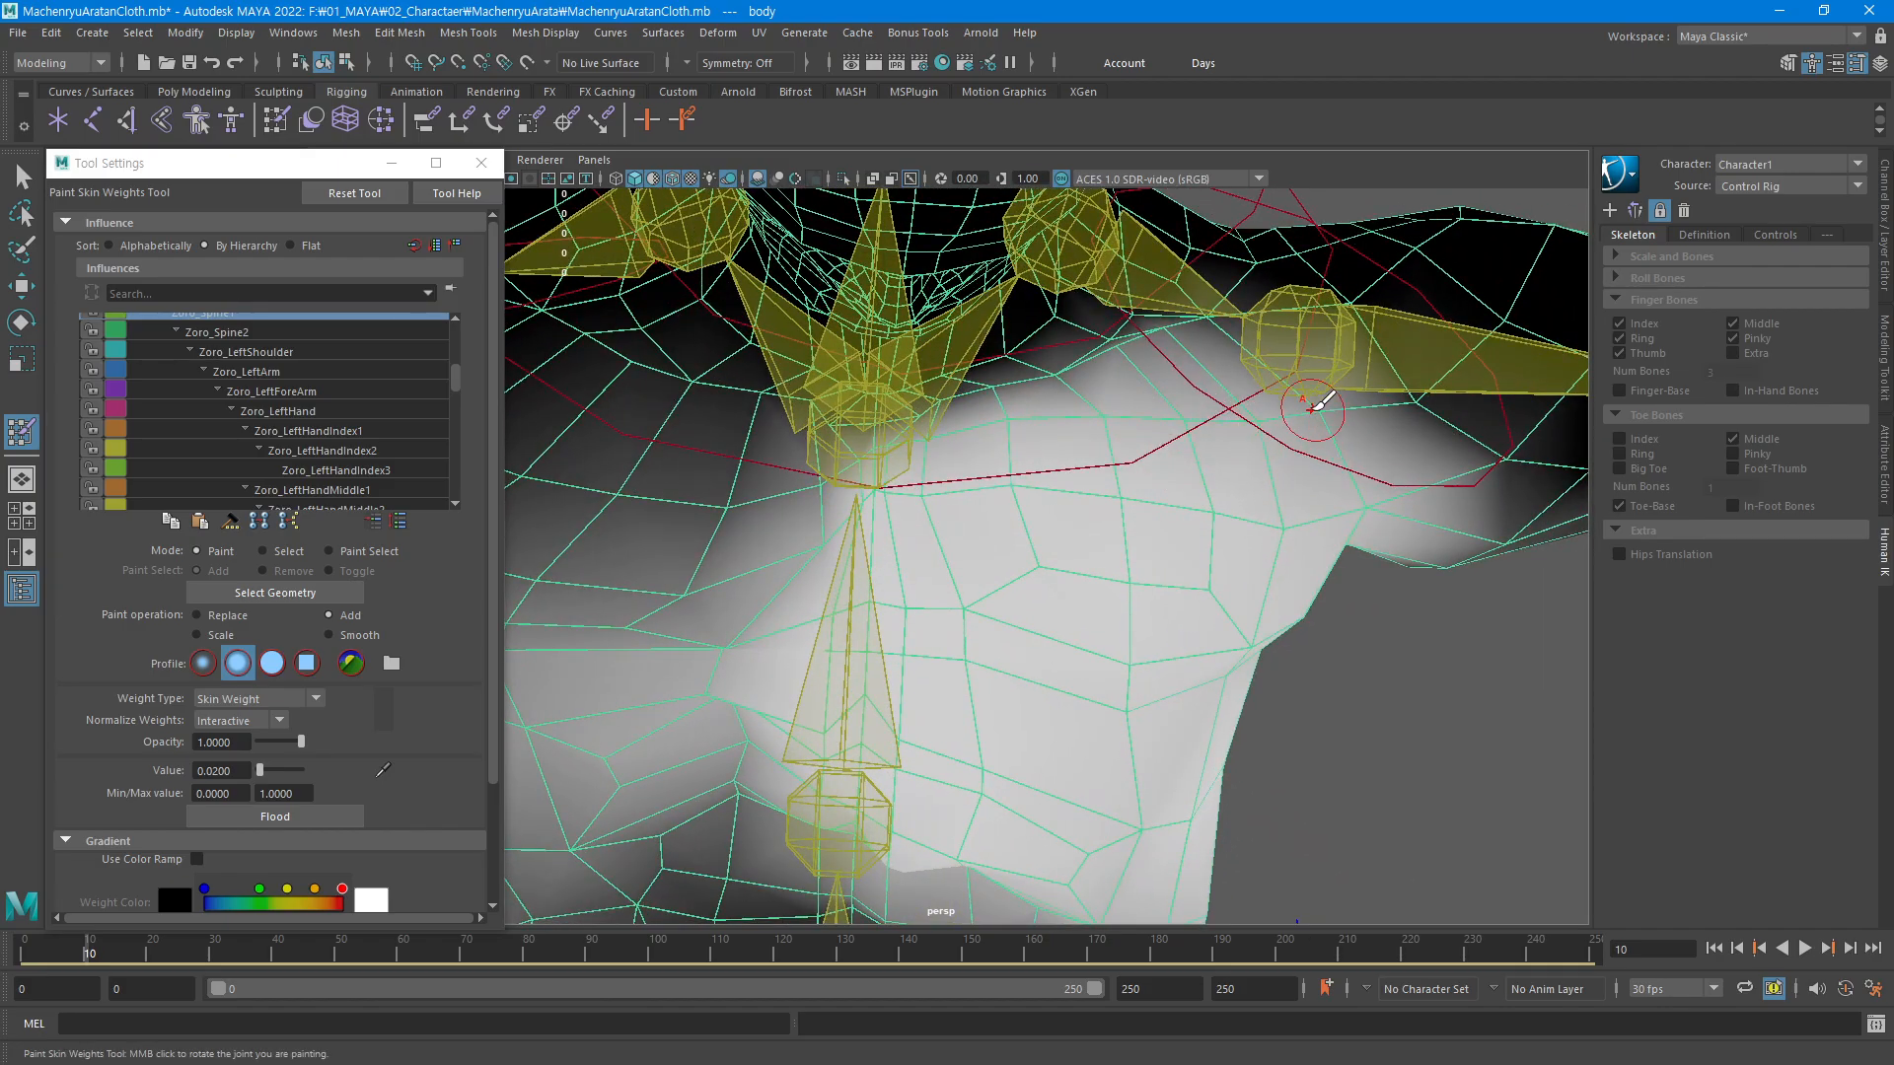
{"action": "left_click_drag", "start_coordinate": [1086, 596], "coordinate": [1255, 588], "text": "alt"}
{"action": "right_click_drag", "start_coordinate": [1256, 587], "coordinate": [1199, 567], "text": "alt"}
{"action": "right_click_drag", "start_coordinate": [954, 605], "coordinate": [1043, 570], "text": "alt"}
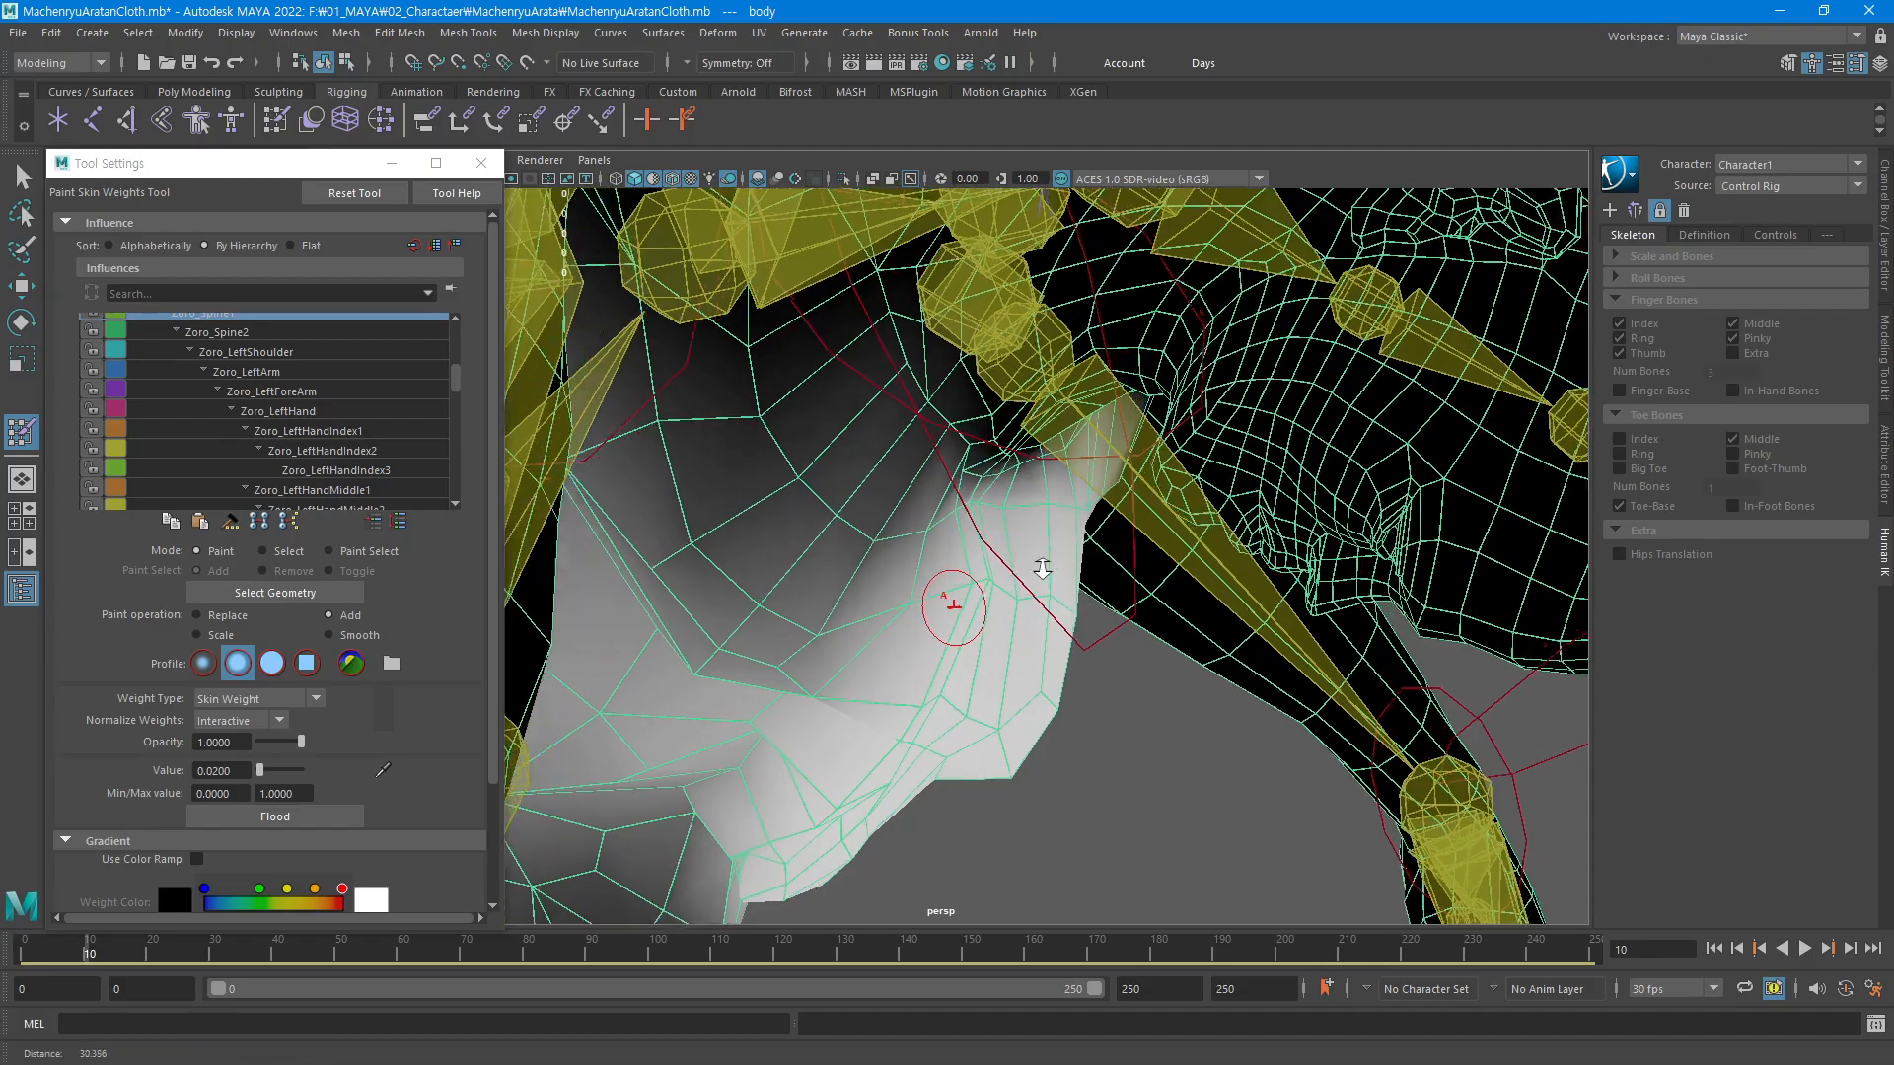